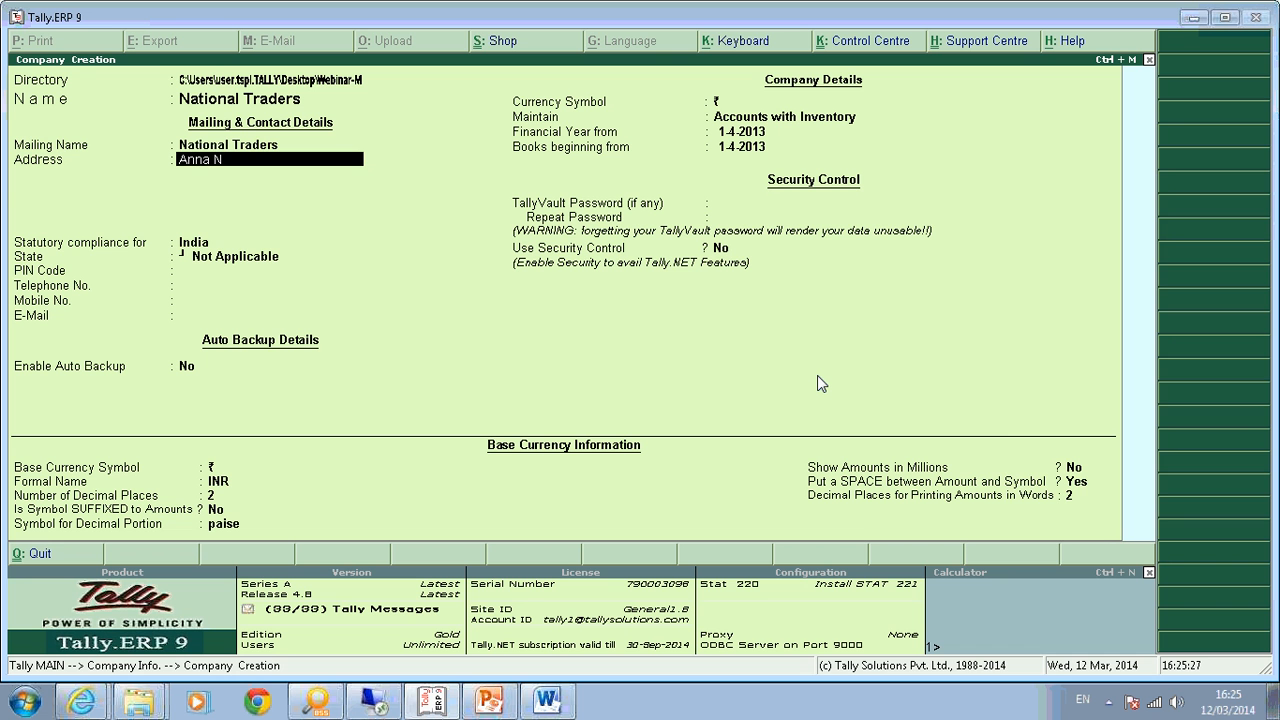
Confirm the address, keep India as the country, and set the state to Tamil Nadu.
key("Return")
key("Return")
key("Return")
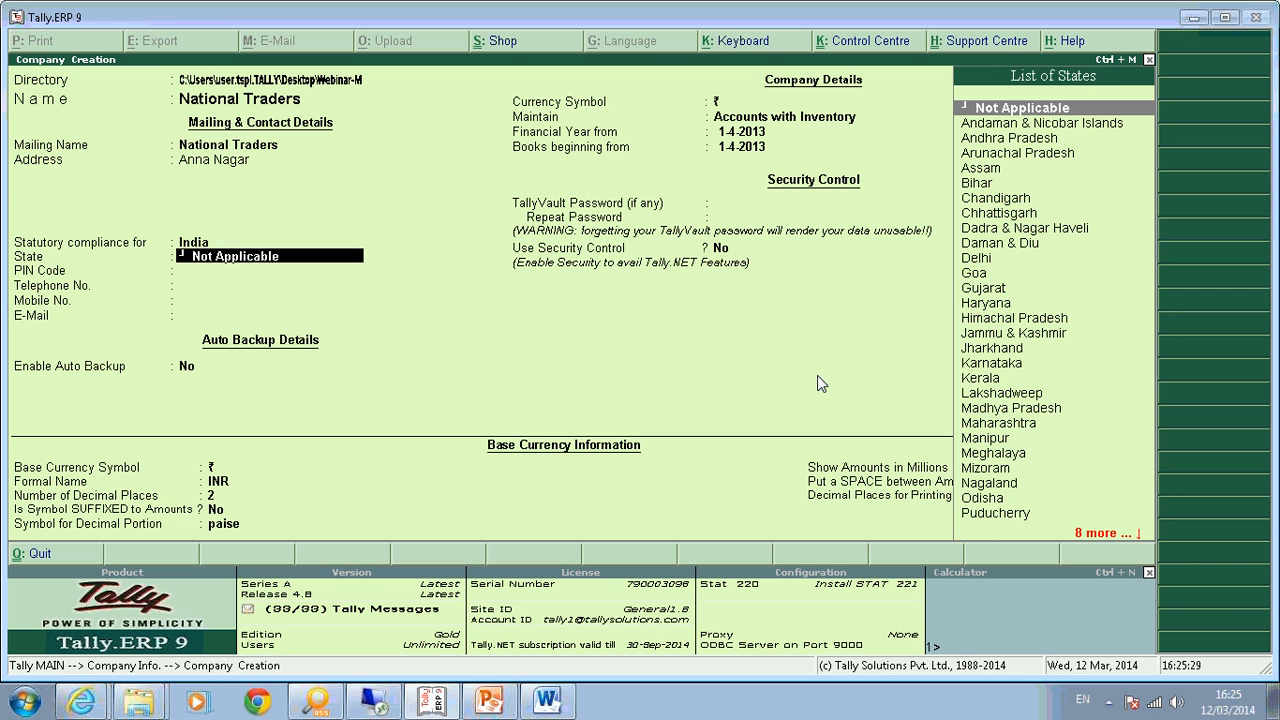
key("BackSpace")
key("Return")
type("T")
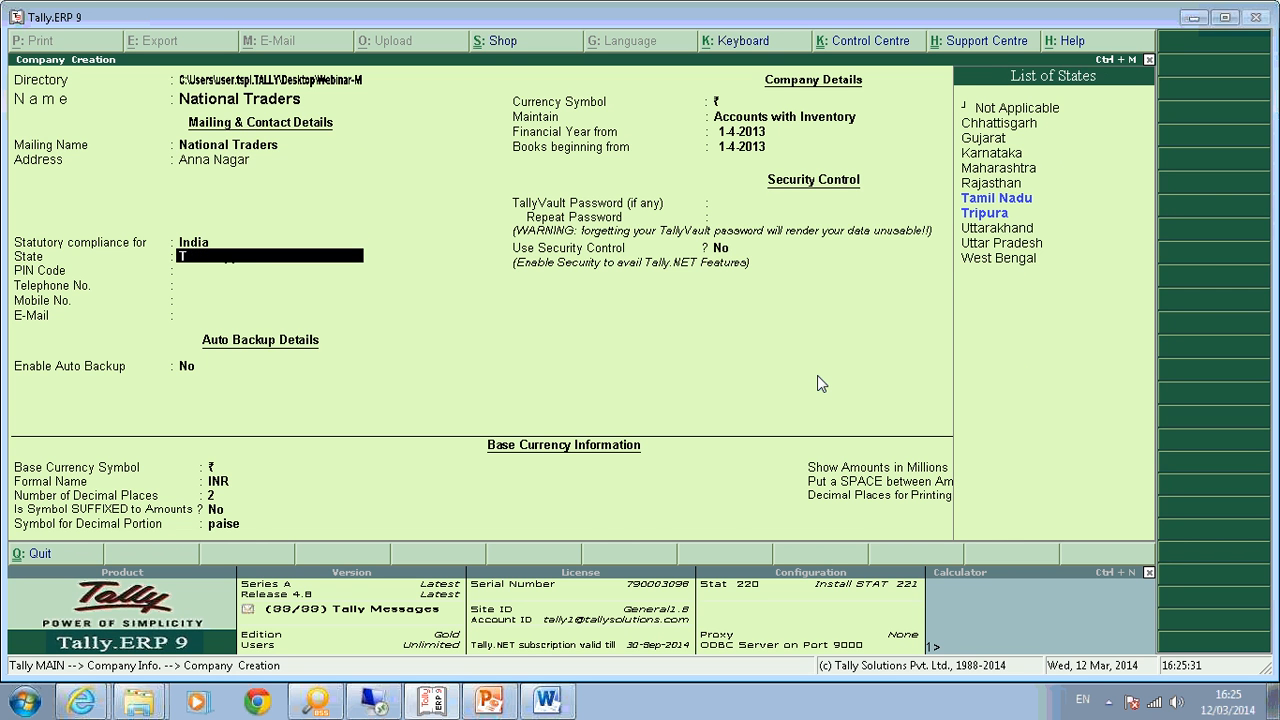
type("amil")
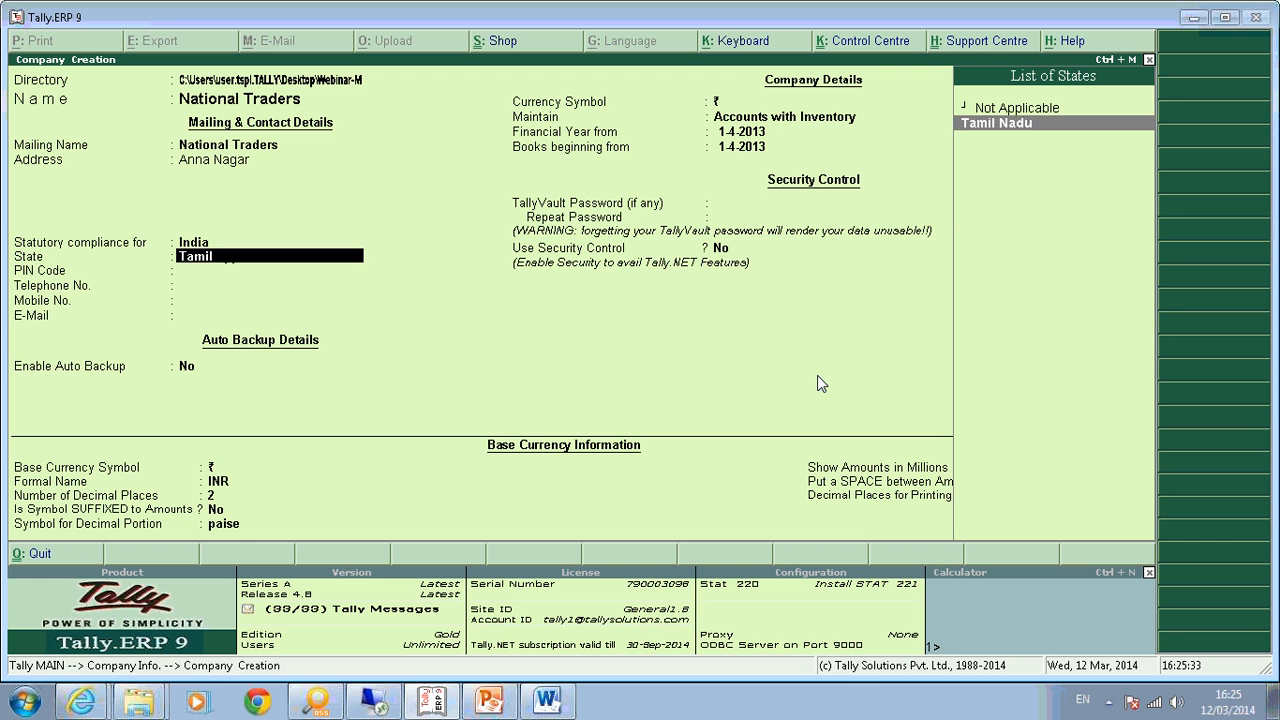
key("Return")
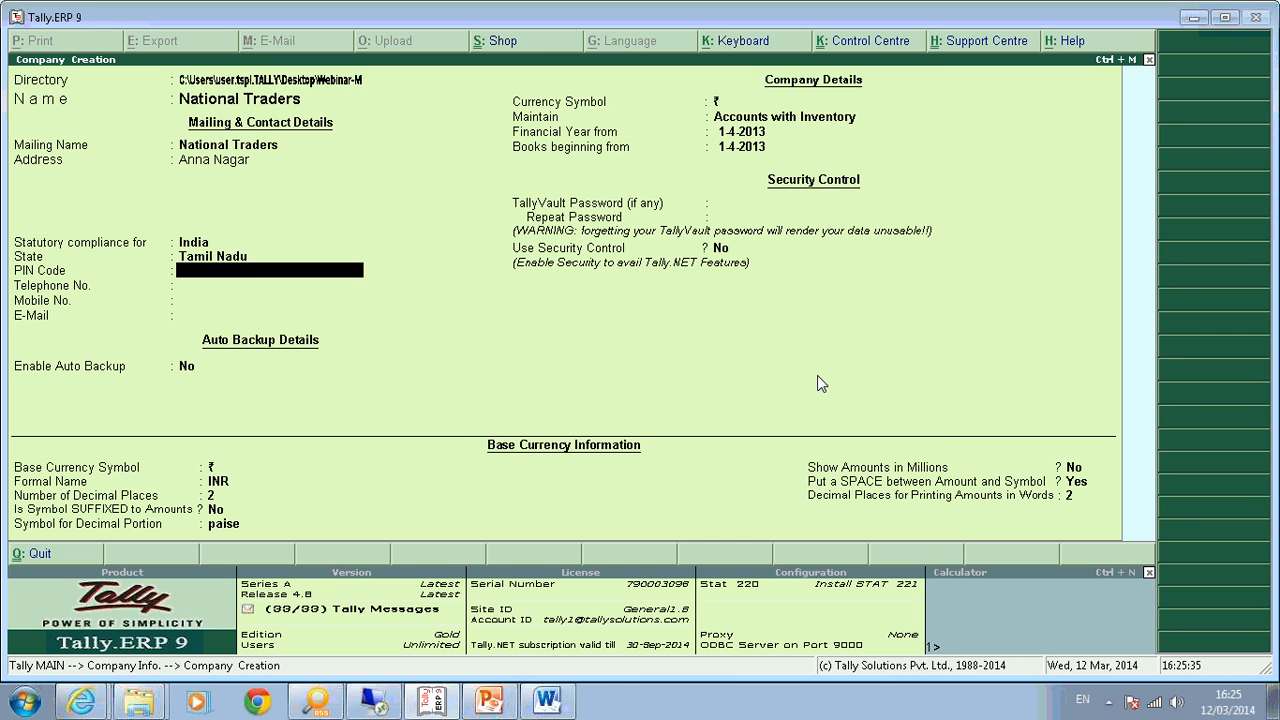
Enter the company's PIN code, telephone, mobile number and e-mail address.
type("6000989")
key("Return")
type("080 3333333")
key("Return")
type("9999999999")
key("Return")
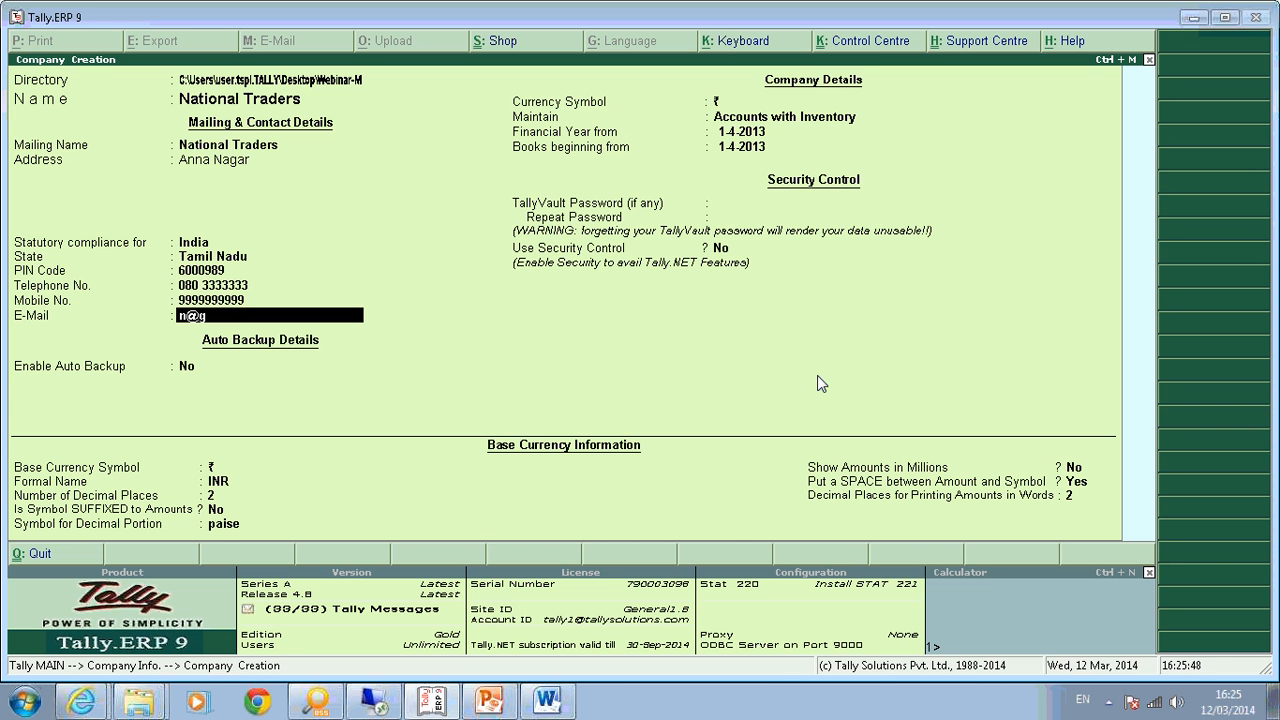
key("Return")
key("Return")
key("Return")
key("Return")
key("Return")
key("Return")
key("Return")
key("Return")
key("Return")
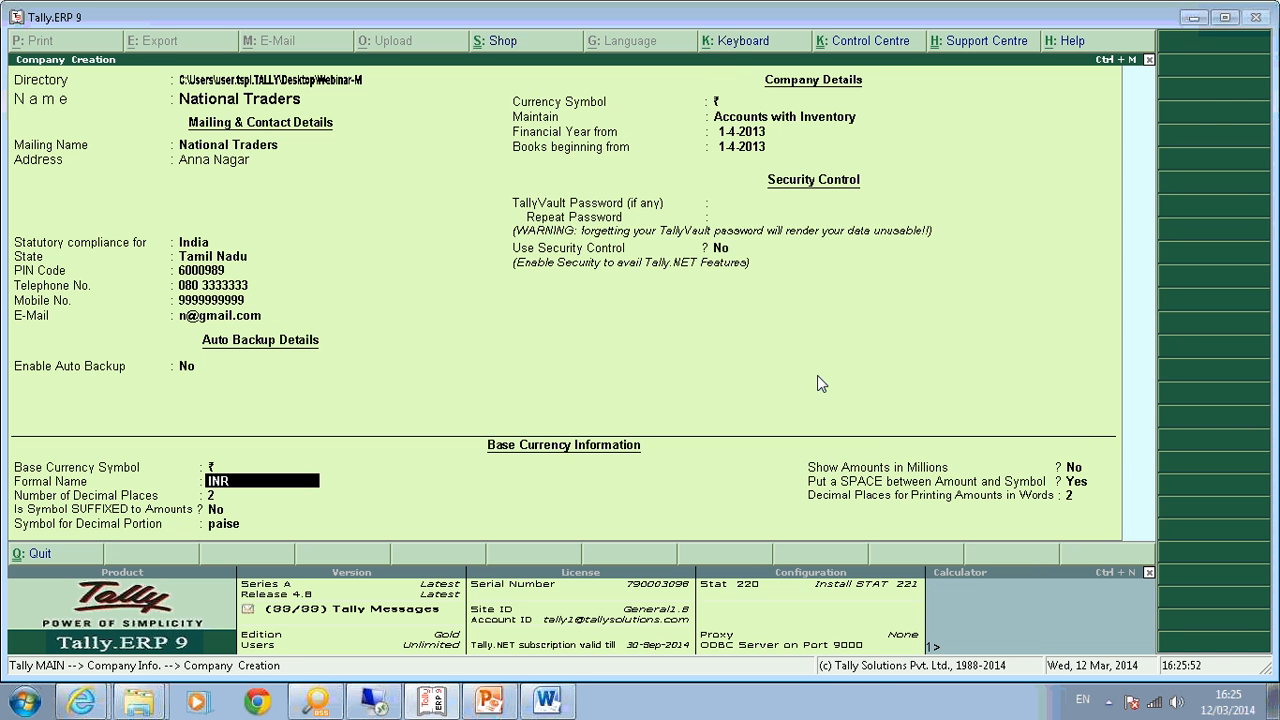
Save the National Traders company and move down the Gateway toward Quick Setup.
key("ctrl+a")
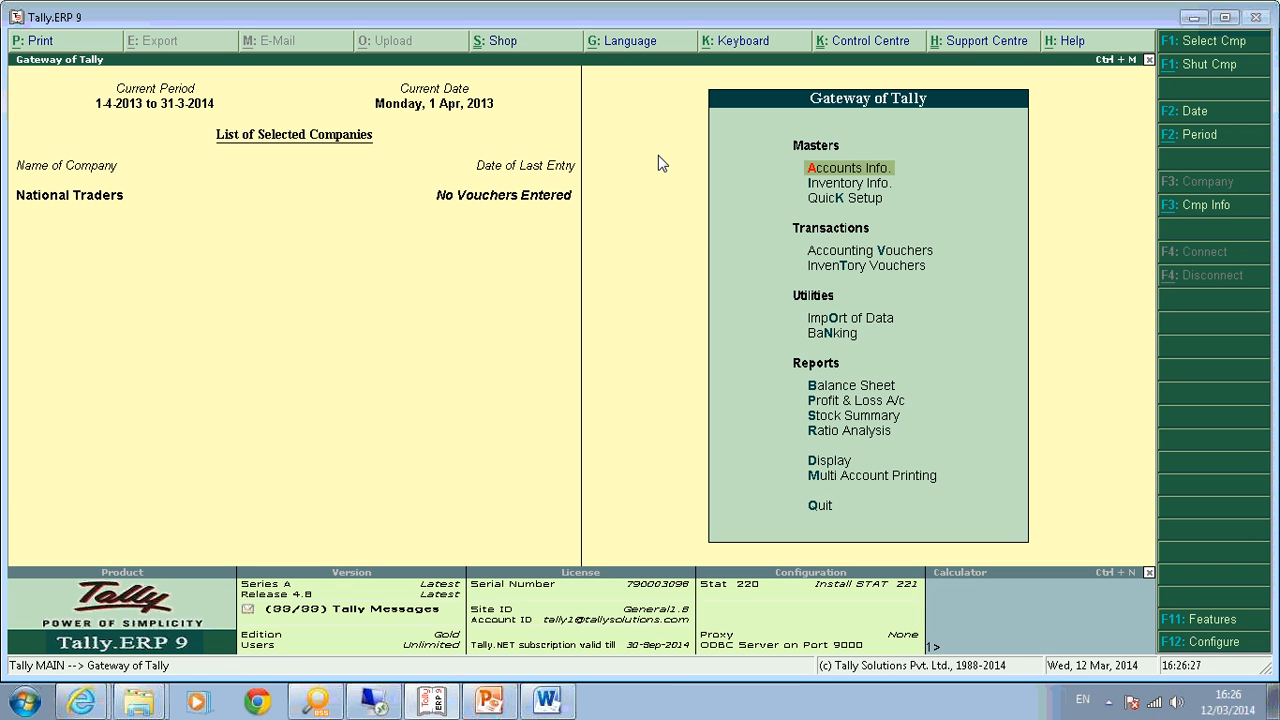
key("Down")
key("Down")
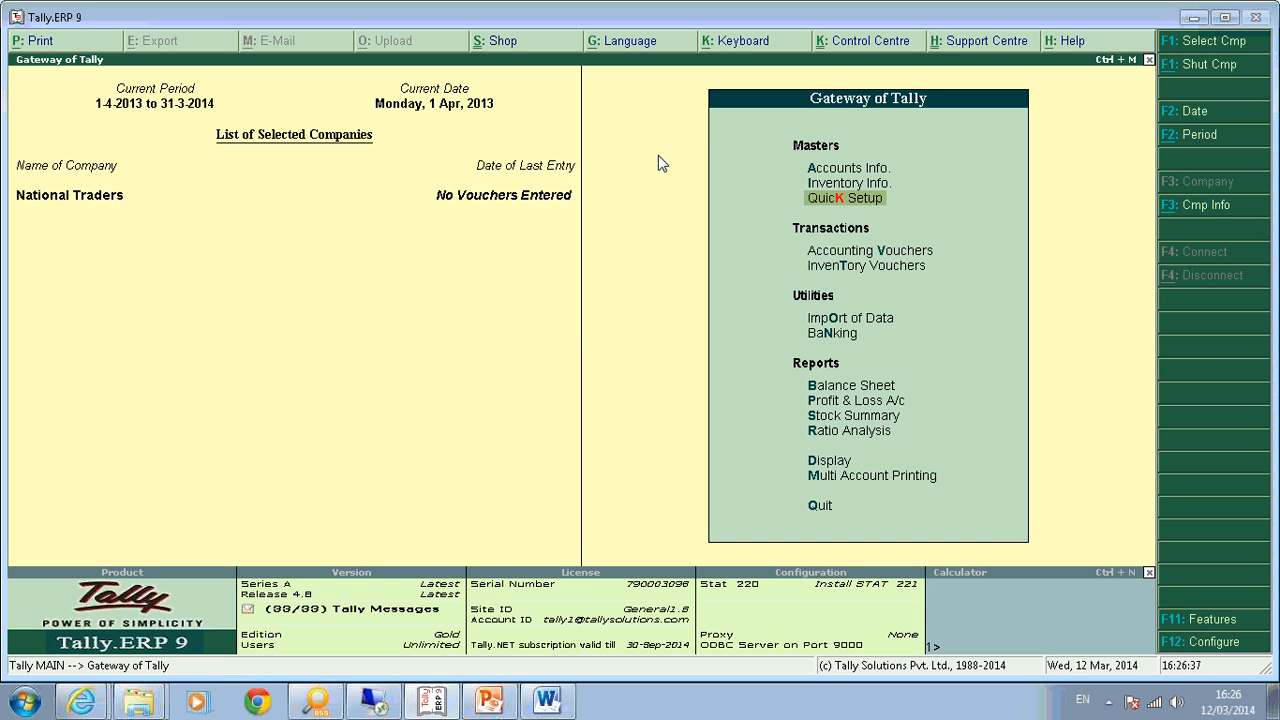
Review the Quick Setup Value Added Tax checklist, then return to the Gateway and bring up F11 Company Features.
key("Return")
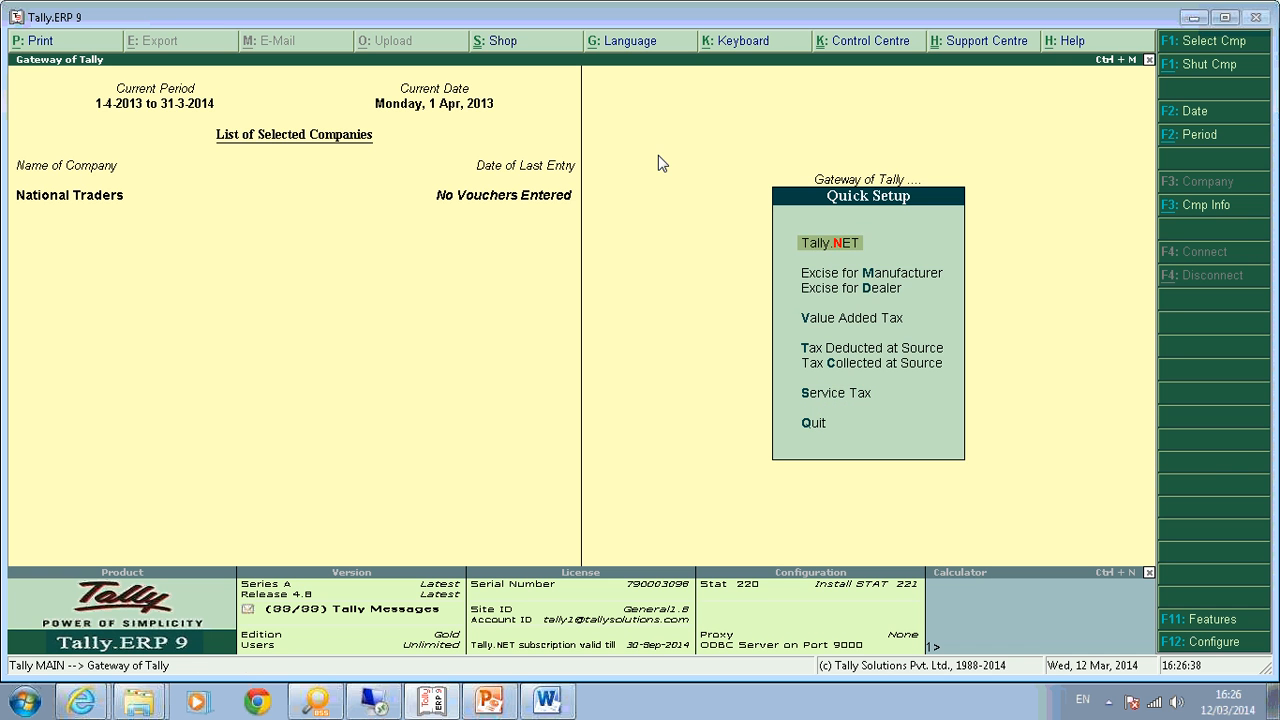
key("Down")
key("Down")
key("Down")
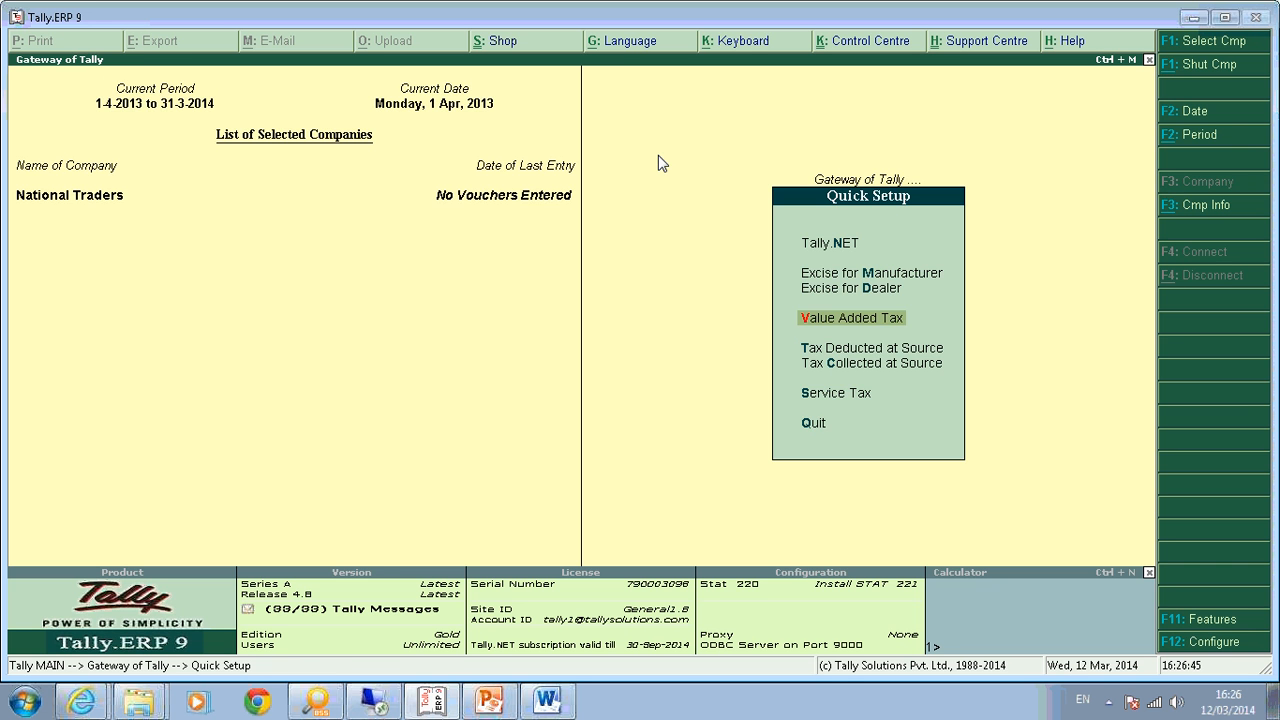
key("Return")
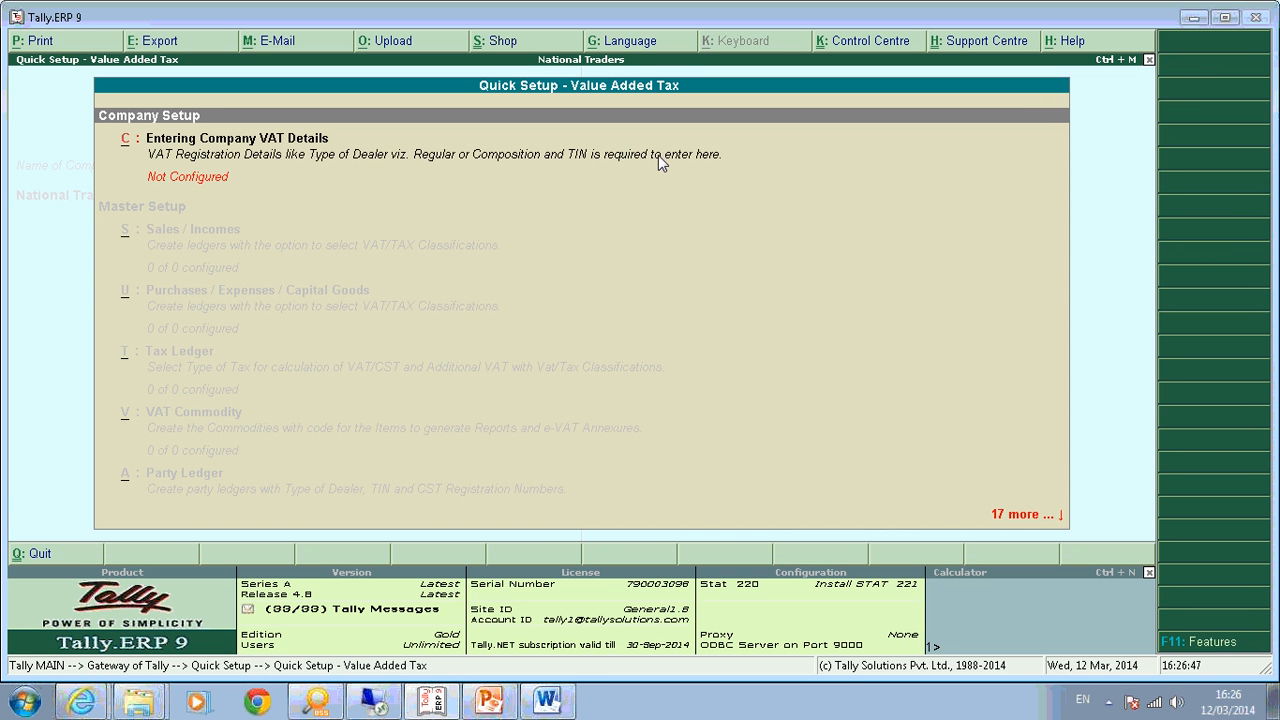
key("Down")
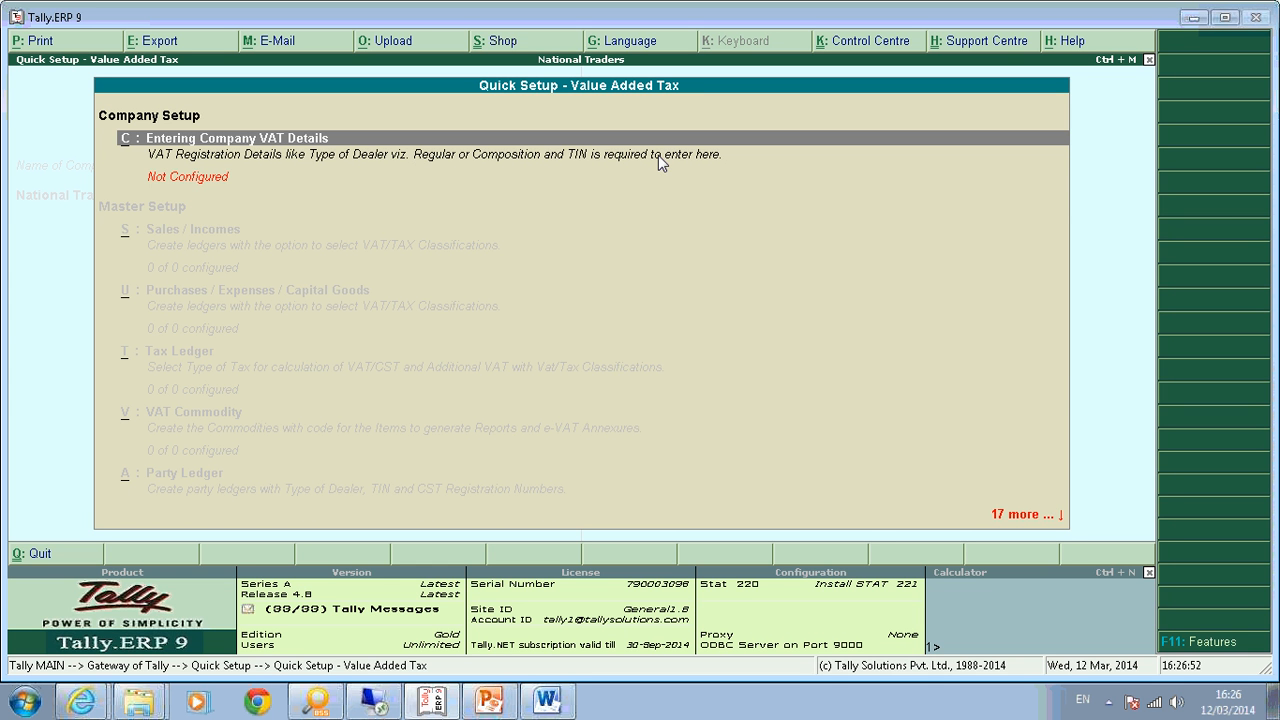
key("Escape")
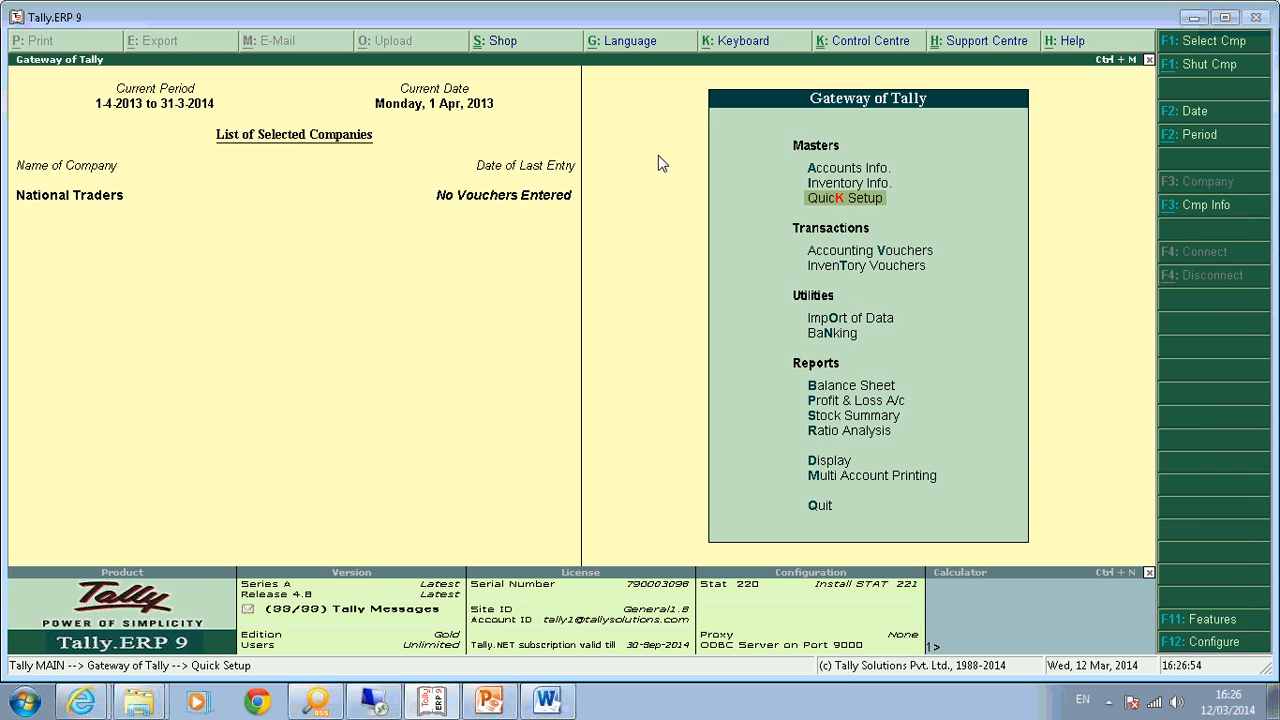
key("F11")
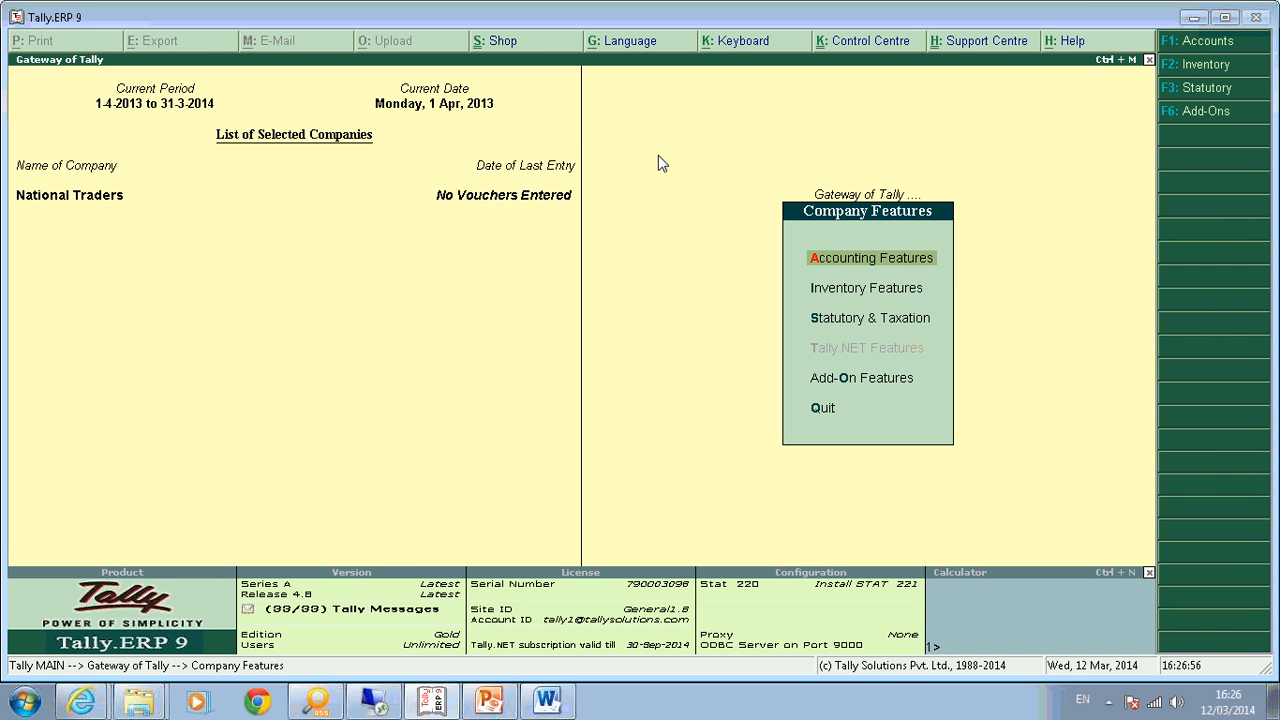
Under Statutory & Taxation, set Enable Value Added Tax and Set/Alter VAT Details to Yes.
key("Down")
key("Down")
key("Return")
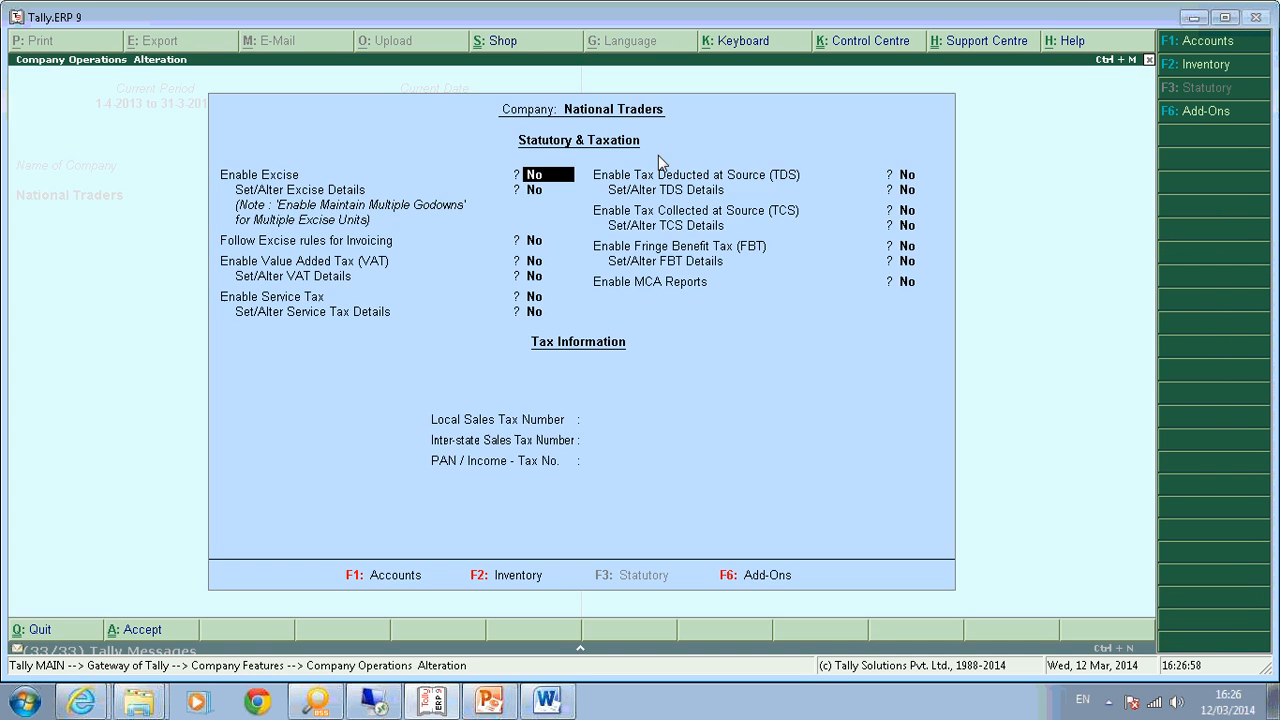
key("Return")
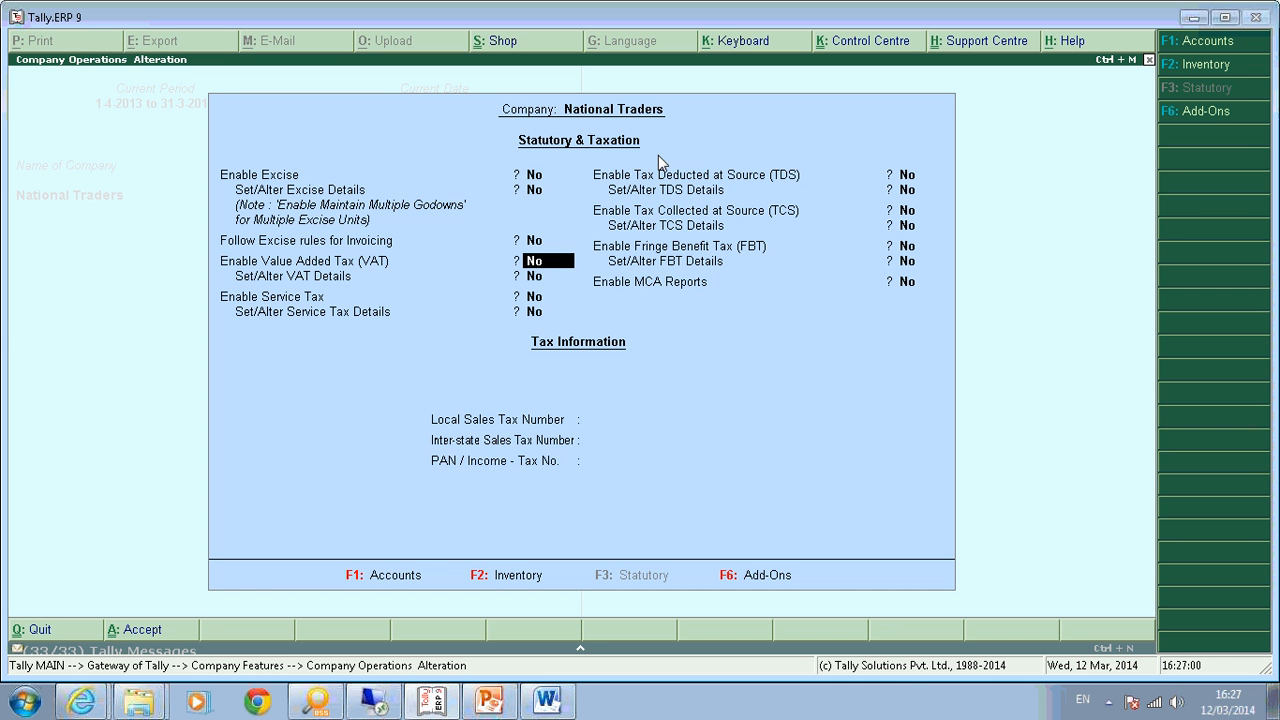
type("y")
key("Return")
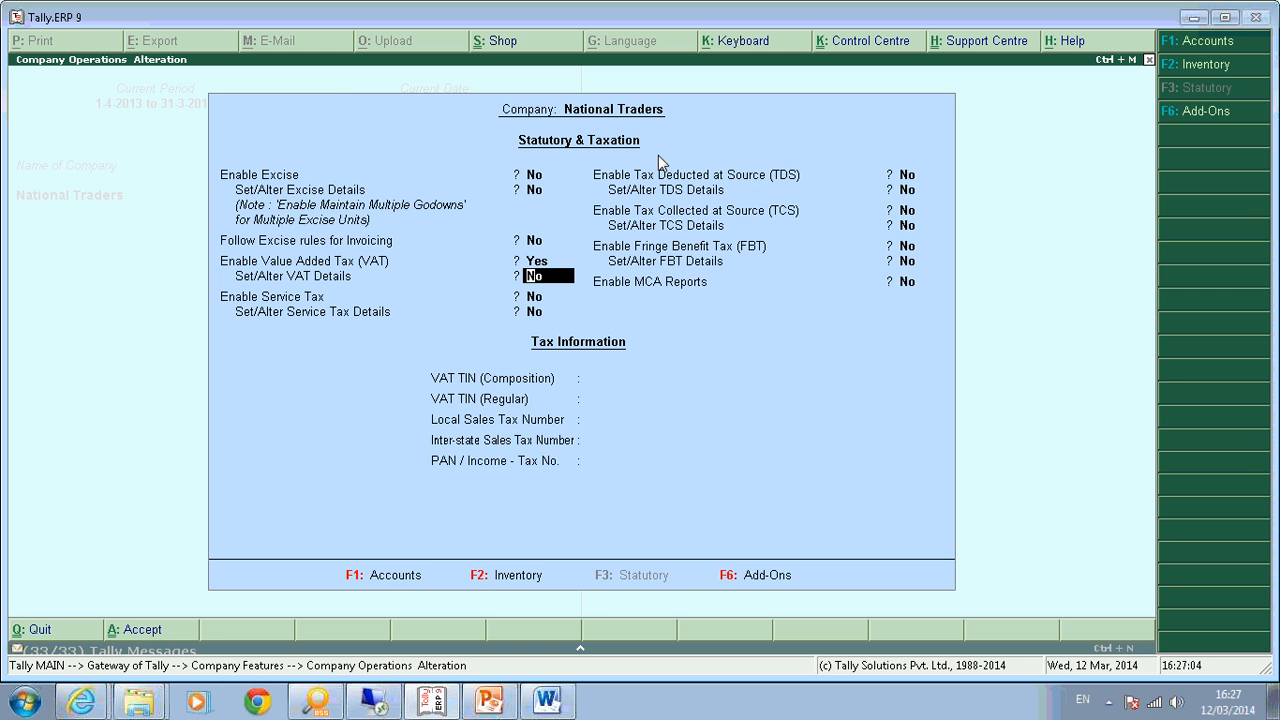
type("y")
key("Return")
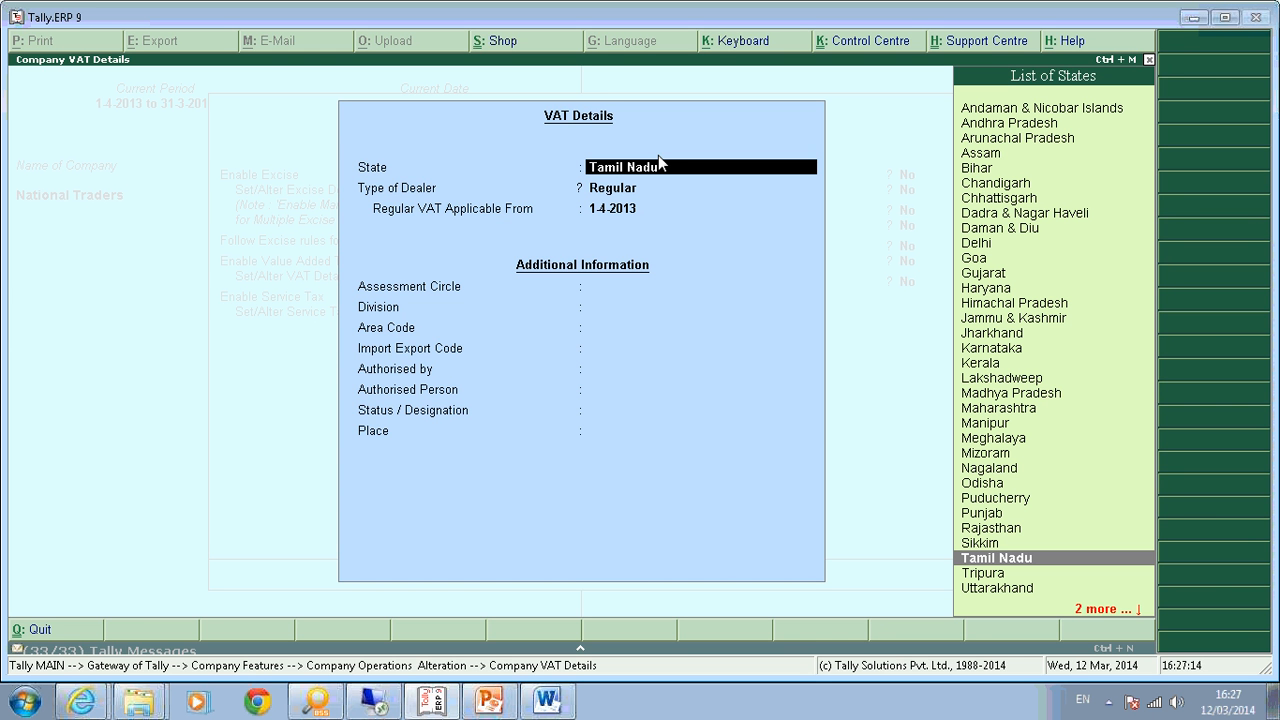
Accept Tamil Nadu as state, Regular as dealer type, and 1-4-2013 as VAT applicable date.
key("Return")
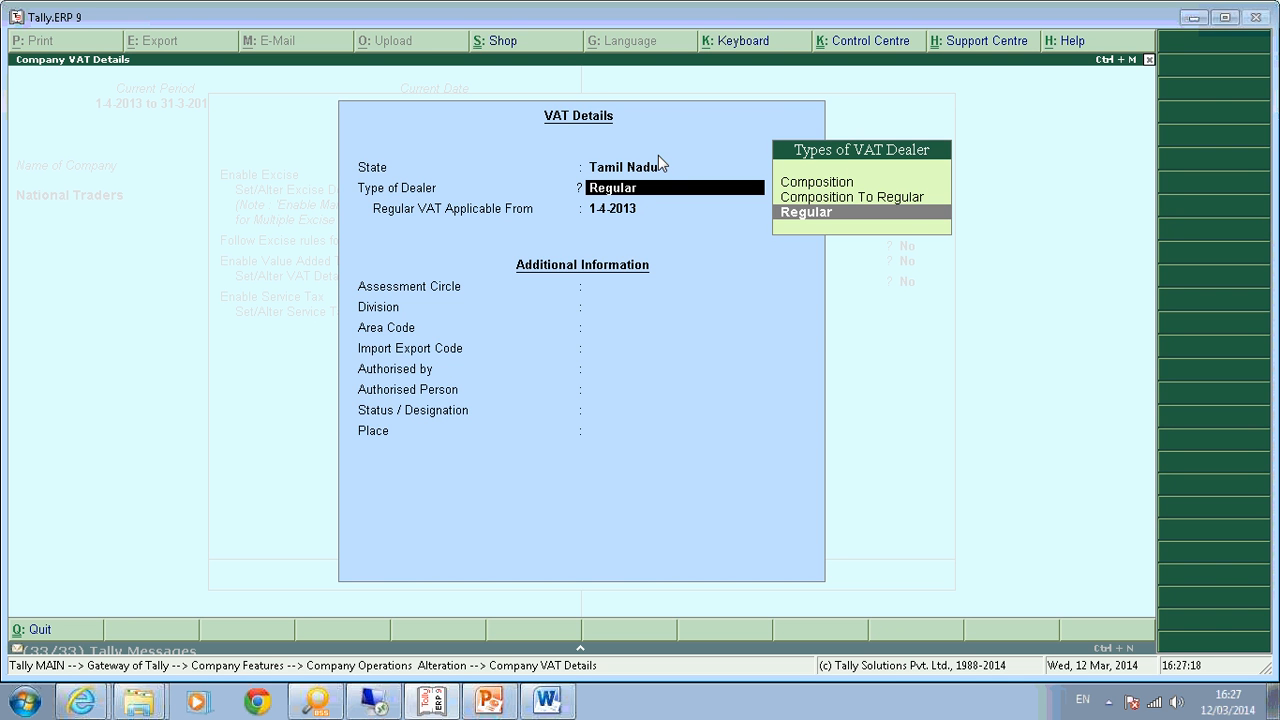
key("Return")
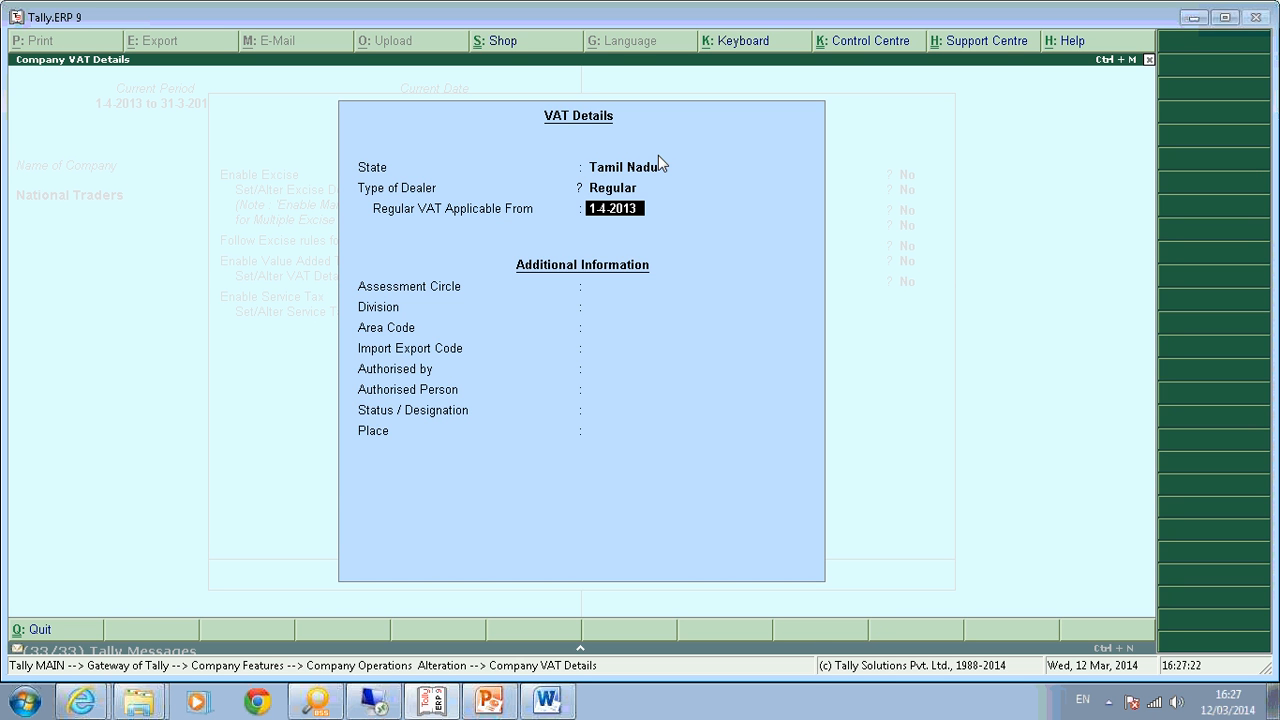
key("Return")
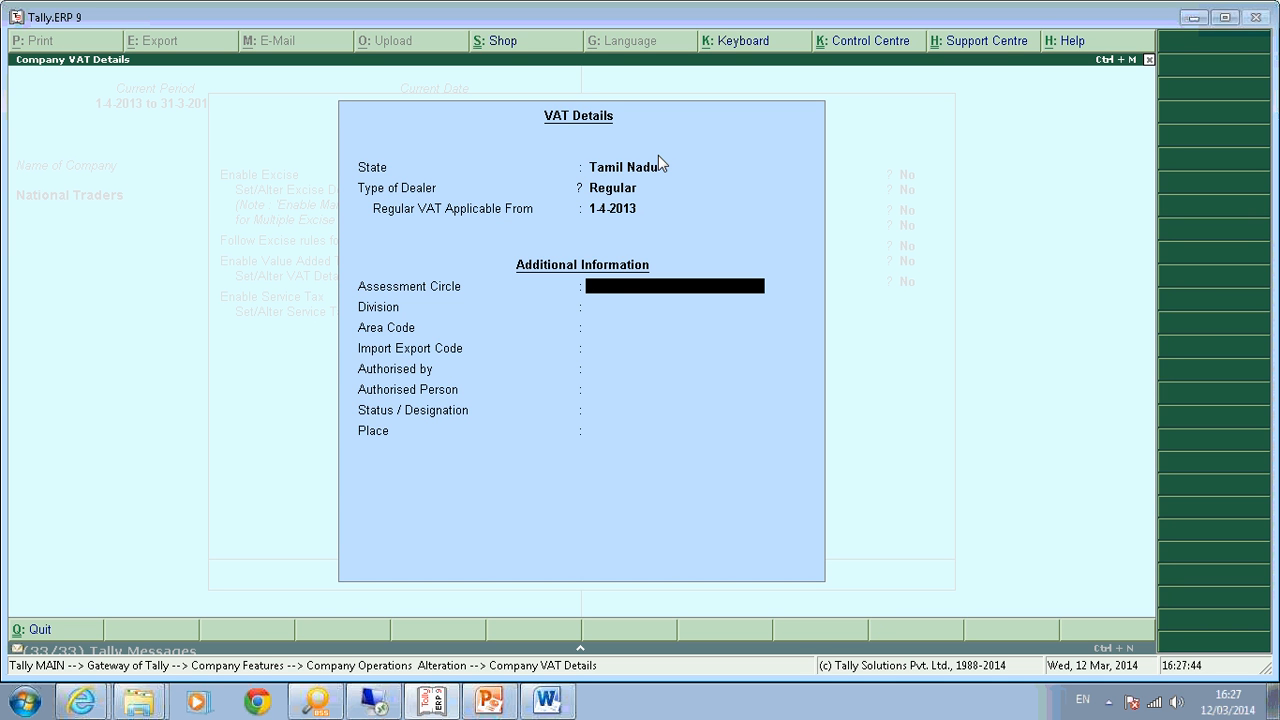
Enter assessment circle Abc, division DII and area code 0909.
type("Division 1")
key("Return")
key("BackSpace")
key("BackSpace")
type("Abc")
key("Return")
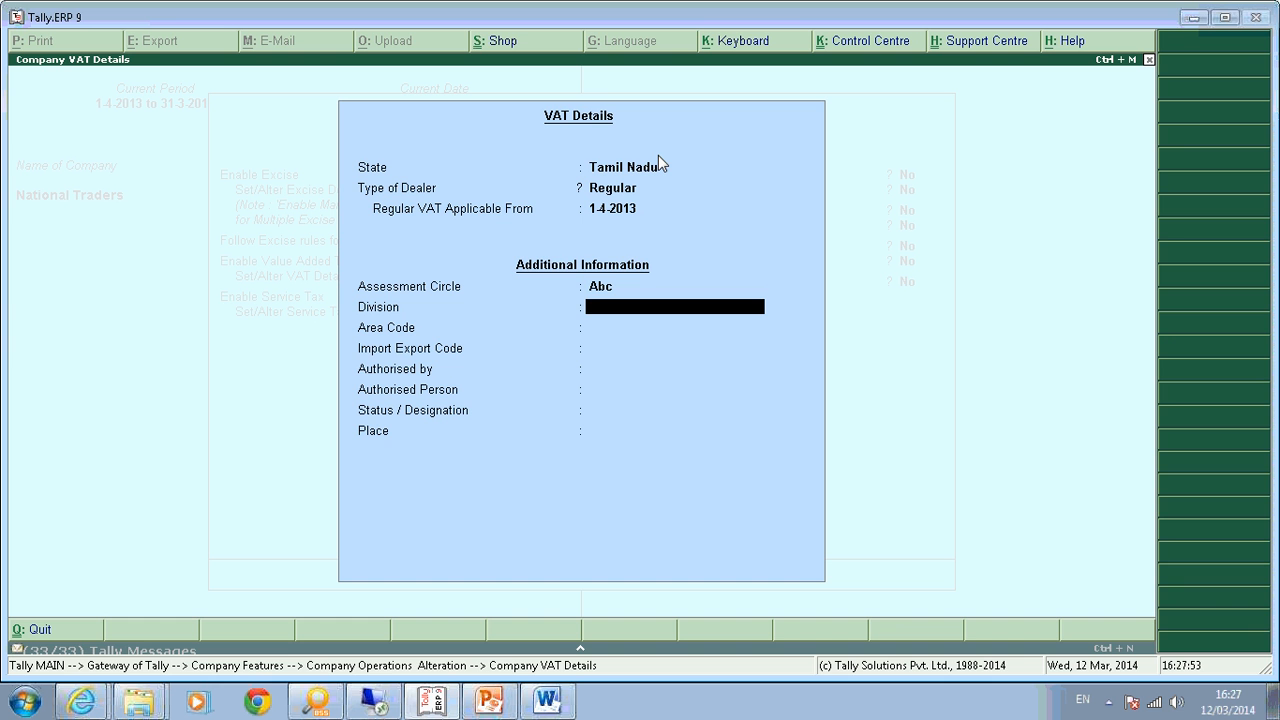
type("DIII")
key("Return")
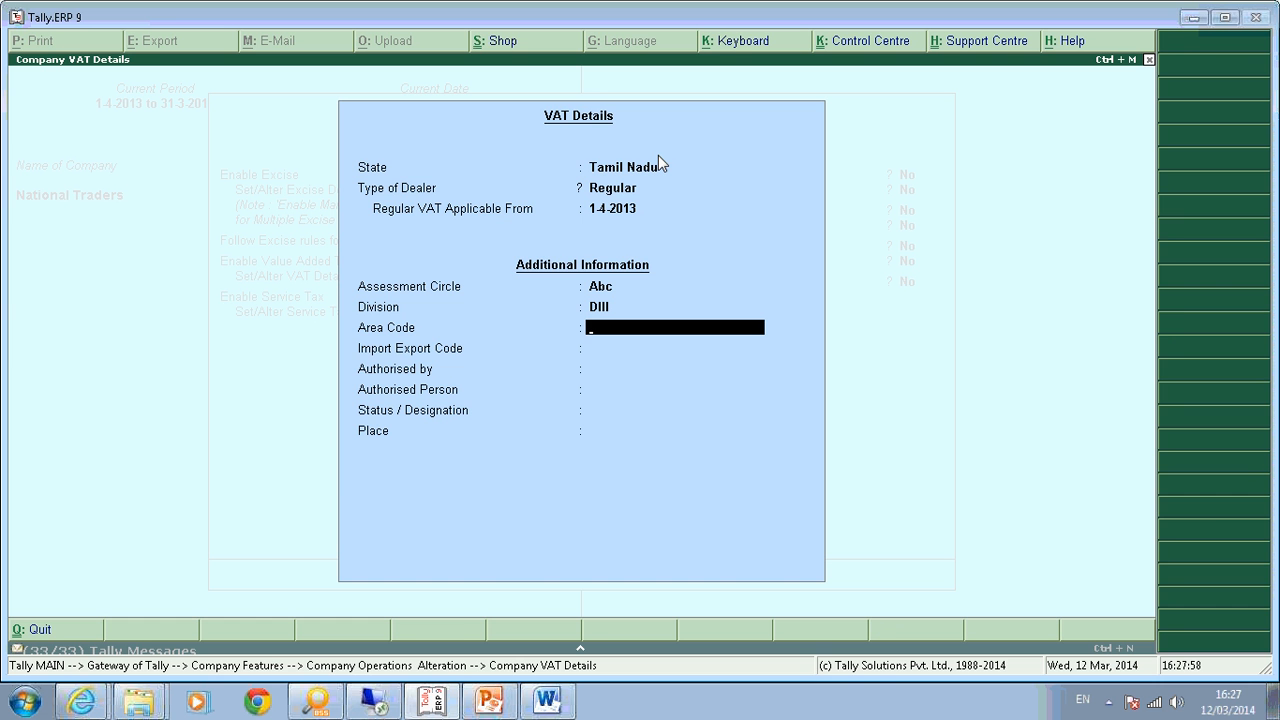
type("0909")
key("Return")
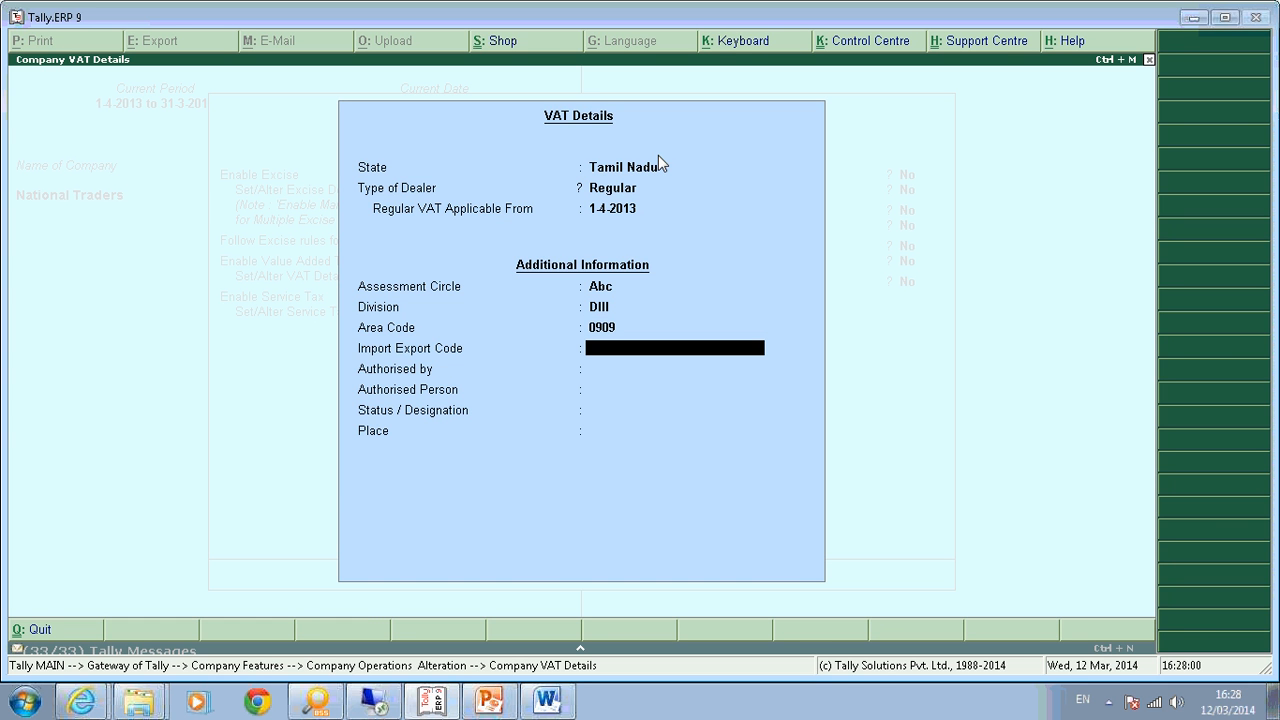
Enter import export code ABCDE, the authoriser's and authorised person's names, designation SENIOR ACCOUNTANT, place CHENNAI.
type("a")
key("BackSpace")
type("ABCDE")
key("Return")
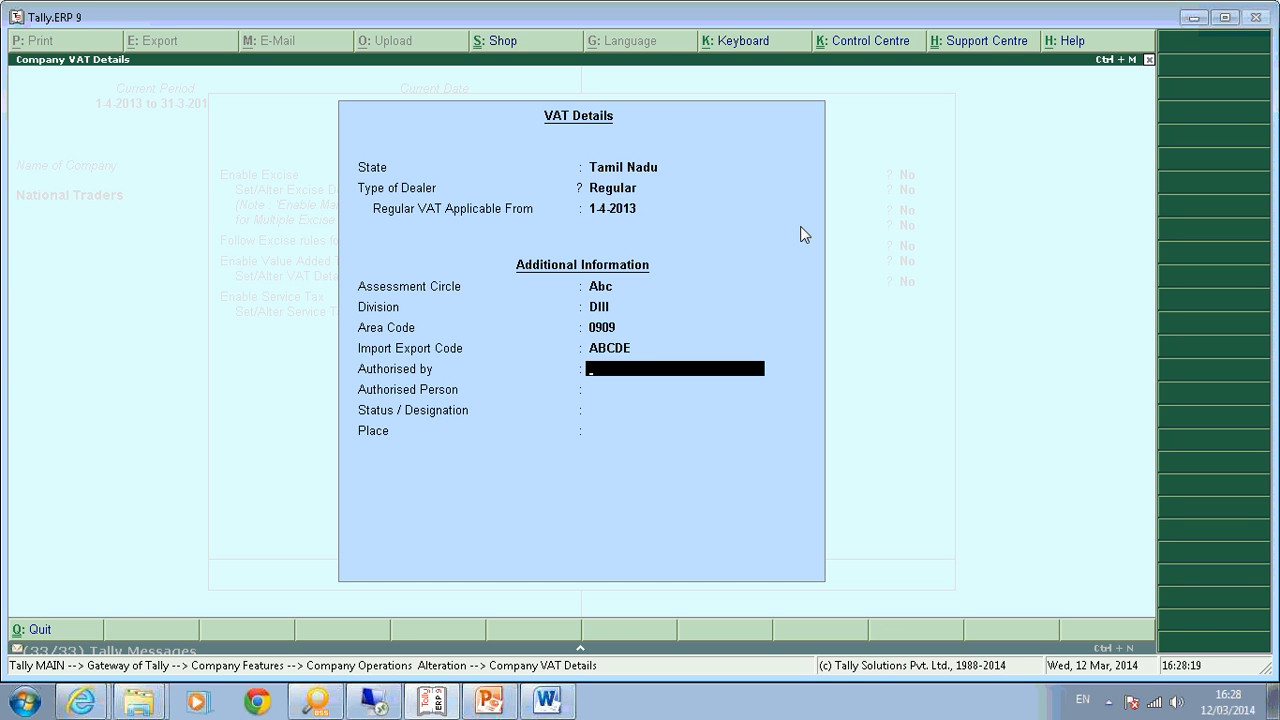
type("RAKESH")
key("Return")
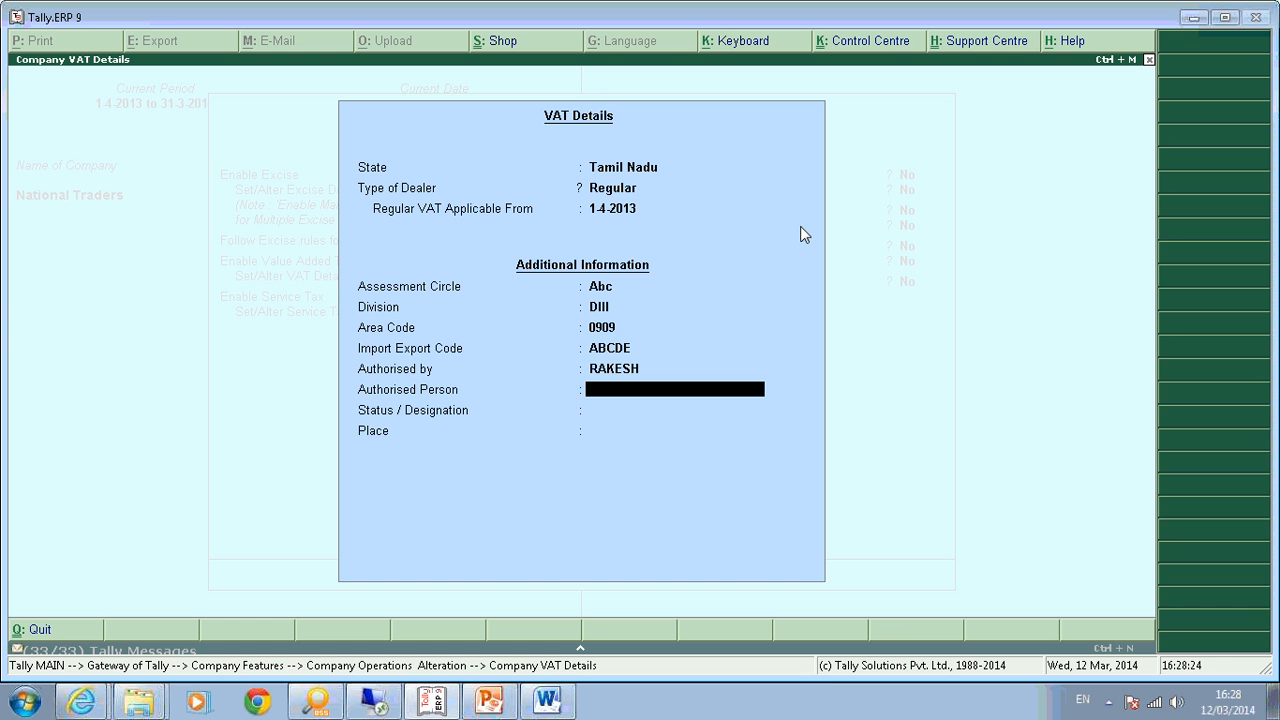
type("RAM")
key("Return")
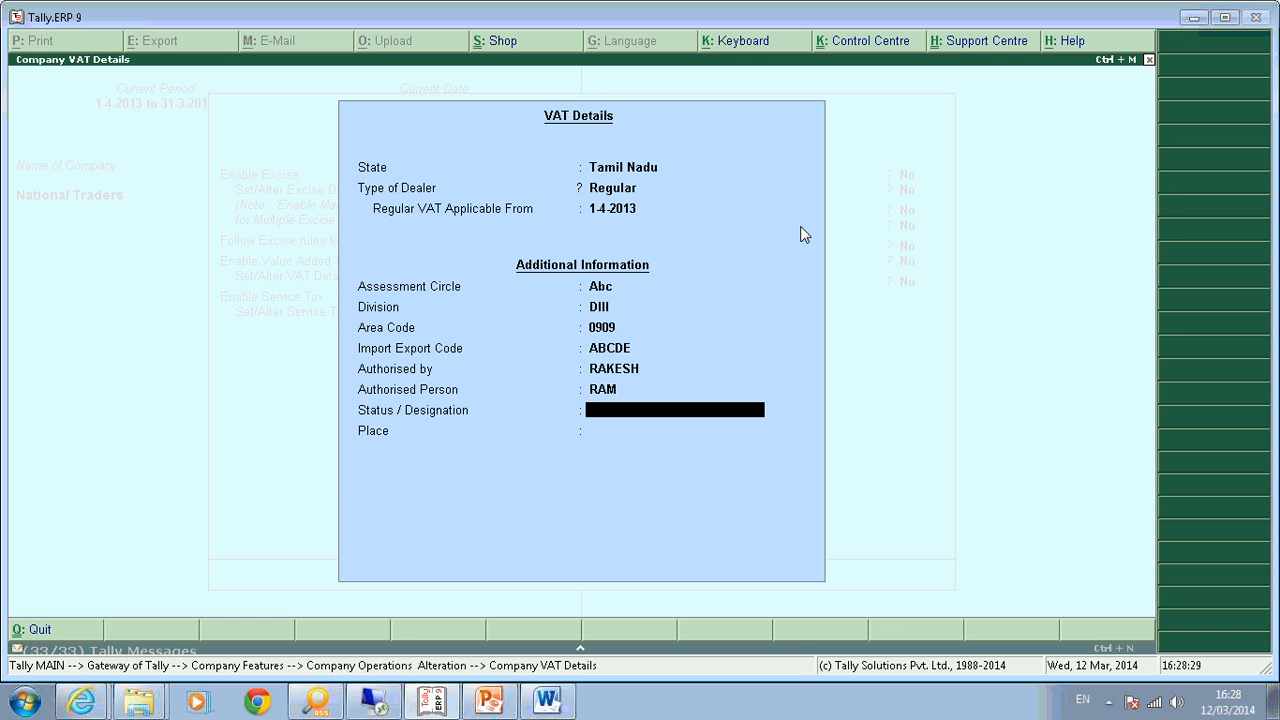
type("SENIOR ACCOUNTANT")
key("Return")
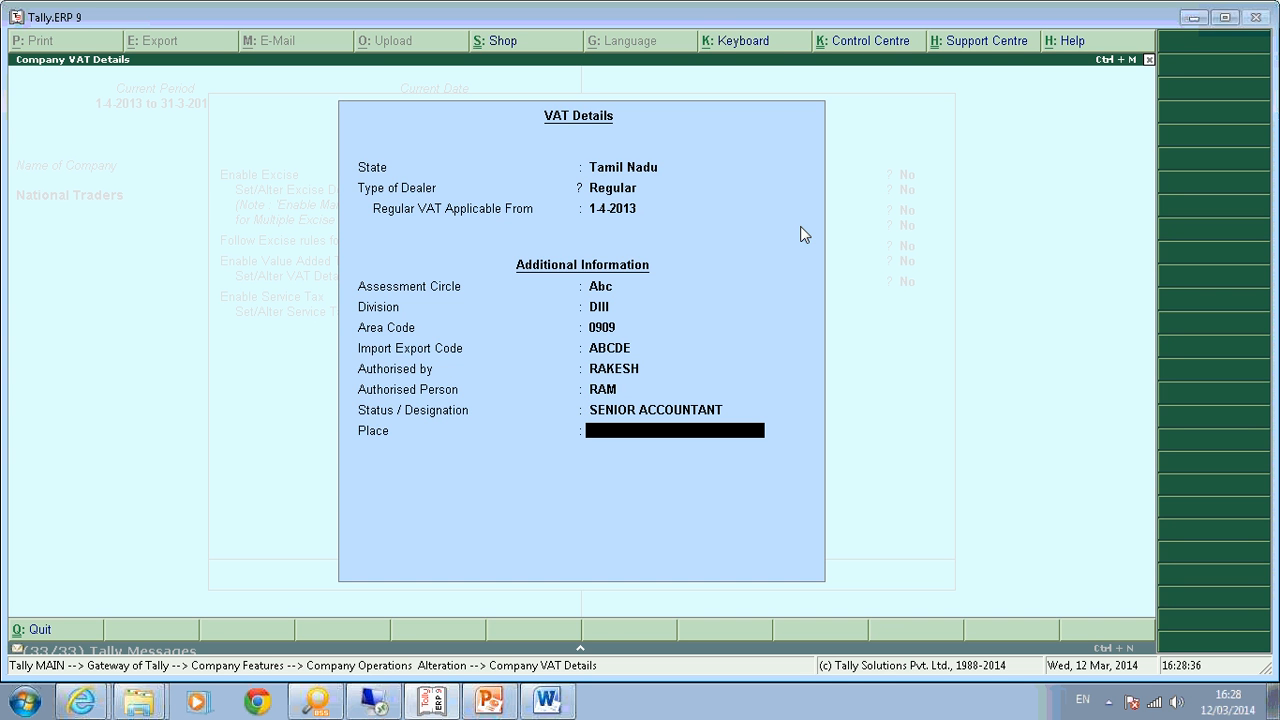
type("CHENNAI")
Accept the VAT details, then begin entering the VAT TIN and delete the mistyped digits.
key("Return")
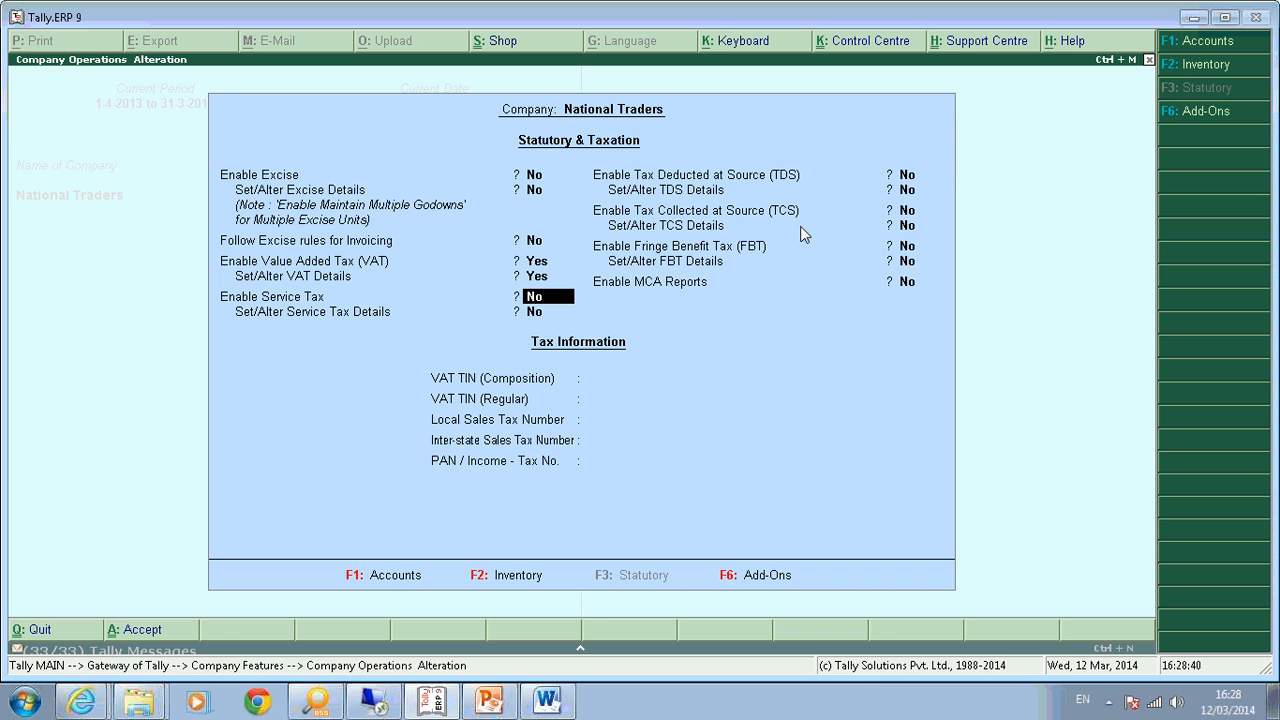
key("Return")
key("Return")
key("Return")
key("Return")
key("Return")
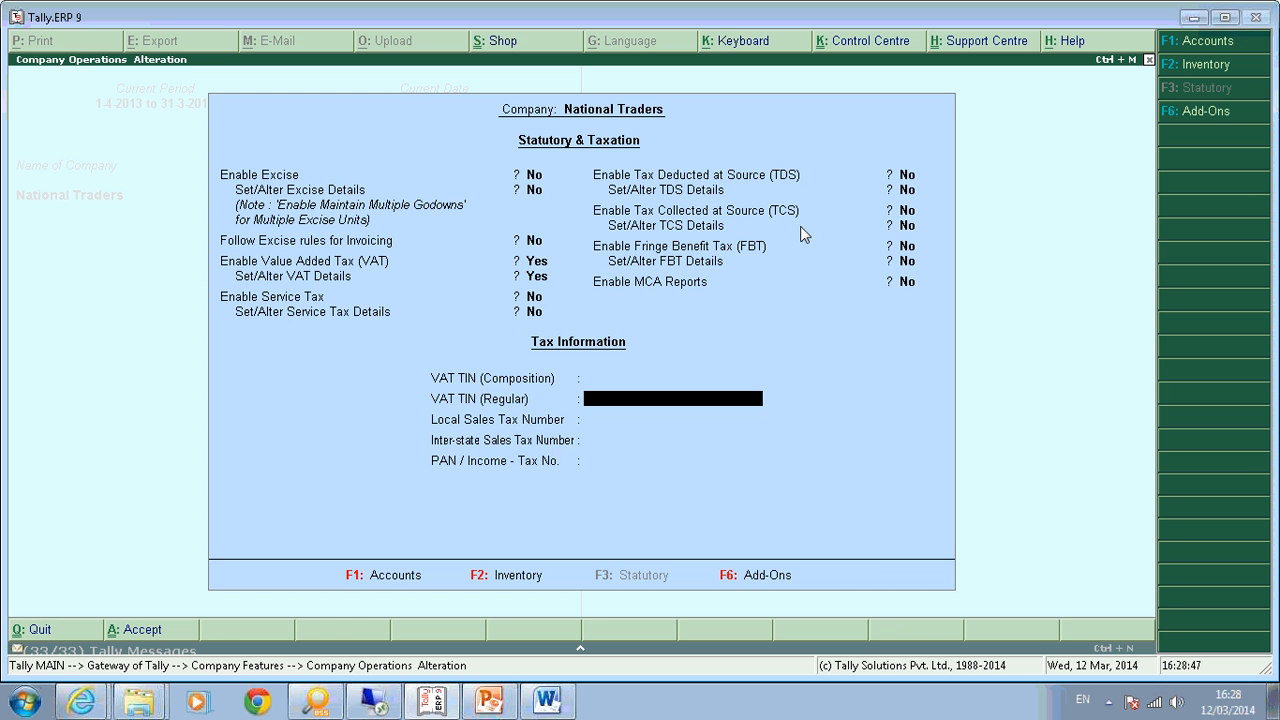
type("9909999898998")
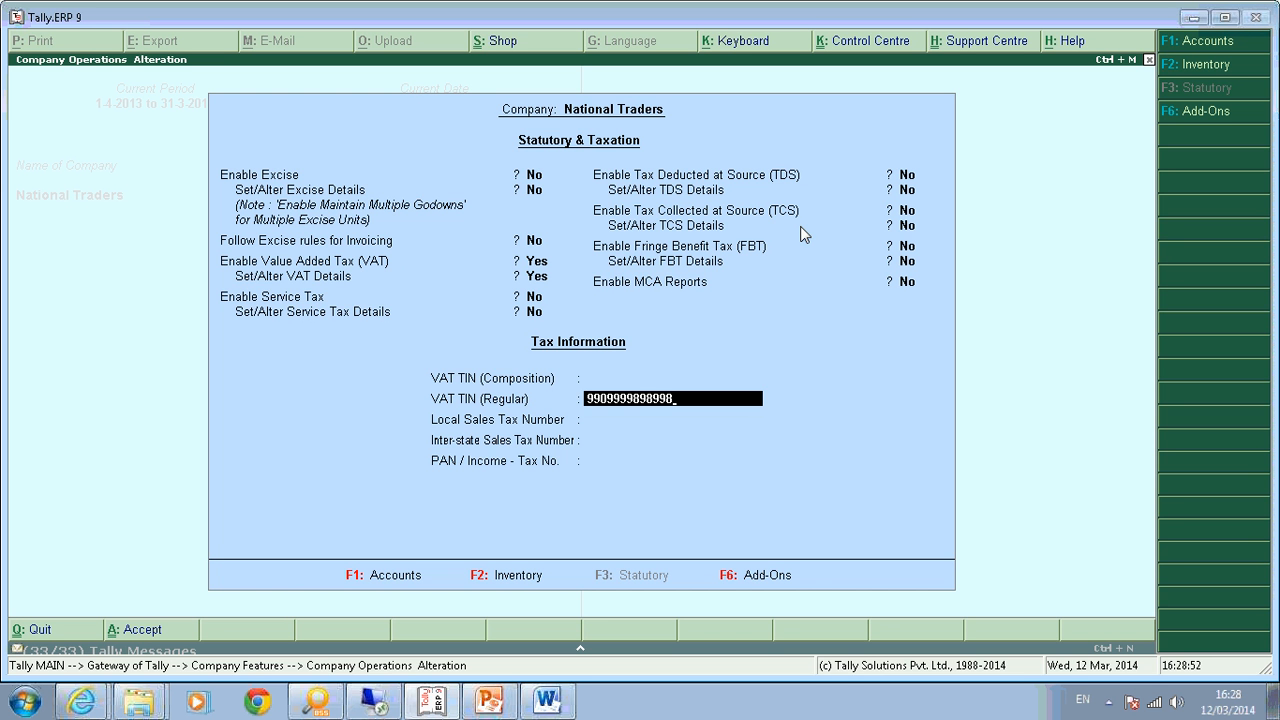
key("BackSpace")
key("BackSpace")
key("BackSpace")
key("BackSpace")
key("BackSpace")
key("BackSpace")
key("BackSpace")
key("BackSpace")
key("BackSpace")
key("BackSpace")
key("BackSpace")
key("BackSpace")
key("BackSpace")
key("BackSpace")
key("BackSpace")
key("BackSpace")
key("BackSpace")
key("BackSpace")
key("BackSpace")
key("BackSpace")
key("BackSpace")
key("BackSpace")
key("BackSpace")
key("BackSpace")
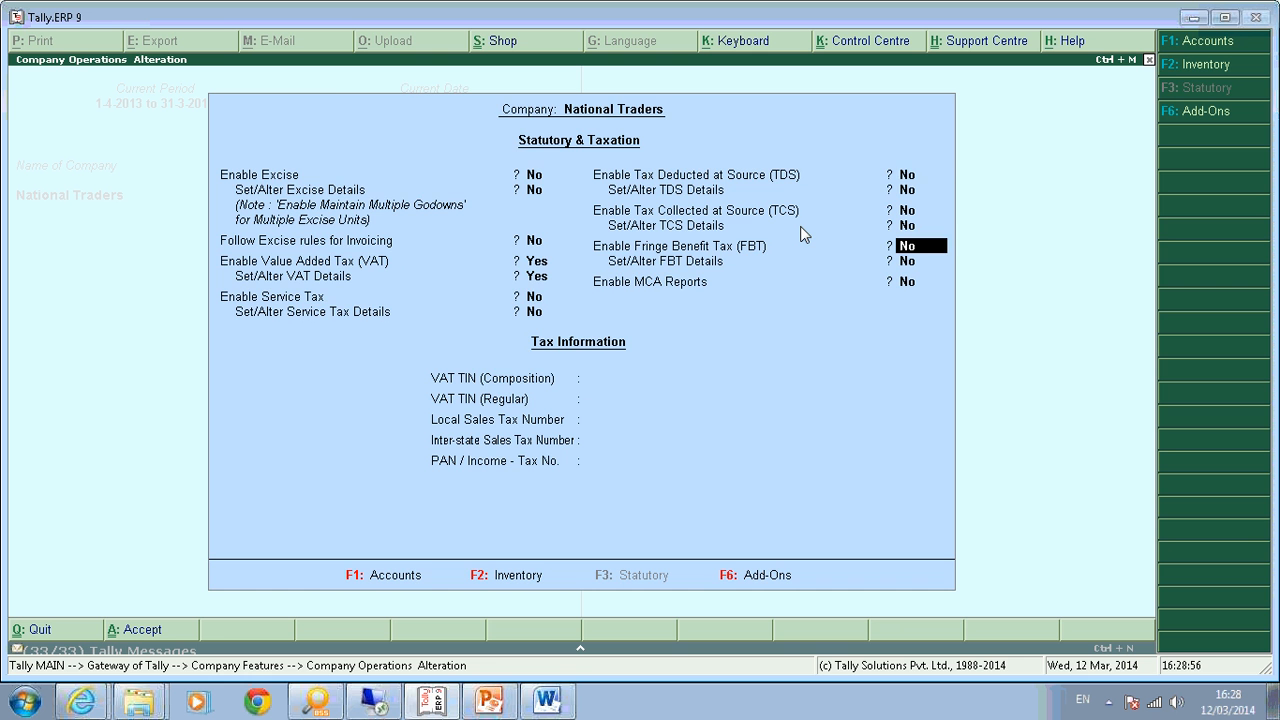
Reopen VAT Details and accept all existing entries unchanged, returning to Statutory & Taxation.
key("Return")
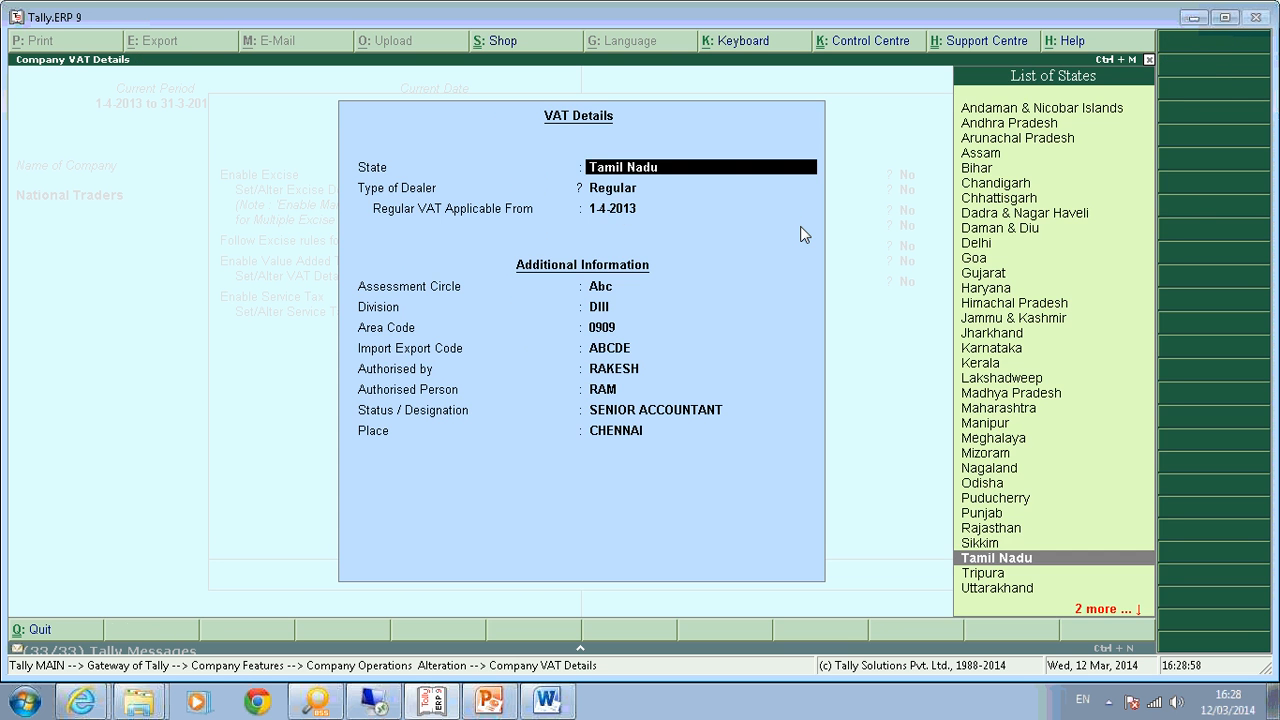
key("Return")
key("Return")
key("Return")
key("Return")
key("Return")
key("Return")
key("Return")
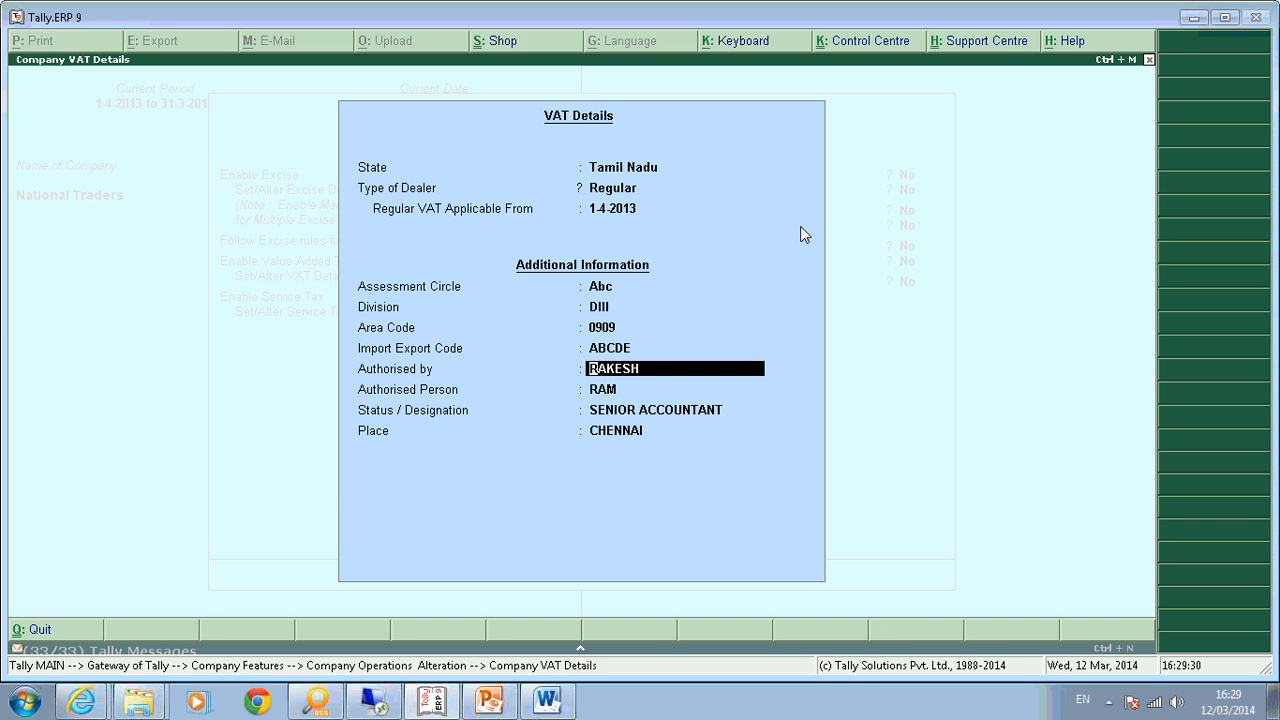
key("Return")
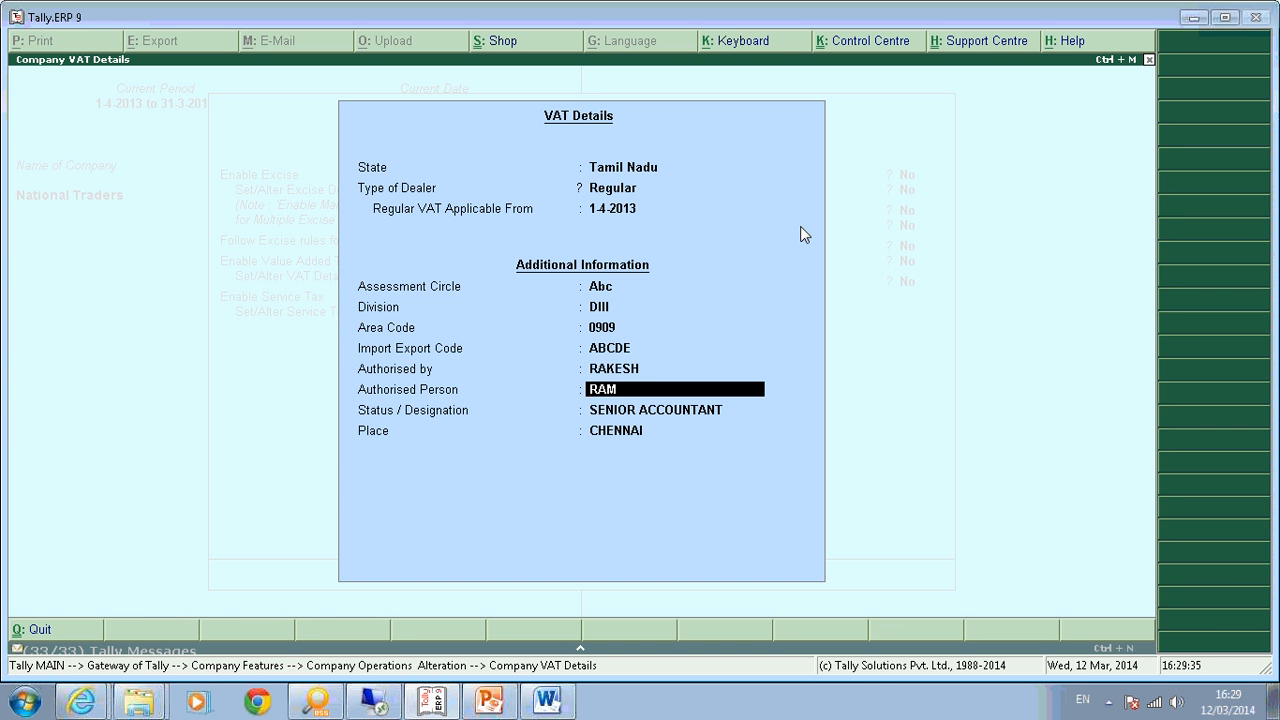
key("Return")
key("Return")
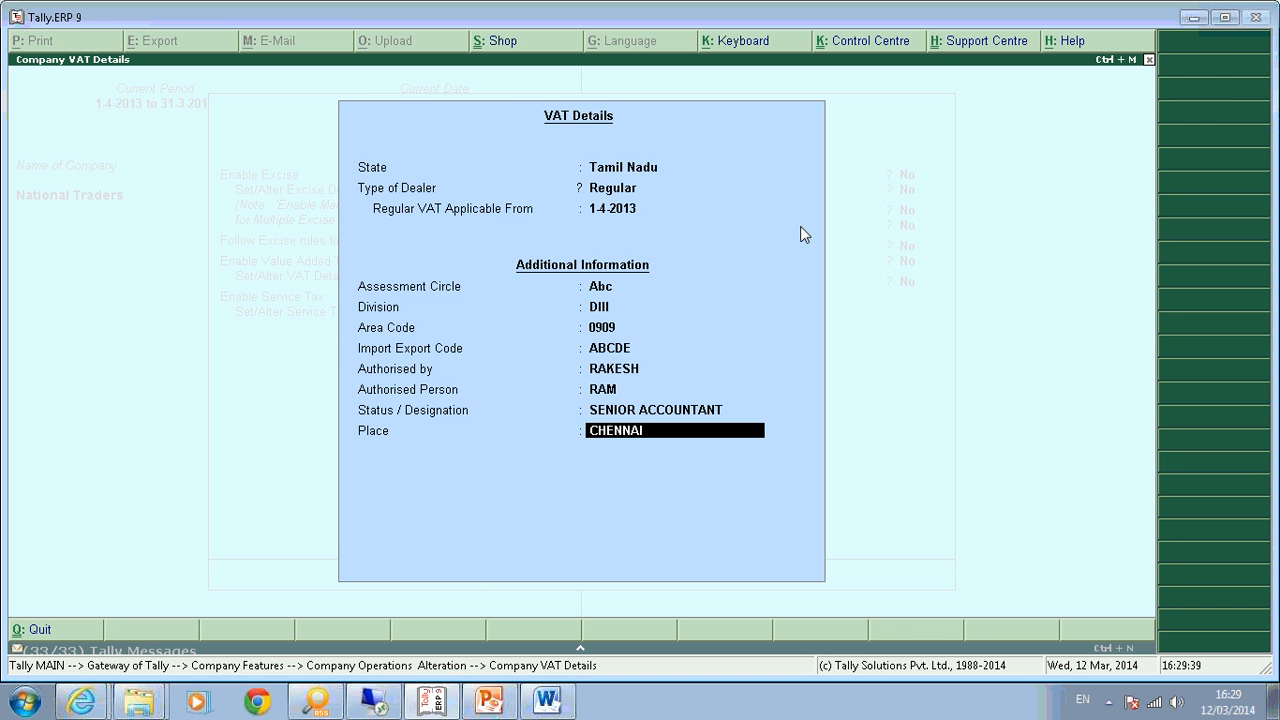
key("Return")
key("Return")
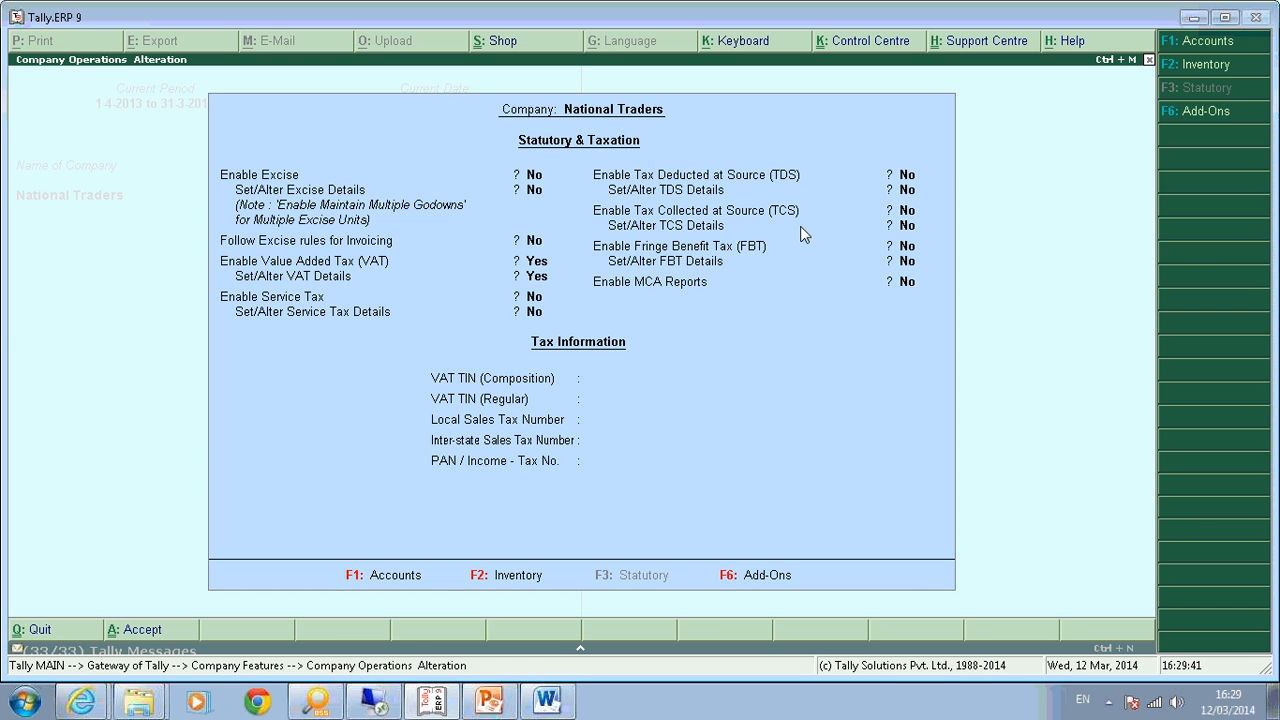
key("Return")
key("Return")
key("Return")
key("Return")
key("Return")
key("Return")
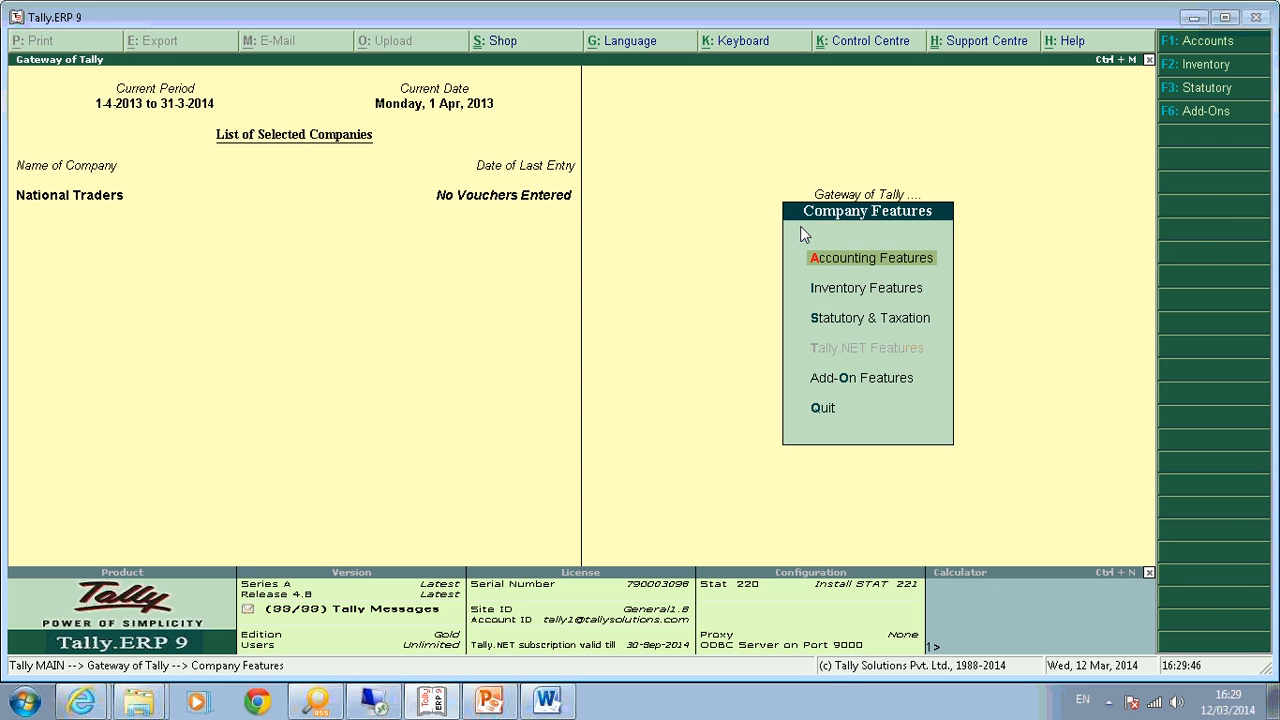
Save the tax settings, open Quick Setup > Value Added Tax, and quit the company VAT details form unchanged.
key("Escape")
key("k")
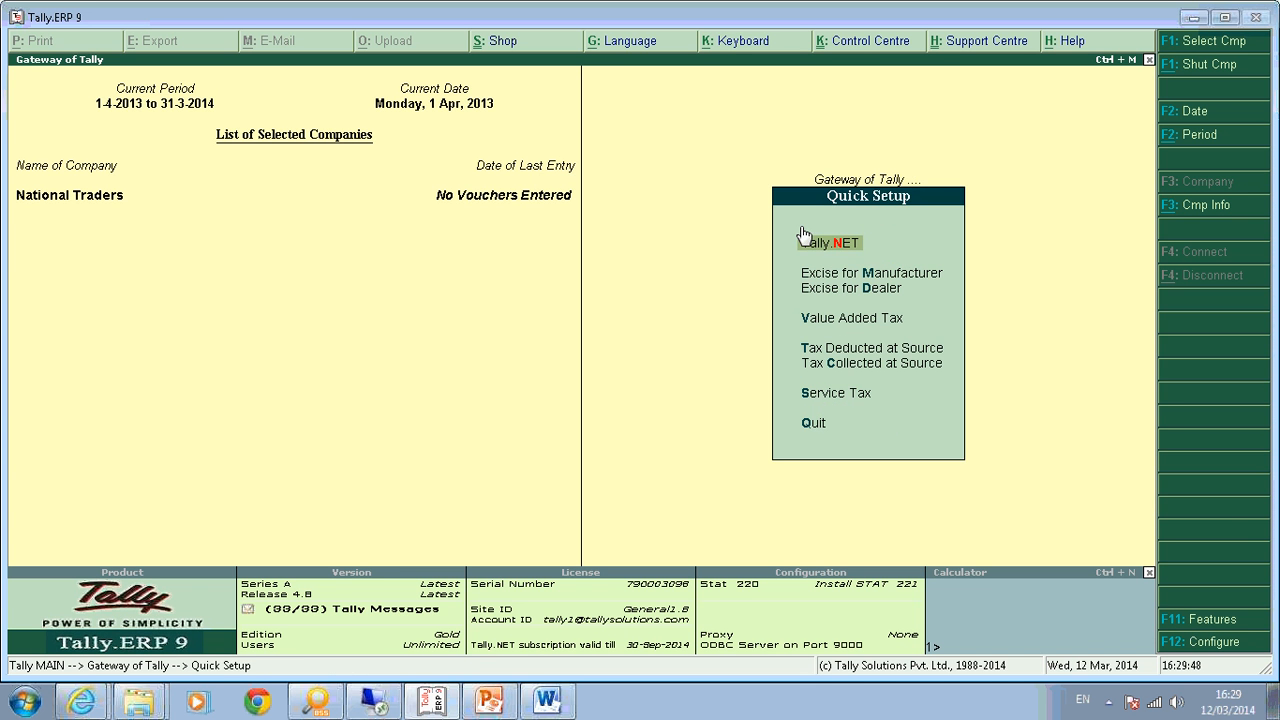
key("v")
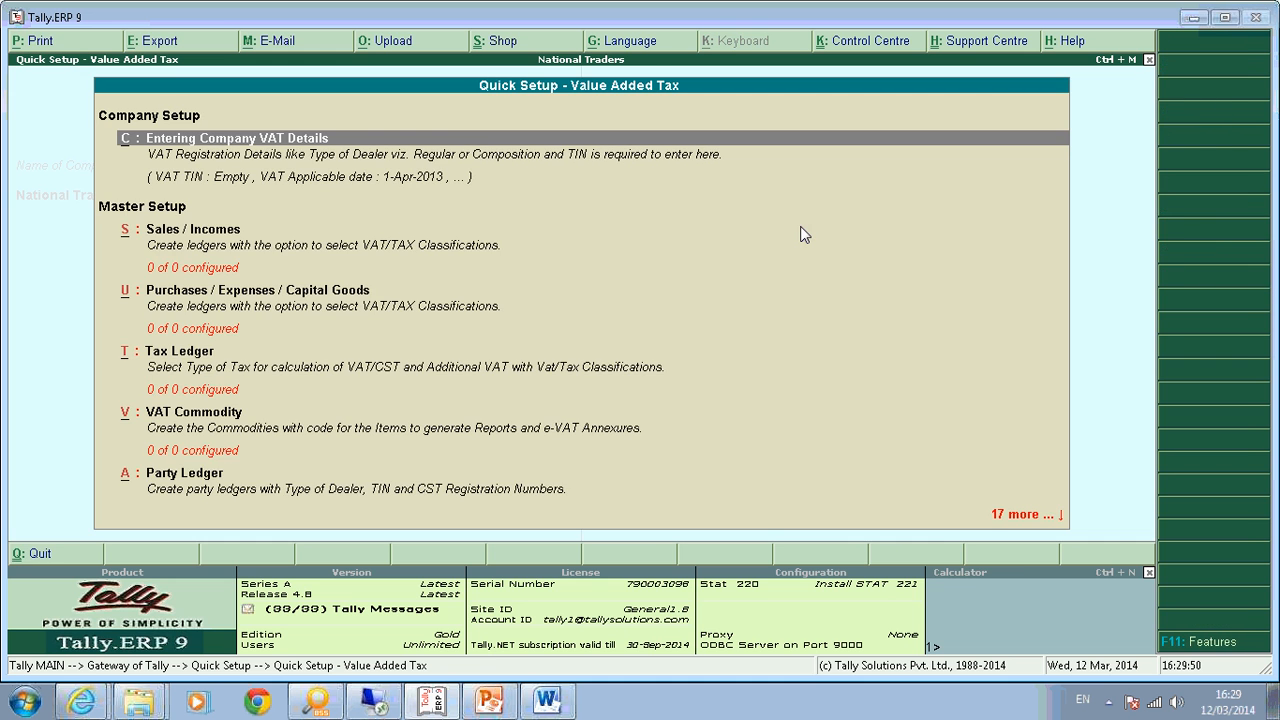
key("c")
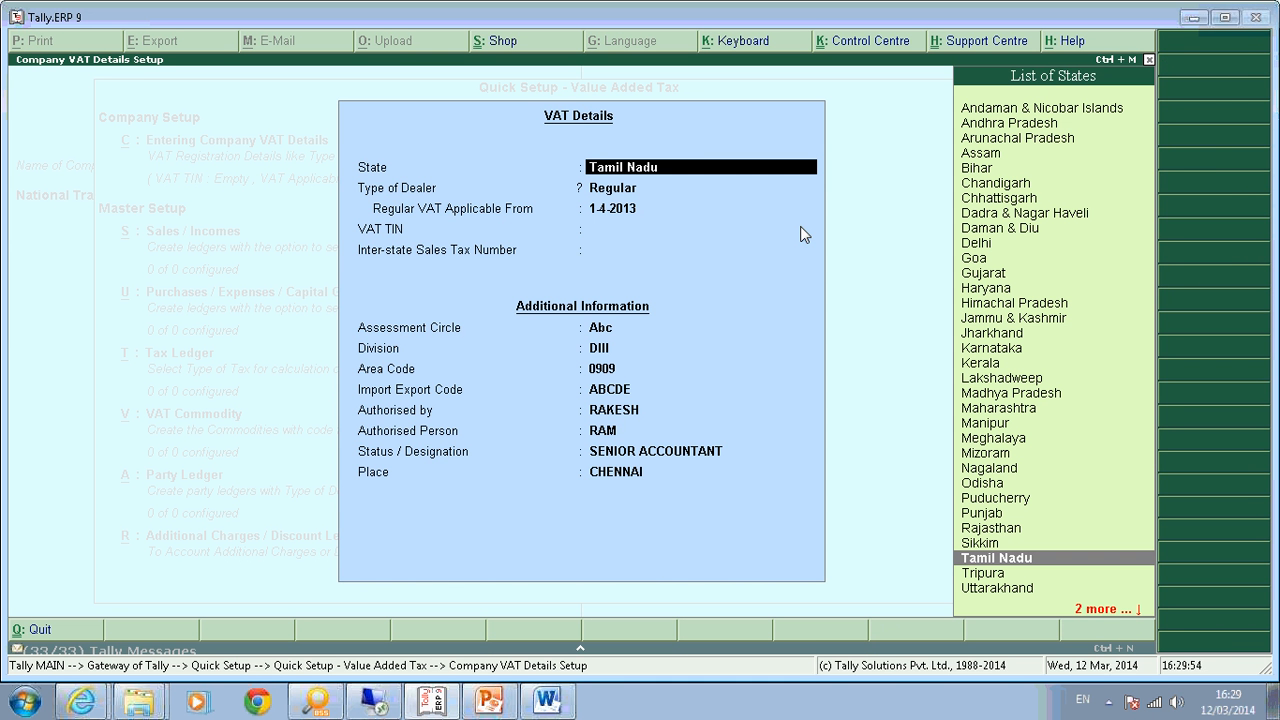
key("Escape")
key("y")
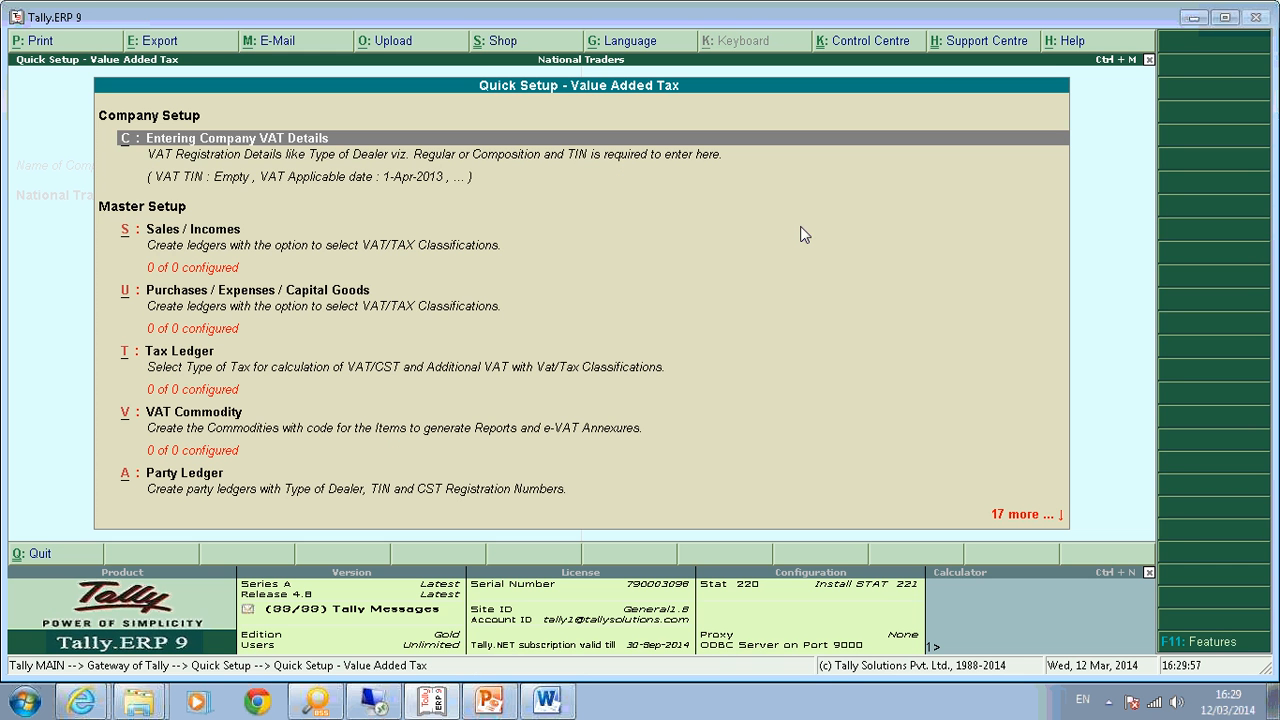
Look through the Master Setup items, then open the Sales / Incomes ledger setup.
key("Down")
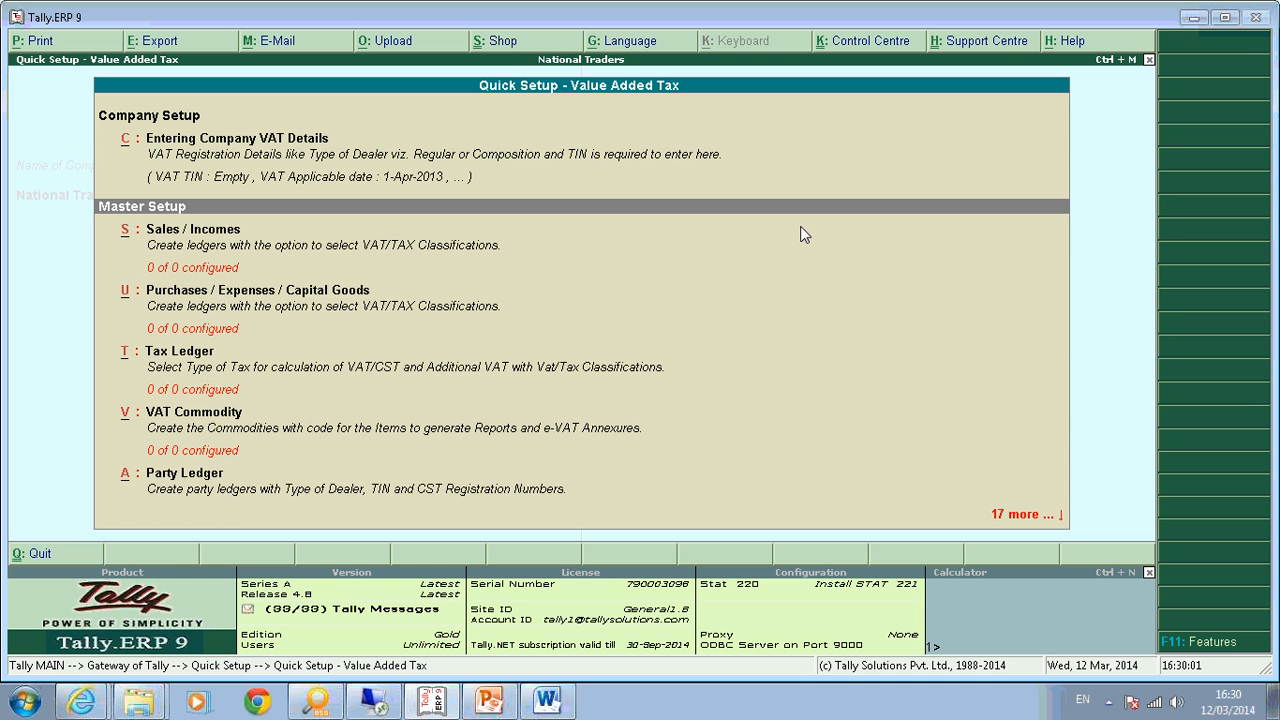
key("Down")
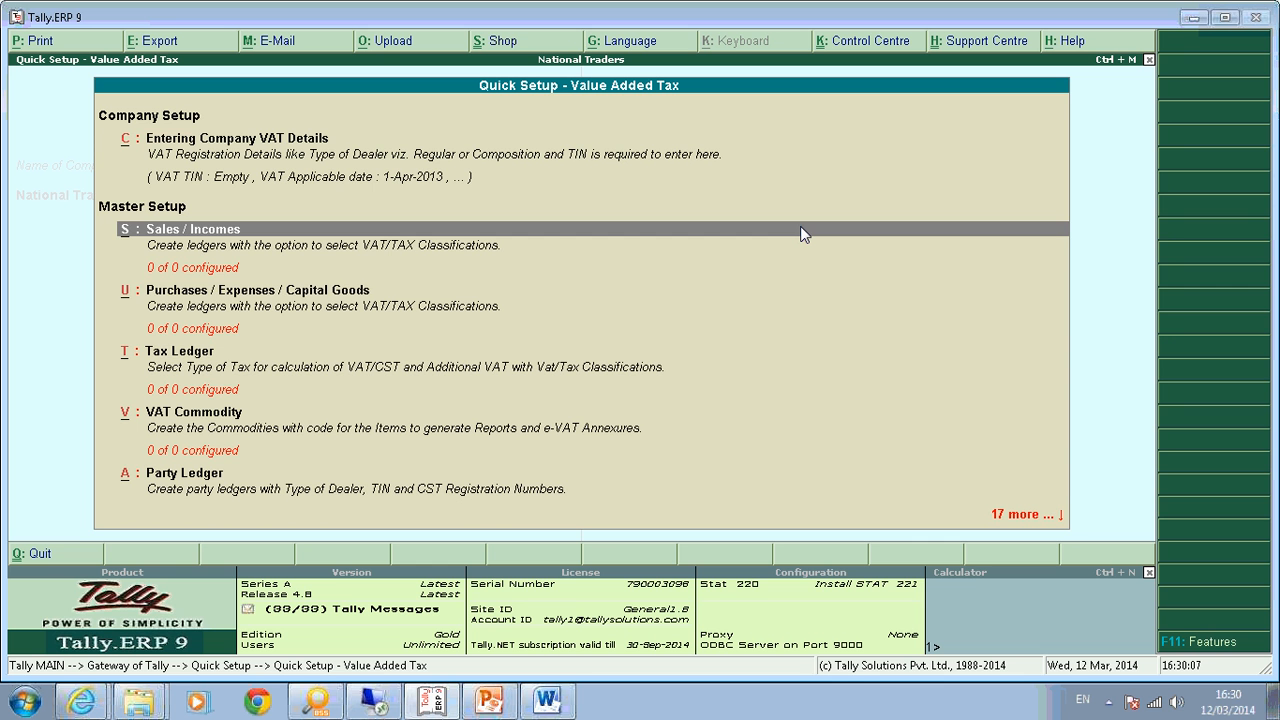
key("Down")
key("Down")
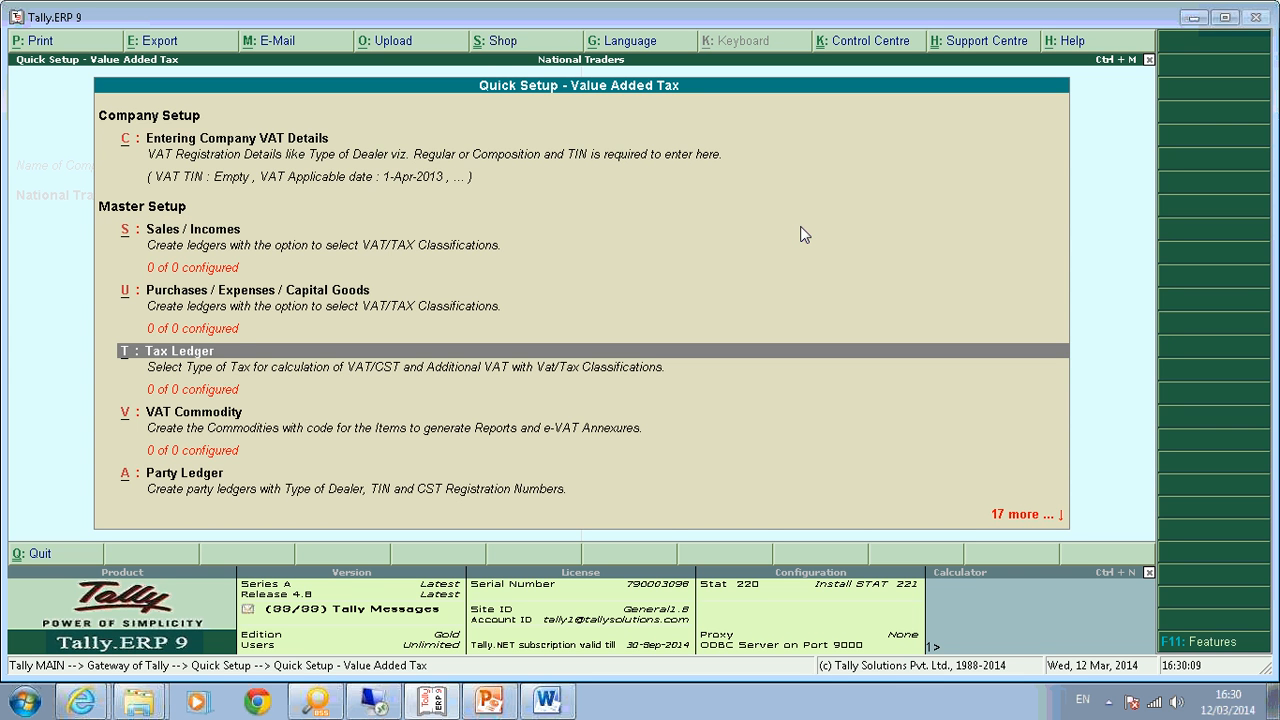
key("Down")
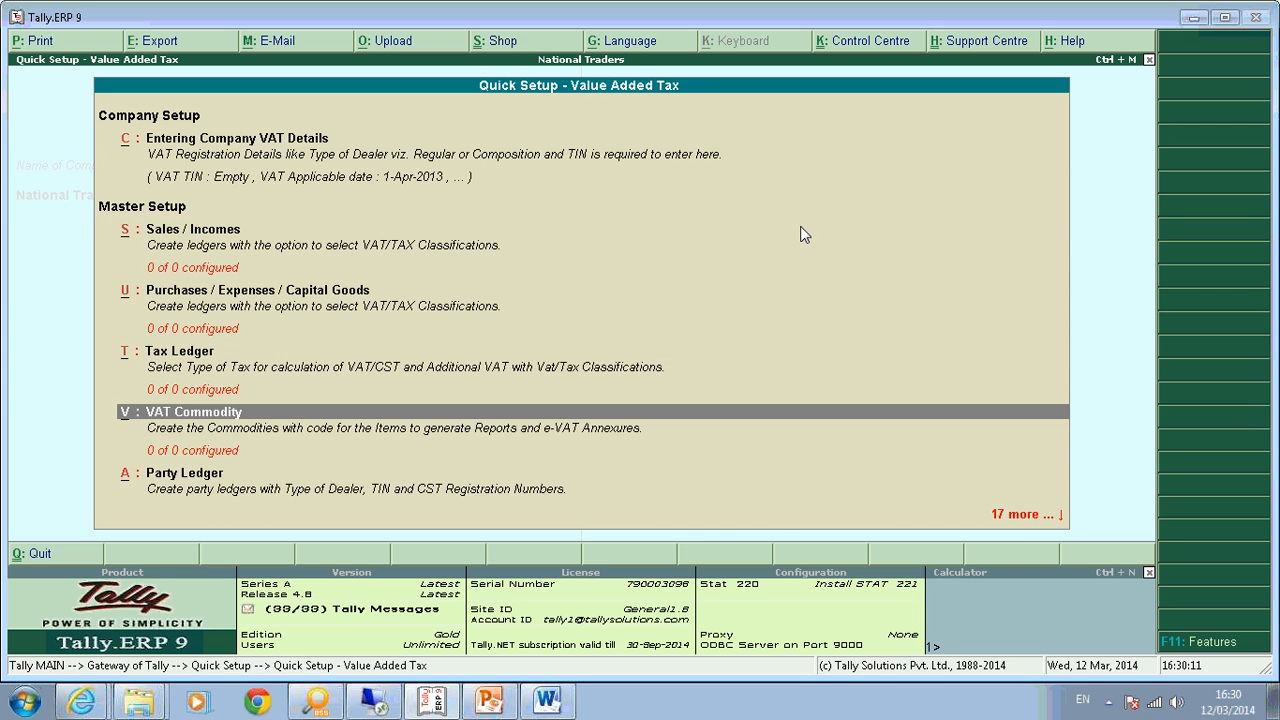
key("Down")
key("Down")
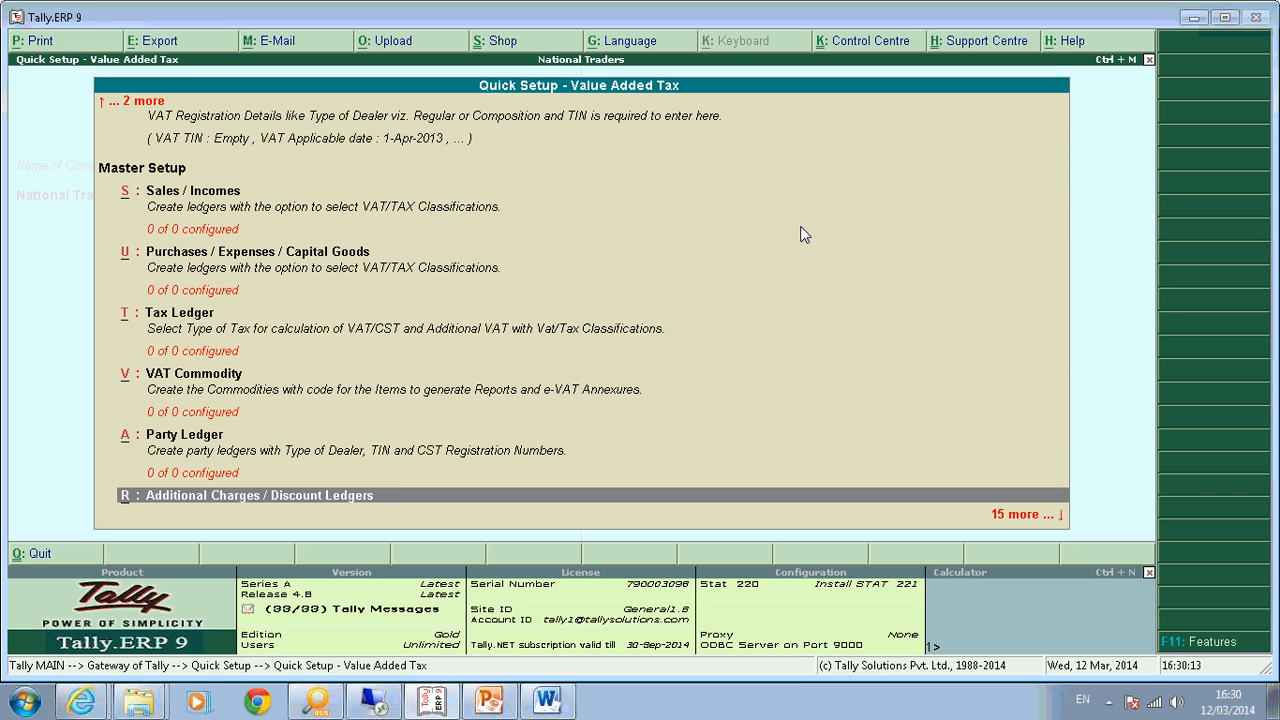
key("Down")
key("Down")
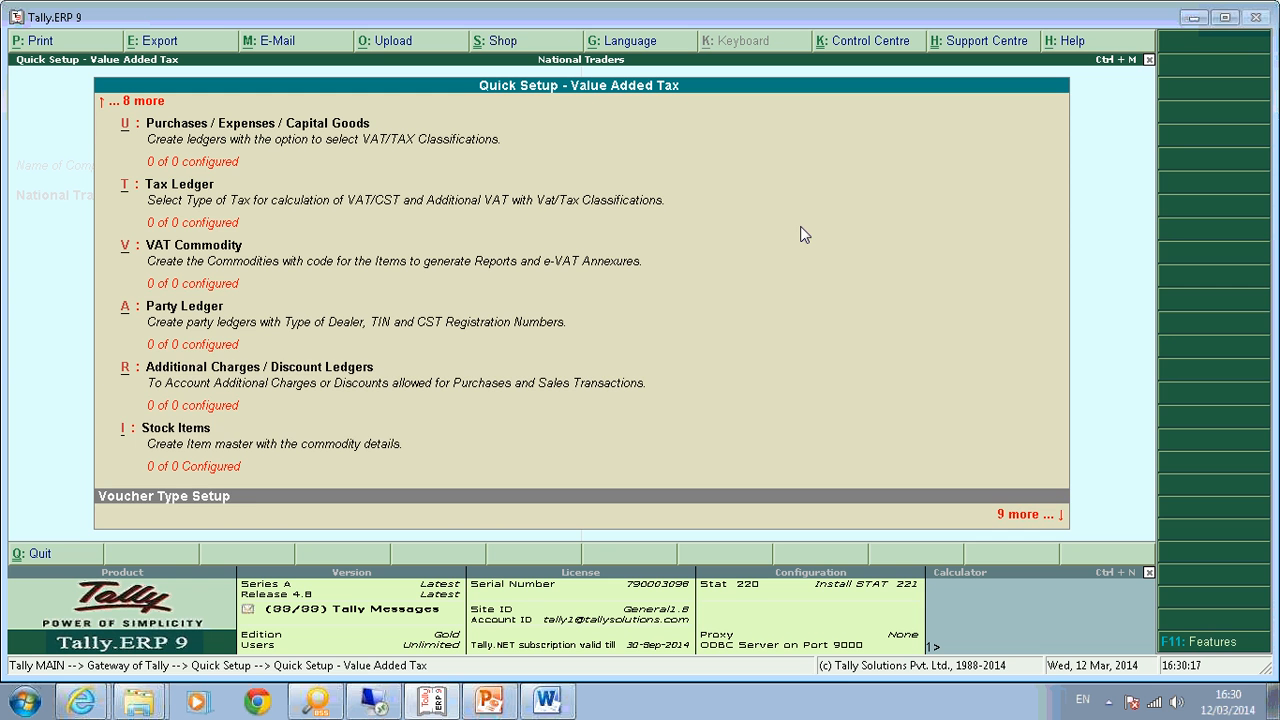
key("Up")
key("Up")
key("Up")
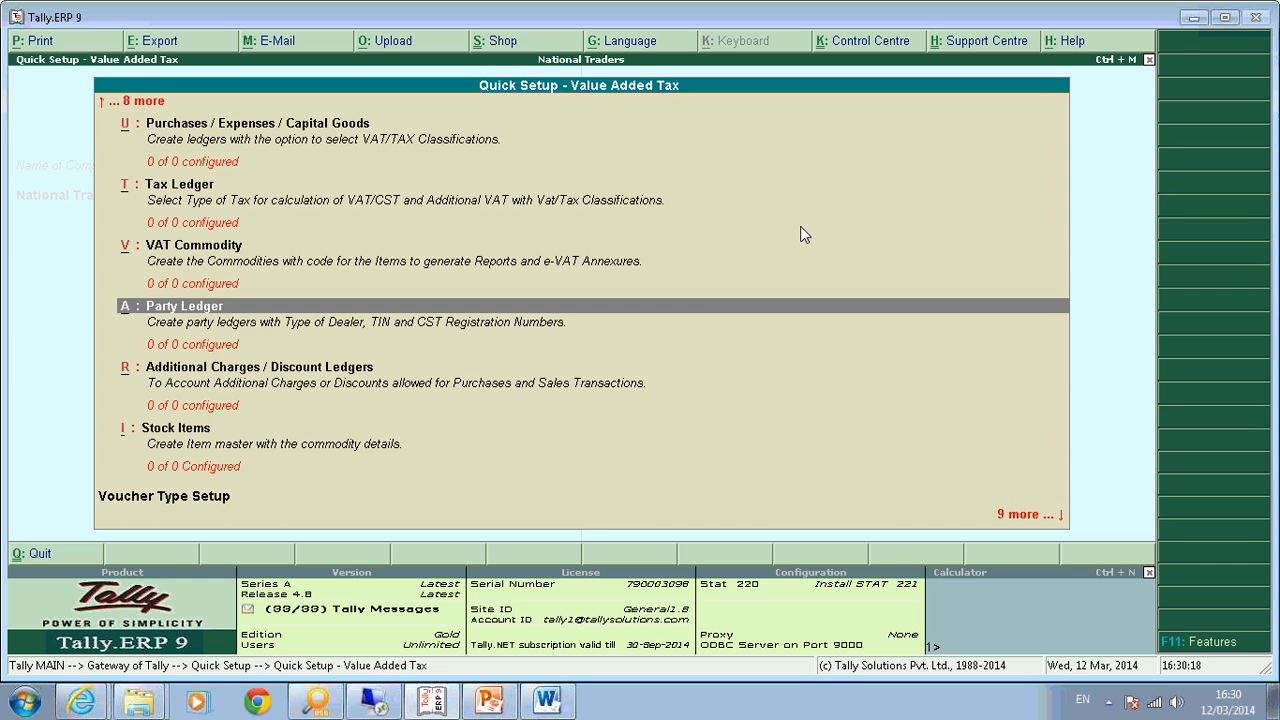
key("Up")
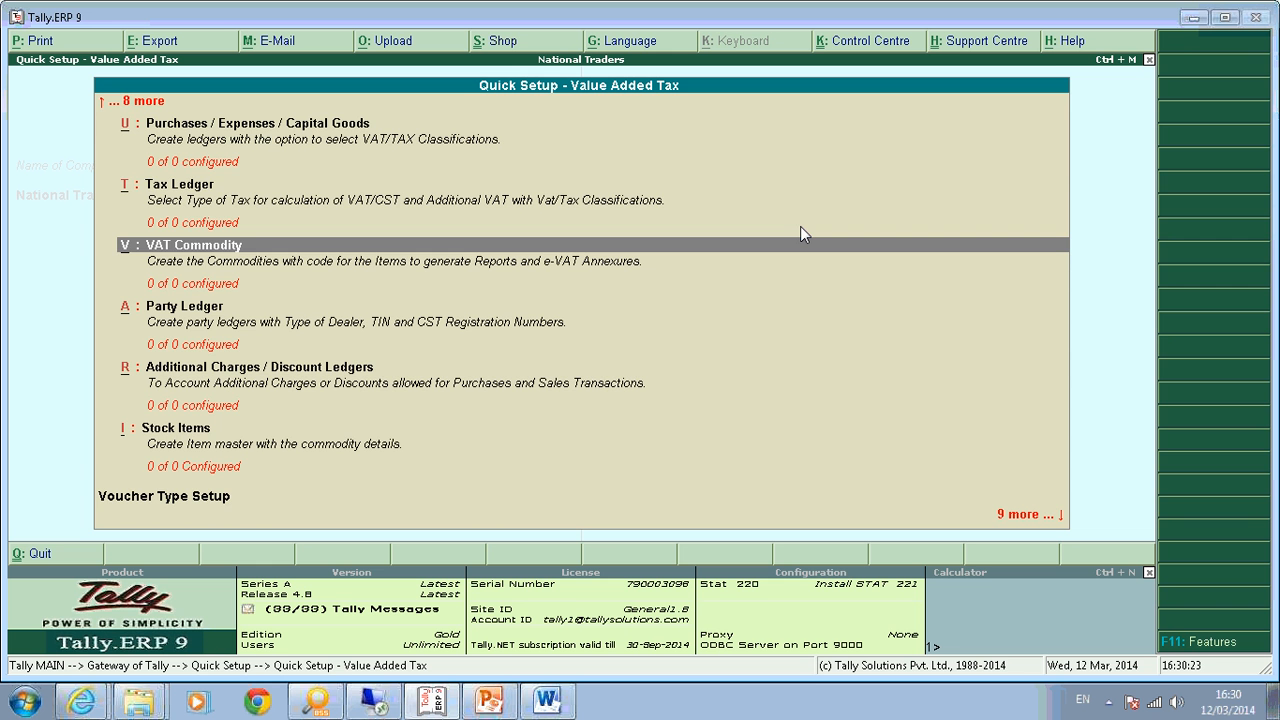
key("Up")
key("Up")
key("Up")
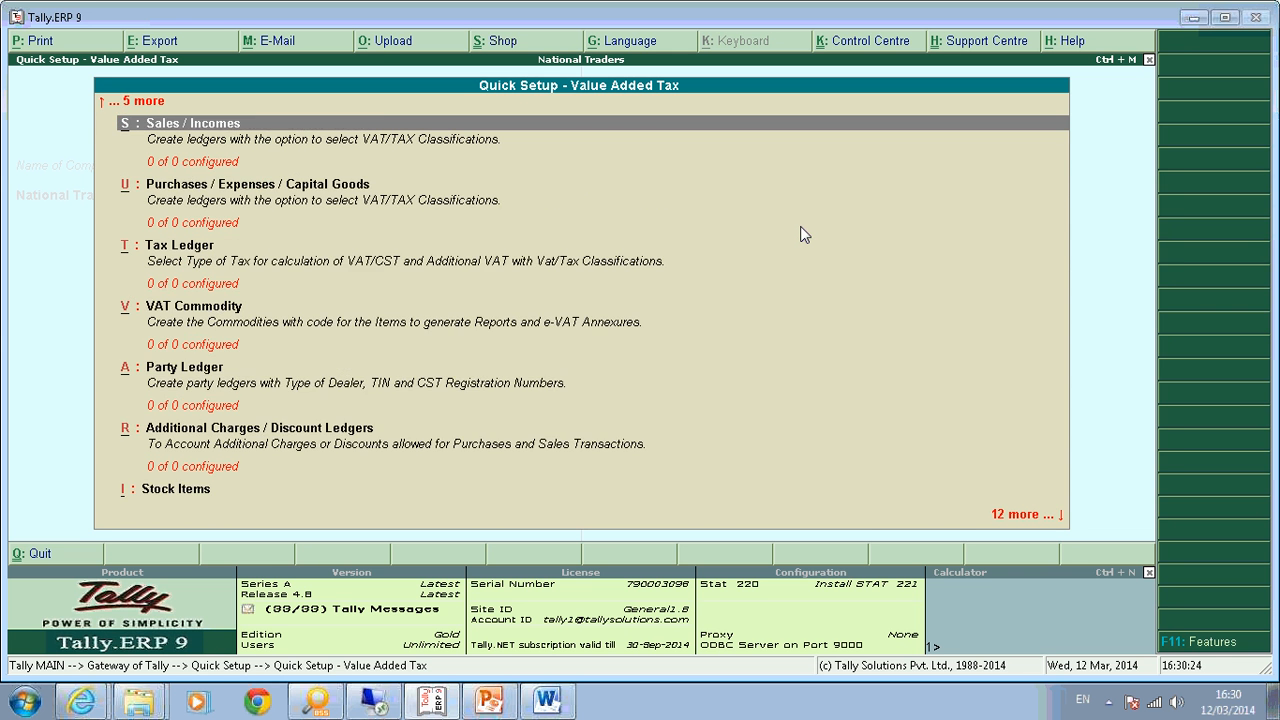
key("Up")
key("Up")
key("Down")
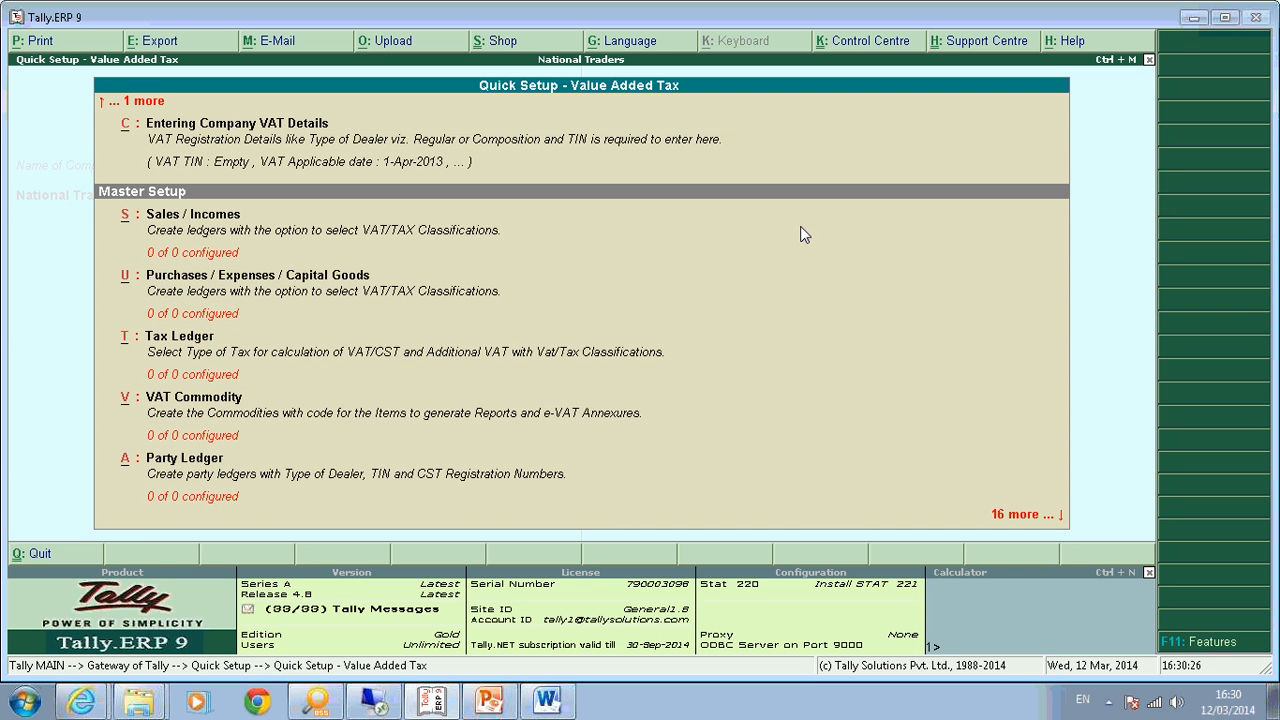
key("Down")
key("Return")
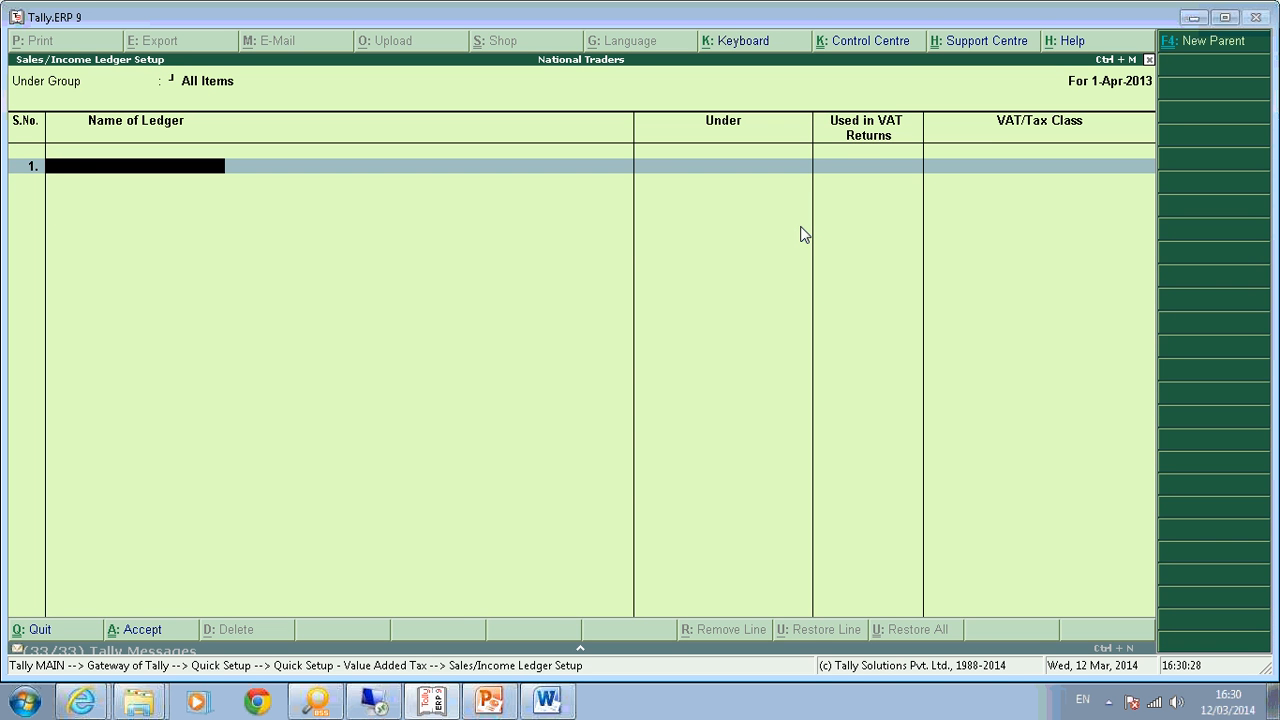
Name the new ledger Sales@5% and place it under Sales Accounts.
type("SALE")
key("BackSpace")
key("BackSpace")
key("BackSpace")
type("ales@")
type("%")
key("BackSpace")
type("5%")
key("Return")
type("S")
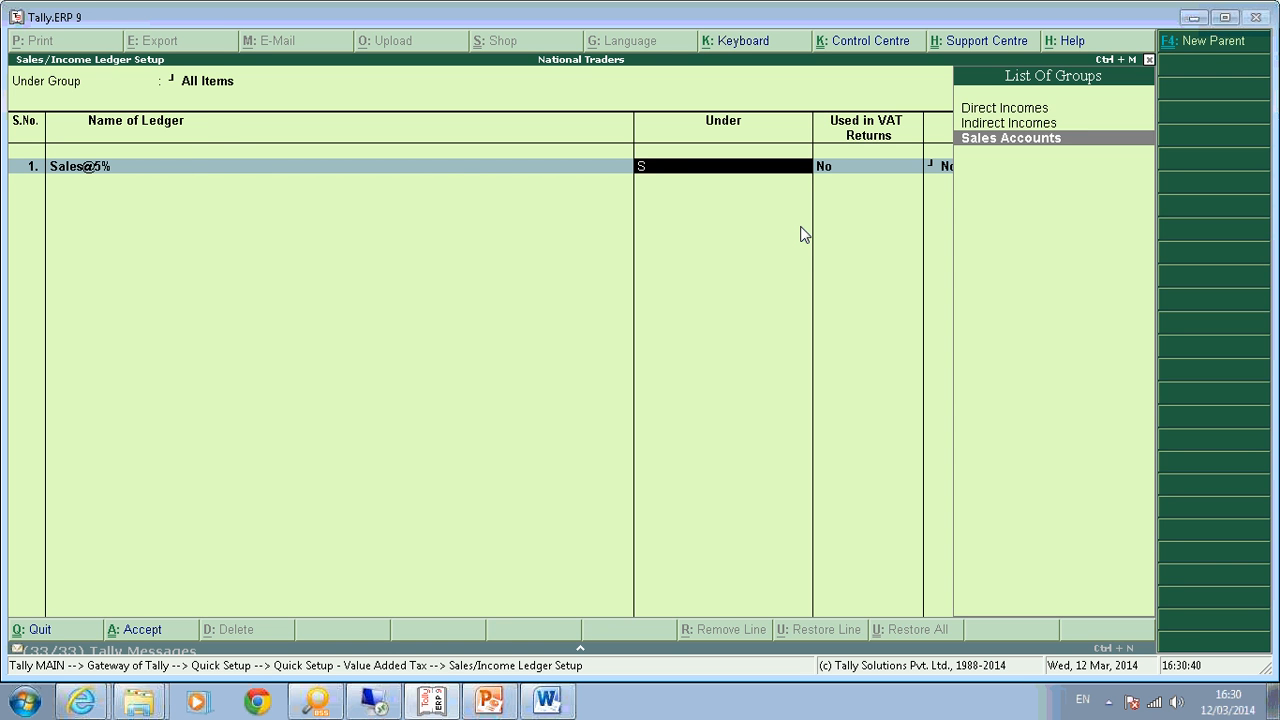
type("ales")
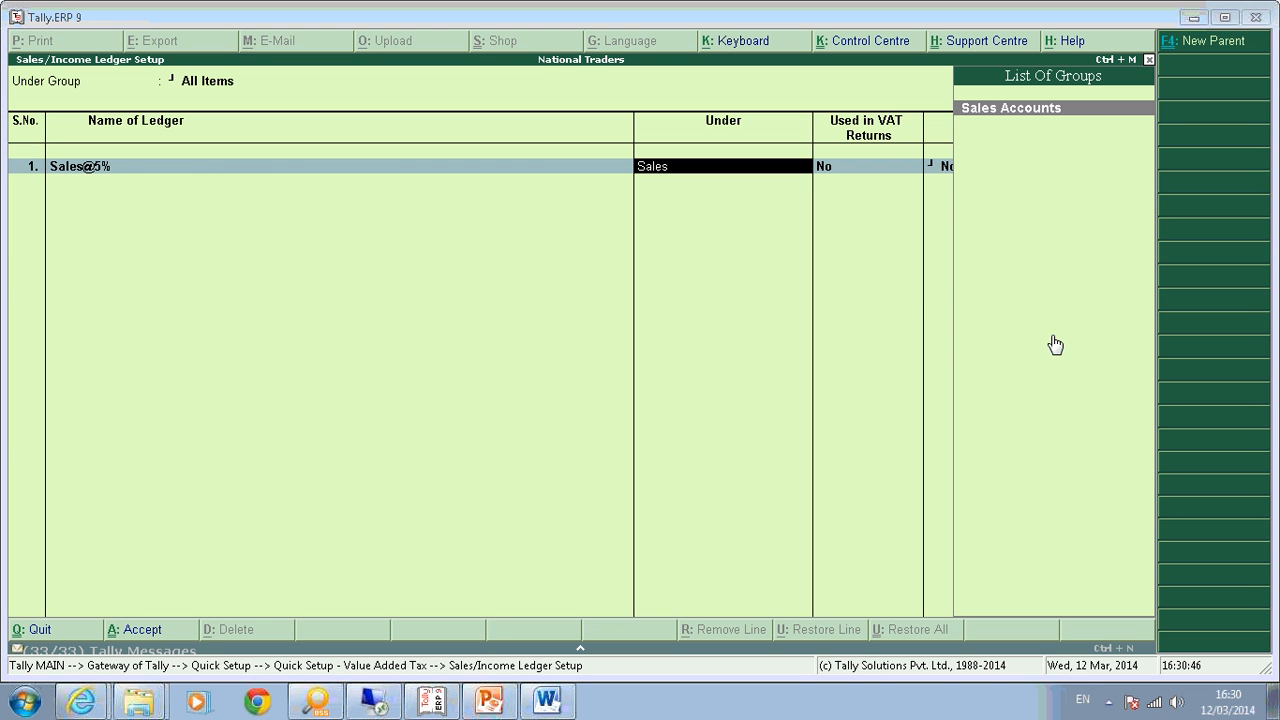
key("Return")
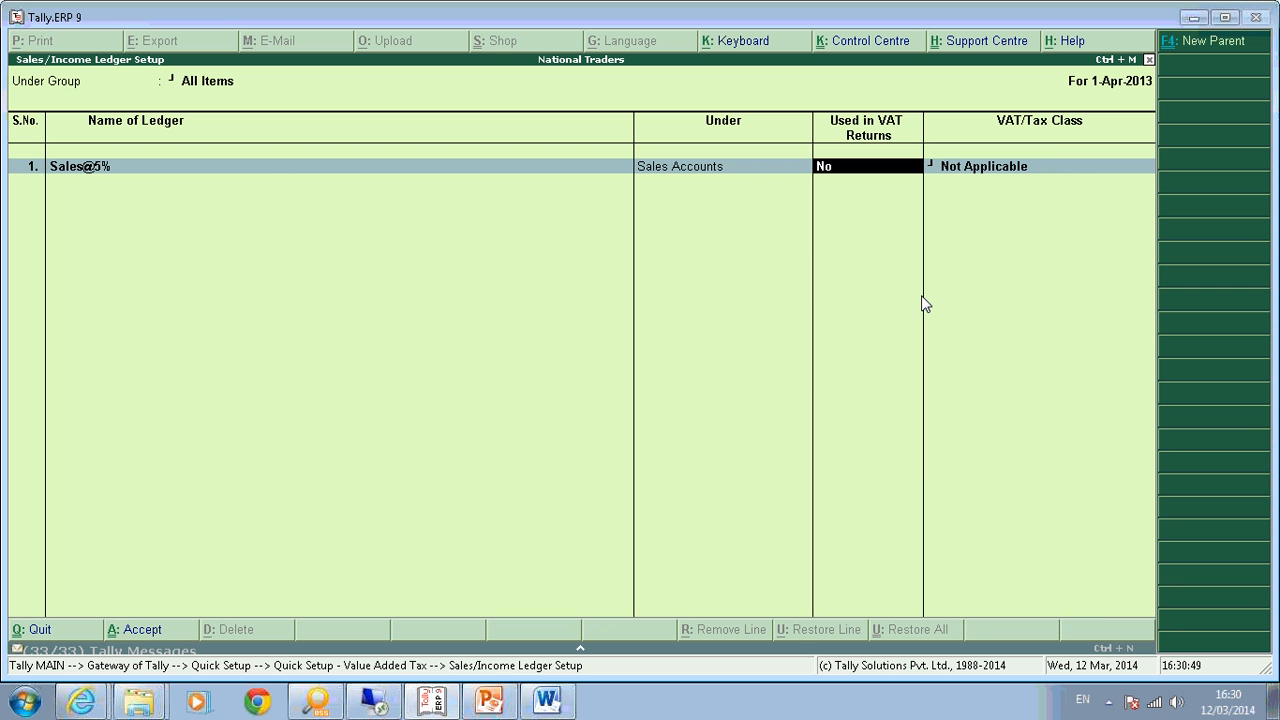
type("y")
key("Return")
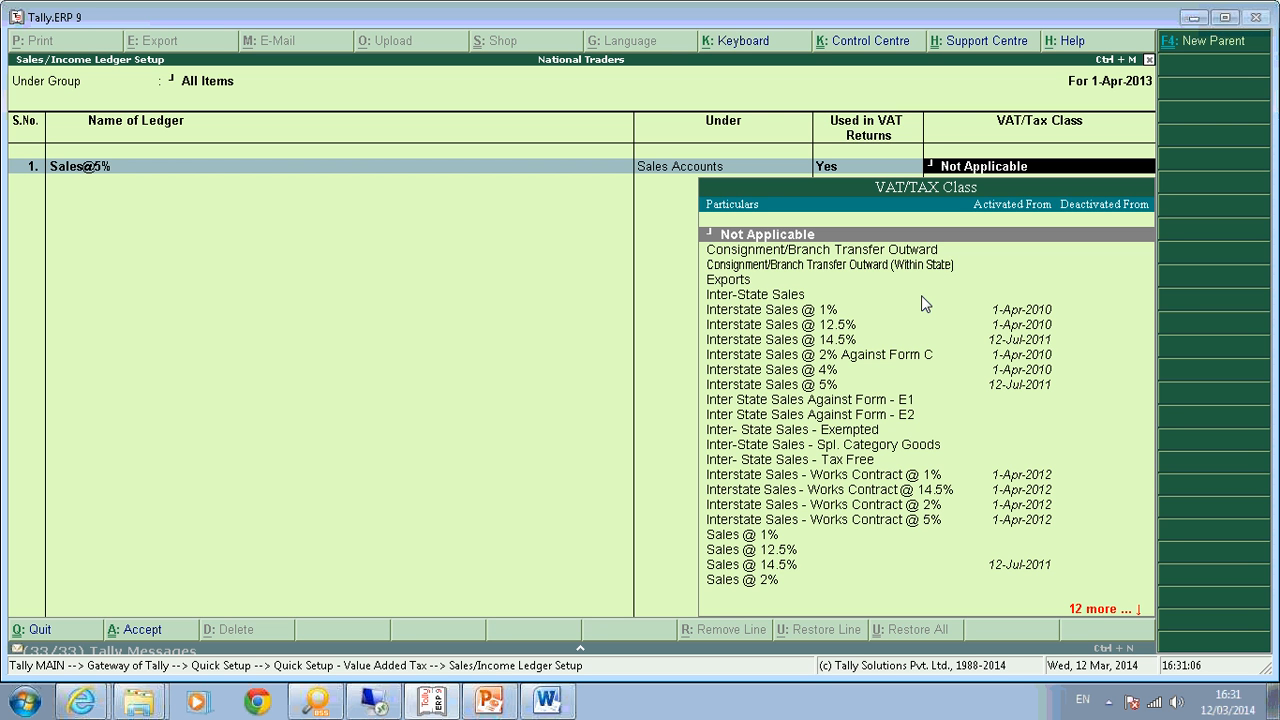
key("Down")
key("Down")
key("Down")
key("Down")
key("Down")
key("Down")
key("Down")
key("Down")
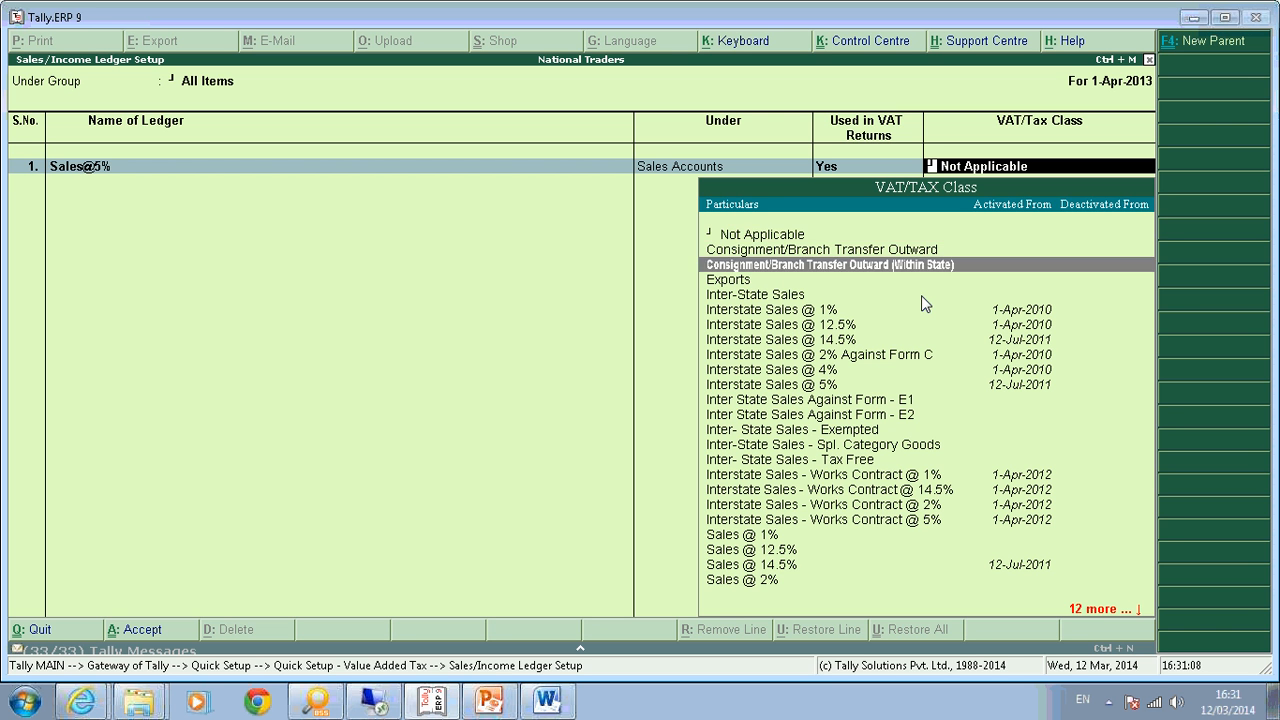
key("Down")
key("Down")
key("Down")
key("Down")
key("Down")
key("Down")
key("Down")
key("Down")
key("Down")
key("Down")
key("Down")
key("Down")
key("Down")
key("Down")
key("Down")
key("Down")
key("Down")
key("Down")
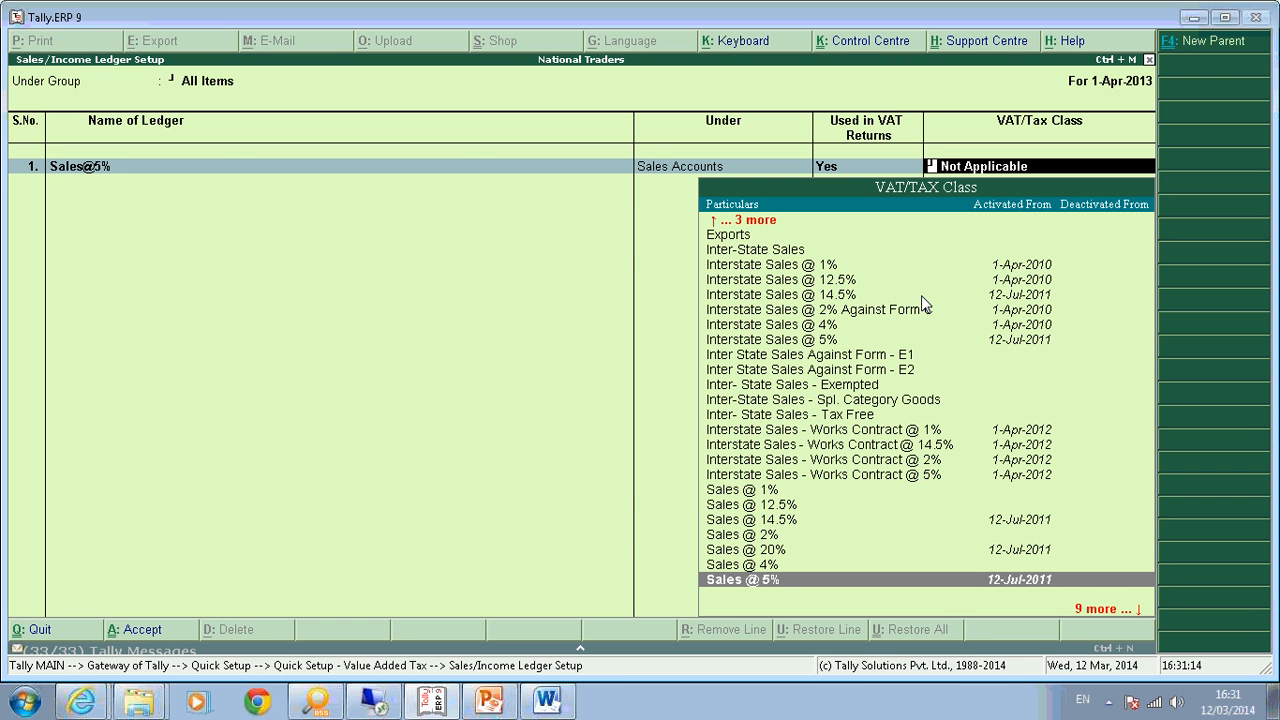
key("Return")
type("Sale")
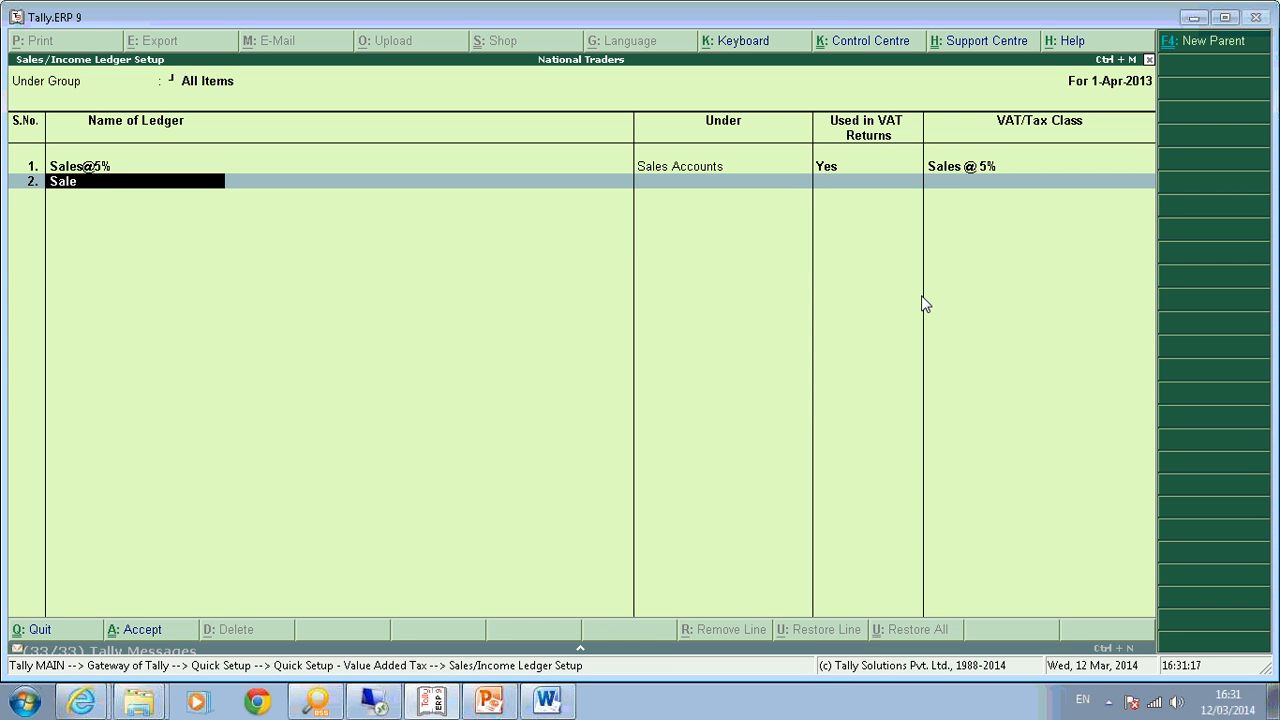
type("s@12.5")
key("Return")
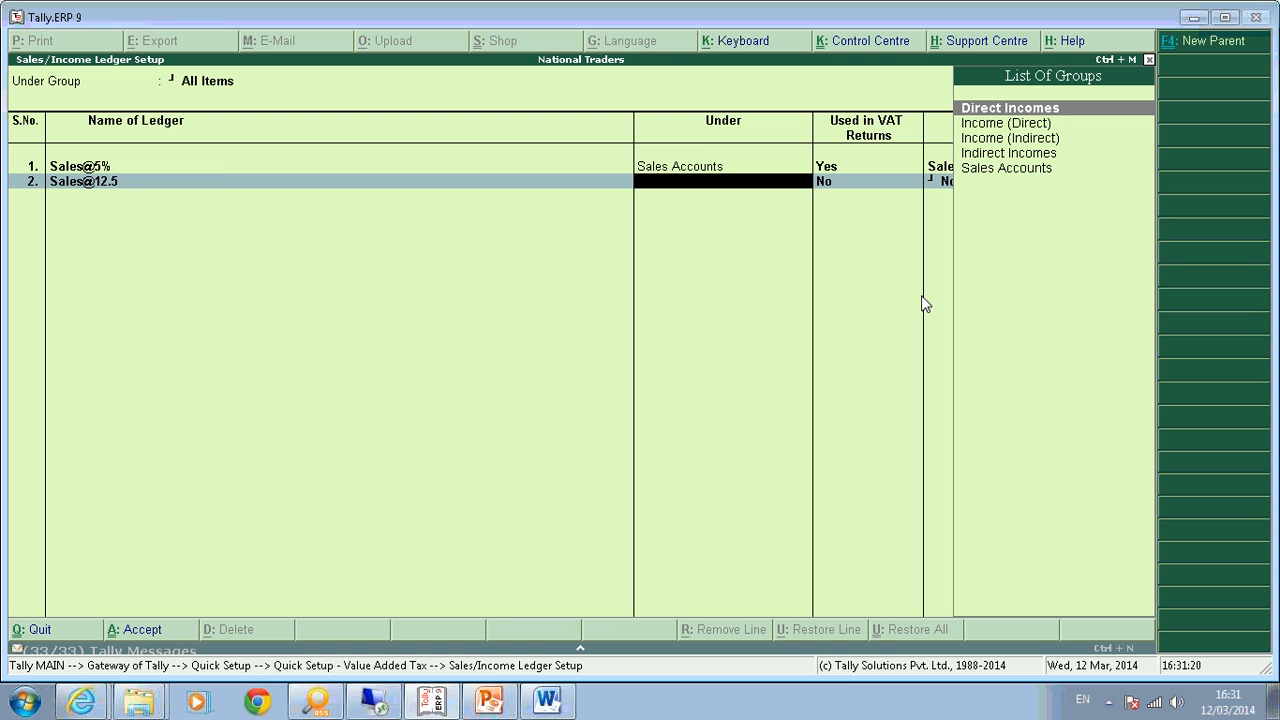
key("BackSpace")
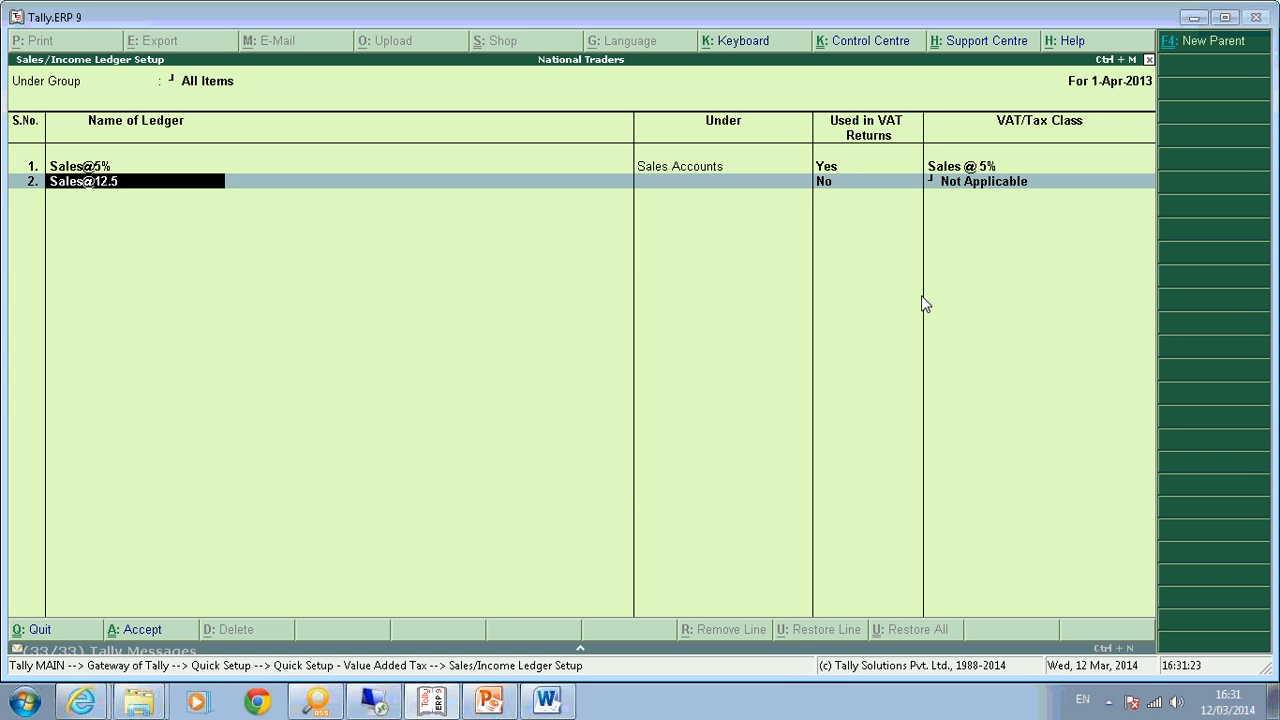
key("Right")
key("Right")
key("Right")
key("Right")
key("Right")
key("Right")
key("Right")
key("Right")
type("%")
key("Return")
type("S")
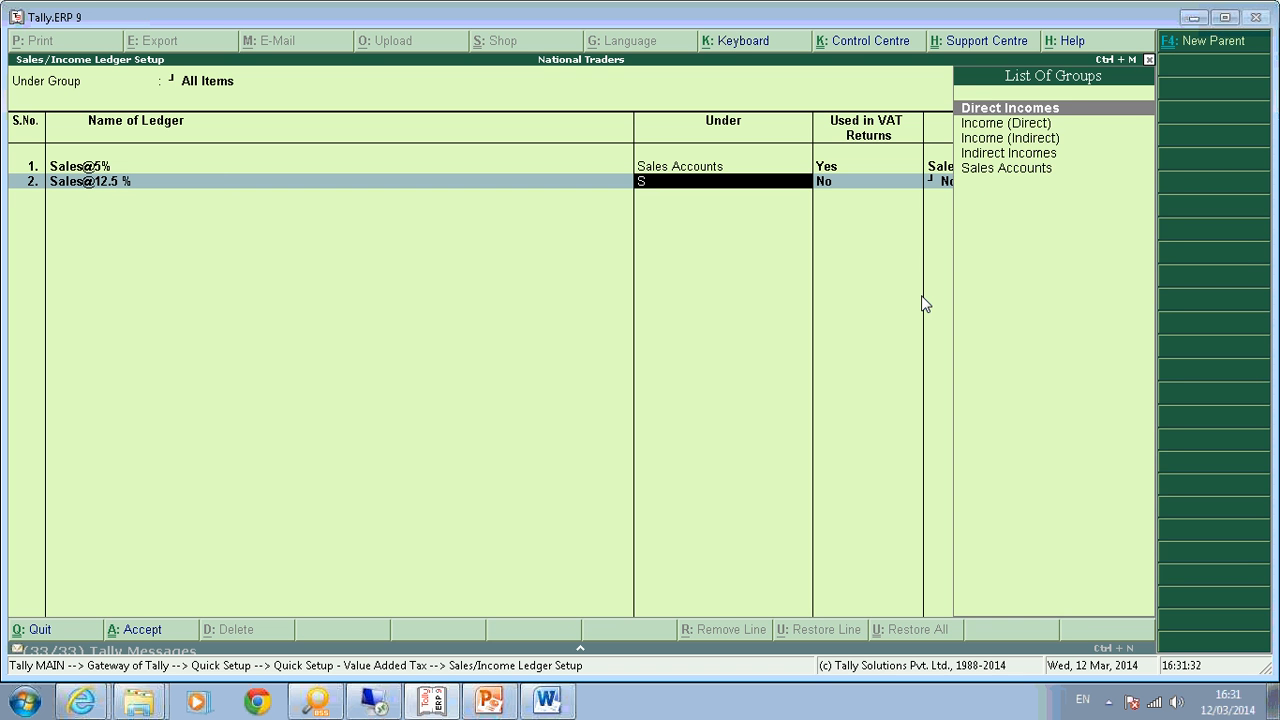
type("ales")
key("Return")
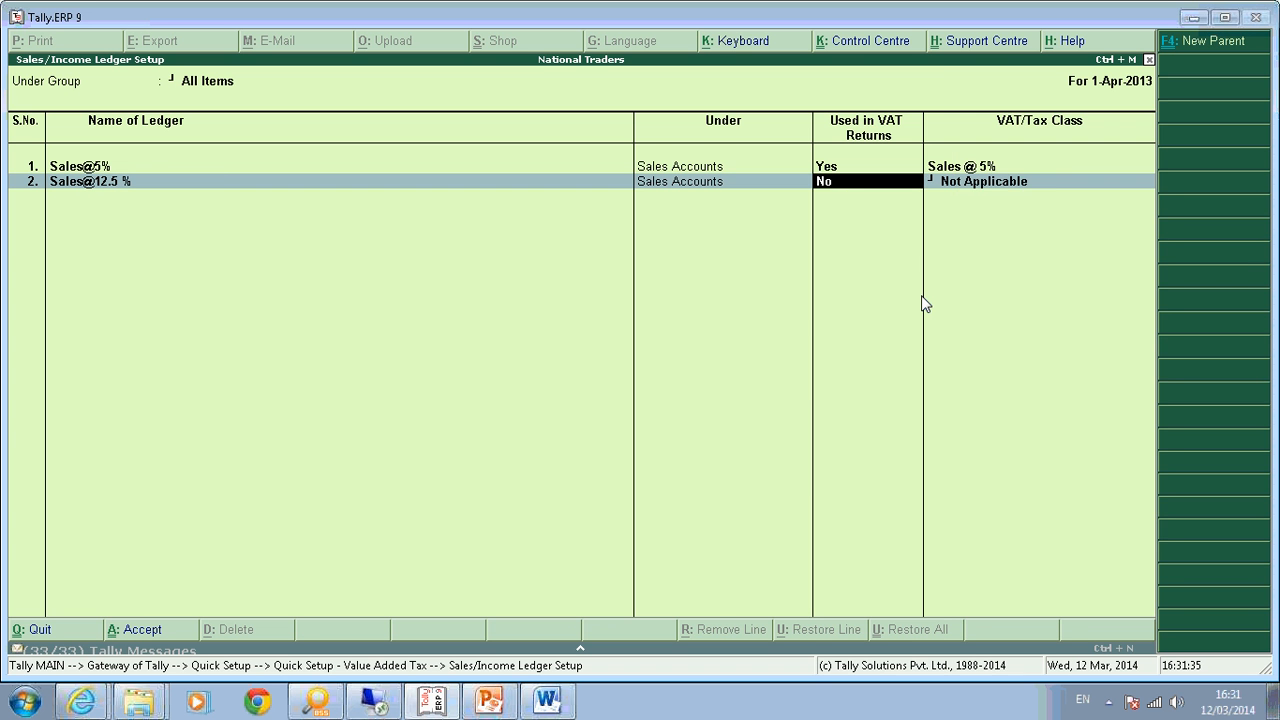
type("y")
key("Return")
type("Sal")
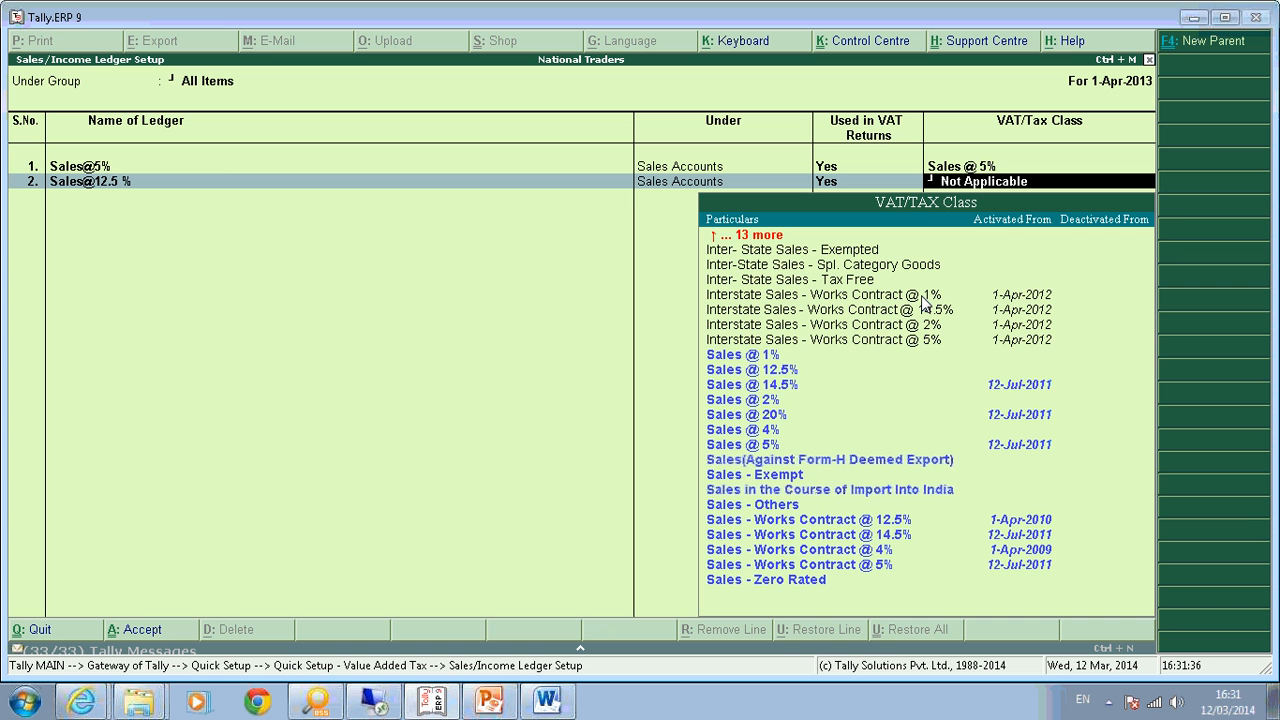
type("es")
key("Down")
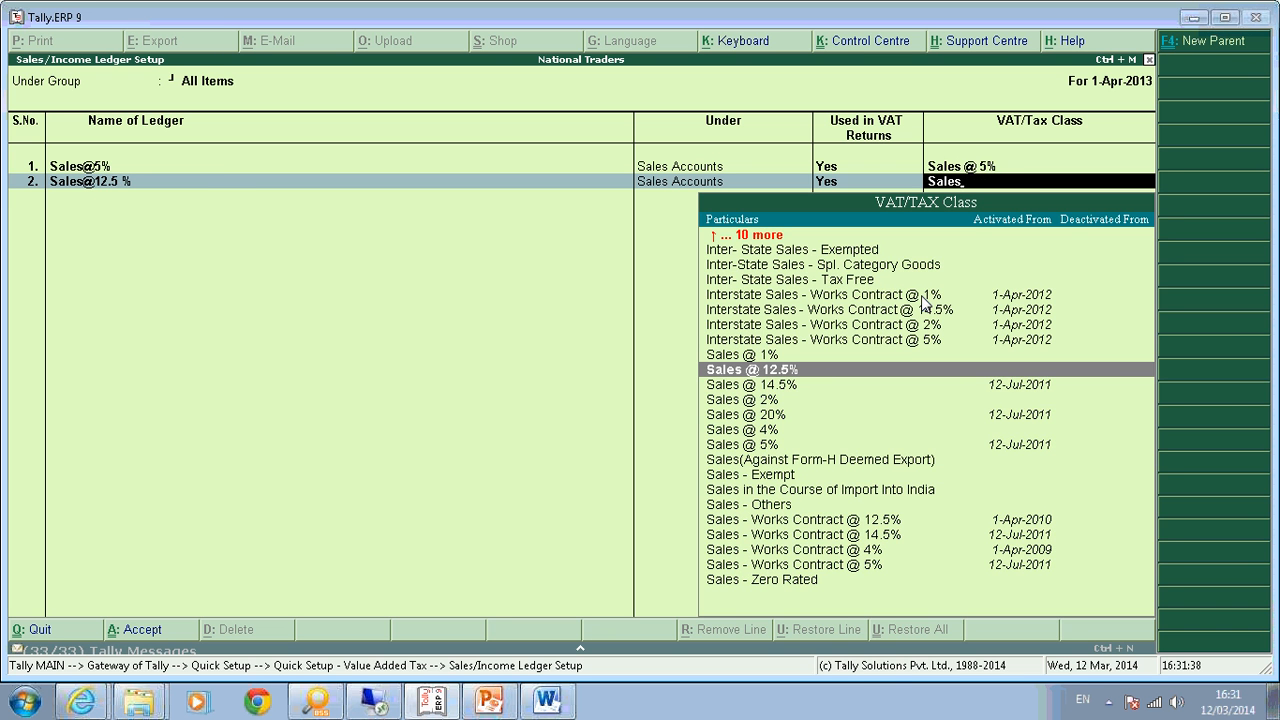
key("Return")
Add the Sales @ 14.5% ledger under Sales Accounts, used in VAT returns, with class Sales @ 14.5%.
type("Sales")
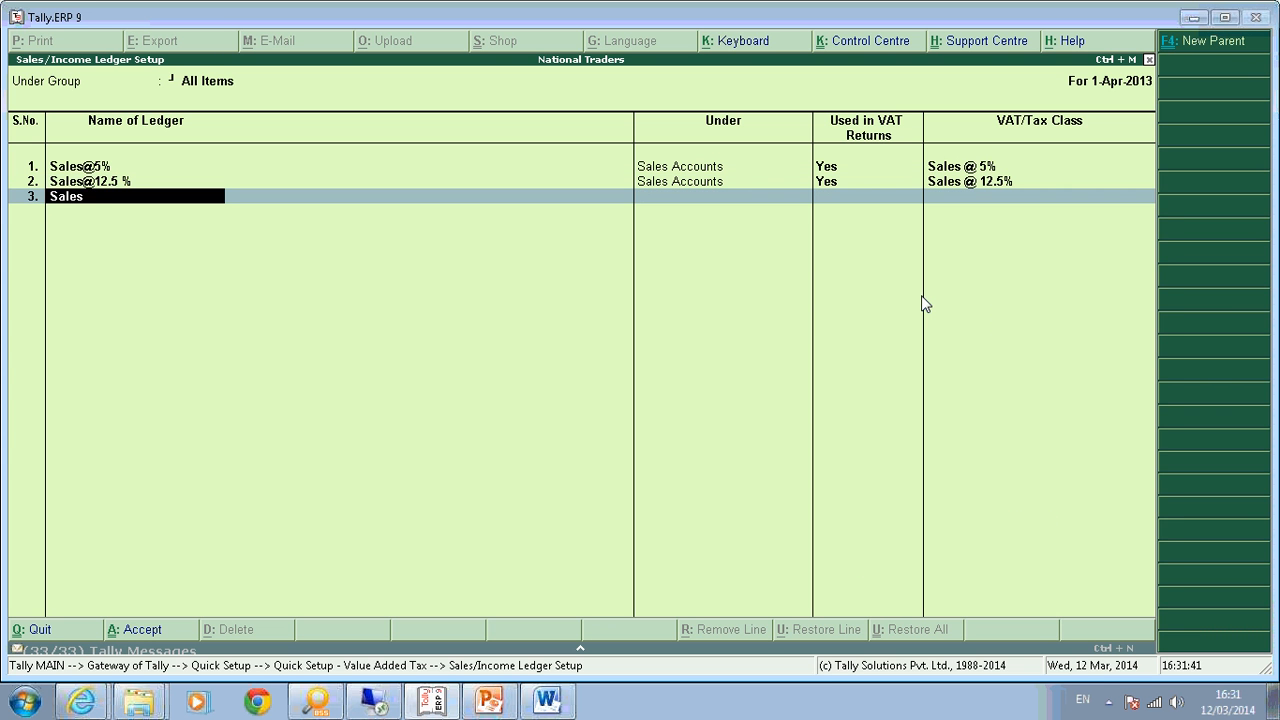
type(" @ 14.5%")
key("Return")
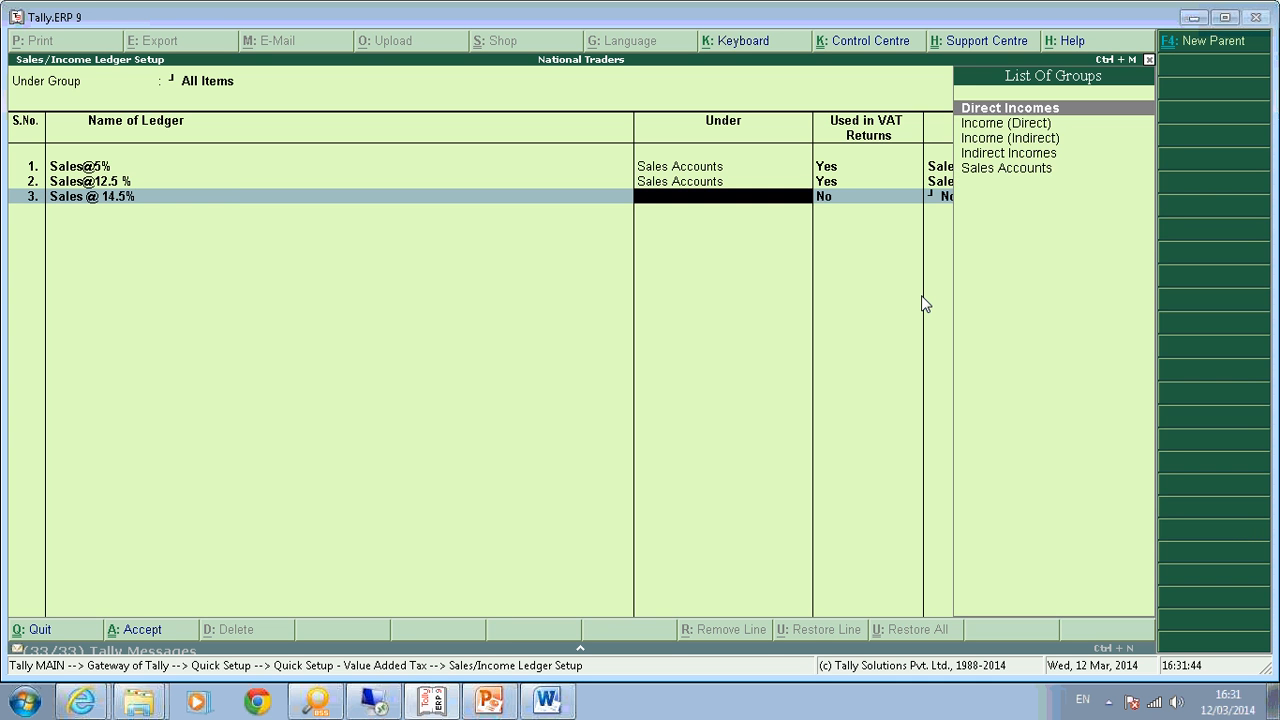
type("sales")
key("Return")
type("y")
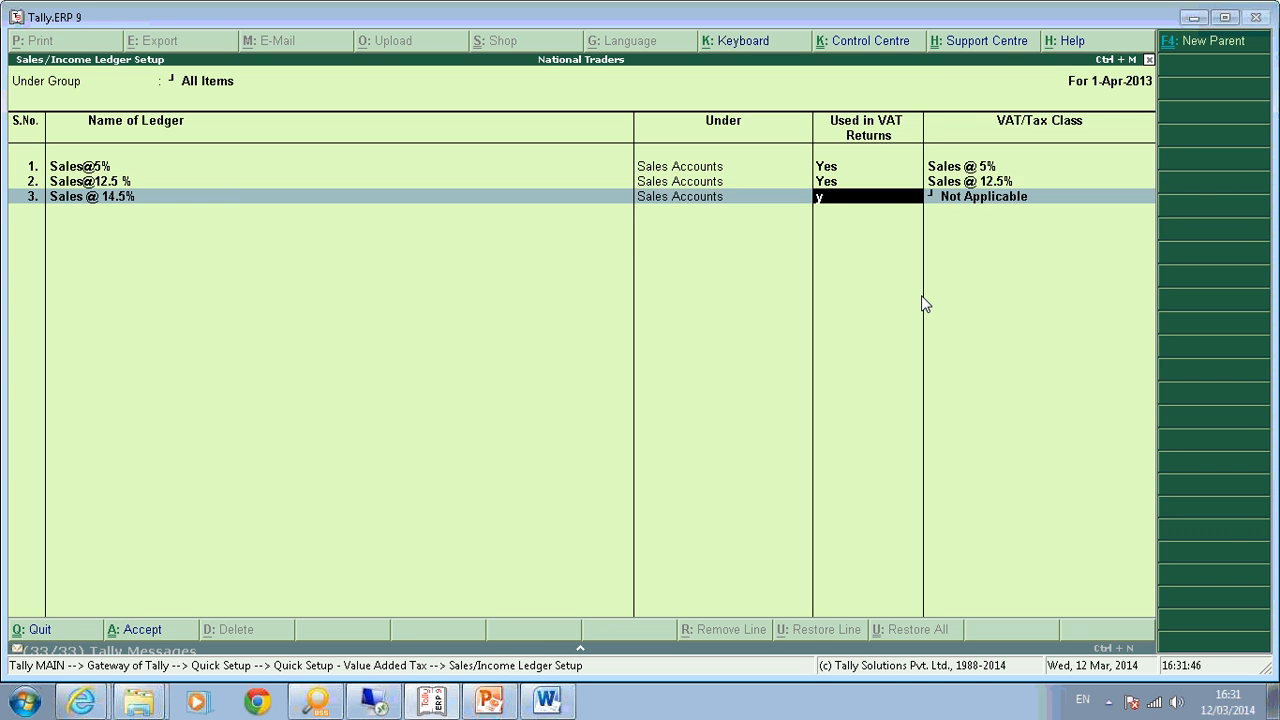
key("Return")
type("Sales")
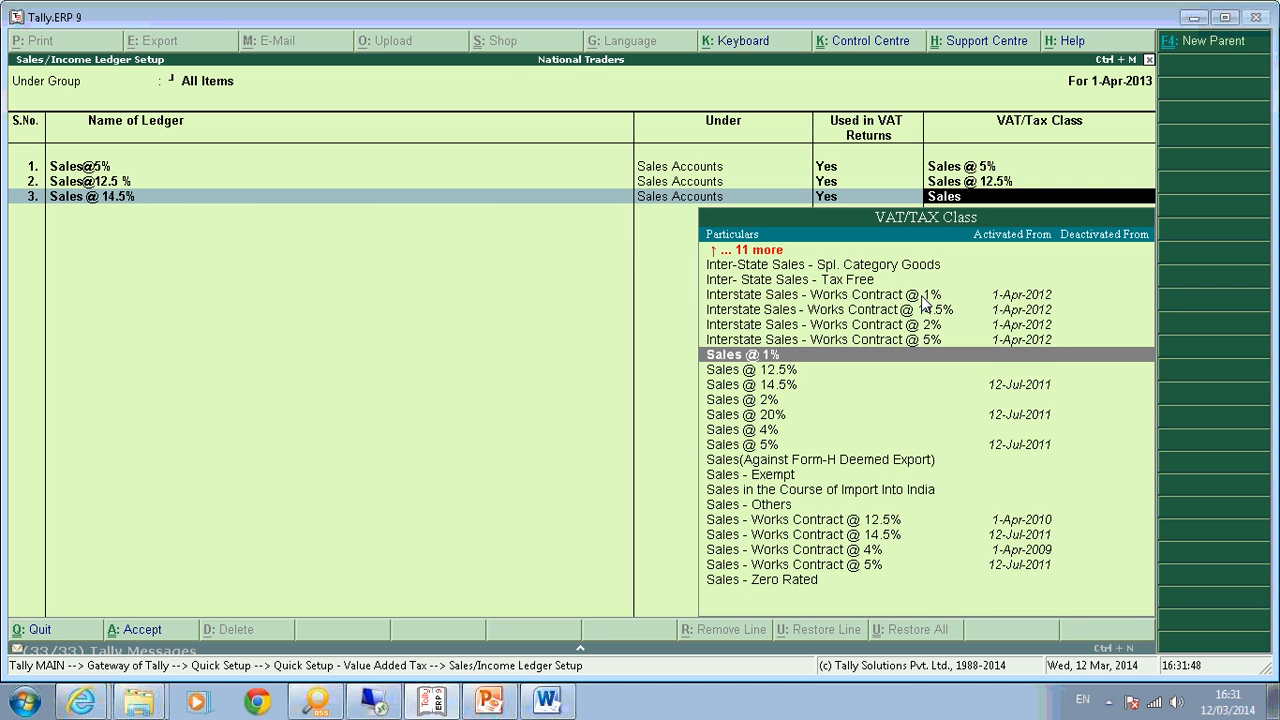
key("Down")
key("Down")
key("Return")
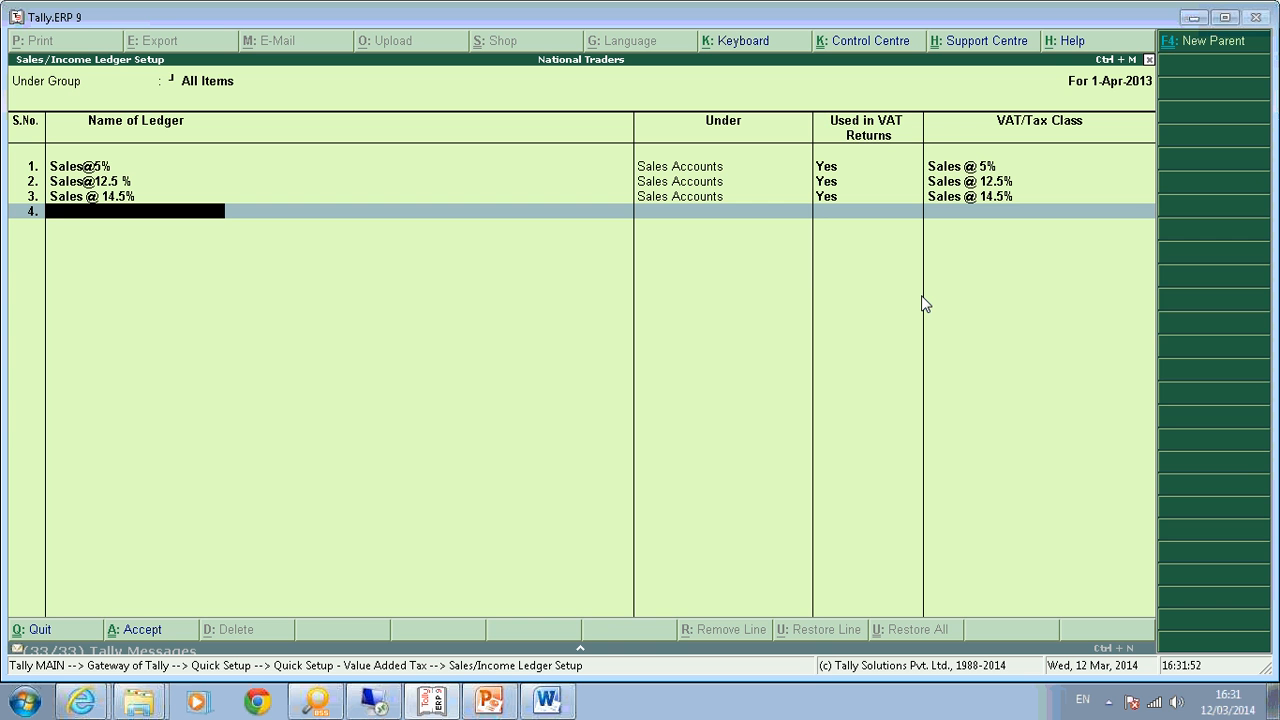
Add Interstate Sales 2% Against Form C under Sales Accounts with class Interstate Sales @ 2% Against Form C, then accept the list.
type("Interstate Sales 2% Ag")
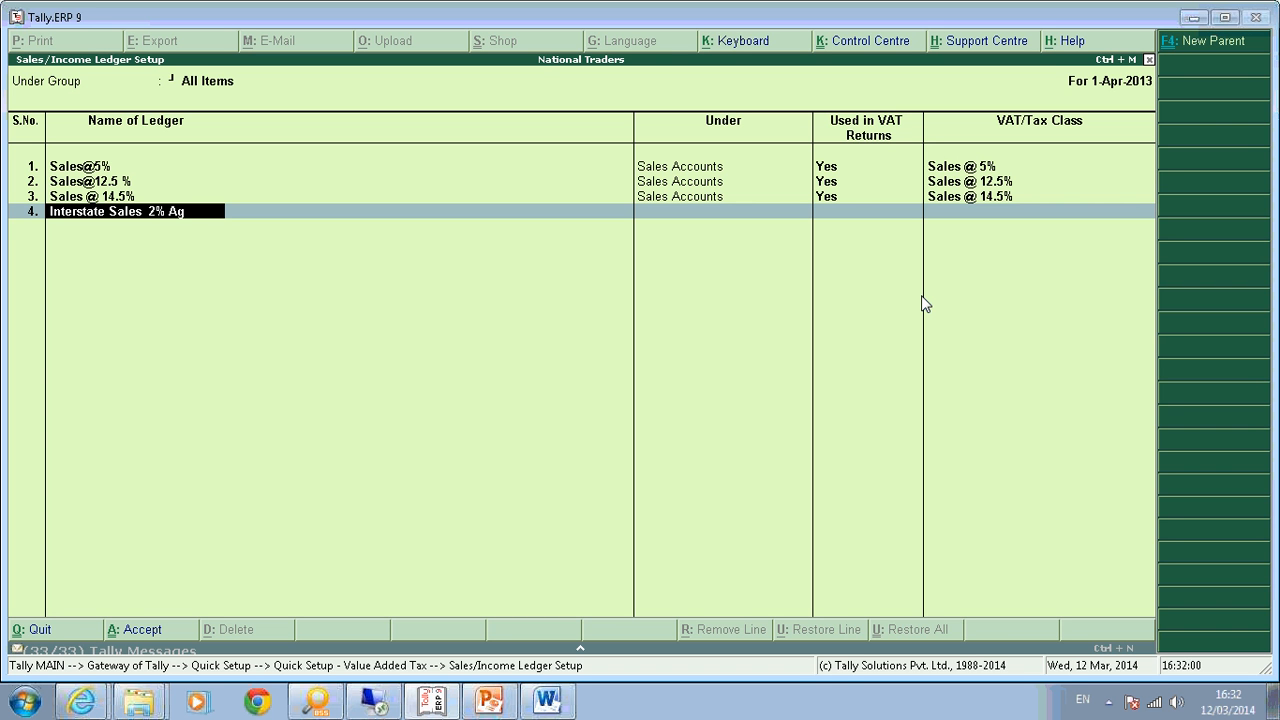
type("ainst form C")
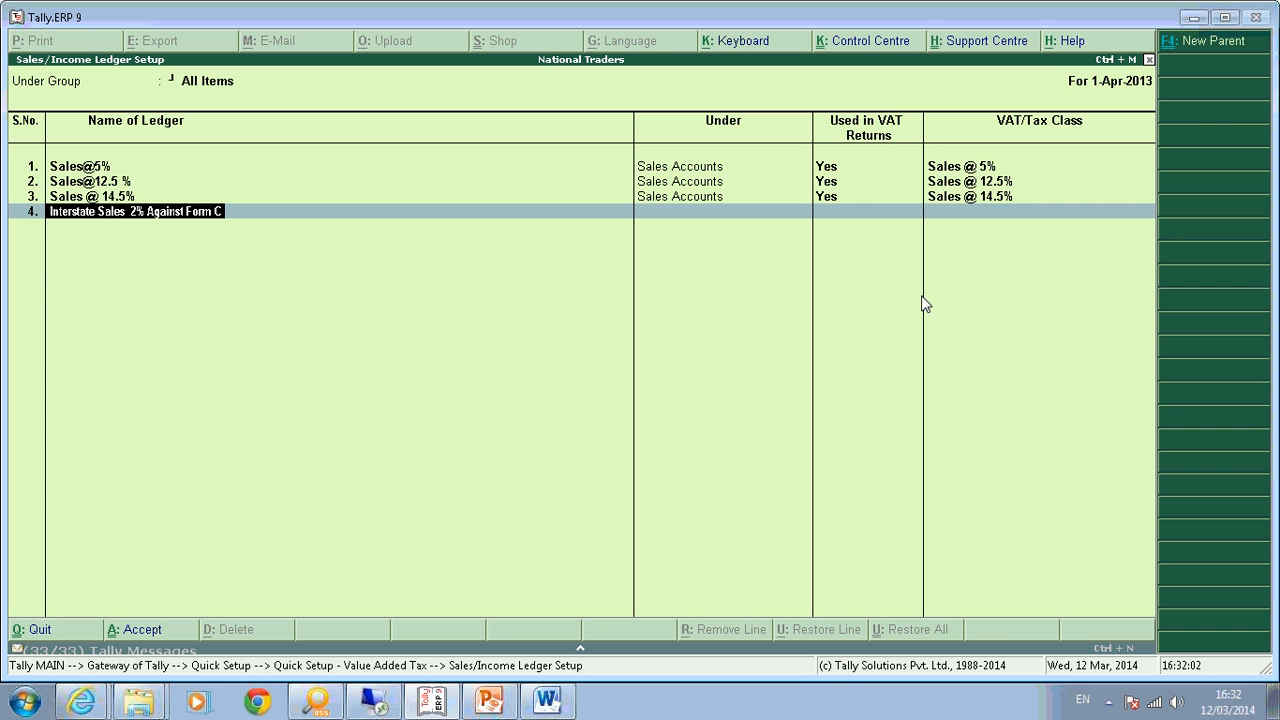
key("Return")
type("sale")
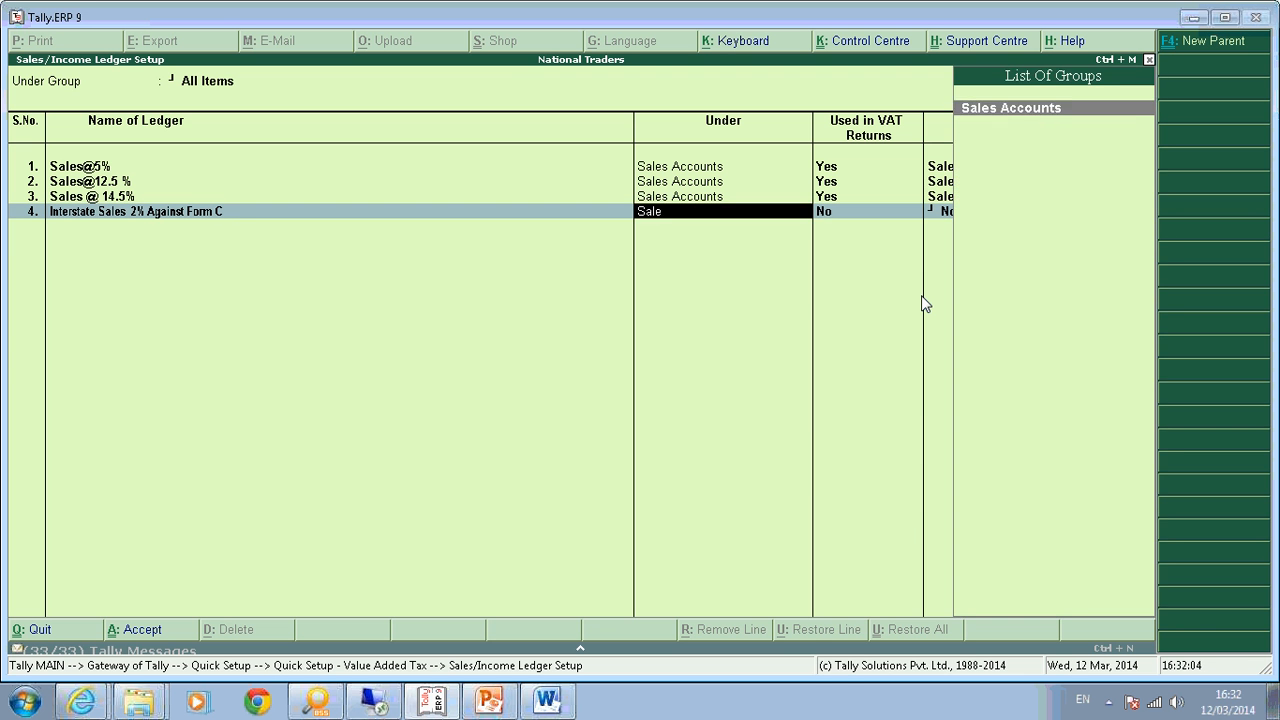
key("Return")
type("y")
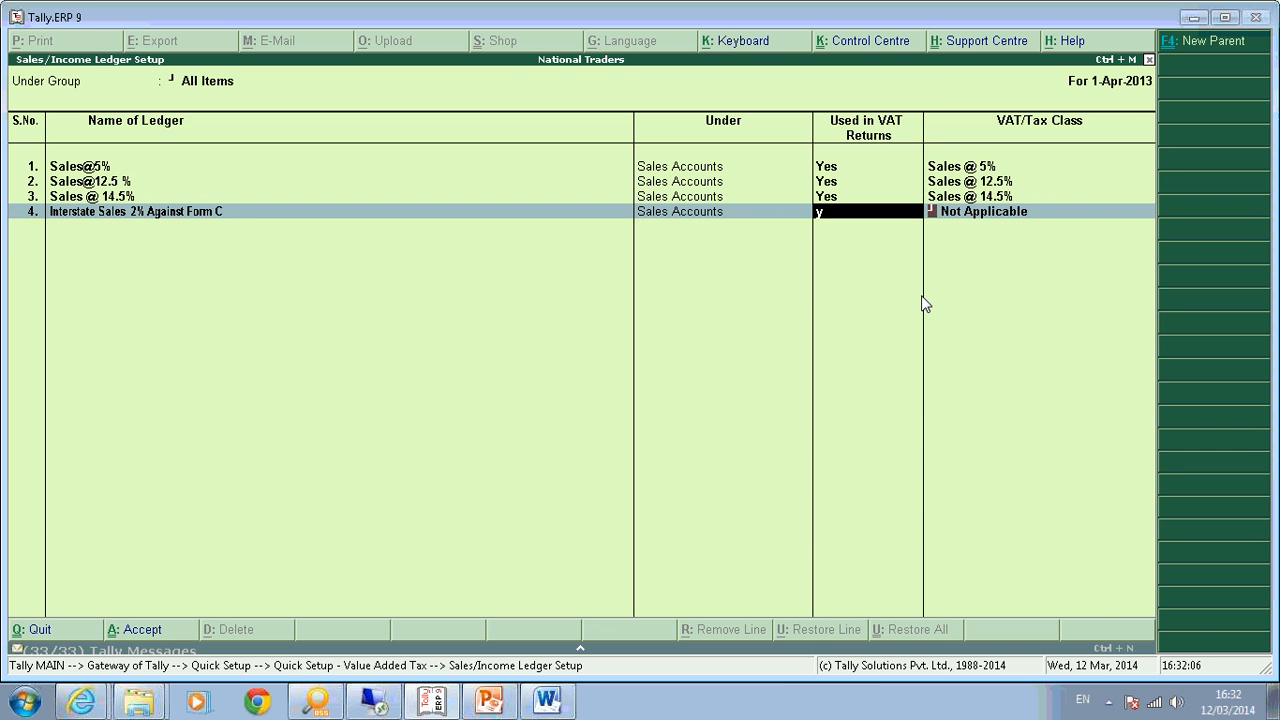
key("Return")
type("Inter")
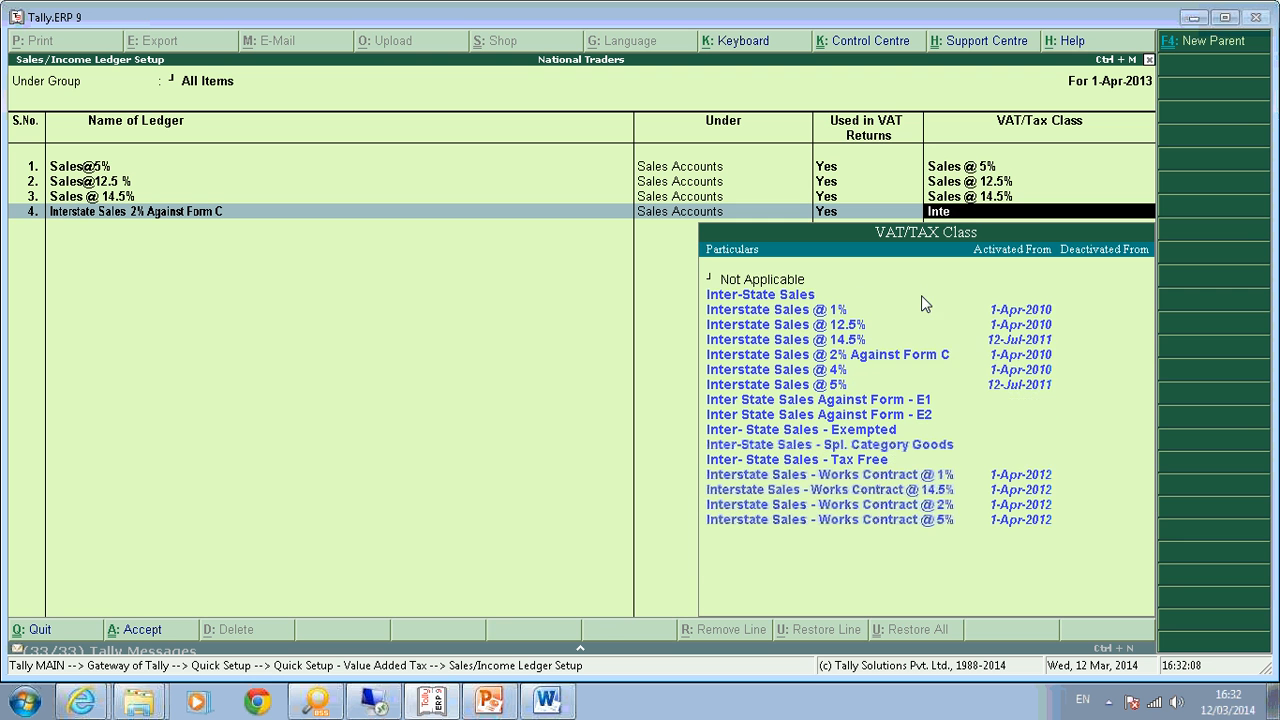
key("Down")
key("Down")
key("Down")
key("Down")
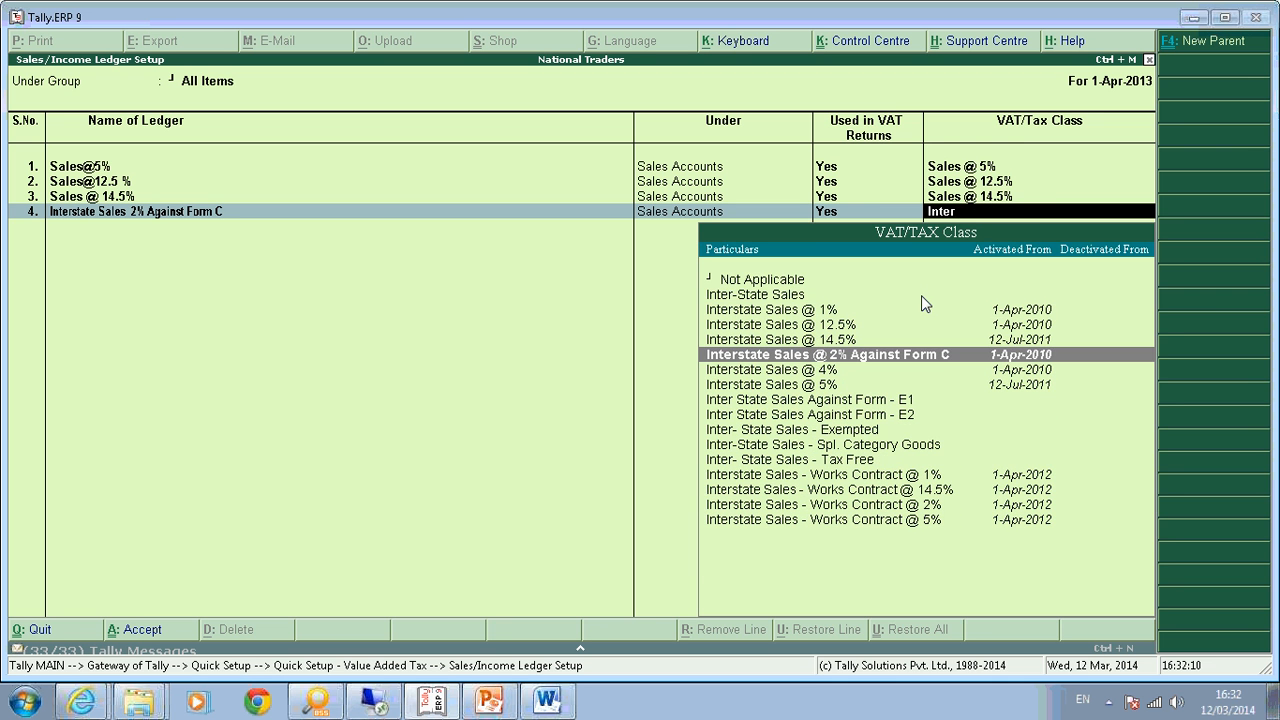
key("Return")
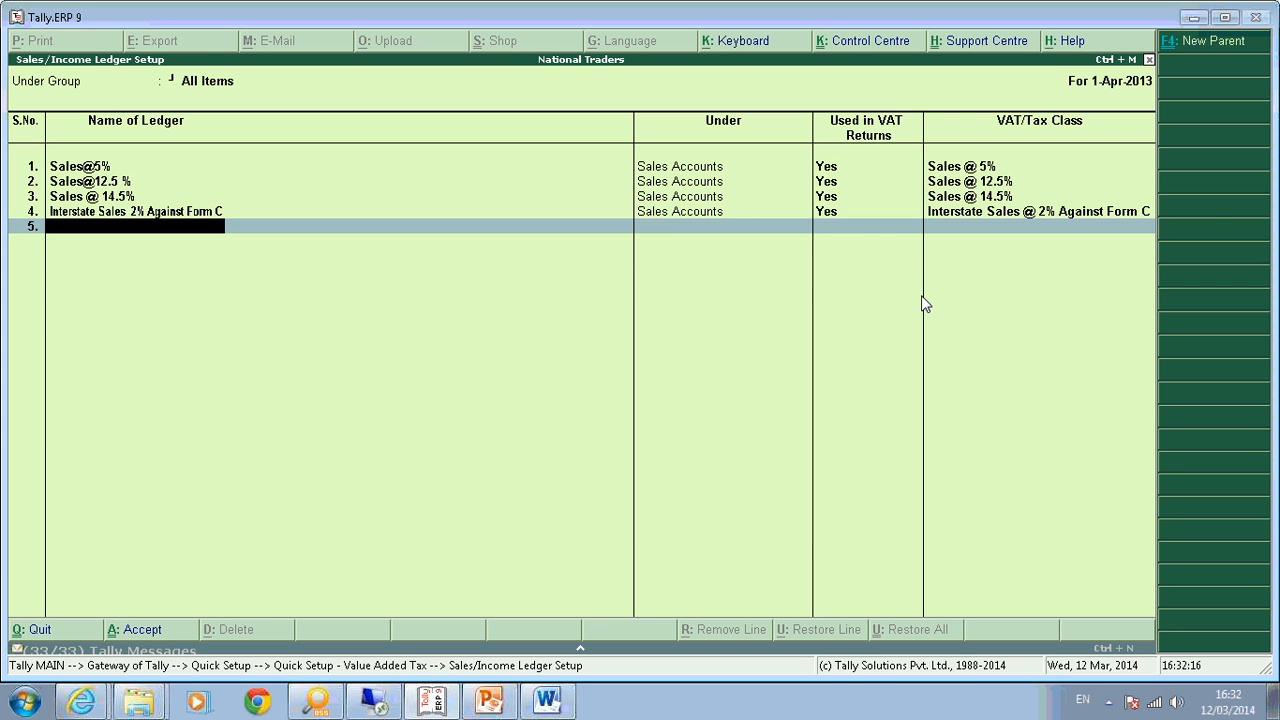
key("Return")
key("Return")
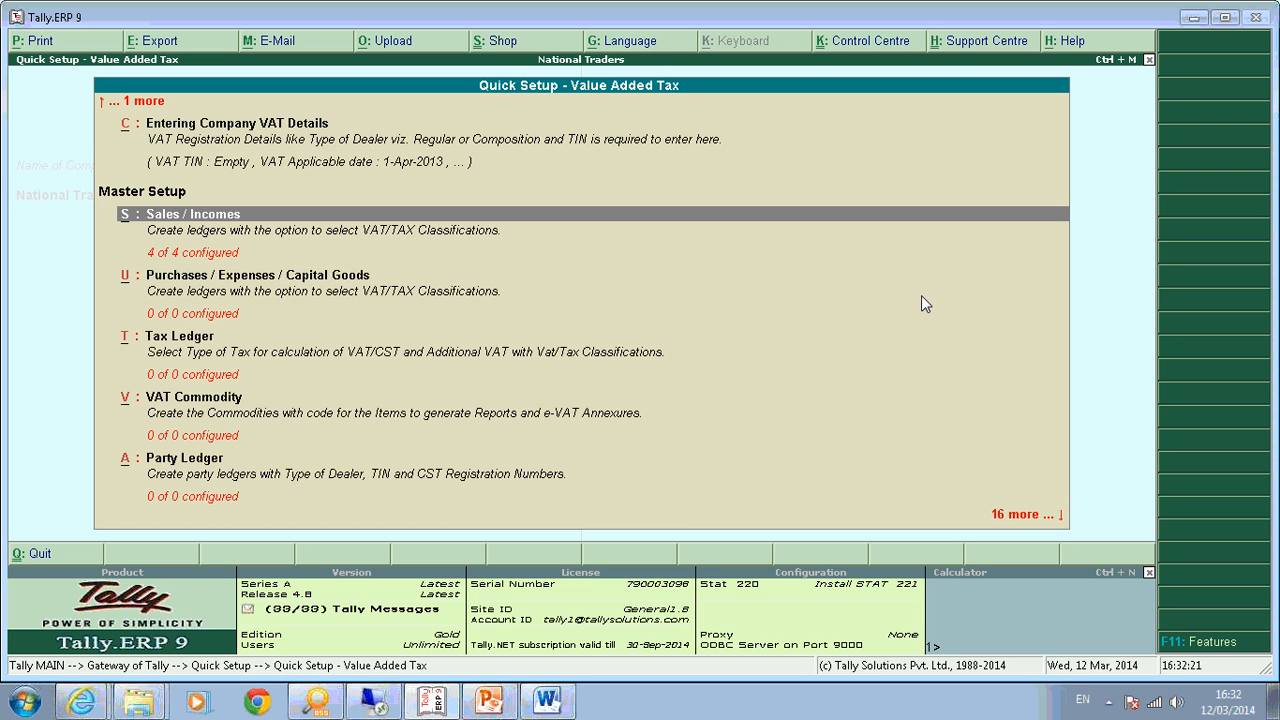
In the purchases ledger setup, add Purchase@ 5% under Purchase Accounts, VAT-return Yes, class Purchases @ 5%.
key("Down")
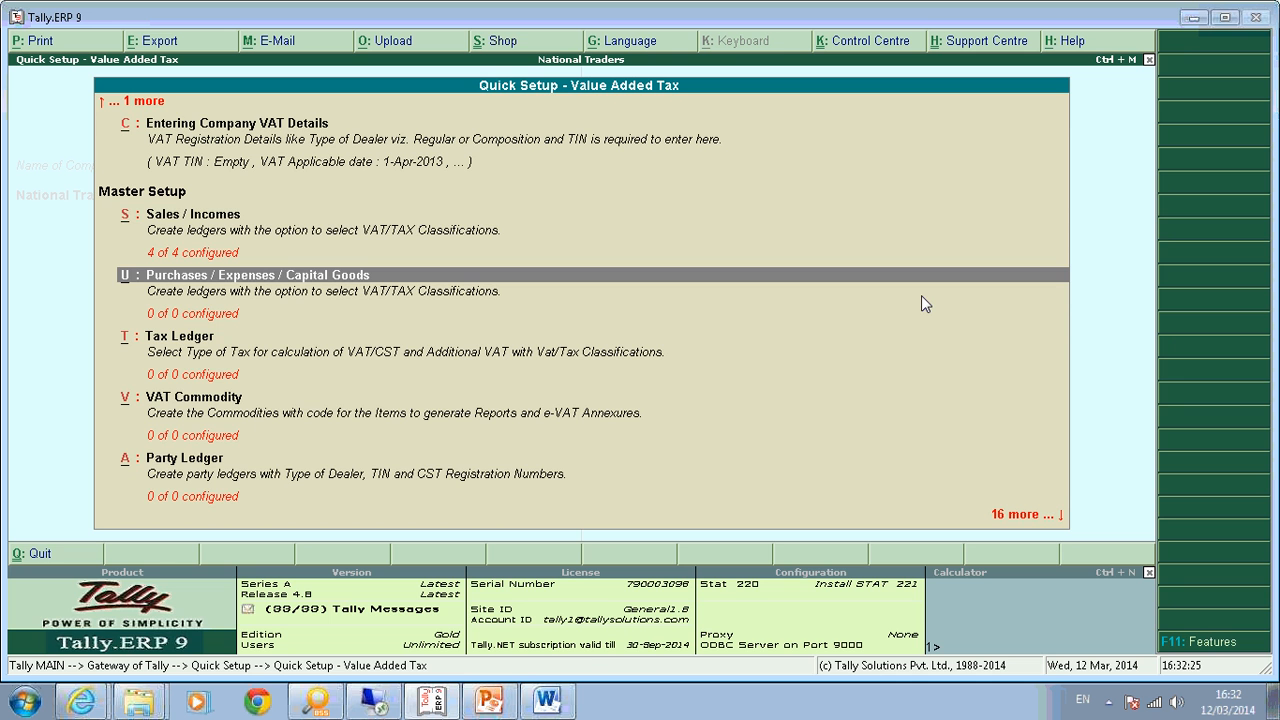
key("Return")
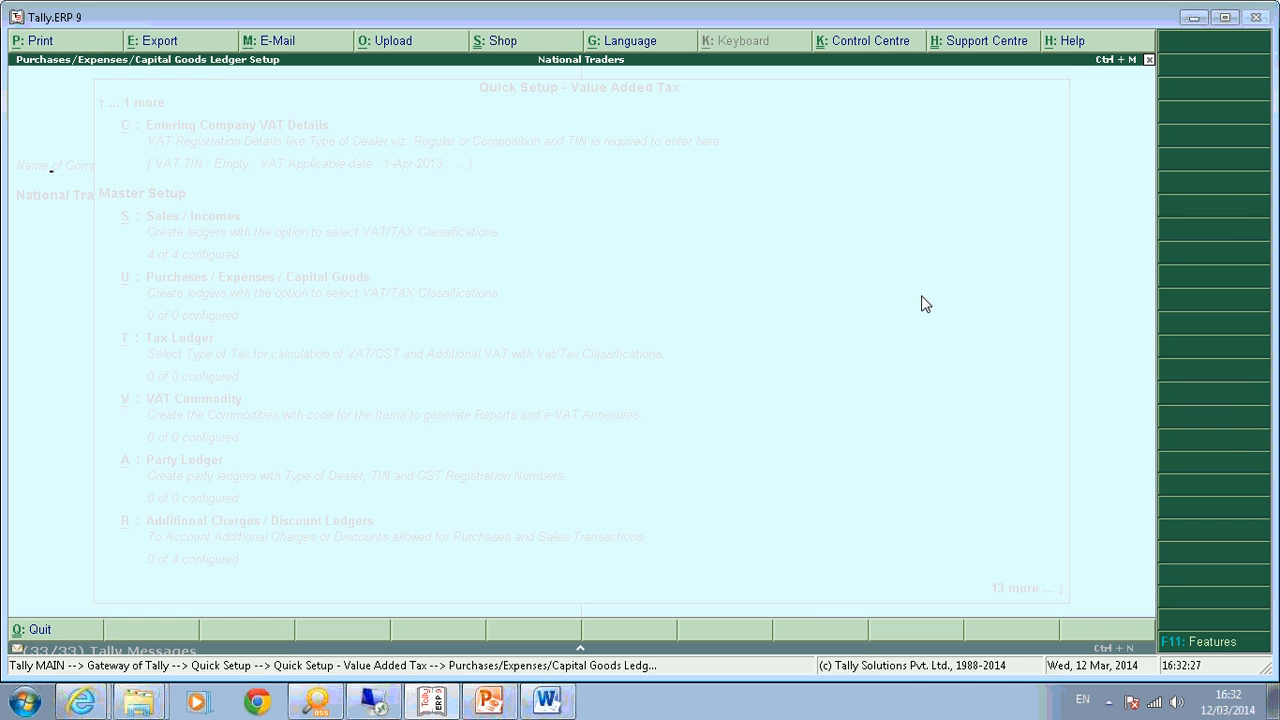
type("Purchase@ 5%")
key("Return")
type("P")
key("Return")
key("y")
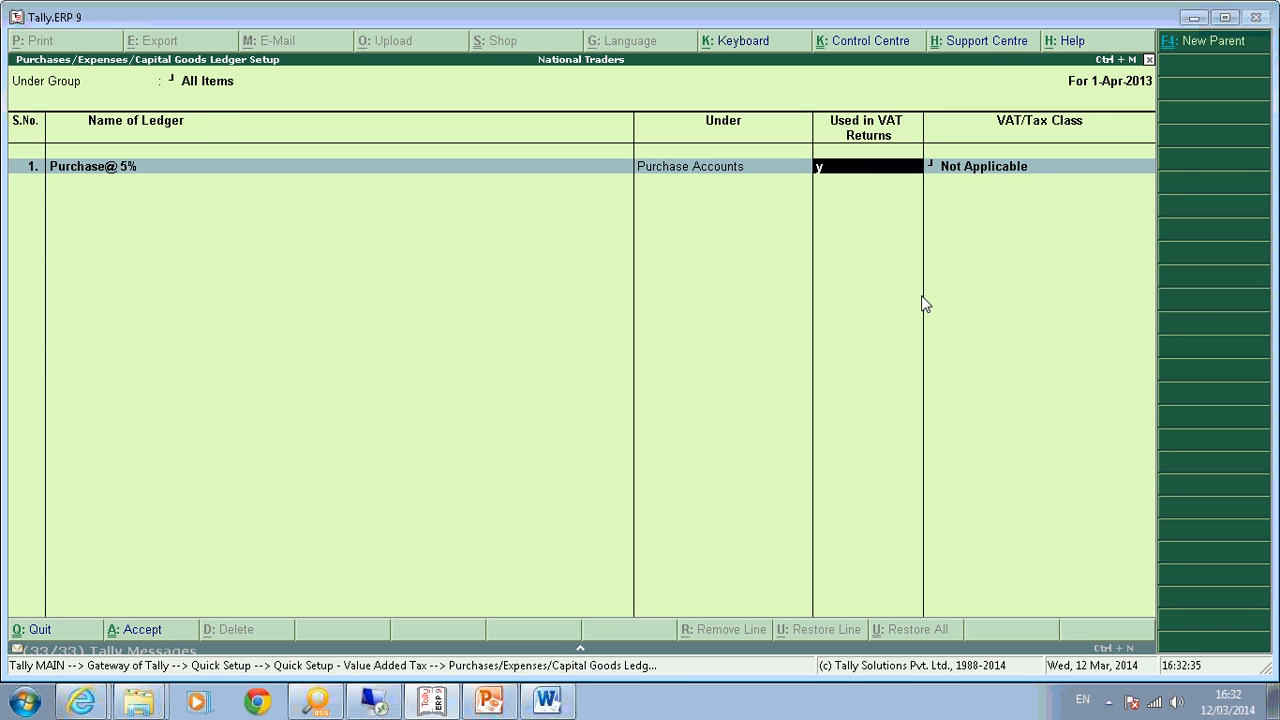
key("Return")
type("Purchase")
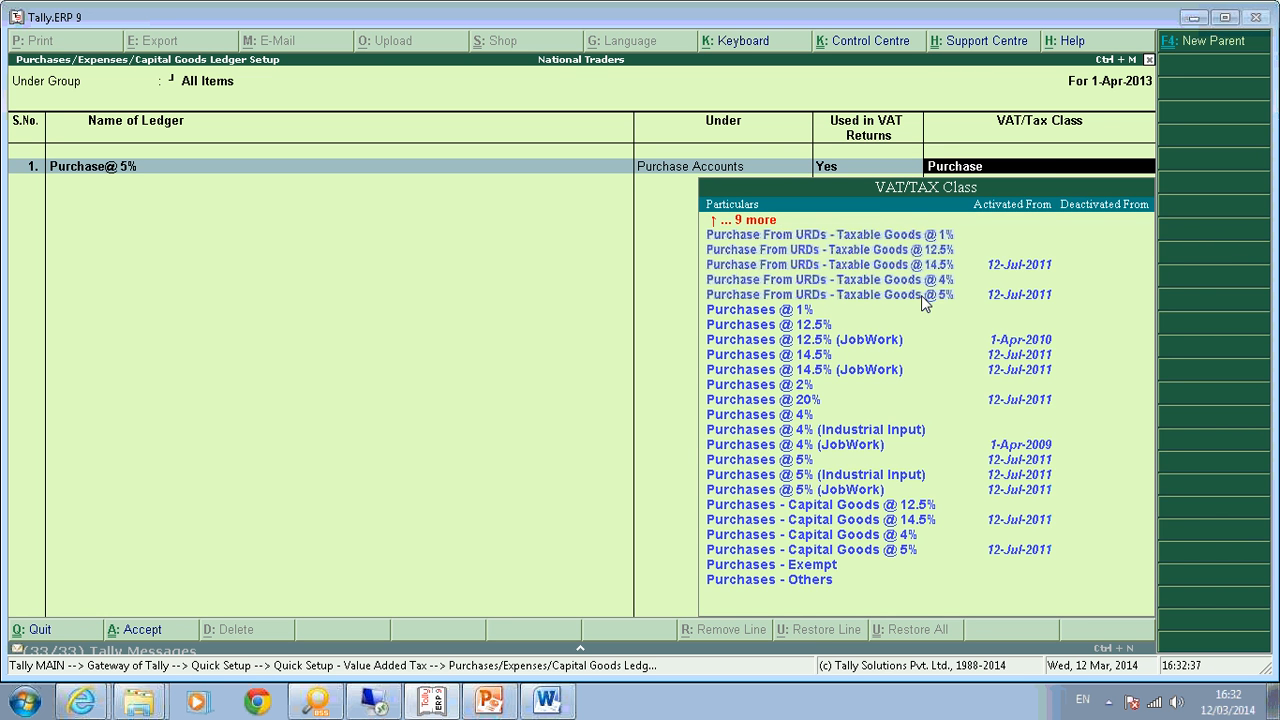
key("Down")
key("Down")
key("Down")
key("Down")
key("Down")
key("Down")
key("Down")
key("Down")
key("Down")
key("Down")
key("Down")
key("Down")
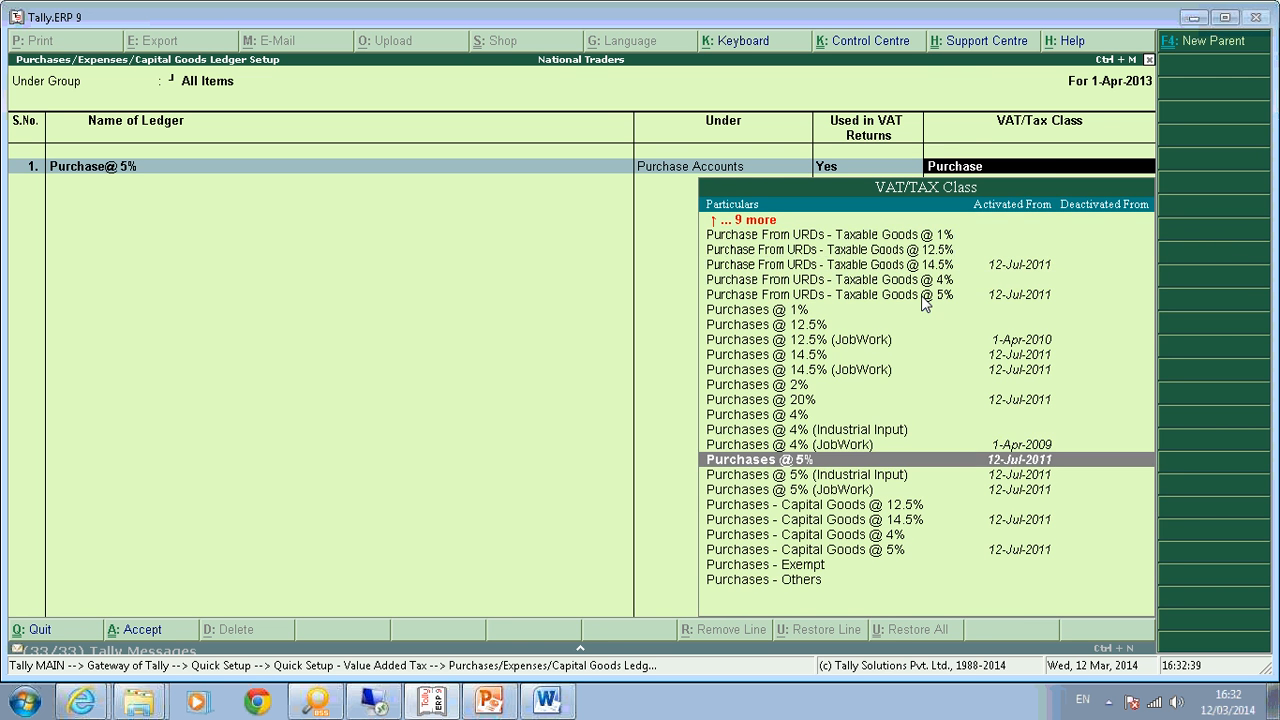
key("Return")
Add Purchase @ 12.5% under Purchase Accounts, used in VAT returns, with class Purchases @ 12.5%.
type("Purchase @ 12.5")
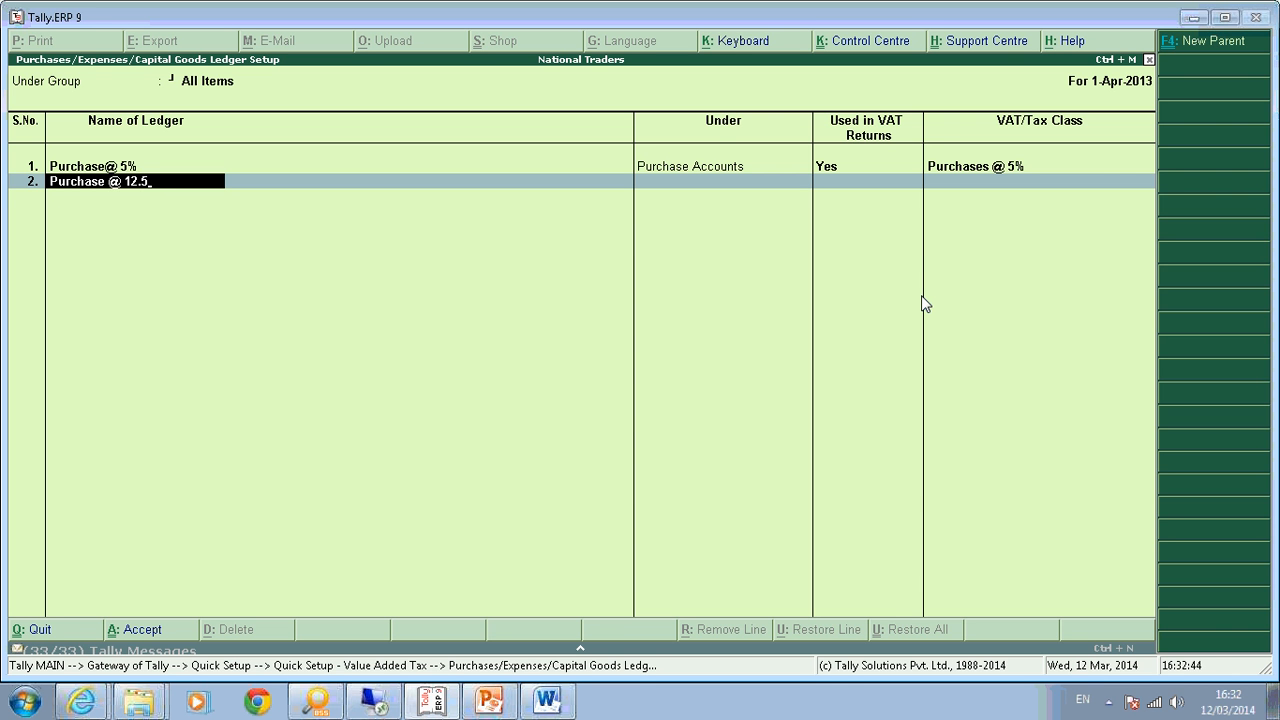
type("%")
key("Return")
type("Purchase")
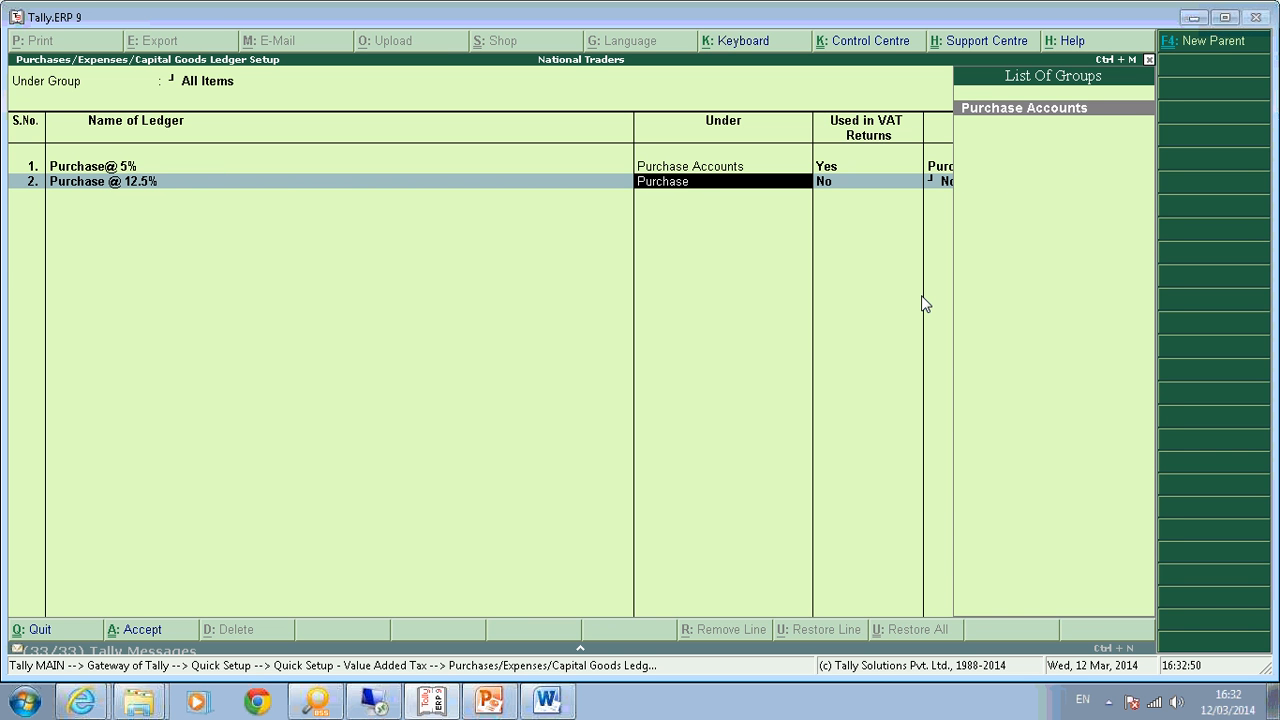
key("Return")
type("y")
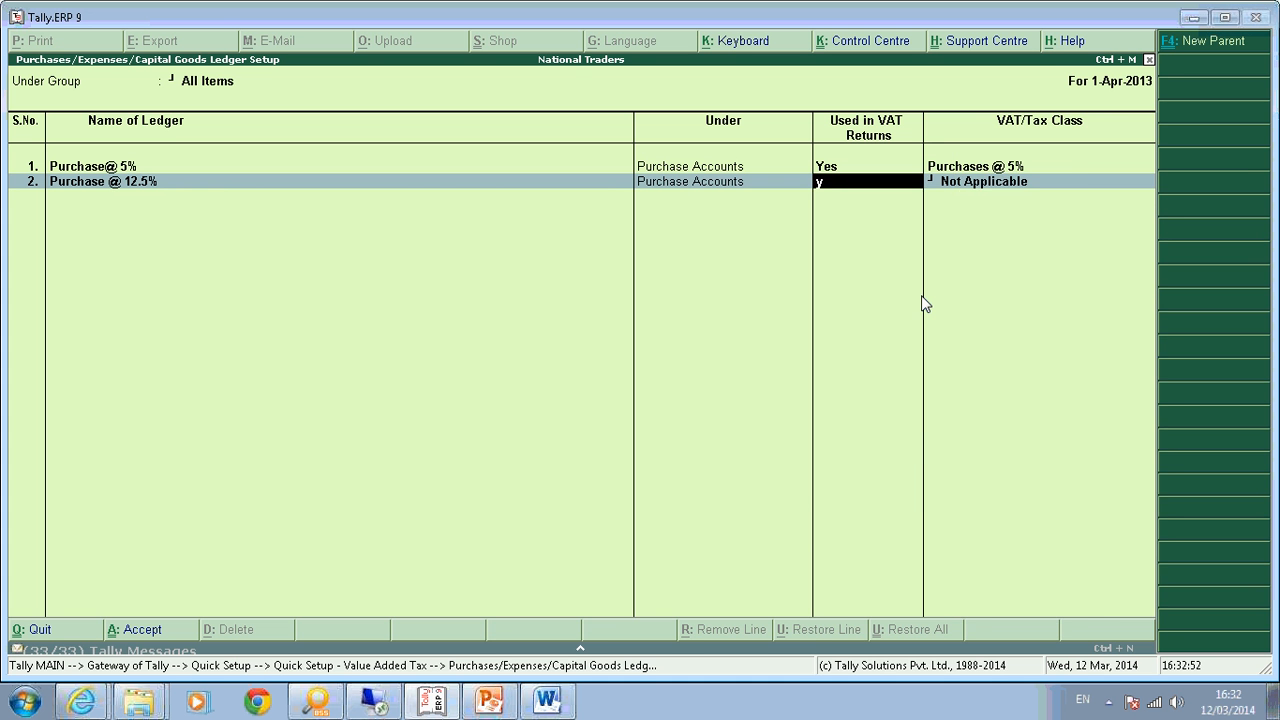
key("Return")
type("Purch")
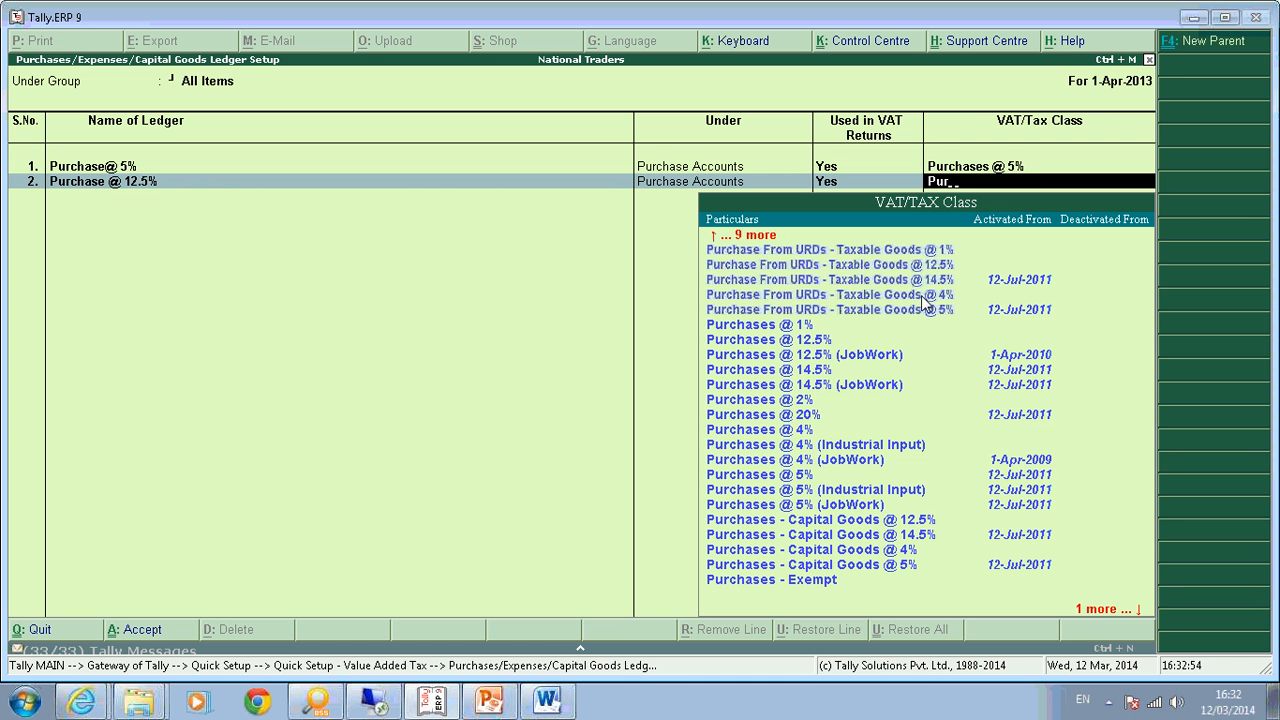
key("Down")
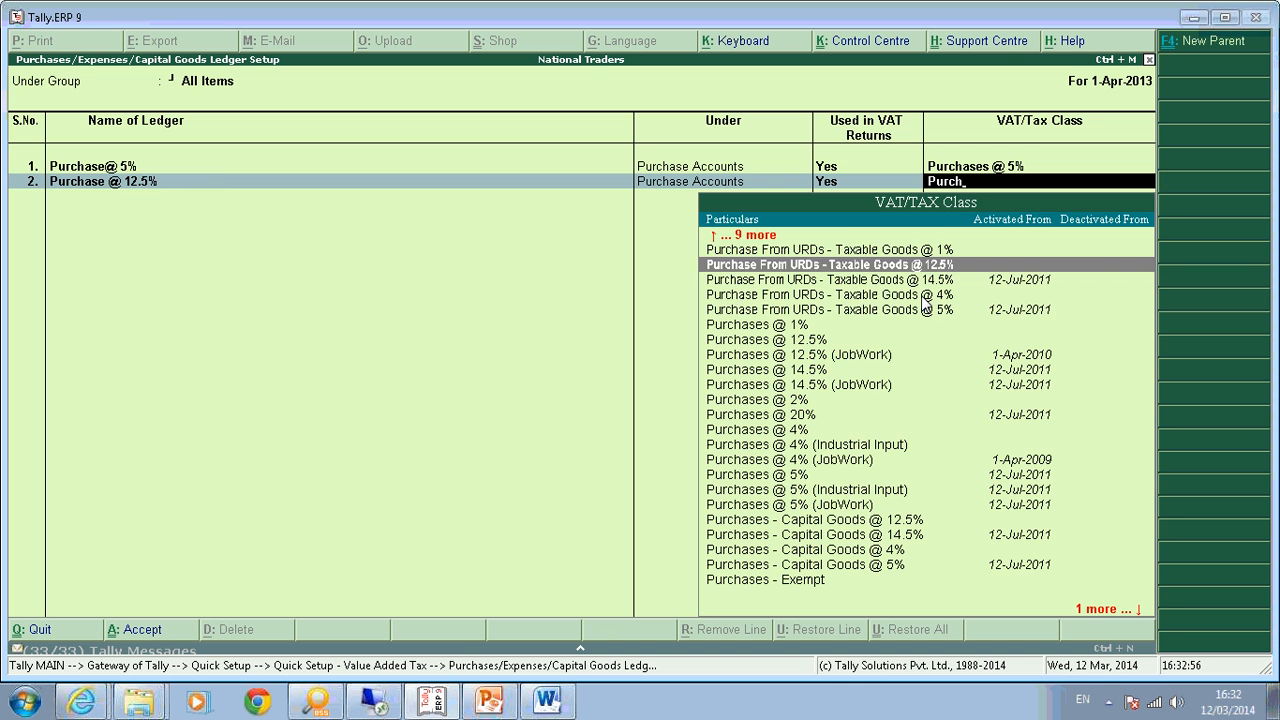
key("Down")
key("Down")
key("Down")
key("Down")
key("Down")
key("Return")
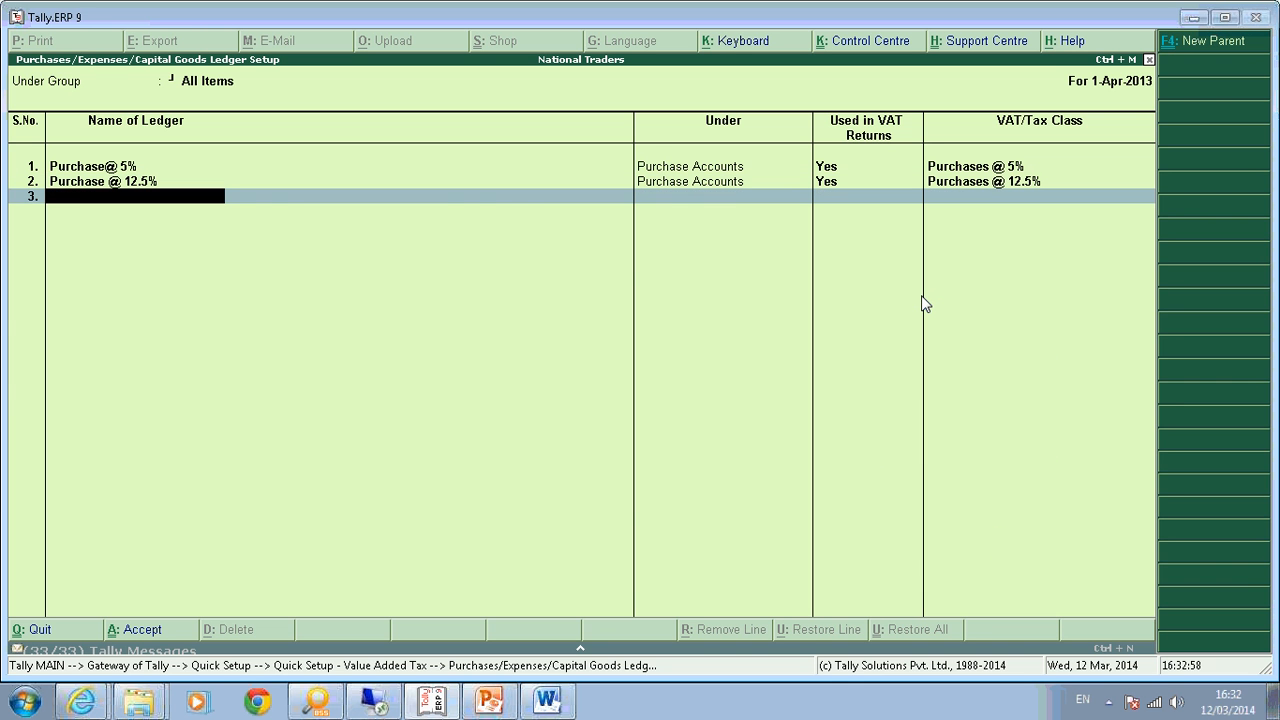
Add Purchase @ 14.5 % under Purchase Accounts, used in VAT returns, with class Purchases @ 14.5%.
type("Purchase @ 14.5 %")
key("Return")
type("PURCHASE")
key("BackSpace")
key("BackSpace")
key("BackSpace")
key("BackSpace")
key("BackSpace")
key("BackSpace")
key("BackSpace")
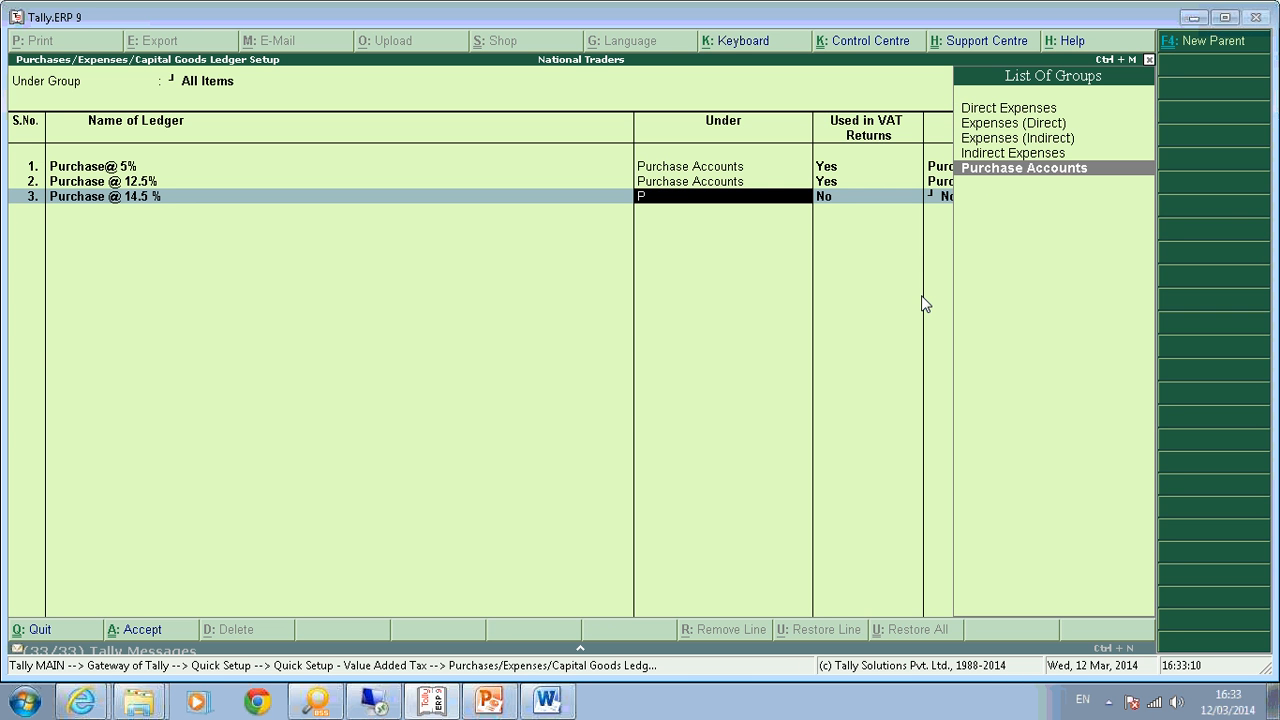
key("Return")
type("Y")
key("Return")
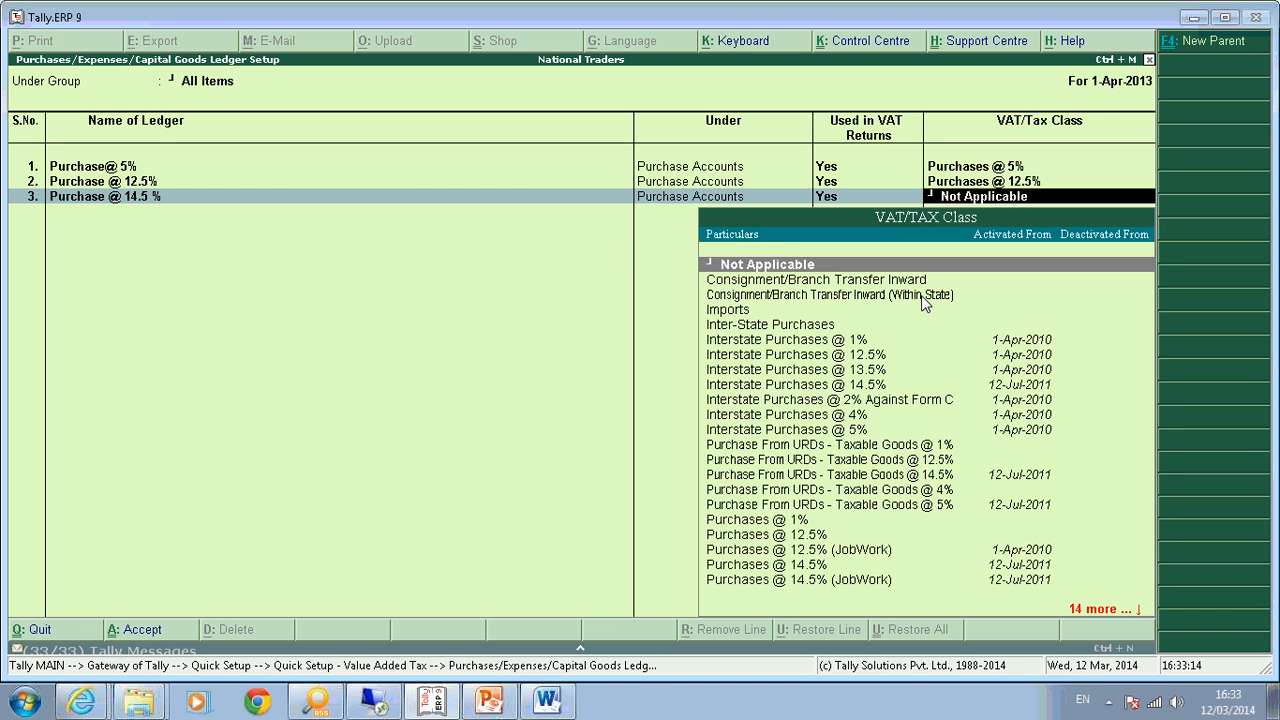
type("PURCHASE")
key("Down")
key("Down")
key("Down")
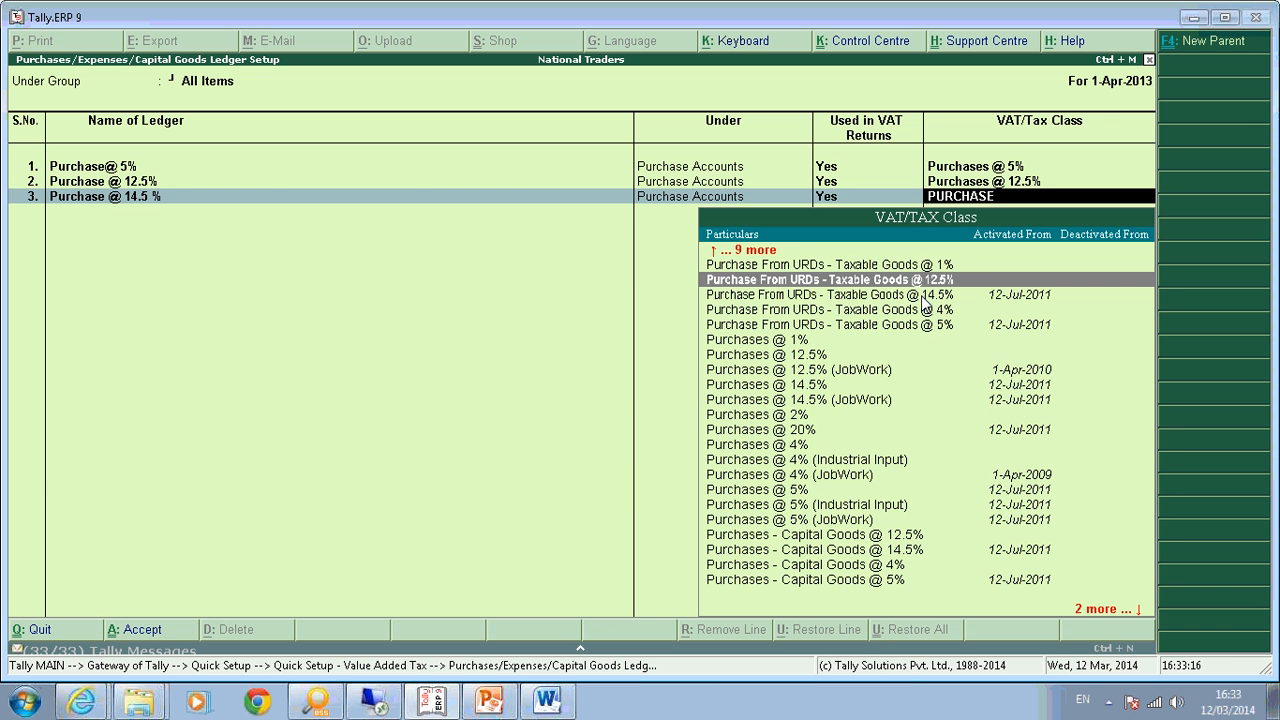
key("Down")
key("Down")
key("Down")
key("Down")
key("Down")
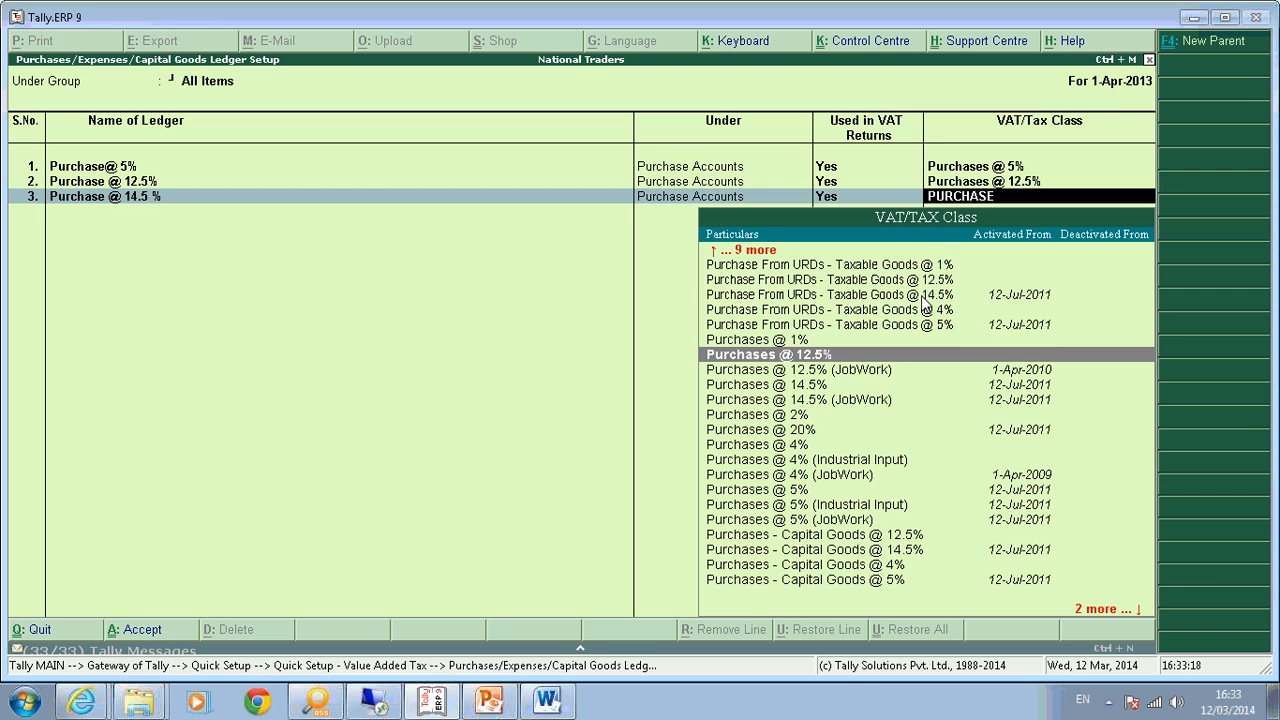
key("Return")
type("INPU")
key("BackSpace")
key("BackSpace")
key("BackSpace")
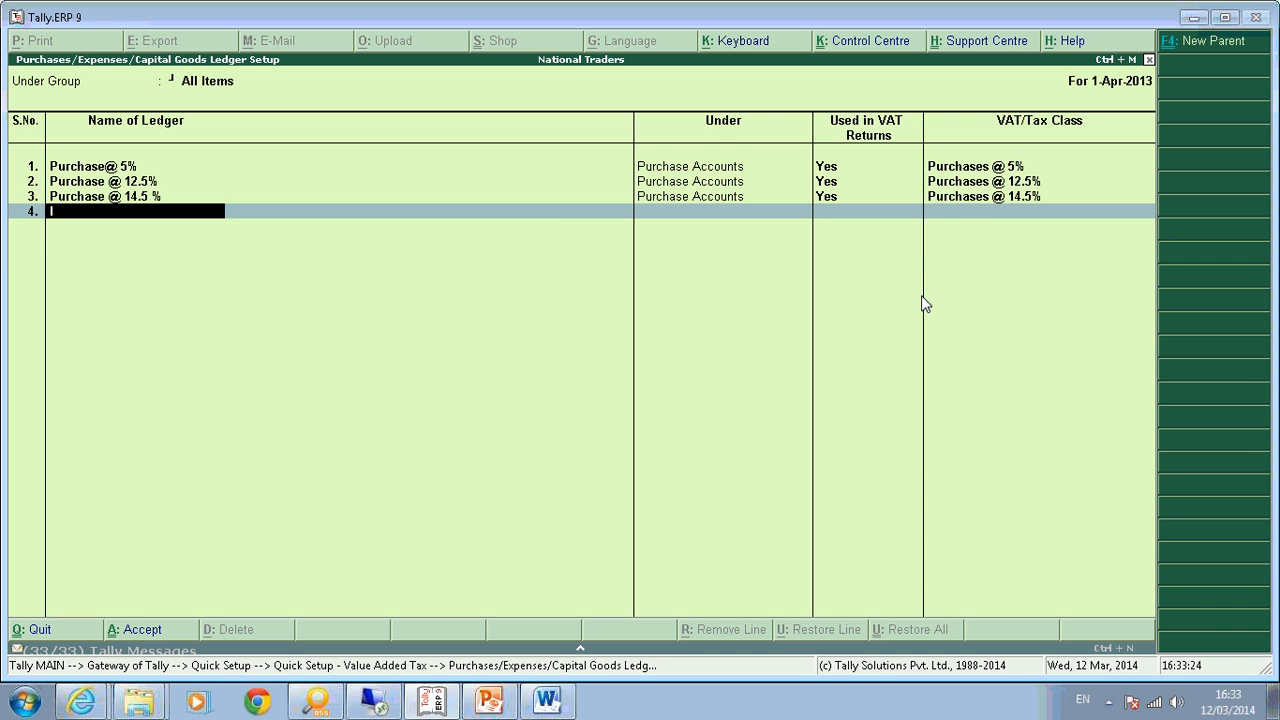
Add Interstate Purchases 2% Against Form C under Purchase Accounts, VAT-return Yes, with its 2% Form C class.
key("BackSpace")
type("Inpu")
key("BackSpace")
key("BackSpace")
type("put")
key("BackSpace")
key("BackSpace")
key("BackSpace")
key("BackSpace")
key("BackSpace")
type("Interstate Purchses")
key("BackSpace")
key("BackSpace")
key("BackSpace")
type("ases 2")
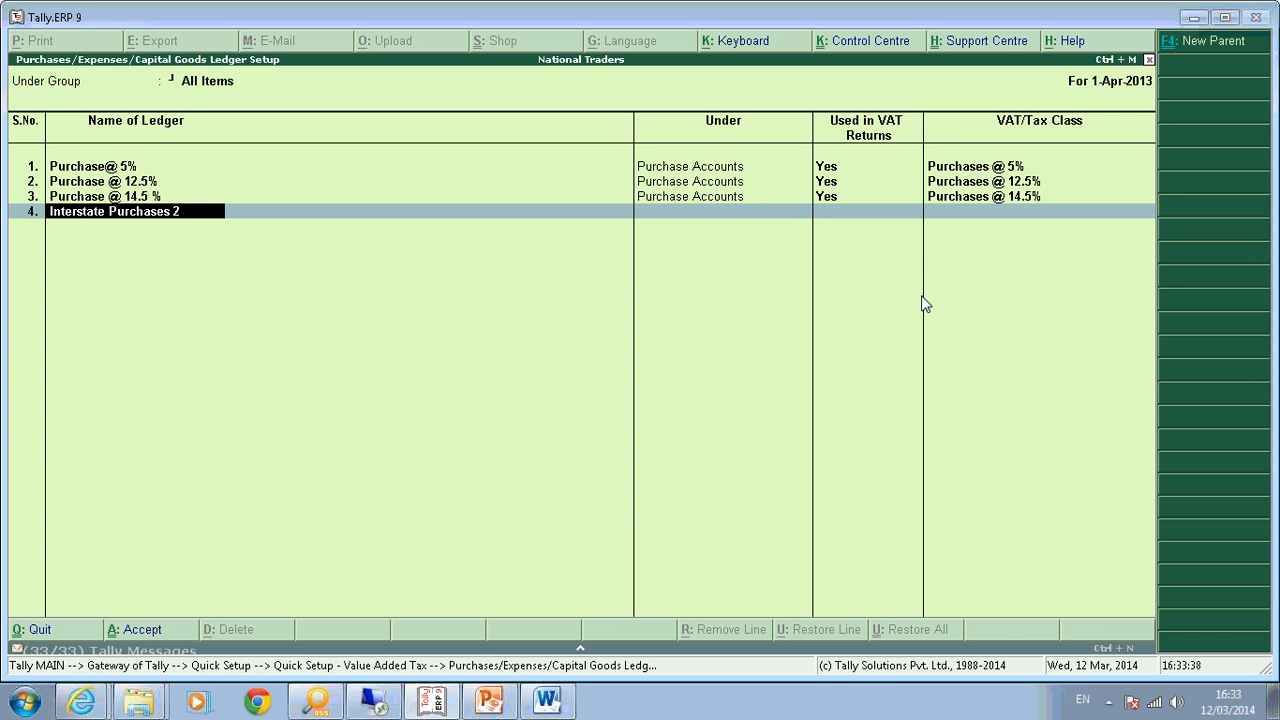
type("% Against")
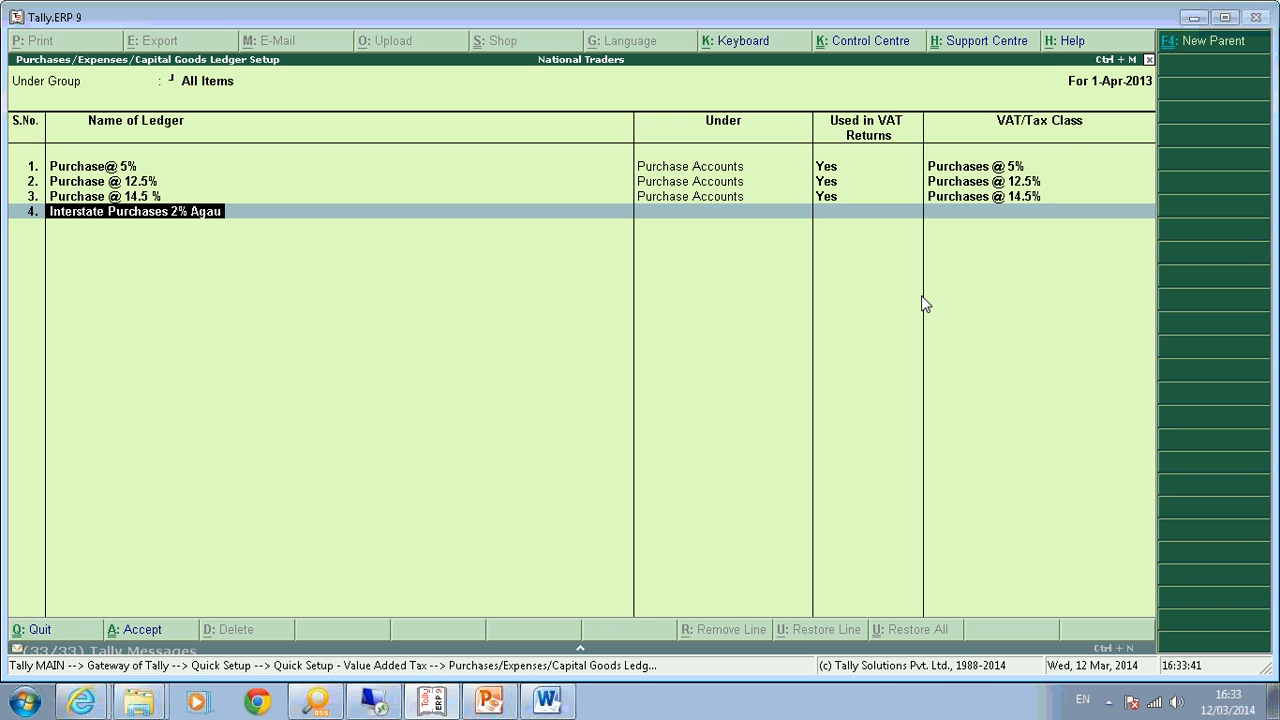
type(" Form C")
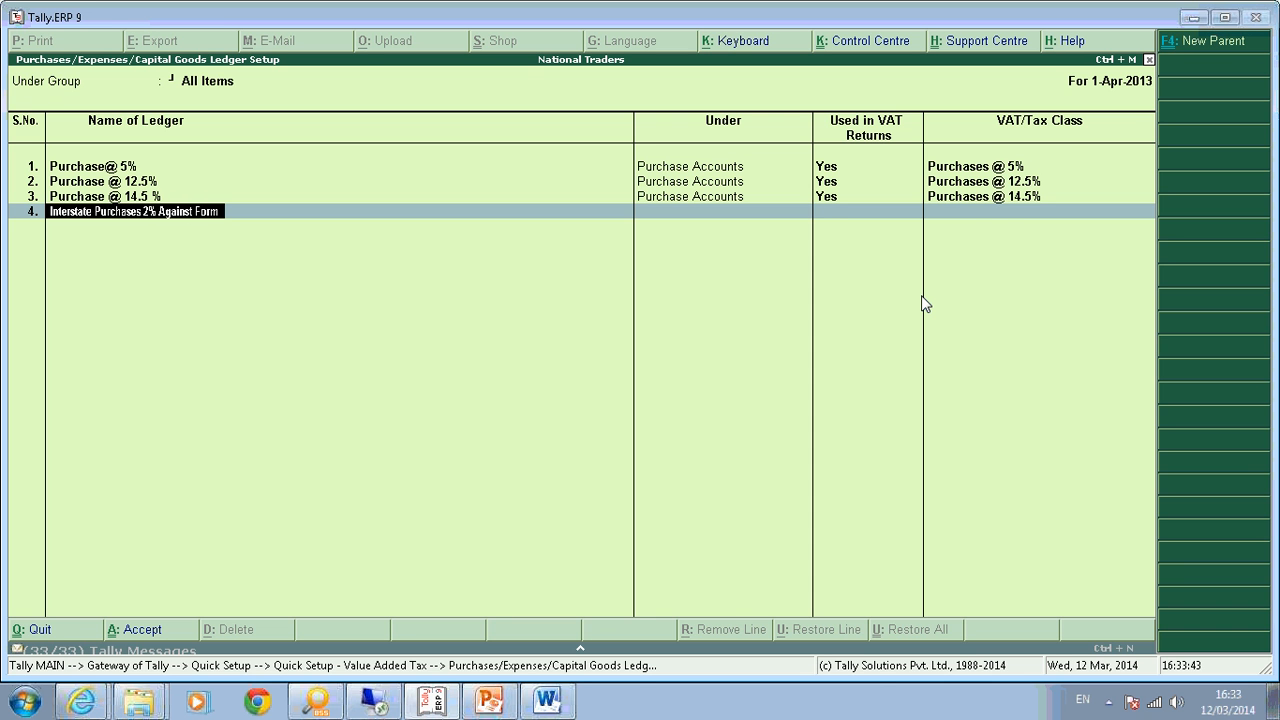
key("Return")
key("Down")
key("Down")
key("Down")
key("Down")
key("Down")
key("Return")
type("y")
key("Return")
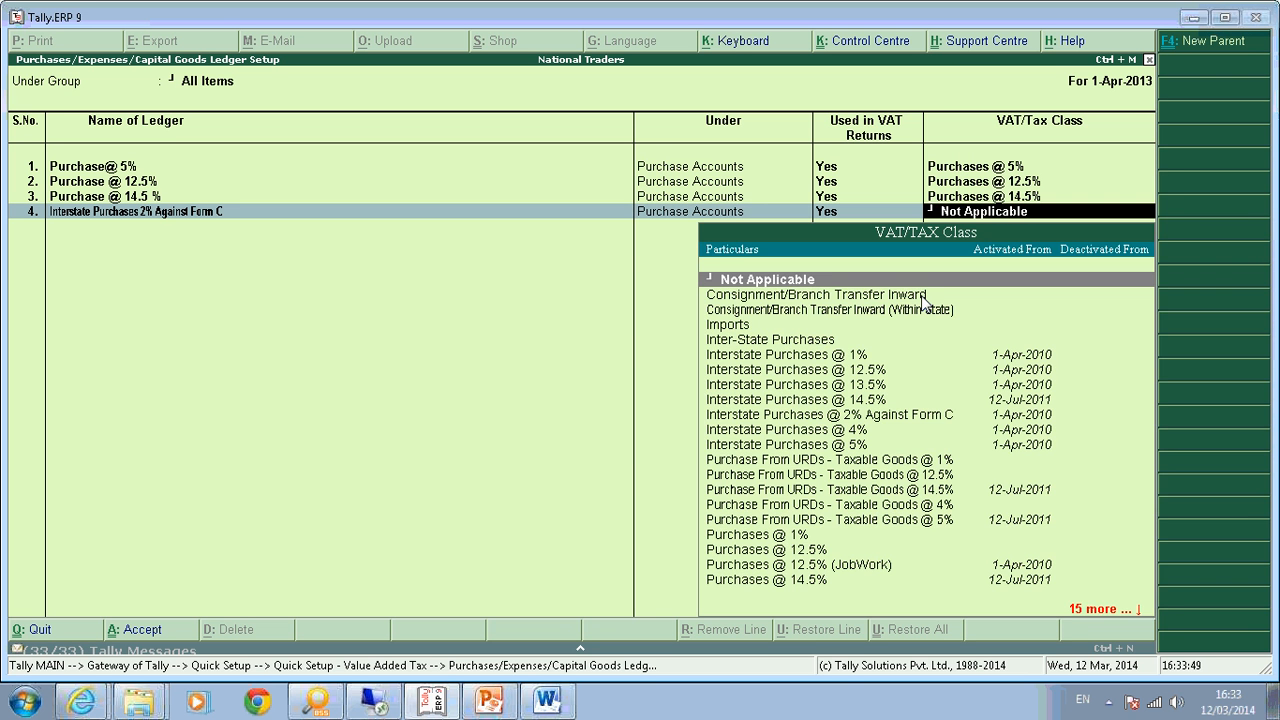
type("Interst")
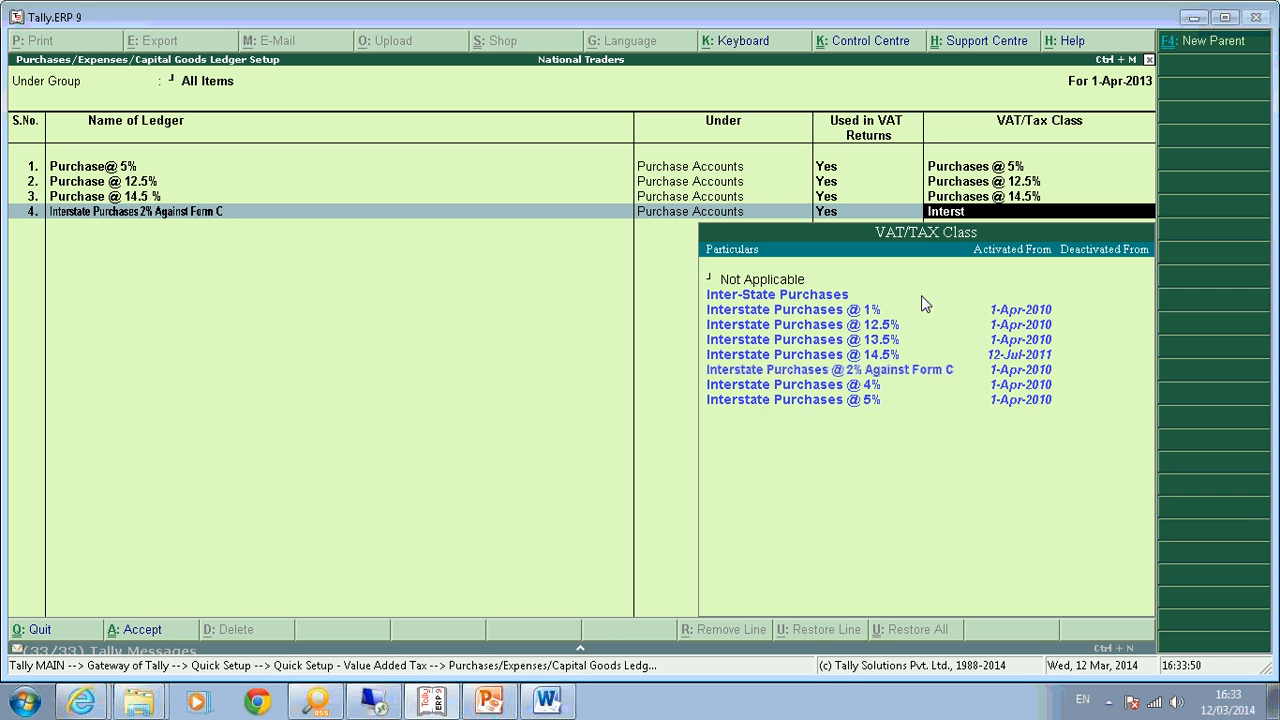
key("Down")
key("Down")
key("Down")
key("Down")
key("Return")
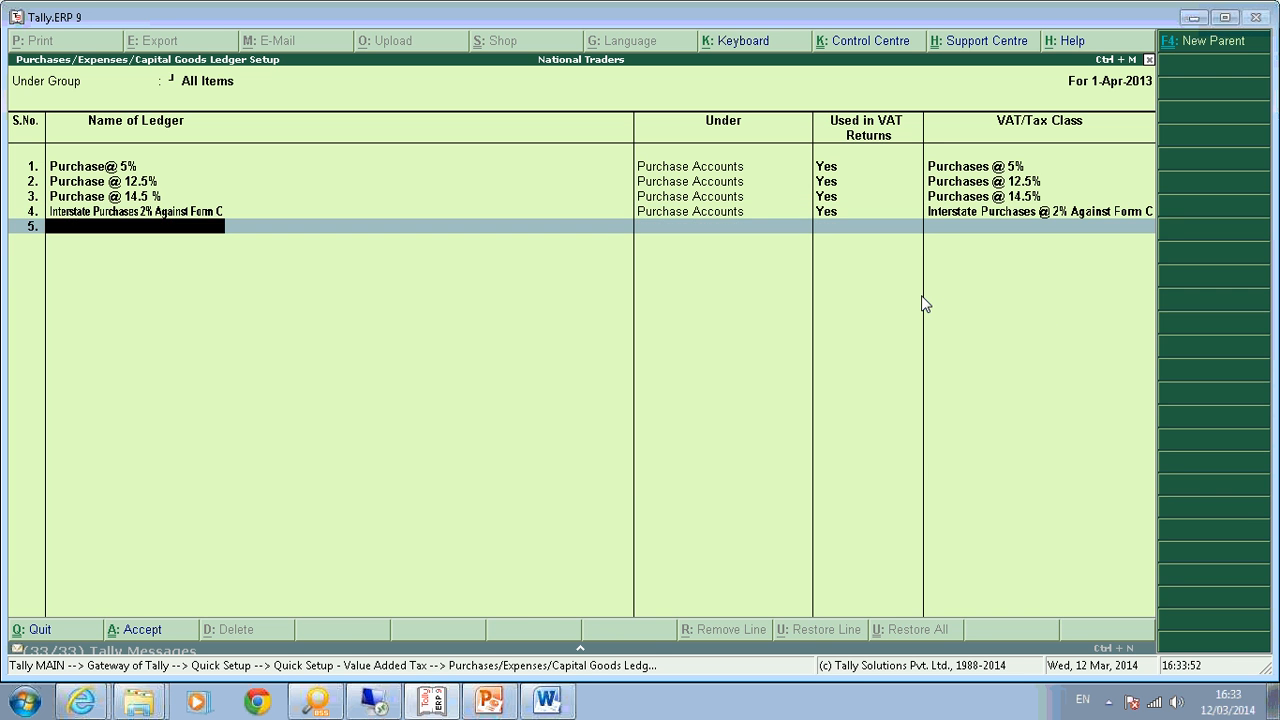
Save the four purchase ledgers and move on to the Tax Ledger setup.
key("Return")
key("Return")
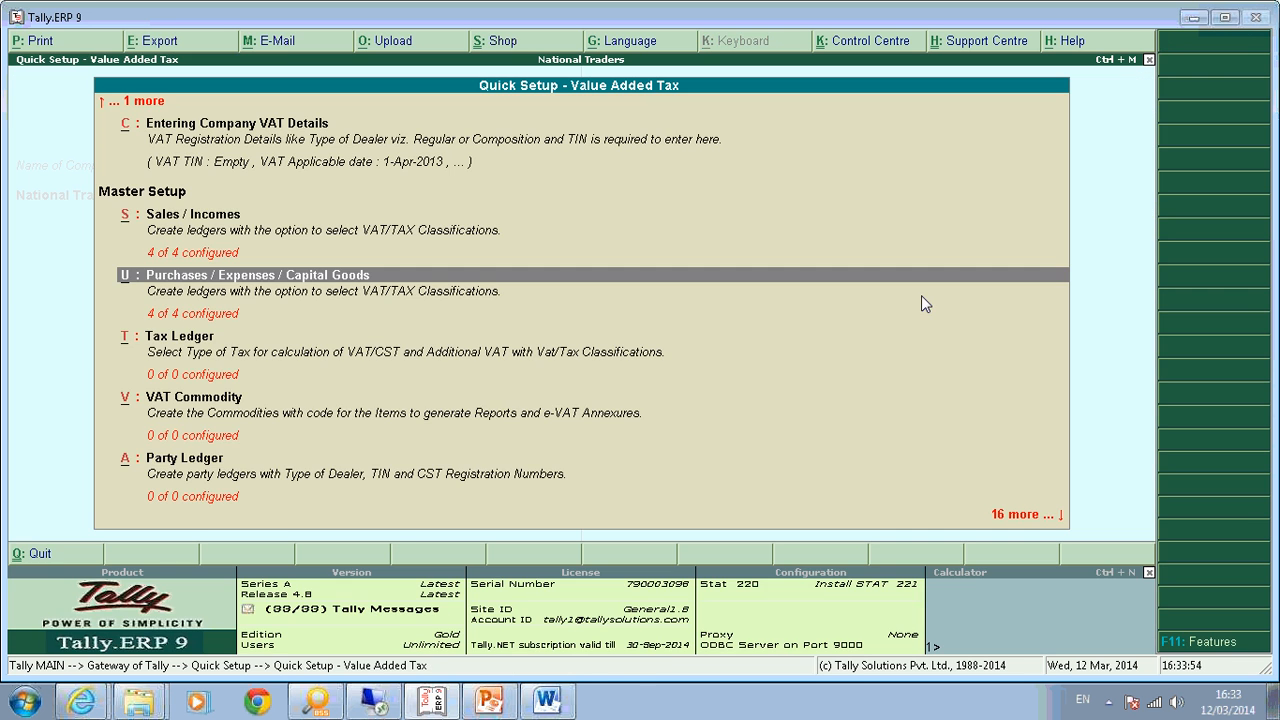
key("Down")
key("Return")
Create VAT ledger Input VAT @ 5%, On VAT Rate, subtype Input VAT, class Input VAT @ 5%.
key("Down")
key("Return")
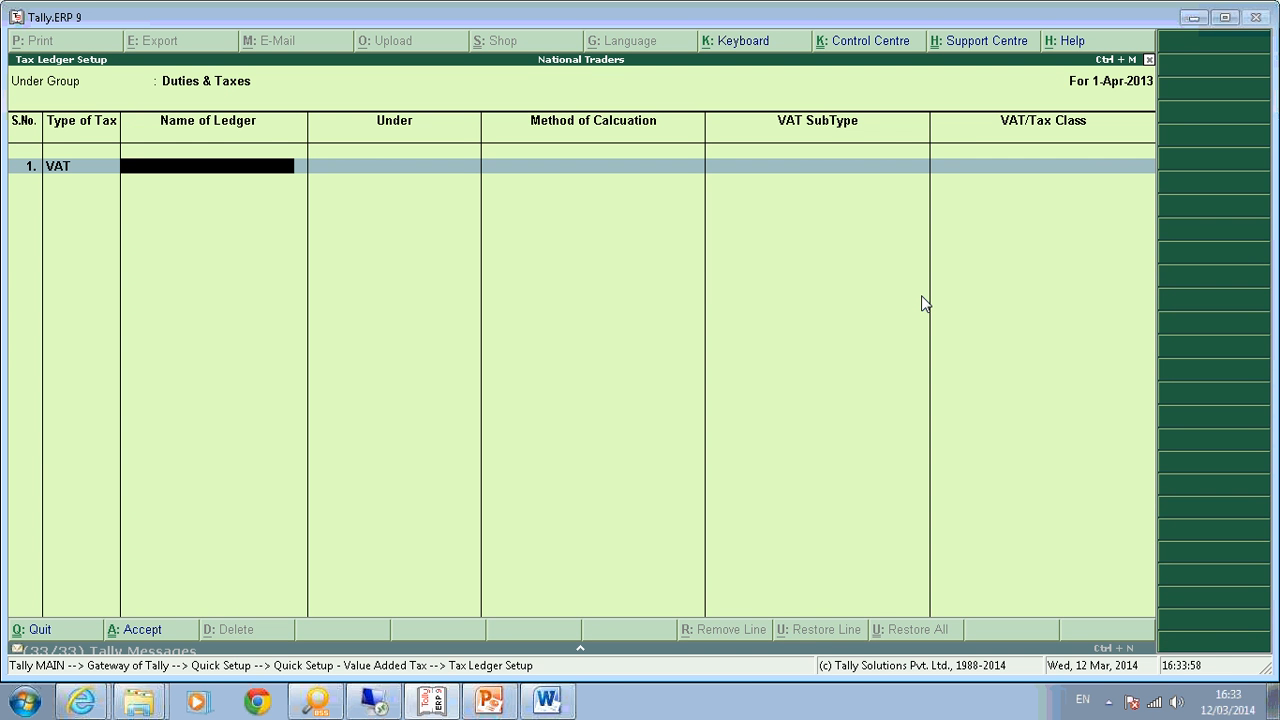
type("Input VAT @ 5%")
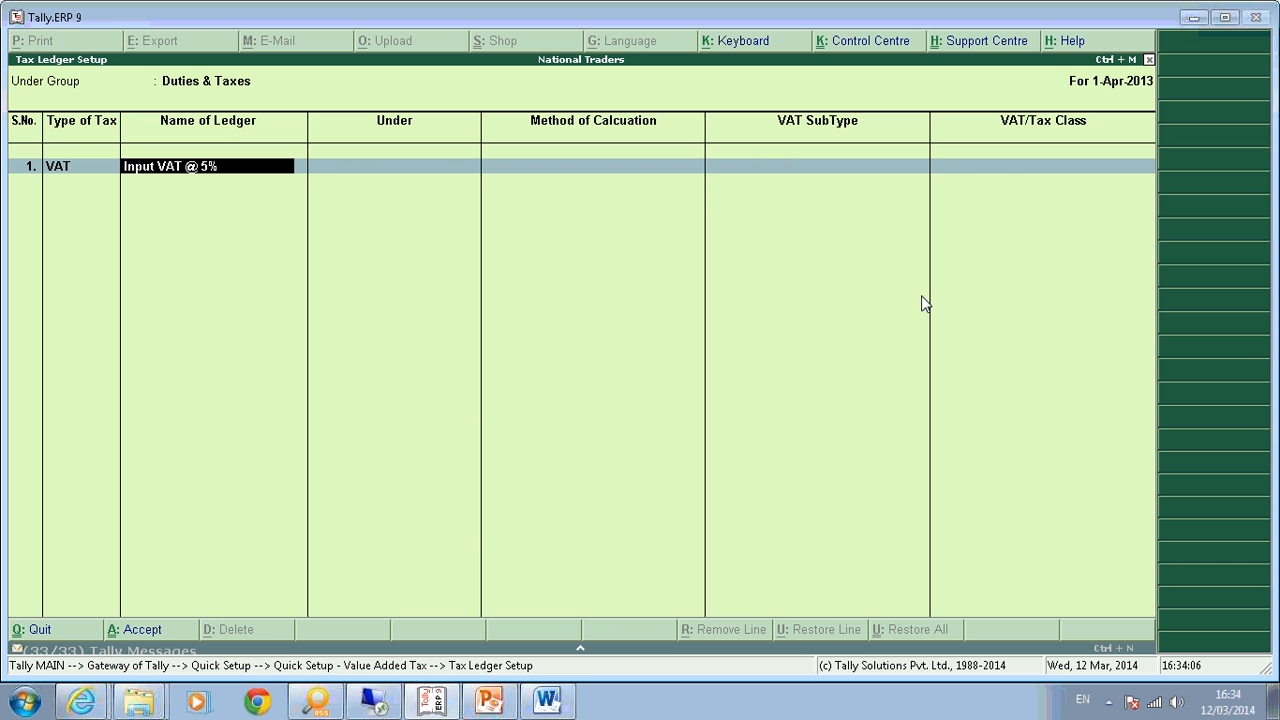
key("Return")
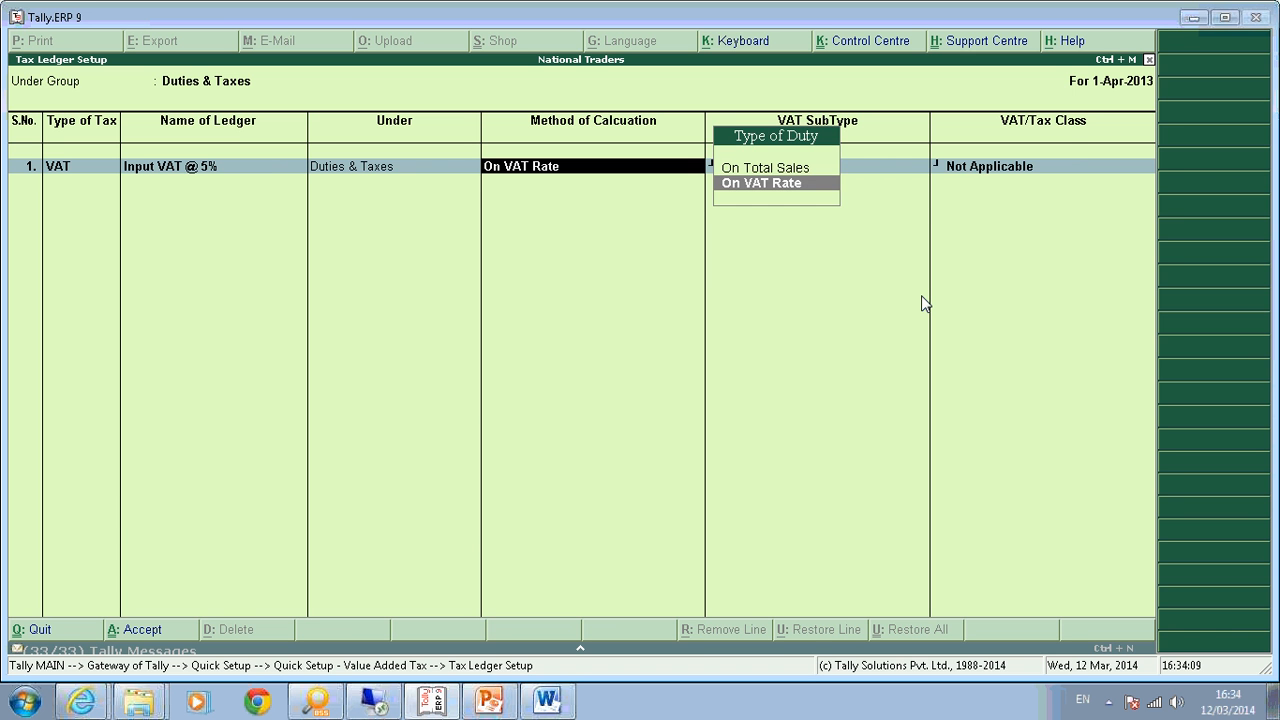
key("Return")
key("Down")
key("Return")
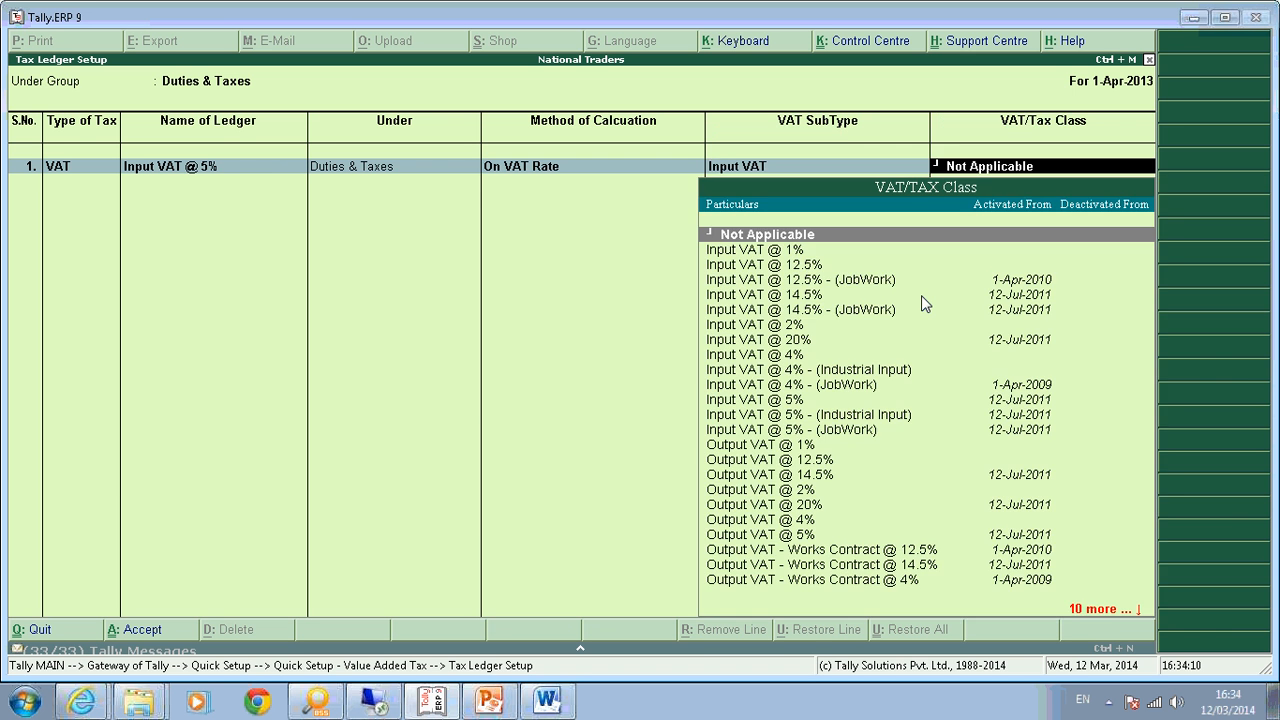
key("Down")
key("Down")
key("Down")
key("Down")
key("Down")
key("Down")
key("Down")
key("Down")
key("Down")
key("Down")
key("Down")
key("Return")
key("Down")
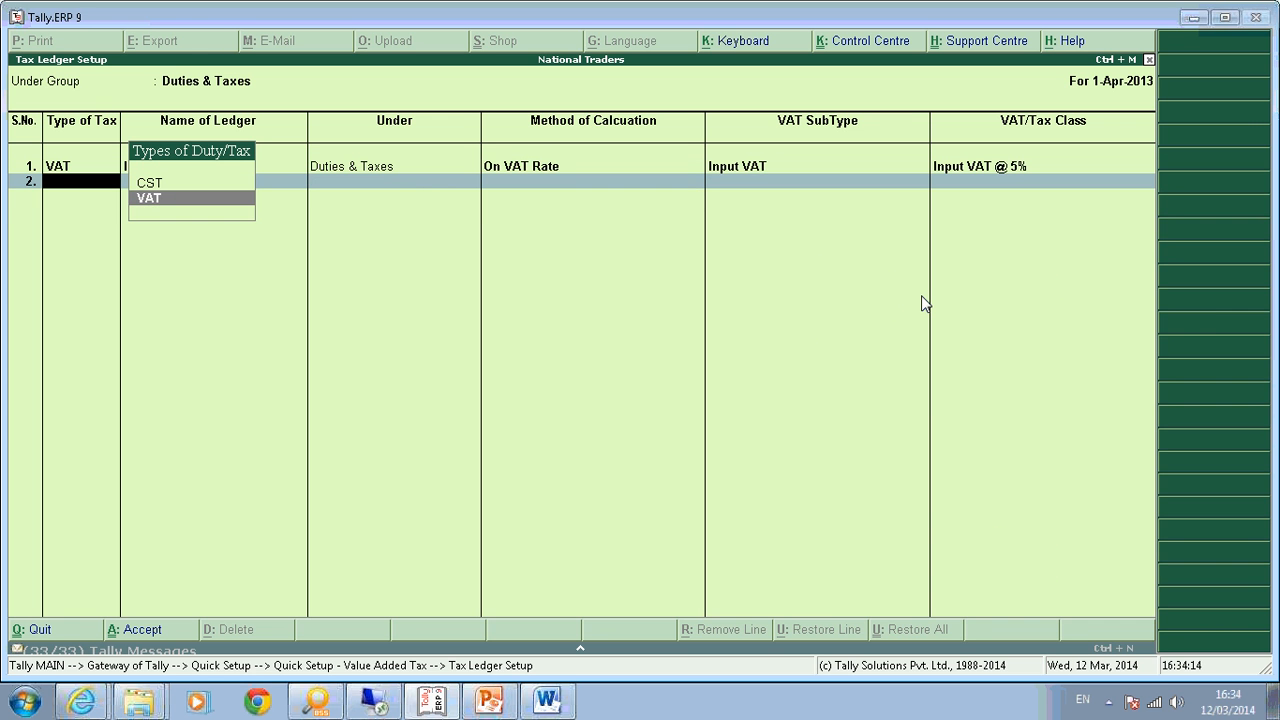
Create VAT ledger Input VAT @ 12.5% under Duties & Taxes with class Input VAT @ 12.5%.
key("Return")
type("Input VAt")
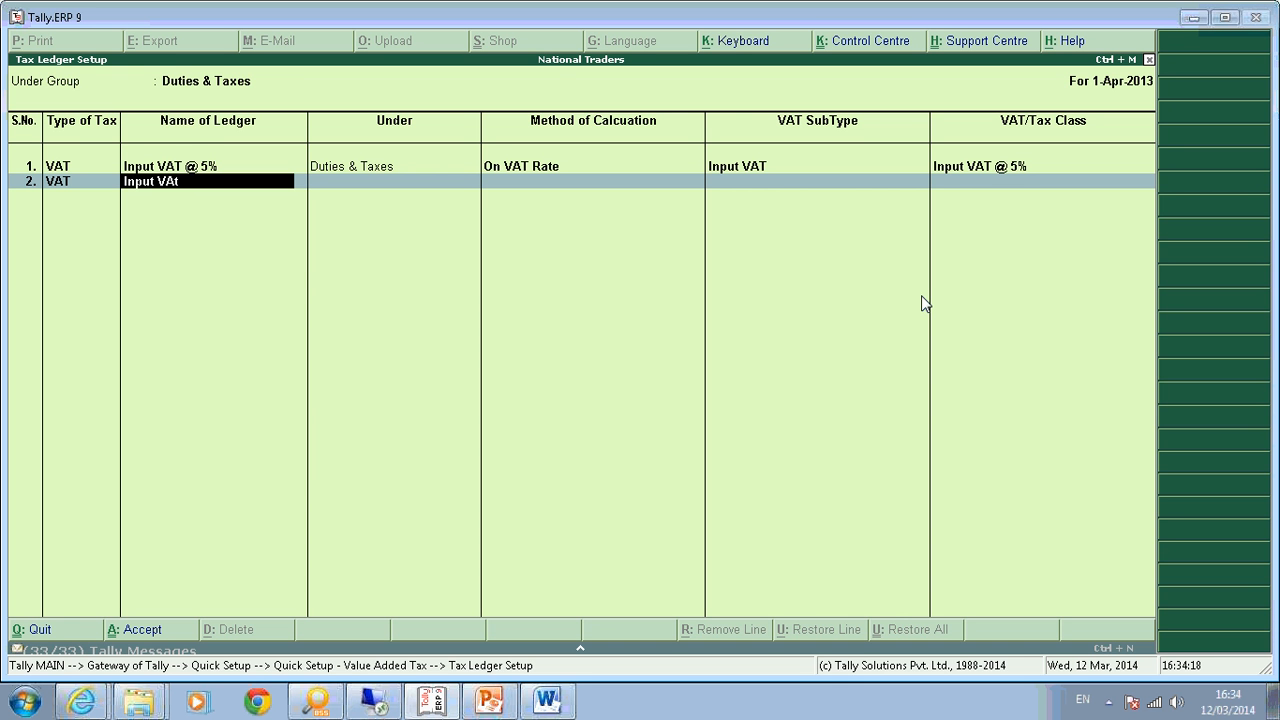
key("BackSpace")
key("BackSpace")
type("AT @ 12.5%")
key("Return")
key("Return")
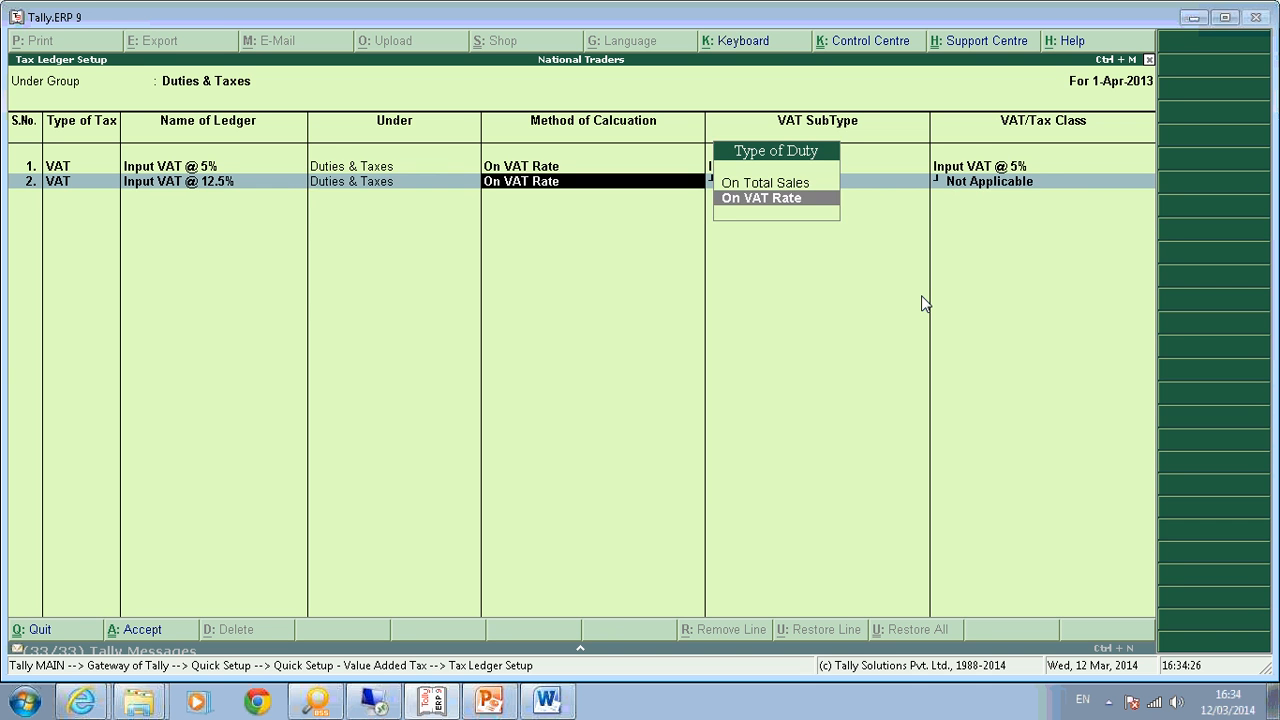
key("Return")
type("Inpu")
key("Return")
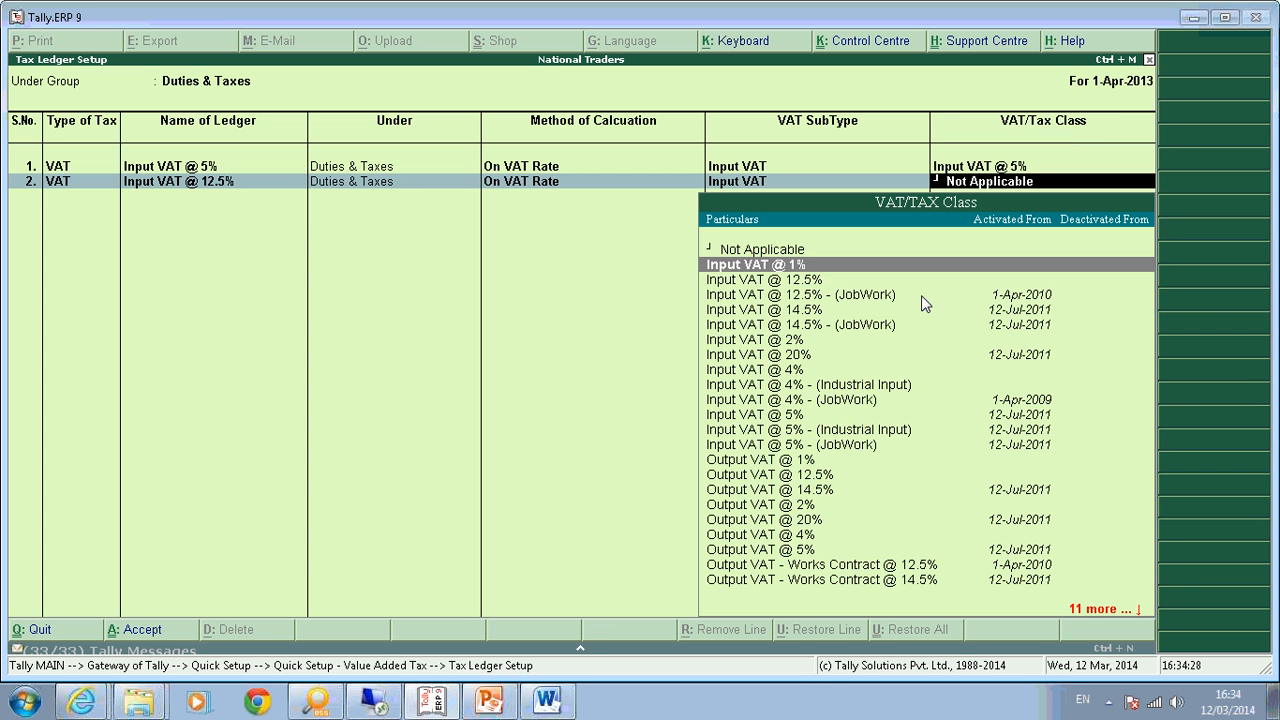
key("Down")
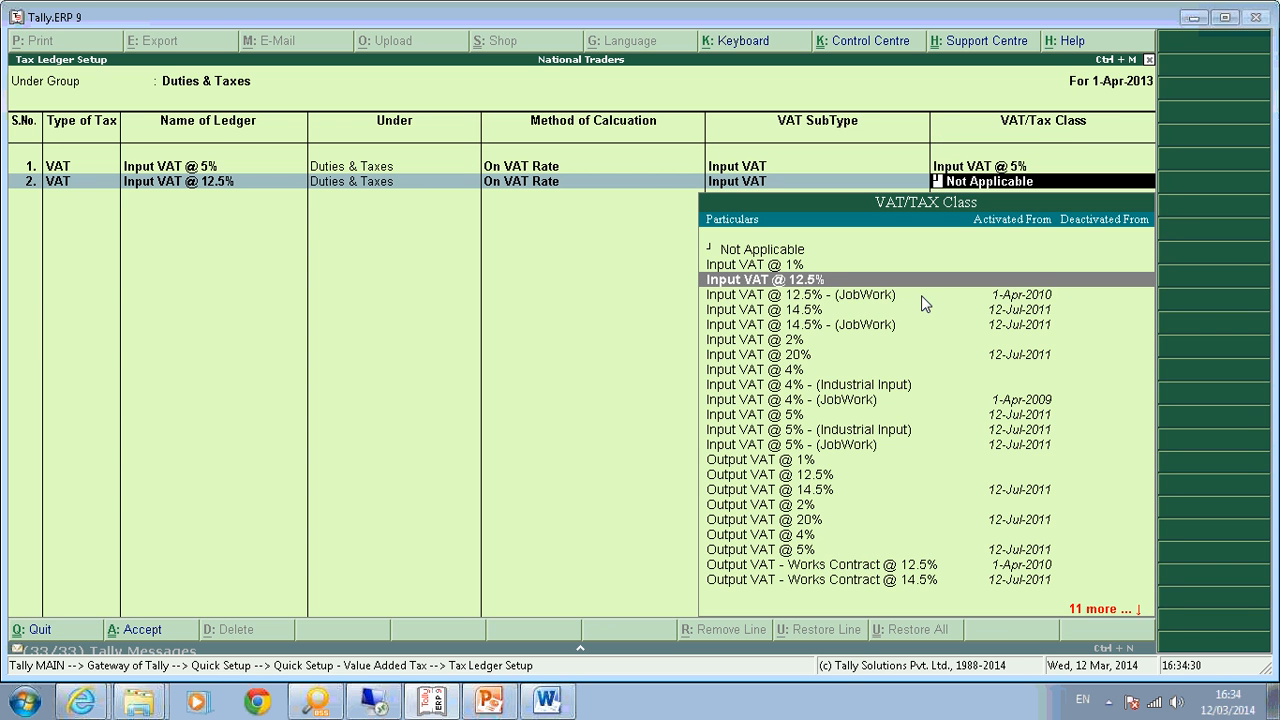
key("Return")
Create VAT ledger Input VAT @ 14.5% under Duties & Taxes with class Input VAT @ 14.5%.
key("Down")
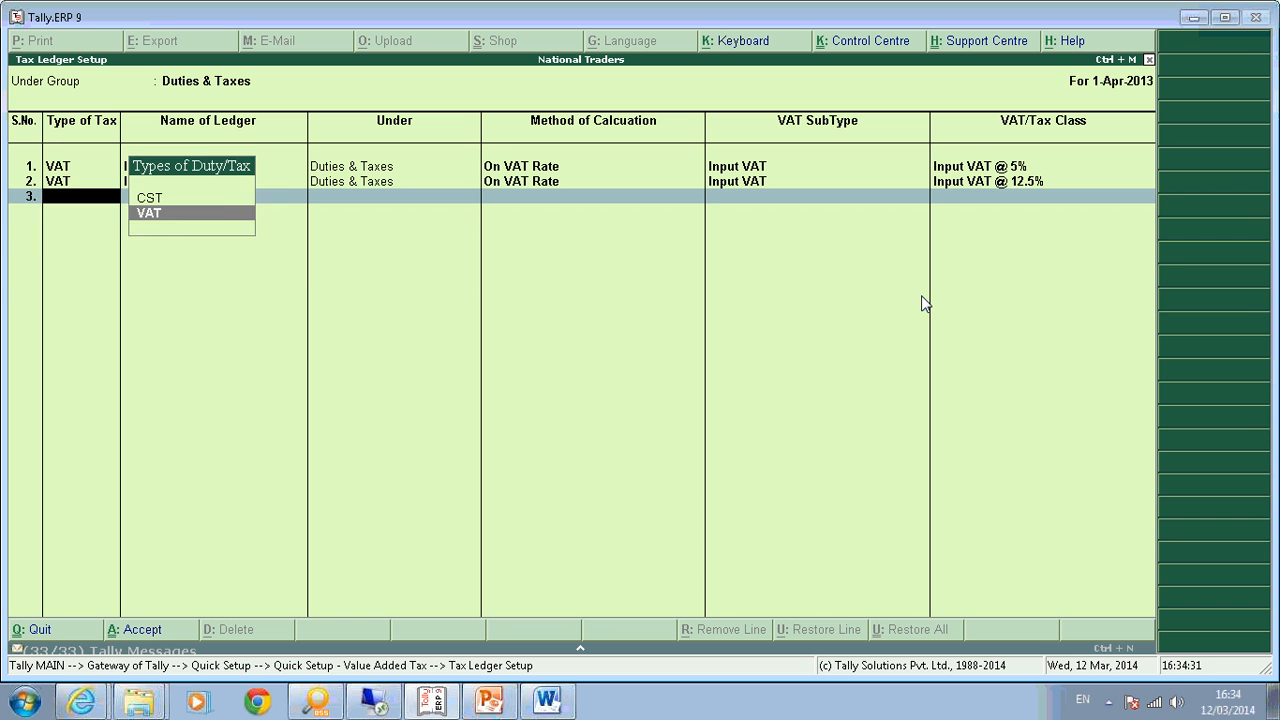
key("Return")
type("Input")
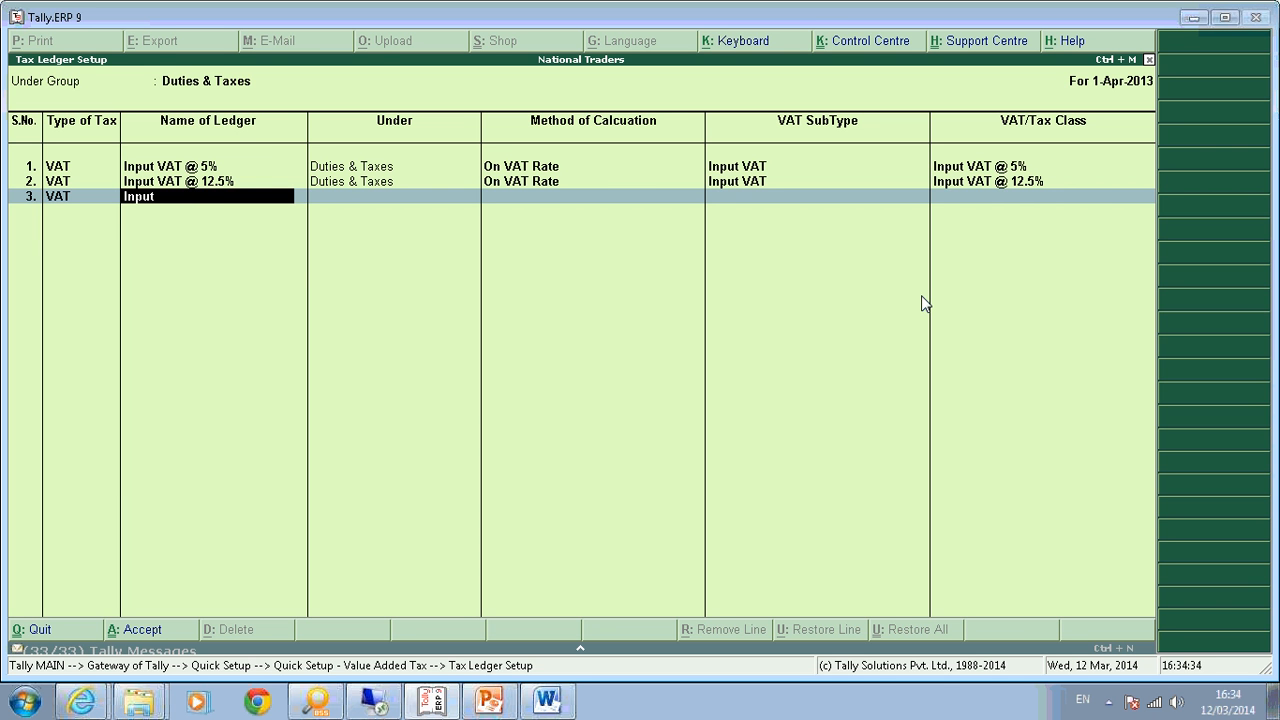
type(" VAT @ 14.5%")
key("Return")
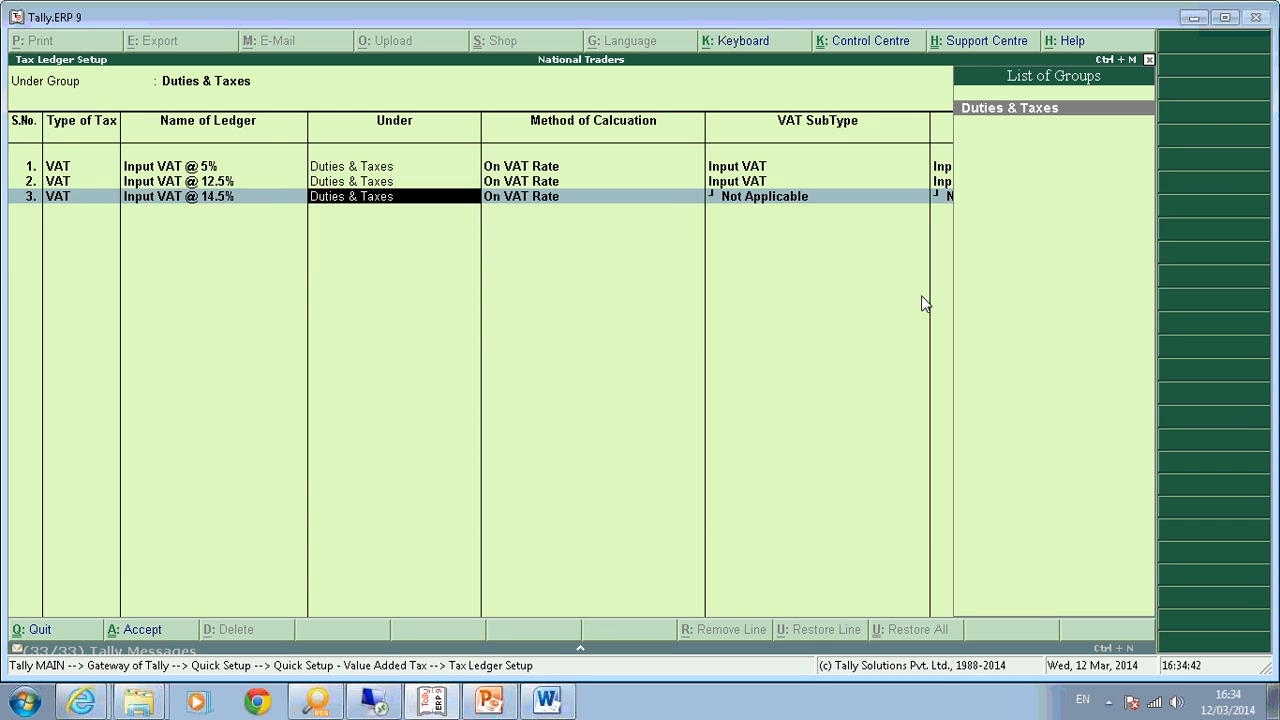
key("Return")
key("Return")
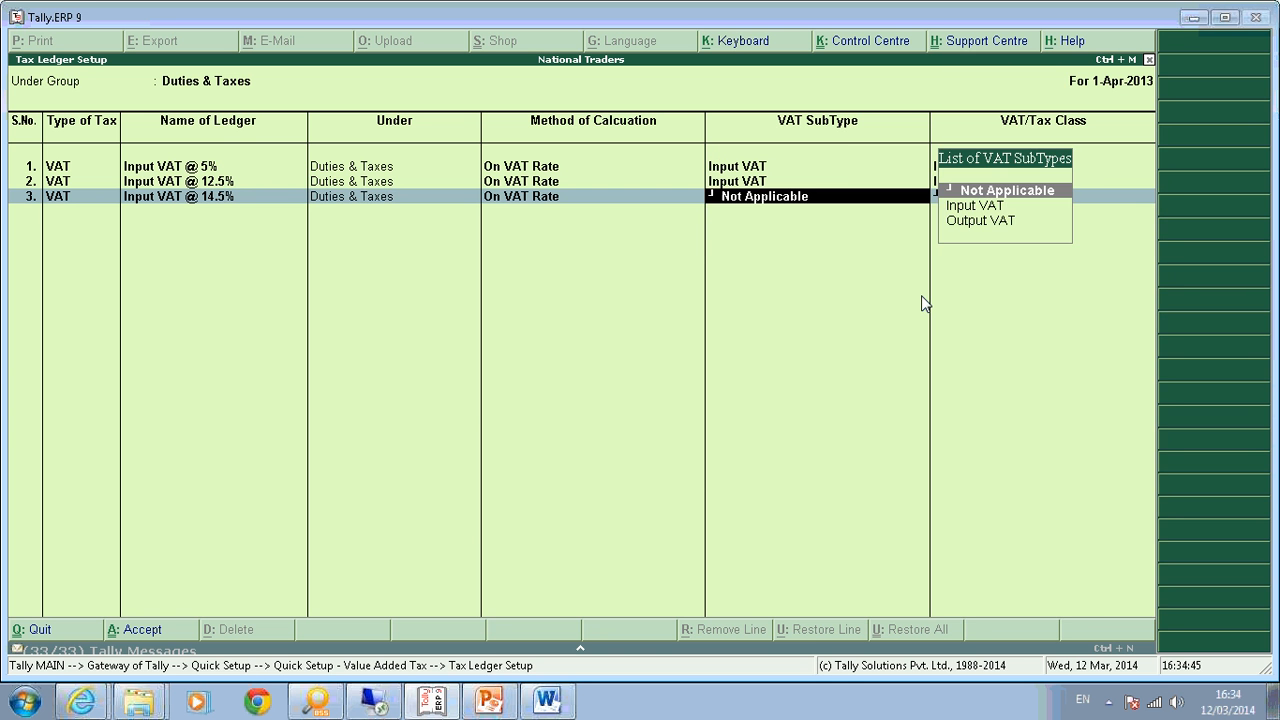
key("Down")
key("Return")
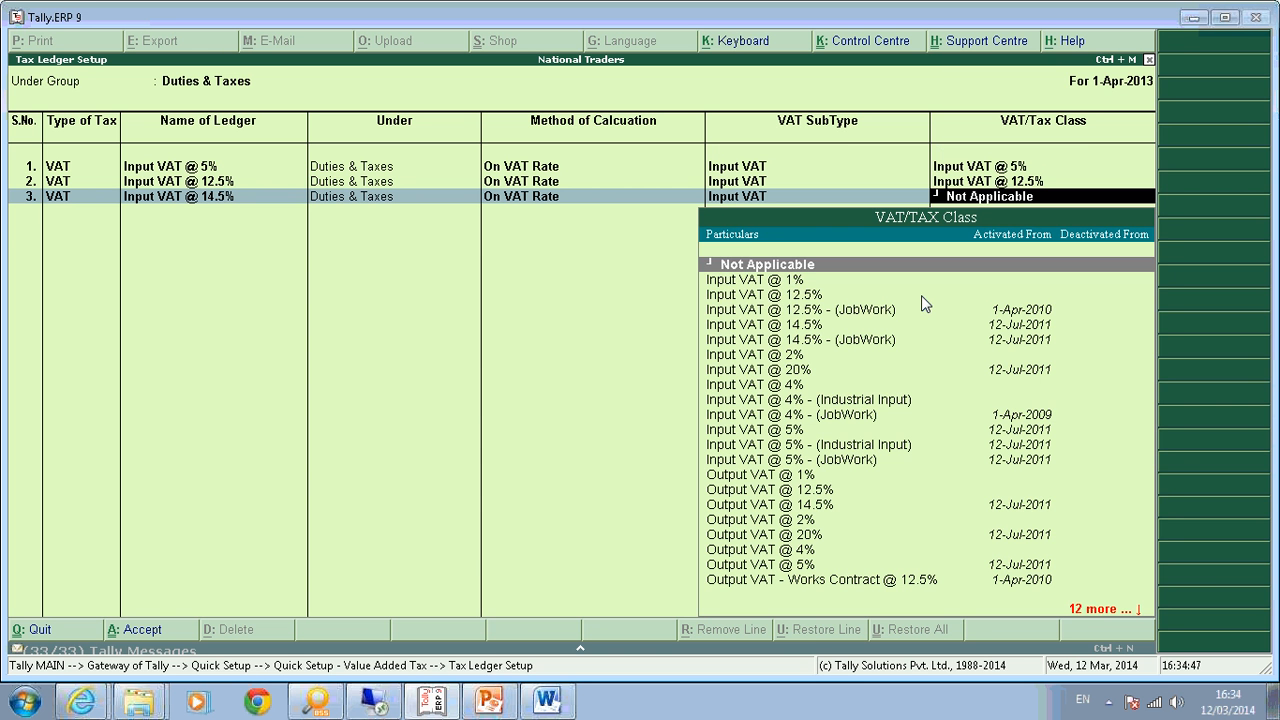
key("Down")
key("Down")
key("Down")
key("Down")
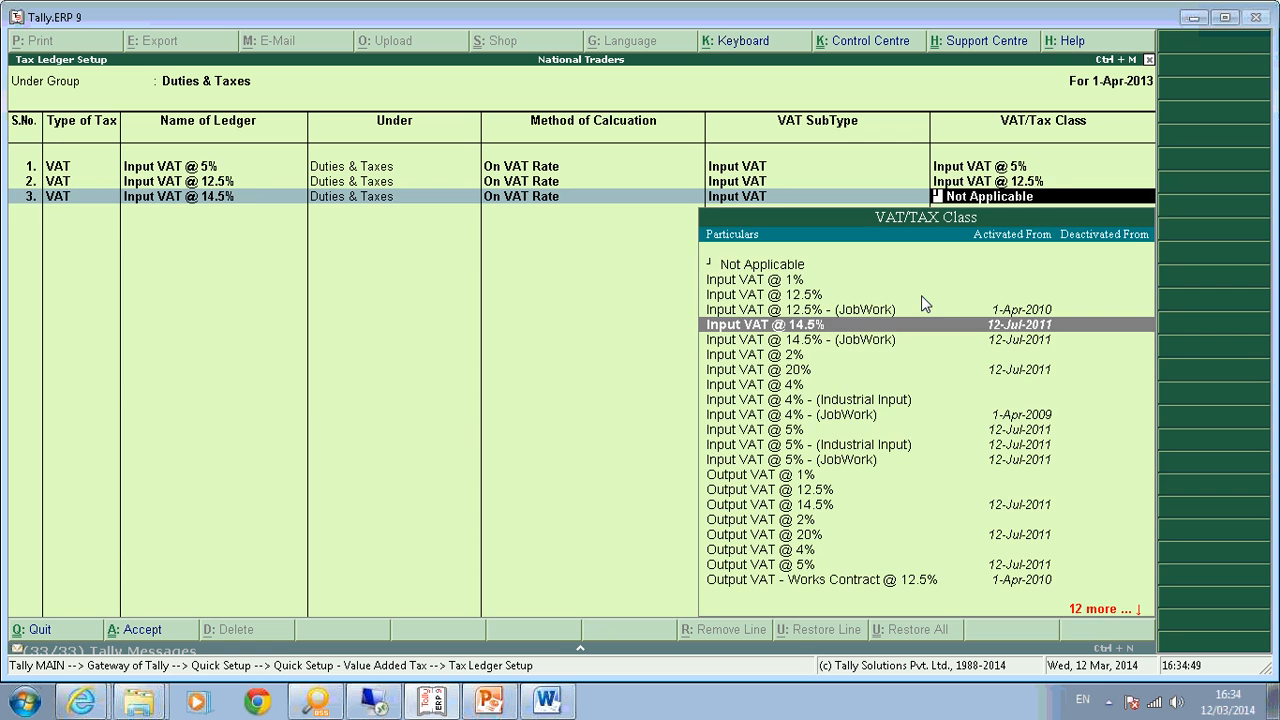
key("Return")
Start a fourth VAT row named Output VAT.
key("Down")
key("Return")
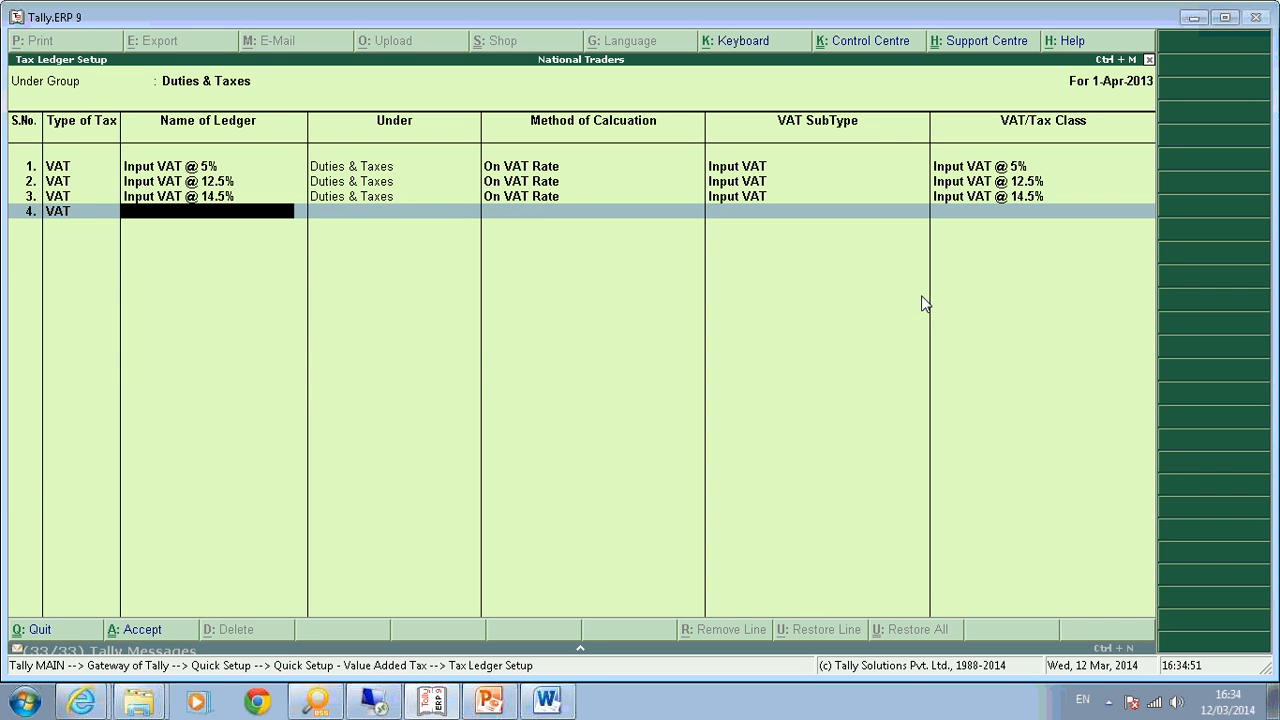
type("Output VAT")
Finish the Output VAT 5% ledger with Output VAT subtype and Output VAT @ 5% class.
type("5%")
key("Return")
key("Return")
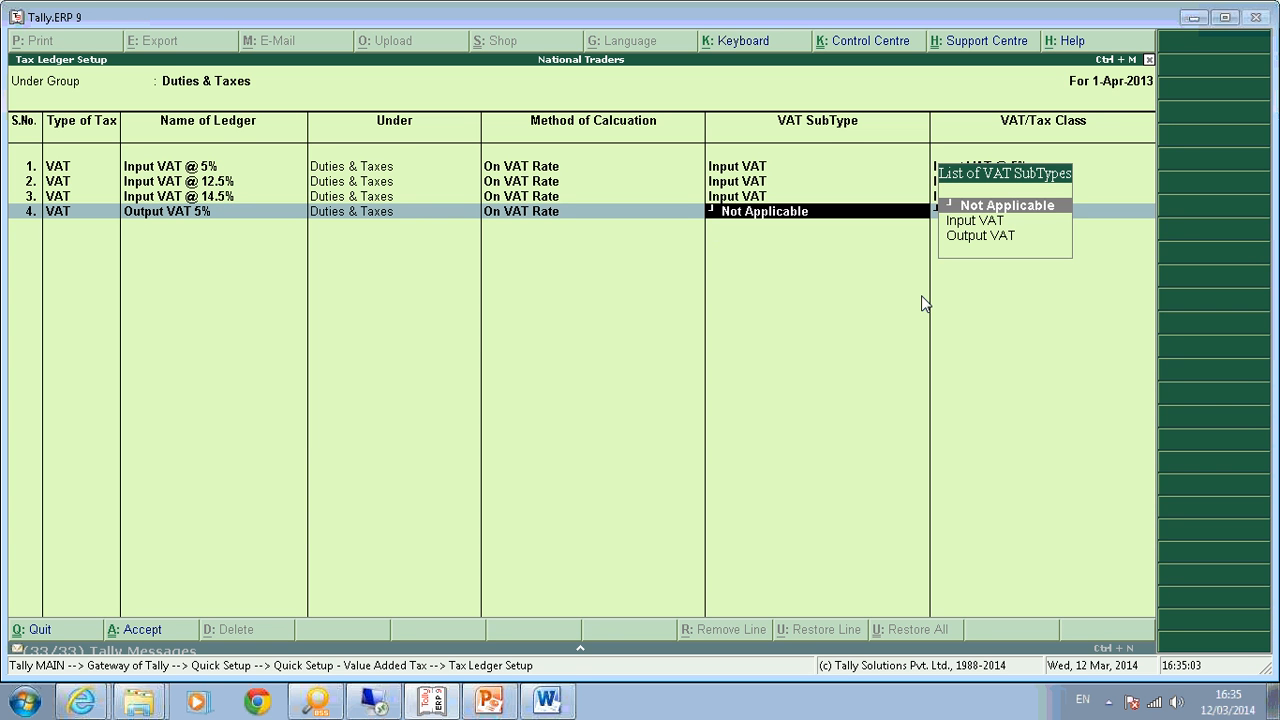
key("Down")
key("Down")
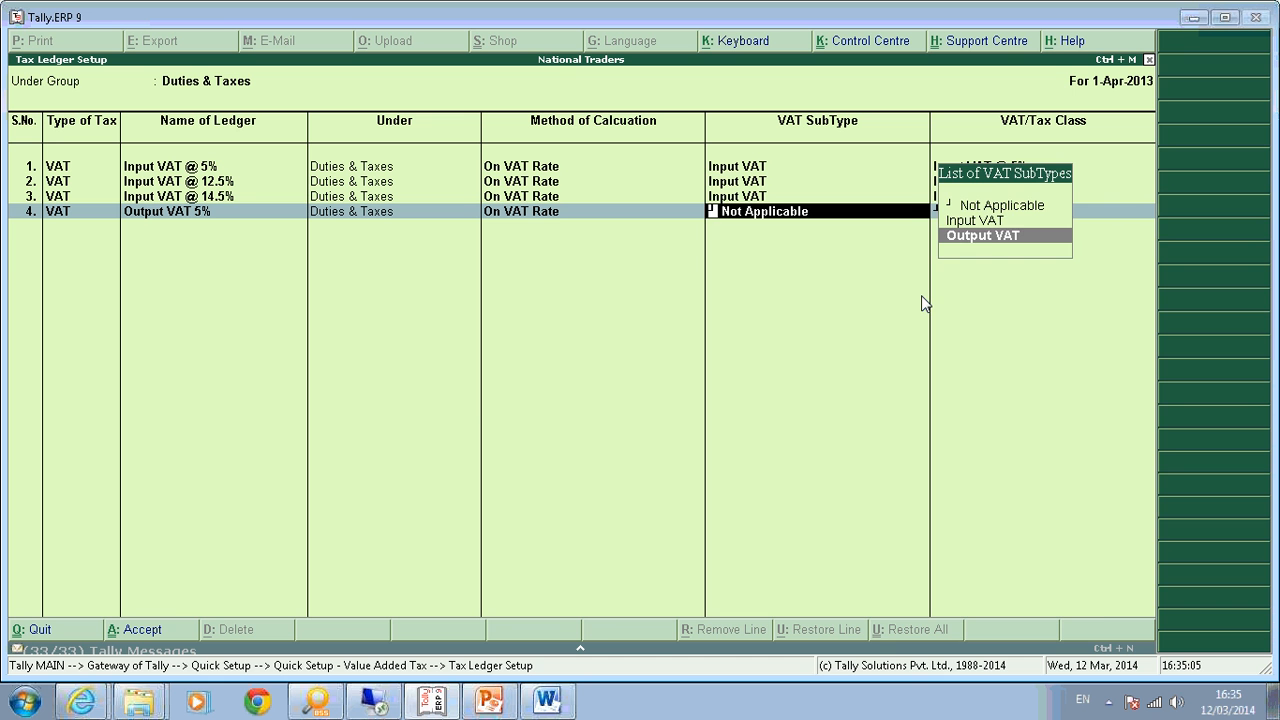
key("Up")
key("Down")
key("Return")
key("Down")
key("Down")
key("Down")
key("Down")
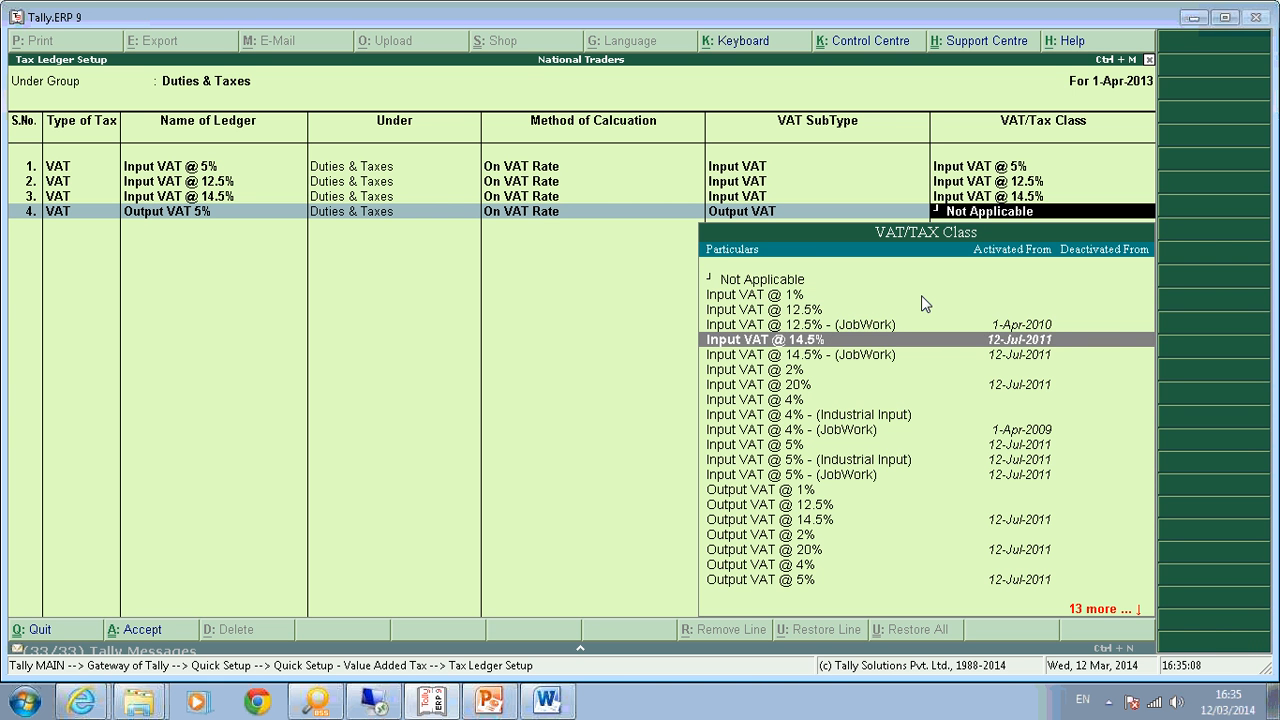
key("Down")
key("Down")
key("Down")
key("Down")
key("Down")
key("Down")
key("Down")
key("Down")
key("Down")
key("Down")
key("Down")
key("Down")
key("Down")
key("Down")
key("Down")
key("Down")
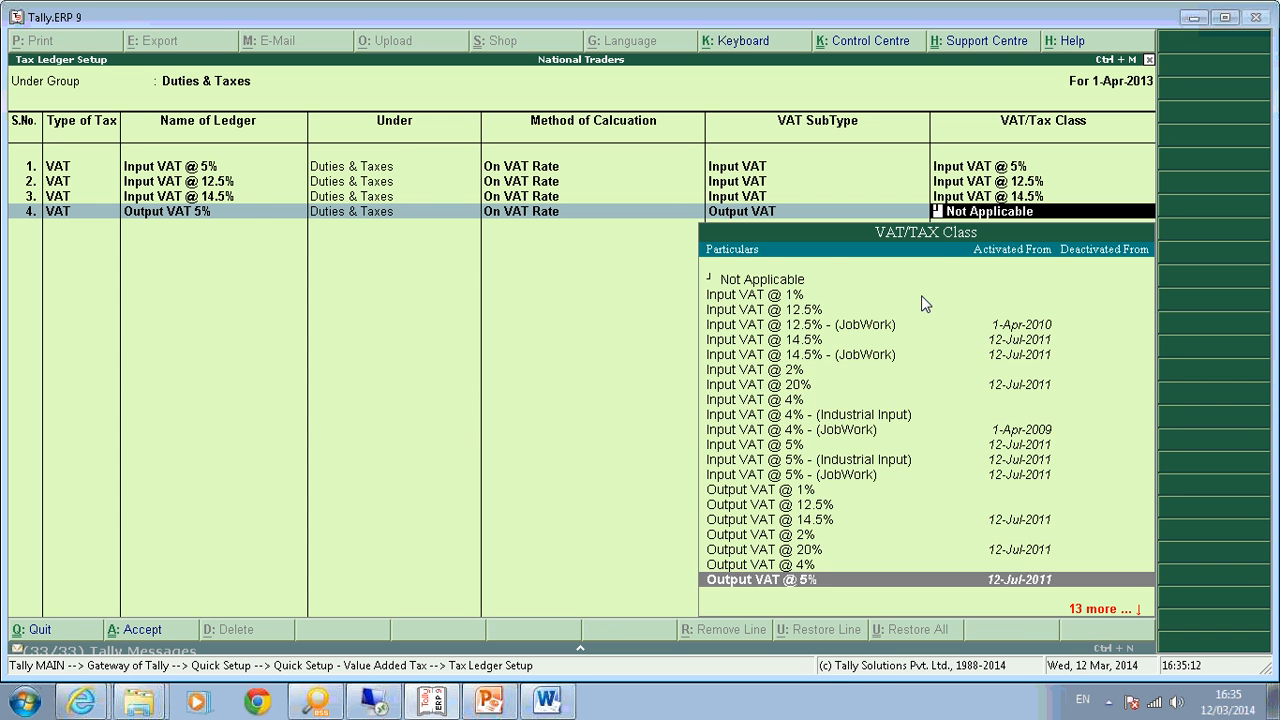
key("Return")
Add row 5 as VAT ledger 'Output Vat@ 12.5%' with the Output VAT @ 12.5% class.
key("Down")
key("Return")
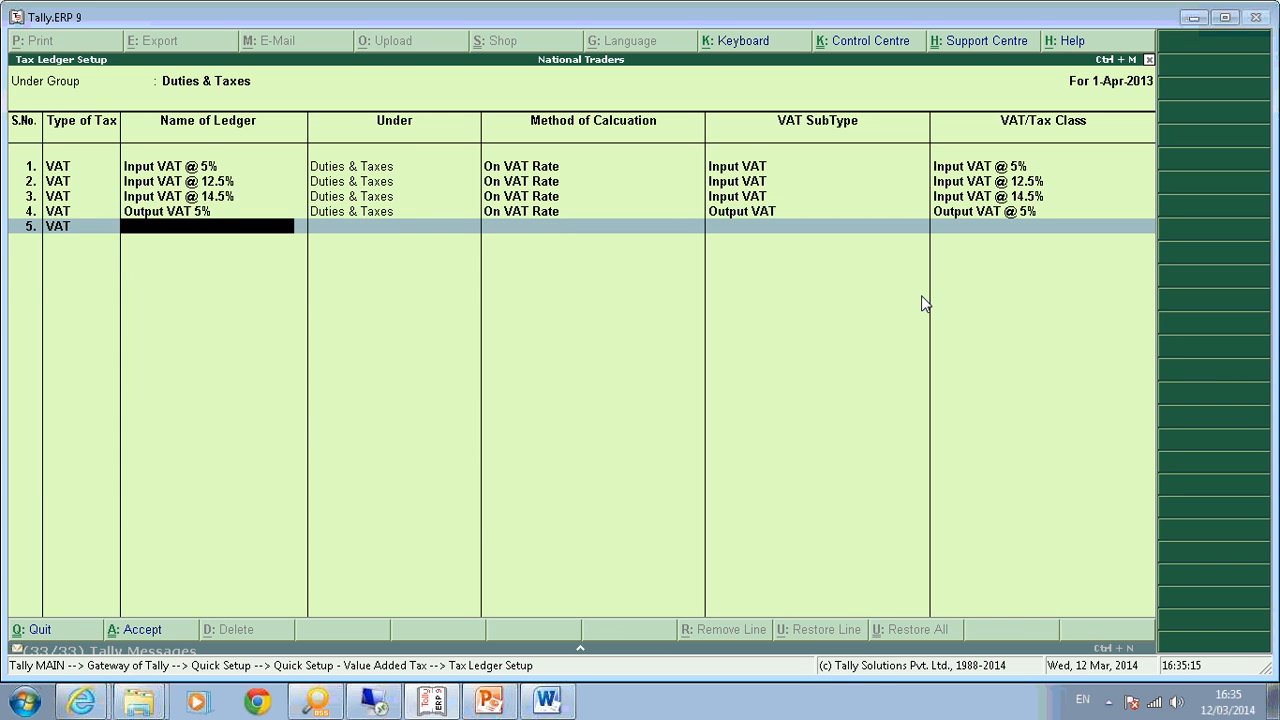
type("Output Vat@ 12.%")
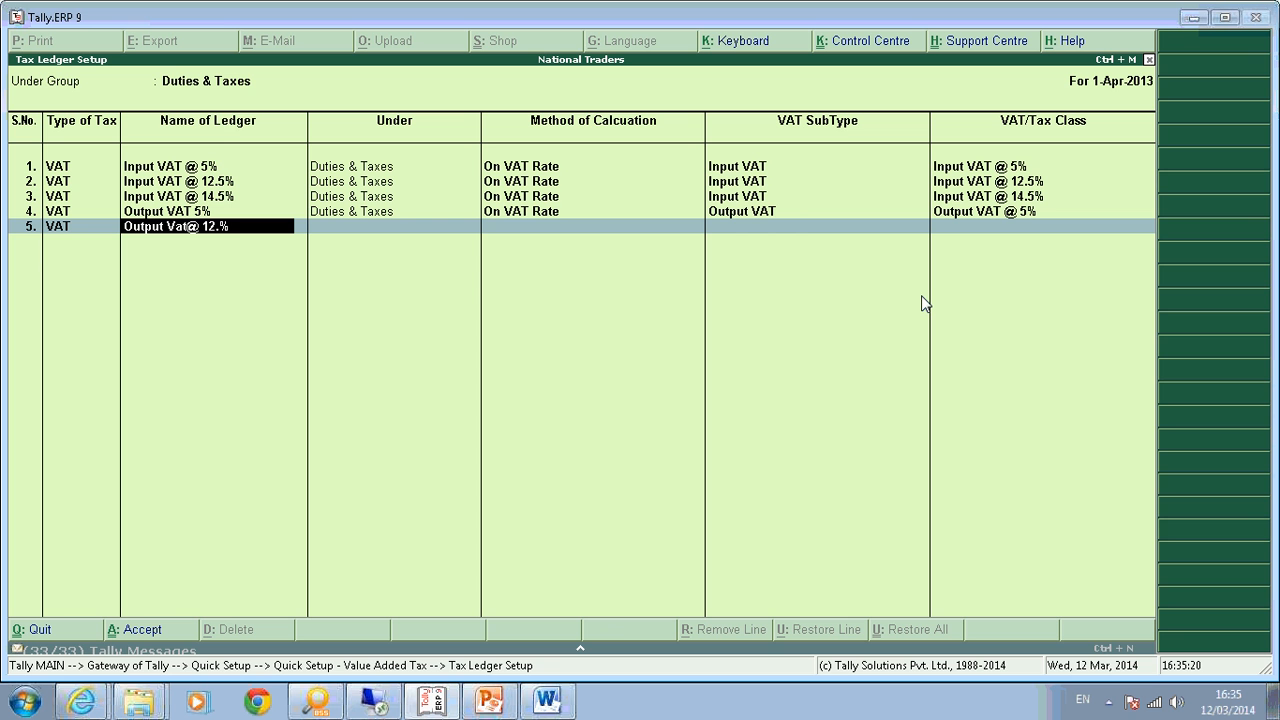
key("BackSpace")
key("BackSpace")
type(".5%")
key("Return")
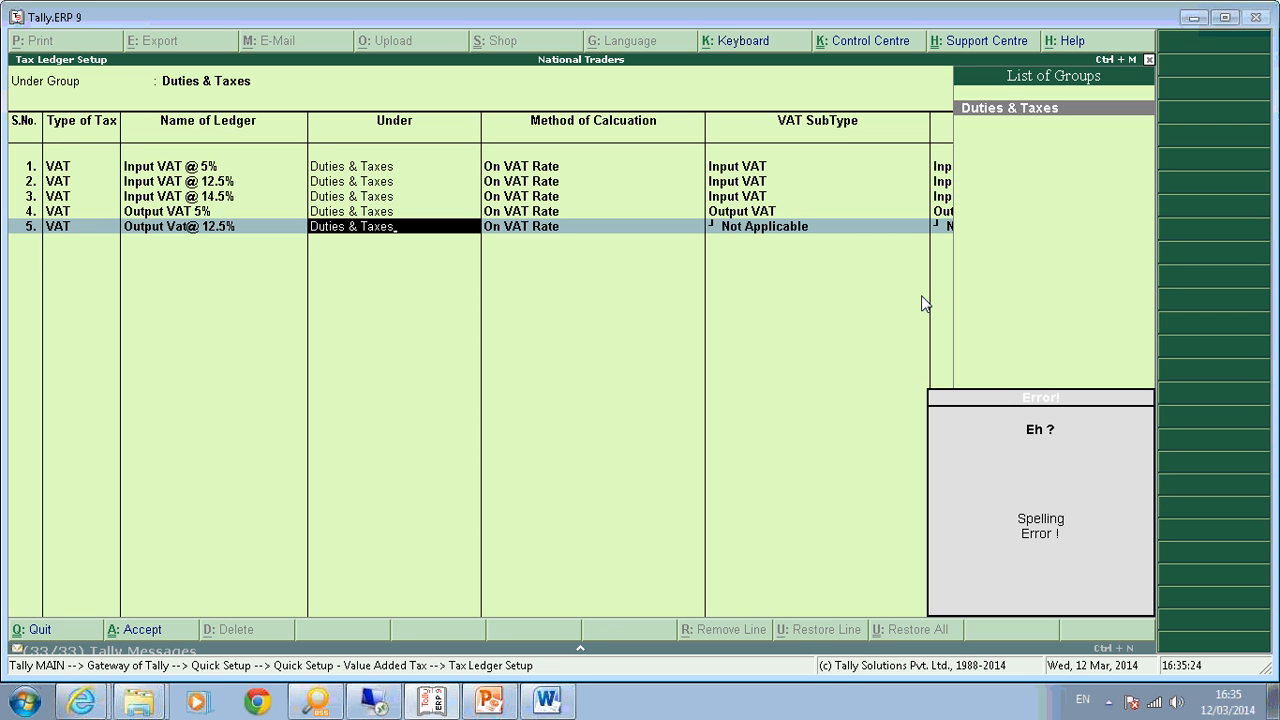
key("Return")
key("Return")
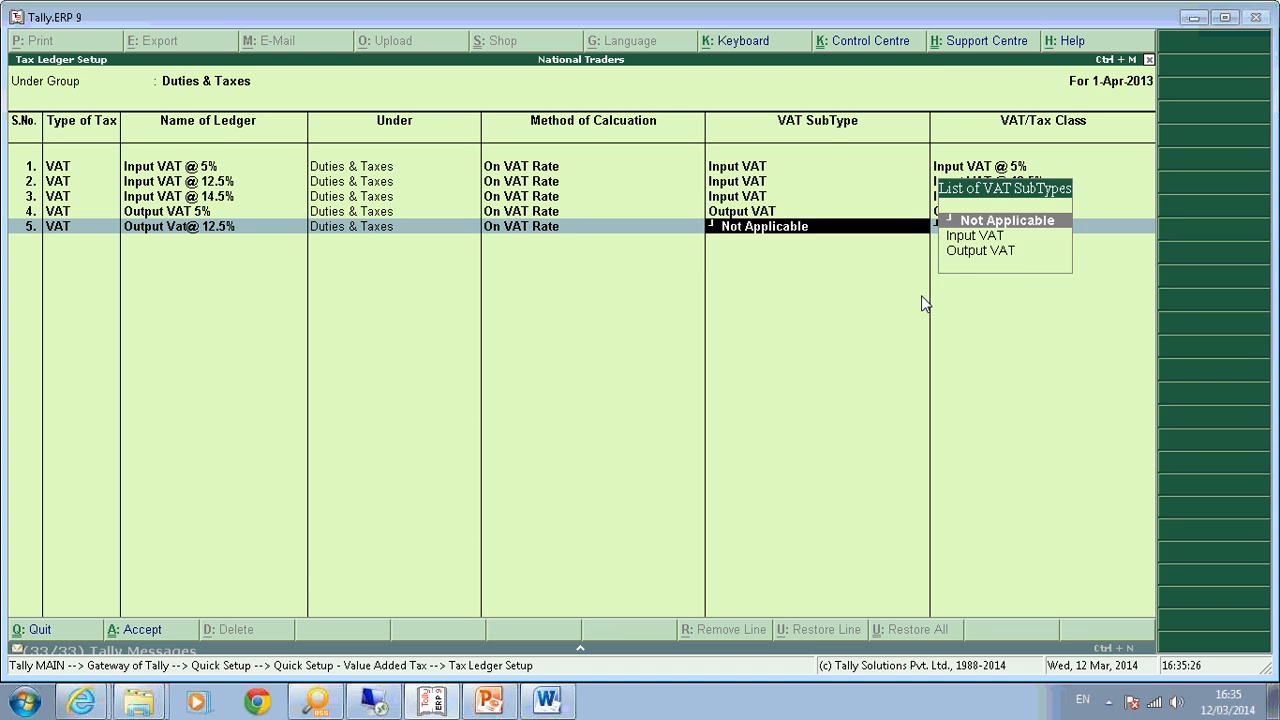
key("Down")
key("Down")
type("Out")
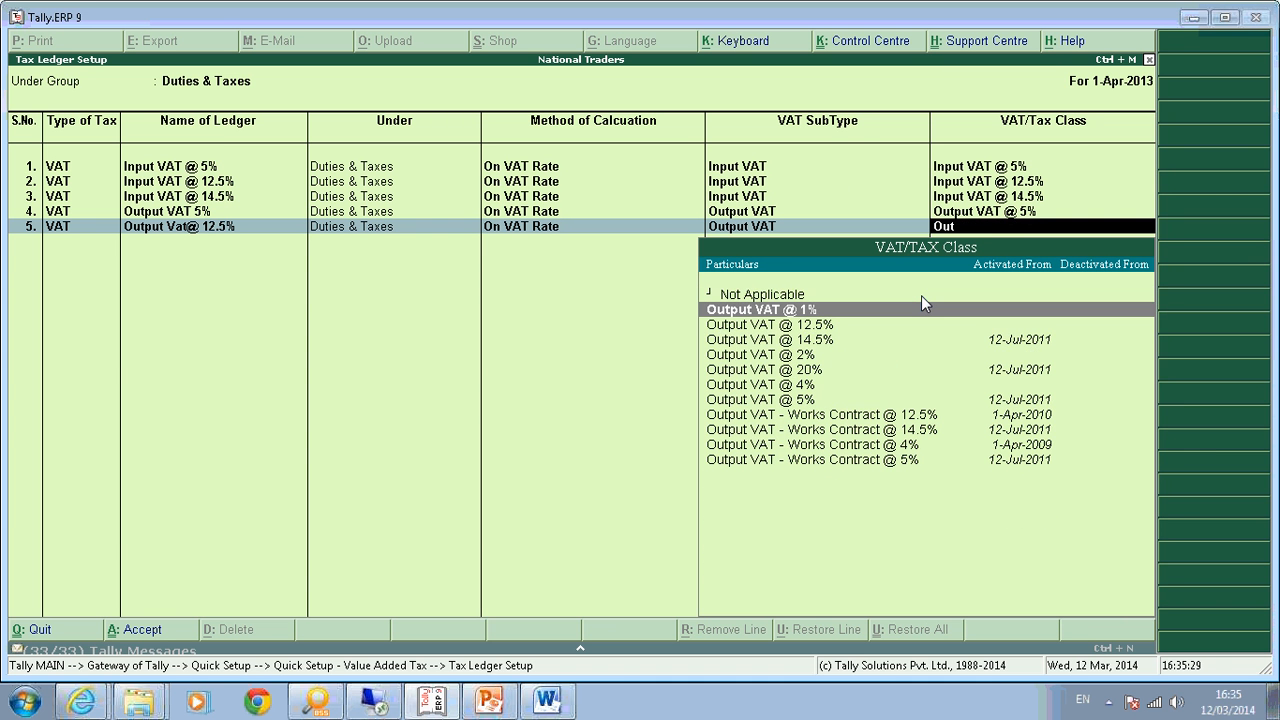
key("Down")
key("Down")
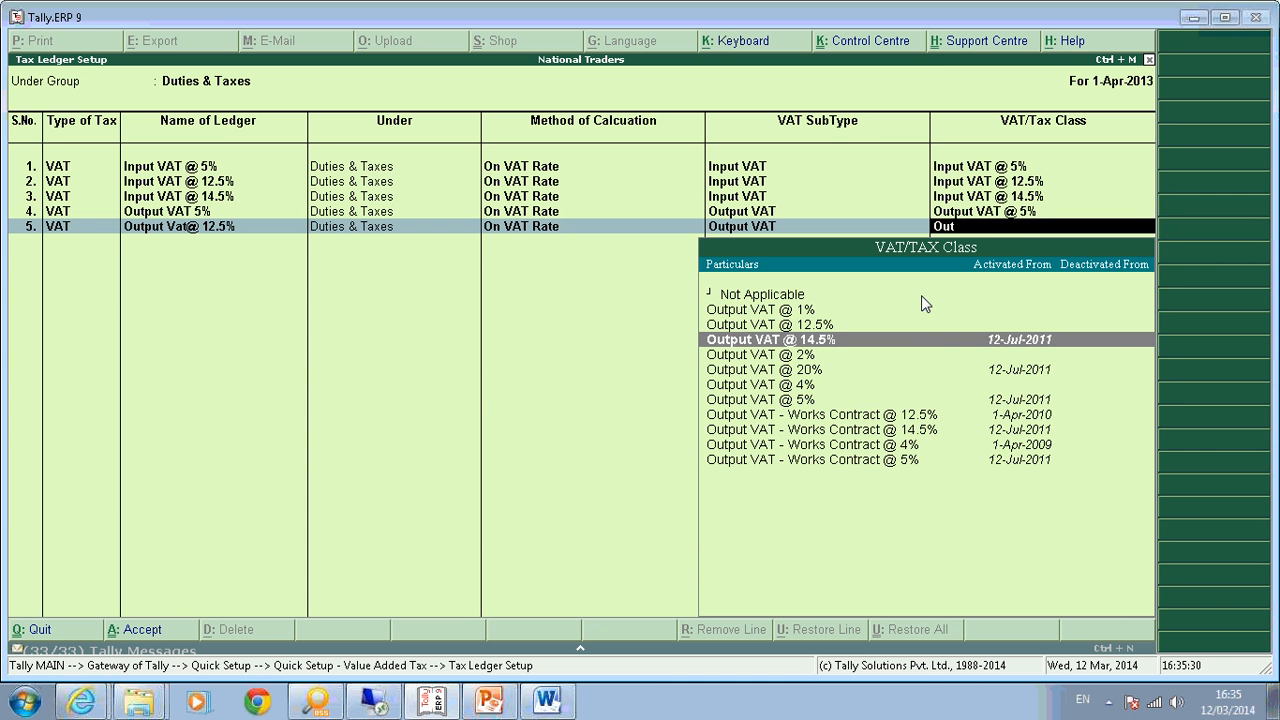
key("Down")
key("Up")
key("Up")
key("Return")
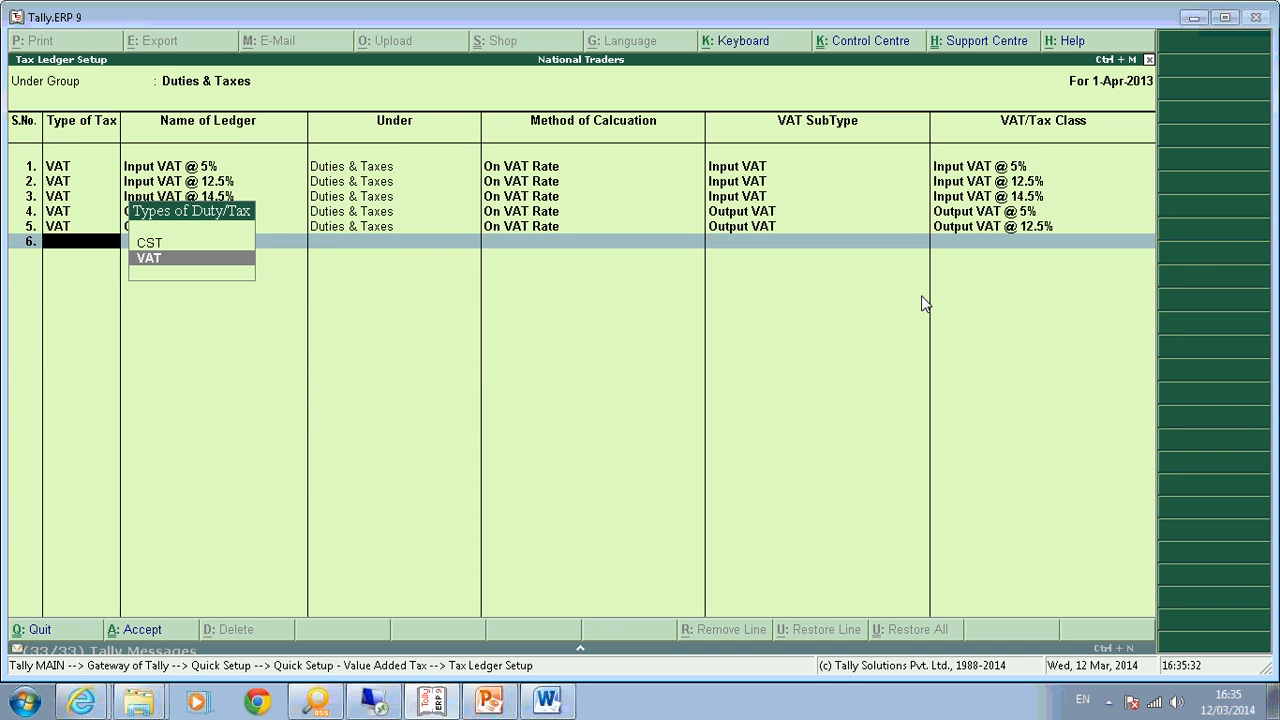
Add row 6 VAT ledger 'Ouput Vat @ 14.5%' under Duties & Taxes with Output VAT subtype.
key("Return")
type("Oupu")
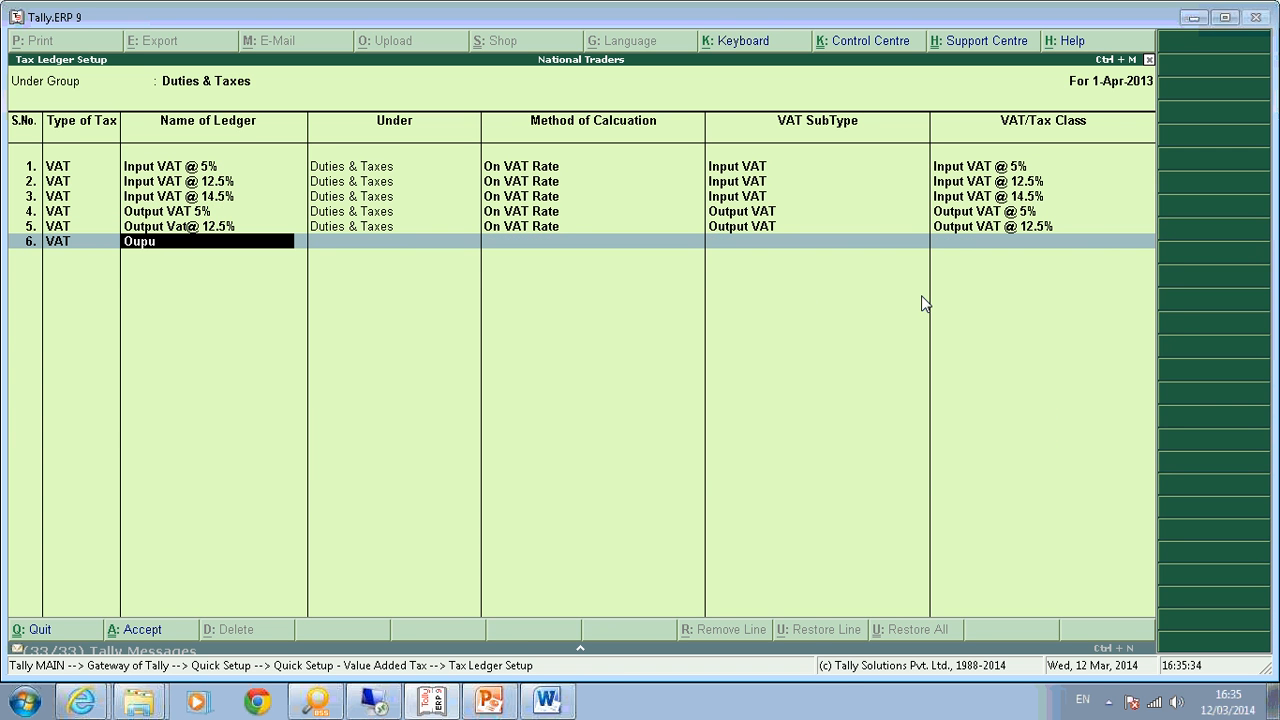
type("t Vat @ 14.5%")
key("Return")
key("Return")
key("Down")
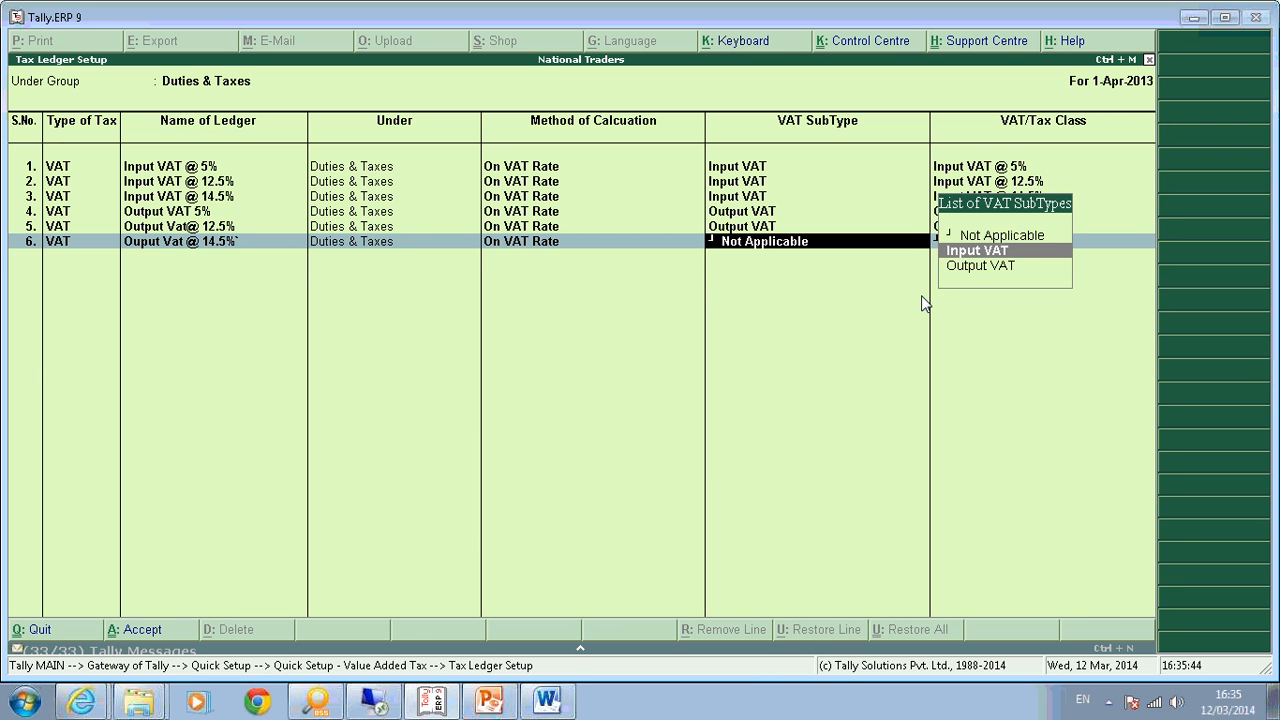
key("Down")
key("Return")
key("Down")
key("Down")
key("Down")
key("Down")
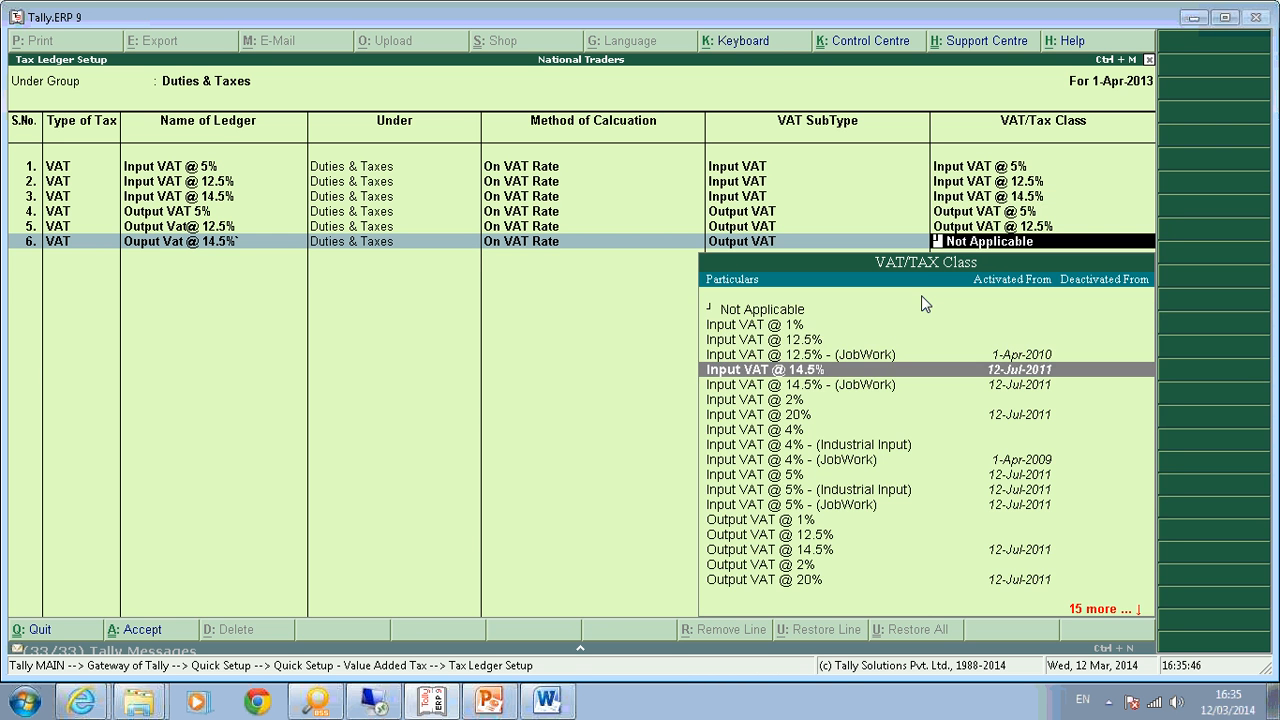
key("Return")
key("Return")
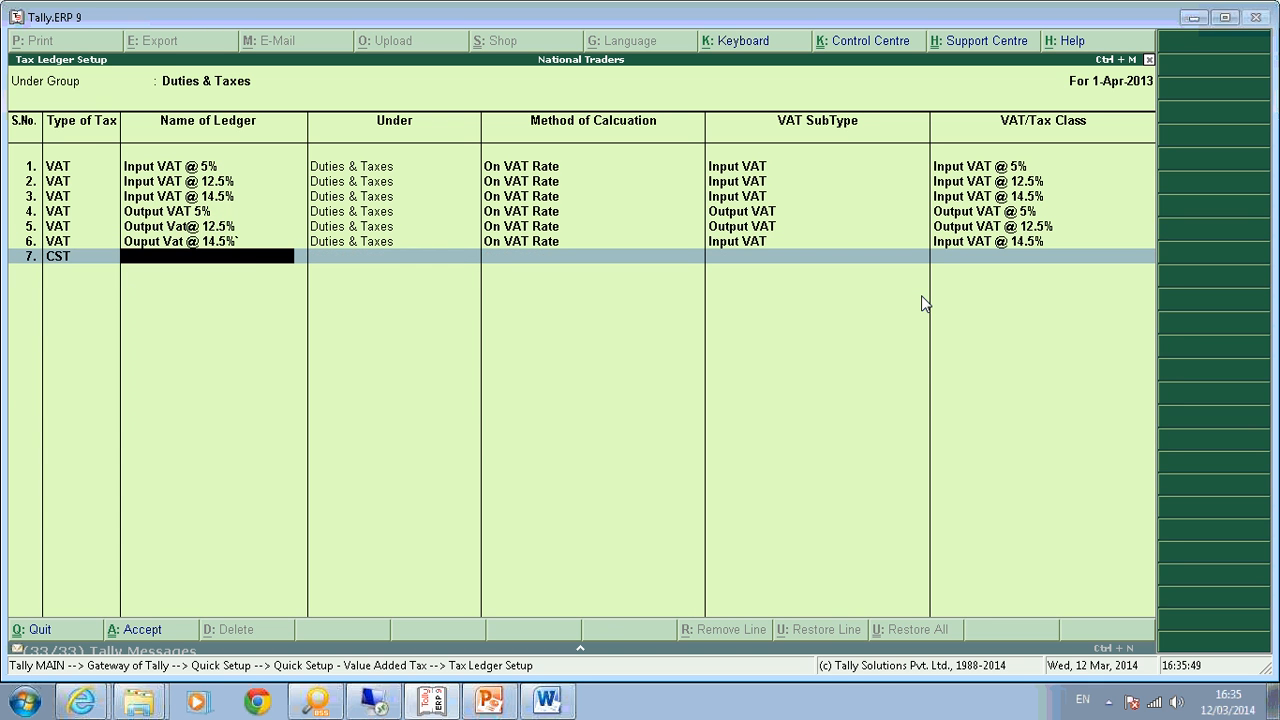
Drop the empty seventh row, save the tax ledgers and go to VAT Commodity setup.
key("Escape")
key("Escape")
key("y")
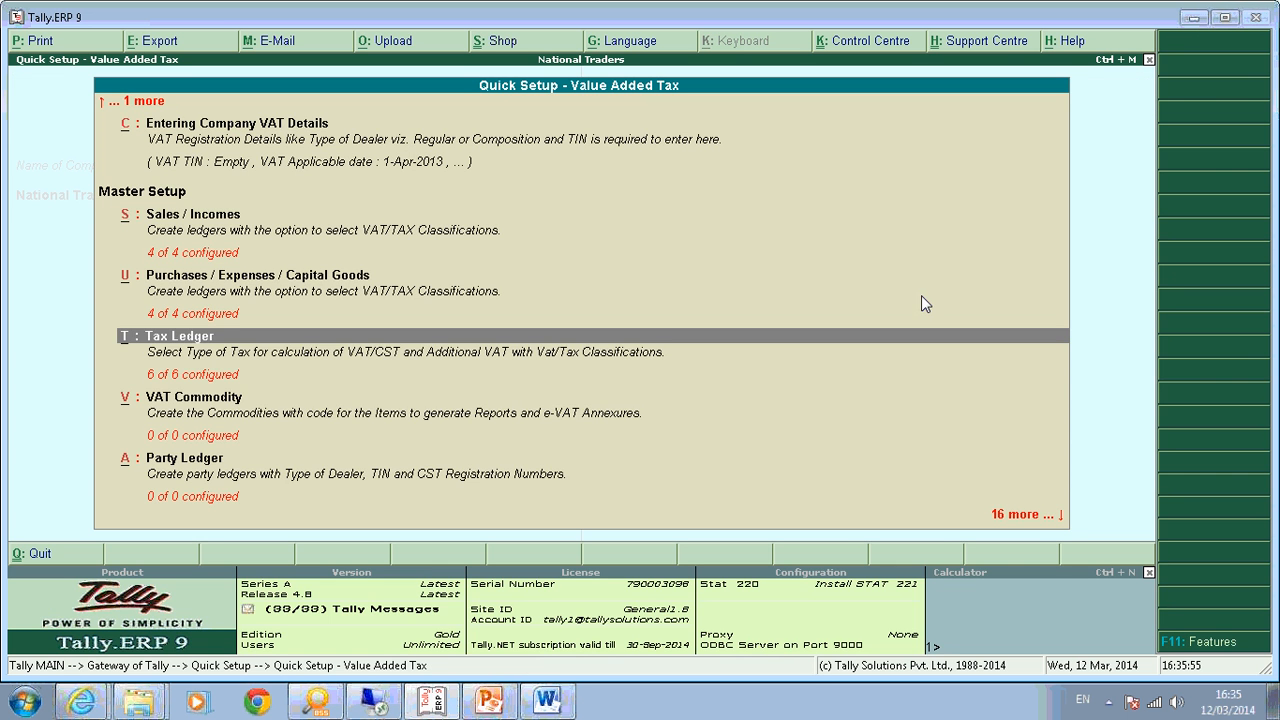
key("Down")
key("Return")
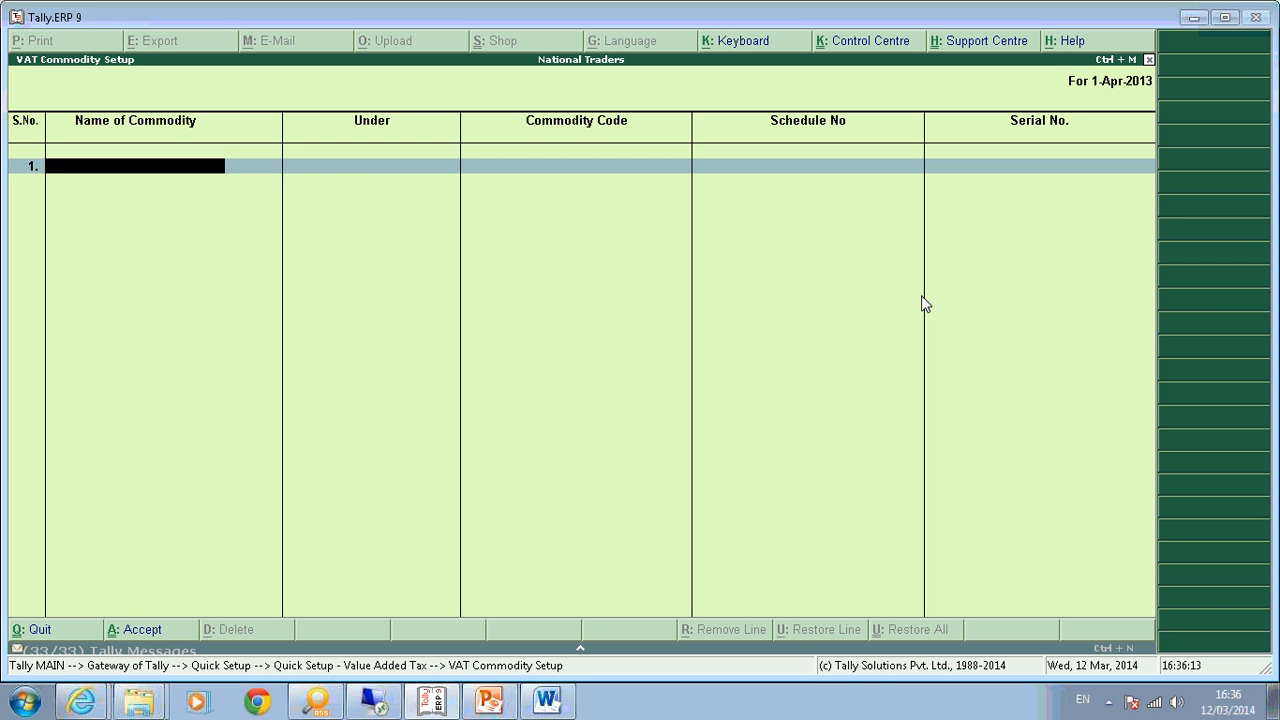
Enter commodity Electrnoic Goods as VAT, code 899899898, schedule Sch-A, serial 99999.
type("Electrnoic Goods")
key("Return")
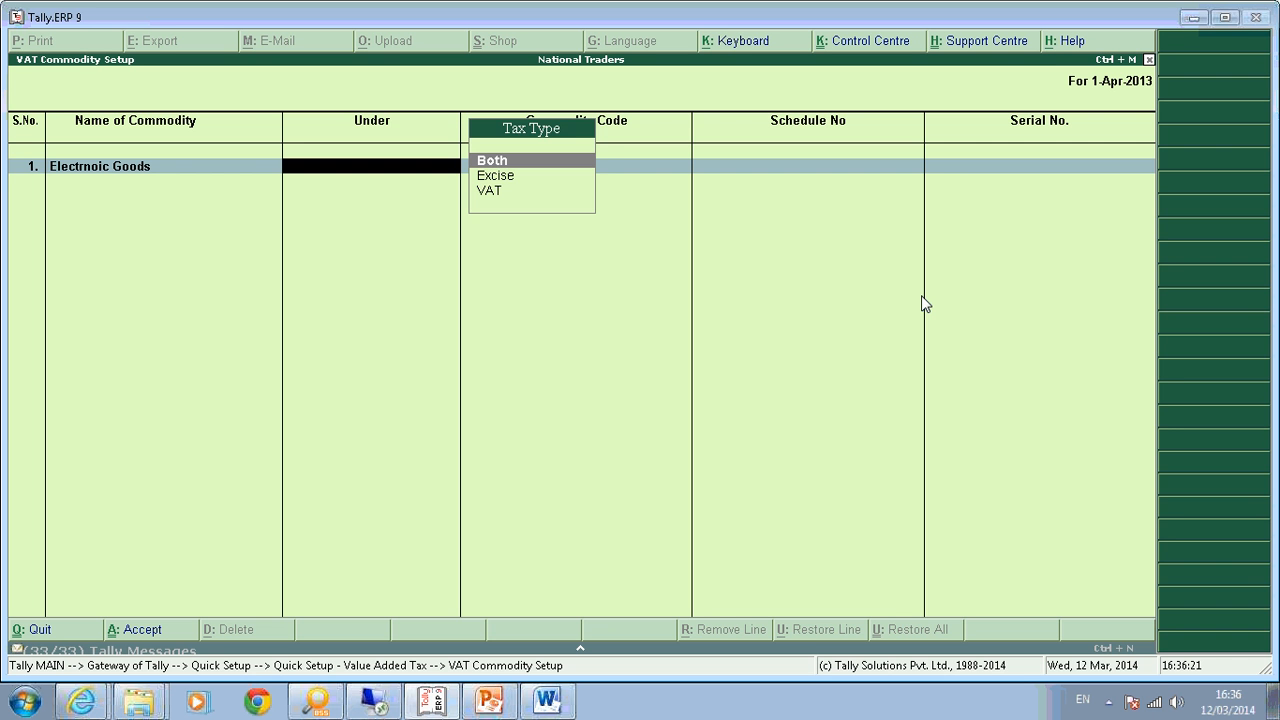
key("Down")
key("Down")
key("Return")
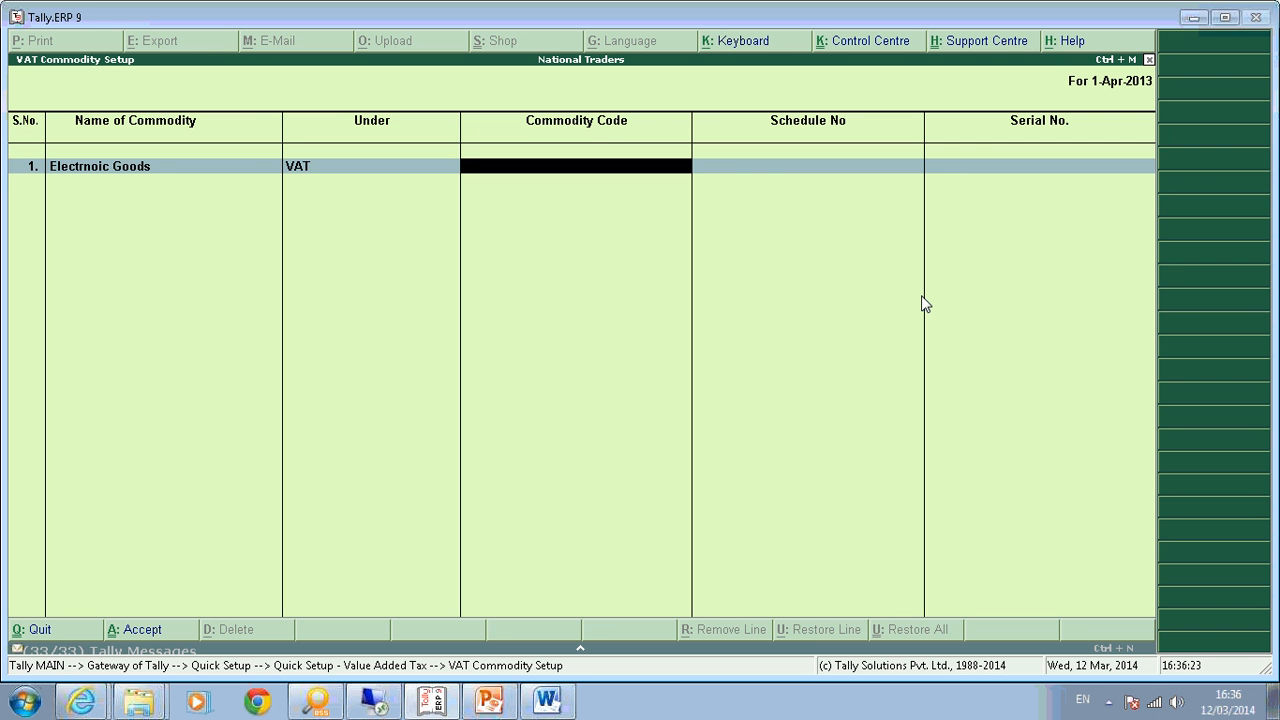
type("899899898")
key("Return")
type("Sch-A")
key("Return")
type("99999")
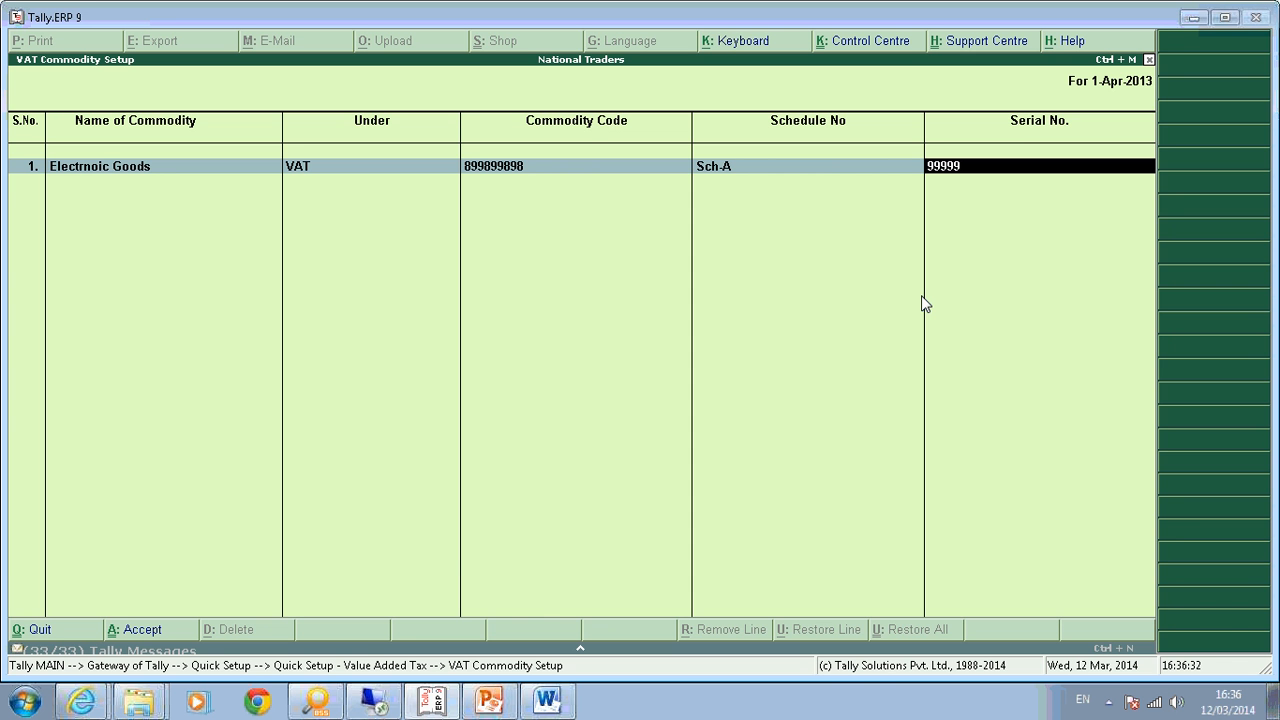
key("Return")
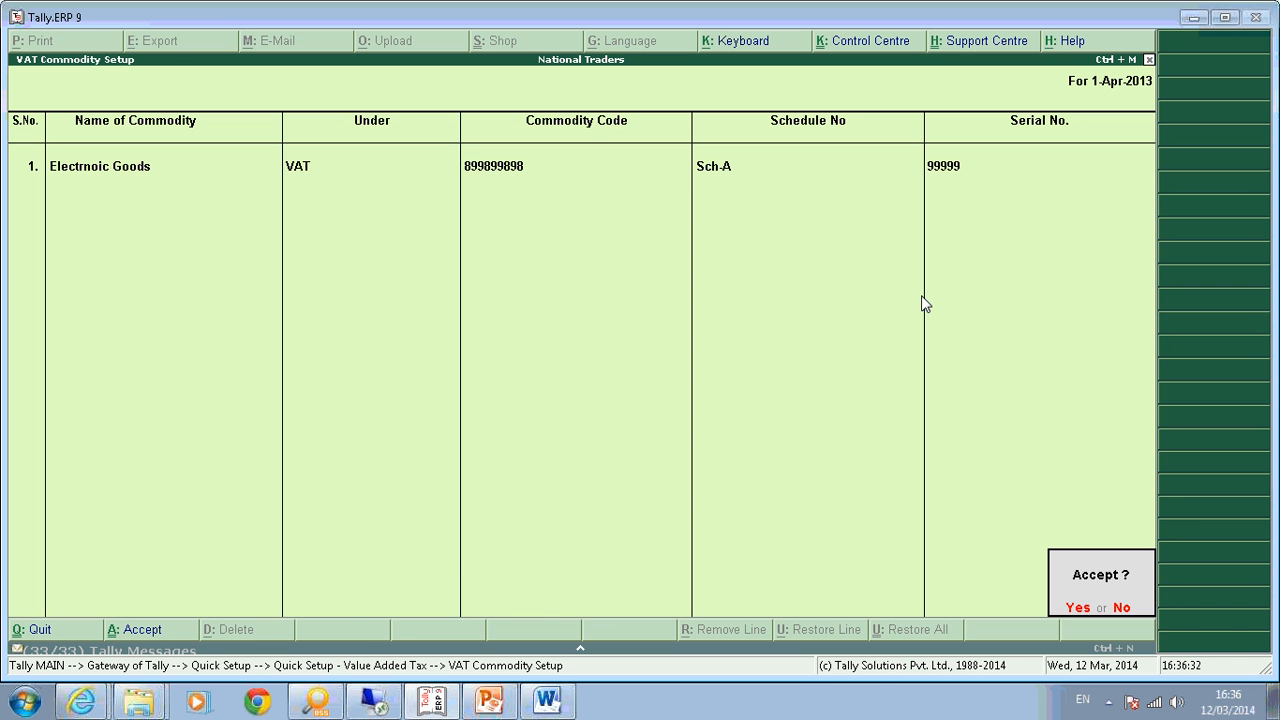
Save the commodity, then add Ram Enterprises (CR) under Sundry Creditors with its TIN and CST number.
key("y")
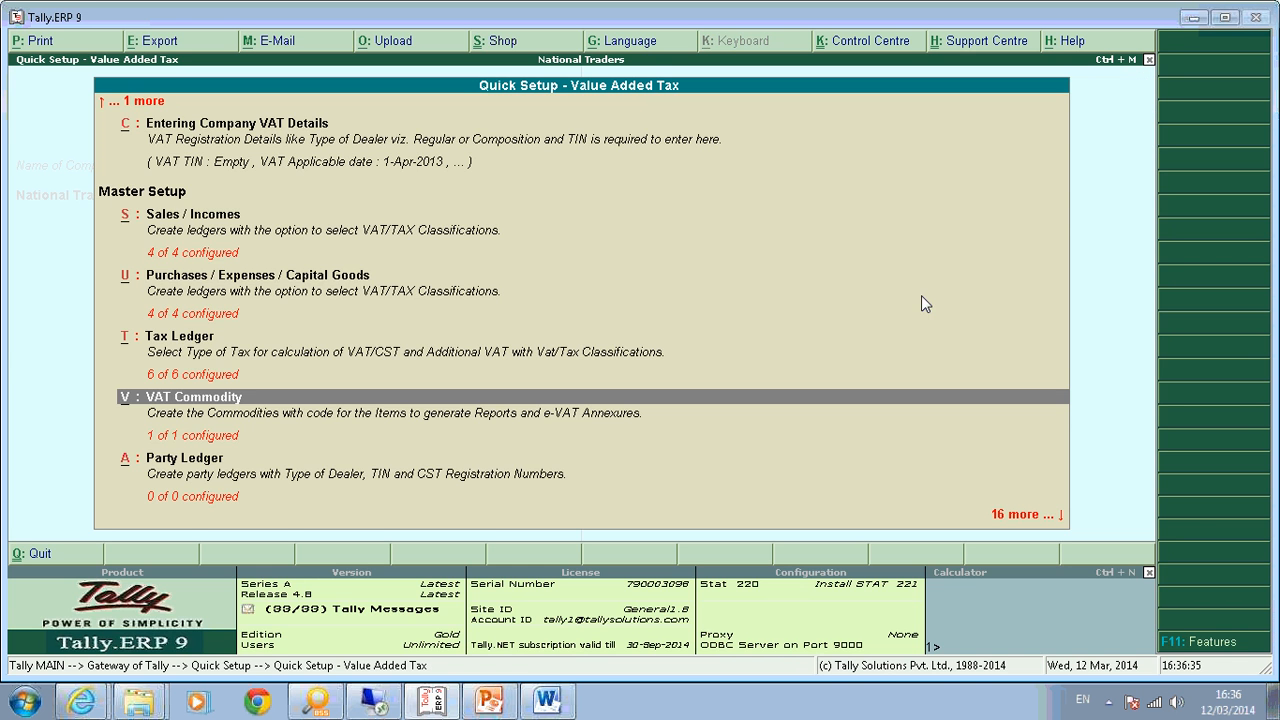
key("Down")
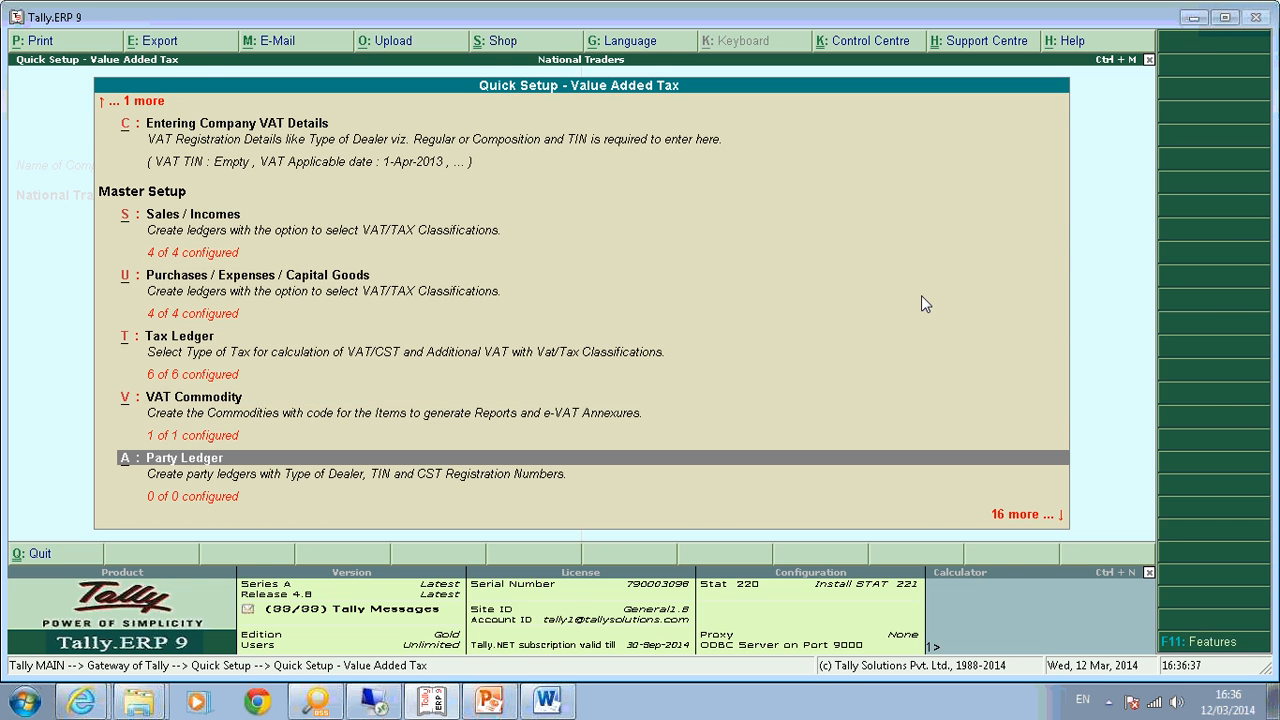
key("Return")
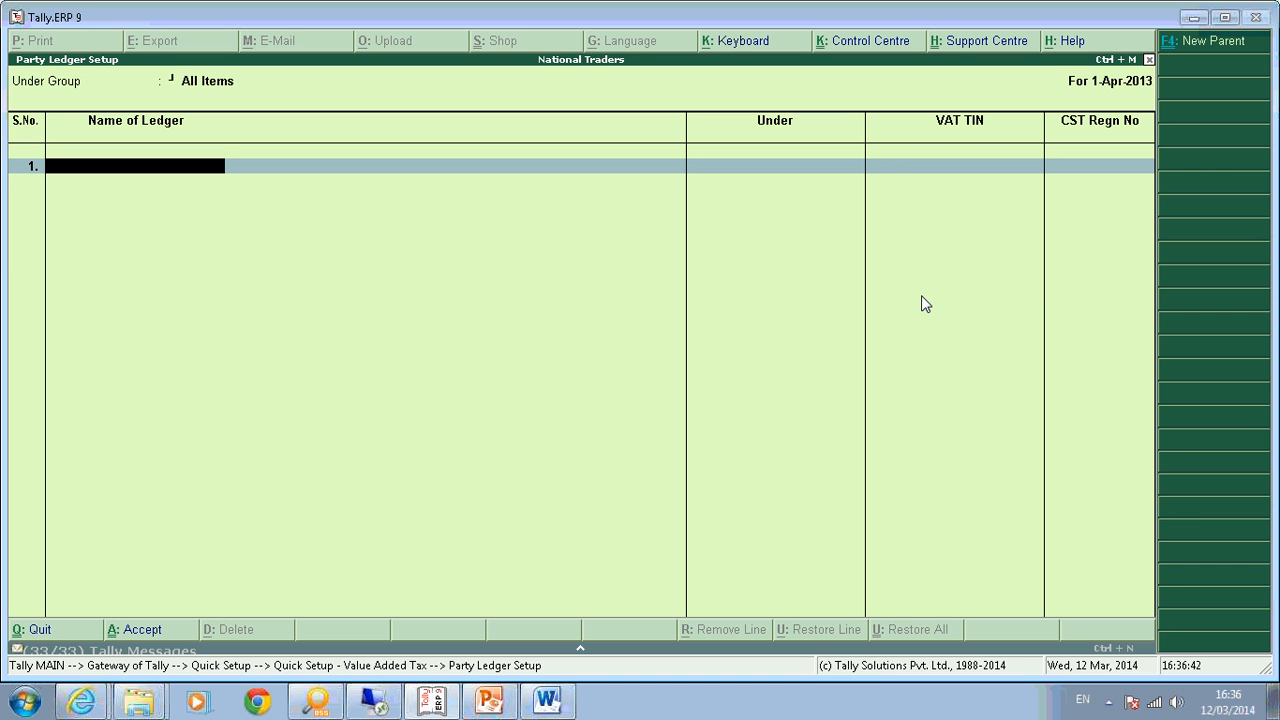
type("Sun")
key("BackSpace")
key("BackSpace")
key("BackSpace")
type("Ram Enterprises (CR")
key("Return")
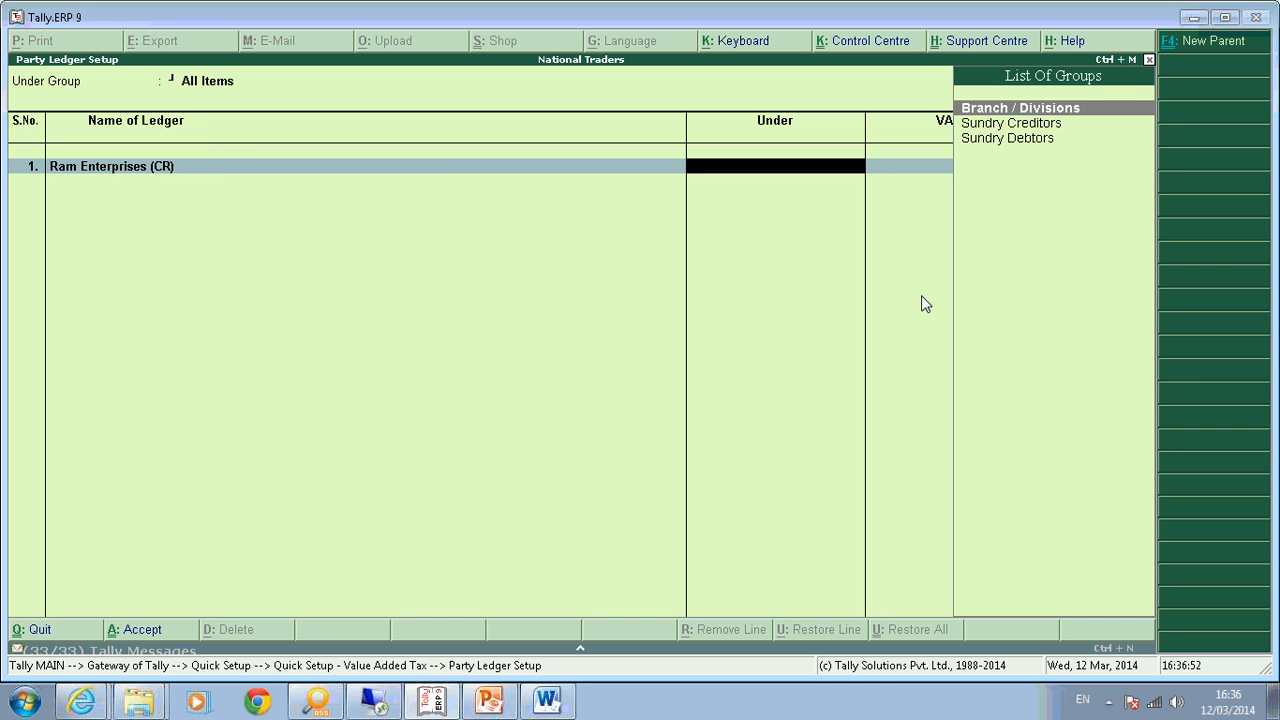
key("Down")
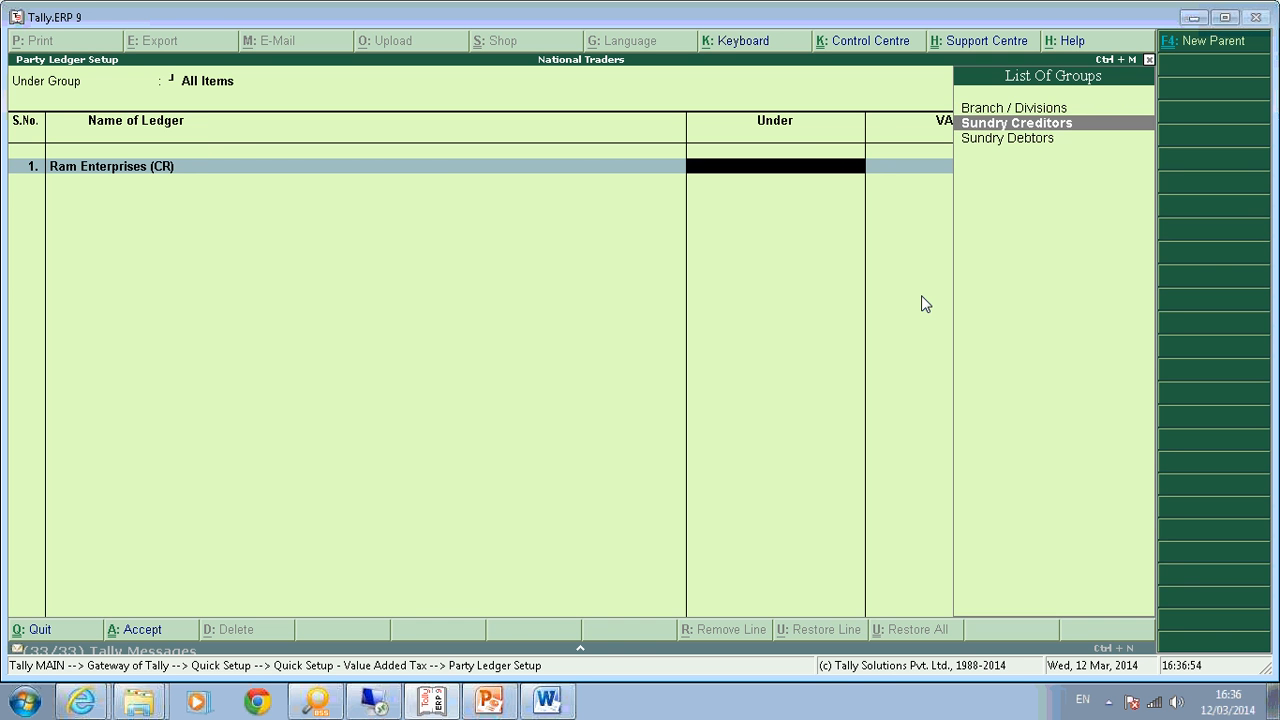
key("Return")
type("8888999099")
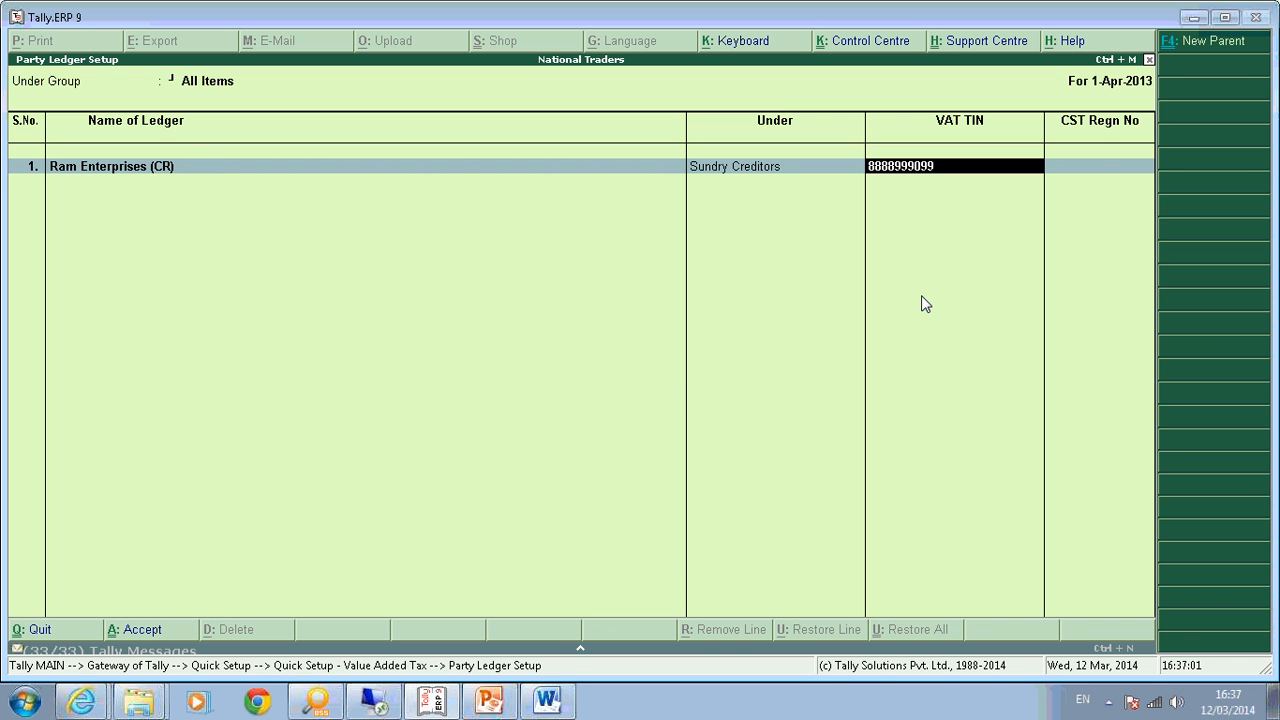
key("Return")
type("88888888")
key("Return")
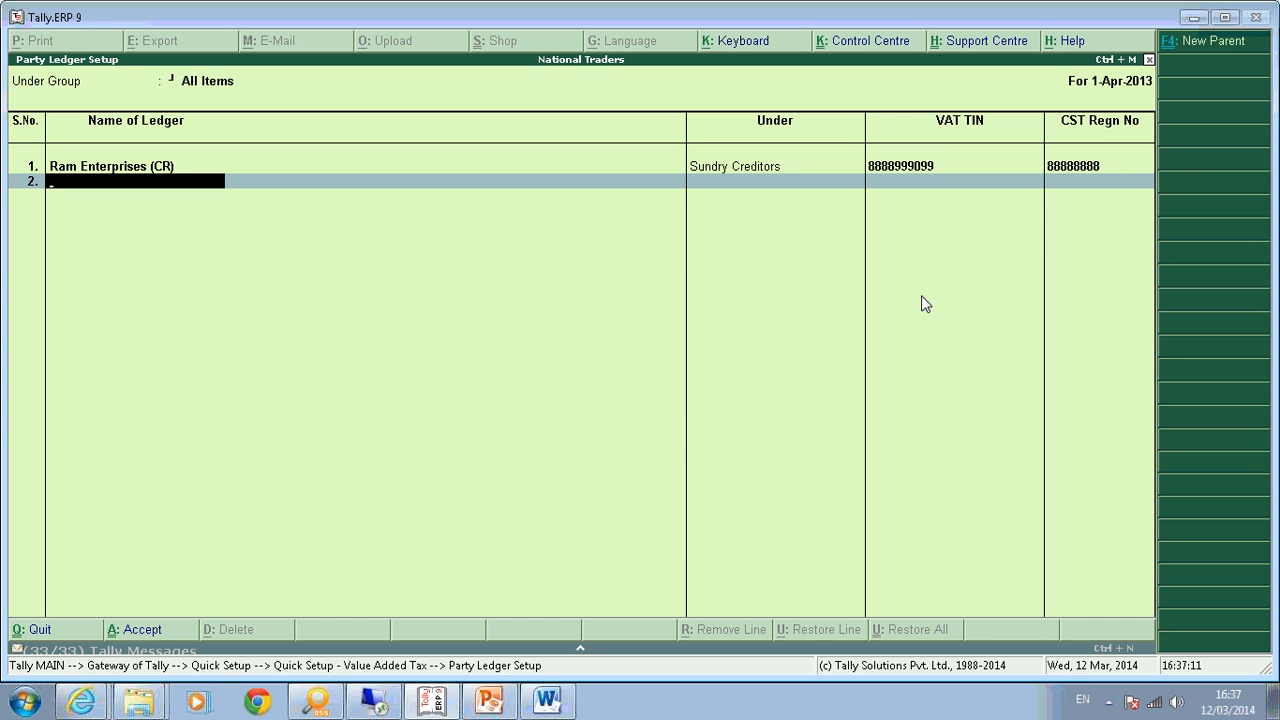
Add Abc and Company (Dr) under Sundry Debtors with its TIN and CST number, and save.
type("Abc and Company (Dr)")
key("Return")
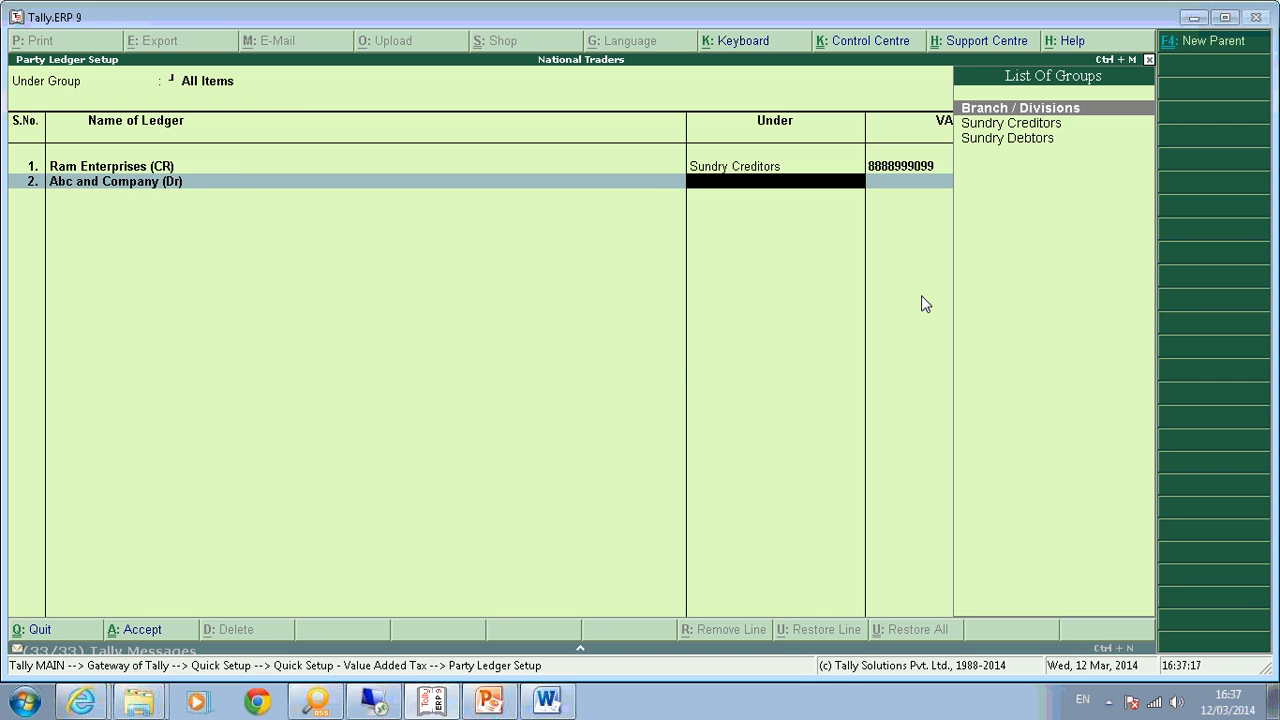
type("Sundr")
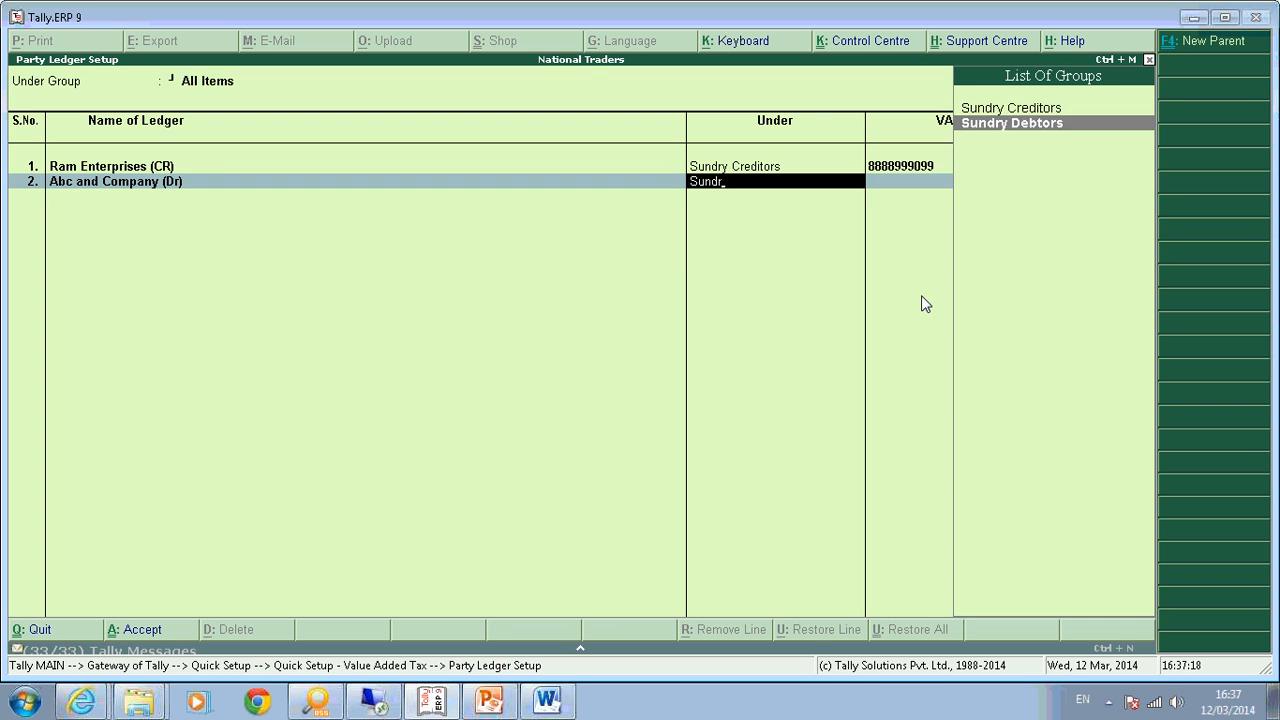
key("Return")
type("999999999991")
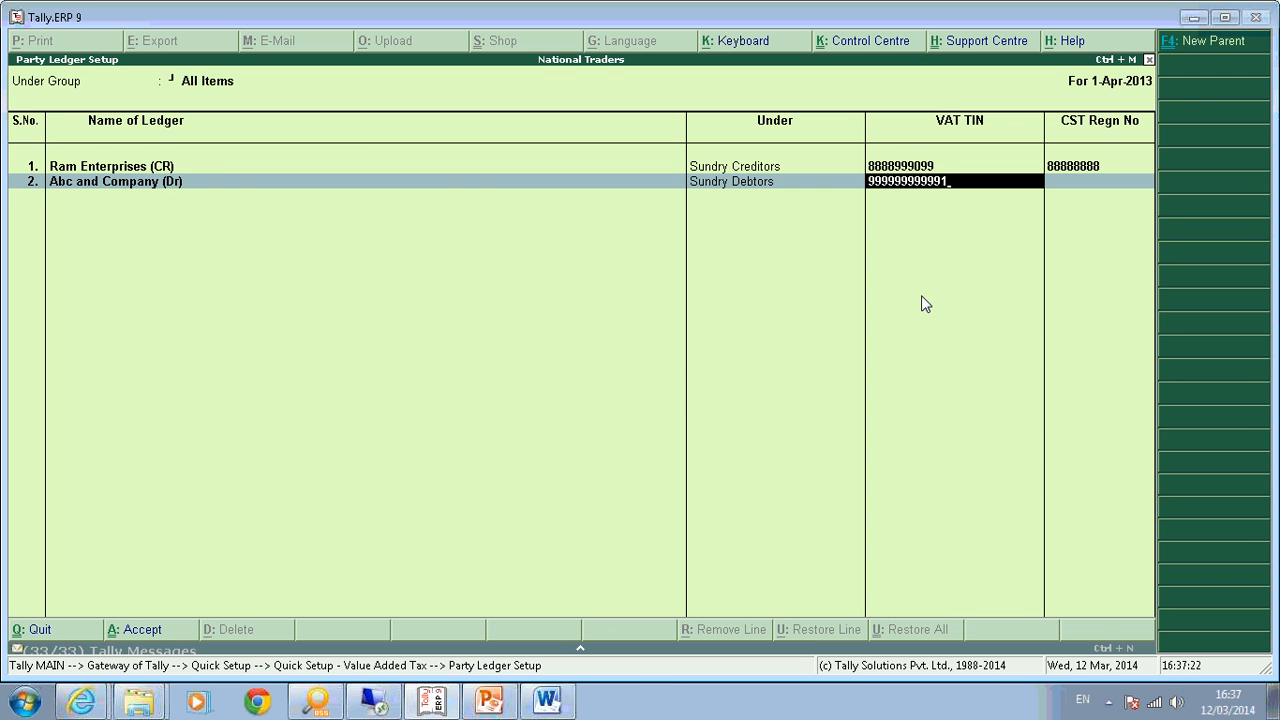
key("Return")
type("00888")
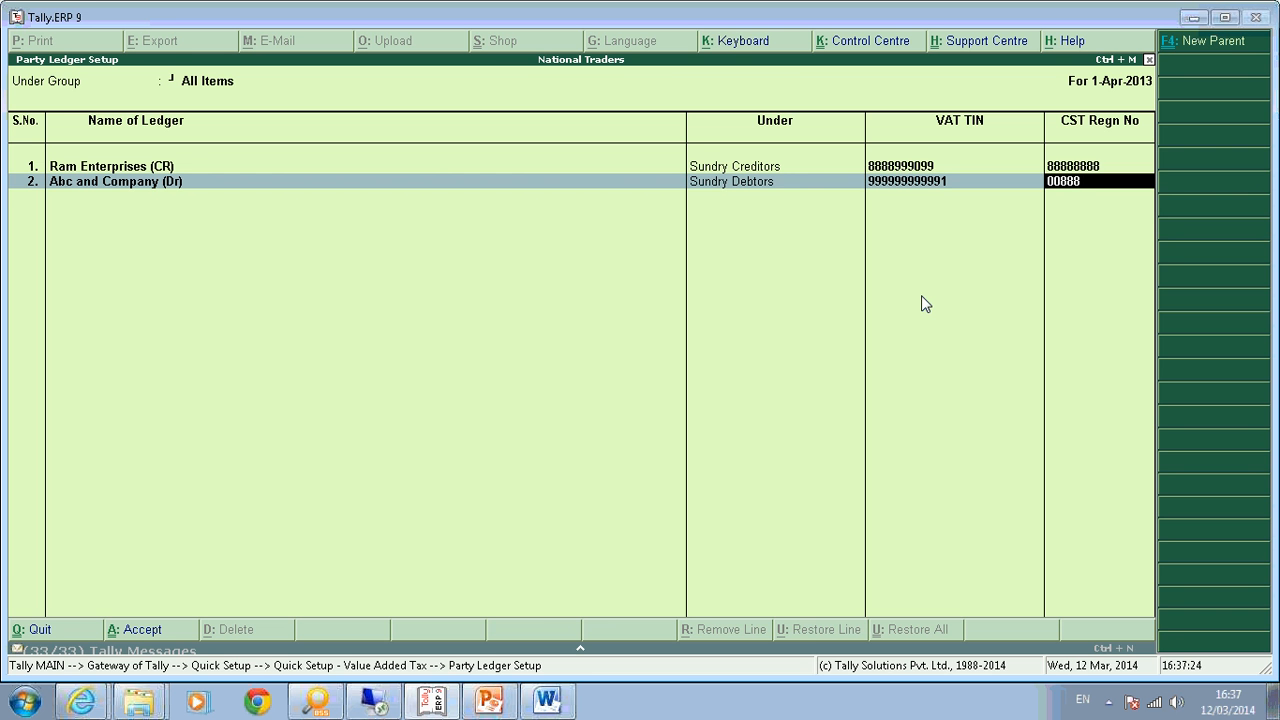
type("888")
key("Return")
key("ctrl+a")
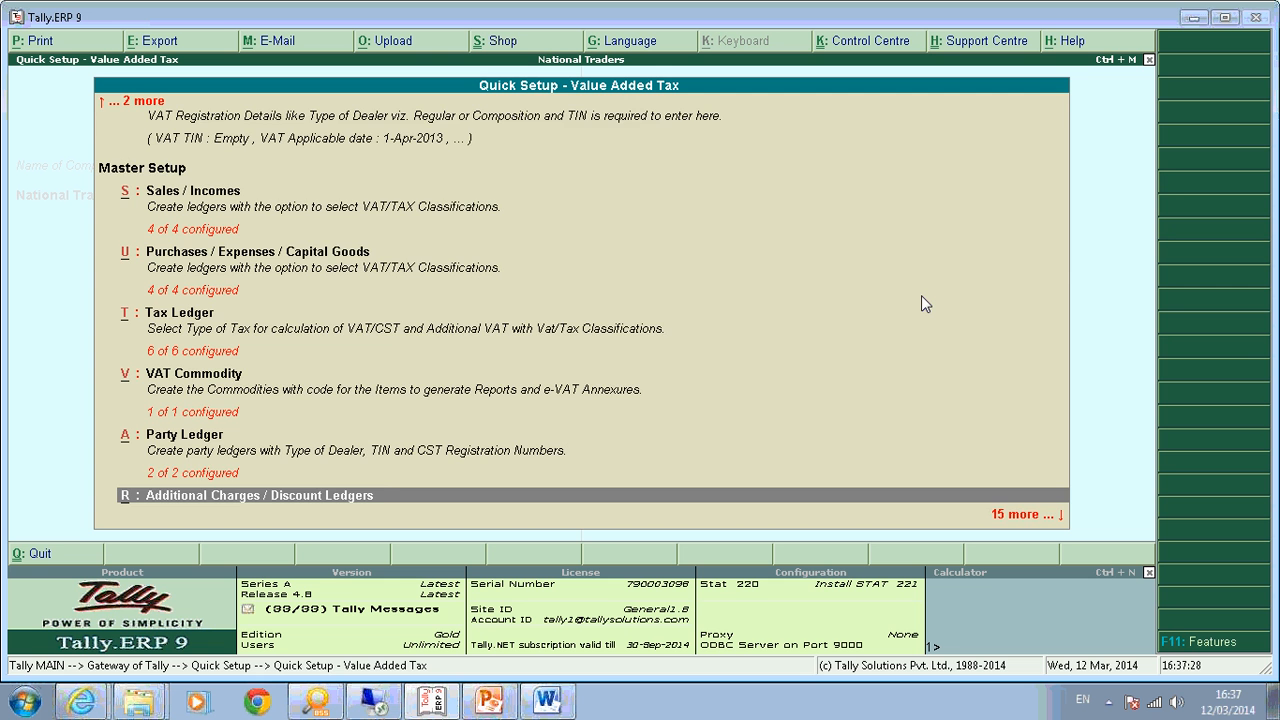
Look into the Additional Charges setup, leave it unchanged, and reopen Tax Ledger setup.
key("Down")
key("Up")
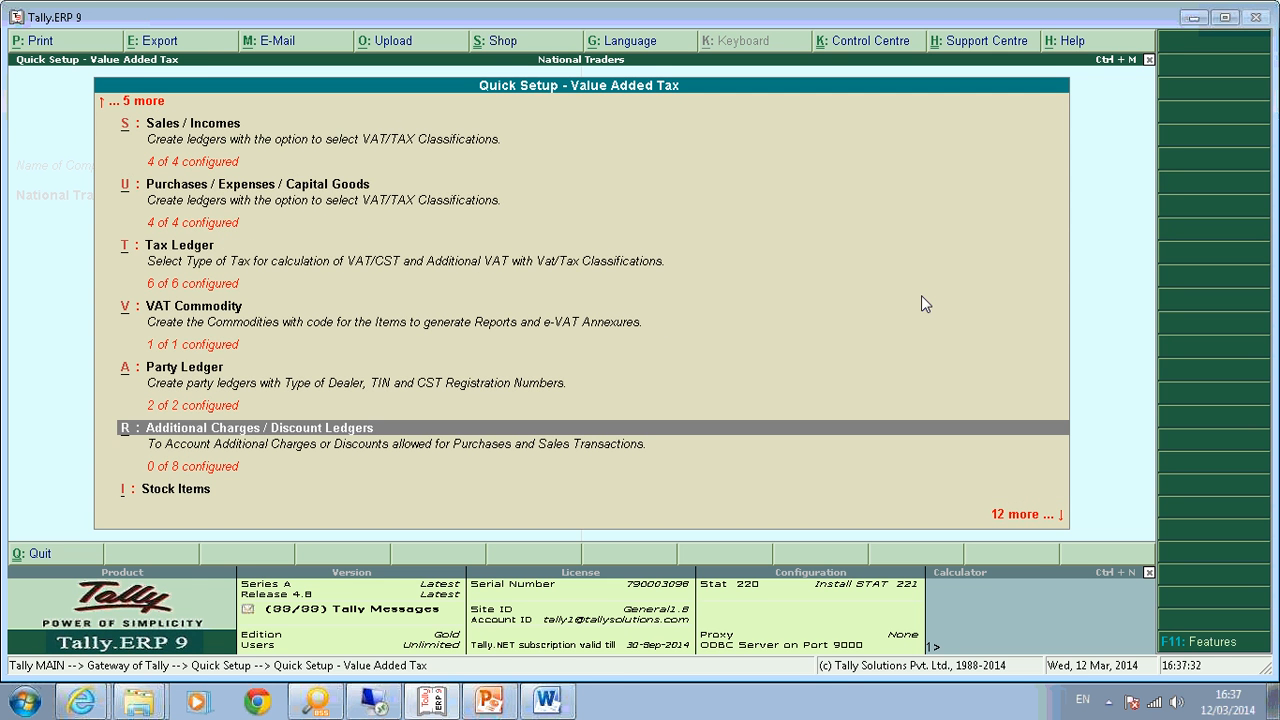
key("Return")
key("Return")
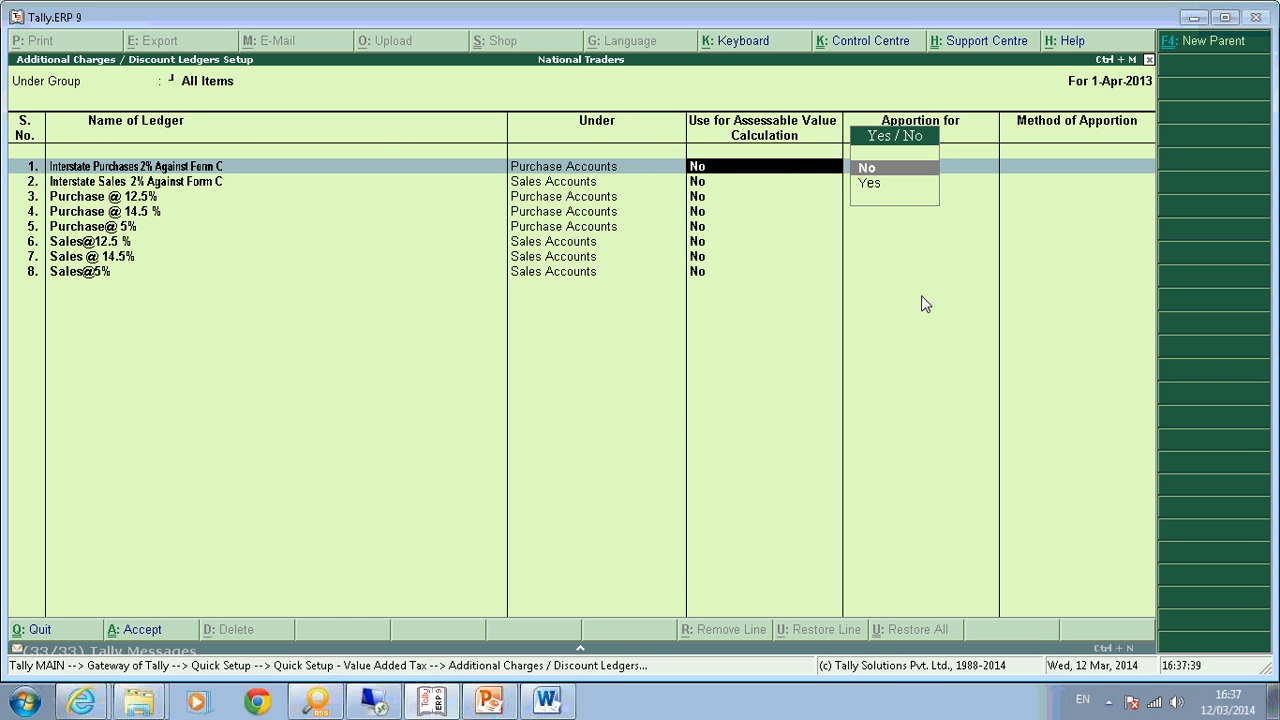
key("Escape")
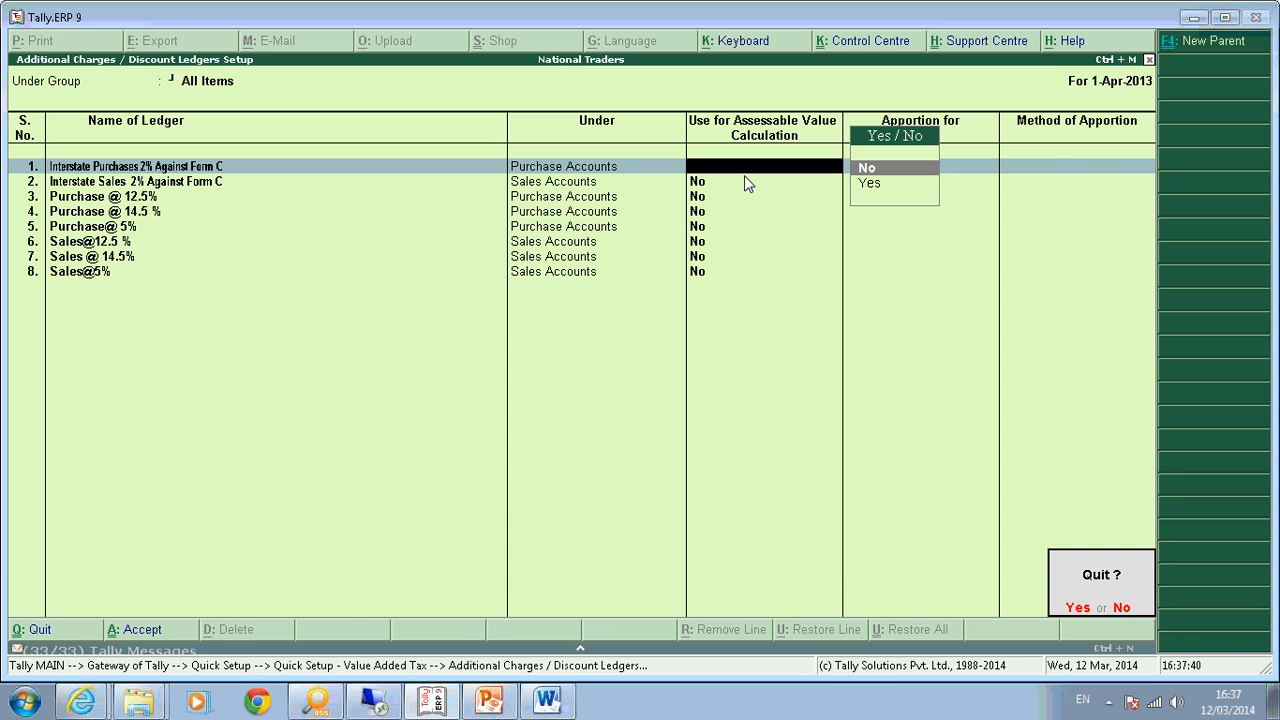
key("Return")
key("Up")
key("Up")
key("Up")
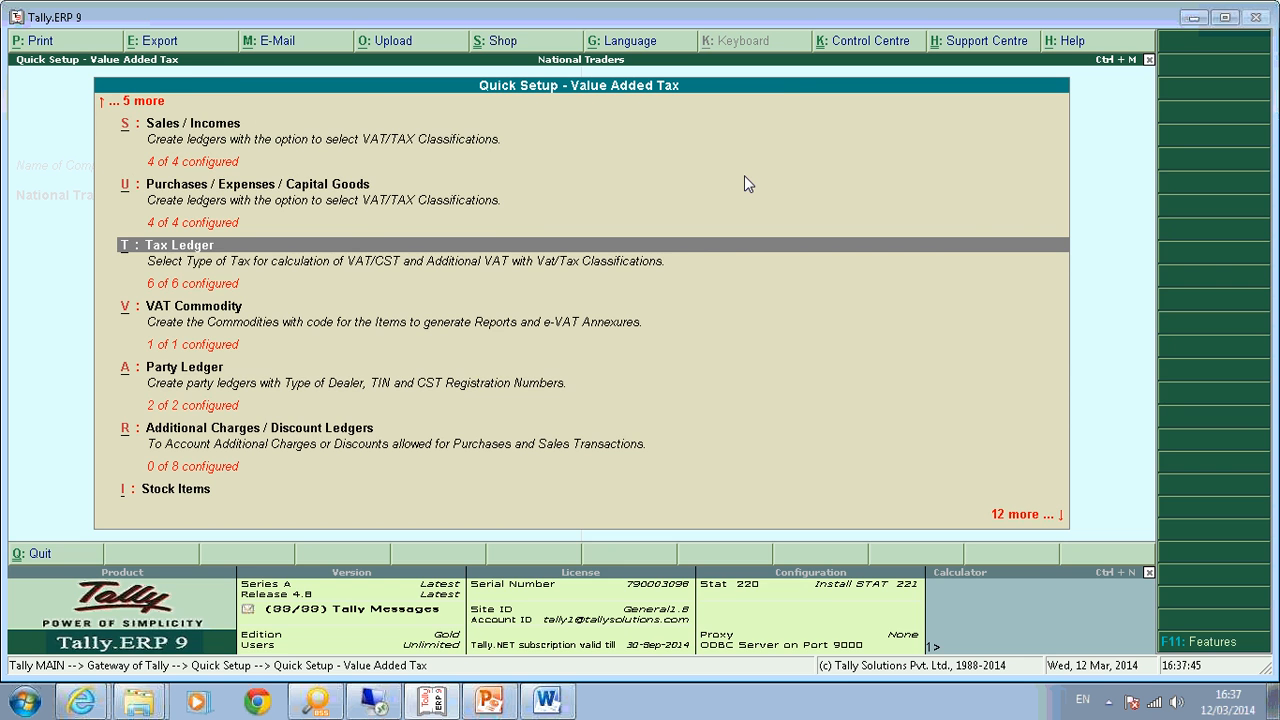
key("Return")
key("Return")
Keep rows 1-3 as they are and give row 4 the Output VAT @ 14.5% class.
key("Return")
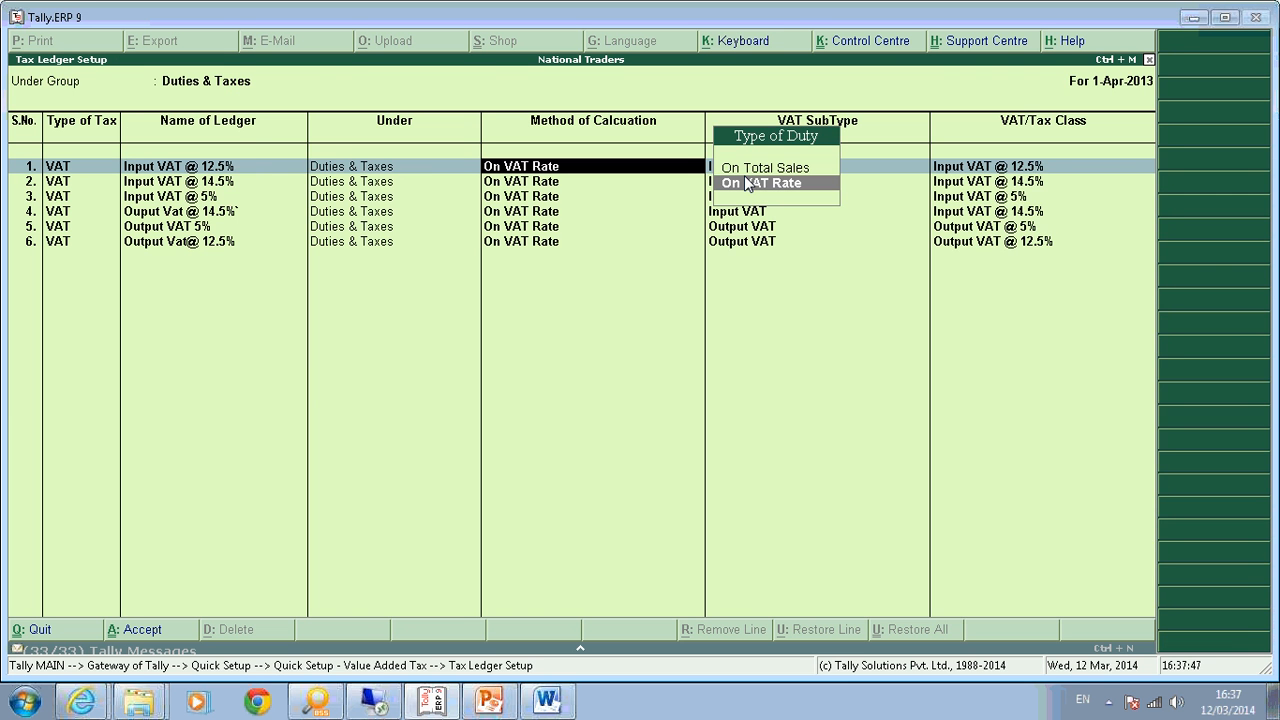
key("Return")
key("Return")
key("Return")
key("Return")
key("Return")
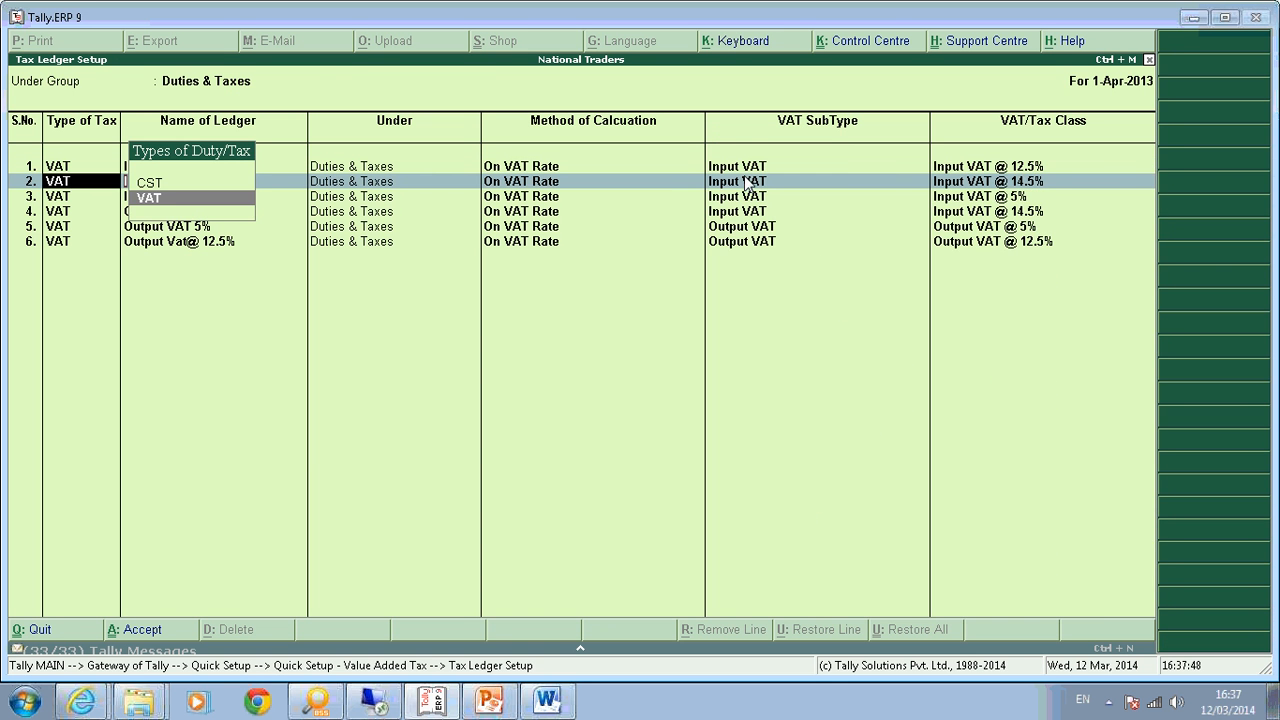
key("Return")
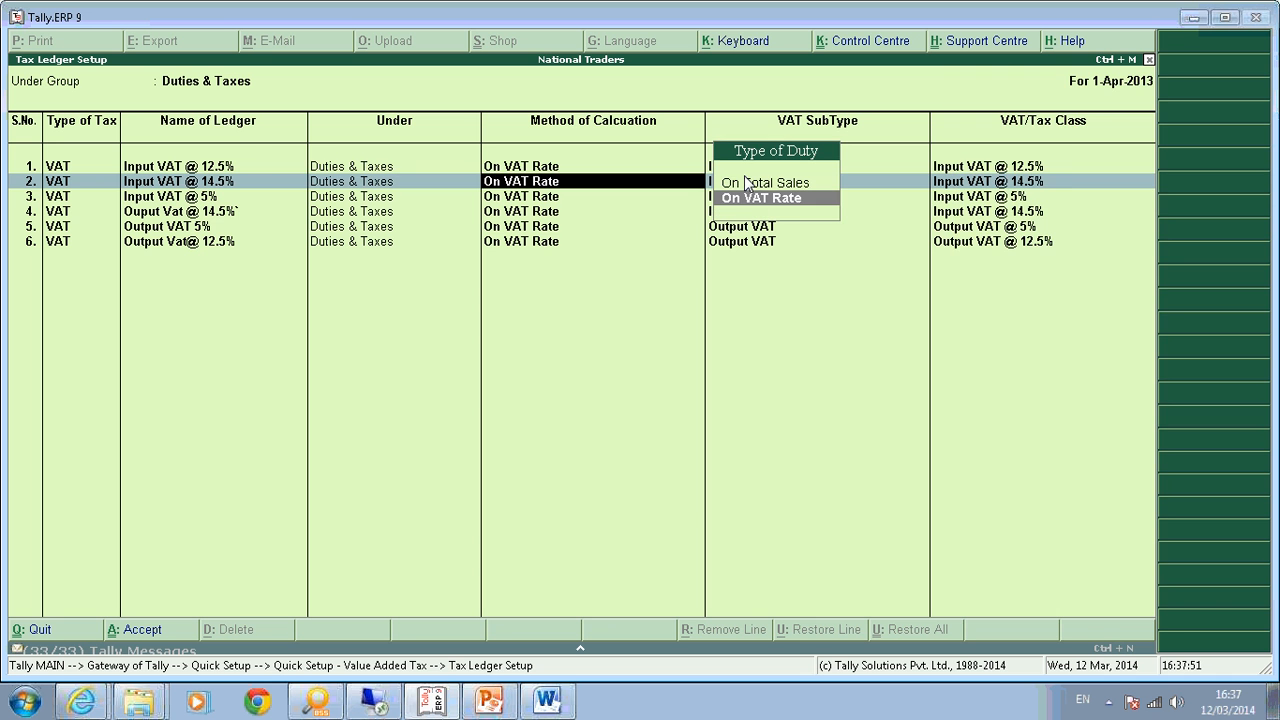
key("Return")
key("Return")
key("Return")
key("Return")
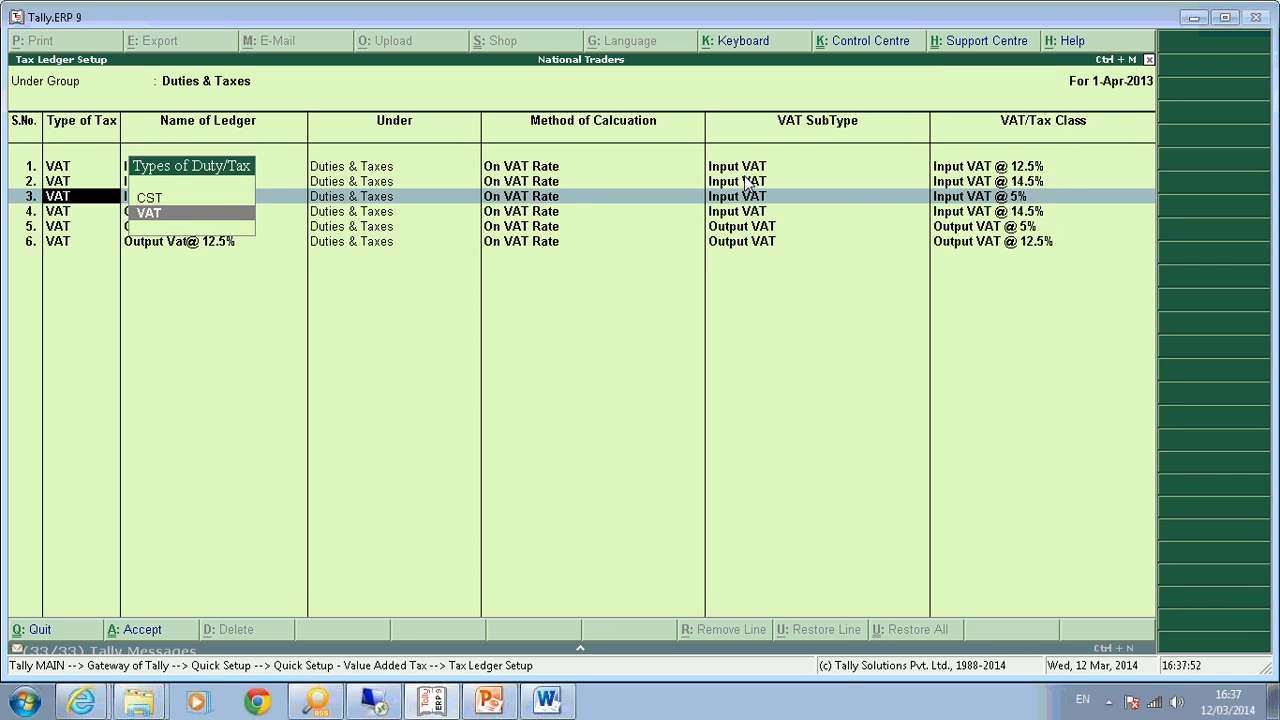
key("Return")
key("Return")
key("Return")
key("Return")
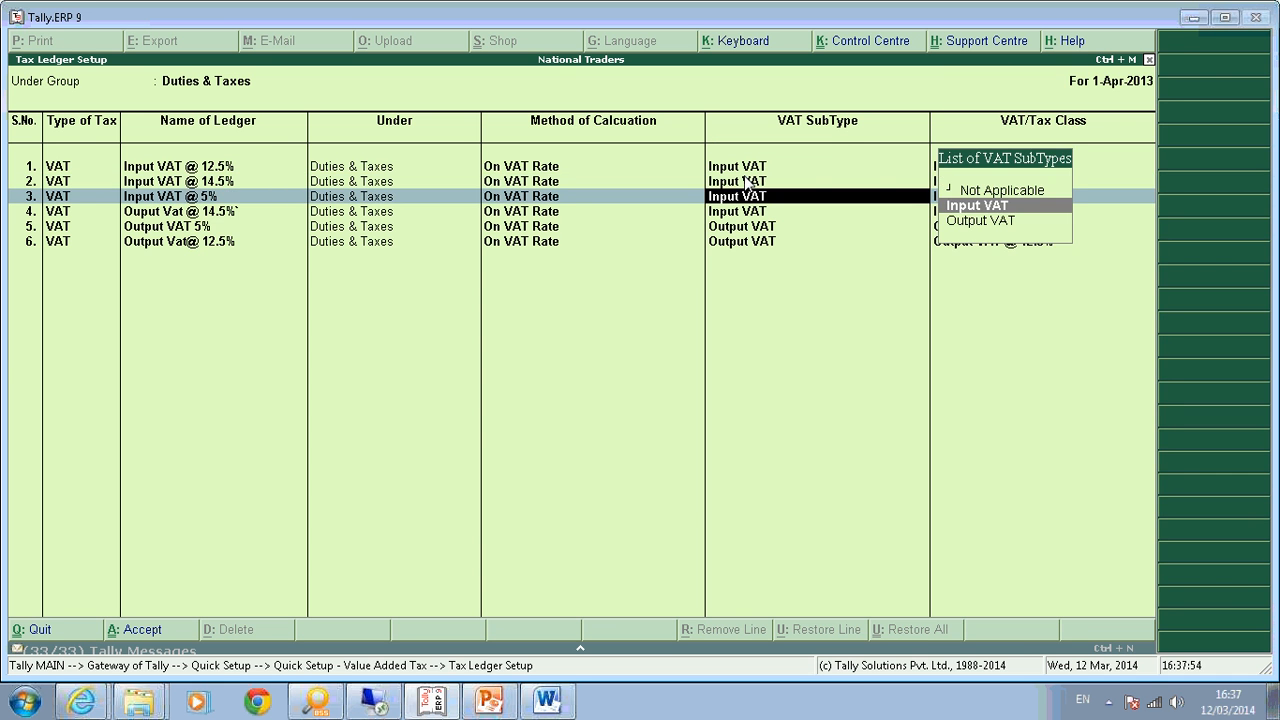
key("Return")
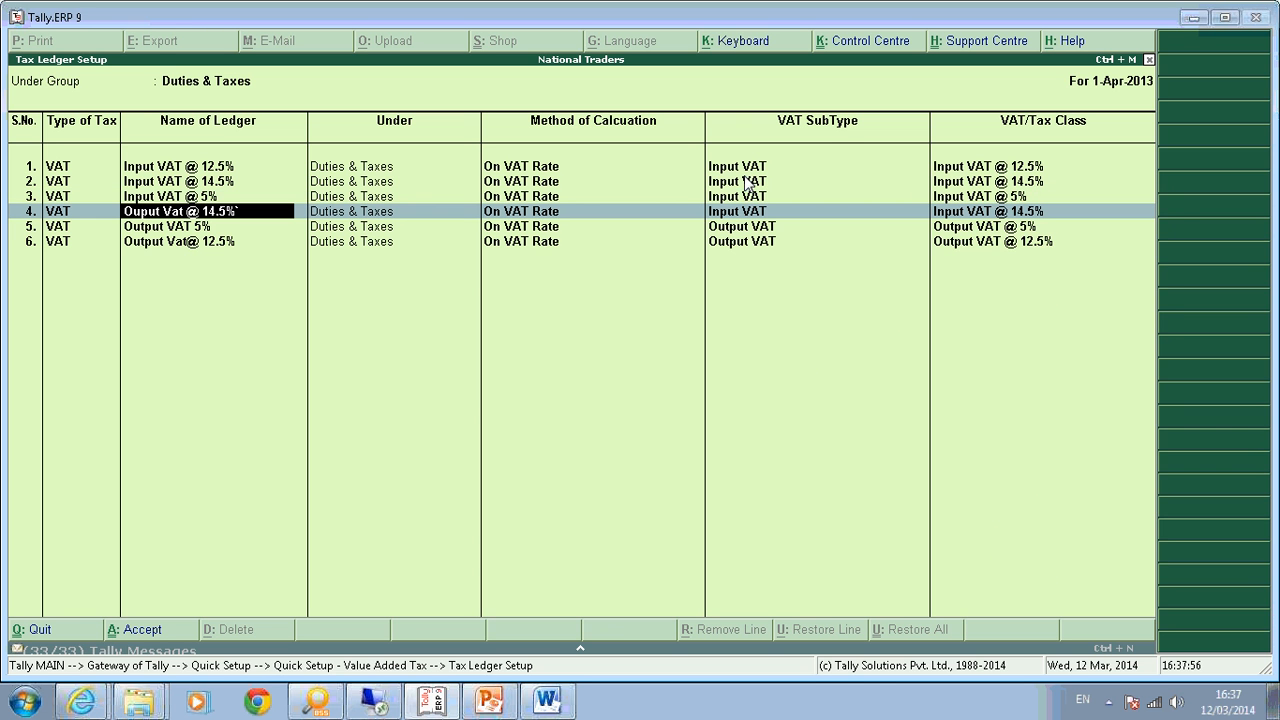
key("Return")
key("Return")
key("Return")
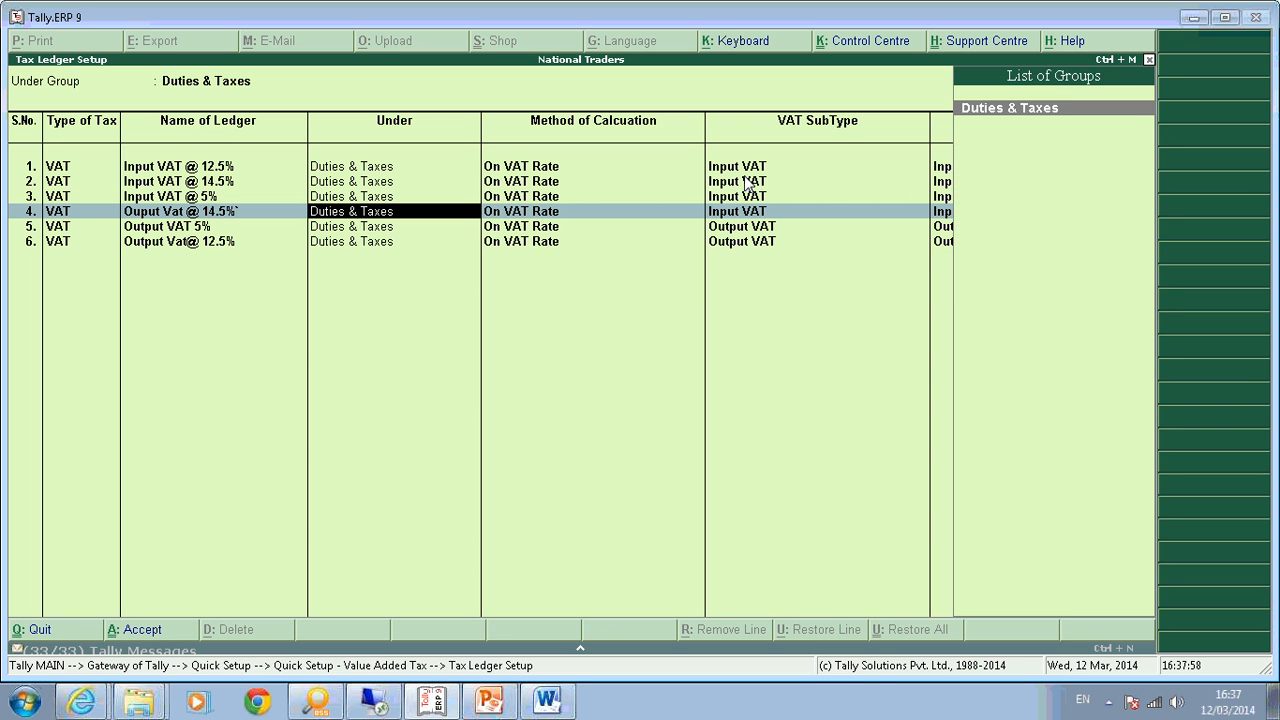
key("Return")
type("Out")
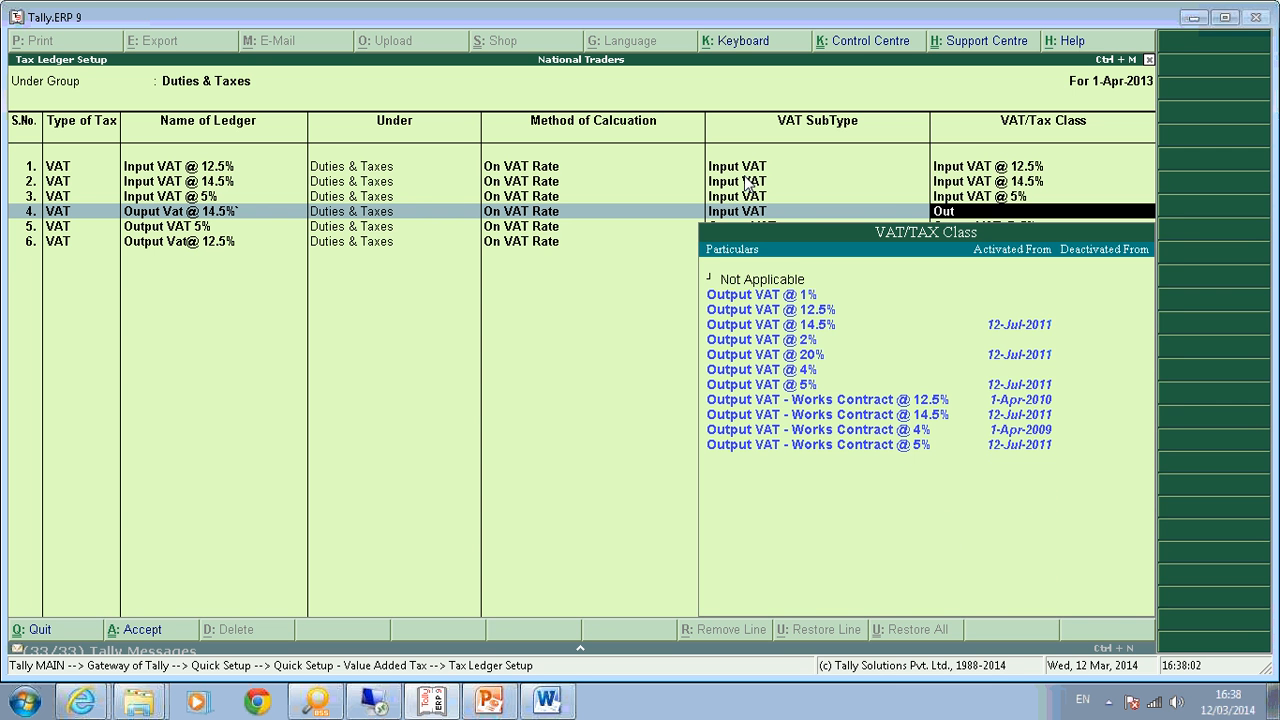
key("Down")
key("Down")
key("Return")
key("Return")
key("Return")
key("Return")
key("Return")
key("Return")
key("Return")
key("Return")
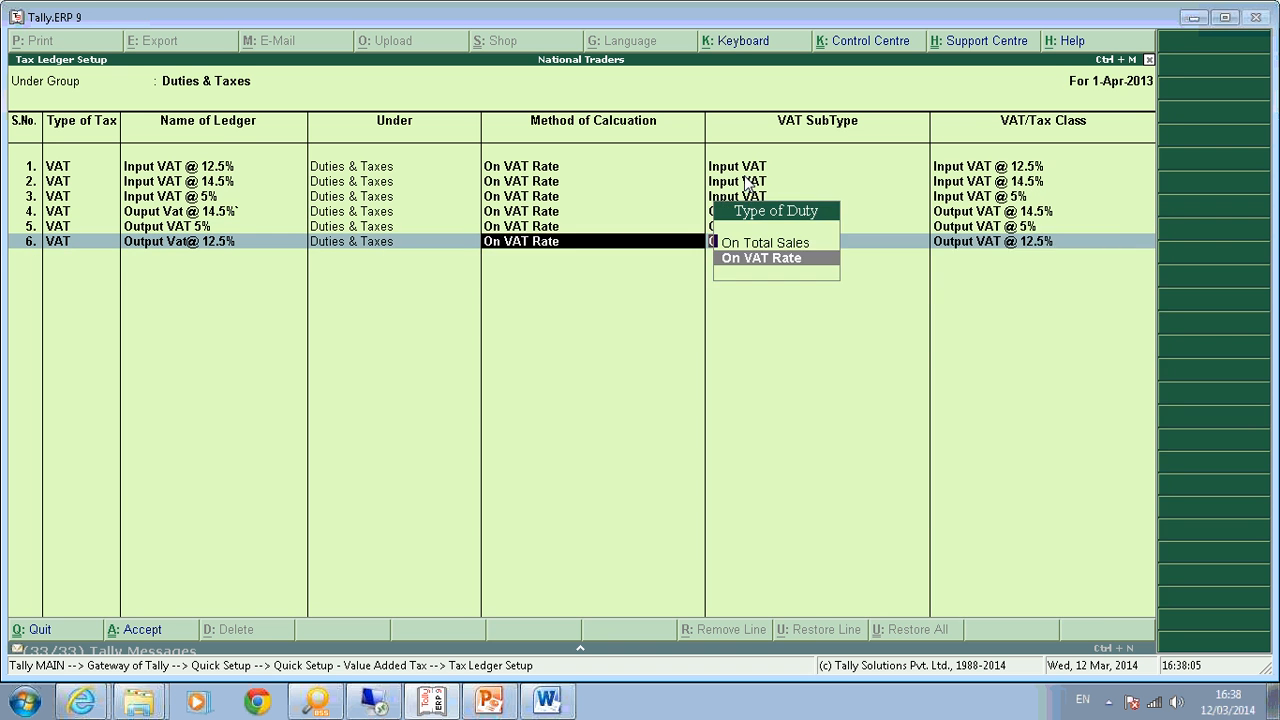
Confirm row 6, discard the empty seventh row and save the tax ledger setup.
key("Return")
key("Return")
key("Return")
key("Return")
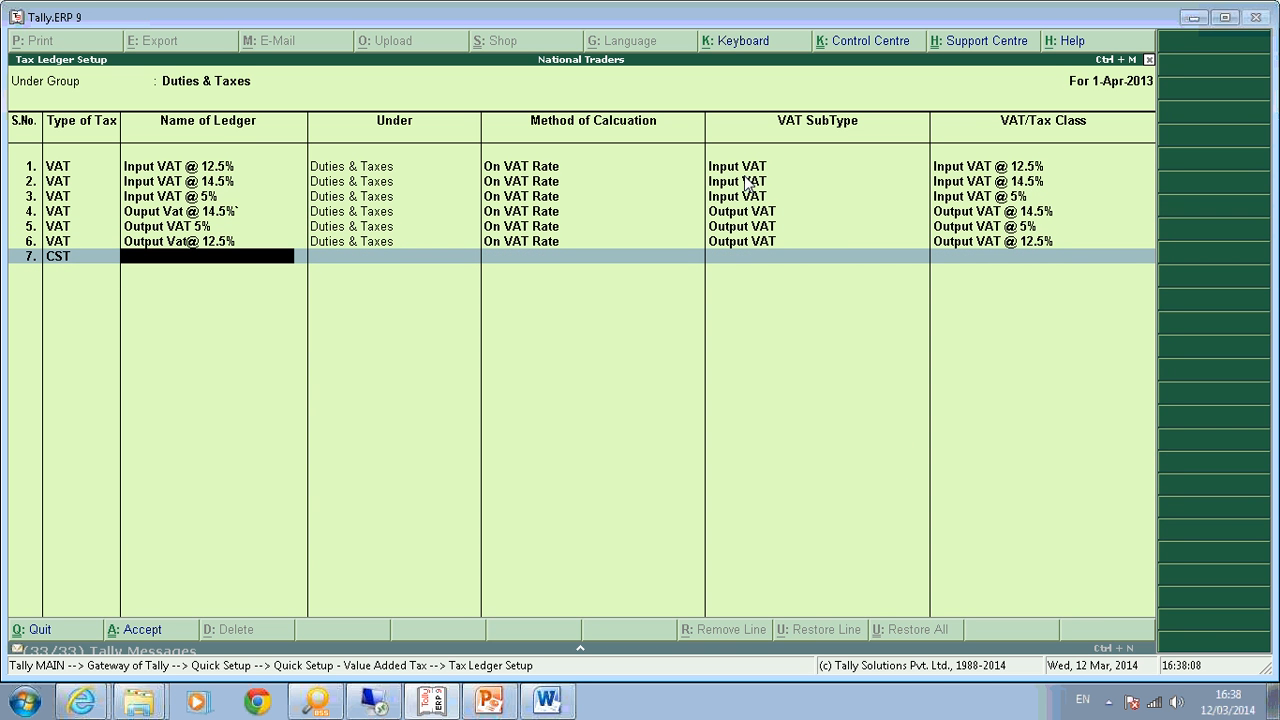
key("BackSpace")
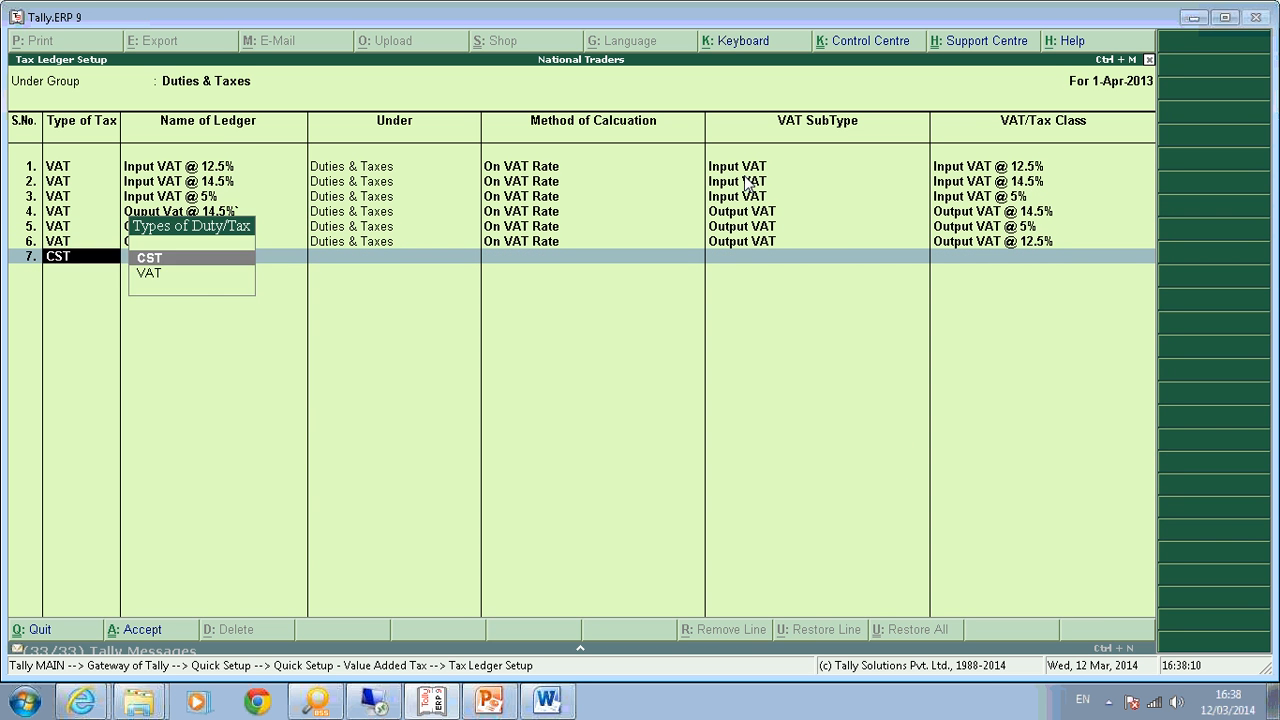
key("ctrl+a")
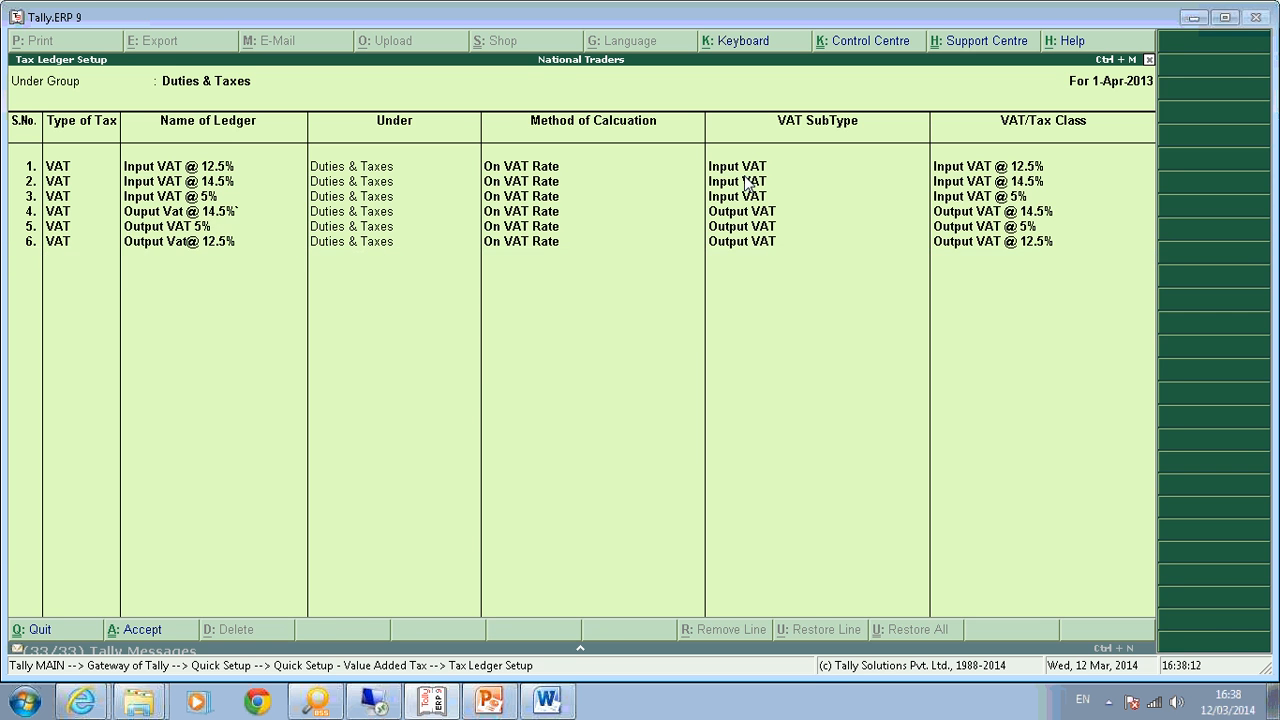
key("y")
key("Down")
key("Down")
key("Down")
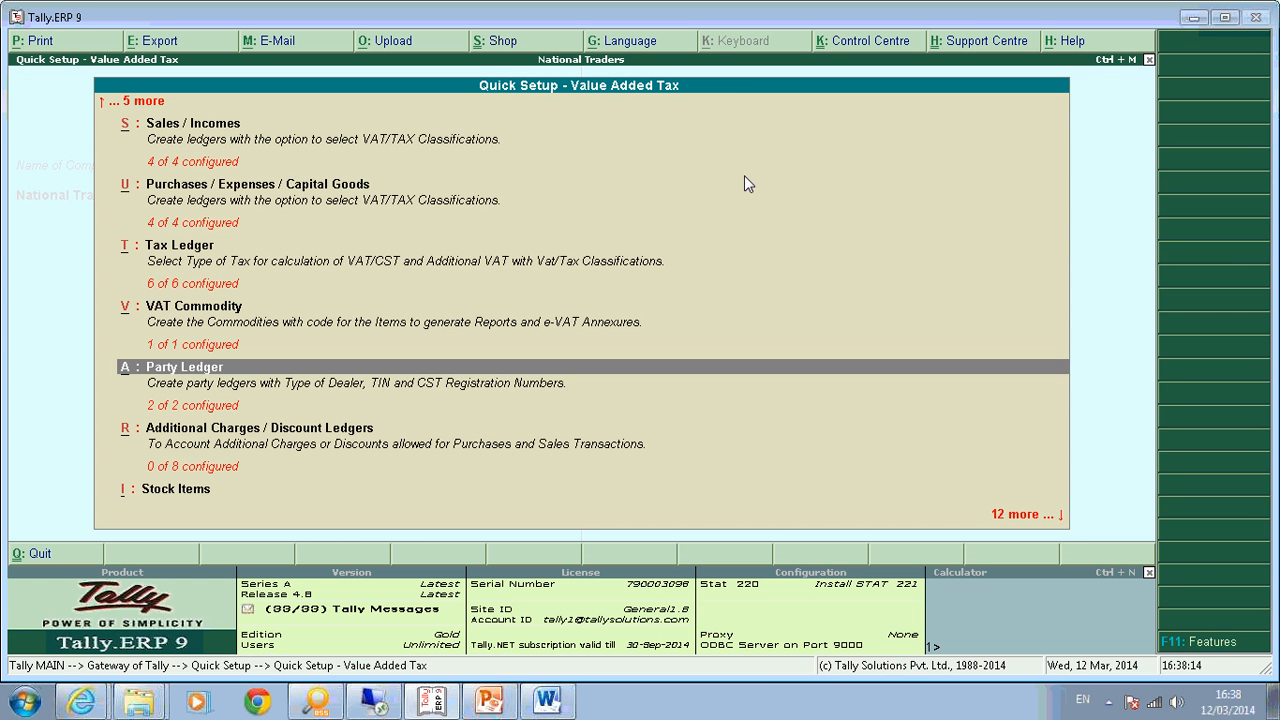
In Additional Charges / Discount Ledgers, keep the existing eight rows unchanged.
key("Return")
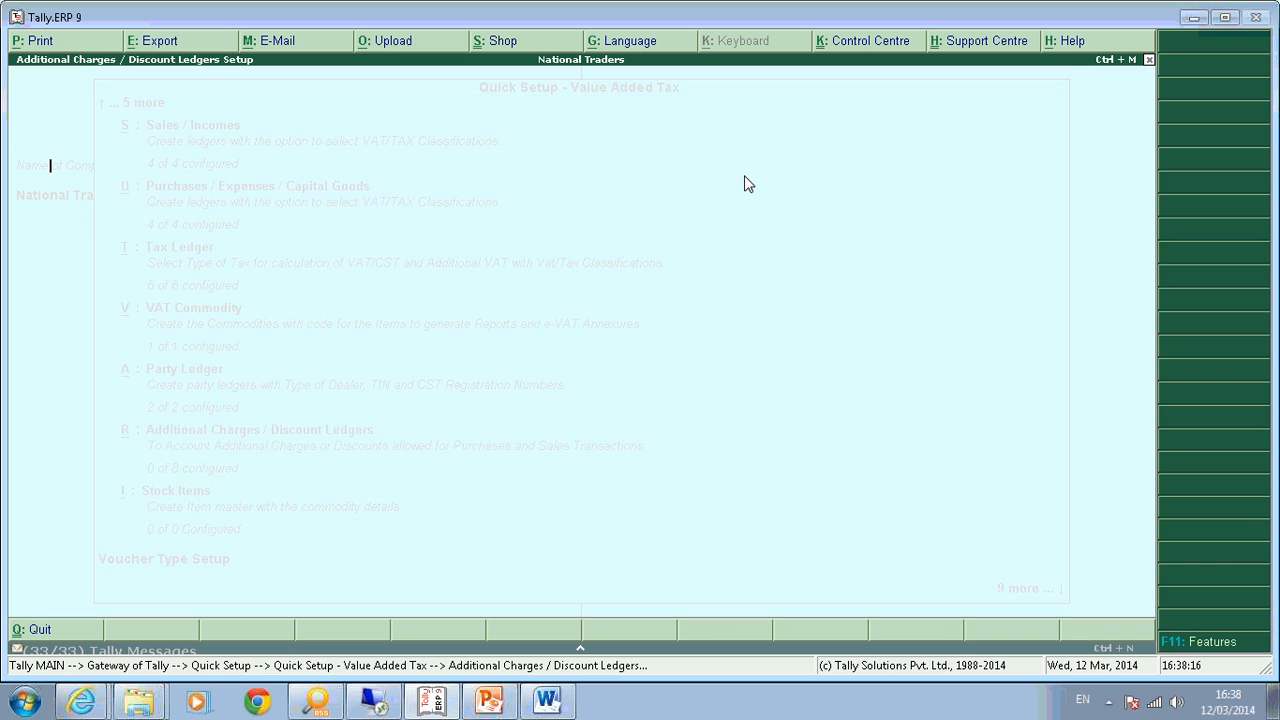
key("Return")
key("Return")
key("Return")
key("Return")
key("Return")
key("Return")
key("Return")
key("Return")
key("Return")
key("Return")
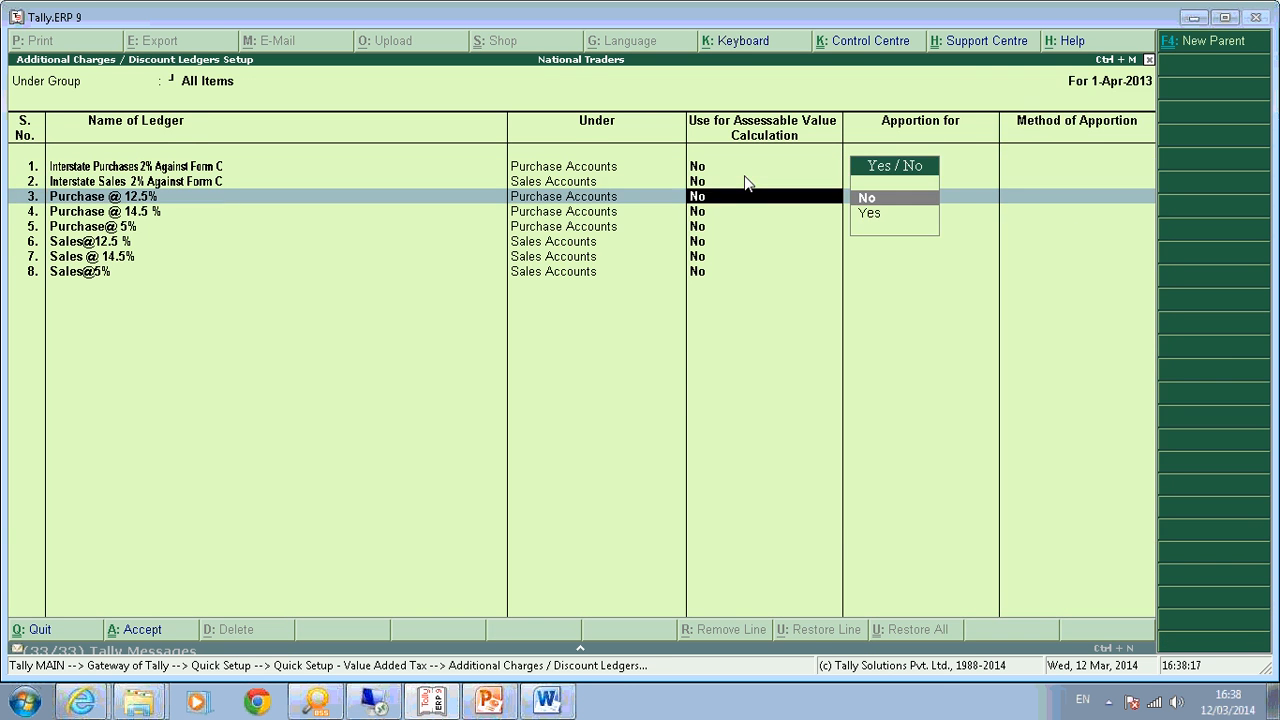
key("Return")
key("Return")
key("Return")
key("Return")
key("Return")
key("Return")
key("Return")
key("Return")
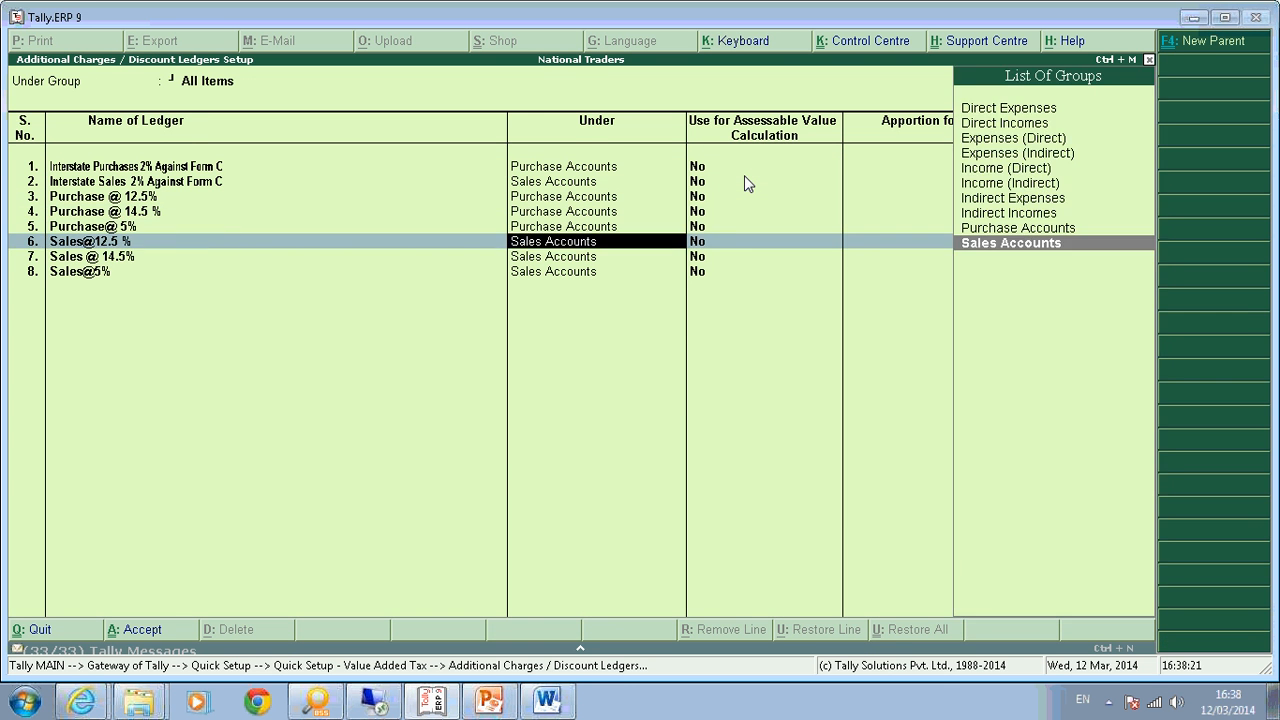
key("Return")
key("Return")
key("Return")
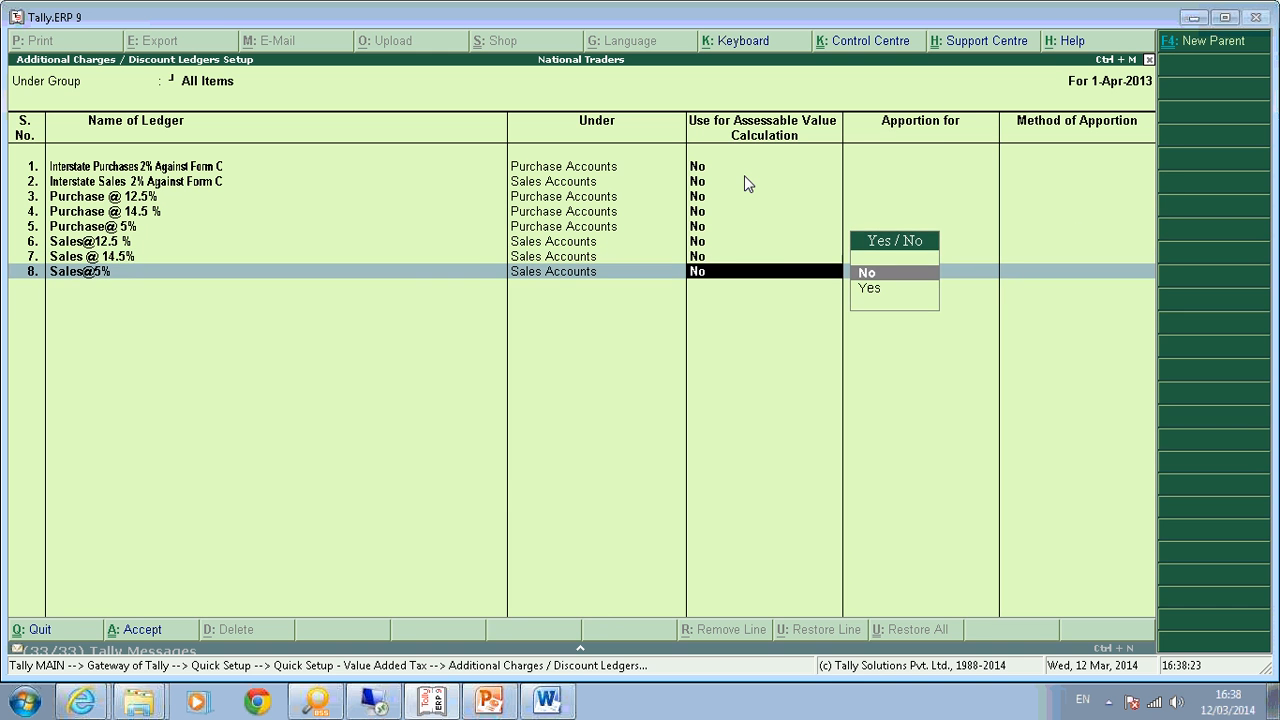
Add Carriage Inwards under Direct Expenses, in assessable value, VAT apportioned Based on Value, and save.
key("Return")
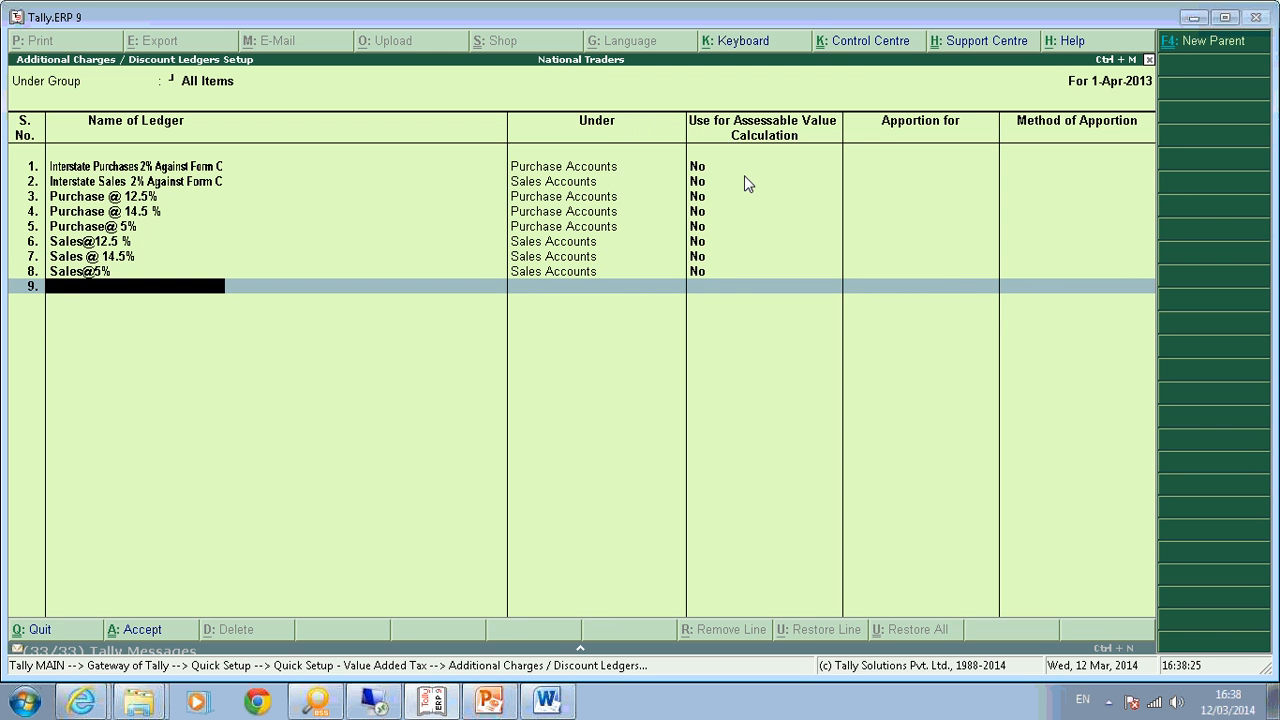
type("Carriage Inwards")
key("Return")
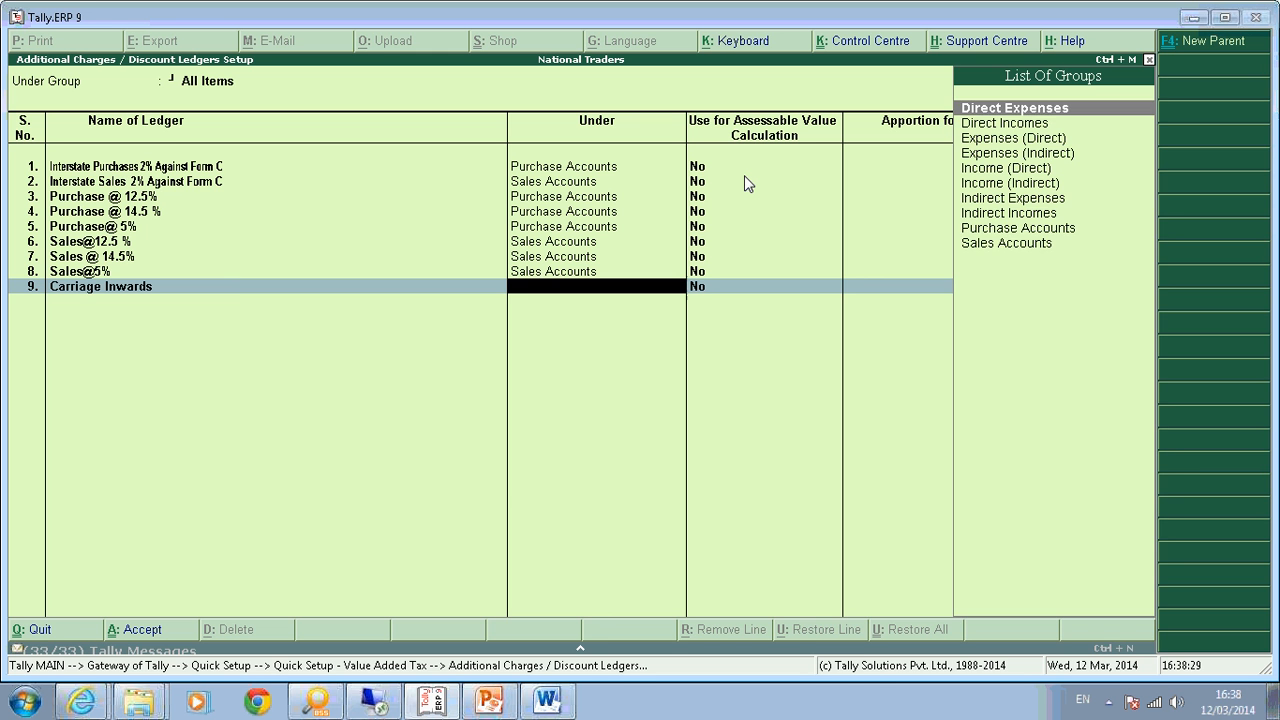
type("Dire")
key("Return")
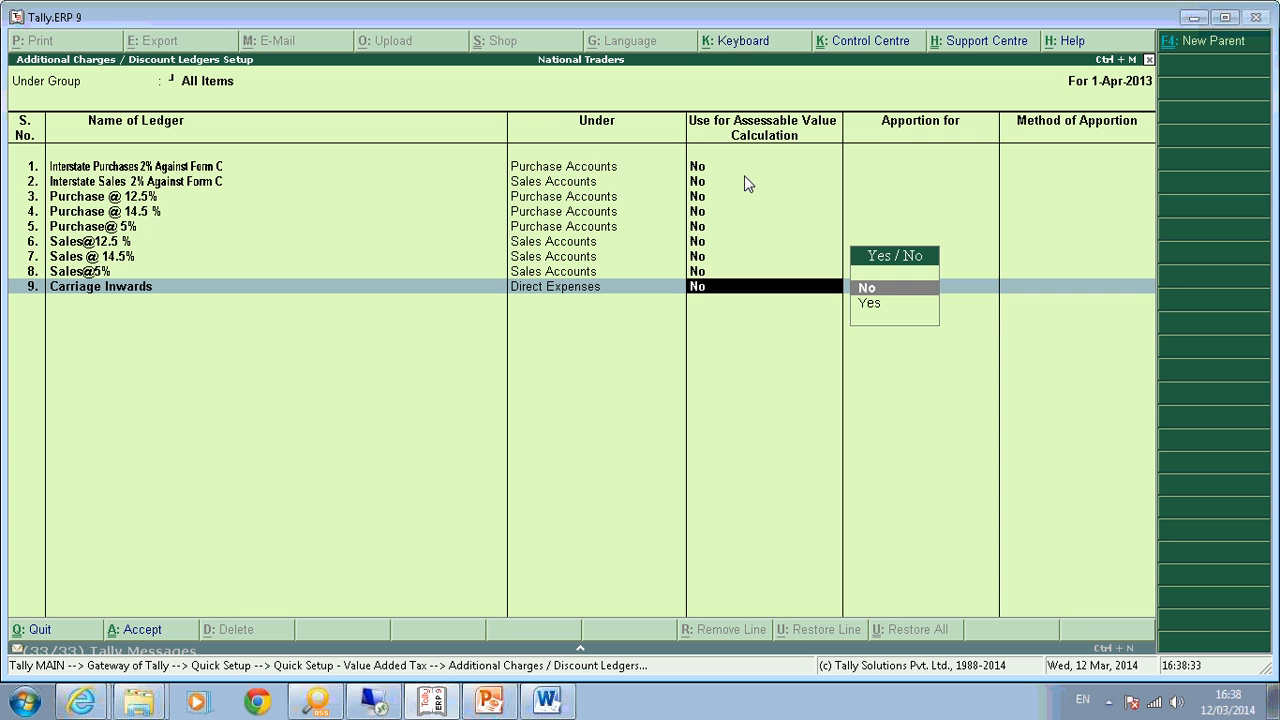
key("Down")
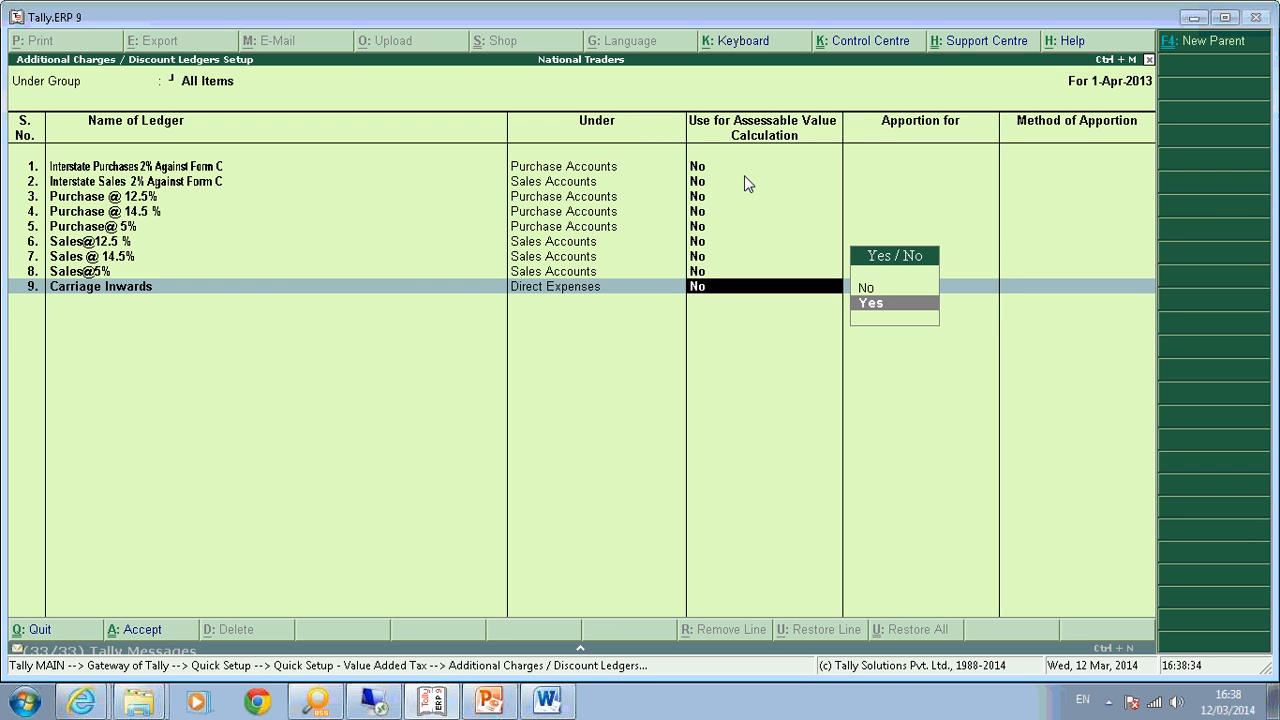
key("Return")
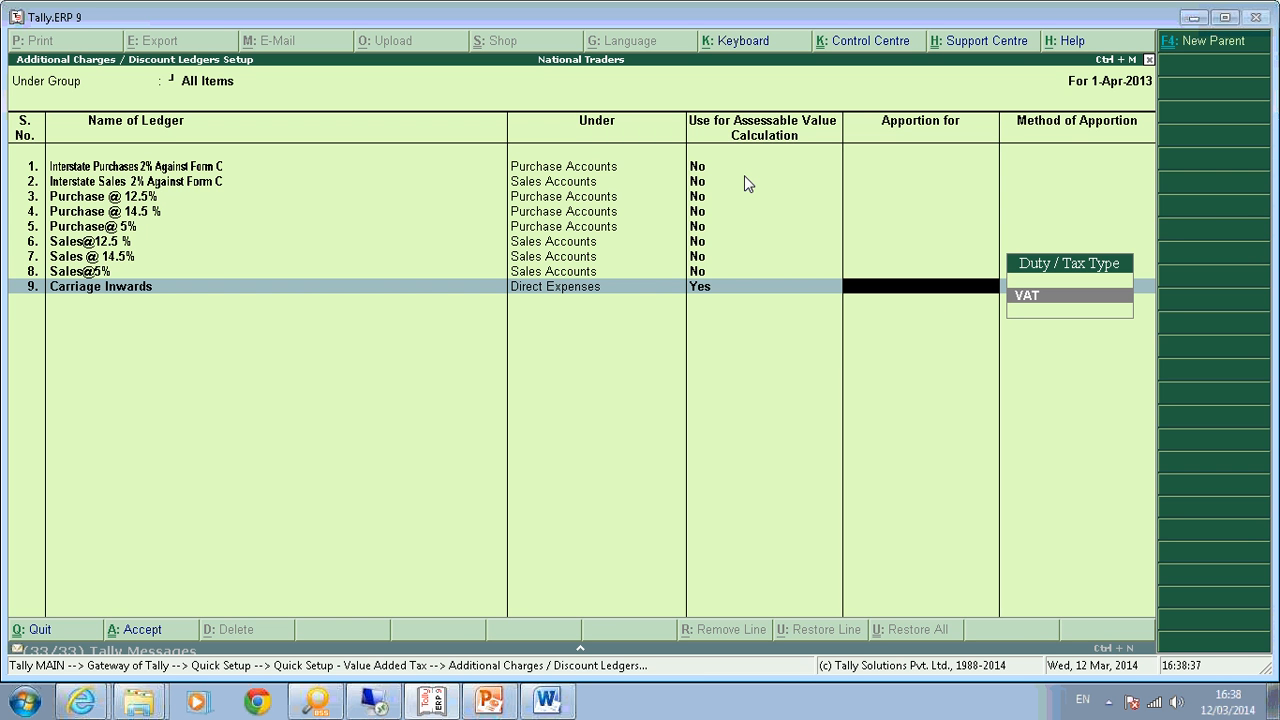
key("Return")
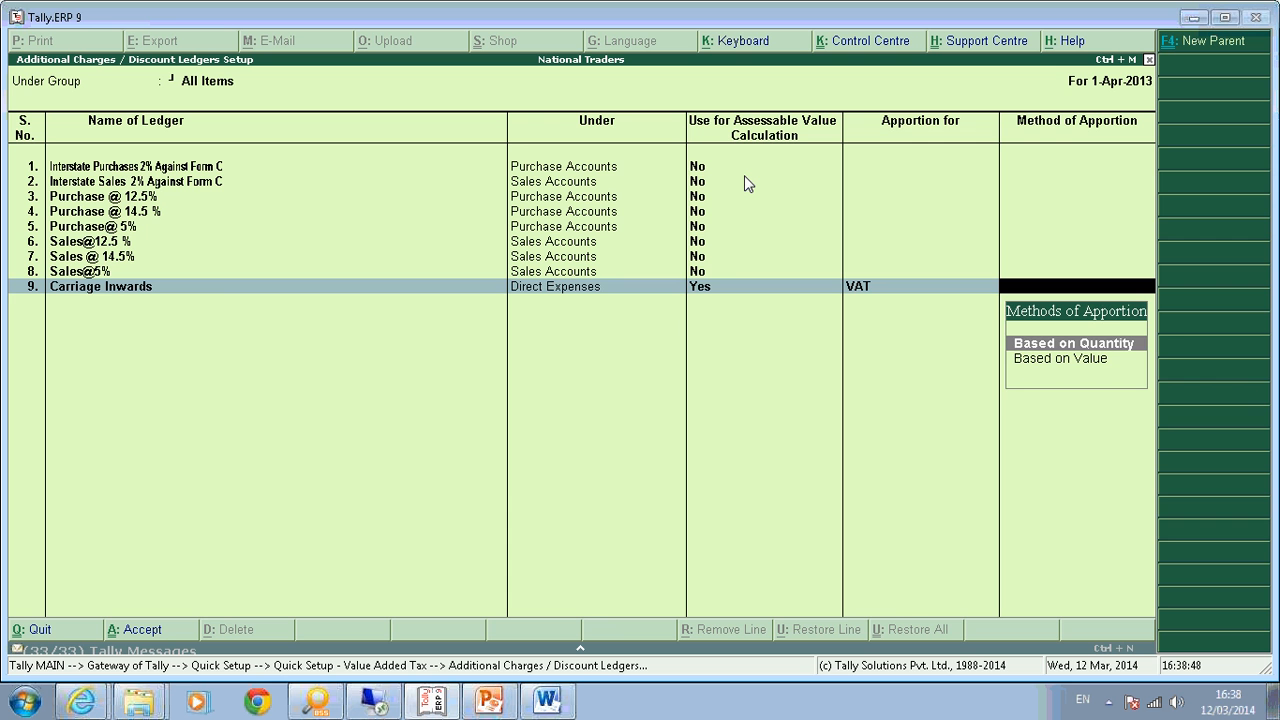
key("Down")
key("Return")
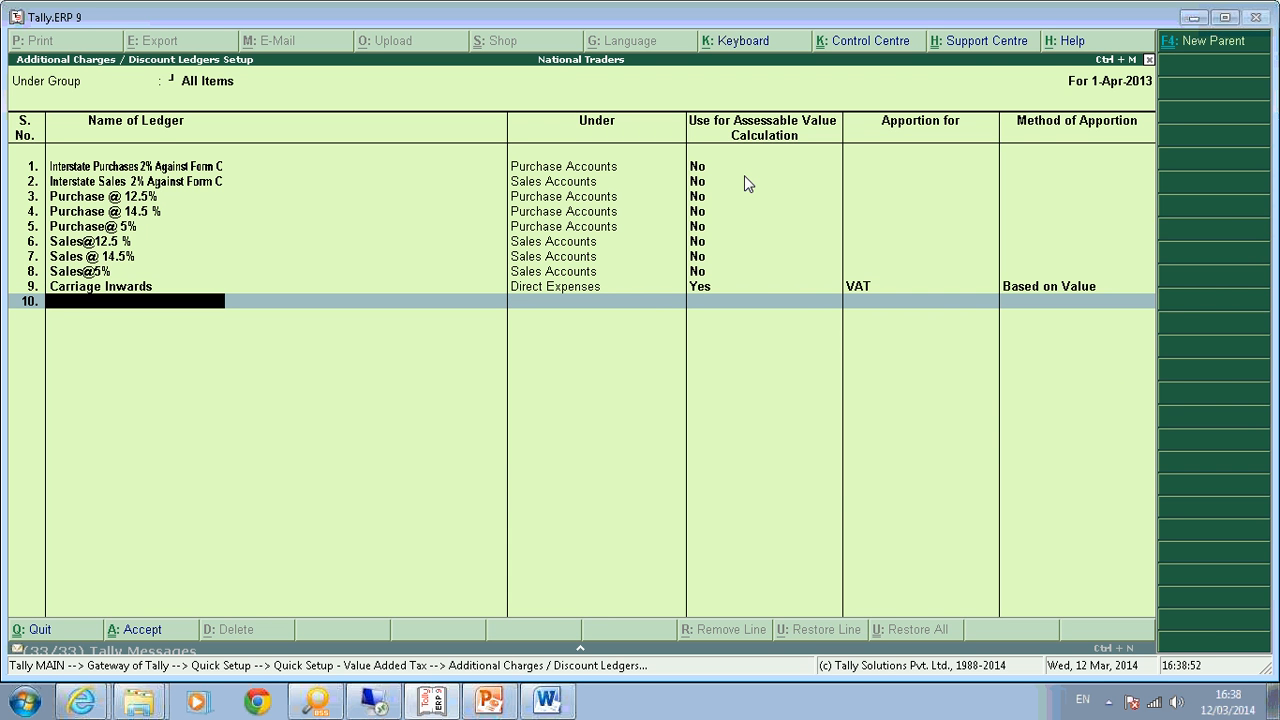
key("Return")
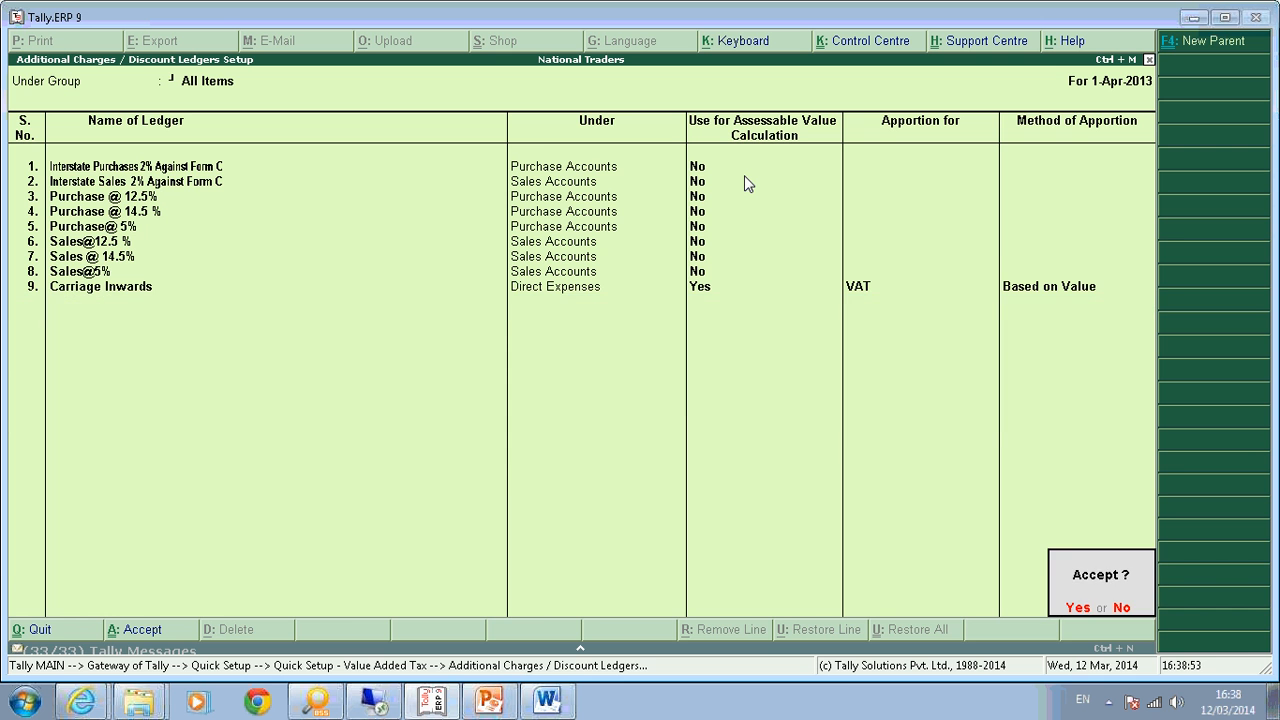
key("Return")
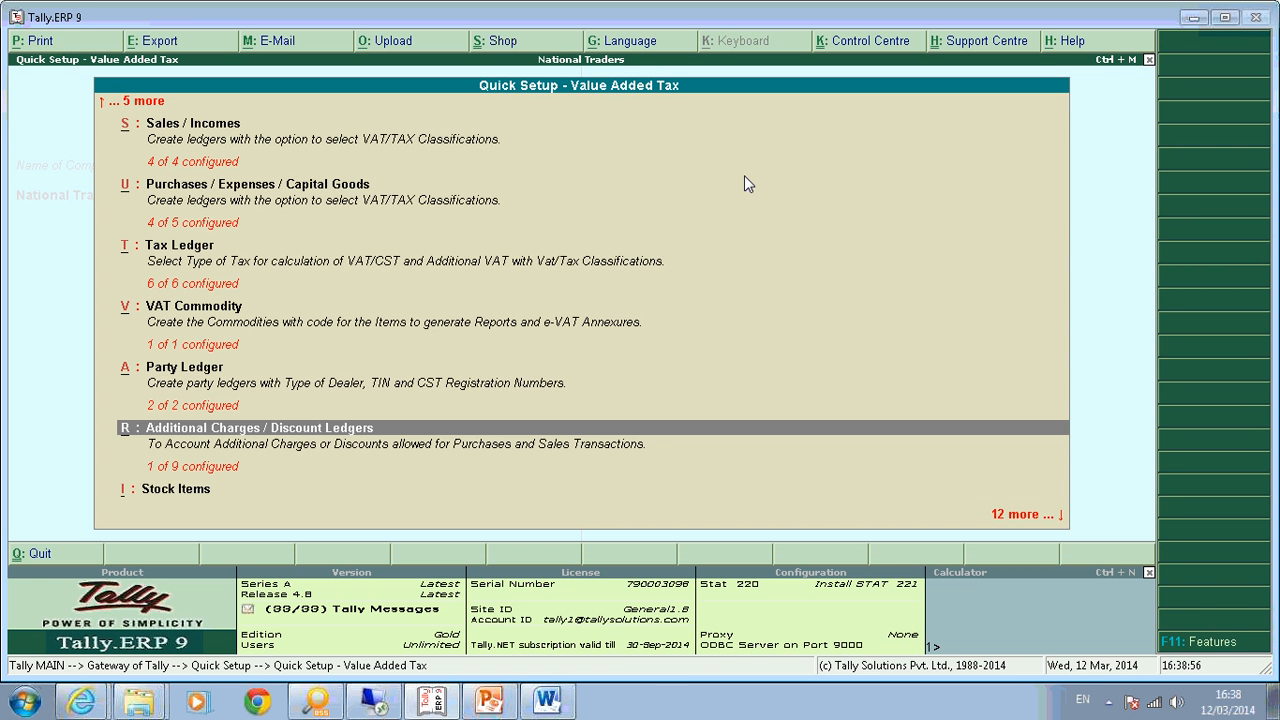
Select Stock Items in the quick setup list and open it.
key("Down")
key("Down")
key("Up")
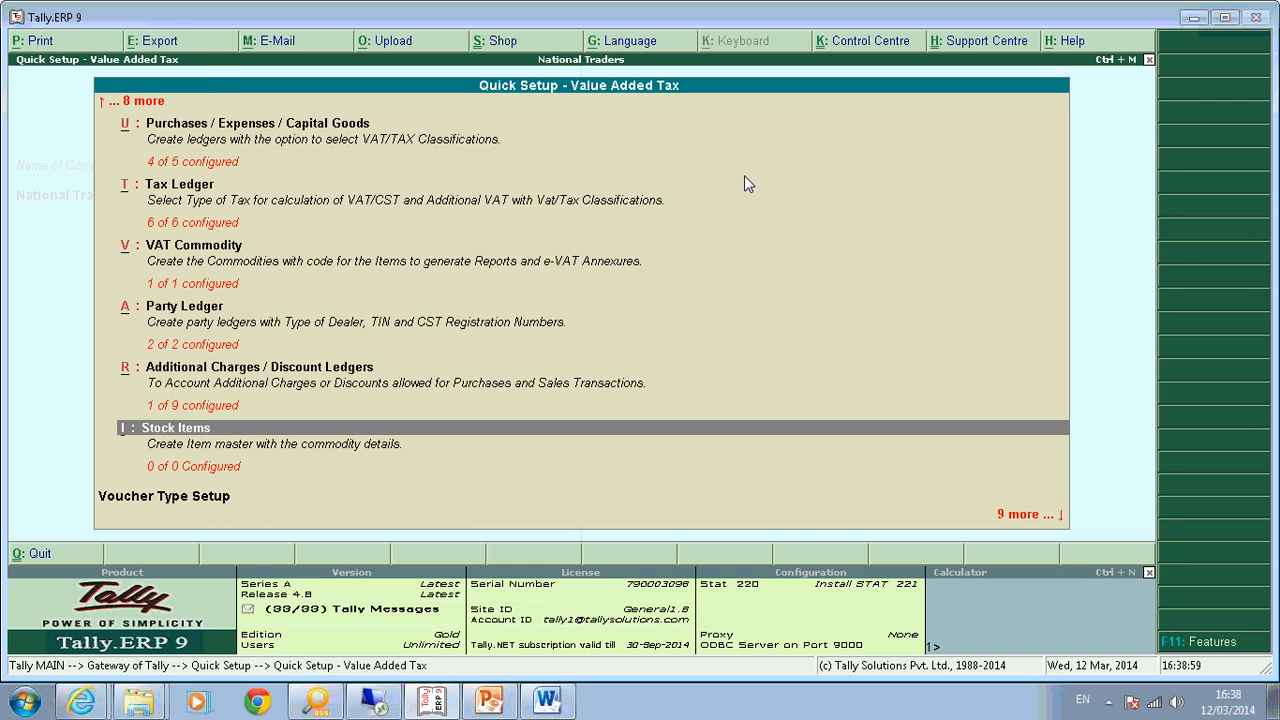
key("Return")
Add stock item Computer under Primary, commodity Electrnoic Goods, creating the new unit nos.
type("Computer")
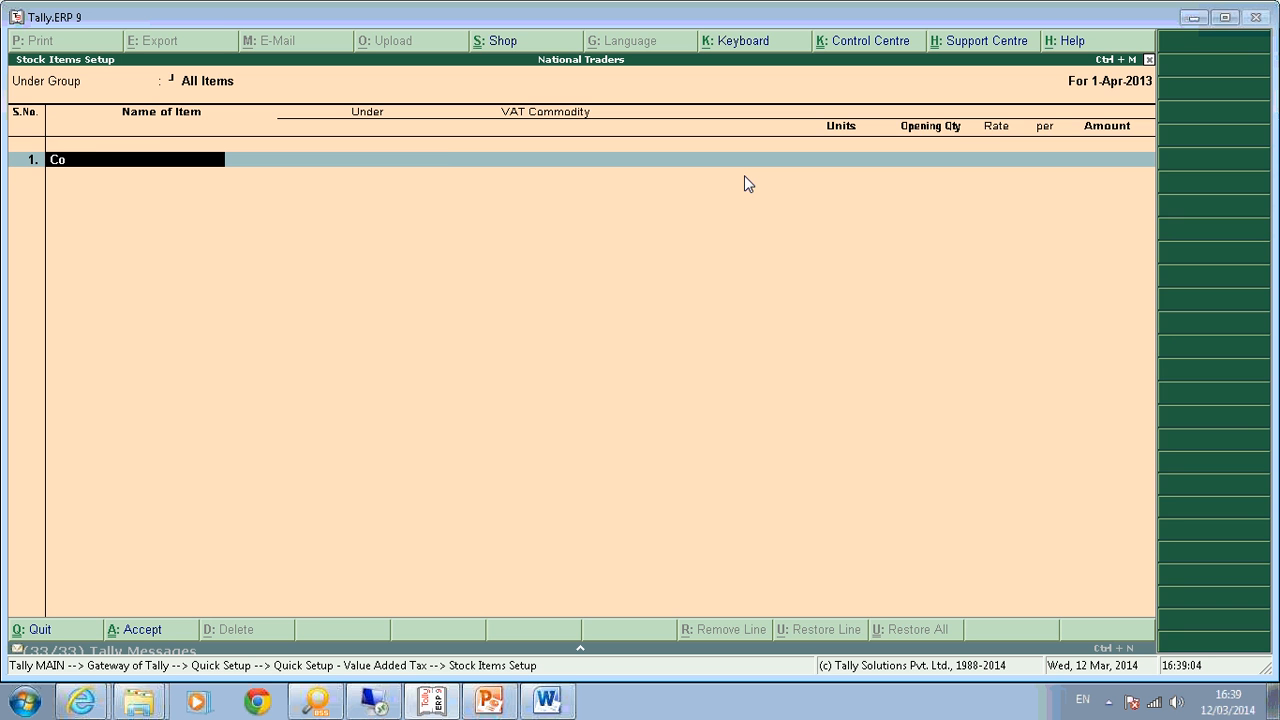
key("Return")
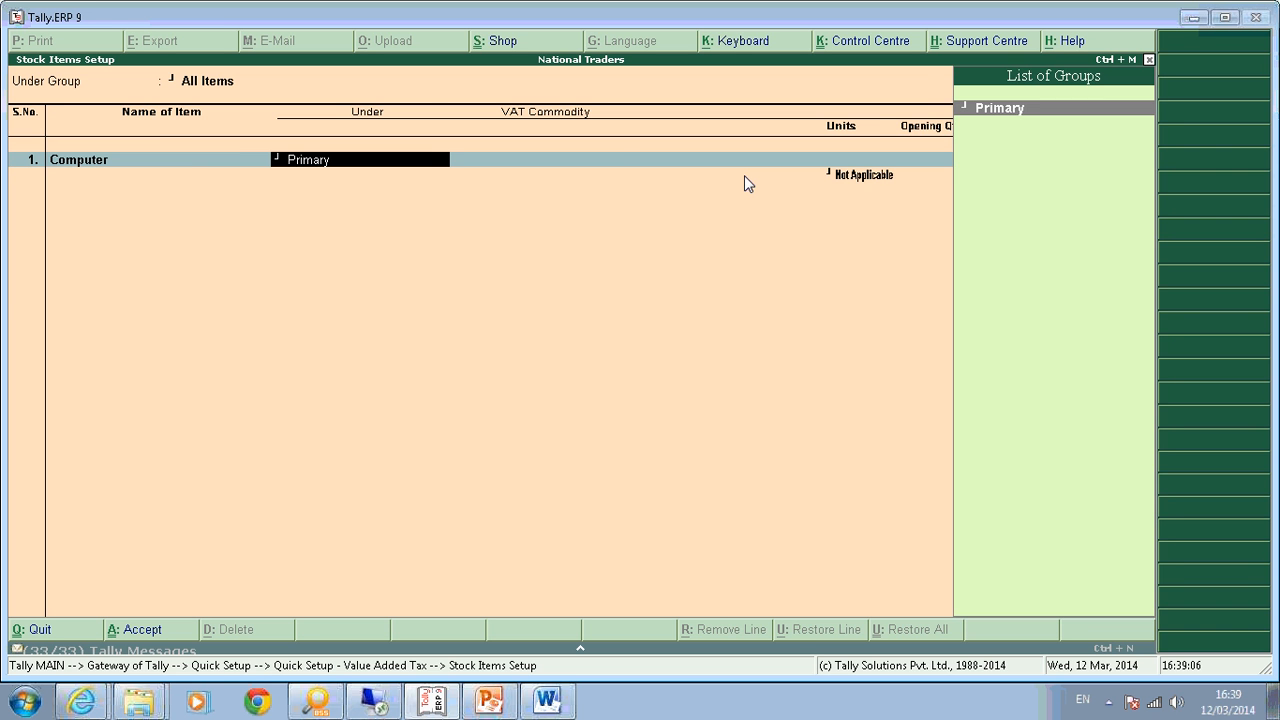
key("Return")
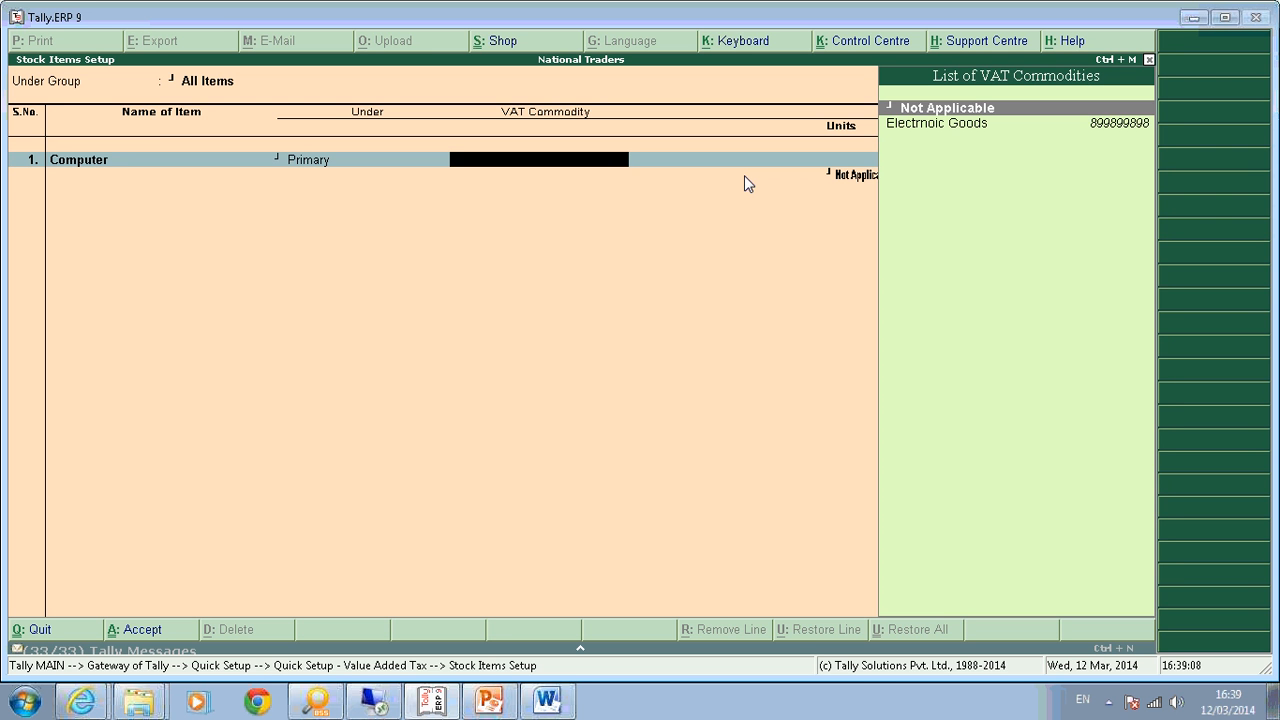
key("Down")
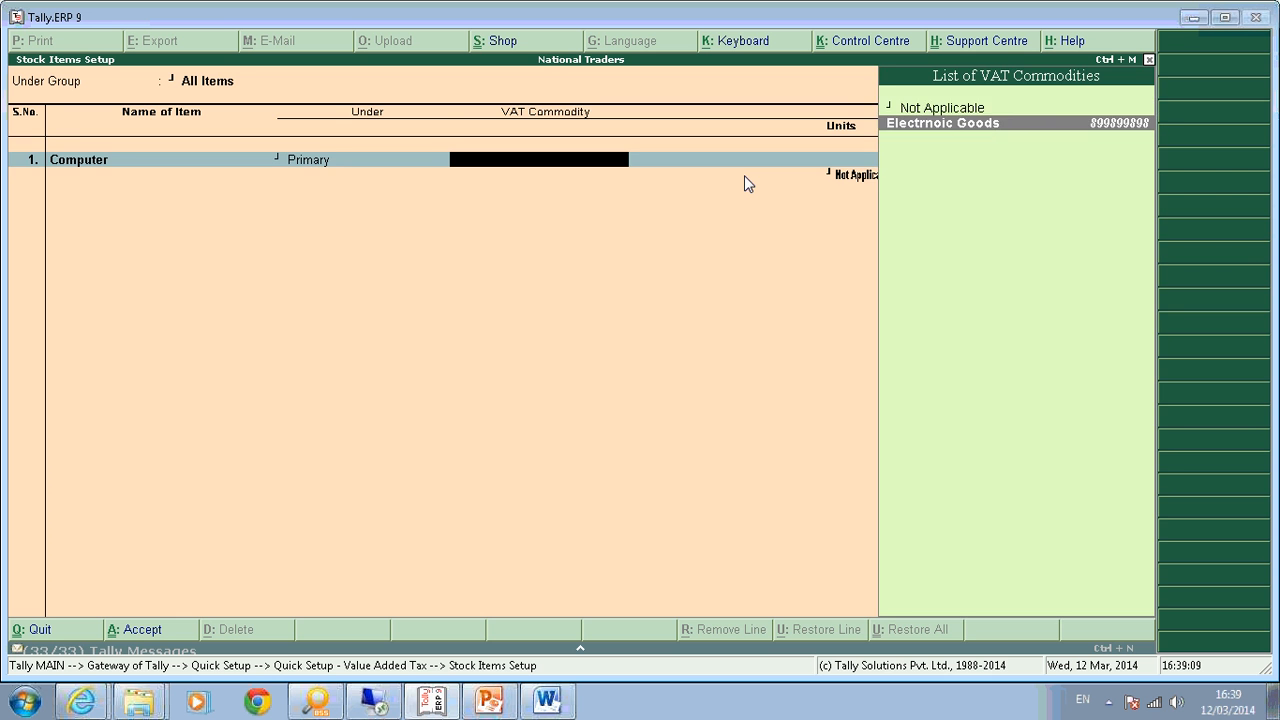
key("Return")
key("alt+c")
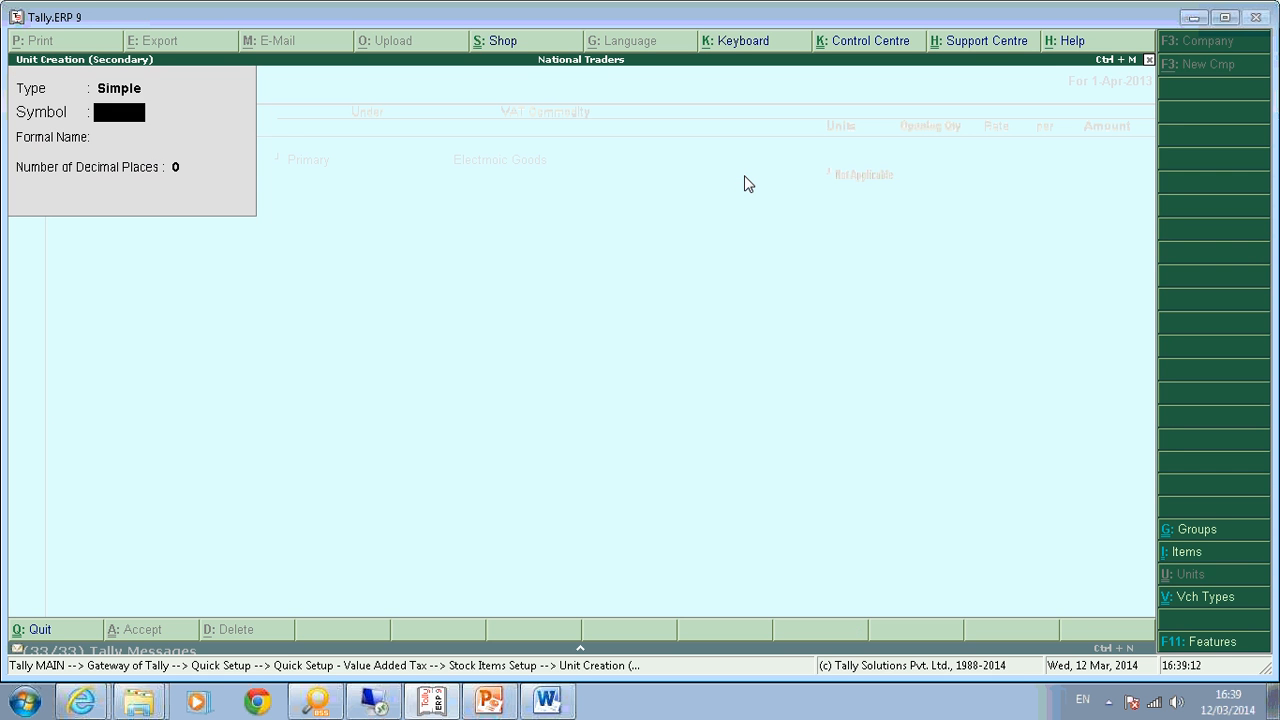
type("nos")
key("Return")
key("Return")
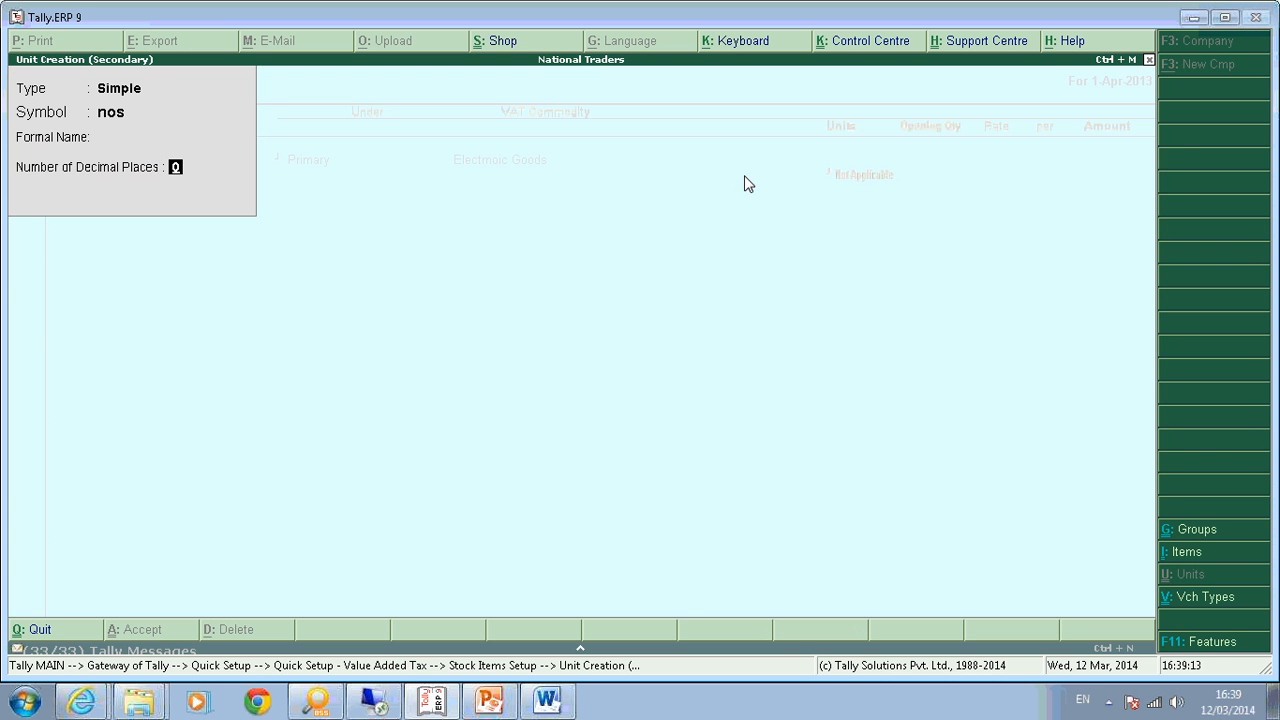
key("Return")
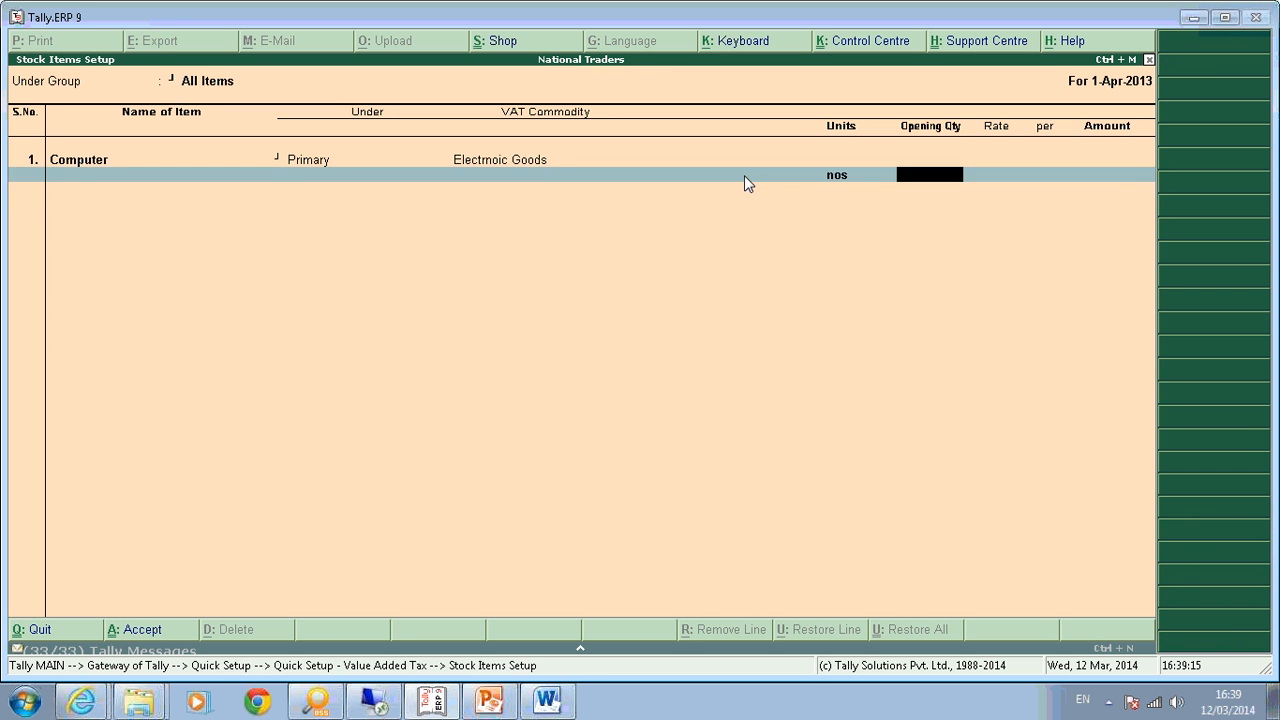
key("Return")
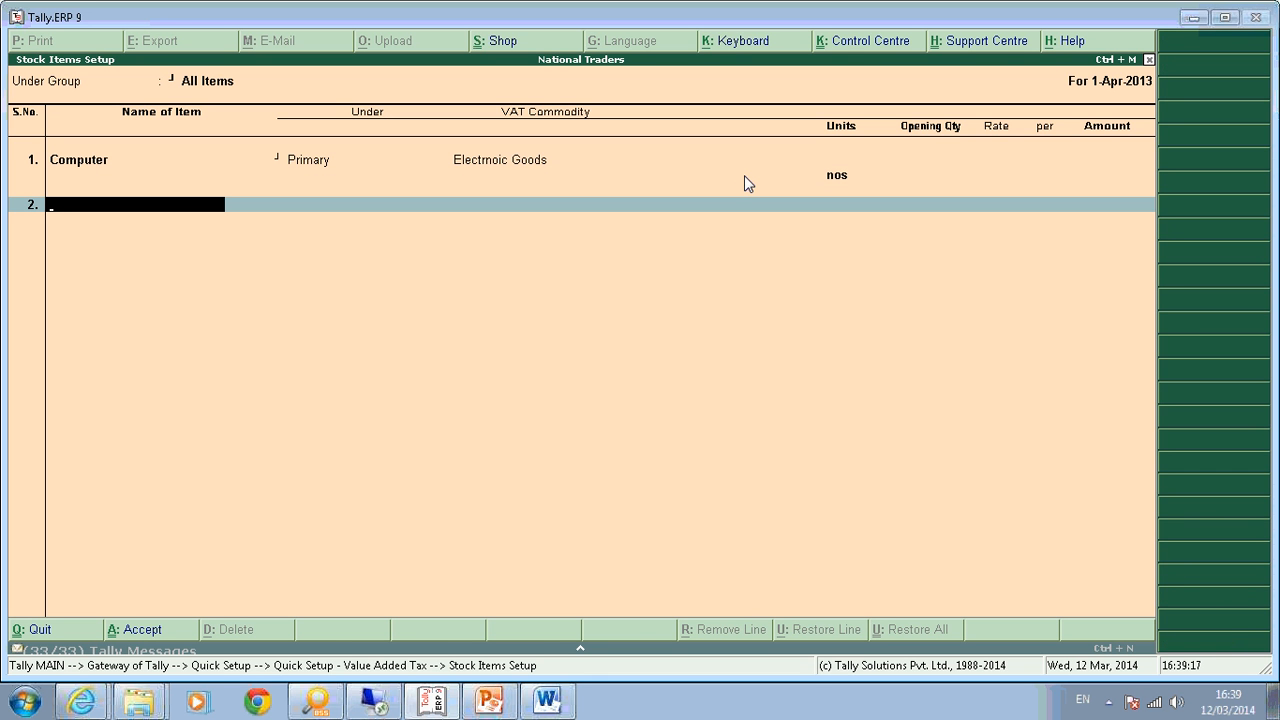
Add Key Board under Primary with Electrnoic Goods commodity and nos units.
type("Key Board")
key("Return")
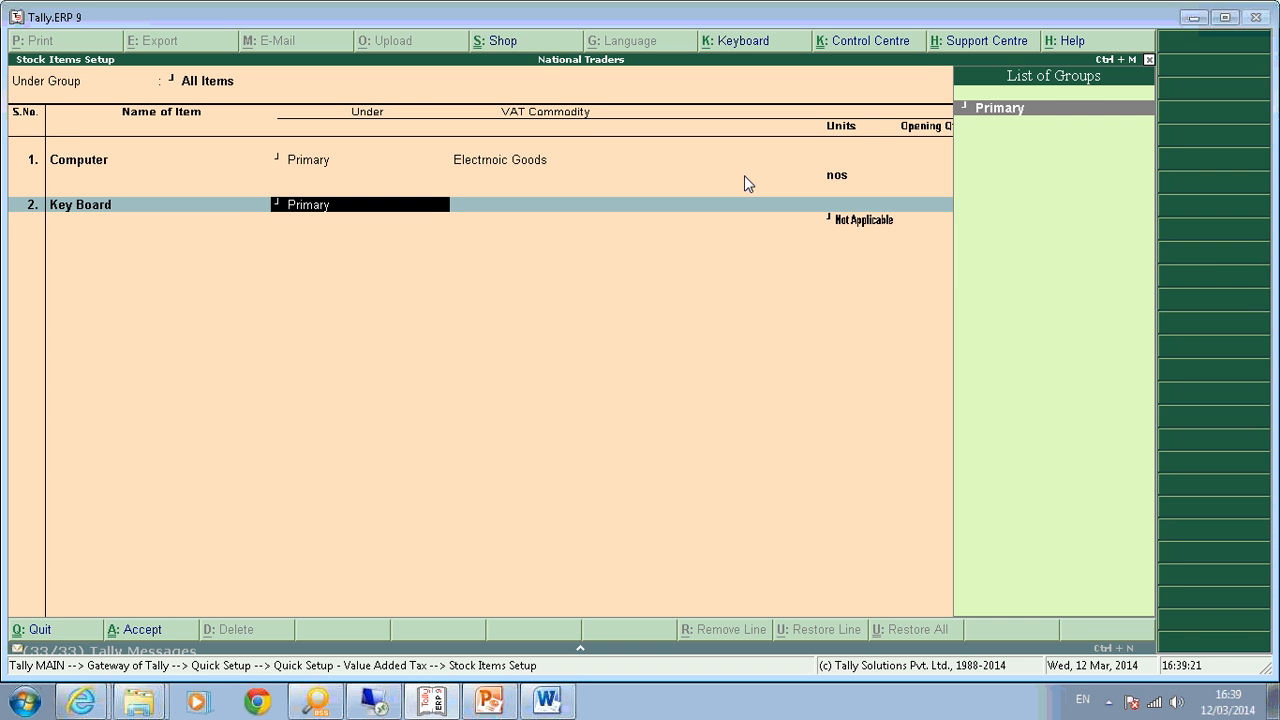
key("Return")
key("Return")
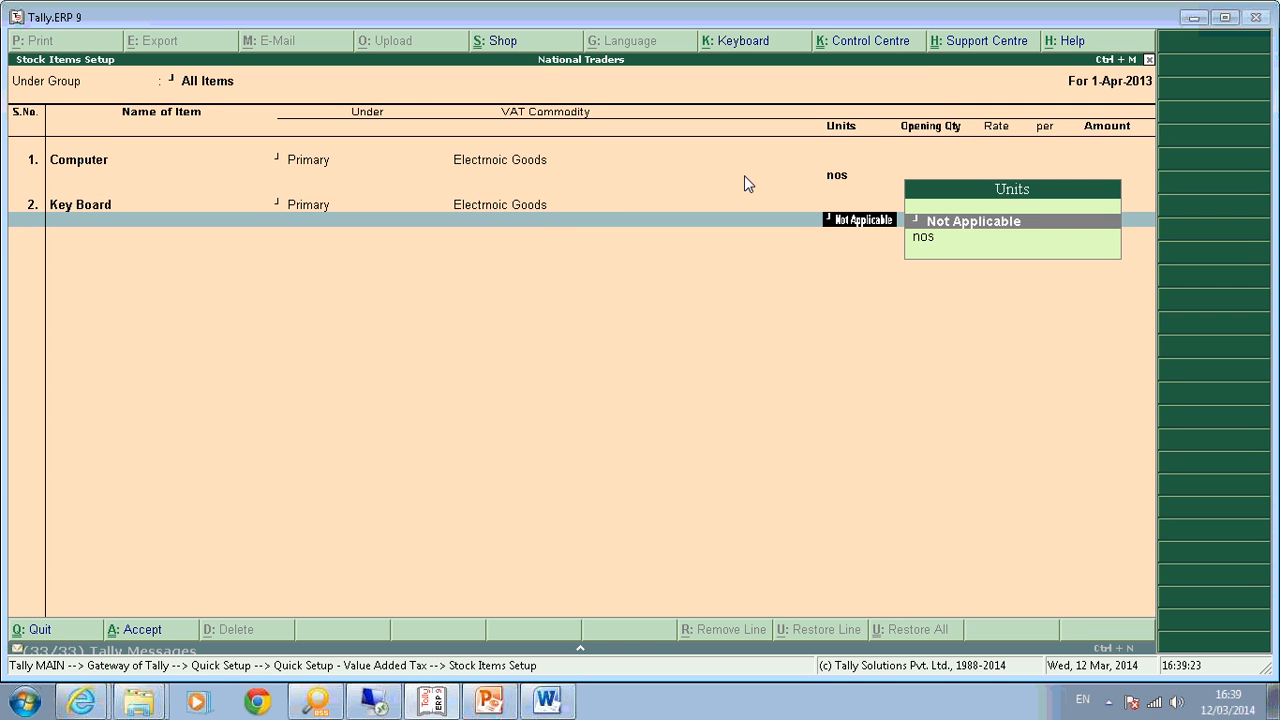
key("Down")
key("Return")
Add Mouse under Primary with Electrnoic Goods and nos, then save the three stock items.
key("Return")
type("M")
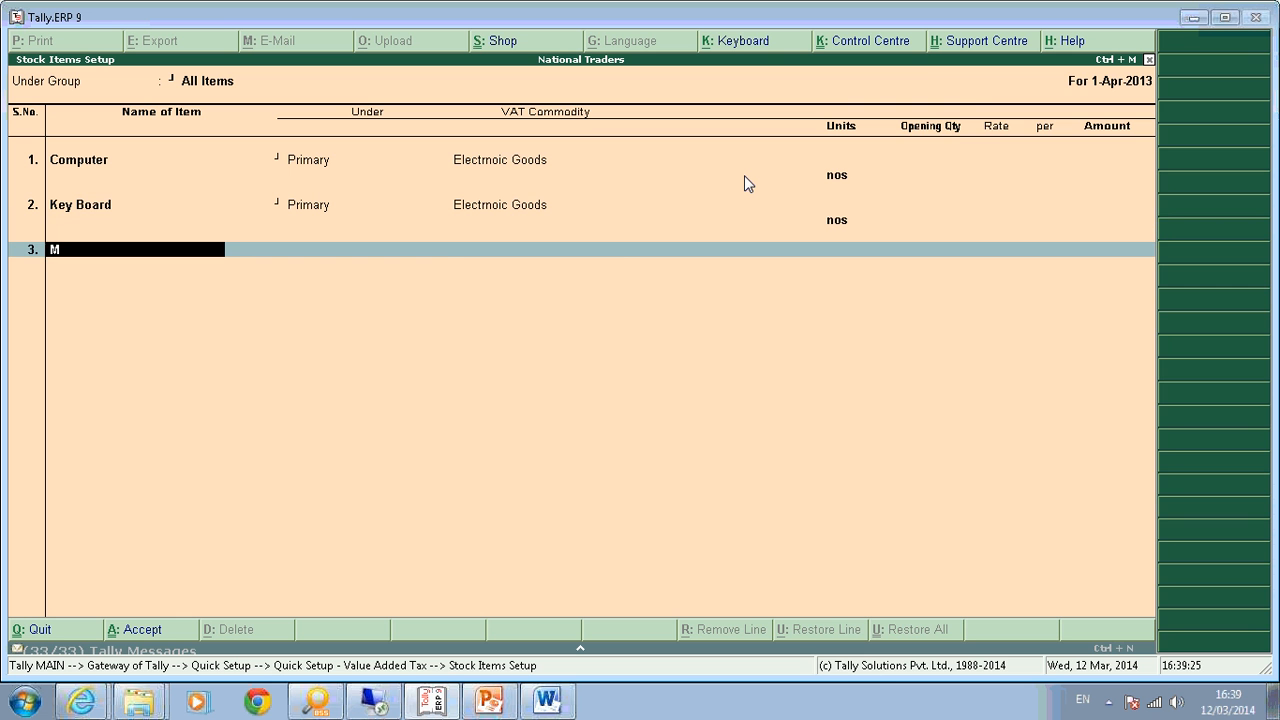
type("ouse")
key("Return")
key("Return")
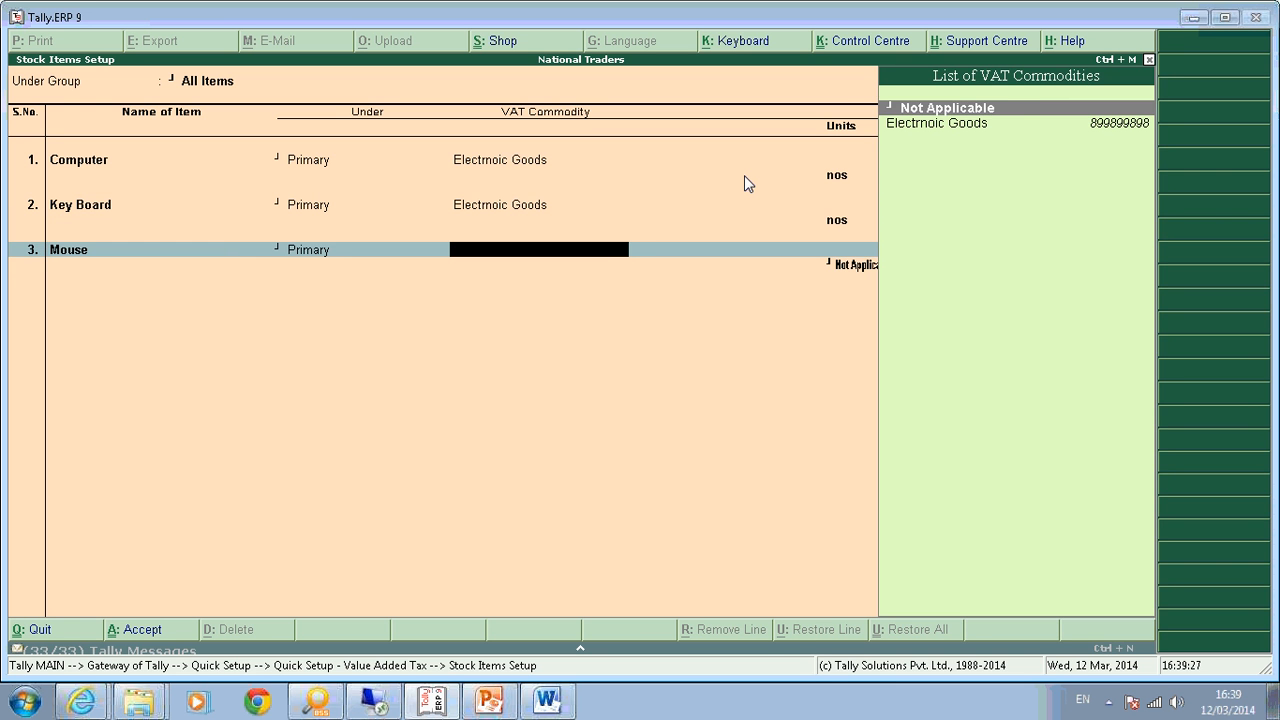
key("Down")
key("Return")
key("Down")
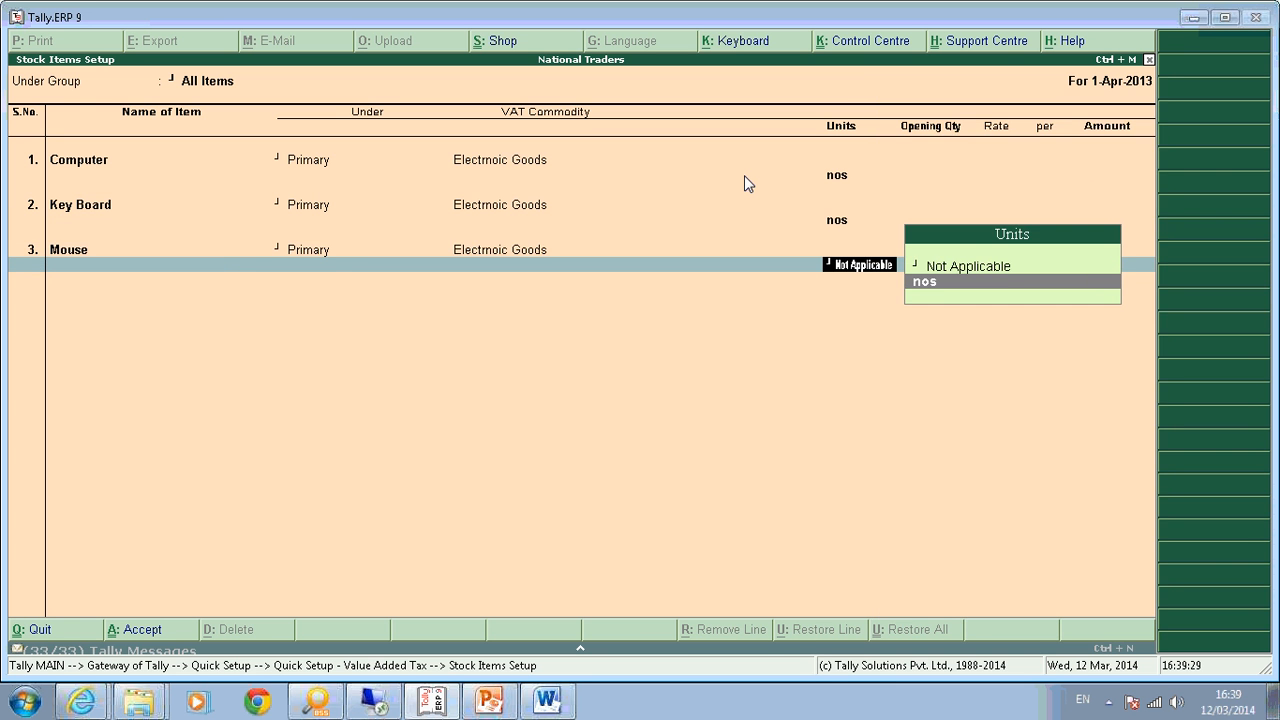
key("Return")
key("Return")
key("Return")
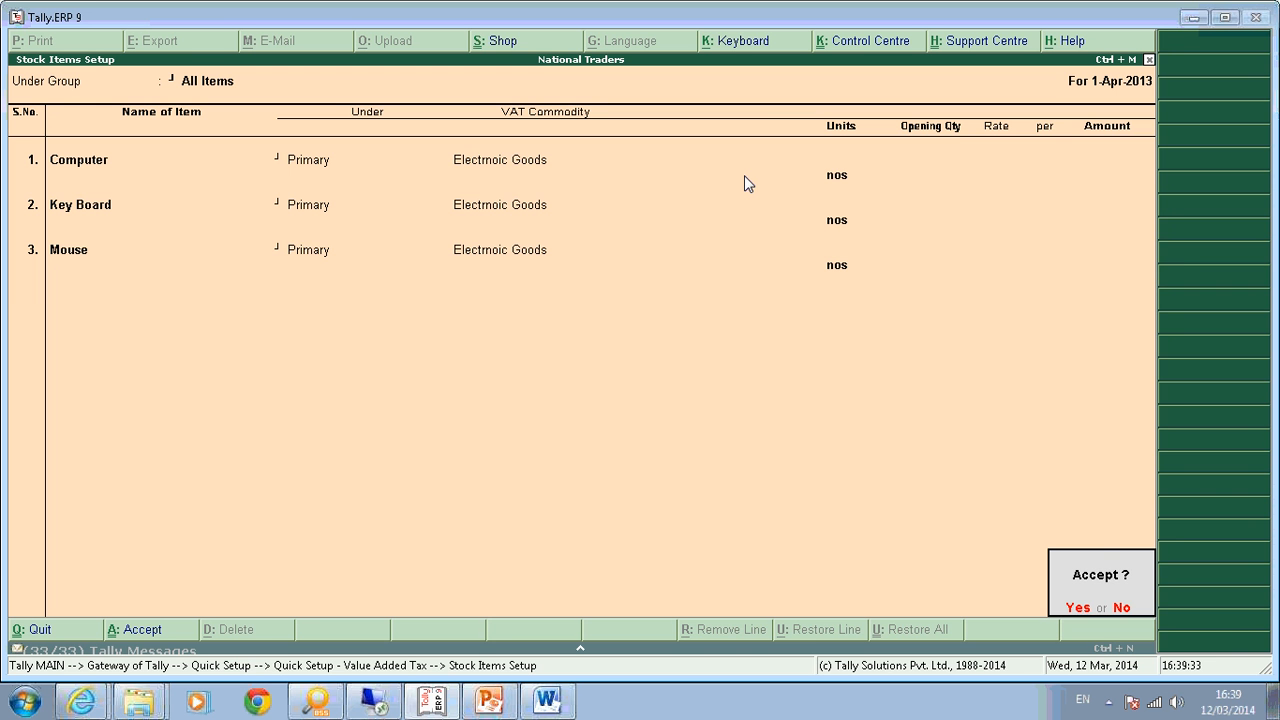
key("Return")
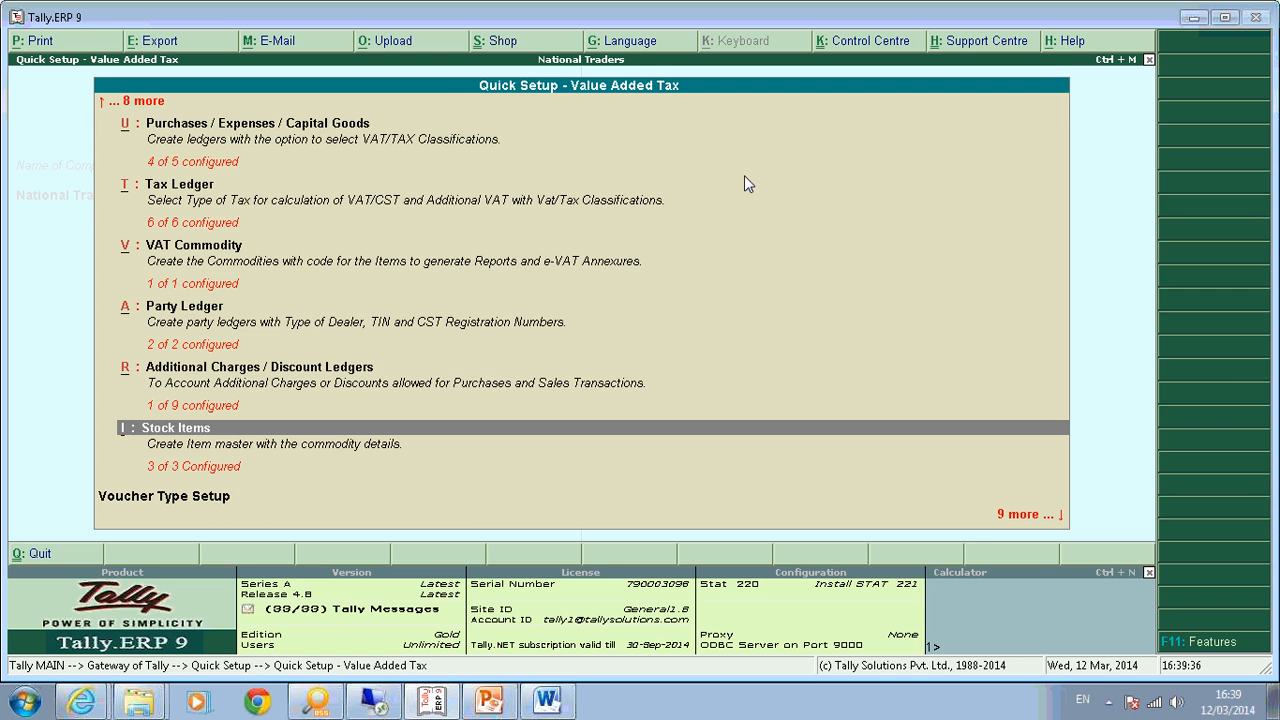
Leave the stock items screen and open the Sales voucher type setup.
key("Return")
key("Escape")
key("Return")
key("Down")
key("Down")
key("Up")
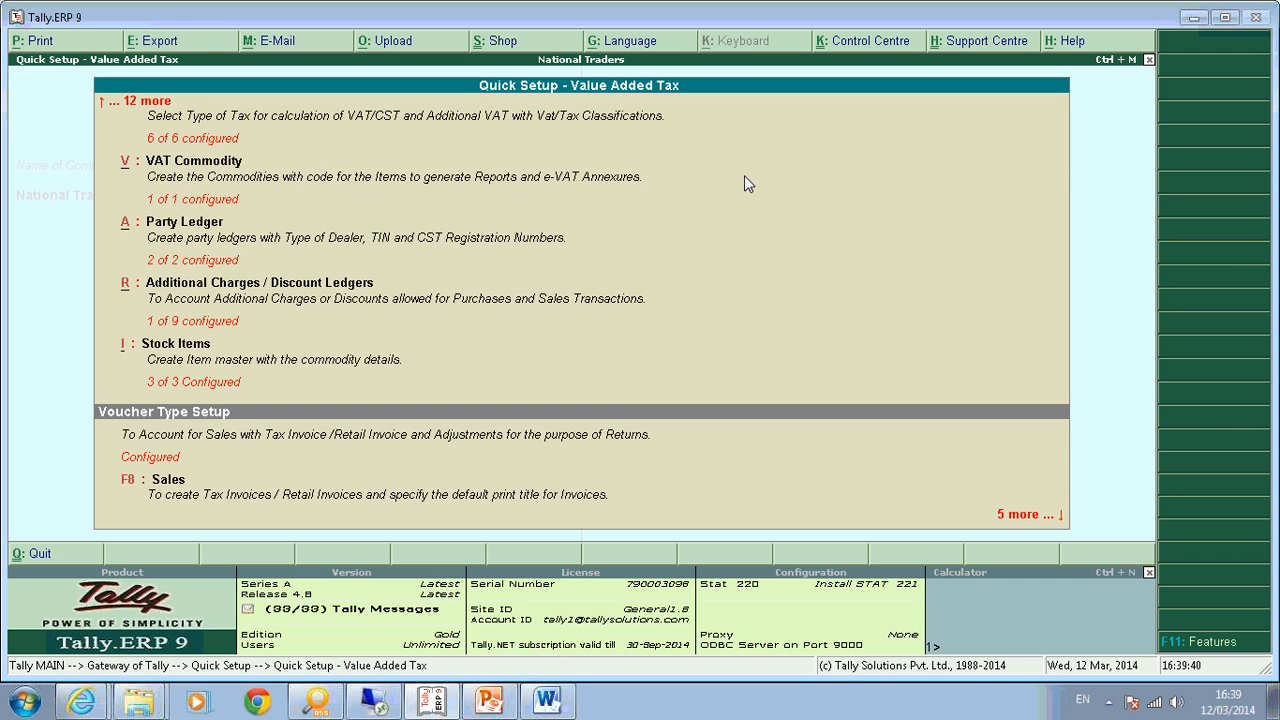
key("Down")
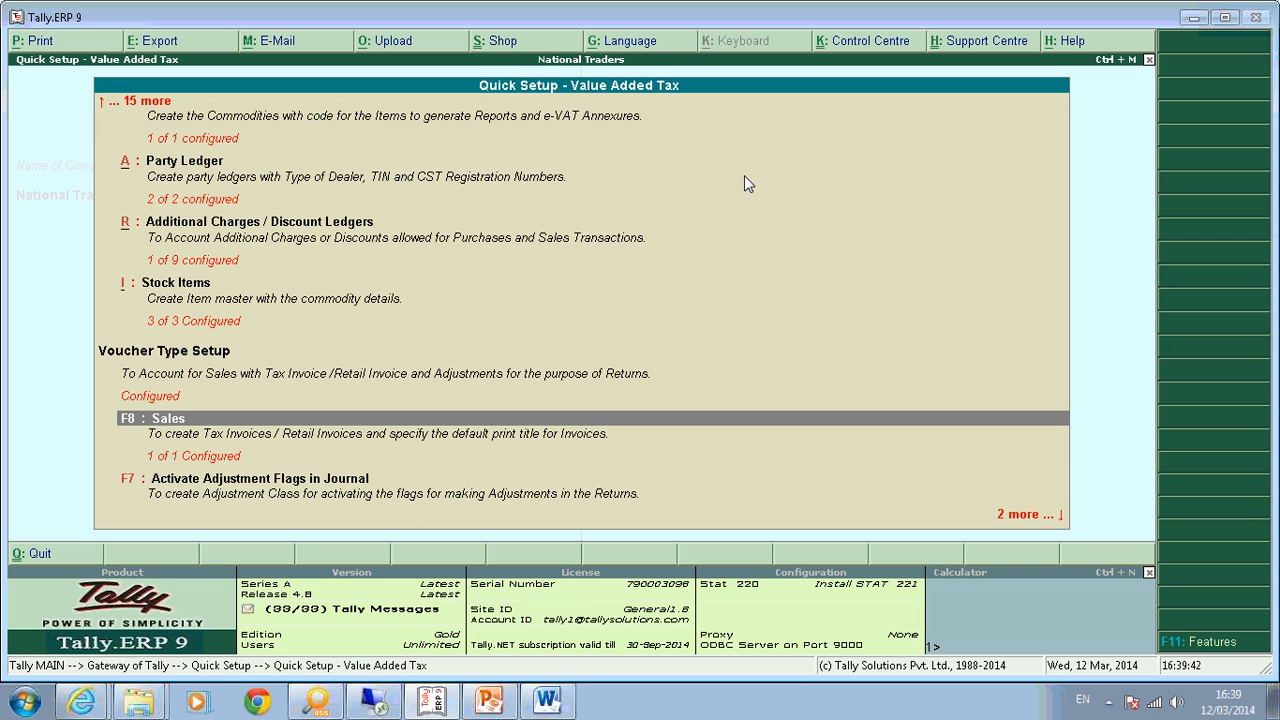
key("Down")
key("Down")
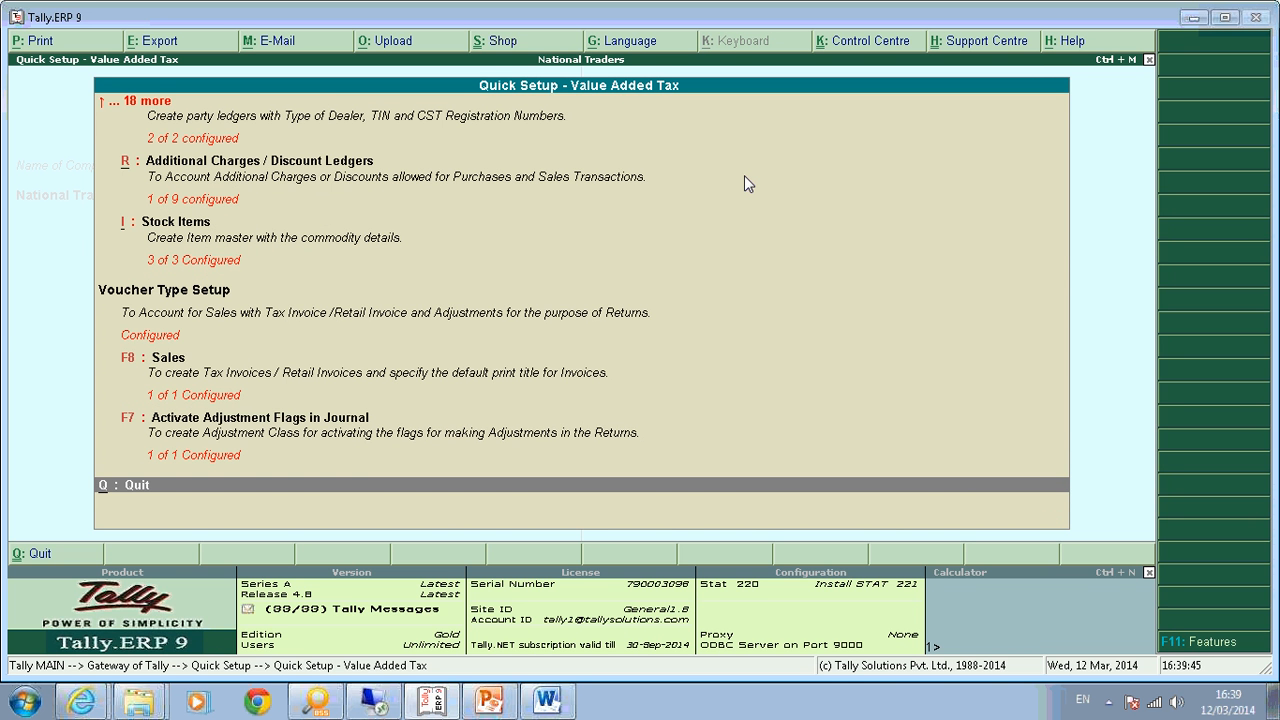
key("Up")
key("Up")
key("Down")
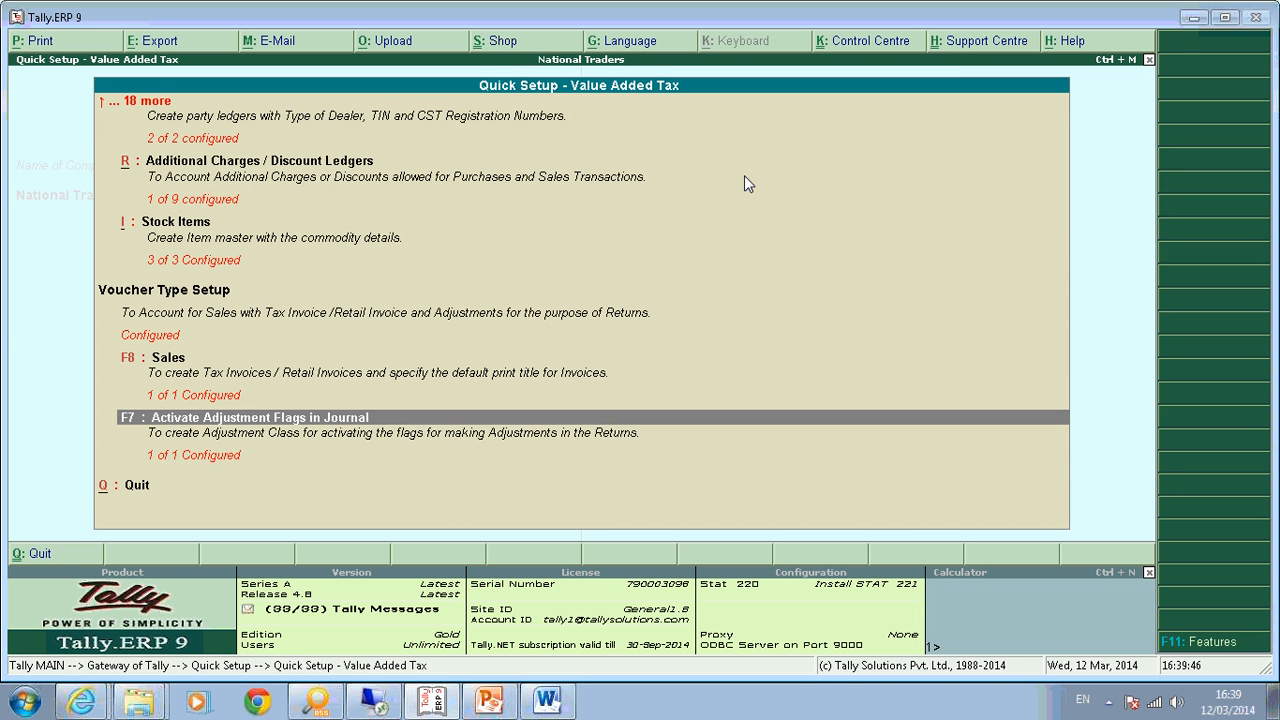
key("Up")
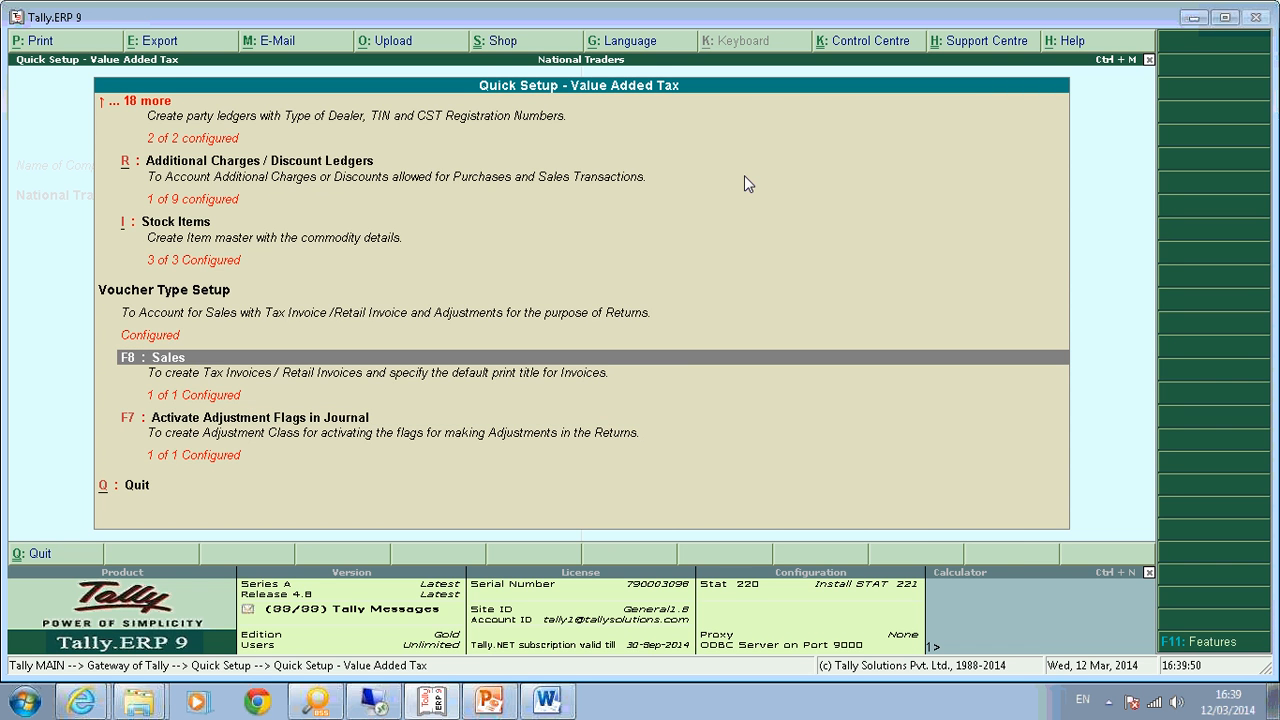
key("Return")
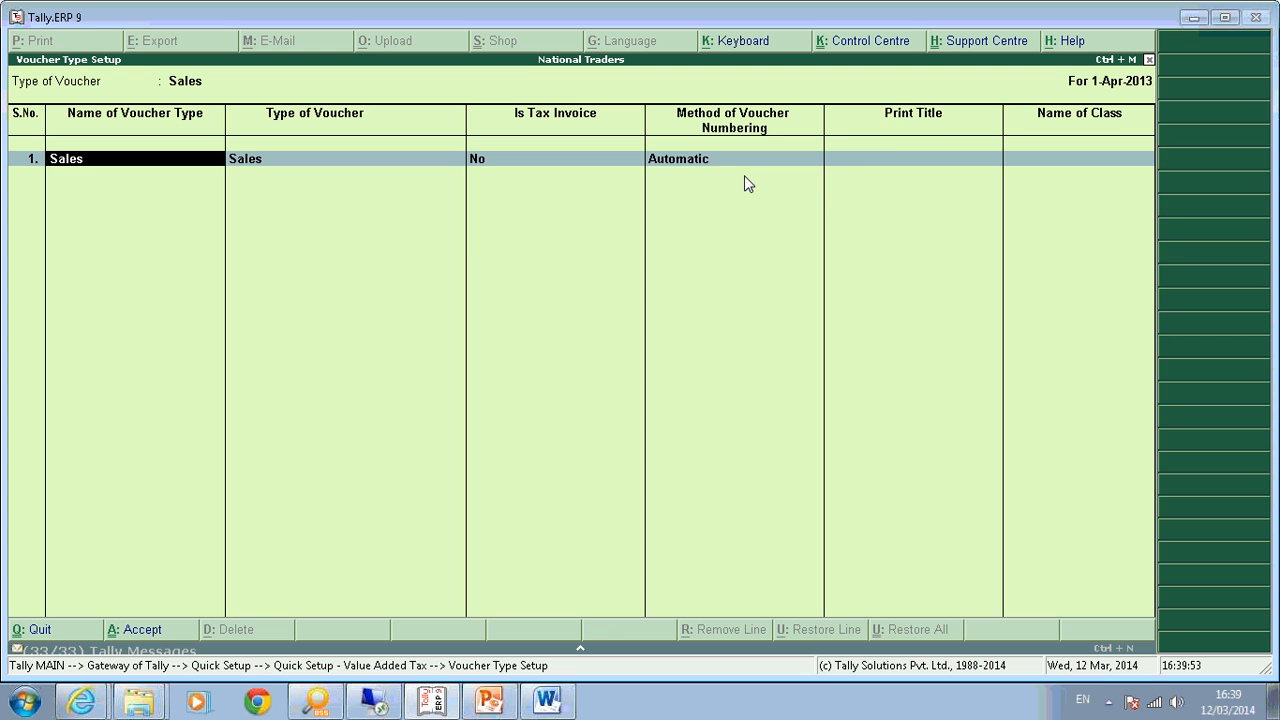
Add a 'Tax Invoice' sales voucher type: Is Tax Invoice Yes, Automatic numbering, print title 'Tax Invoice'.
key("Return")
key("Return")
key("Return")
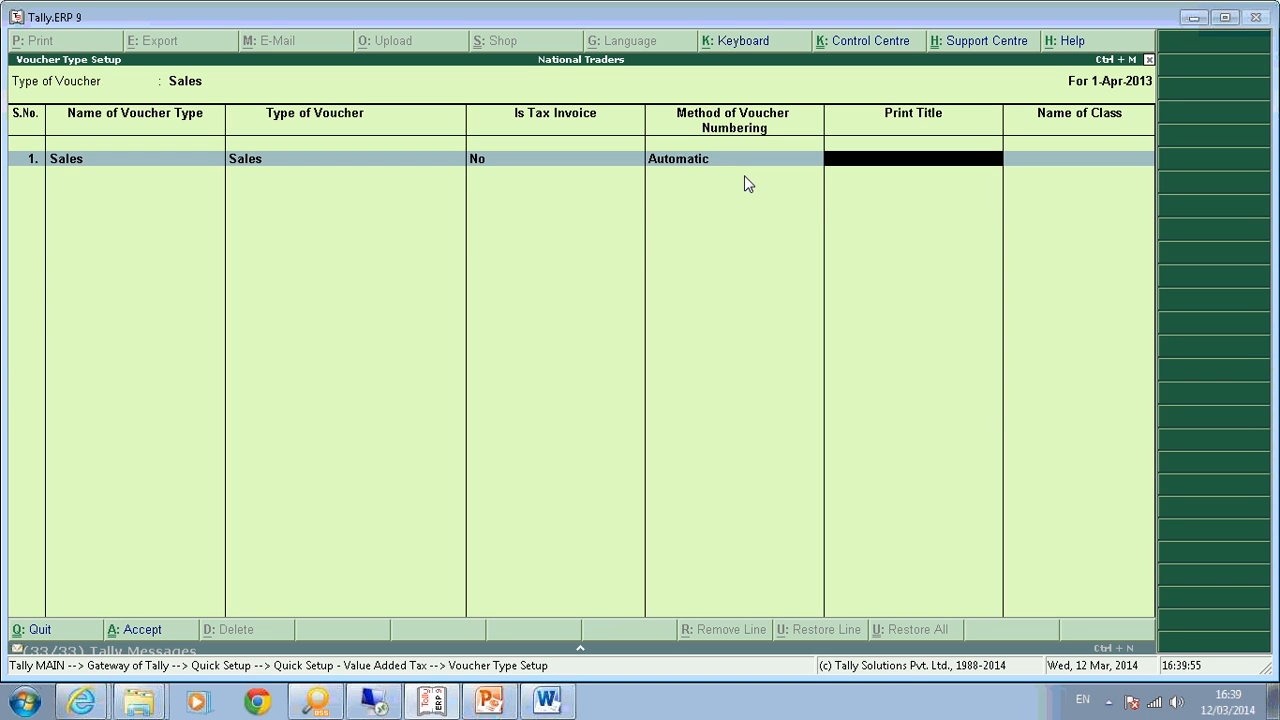
key("BackSpace")
key("BackSpace")
key("BackSpace")
key("Return")
key("Return")
key("Return")
key("Return")
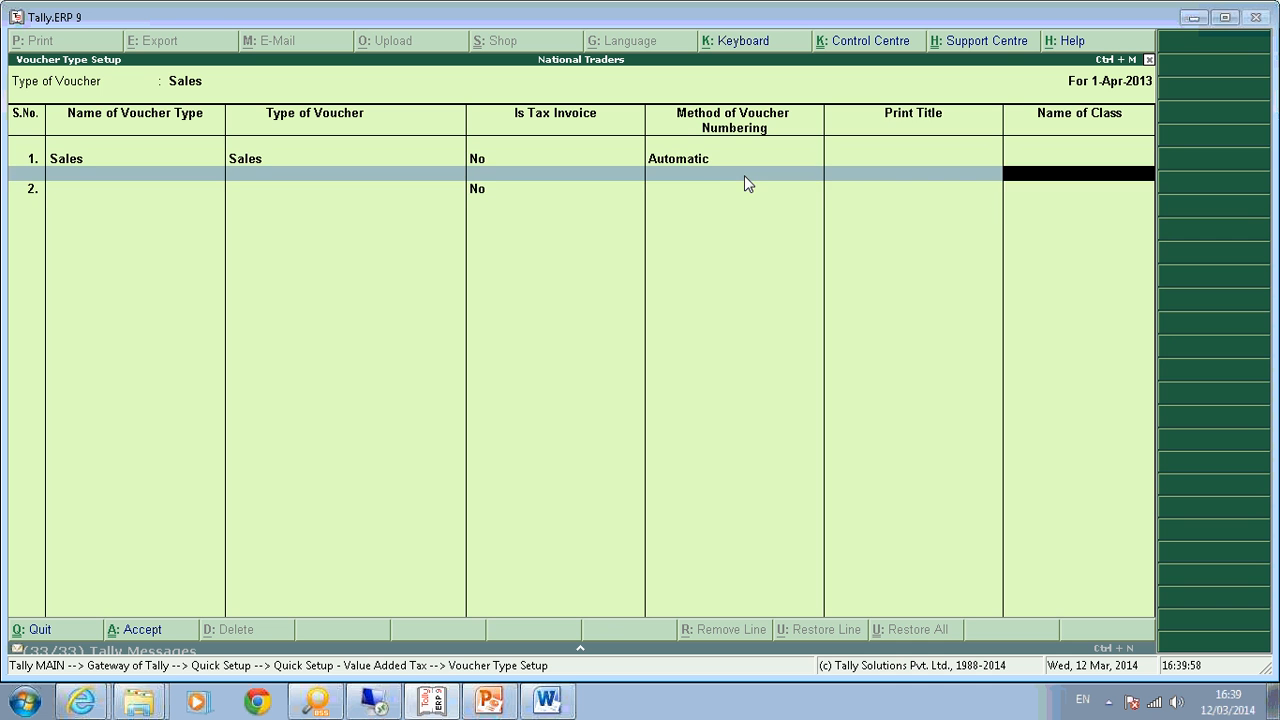
key("Return")
type("Tax Invoice")
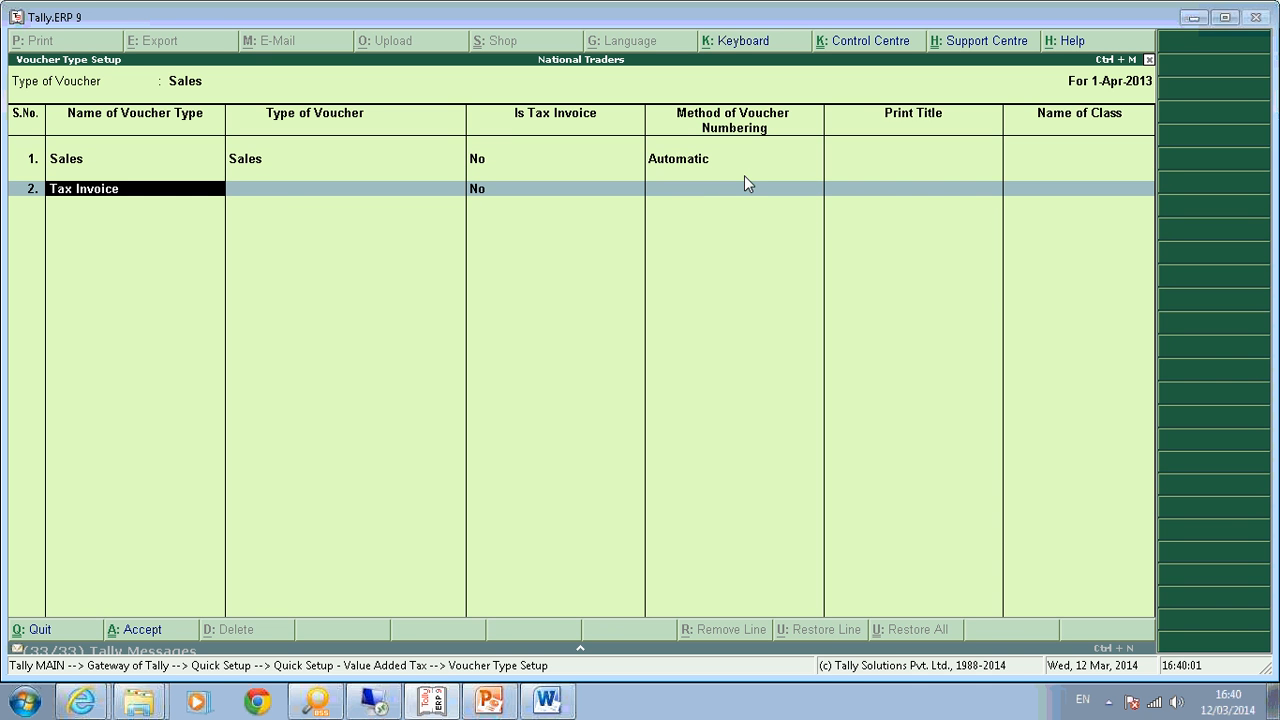
key("Return")
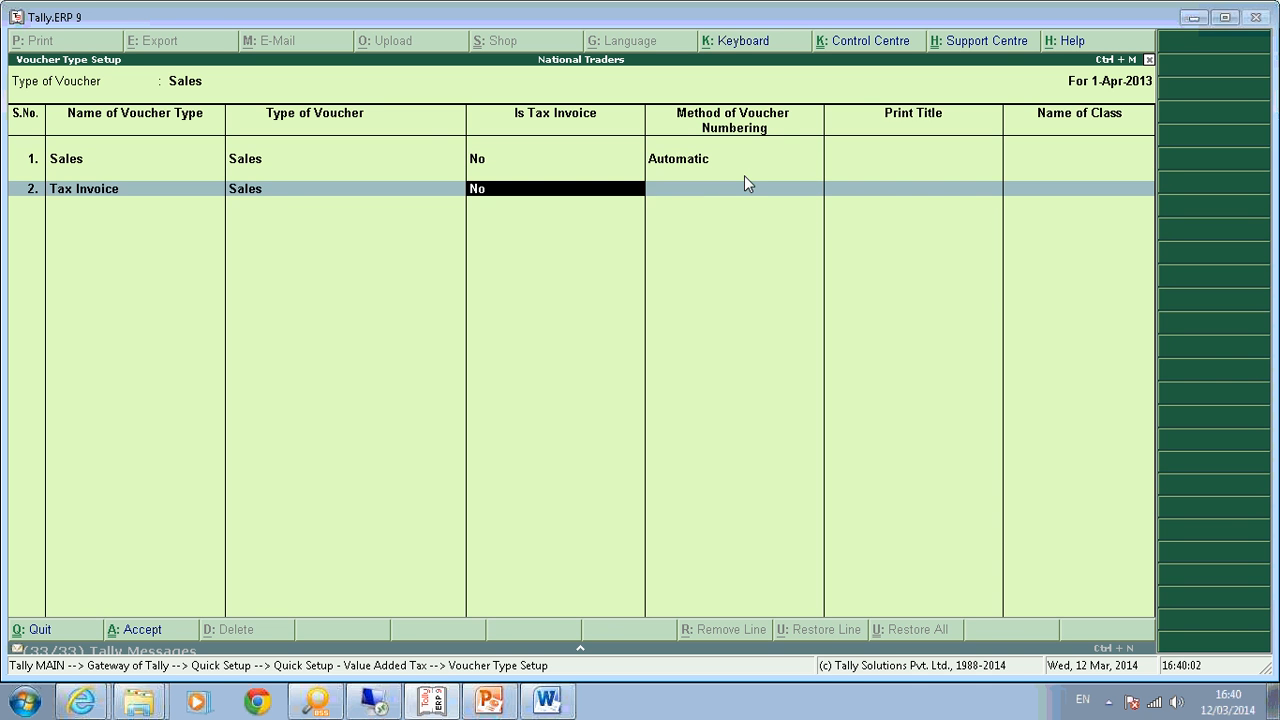
type("yes")
key("Return")
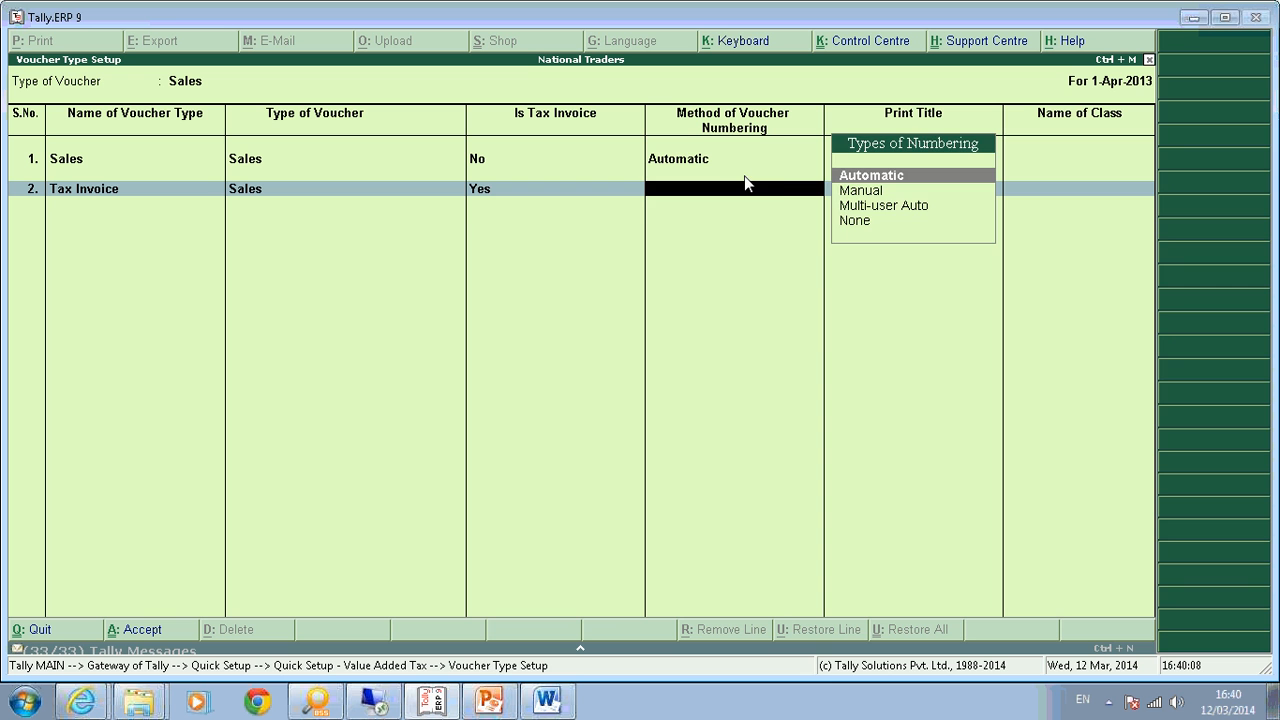
key("Return")
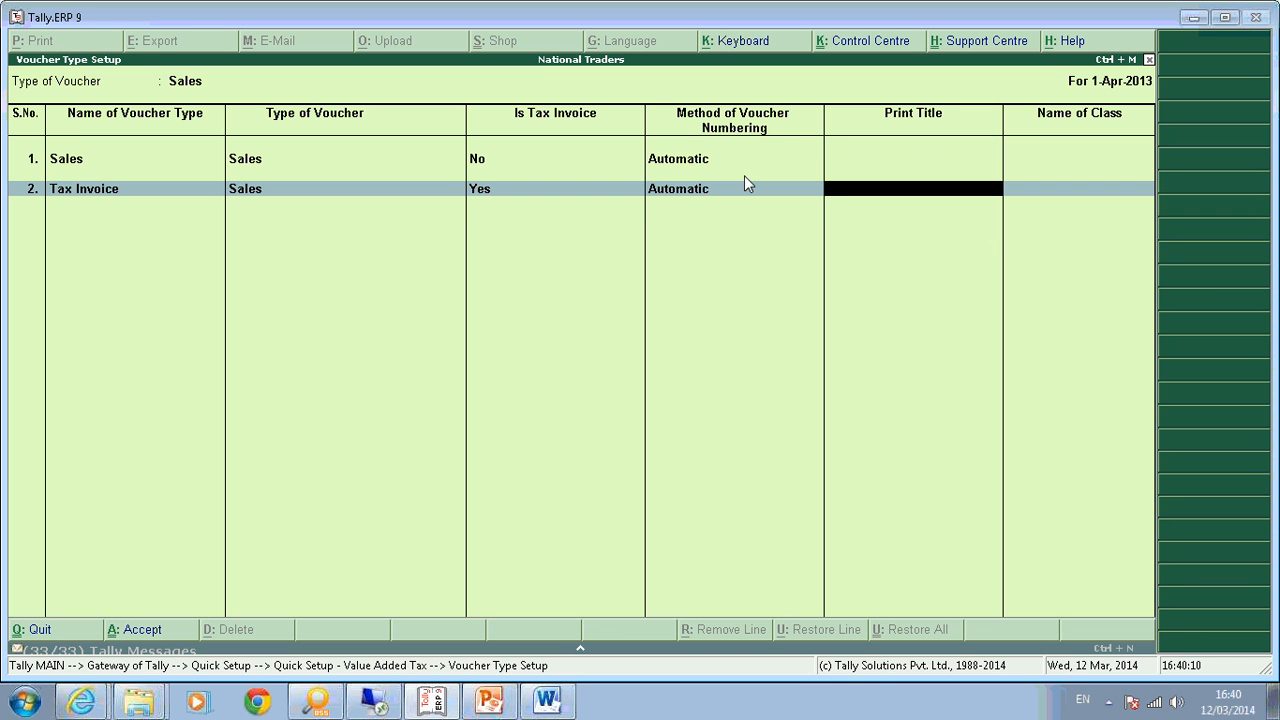
type("Tax Invoice")
key("Return")
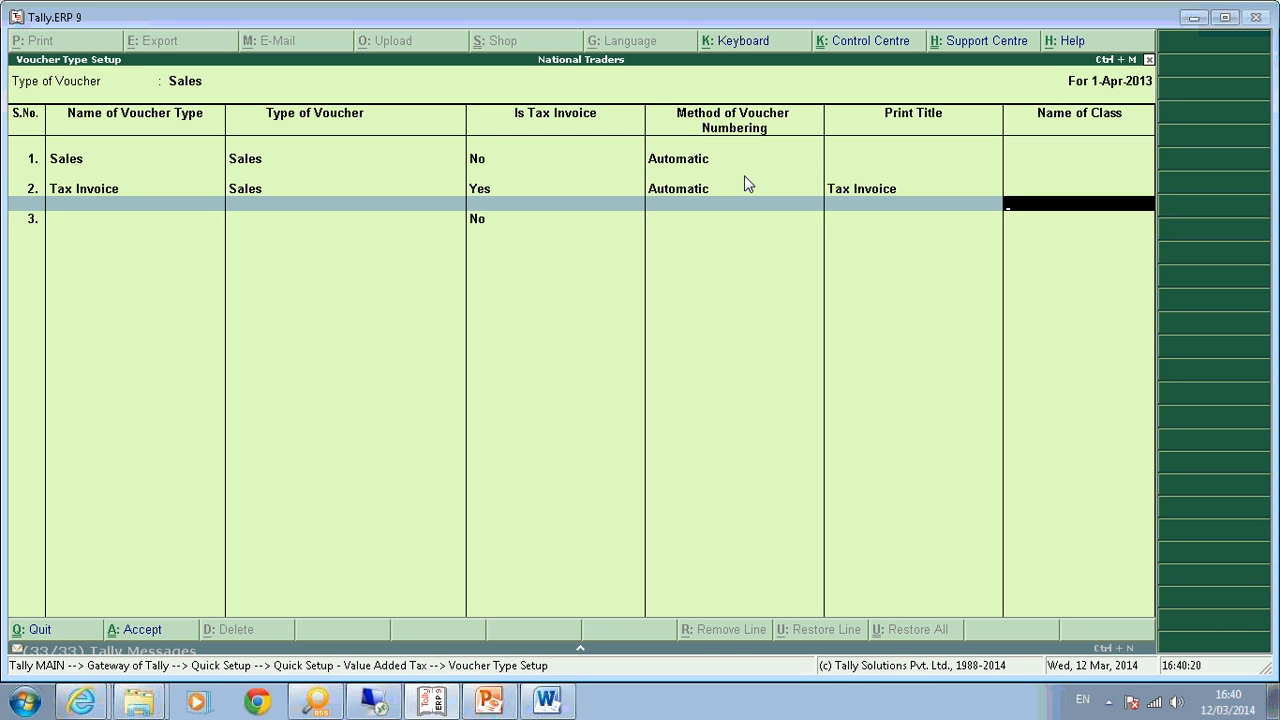
key("Return")
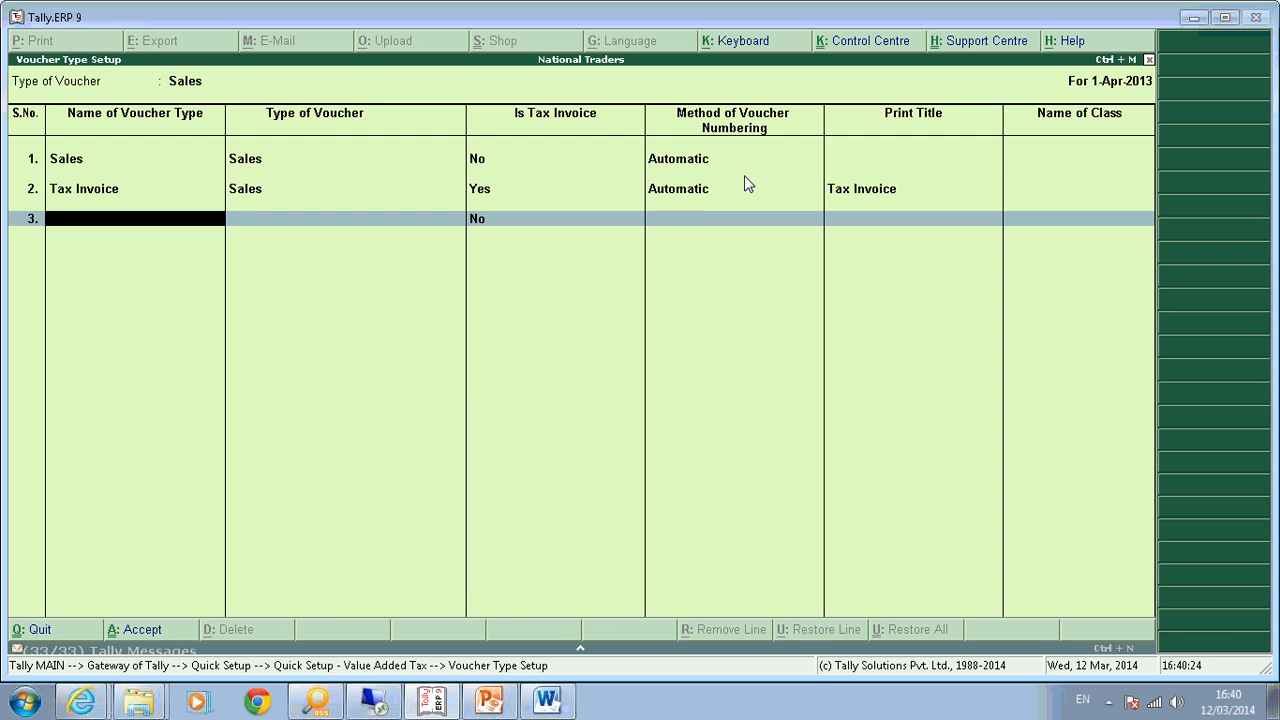
key("Return")
key("Return")
key("Down")
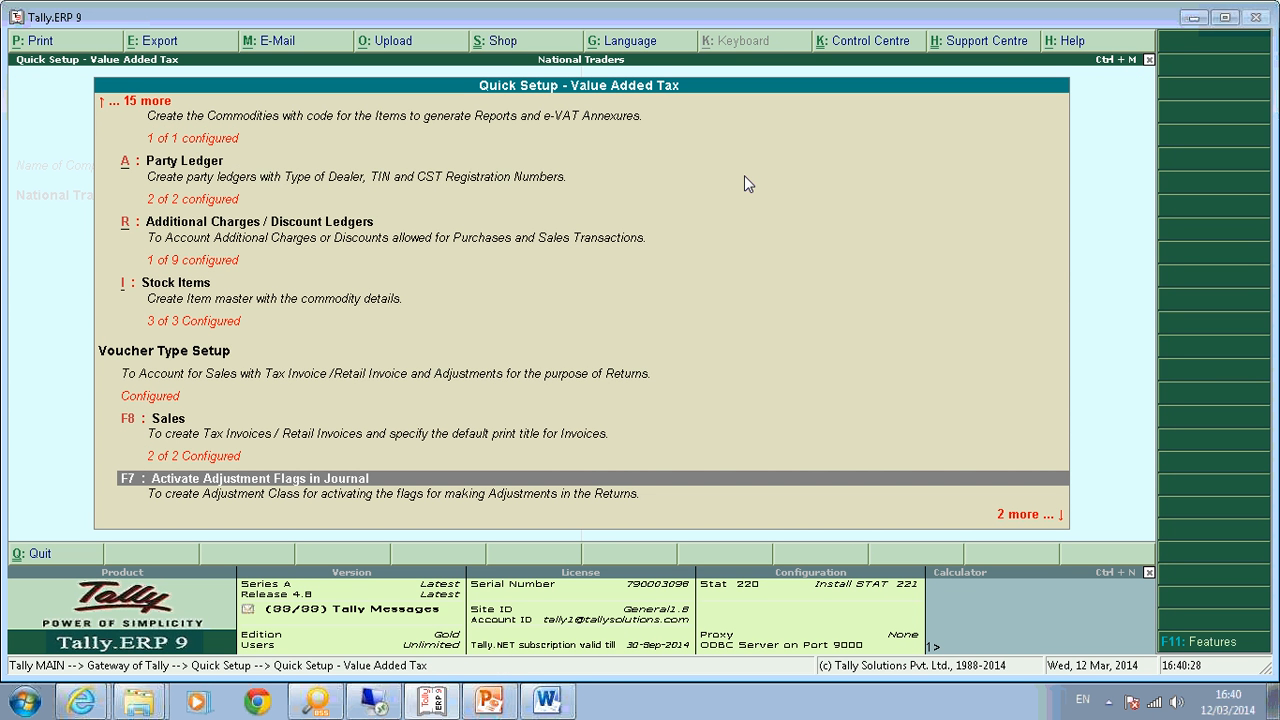
Add the class 'Adjustment class' to the Journal voucher type with Use for VAT Adjustment set to Yes.
key("Return")
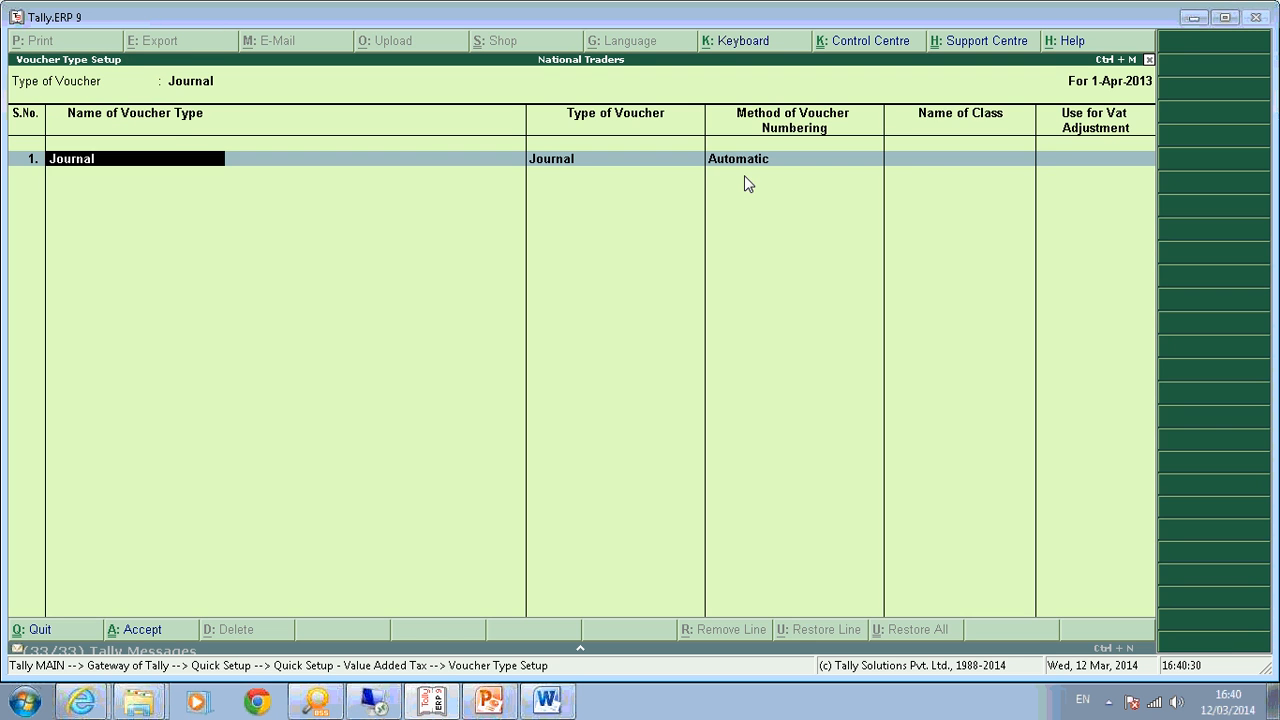
key("Return")
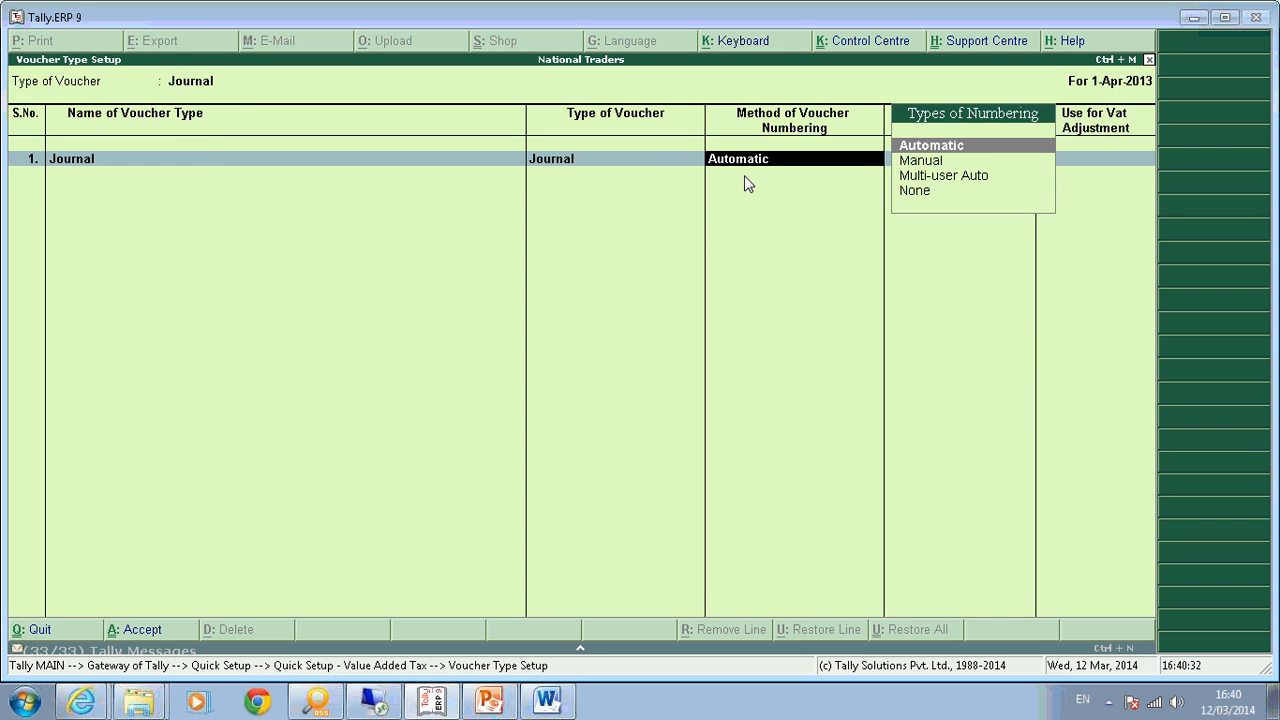
key("BackSpace")
key("Return")
key("Return")
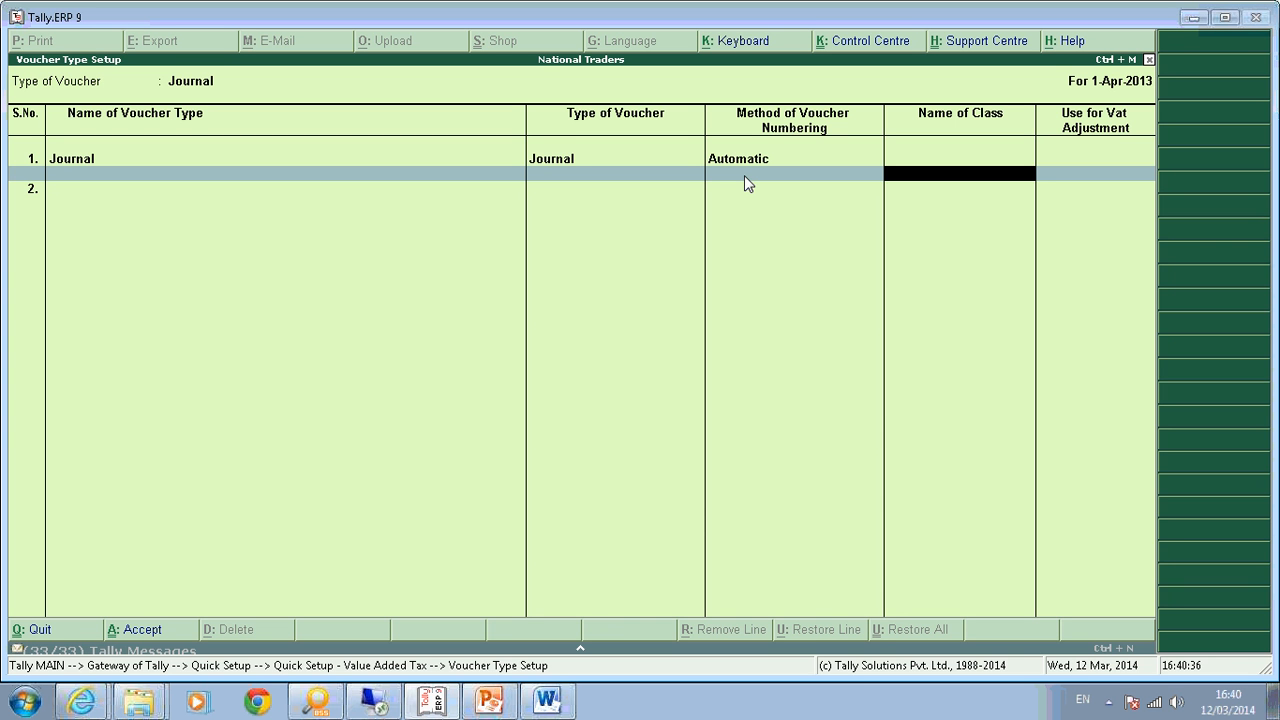
type("Adjustment class")
key("Return")
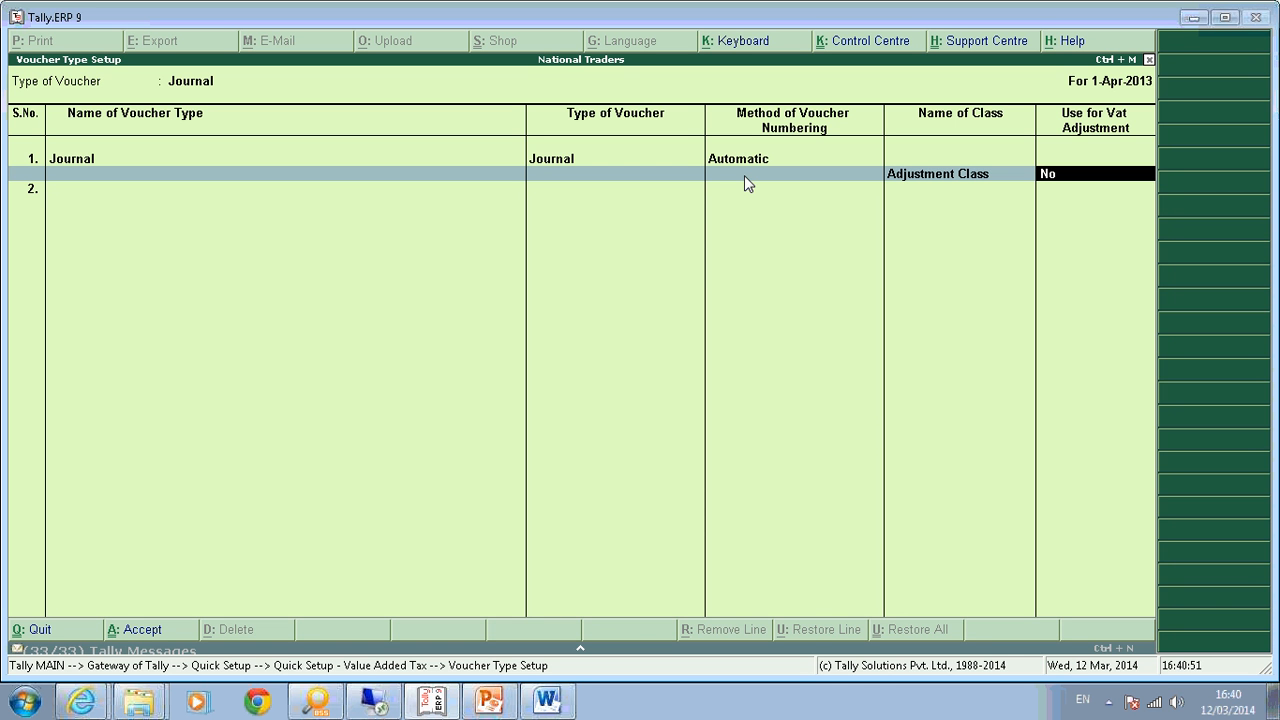
type("y")
key("Return")
key("Return")
key("Return")
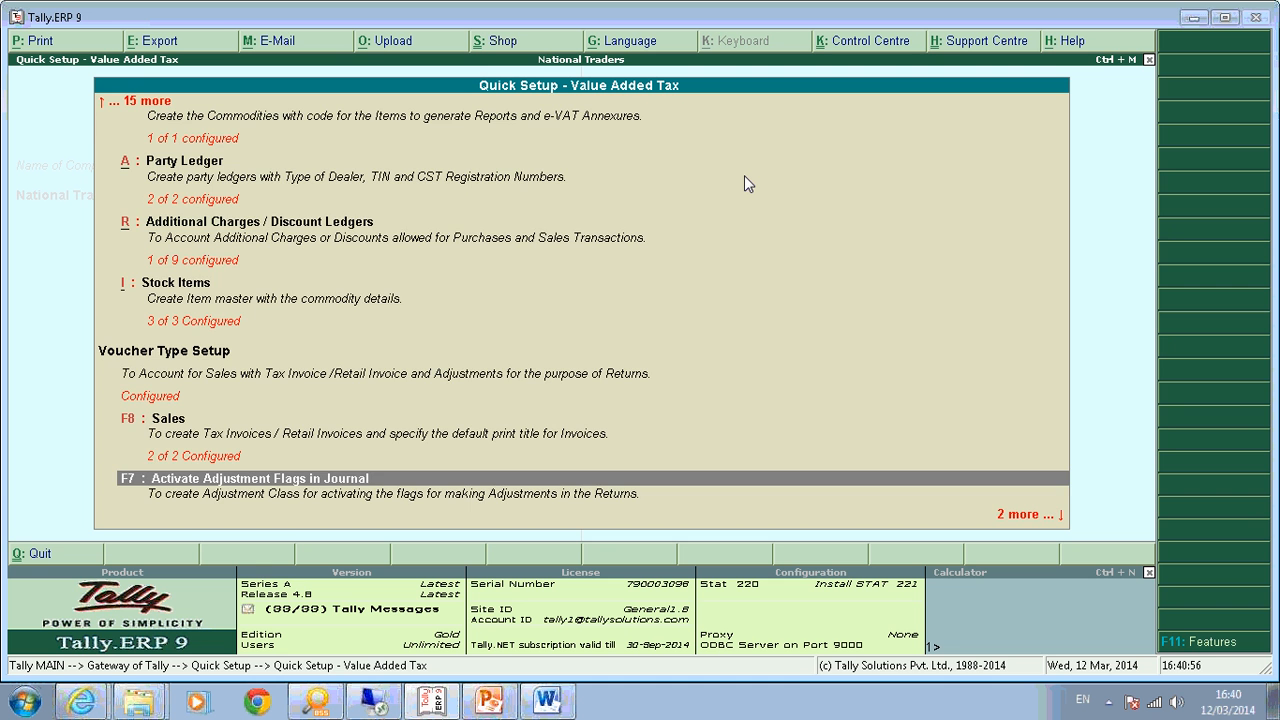
Quit Quick Setup - Value Added Tax and exit the Quick Setup menu to Gateway of Tally.
key("Up")
key("Up")
key("Up")
key("Up")
key("Up")
key("Up")
key("Up")
key("Up")
key("Up")
key("Up")
key("Up")
key("Up")
key("Down")
key("Down")
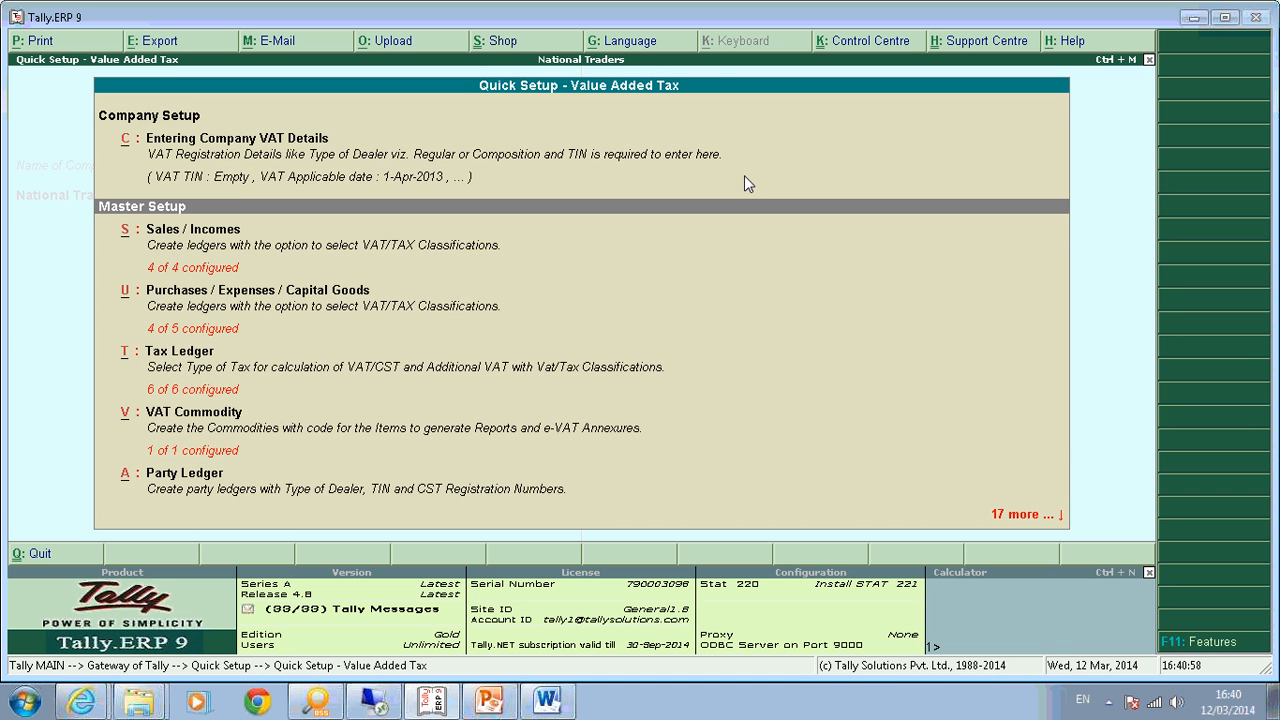
key("Down")
key("Down")
key("Down")
key("Down")
key("Down")
key("Down")
key("Down")
key("Down")
key("Down")
key("Down")
key("Down")
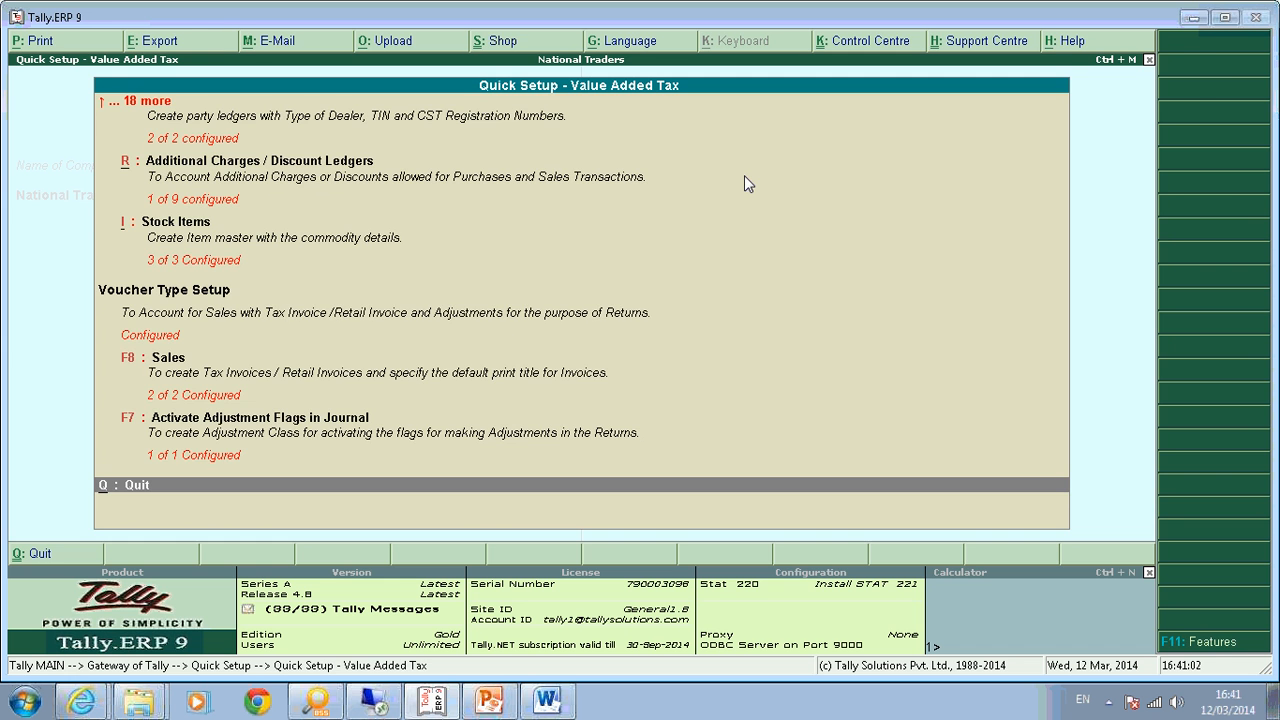
key("Return")
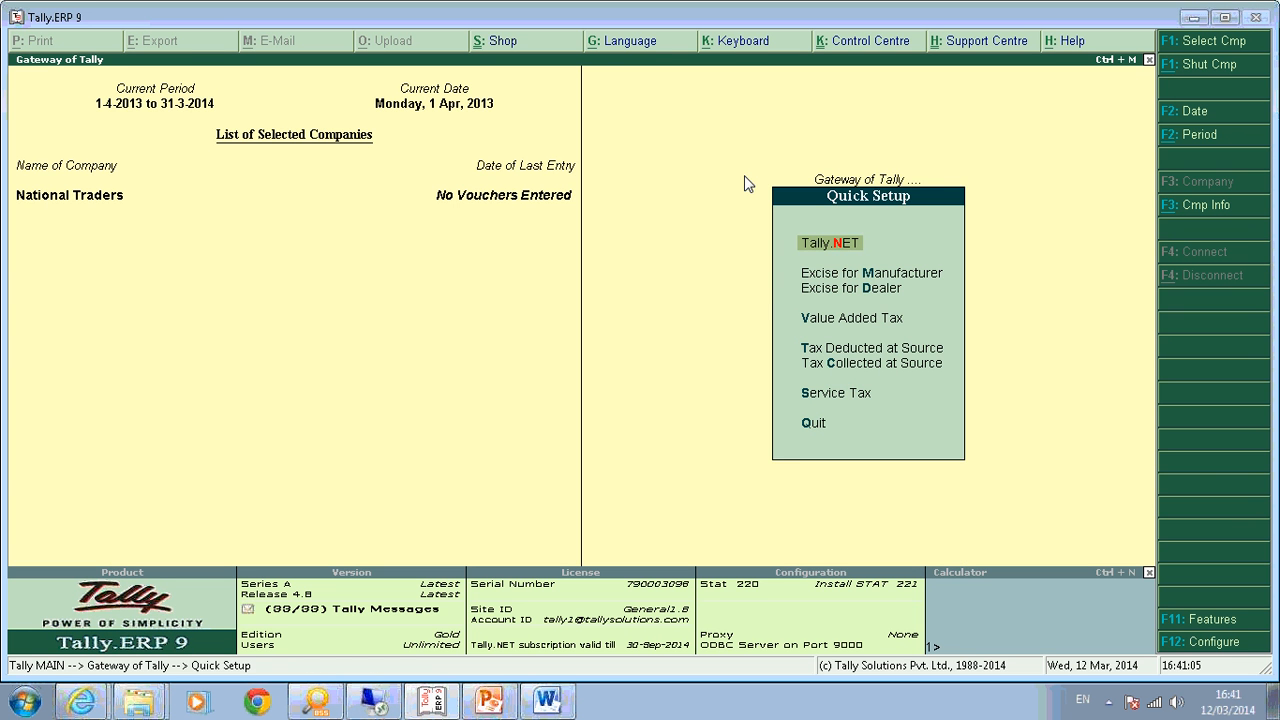
key("Escape")
key("Down")
key("Down")
key("Down")
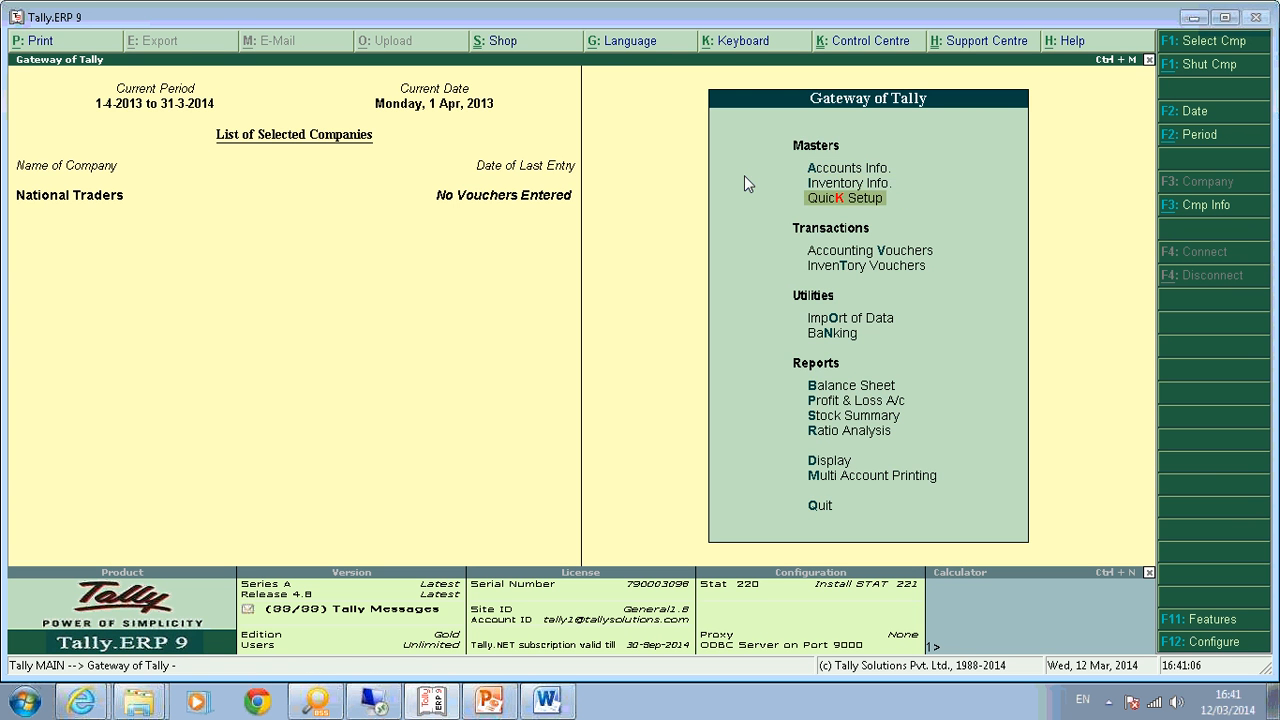
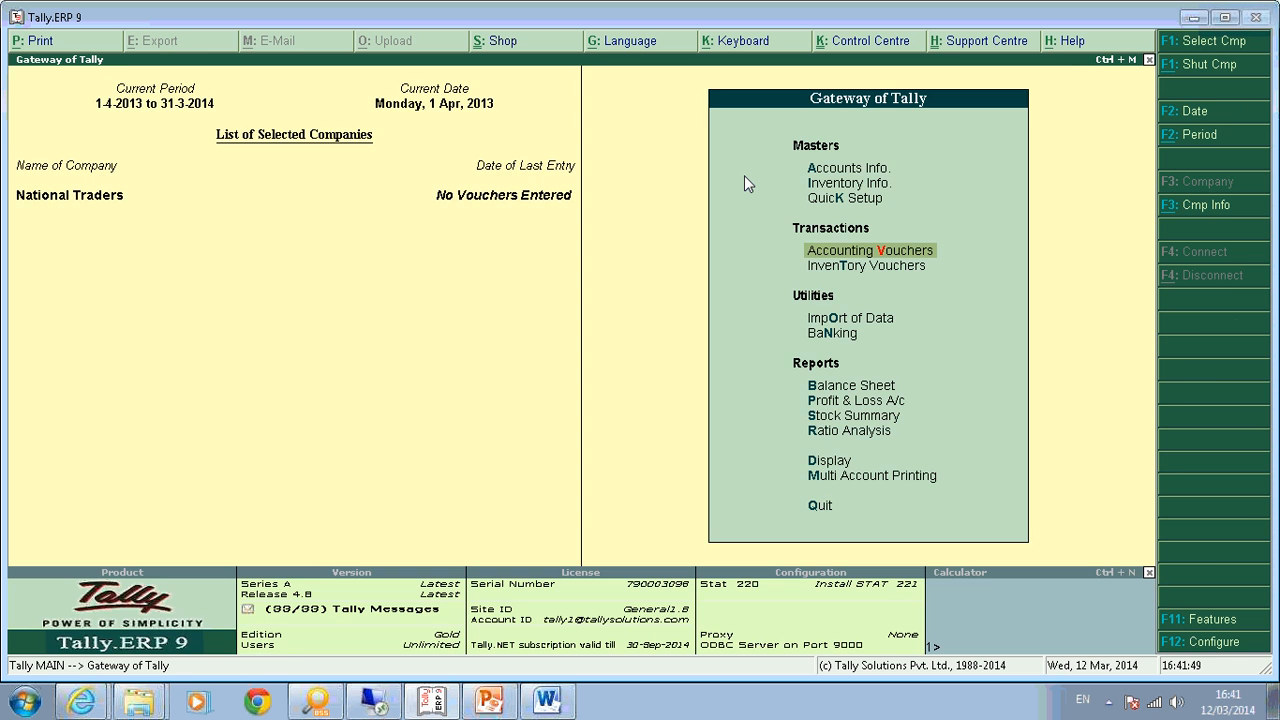
Start a purchase voucher for supplier invoice 12, dated 1-Apr-2013, from Ram Enterprises (CR).
key("Return")
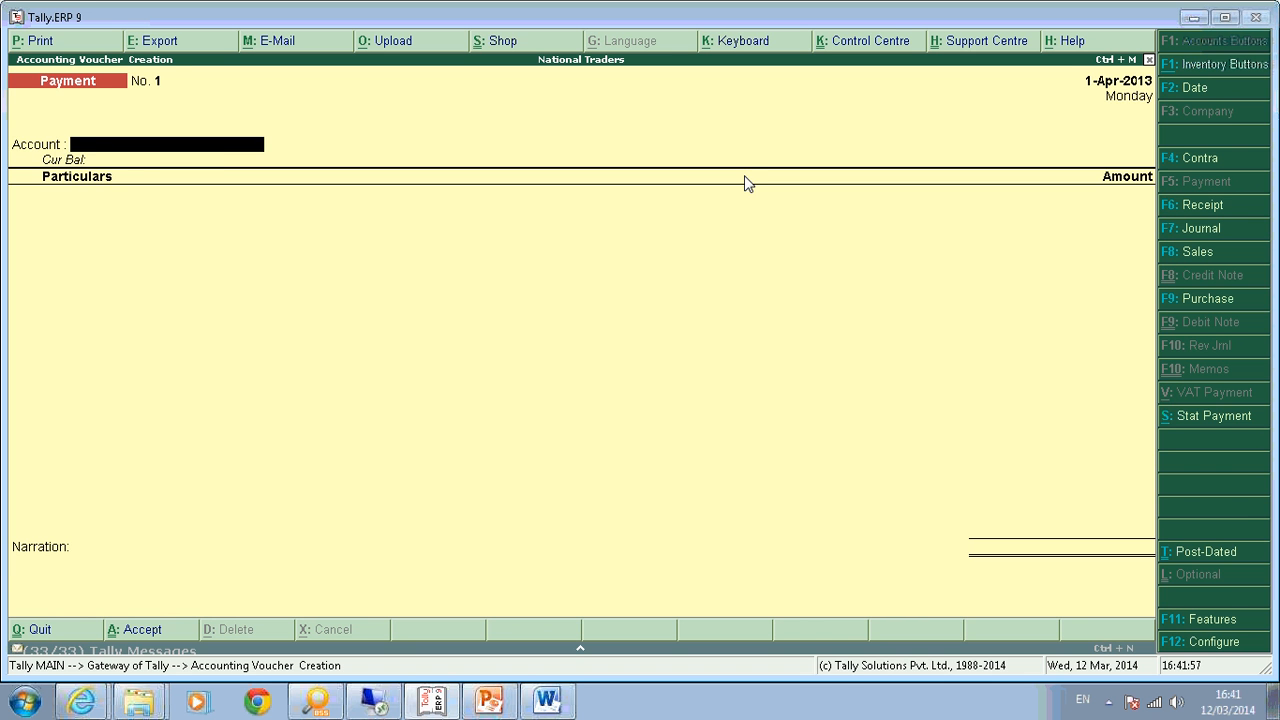
key("F9")
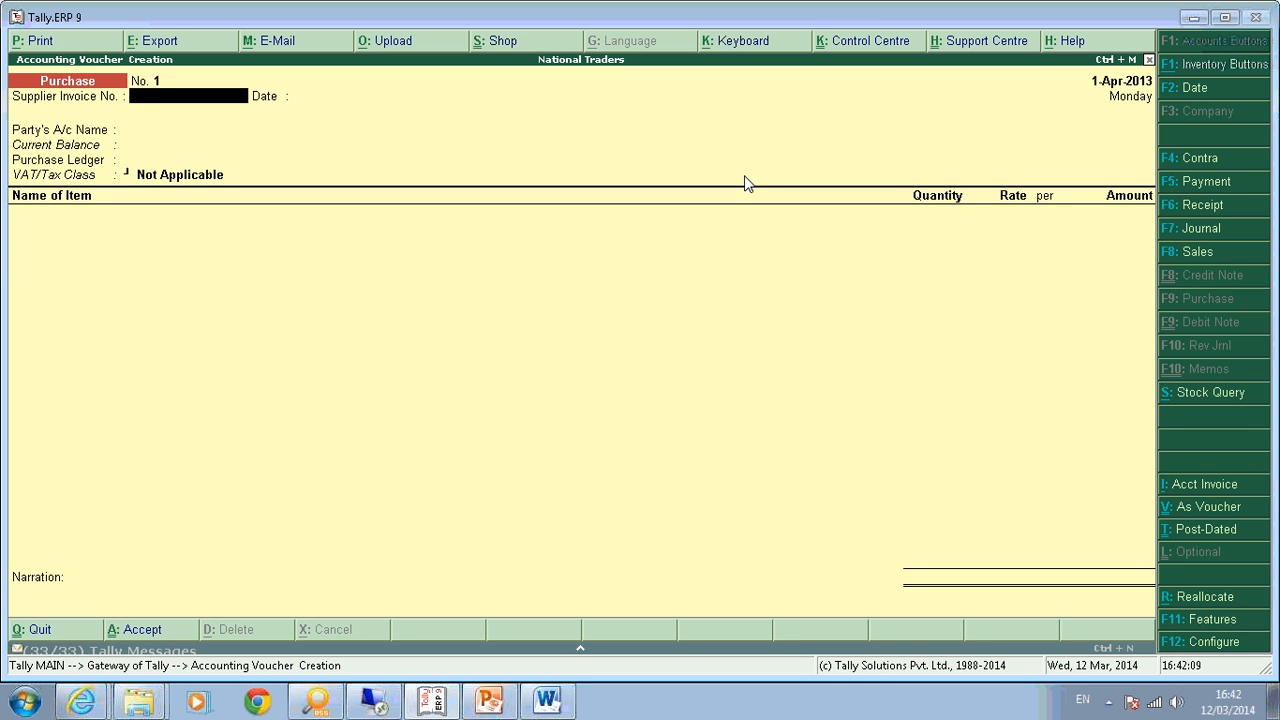
type("2")
key("Return")
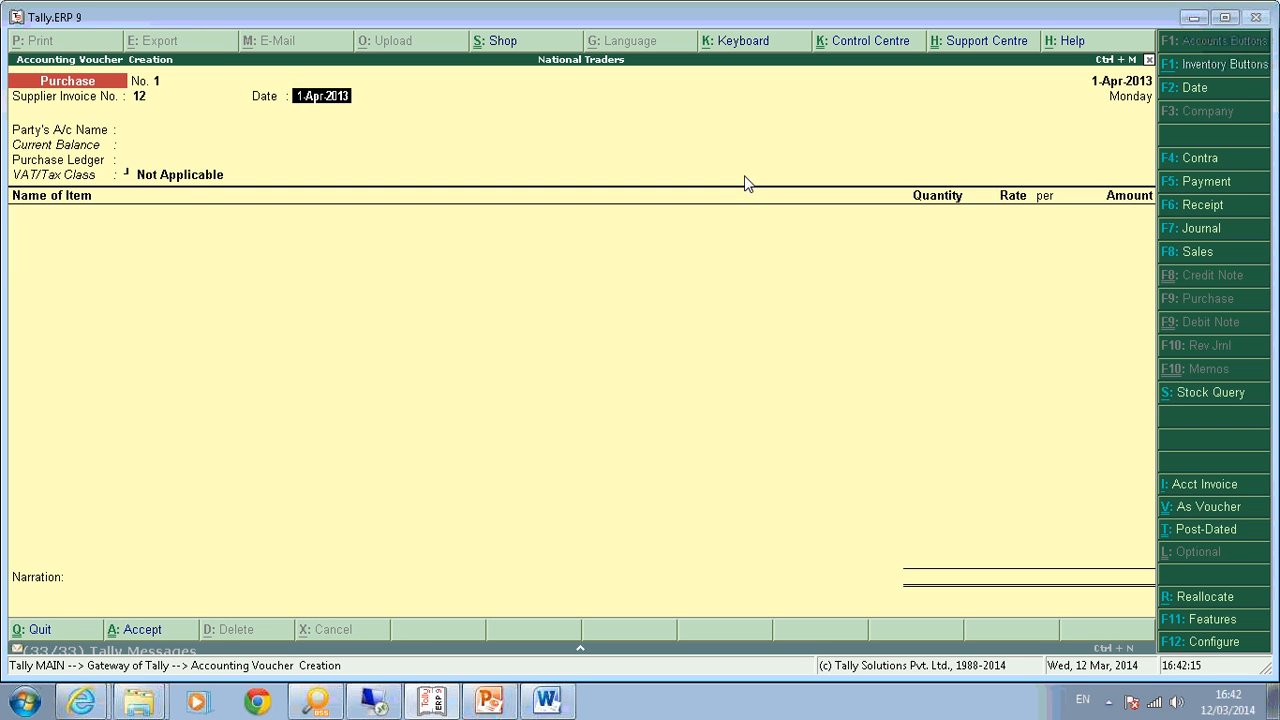
key("Return")
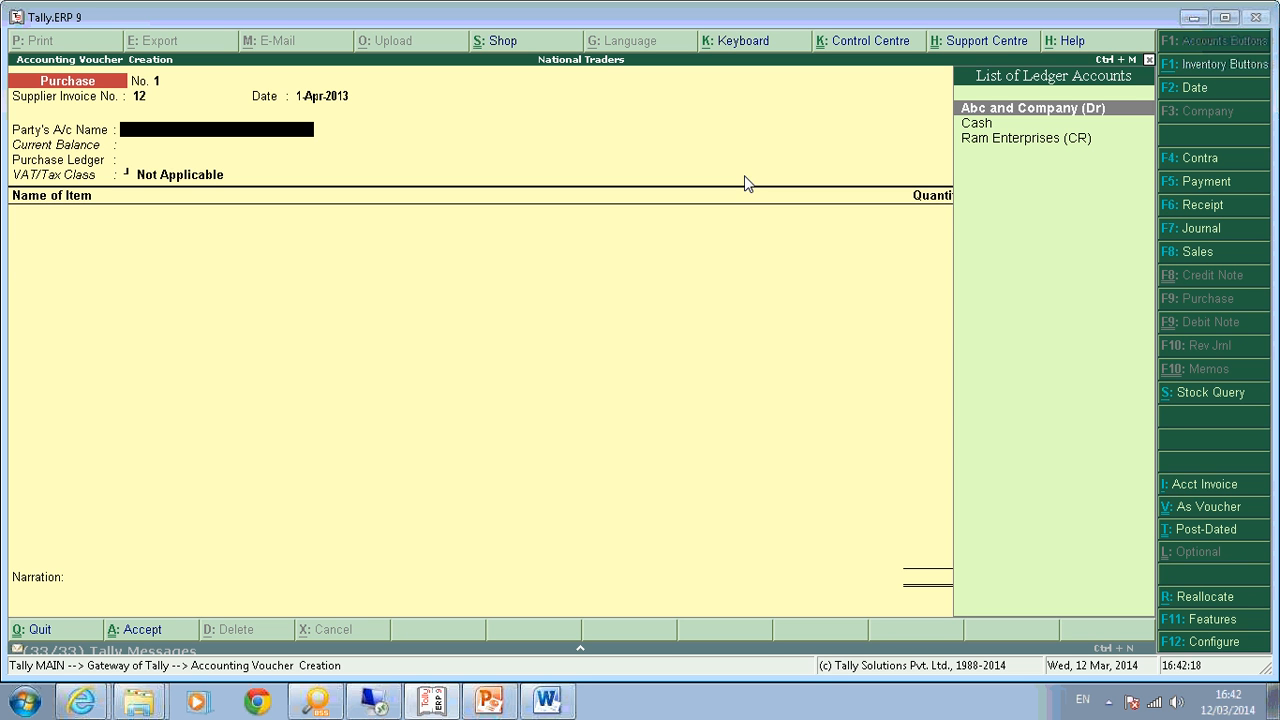
key("Down")
key("Down")
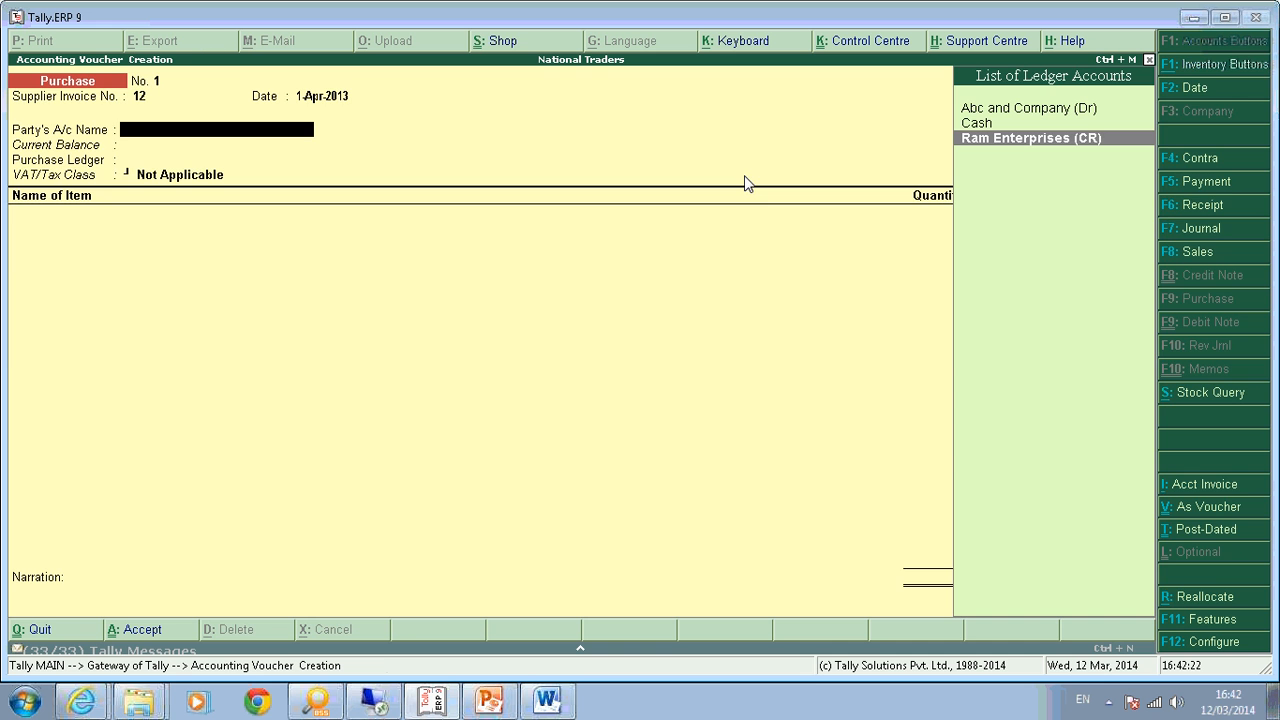
key("Return")
key("Return")
key("Return")
key("Return")
key("Return")
key("Return")
key("Return")
key("Return")
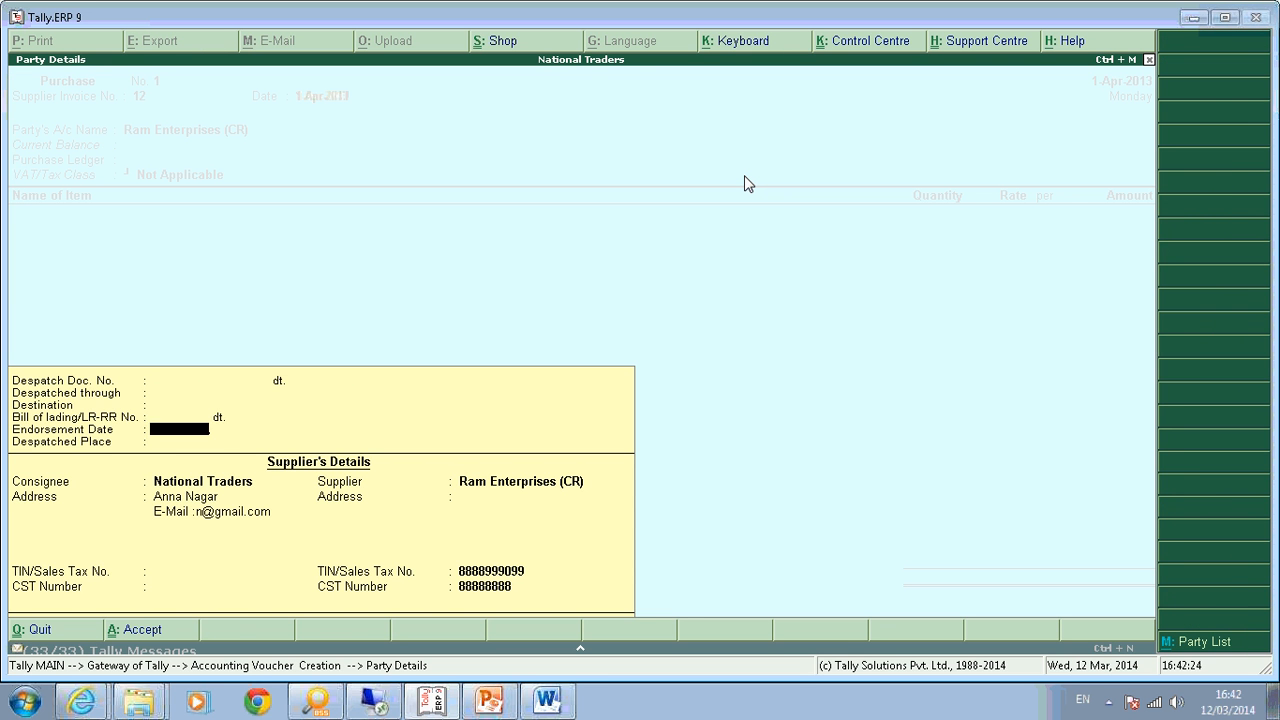
key("Return")
key("Return")
key("Return")
key("Return")
key("Return")
key("Return")
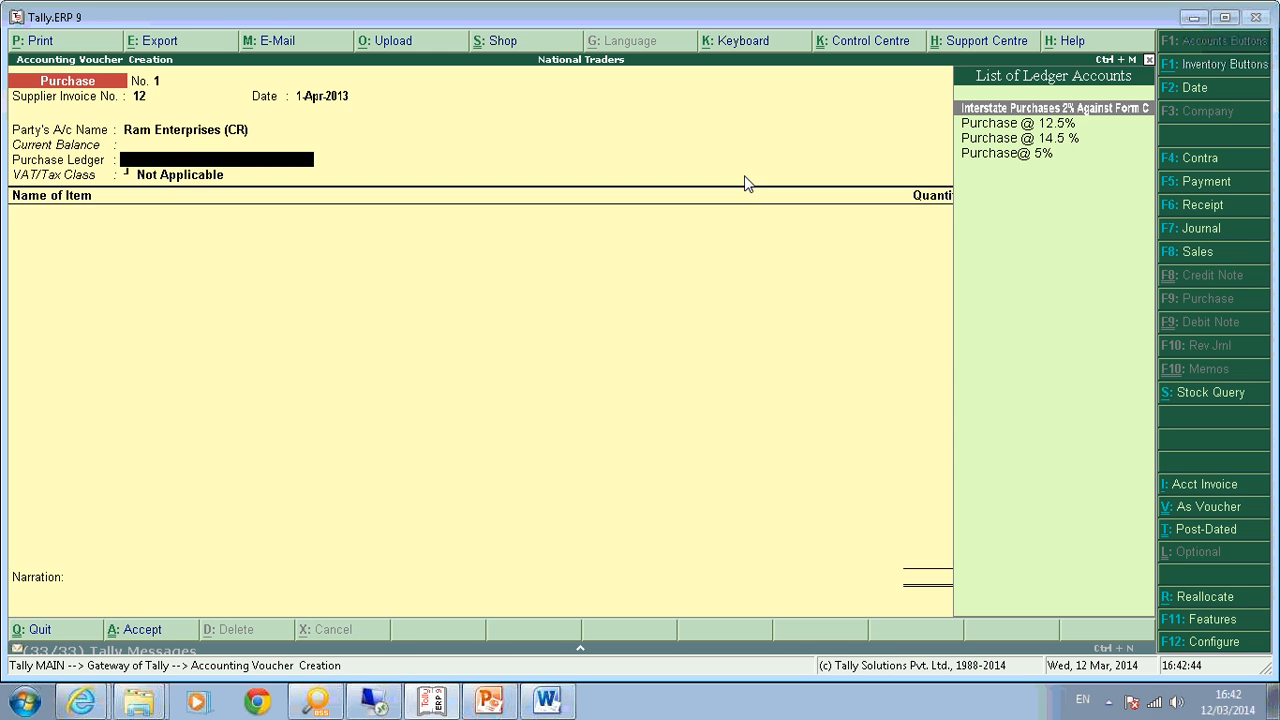
Open the Purchase Invoice Configuration with F12.
key("F12")
Set 'Use Common Ledger A/c for Item Allocation' to No and return to the party field.
key("Return")
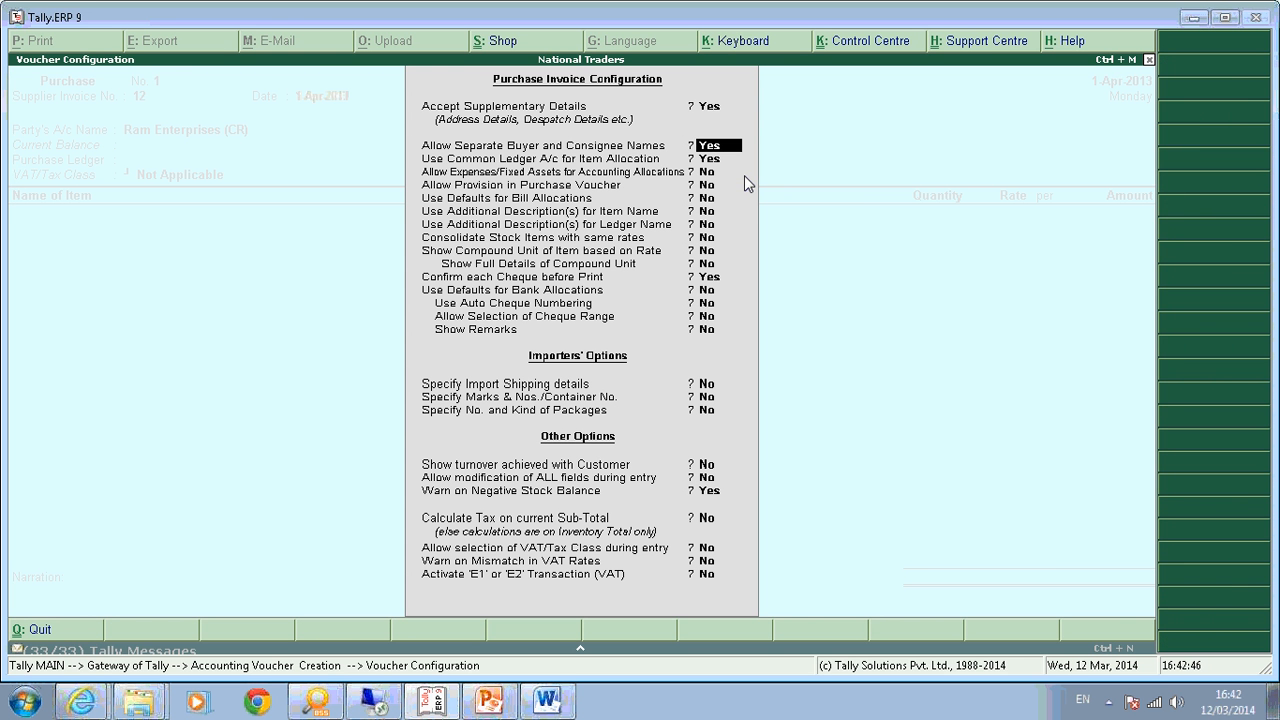
key("Return")
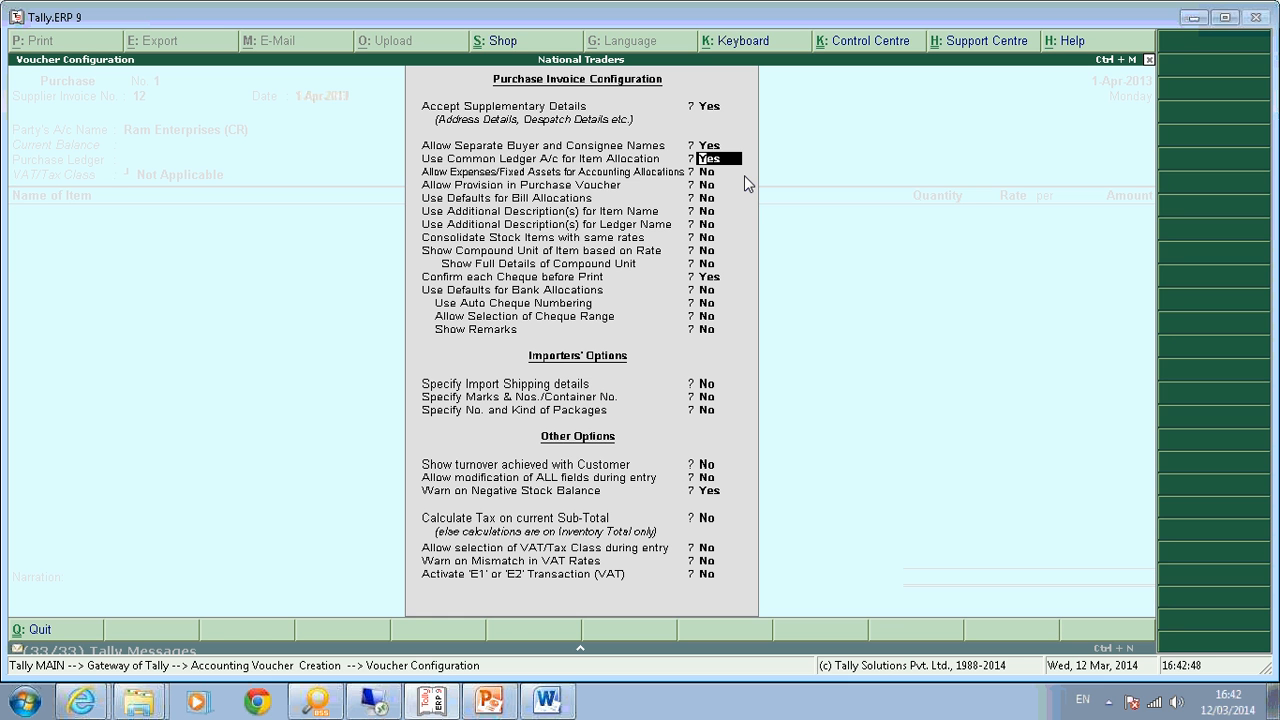
key("n")
key("Return")
key("Return")
key("Return")
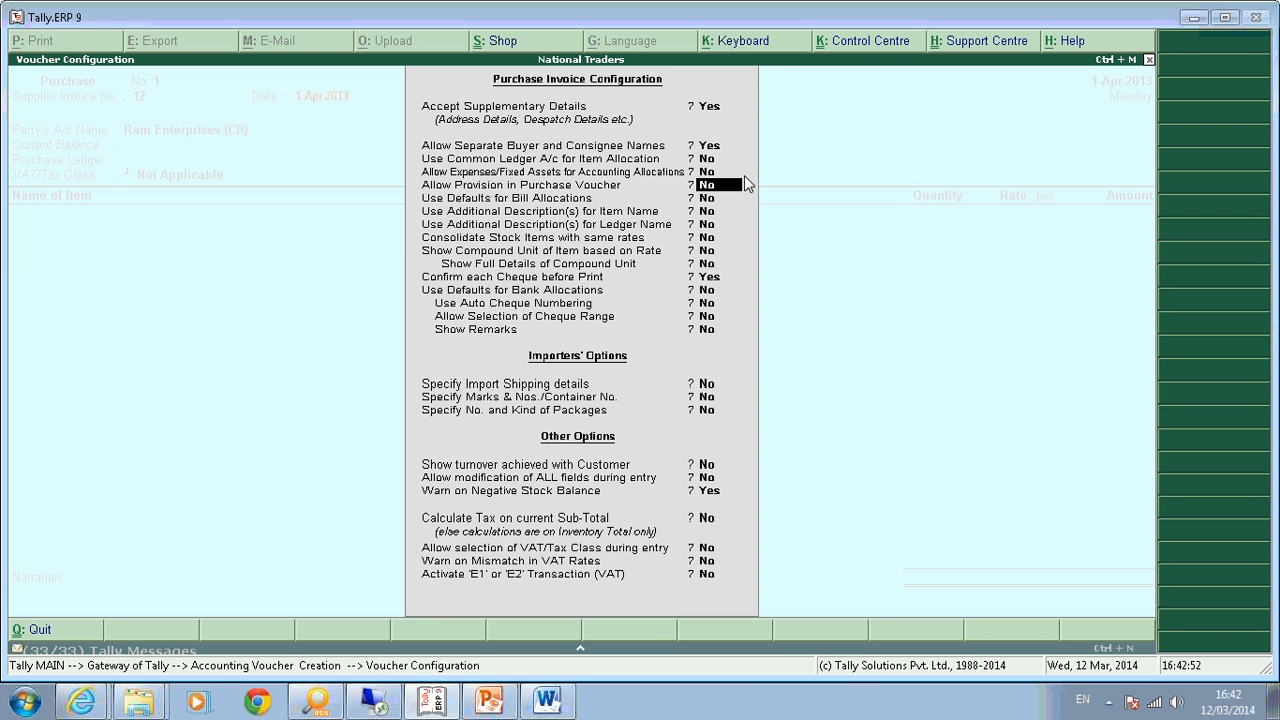
key("Return")
key("Return")
key("Return")
key("Return")
key("Return")
key("Return")
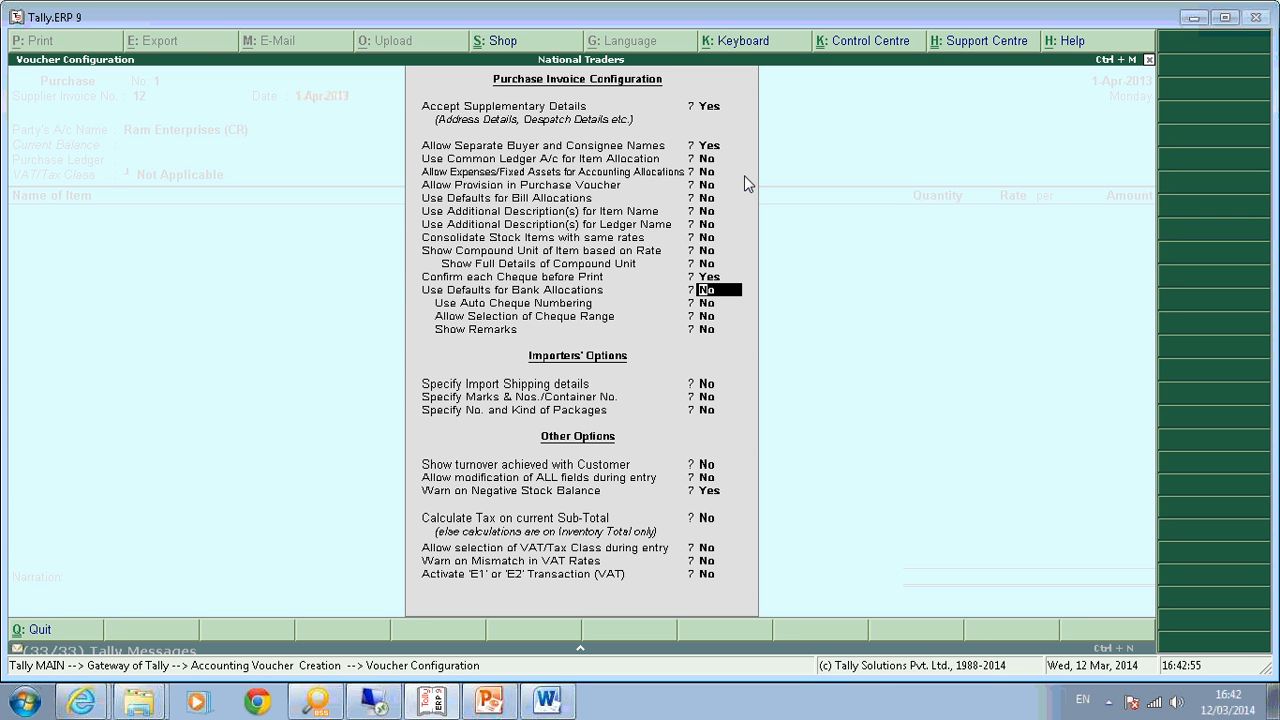
key("Return")
key("Return")
key("Return")
key("Return")
key("Return")
key("Return")
key("Return")
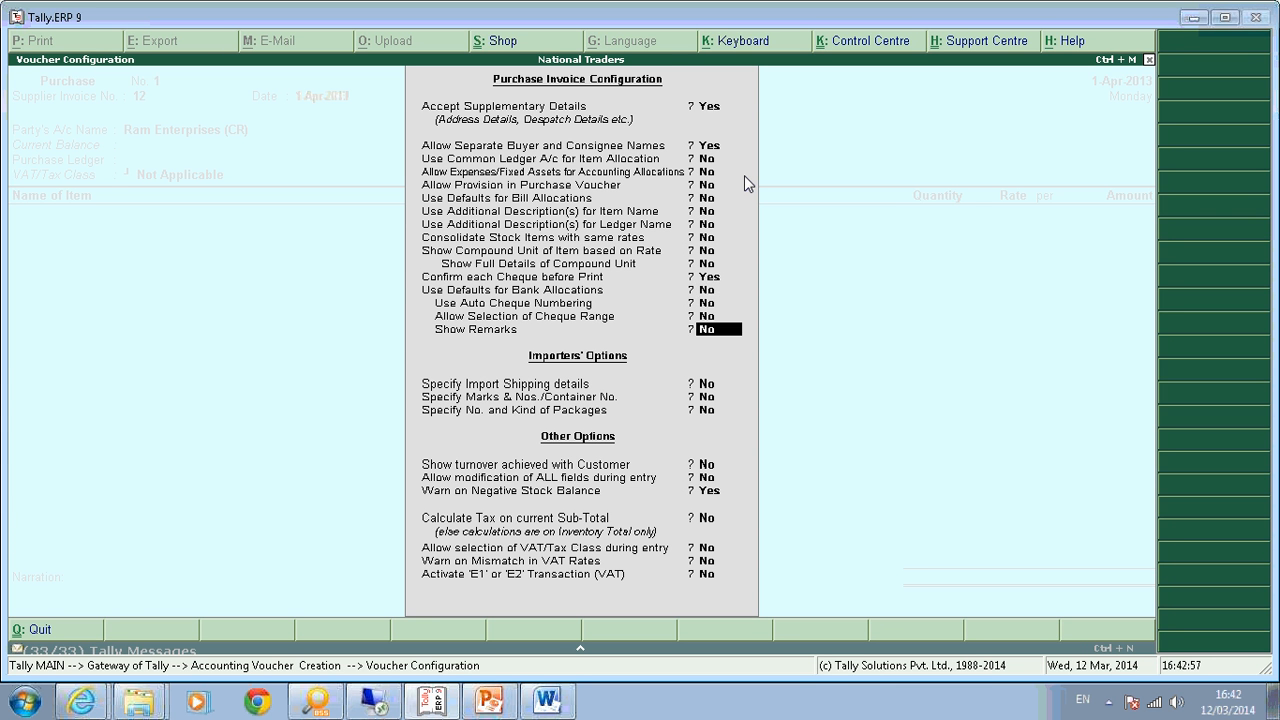
key("Return")
key("Return")
key("Return")
key("Return")
key("Return")
key("Return")
key("Return")
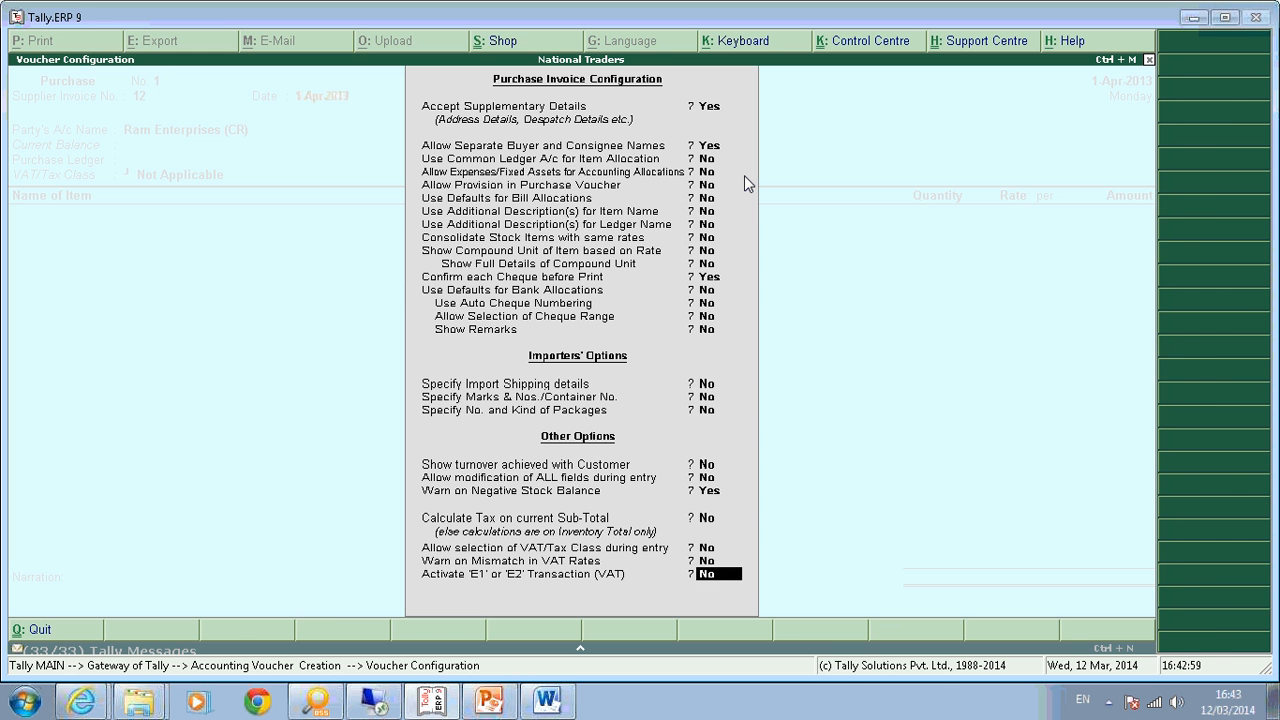
key("Return")
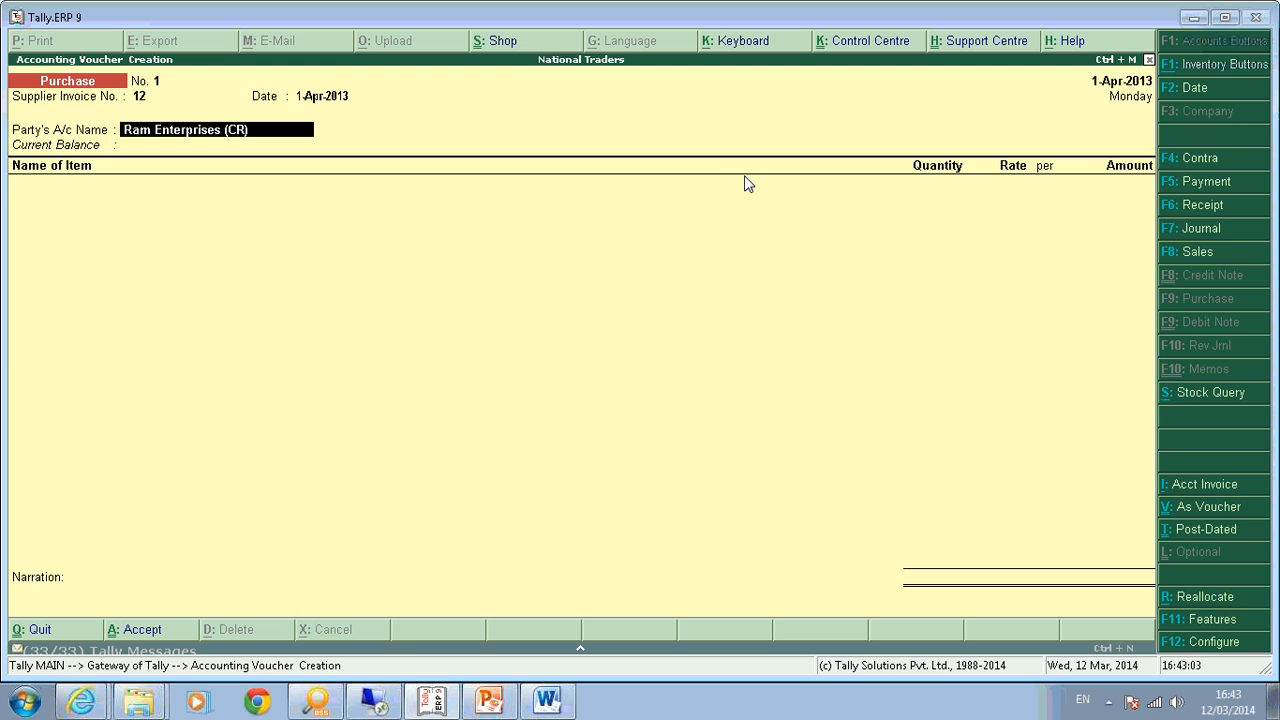
key("Return")
key("Return")
key("Return")
Add Mouse as the first item line: quantity 1 nos at rate 1,000.00.
key("ctrl+a")
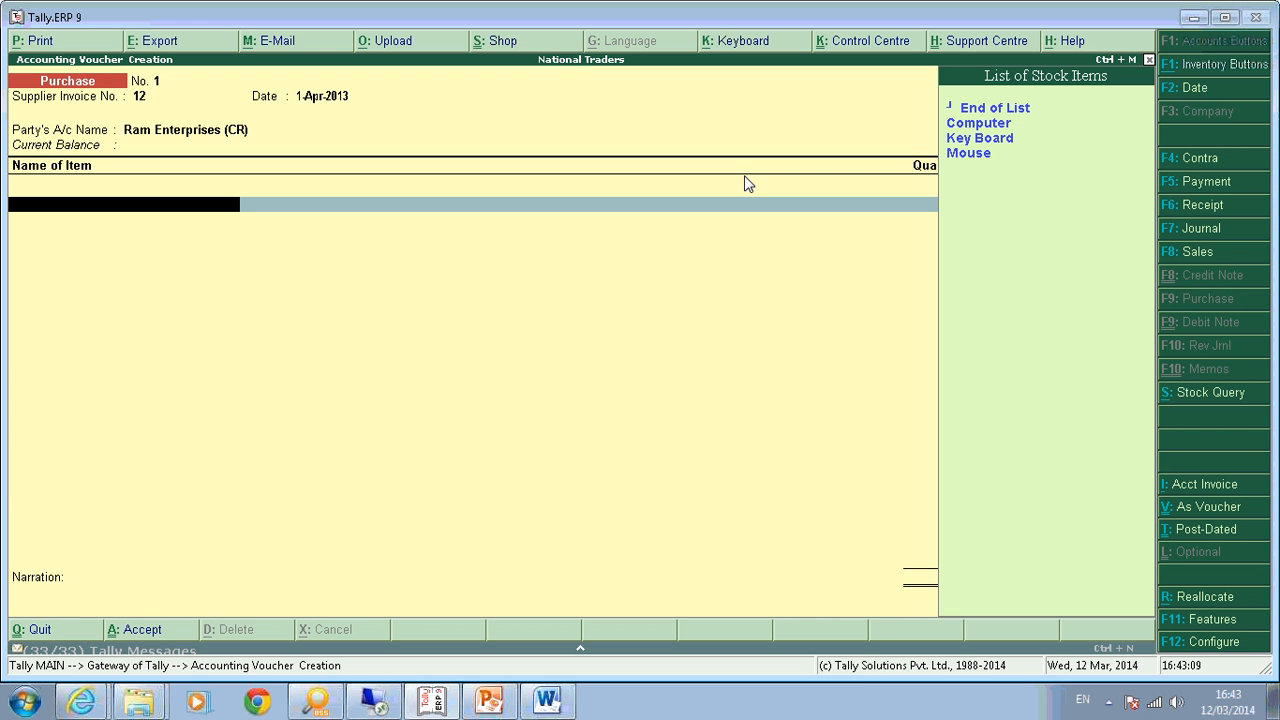
key("Down")
key("Down")
key("Down")
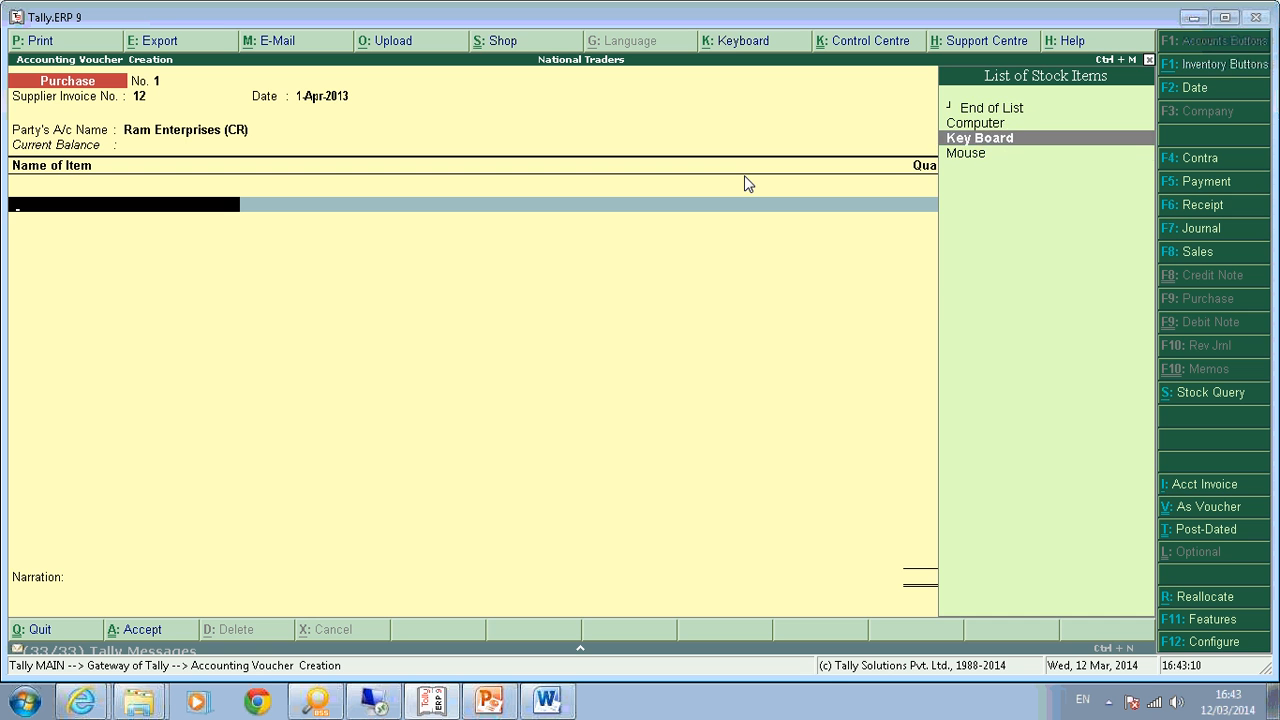
key("Return")
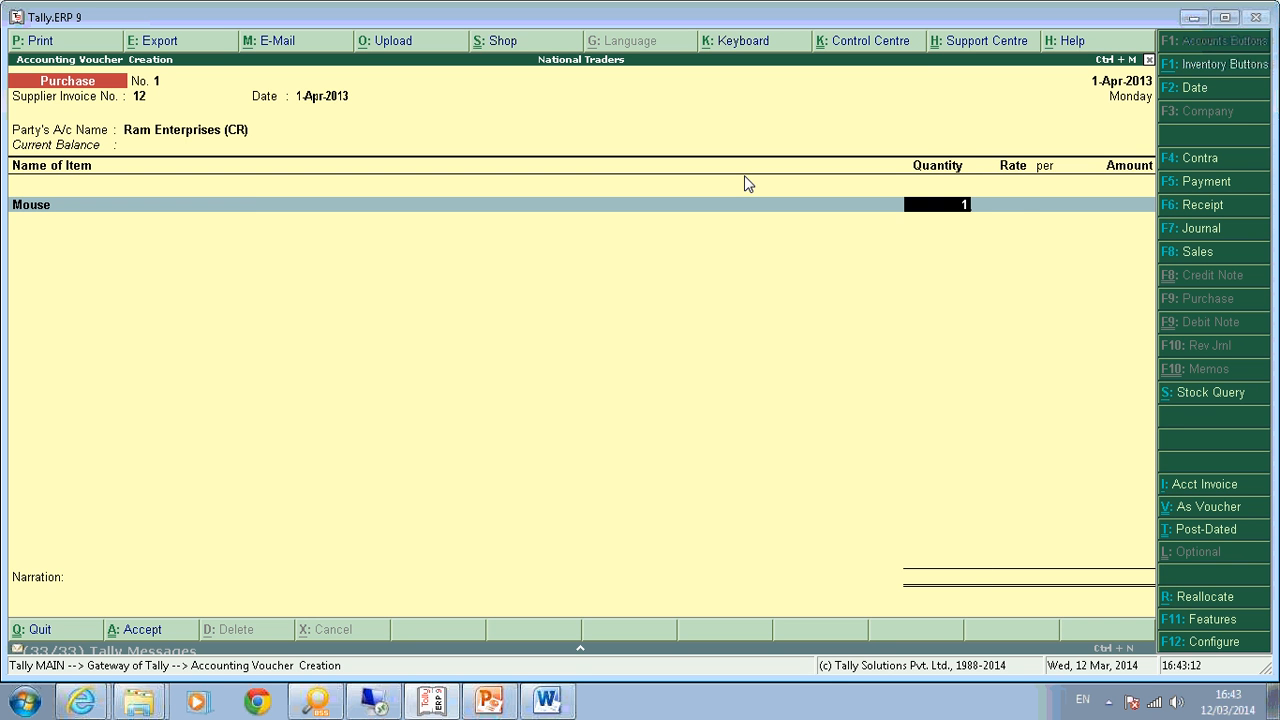
key("Return")
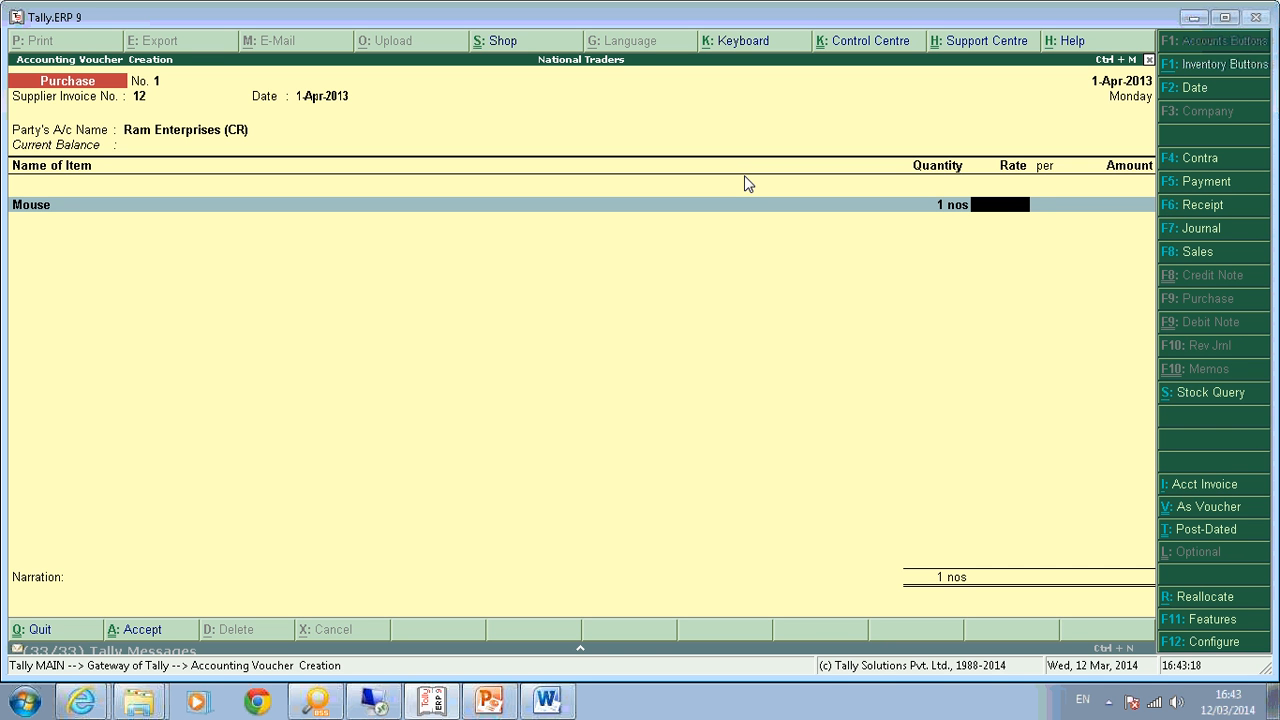
type("1000")
key("Return")
key("Return")
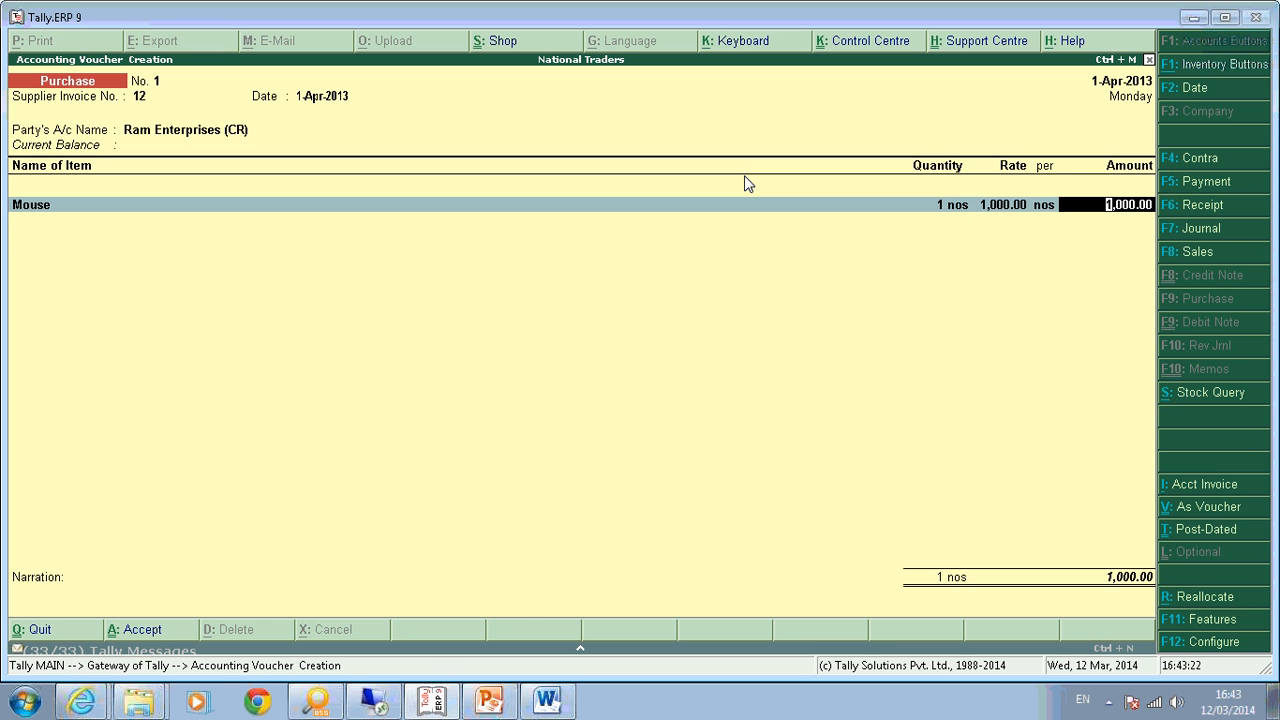
key("Return")
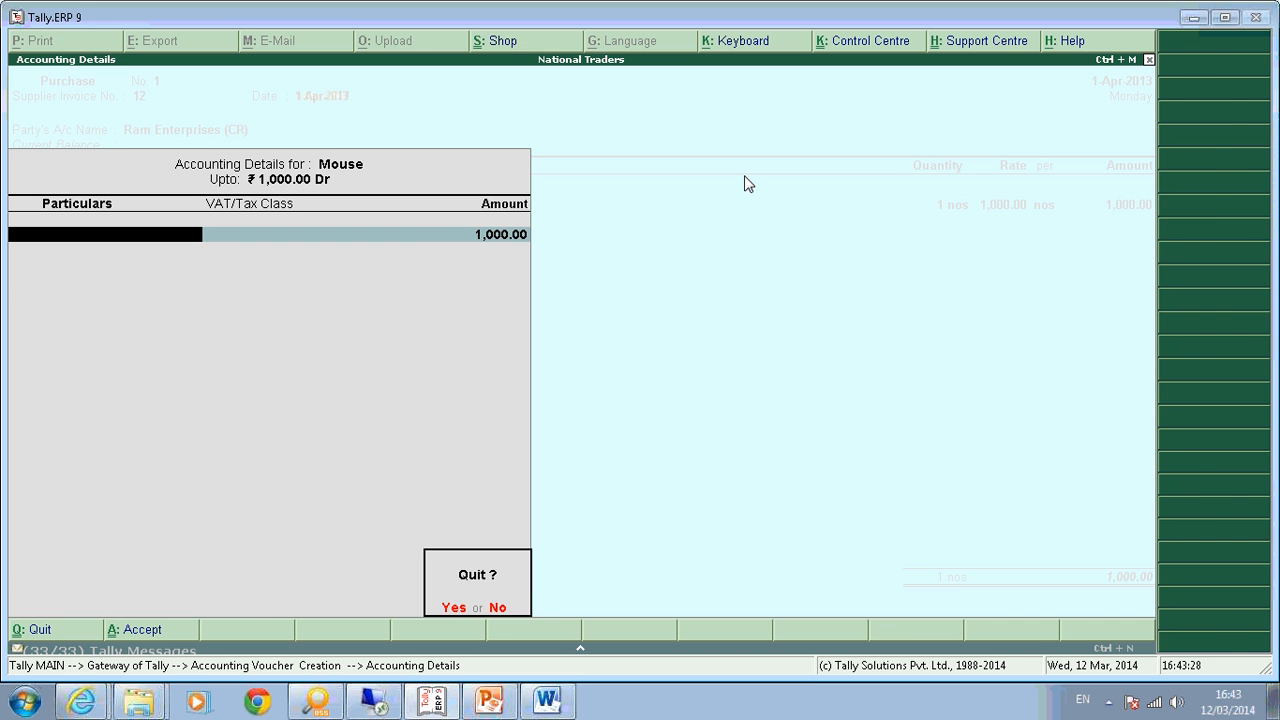
key("Return")
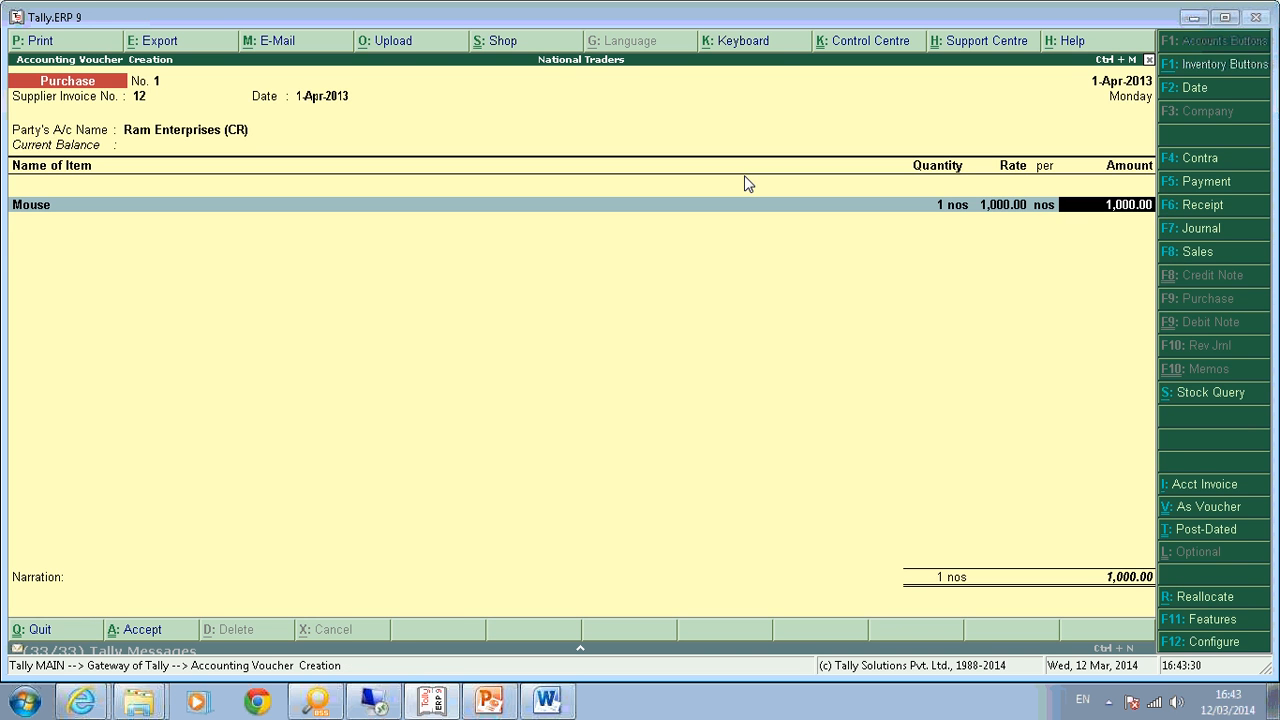
key("F12")
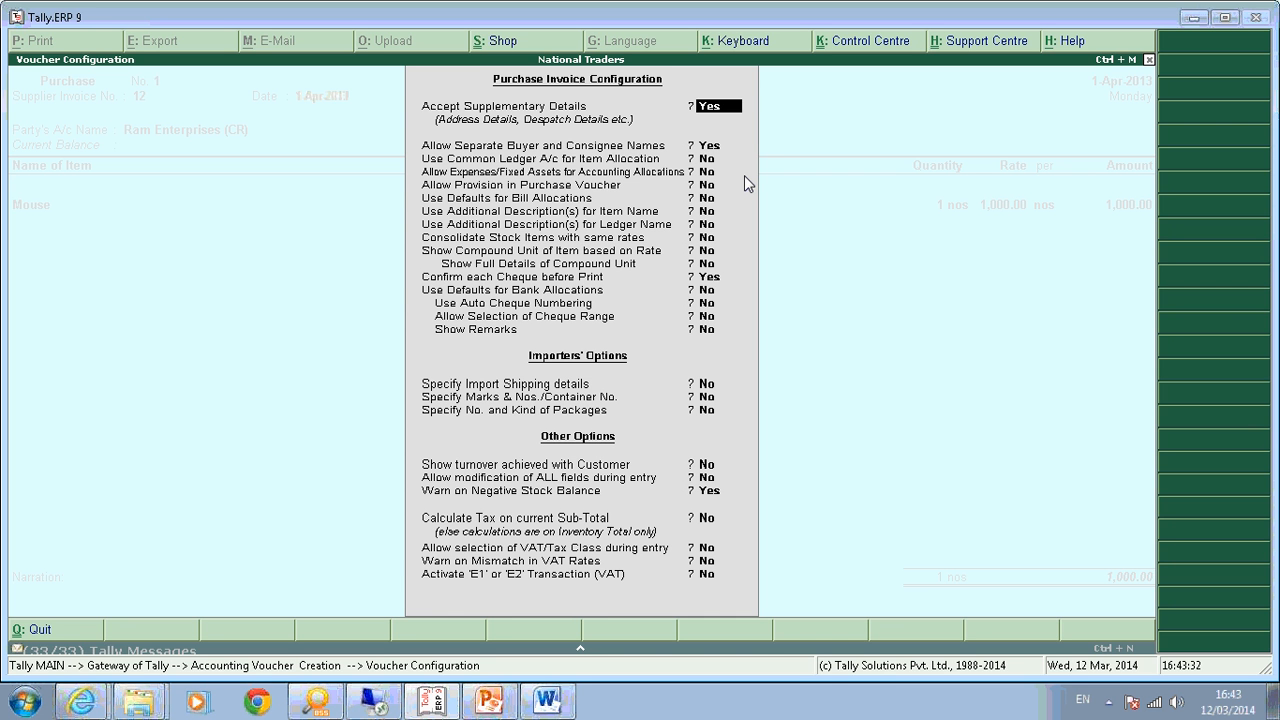
Turn 'Use Common Ledger A/c for Item Allocation' back to Yes and reach the purchase ledger choice.
key("Return")
key("Return")
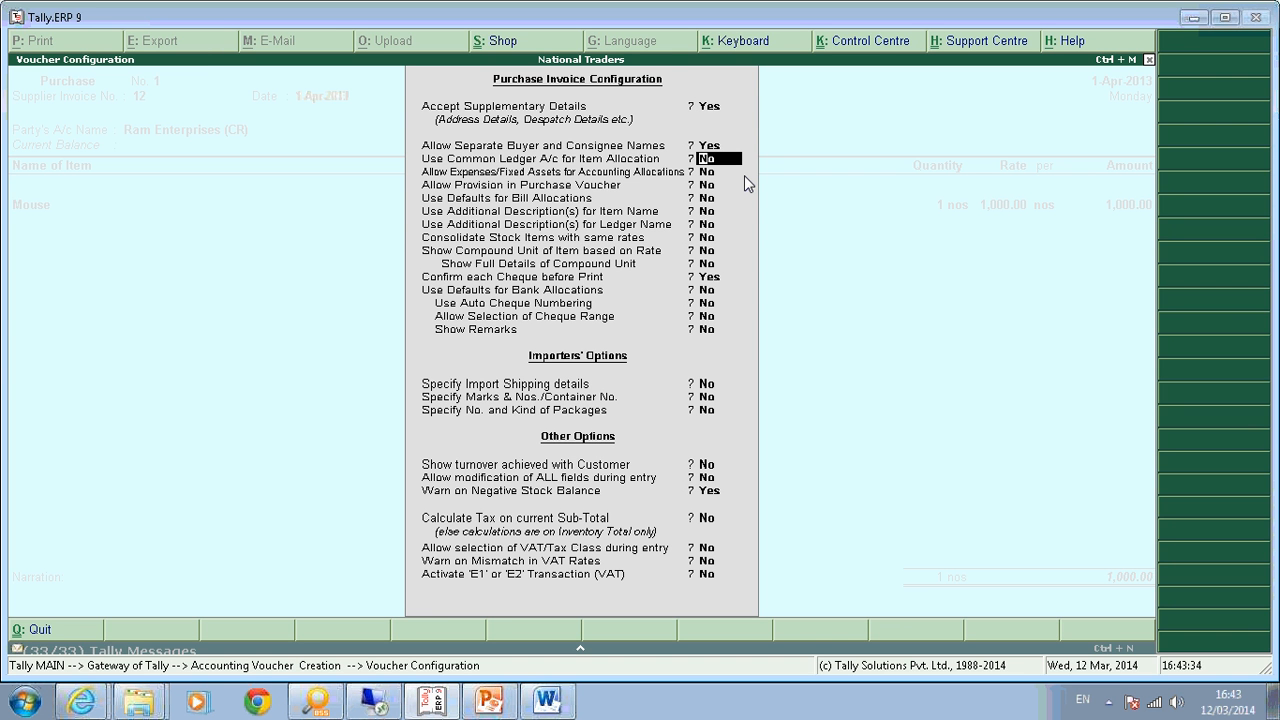
key("y")
key("Return")
key("Return")
key("Return")
key("Return")
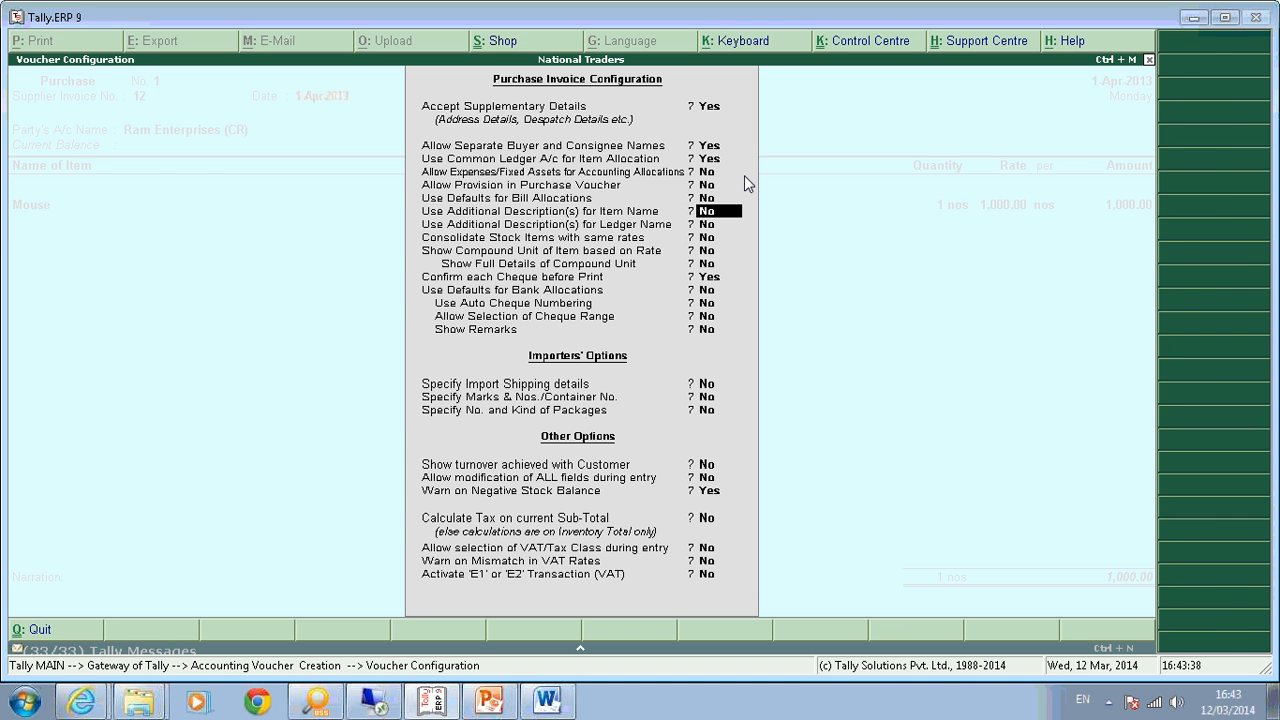
key("ctrl+a")
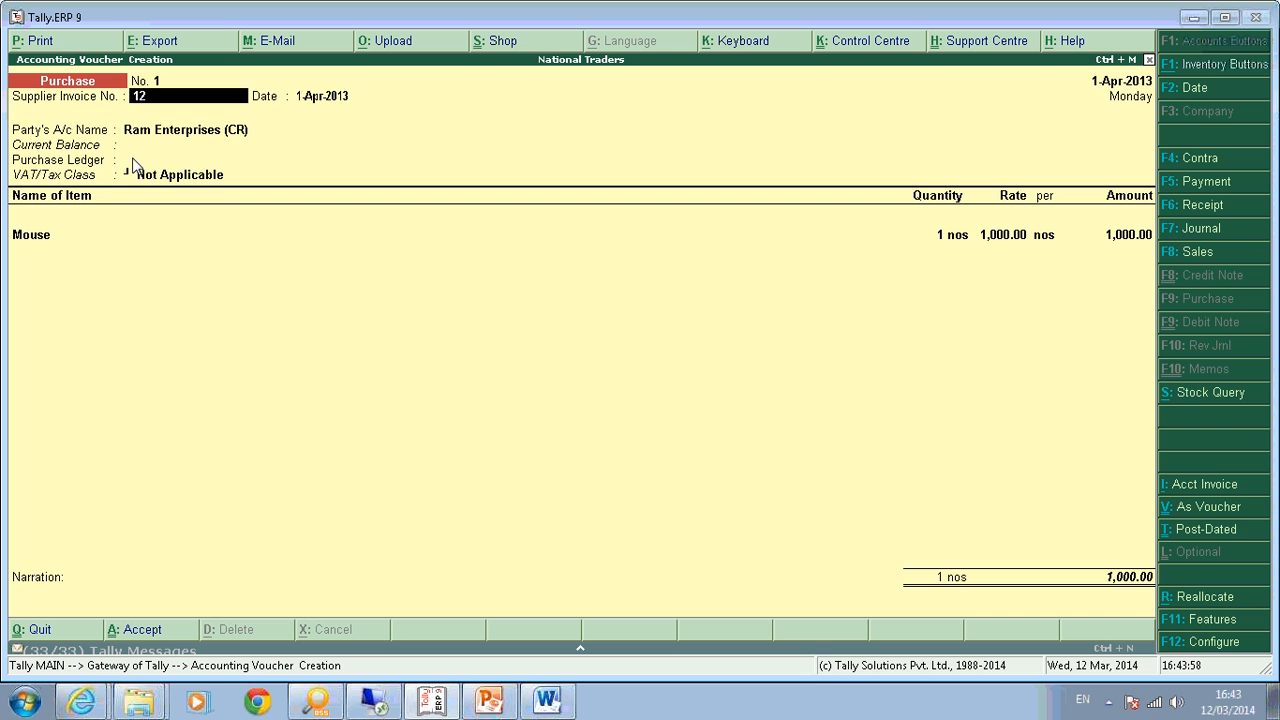
key("Return")
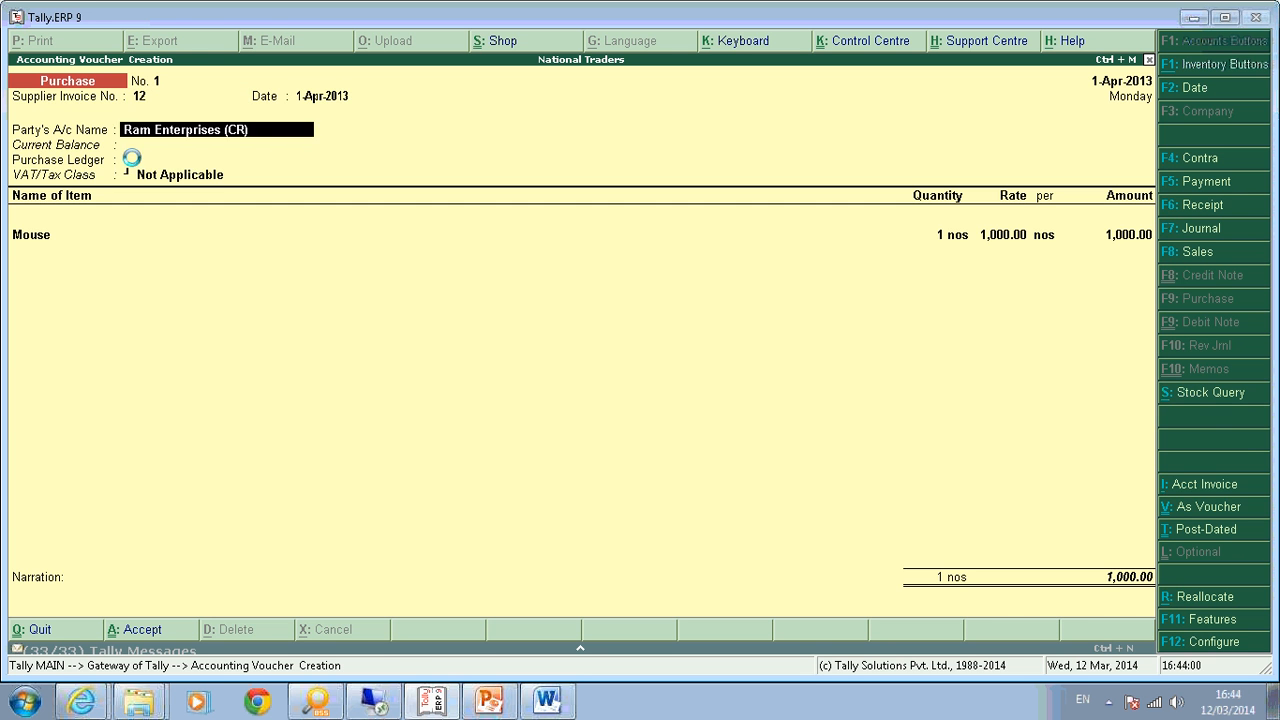
key("Return")
key("Return")
key("Return")
key("ctrl+a")
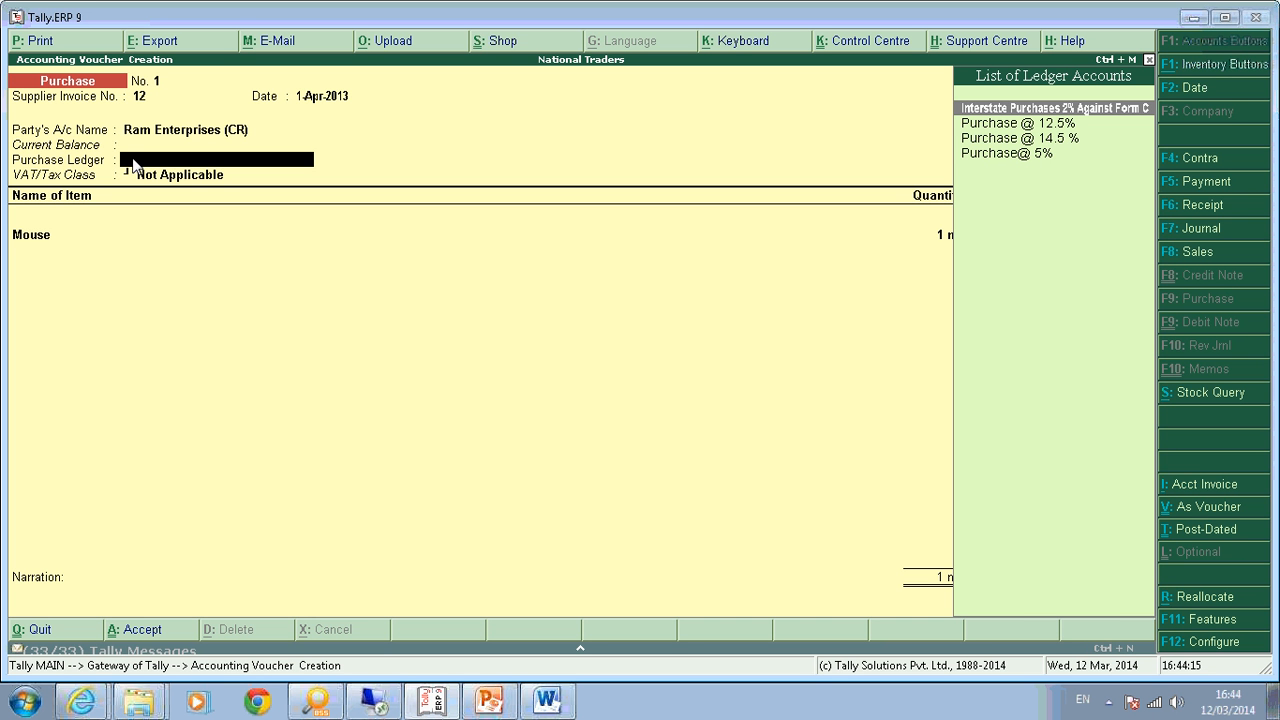
Set 'Use Common Ledger A/c for Item Allocation' to No again in the F12 configuration.
key("F12")
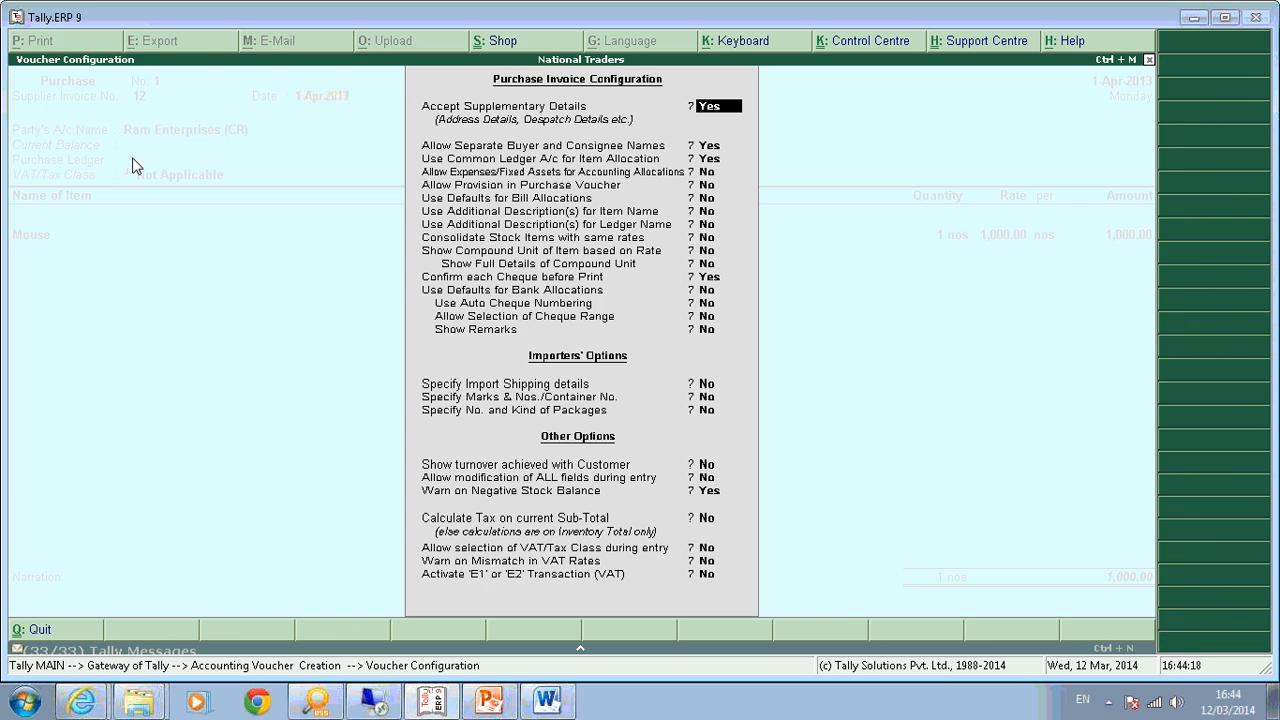
key("Return")
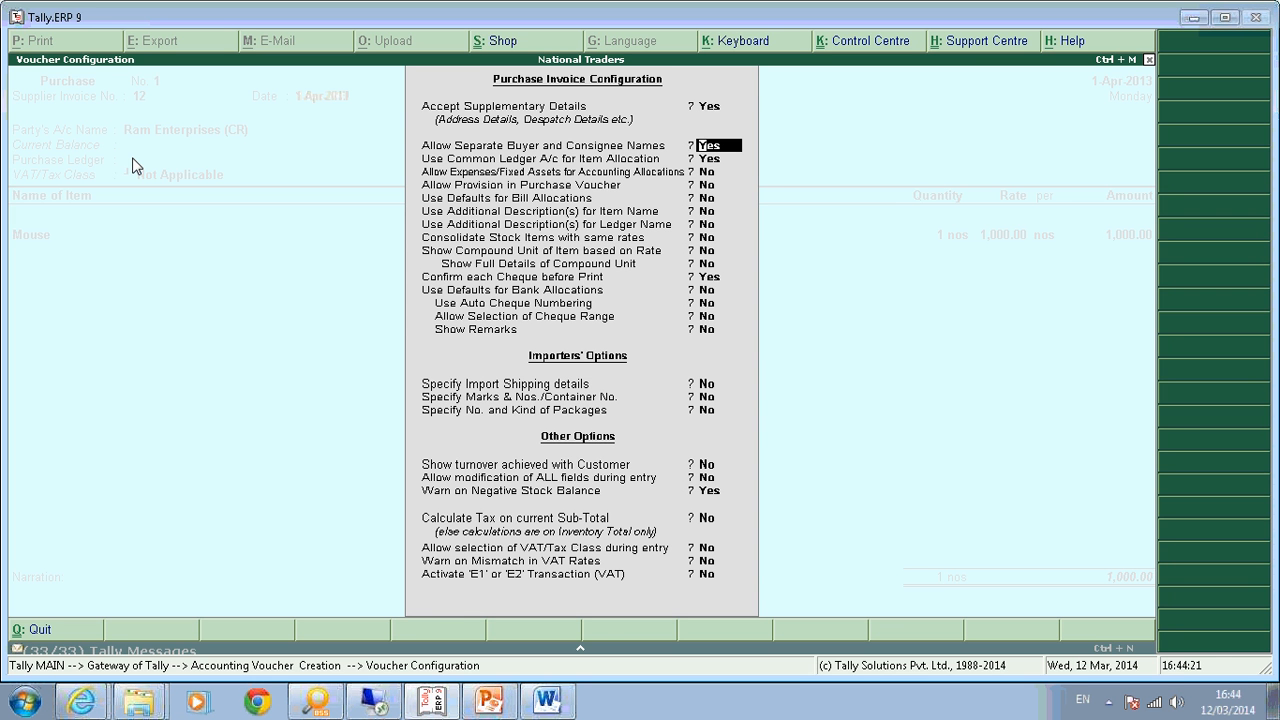
key("Return")
key("n")
key("Return")
key("Return")
key("Return")
key("Return")
key("Return")
key("Return")
key("ctrl+a")
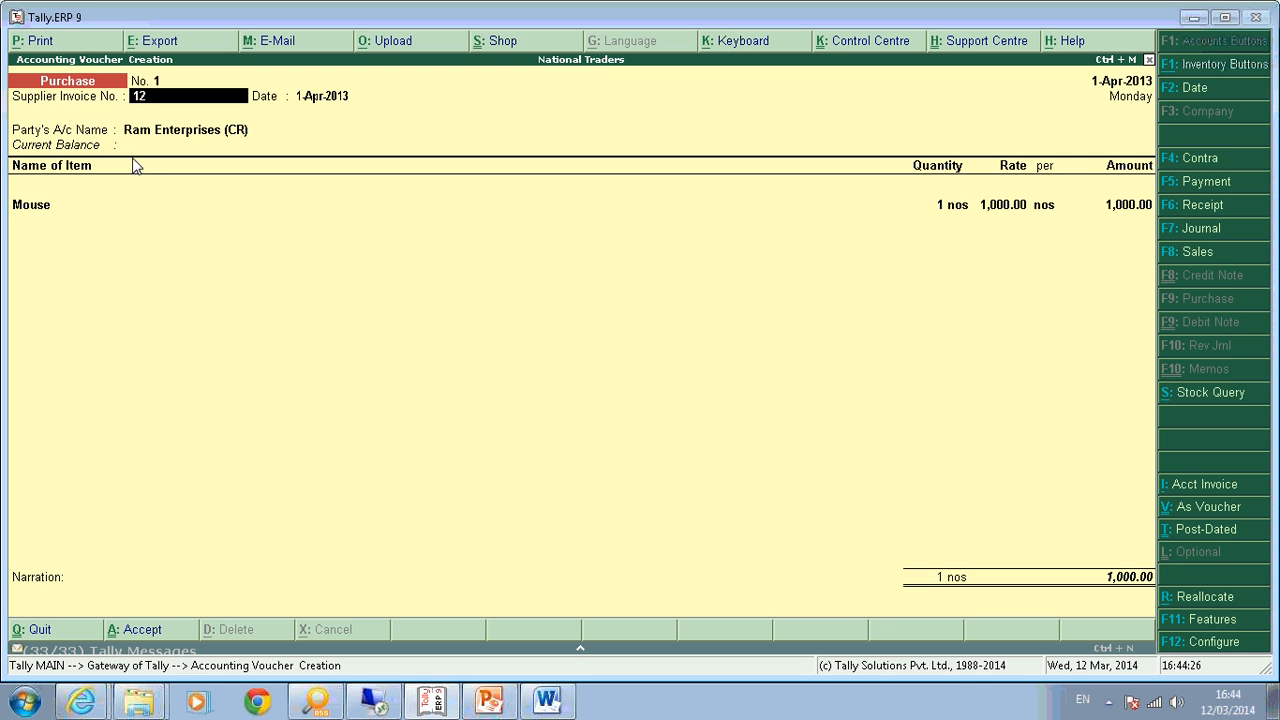
Allocate the Mouse amount of 1,000.00 to the Purchase@ 5% ledger.
key("Return")
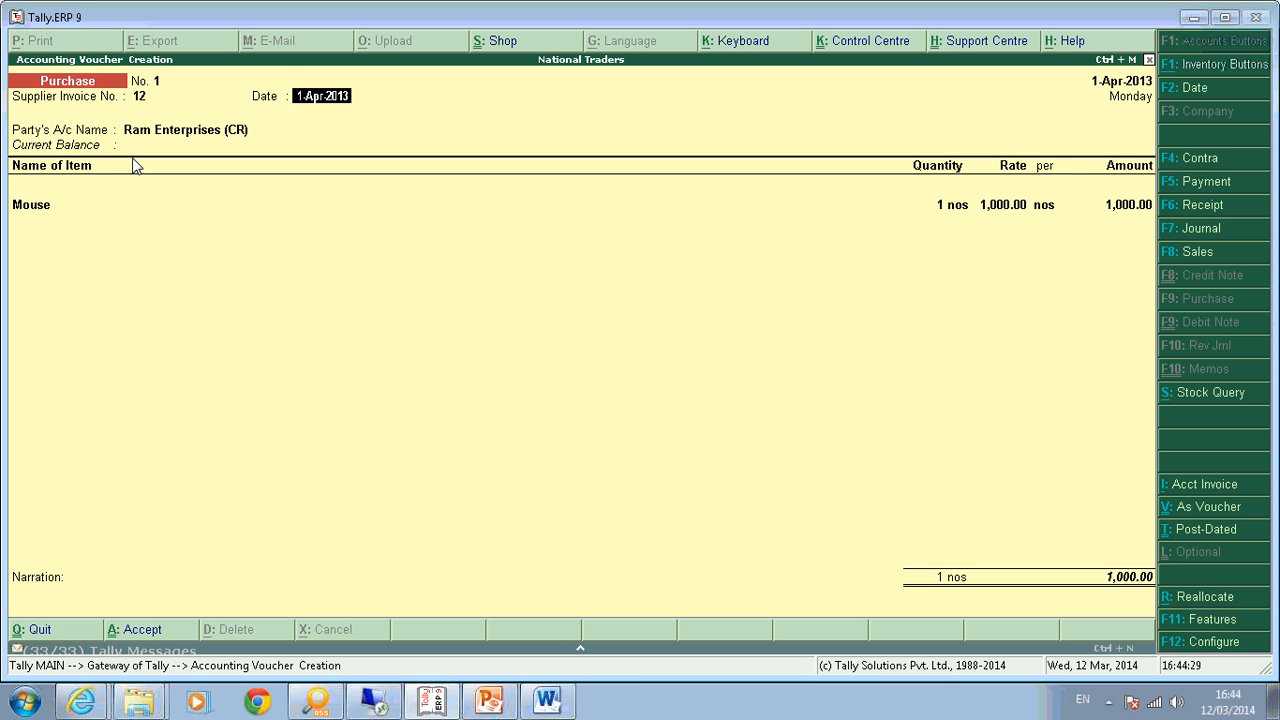
key("Return")
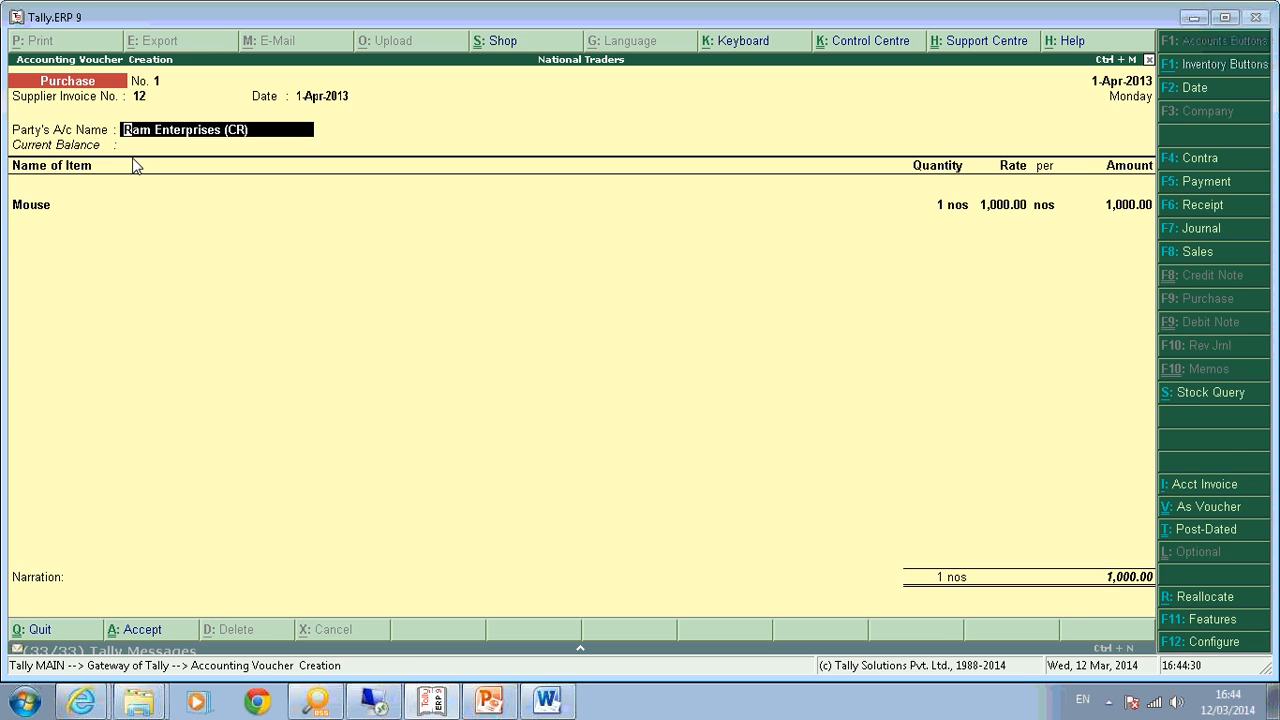
key("Return")
key("Return")
key("ctrl+a")
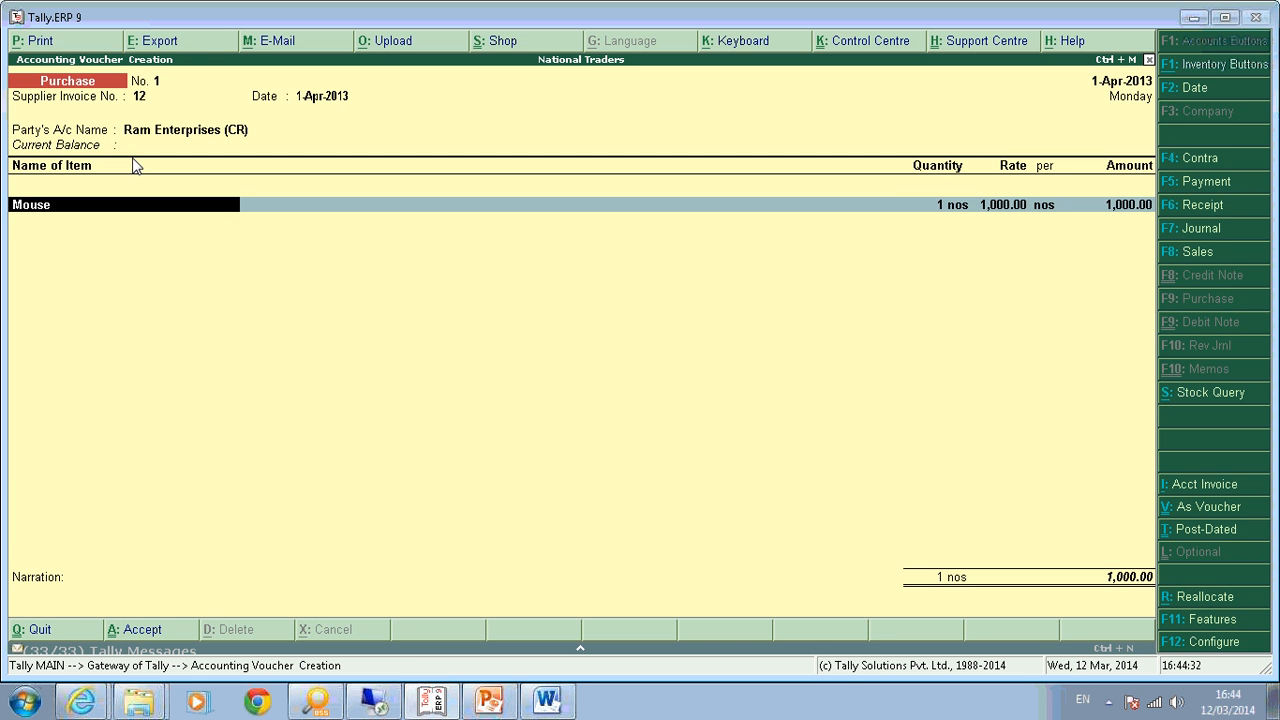
key("Return")
key("Return")
key("Return")
key("Return")
key("Return")
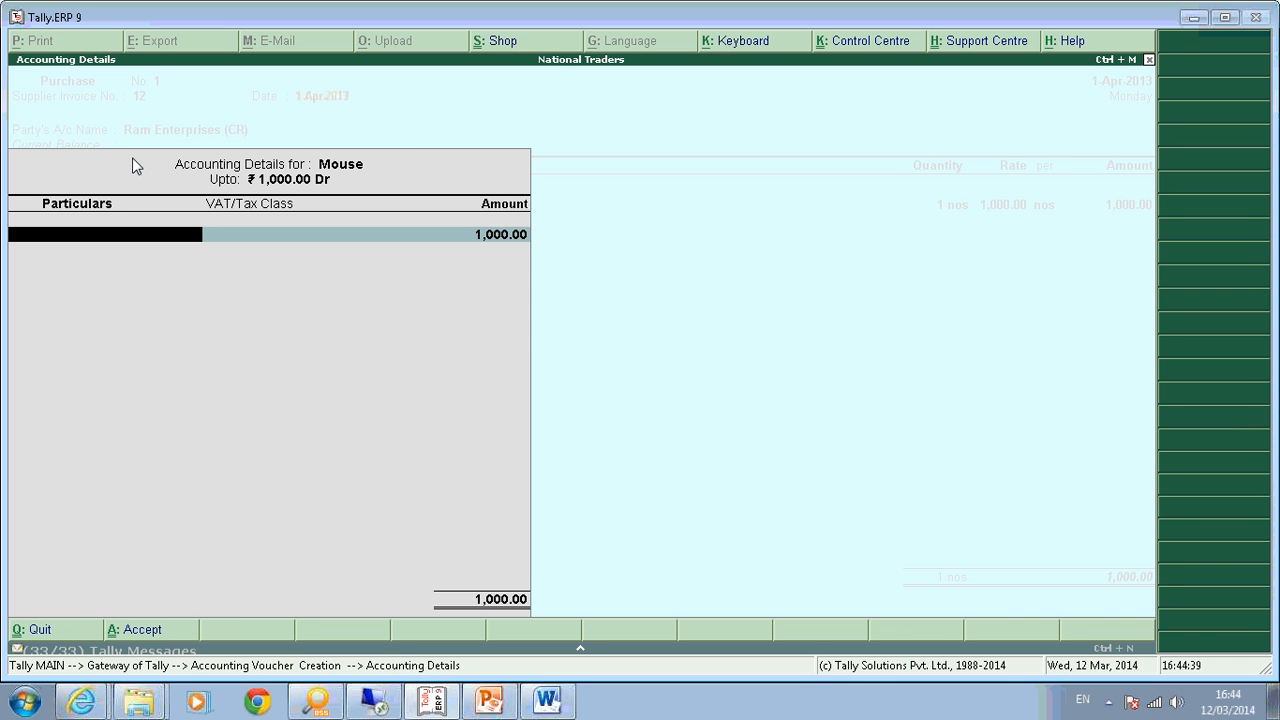
key("Down")
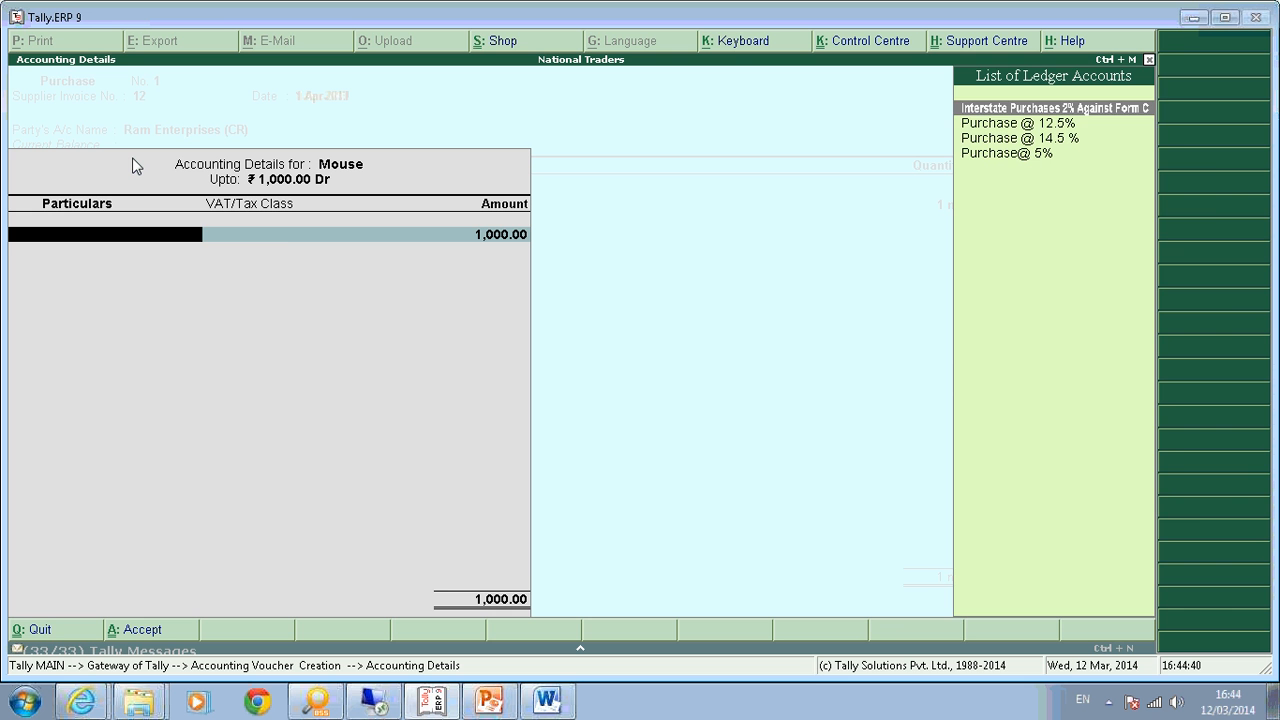
key("Down")
key("Down")
key("Down")
key("Return")
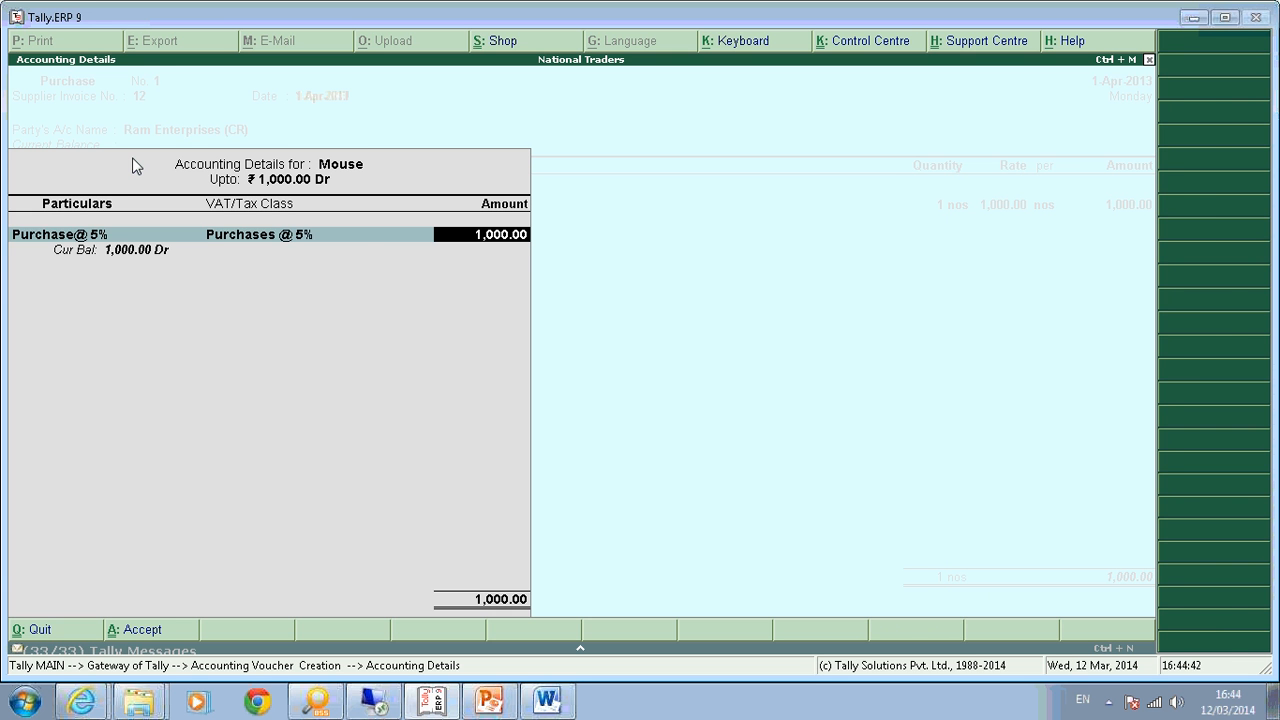
key("Return")
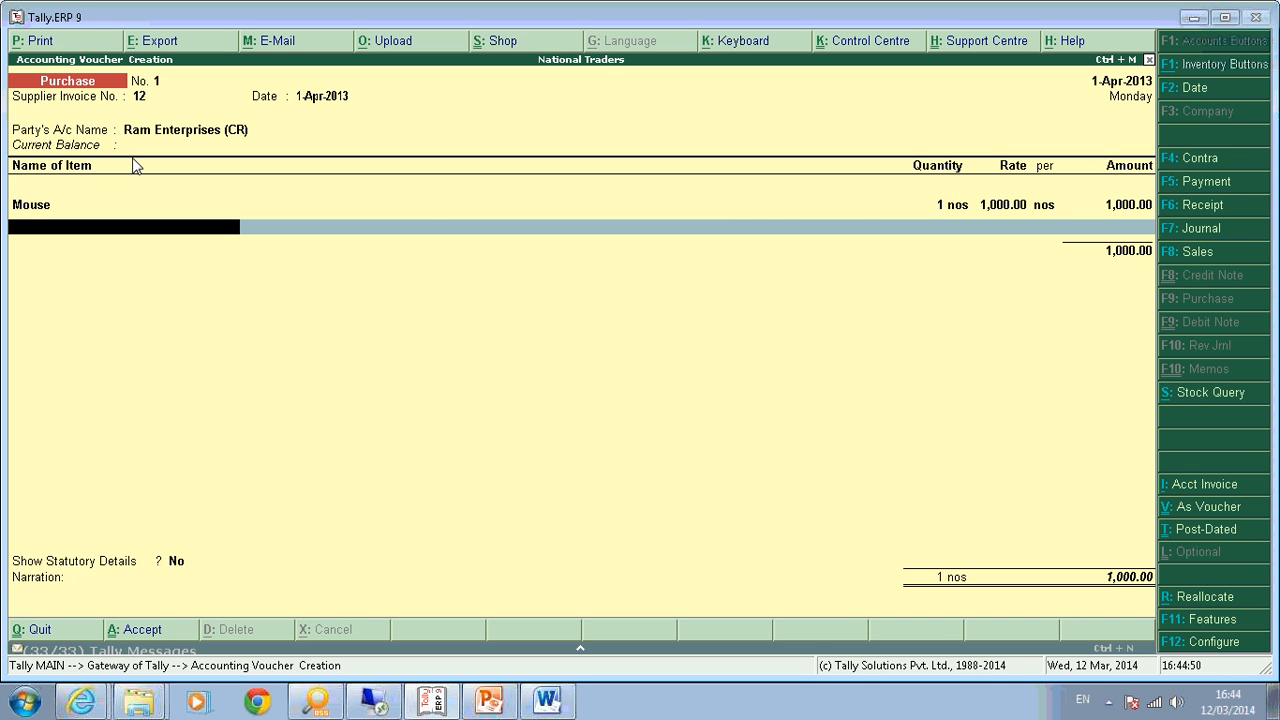
Add Key Board, 1 nos at 1,500.00, allocated to the Purchase @ 12.5% ledger.
type("Ke")
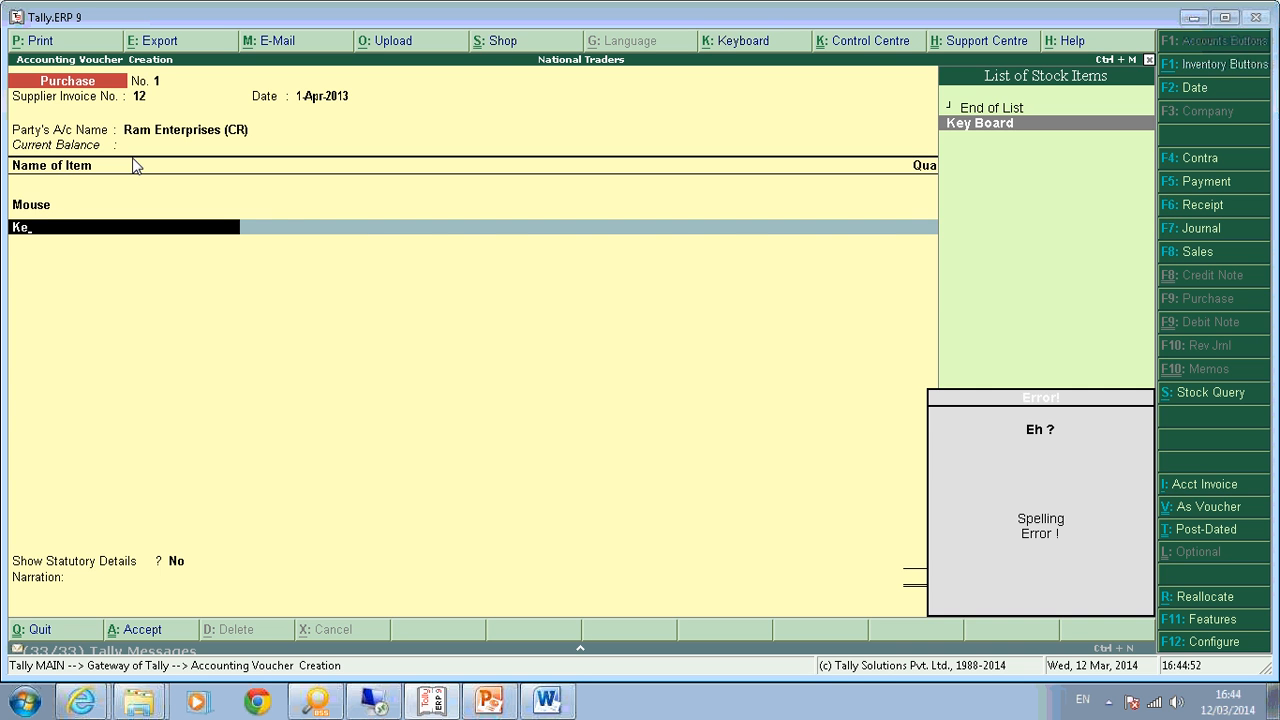
key("Return")
type("1")
key("Return")
type("1500")
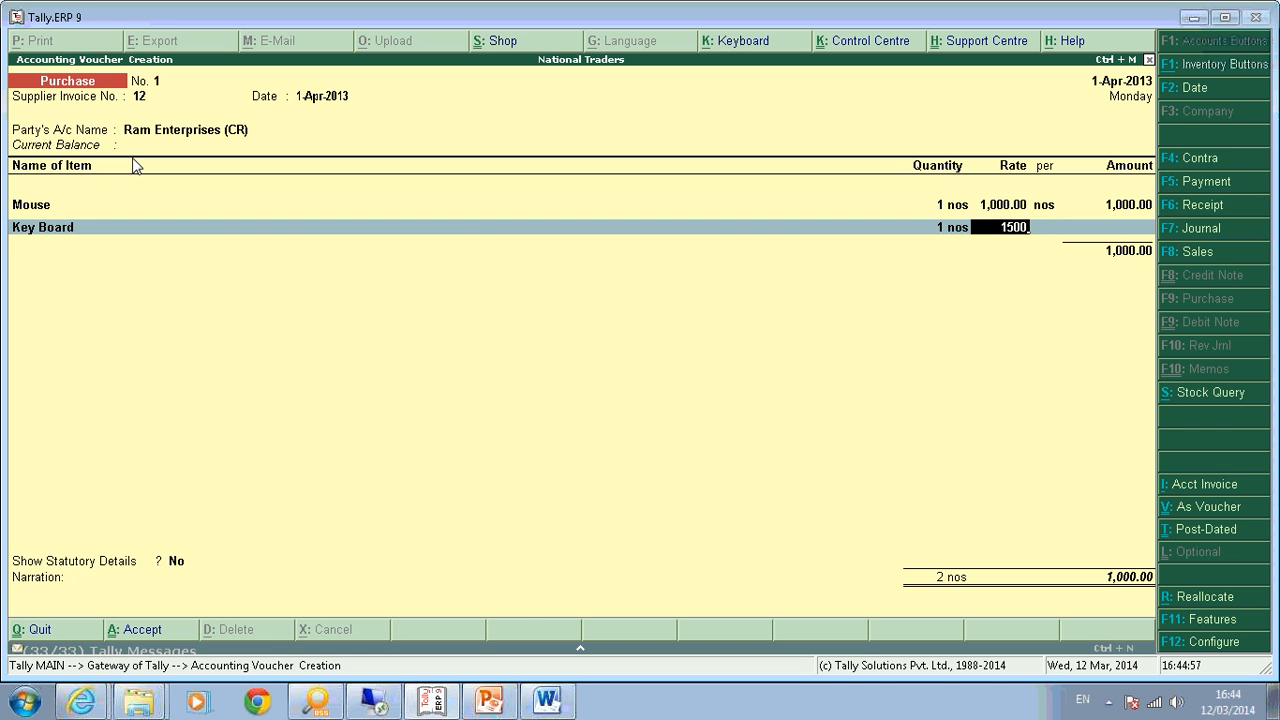
key("Return")
key("Return")
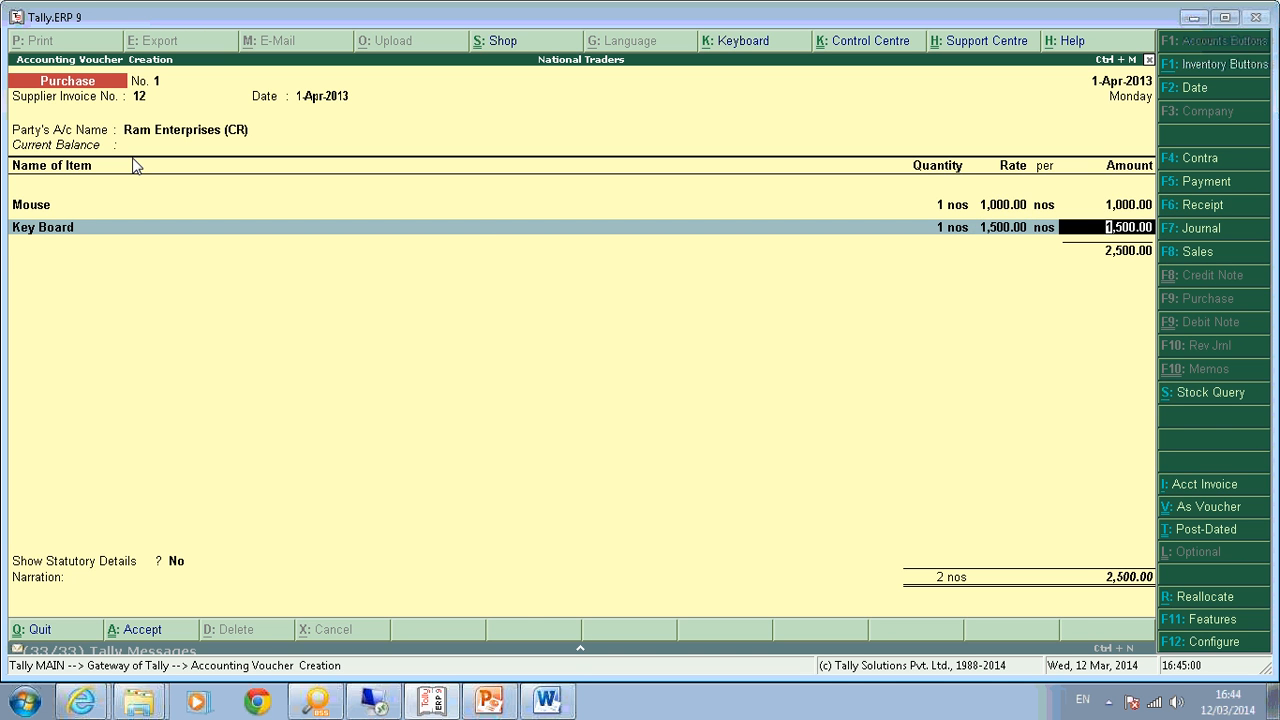
key("Return")
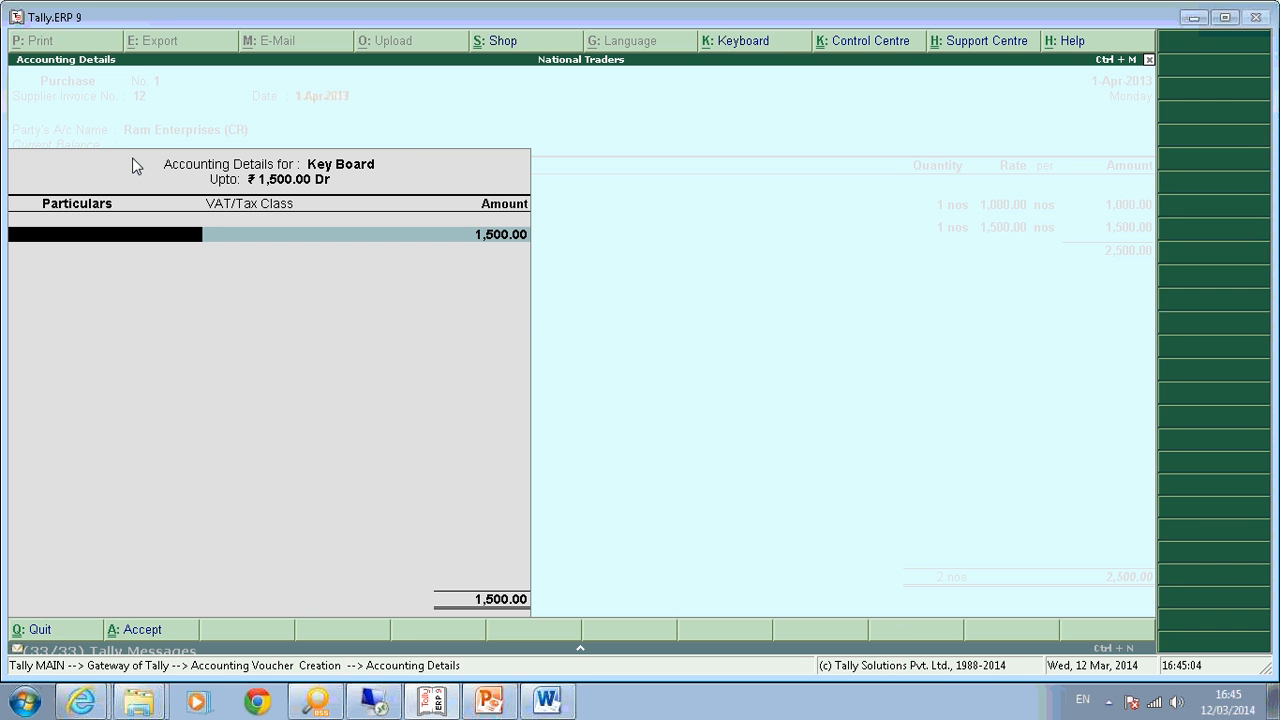
key("space")
key("Down")
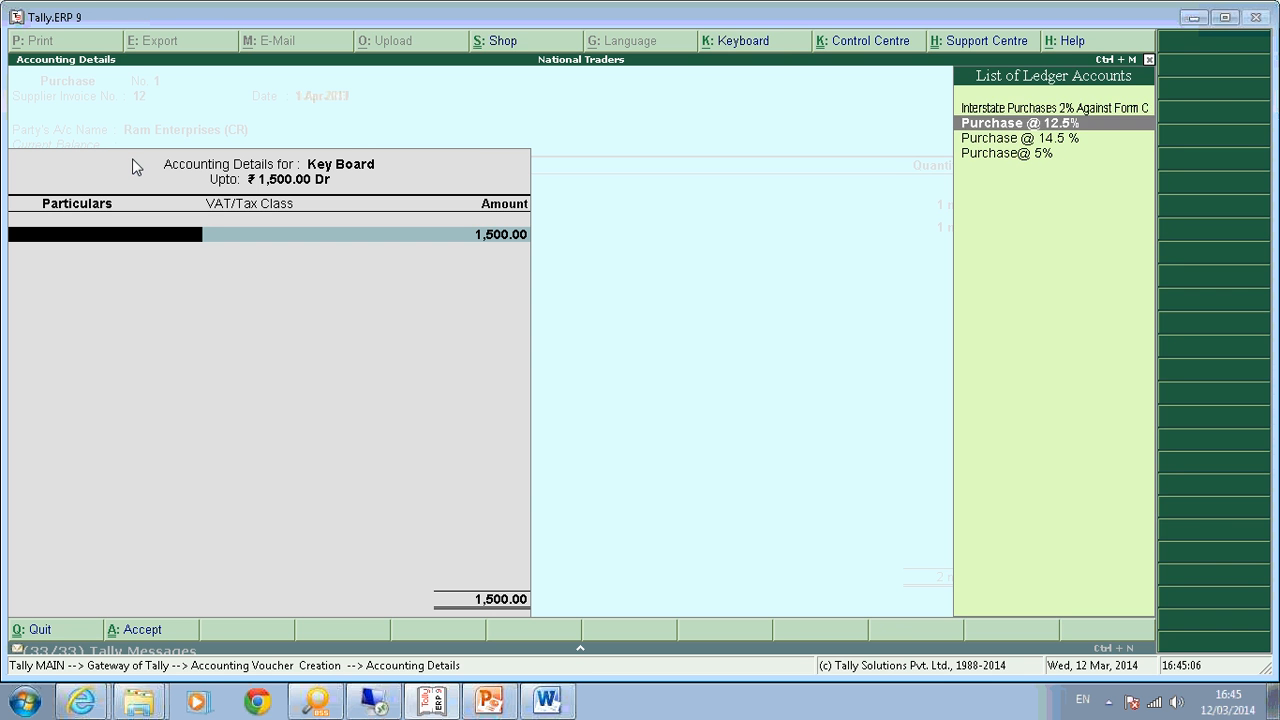
key("Return")
Add Computer, 1 nos at 2,000.00, allocated to Purchase @ 14.5 %, totalling 4,500.00.
key("Return")
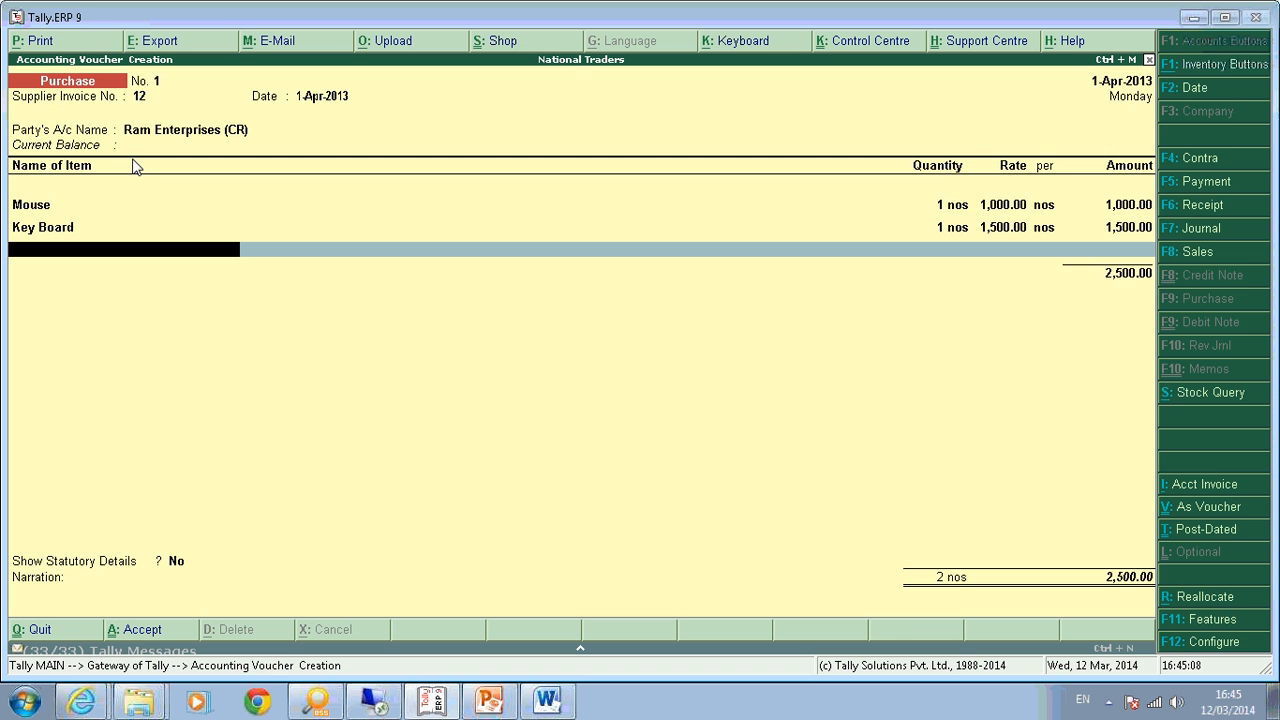
type("Compu")
key("Return")
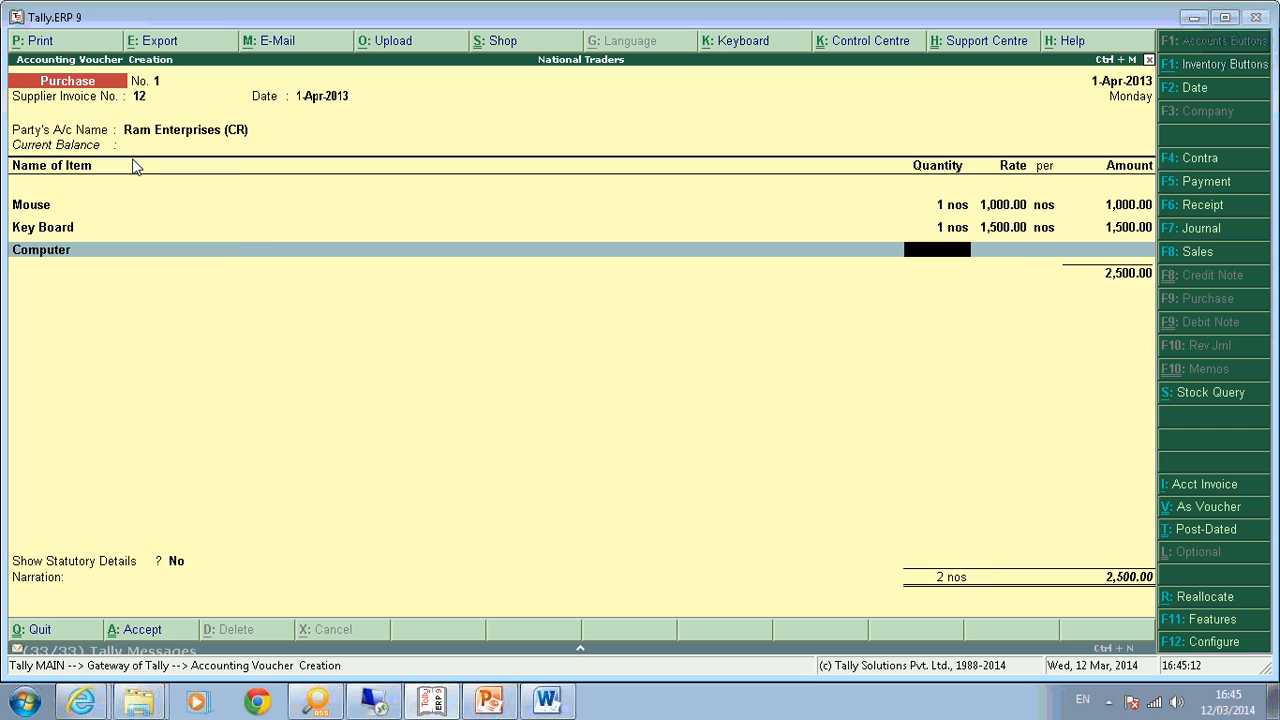
key("Return")
type("2000")
key("Return")
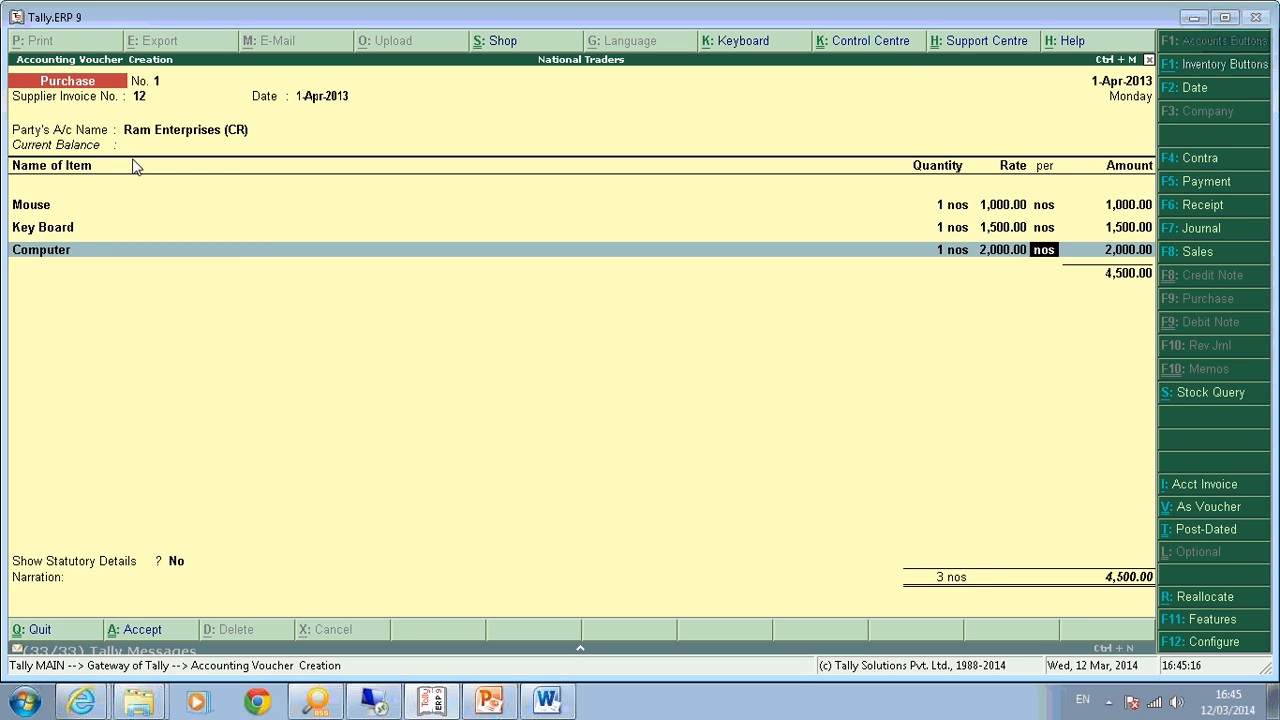
key("Return")
key("Return")
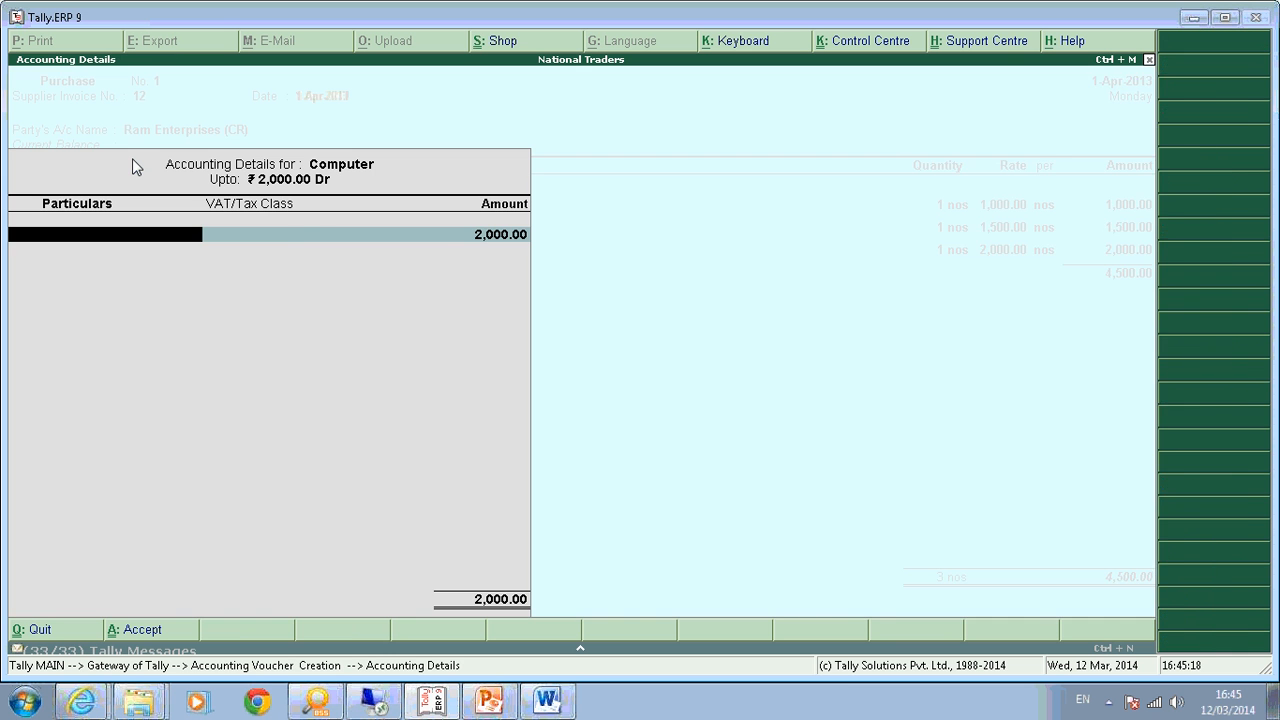
key("Down")
key("Return")
key("Return")
key("Return")
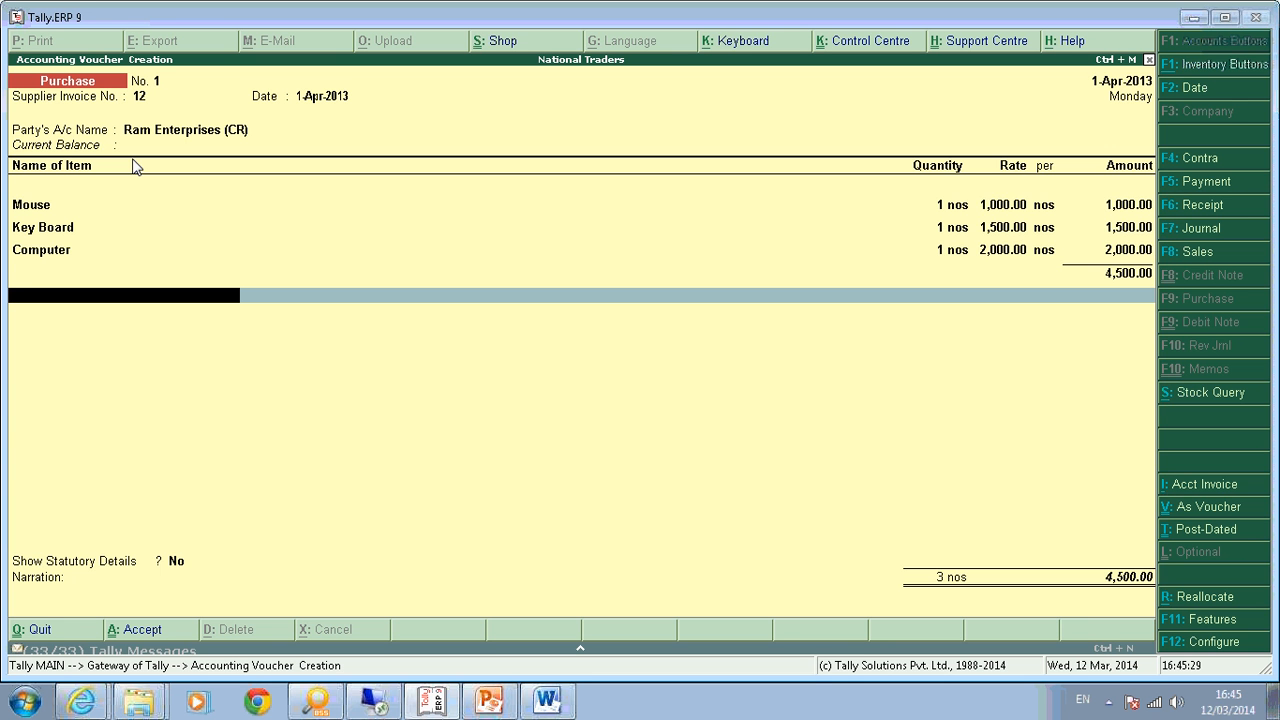
Add Input VAT lines @ 5% (50.00), @ 12.5% (187.50) and @ 14.5% (290.00).
type("Inpu")
key("Down")
key("Down")
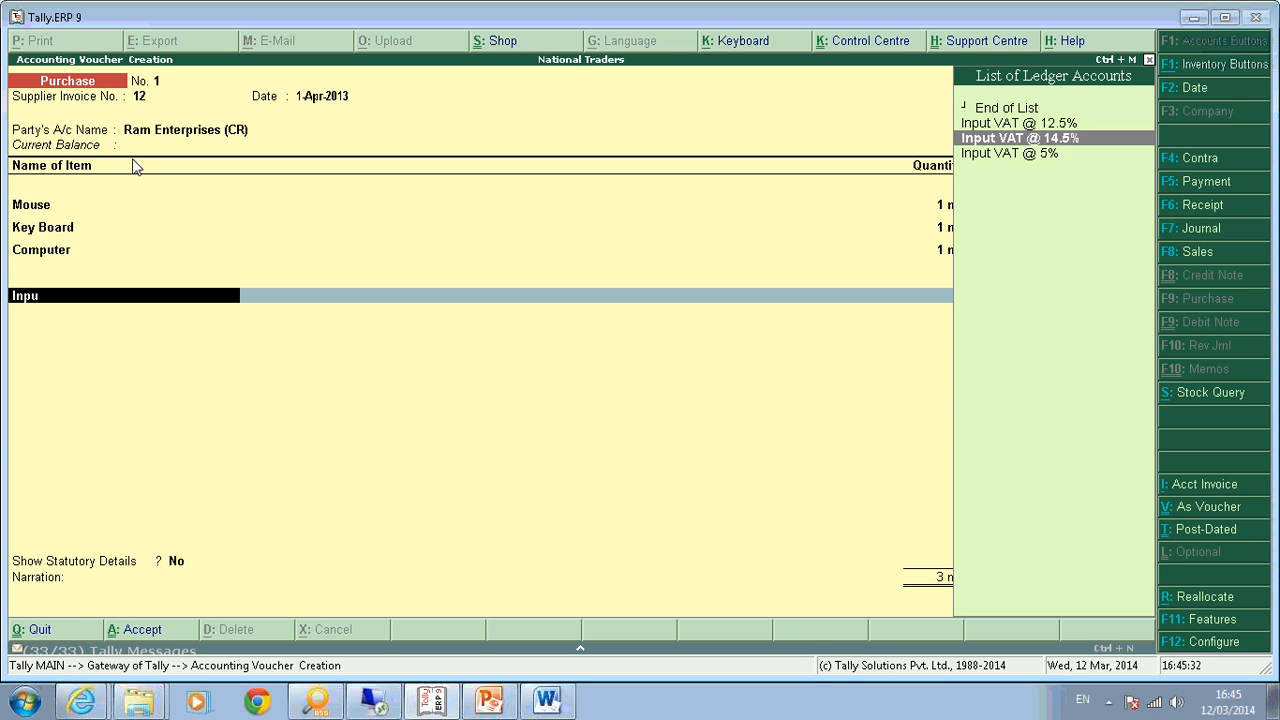
key("Return")
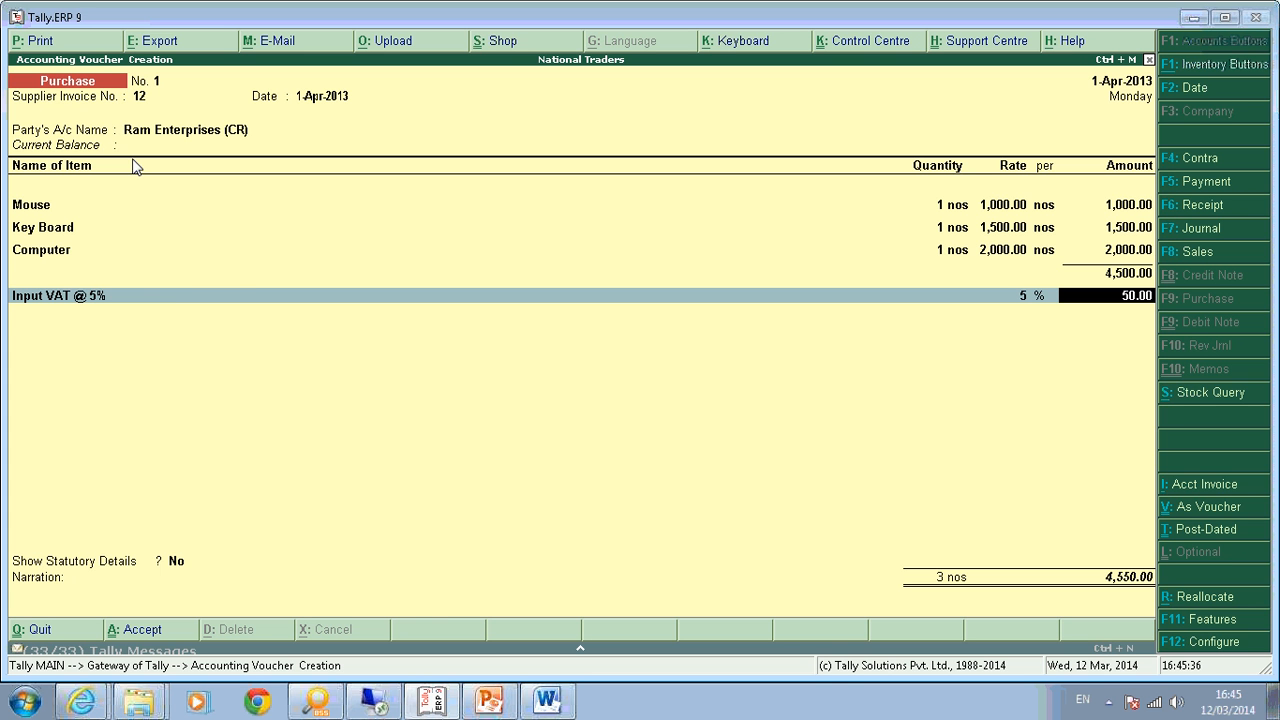
key("Return")
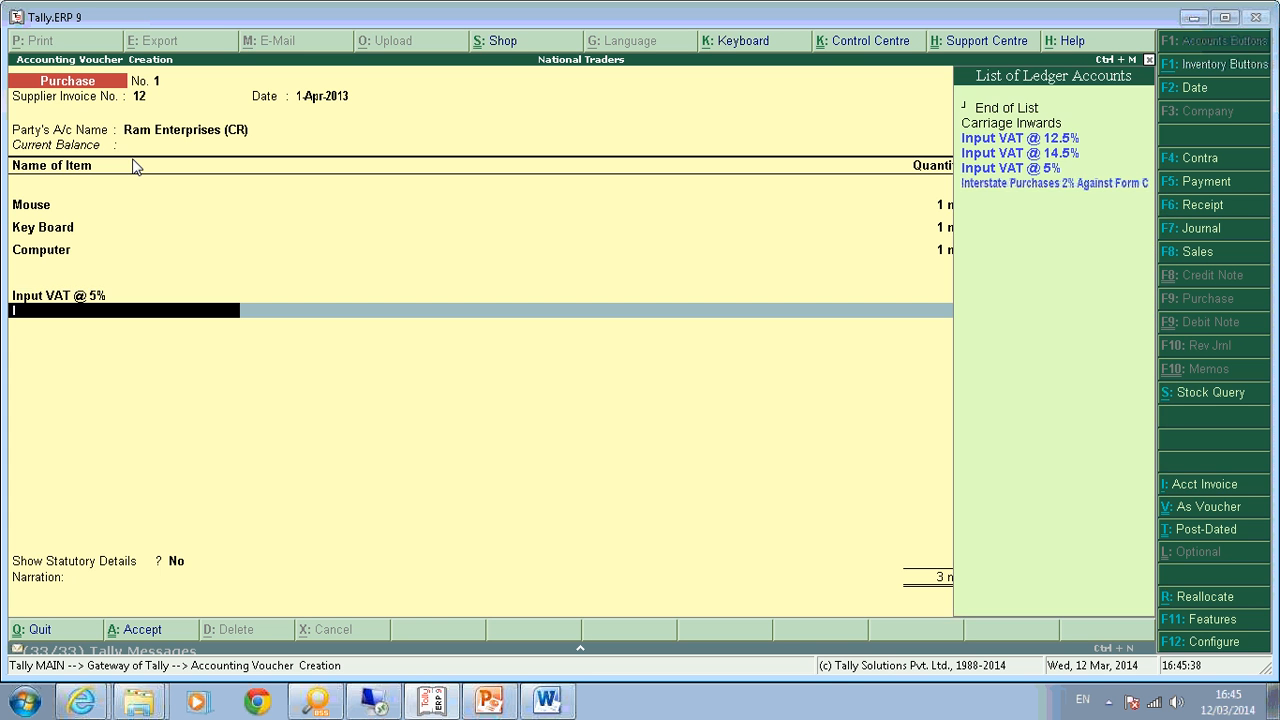
type("in")
key("Return")
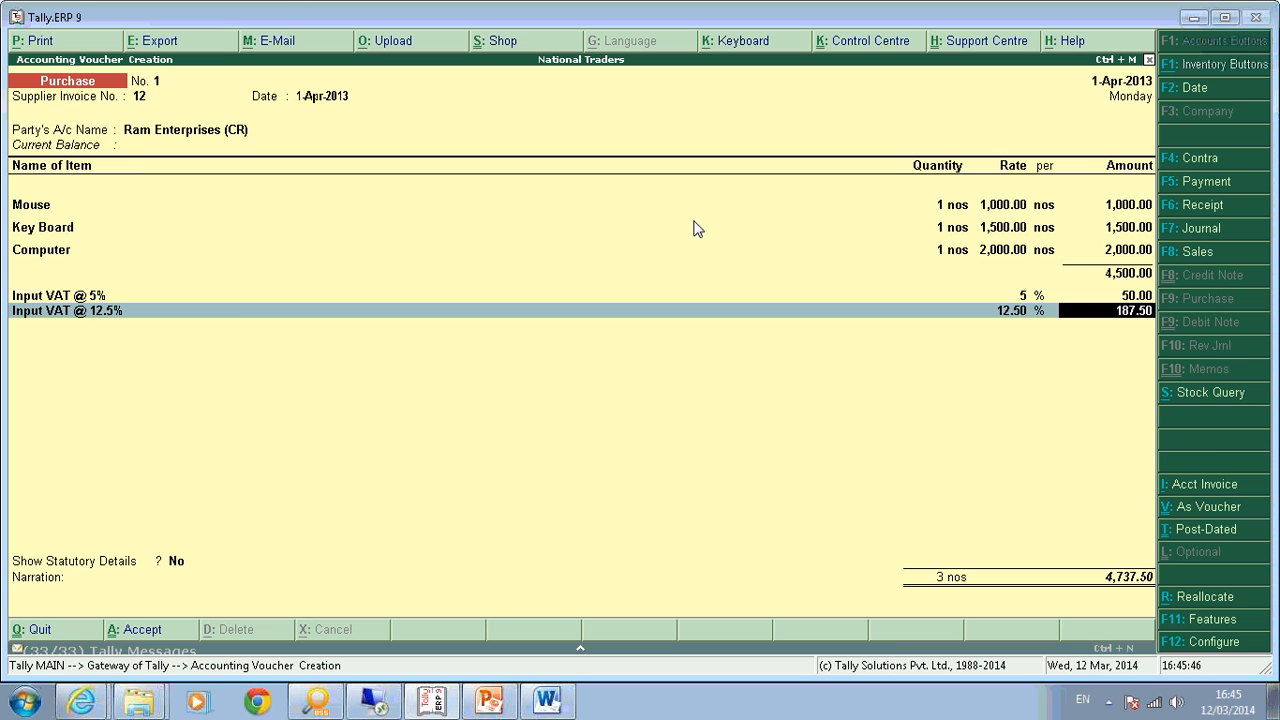
key("Return")
type("Inp")
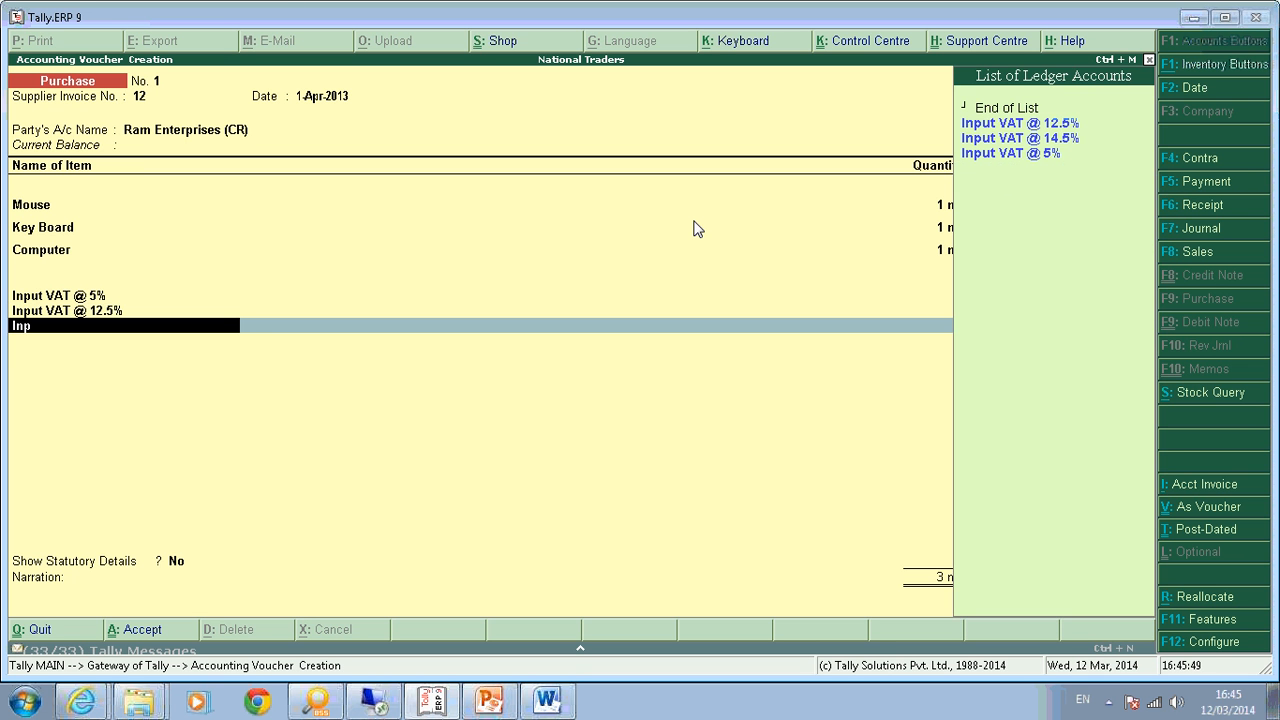
key("Down")
key("Return")
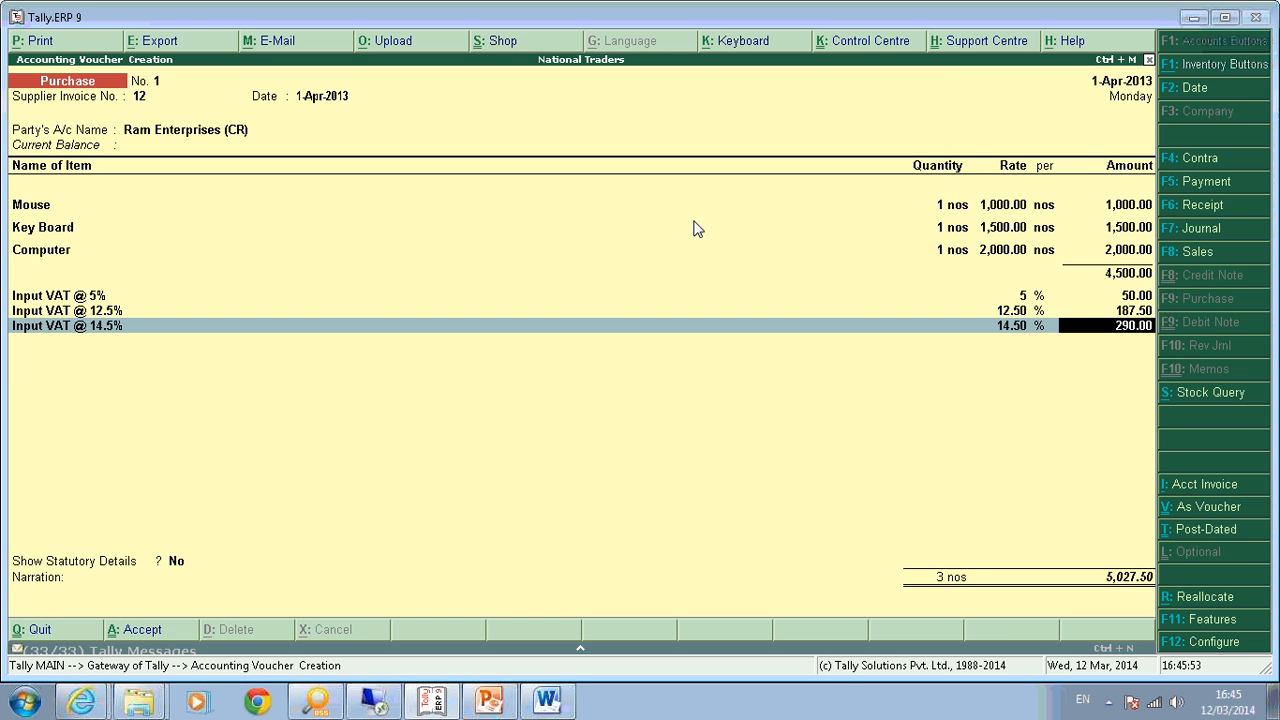
key("Return")
key("Return")
key("Return")
Review the item-wise VAT statutory details, then save voucher No. 1 with a 5,027.50 new bill reference.
key("BackSpace")
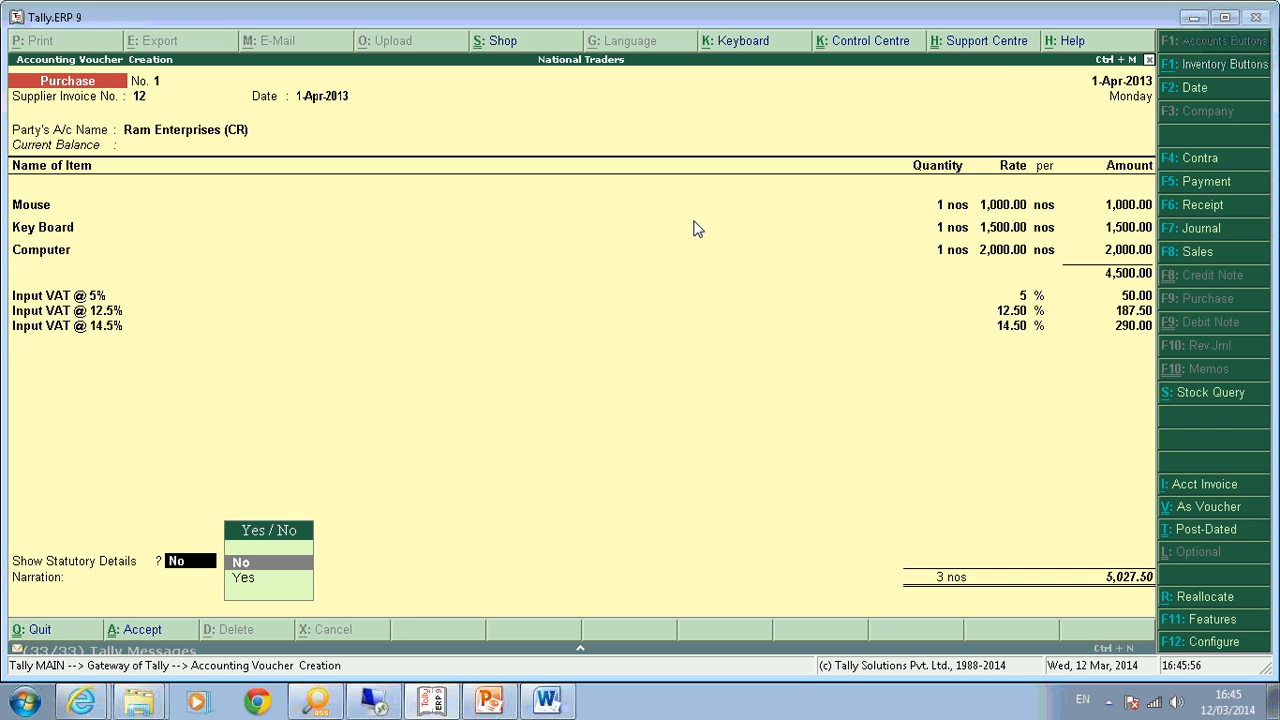
key("Down")
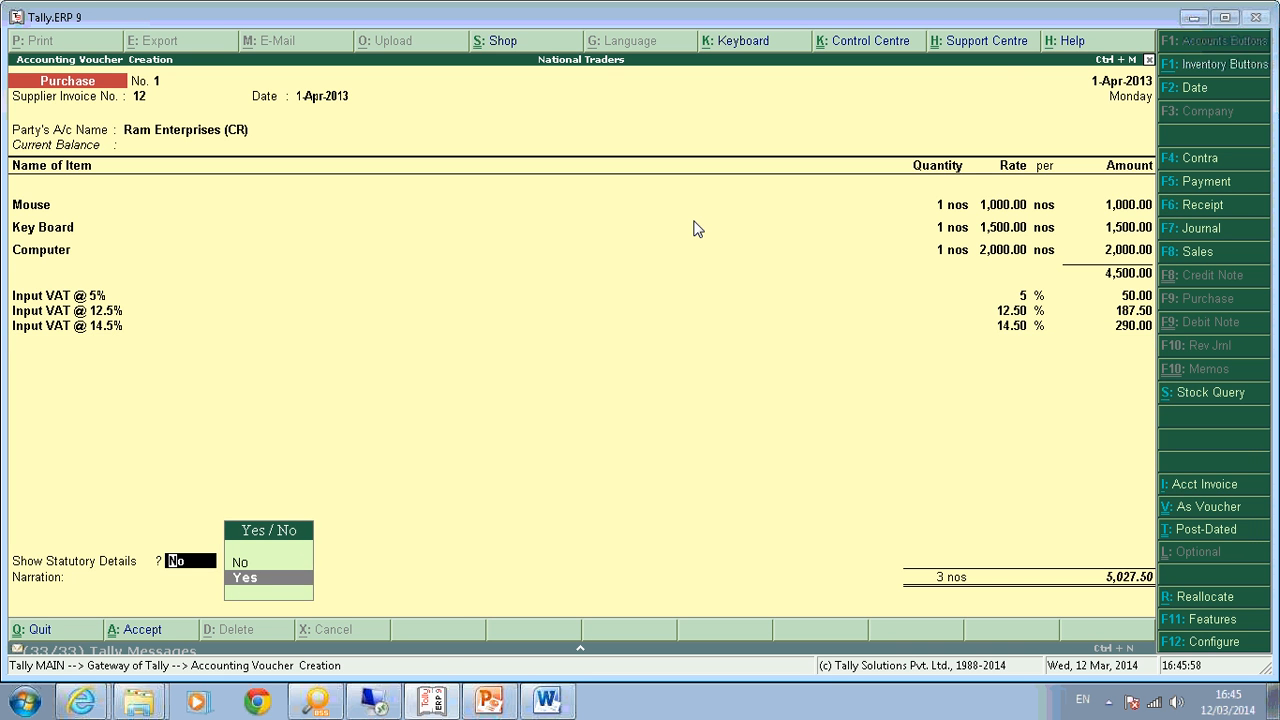
key("Return")
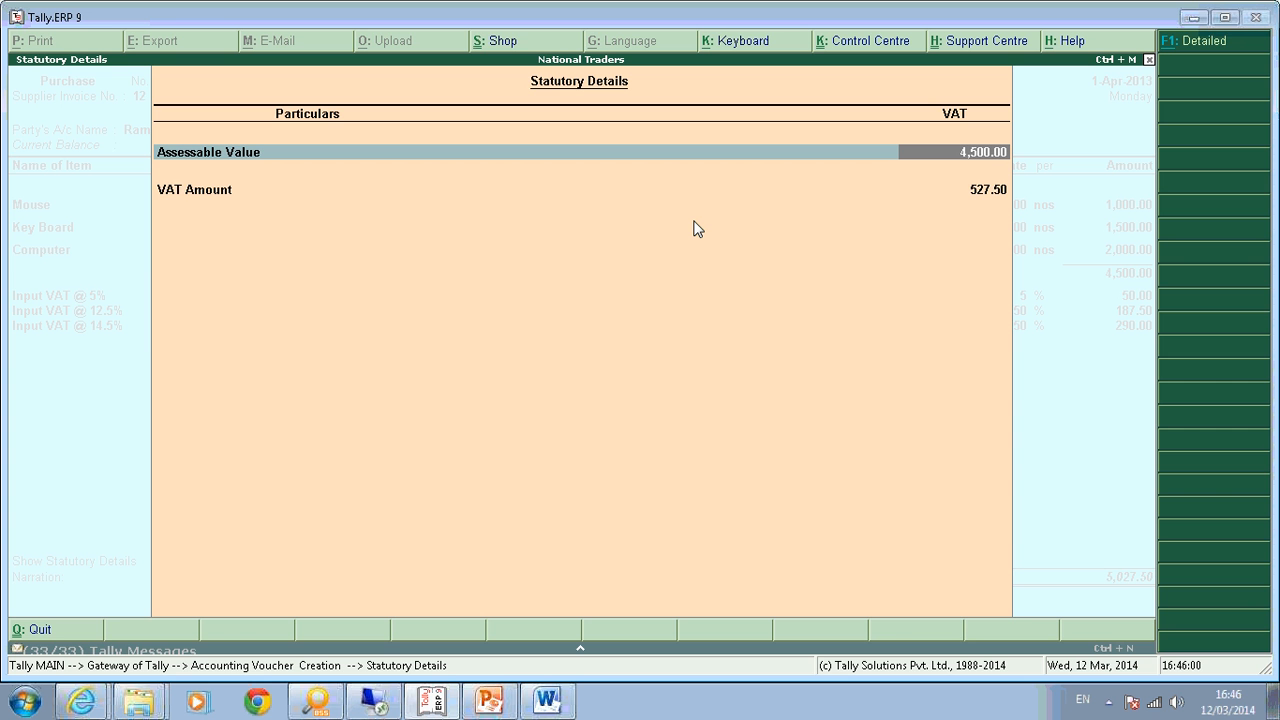
key("alt+F1")
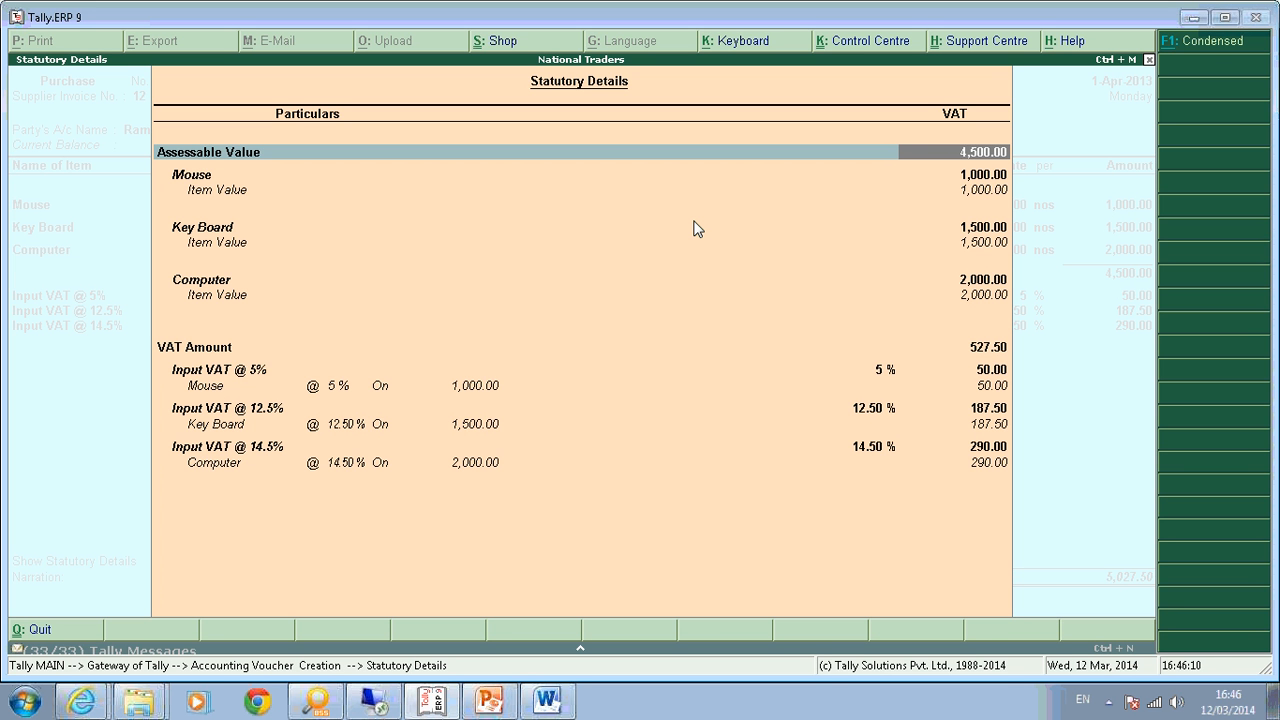
key("Down")
key("Down")
key("Down")
key("Down")
key("Down")
key("Down")
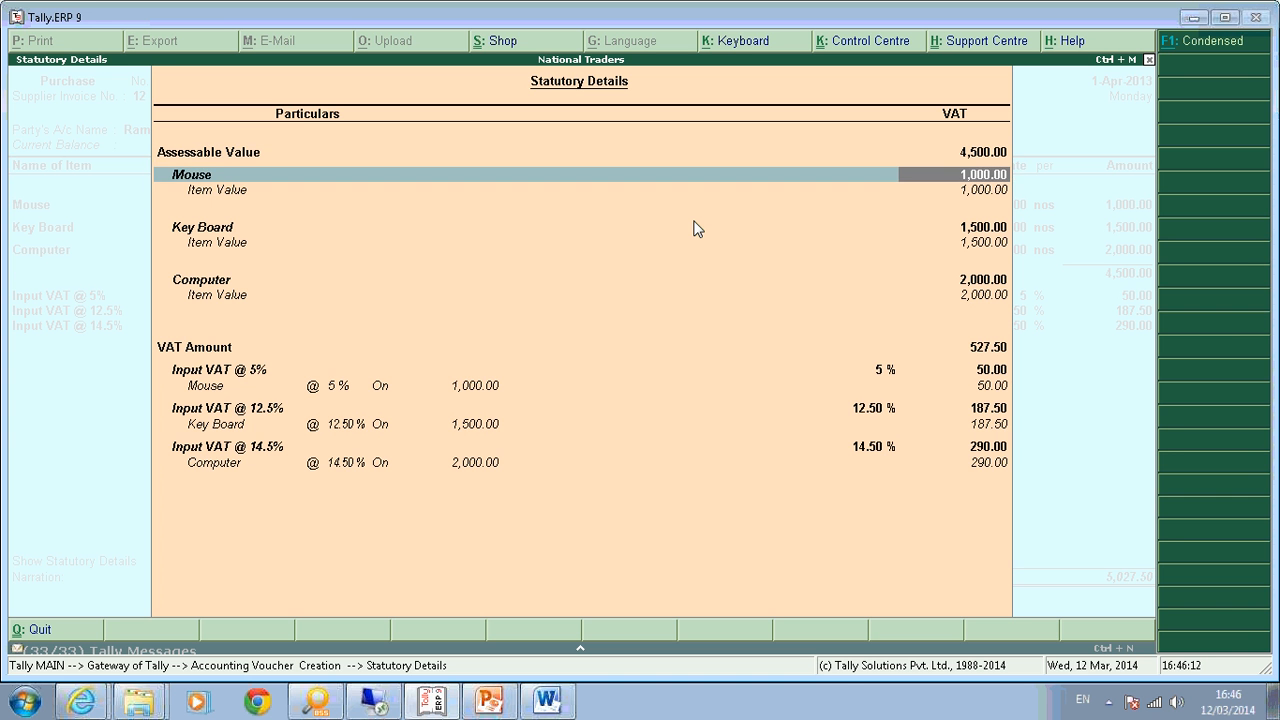
key("Down")
key("Down")
key("Down")
key("Return")
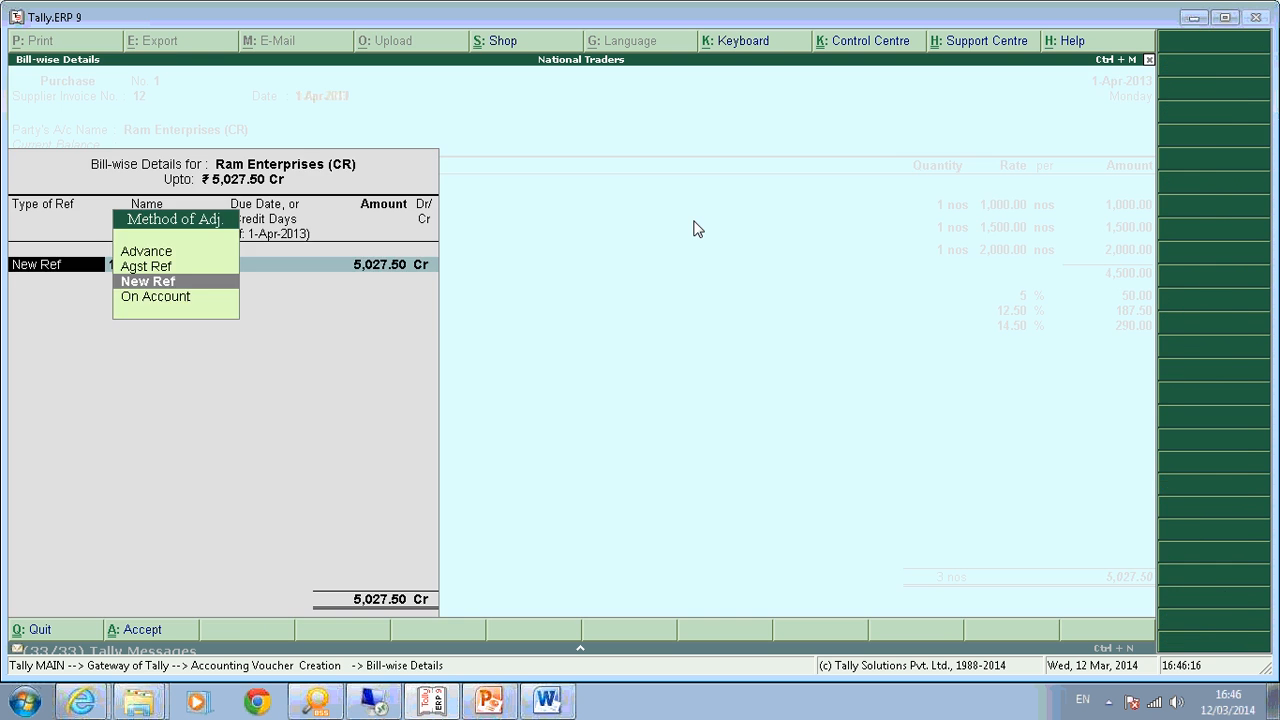
key("Return")
key("Return")
key("Return")
key("Return")
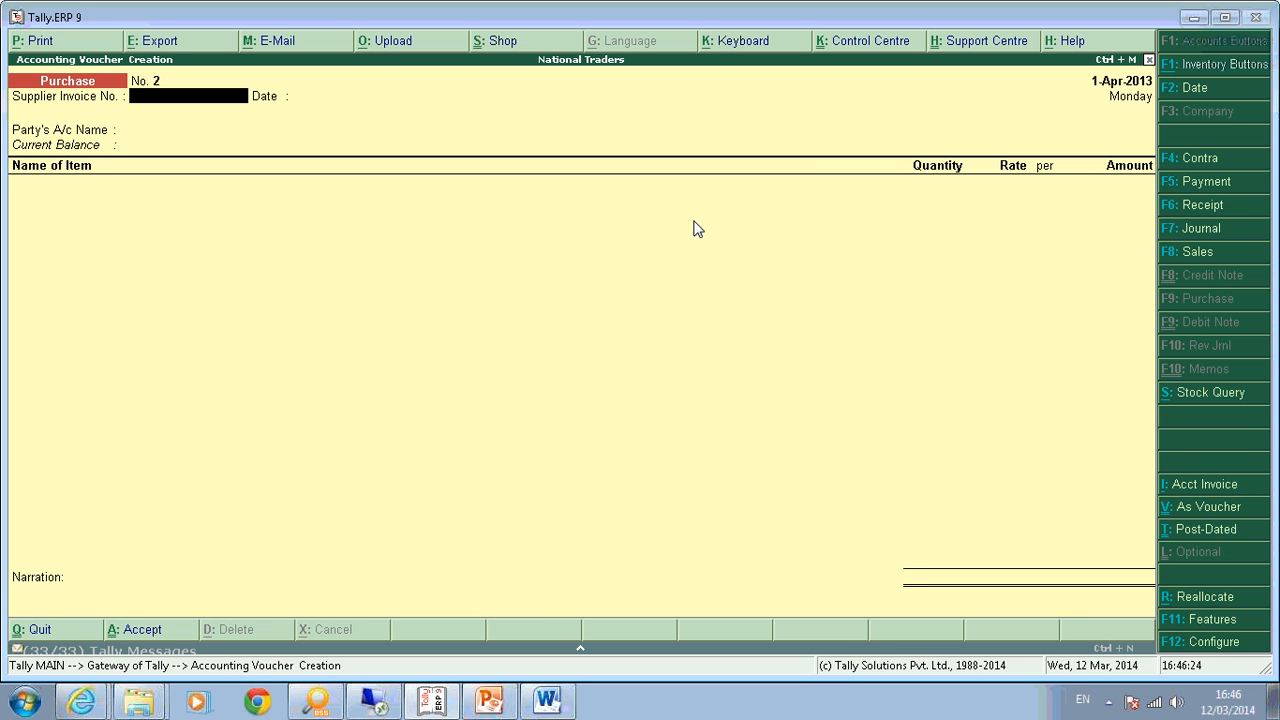
Quit purchase voucher entry and open the VAT Computation report.
key("Escape")
key("Return")
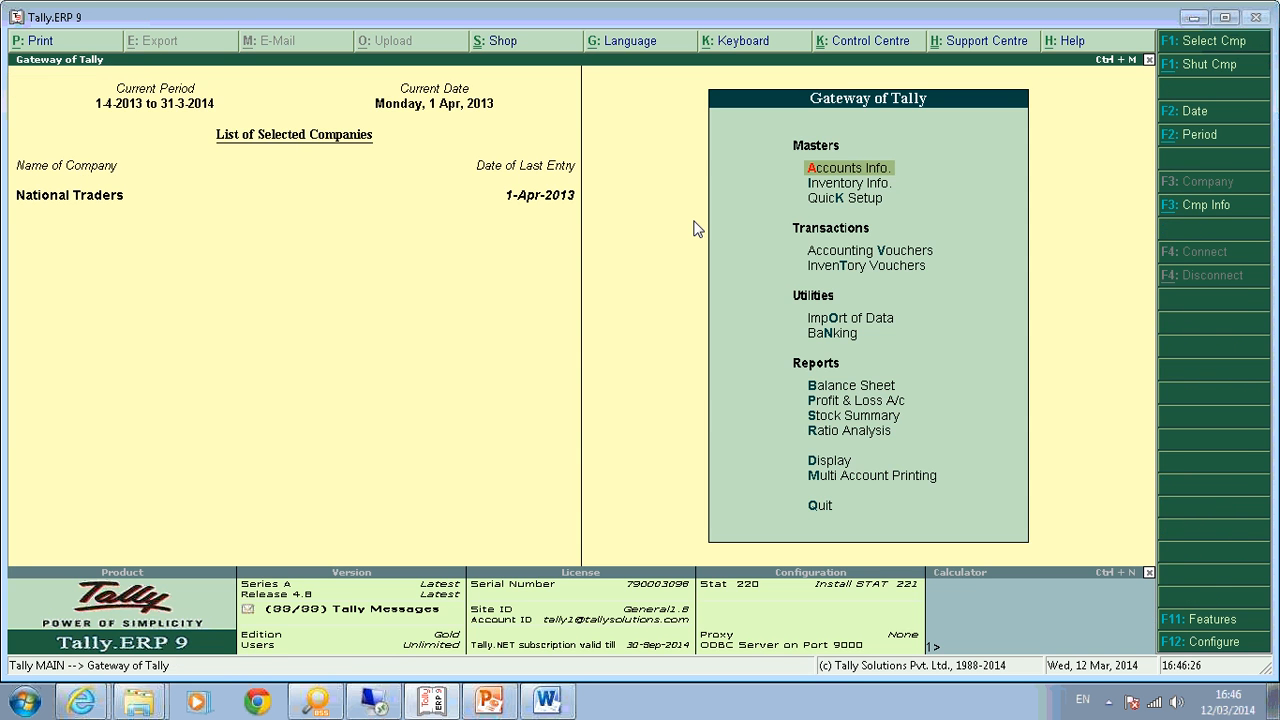
key("d")
key("u")
key("v")
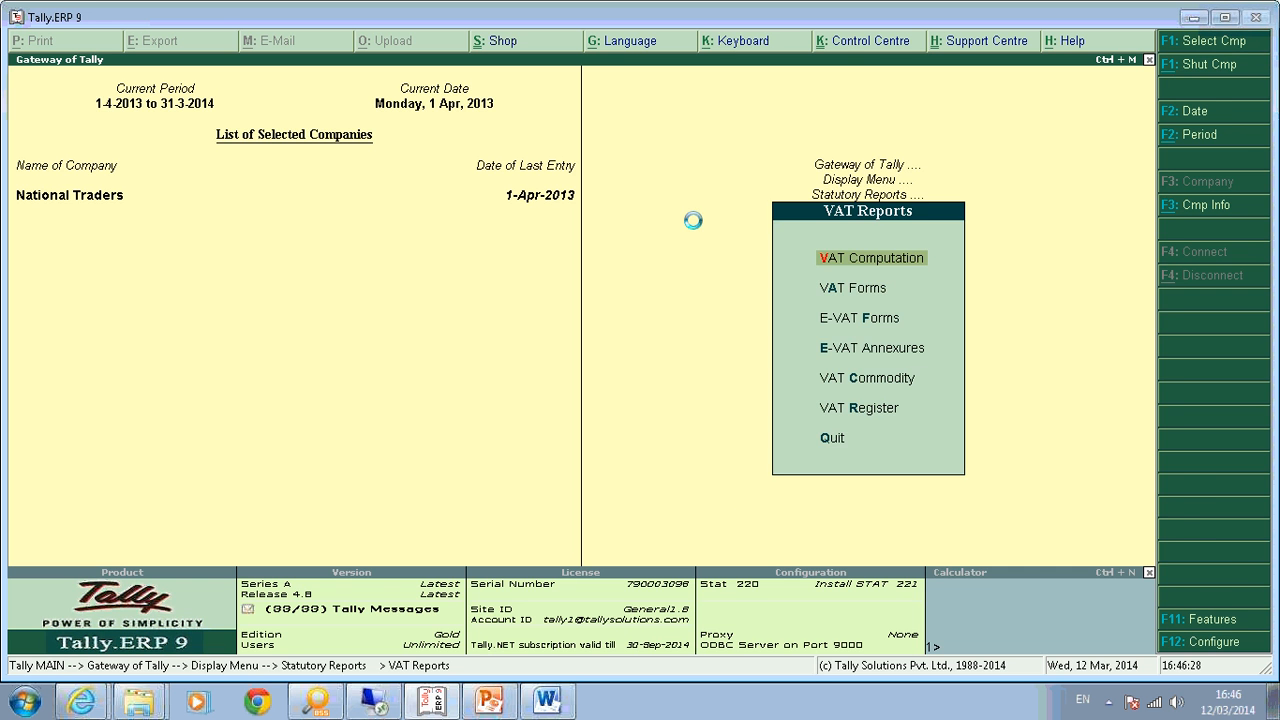
key("Return")
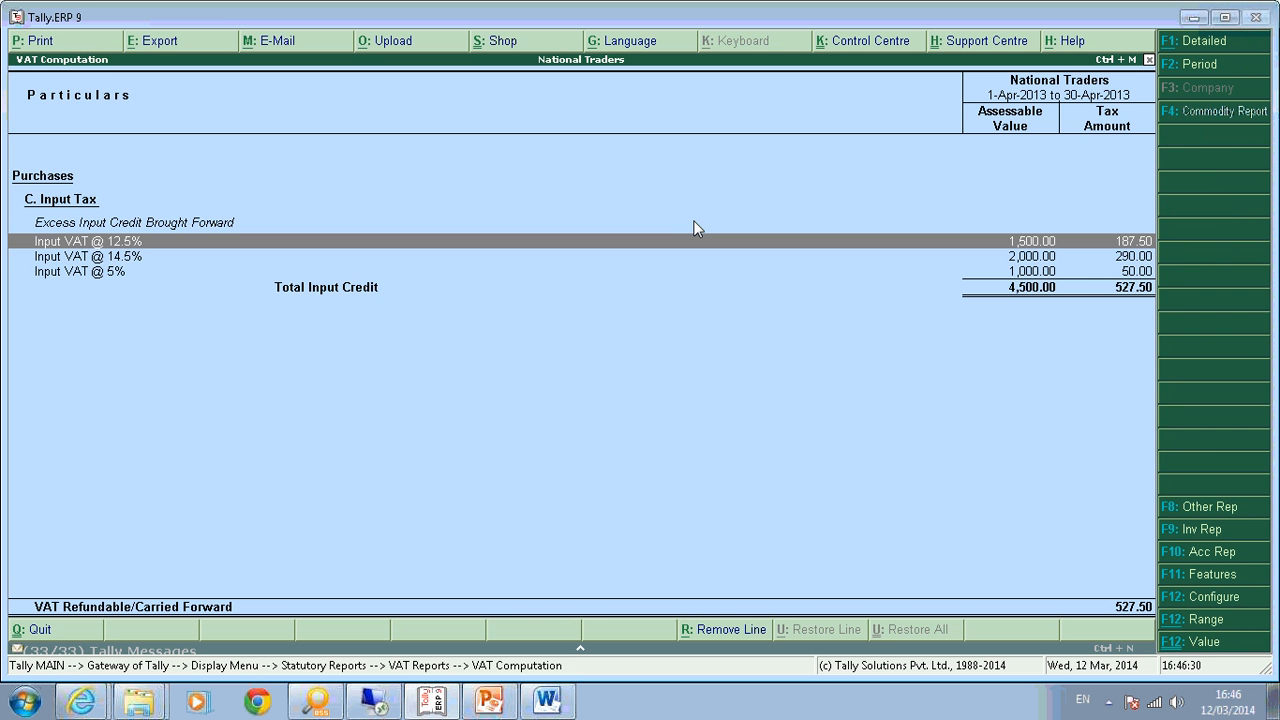
Review the Input VAT rows: 527.50 total input credit on 4,500.00.
key("Down")
key("Down")
key("Up")
key("Up")
key("Down")
key("Up")
key("Escape")
key("Down")
Preview Form I dated 30-4-2013, showing 4,500 purchases with 528 input tax.
key("Return")
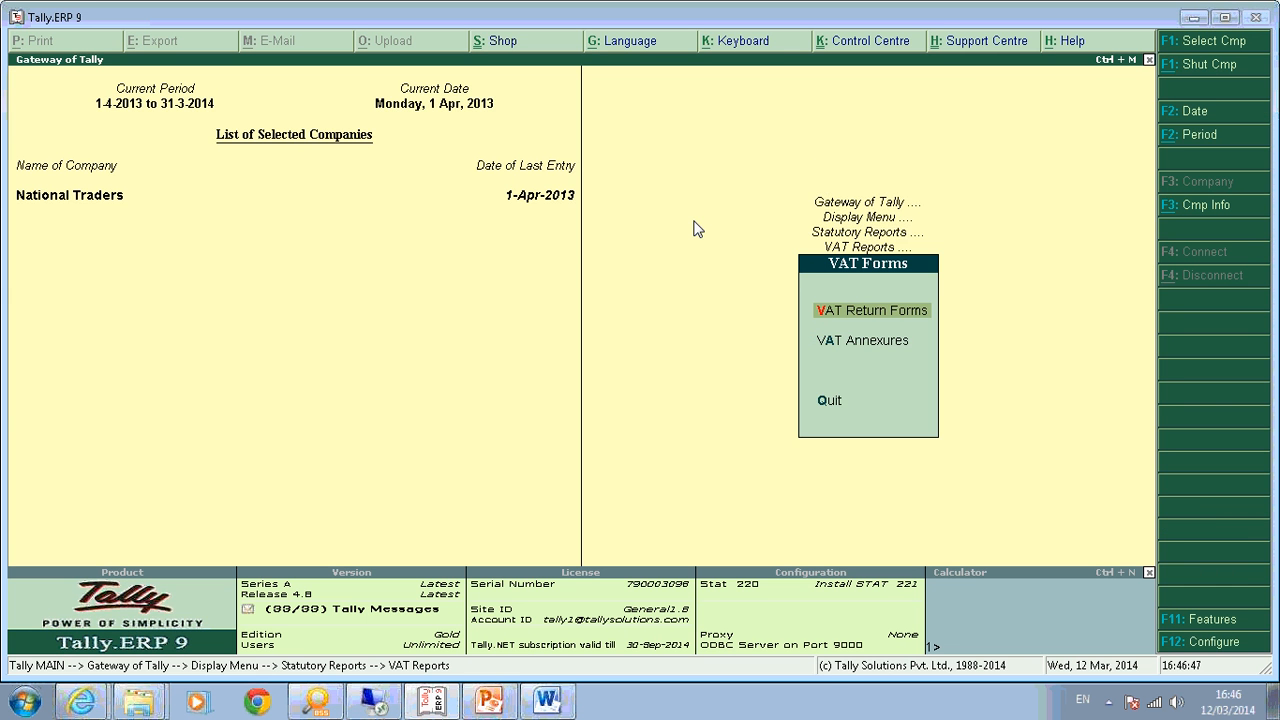
key("Return")
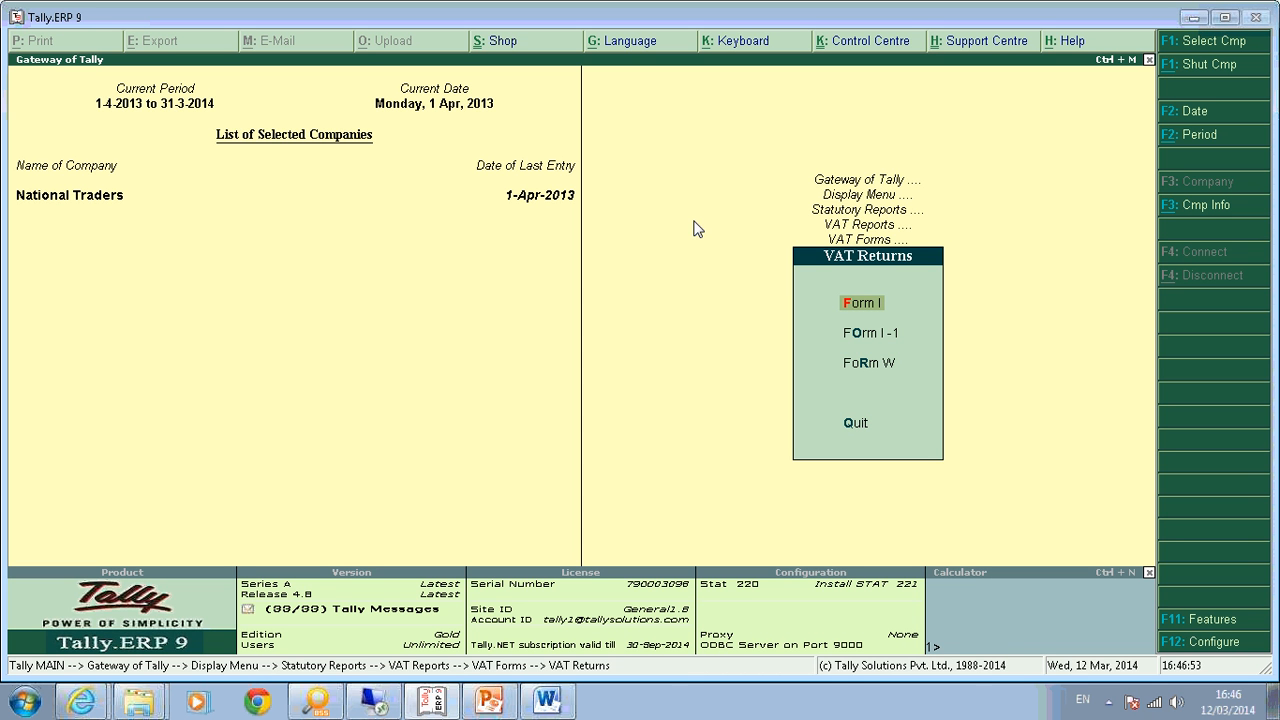
key("Return")
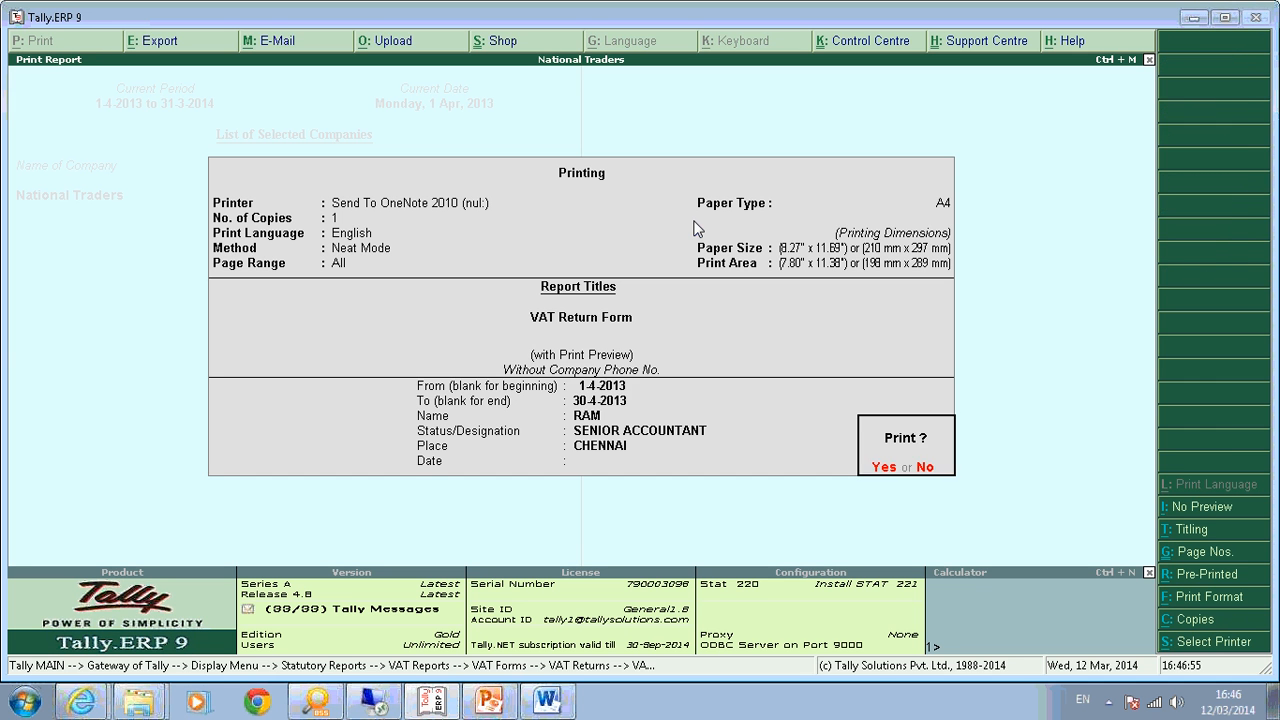
key("Return")
key("Return")
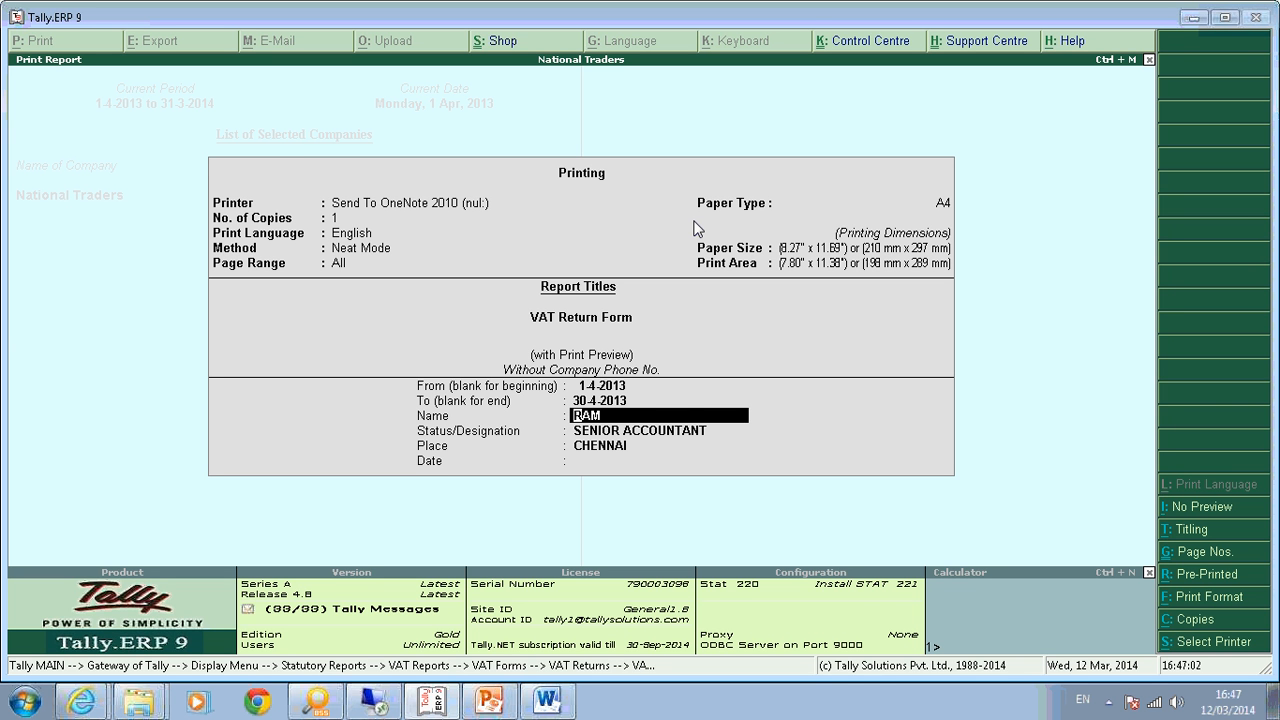
key("Return")
key("Return")
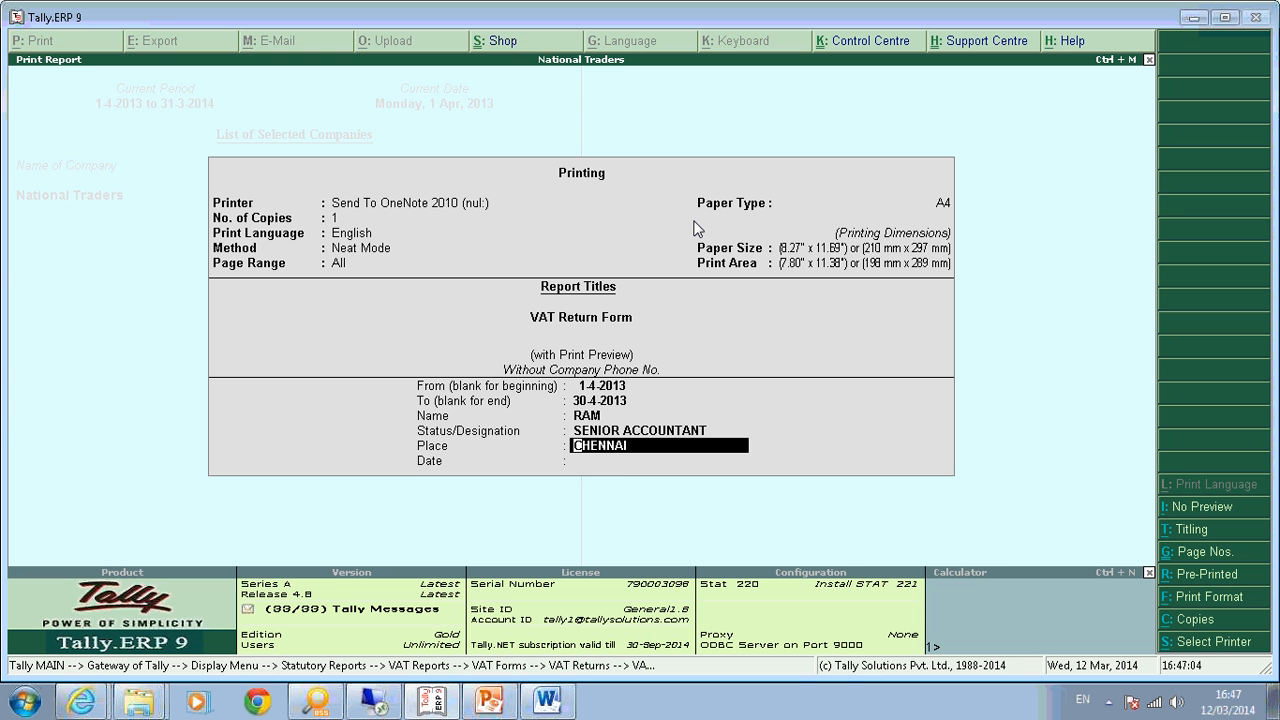
key("Return")
type("30-4")
key("Return")
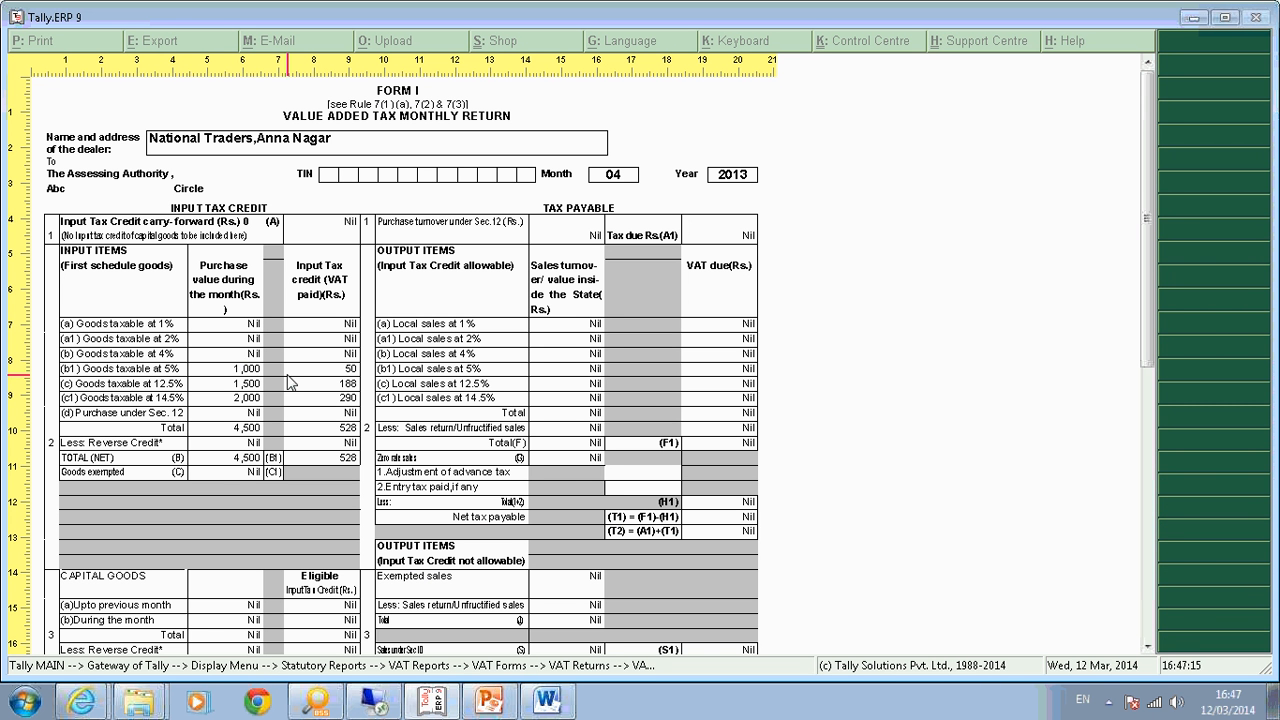
key("Escape")
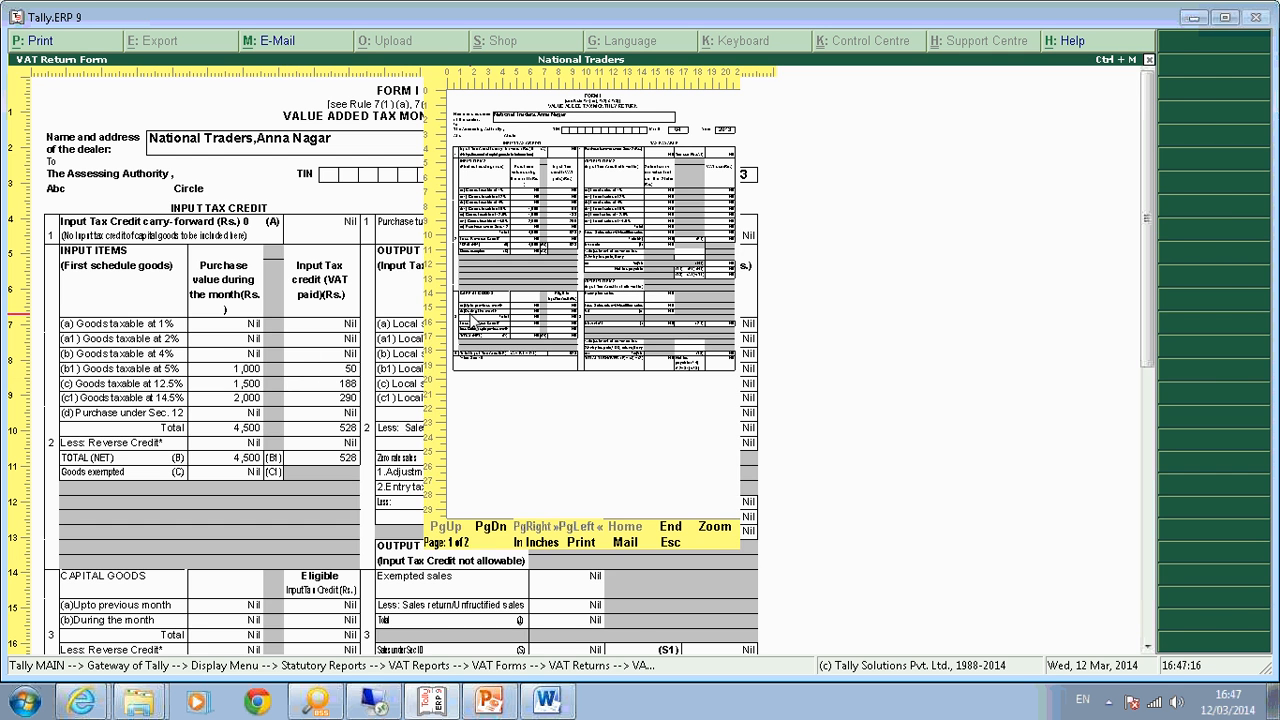
key("Escape")
key("Escape")
key("Escape")
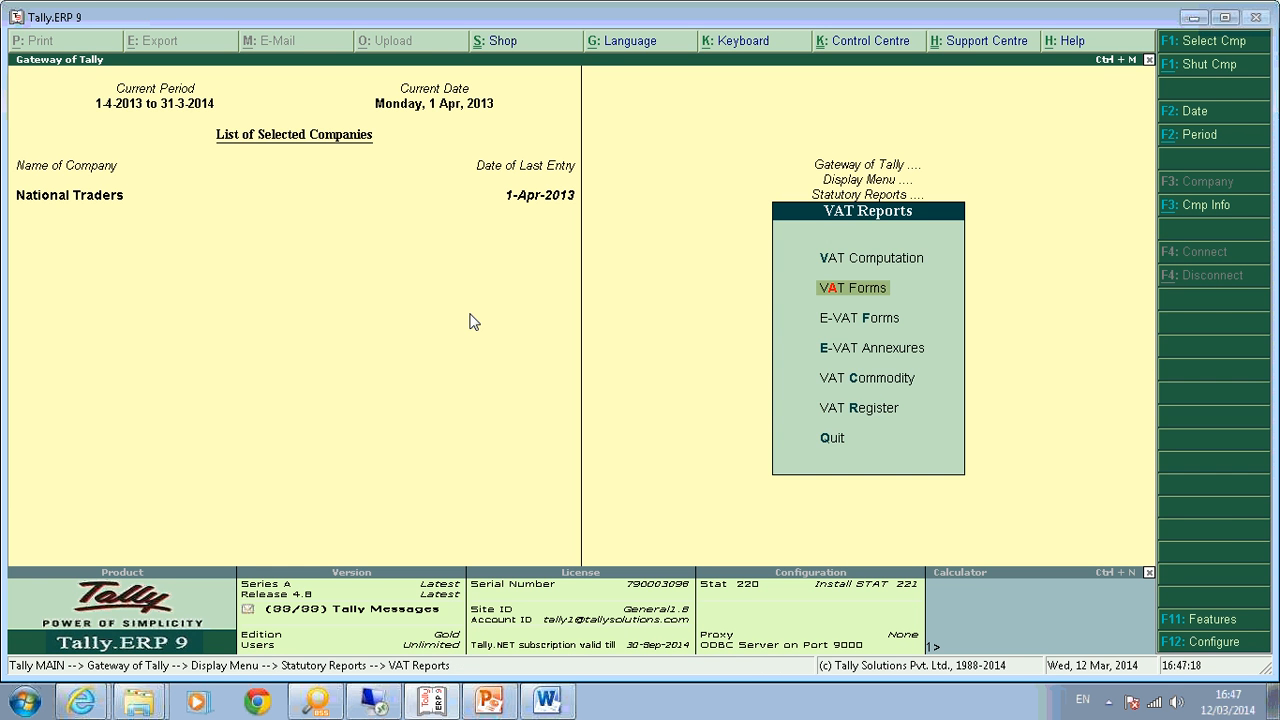
key("Up")
Recheck the VAT Computation report's 527.50 input credit, then go to VAT Forms.
key("Return")
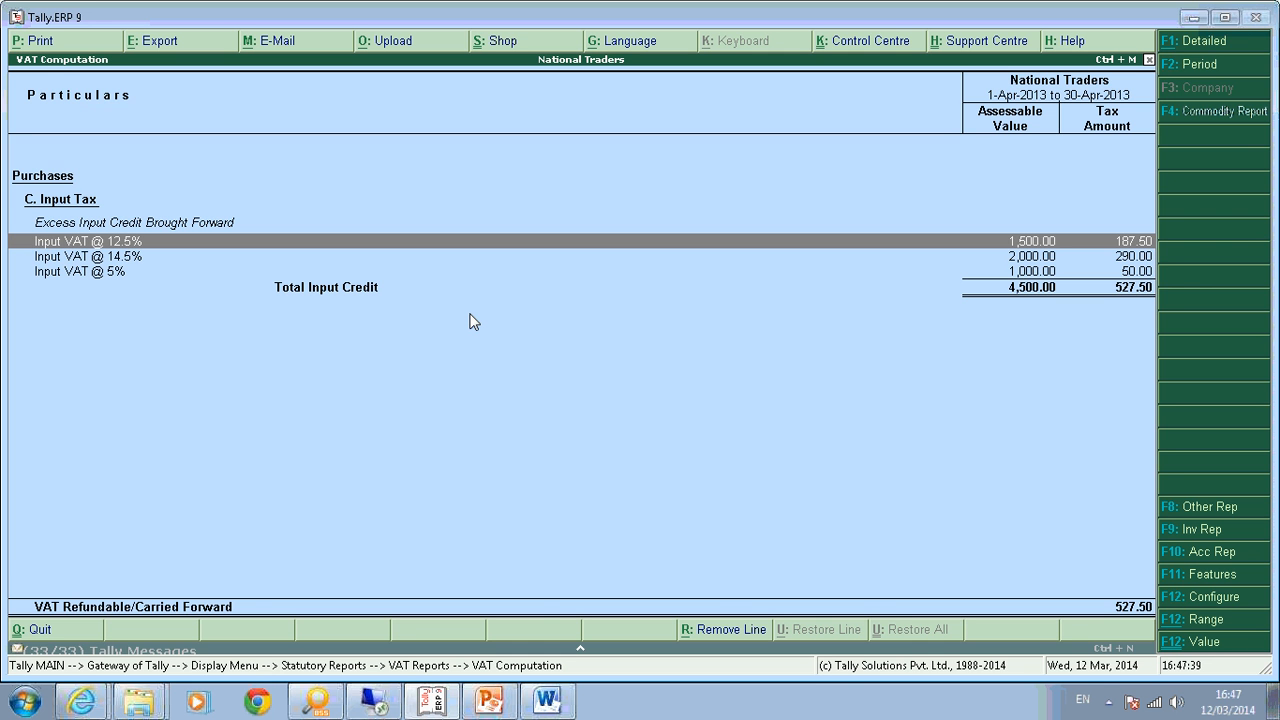
key("Escape")
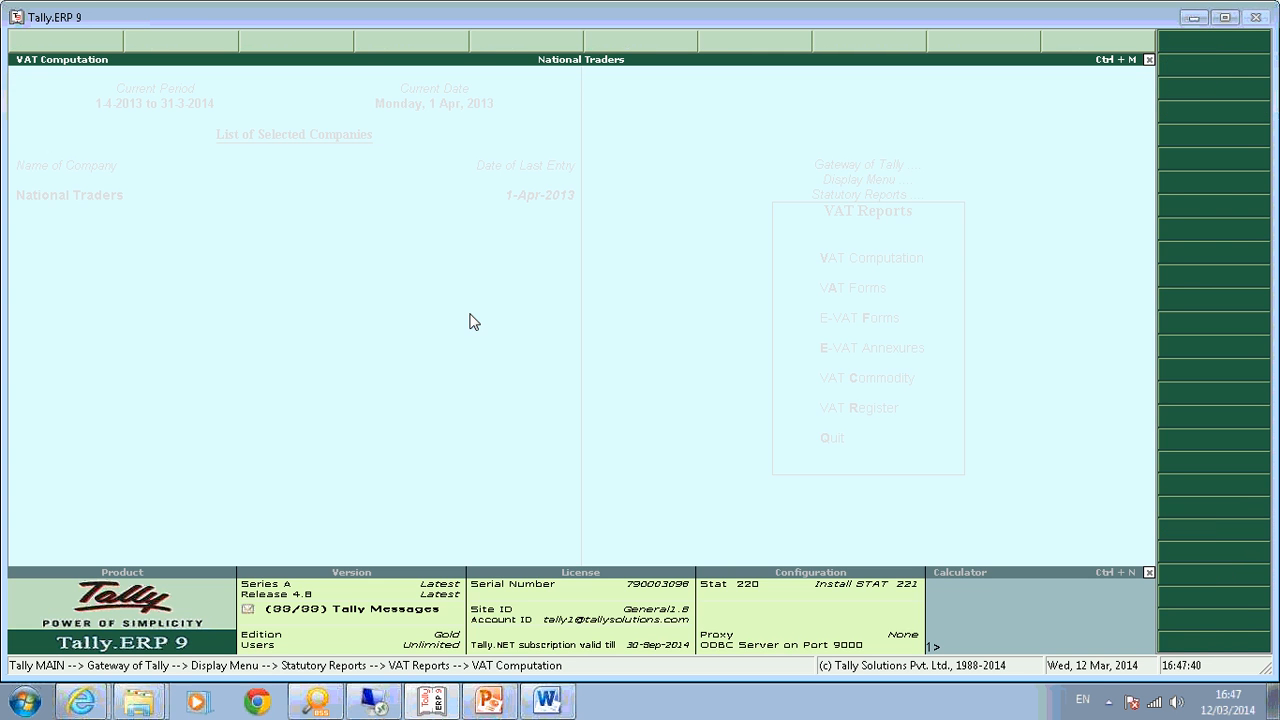
key("Return")
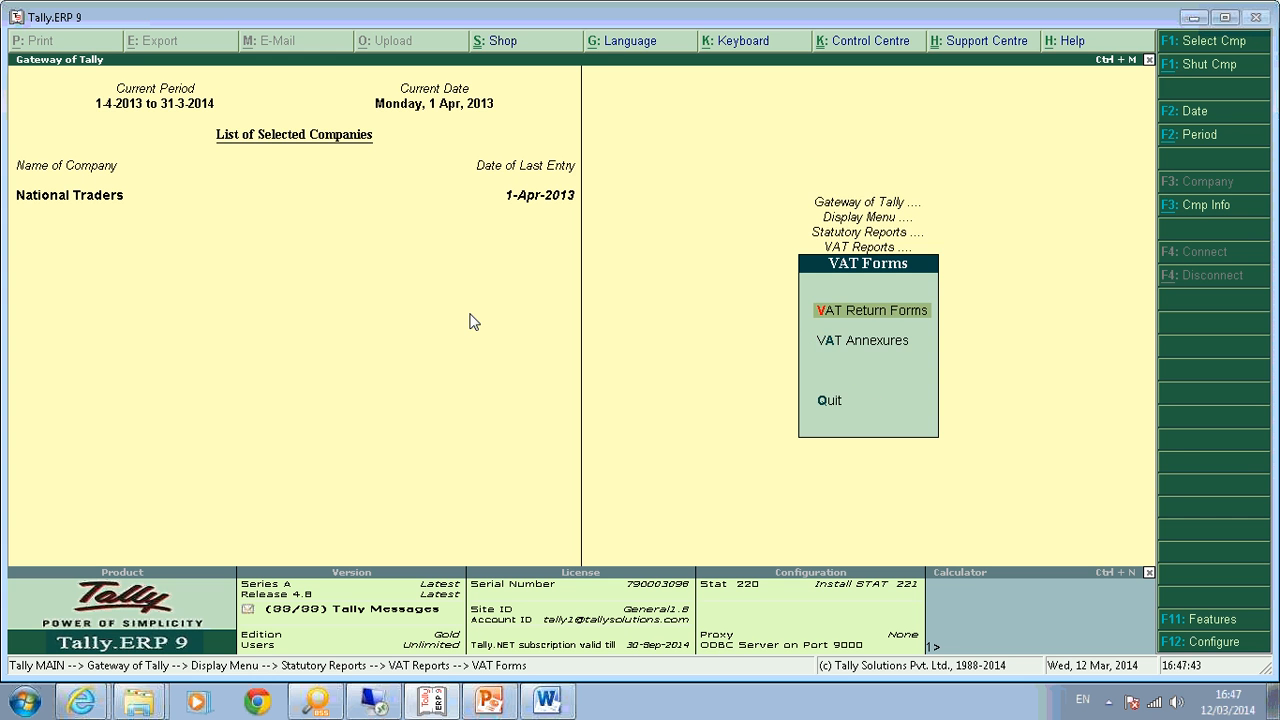
Inspect the zoomed Form I preview's purchase values down to the 528 total input tax credit.
key("Return")
key("Return")
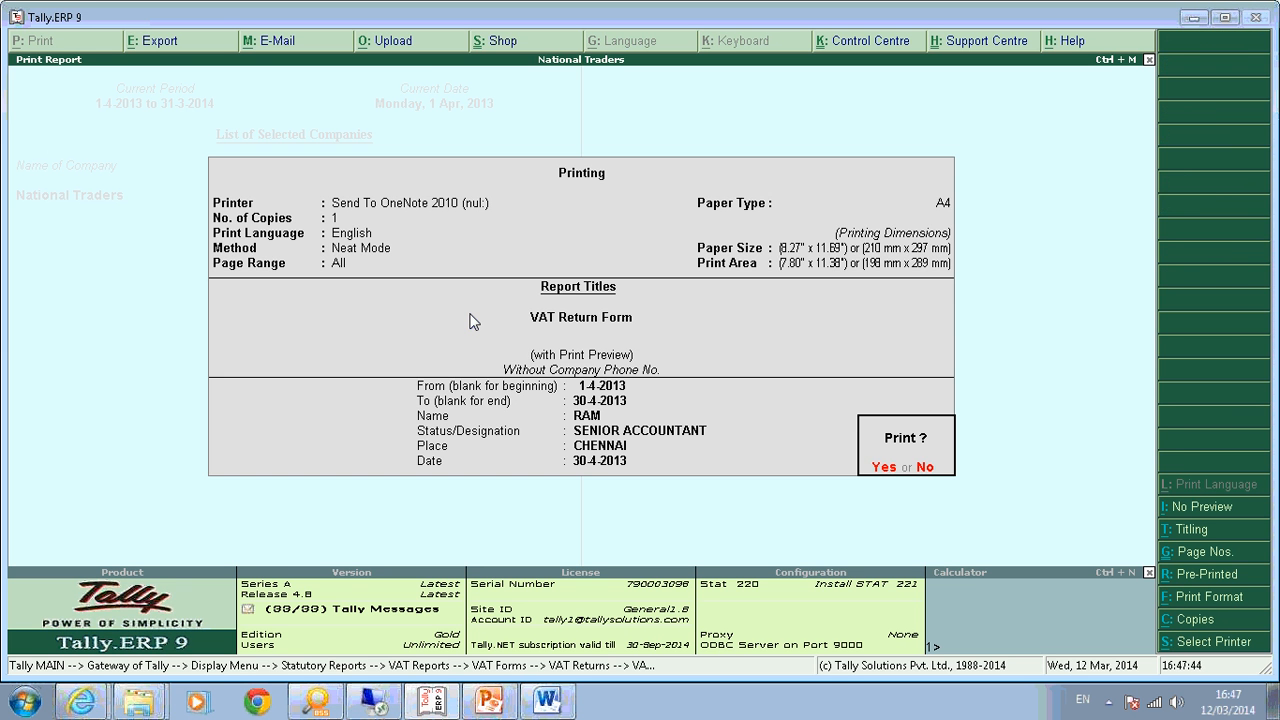
key("Return")
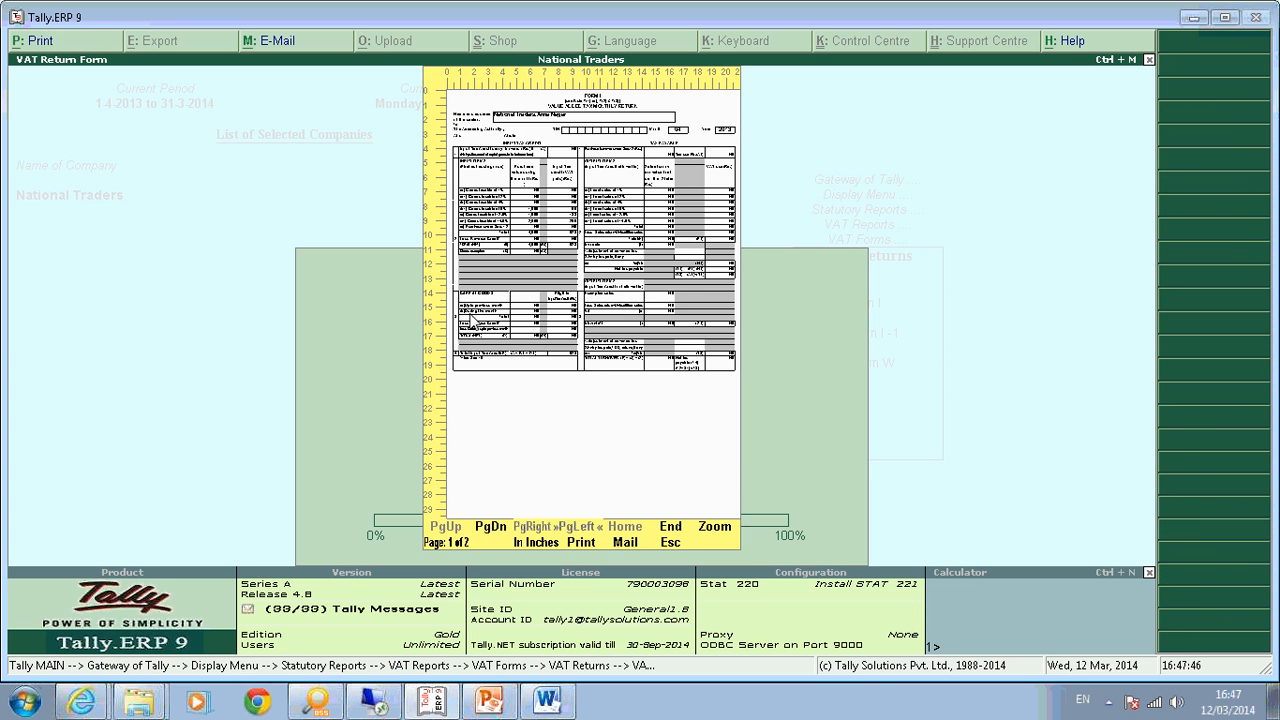
key("Return")
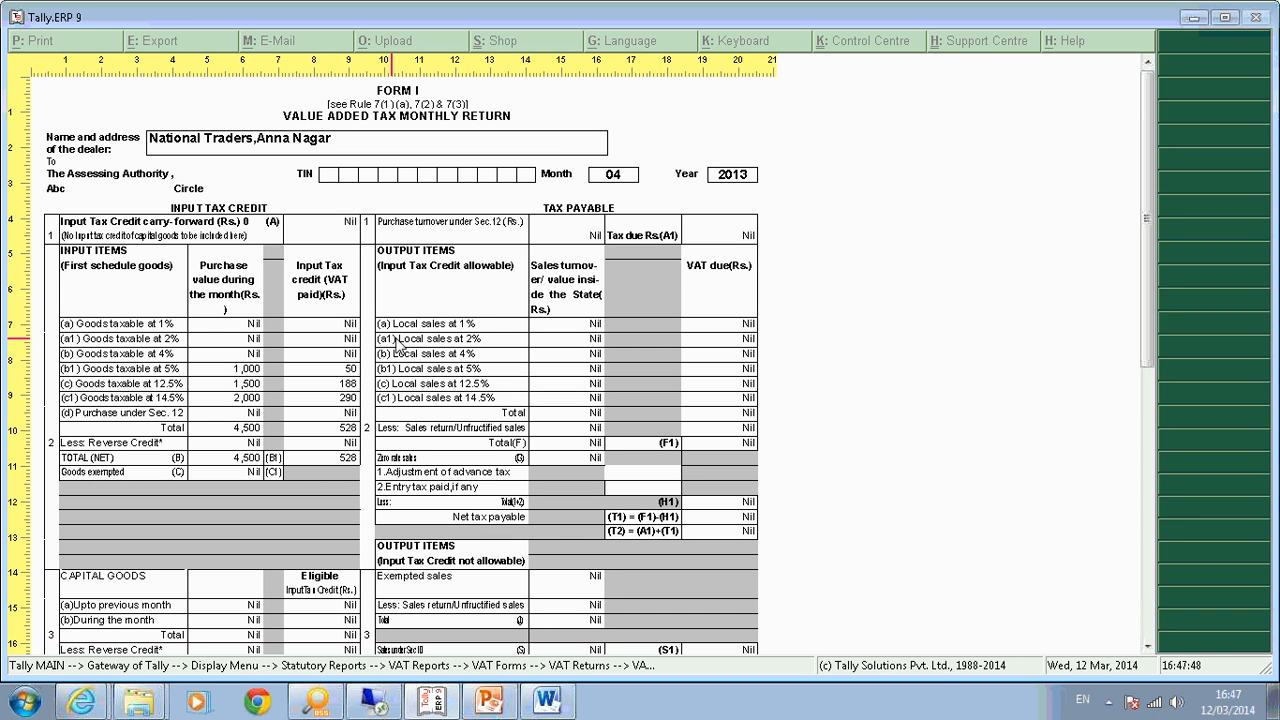
left_click(252, 400)
left_click(355, 434)
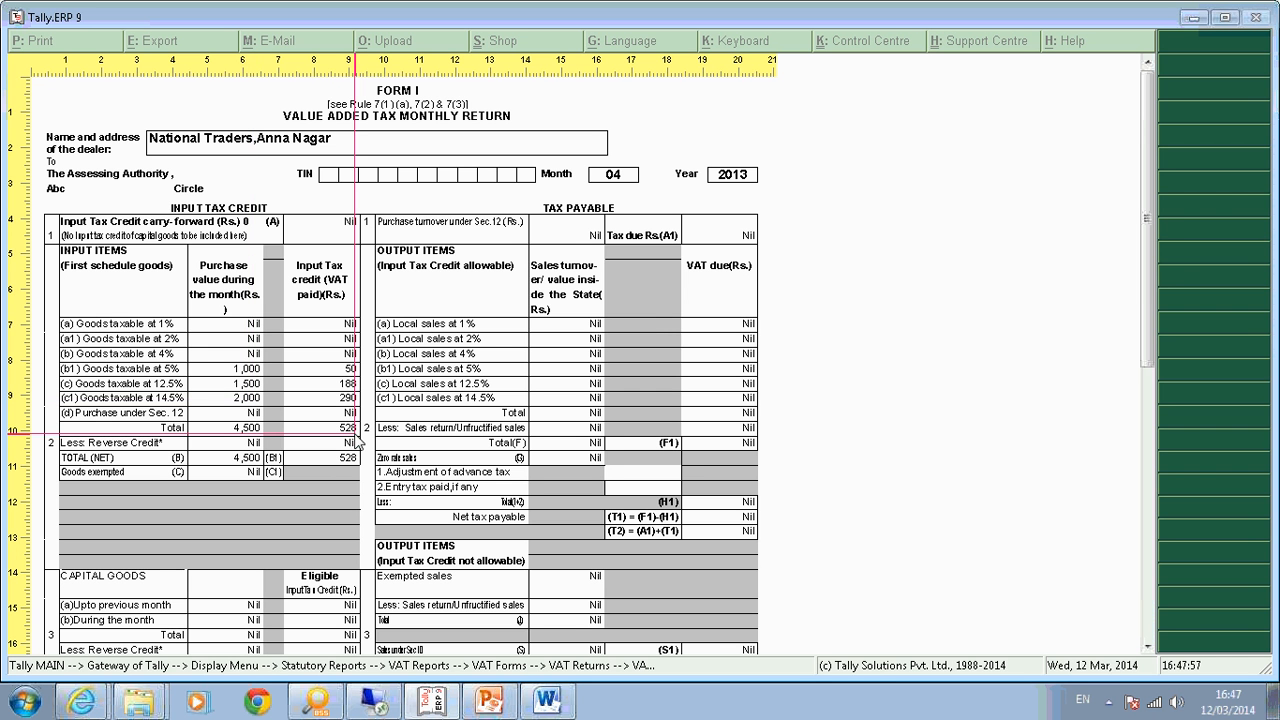
scroll(510, 572, "down", 3)
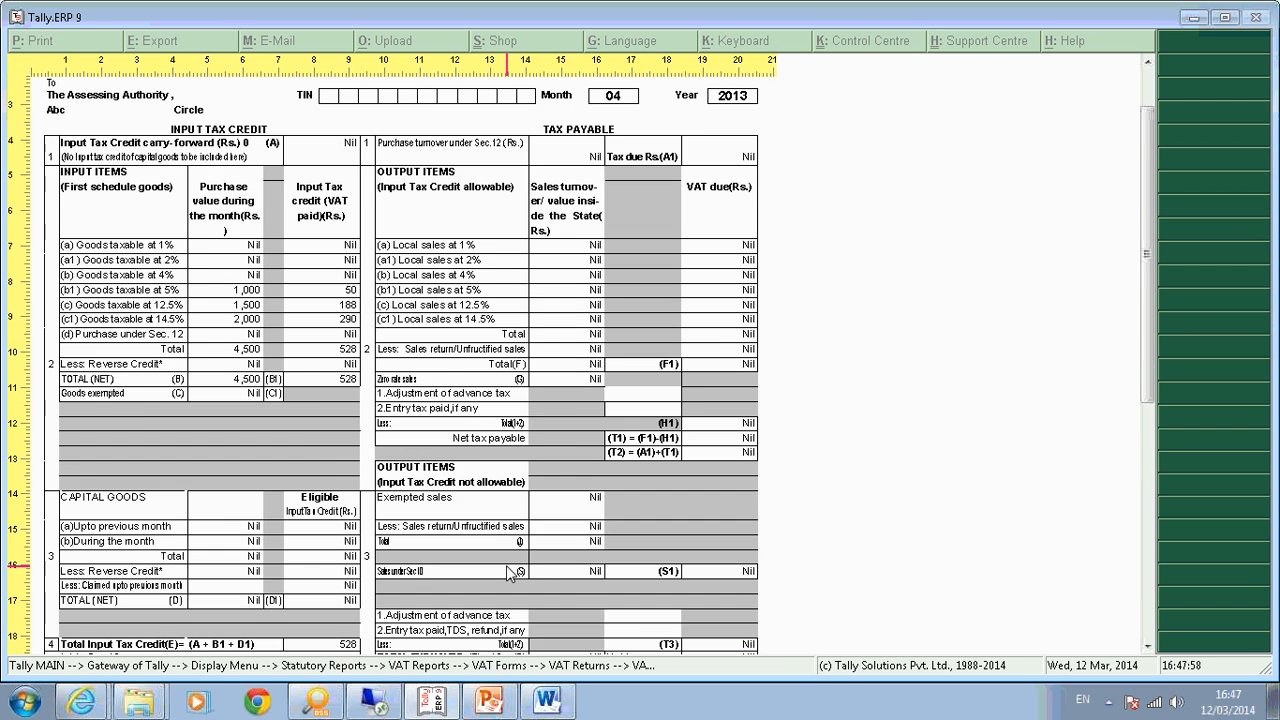
scroll(510, 572, "down", 3)
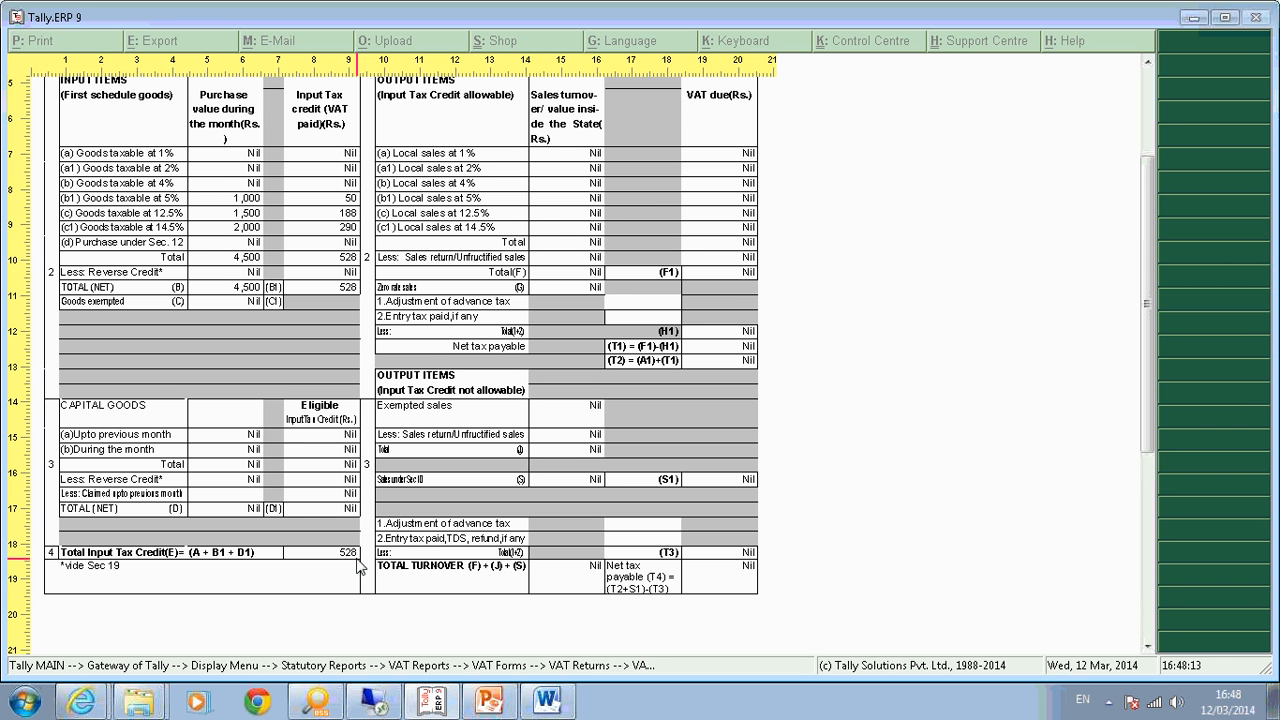
key("alt+z")
key("Escape")
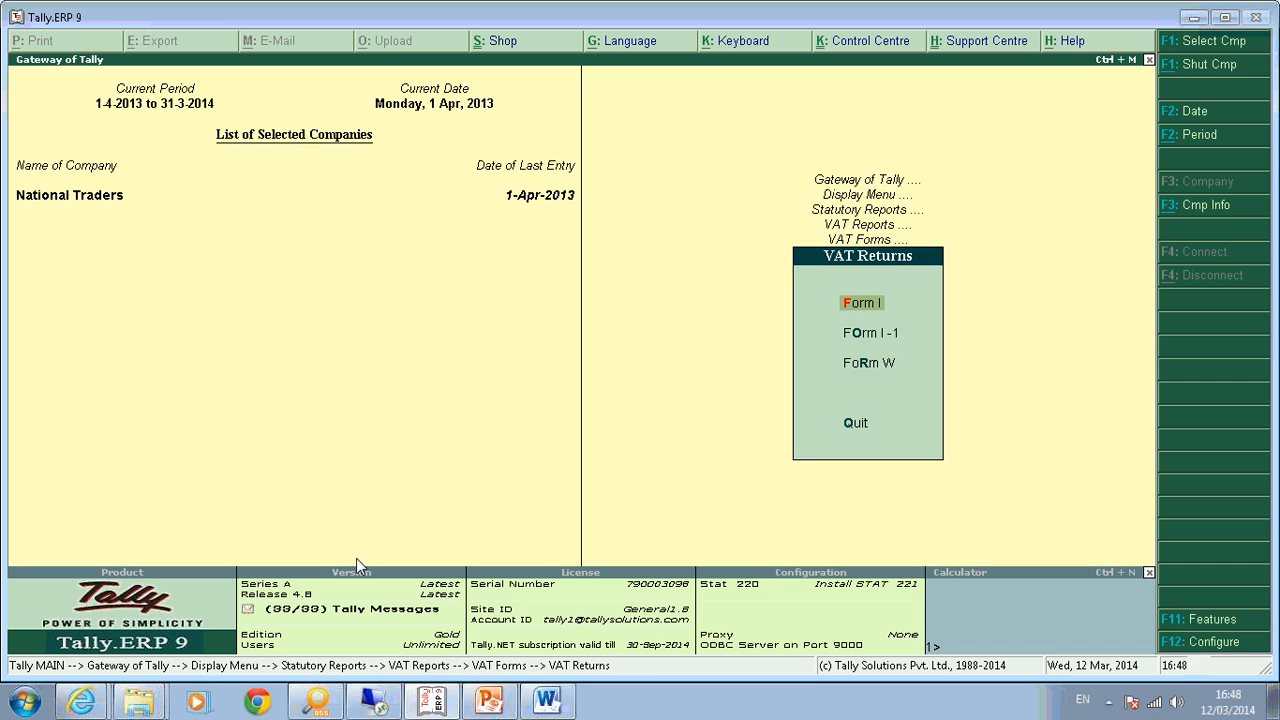
Return to the Gateway, enter Accounting Vouchers and request a voucher type change (F8).
key("Escape")
key("Escape")
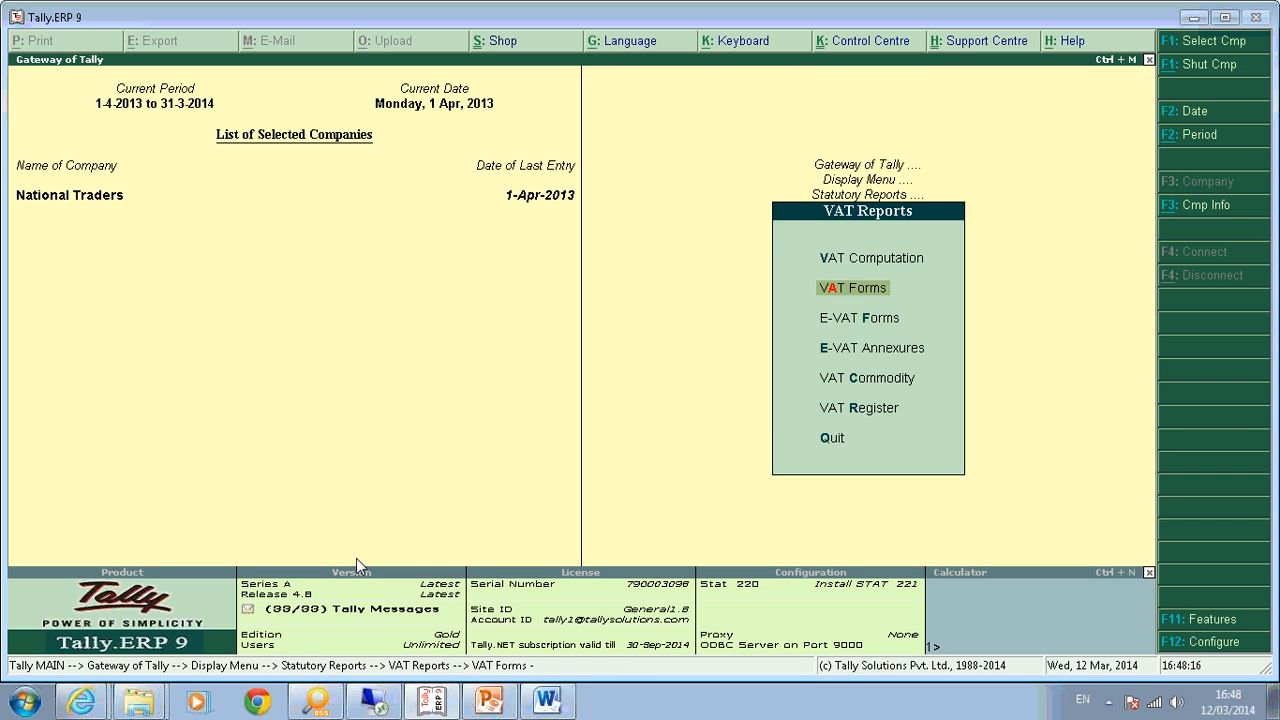
key("Escape")
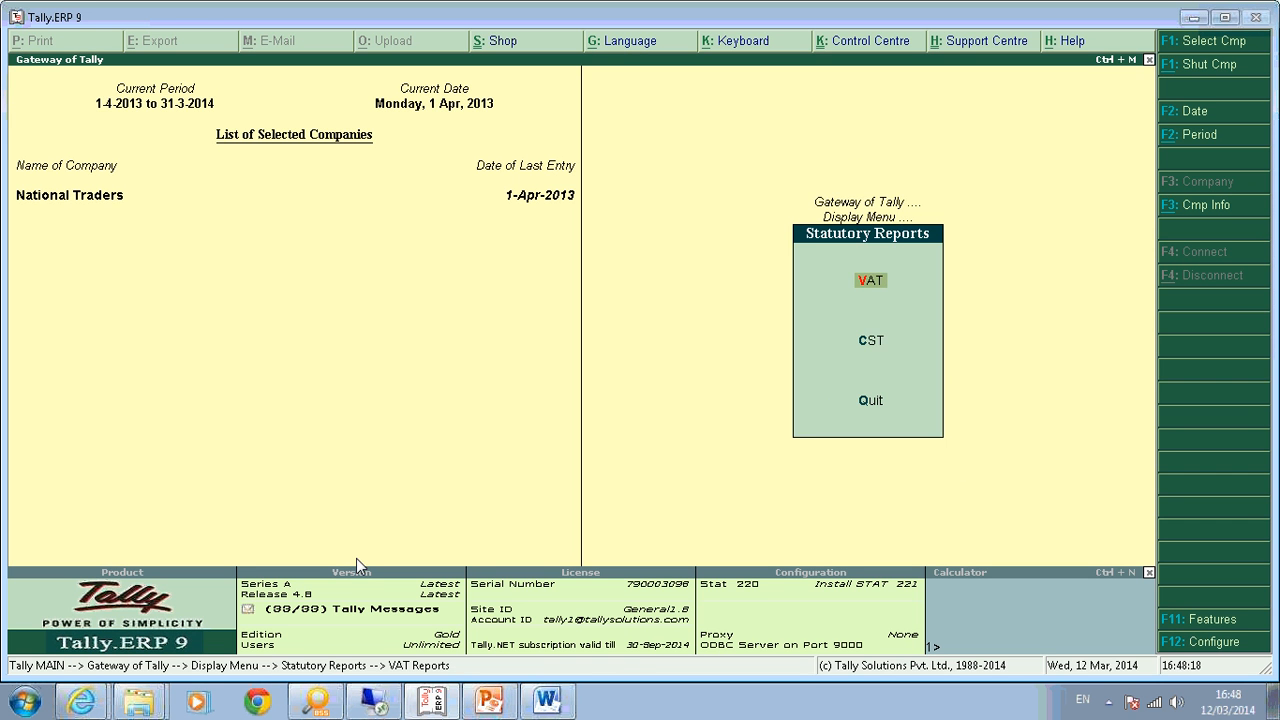
key("Escape")
key("Escape")
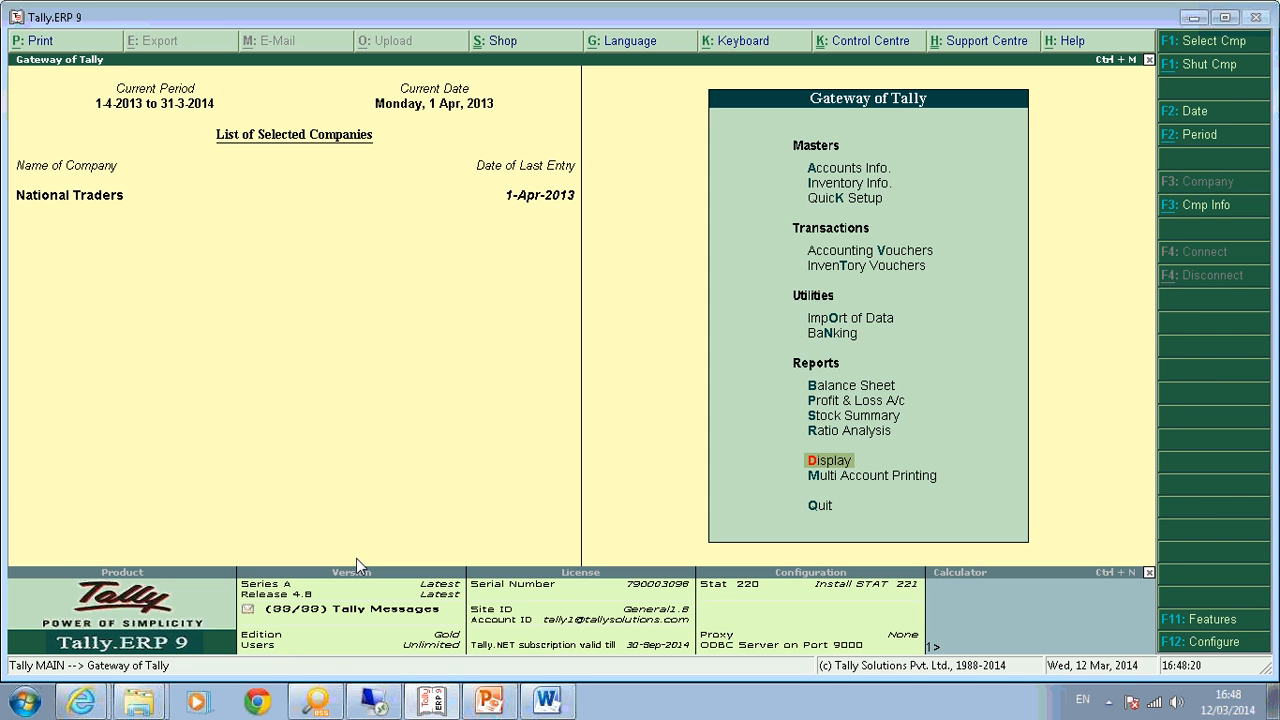
key("v")
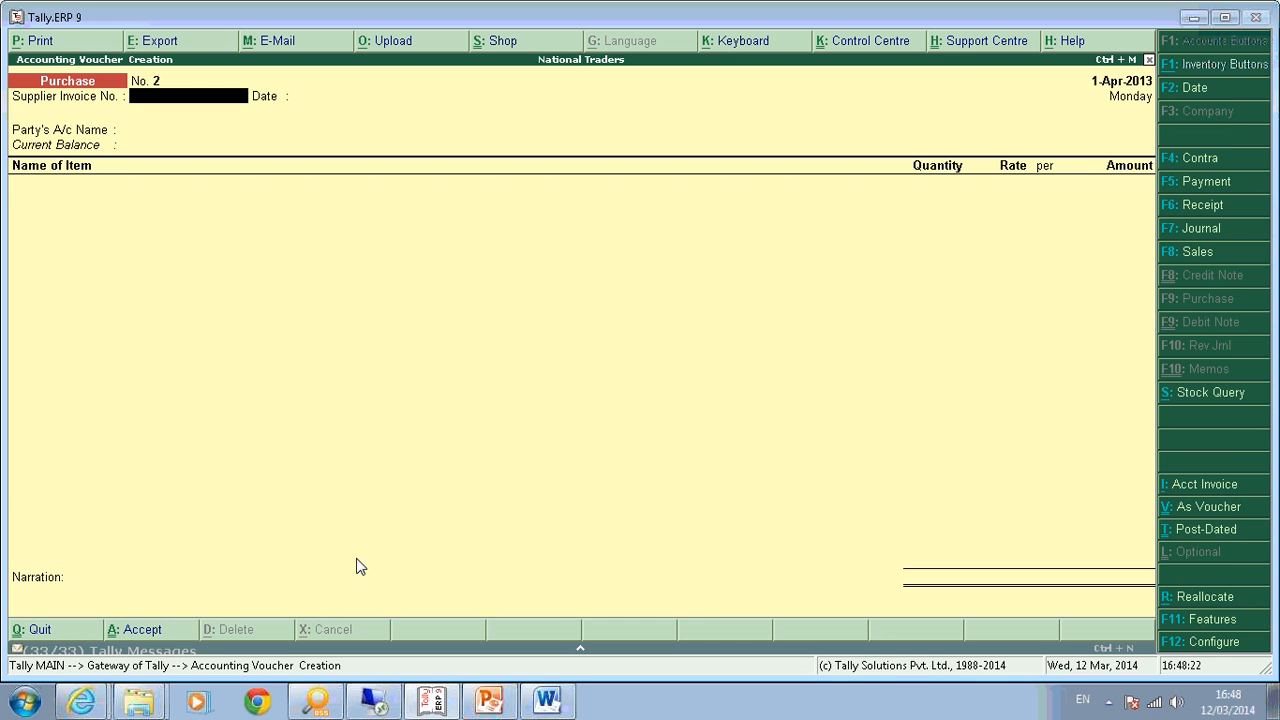
key("F8")
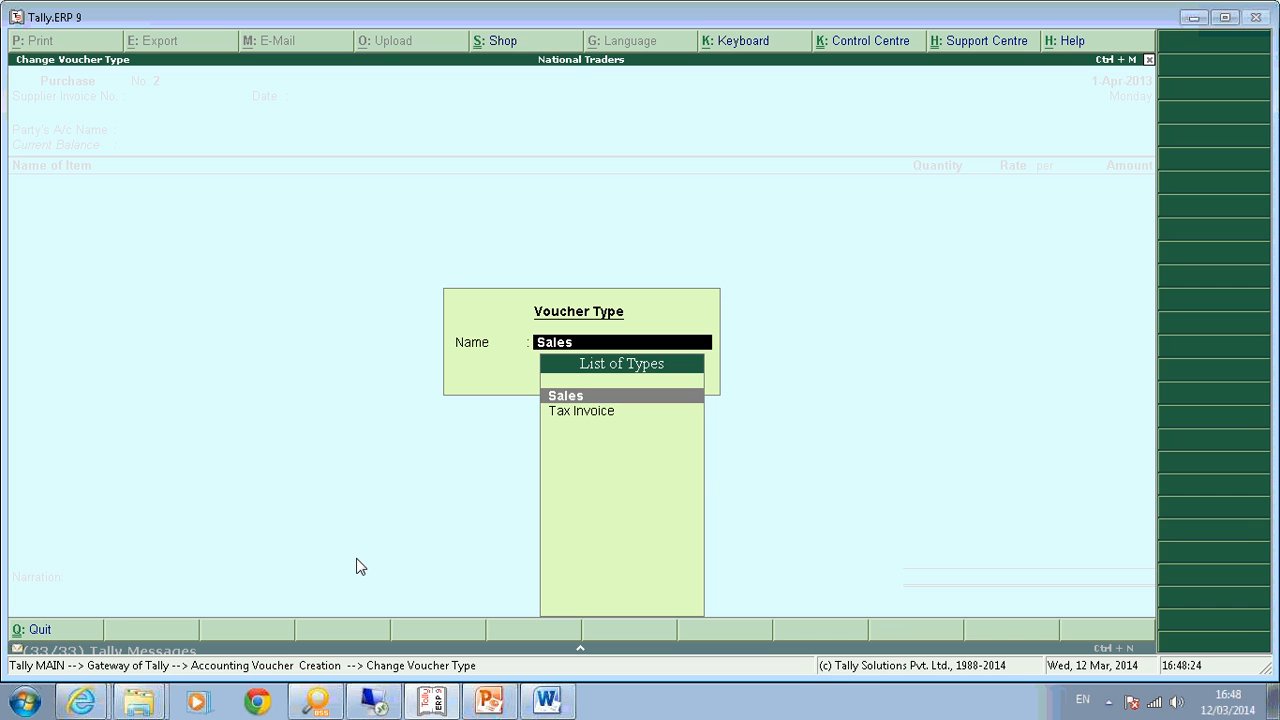
Start a Tax Invoice for party Abc and Company, accepting the party details.
key("Down")
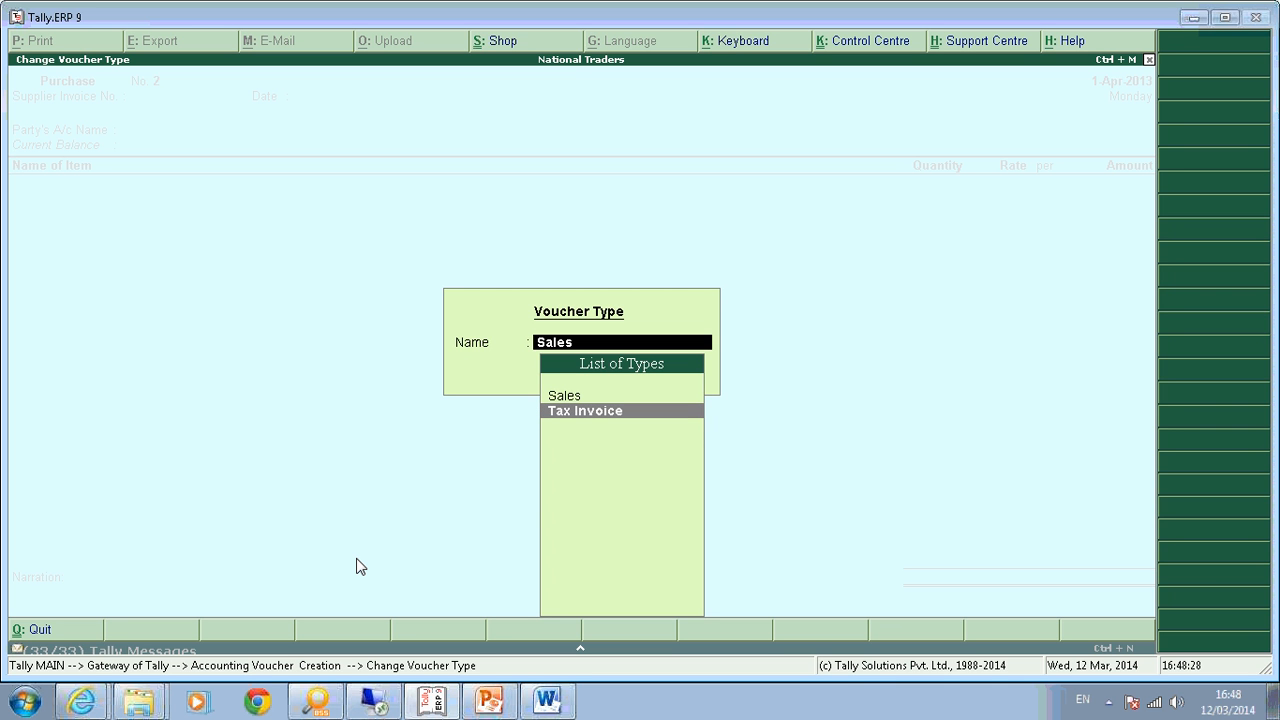
key("Return")
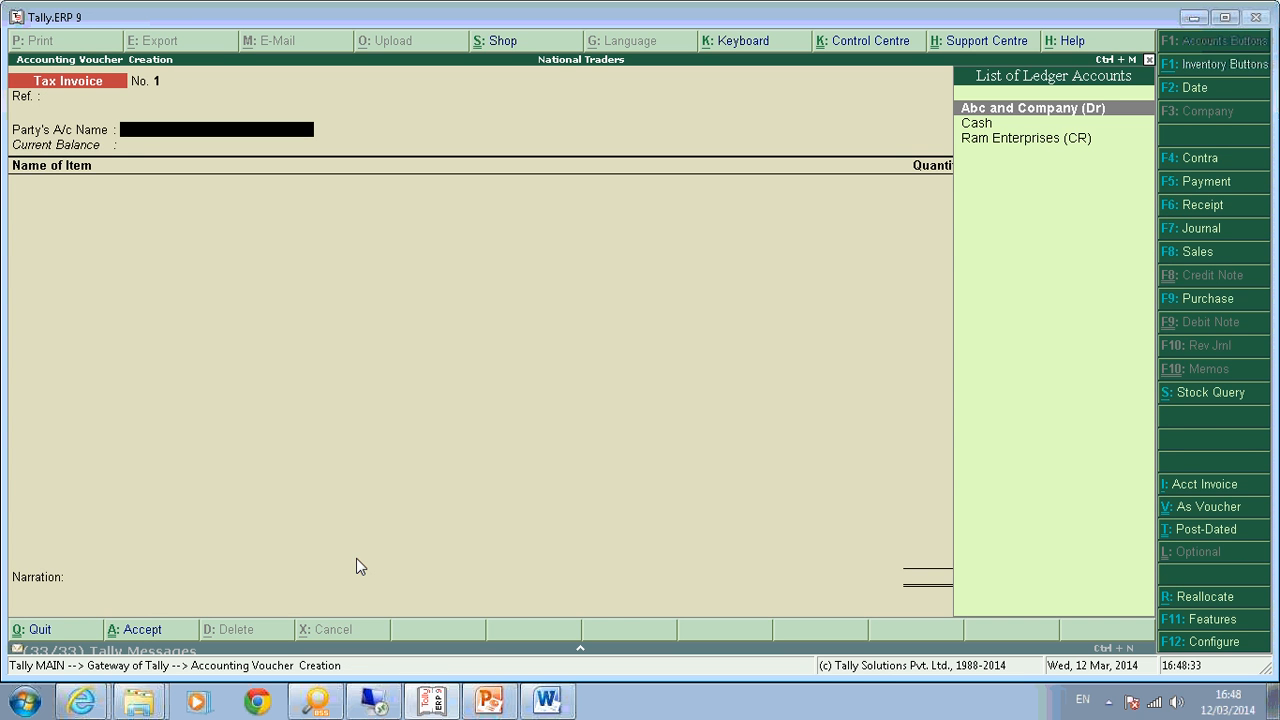
key("Return")
key("Return")
key("Return")
key("Return")
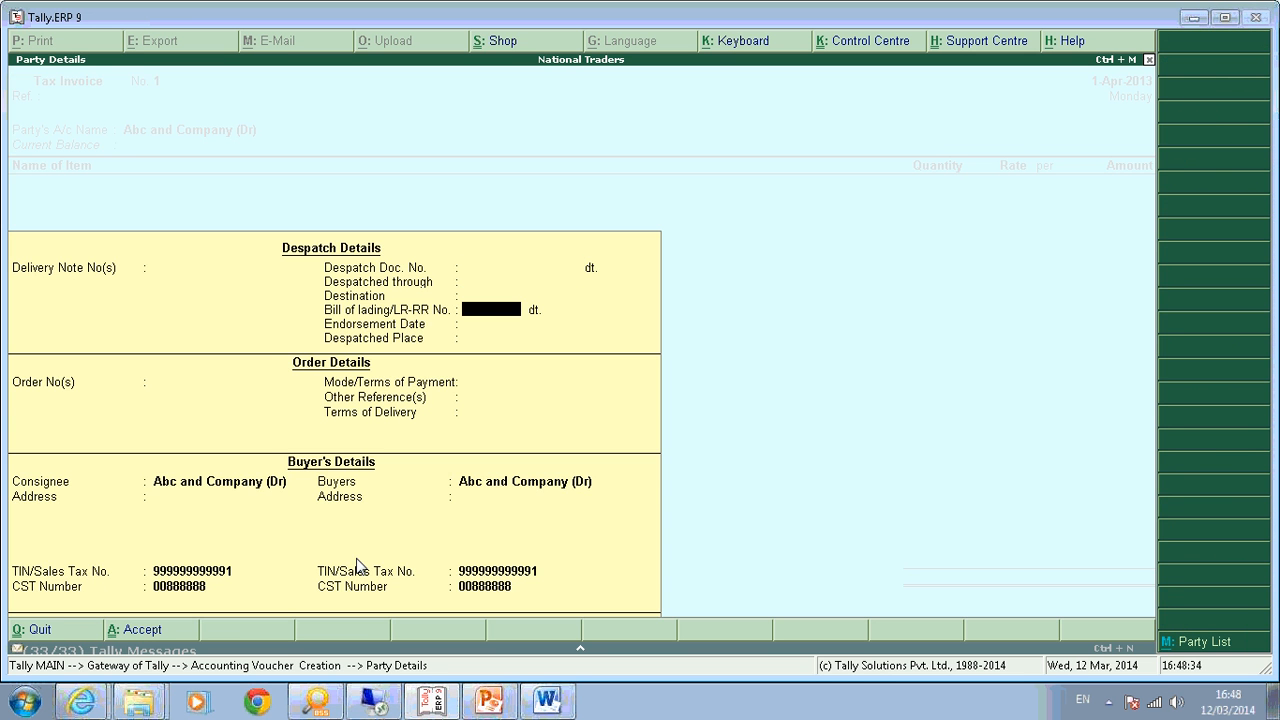
key("Return")
key("ctrl+a")
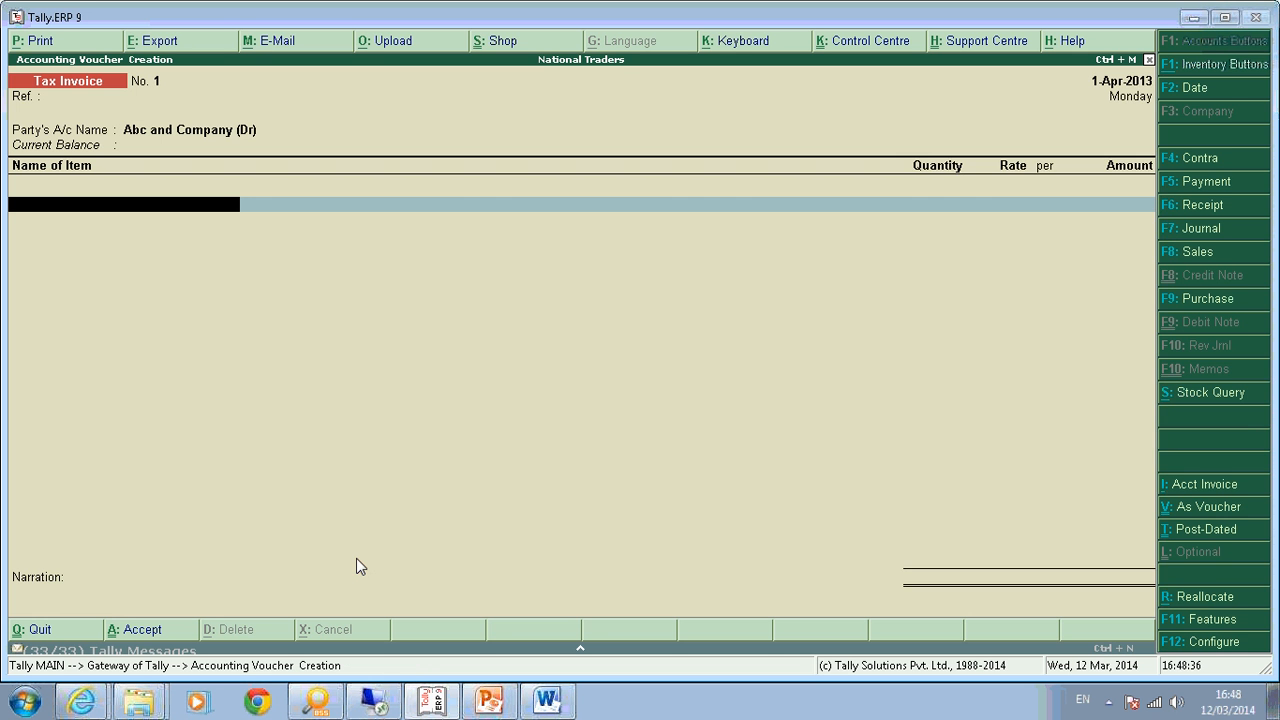
Add 1 Mouse at 1,500.00 credited to the Sales@5% ledger.
key("Down")
key("Down")
key("Down")
key("Return")
type("1")
key("Return")
type("1")
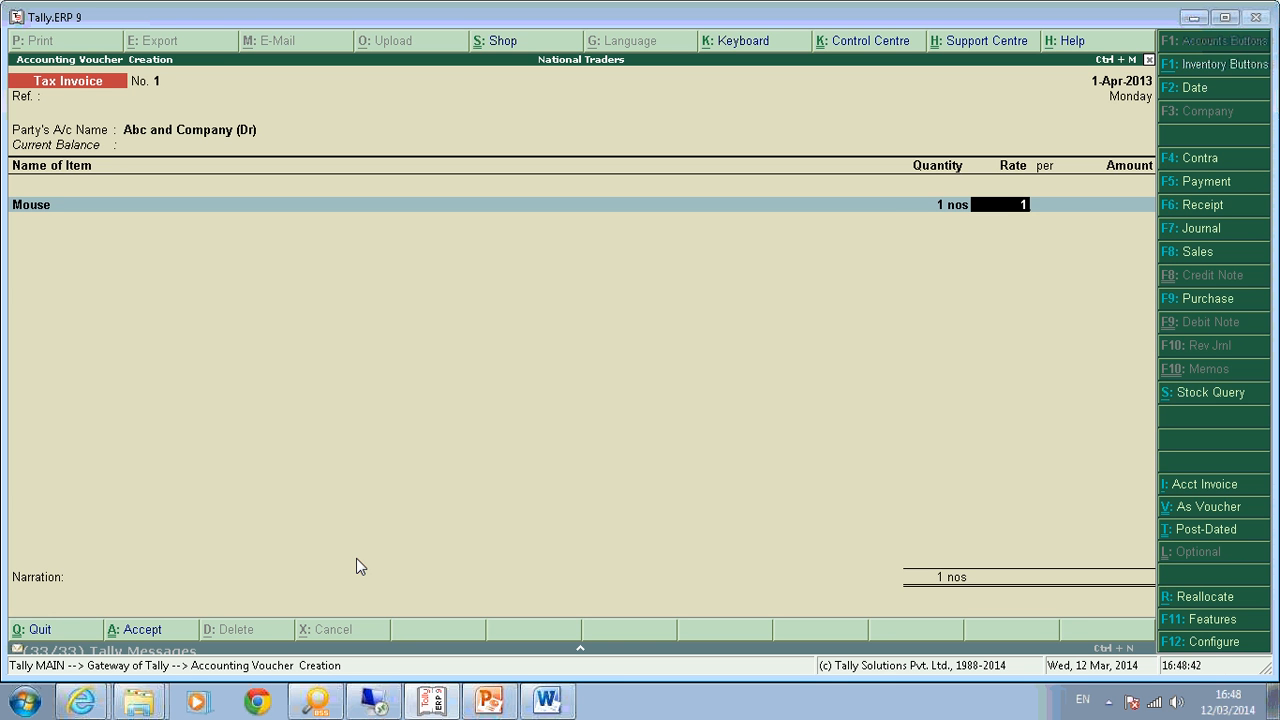
type(",500")
key("Return")
key("Return")
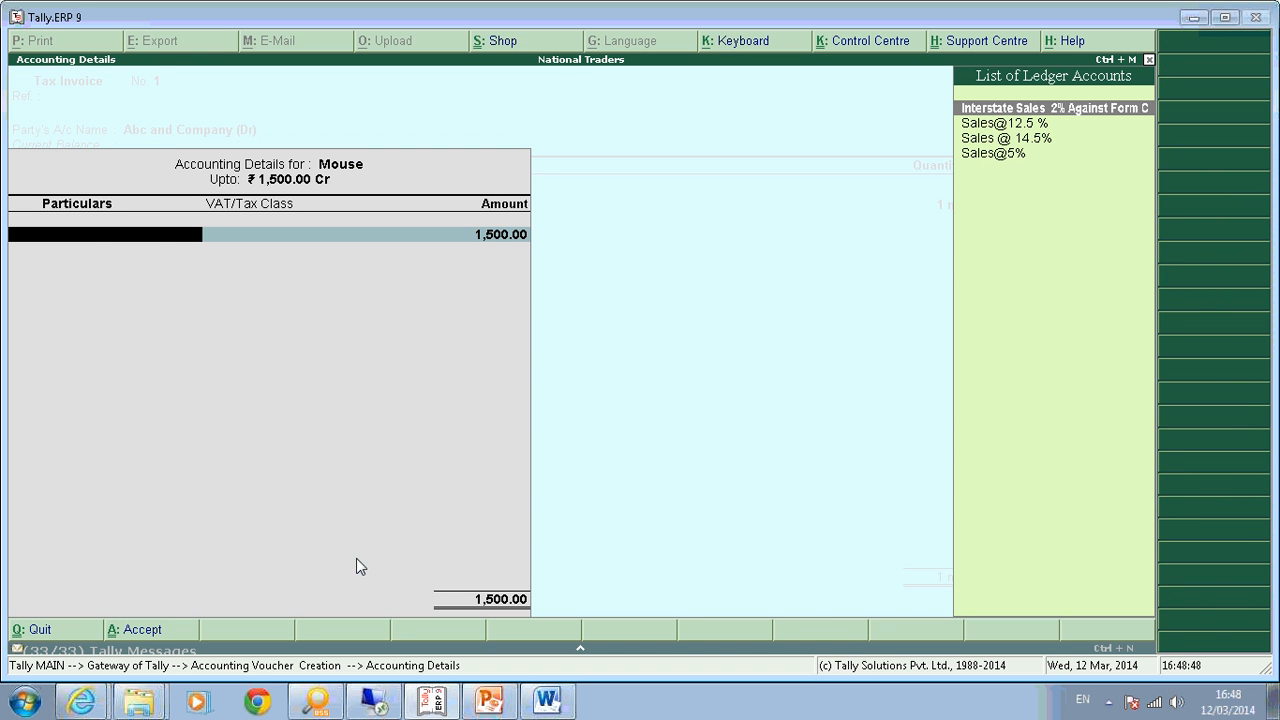
key("Down")
key("Down")
key("Down")
key("Return")
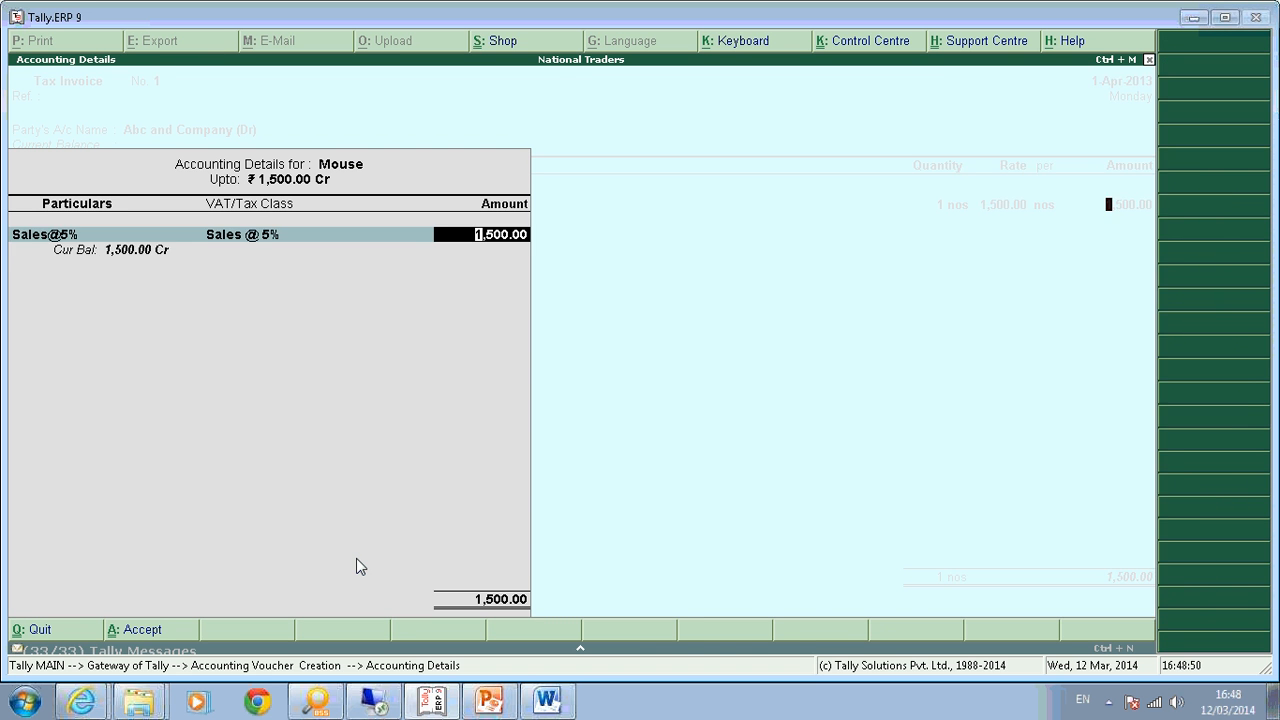
key("Return")
key("Return")
type("Key")
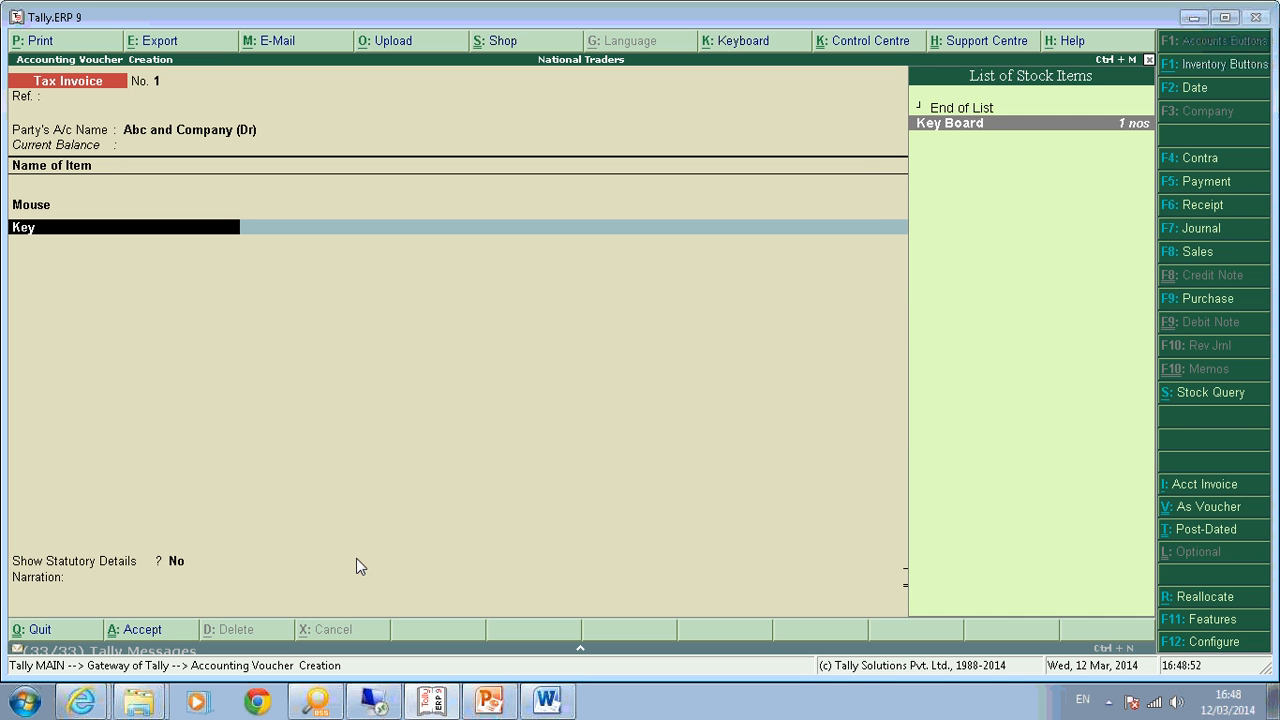
key("Return")
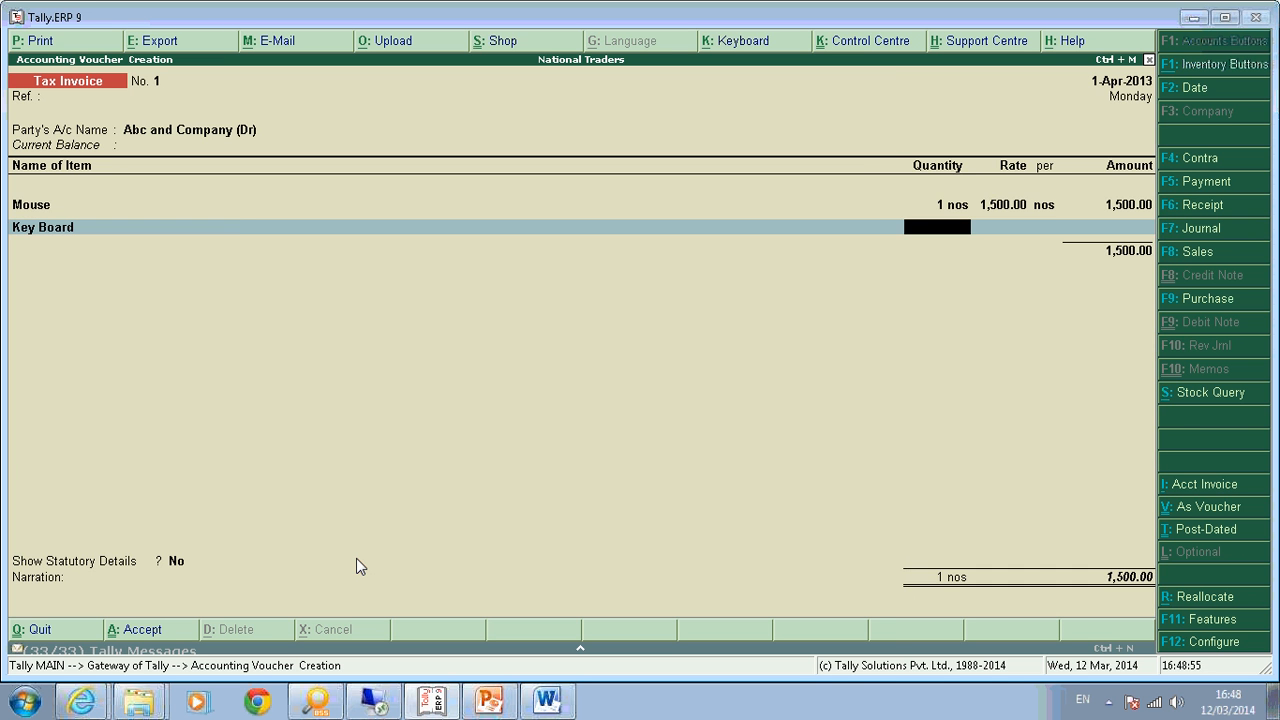
key("Return")
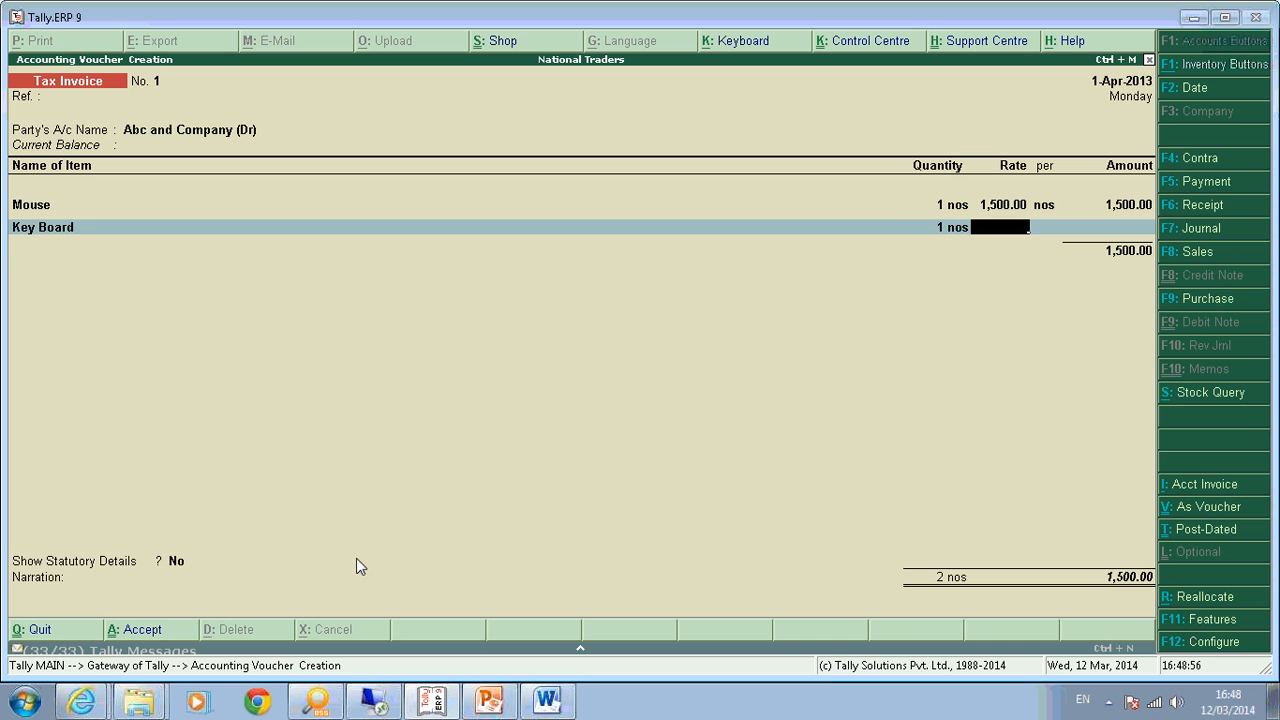
type("2000")
key("Return")
key("Return")
key("Return")
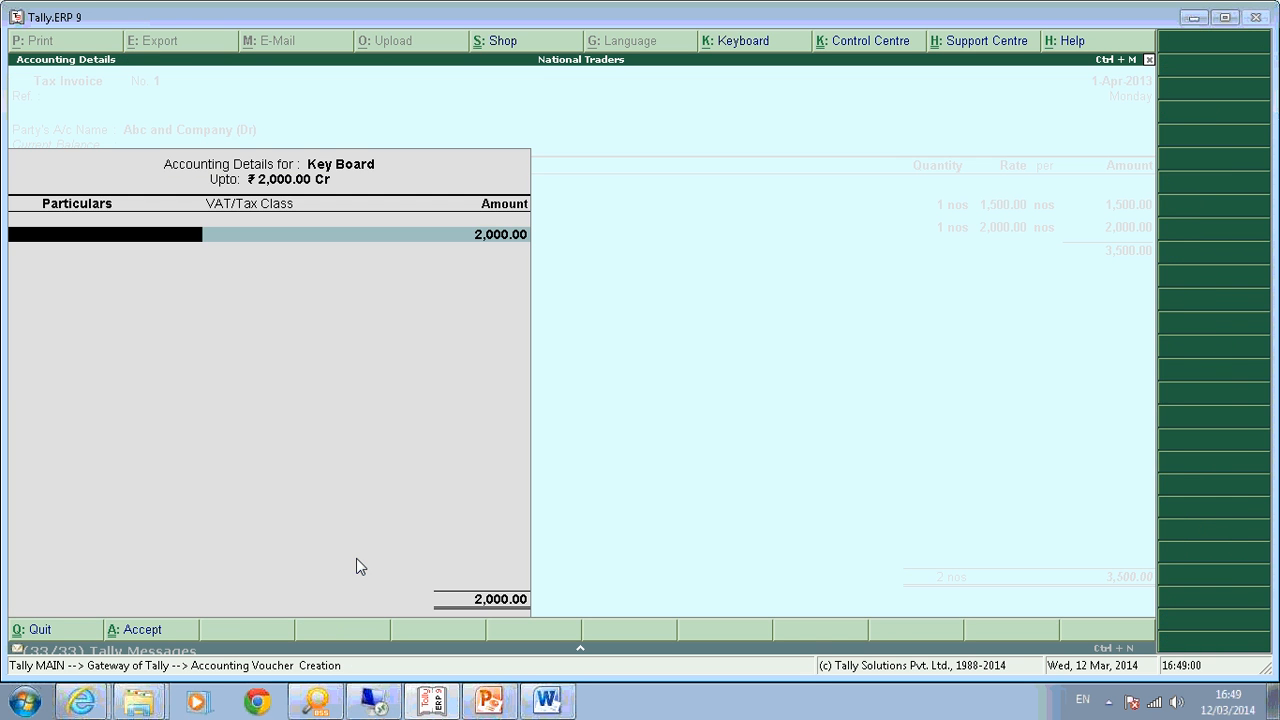
type("S")
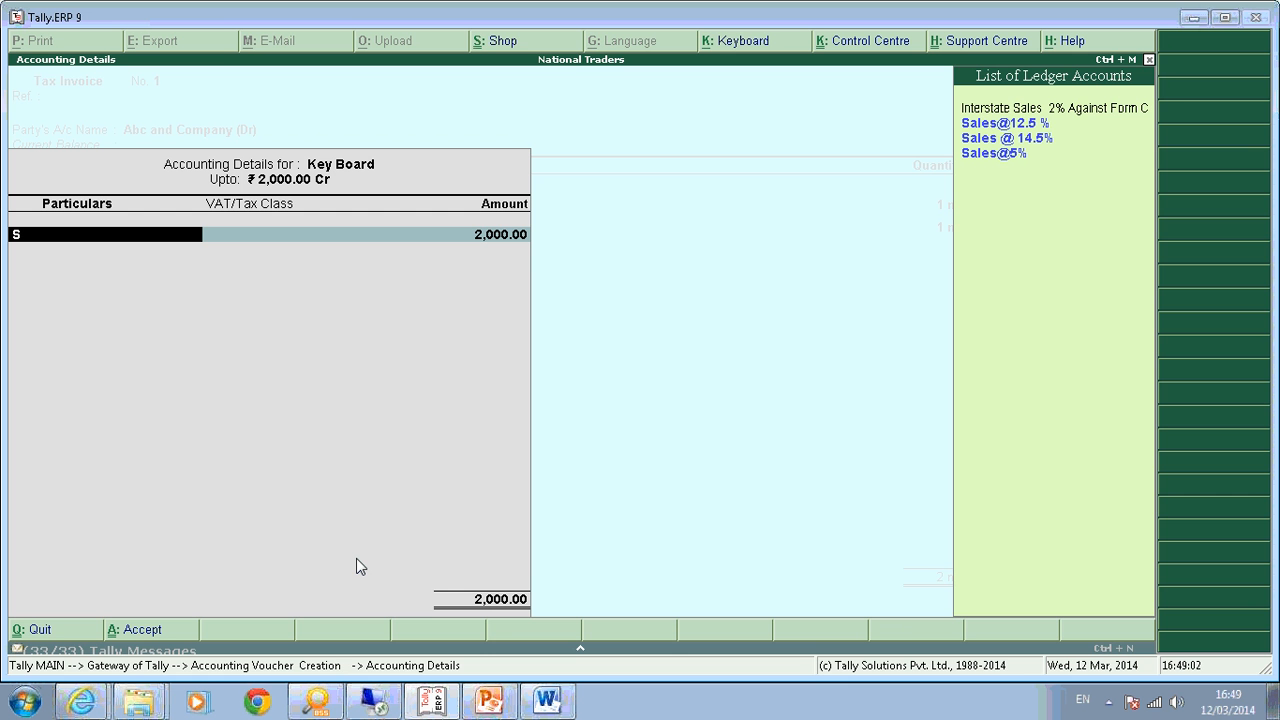
key("Down")
key("Up")
key("Return")
key("Return")
key("Return")
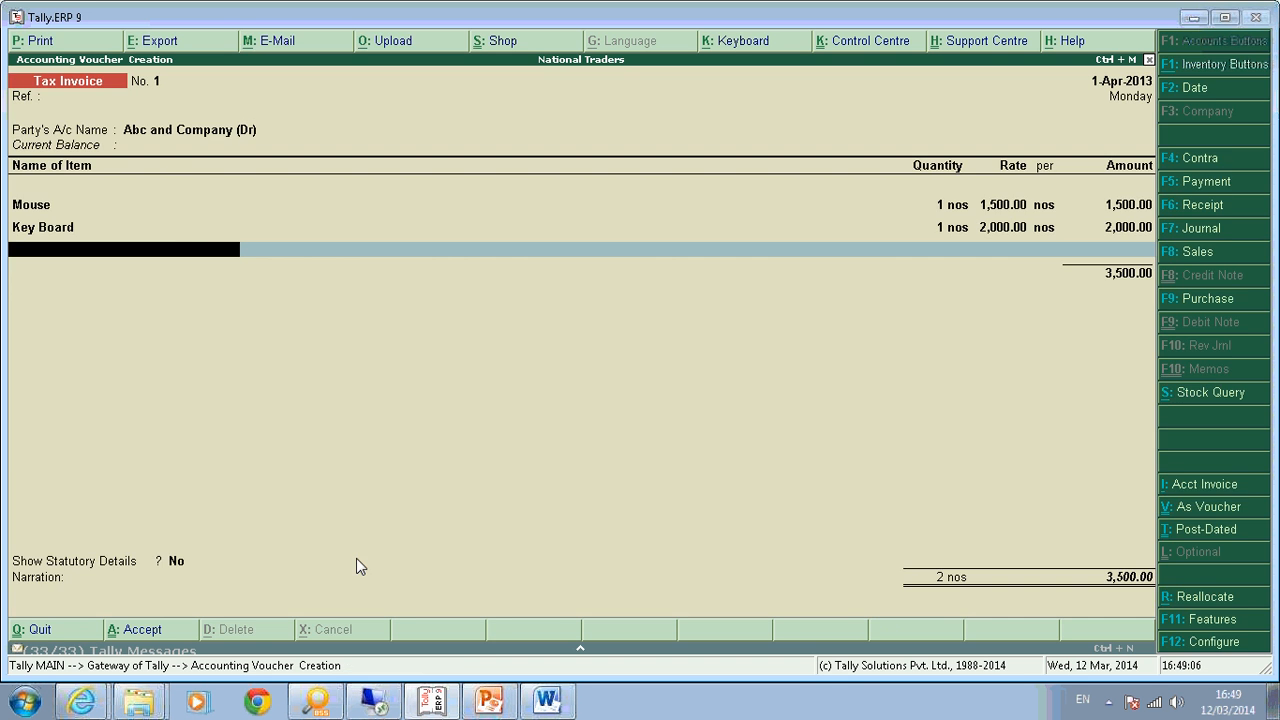
Add 1 Computer at 2,500.00 on the Sales @ 14.5% ledger.
type("Compu")
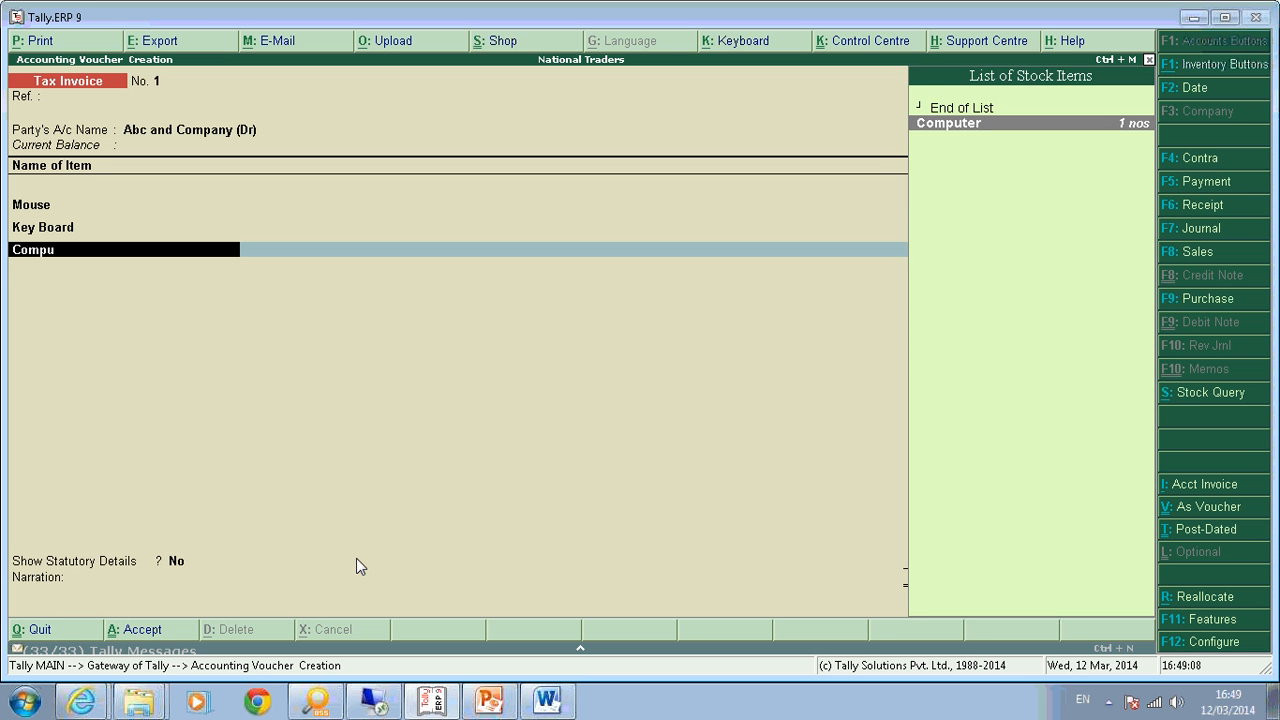
key("Return")
type("1")
key("Return")
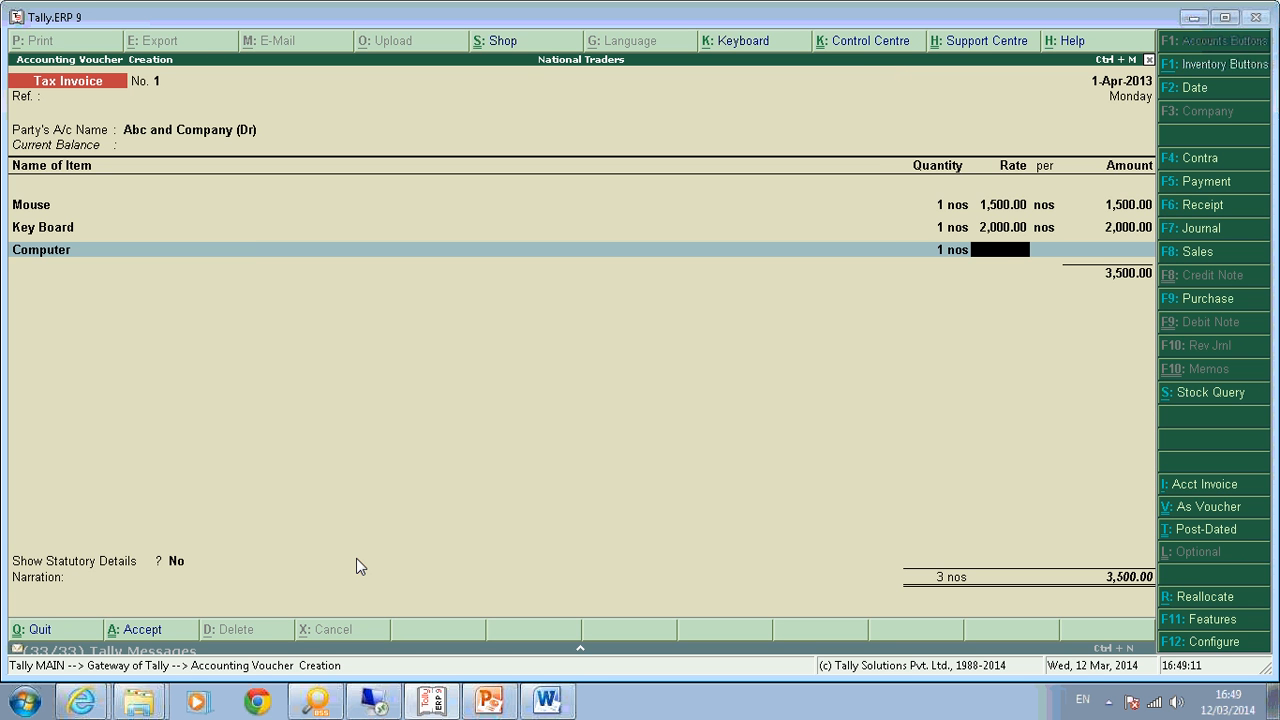
type("2500")
key("Return")
key("Return")
key("Return")
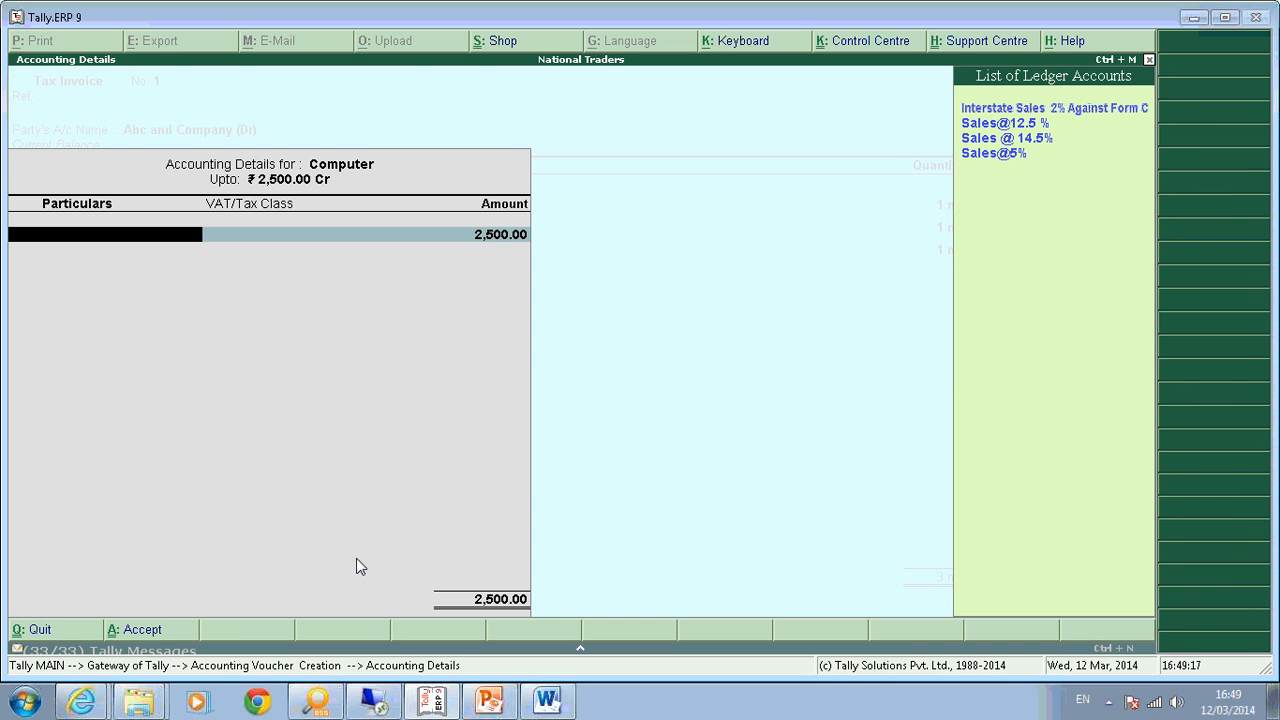
key("Down")
key("Down")
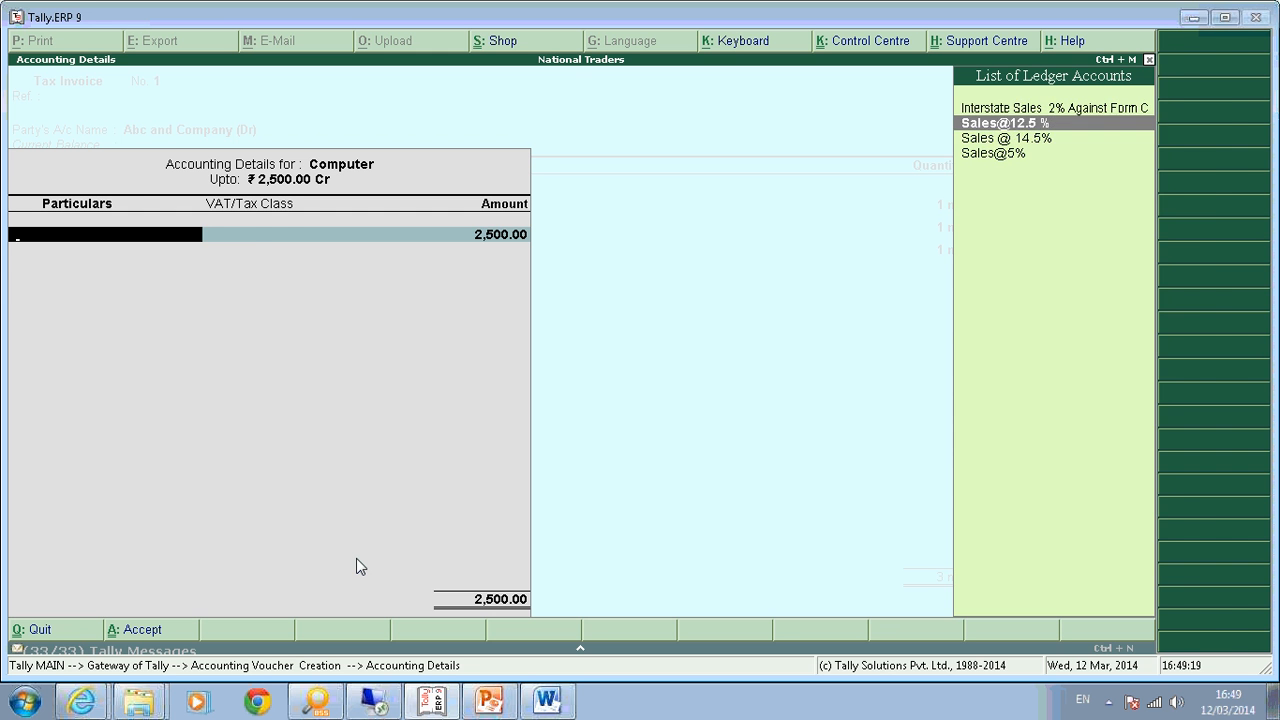
key("Down")
key("Return")
key("Return")
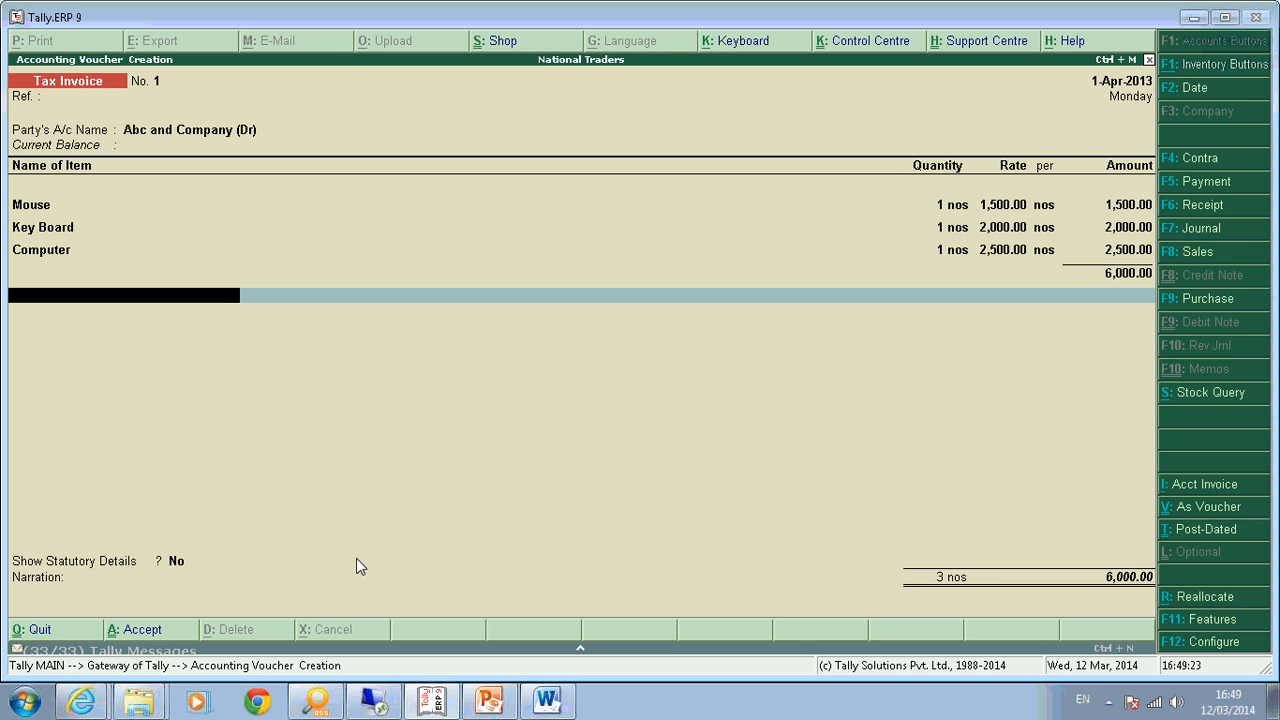
Add Output VAT 5%, Output Vat@ 12.5% and Ouput Vat @ 14.5% lines (75.00, 250.00, 362.50).
type("Ou")
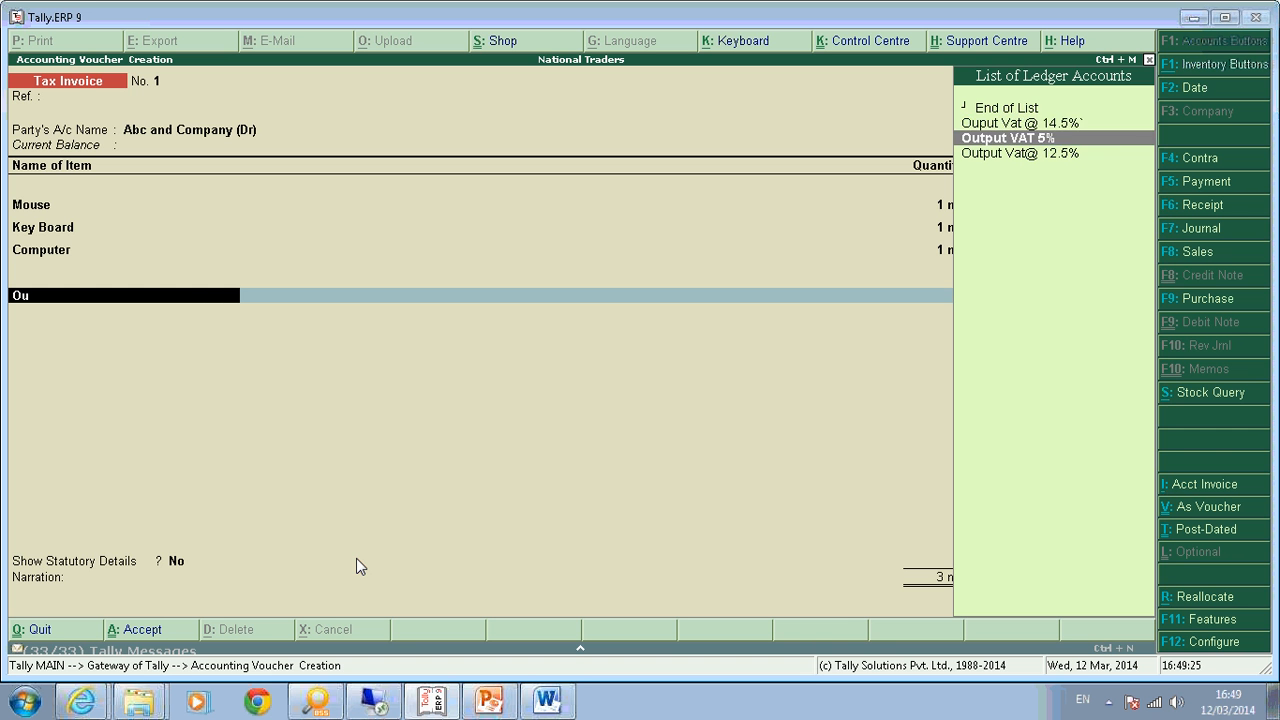
key("Down")
key("Return")
key("Return")
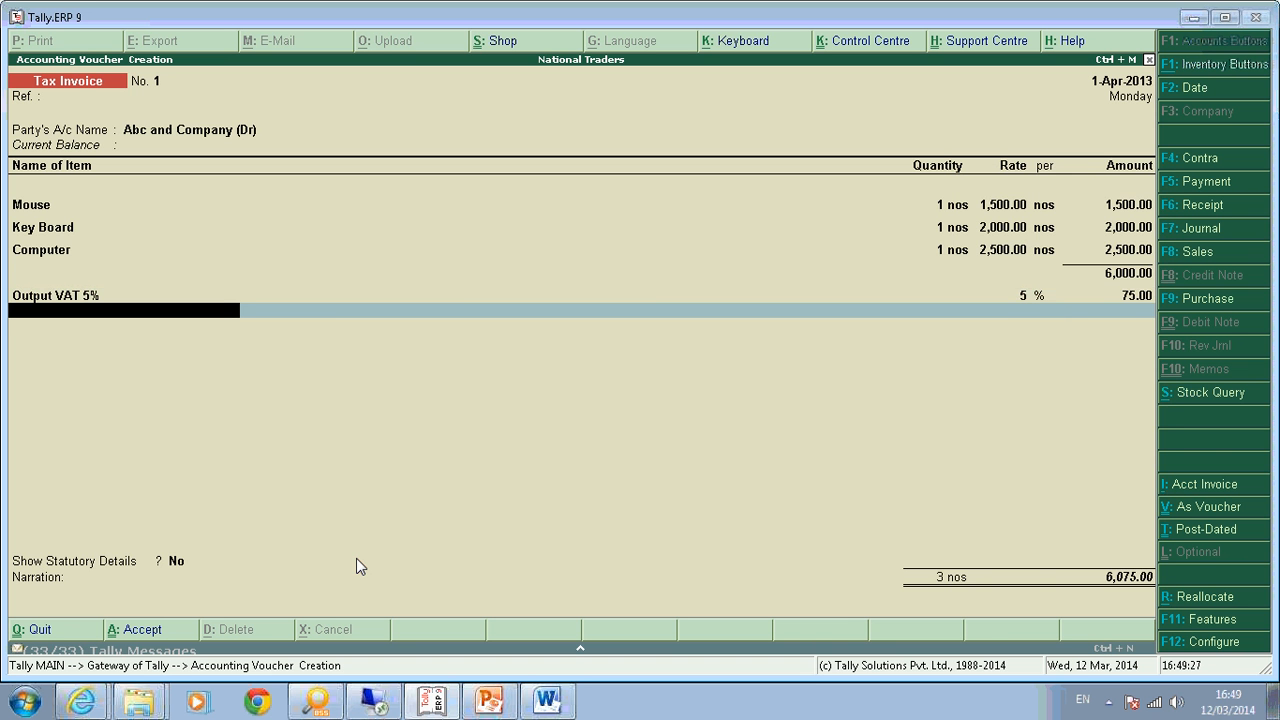
type("Ou")
key("Down")
key("Down")
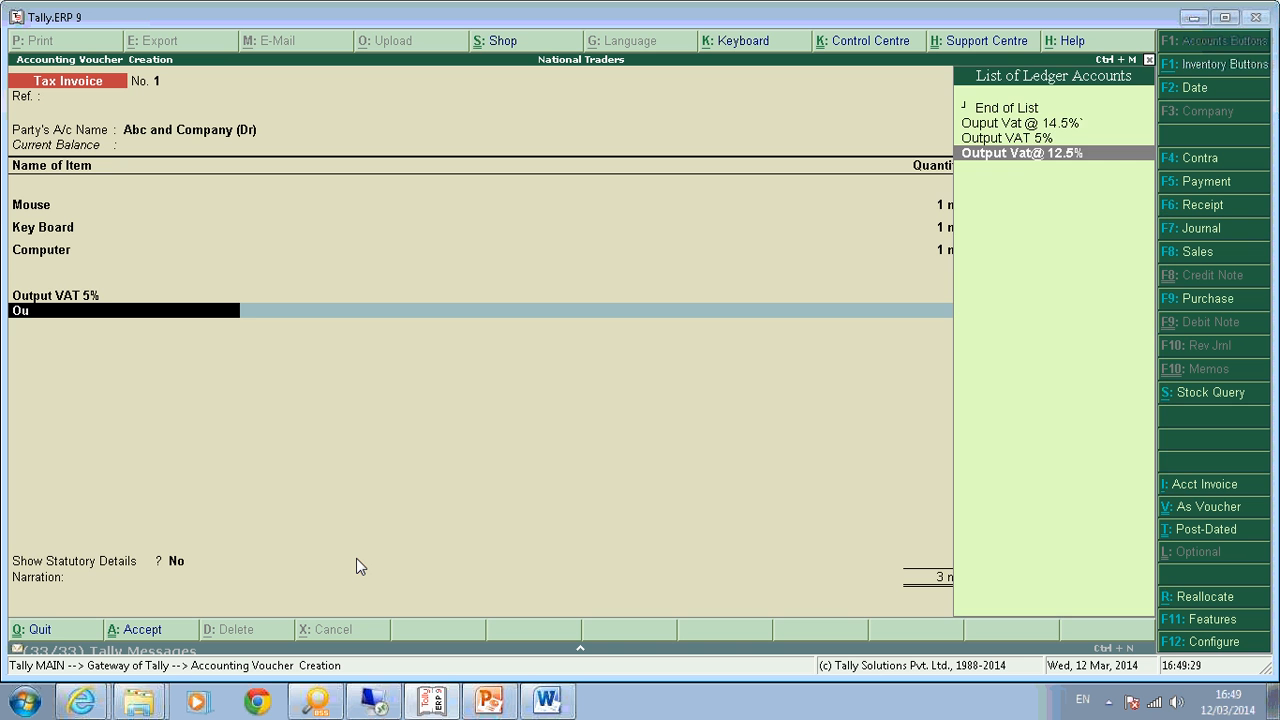
key("Return")
key("Return")
type("Ou")
key("Down")
key("Return")
key("Return")
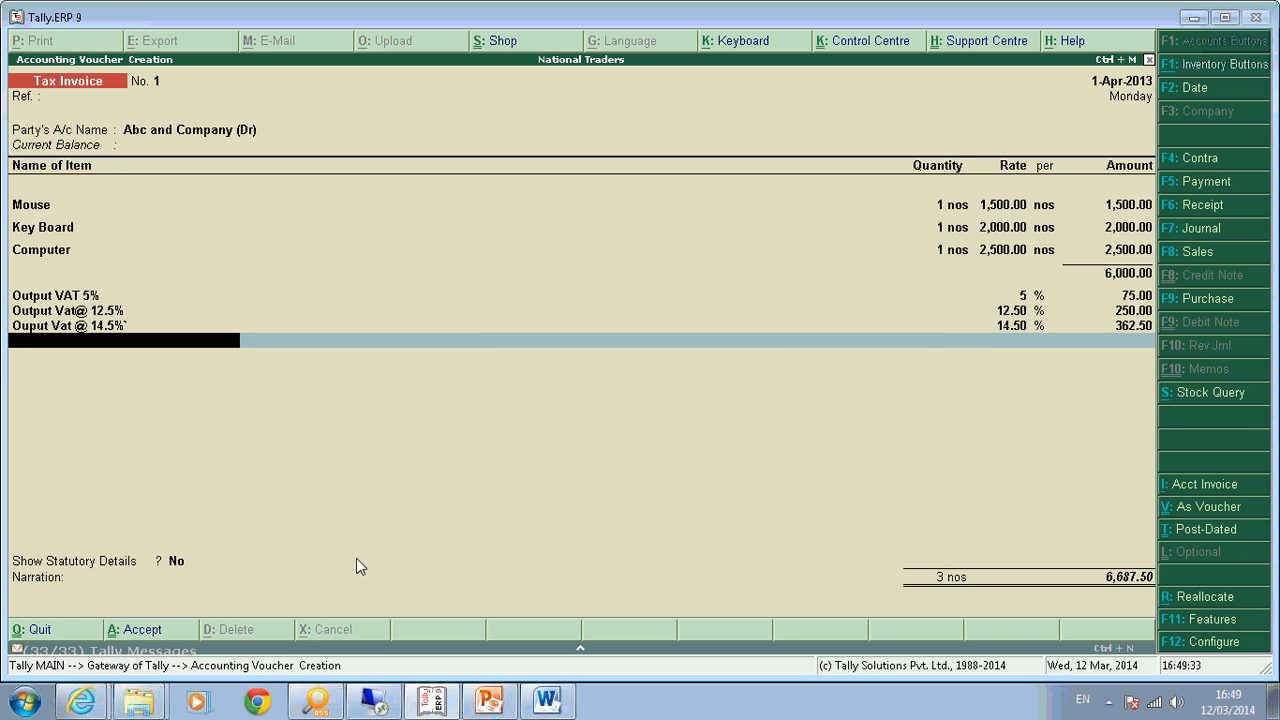
key("Return")
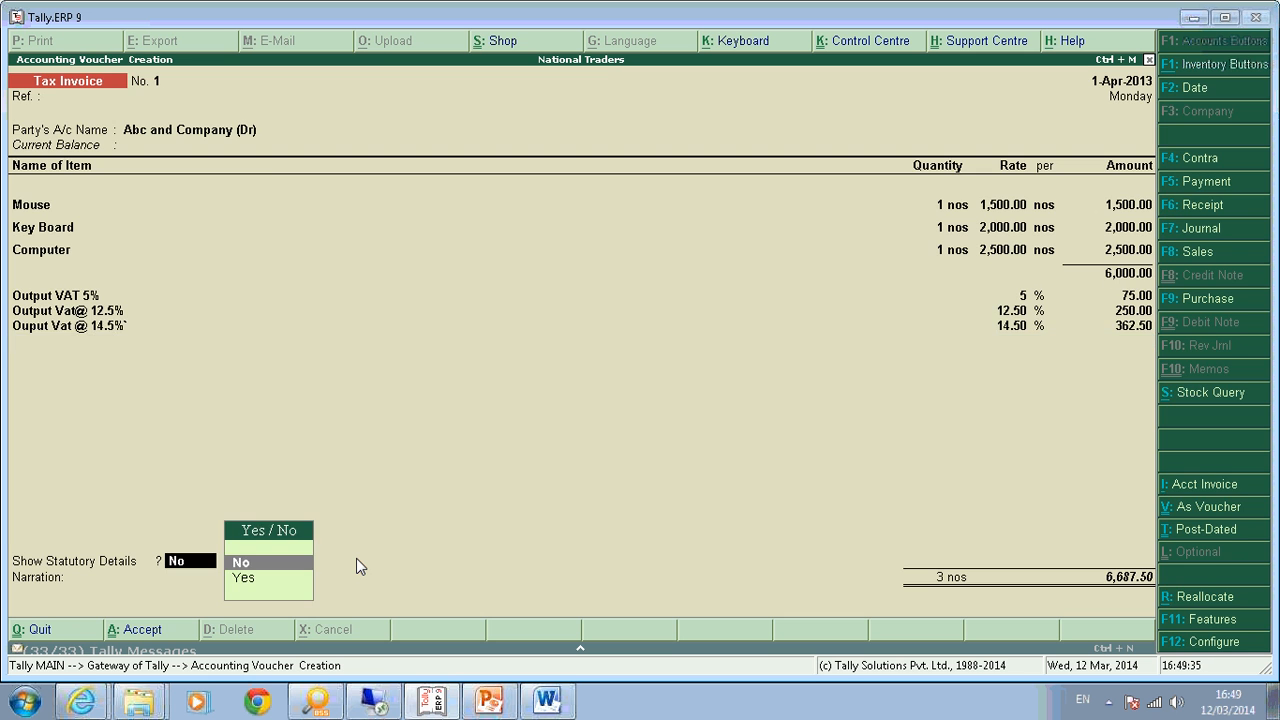
Show statutory details, accept the New Ref bill-wise details and save the 6,687.50 invoice.
key("y")
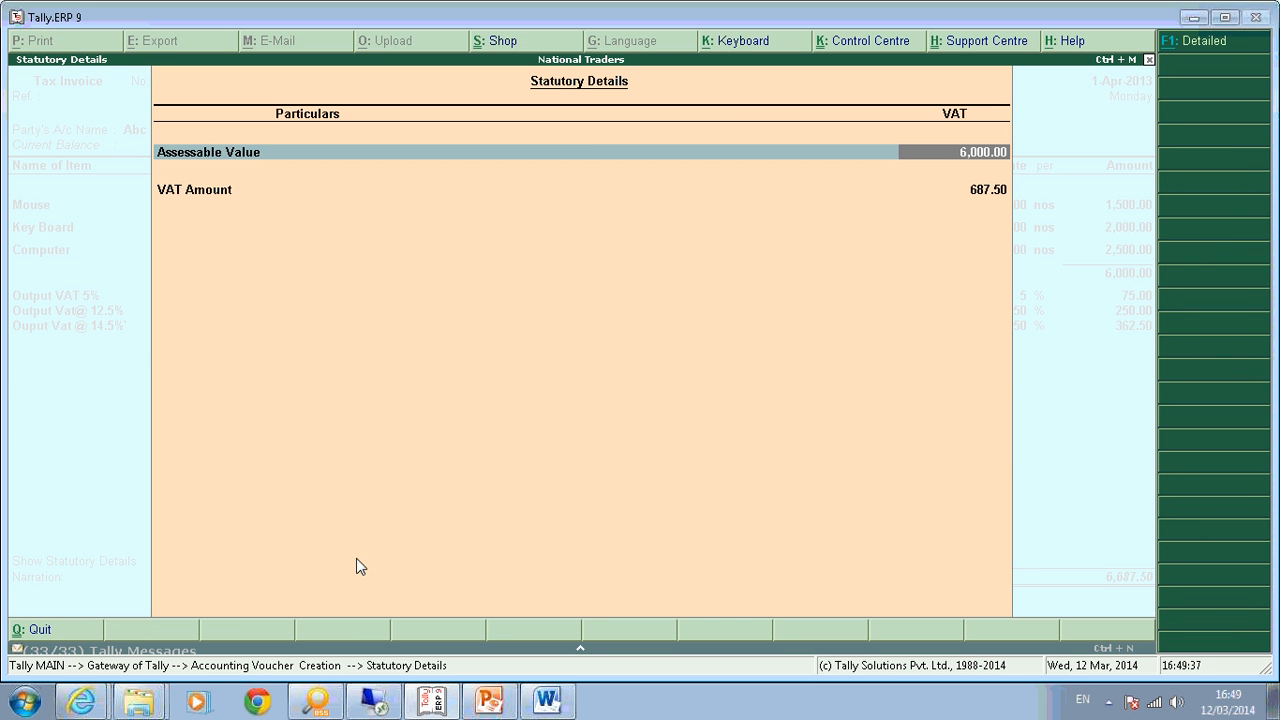
key("alt+F1")
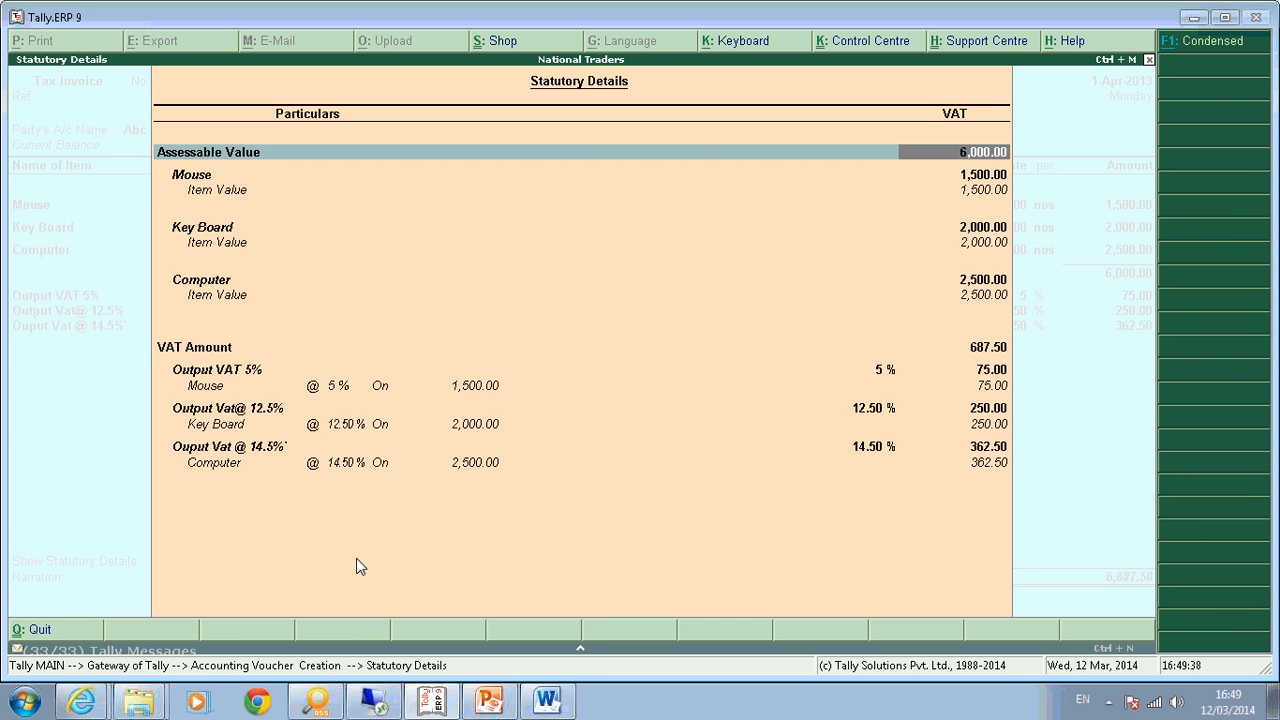
key("Down")
key("Down")
key("Down")
key("Down")
key("Down")
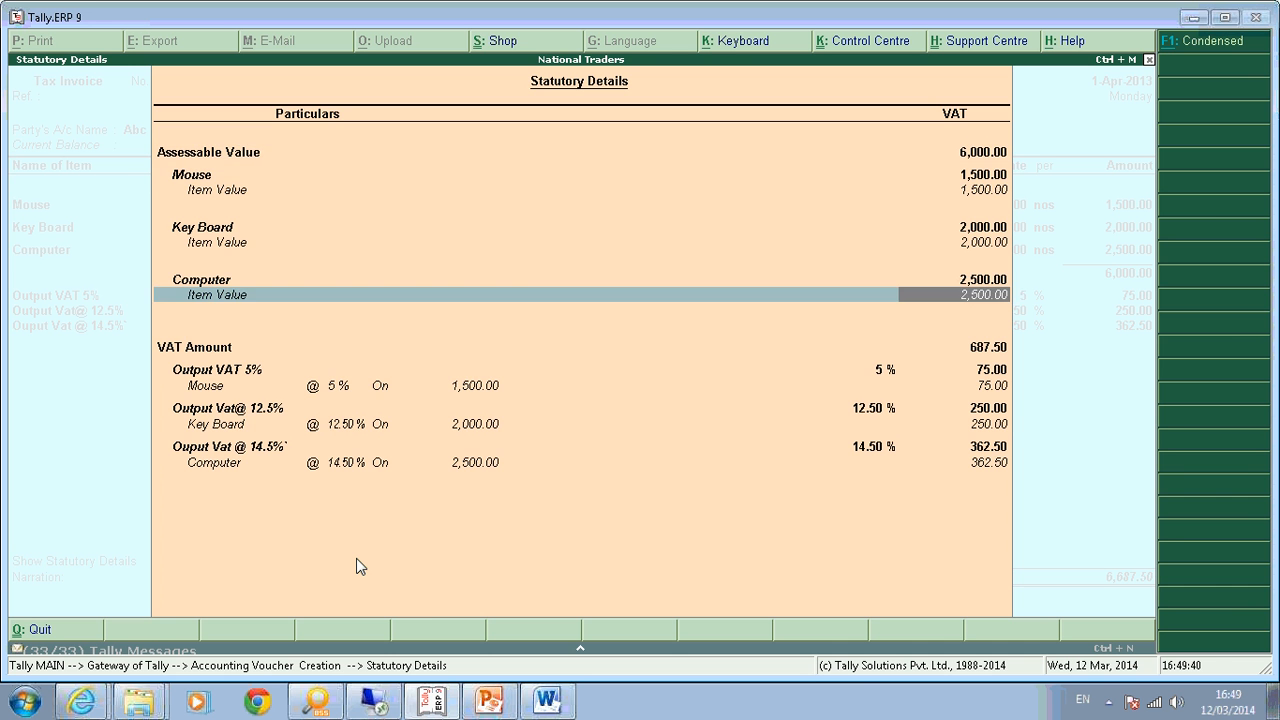
key("Return")
key("Return")
key("Return")
key("Return")
key("Return")
key("Return")
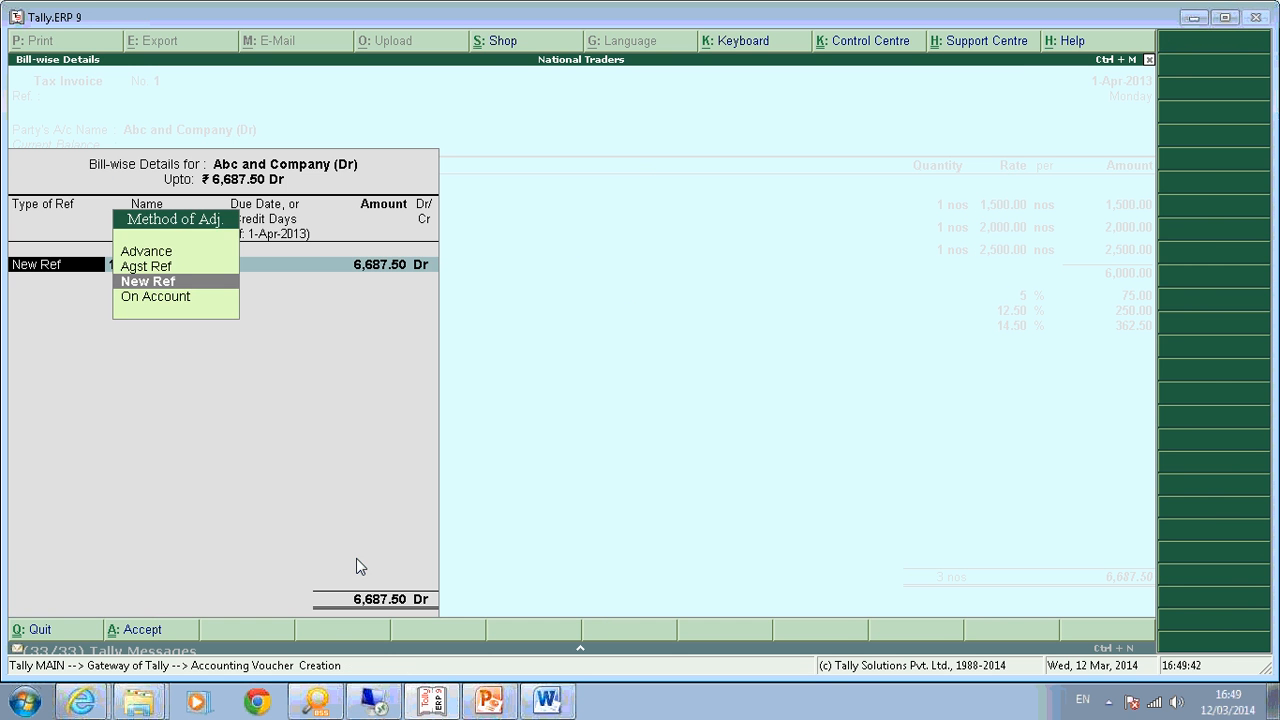
key("Return")
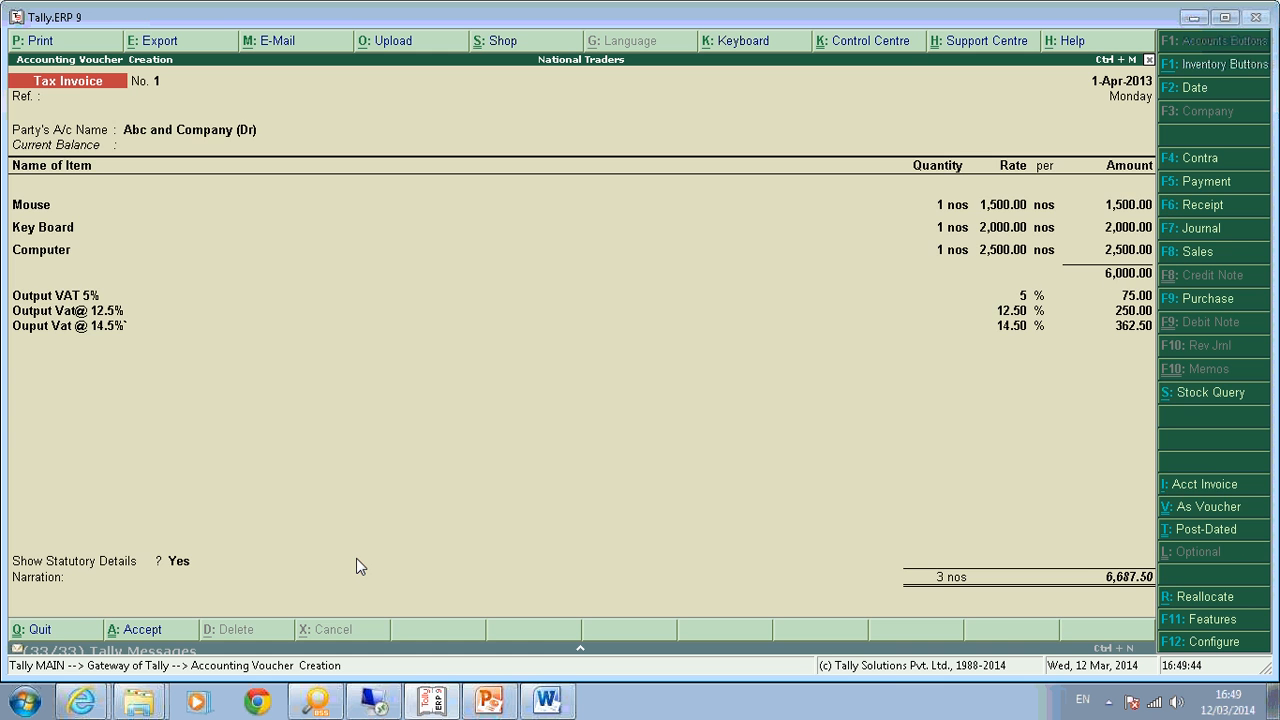
key("Return")
key("Return")
key("Escape")
Review VAT Computation: 687.50 output tax on 6,000.00 sales, VAT payable 160.00.
key("Return")
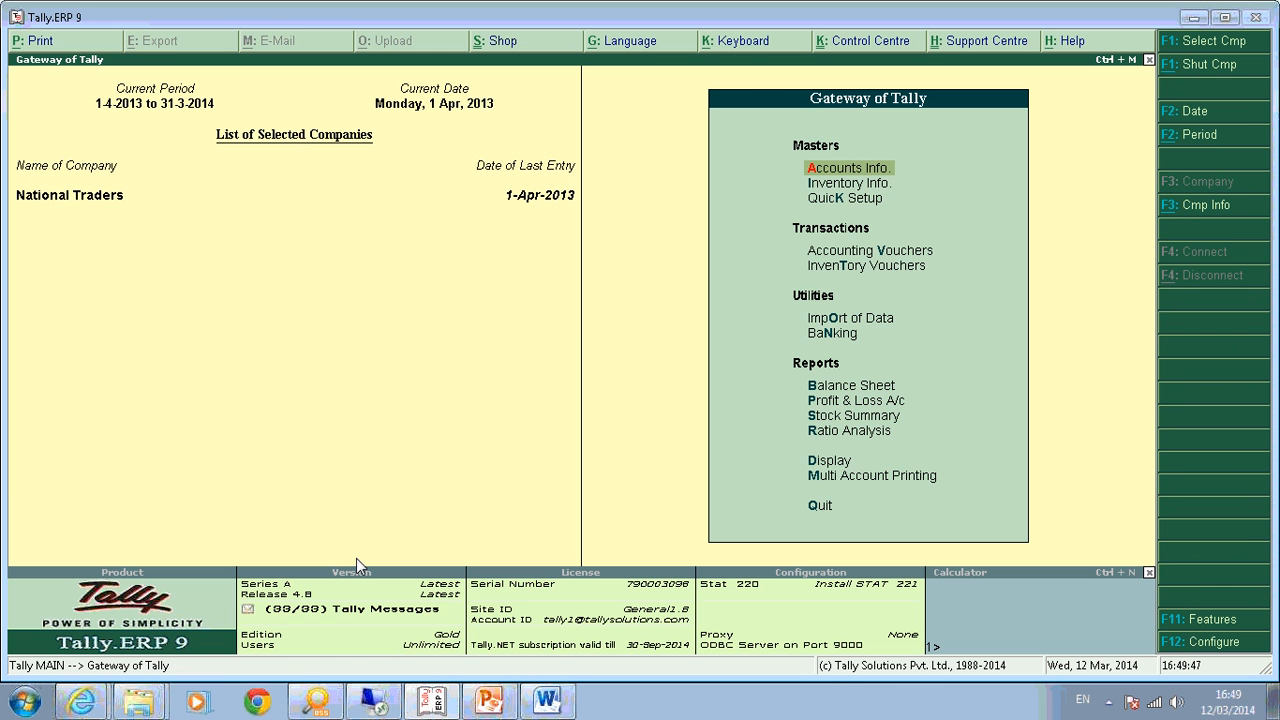
key("d")
key("u")
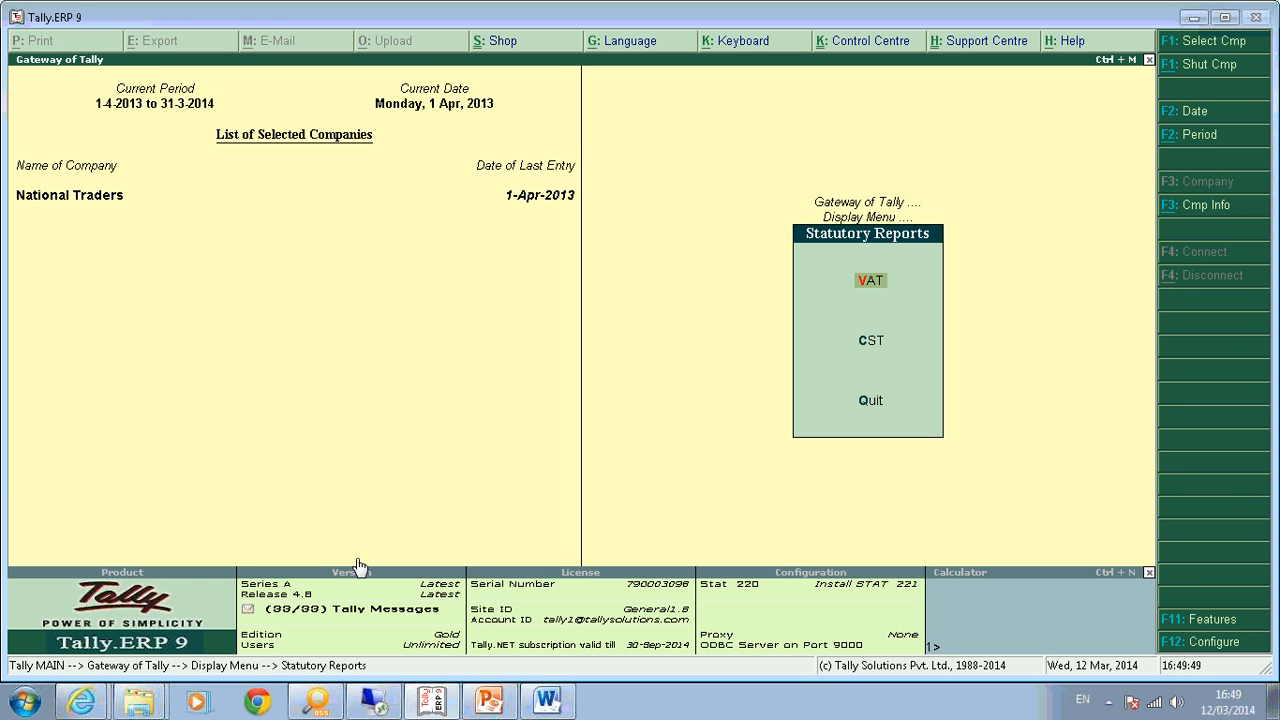
key("v")
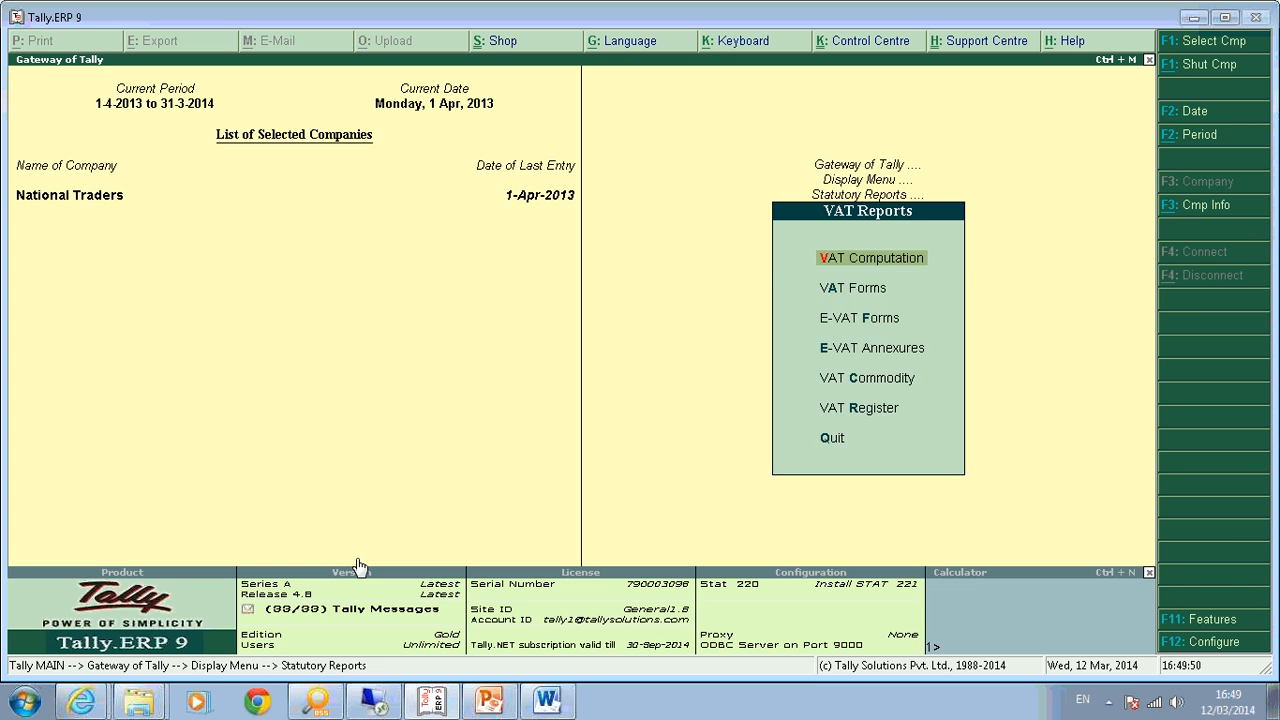
key("c")
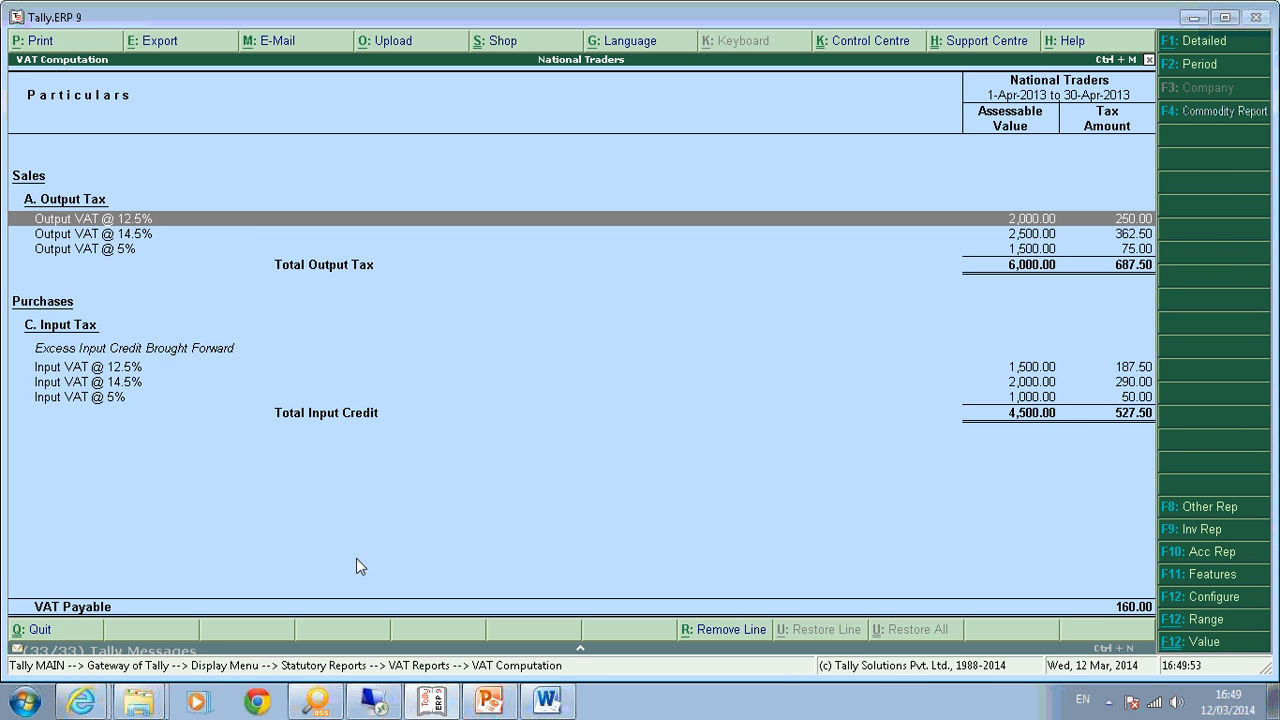
key("Down")
key("Up")
key("Down")
key("Down")
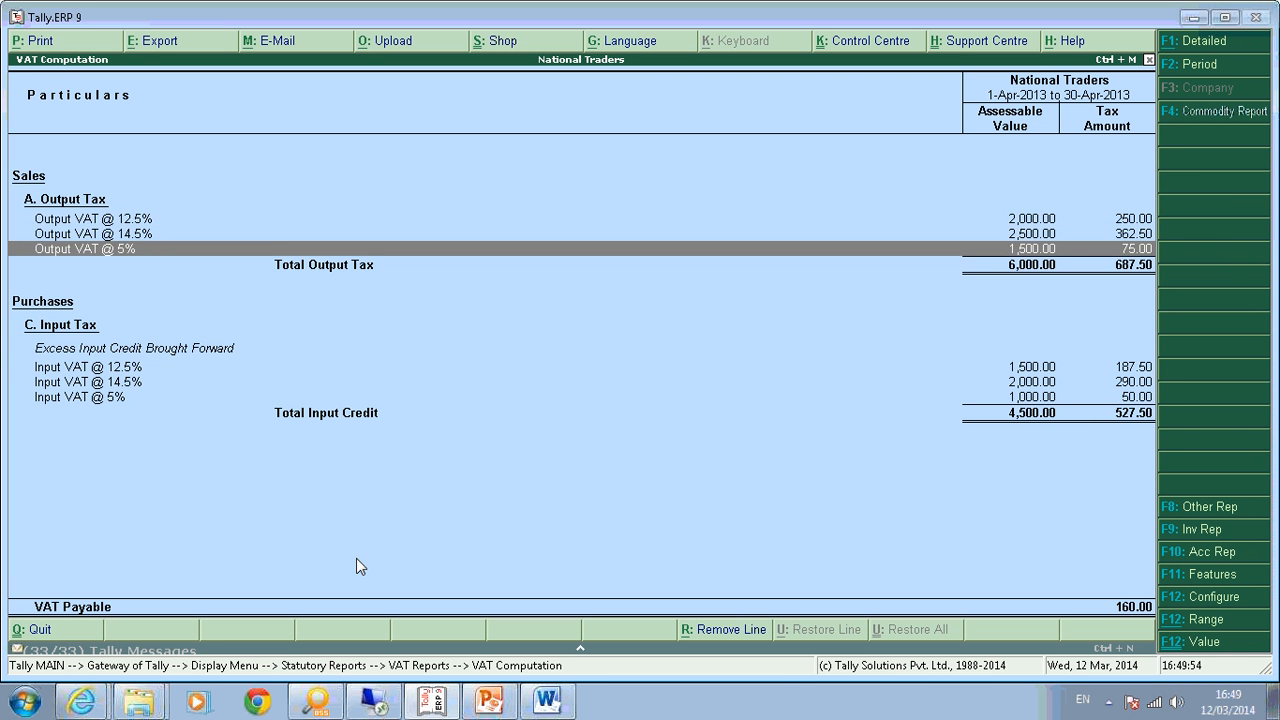
key("Up")
key("Up")
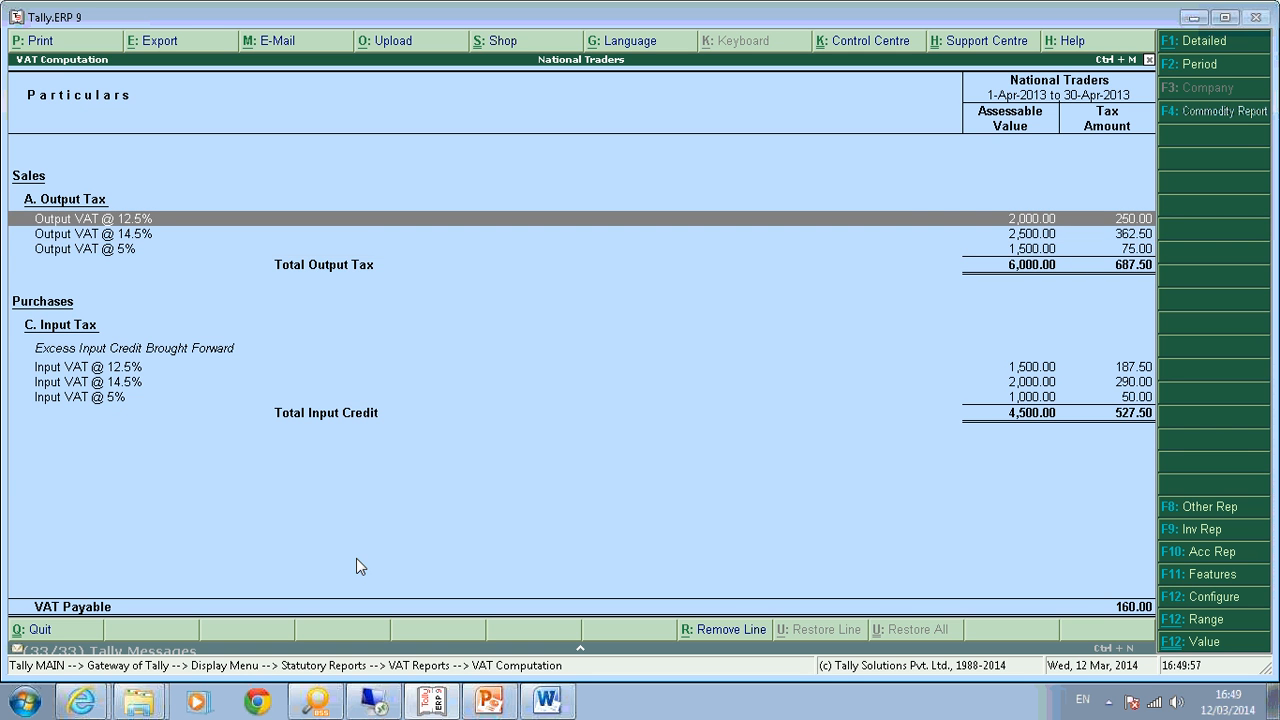
key("Down")
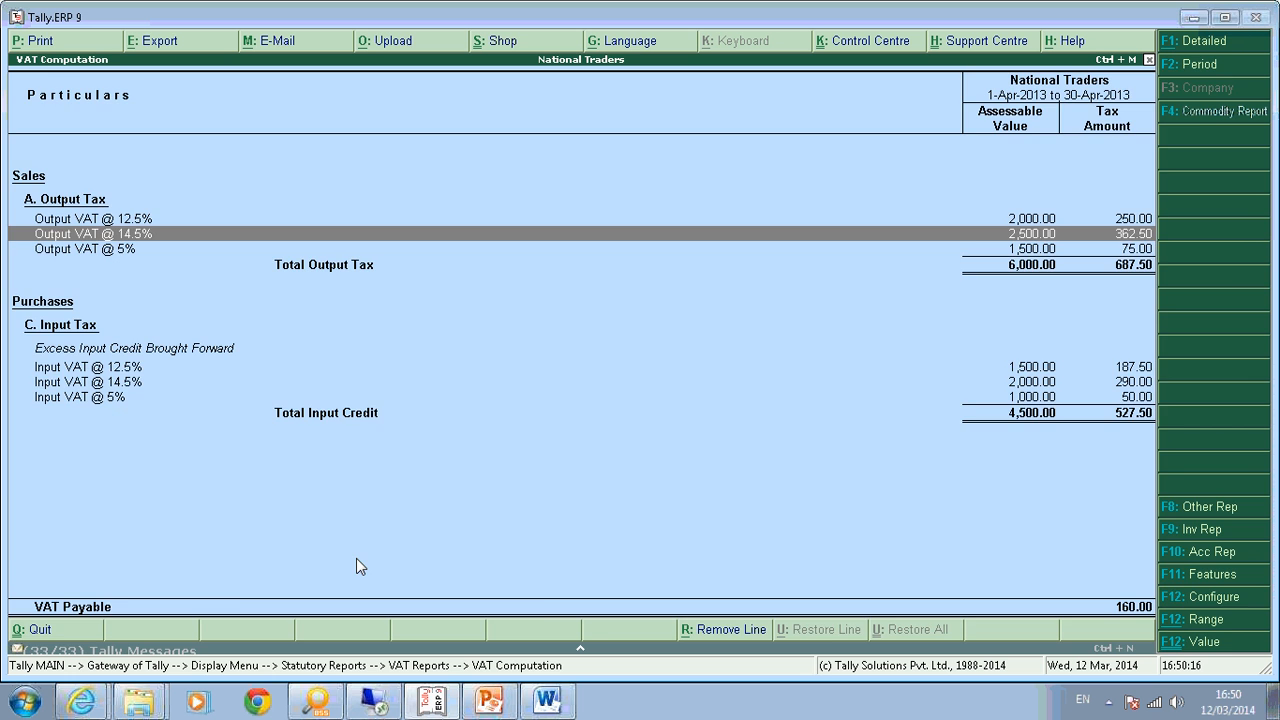
key("Escape")
key("Escape")
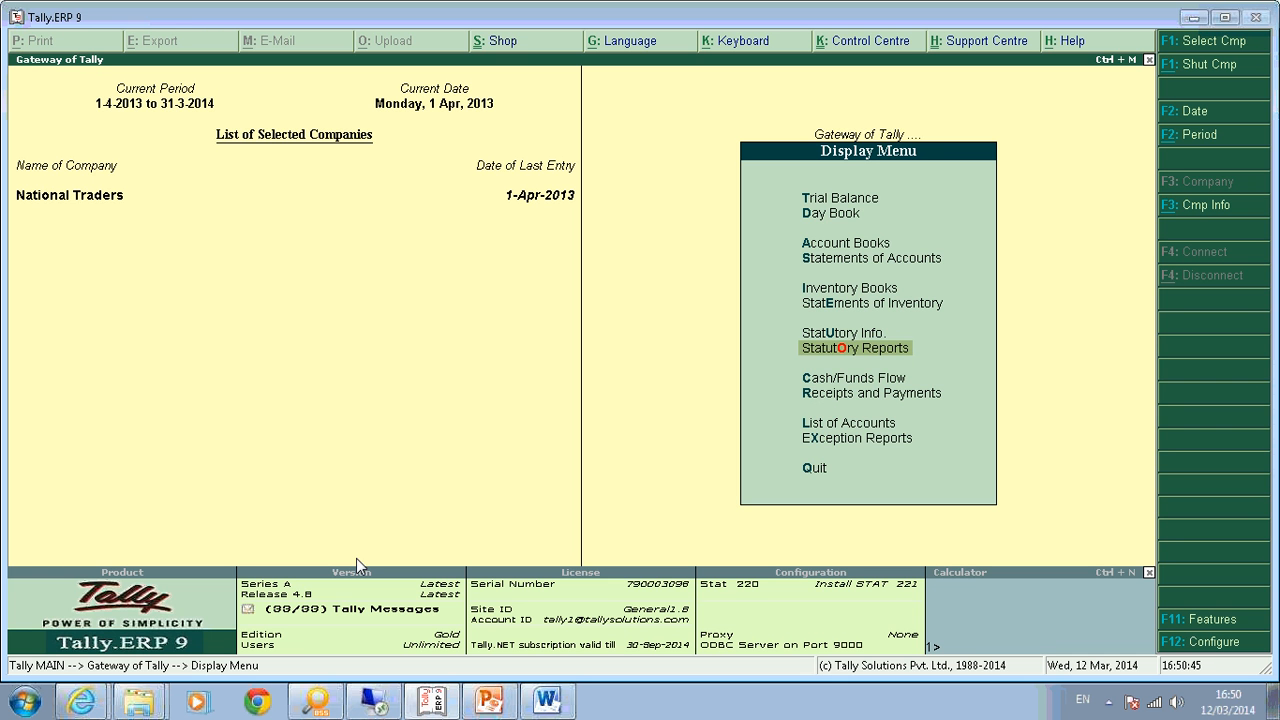
Create a 'Vat Payable' ledger under Current Liabilities using the alc shortcut.
key("Escape")
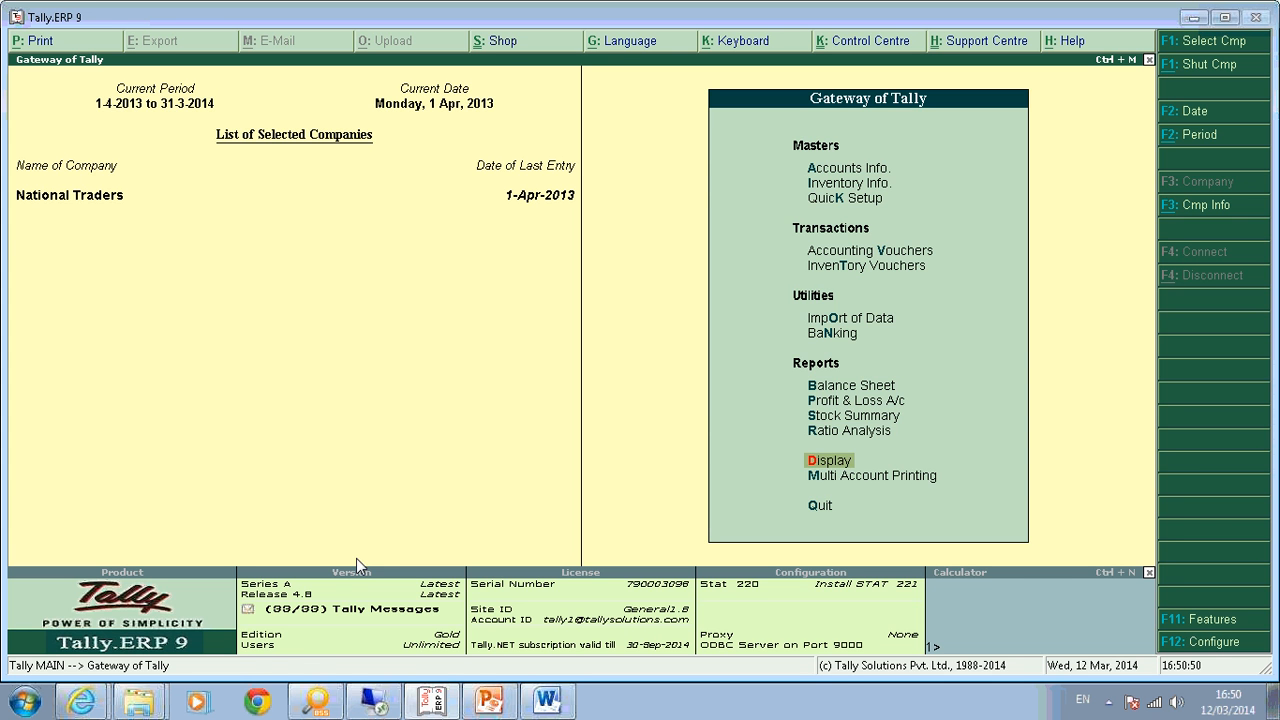
type("al")
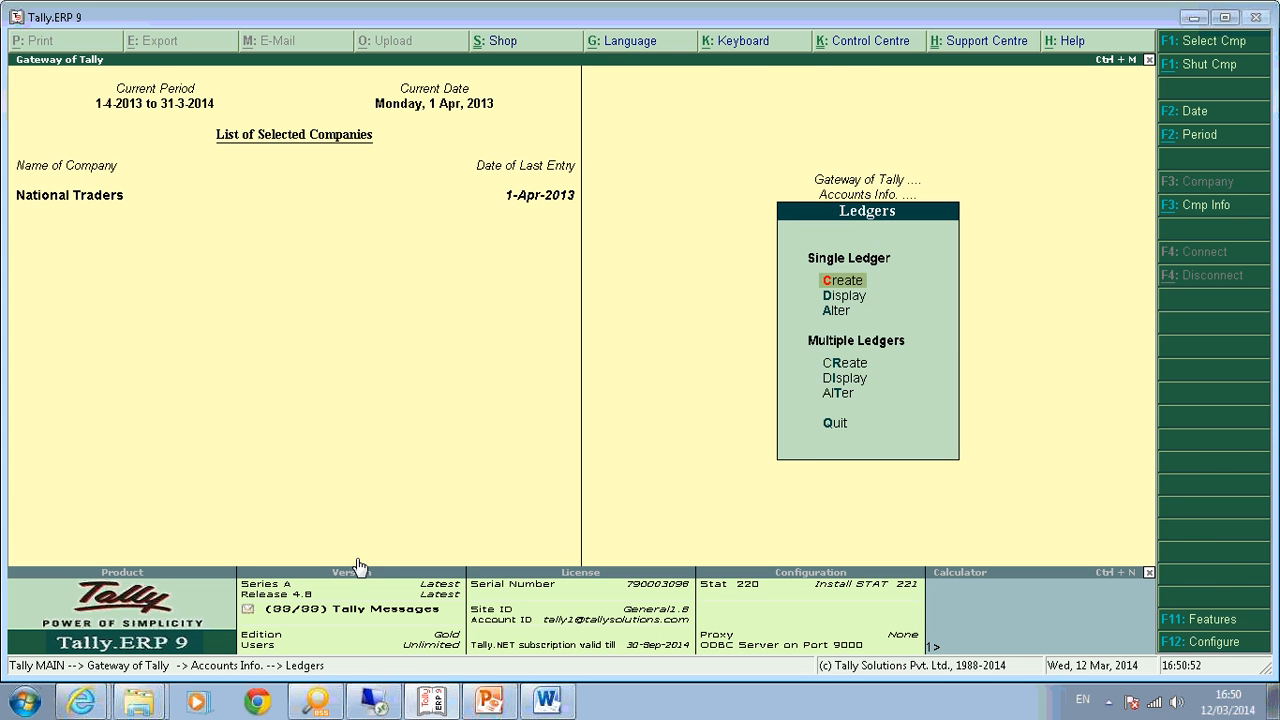
type("cVat Payable")
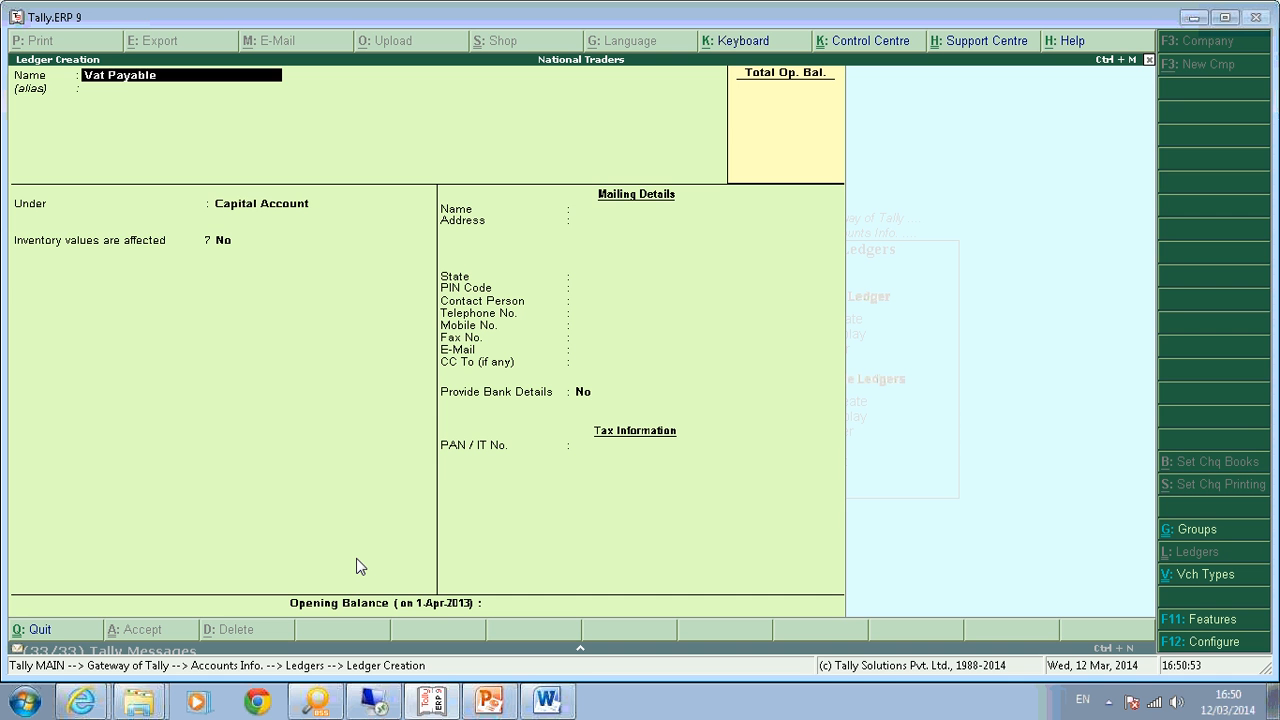
key("Return")
type("Current")
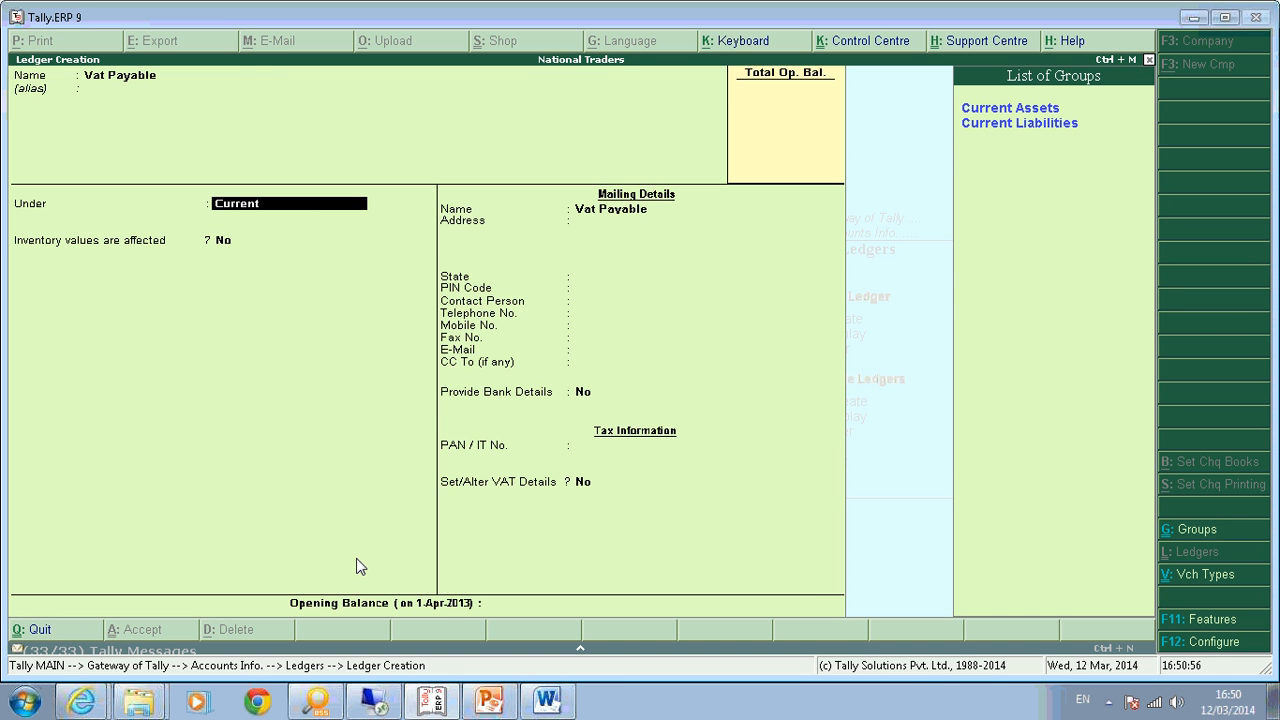
key("Down")
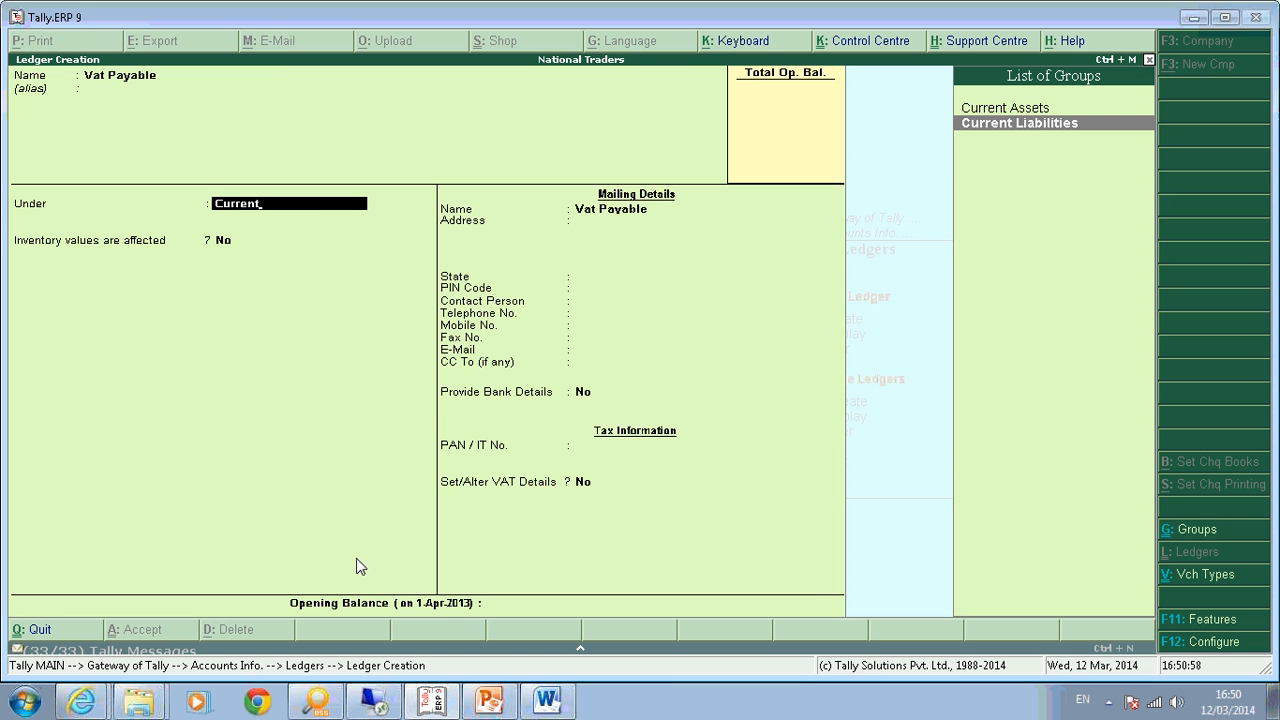
key("Return")
key("Return")
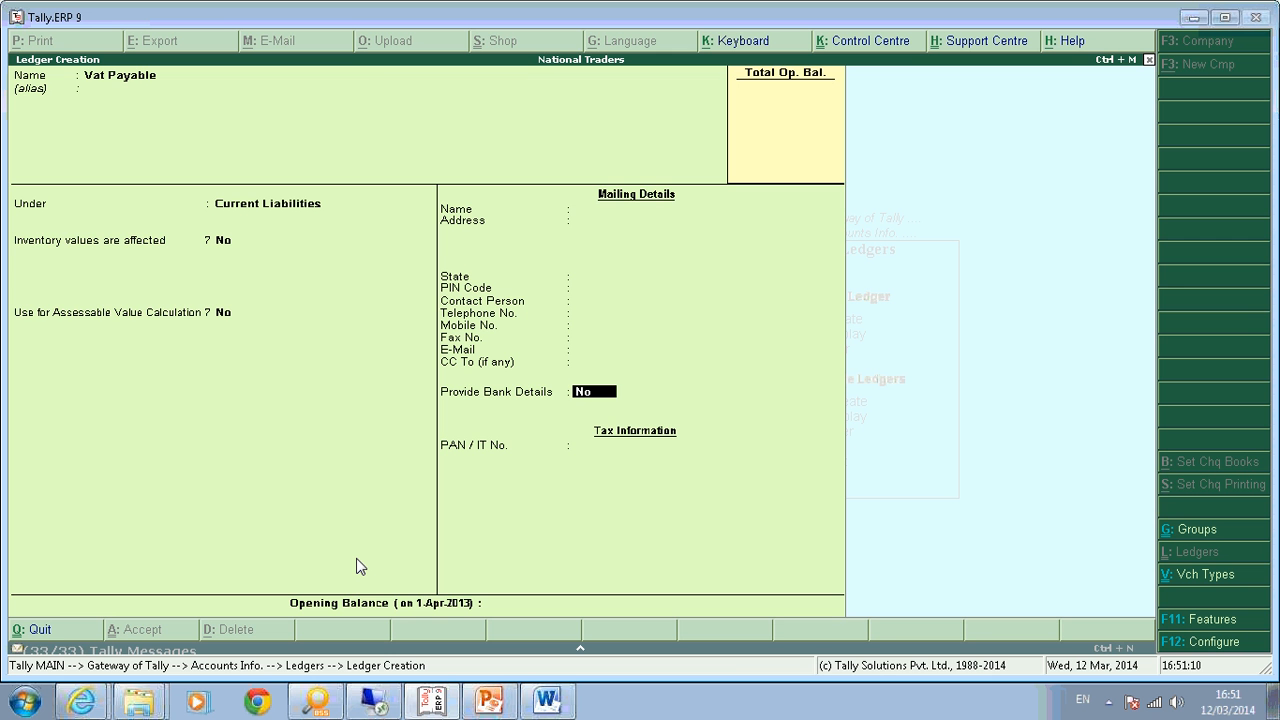
key("Return")
key("Return")
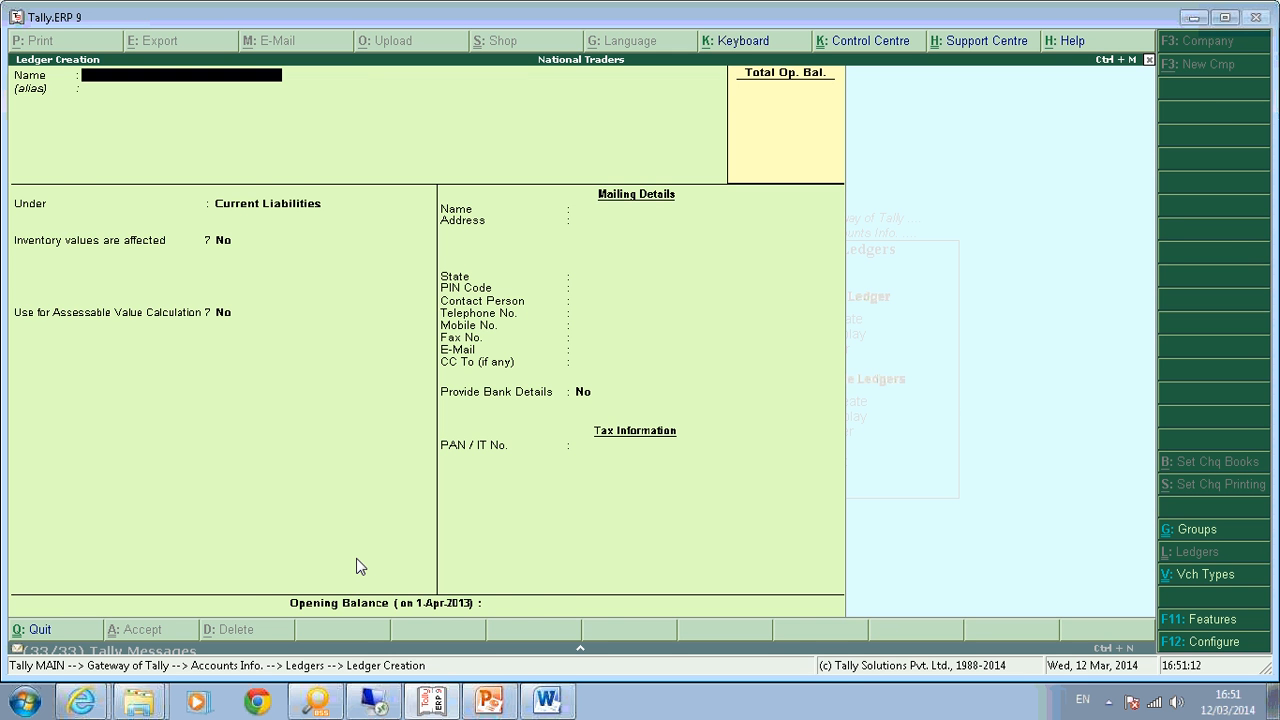
key("Escape")
key("Escape")
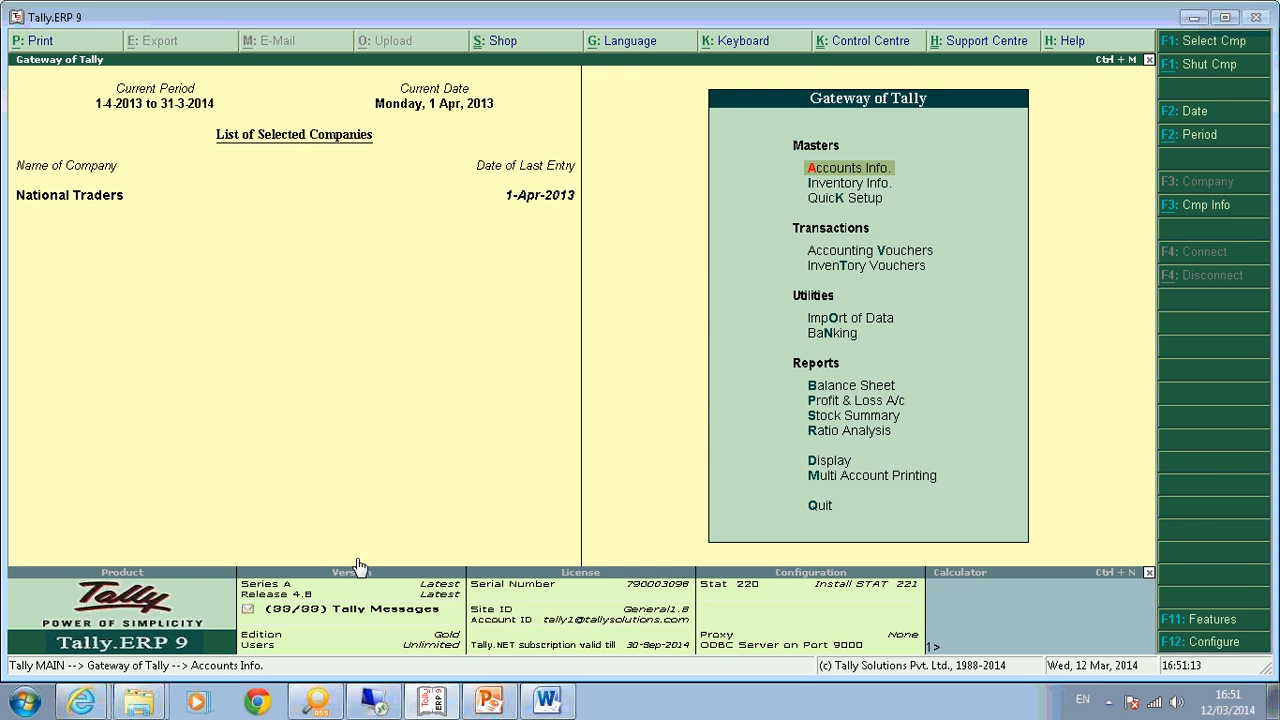
key("v")
key("F7")
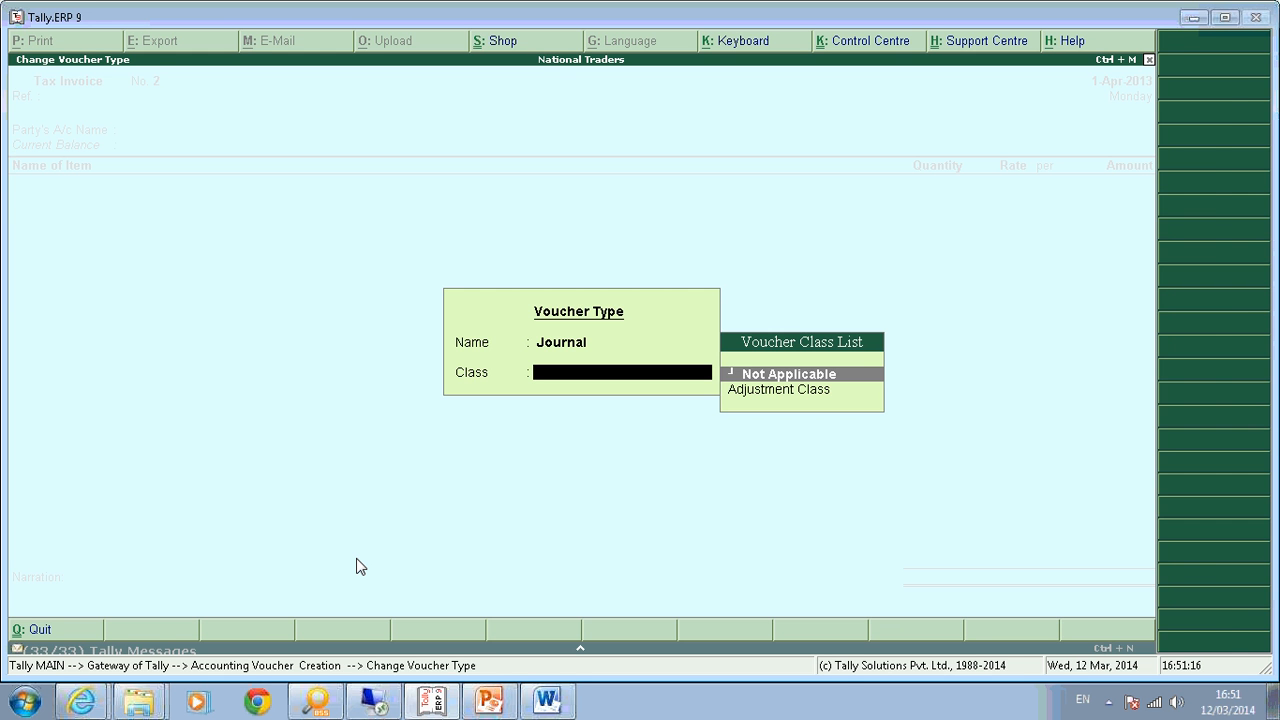
Keep class Not Applicable; debit Output VAT 5% 75.00 and Output Vat@ 12.5% 250.00.
key("Return")
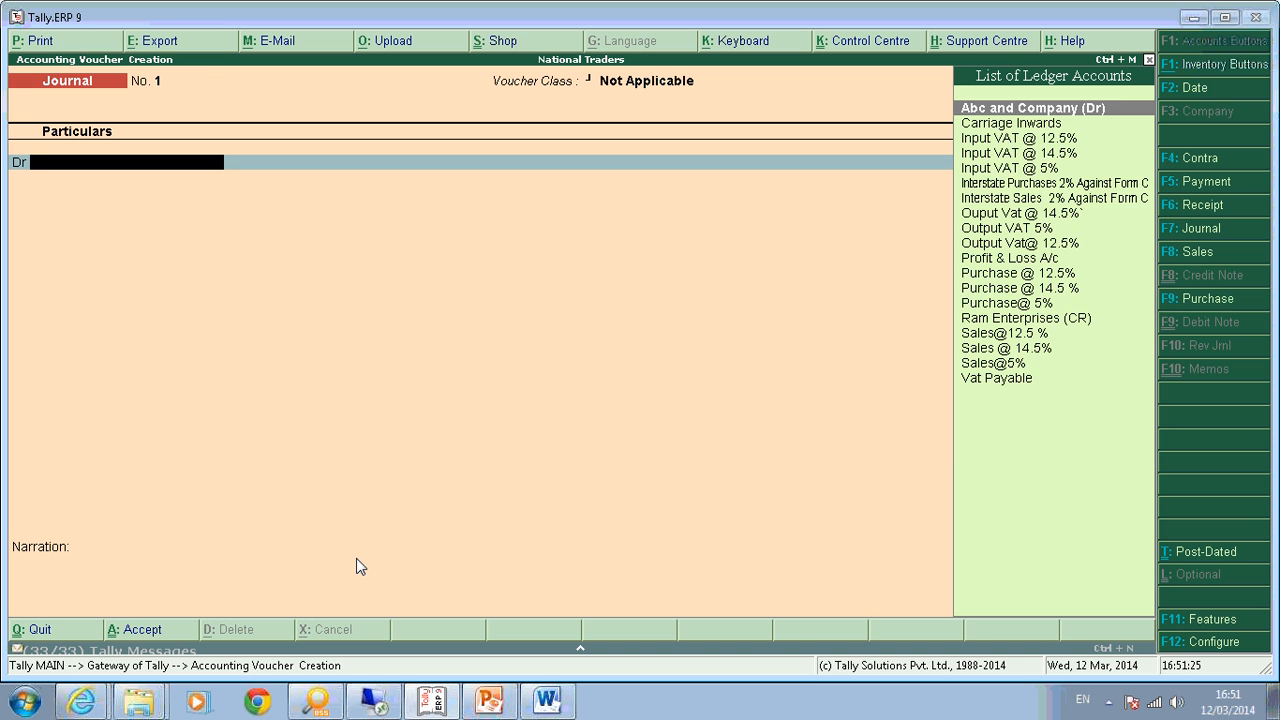
type("Ou")
key("Down")
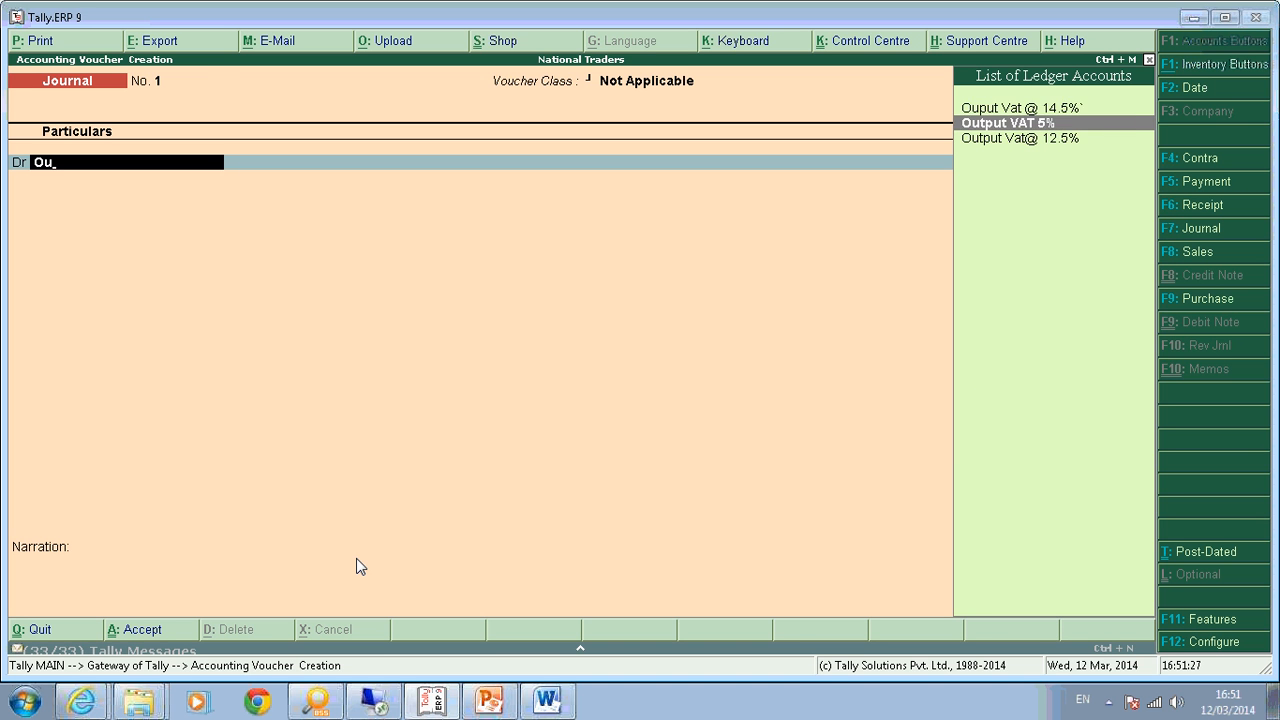
key("Return")
type("75")
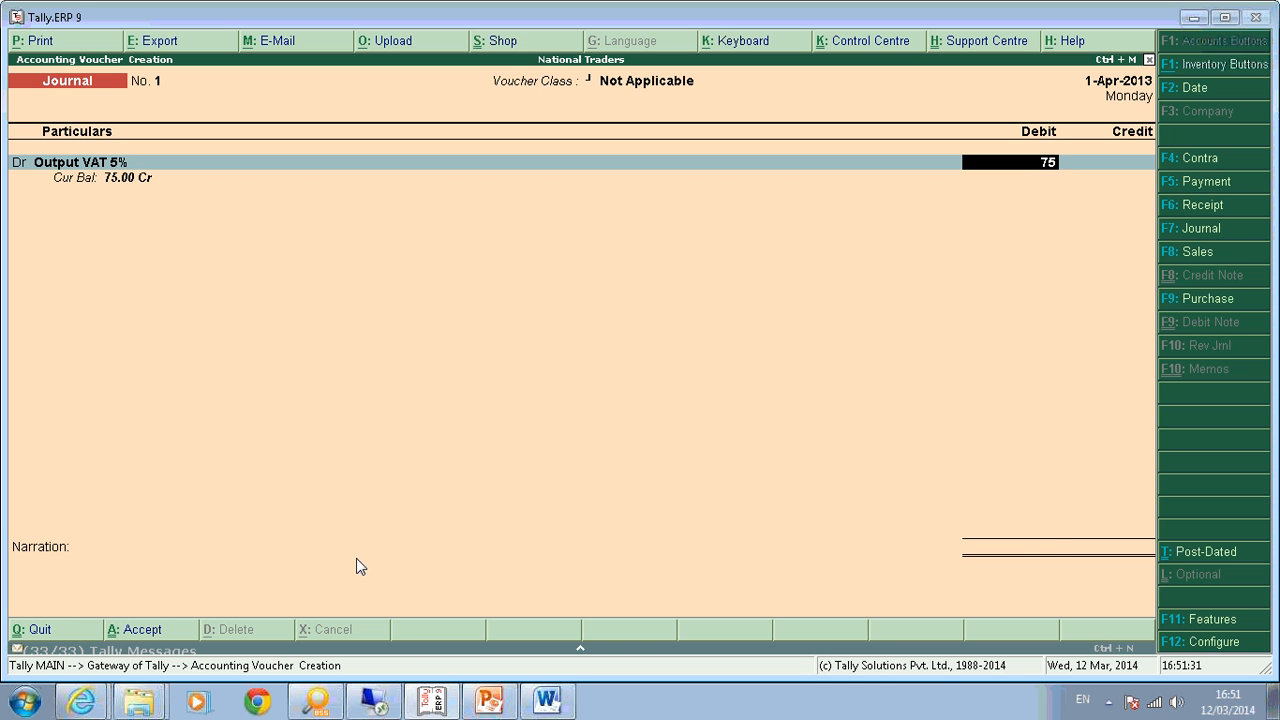
key("Return")
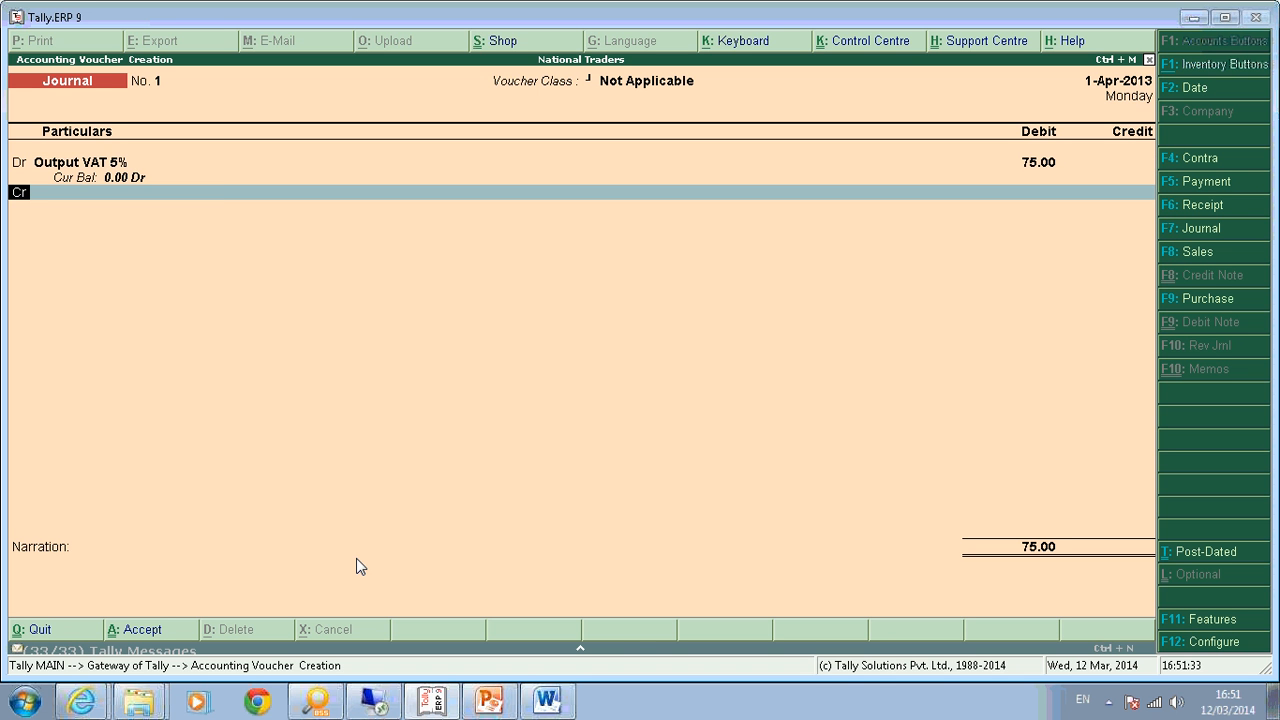
key("d")
key("Return")
type("Out")
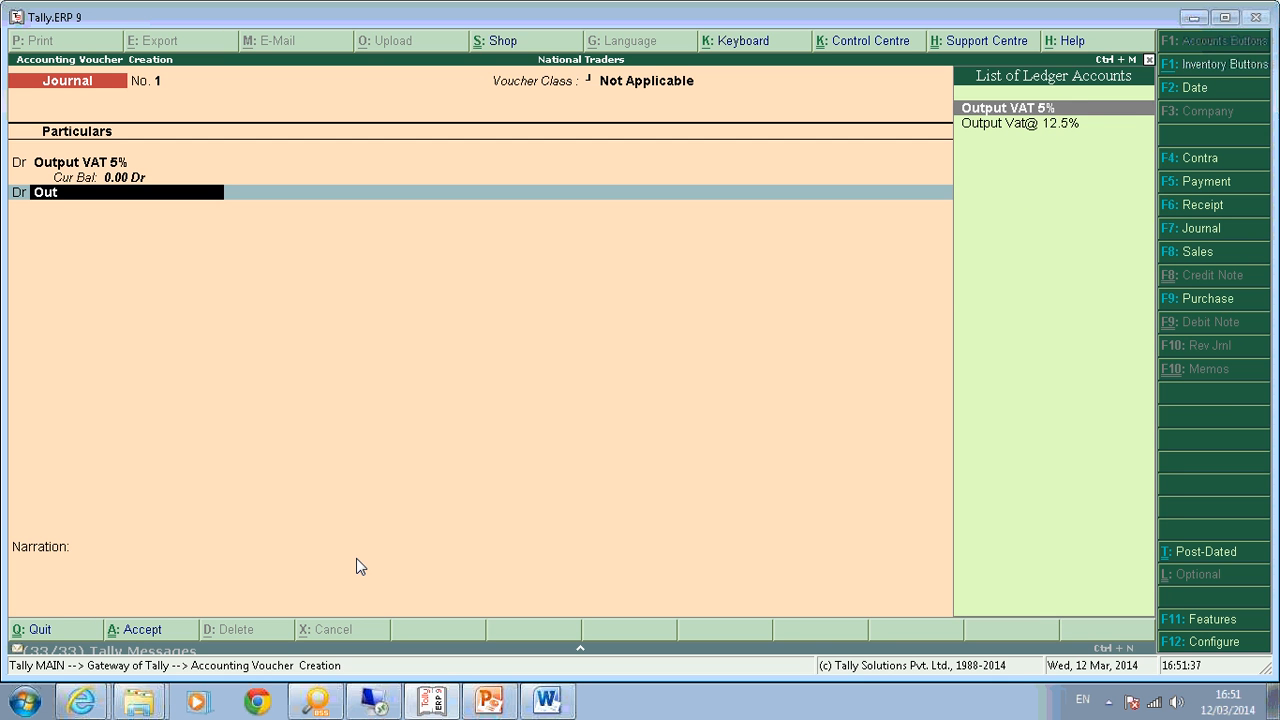
key("Down")
key("Return")
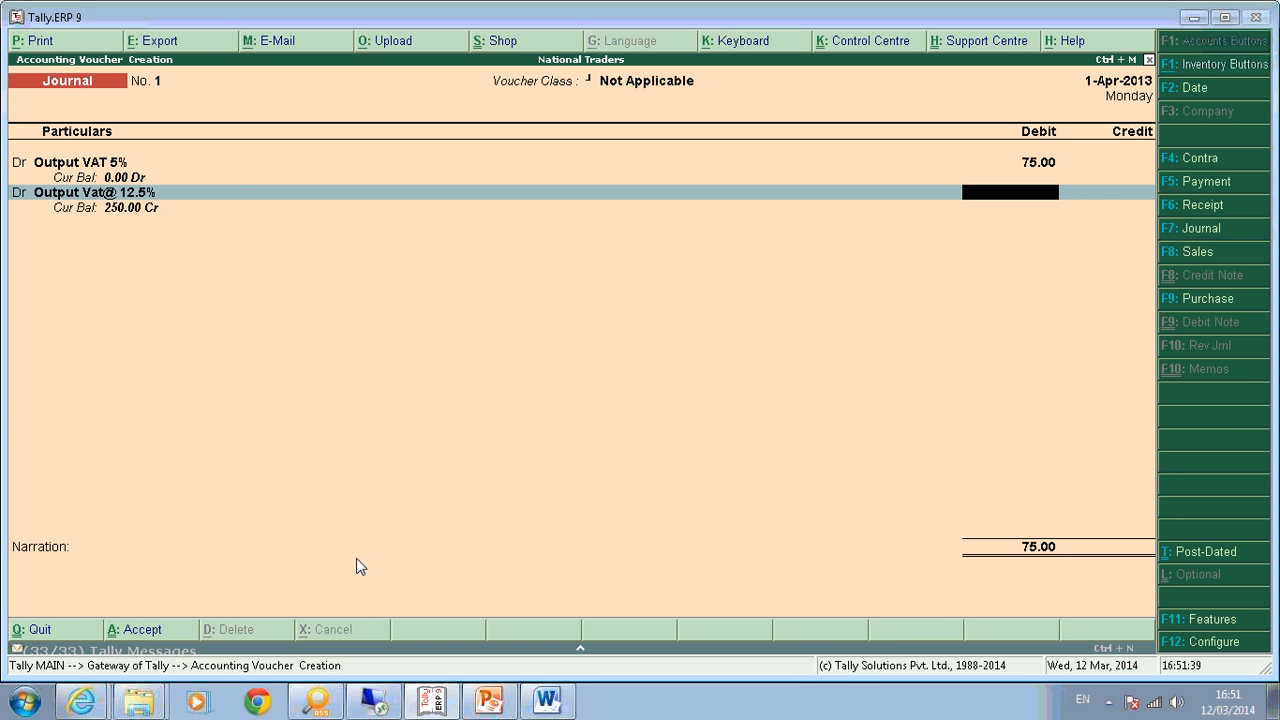
type("250")
key("Return")
Add a third debit line to Ouput Vat @ 14.5% for 362.50, totalling 687.50.
type("d")
key("Return")
type("Ou")
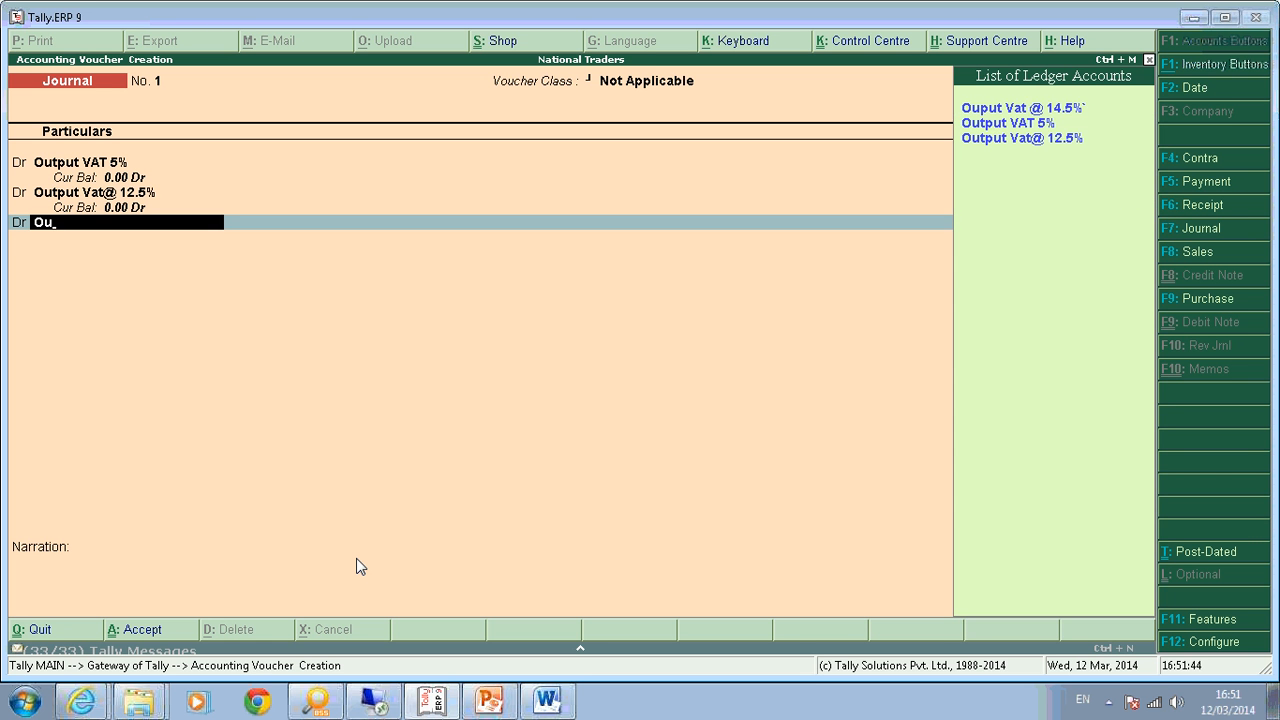
key("Return")
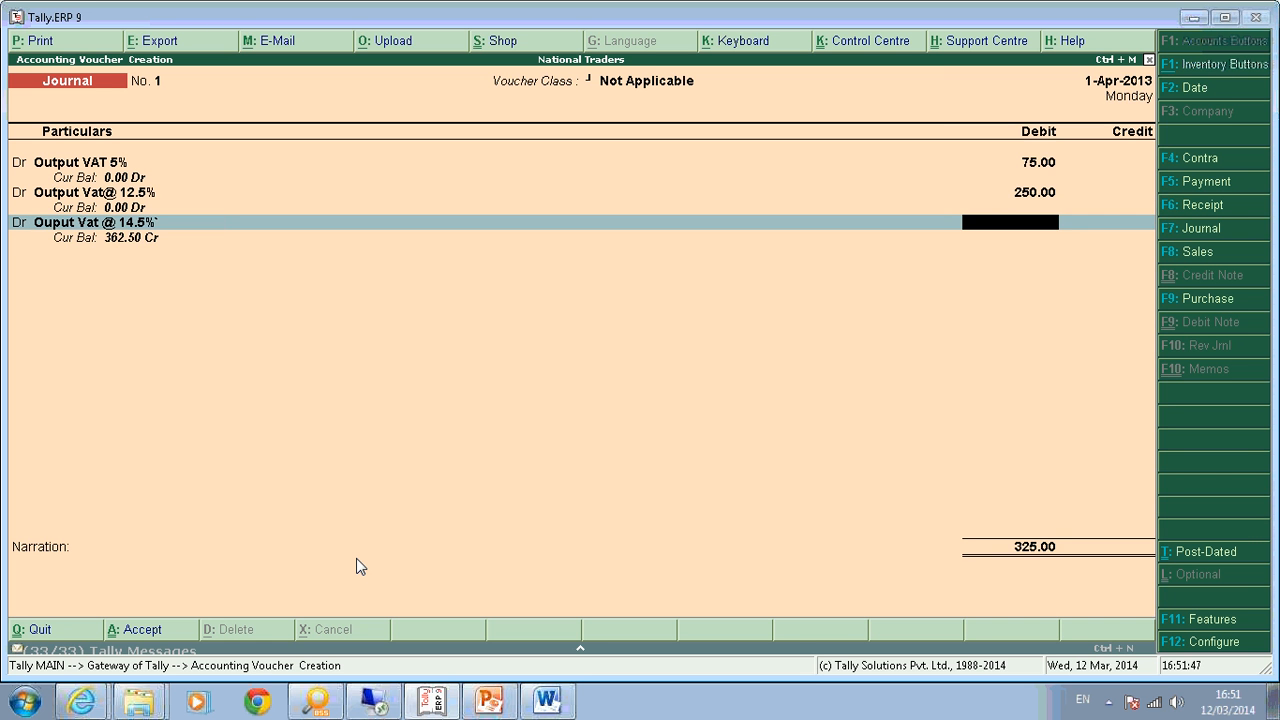
type("362.50")
key("Return")
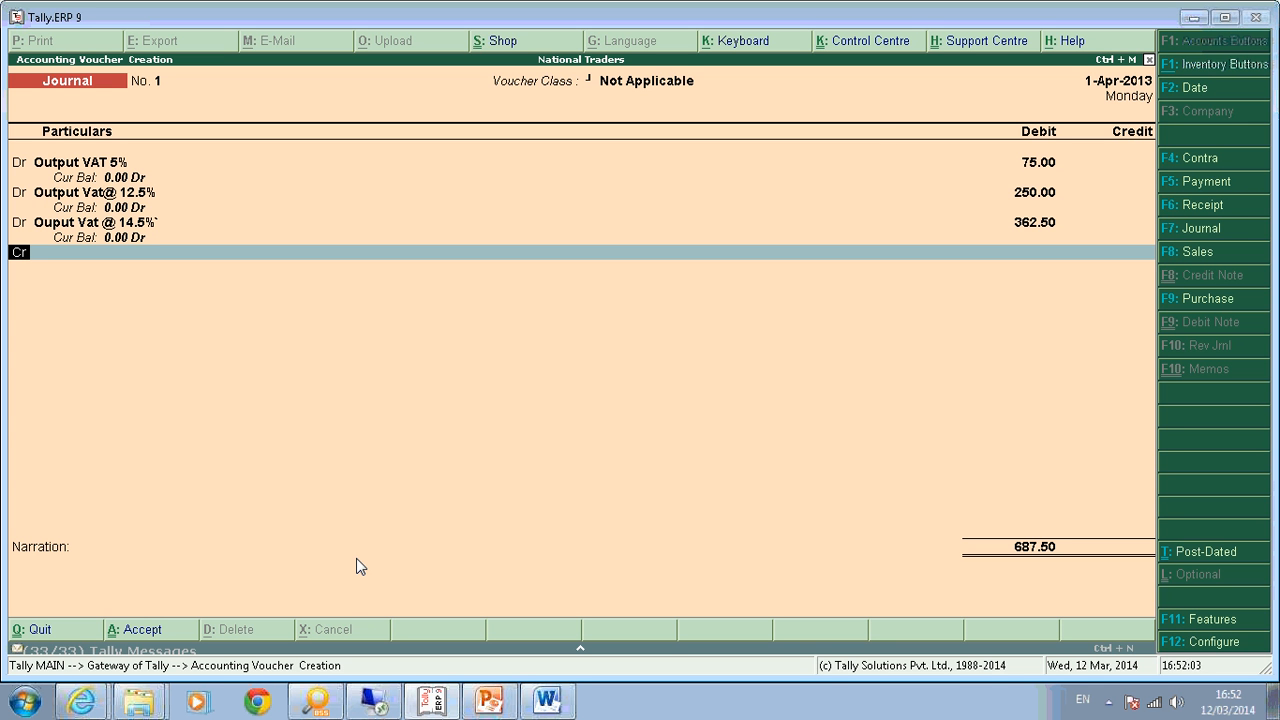
Credit Input VAT @ 5% 50.00 and Input VAT @ 12.5% 187.50.
key("Return")
type("In")
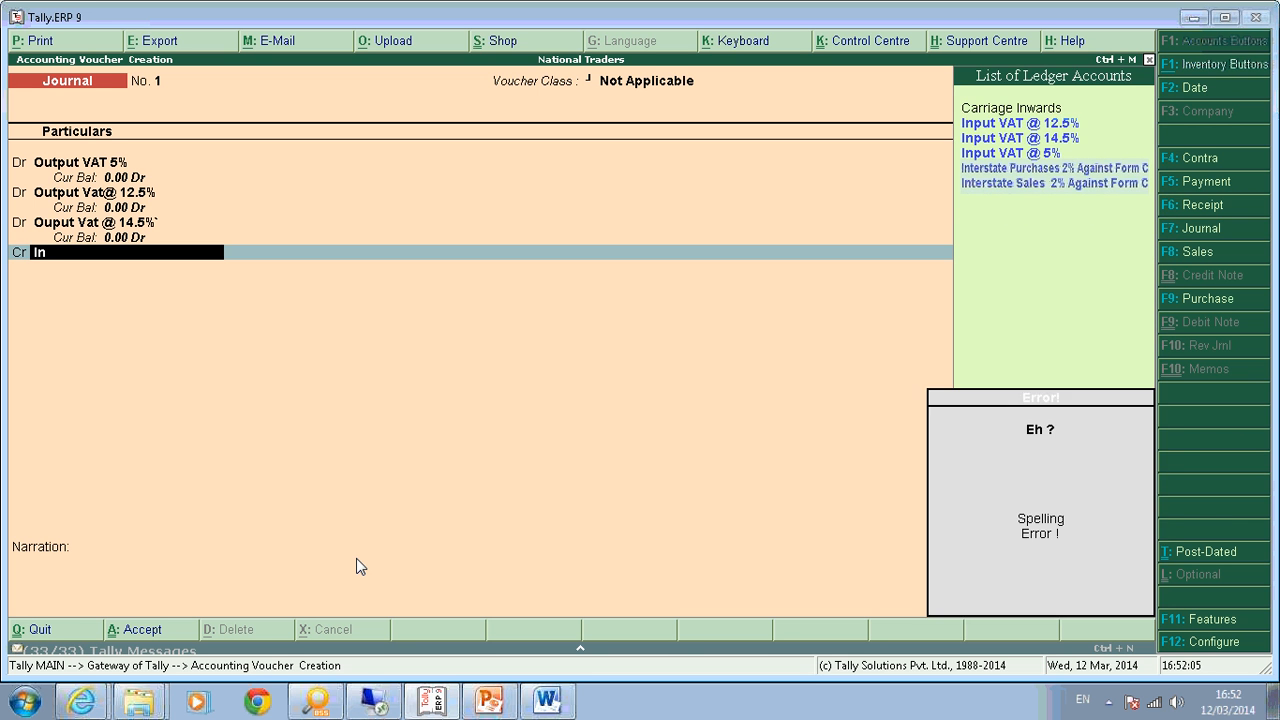
key("Down")
key("Down")
key("Down")
key("Return")
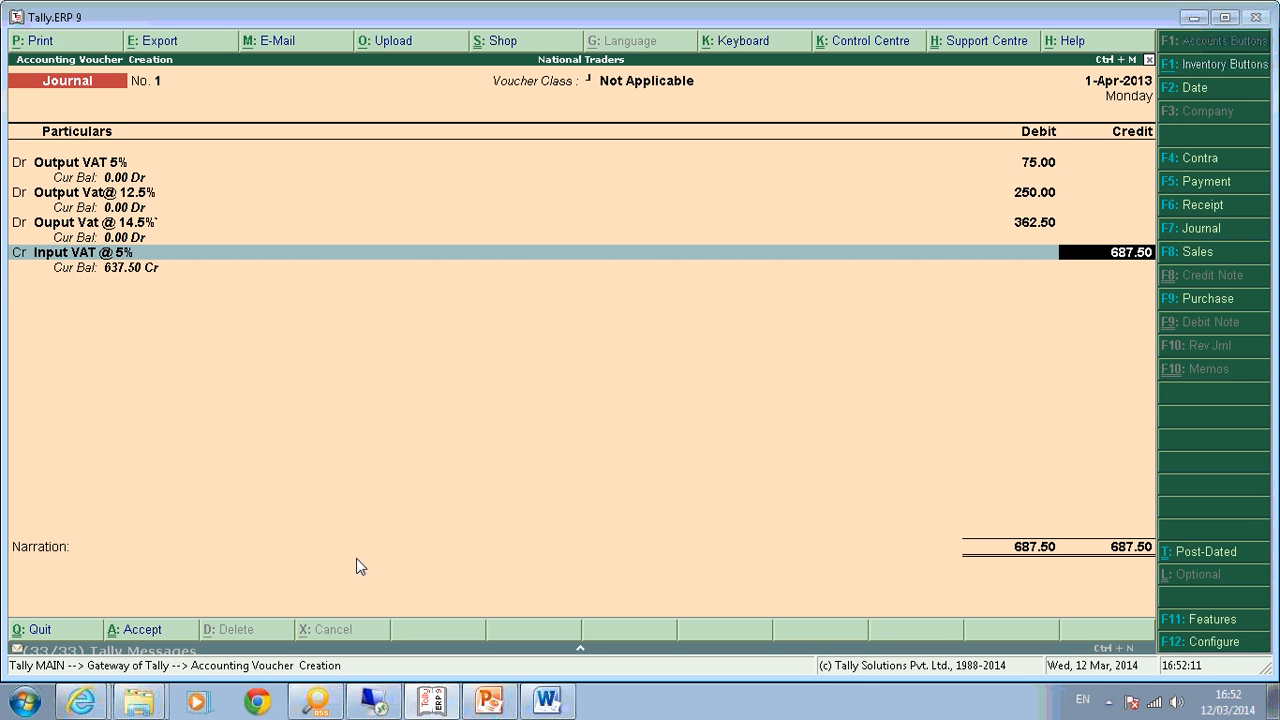
type("50")
key("Return")
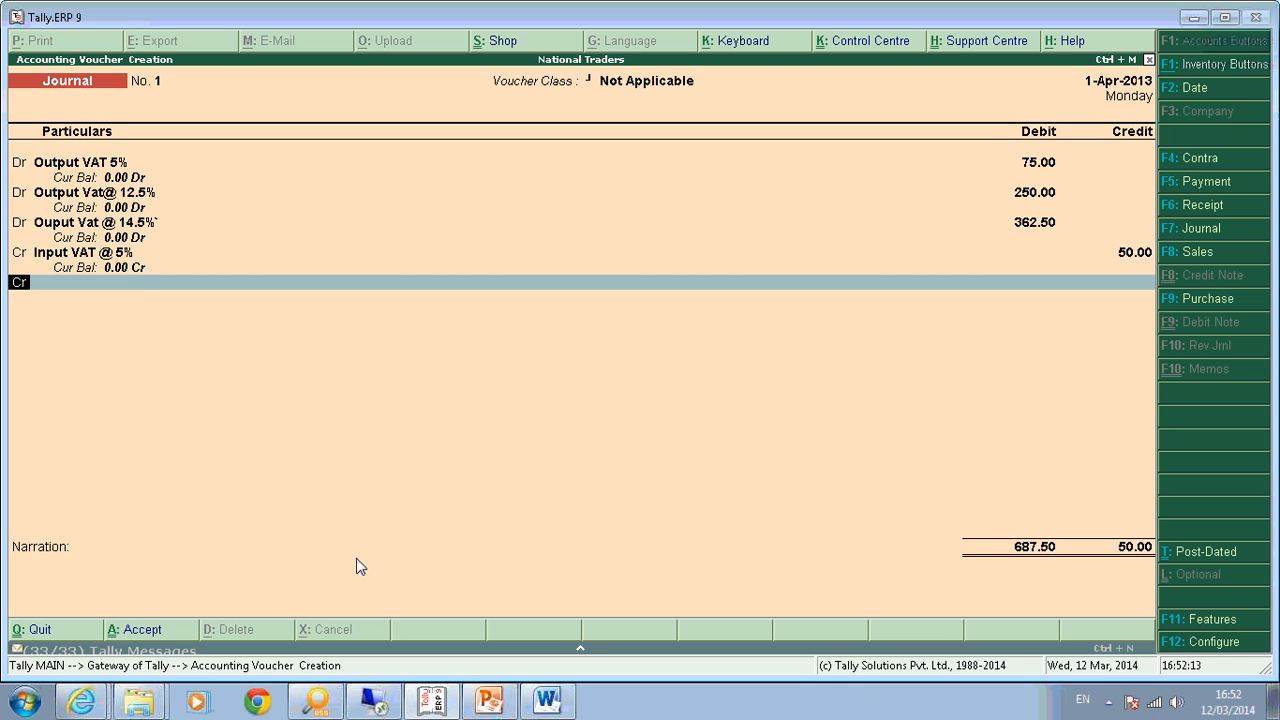
key("Return")
type("Inpu")
key("Return")
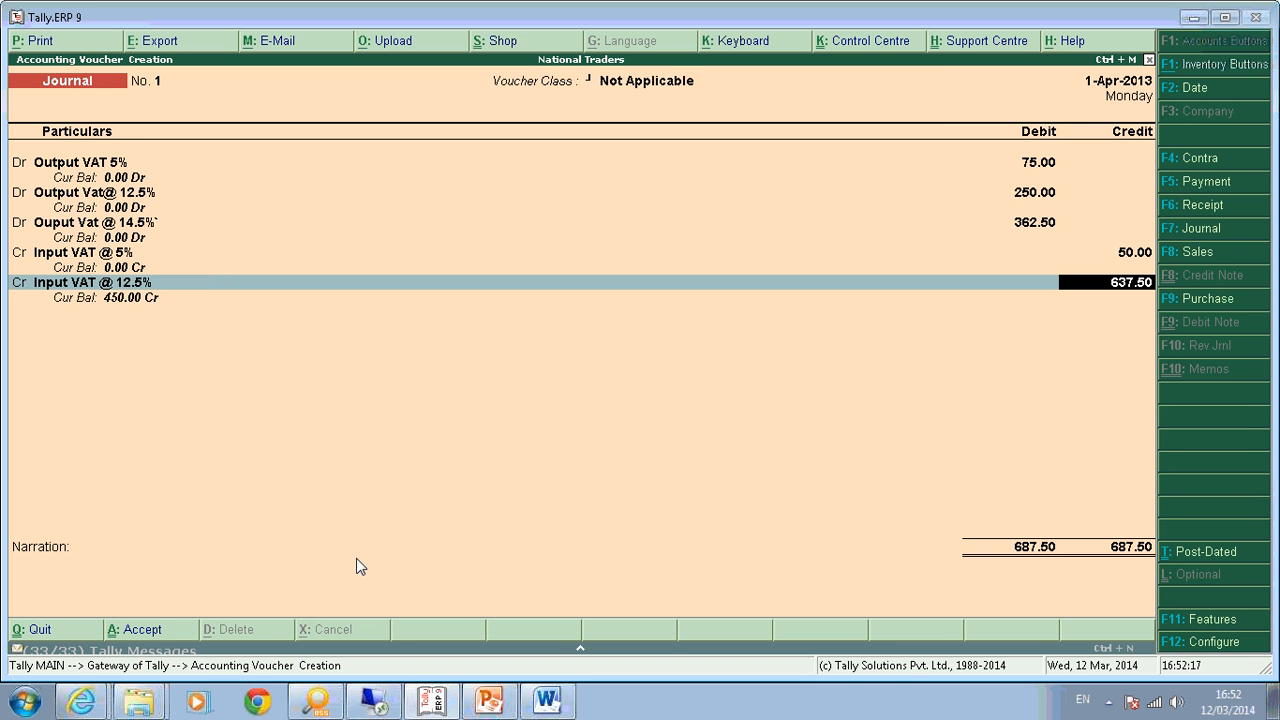
type("187.50")
key("Return")
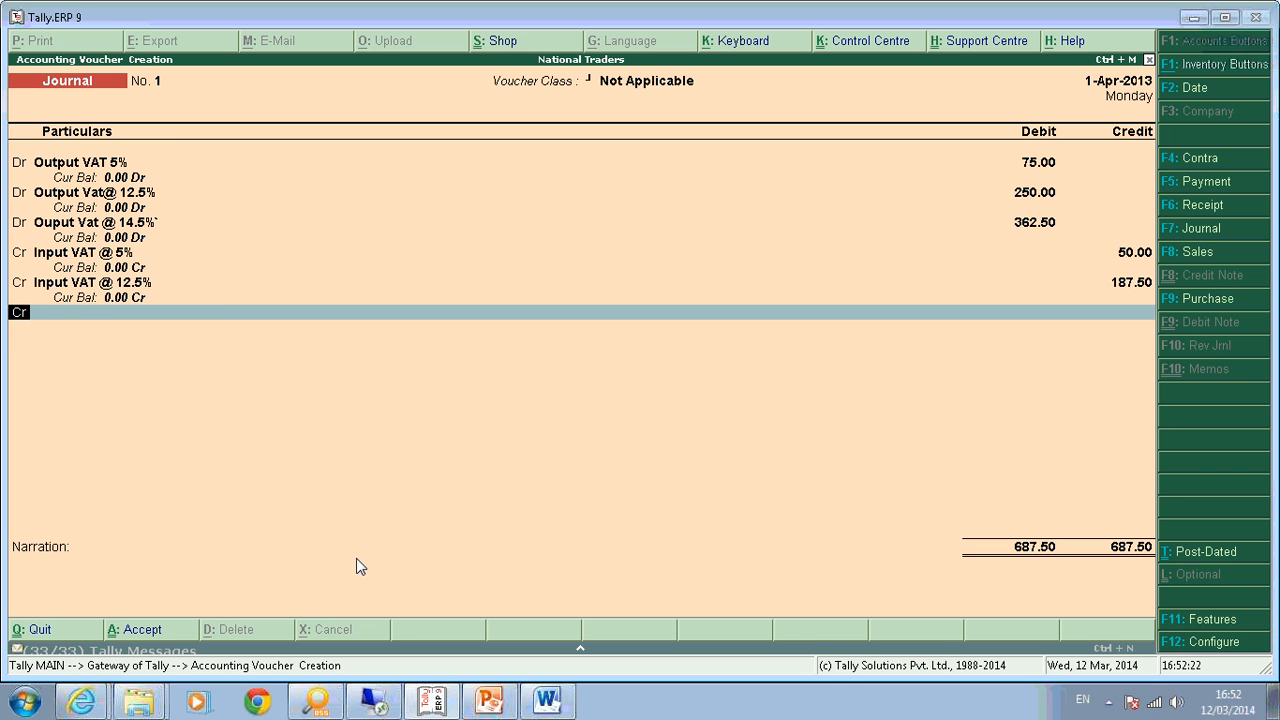
Credit Input VAT @ 14.5% 290.00 and Vat Payable 160.00, balancing the journal at 687.50.
type("r")
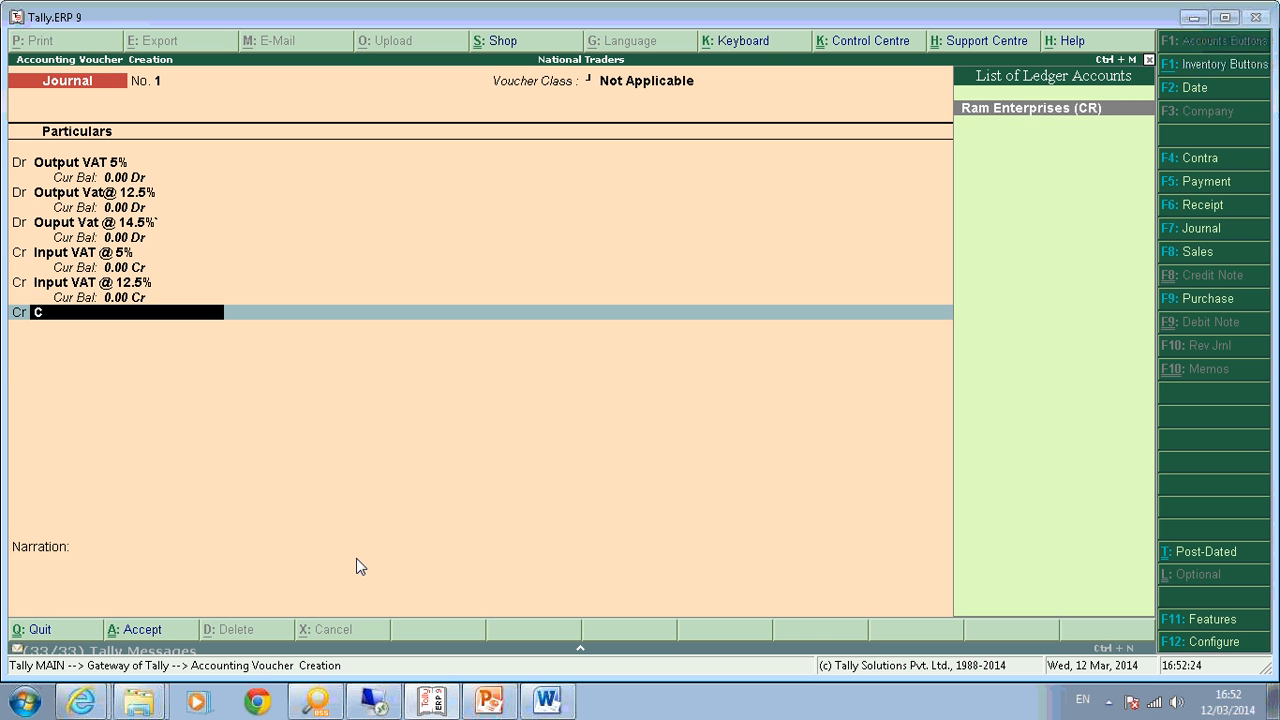
key("BackSpace")
type("Inpu")
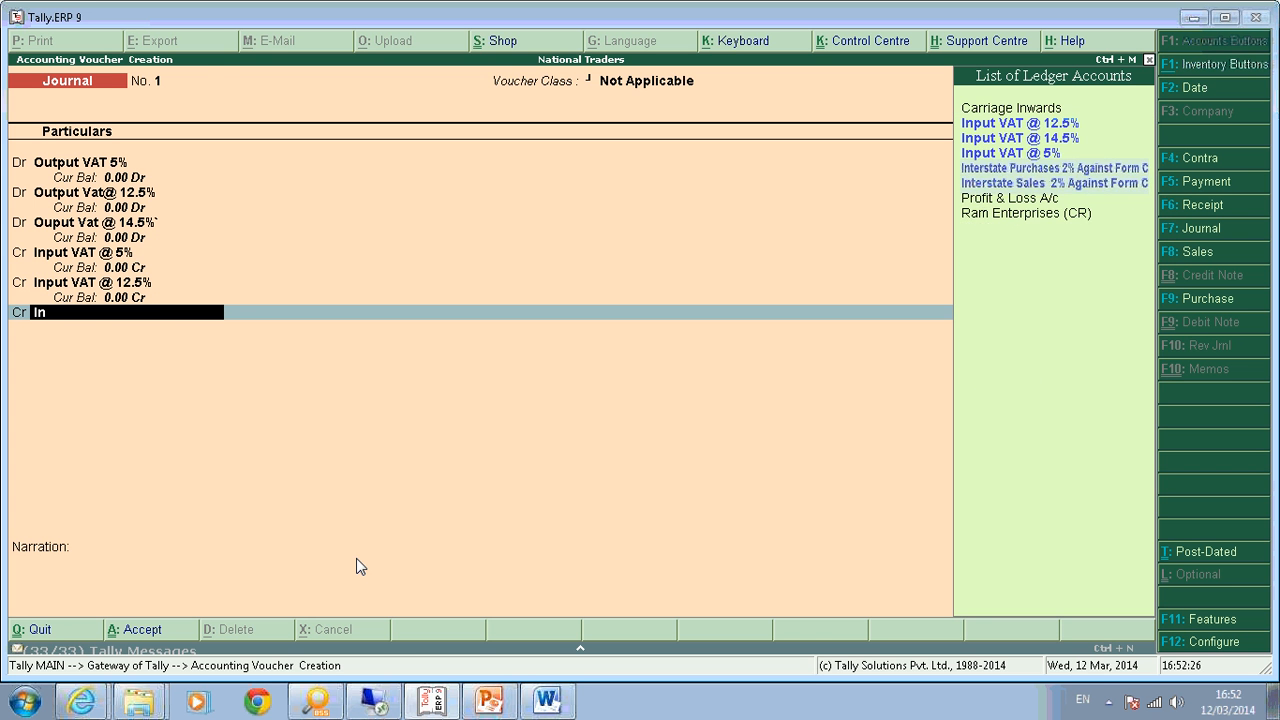
key("Down")
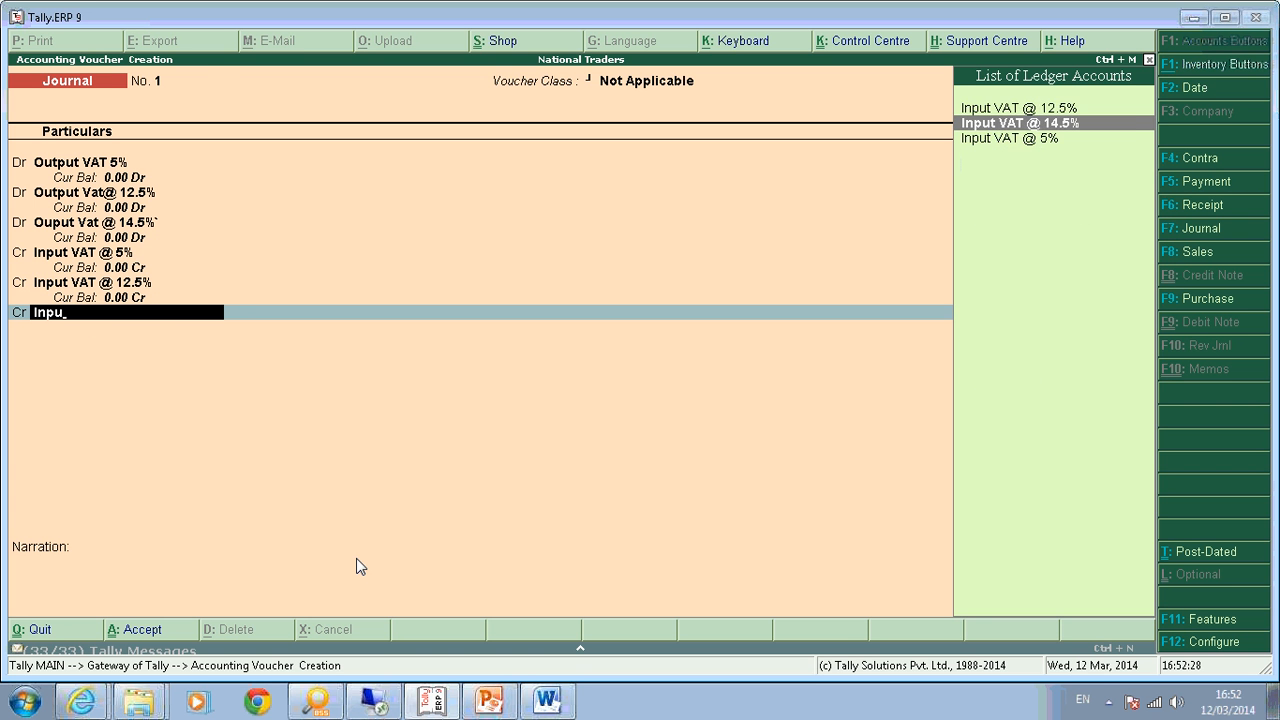
key("Return")
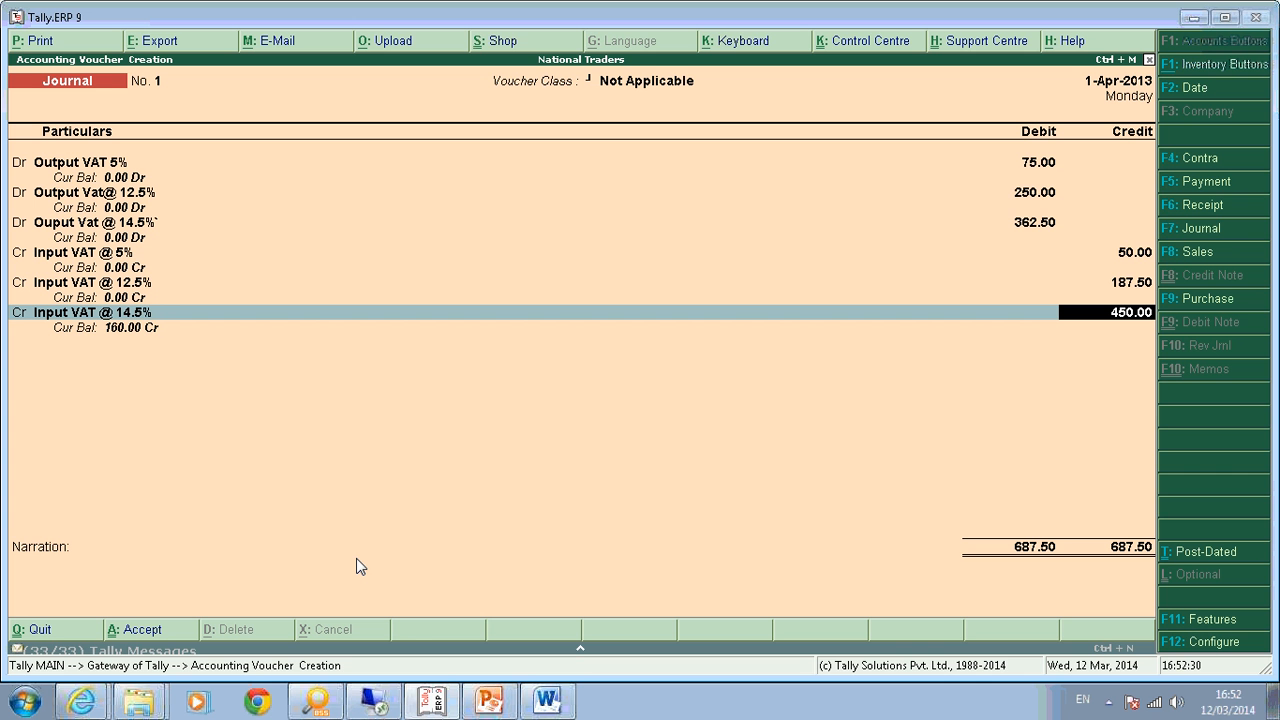
type("290")
key("Return")
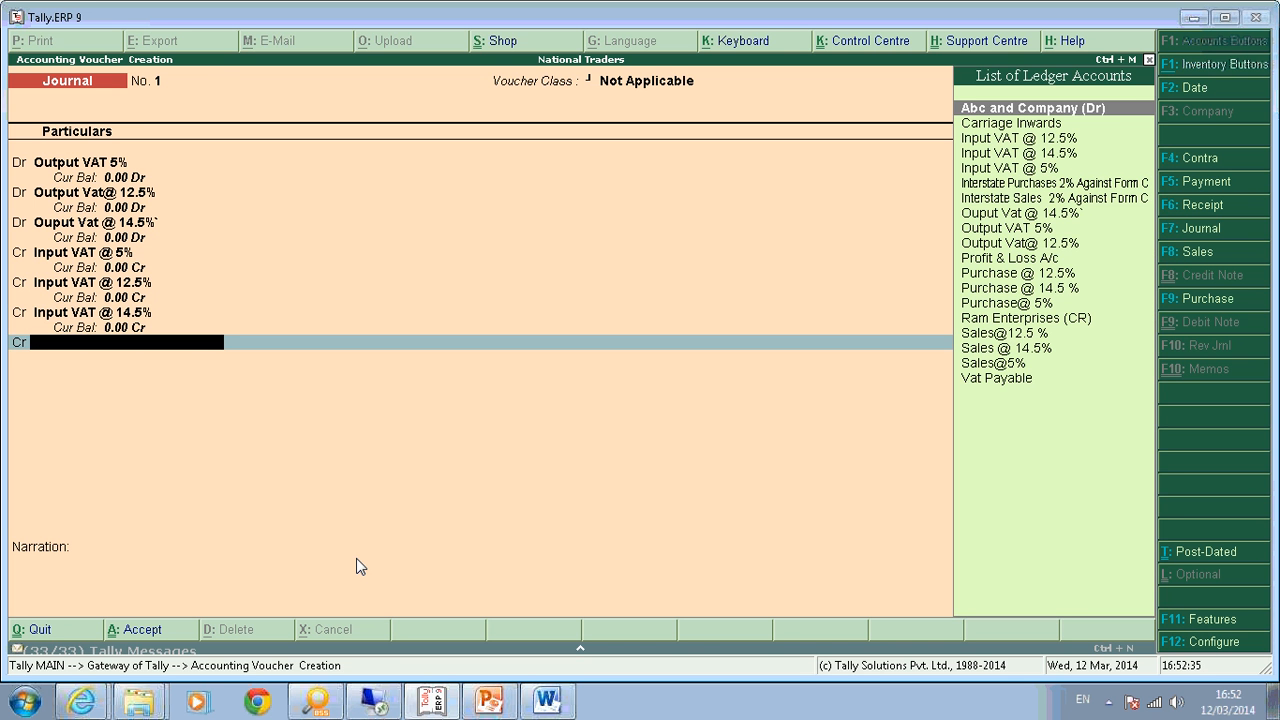
type("V")
key("Return")
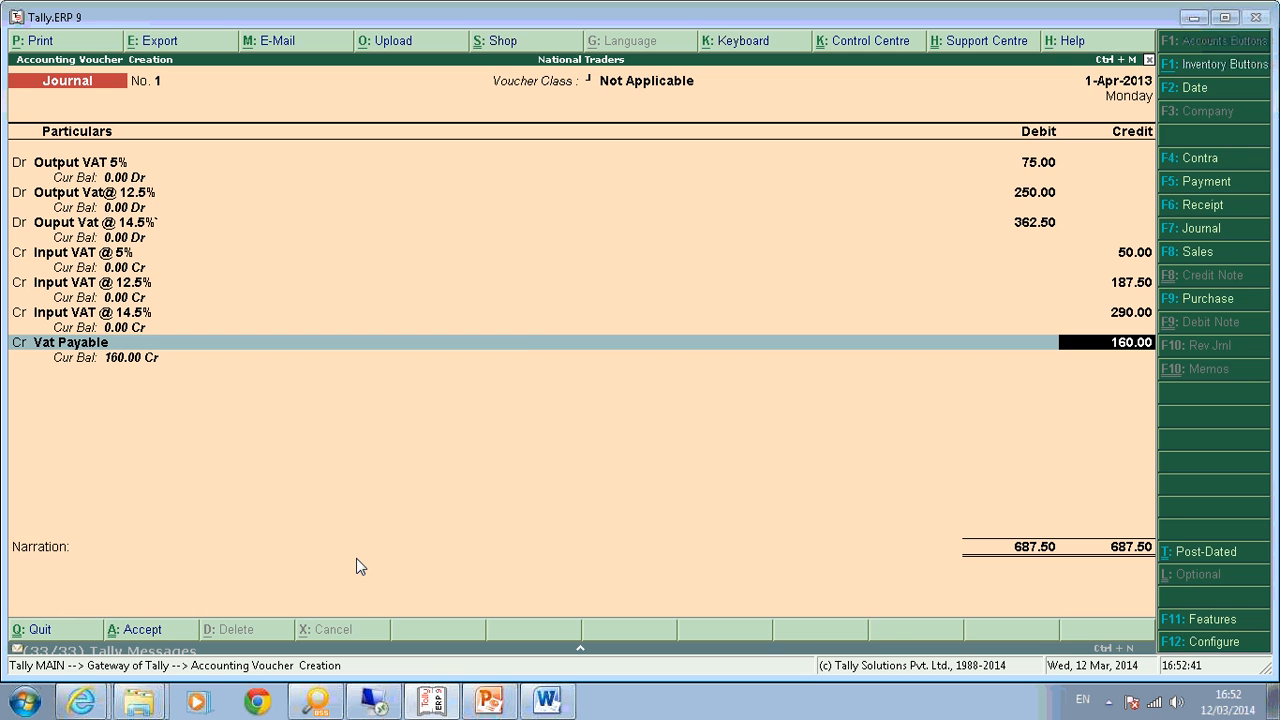
key("F2")
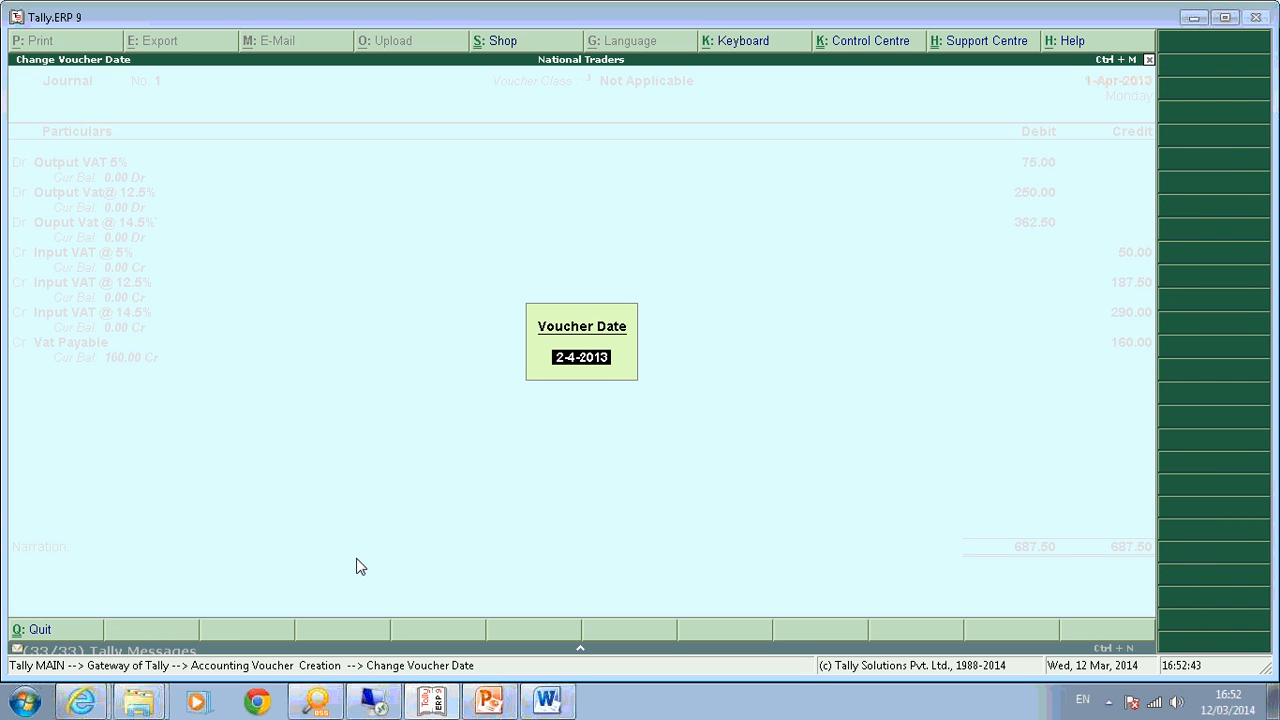
Change the voucher date to 30-Apr-2013, then discard the unsaved journal voucher.
type("30-4")
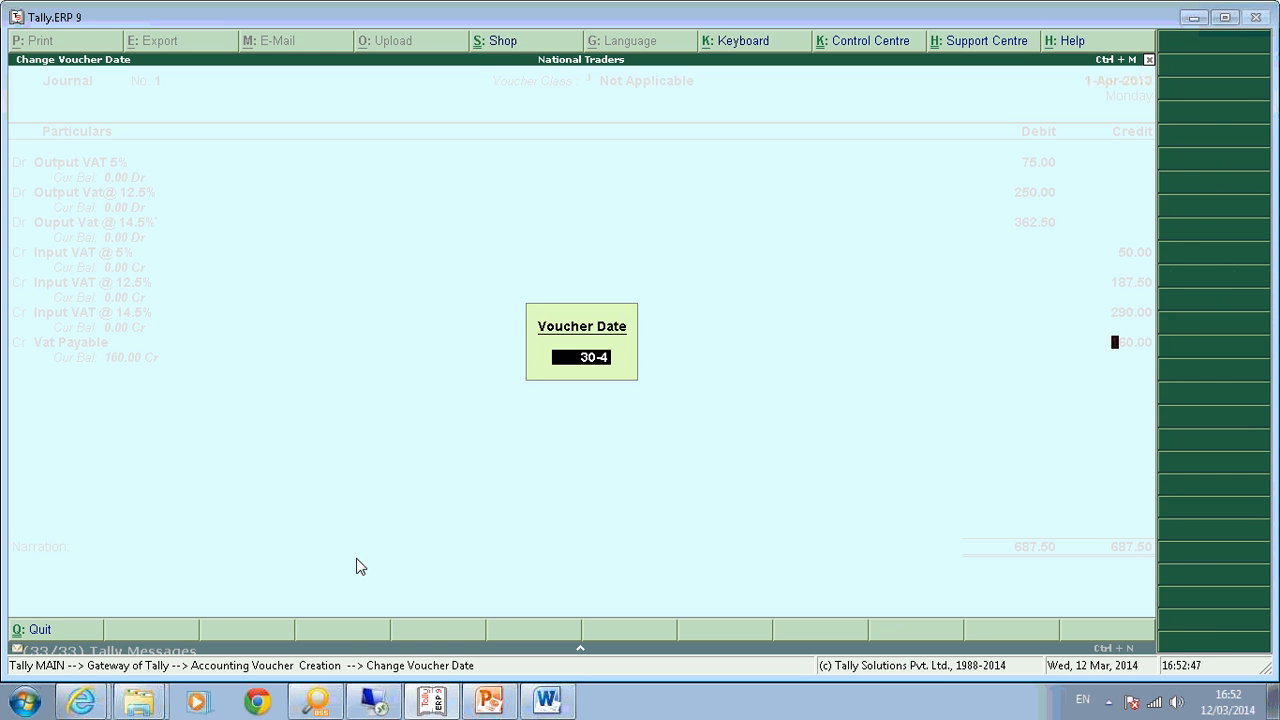
key("Return")
key("Return")
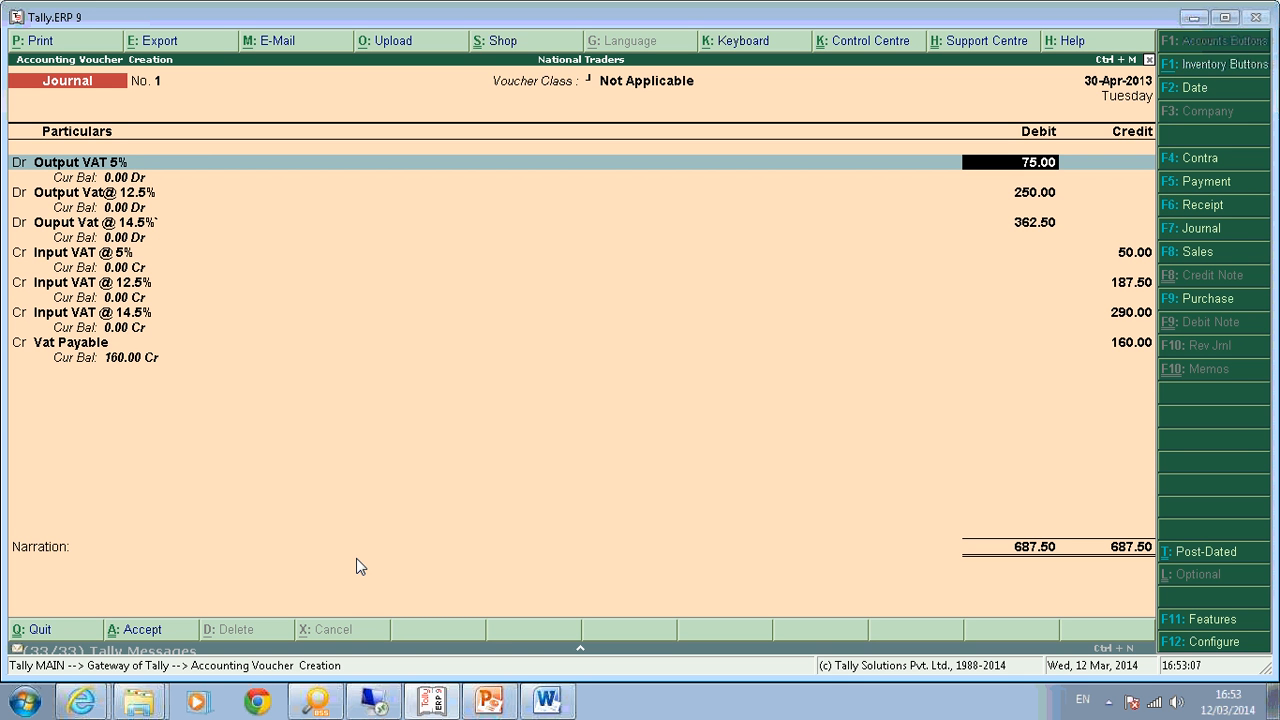
key("BackSpace")
key("Escape")
key("Return")
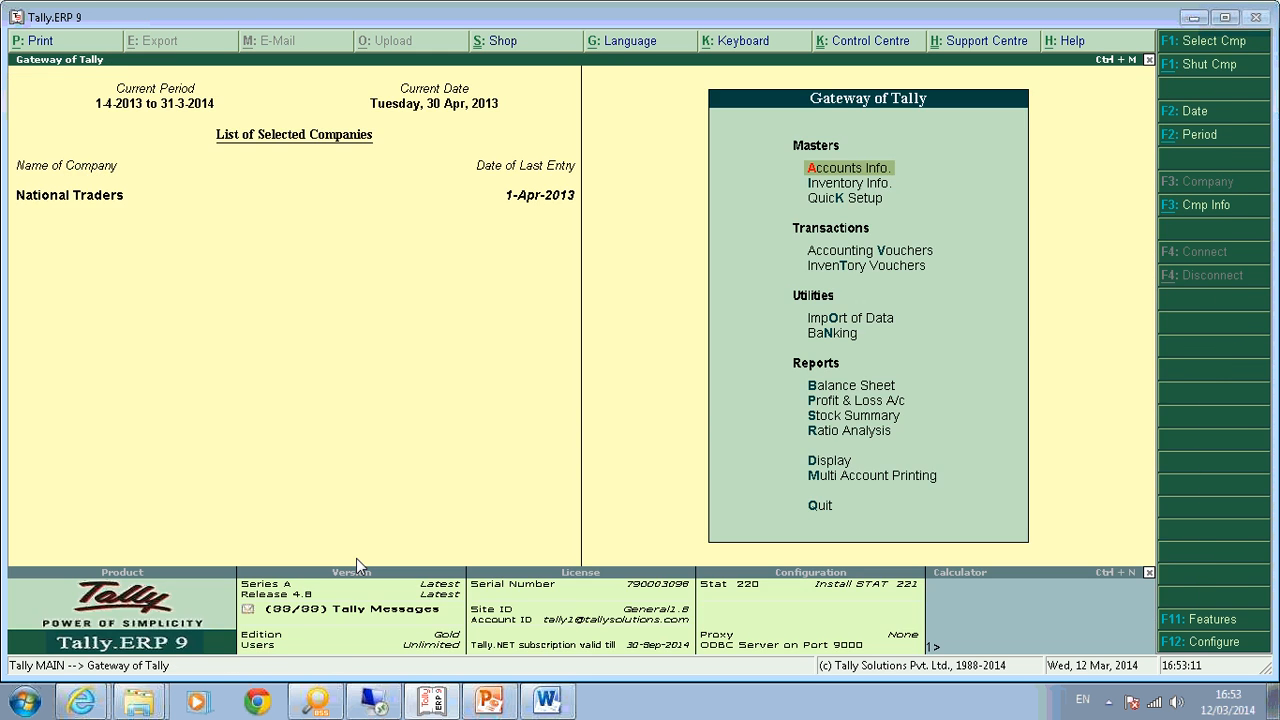
Start a Payment voucher as a VAT statutory payment.
key("v")
key("F5")
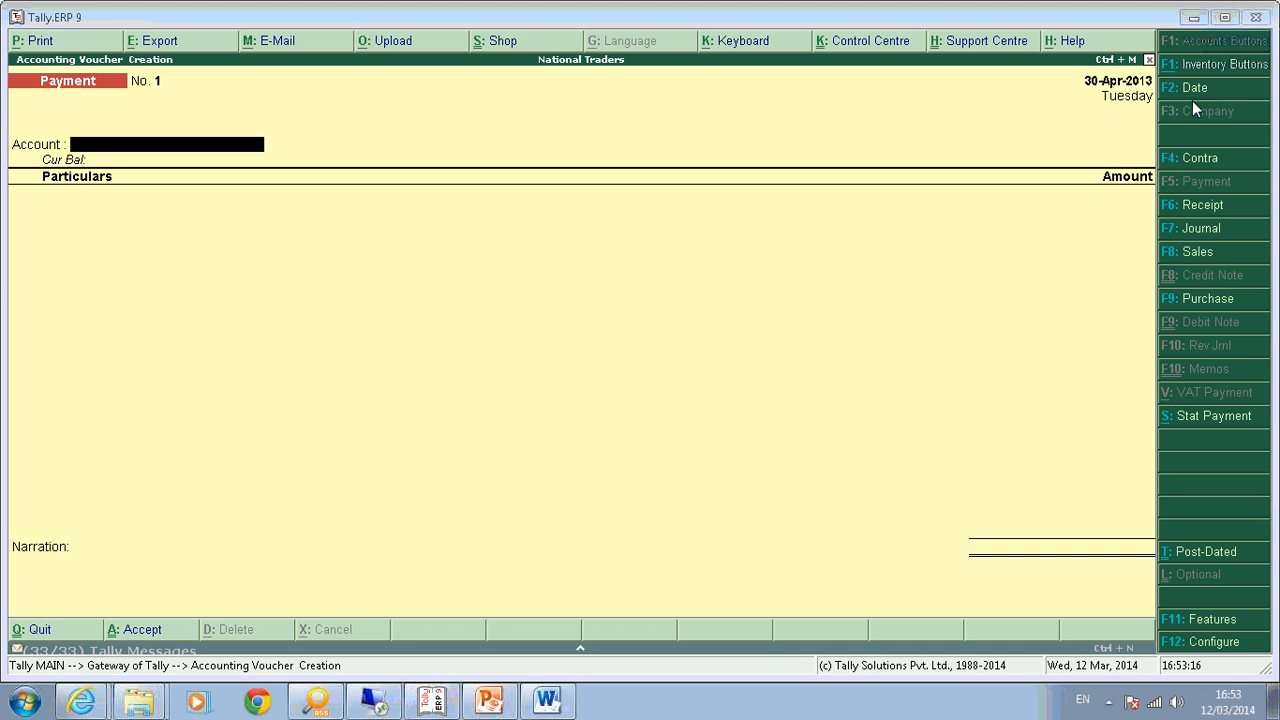
left_click(1208, 421)
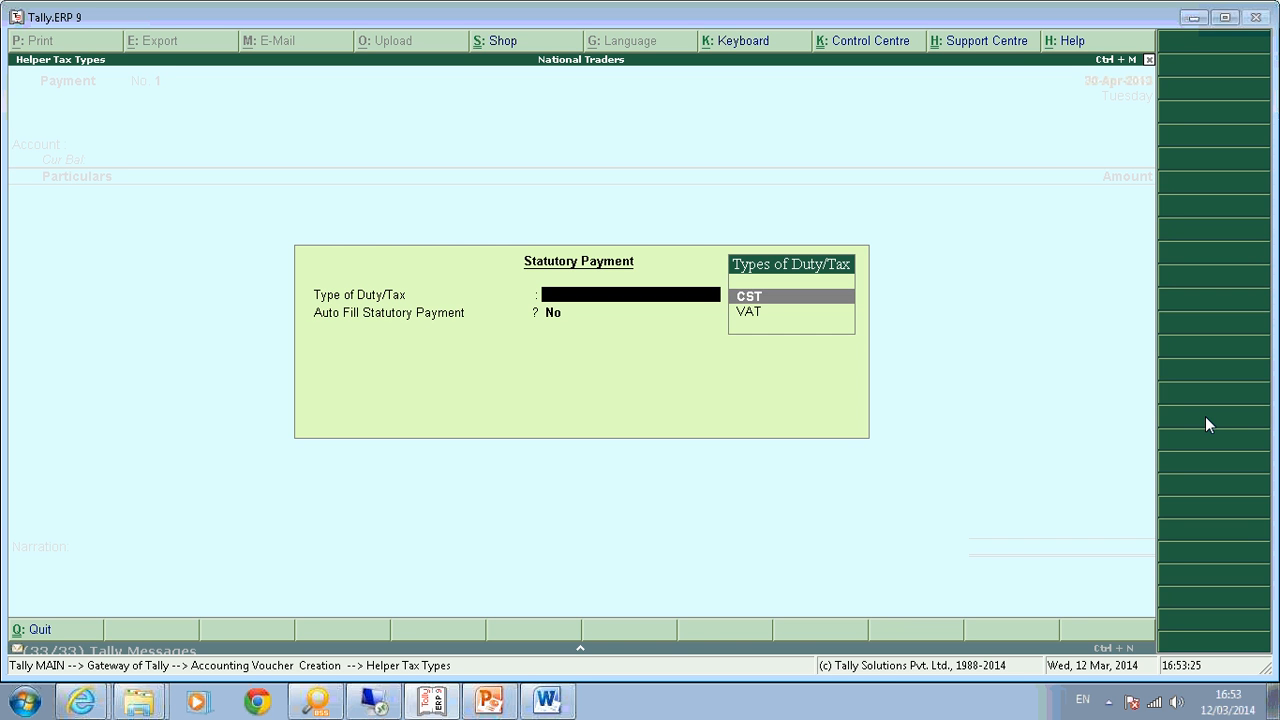
key("Down")
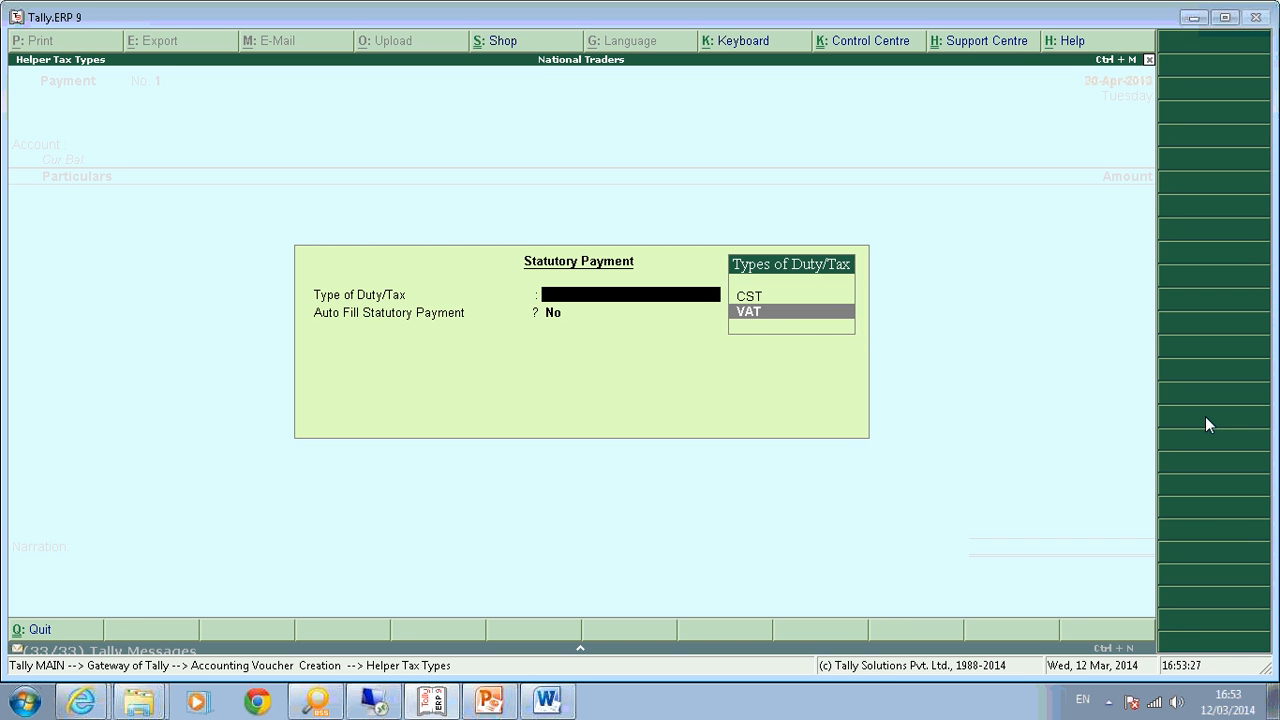
key("Return")
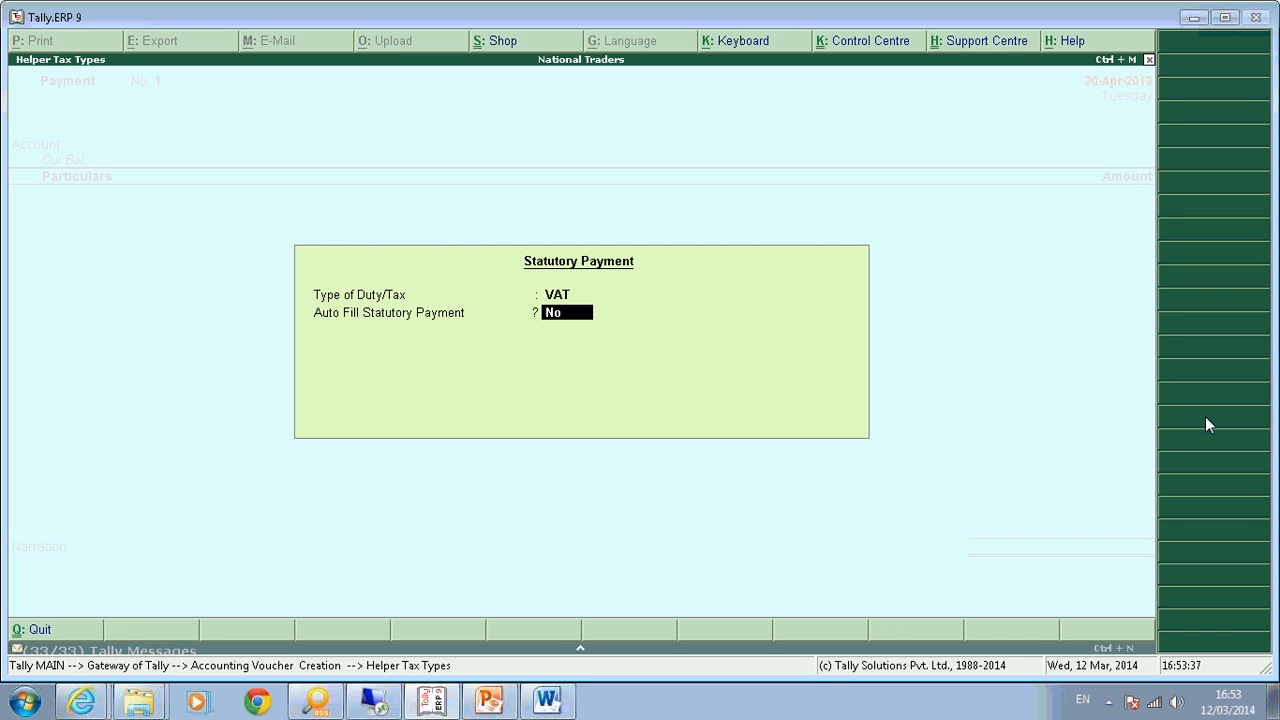
Set Auto Fill and Adjust Input VAT to Yes for the 1-Apr to 30-Apr-2013 period.
type("y")
key("Return")
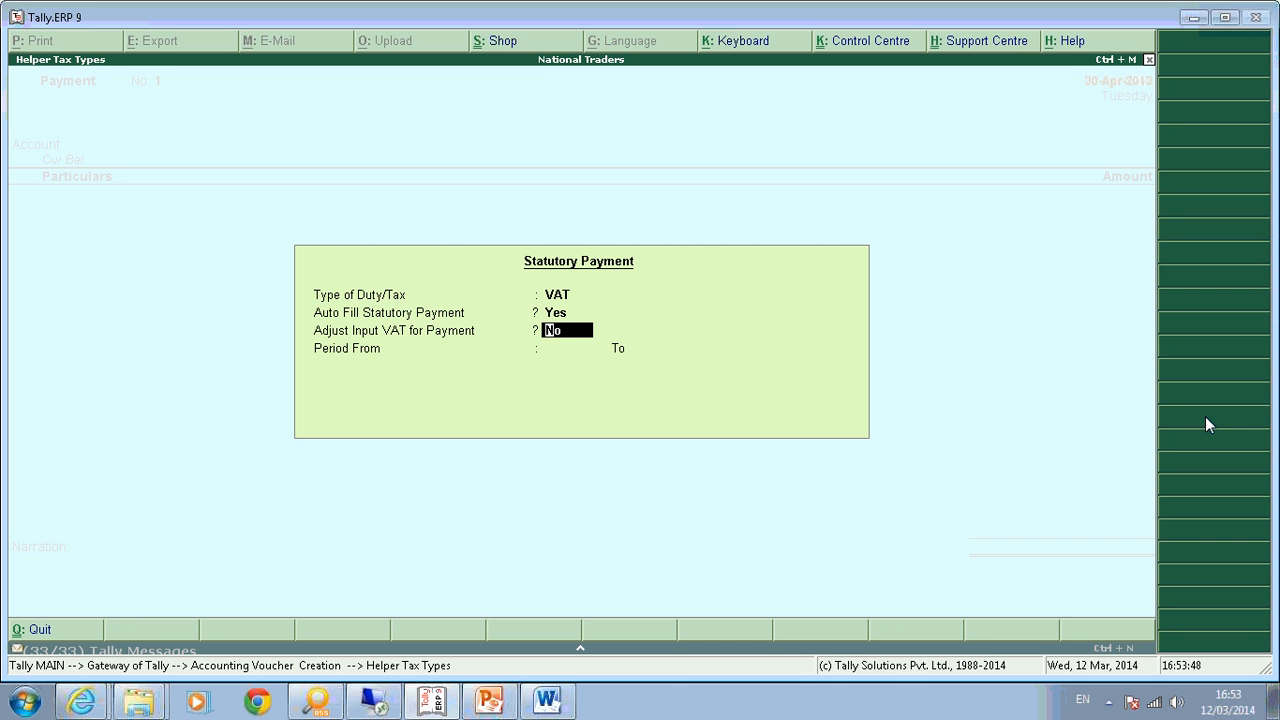
type("Y")
key("Return")
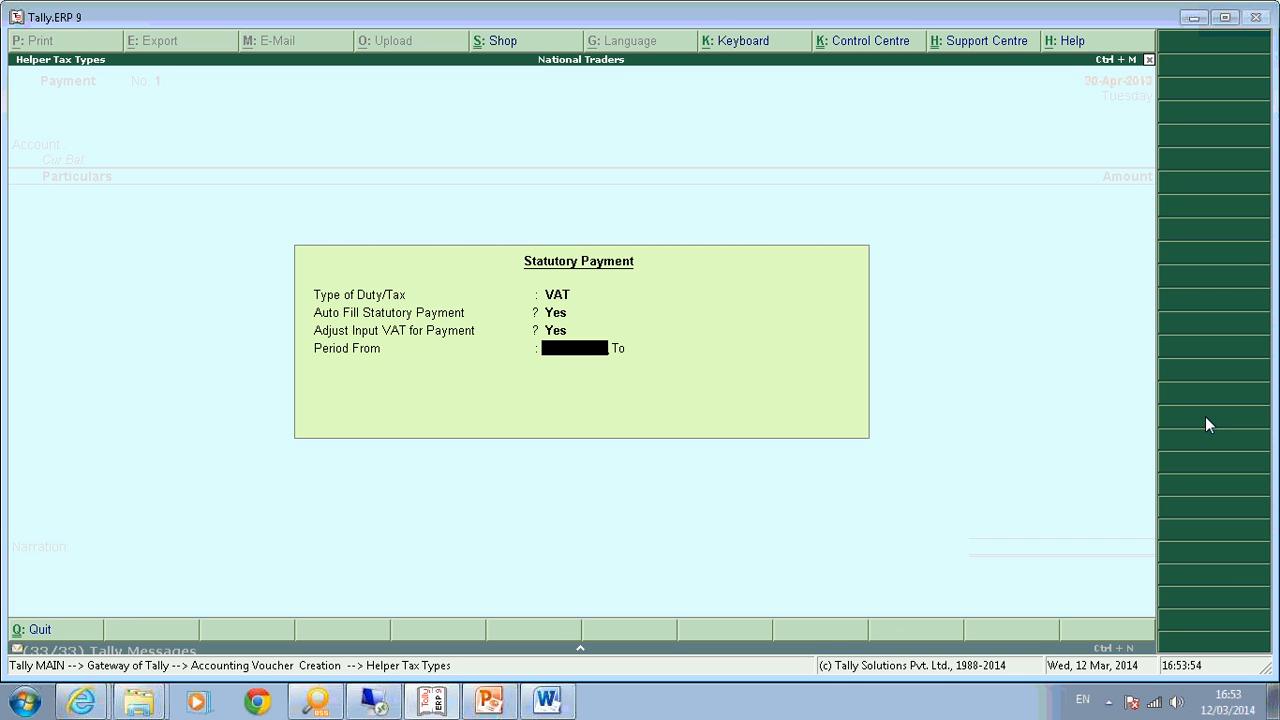
key("Return")
type("30-4")
key("Return")
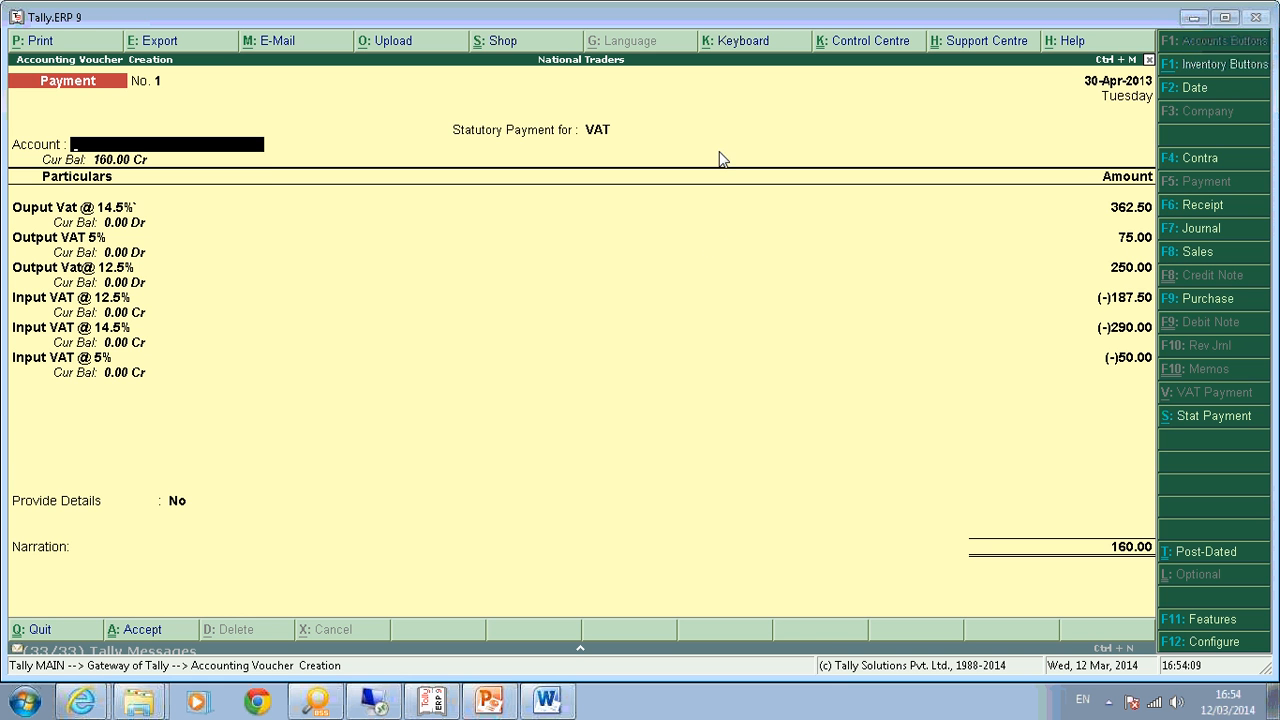
Create a ledger named Bank under Bank Accounts as the paying account, using Alt+C.
type("A")
key("BackSpace")
key("alt+c")
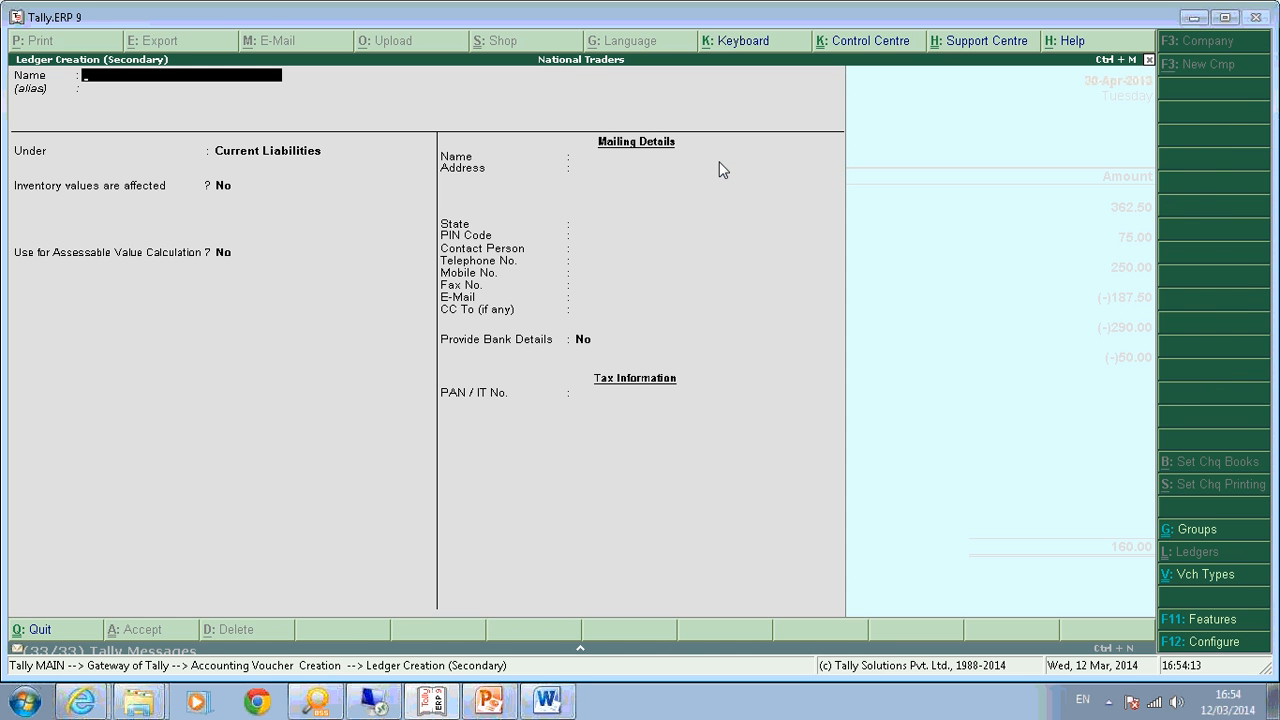
type("Bank")
key("Return")
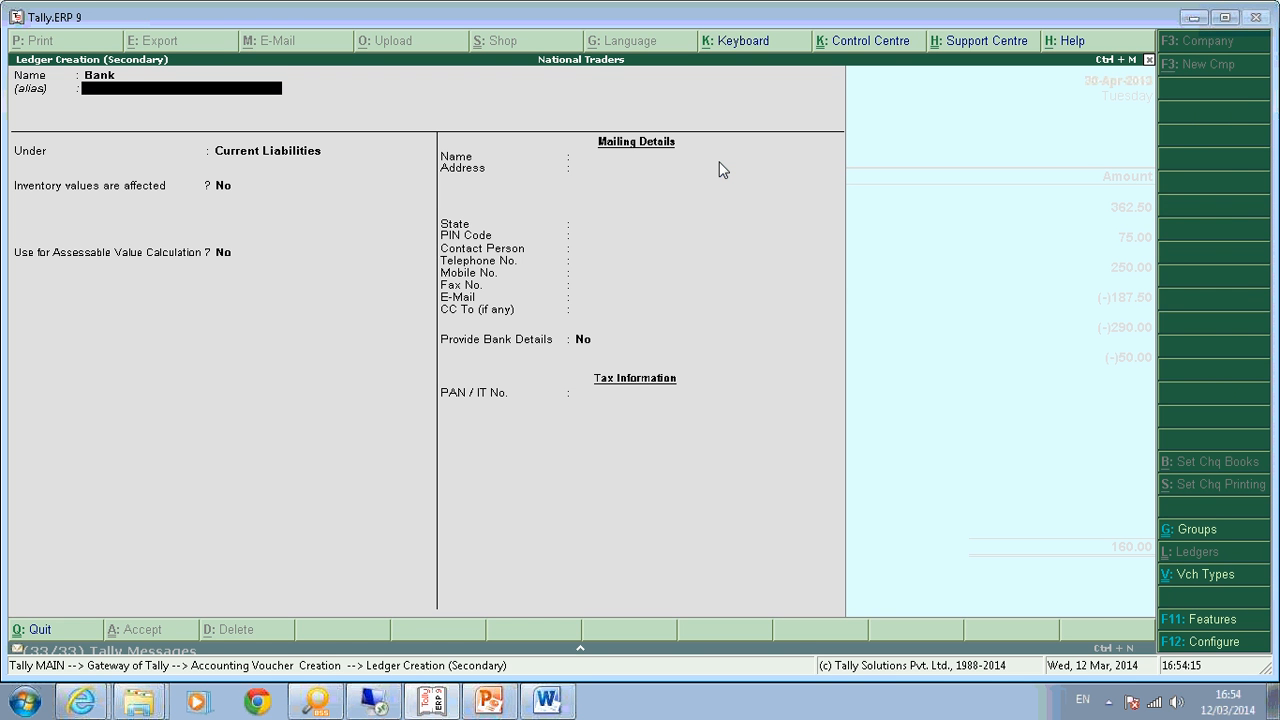
key("Return")
type("Bank")
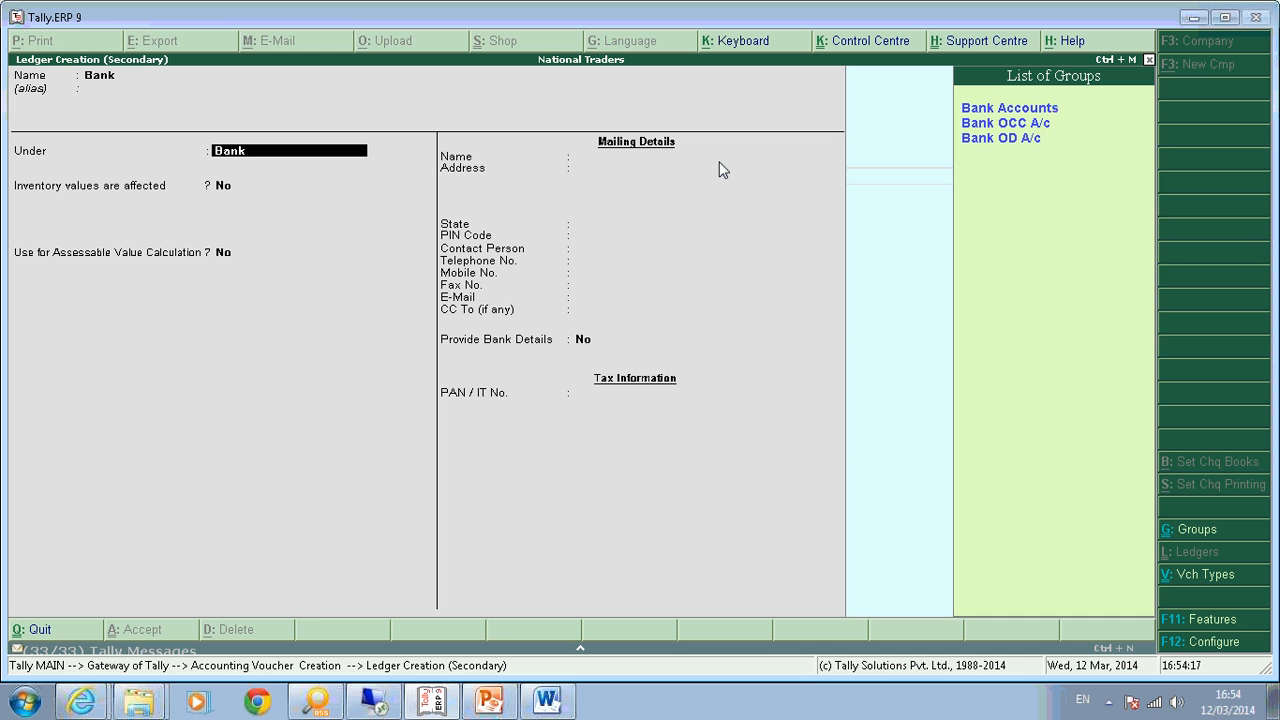
key("Return")
key("Return")
key("Return")
key("Return")
key("Return")
key("Return")
key("Return")
key("Return")
key("Return")
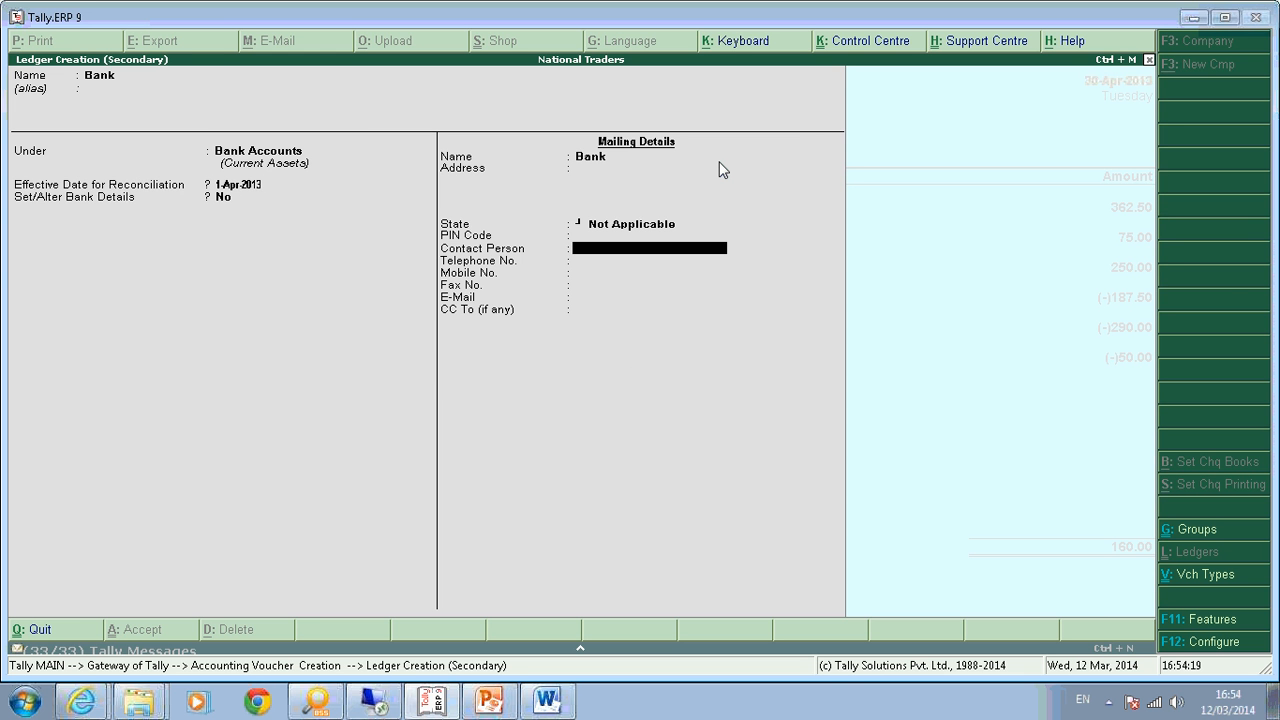
key("Return")
key("Return")
key("Return")
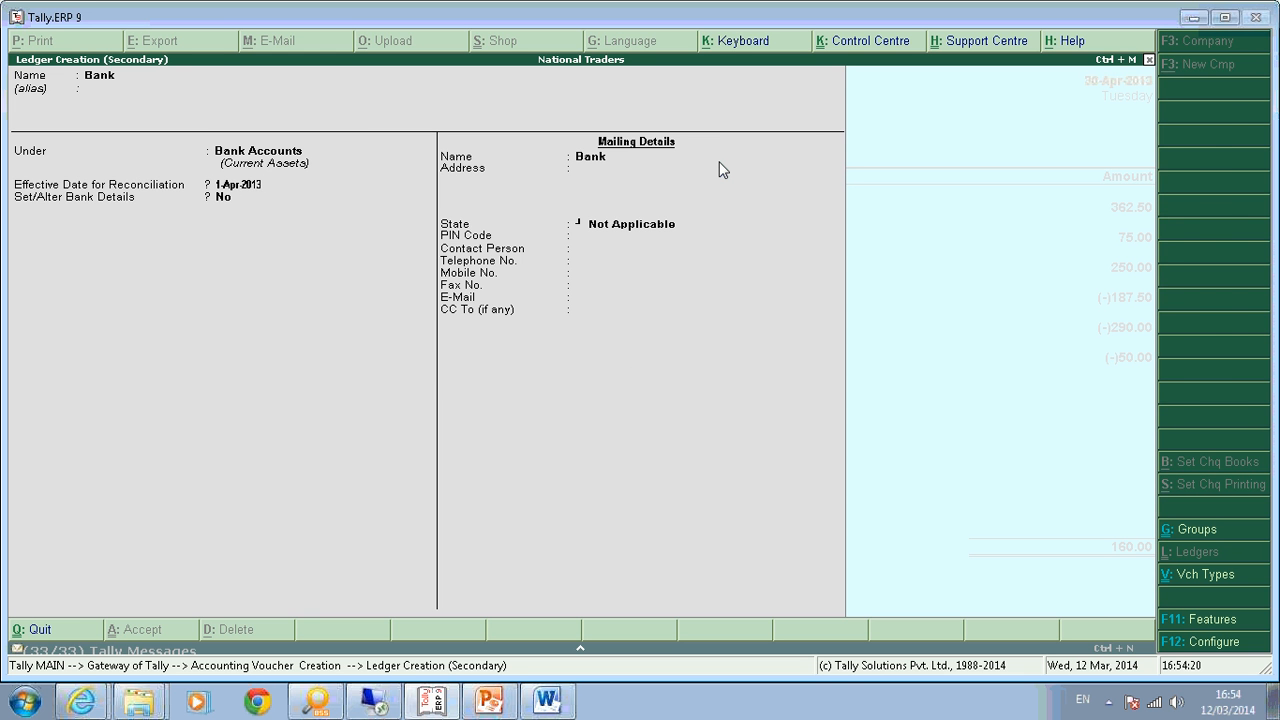
key("Return")
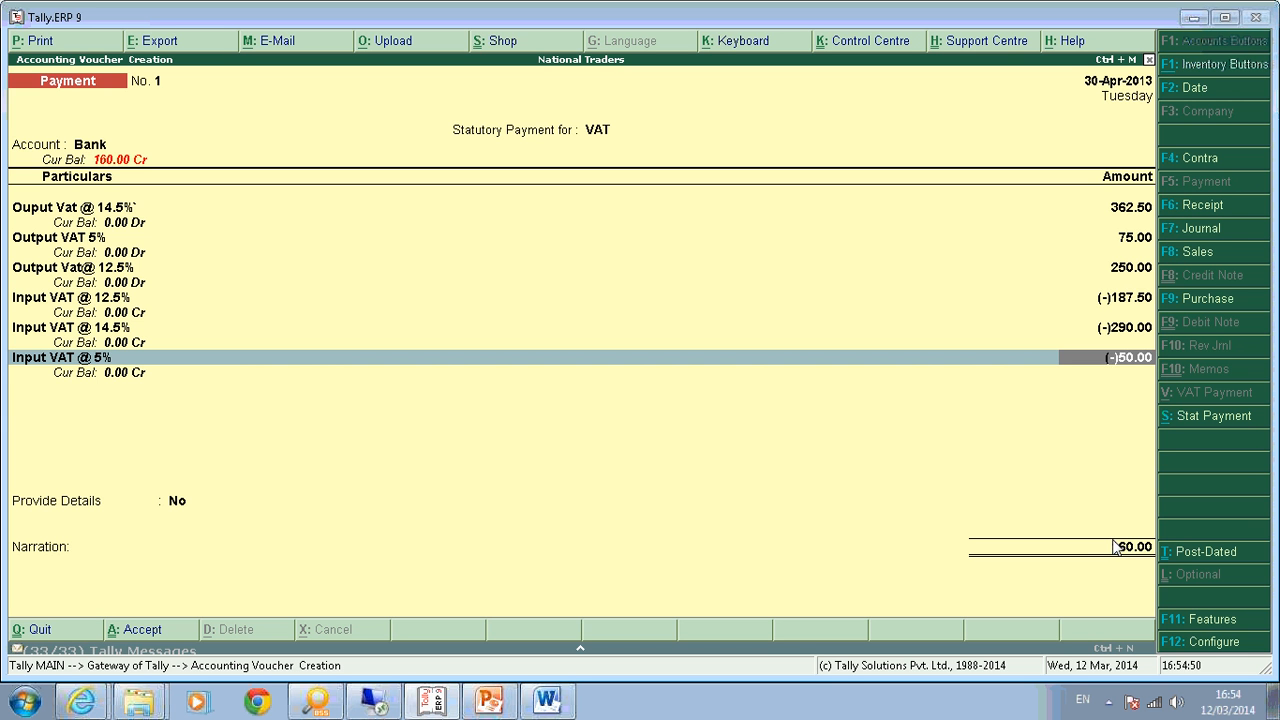
Choose to provide payment details with type Not Applicable and deposit date 30-Apr-2013.
key("Return")
key("Return")
key("y")
key("Return")
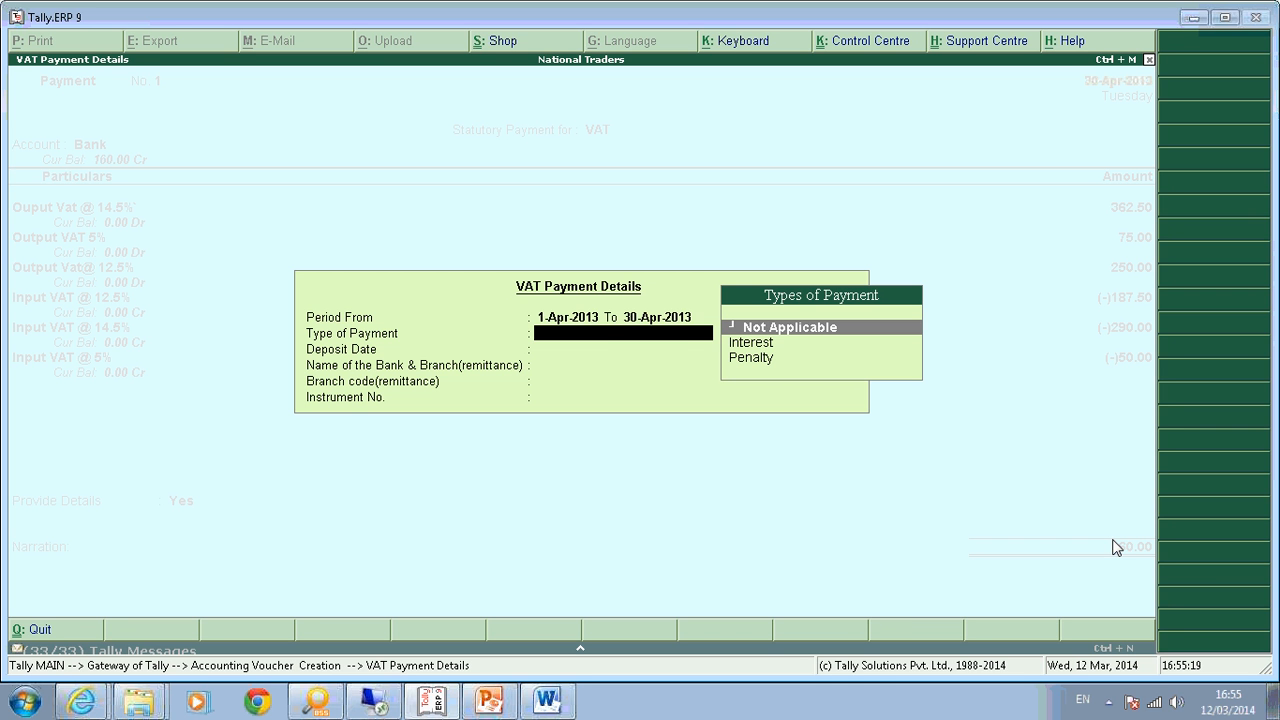
key("Return")
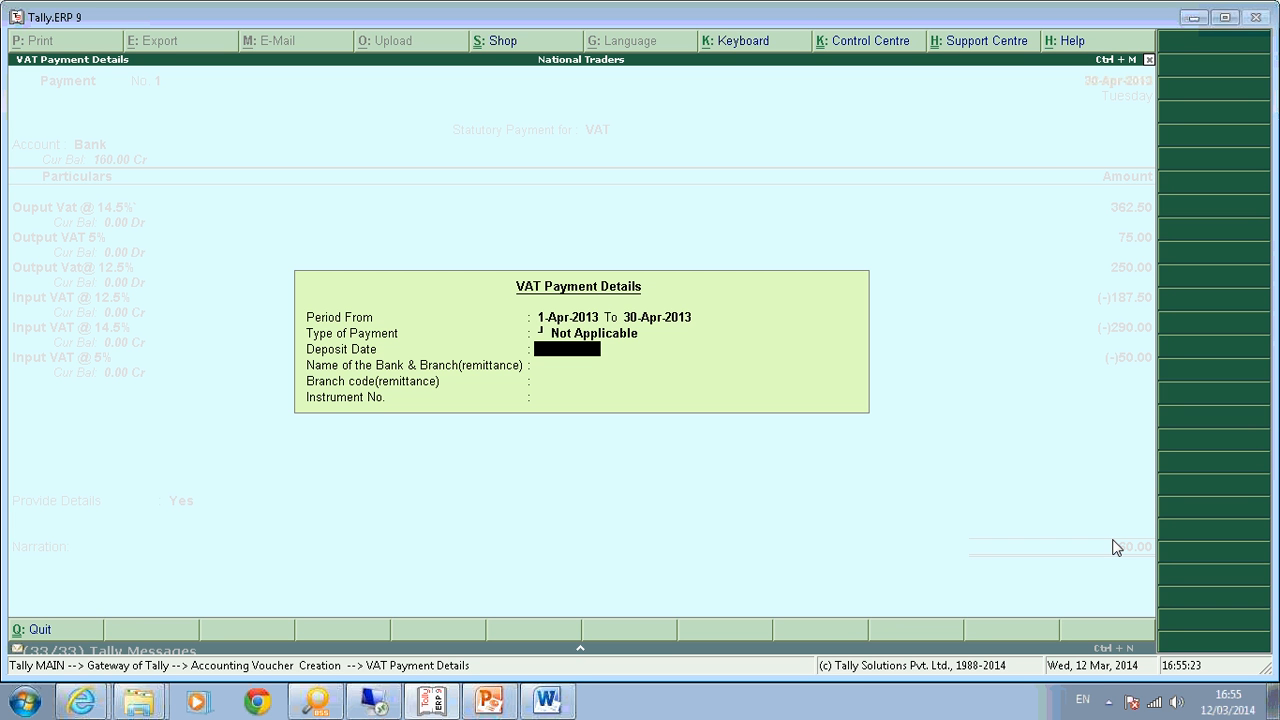
type("30-")
key("Return")
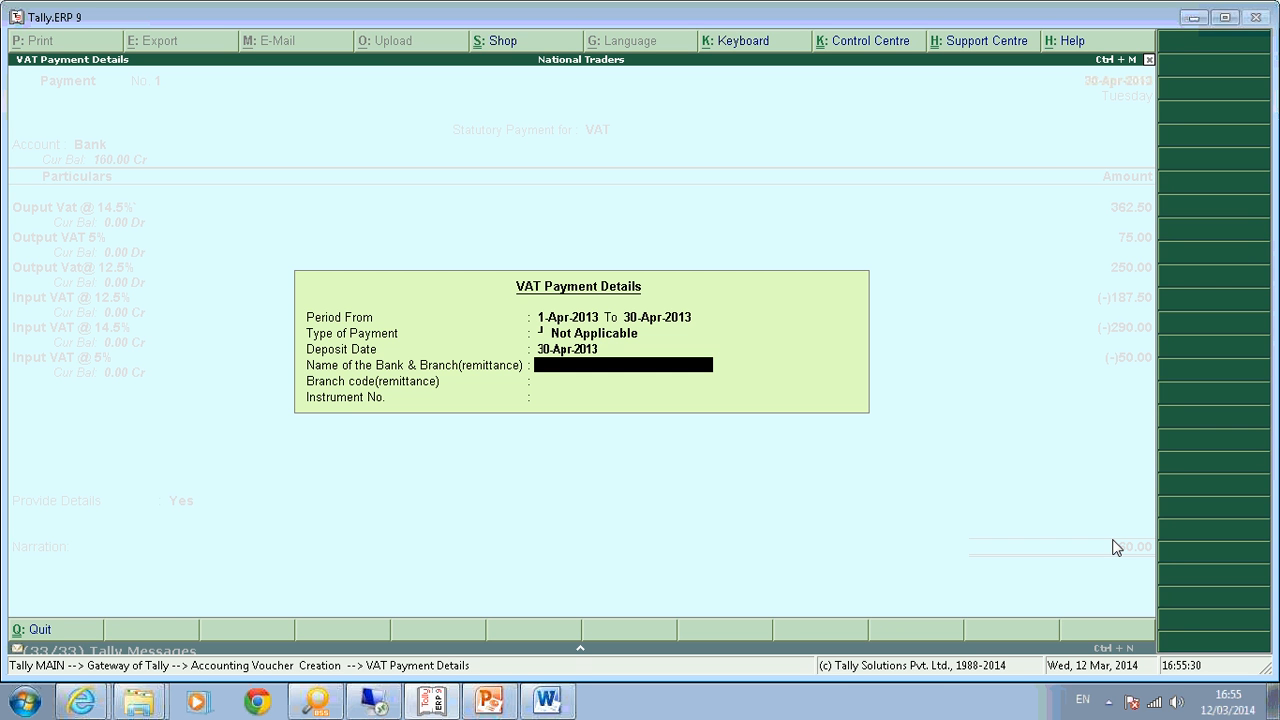
type("State Bank of ini")
type("ia")
key("Return")
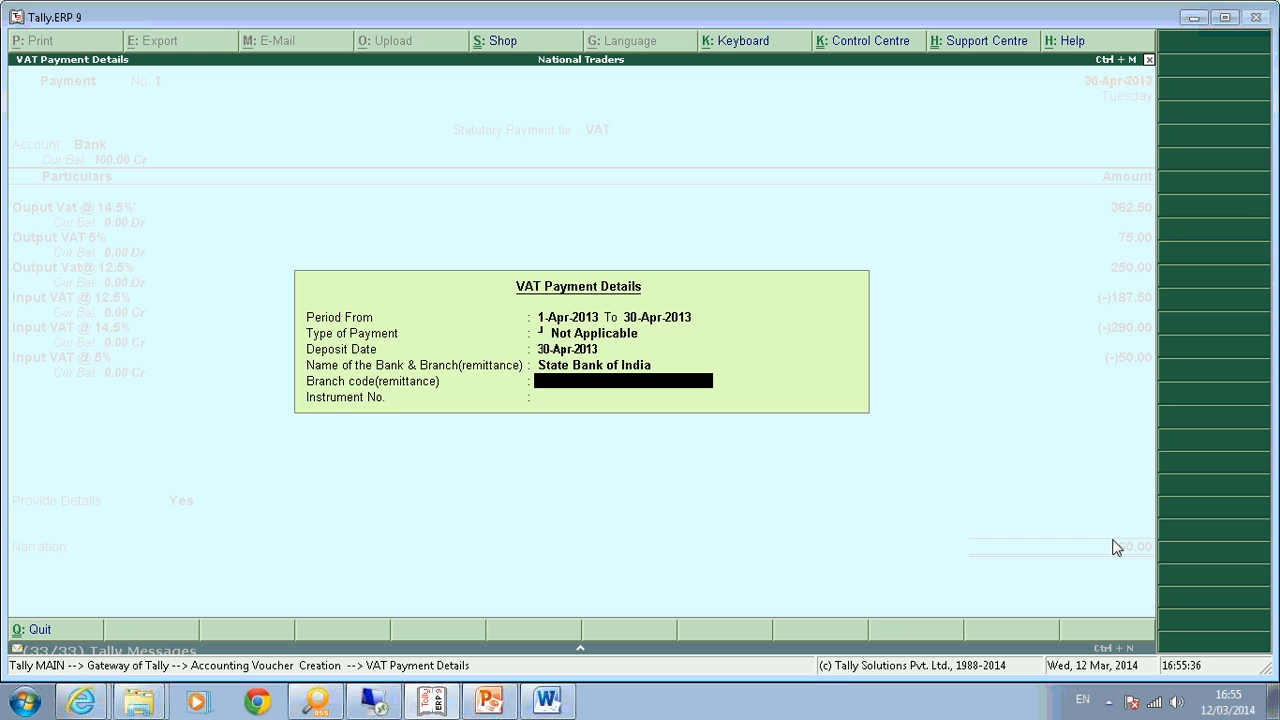
type("88888888")
key("Return")
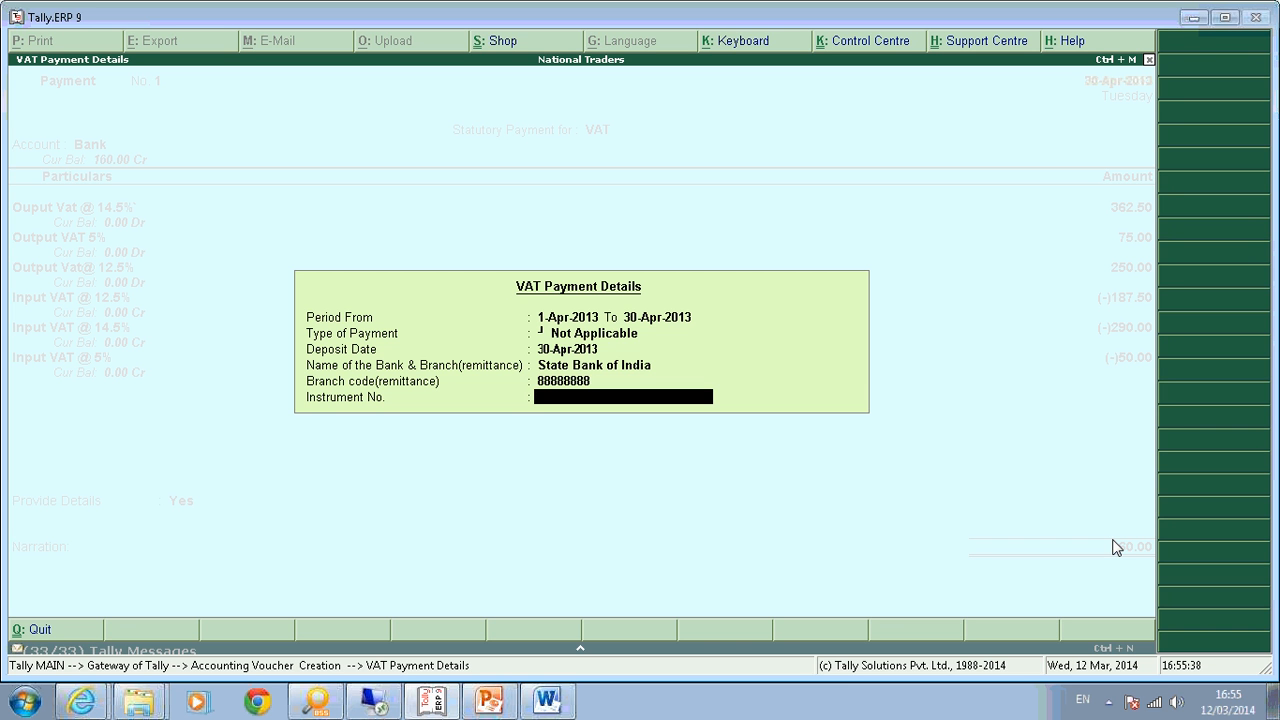
type("8888888888")
key("Return")
Set the bank allocation to Cheque with instrument number 8888888.
key("Return")
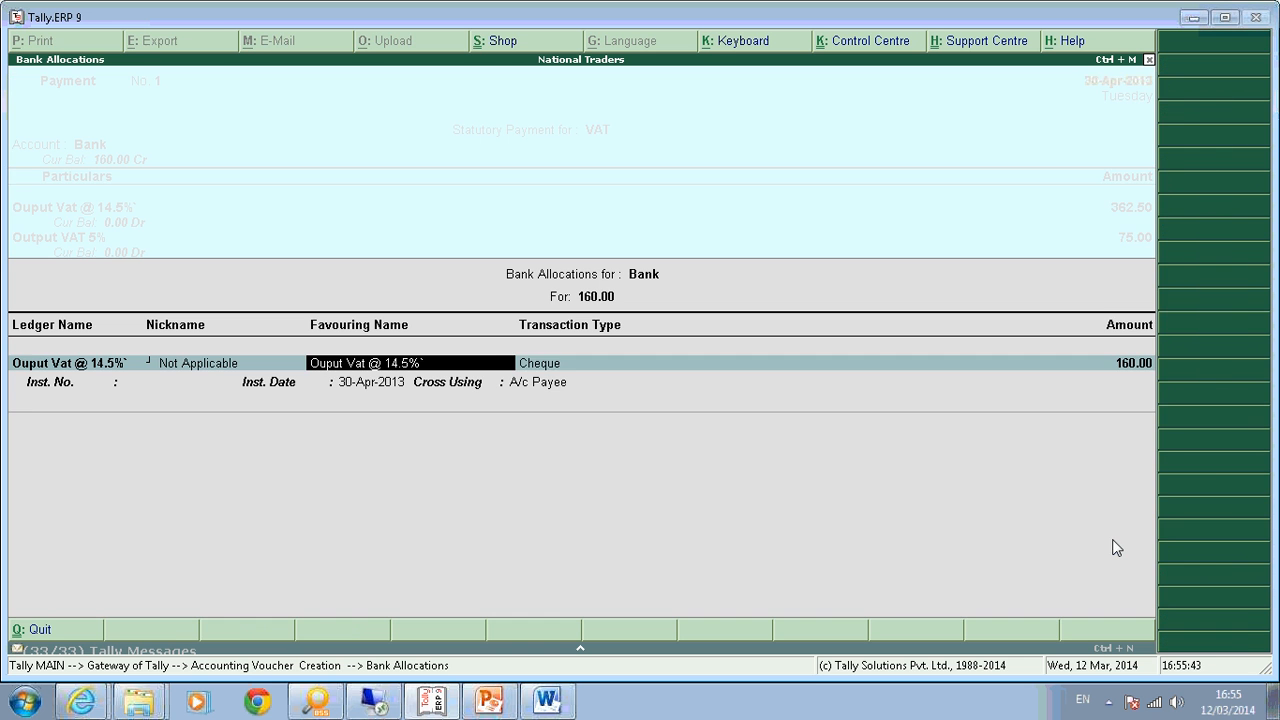
key("Return")
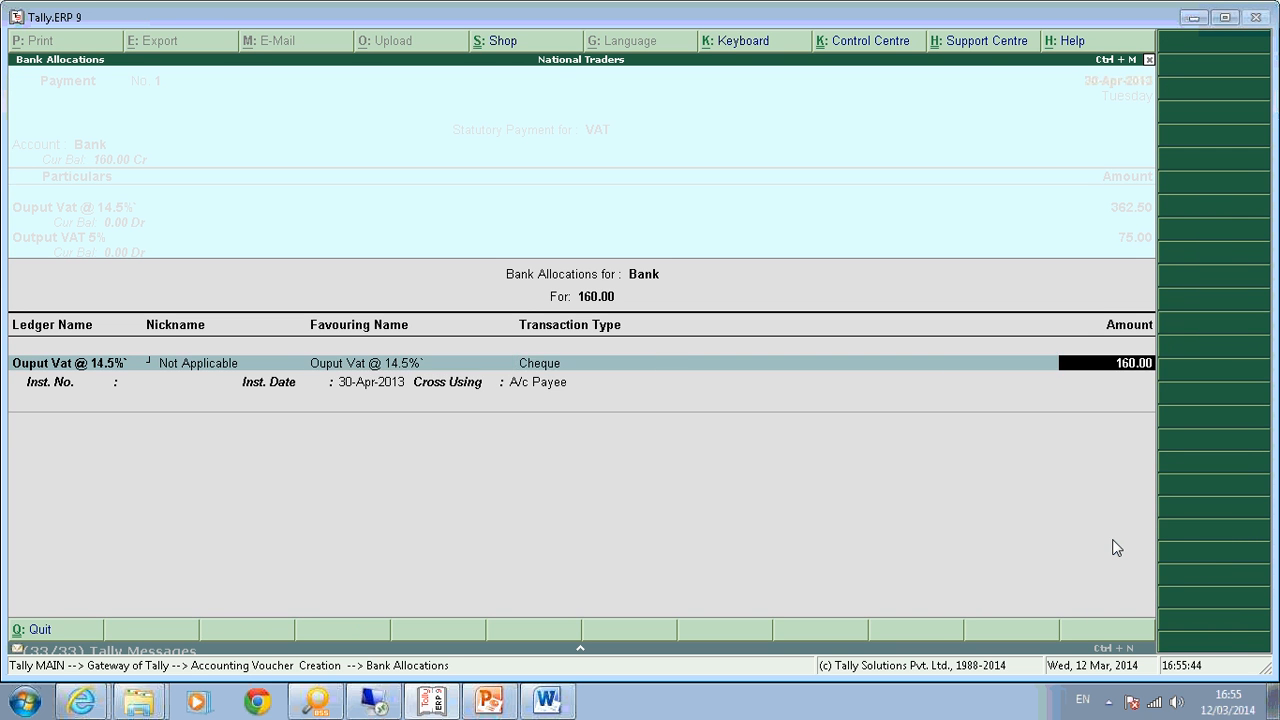
key("Return")
key("Return")
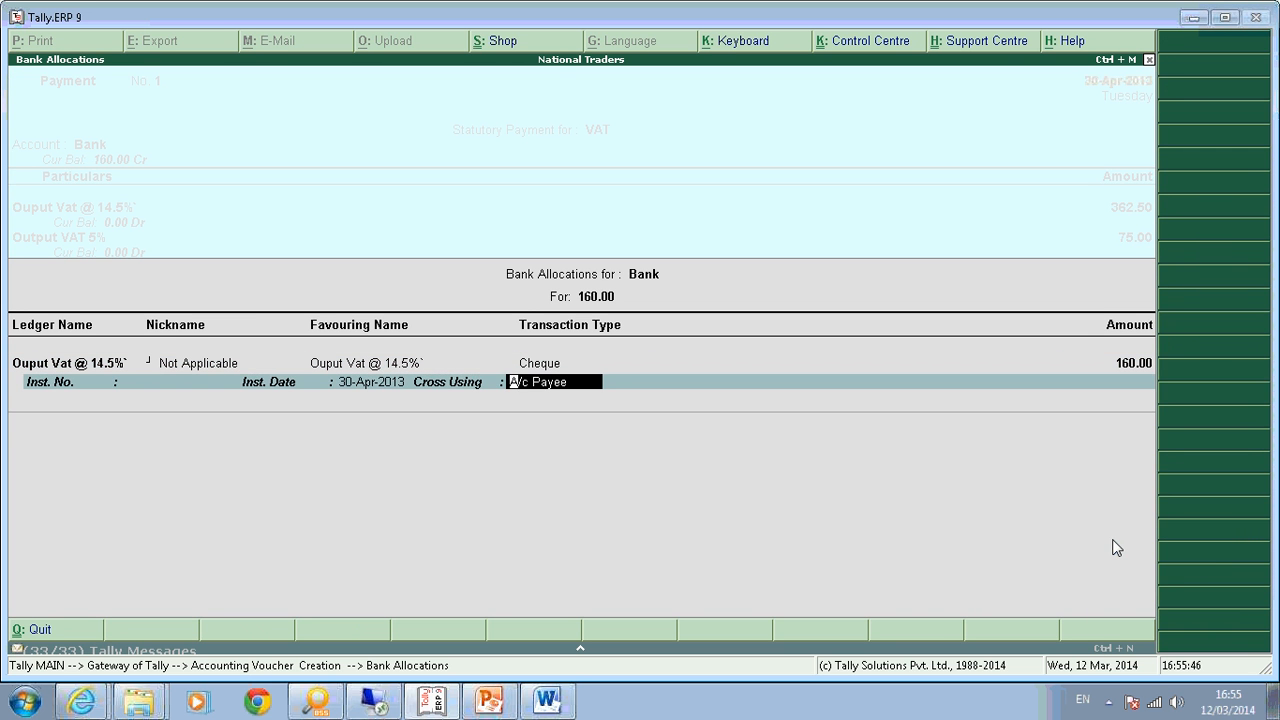
key("BackSpace")
type("8888888")
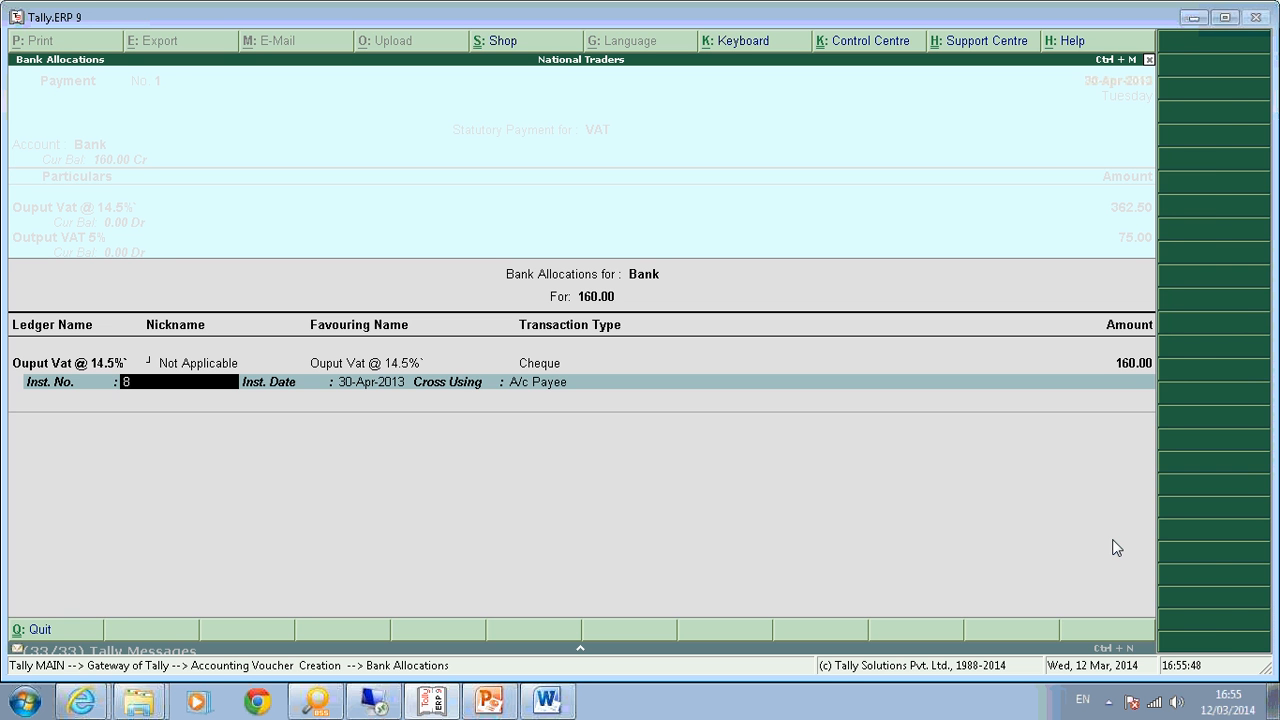
key("Return")
key("Return")
key("Return")
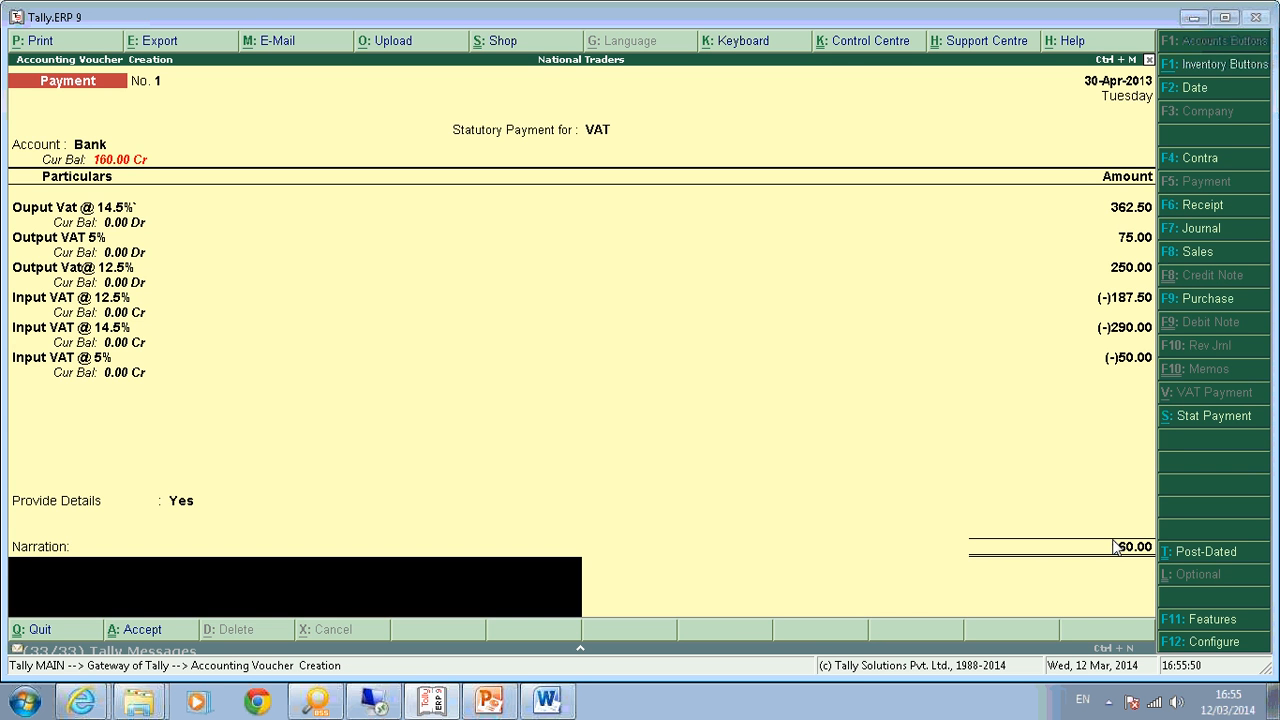
key("Return")
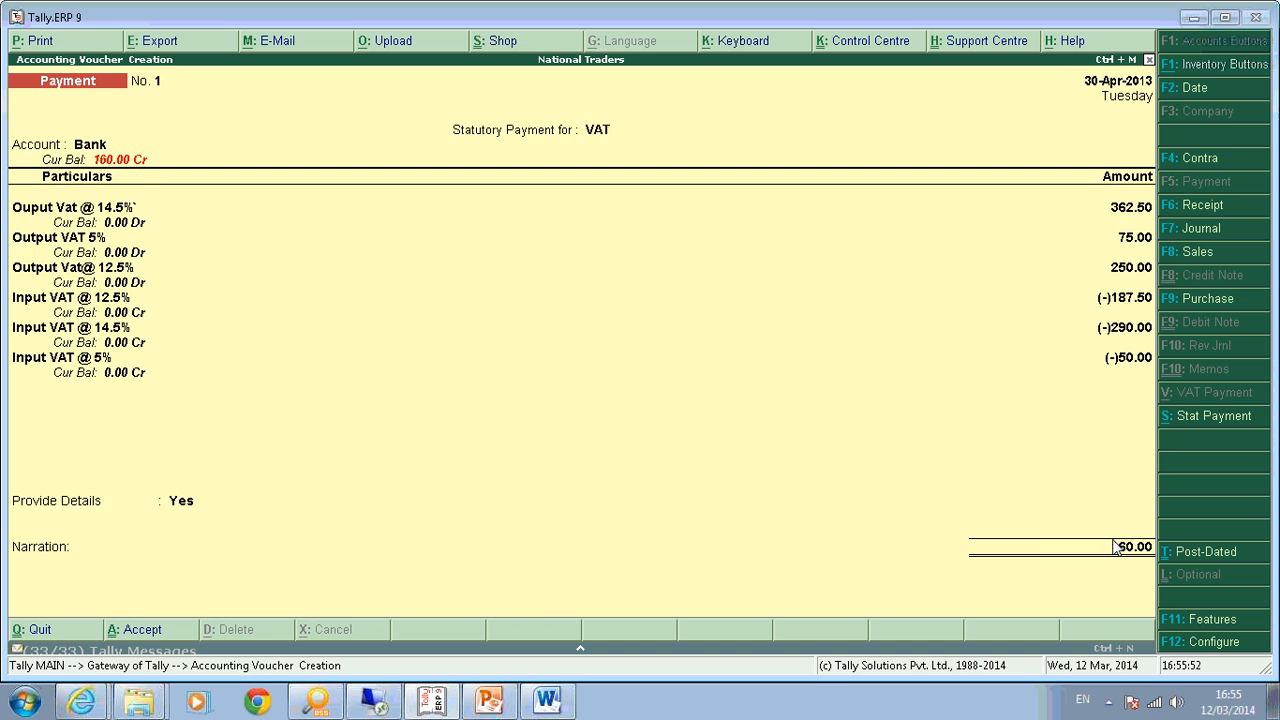
Save the 160.00 VAT payment voucher and quit back to the Gateway of Tally.
key("Return")
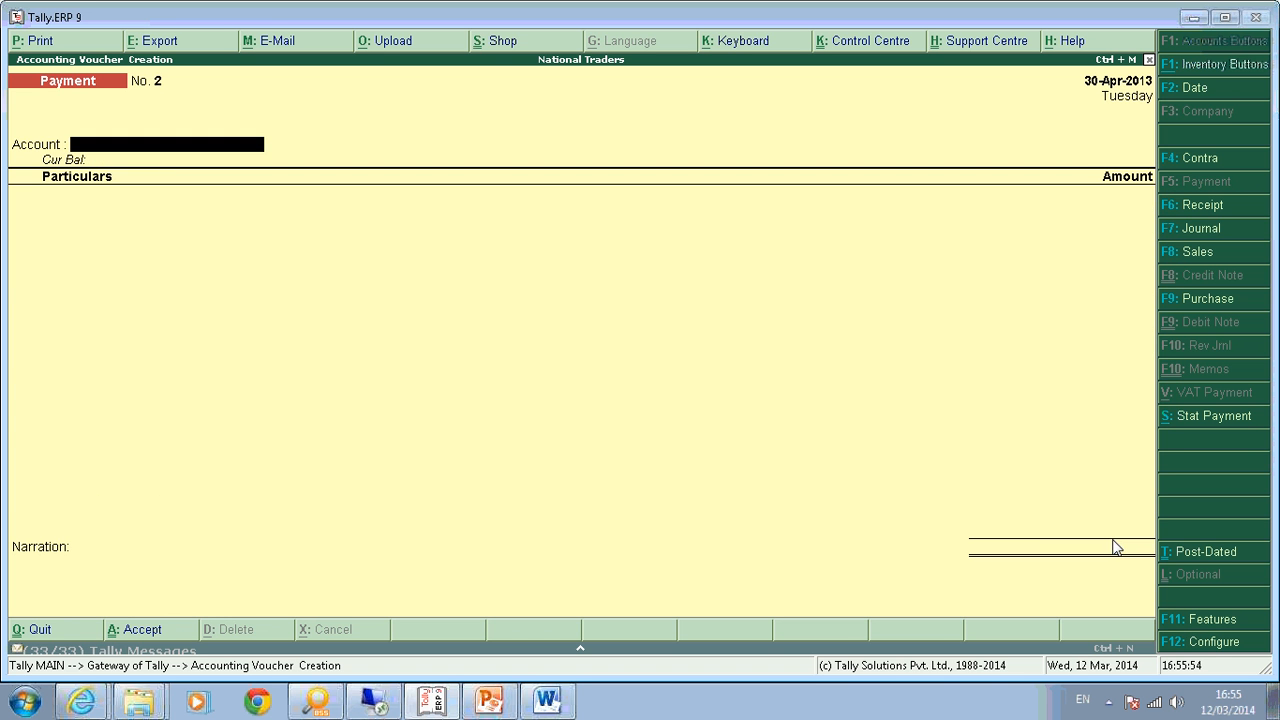
key("Escape")
key("Return")
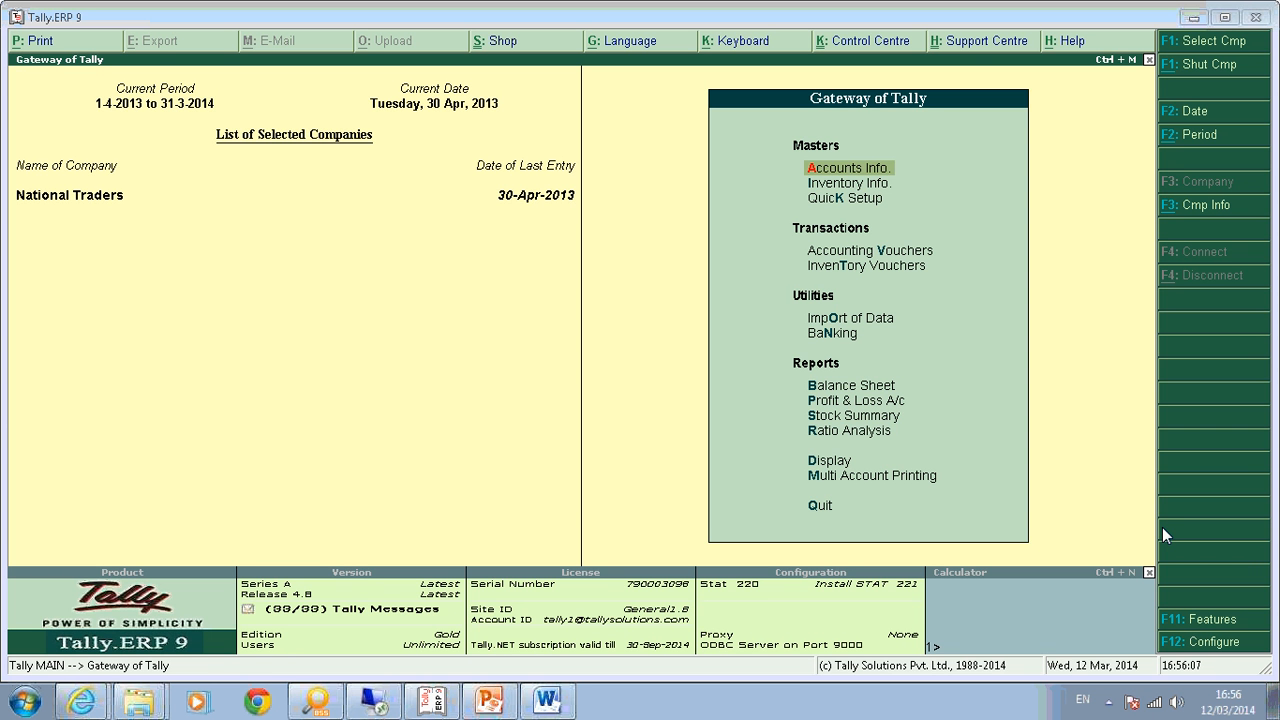
Print-preview the Form I VAT return from Statutory Reports and scroll to the 160.00 payment details.
key("d")
key("o")
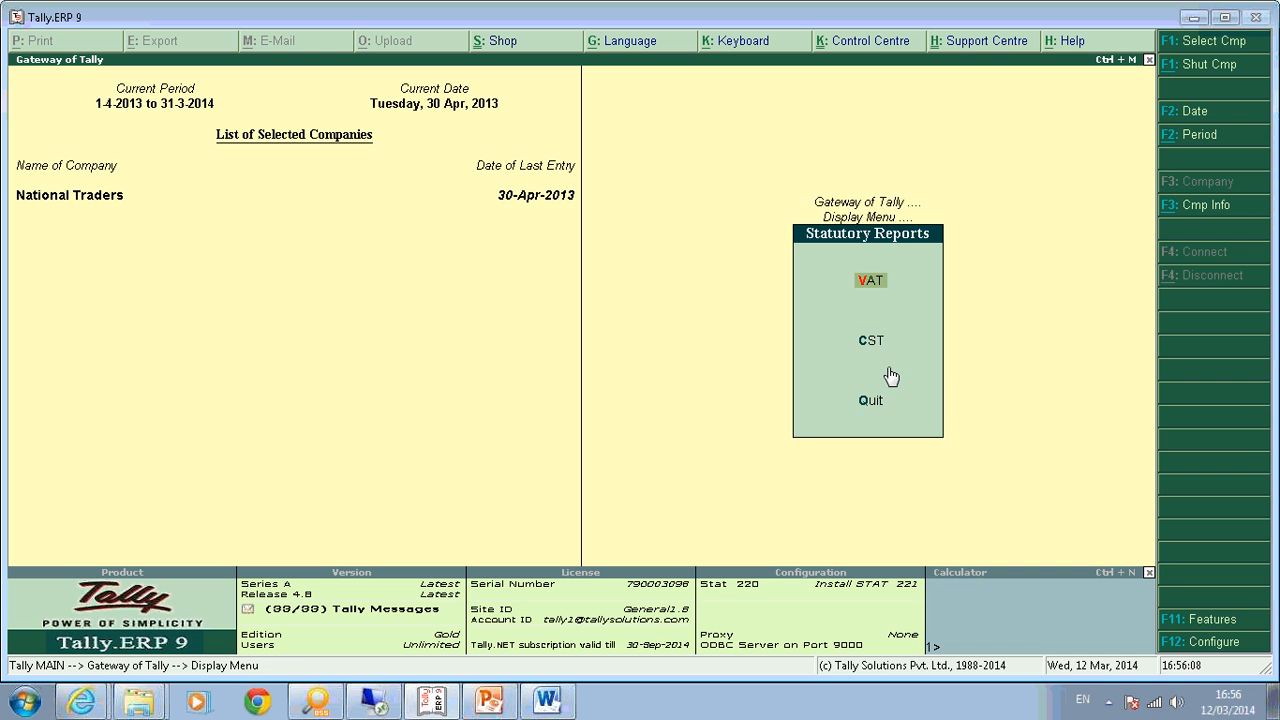
key("v")
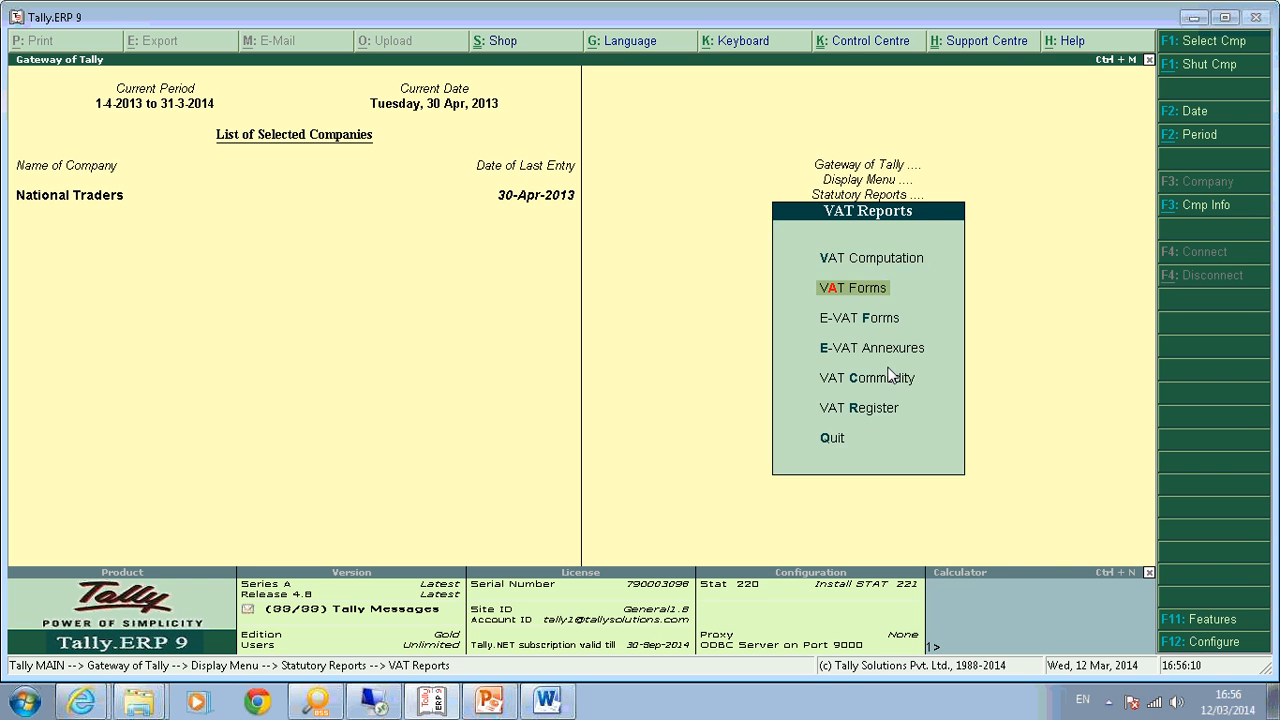
key("a")
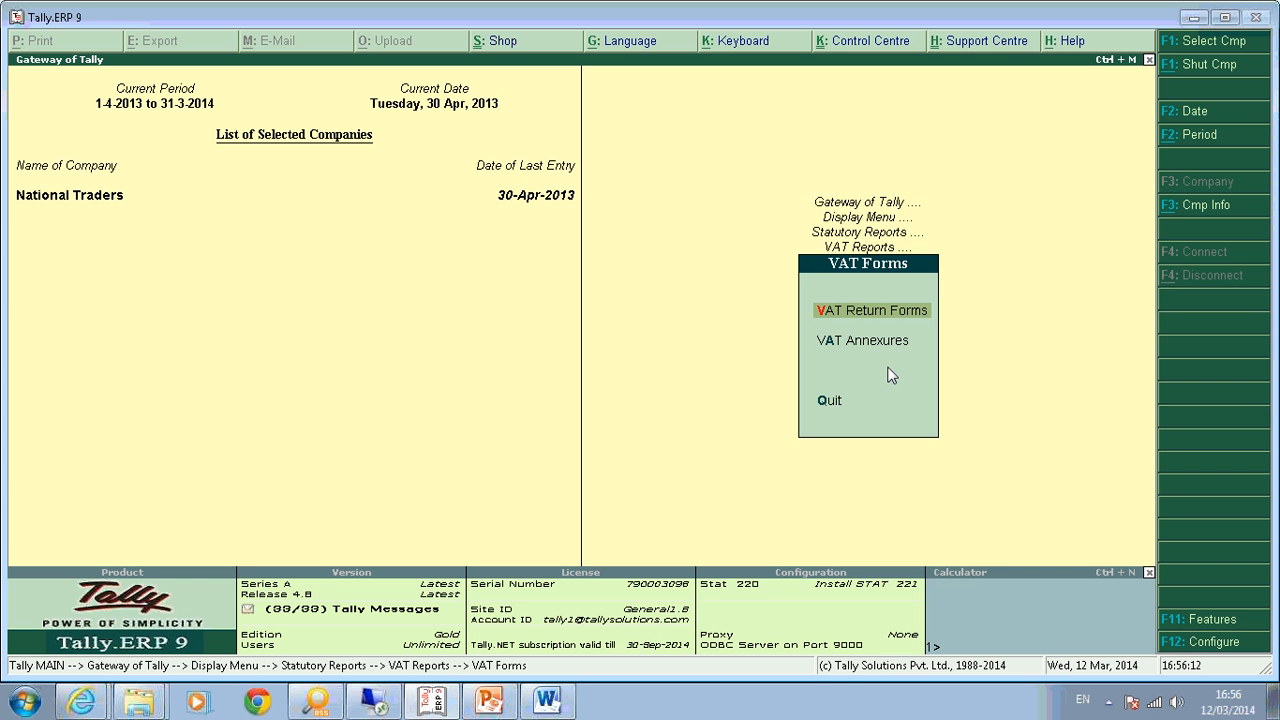
key("Return")
key("Return")
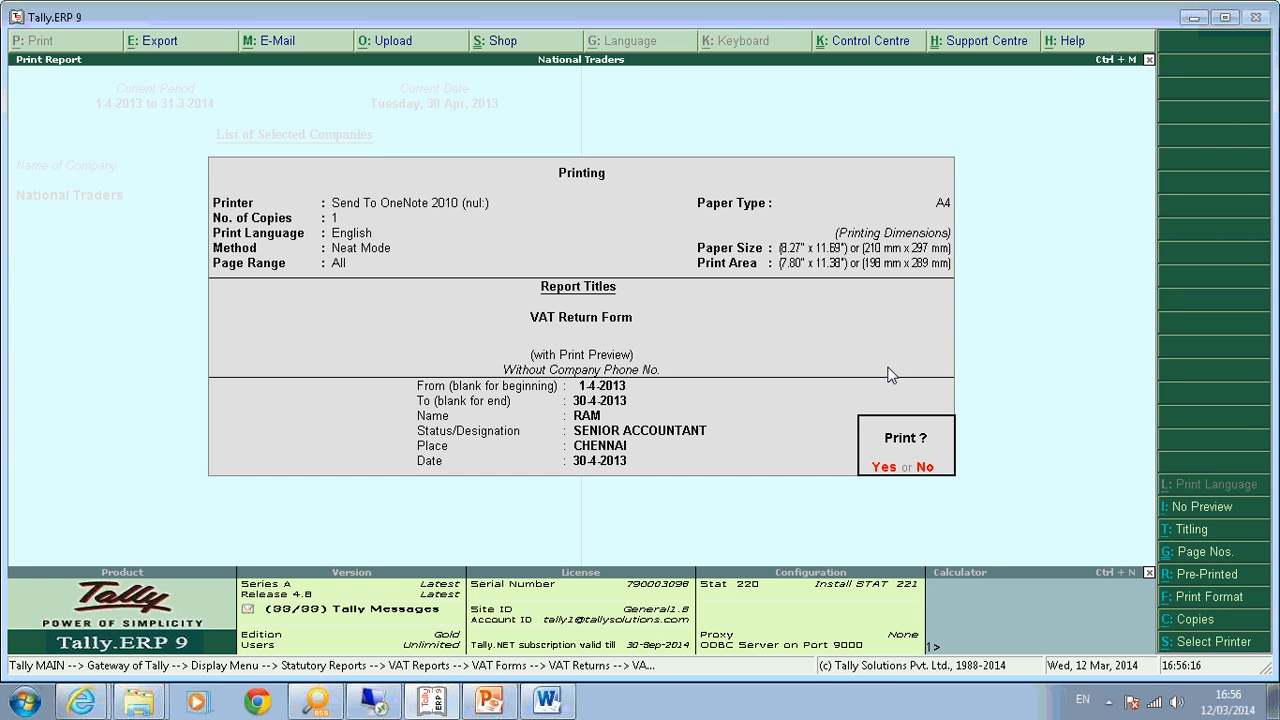
key("Return")
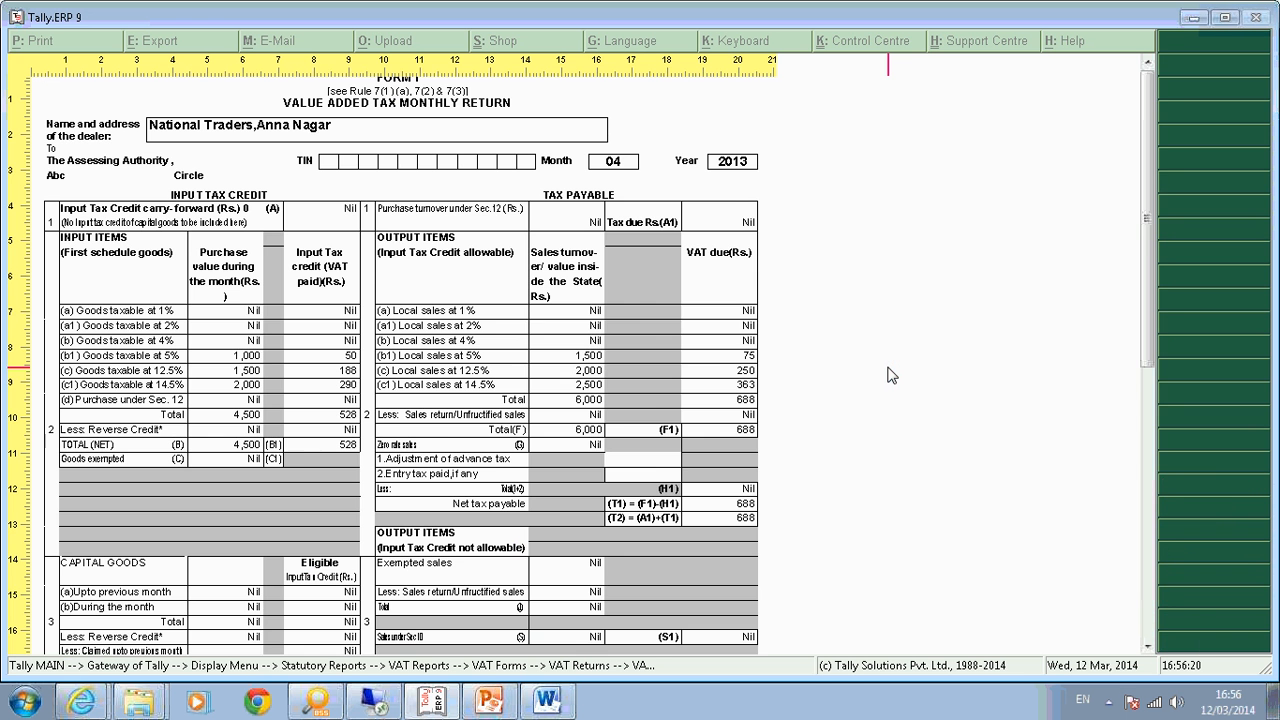
scroll(890, 375, "down", 8)
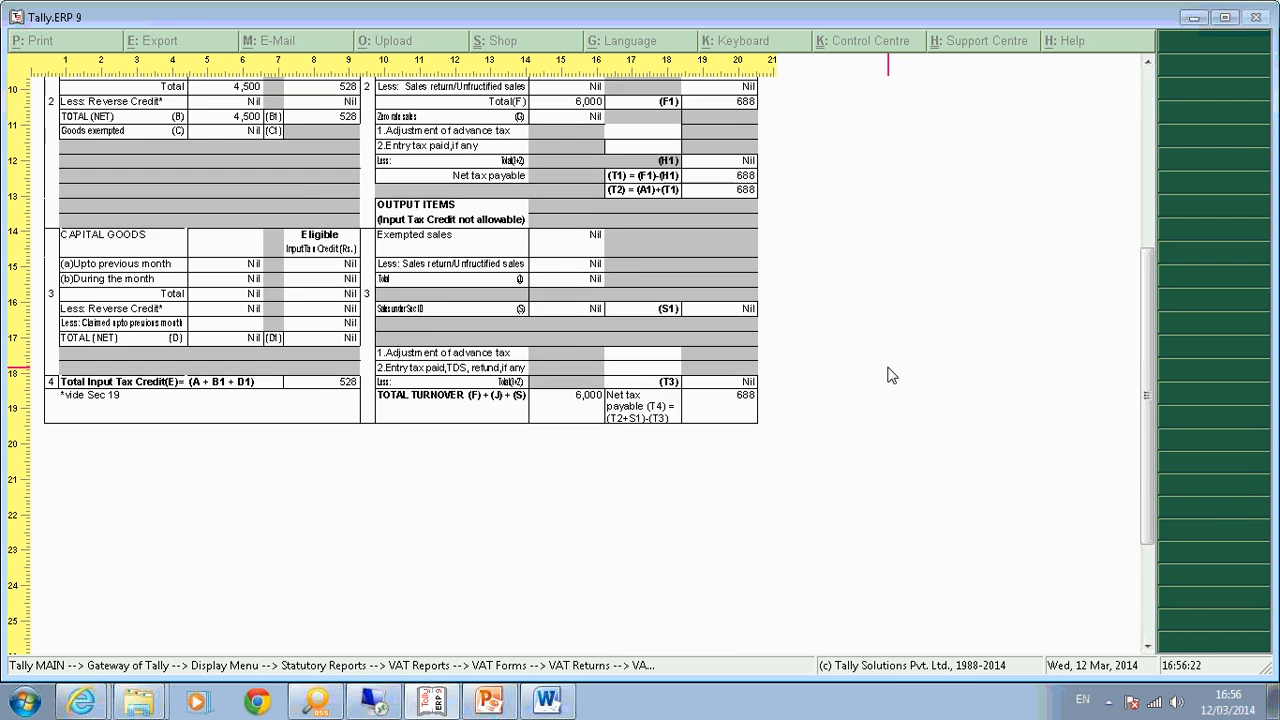
scroll(890, 375, "down", 4)
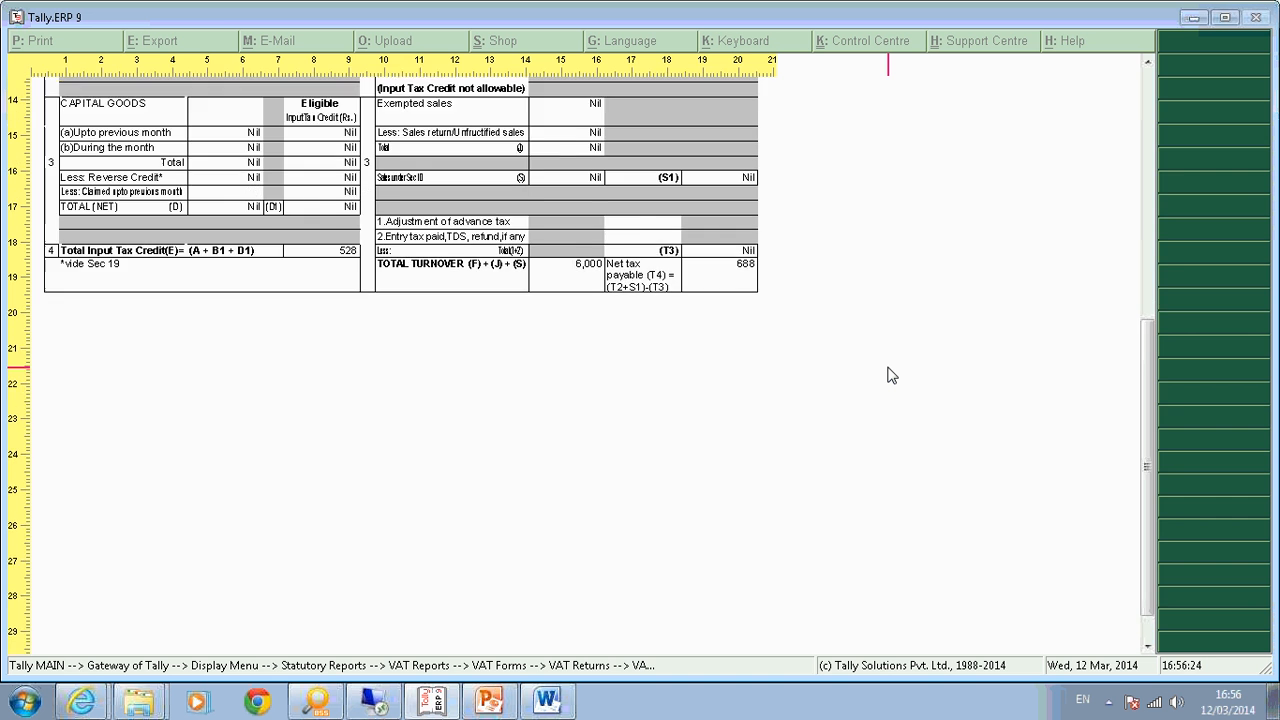
scroll(890, 375, "down", 4)
scroll(890, 375, "up", 1)
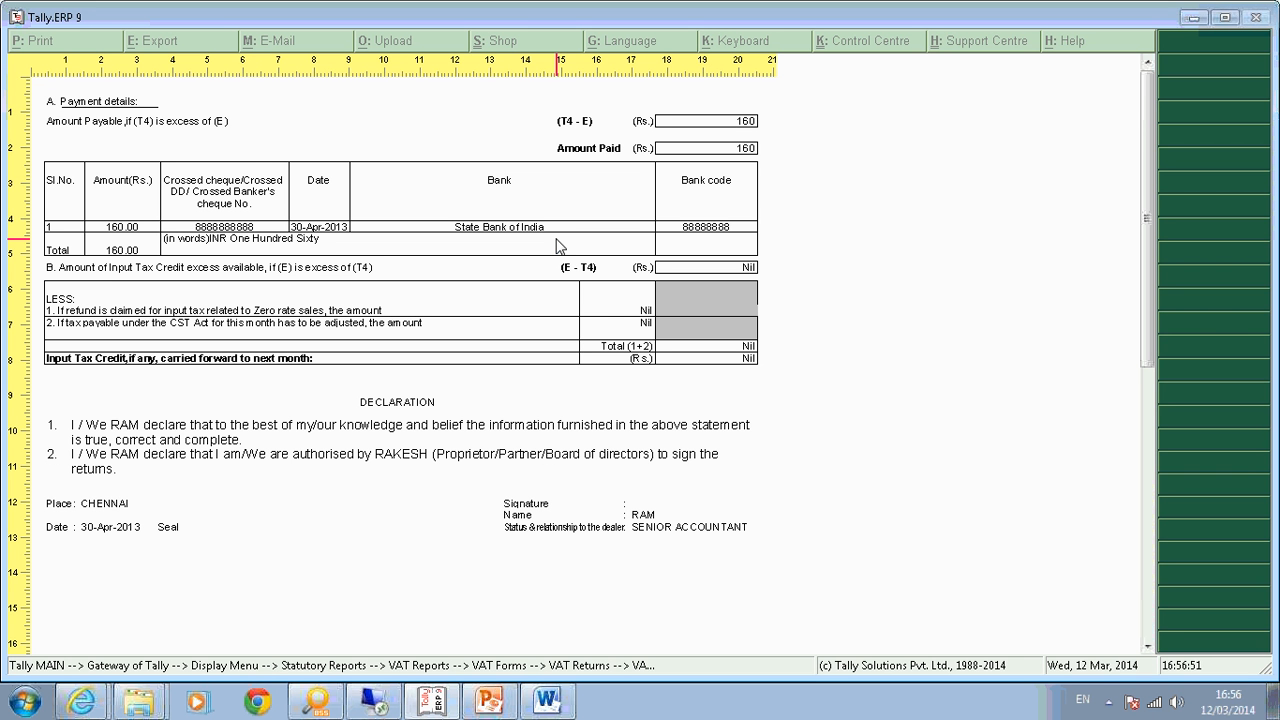
key("Escape")
Close the VAT return preview and back out of the VAT reports to the Gateway of Tally.
key("Escape")
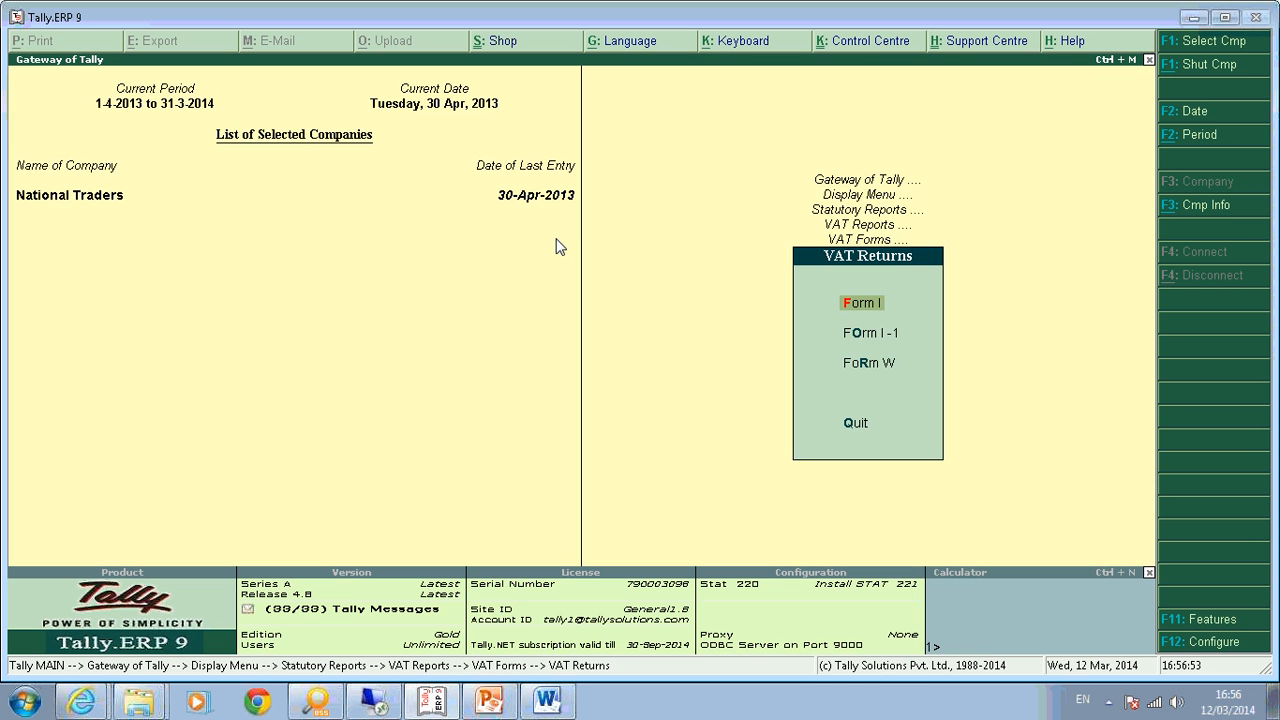
key("Escape")
key("Escape")
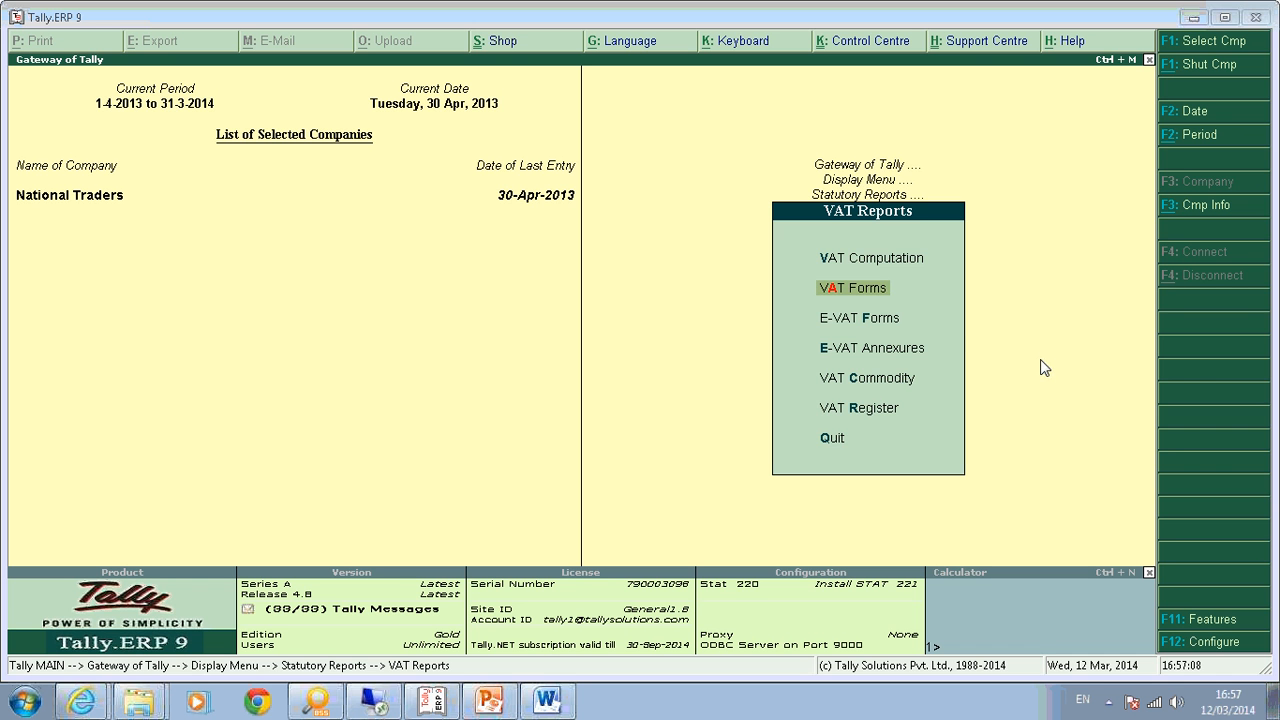
key("Escape")
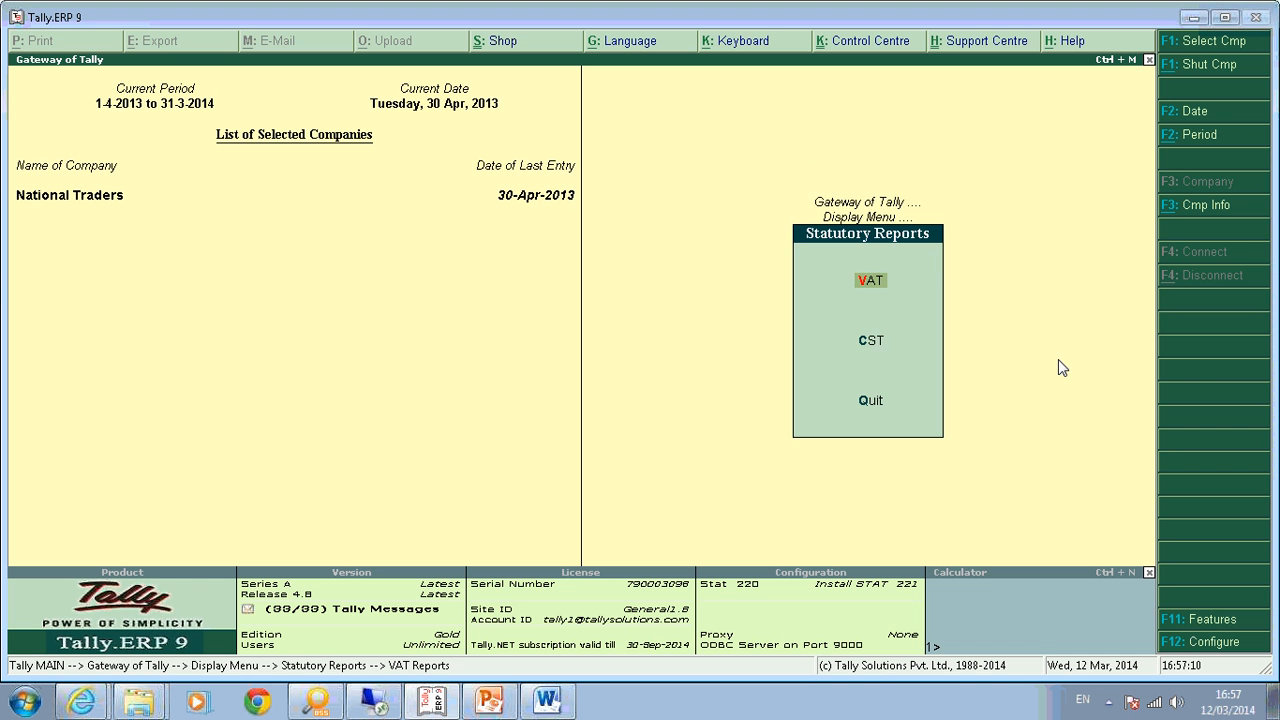
key("Escape")
key("Escape")
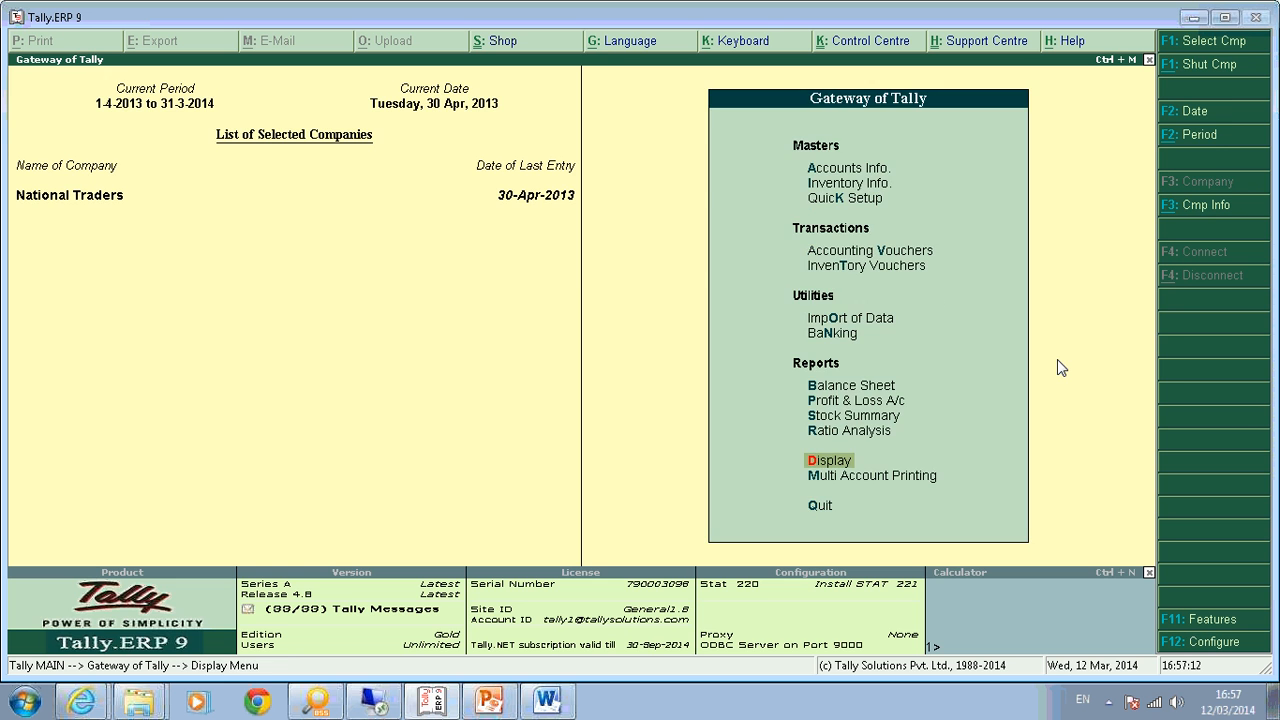
Start a Purchase voucher dated 1-May-2013 with supplier invoice number 1.
key("v")
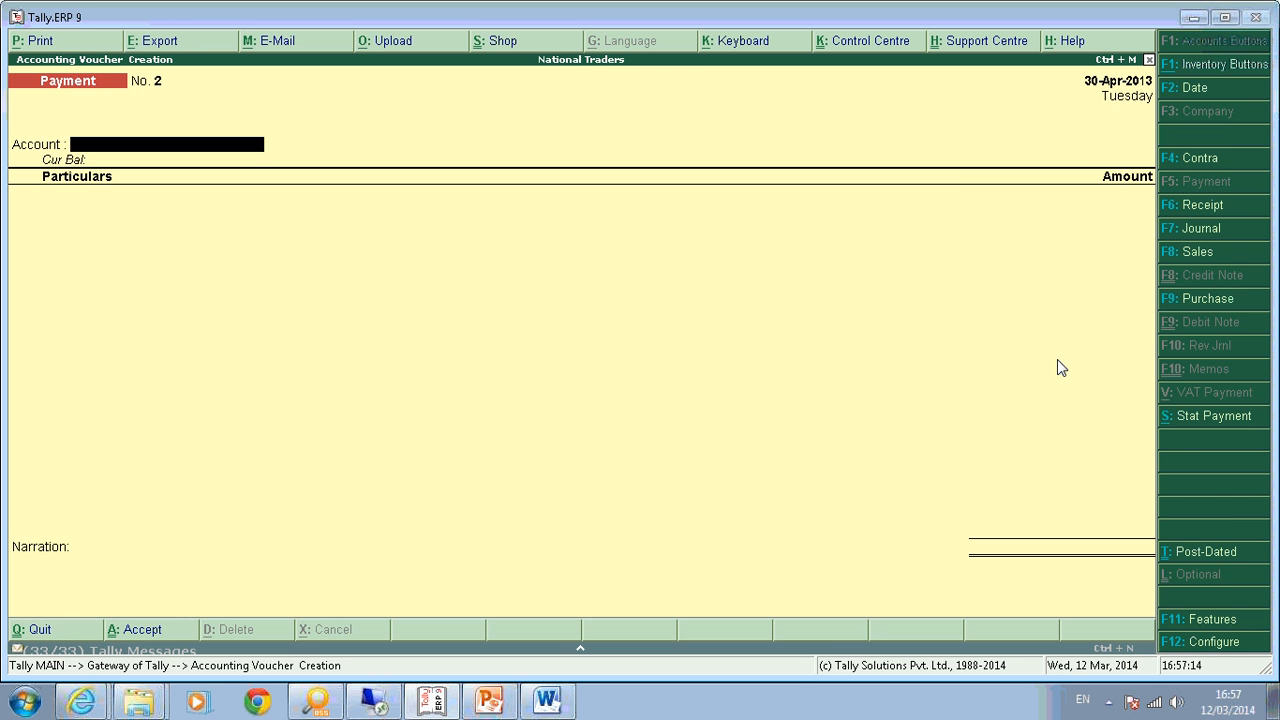
key("F9")
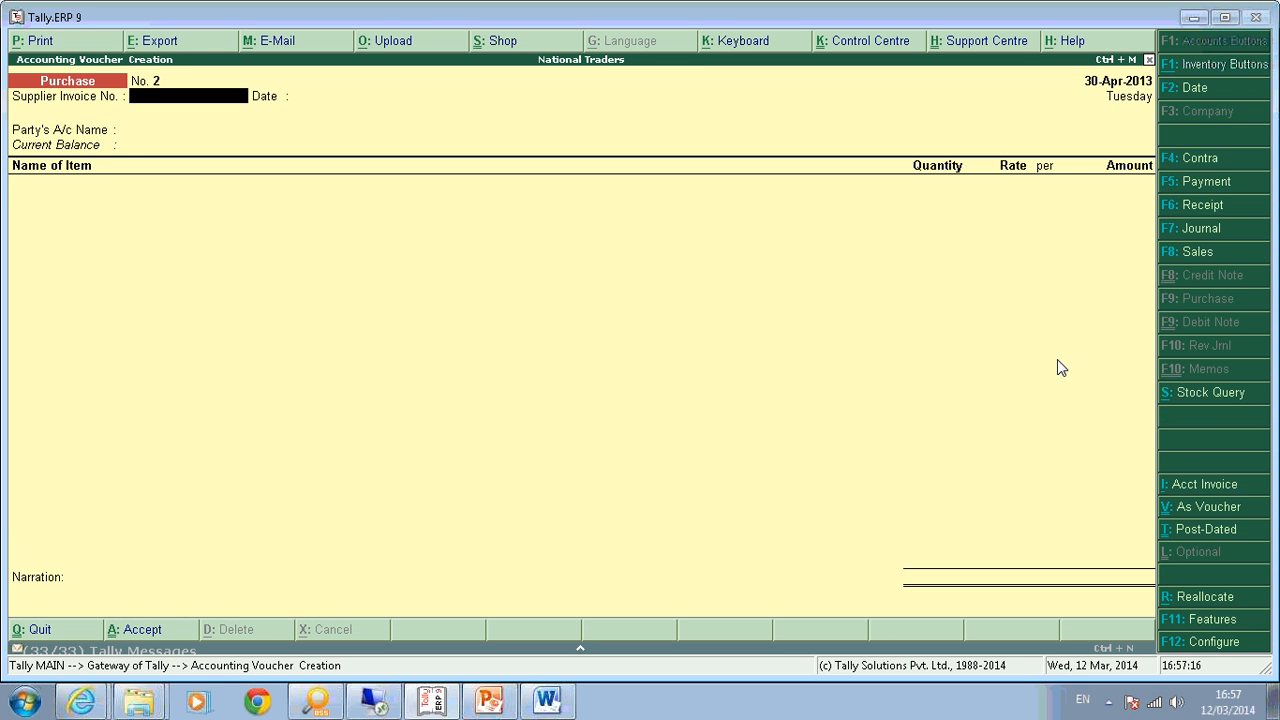
key("F2")
key("Return")
type("1")
key("Return")
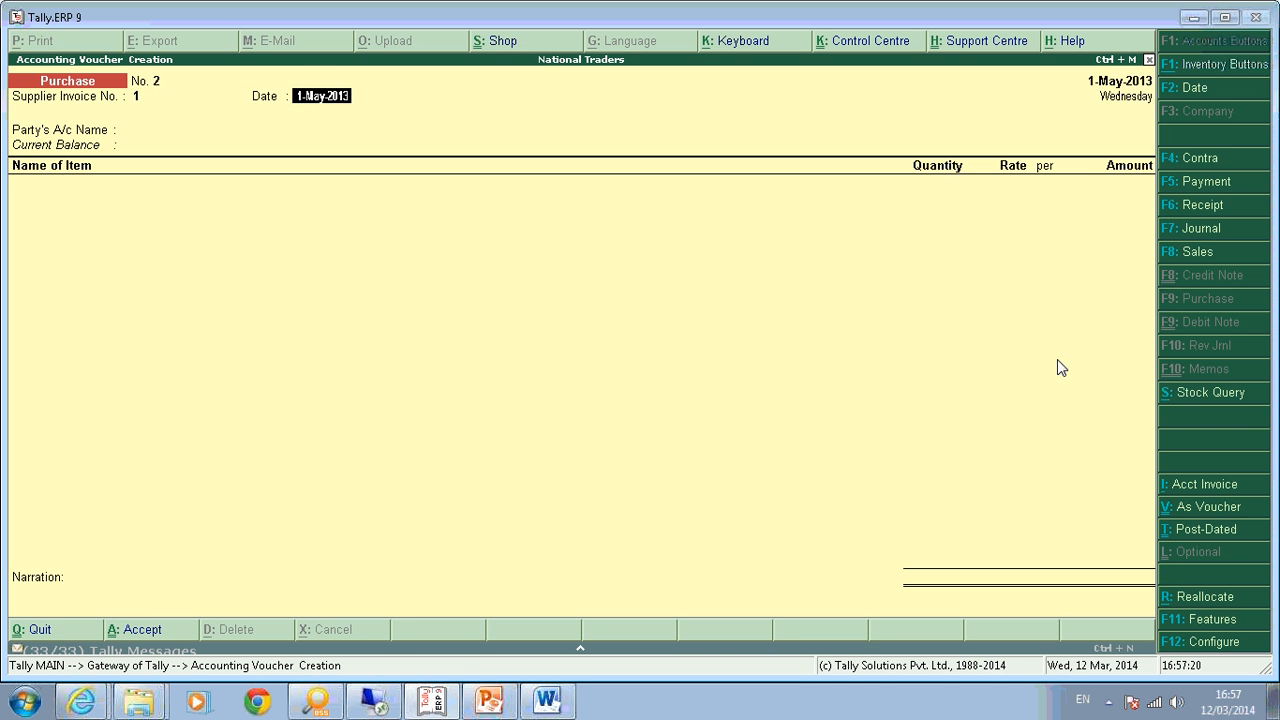
key("Return")
Select supplier Ram Enterprises and enter 10 Computers at 2,000.00 each.
key("Down")
key("Down")
key("Down")
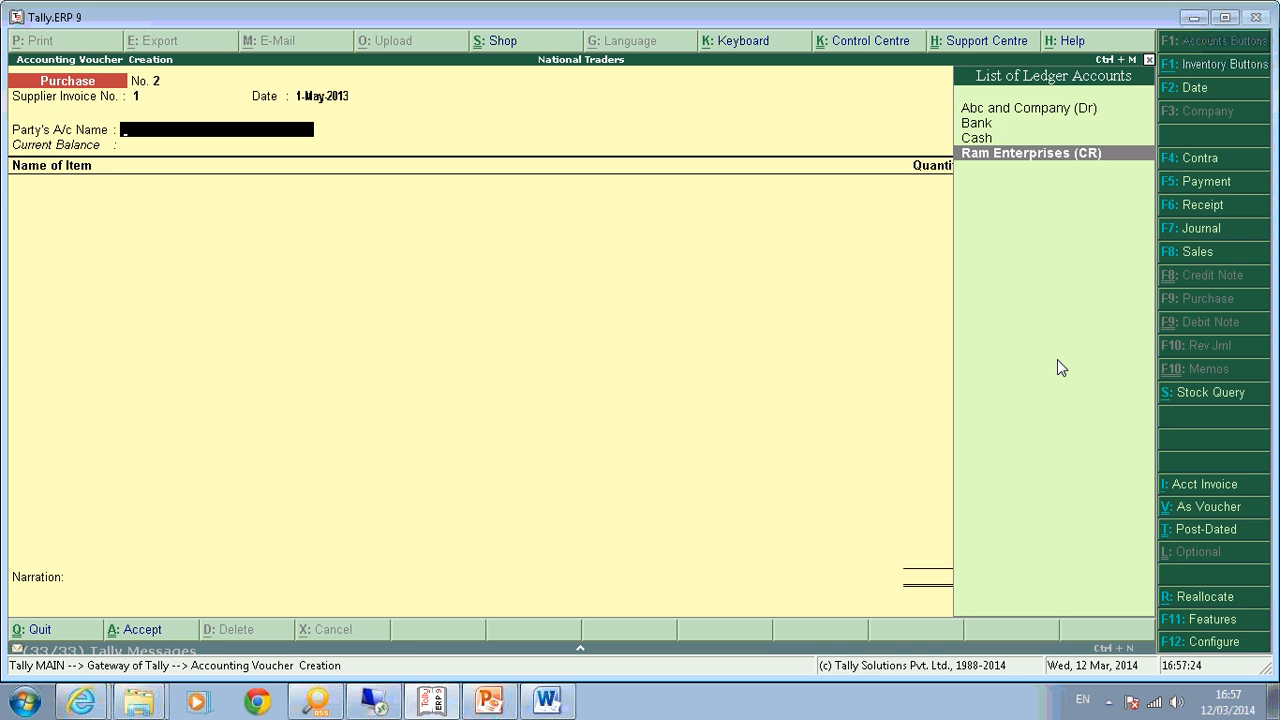
key("Return")
key("Return")
key("Return")
key("Return")
key("Return")
key("Return")
key("Return")
key("Return")
key("Return")
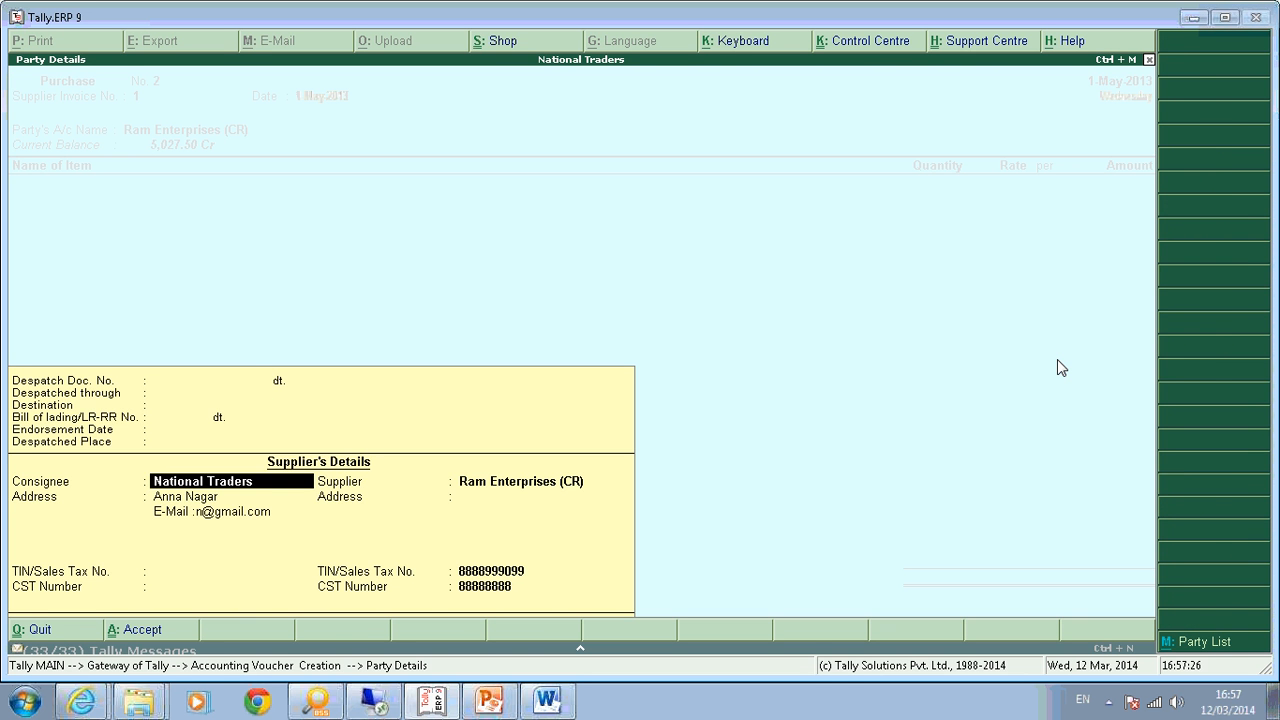
key("Return")
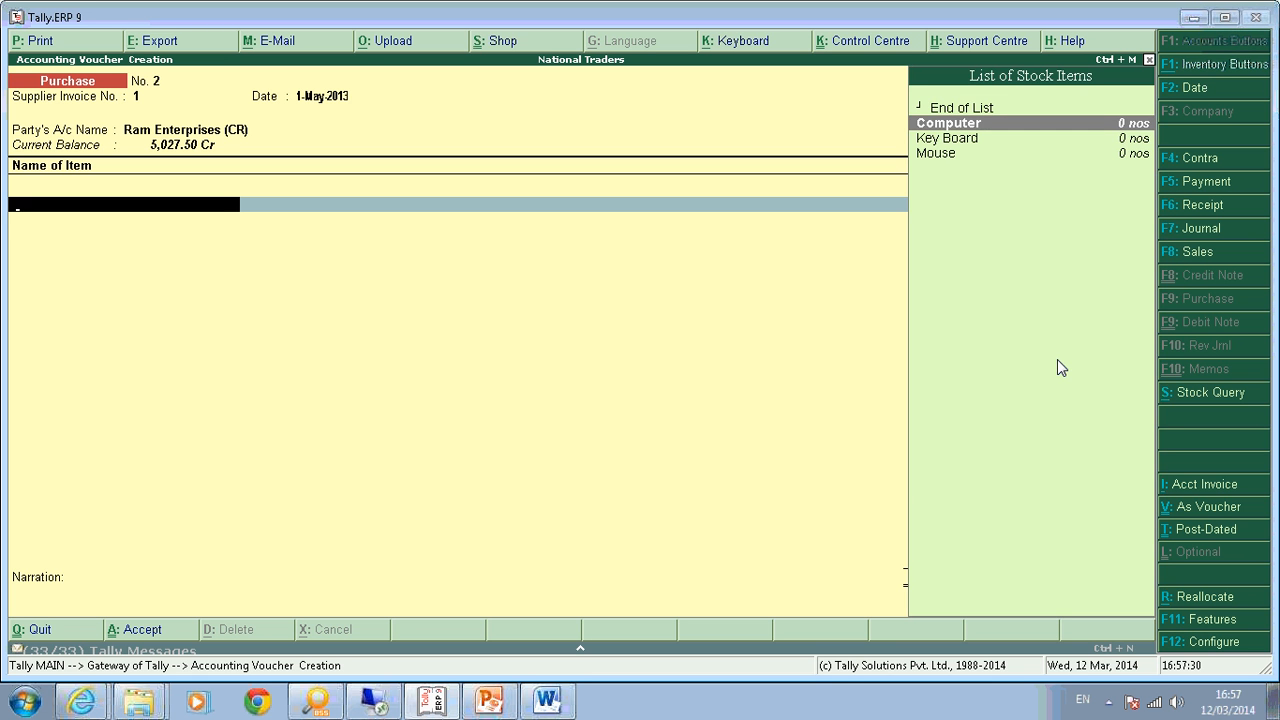
key("Return")
type("10")
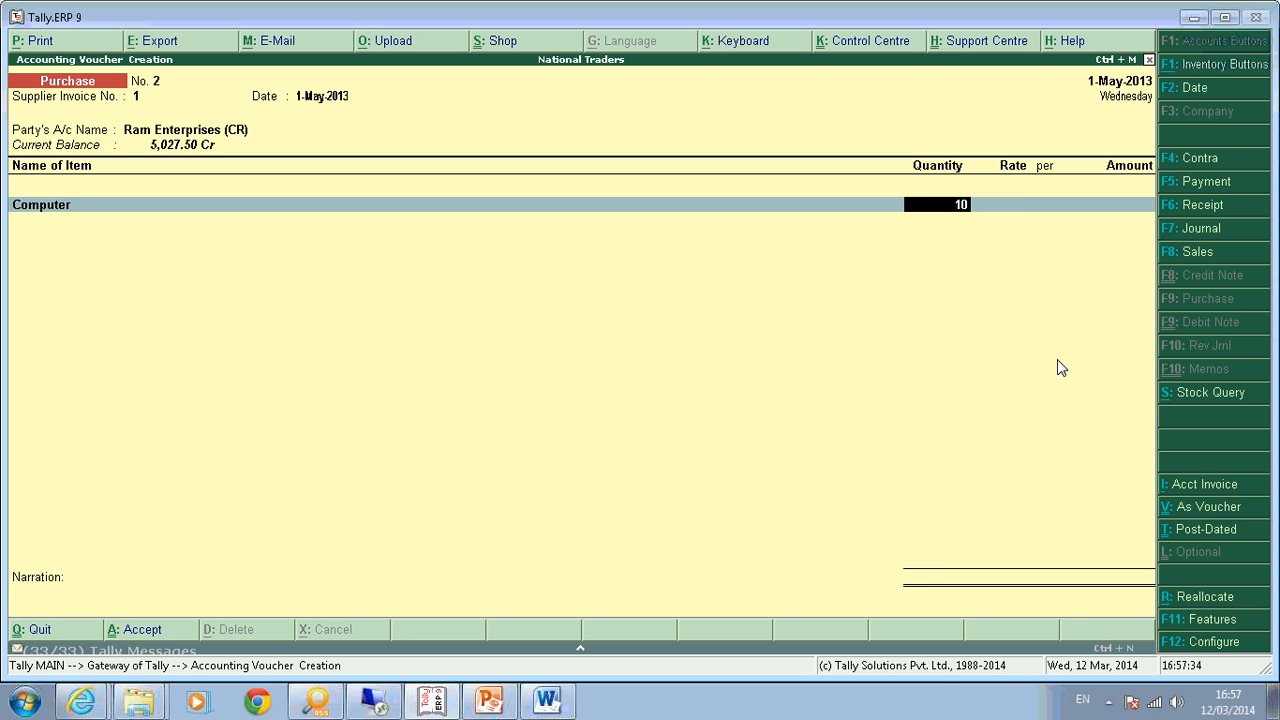
key("Return")
key("Return")
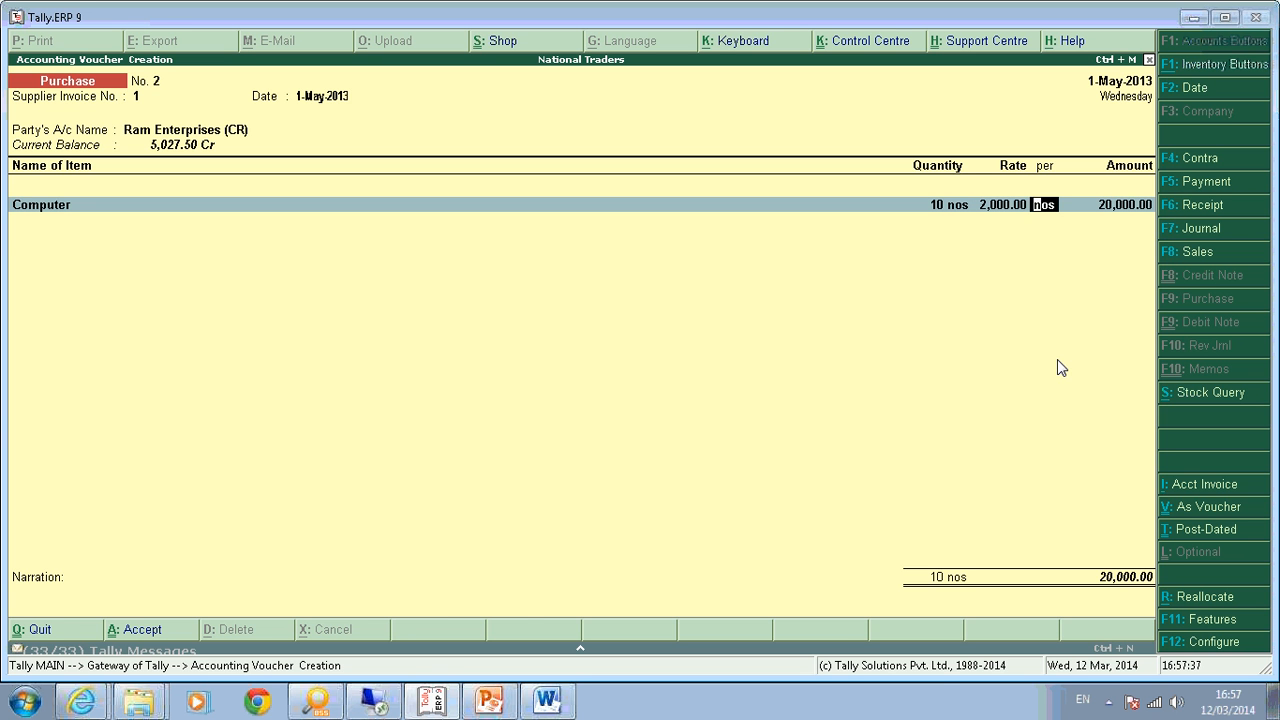
key("Return")
key("Return")
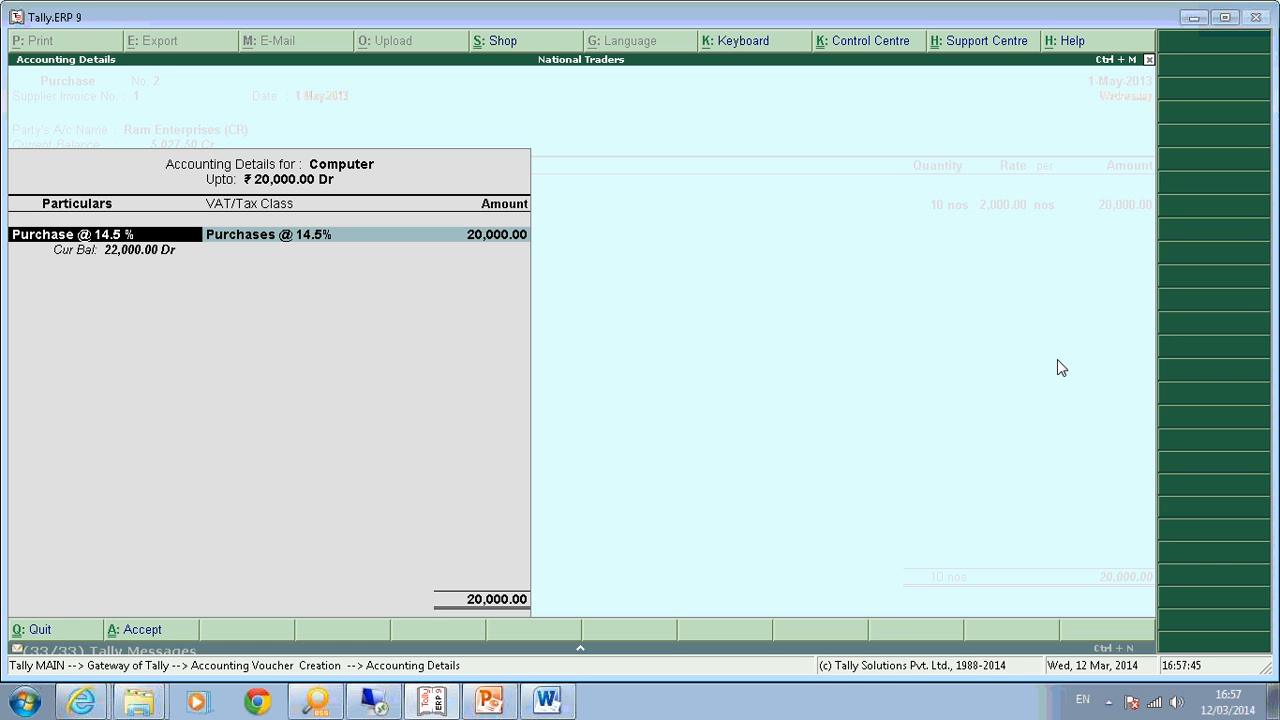
Swap the Computer line's ledger to Interstate Purchases 2% Against Form C for 20,000.00.
key("BackSpace")
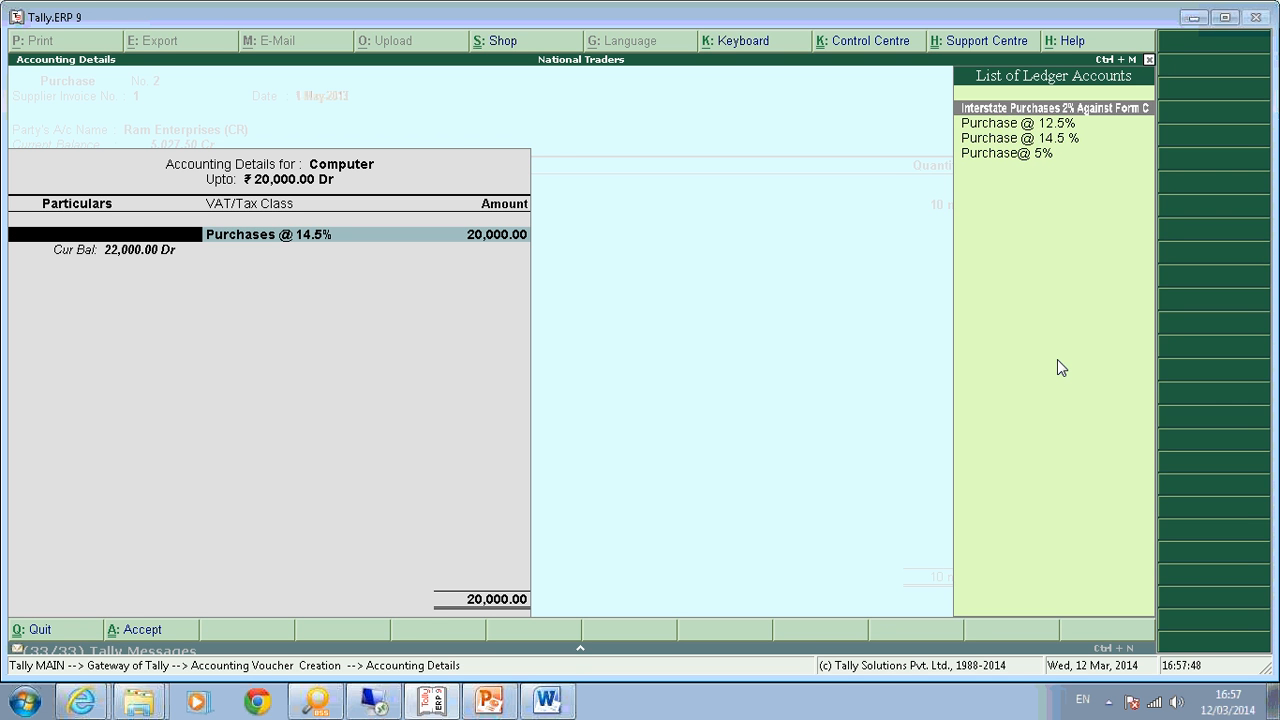
key("Return")
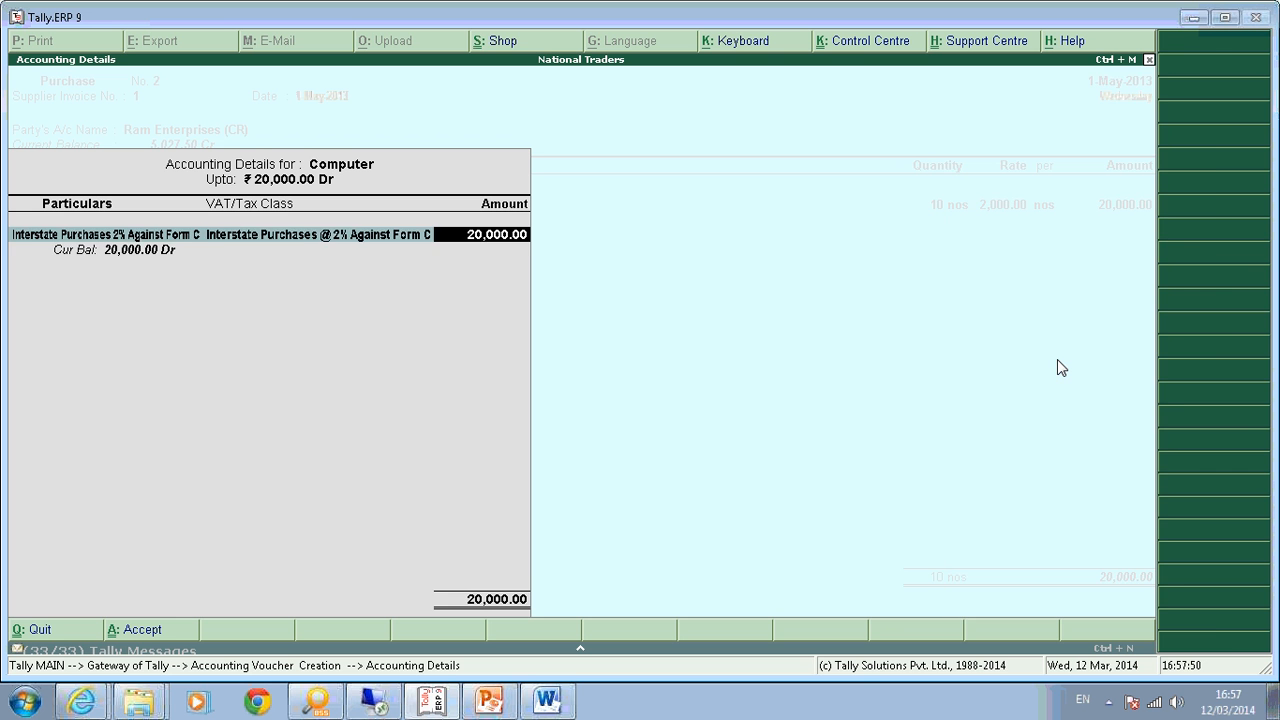
key("Return")
key("Return")
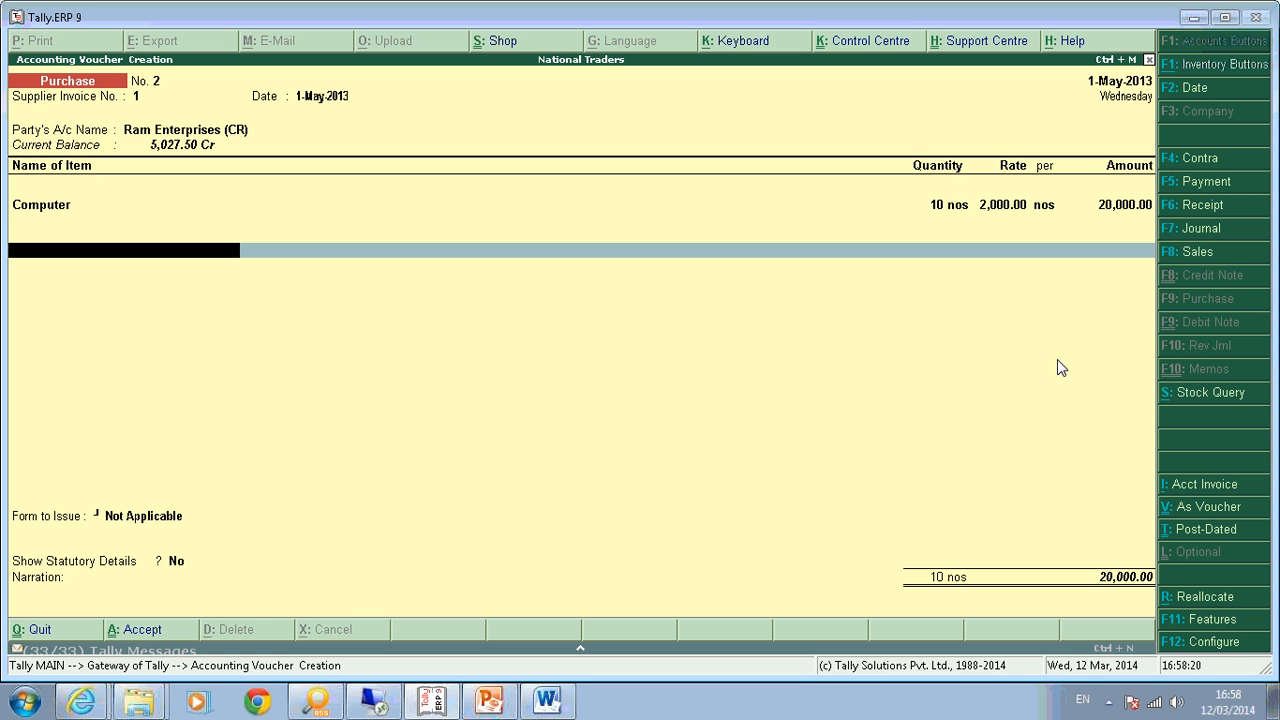
Start a new ledger from the voucher named 'Input CST 2% Against Form C'.
key("alt+c")
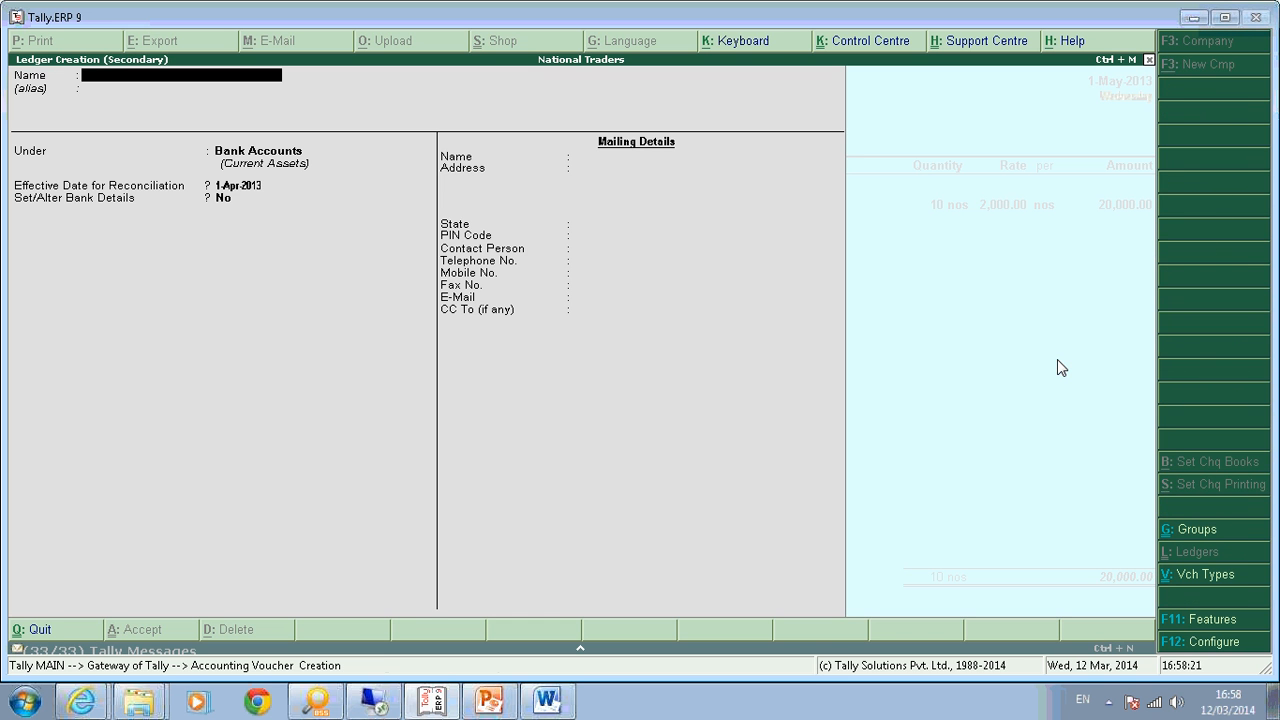
type("Input")
key("BackSpace")
key("BackSpace")
key("BackSpace")
key("BackSpace")
key("BackSpace")
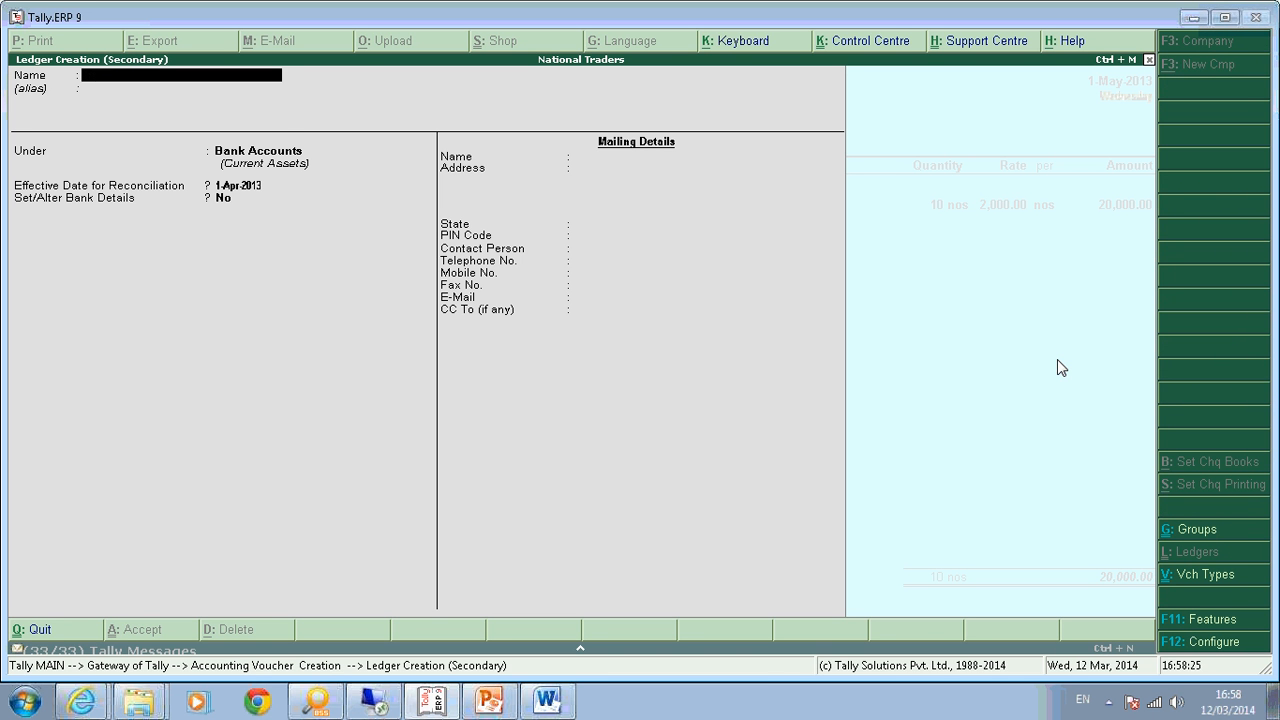
type("Cst Pa")
type("i")
key("BackSpace")
key("BackSpace")
key("BackSpace")
key("BackSpace")
key("BackSpace")
key("BackSpace")
type("Input CST 2% Against Form C")
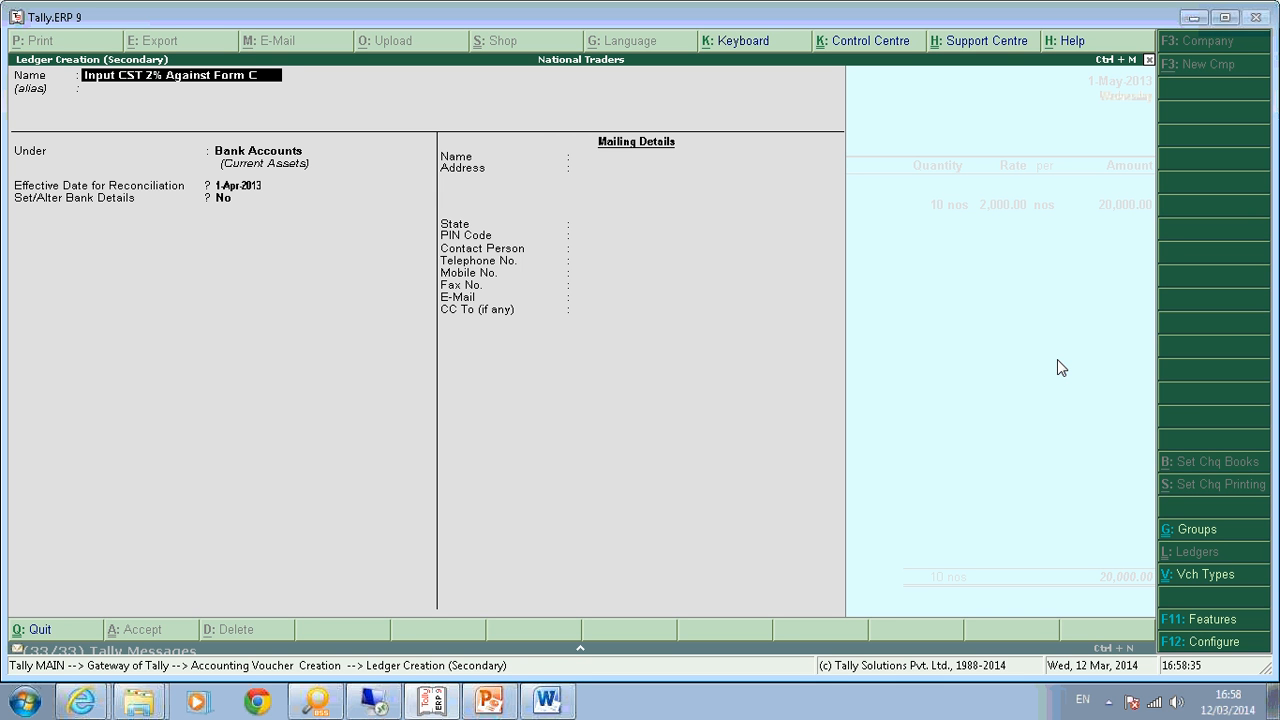
key("Return")
key("Return")
Put it under Duties & Taxes as CST, class Interstate Purchases @ 2% Against Form C, adding 400.00.
type("du")
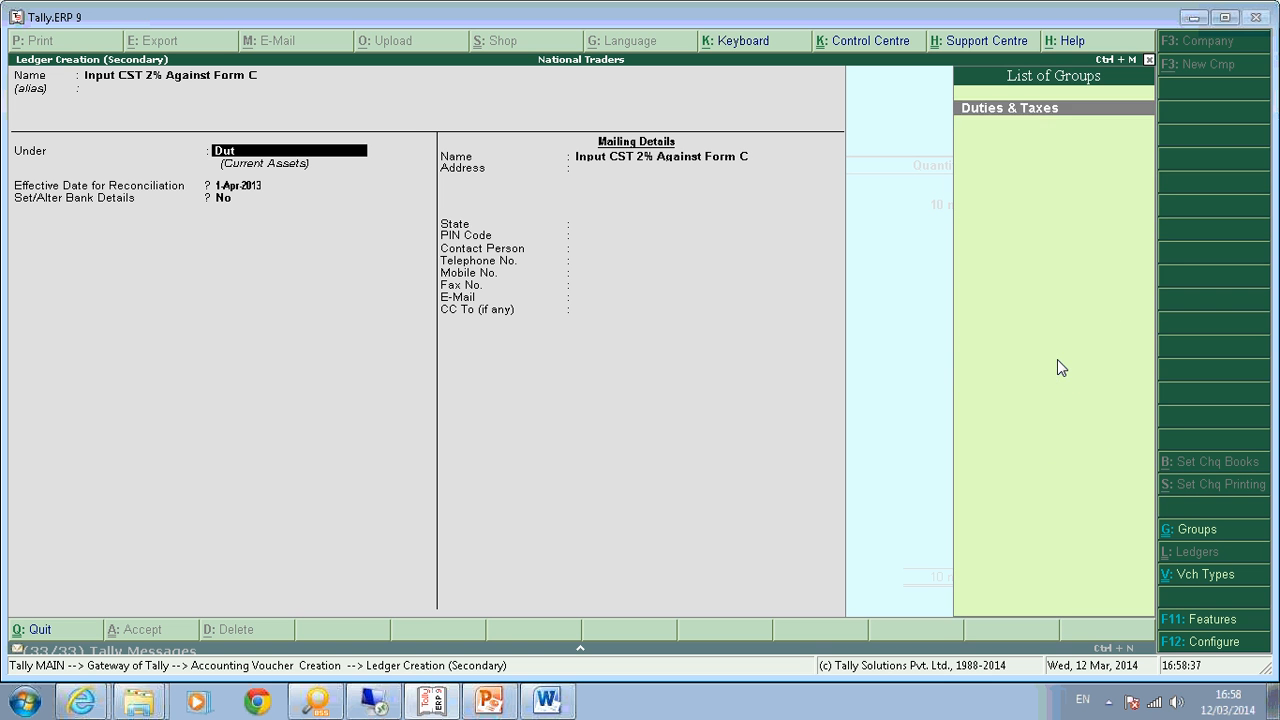
key("Return")
key("Up")
key("Up")
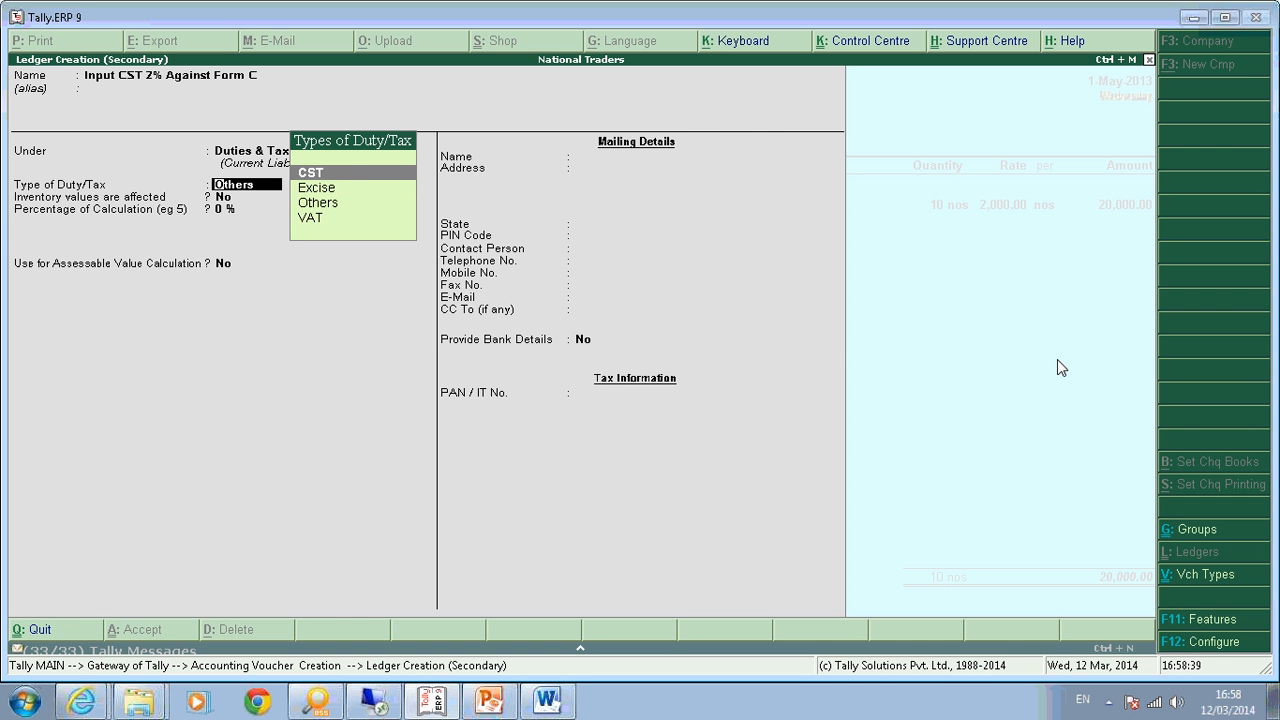
key("Return")
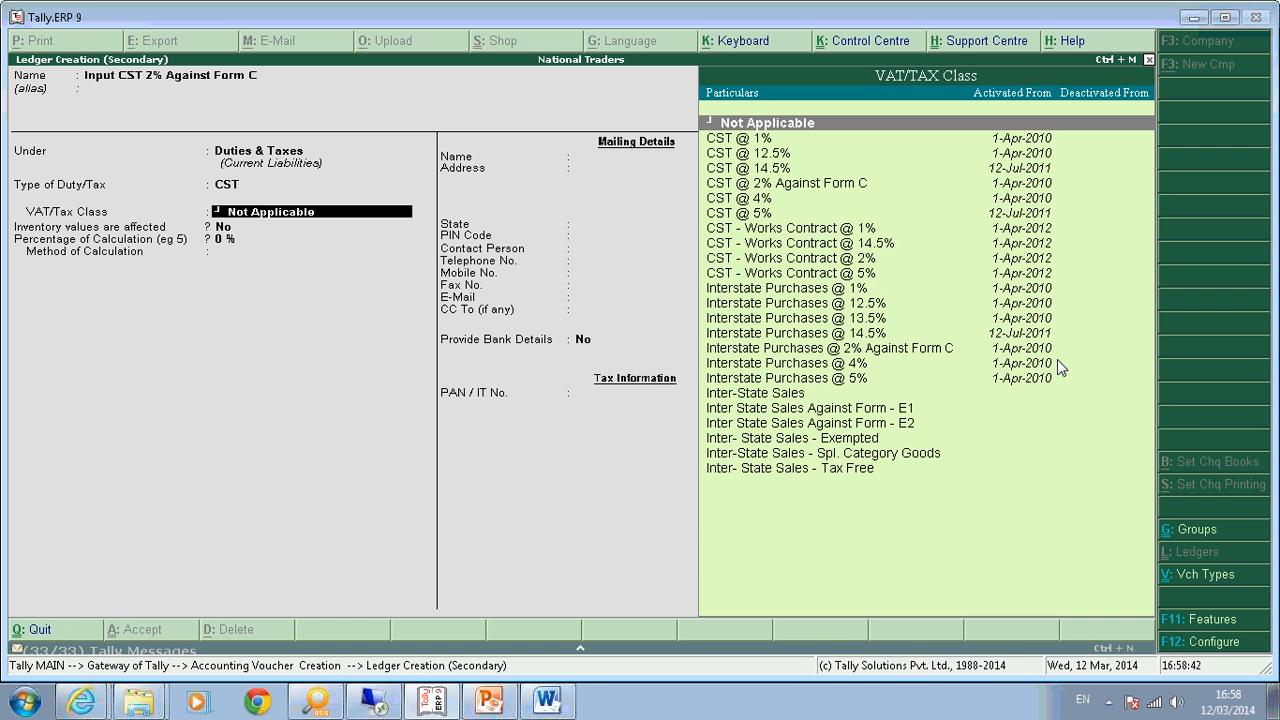
key("Down")
key("Down")
key("Down")
key("Down")
key("Down")
key("Down")
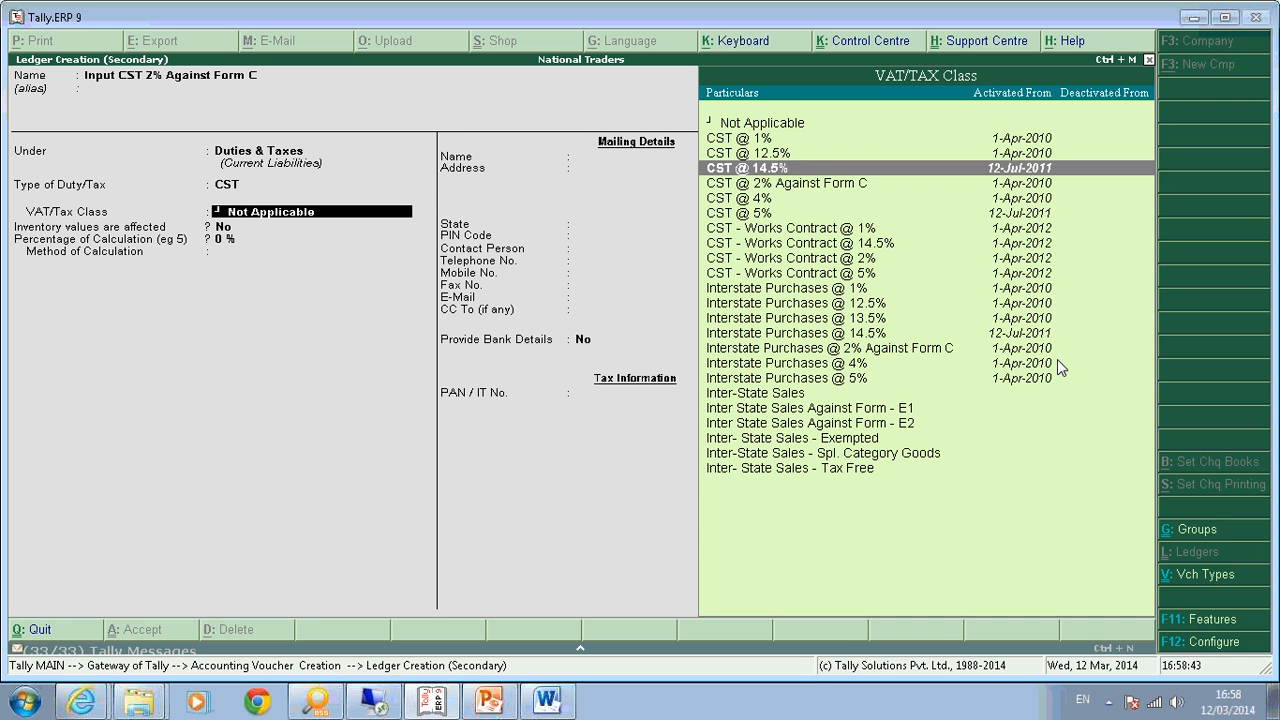
key("Down")
key("Down")
key("Down")
key("Down")
key("Down")
key("Down")
key("Down")
key("Down")
key("Down")
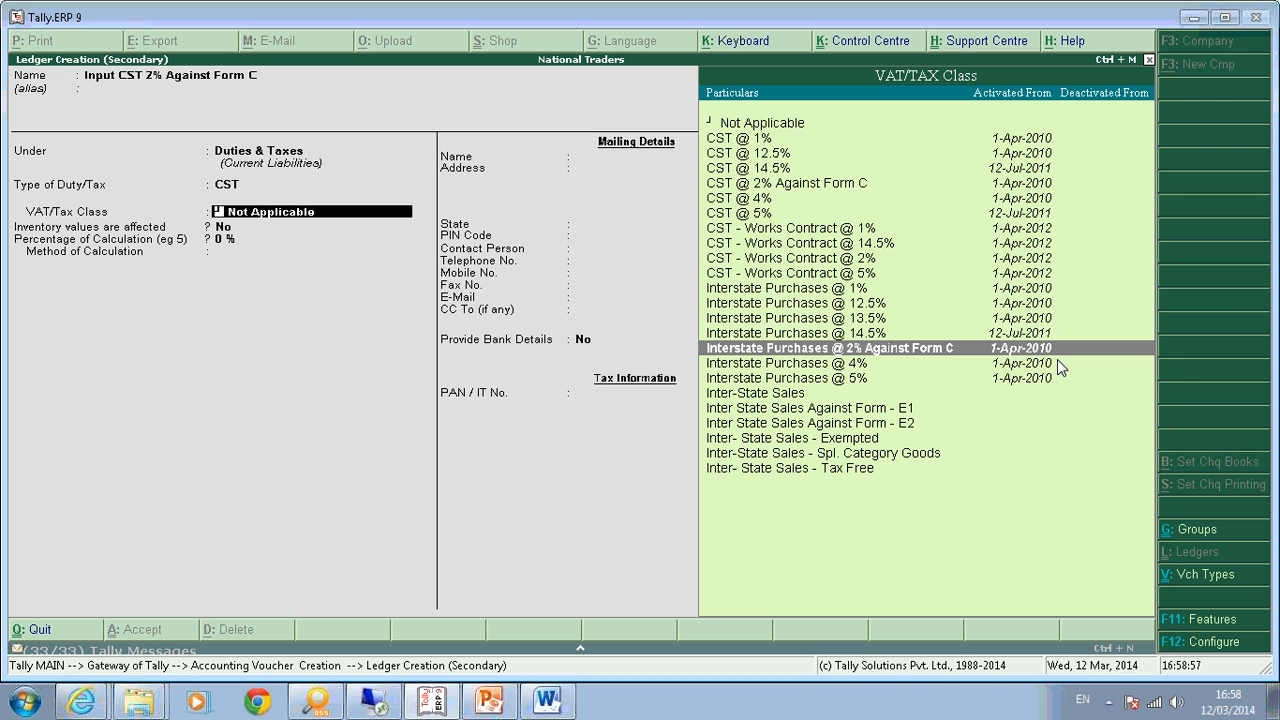
key("Return")
key("Return")
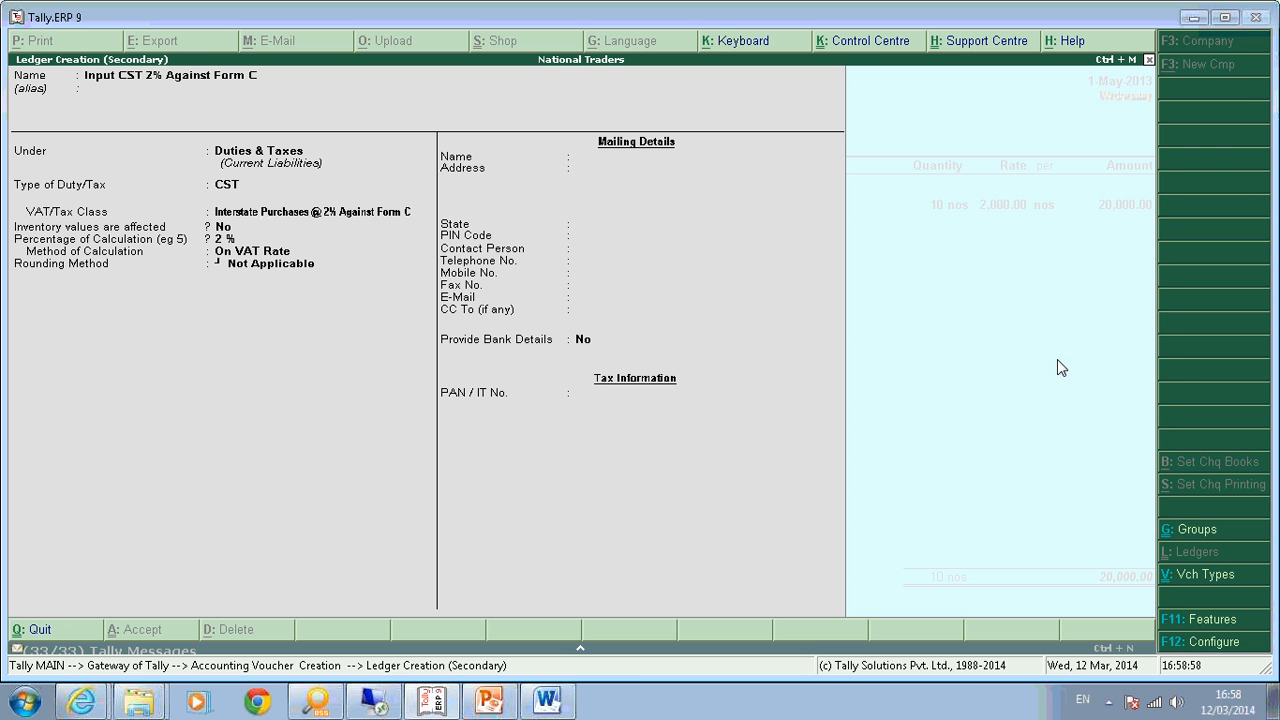
key("Return")
key("Return")
key("Return")
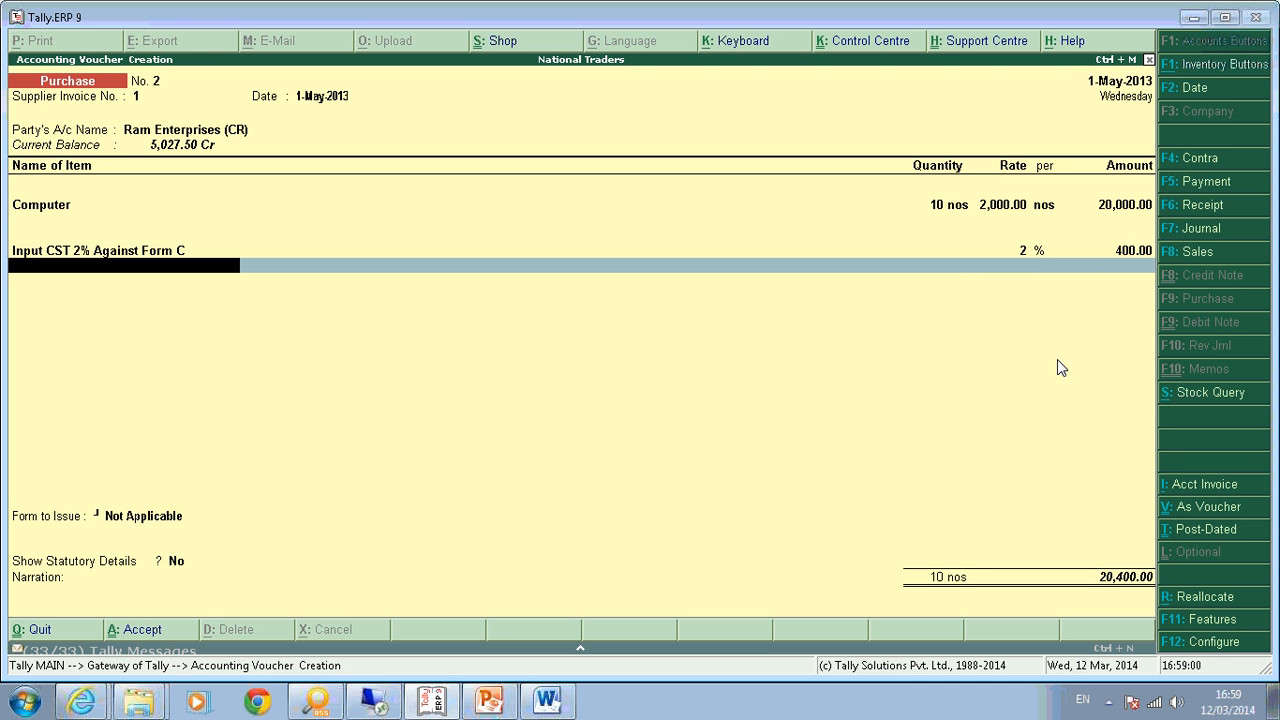
key("Return")
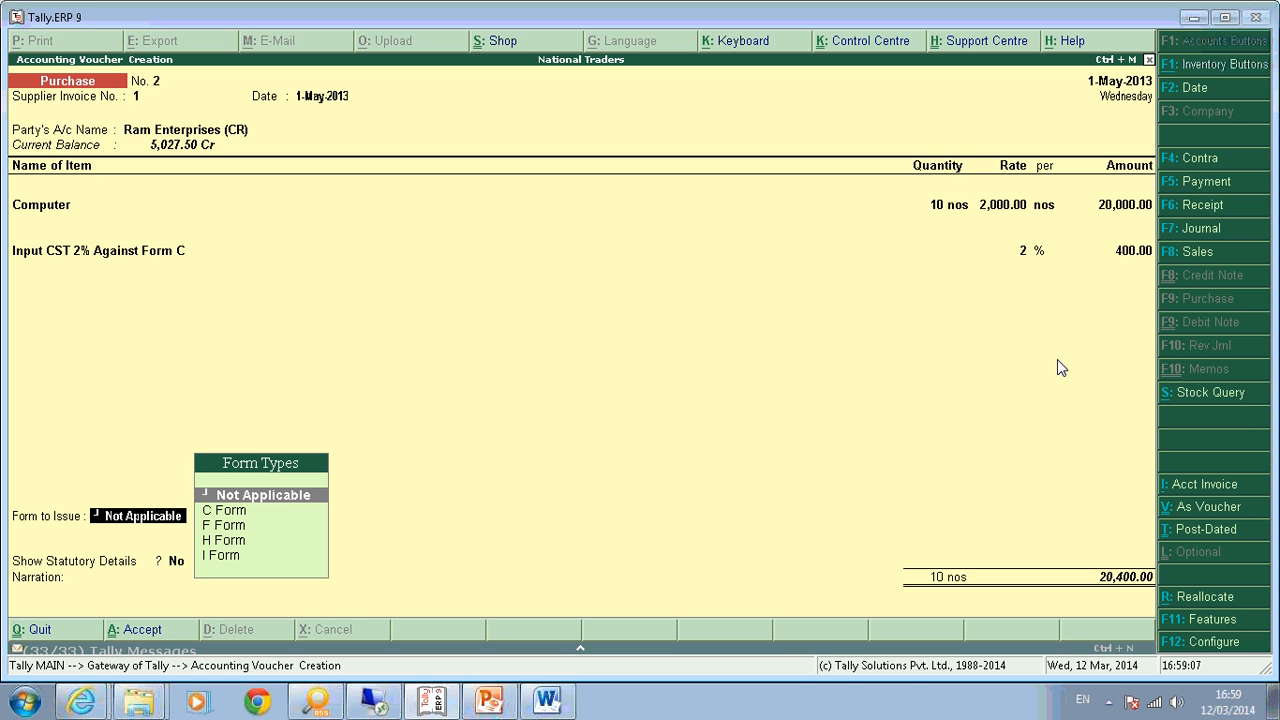
Set Form to Issue to C Form, leaving Form Series No and Form No blank.
key("Down")
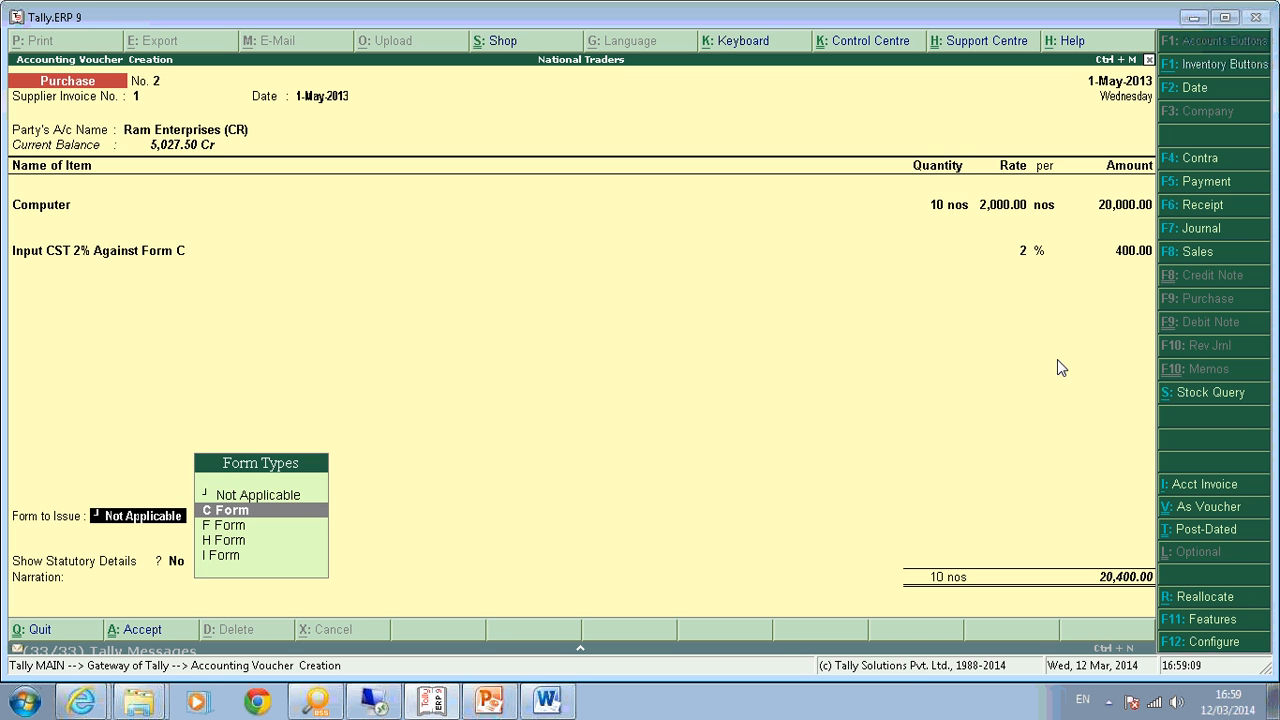
key("Return")
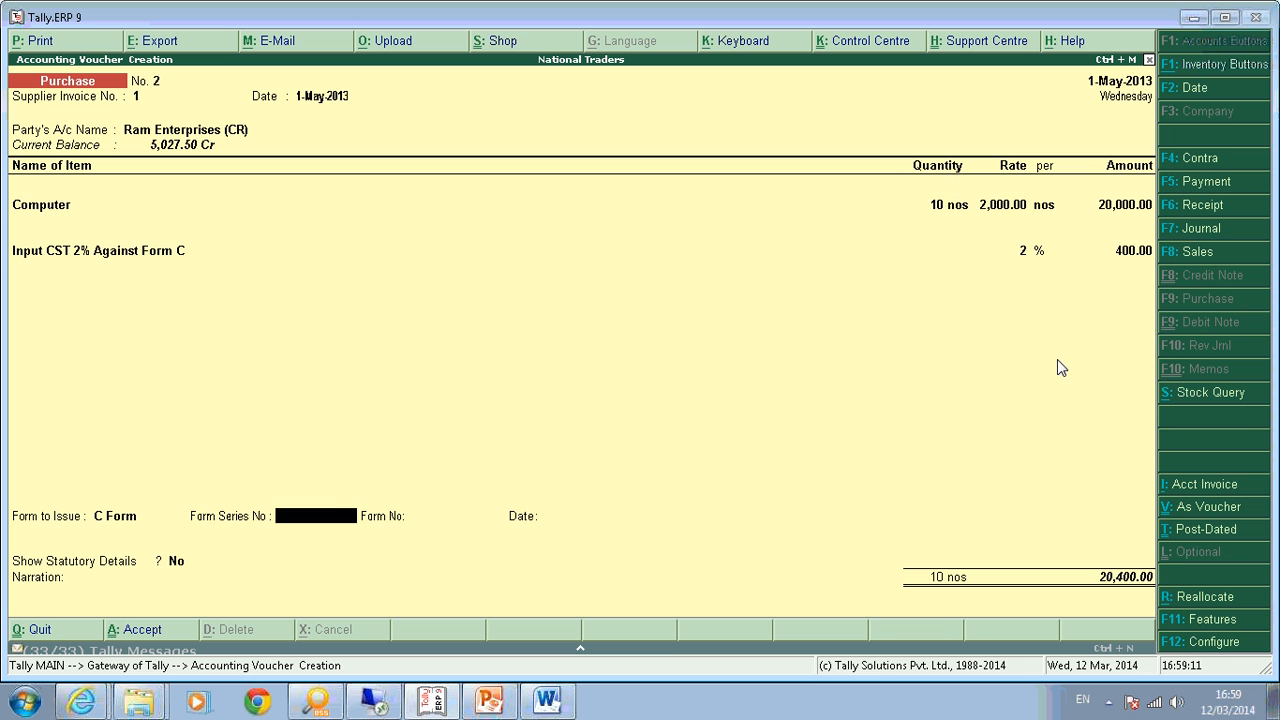
key("Return")
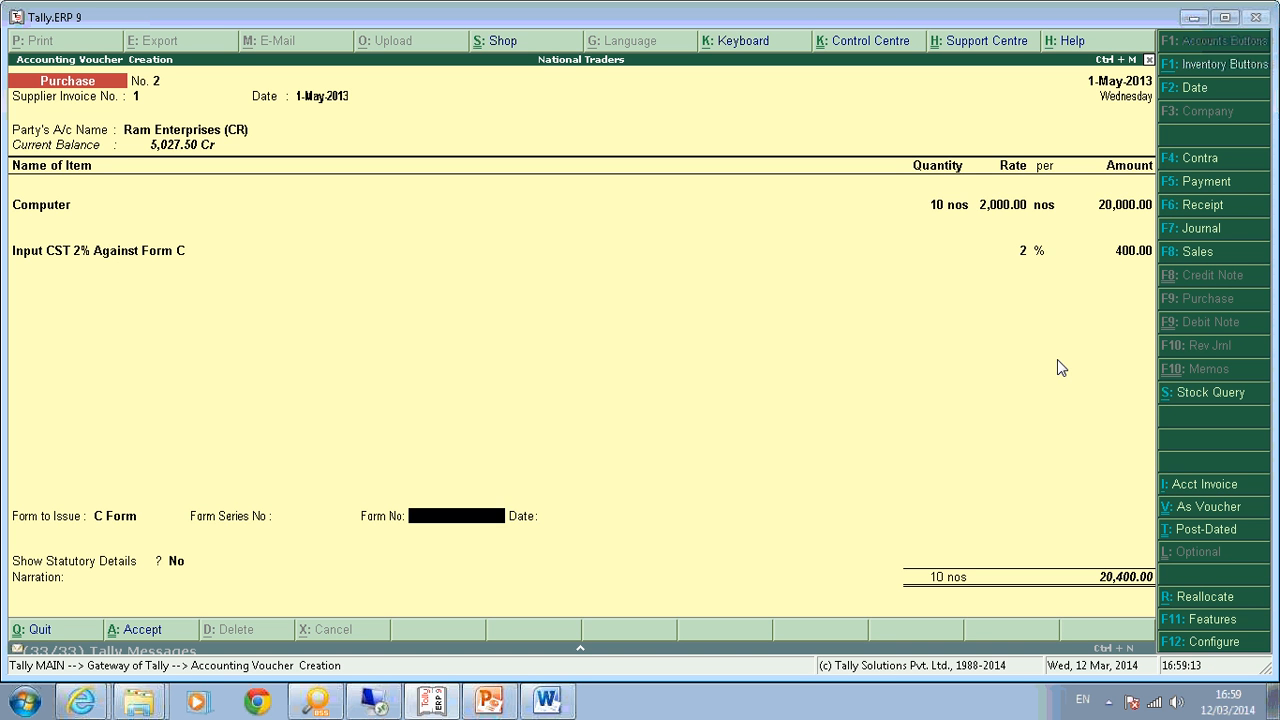
key("Return")
key("BackSpace")
key("Return")
Review the 20,400.00 assessable value breakdown in Statutory Details and accept the bill-wise details.
key("Return")
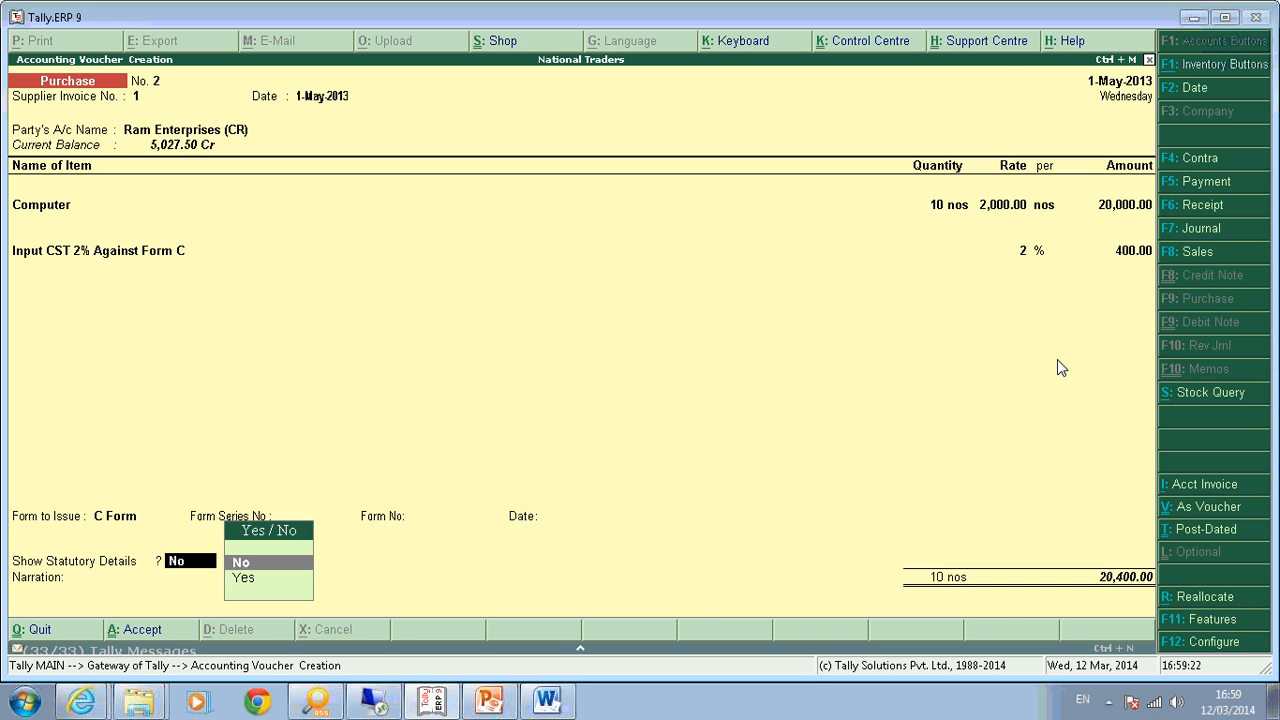
key("Down")
key("Return")
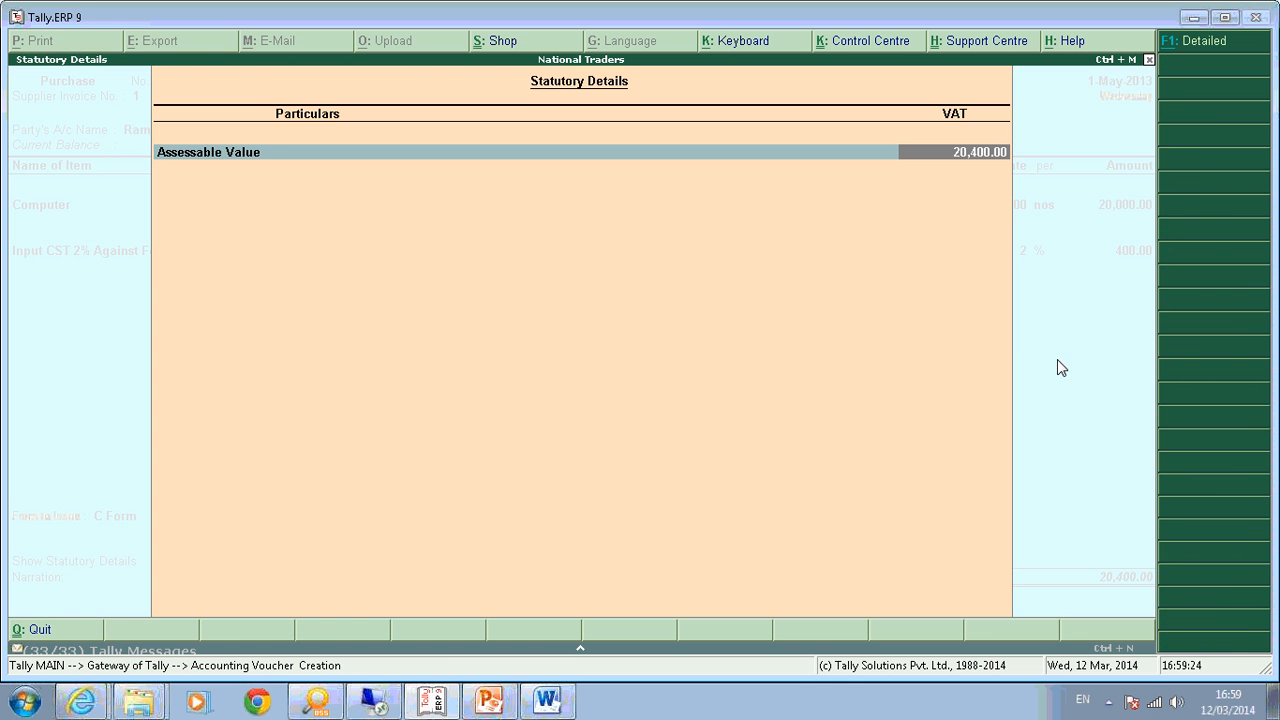
key("alt+F1")
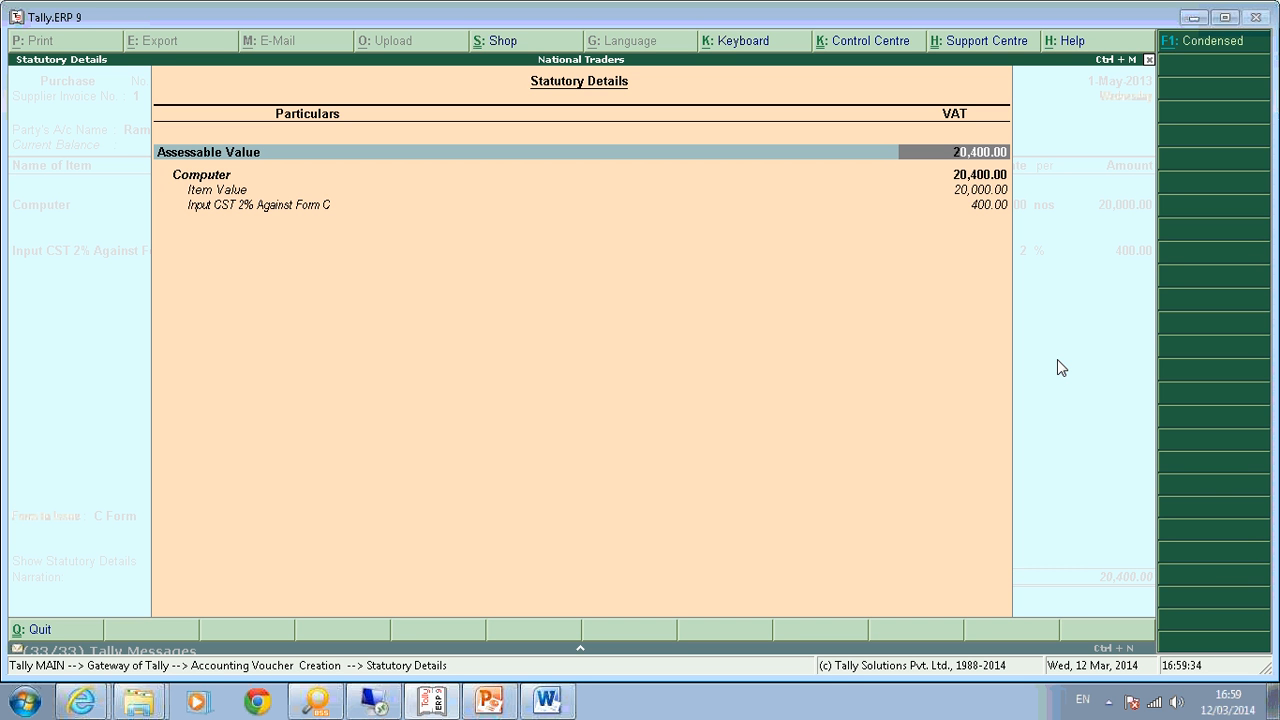
key("Return")
key("Return")
key("Return")
key("Return")
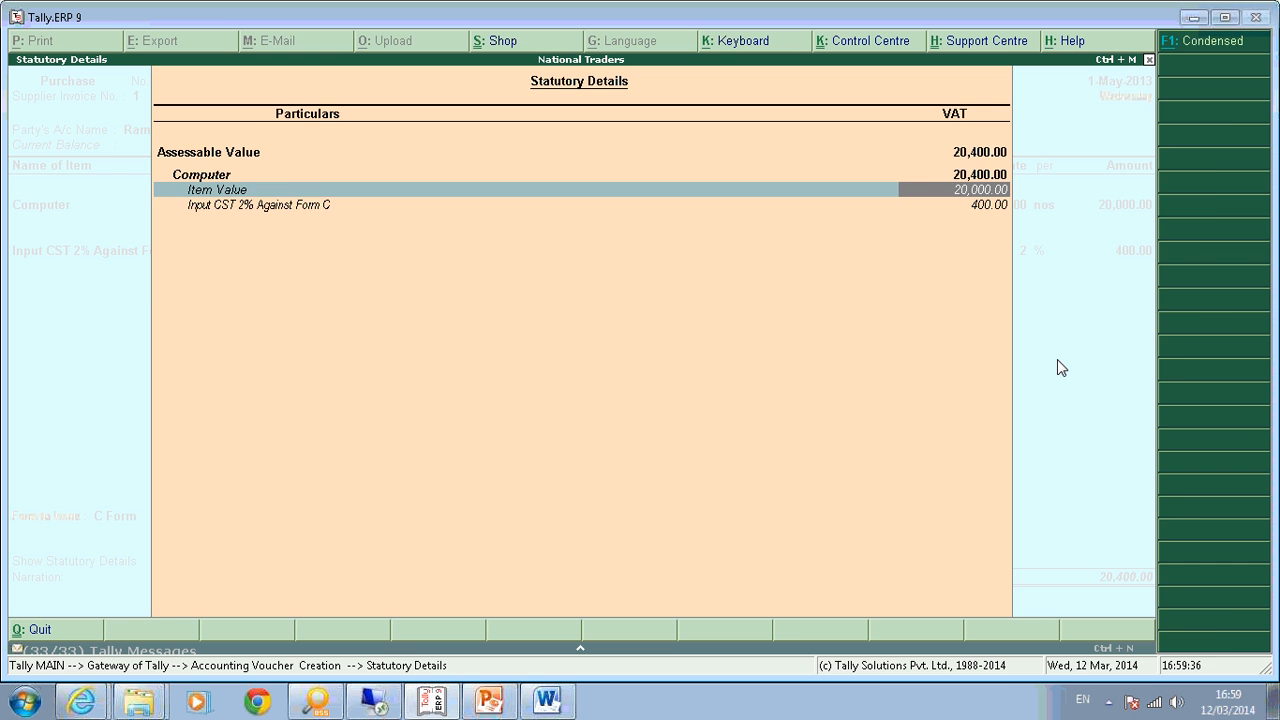
key("Return")
key("Return")
key("Return")
key("Return")
Save purchase voucher No. 2 and go to Display > Statutory Reports.
key("Return")
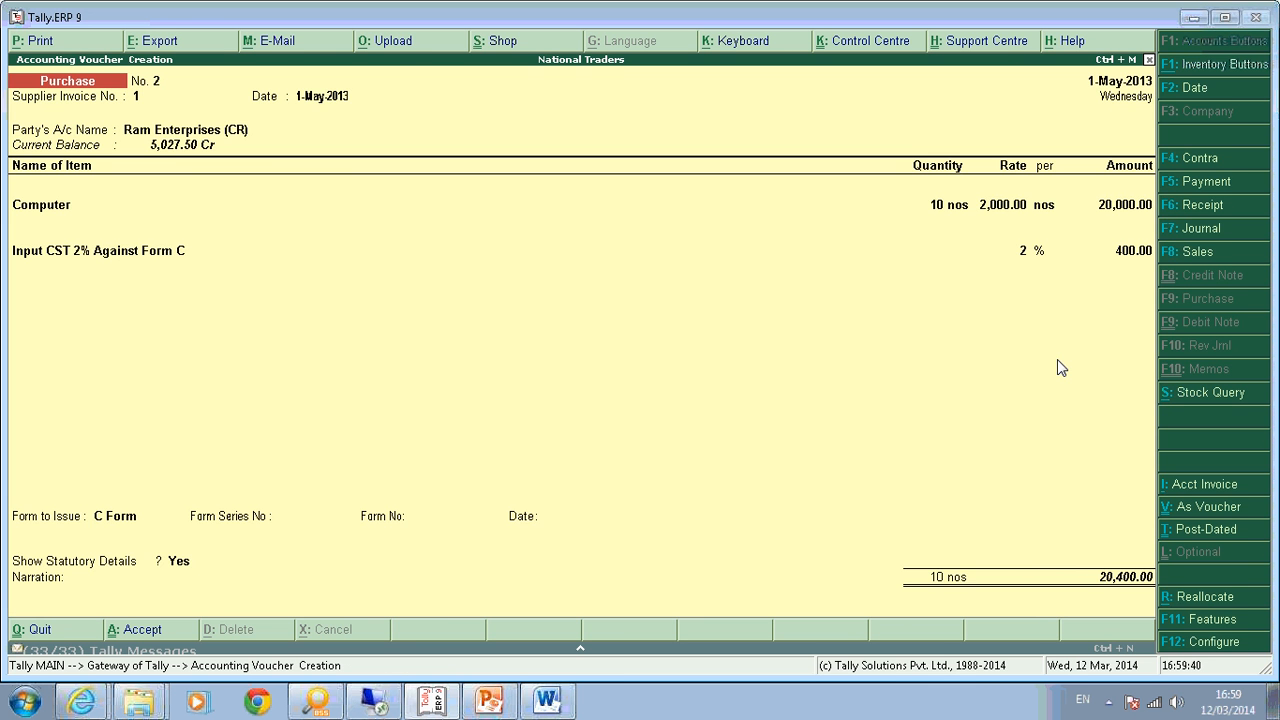
key("Escape")
key("d")
key("o")
Open VAT Computation with Show All VAT Classifications set to Yes.
key("Return")
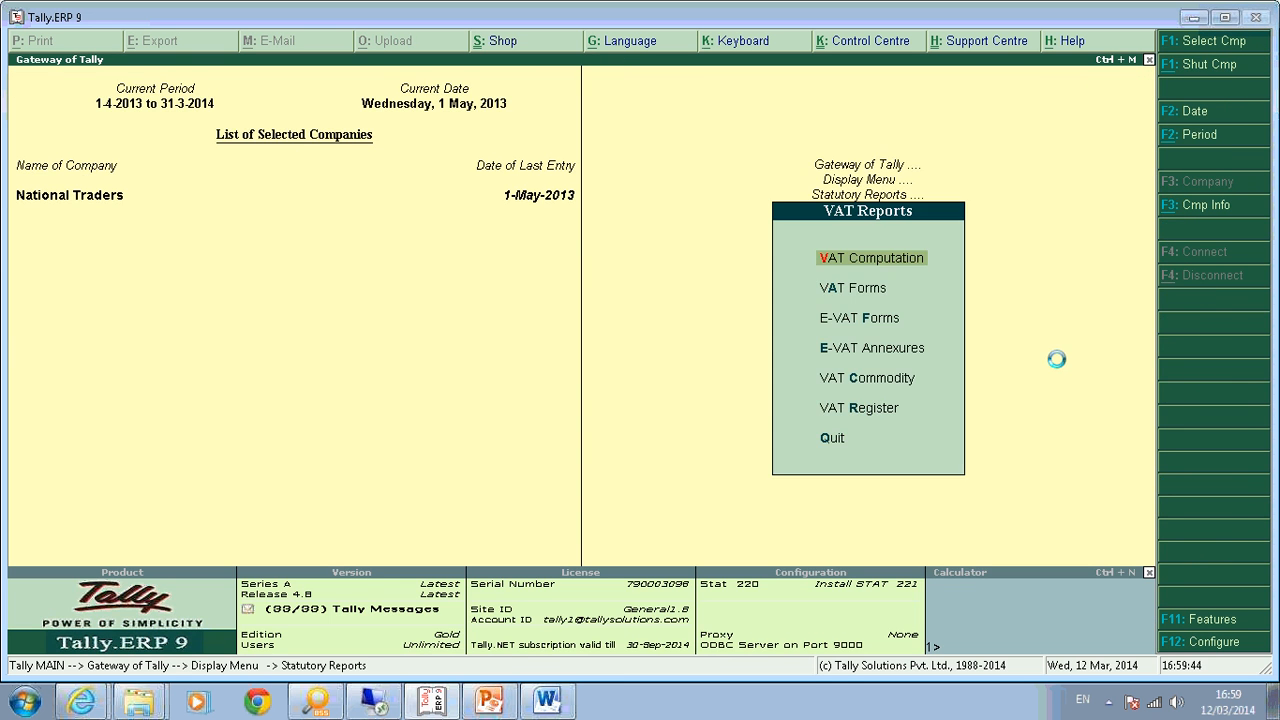
key("Return")
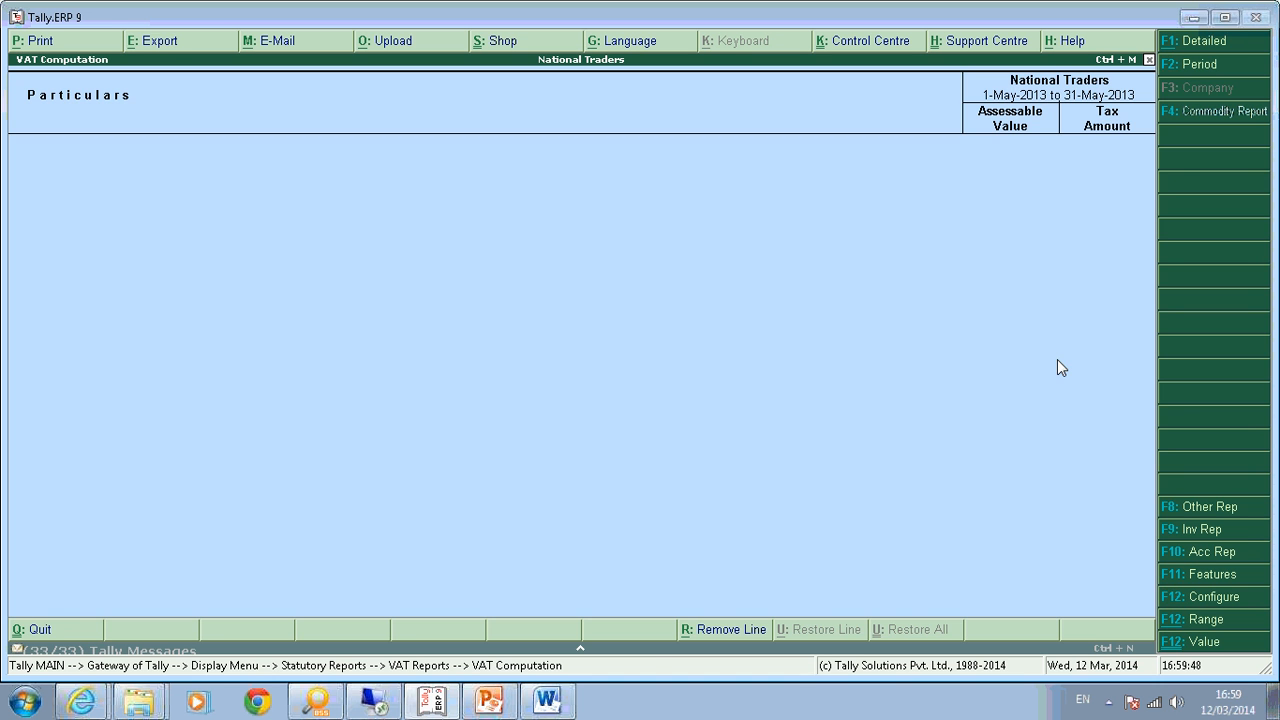
key("F12")
type("y")
key("Return")
key("Return")
key("Return")
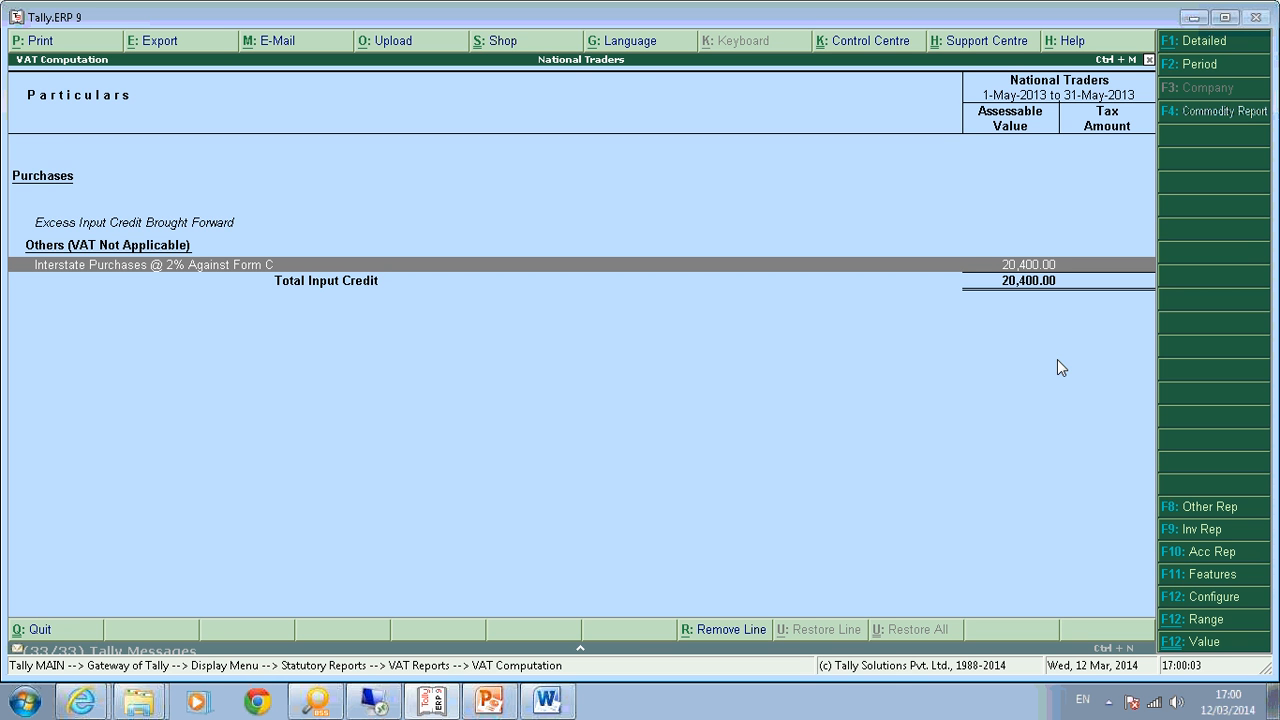
Drill into the Interstate Purchases @ 2% Against Form C line to voucher No. 2, then return to VAT Computation.
key("Return")
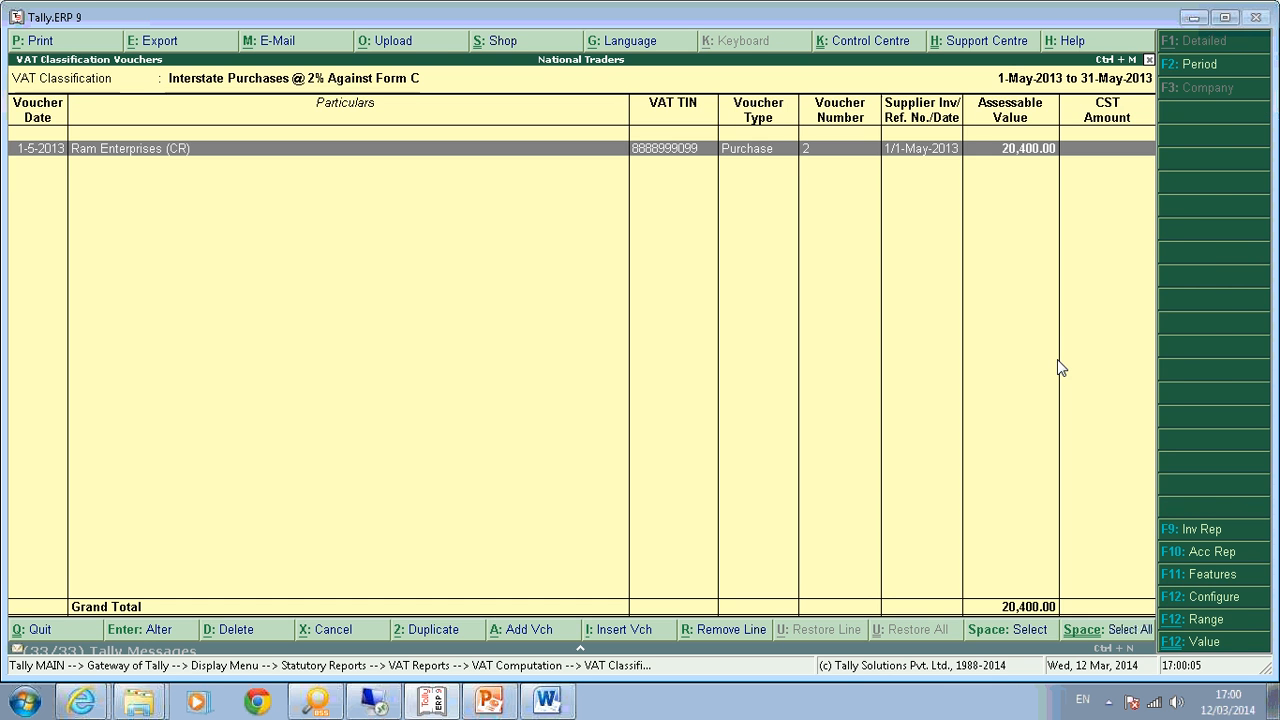
key("Return")
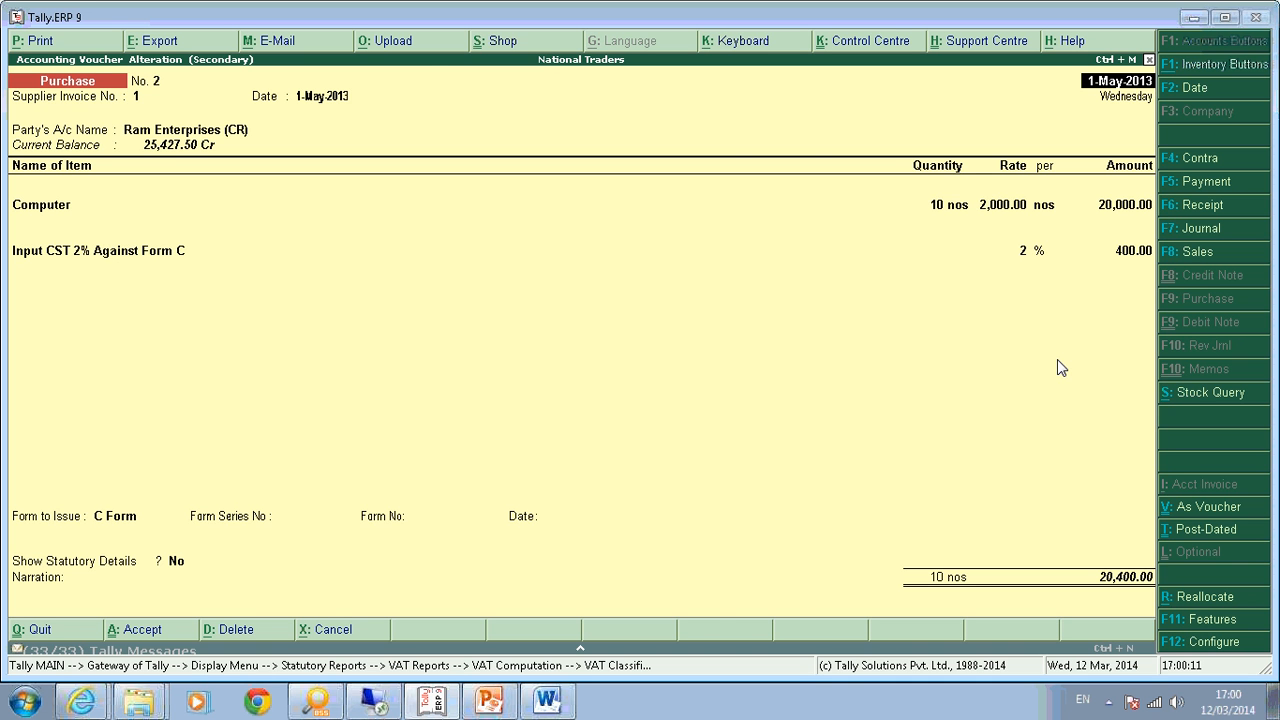
key("Escape")
key("Escape")
key("Return")
key("Escape")
key("Escape")
key("Escape")
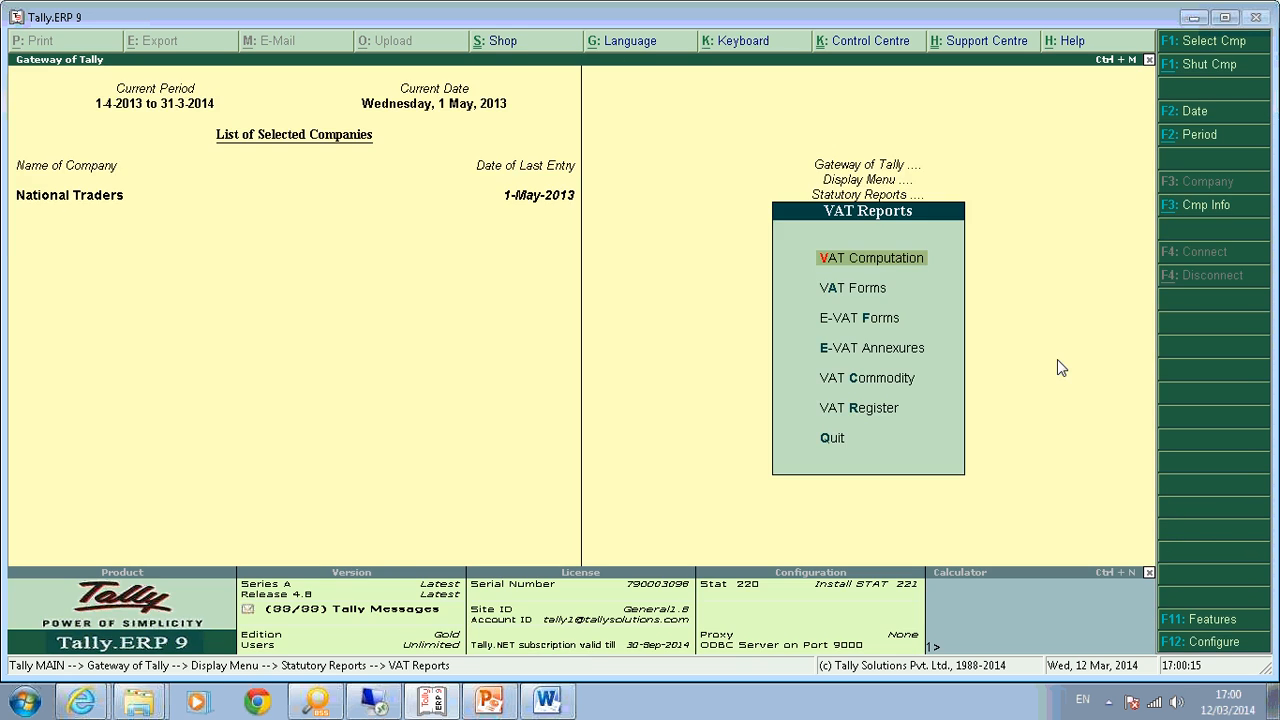
key("Return")
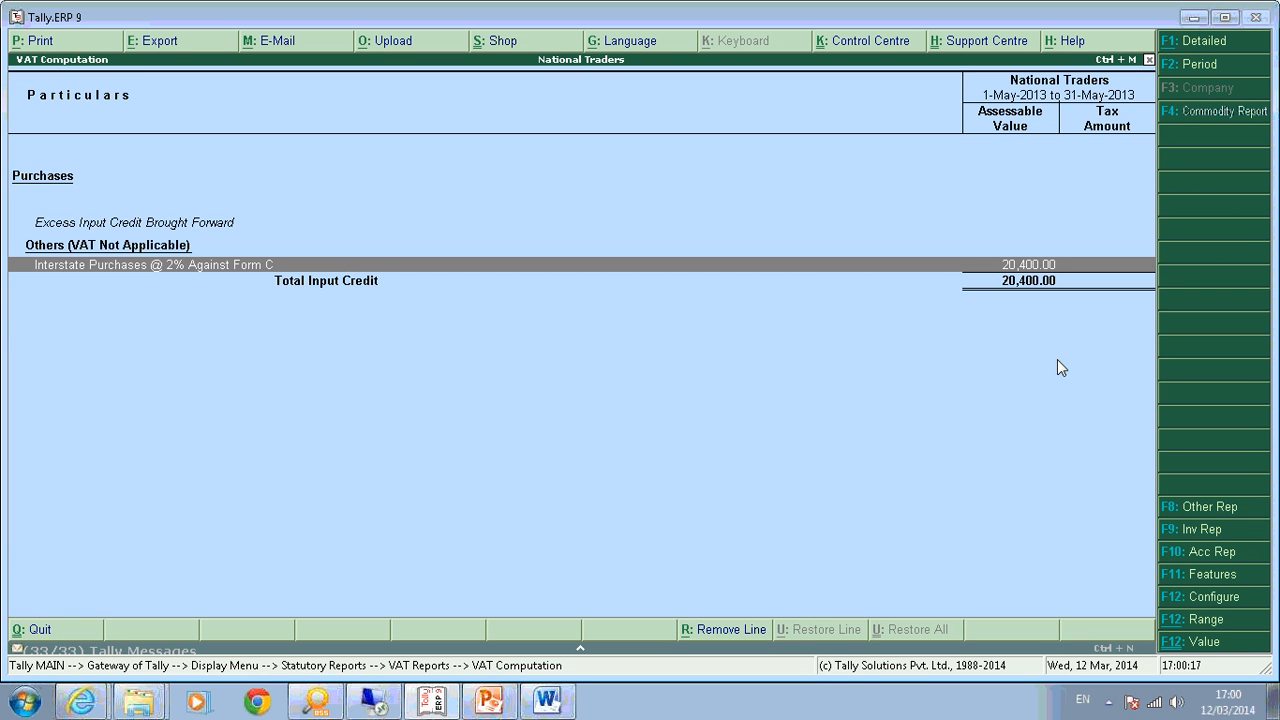
key("F12")
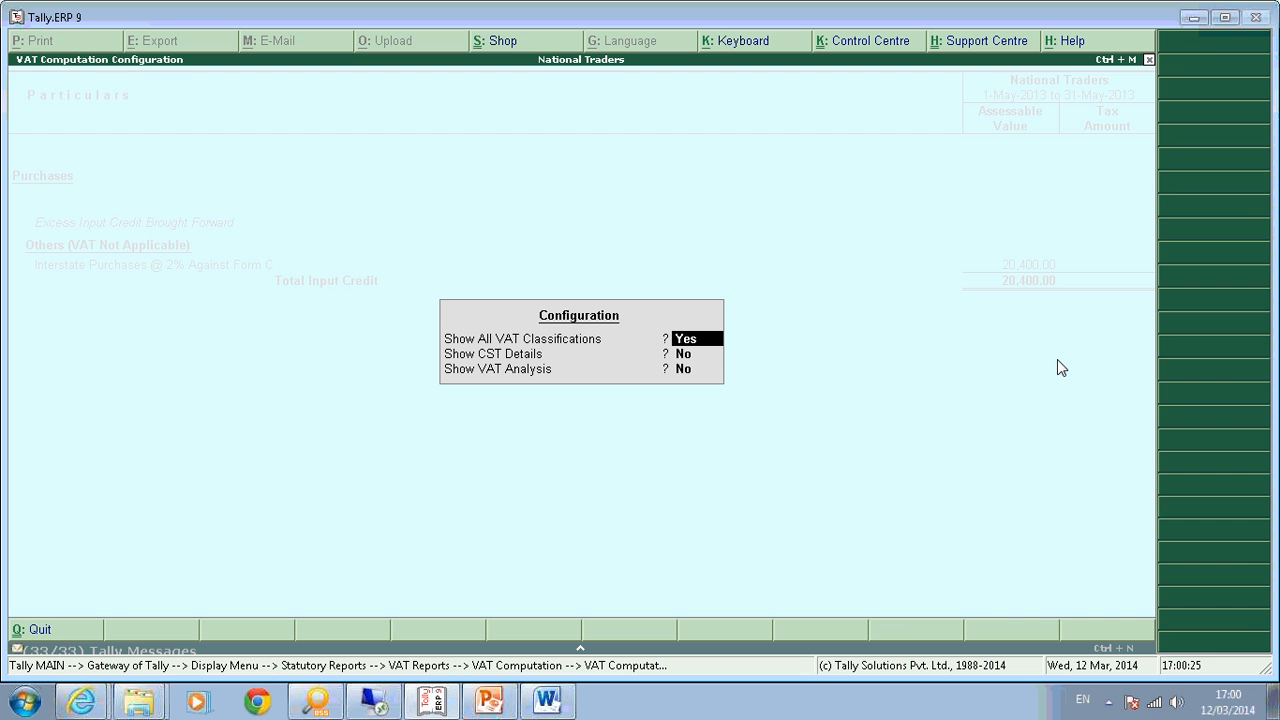
Toggle Show All VAT Classifications to No and back to Yes, then close VAT Computation.
type("n")
key("Return")
key("Return")
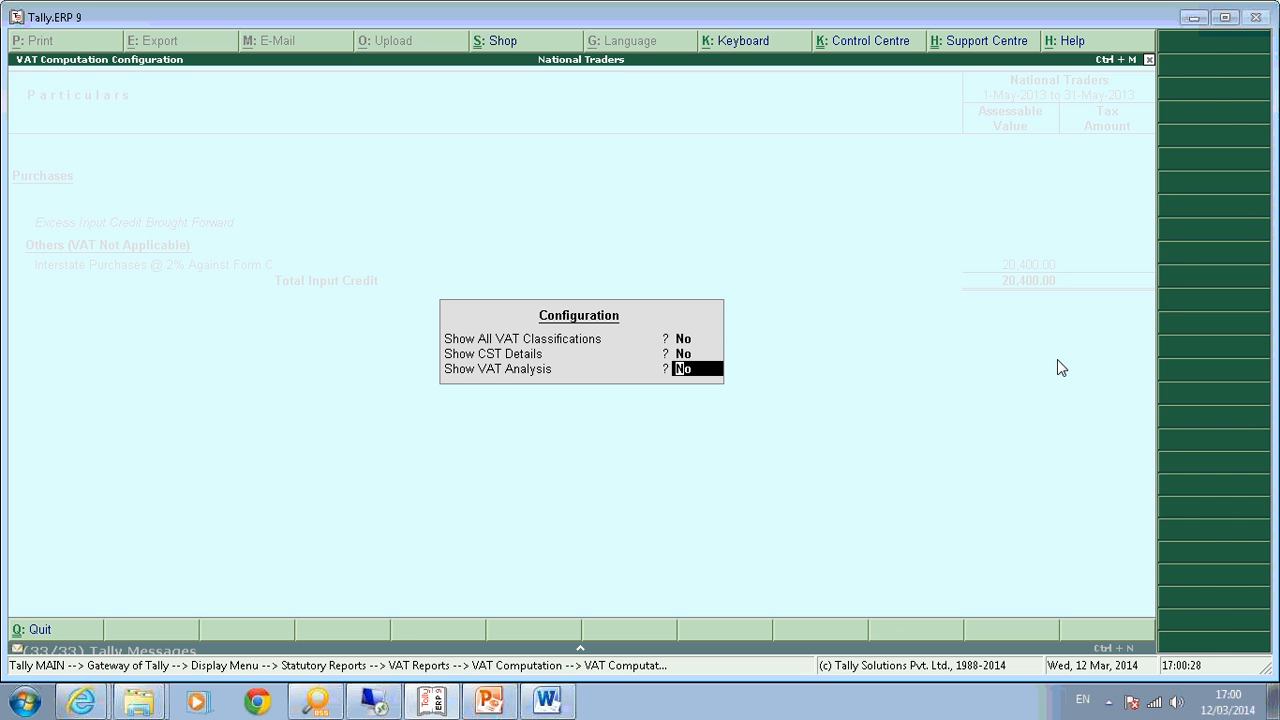
key("Return")
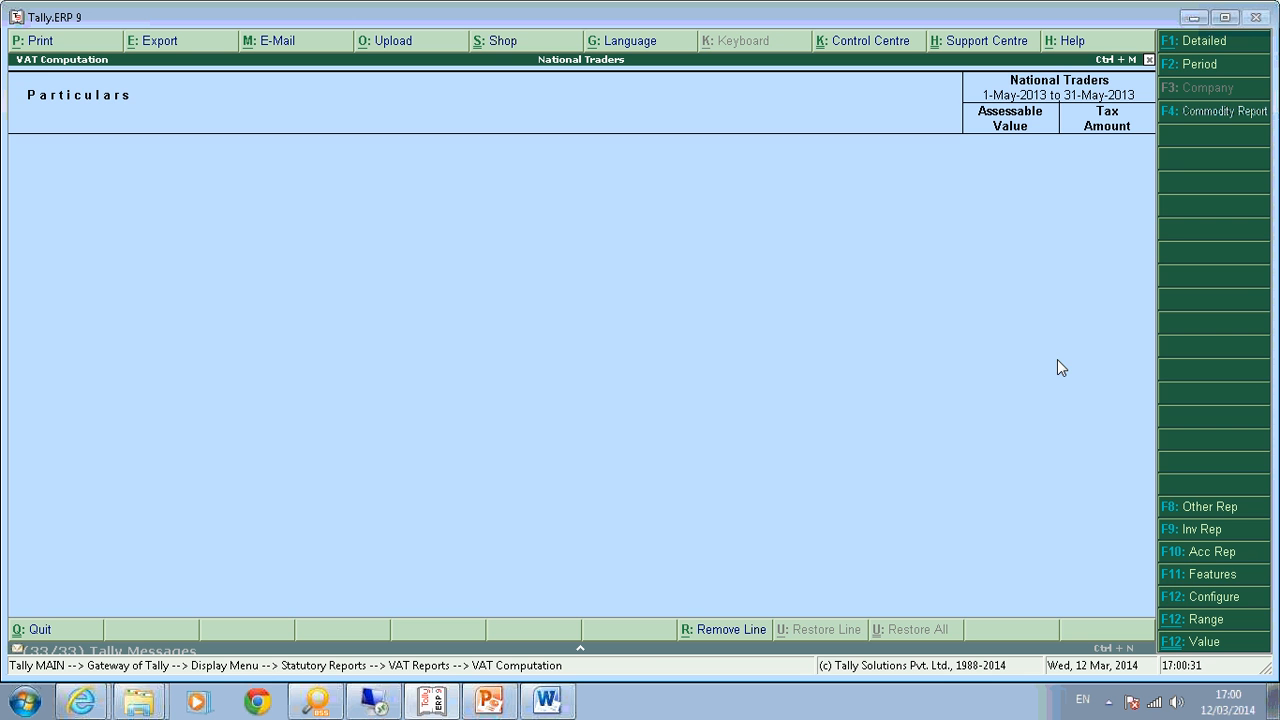
key("F12")
type("y")
key("Return")
key("Return")
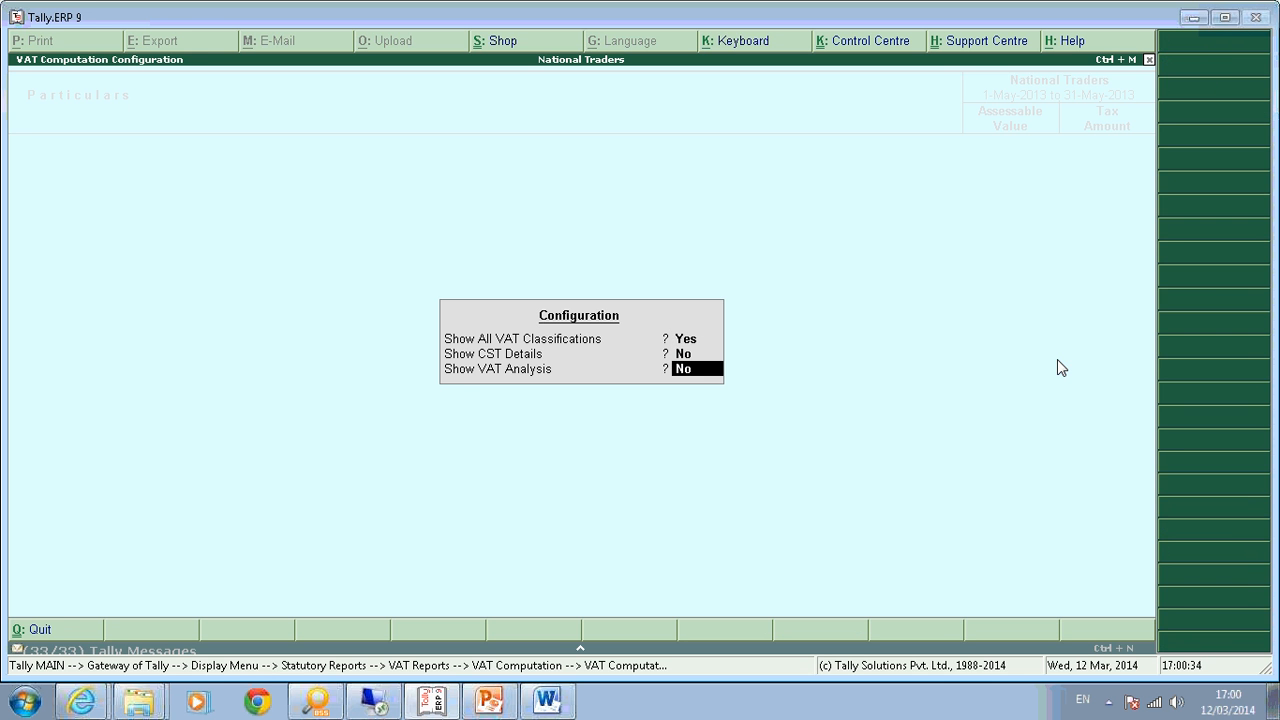
key("Return")
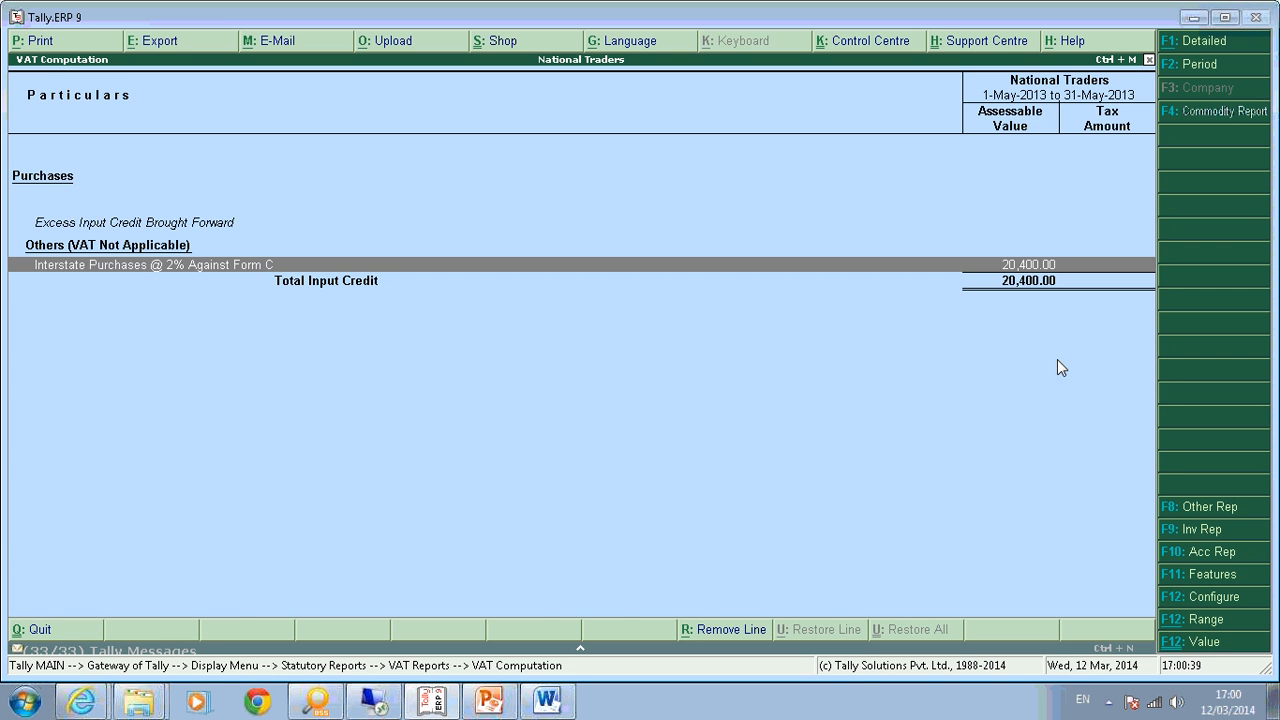
key("Escape")
key("Escape")
key("Escape")
key("Escape")
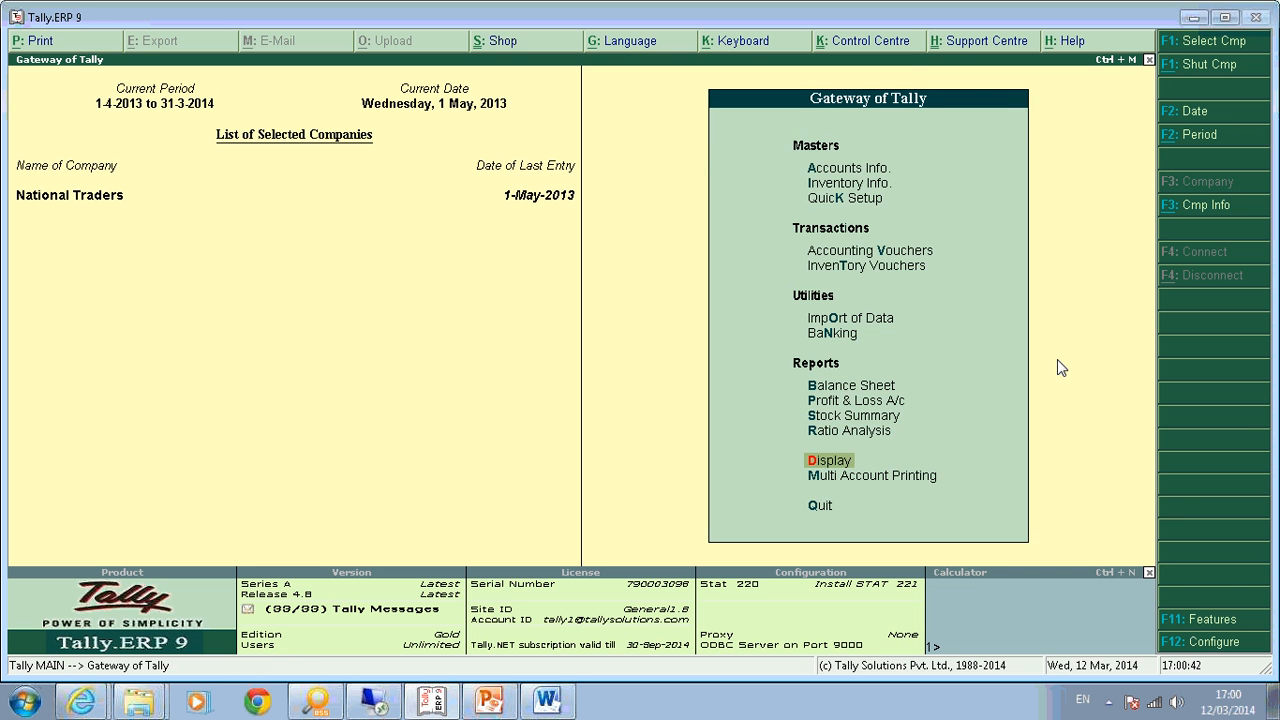
Glance at the Day Book, then start a new voucher switched to Tax Invoice.
key("Return")
key("d")
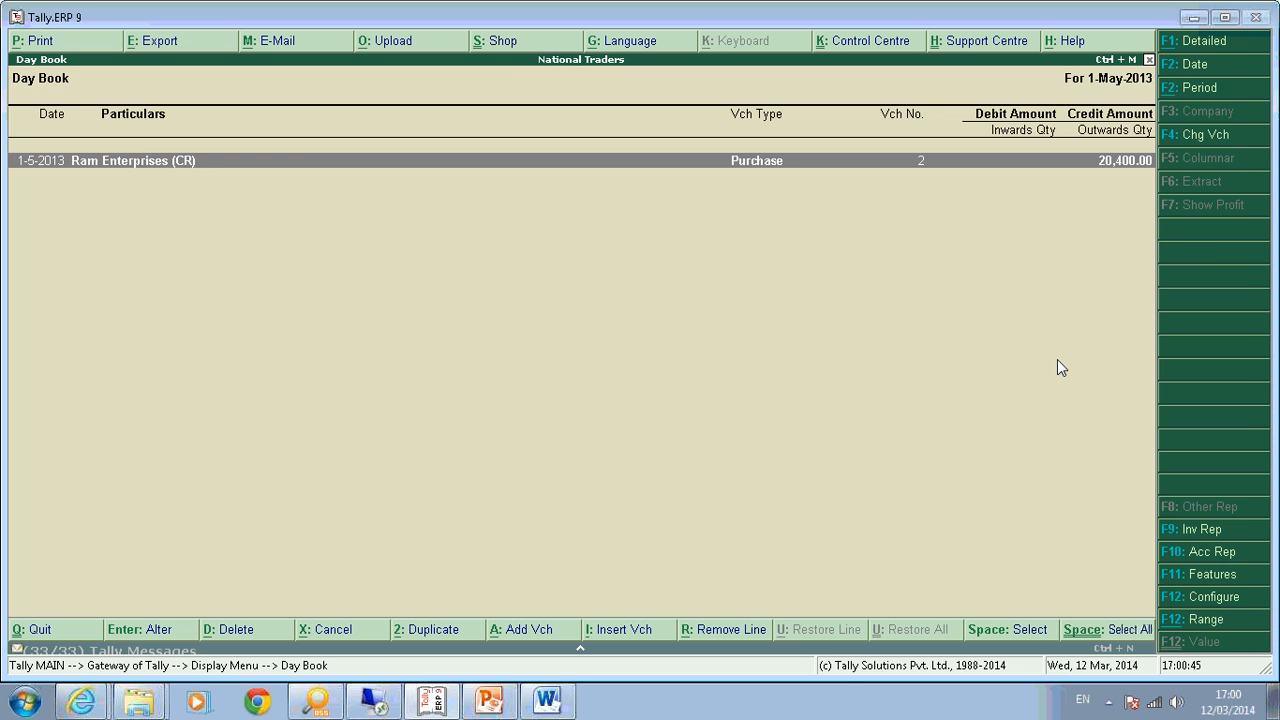
key("Escape")
key("Escape")
key("v")
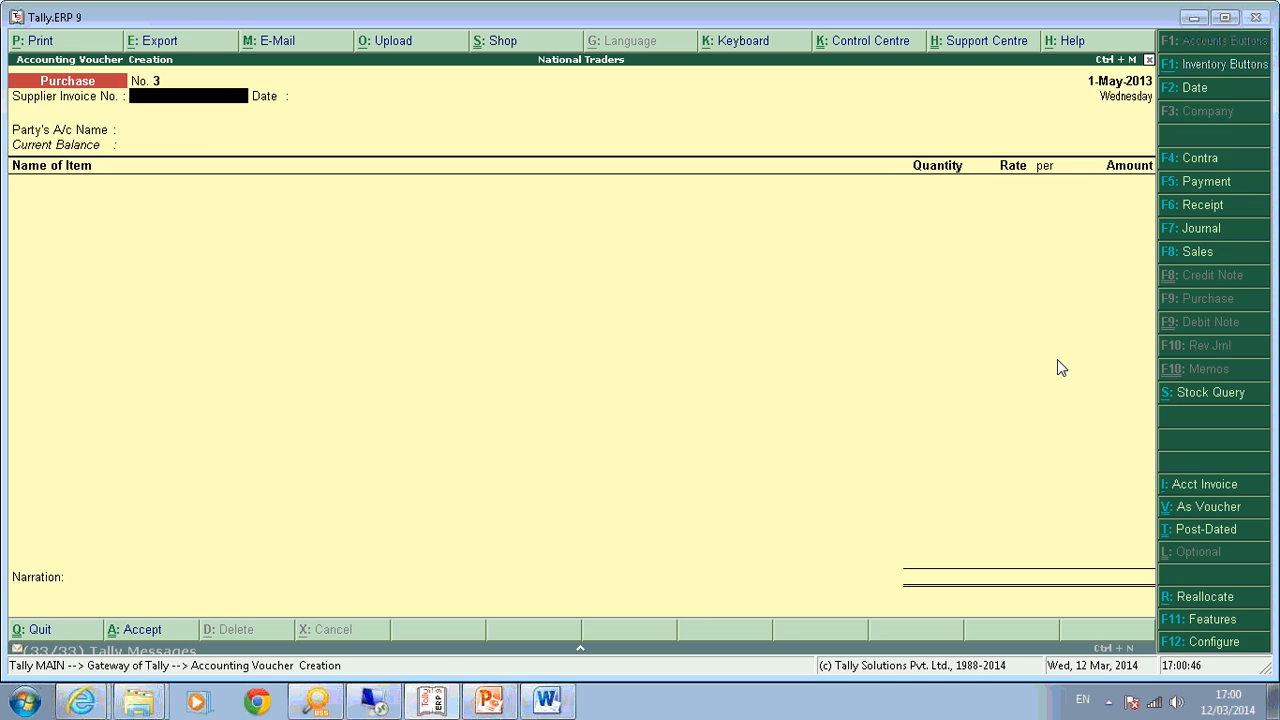
key("F8")
key("Return")
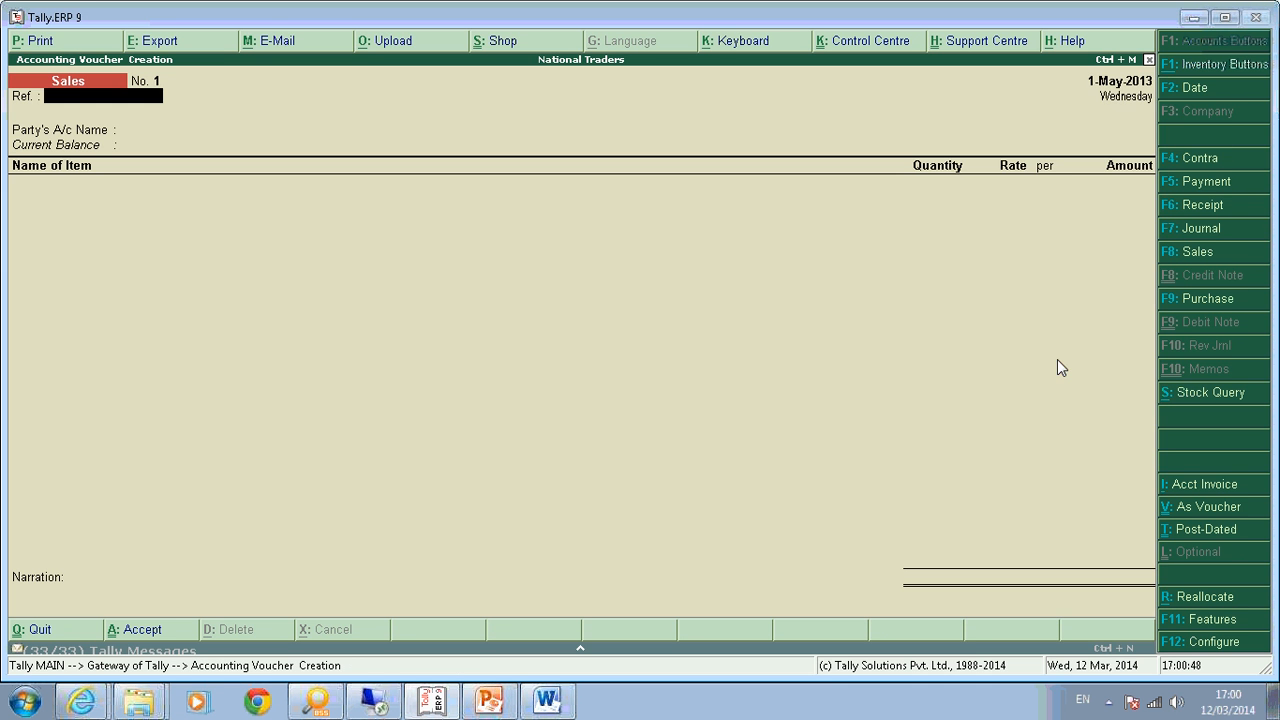
key("Return")
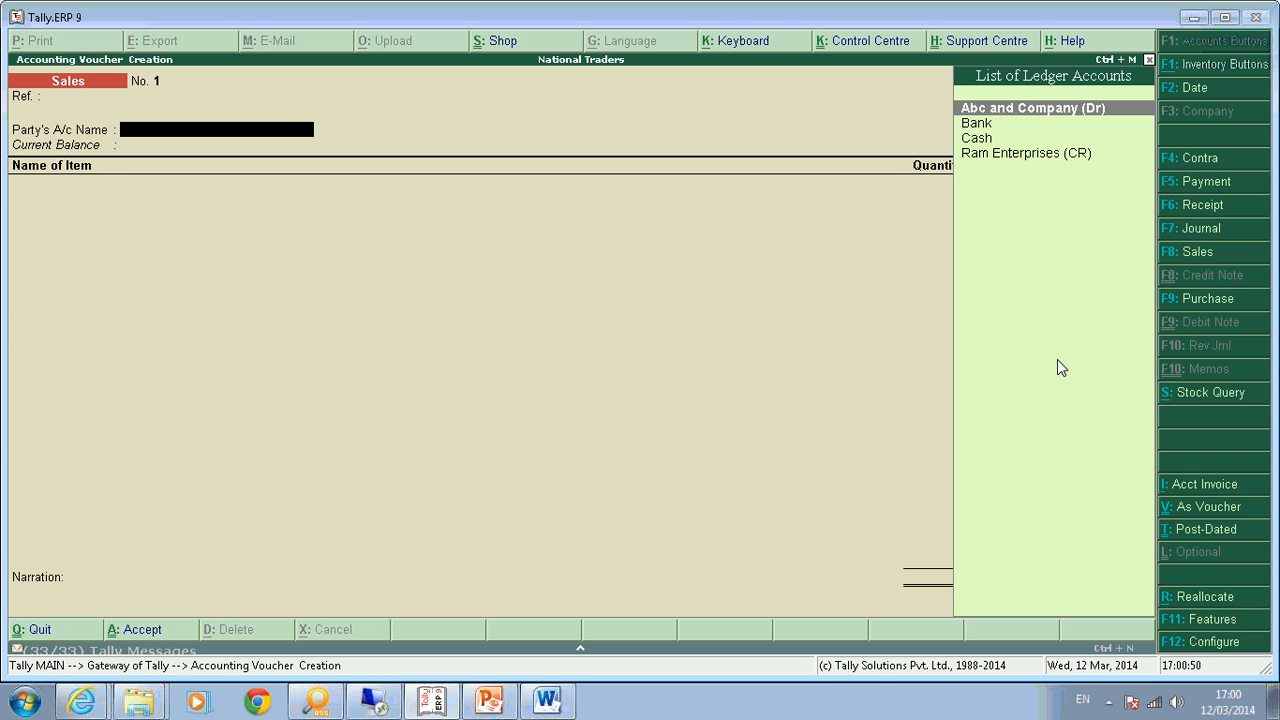
key("F8")
key("Return")
Bill Abc and Company for Computer, 5 nos at 3,000.00.
key("Down")
key("Up")
key("Up")
key("Return")
key("Return")
key("Return")
key("Return")
key("Return")
key("Return")
key("Return")
key("ctrl+a")
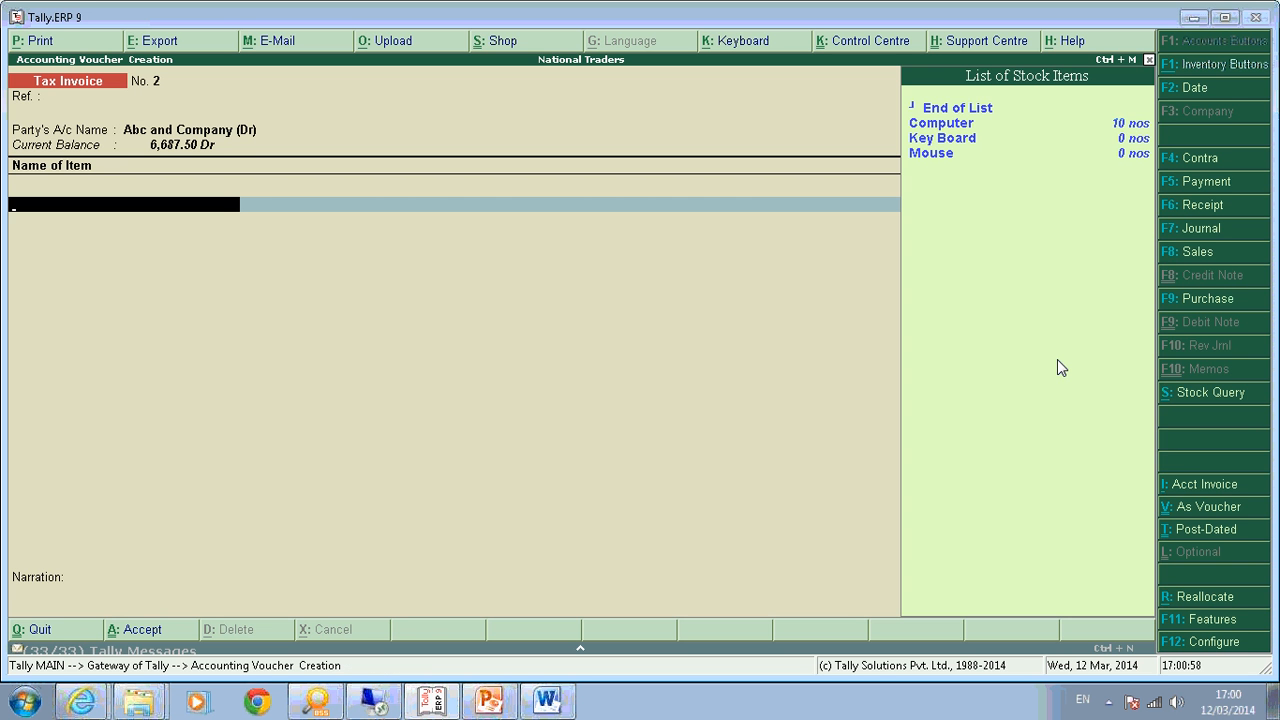
key("Down")
key("Return")
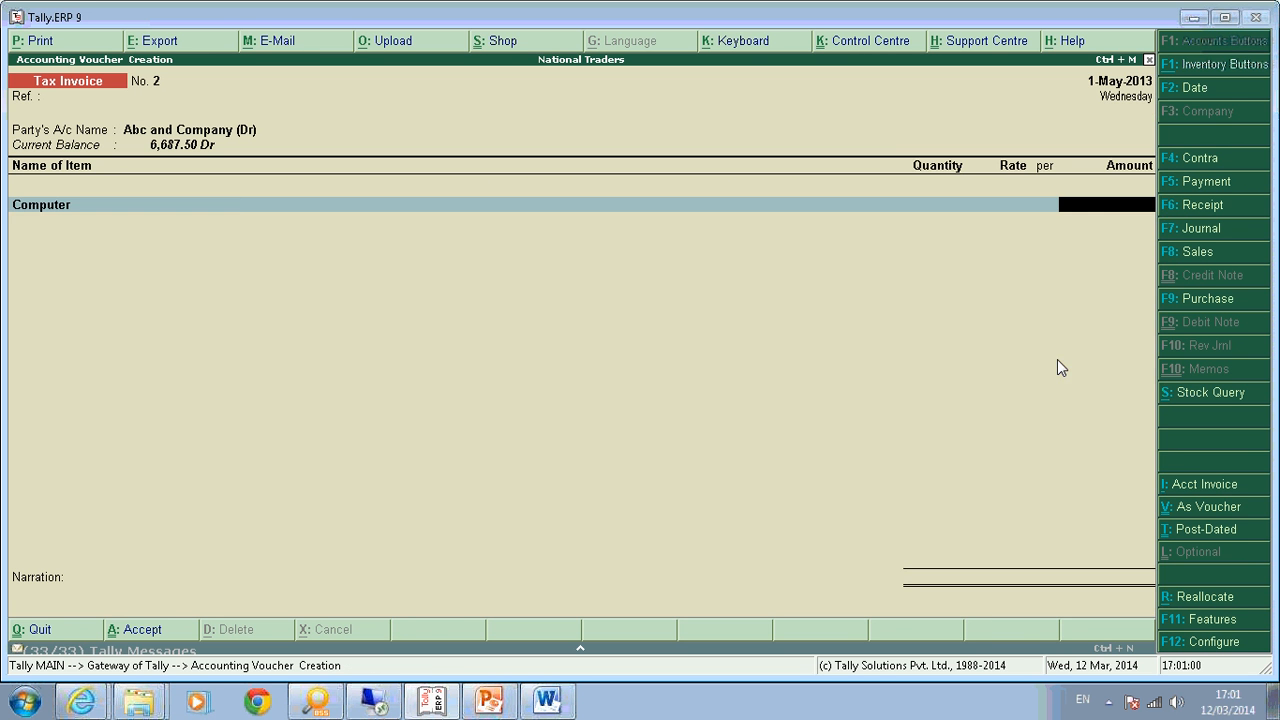
type("5")
key("Return")
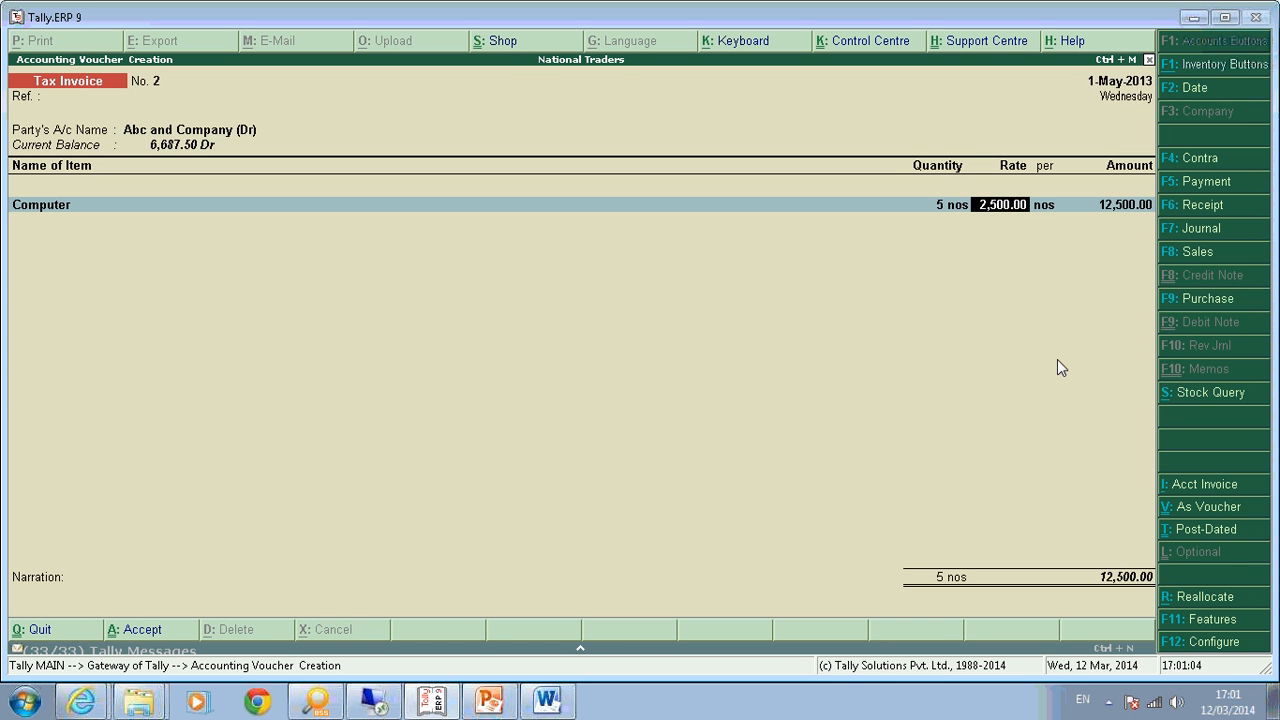
type("3000")
key("Return")
key("Return")
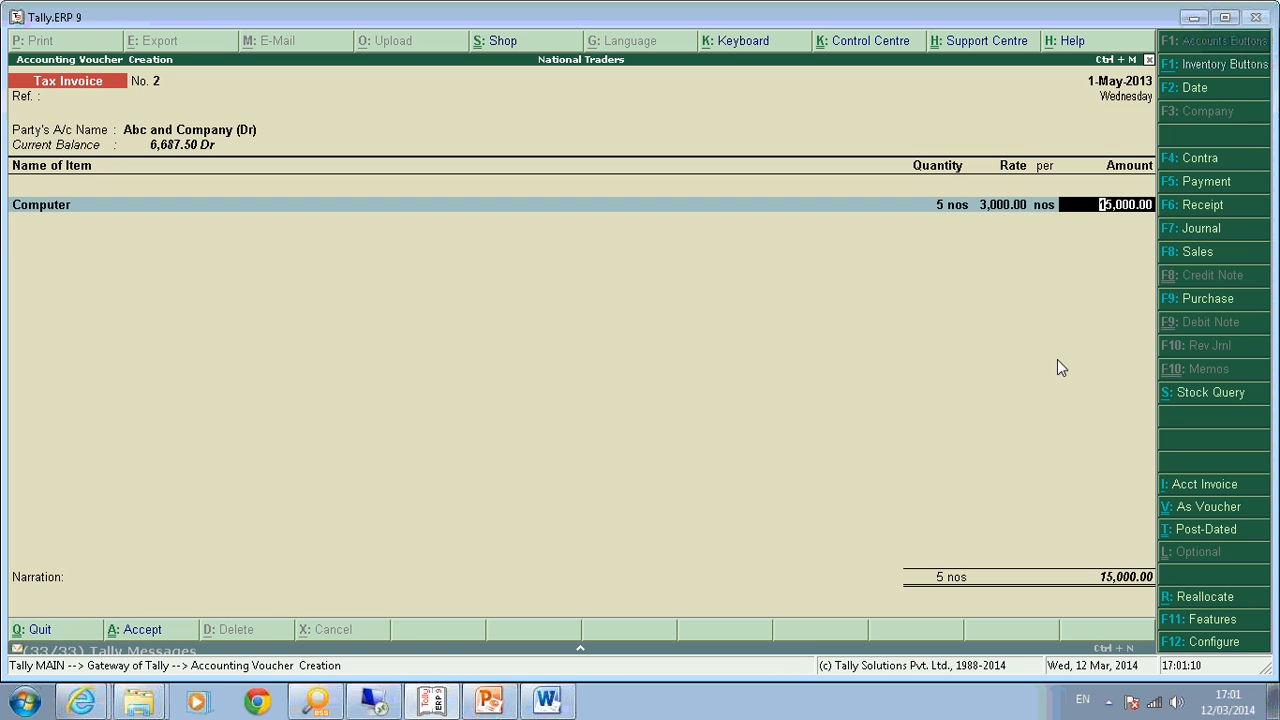
Allocate the 15,000.00 amount to Interstate Sales 2% Against Form C instead of Sales @ 14.5%.
key("Return")
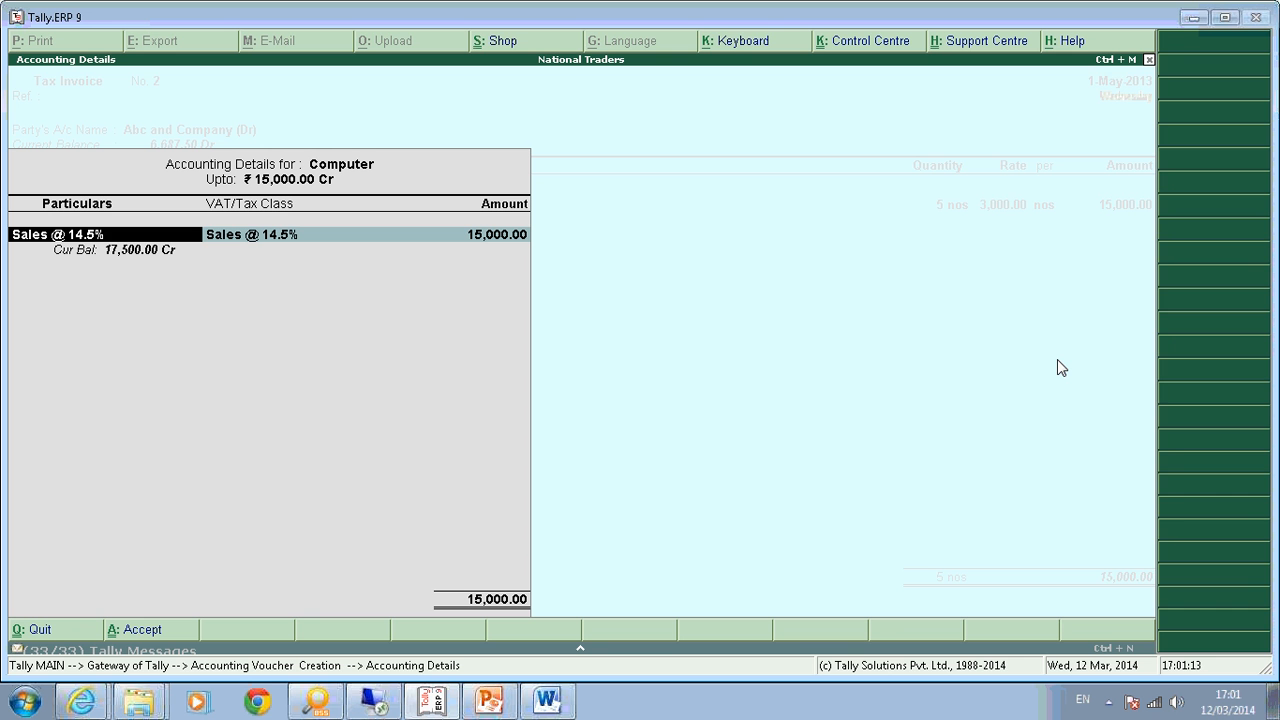
key("space")
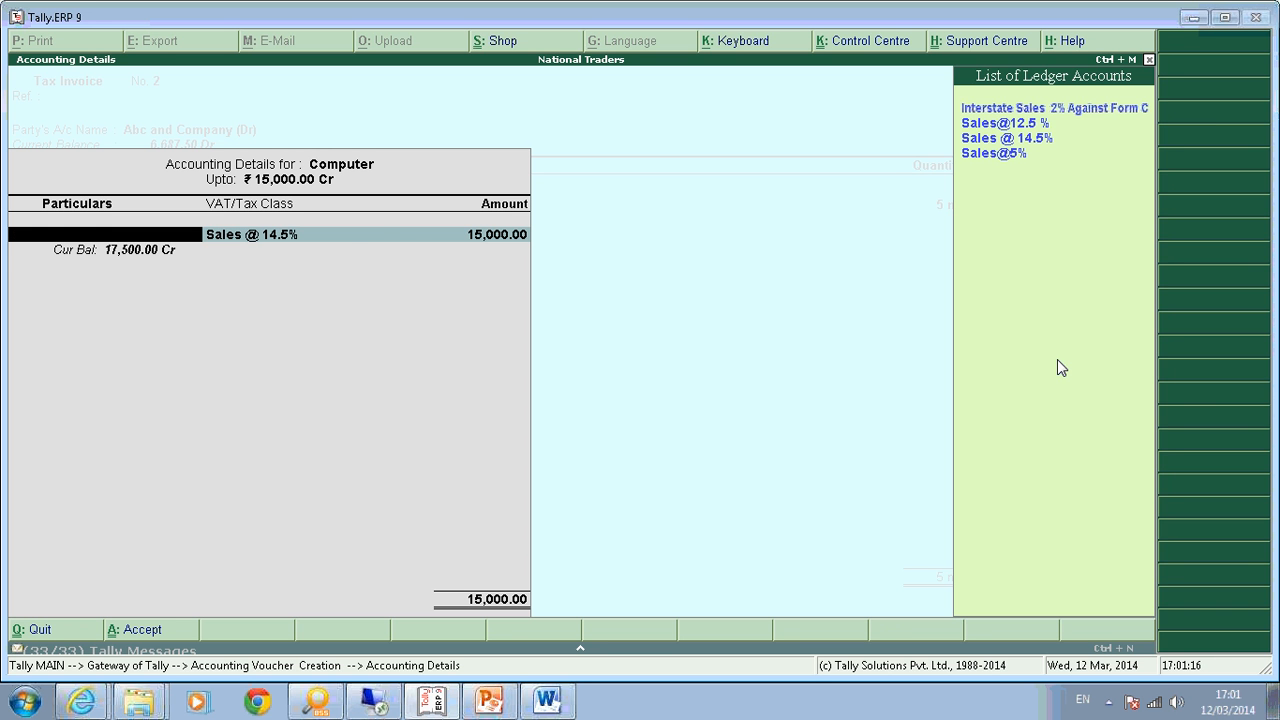
key("Return")
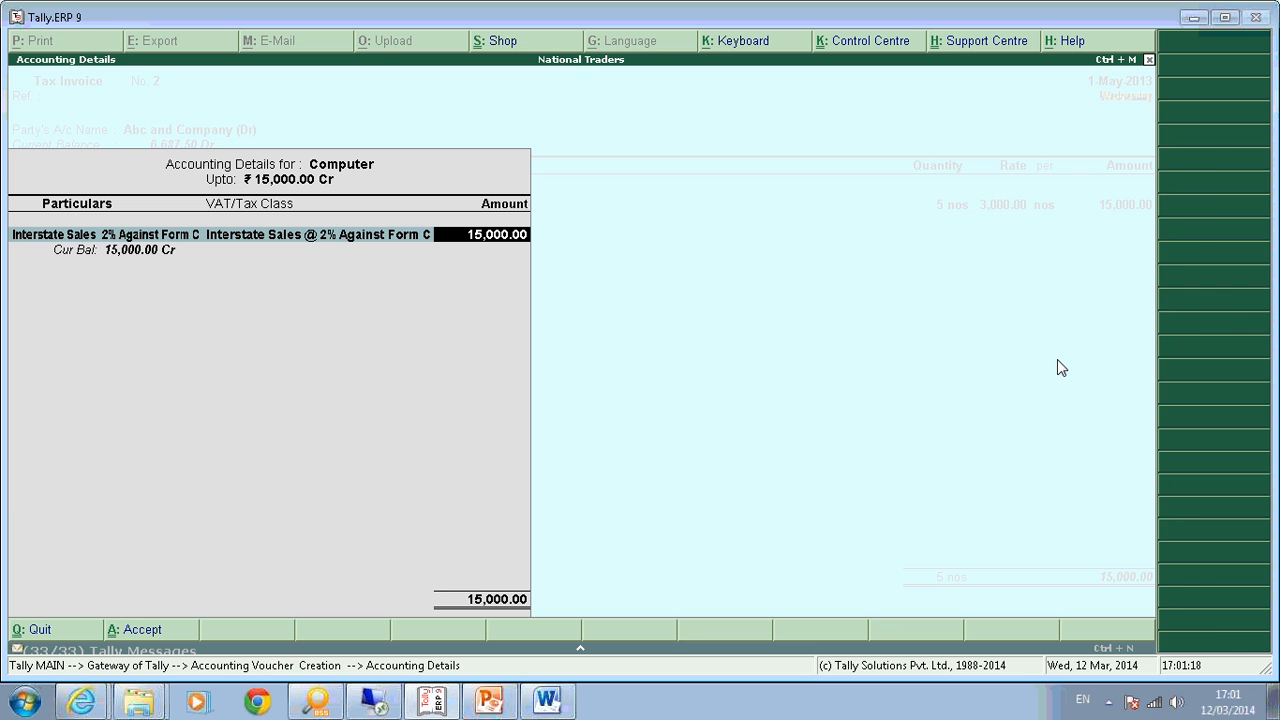
key("Return")
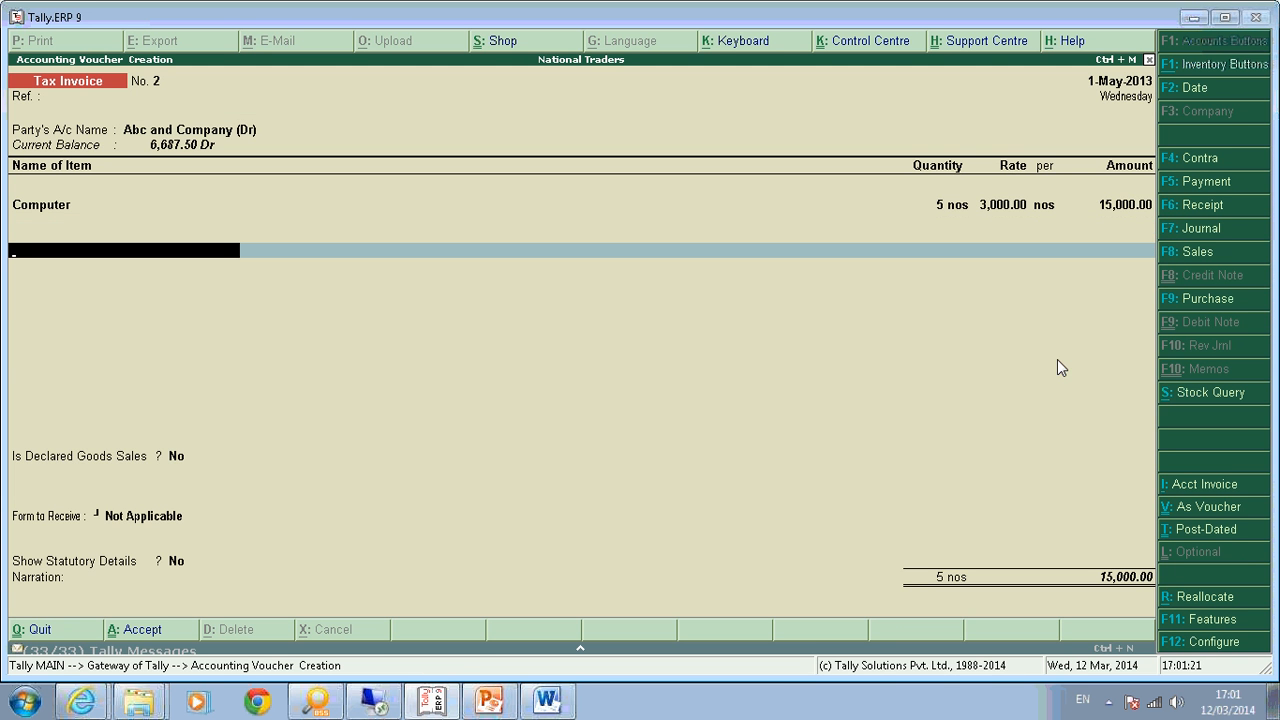
On a new invoice line, create a ledger named 'Output CST 2% Against Form C'.
key("Return")
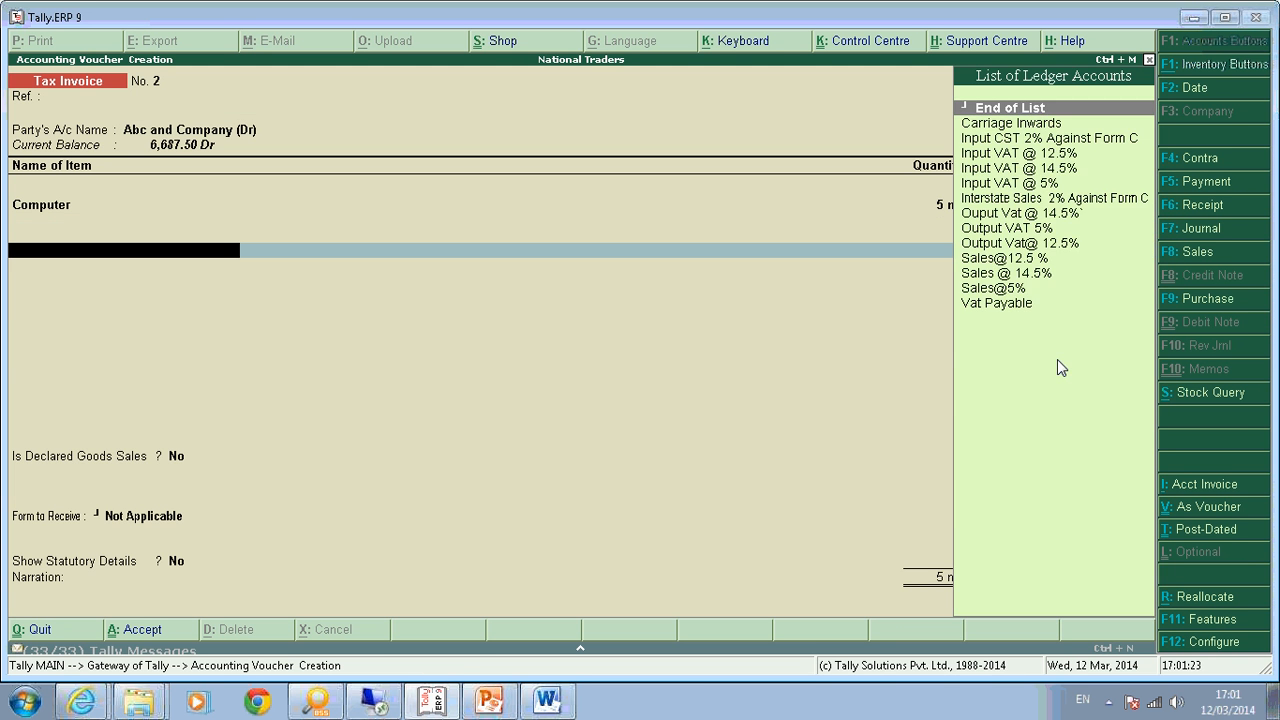
key("Down")
Give it duty type CST, class CST @ 2% Against Form C, rounding Not Applicable, and save.
key("Down")
key("Down")
key("Down")
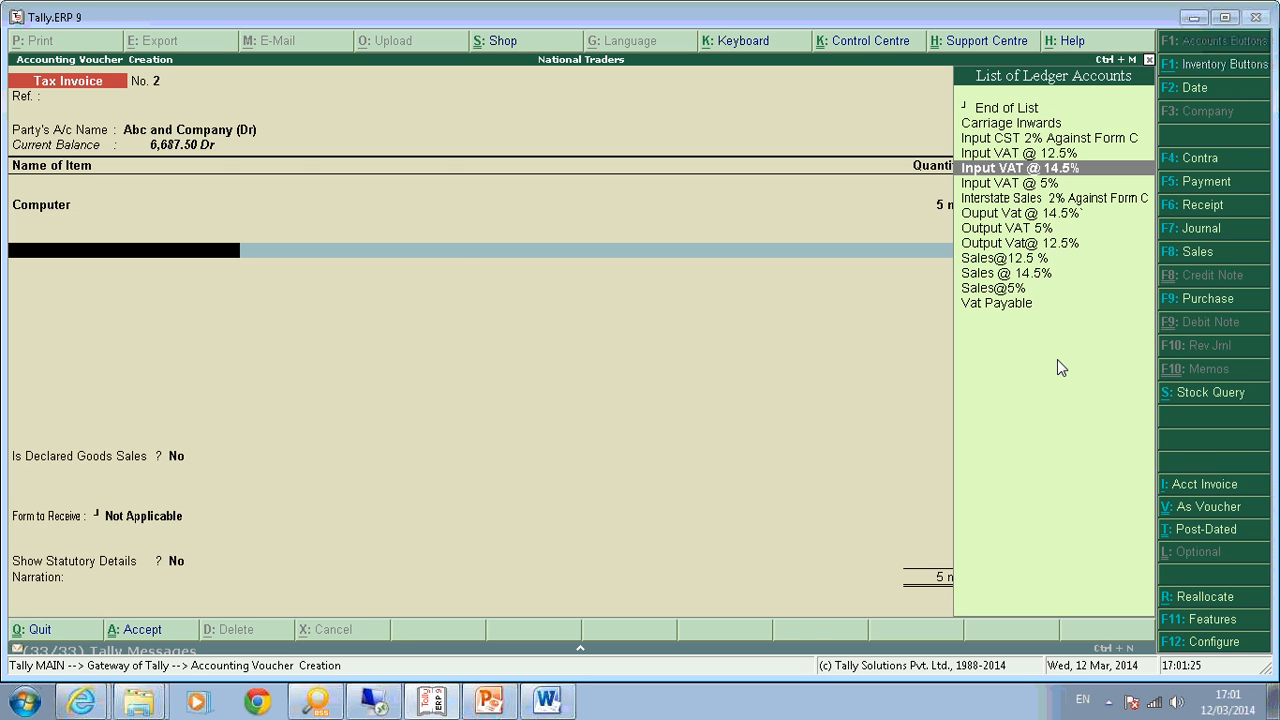
key("alt+c")
type("Output CST 2% Against Form C")
key("Return")
key("Return")
key("Return")
key("Up")
key("Up")
key("Return")
key("Down")
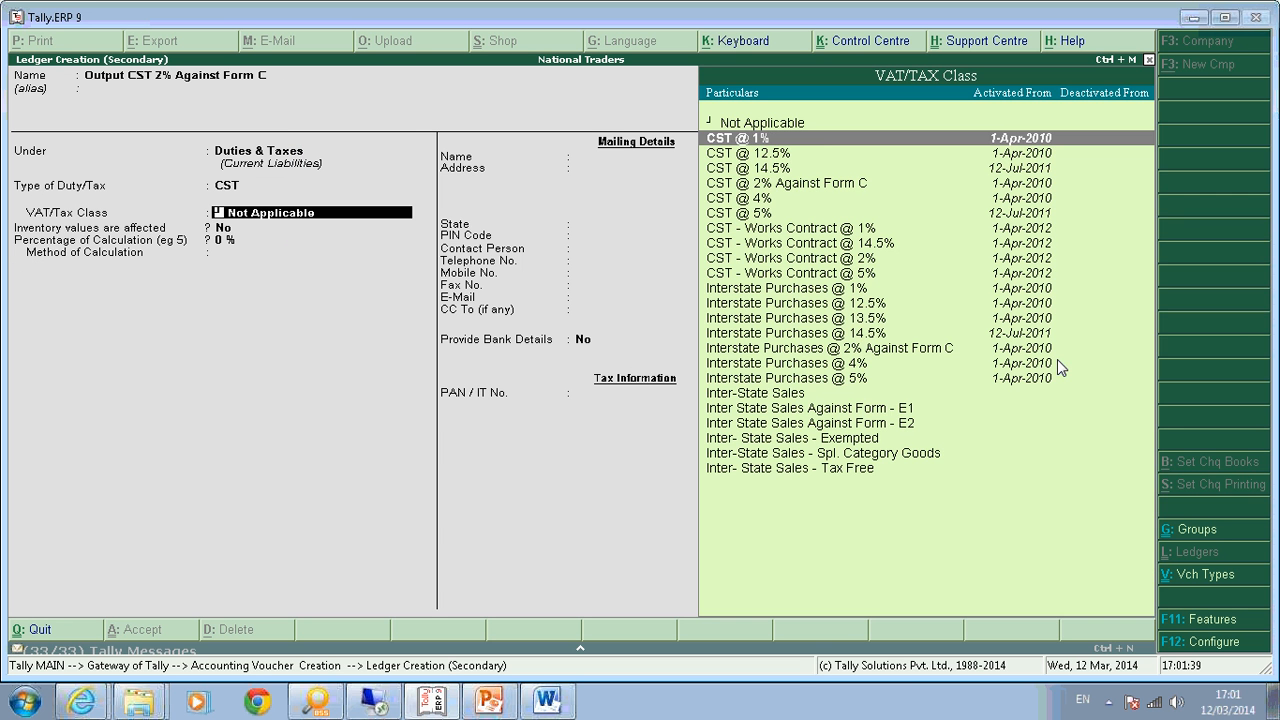
key("Down")
key("Down")
key("Down")
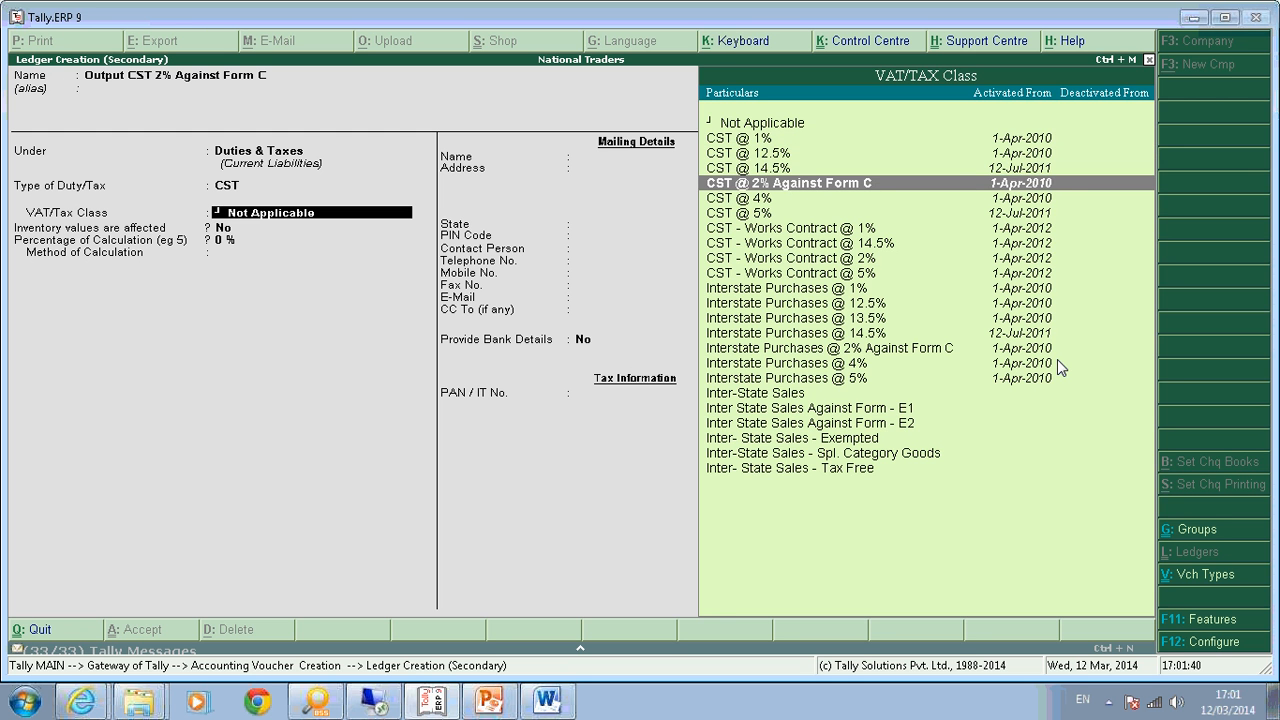
key("Return")
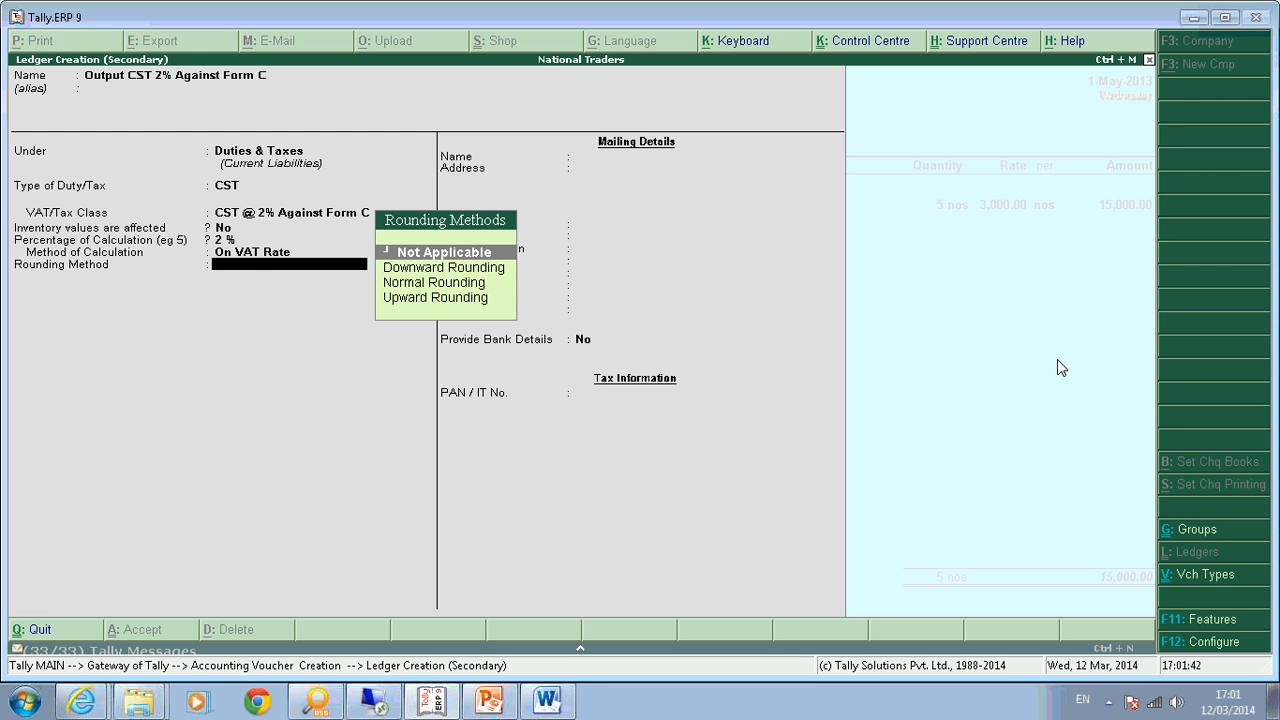
key("Return")
key("Return")
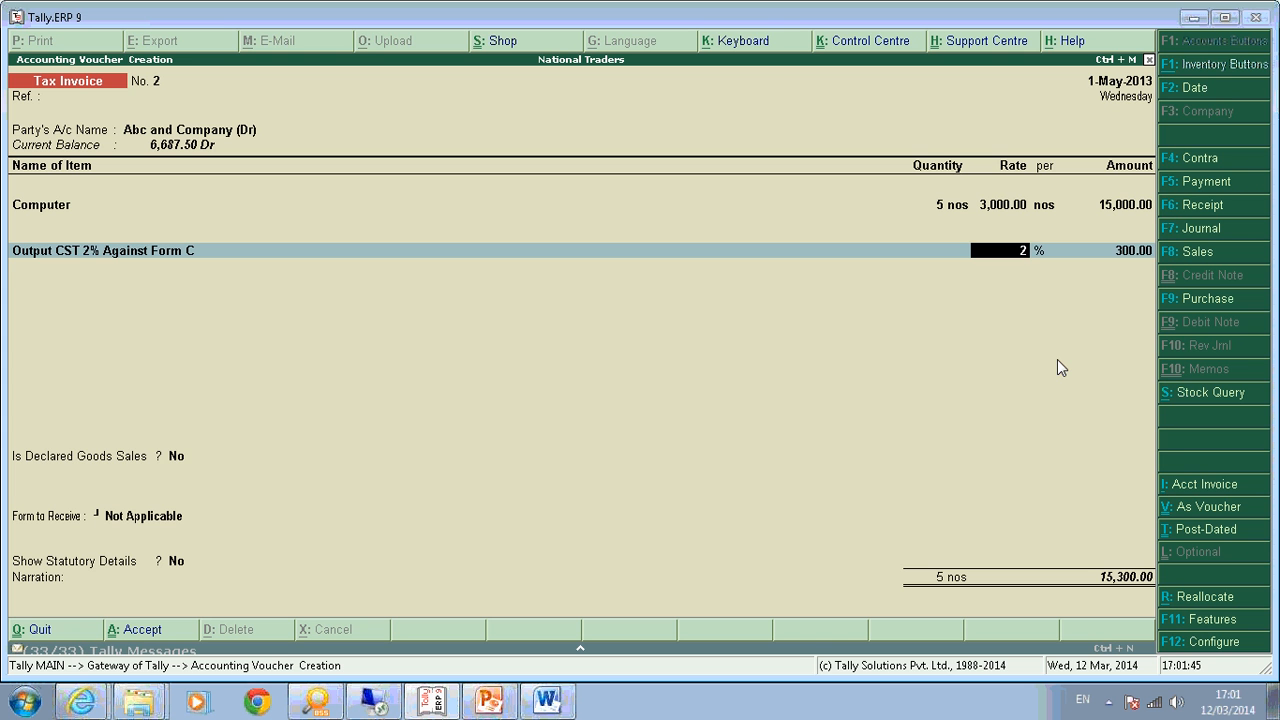
key("Return")
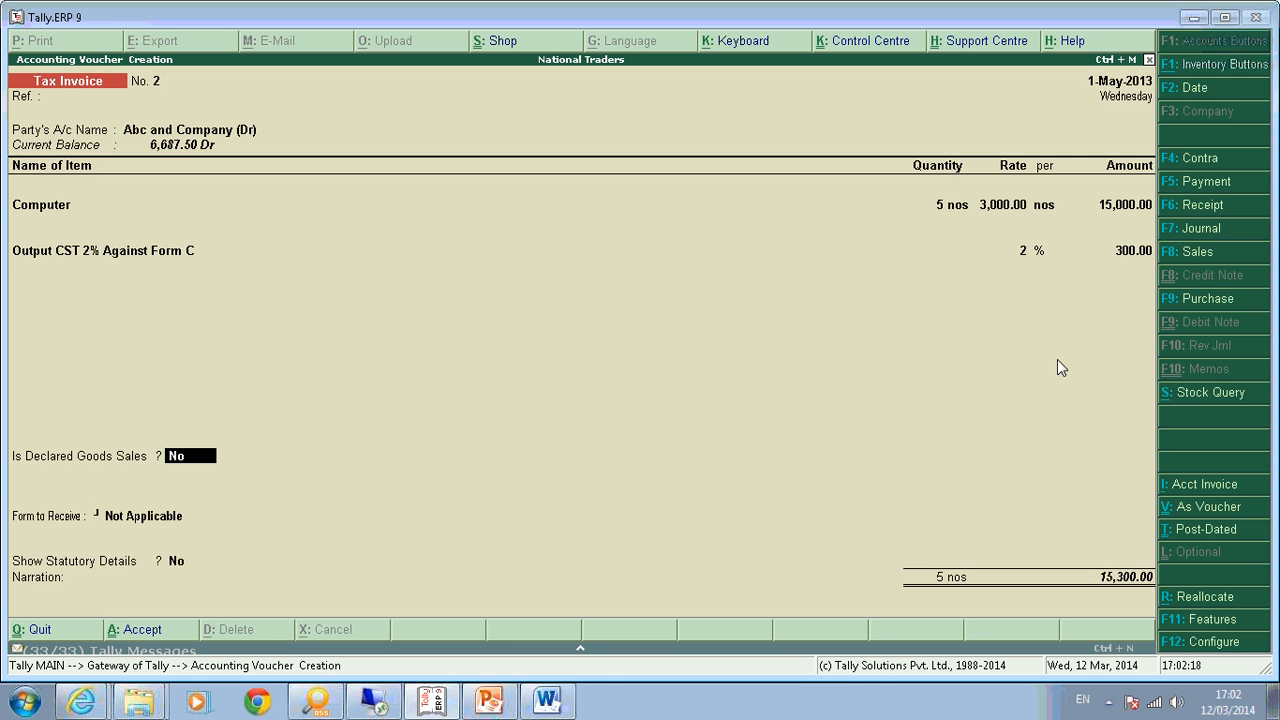
Set C Form as the form to receive on the invoice.
key("Return")
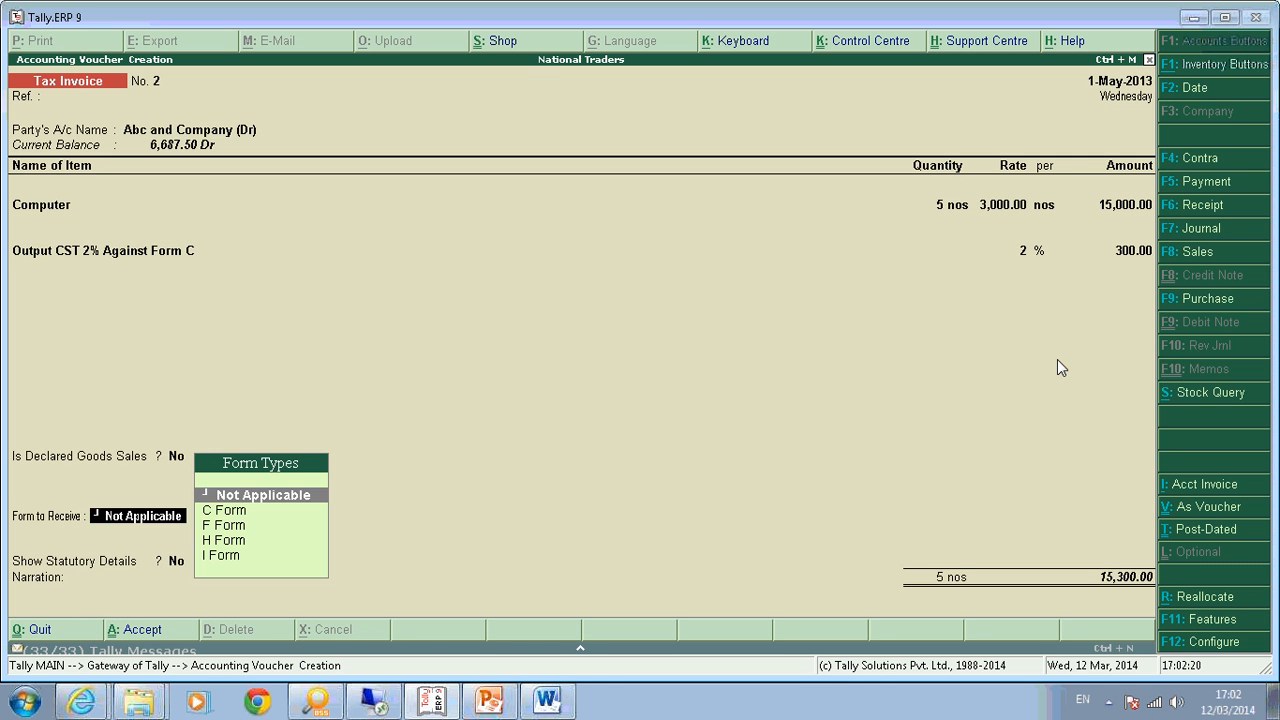
key("Down")
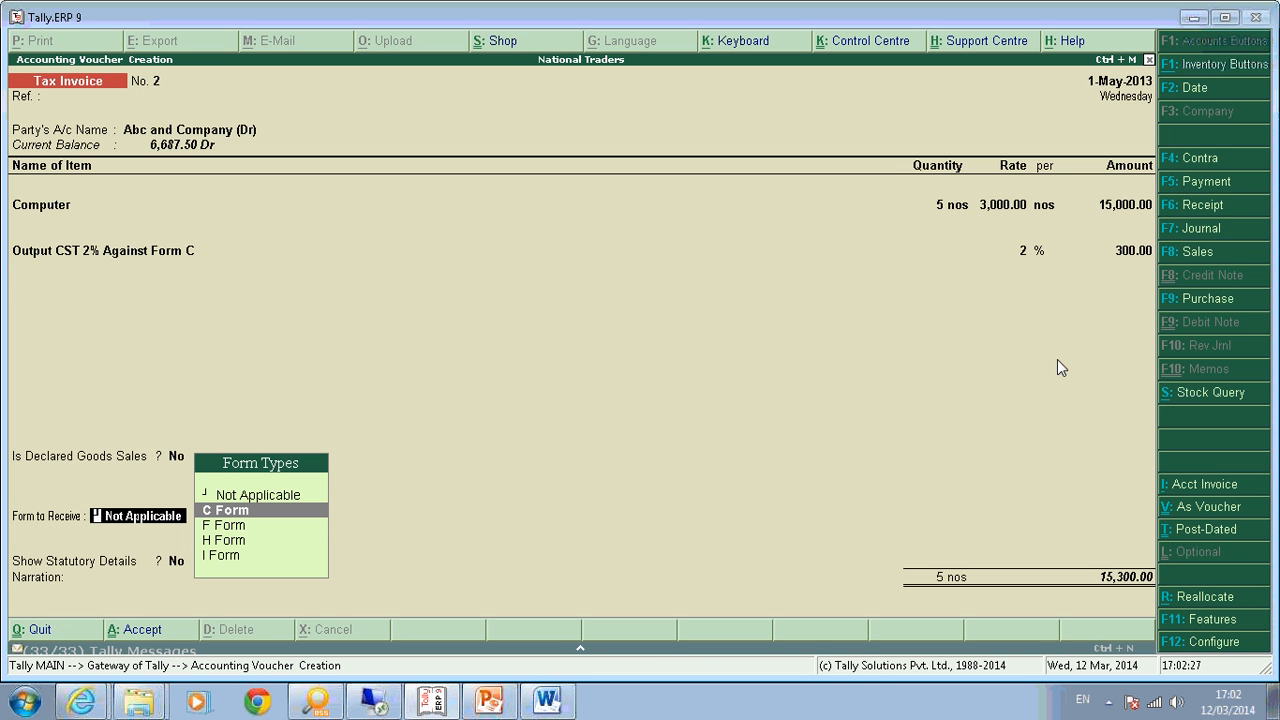
key("Return")
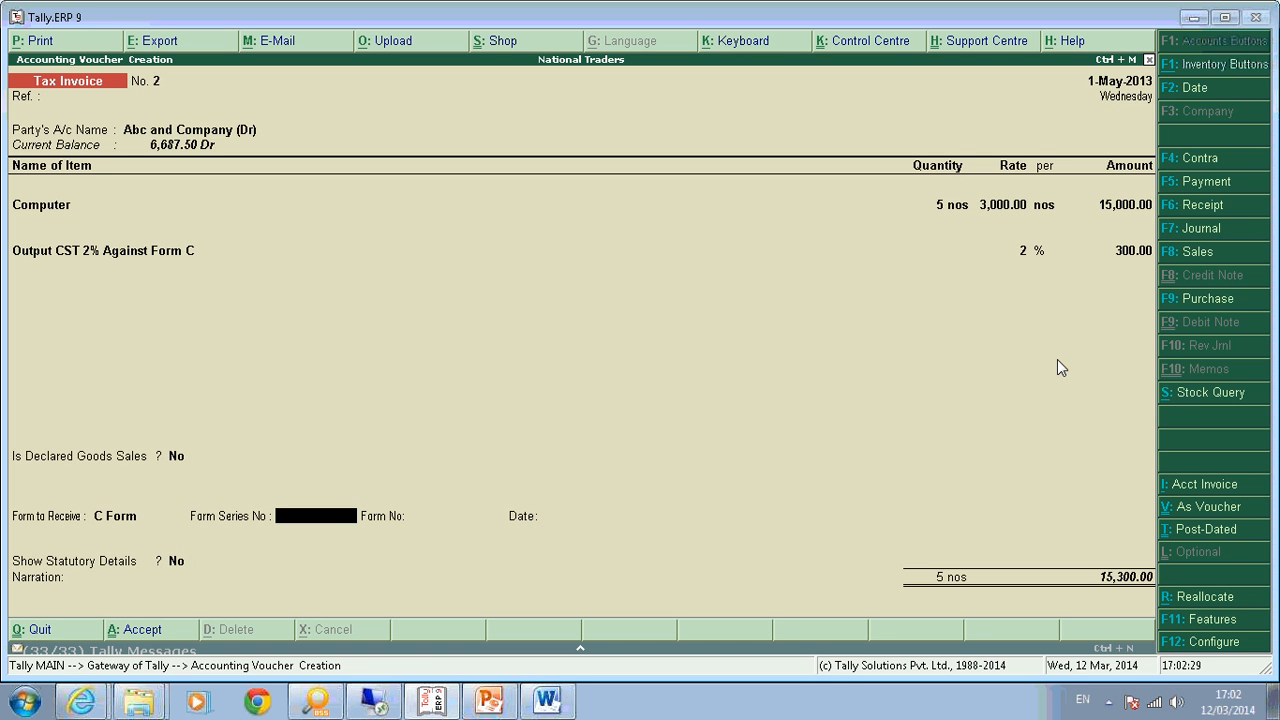
key("Return")
key("Return")
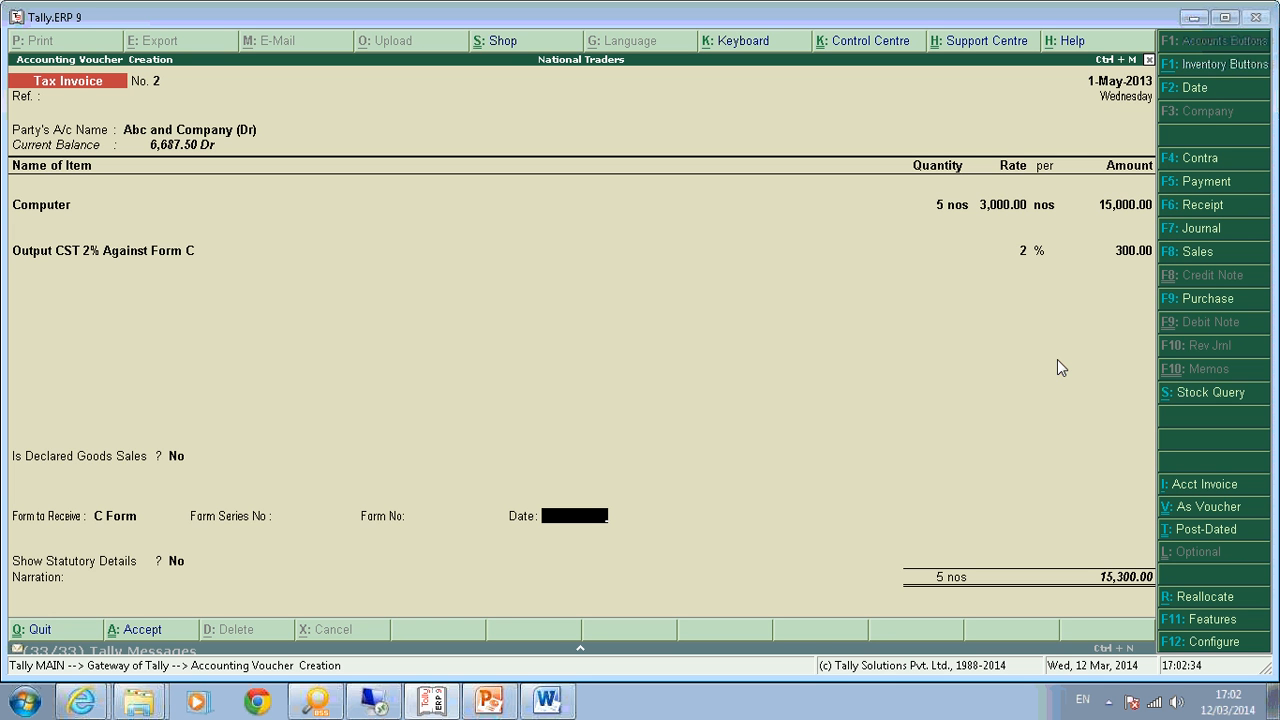
key("Return")
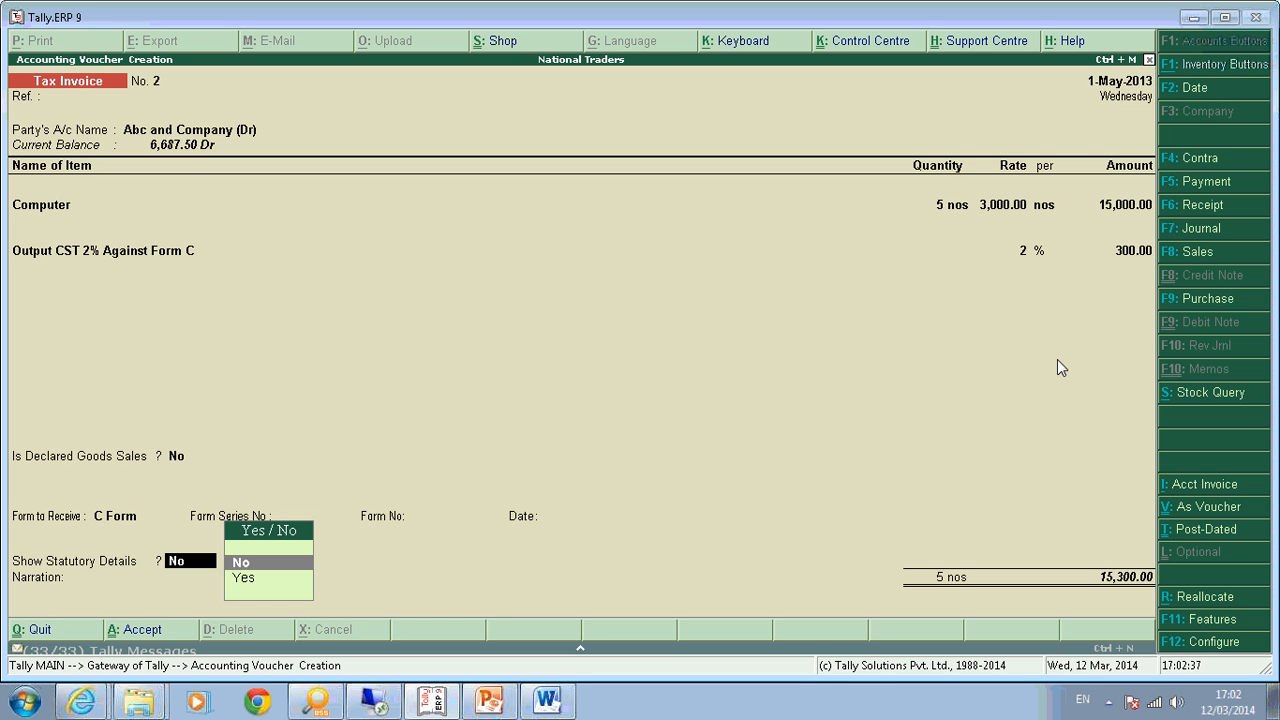
Show statutory details and review the itemwise VAT/CST breakdown for the Computer line.
key("Down")
key("Return")
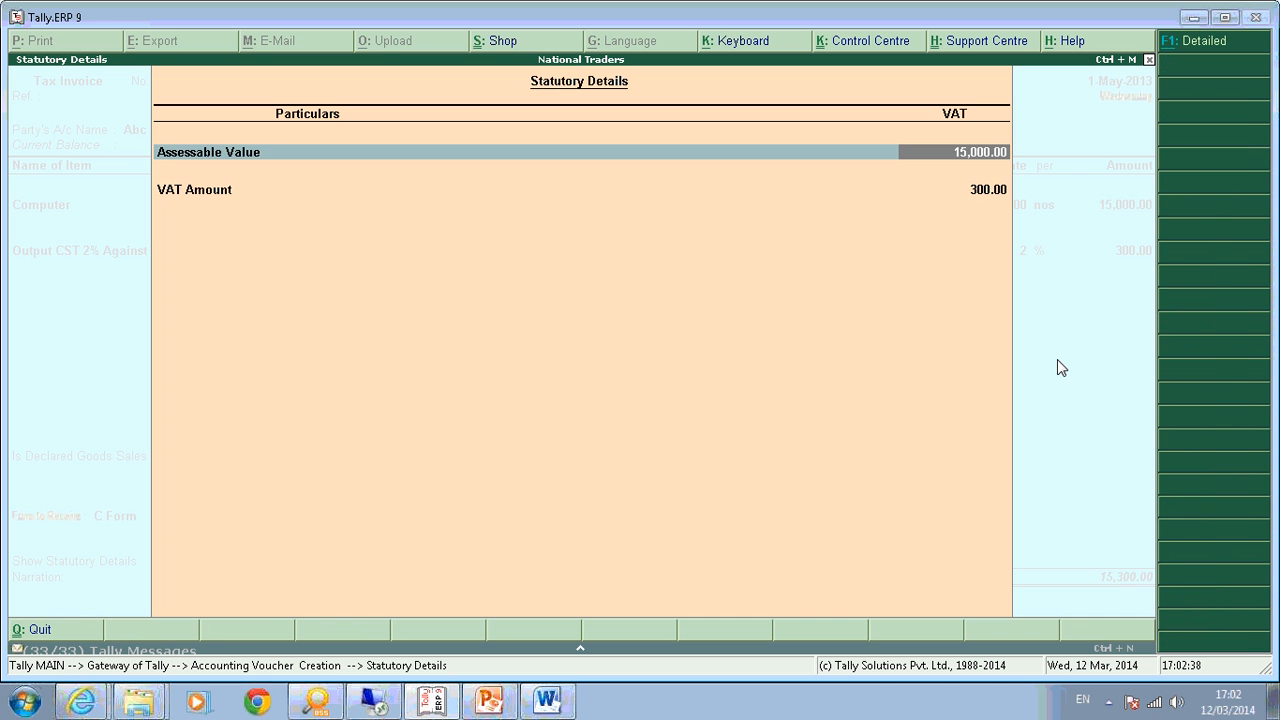
key("alt+F1")
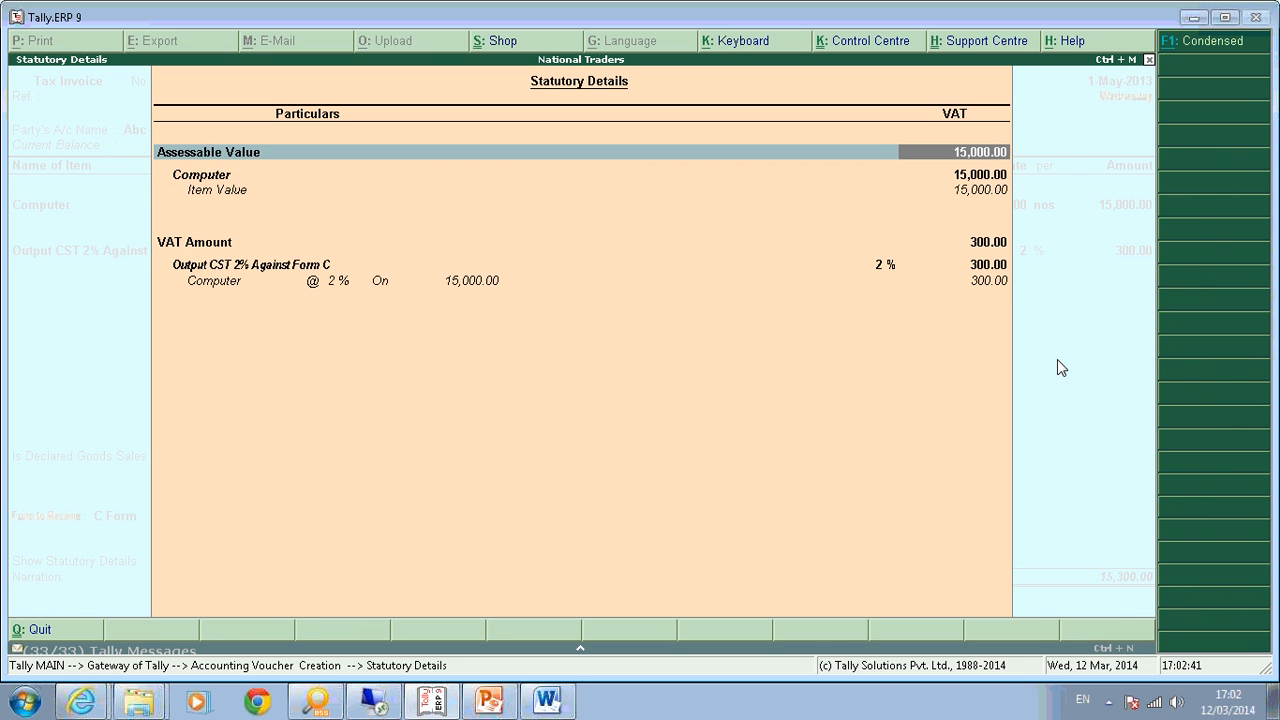
key("Down")
key("Down")
key("Down")
key("Down")
key("Down")
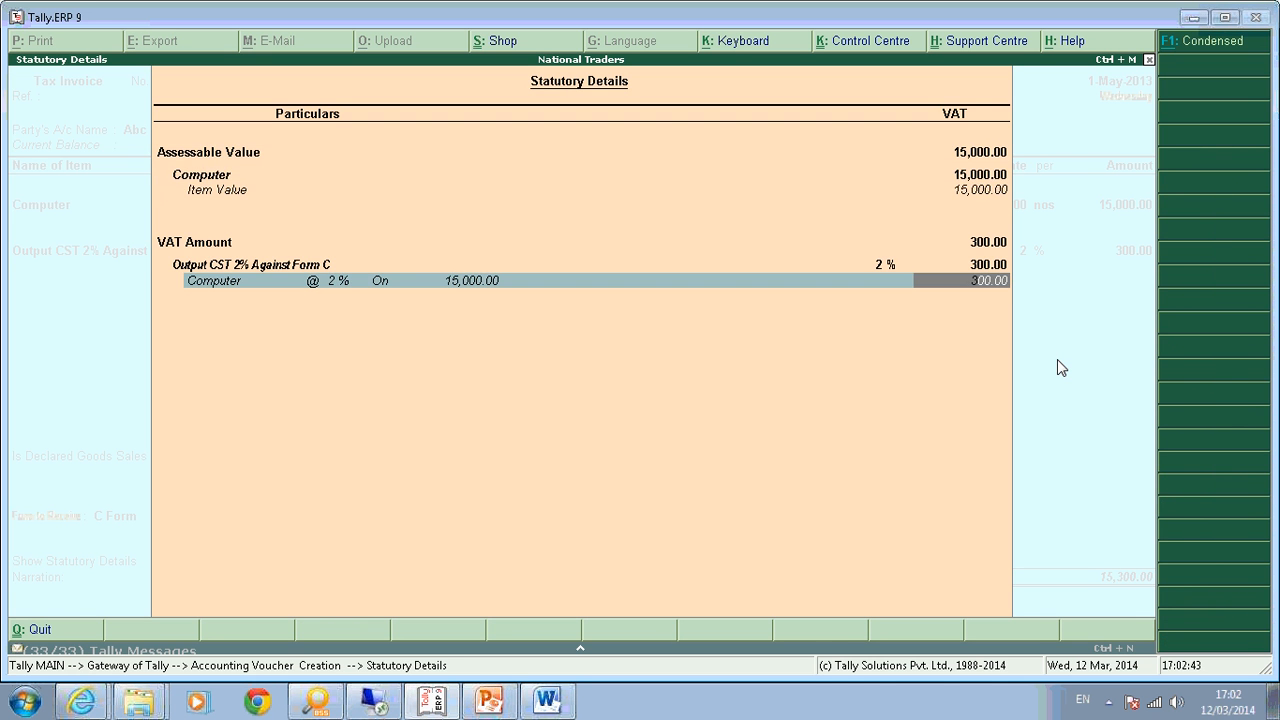
key("Up")
key("Up")
key("Down")
key("Down")
key("Up")
key("Up")
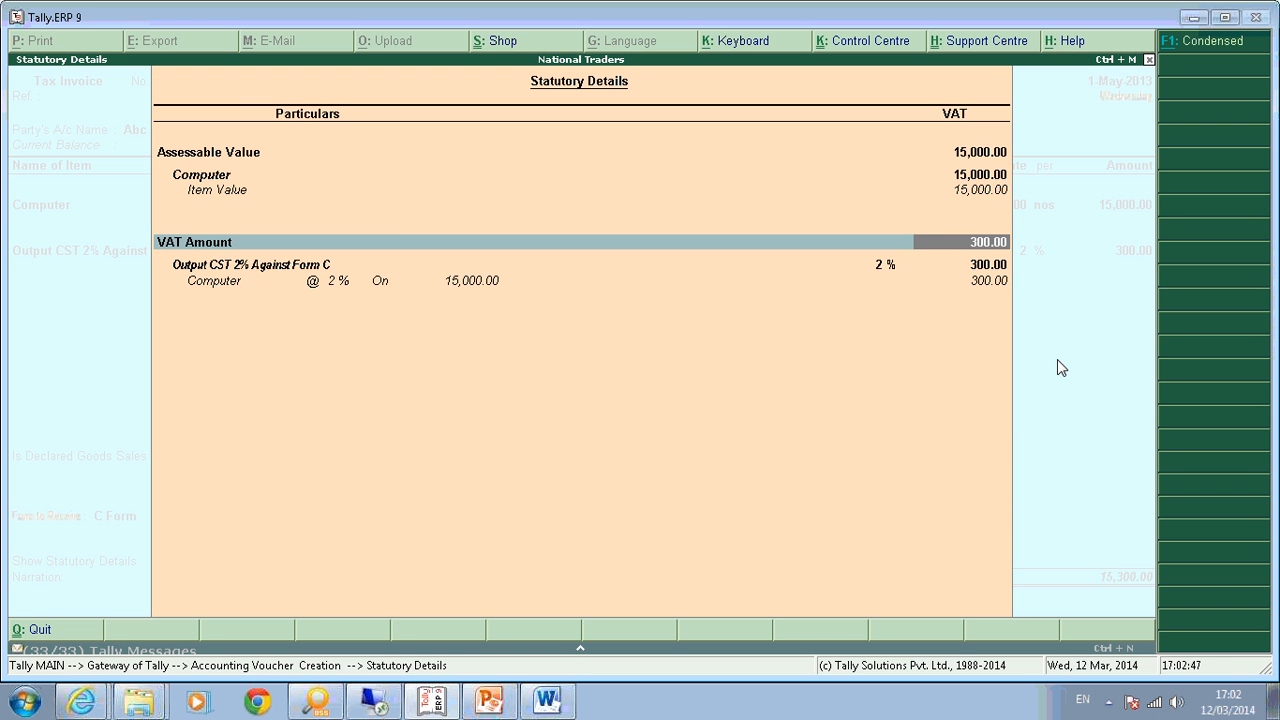
key("Down")
key("Down")
key("Escape")
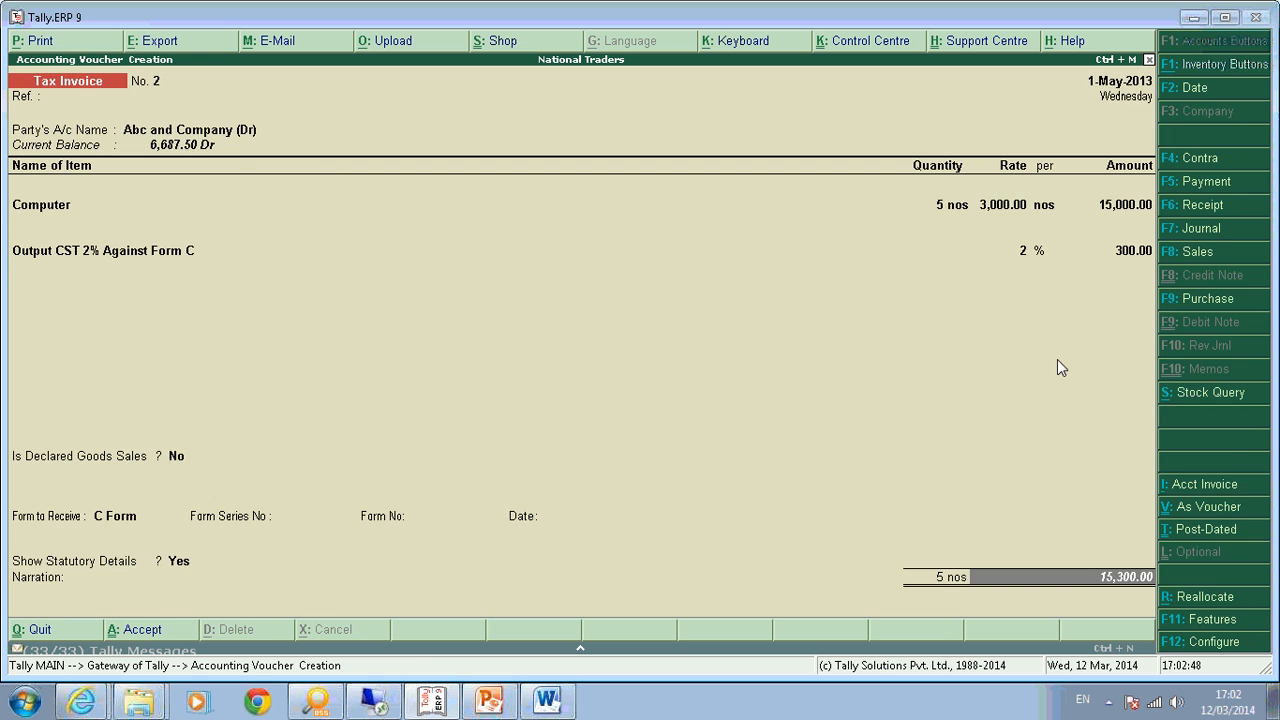
Accept Tax Invoice No. 2, totalling 15,300, with a new bill reference.
key("Return")
key("Return")
key("Return")
key("Return")
key("Return")
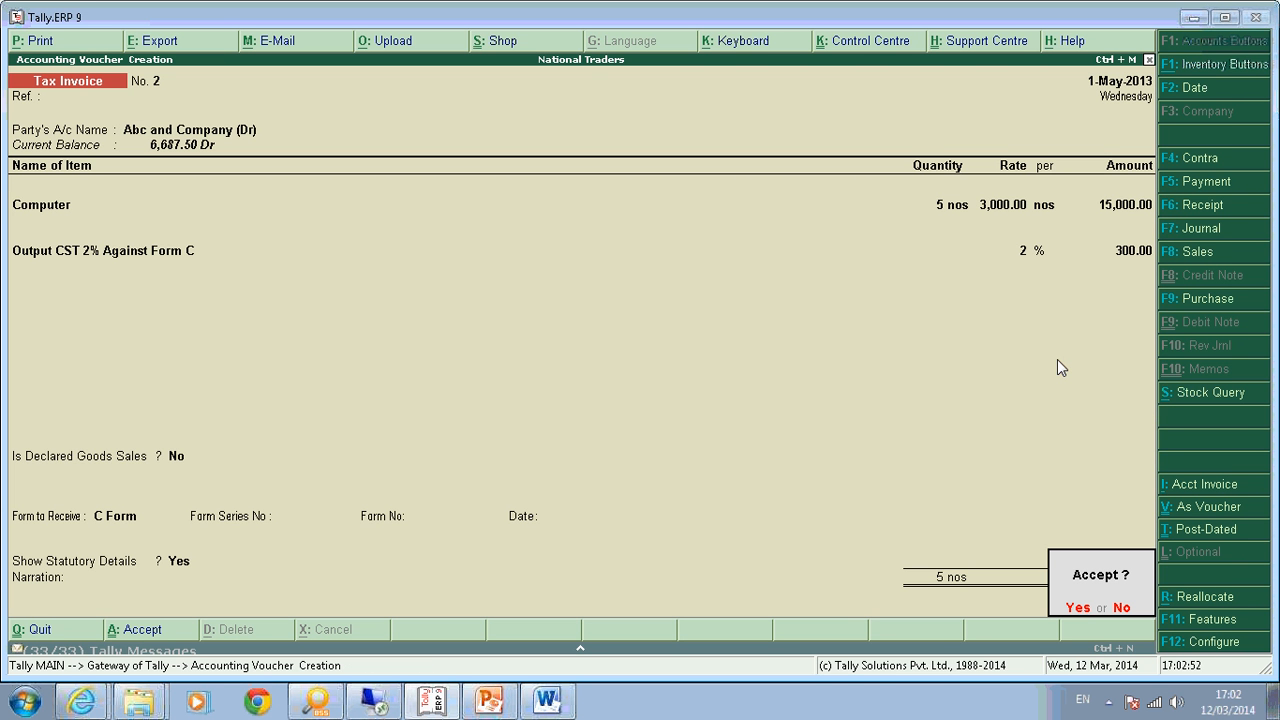
key("Return")
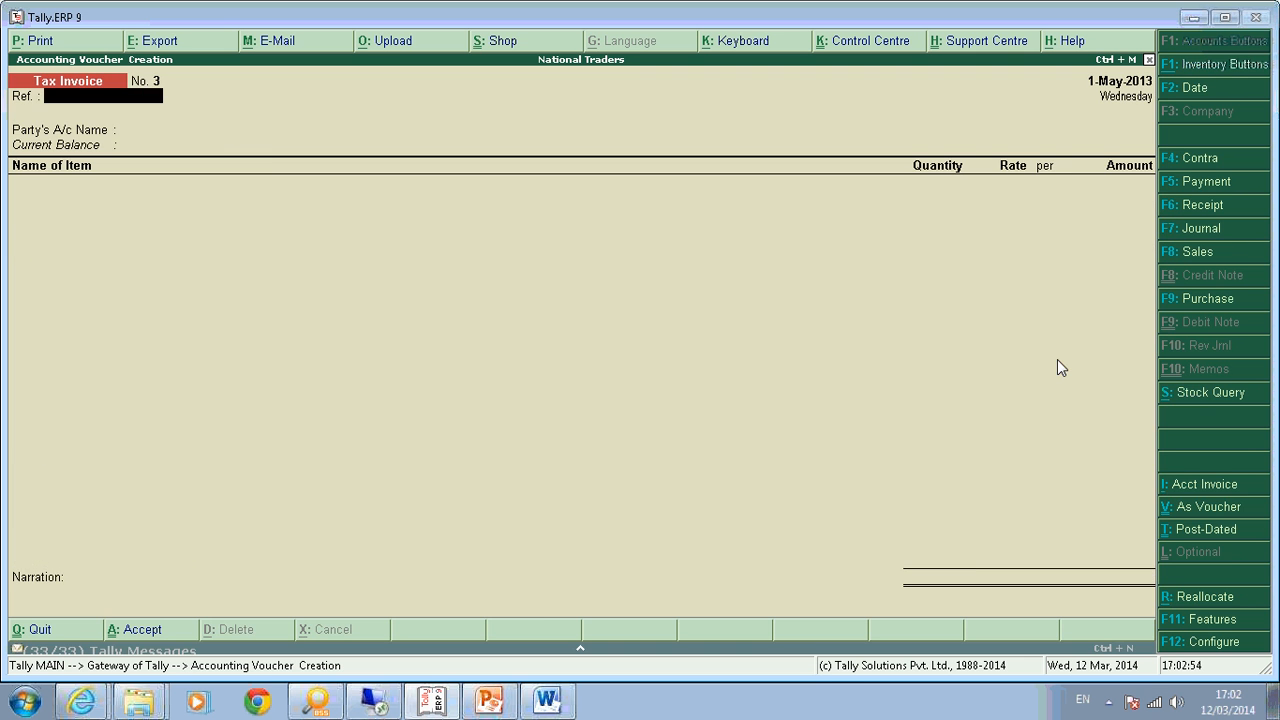
key("Escape")
Open the VAT Computation report under Statutory Reports.
key("d")
key("u")
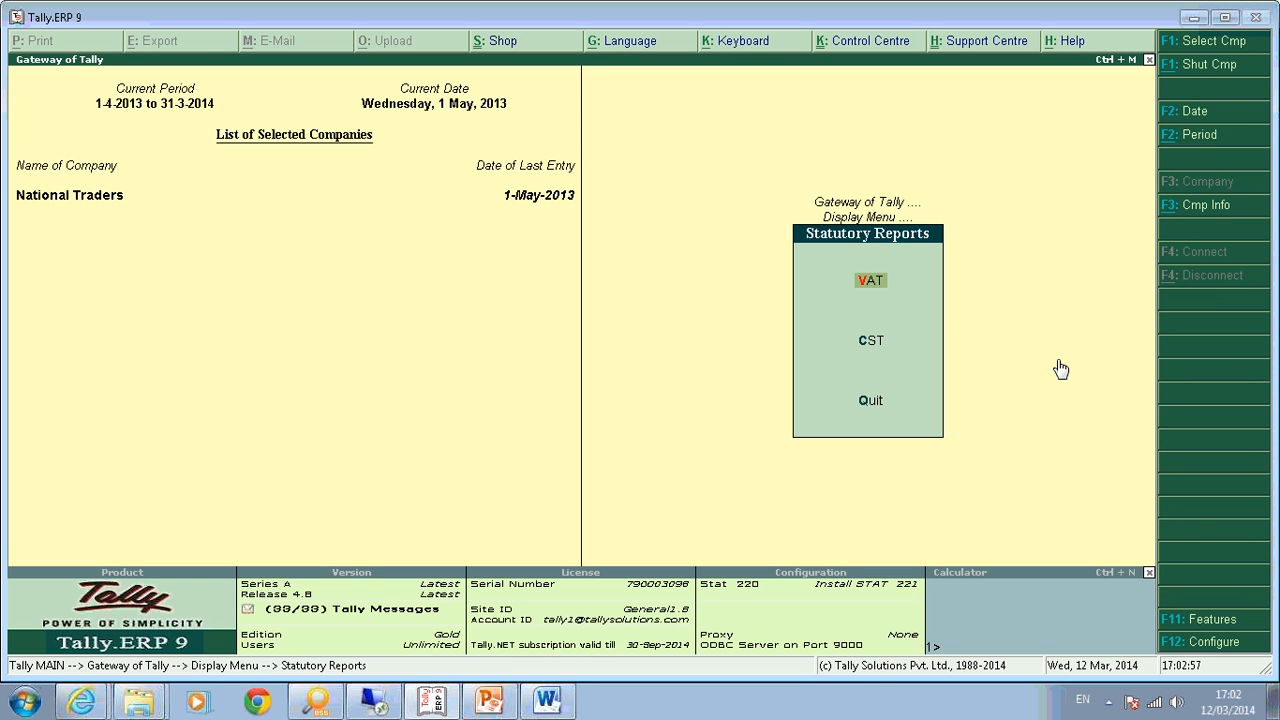
key("v")
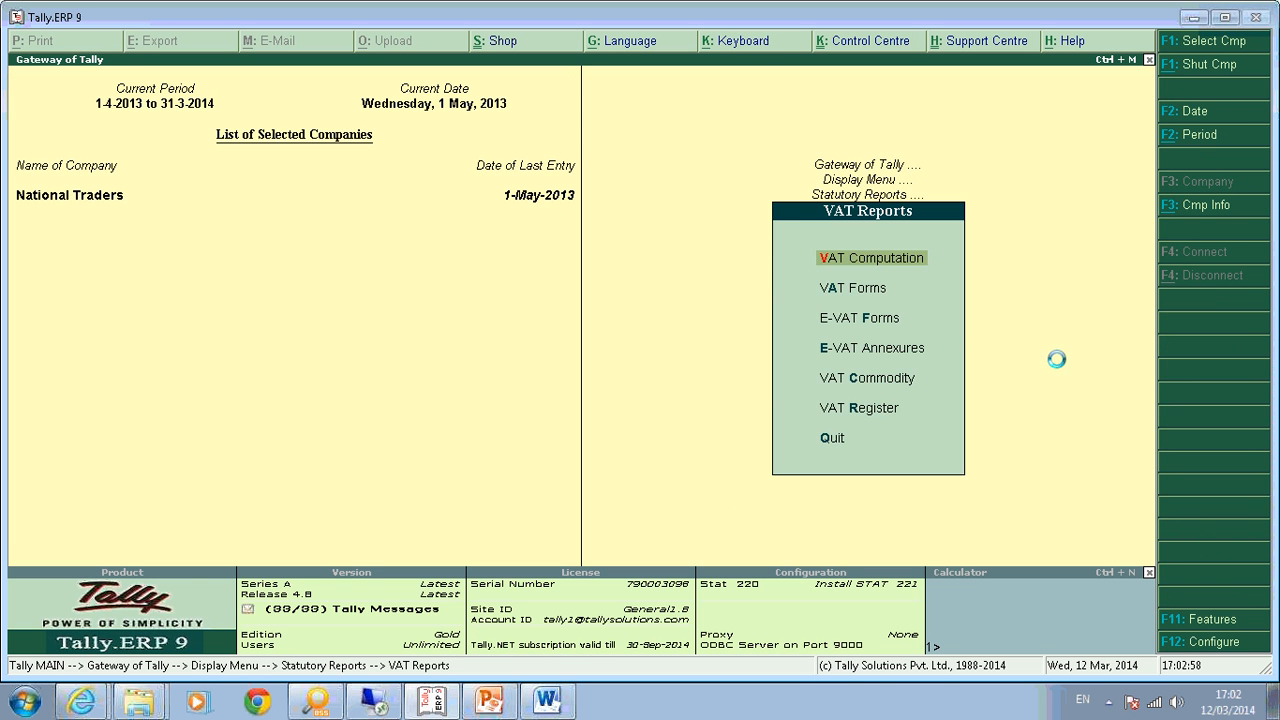
key("Return")
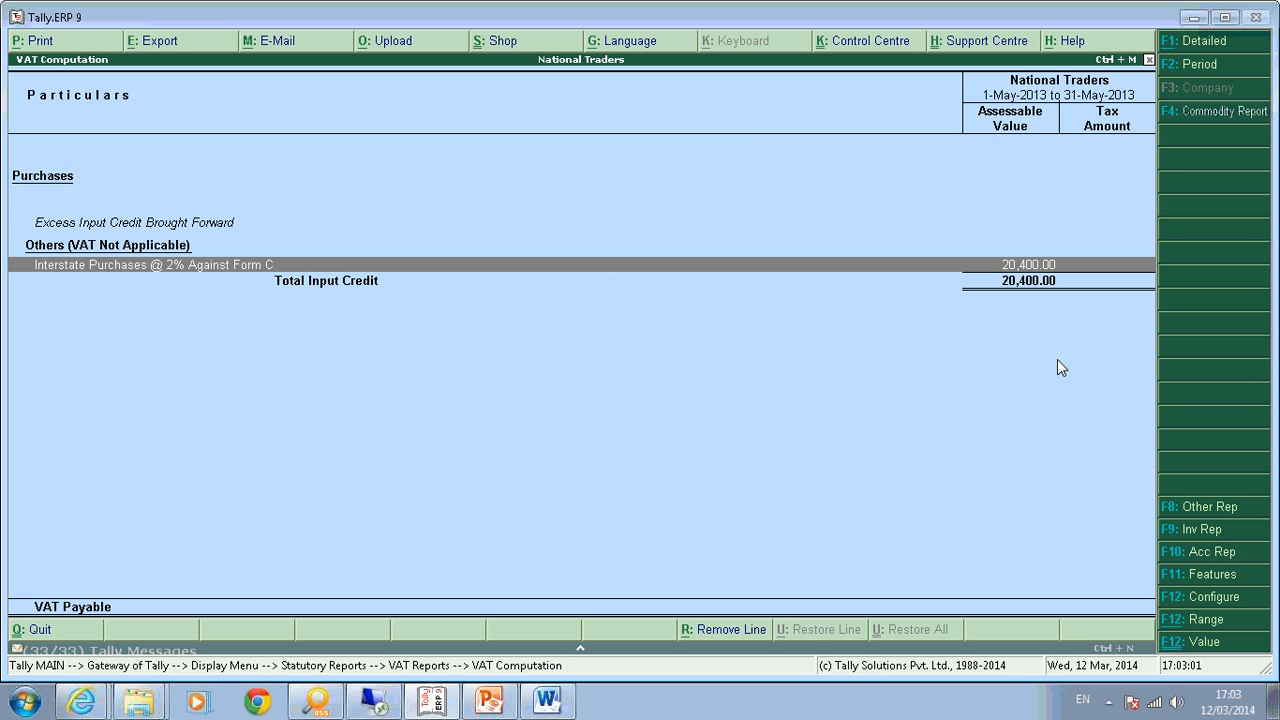
Set Show CST Details to Yes so CST 2% sales of 15,000 appear.
key("F12")
key("Return")
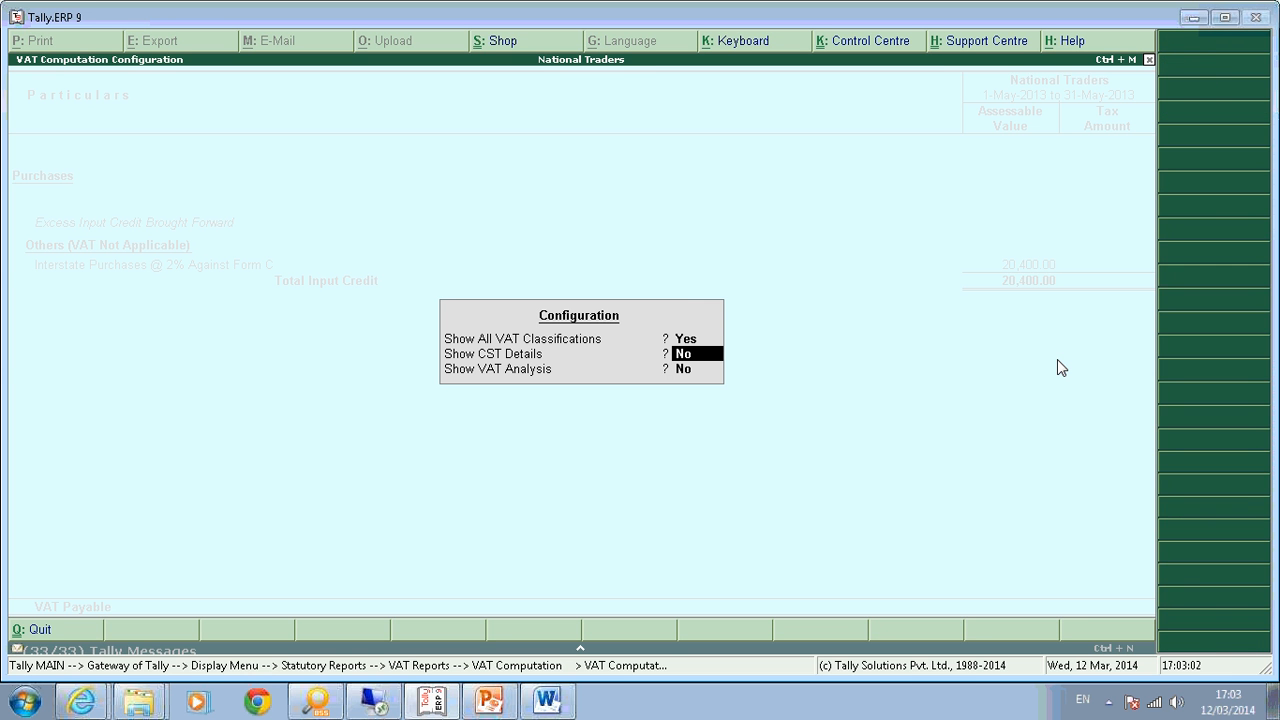
key("y")
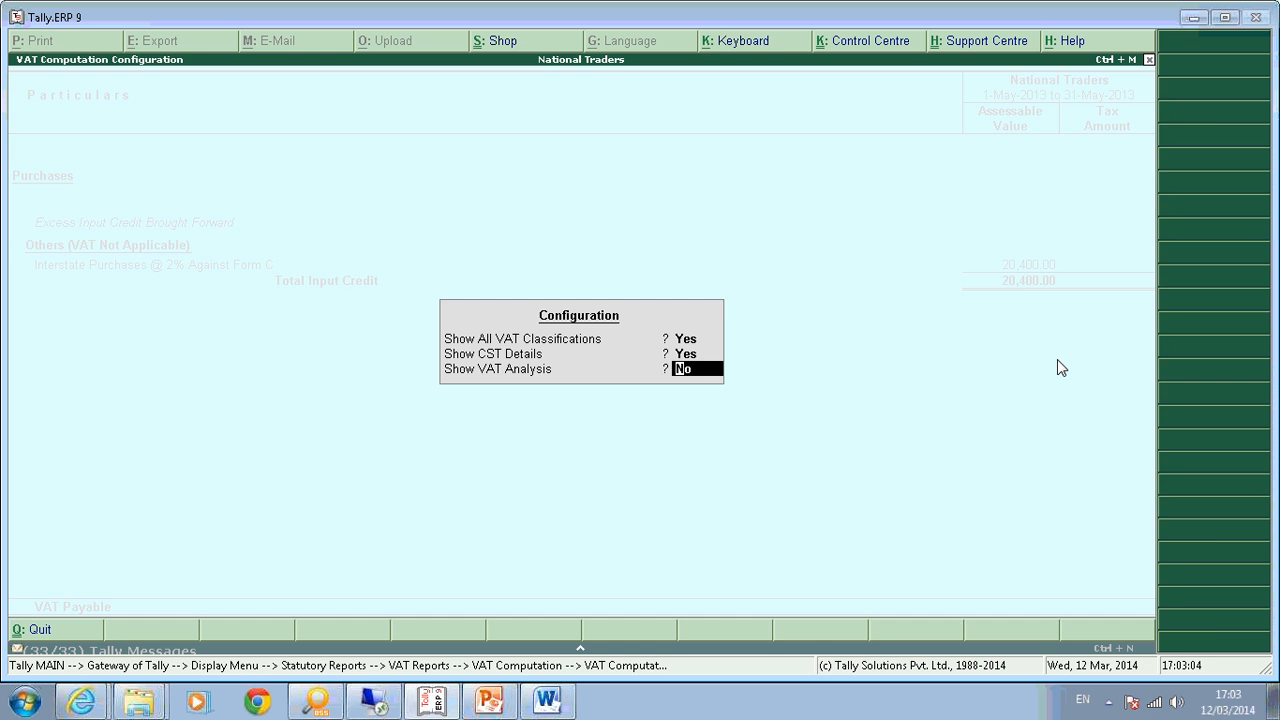
key("Return")
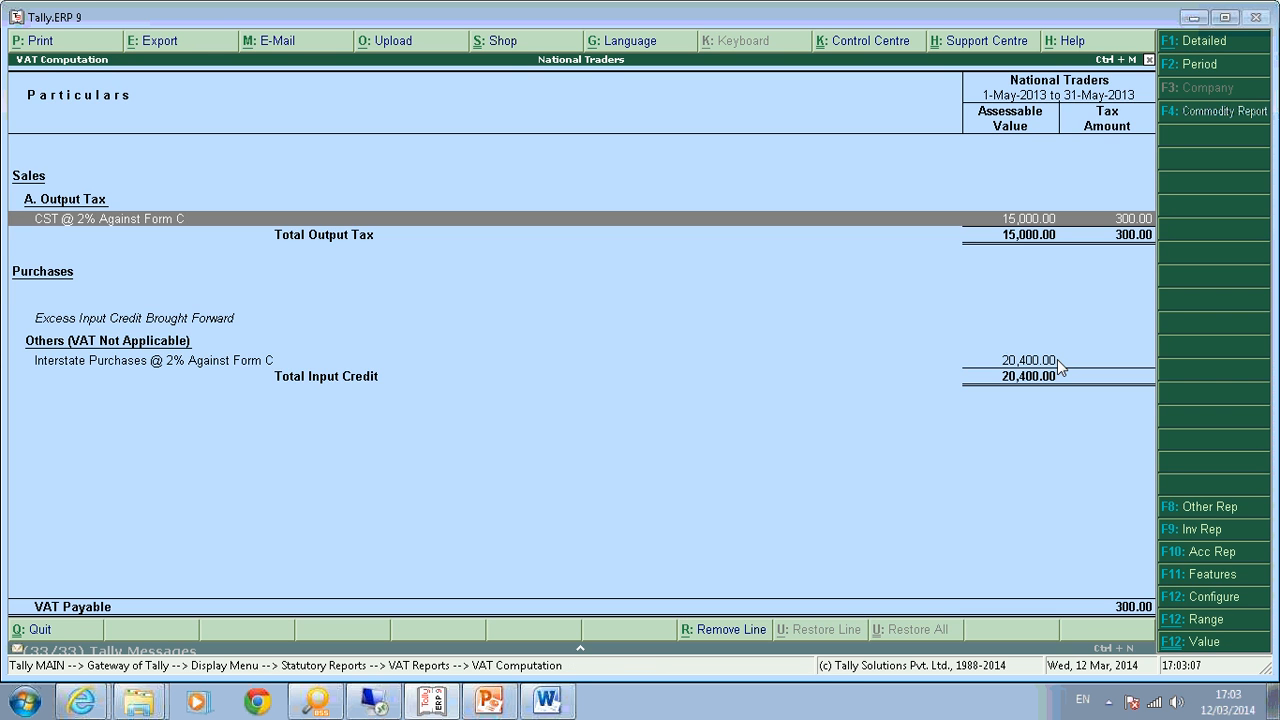
key("F12")
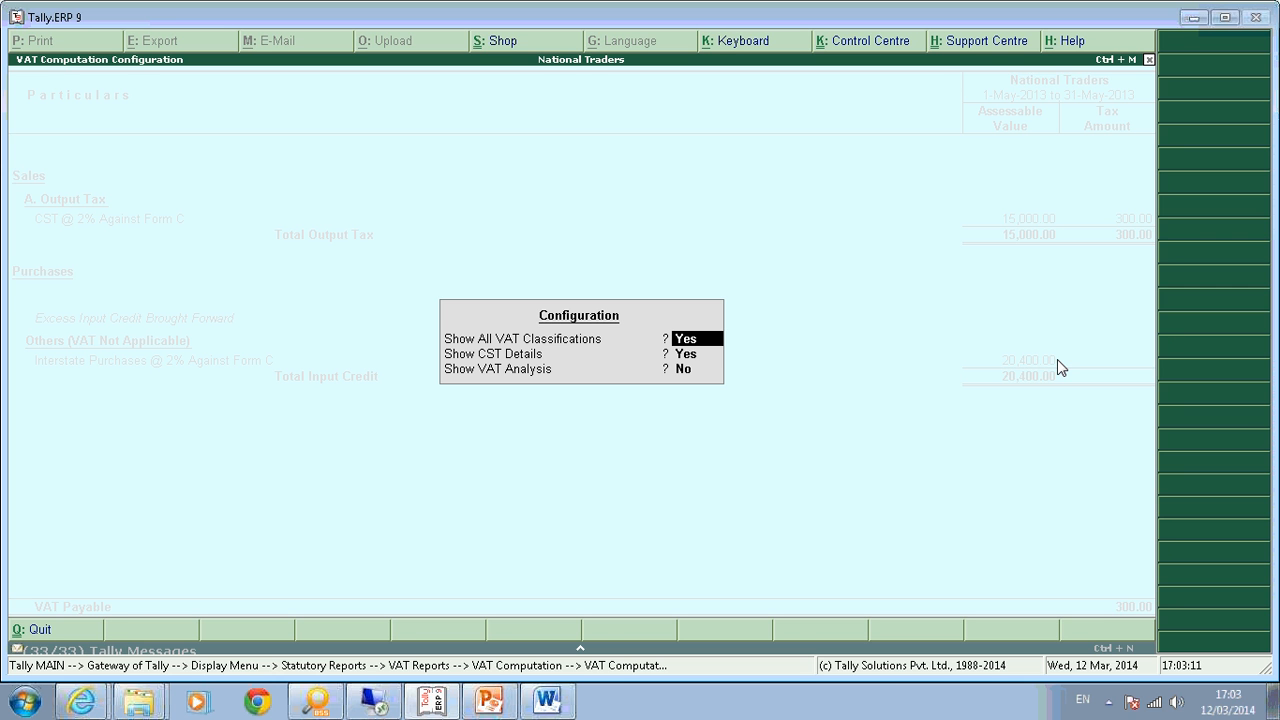
key("Return")
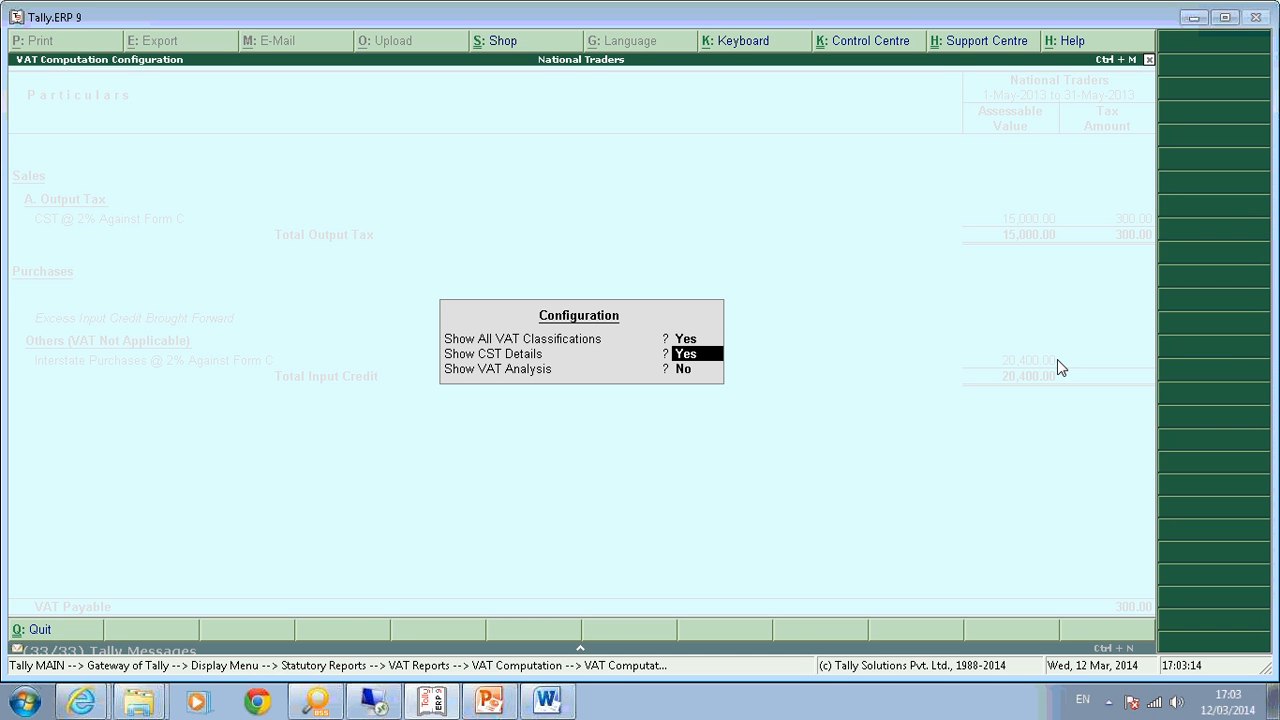
key("Return")
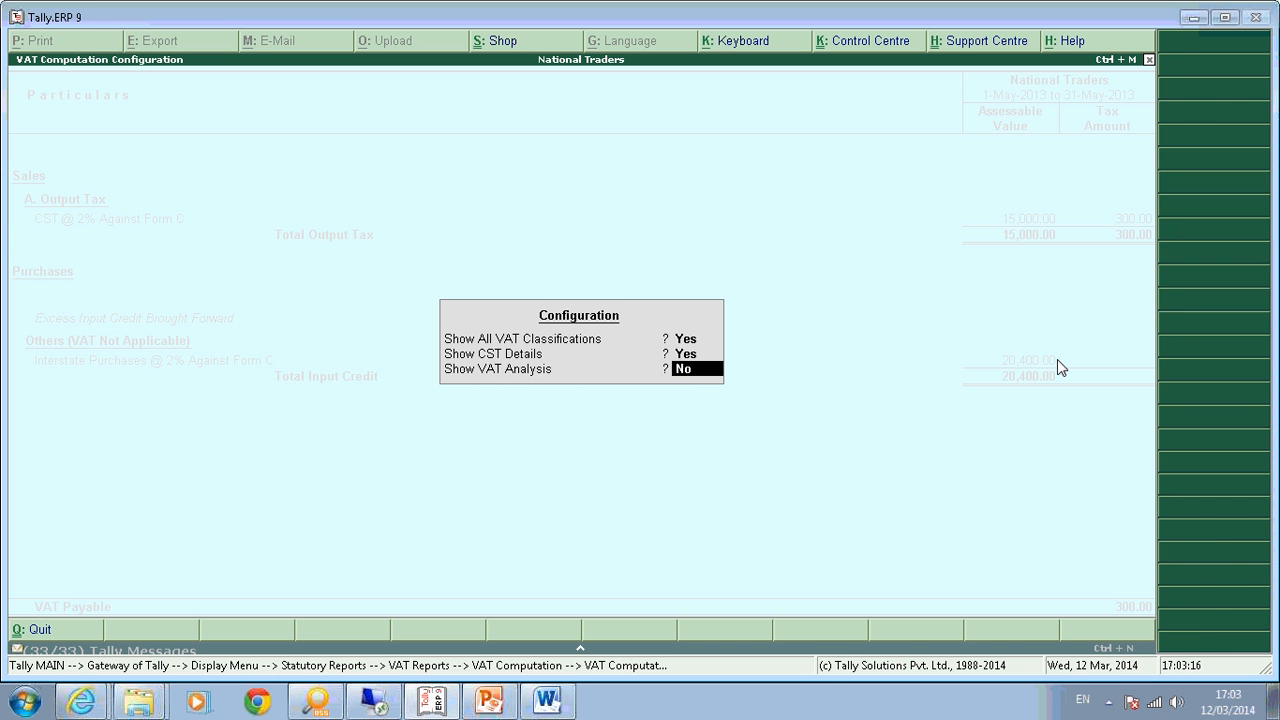
key("Return")
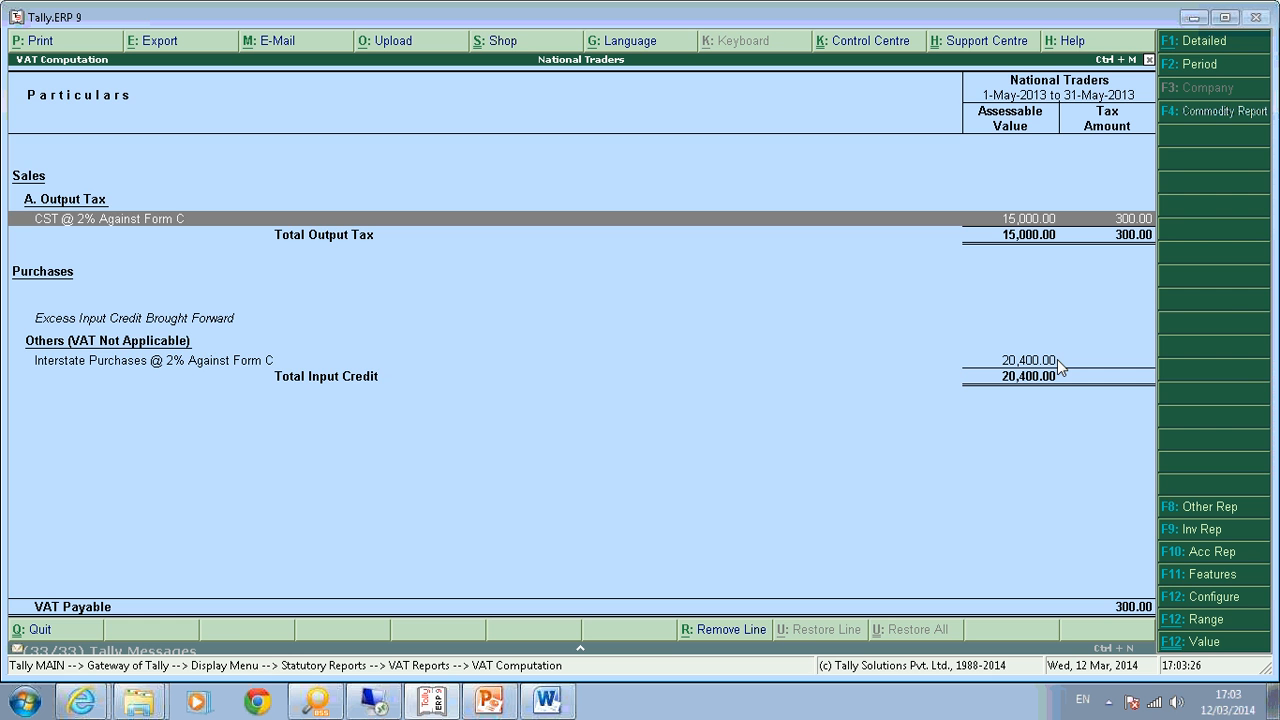
Drill into CST @ 2% Against Form C and review Tax Invoice No. 2, keeping C Form unchanged.
key("Return")
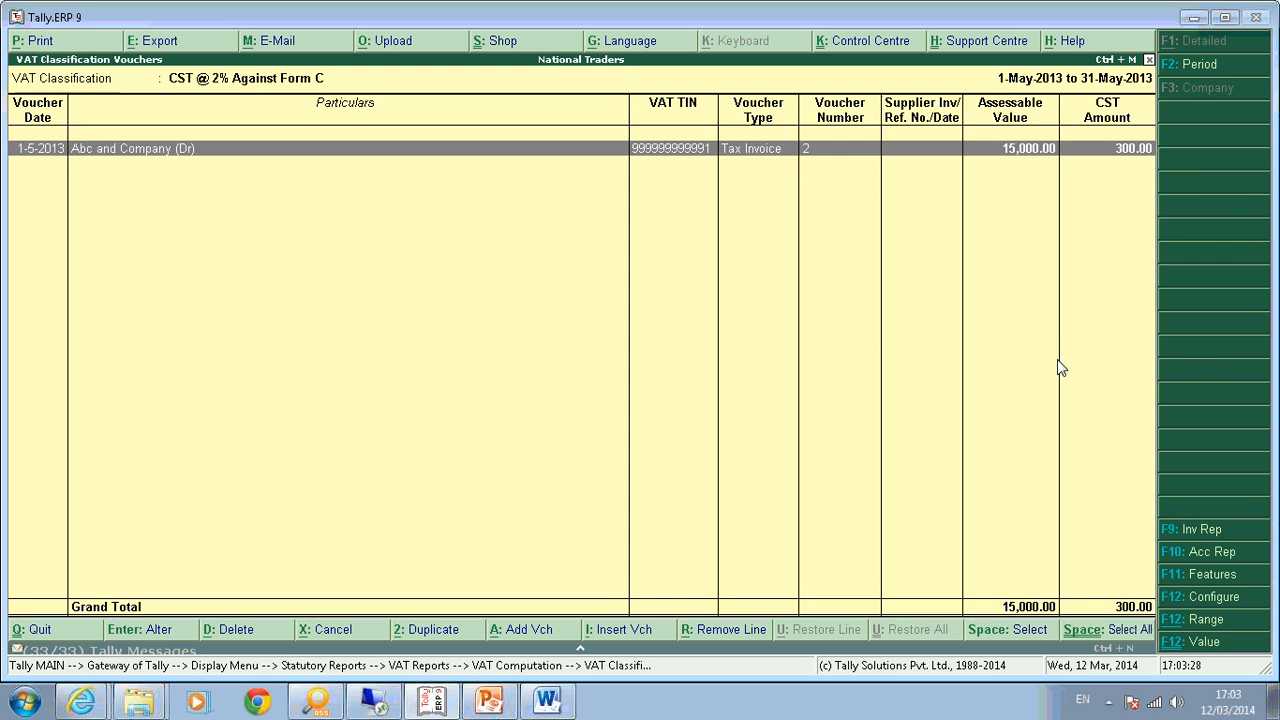
key("Return")
key("Return")
key("Return")
key("ctrl+a")
key("Return")
key("Return")
key("Return")
key("Return")
key("Return")
key("Return")
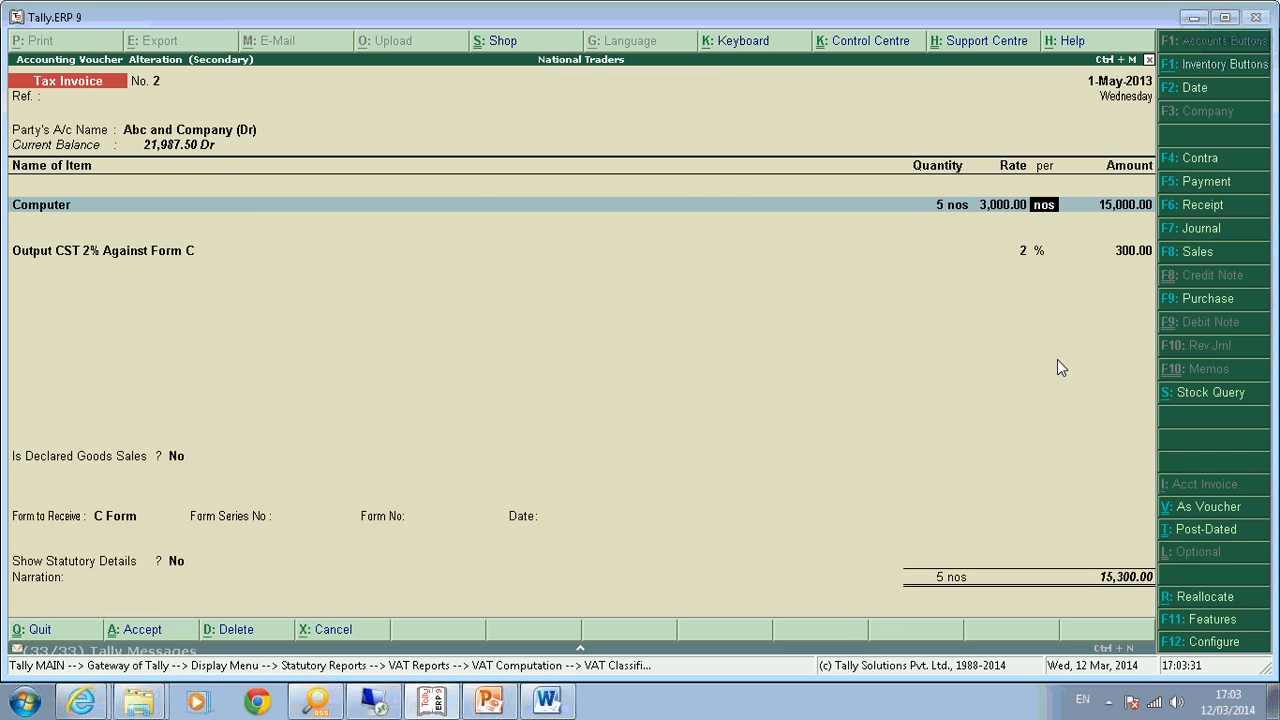
key("Return")
key("Return")
key("Return")
key("Return")
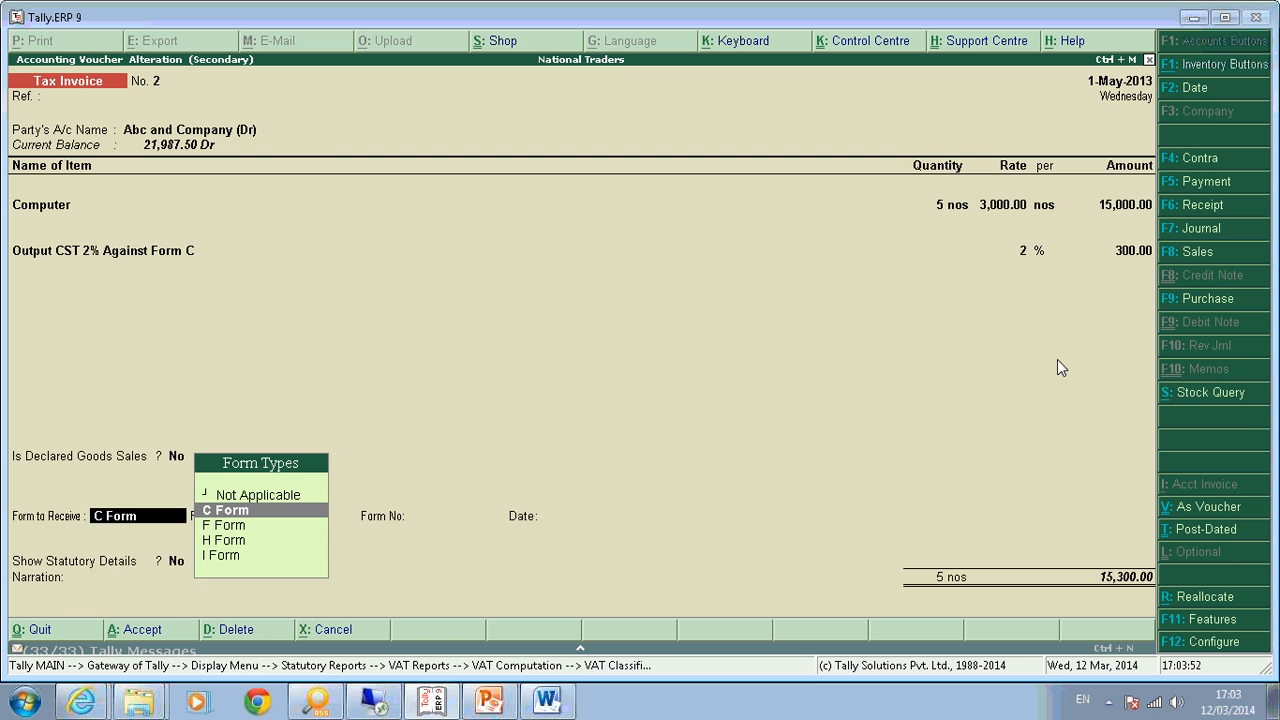
key("Return")
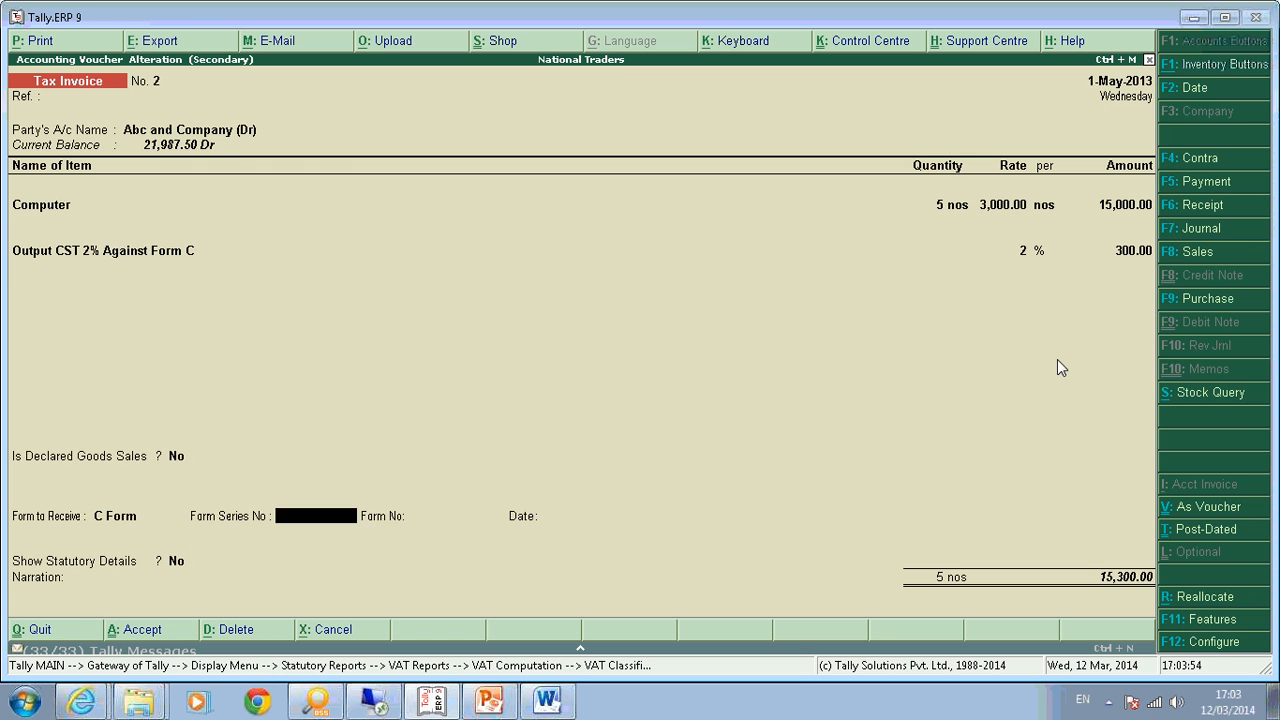
key("Return")
key("Return")
key("Return")
key("Return")
key("Return")
key("Return")
key("Return")
key("Return")
key("Return")
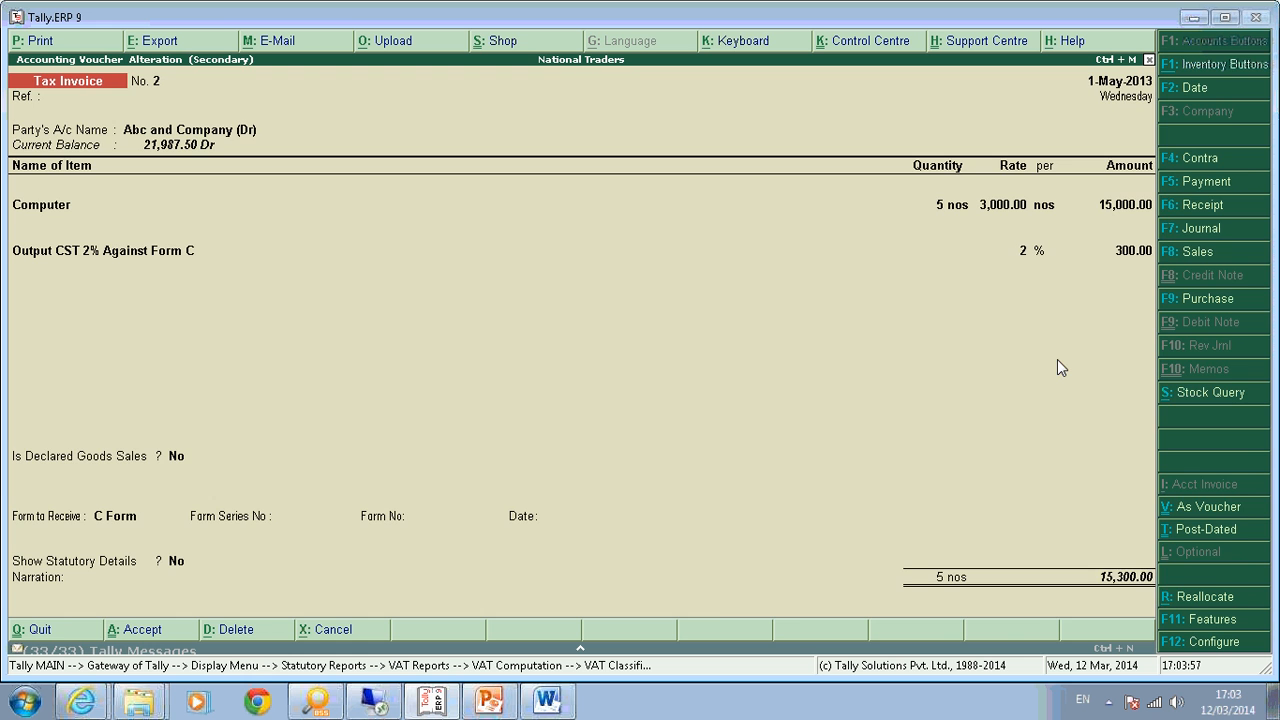
Compare the CST 2% sales and Interstate Purchases lines, then exit to Gateway of Tally.
key("Escape")
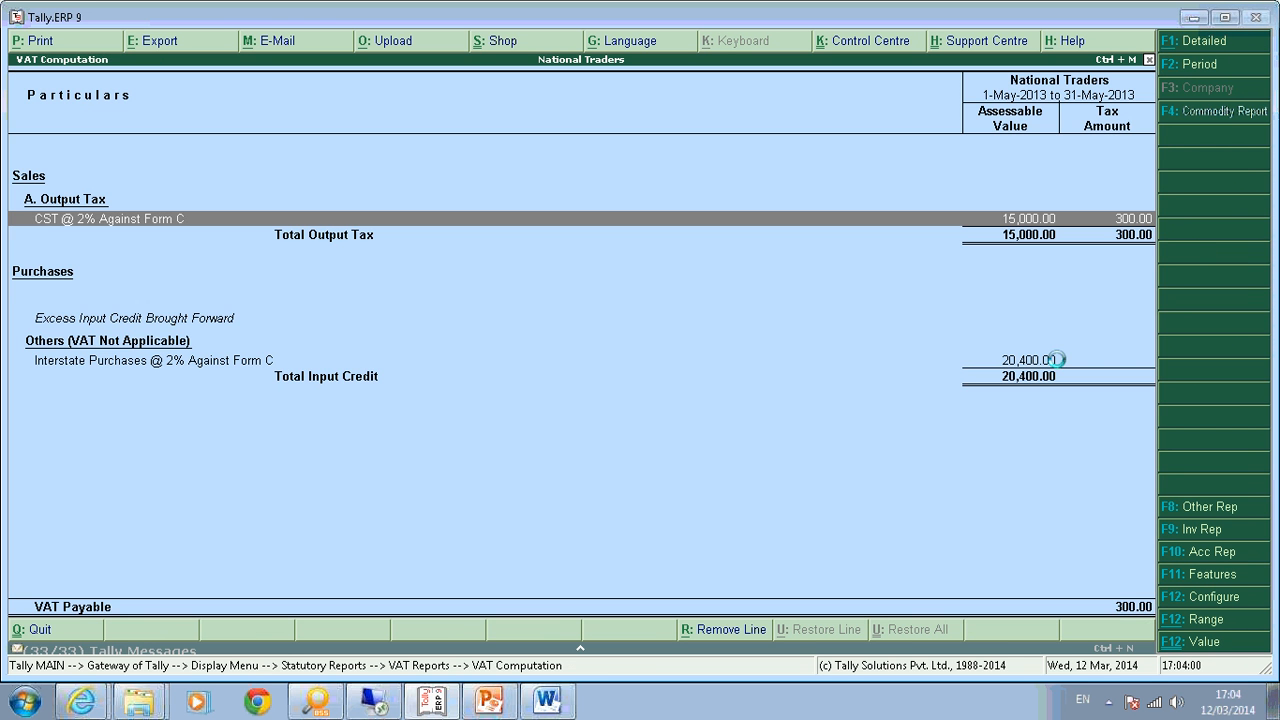
key("Down")
key("Up")
key("Down")
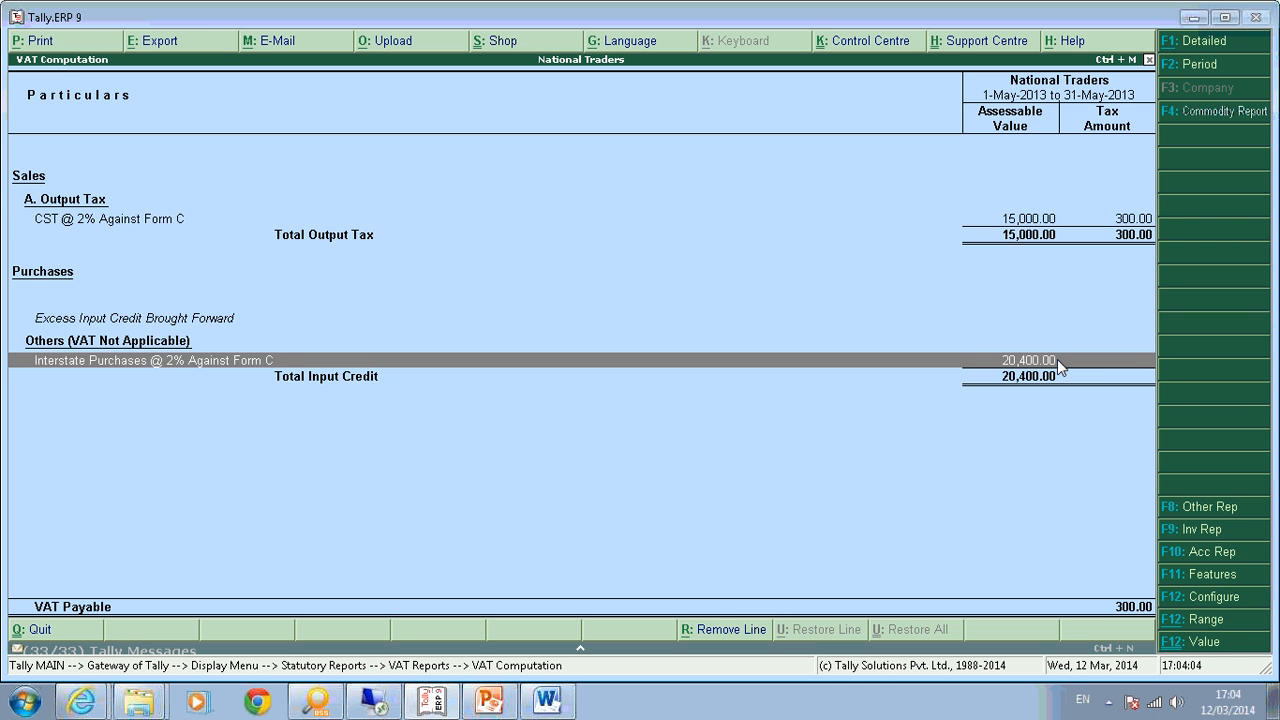
key("Up")
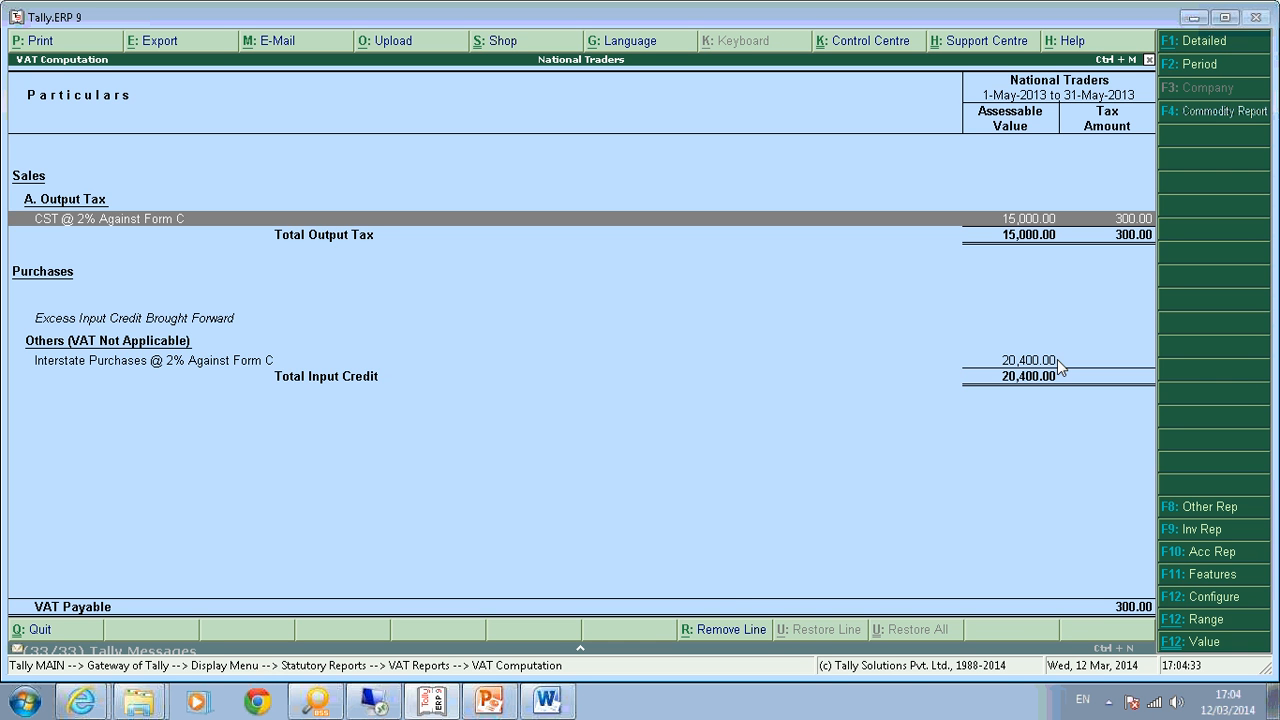
key("Escape")
key("Escape")
key("Escape")
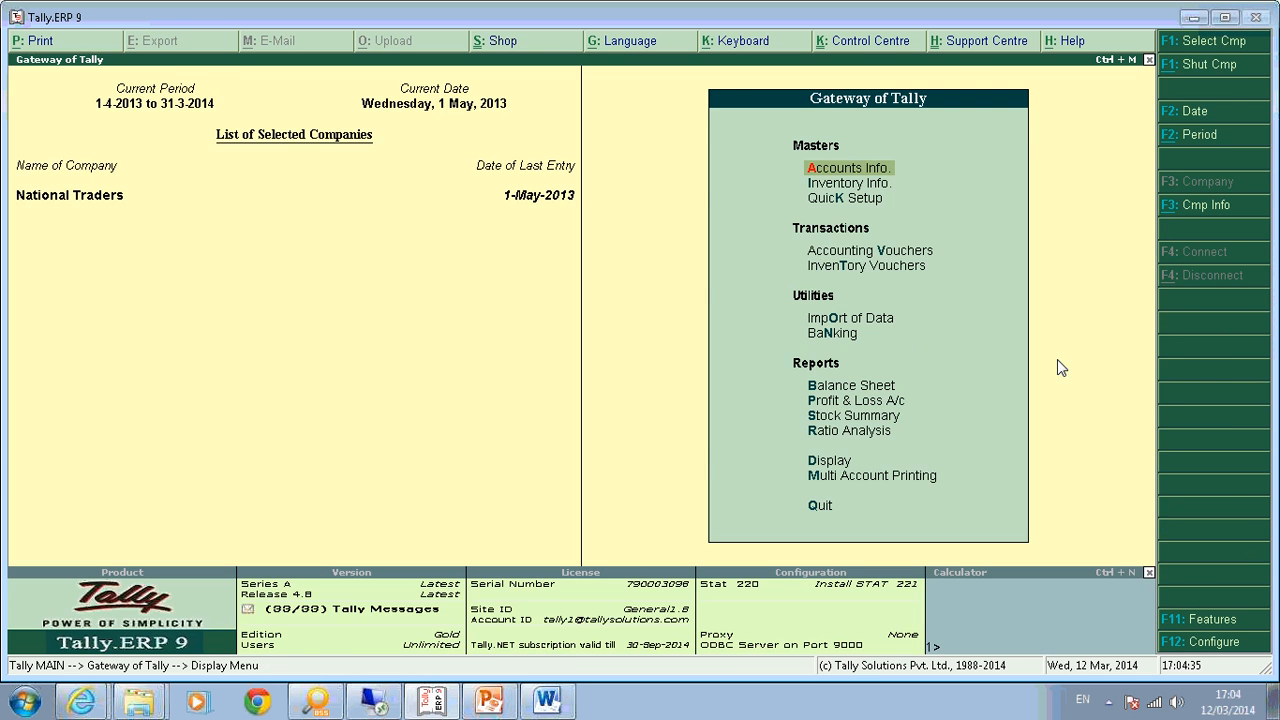
Start a purchase with supplier invoice 1, dated 2-May-2013, from Ram Enterprises (CR).
key("v")
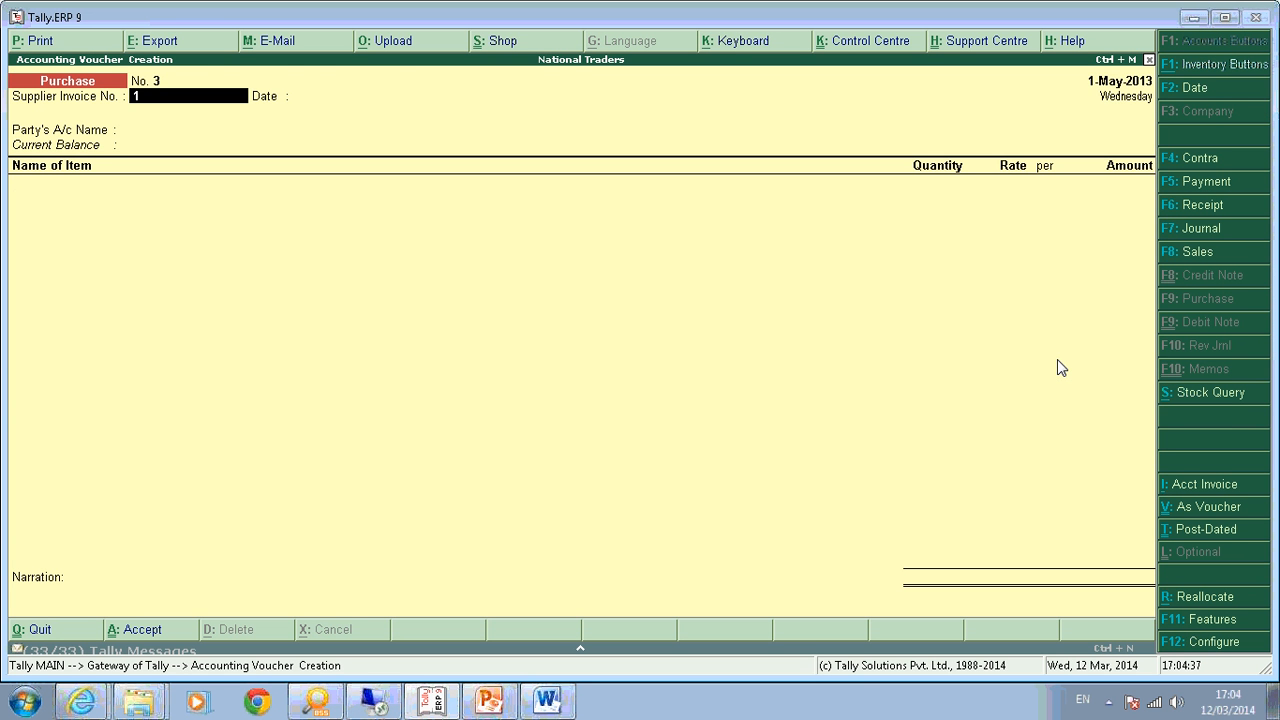
type("1")
key("Return")
key("Return")
key("F2")
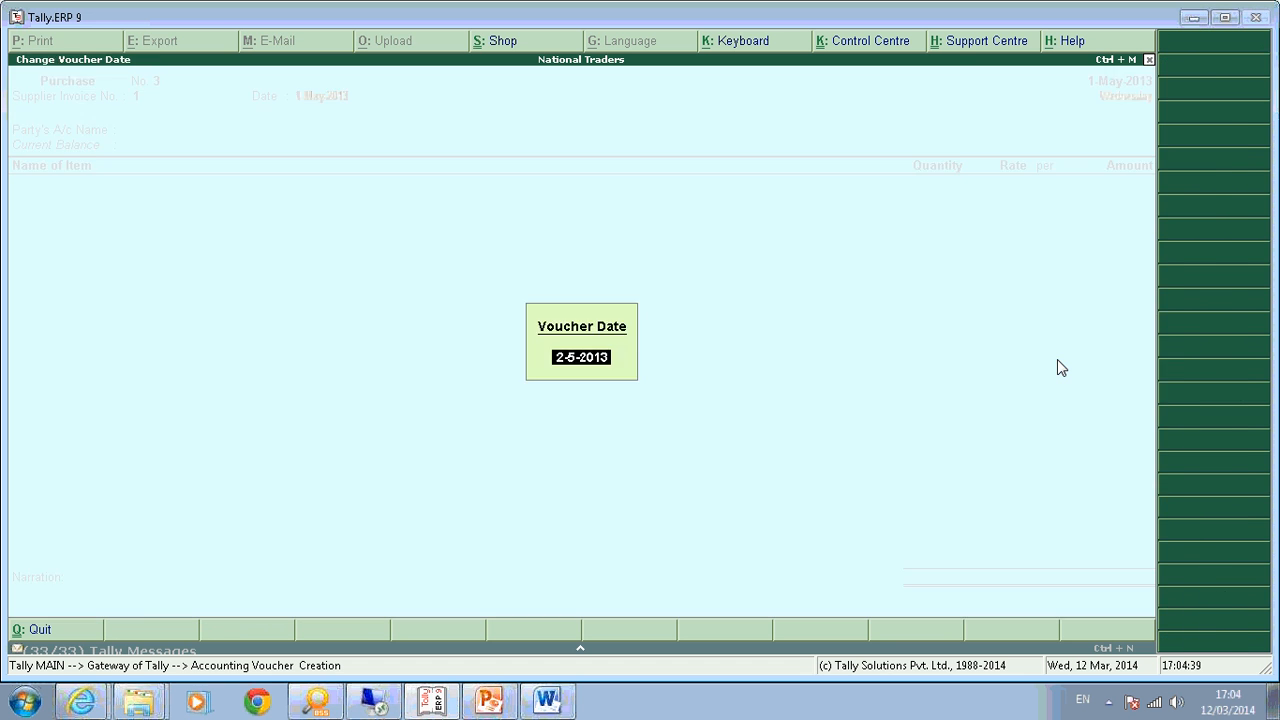
key("Return")
key("Return")
key("Return")
key("Down")
key("Down")
key("Down")
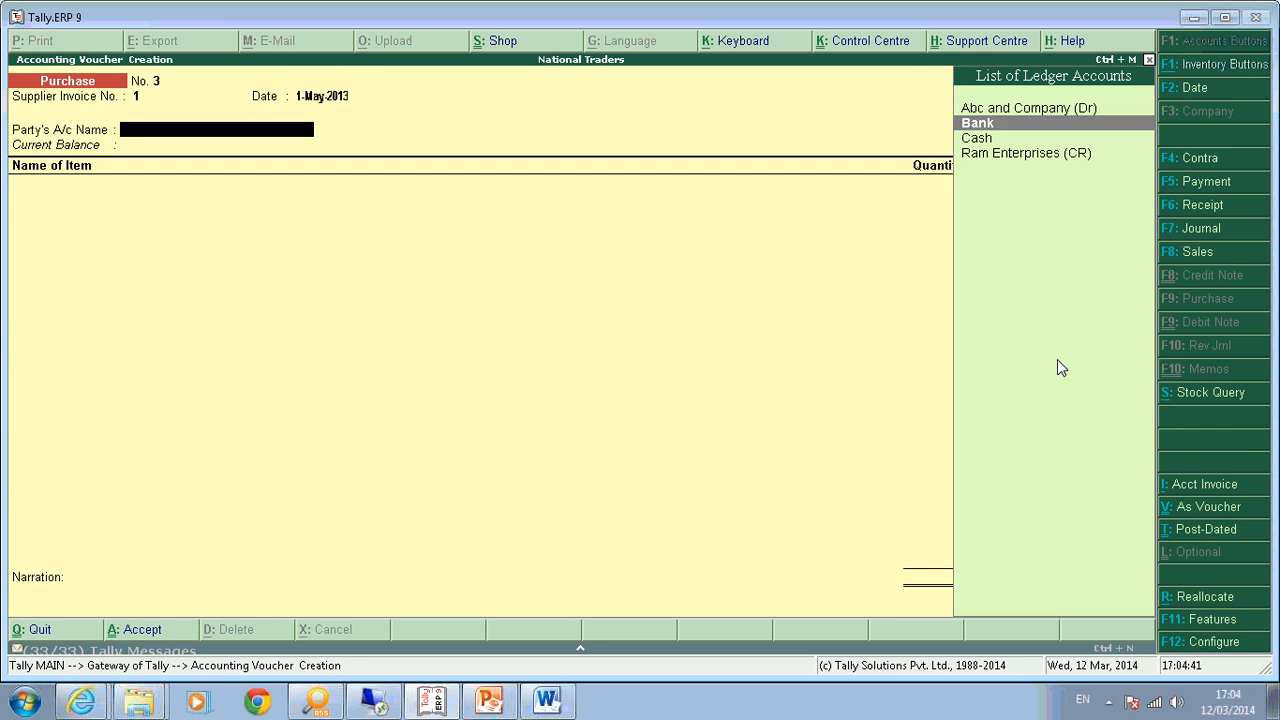
key("Return")
key("Return")
key("Return")
key("Return")
key("Return")
key("Return")
key("Return")
key("Return")
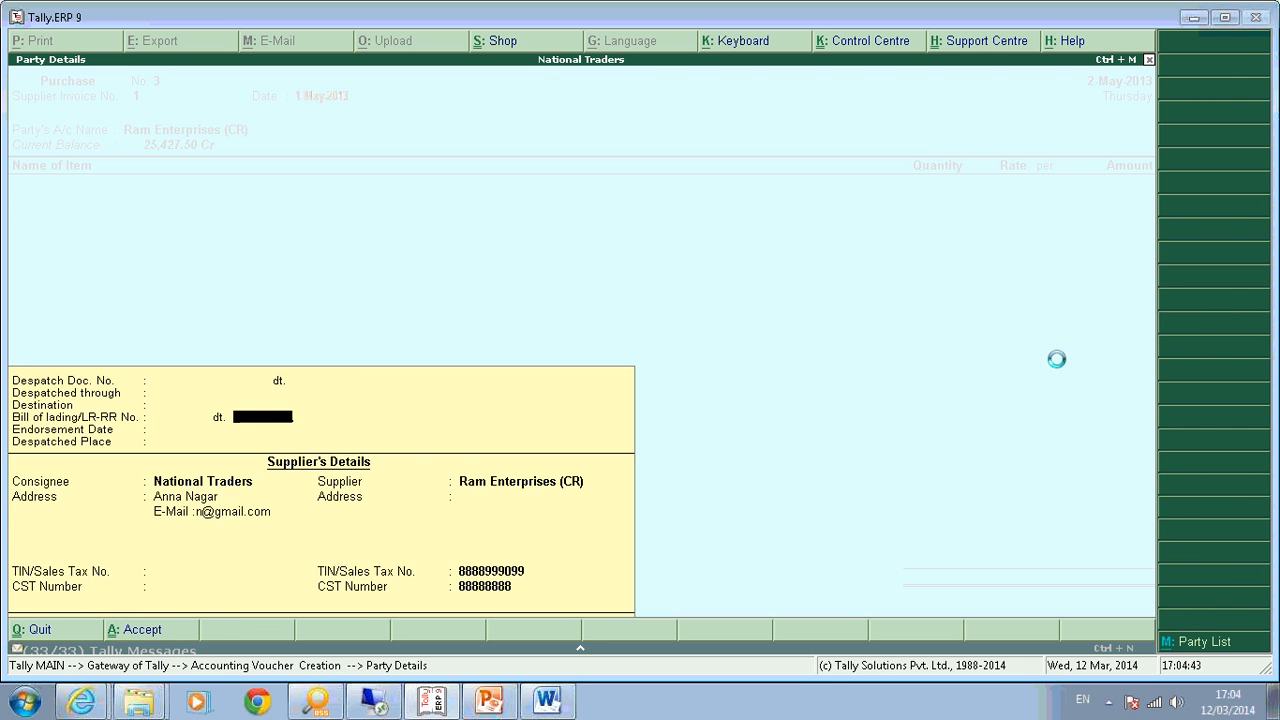
Add 1 Key Board at a rate of 6,000.00.
key("Down")
key("Down")
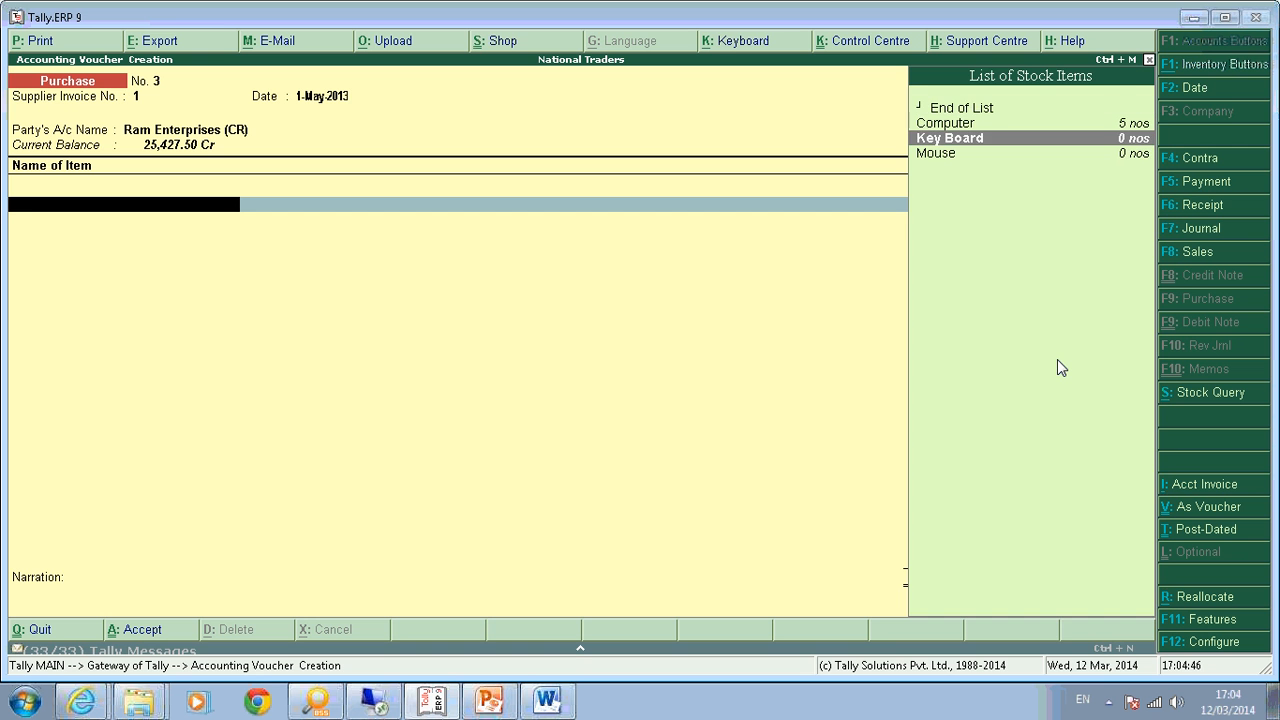
key("Return")
type("1")
key("Return")
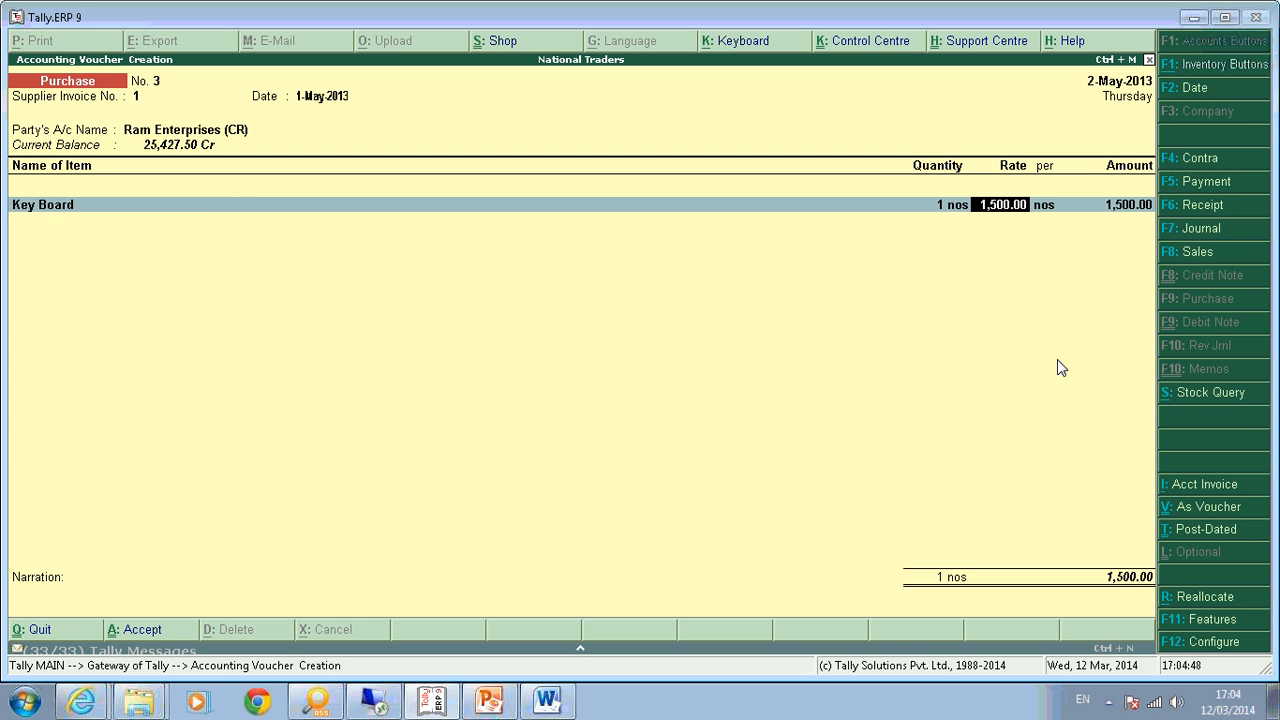
type("6")
type("000")
key("Return")
key("Return")
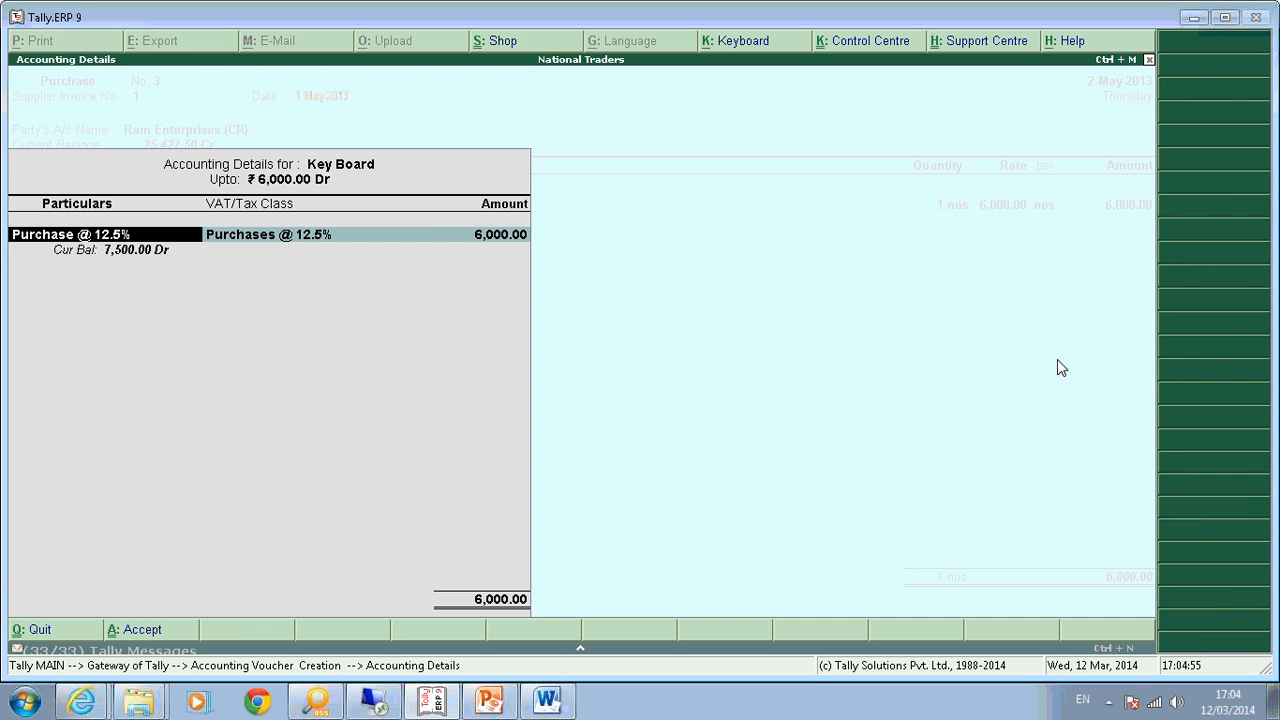
key("Return")
key("Return")
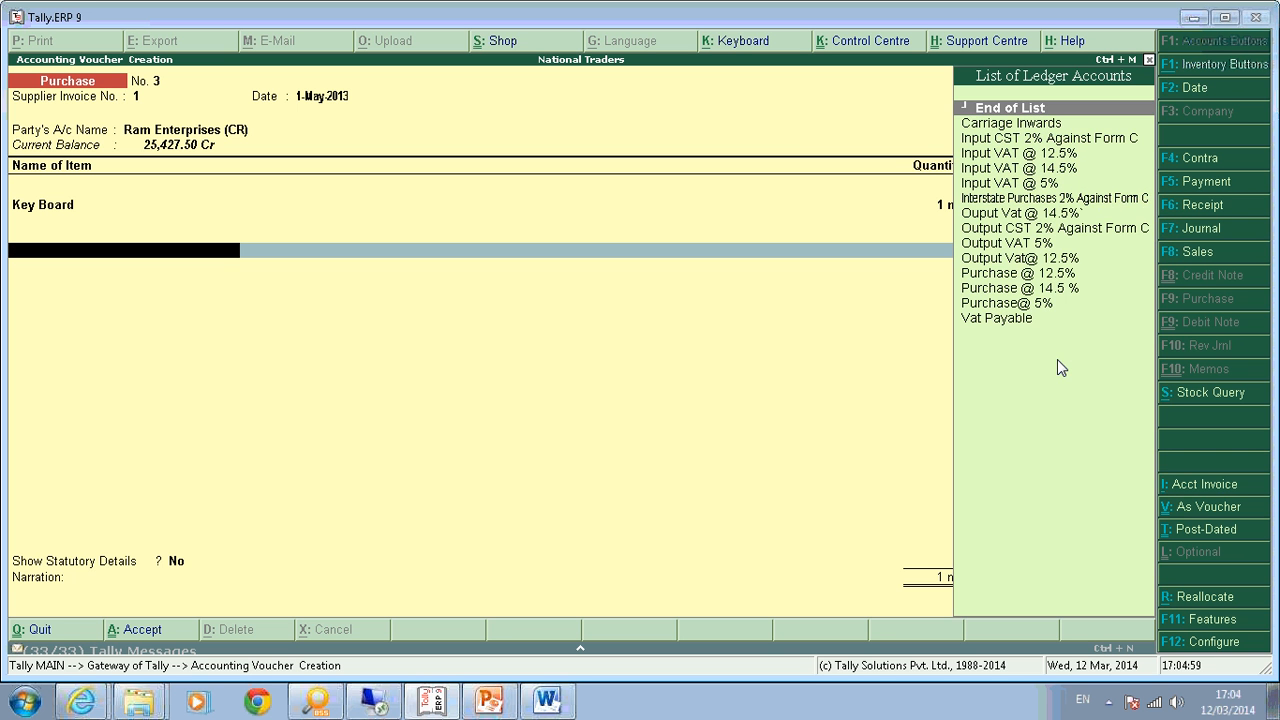
Add Input VAT @ 12.5% (750), use a New Ref bill reference, and save.
type("Inpu")
key("Down")
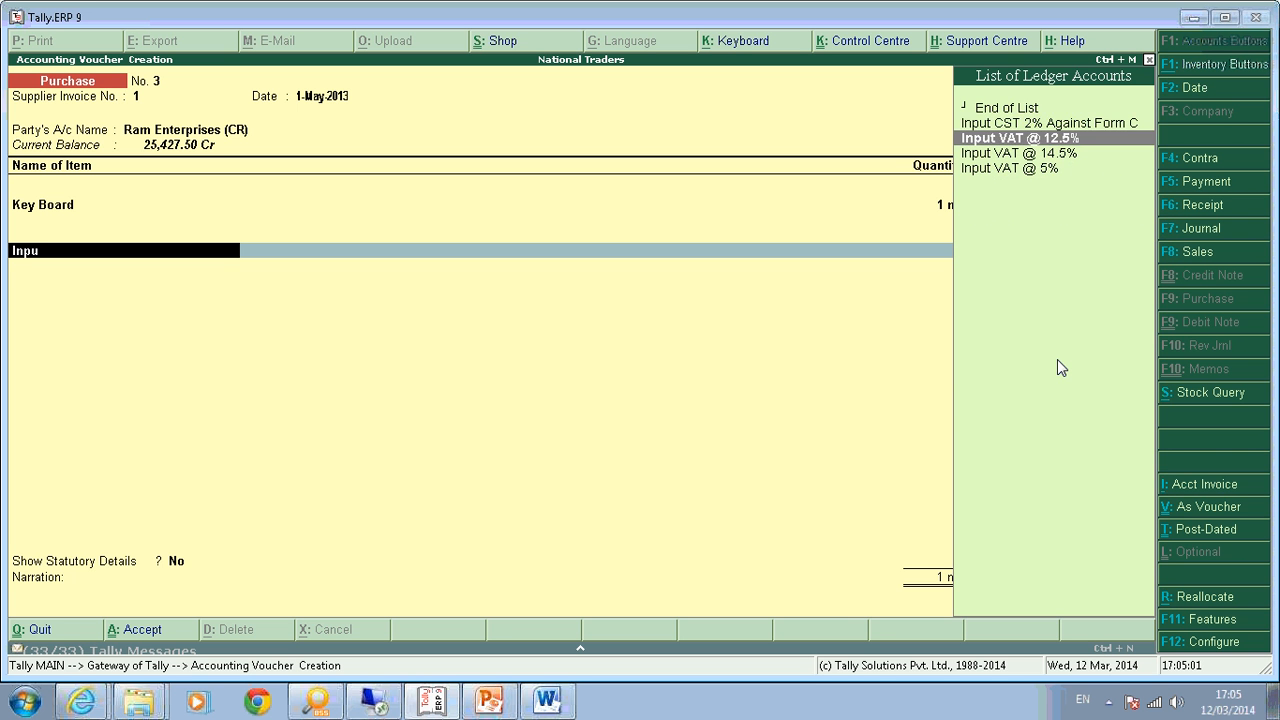
key("Return")
key("Return")
key("Return")
key("Return")
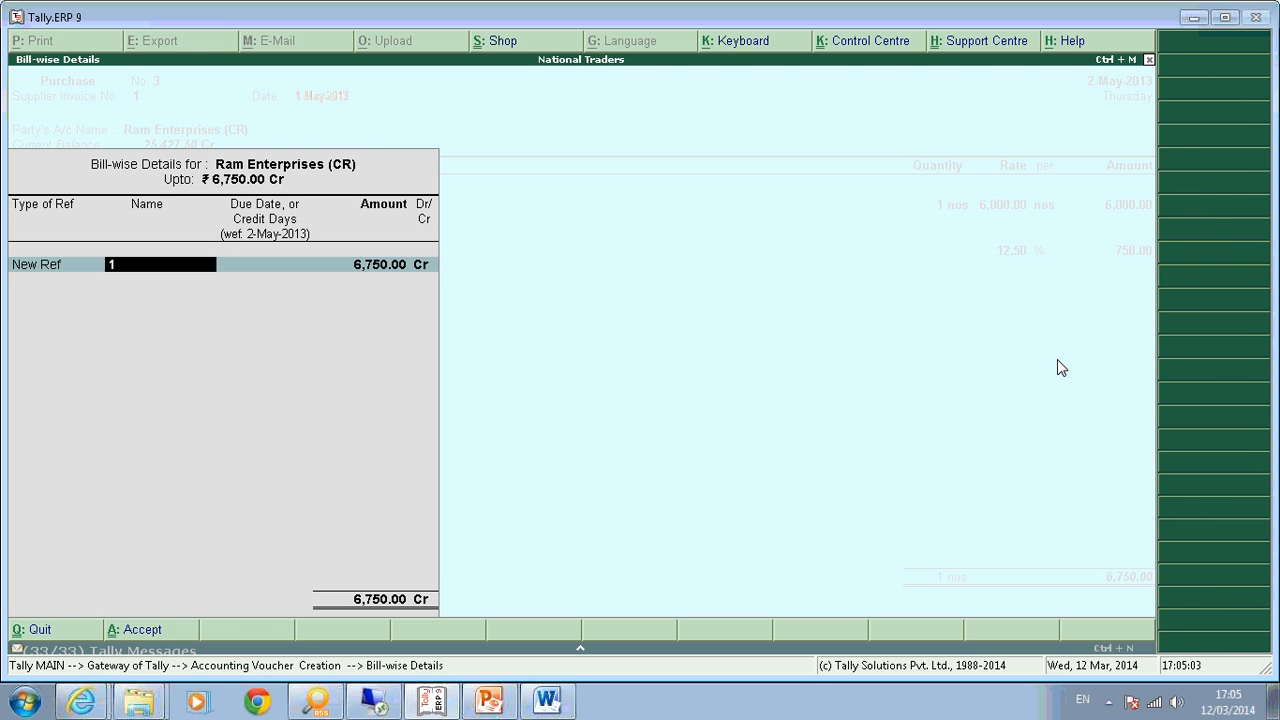
key("Return")
key("Return")
key("Return")
key("Return")
key("Return")
key("Return")
key("Return")
key("Escape")
Open VAT Computation with Show CST Details set to Yes.
key("Return")
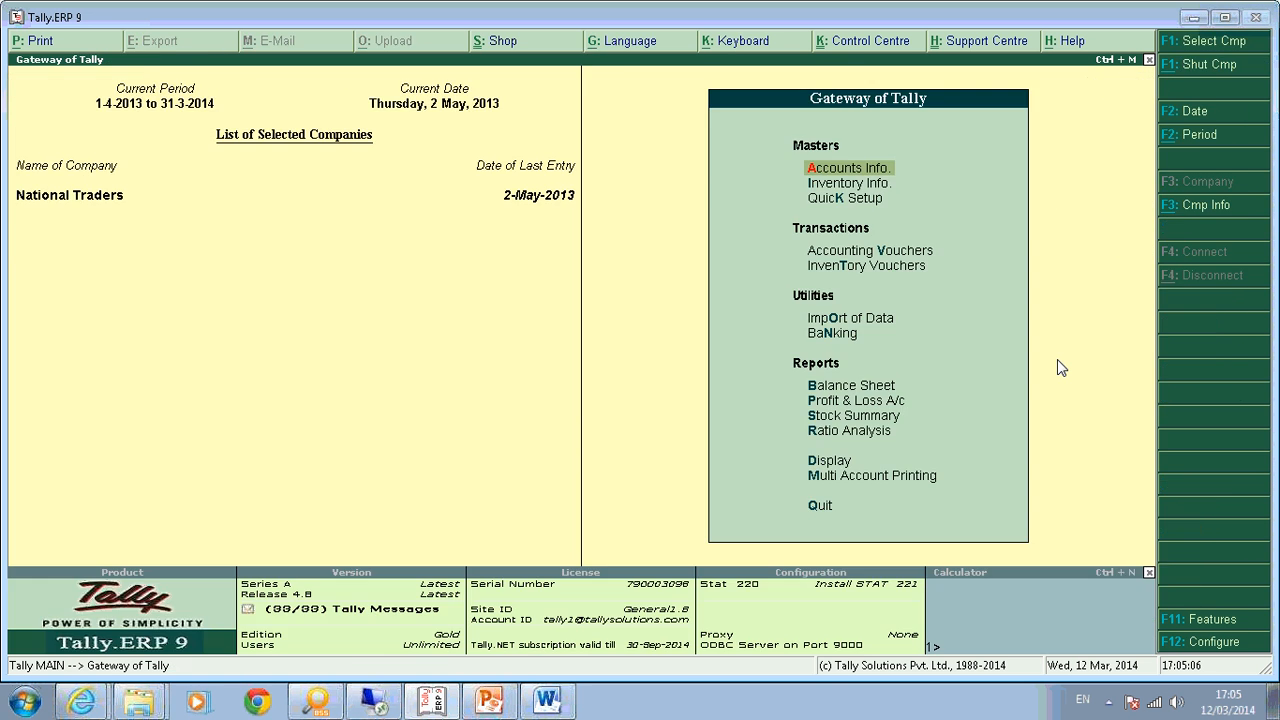
key("d")
key("u")
key("v")
key("Return")
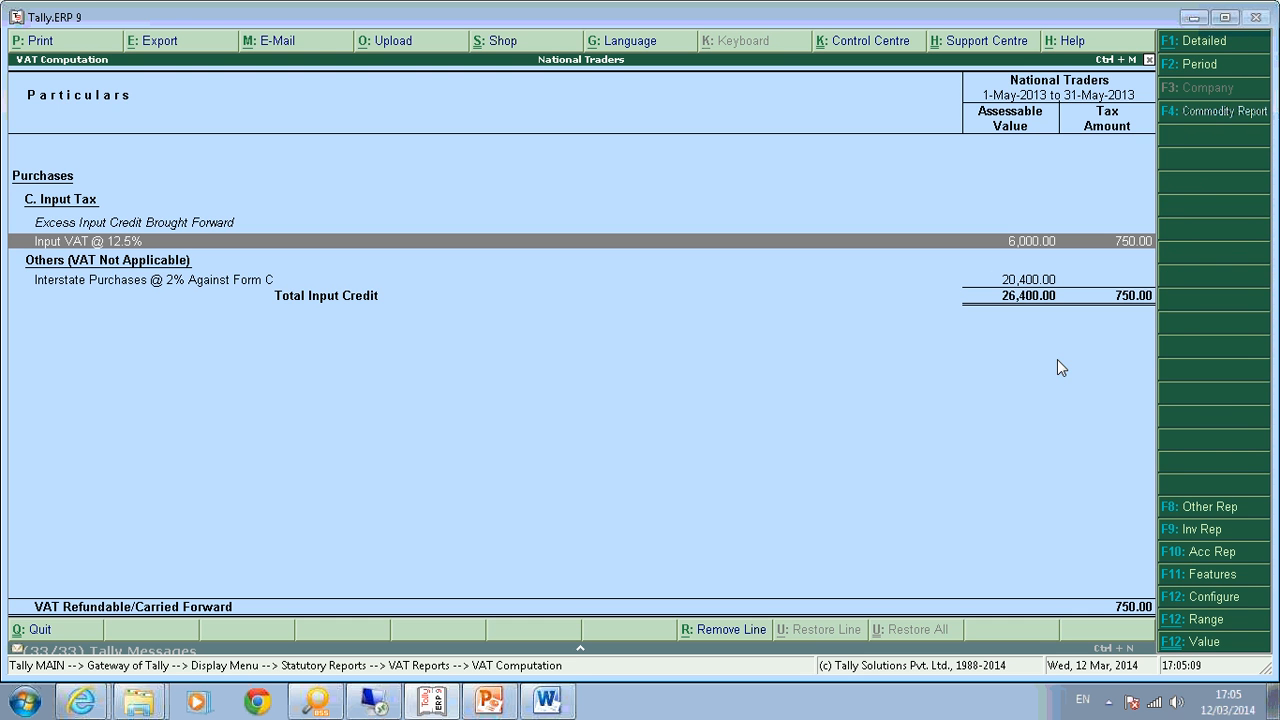
key("F12")
key("Return")
key("y")
key("Return")
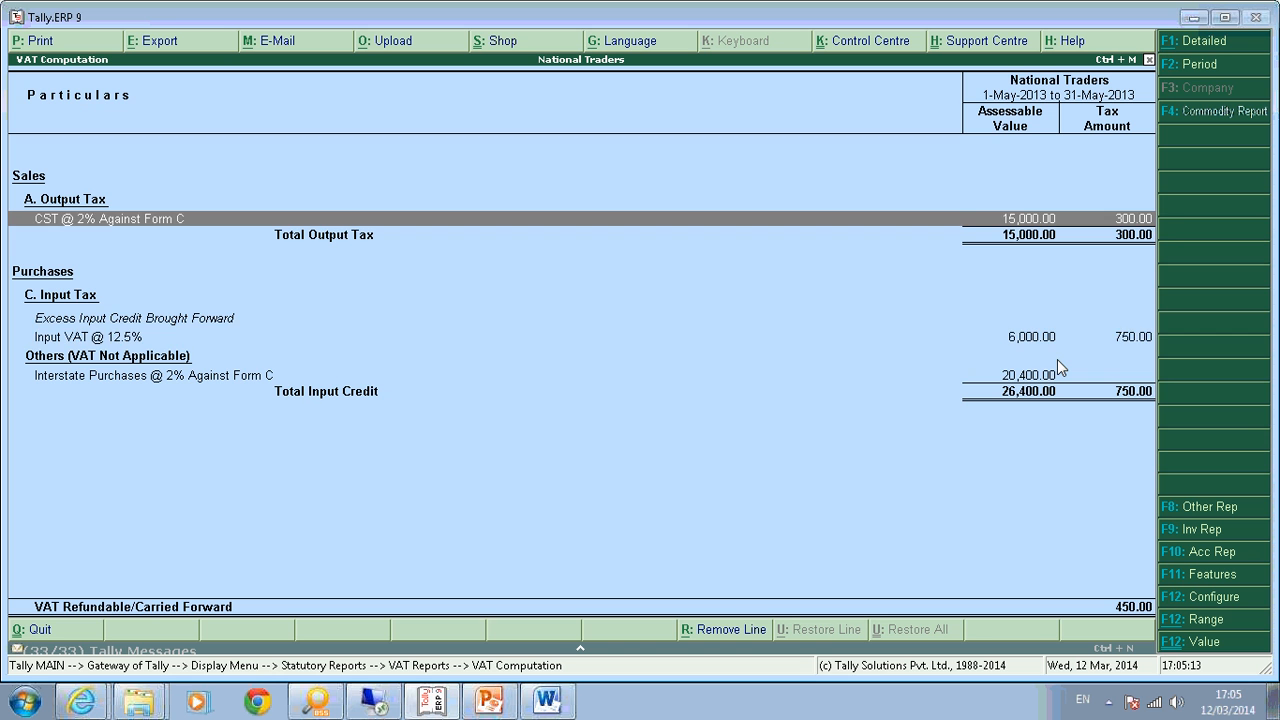
Check the Input VAT @ 12.5% and CST 2% rows showing 450 carried forward, then start a Journal voucher.
key("Down")
key("Up")
key("Down")
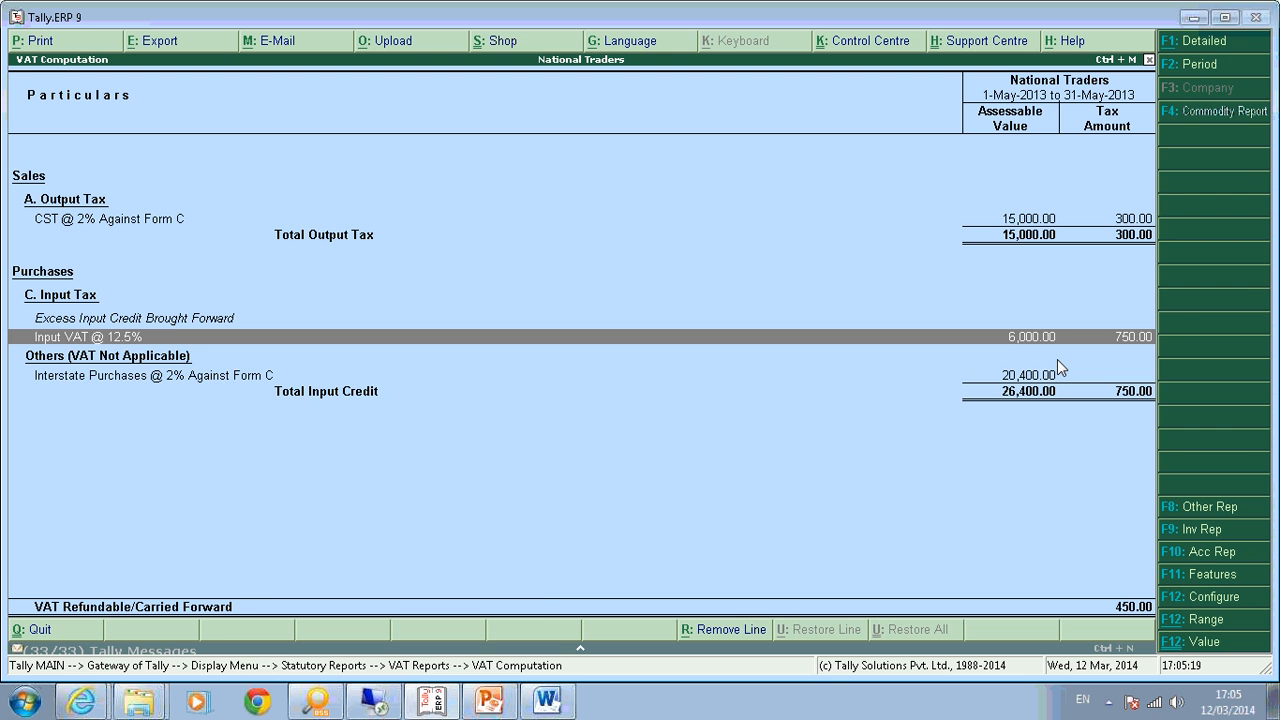
key("Escape")
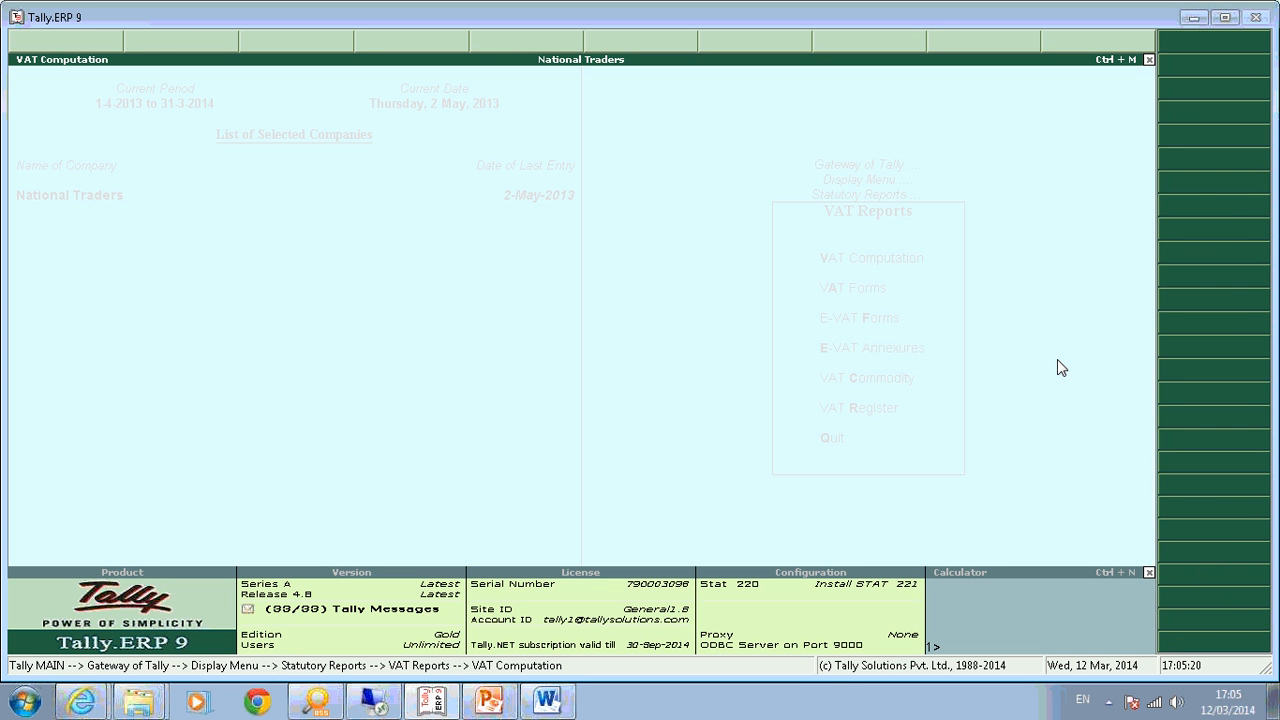
key("Escape")
key("Escape")
key("Escape")
key("v")
key("F7")
Use Adjustment Class for the journal, set to Adjustment Towards CST.
key("Down")
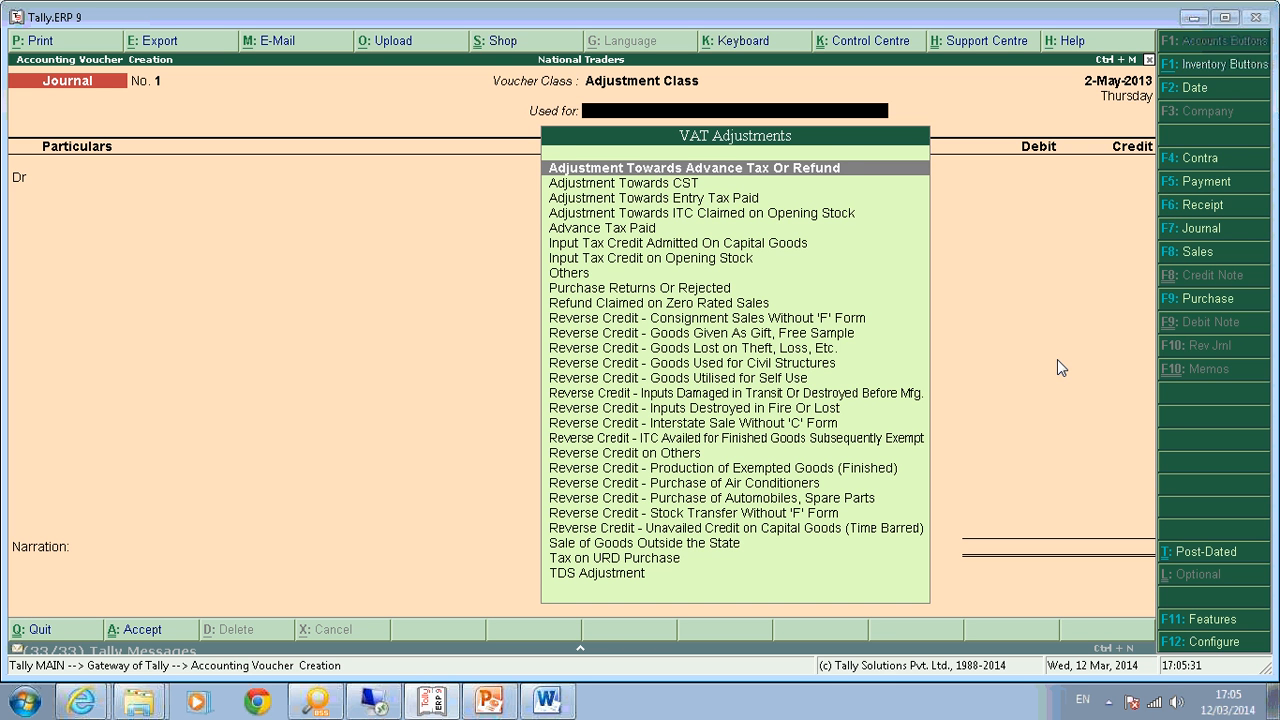
key("Down")
key("Down")
key("Up")
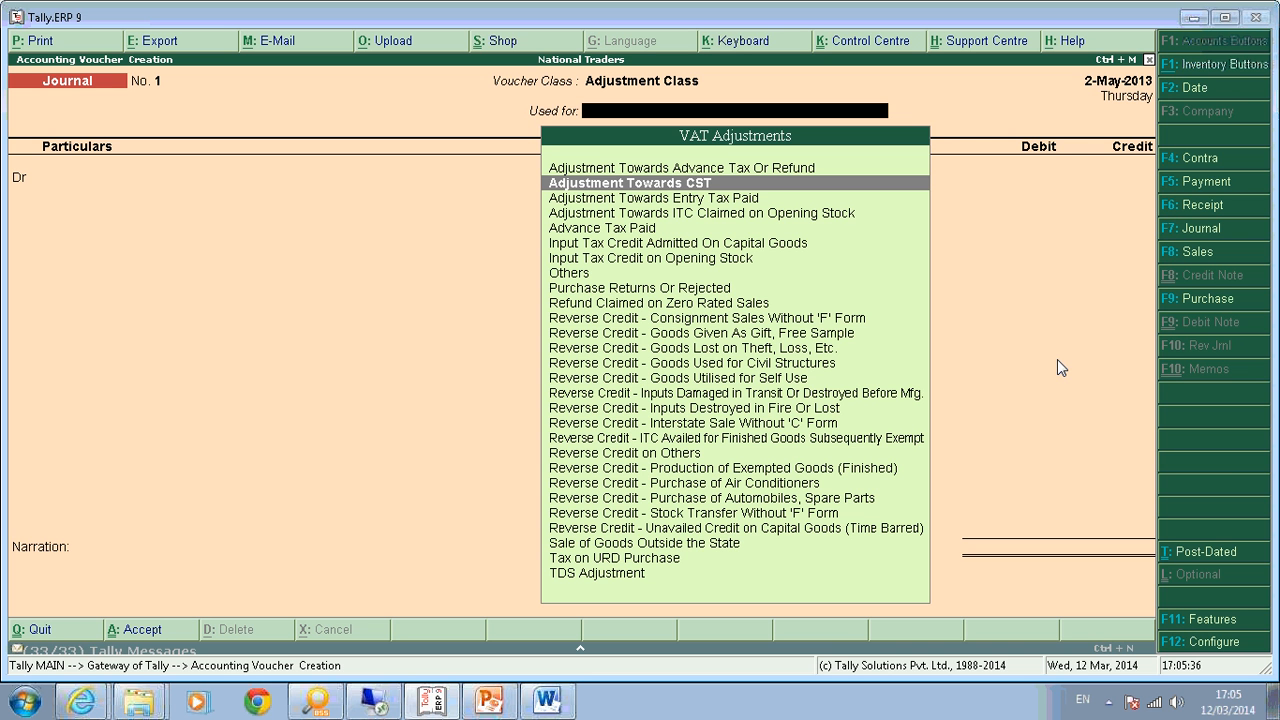
key("Return")
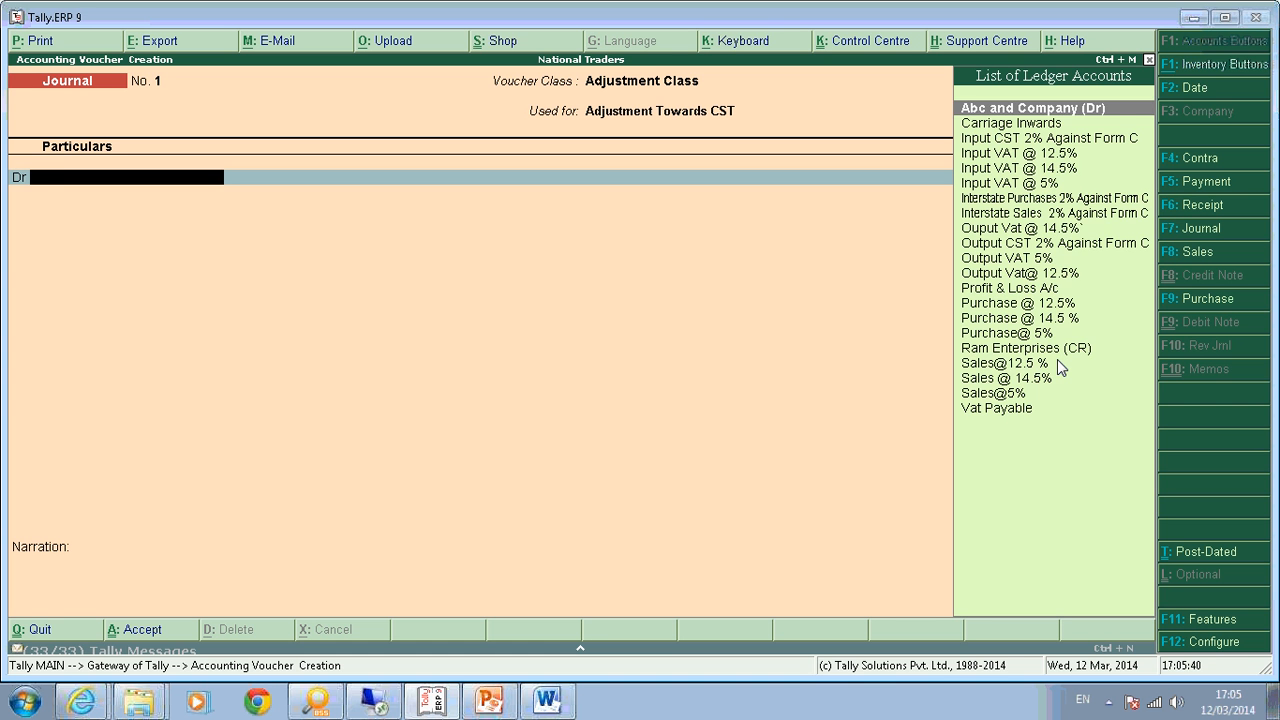
Debit Output CST 2% Against Form C 300 and credit Input VAT @ 12.5% 300.
type("Ou")
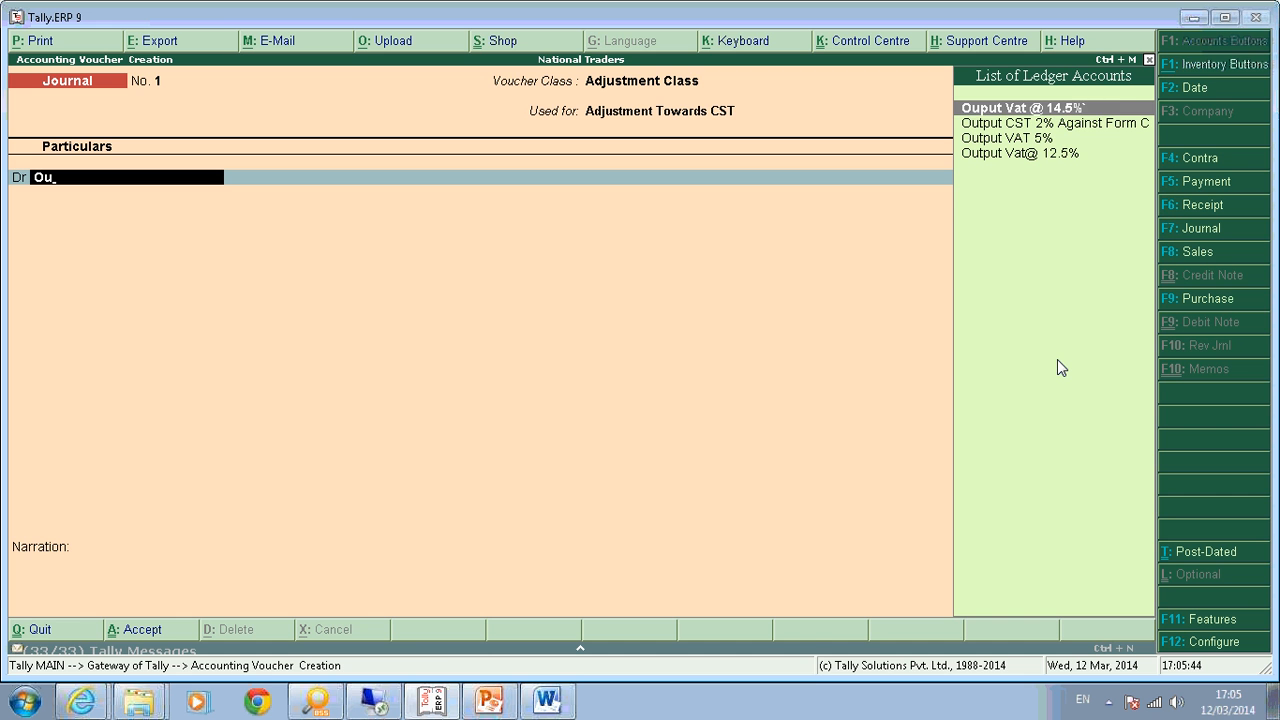
key("Down")
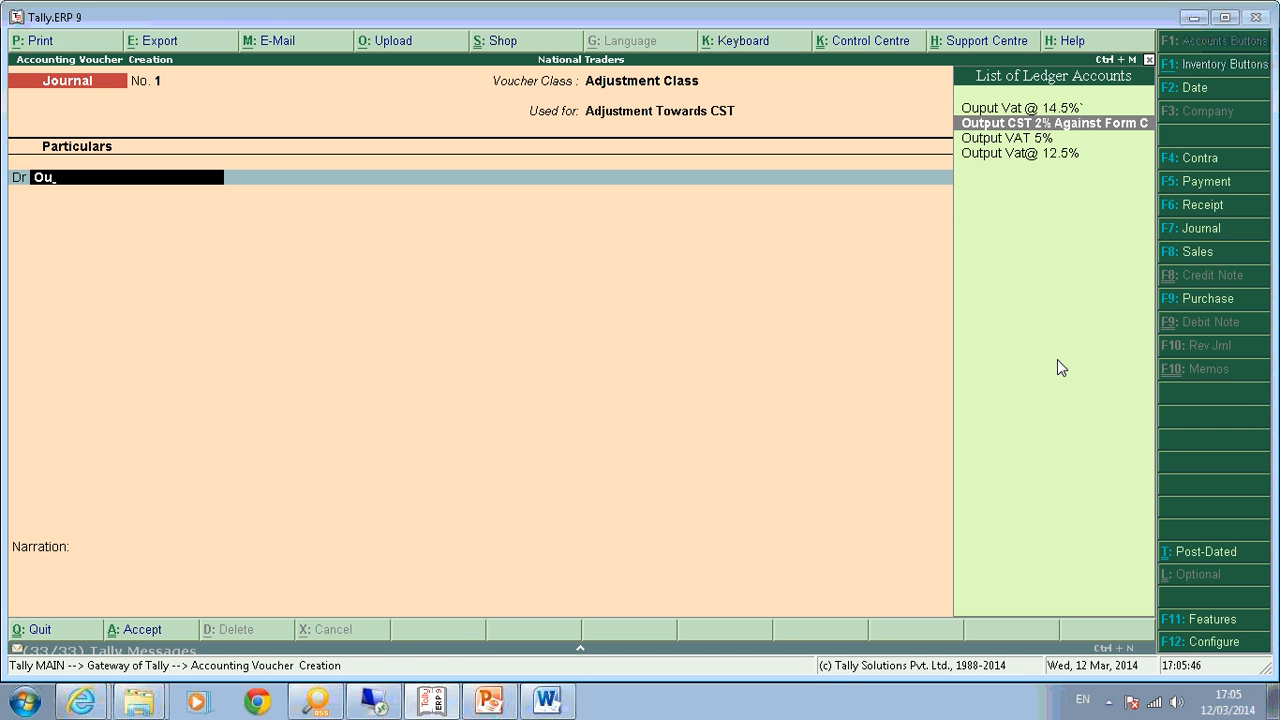
key("Return")
key("Return")
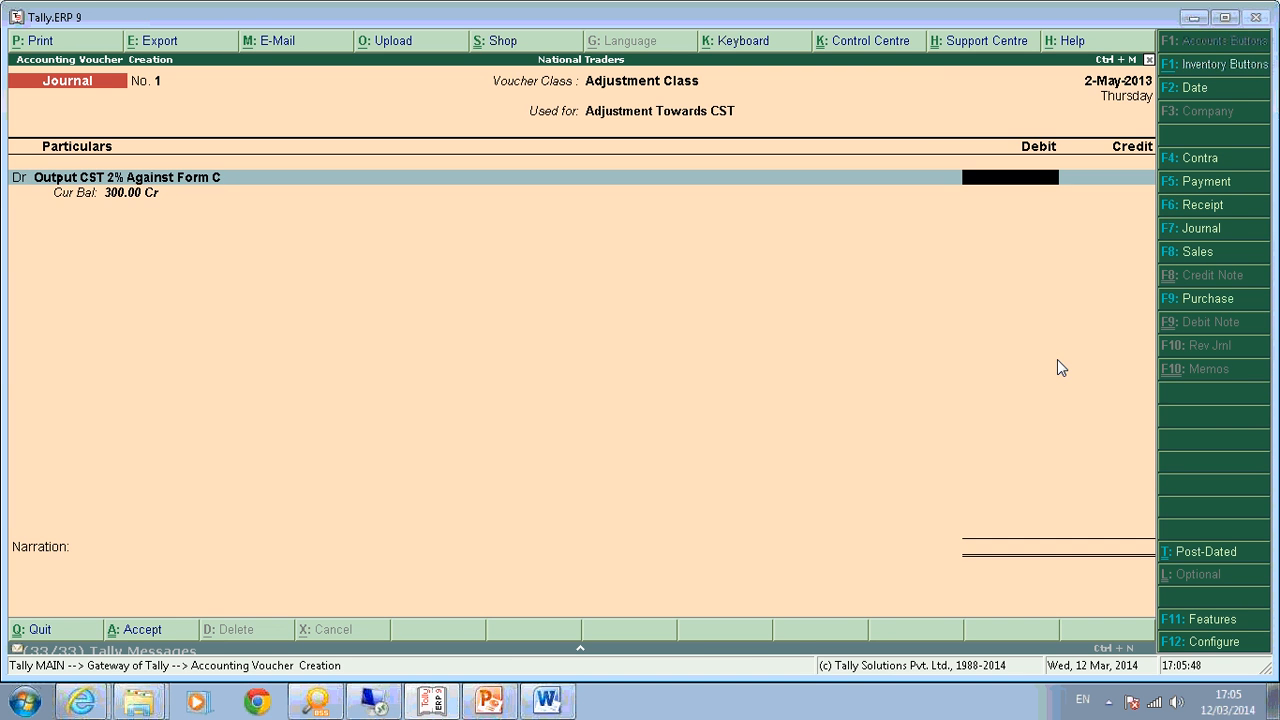
type("300")
key("Return")
key("Return")
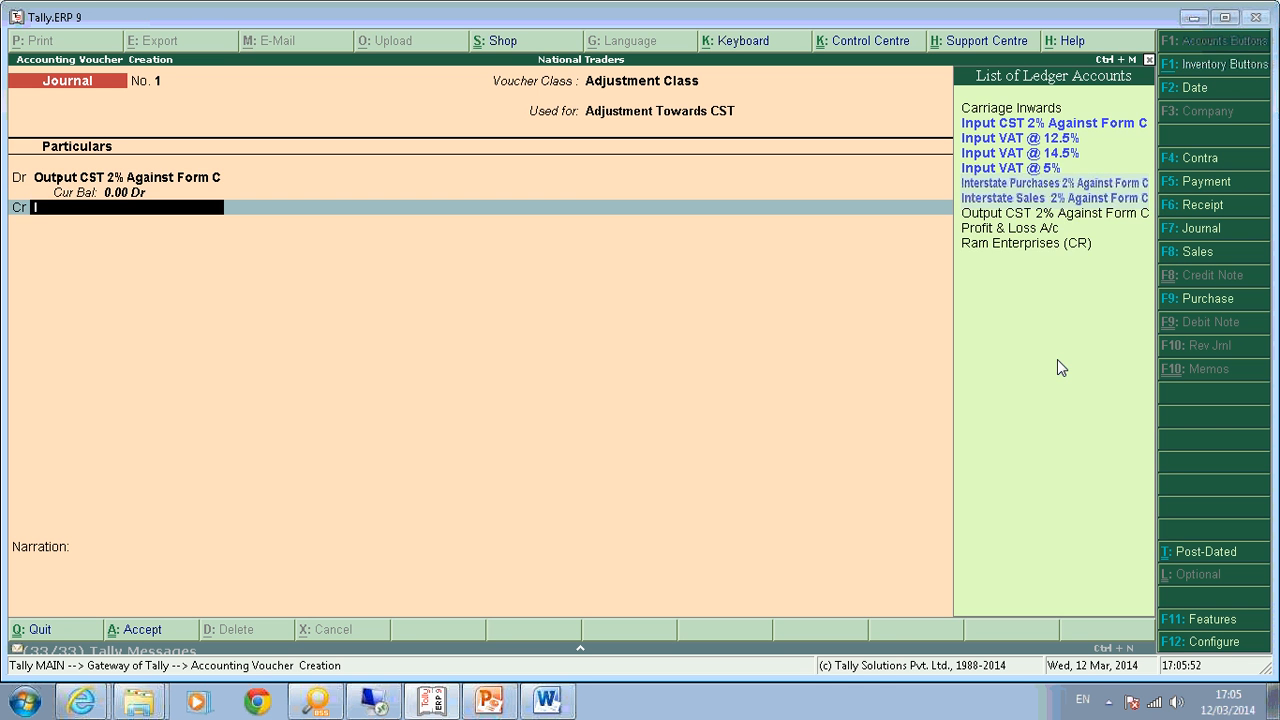
type("Inpu")
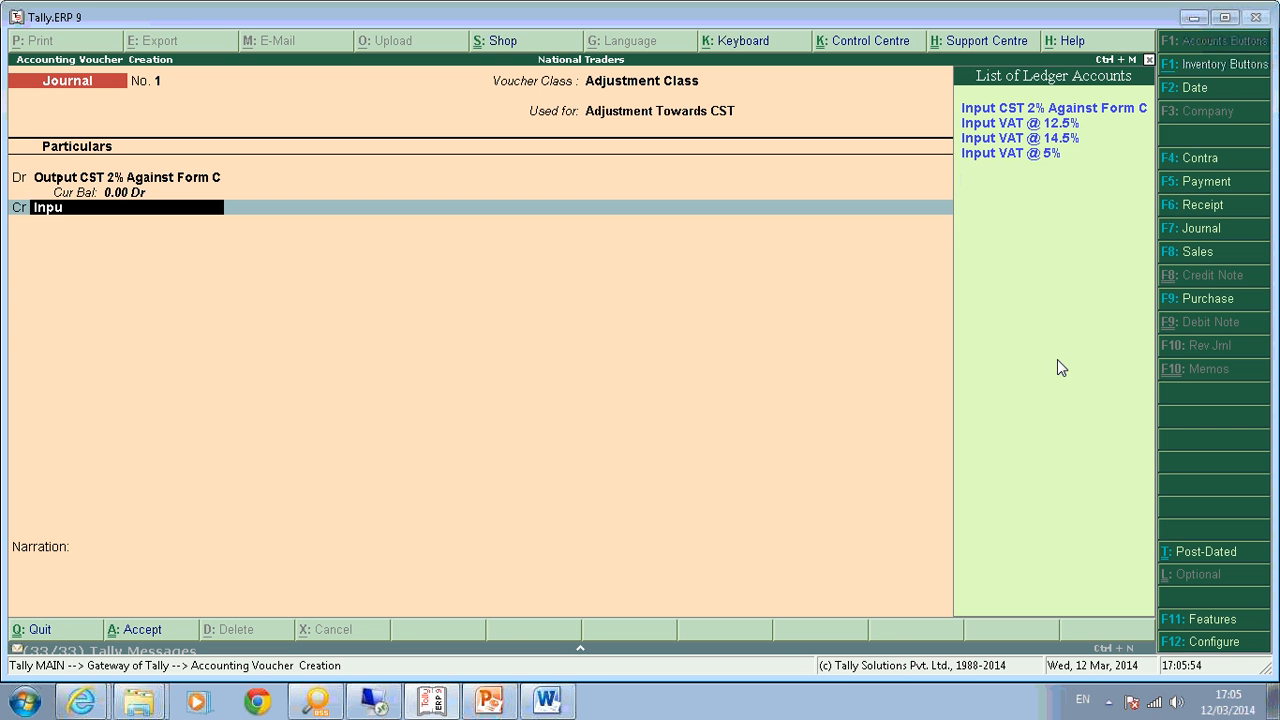
key("Down")
key("Down")
key("Return")
key("Return")
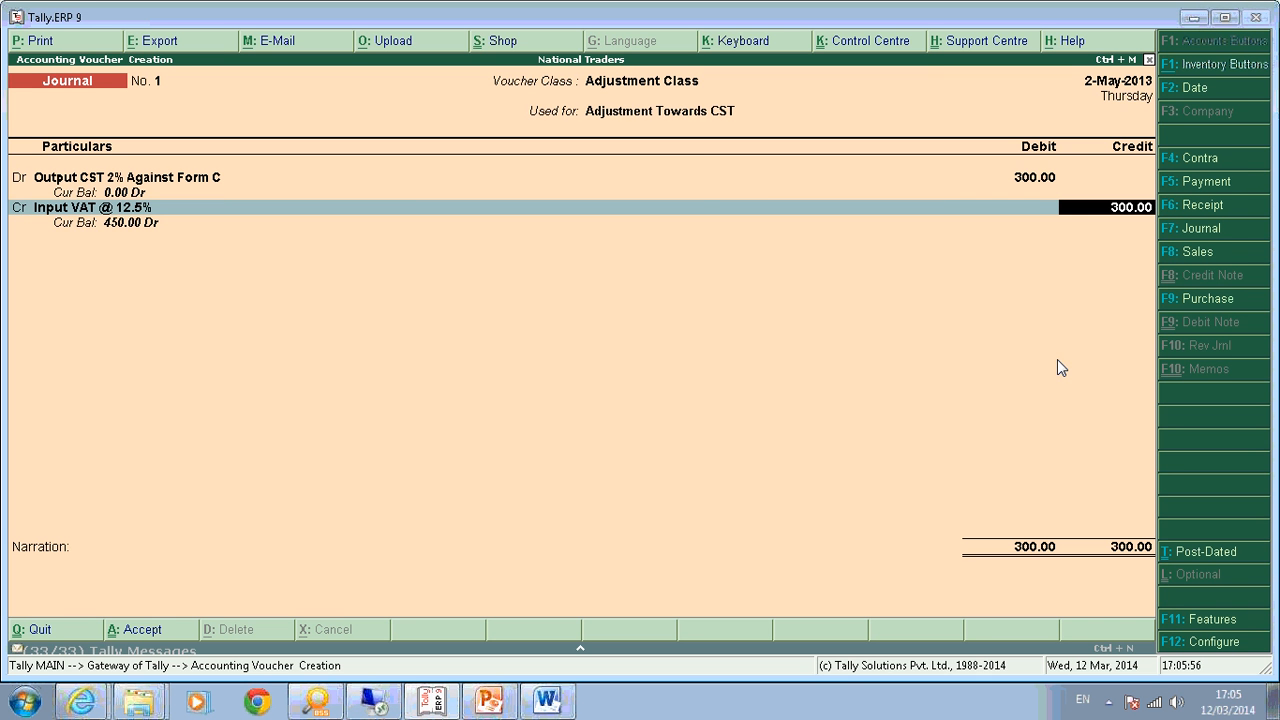
key("Return")
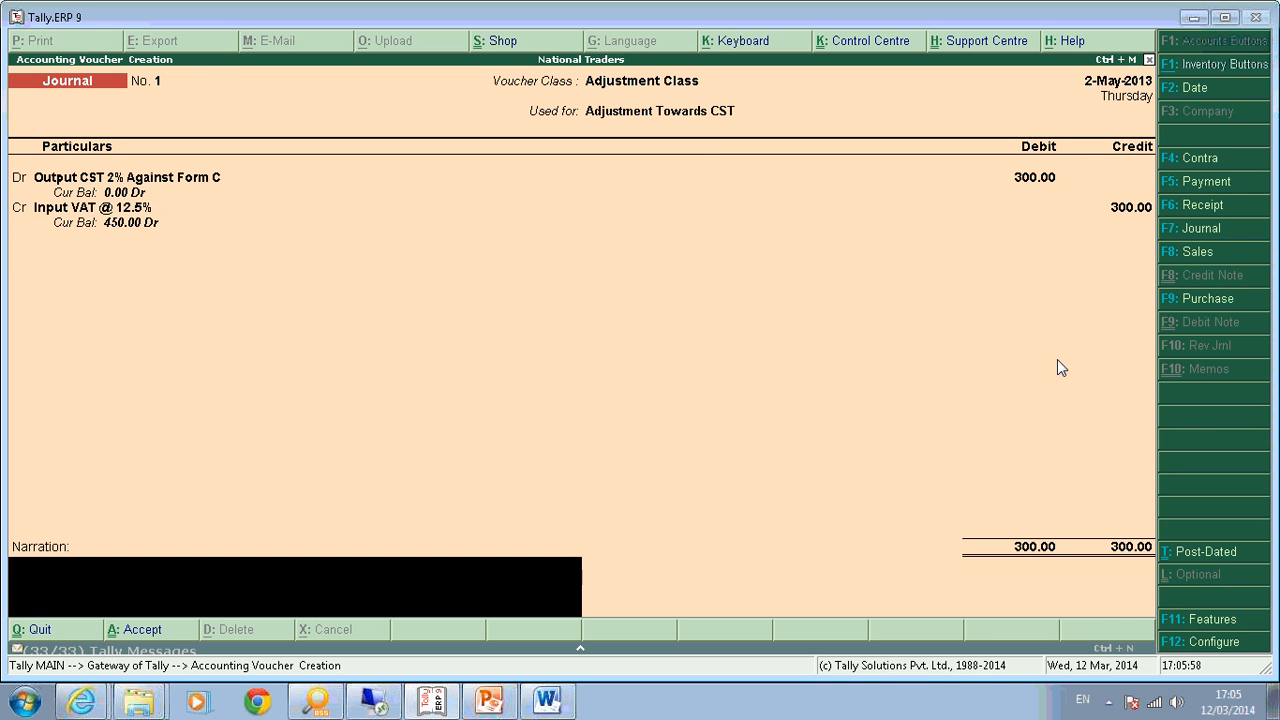
key("Return")
key("Return")
Date the journal 31-May-2013 and save it.
key("F2")
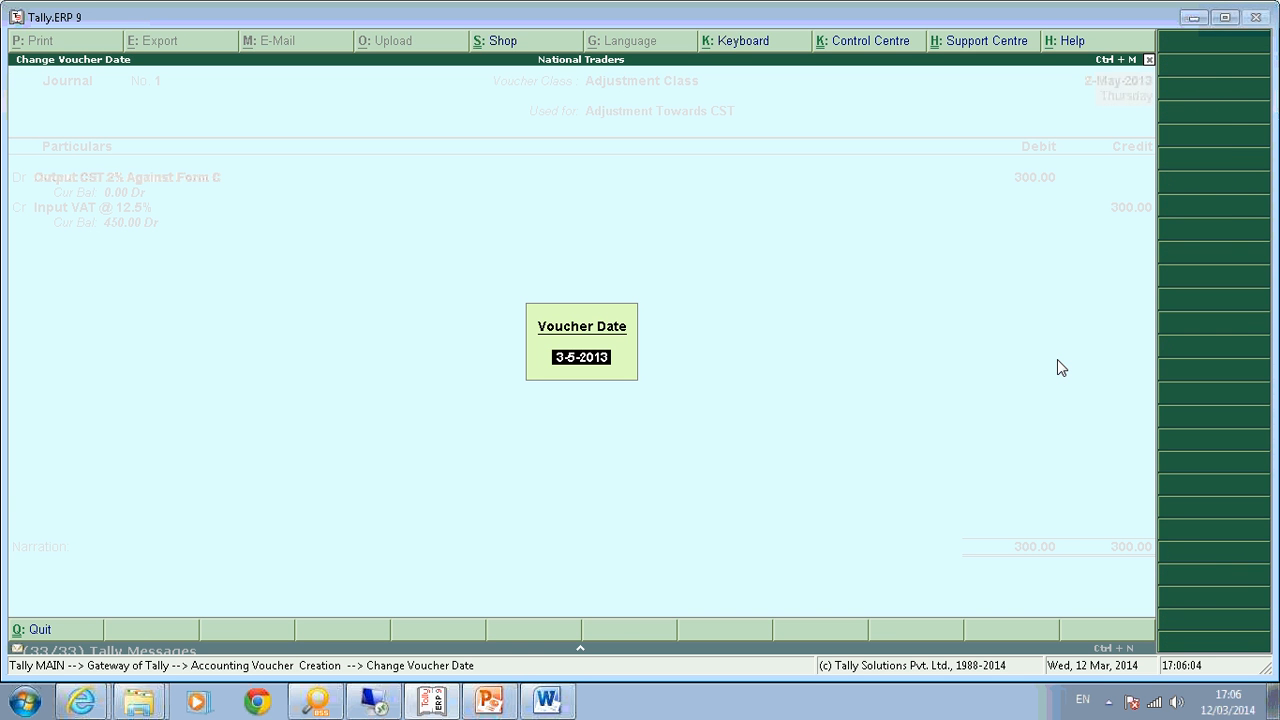
type("311-5")
key("BackSpace")
key("BackSpace")
key("BackSpace")
type("-5")
key("Return")
key("Return")
key("Return")
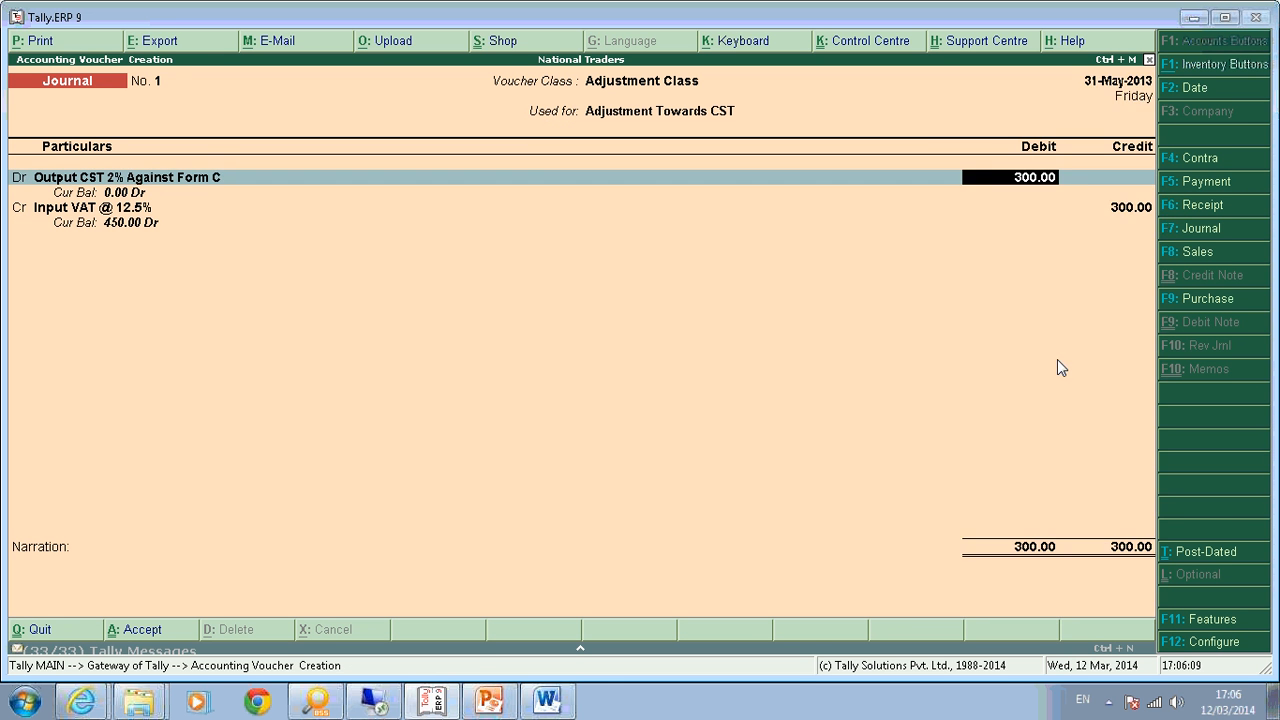
key("Return")
key("Return")
key("Return")
key("Return")
key("Return")
key("Return")
key("Return")
key("Escape")
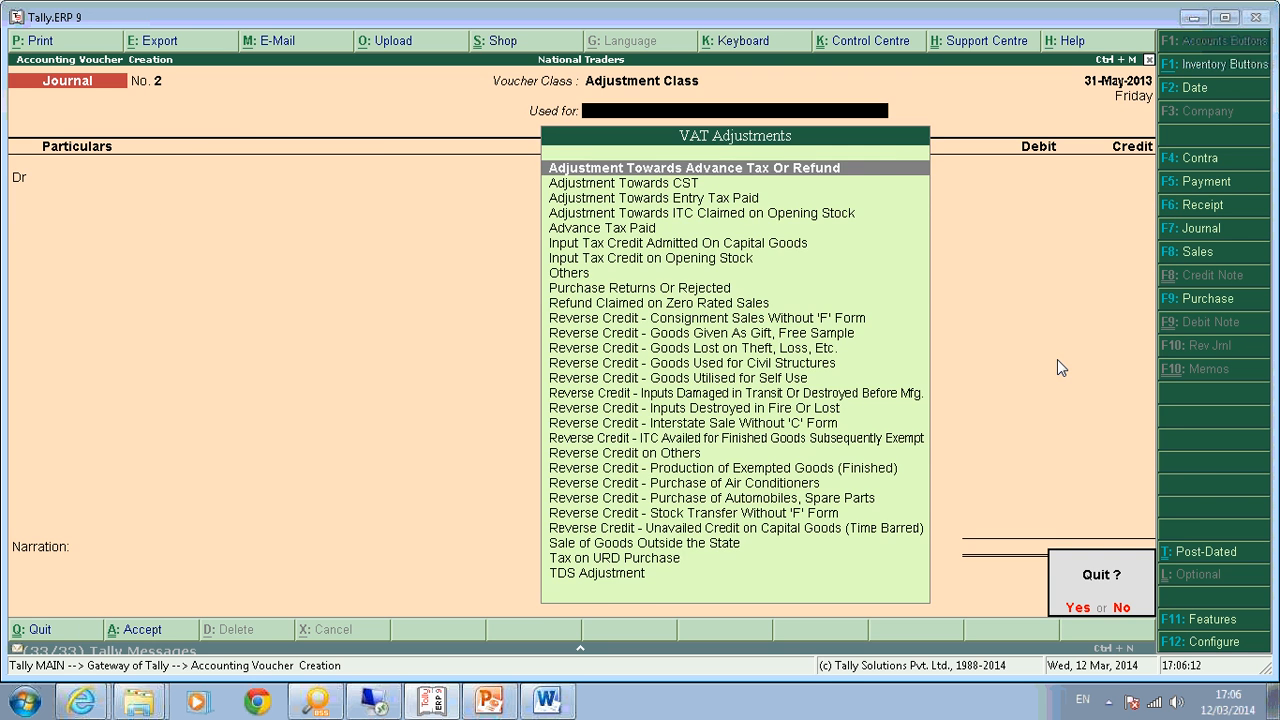
Open the Form I VAT return preview from the VAT Forms menu.
key("y")
key("d")
key("u")
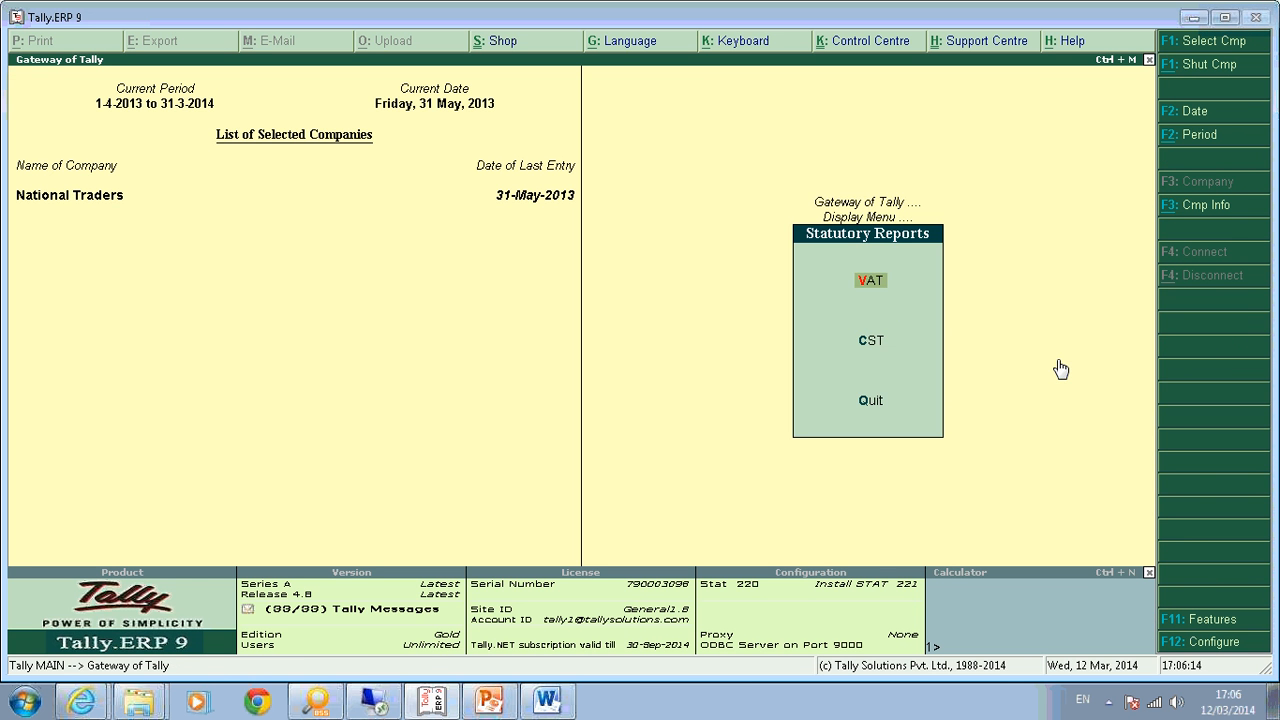
key("Return")
key("Down")
key("Down")
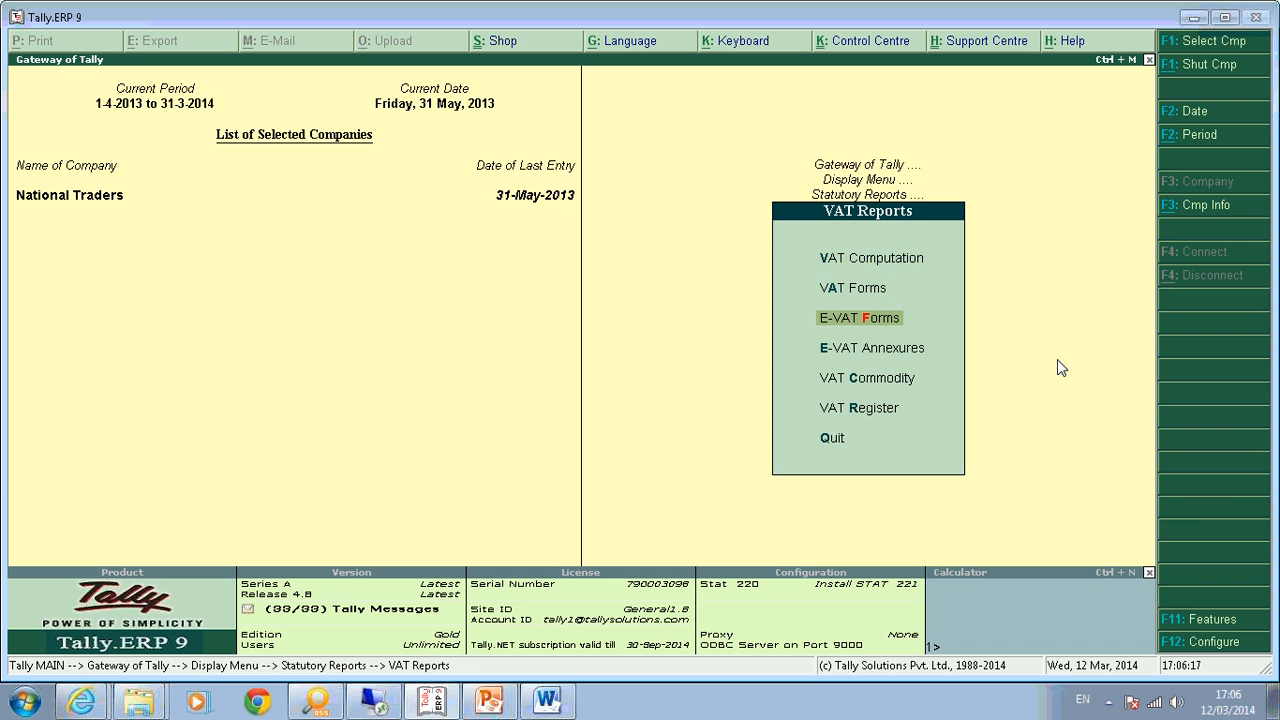
key("a")
key("Return")
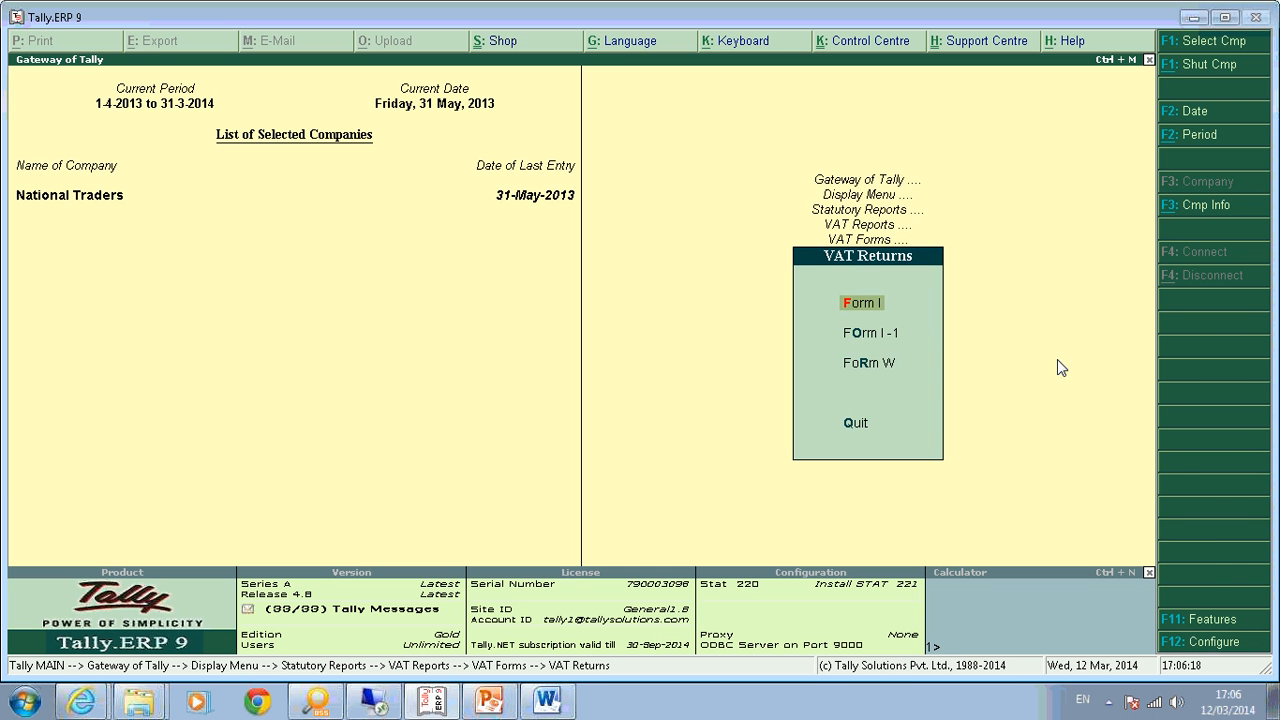
key("Return")
key("Return")
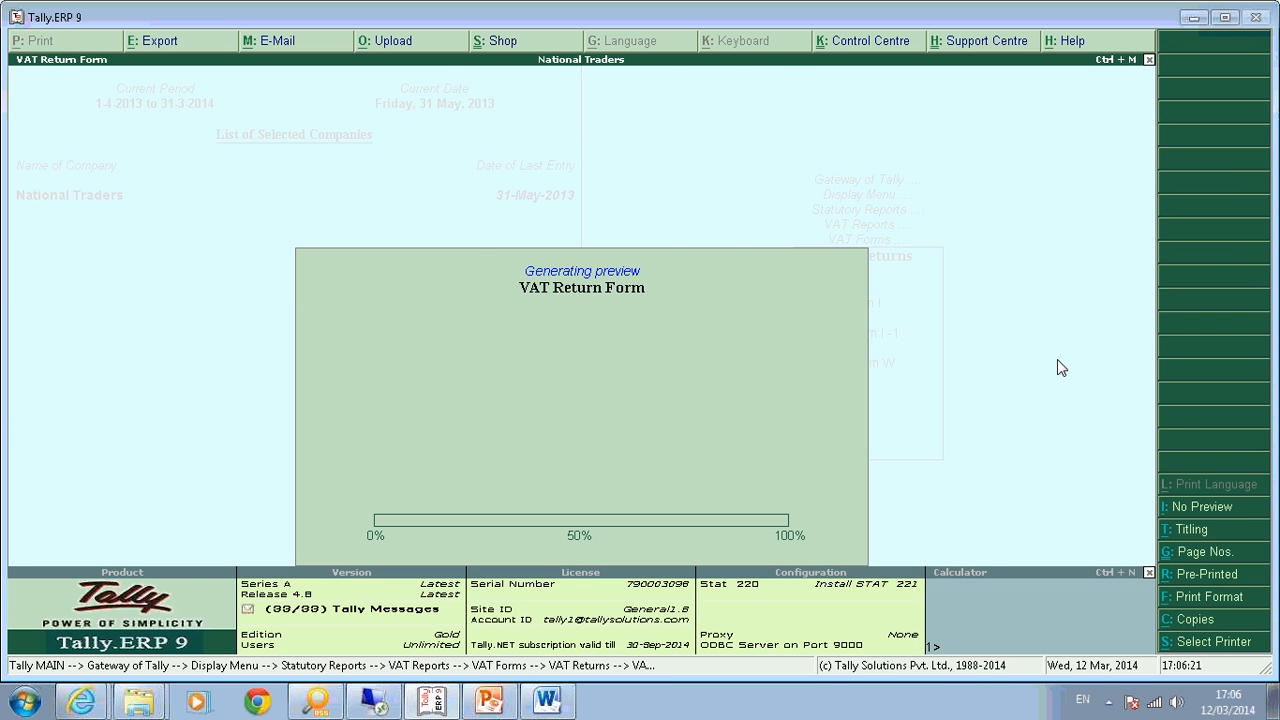
Review Form I showing 300 adjusted for CST and 450 carried forward, then close it.
scroll(1057, 368, "down", 10)
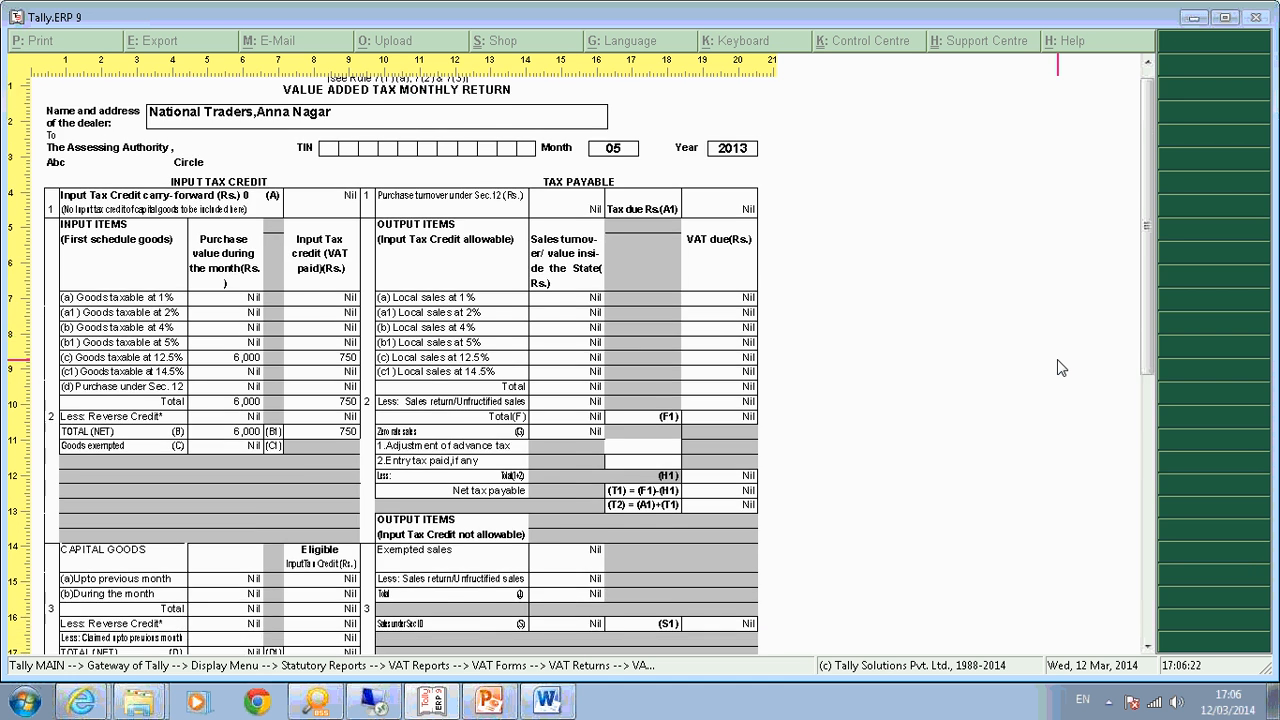
scroll(1061, 368, "down", 2)
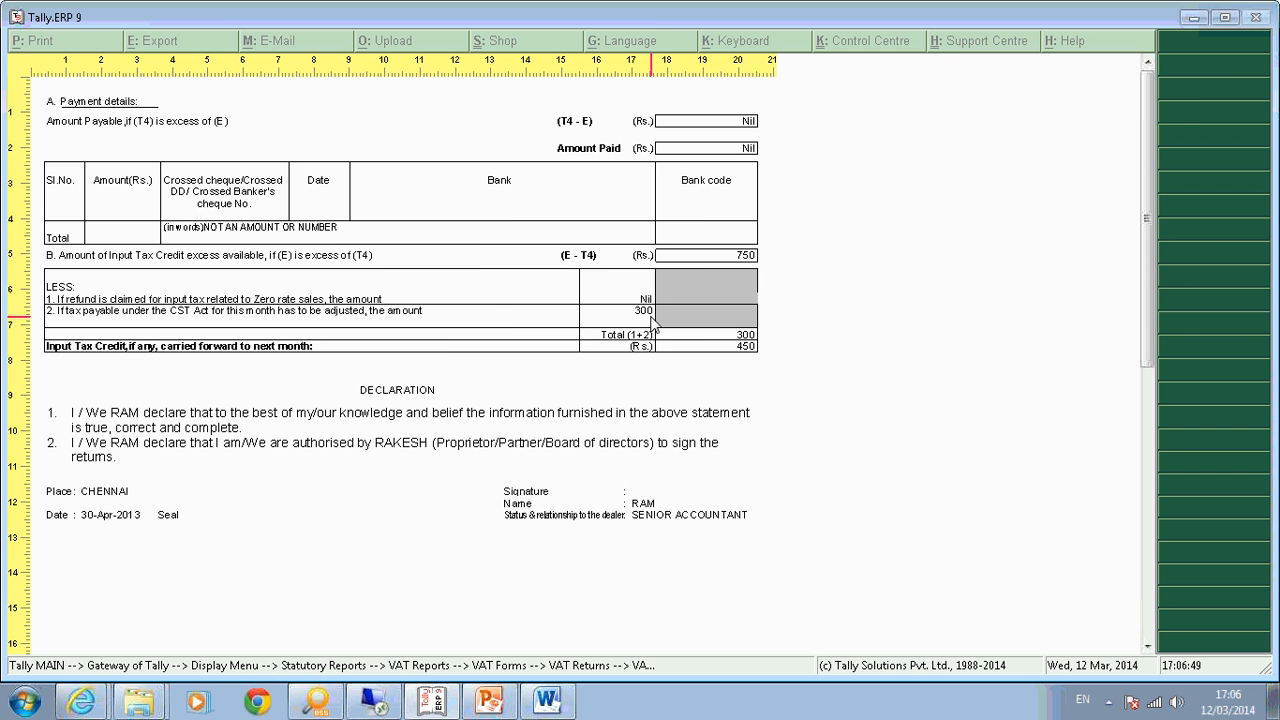
key("alt+z")
key("Escape")
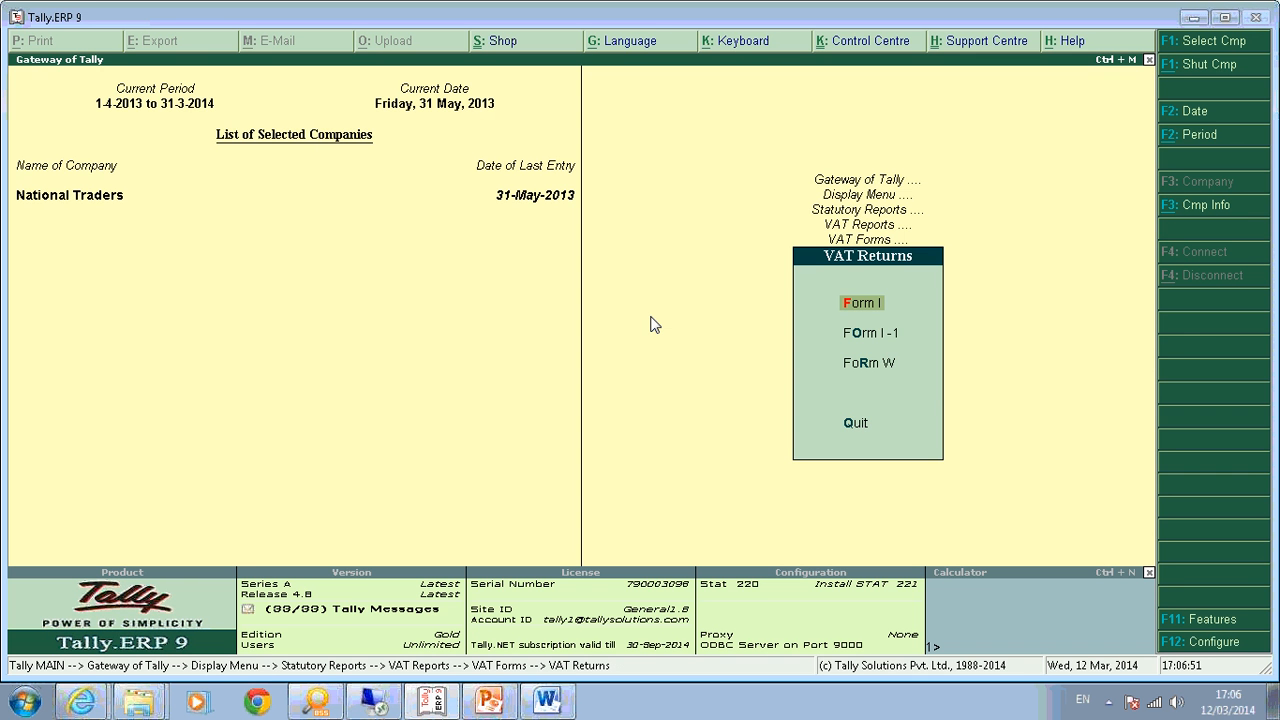
key("Escape")
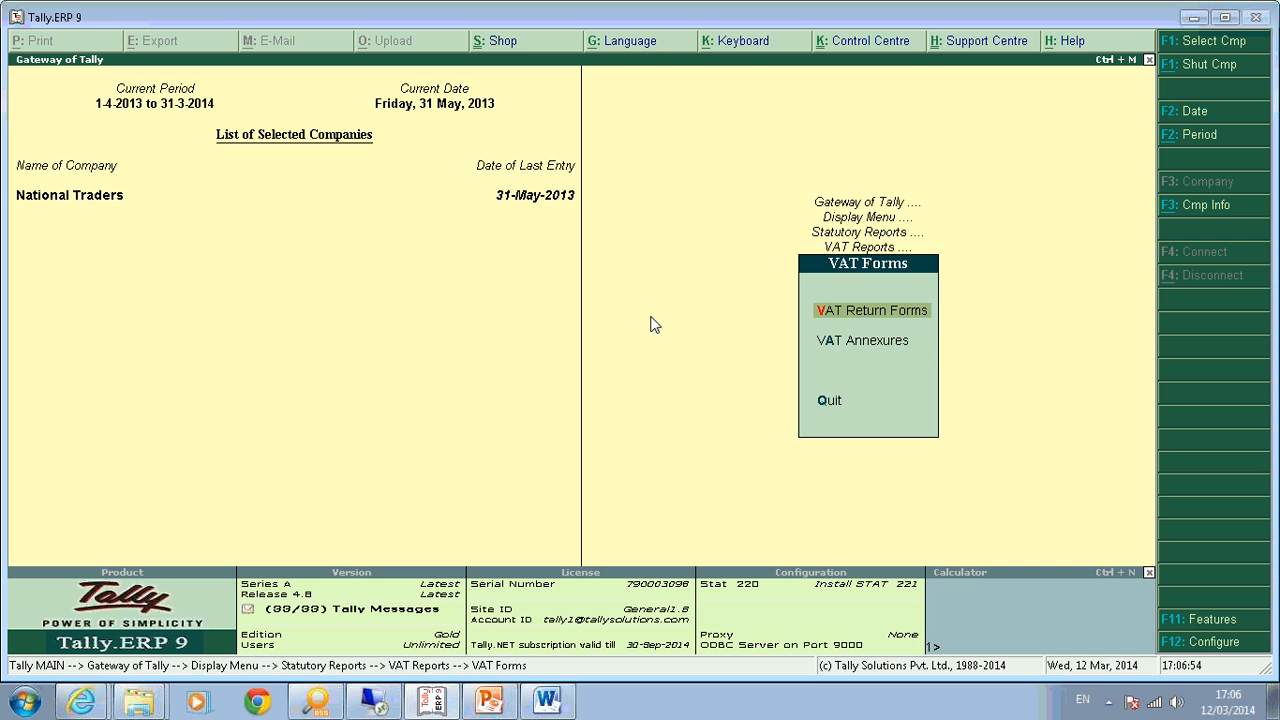
key("Escape")
key("Escape")
key("Escape")
key("Escape")
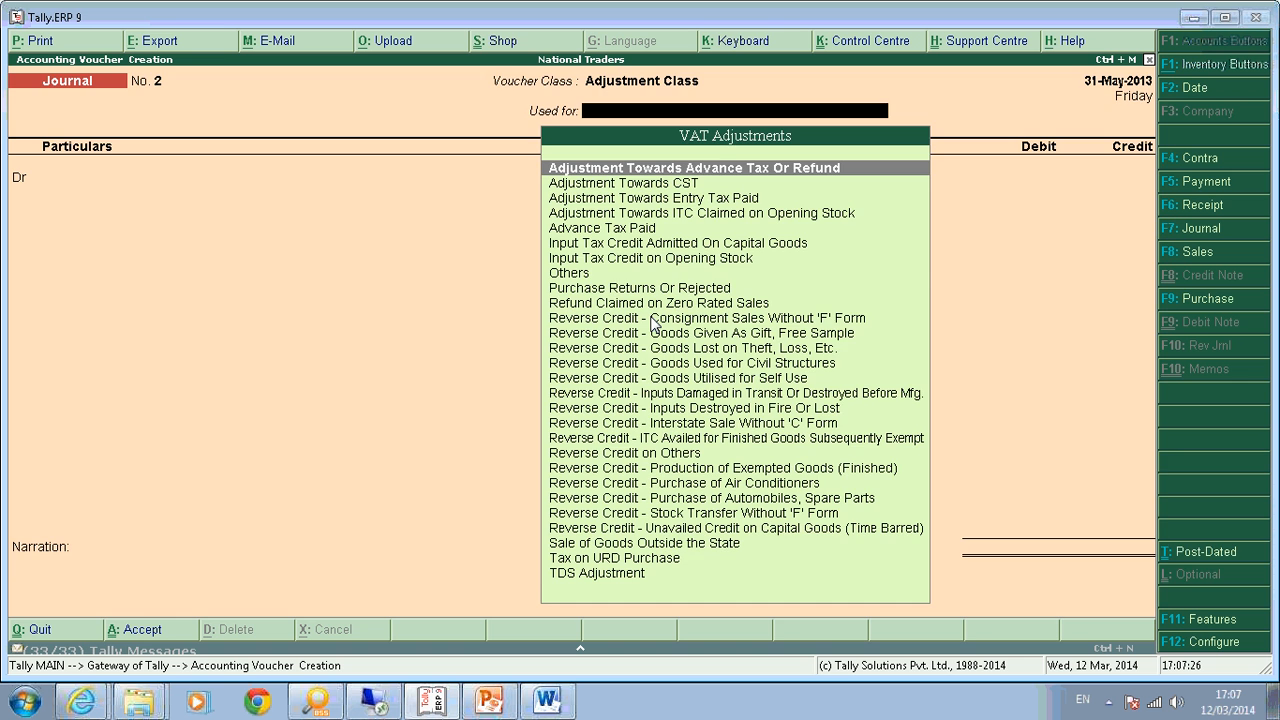
Switch to a blank Purchase voucher No. 4 dated 31-May-2013.
key("F9")
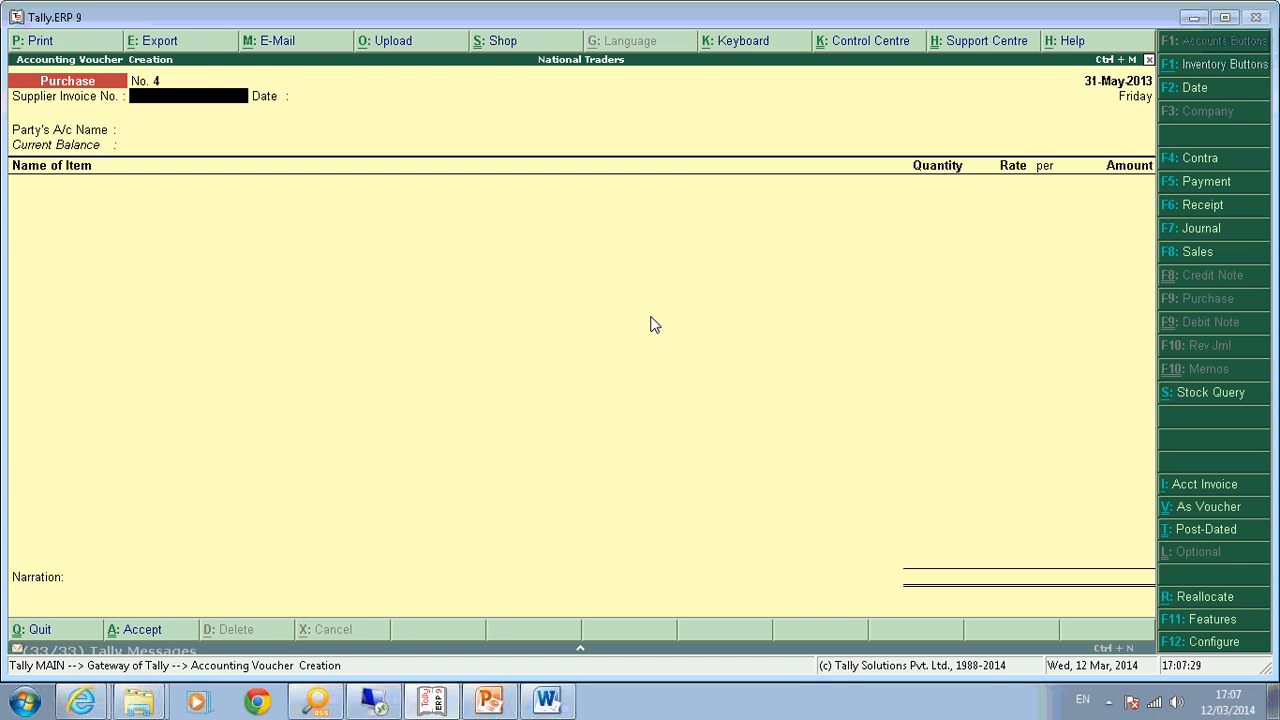
Enter supplier invoice 1, choose the party, and add 2 Mouse at 1,000.00.
type("1")
key("Return")
key("Return")
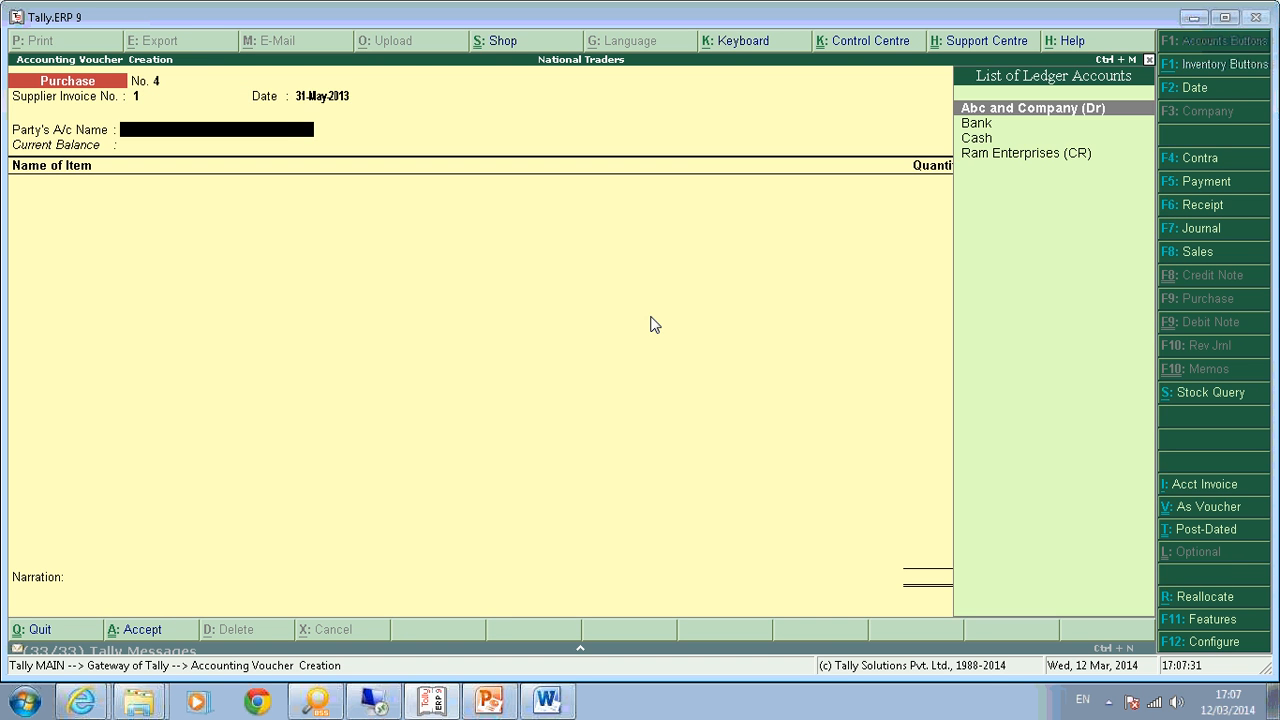
key("Down")
key("Down")
key("Down")
key("Return")
key("Return")
key("Return")
key("Return")
key("Return")
key("Return")
key("Return")
key("Return")
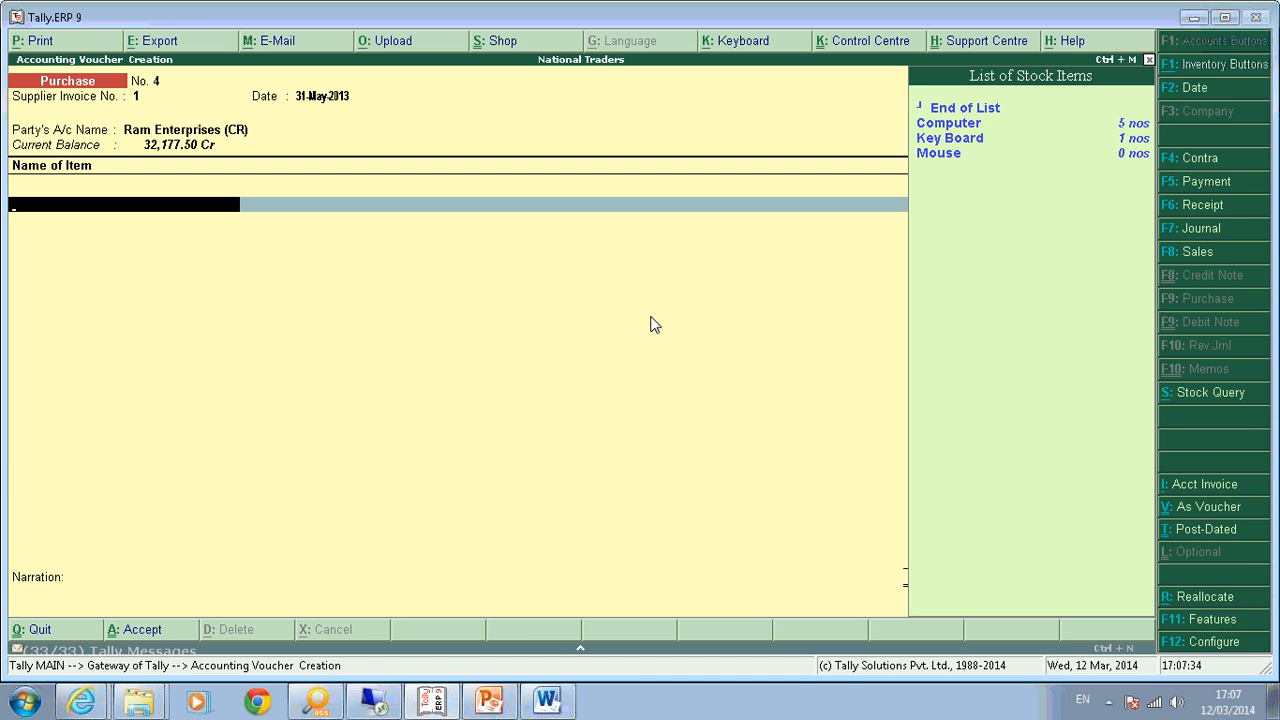
key("Down")
key("Down")
key("Up")
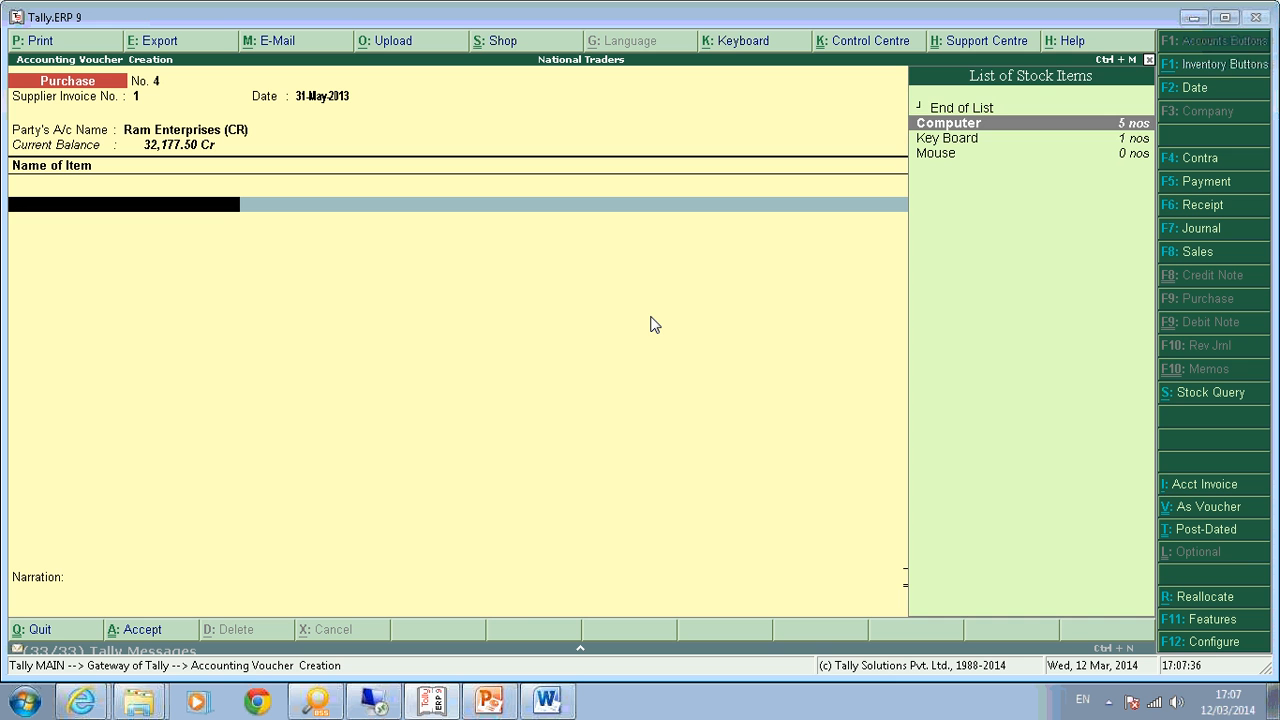
key("Down")
key("Down")
key("Return")
type("2")
key("Return")
key("Return")
key("Return")
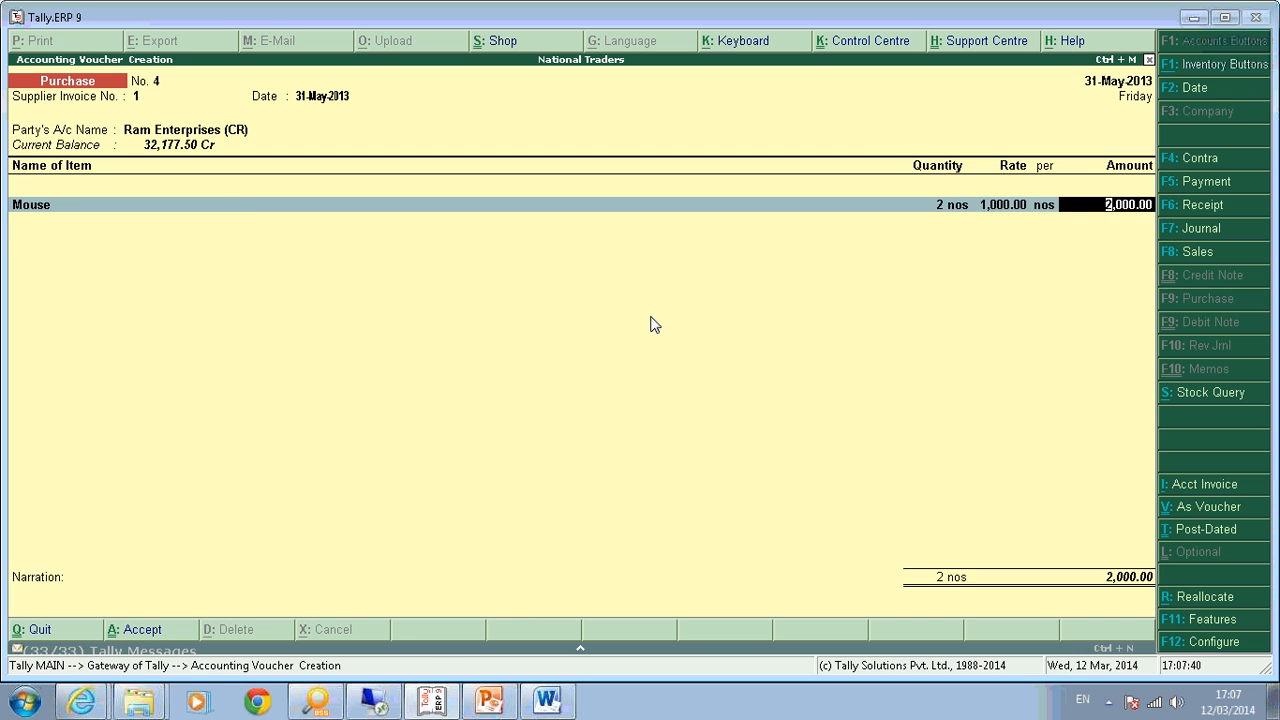
key("Return")
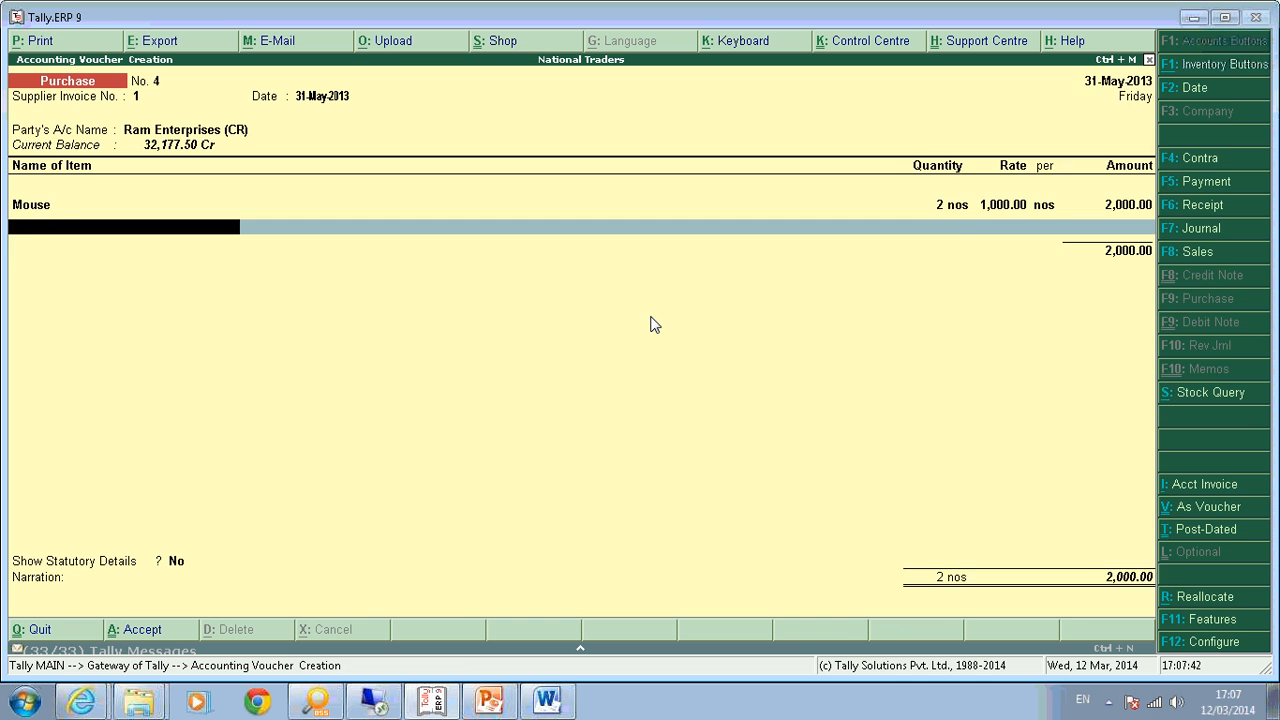
Add Carriage Inwards of 300.00 and open that ledger for alteration.
key("Return")
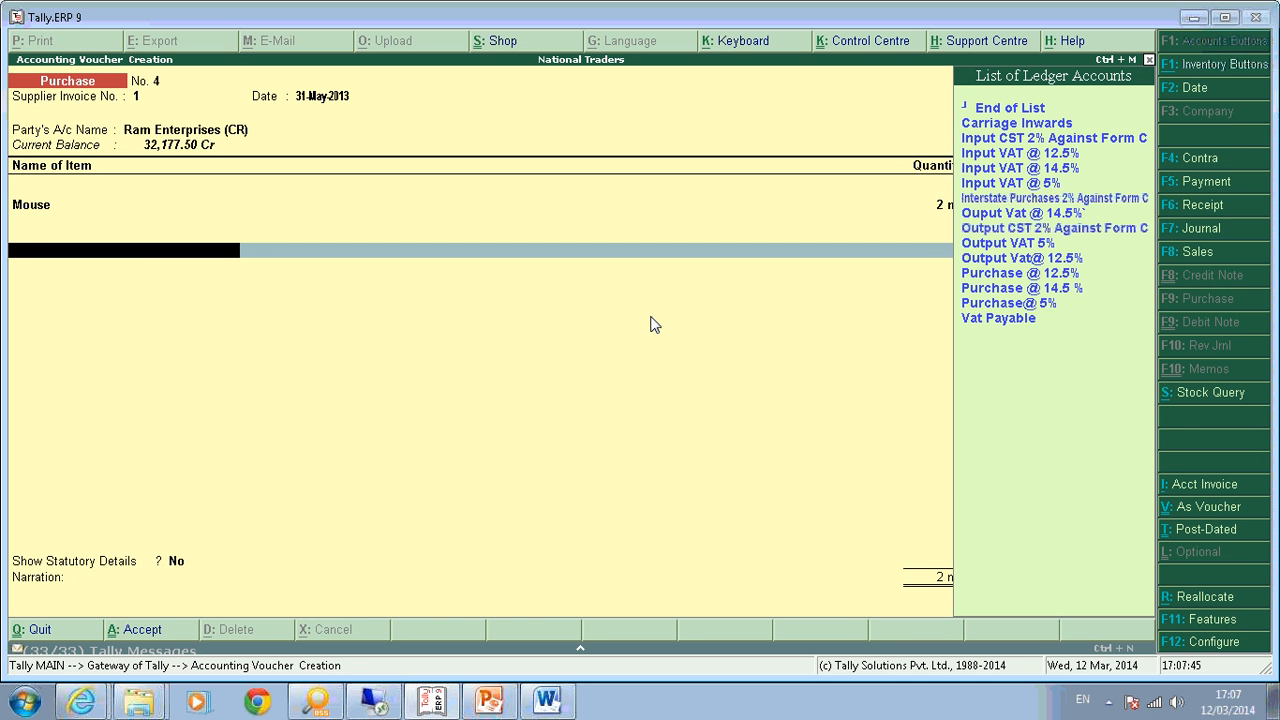
type("c")
key("Return")
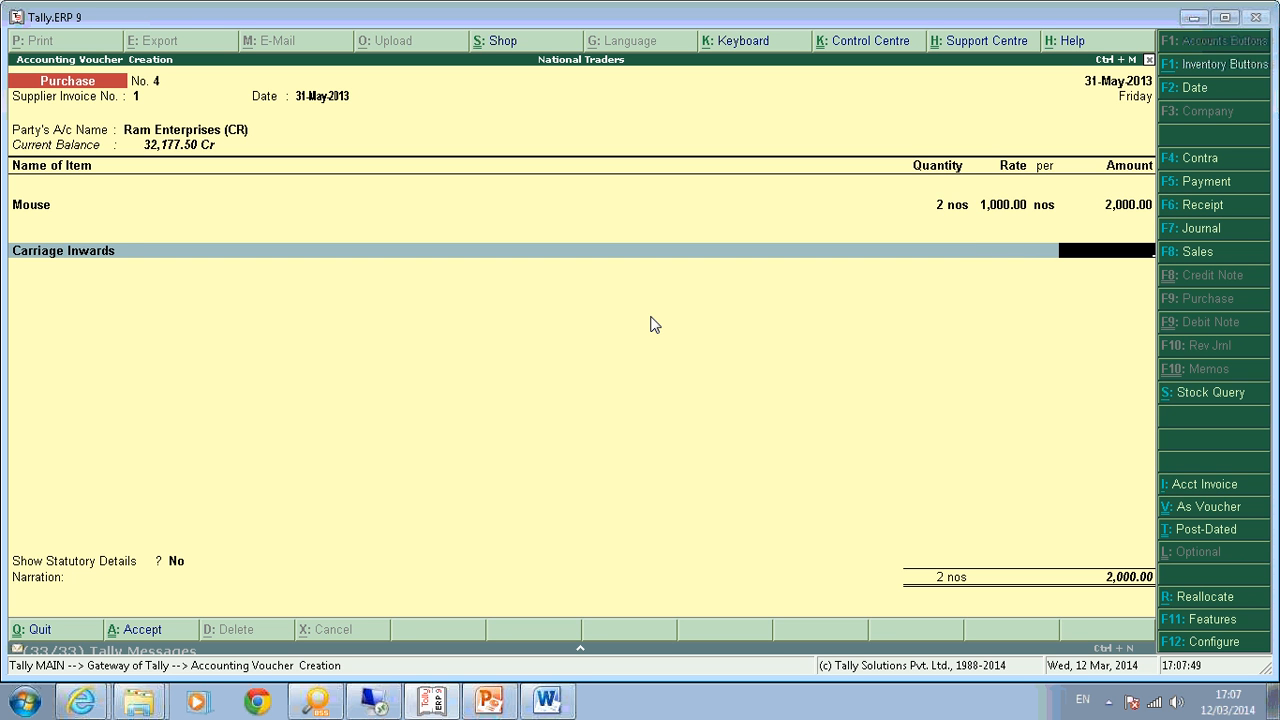
type("300")
key("Return")
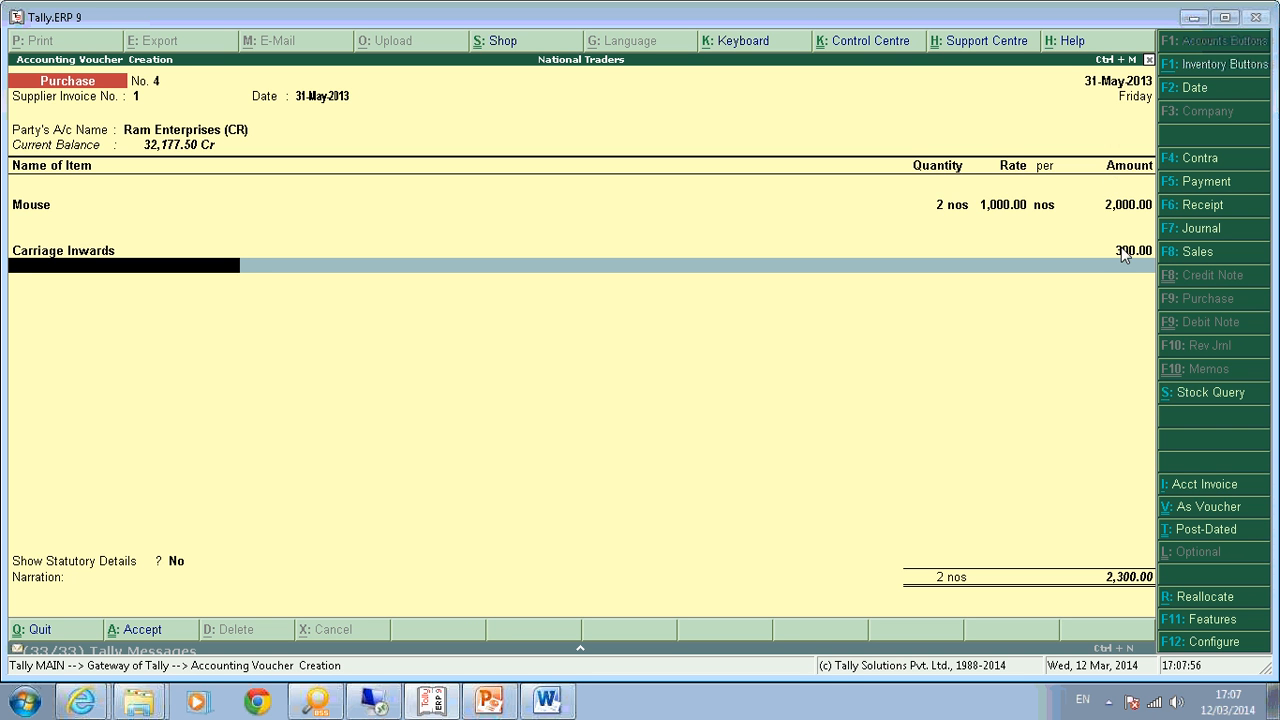
key("BackSpace")
key("BackSpace")
key("BackSpace")
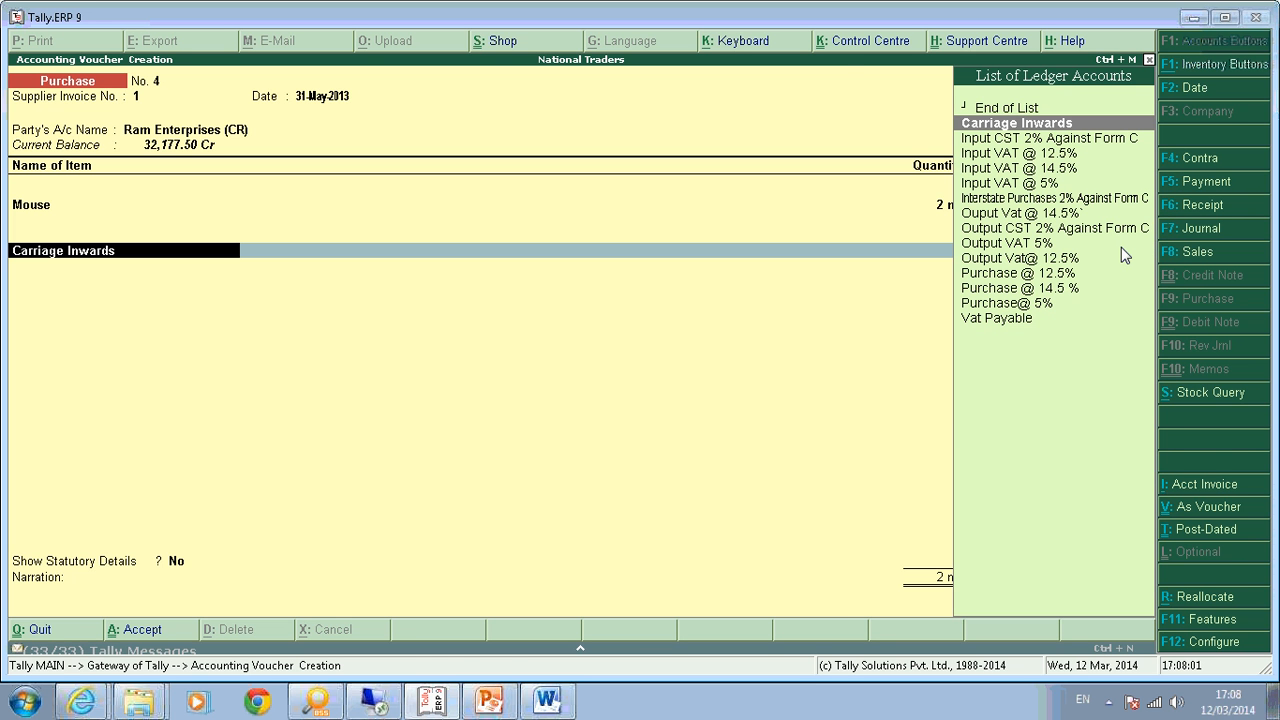
key("ctrl+Return")
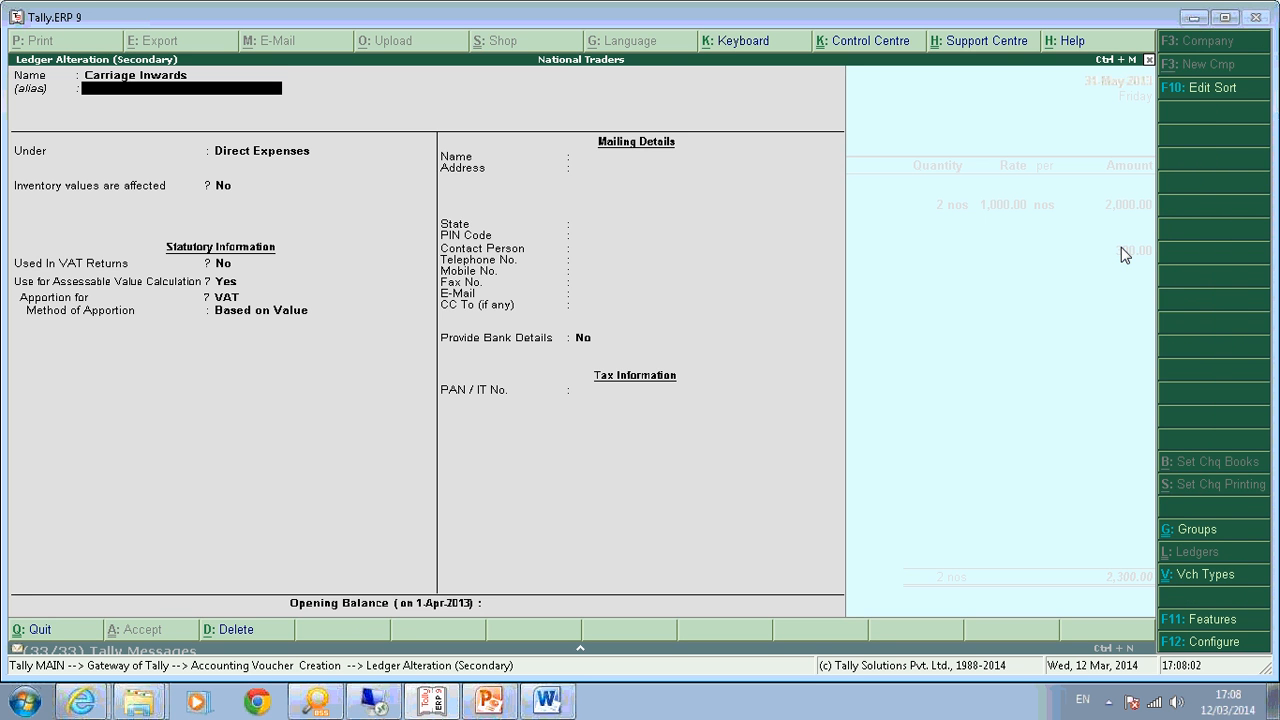
Make Carriage Inwards count in assessable value, apportioned for VAT based on value, and save the ledger.
key("Return")
key("Return")
key("Return")
key("Return")
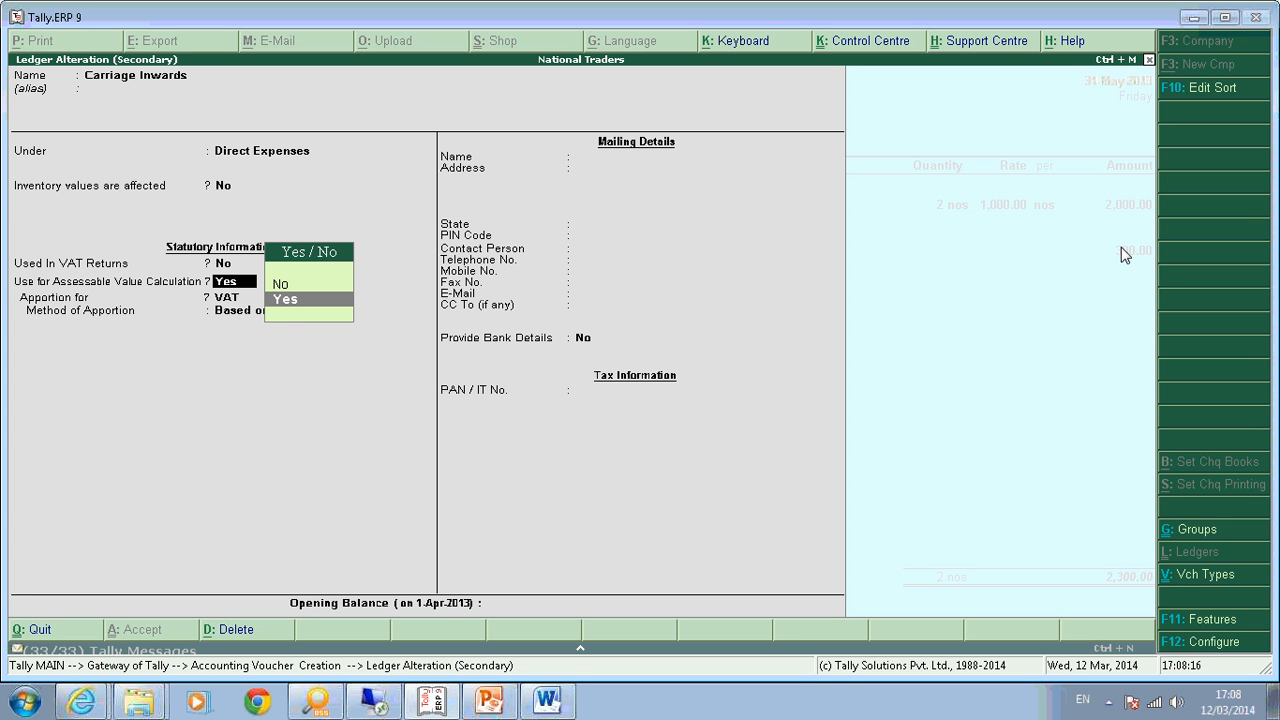
key("Return")
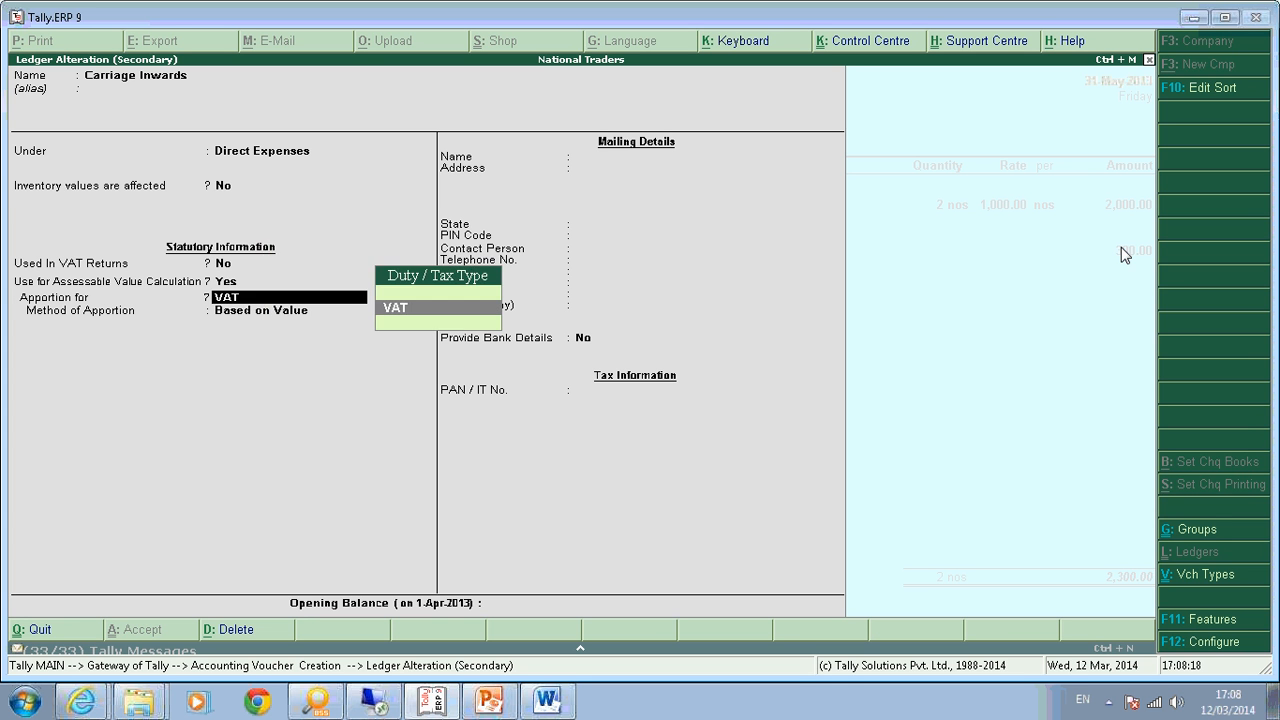
key("Return")
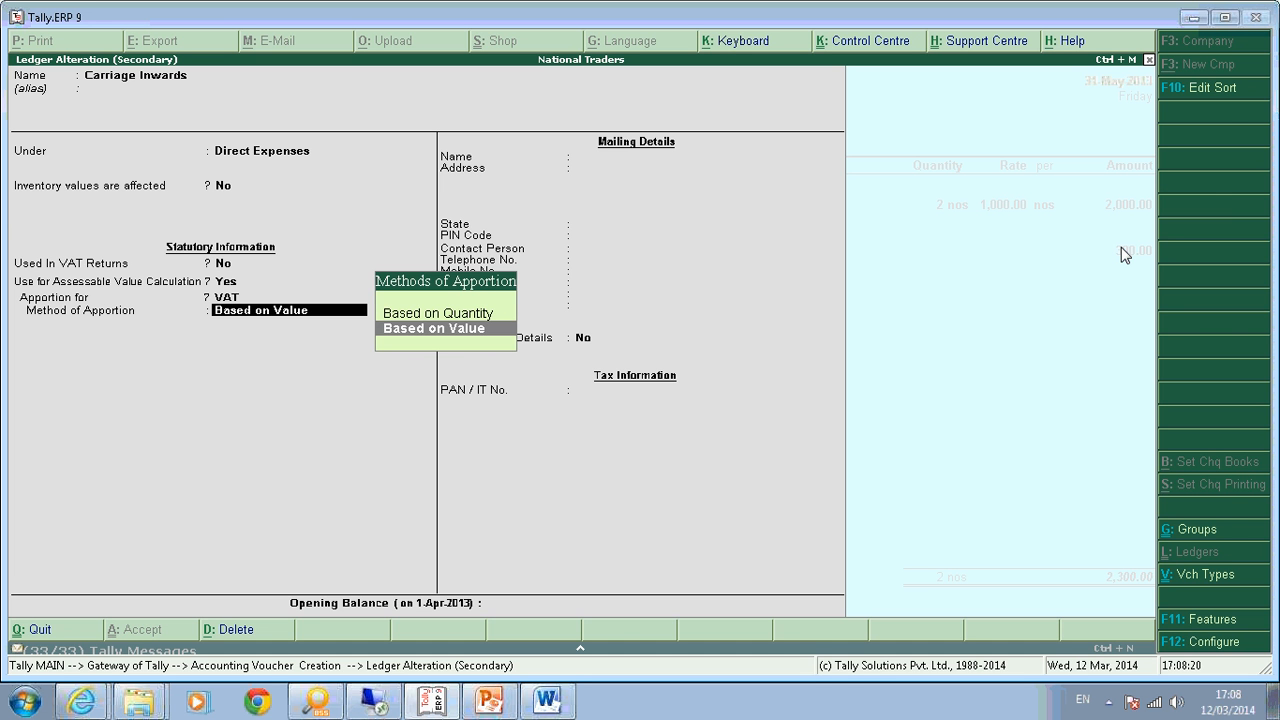
key("Return")
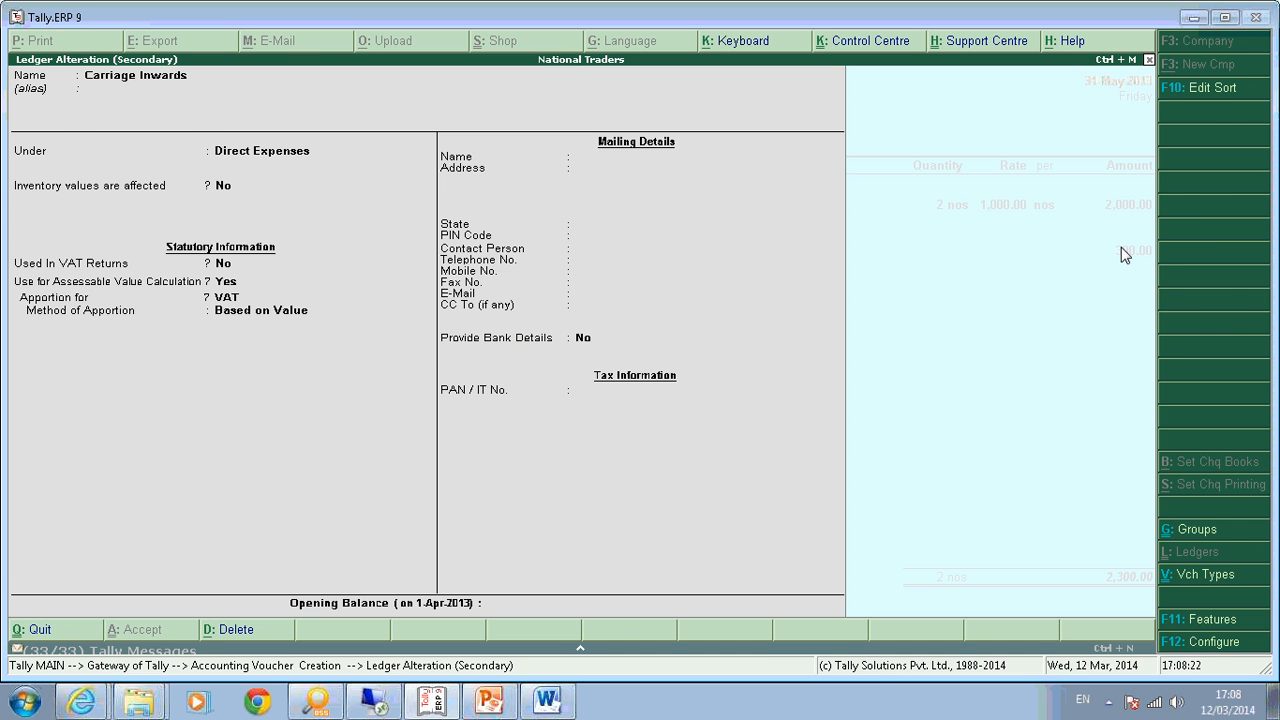
key("ctrl+a")
key("Return")
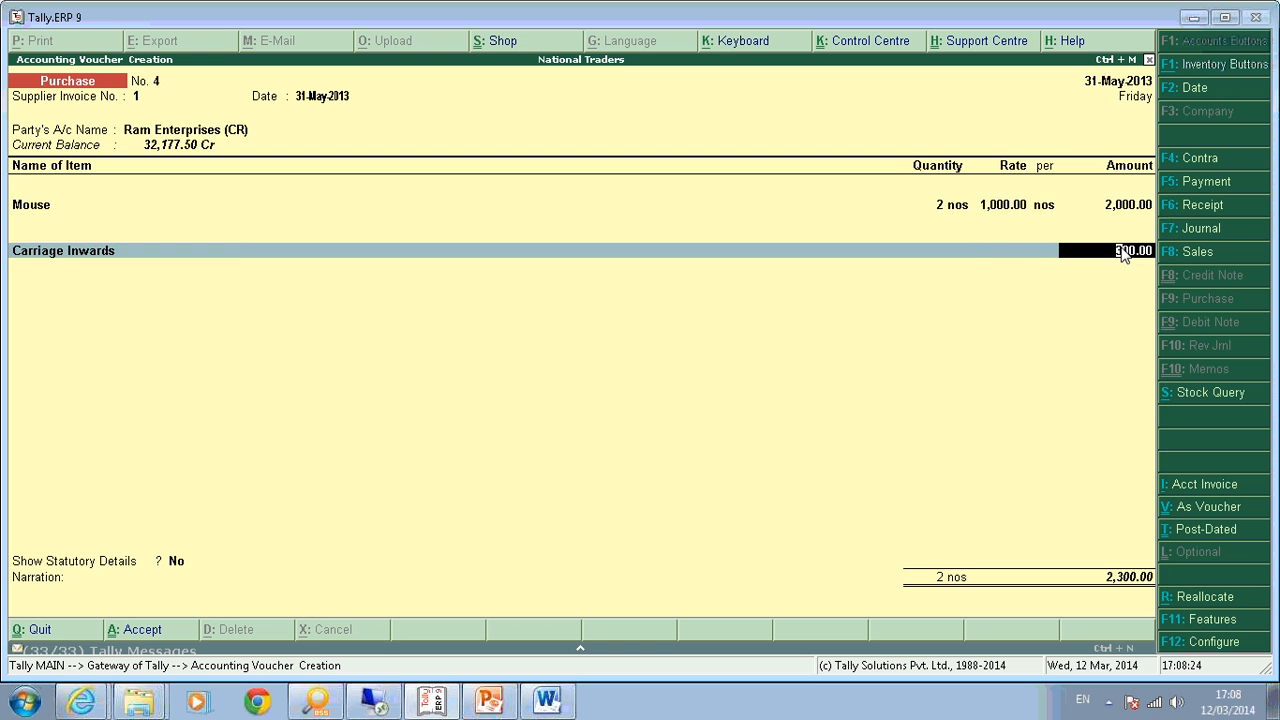
Recheck the Mouse line, then add Input VAT @ 5% as the voucher's tax ledger line.
key("Return")
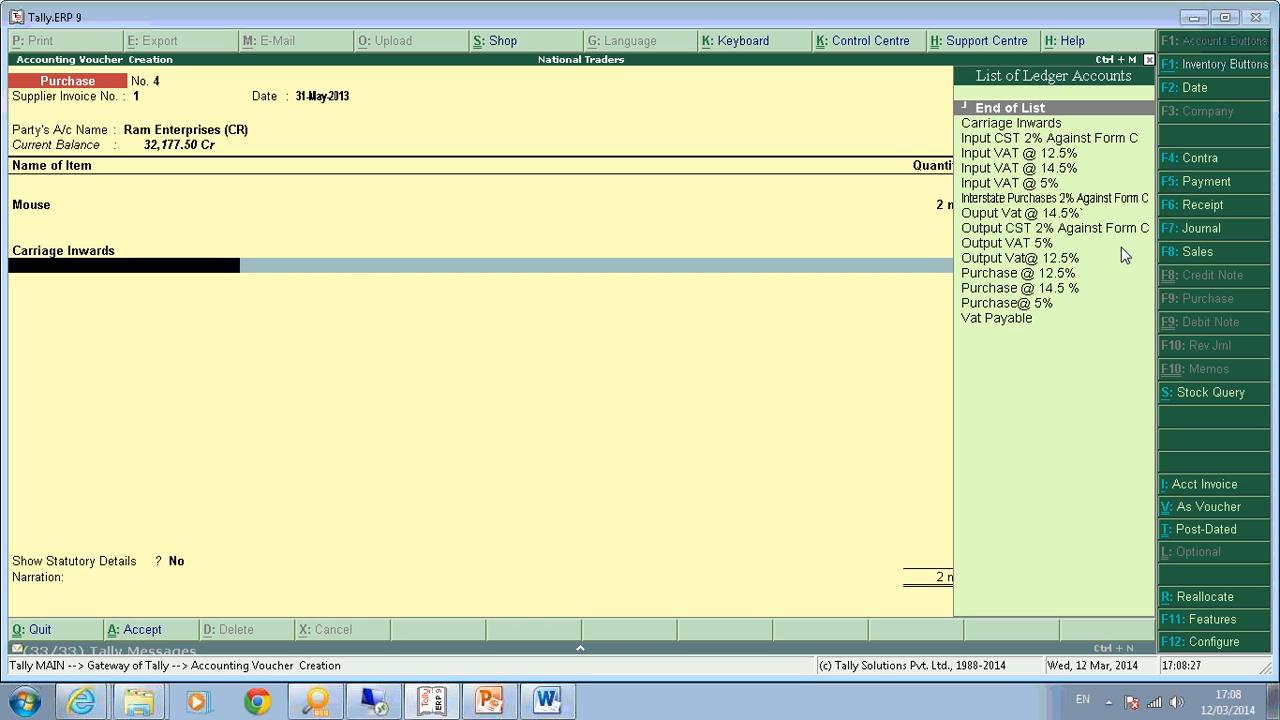
key("Escape")
key("Up")
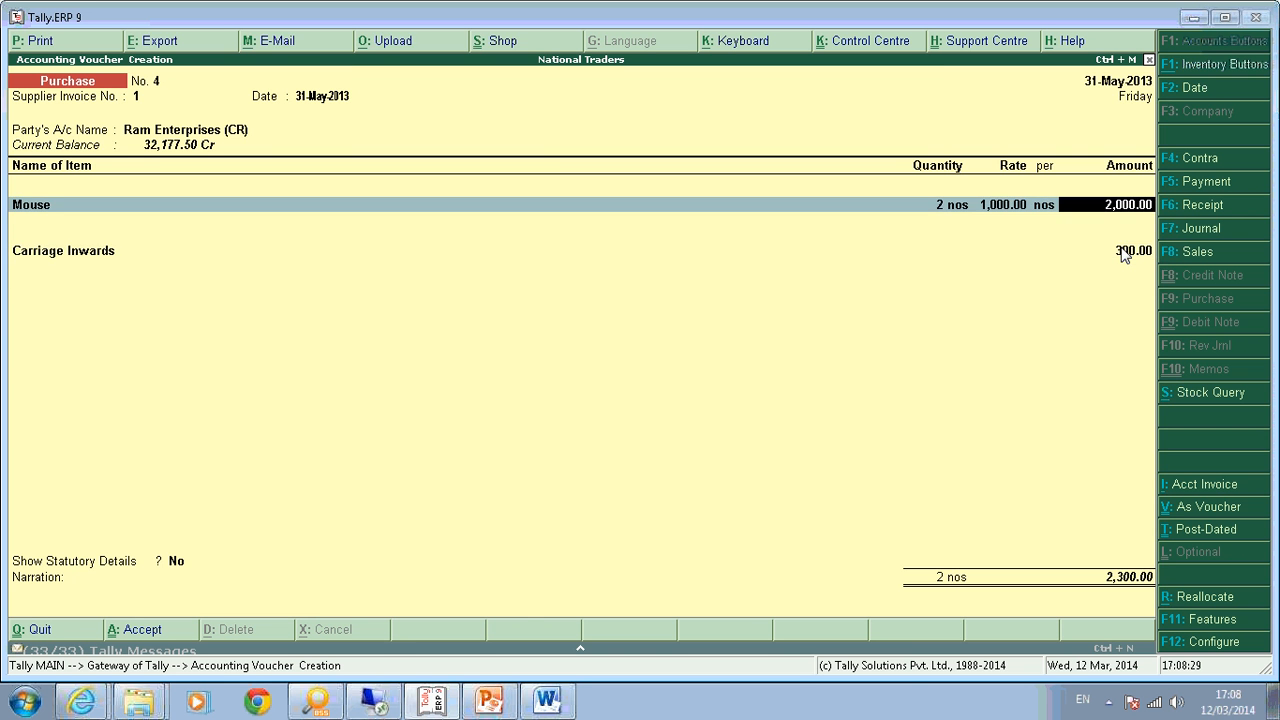
key("Return")
key("Return")
key("Return")
key("Return")
key("Return")
key("Return")
type("Inp")
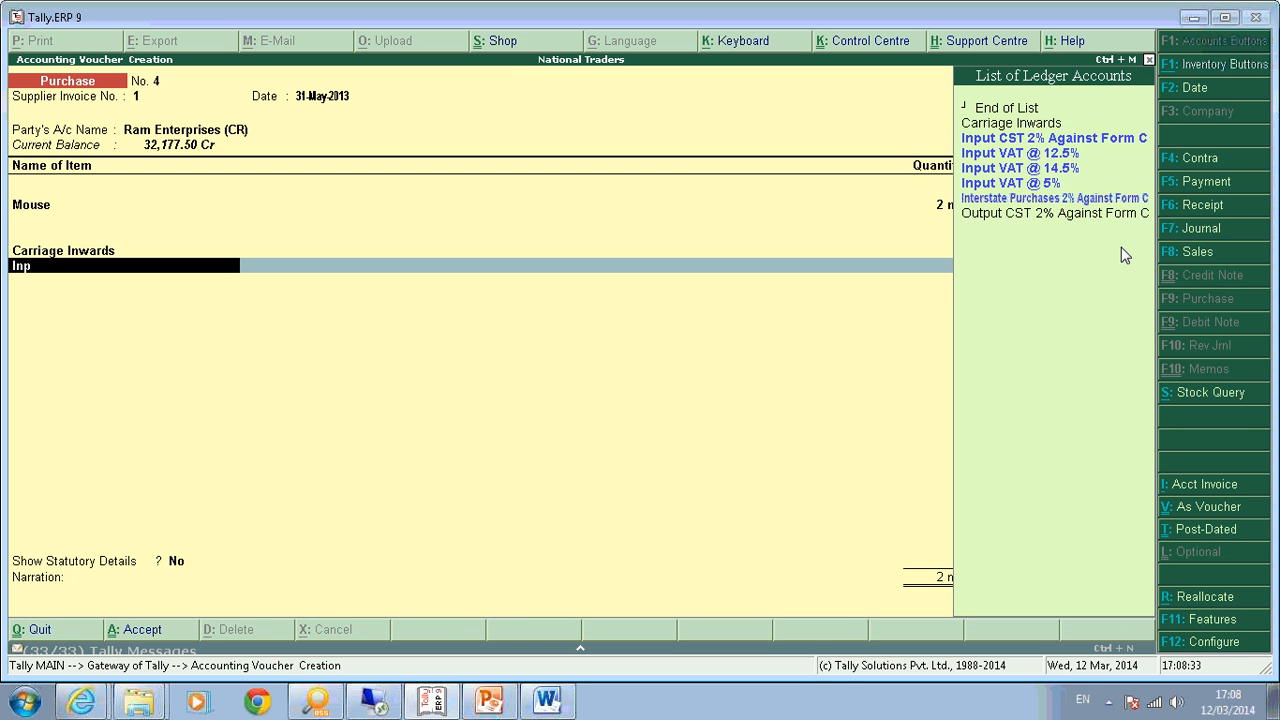
type("u")
key("Down")
key("Down")
key("Down")
key("Down")
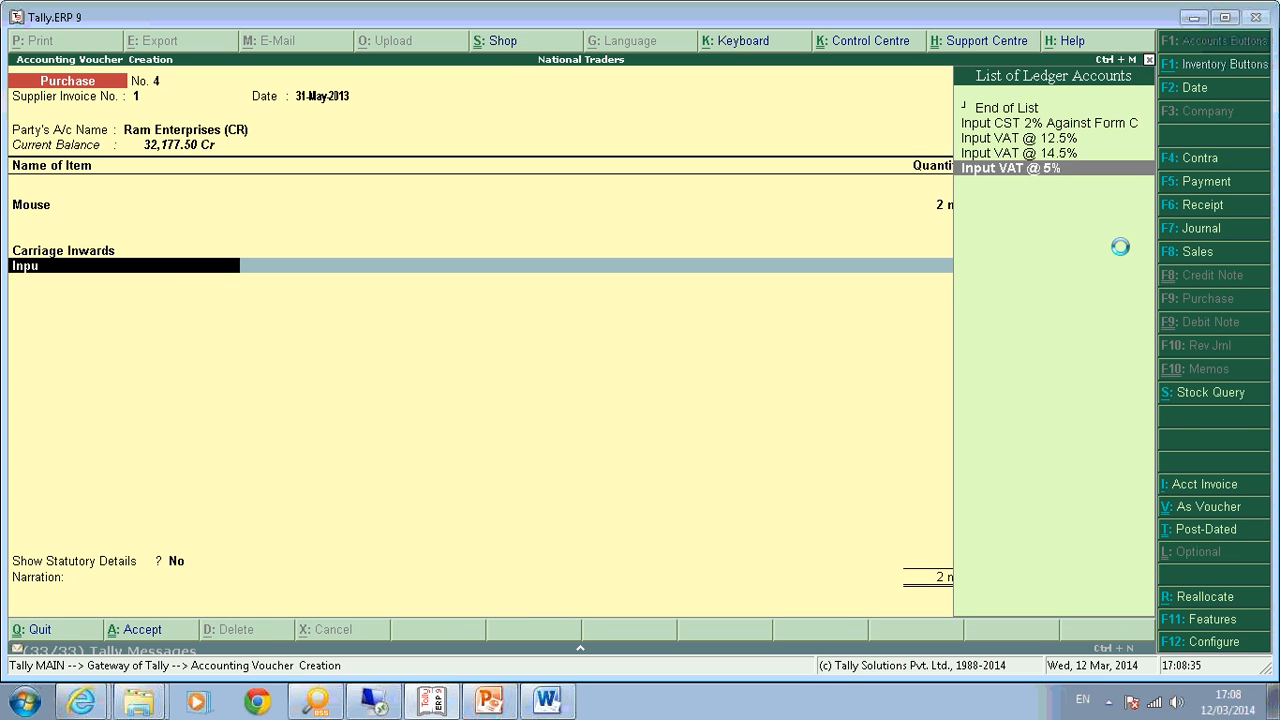
key("Return")
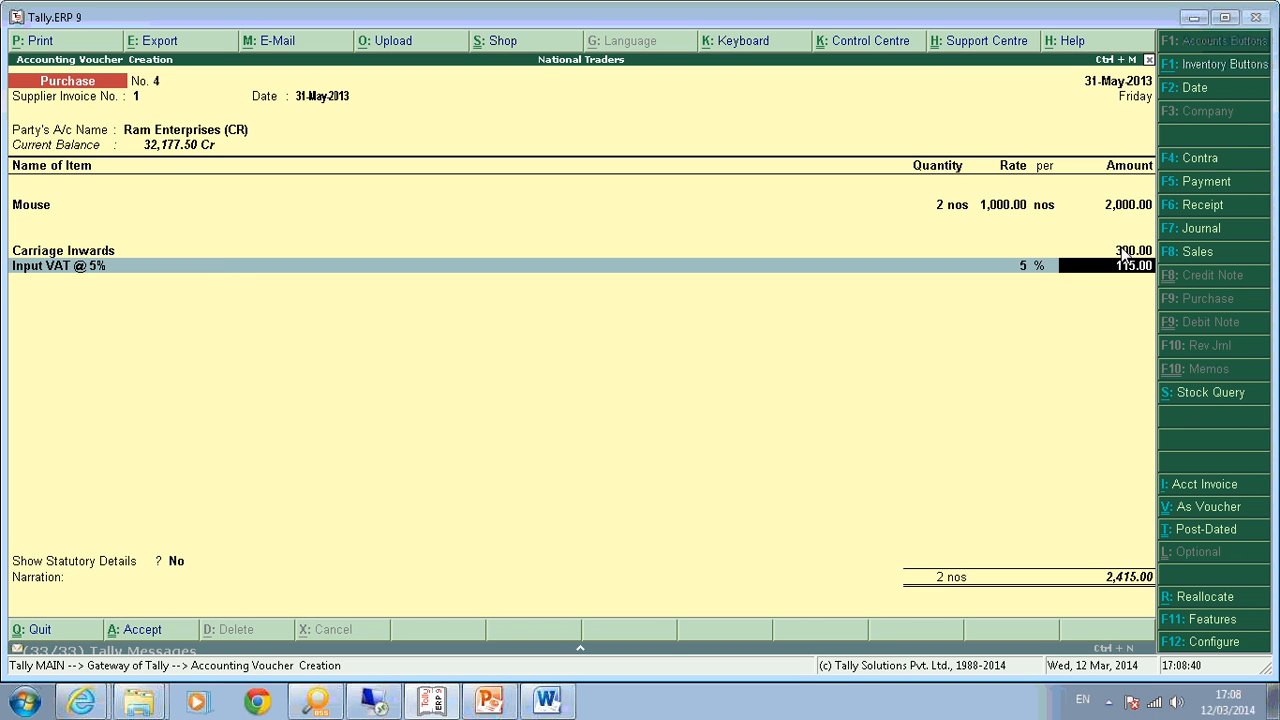
Accept 115.00 VAT and view detailed statutory details: 2,300.00 assessable value for Mouse, 115.00 VAT.
key("Return")
key("Return")
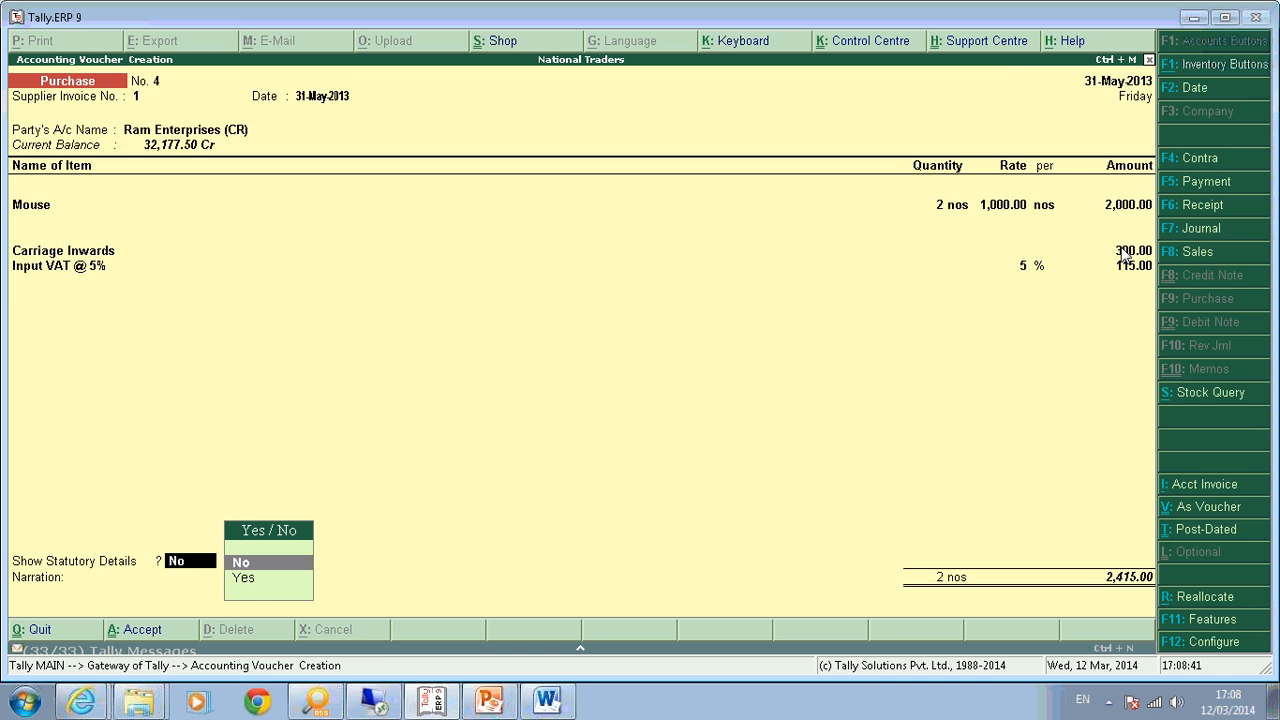
key("y")
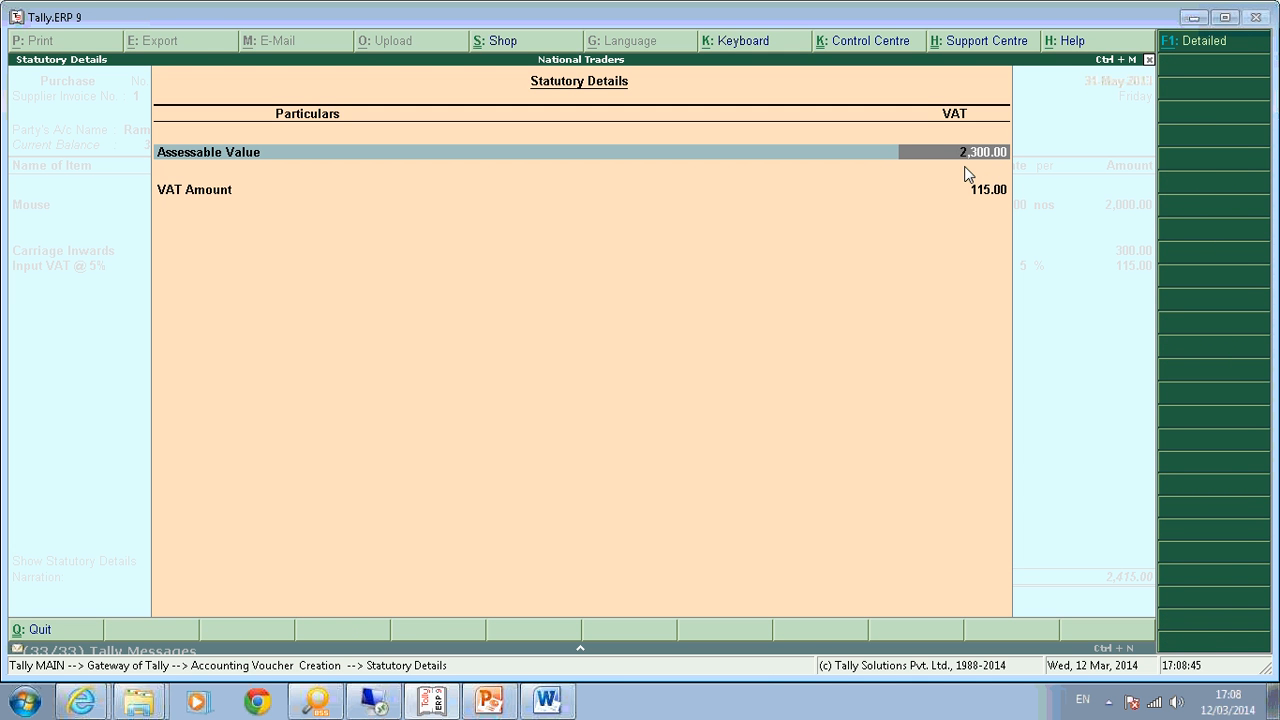
key("F1")
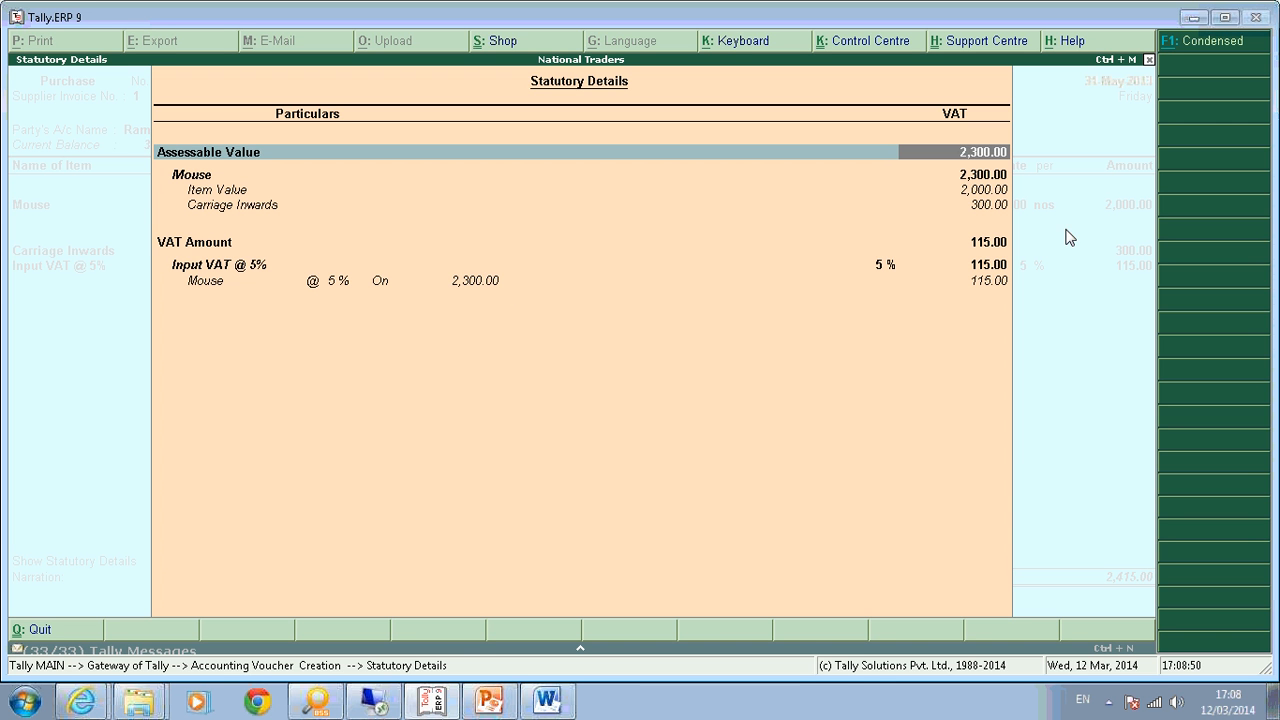
key("Escape")
key("y")
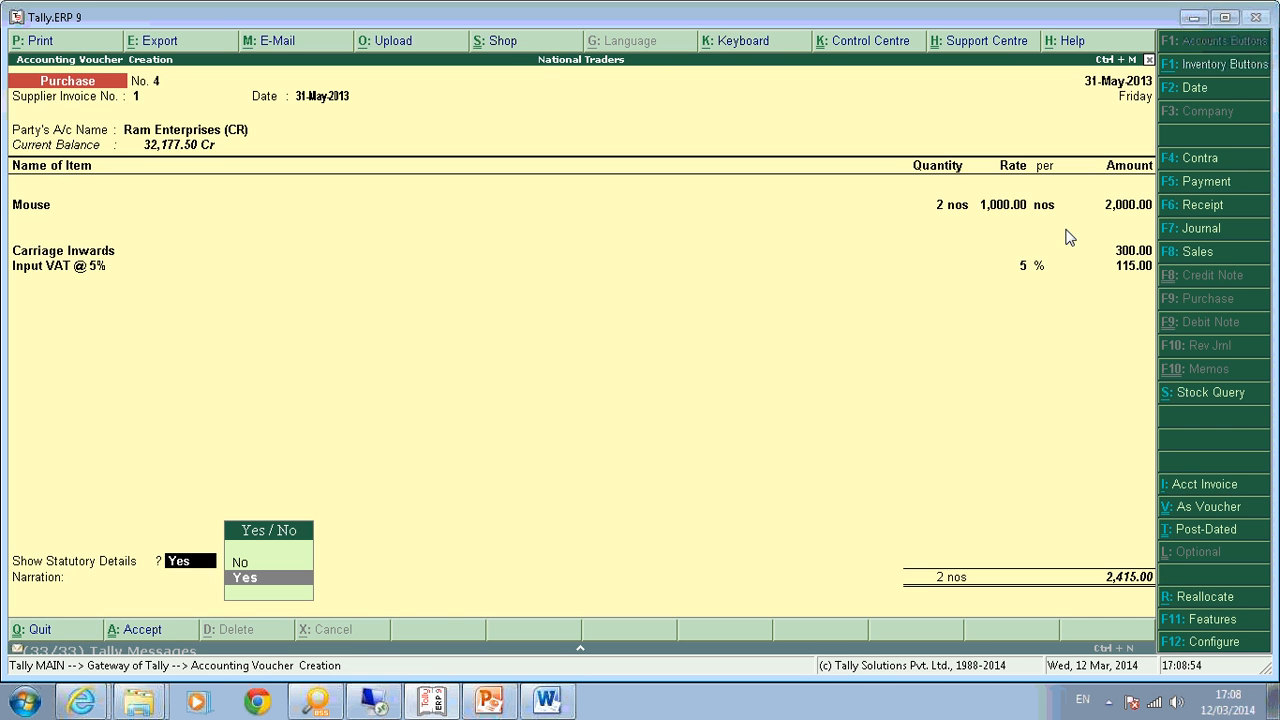
Return to the Mouse line and review its purchase ledger allocation.
key("BackSpace")
key("BackSpace")
key("BackSpace")
key("BackSpace")
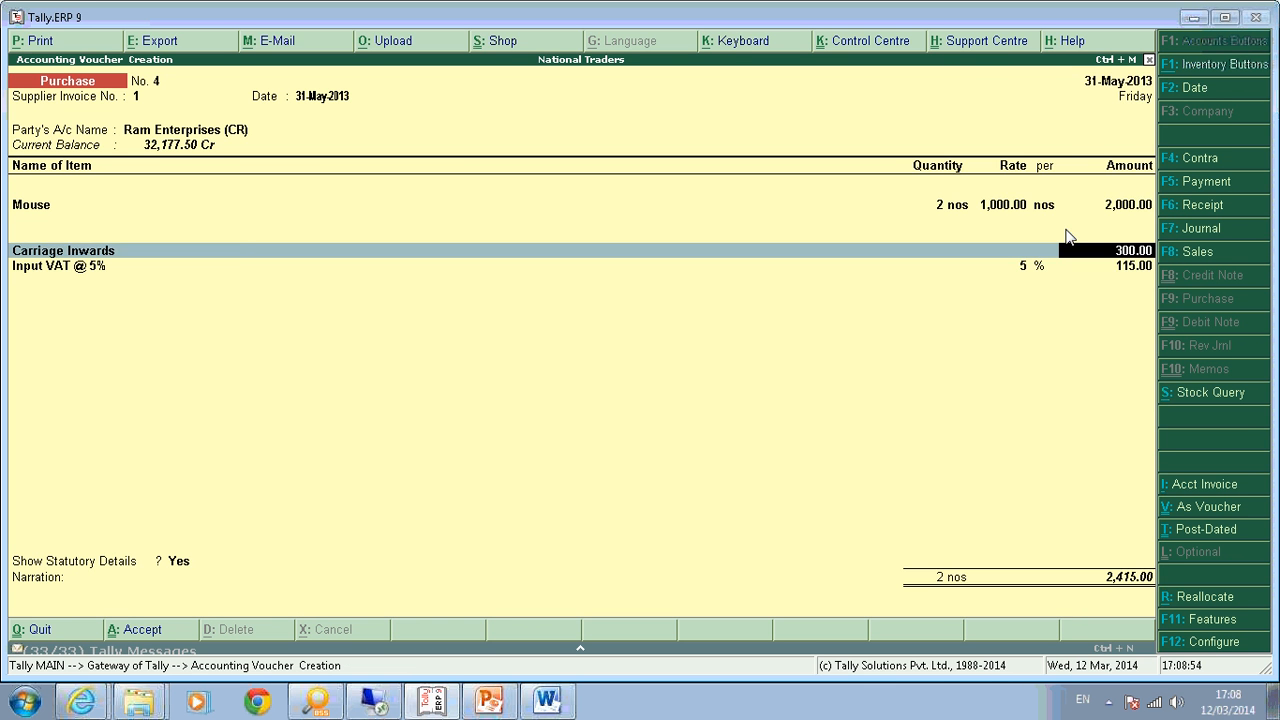
key("Return")
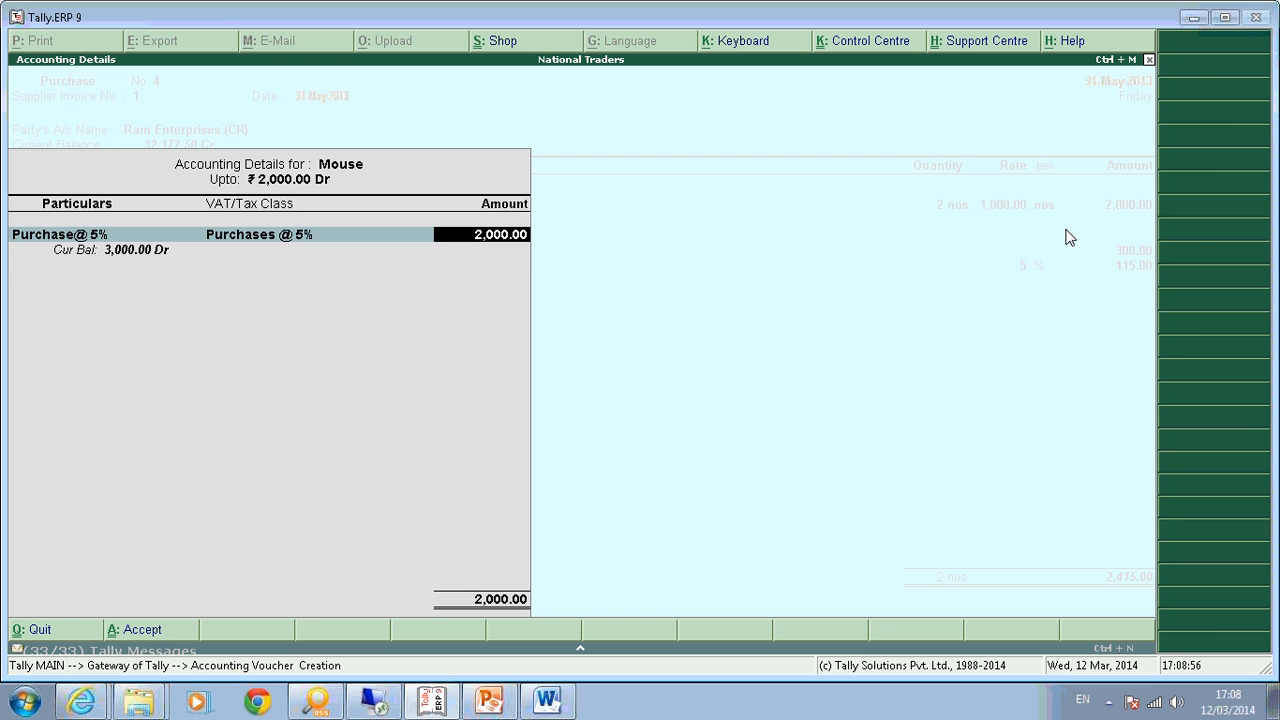
key("Return")
Add 1 nos of Key Board at 6,000.00, allocated to the Purchase@ 5% ledger.
type("Key Board")
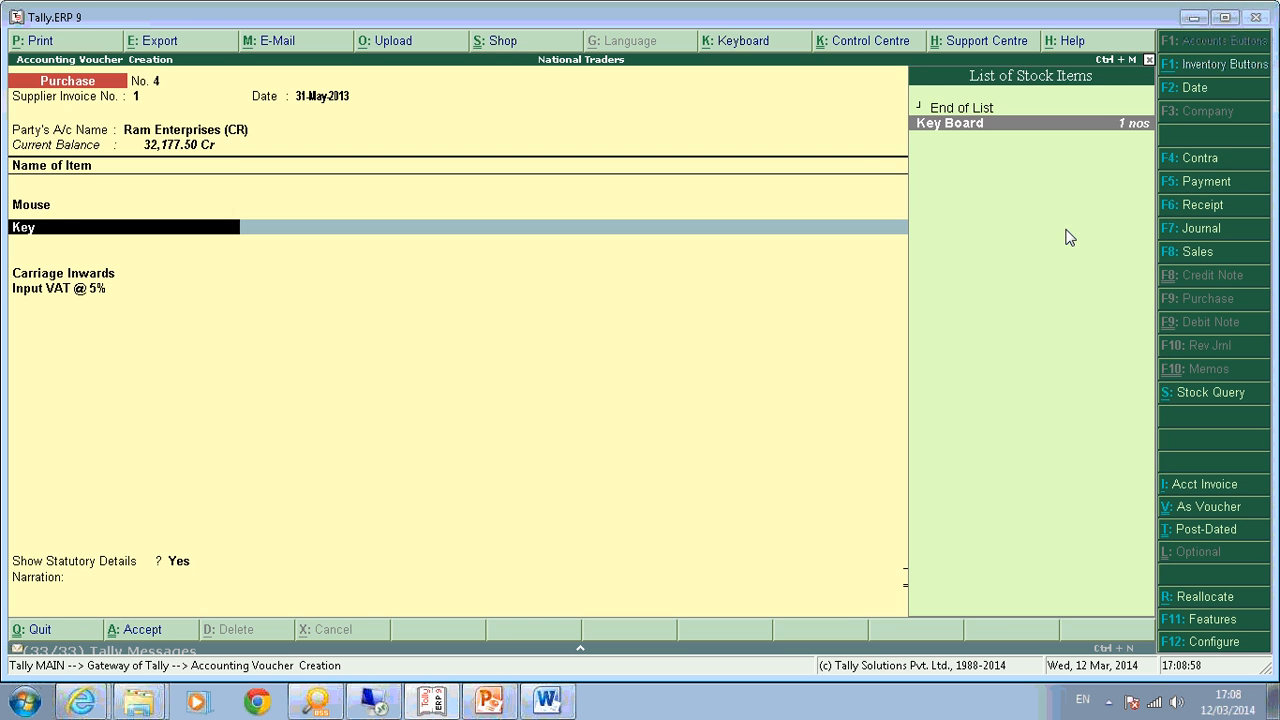
key("Return")
type("1 nos")
key("Return")
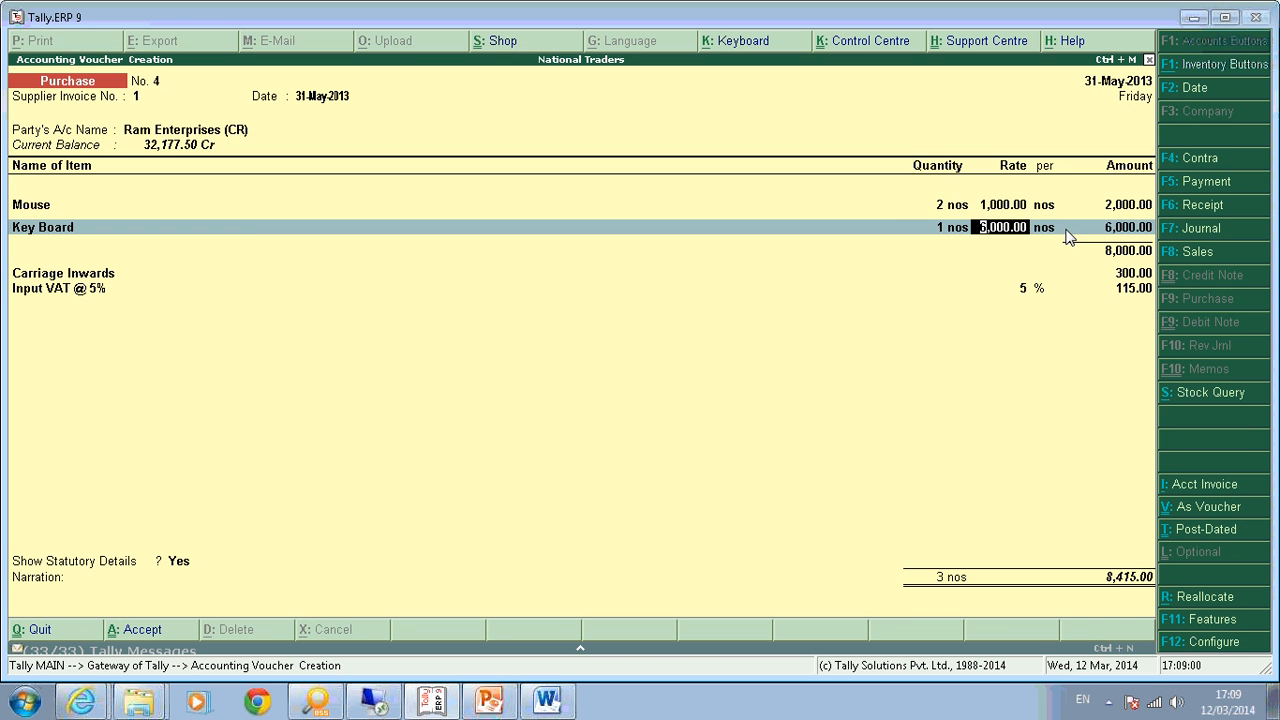
key("Return")
key("Return")
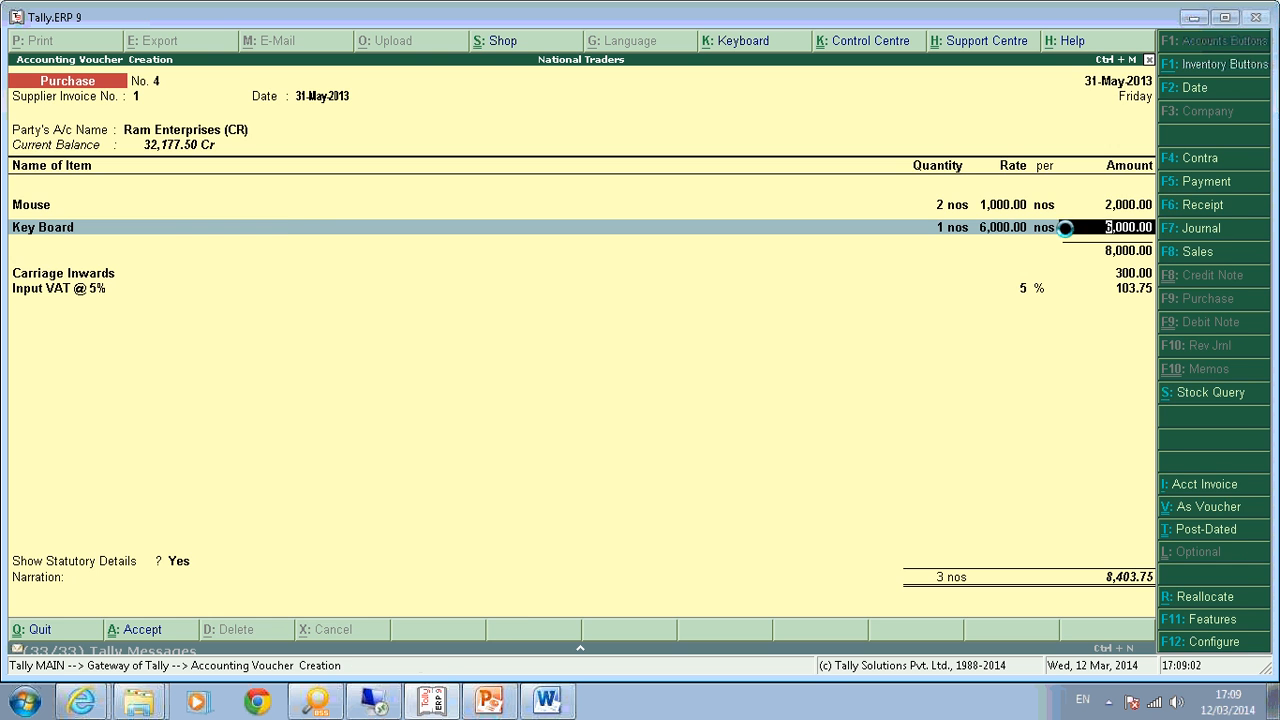
key("Return")
key("Down")
key("Down")
key("Down")
key("Return")
key("Return")
key("Return")
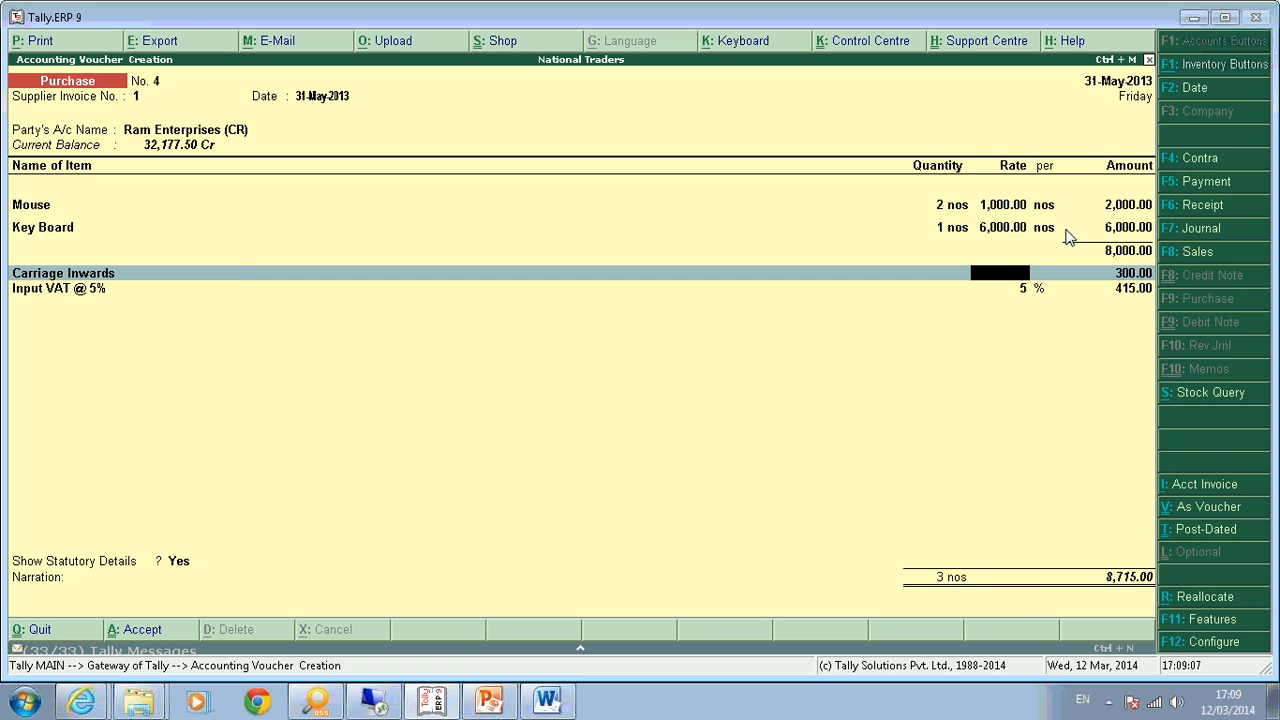
Keep Carriage Inwards on the voucher with its ledger settings unchanged, moving on to Input VAT @ 5%.
key("BackSpace")
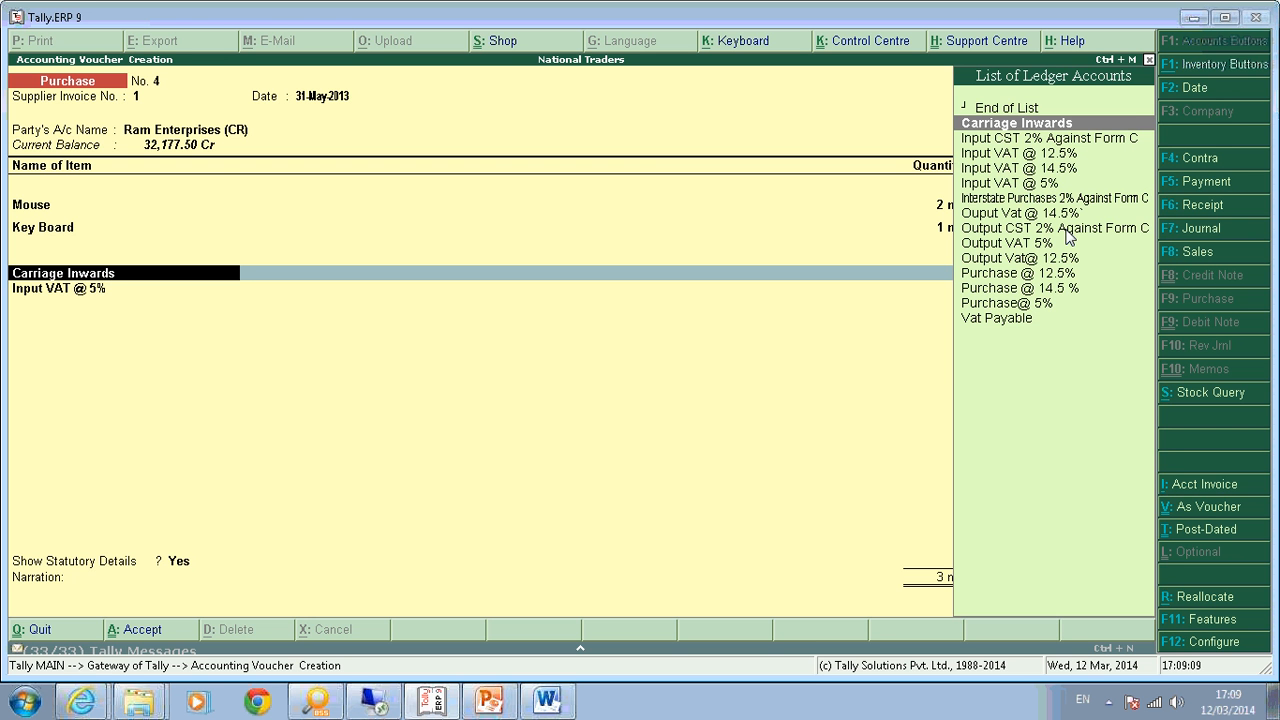
key("space")
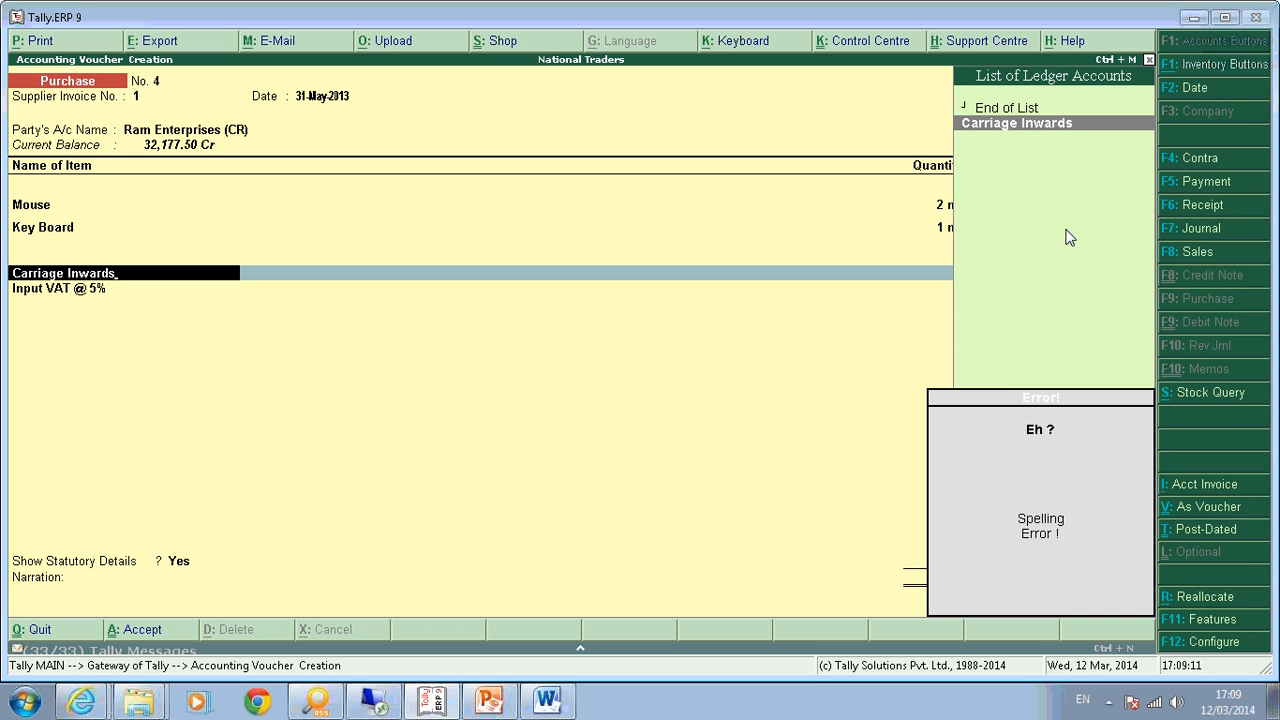
key("Return")
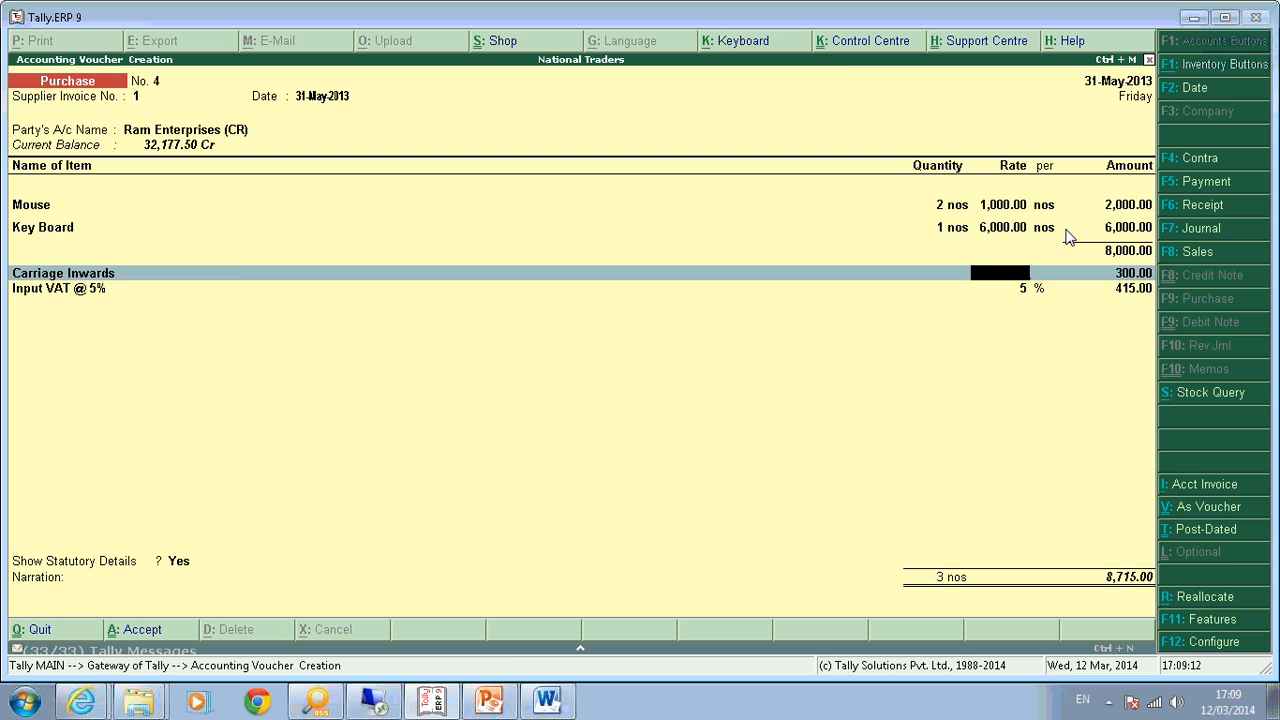
key("BackSpace")
key("ctrl+Return")
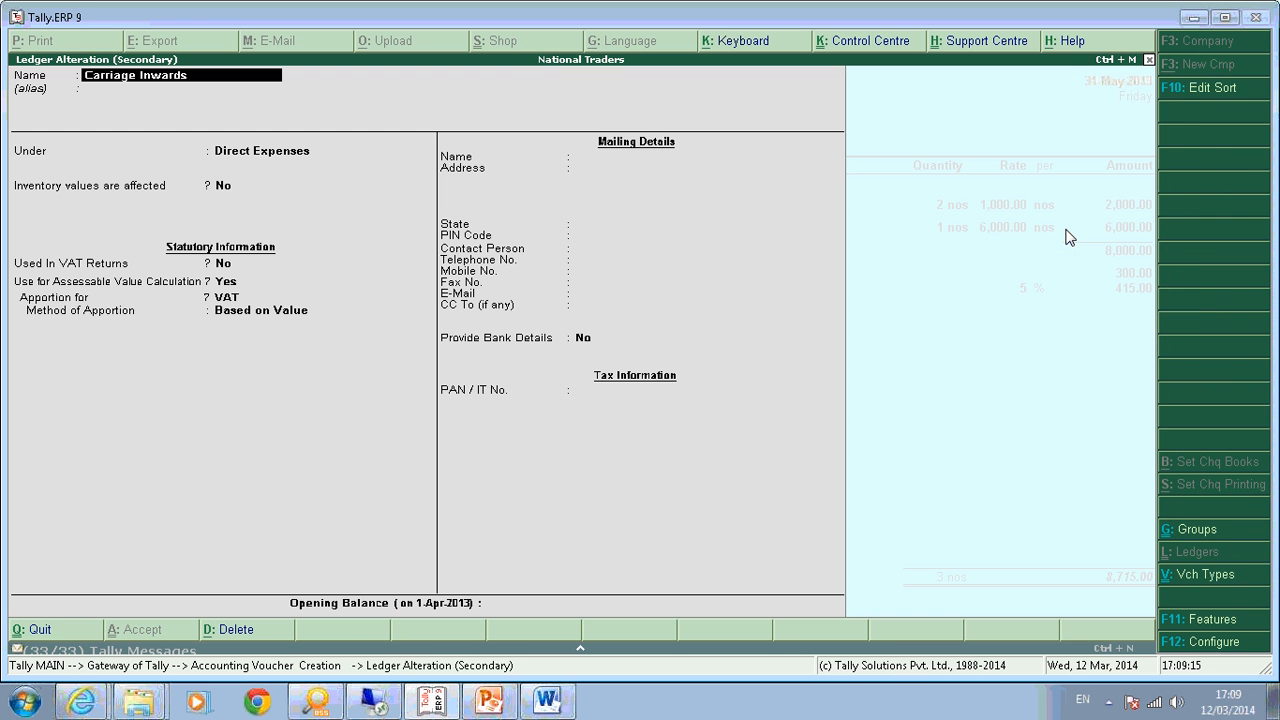
key("Escape")
key("Return")
key("Return")
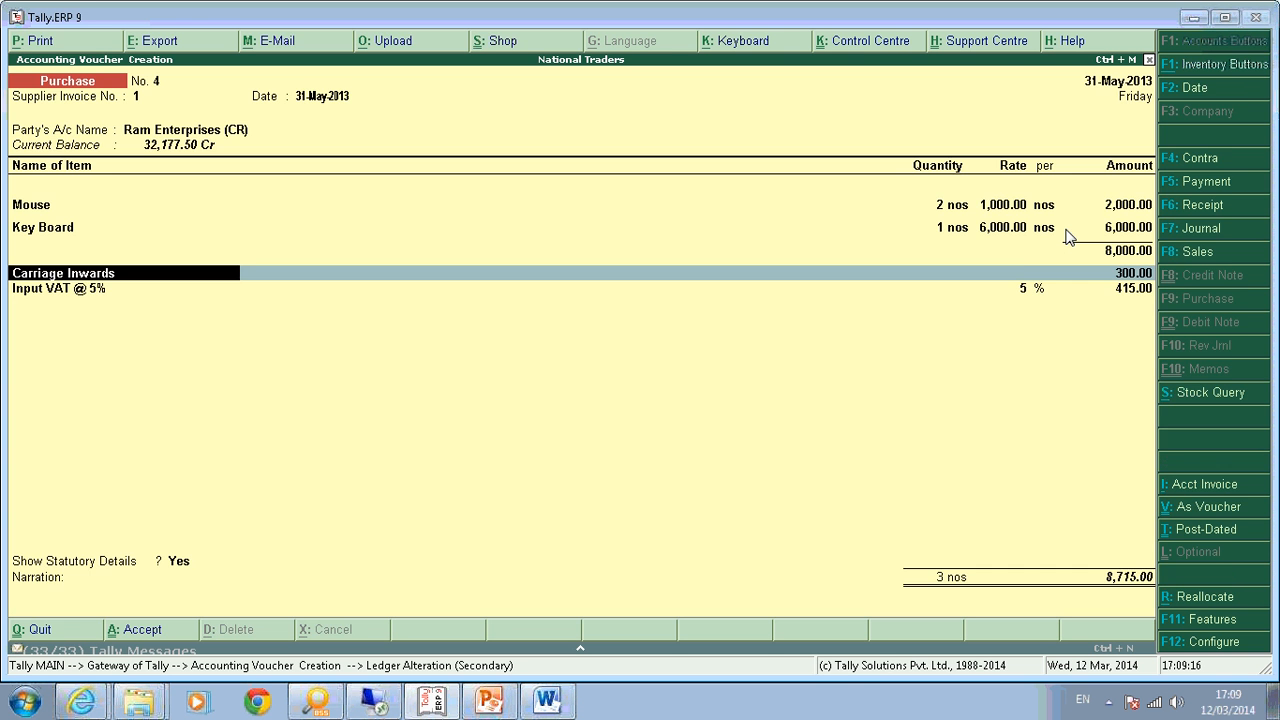
key("Return")
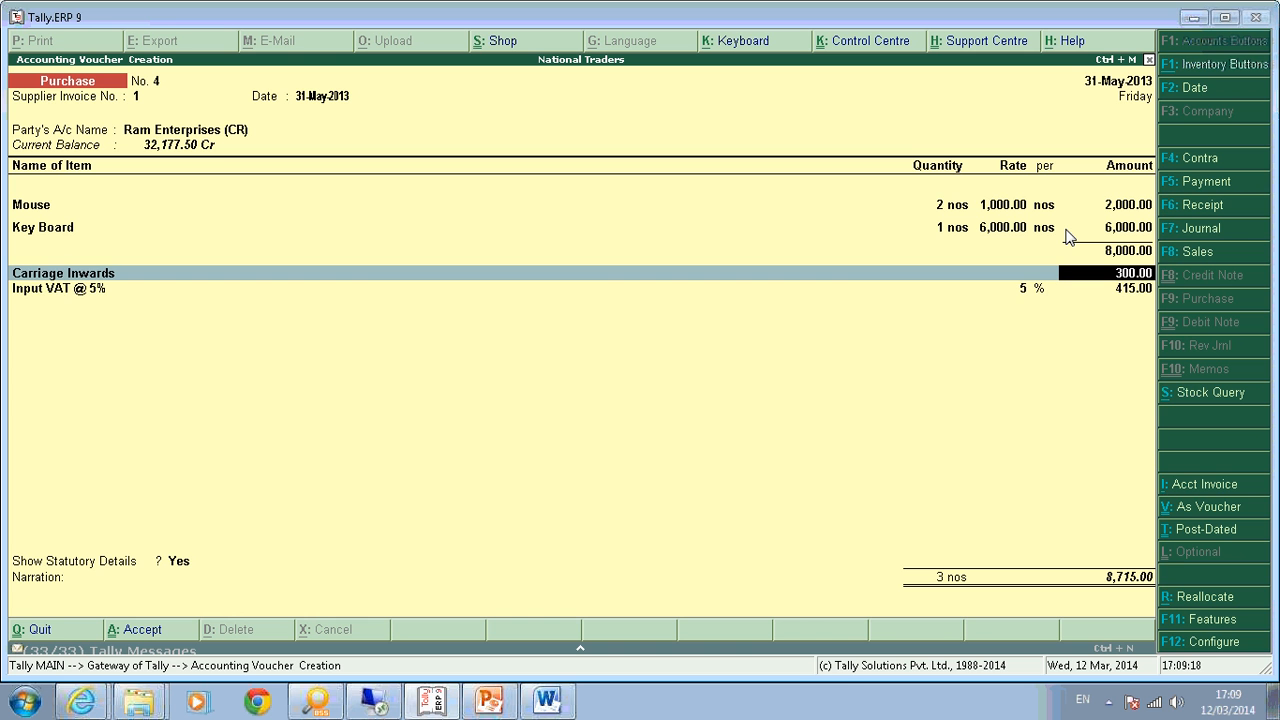
key("Return")
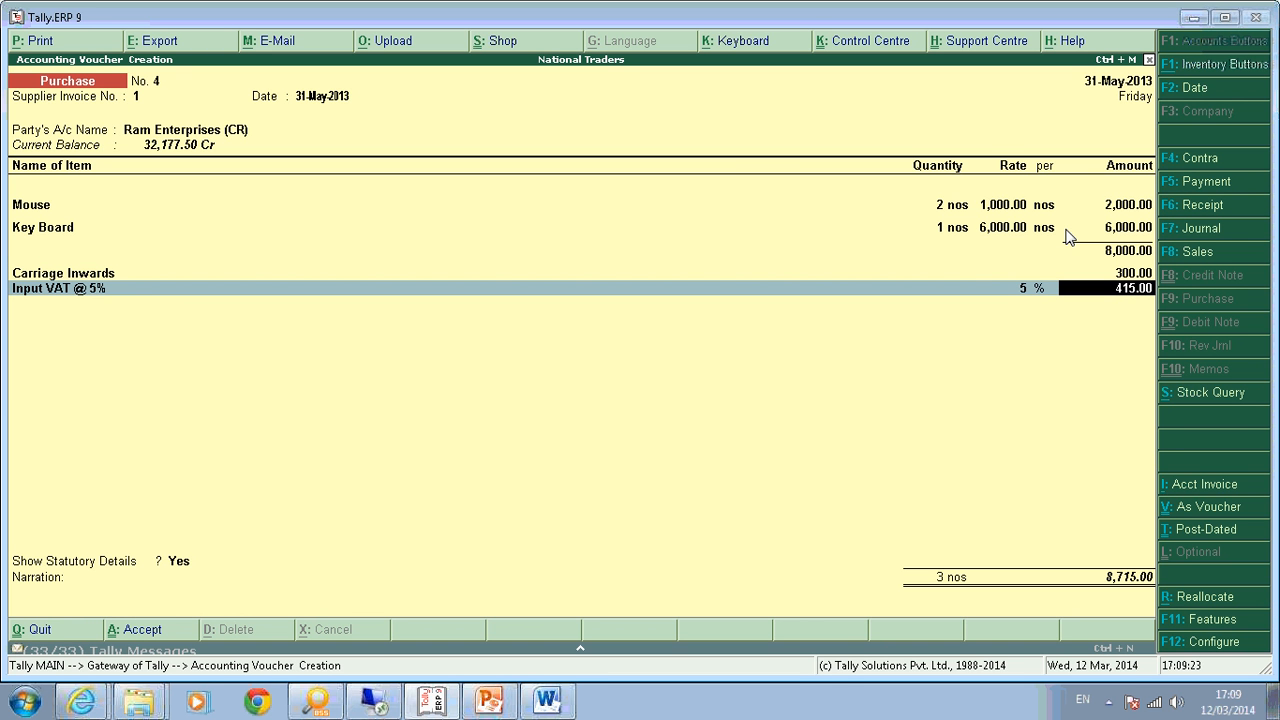
Review the item-wise statutory breakdown of assessable values and VAT for the voucher.
key("Return")
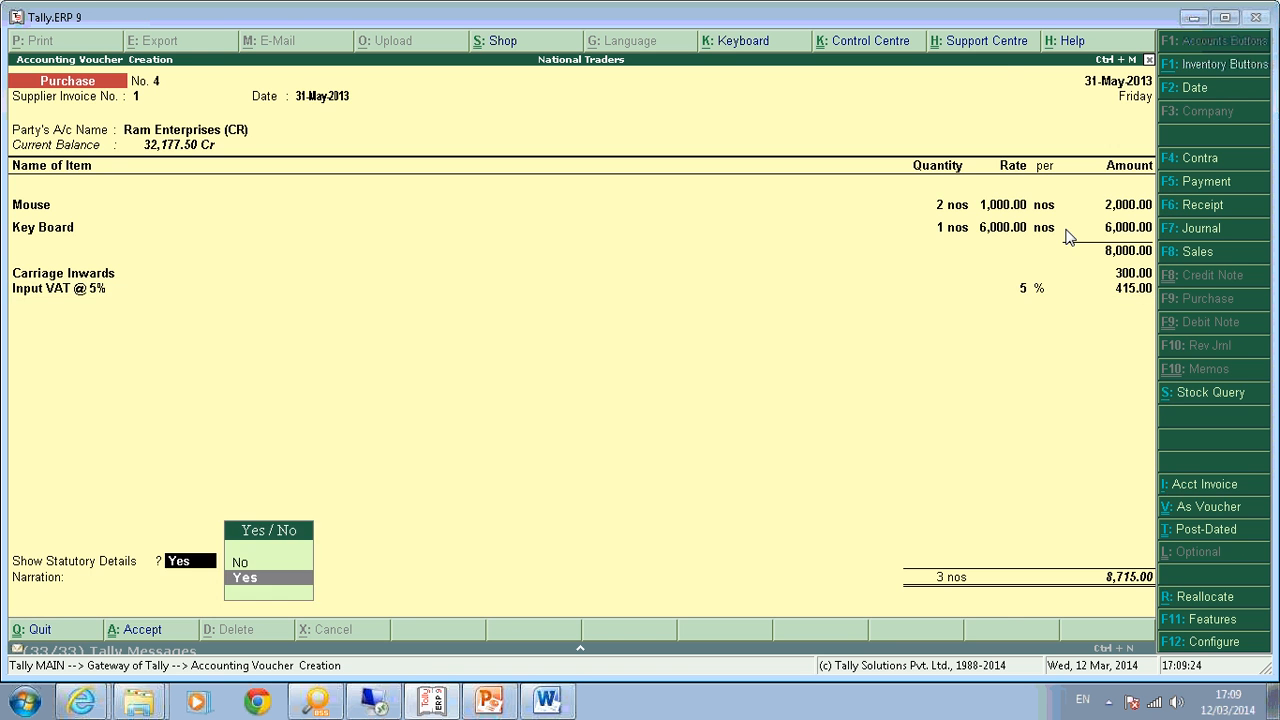
key("Return")
key("alt+F1")
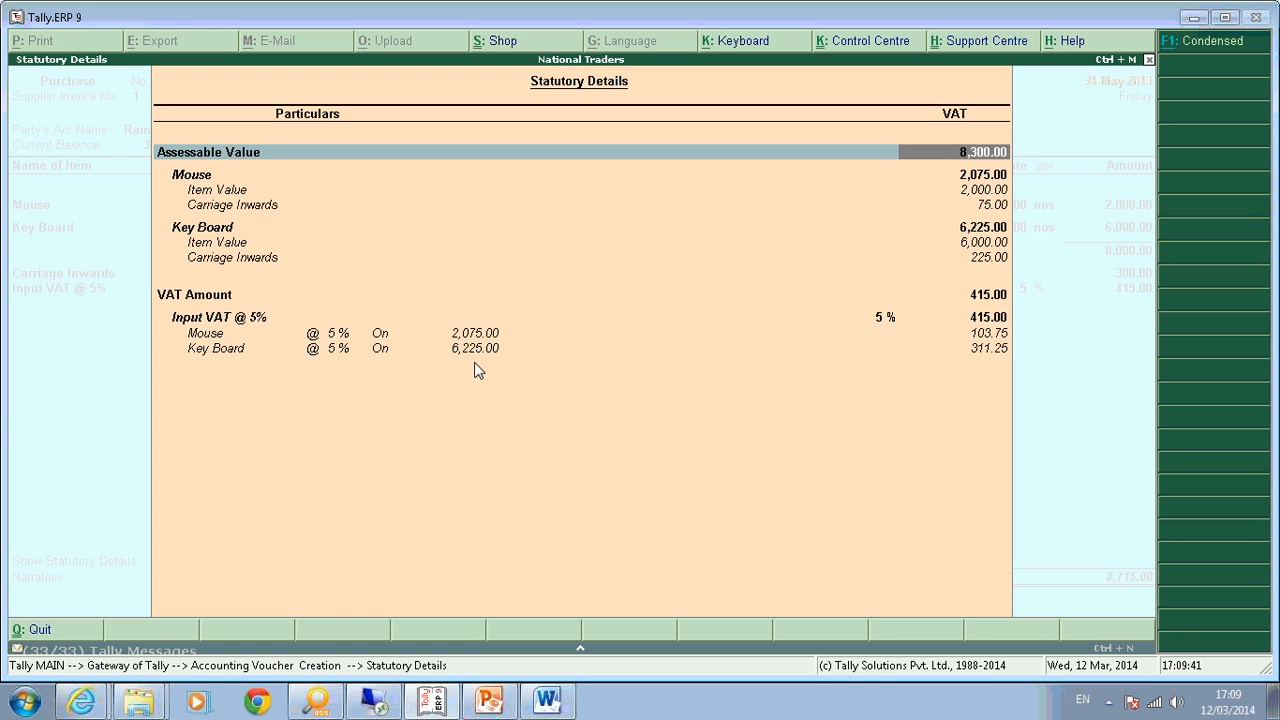
key("Down")
key("Down")
key("Down")
key("Down")
key("Down")
key("Down")
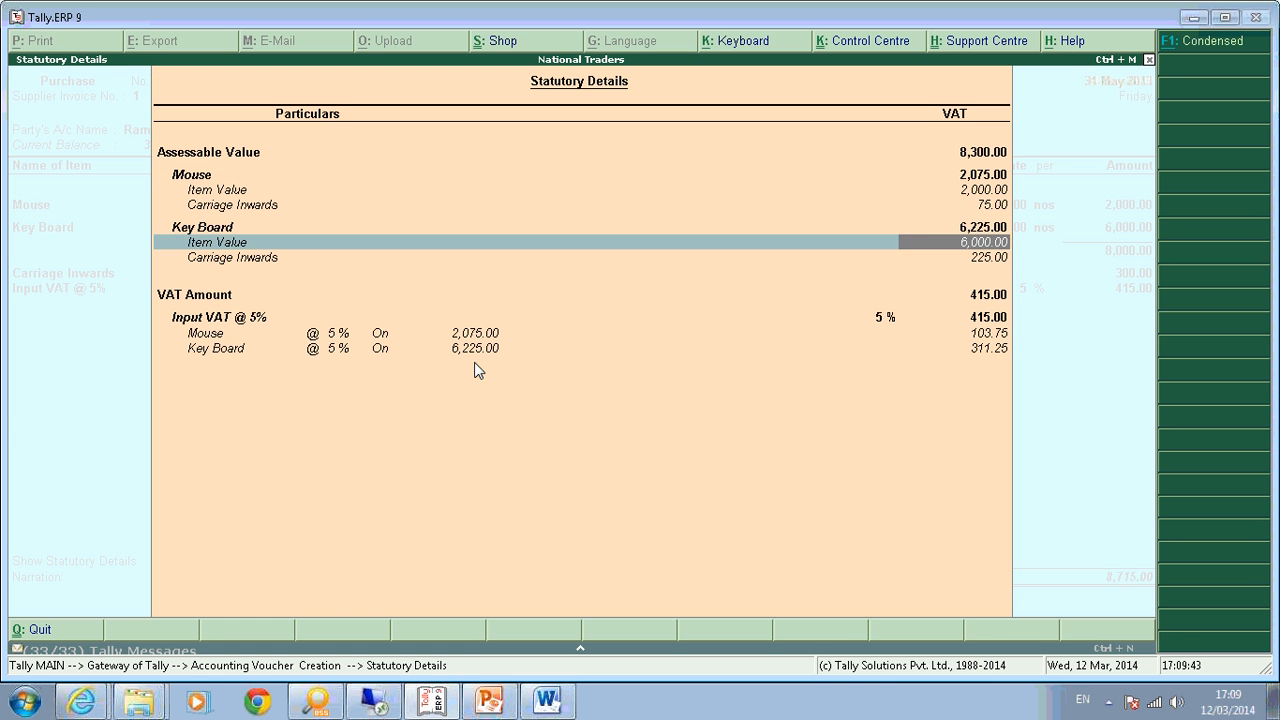
key("Escape")
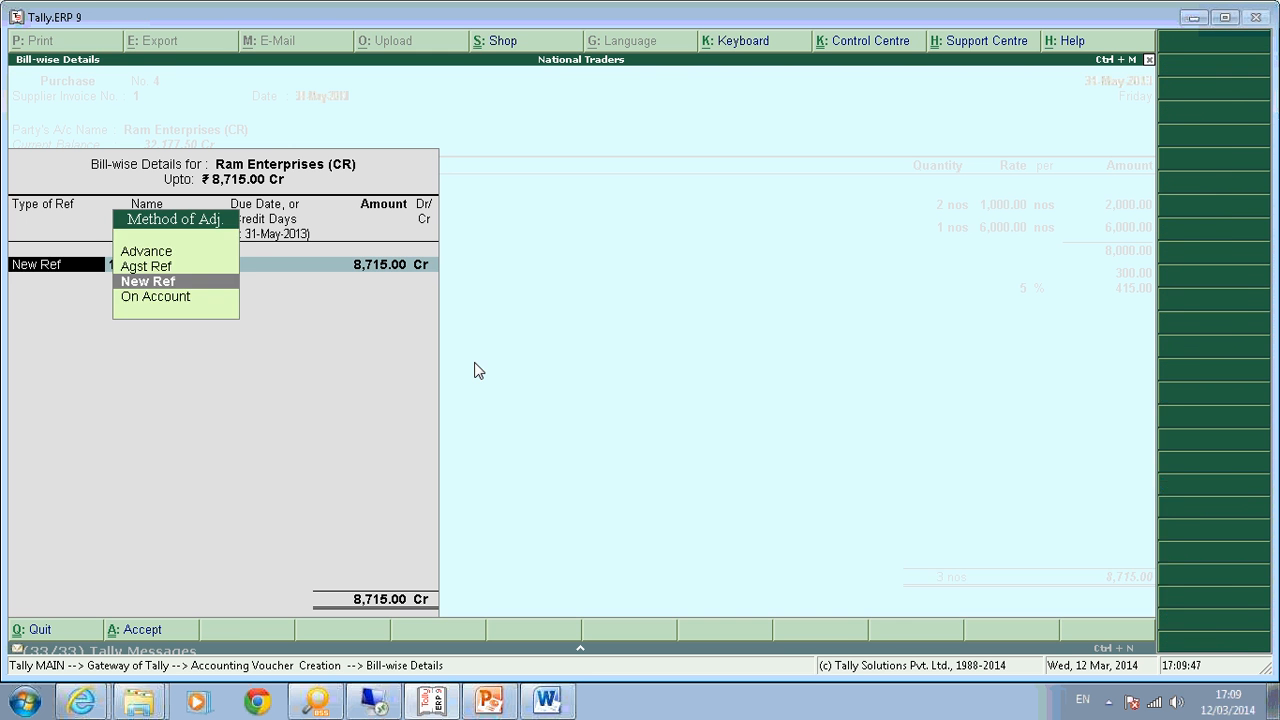
Record the bill as a New Ref, saving voucher No. 4, and quit voucher entry.
key("Return")
key("Return")
key("Return")
key("Return")
key("Return")
key("Return")
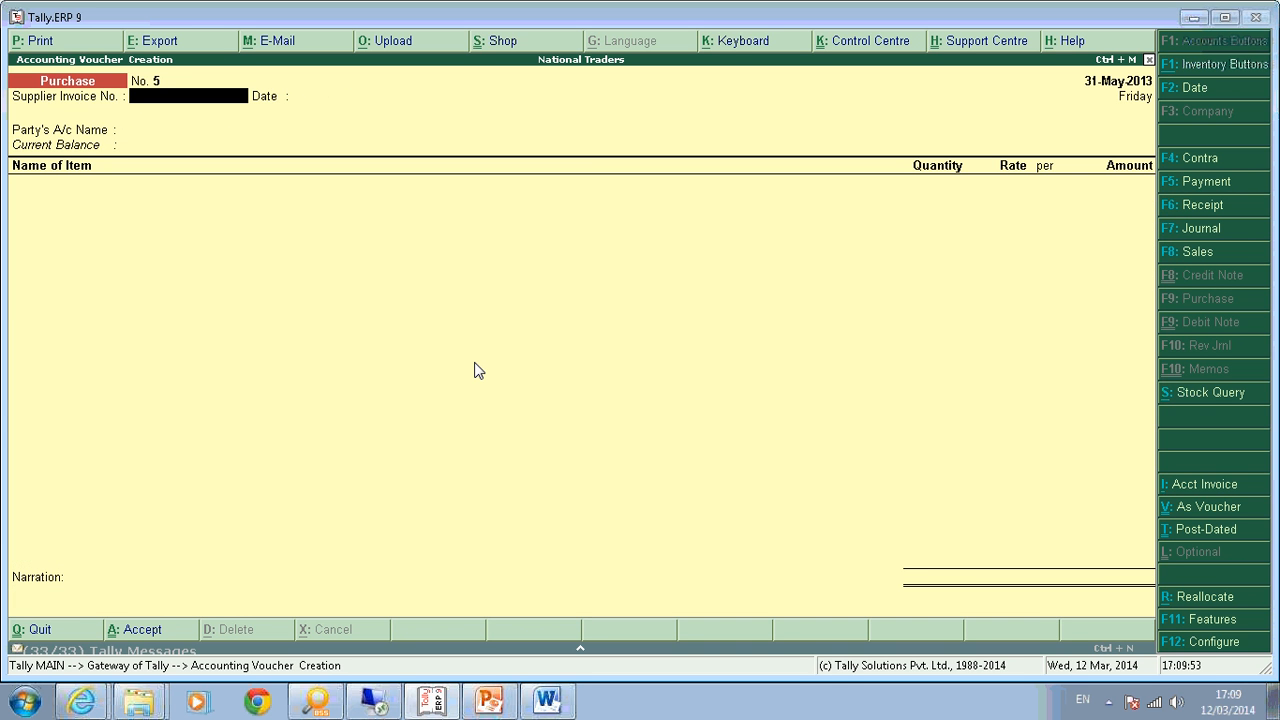
key("Escape")
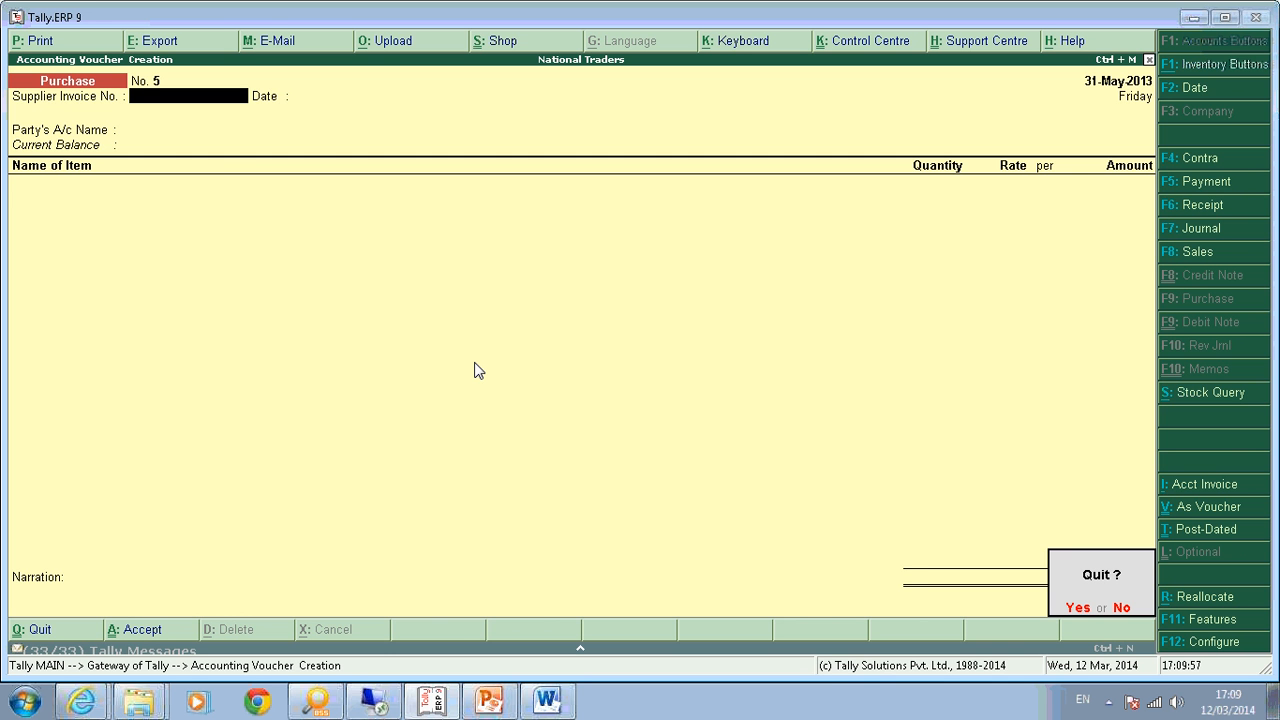
key("Return")
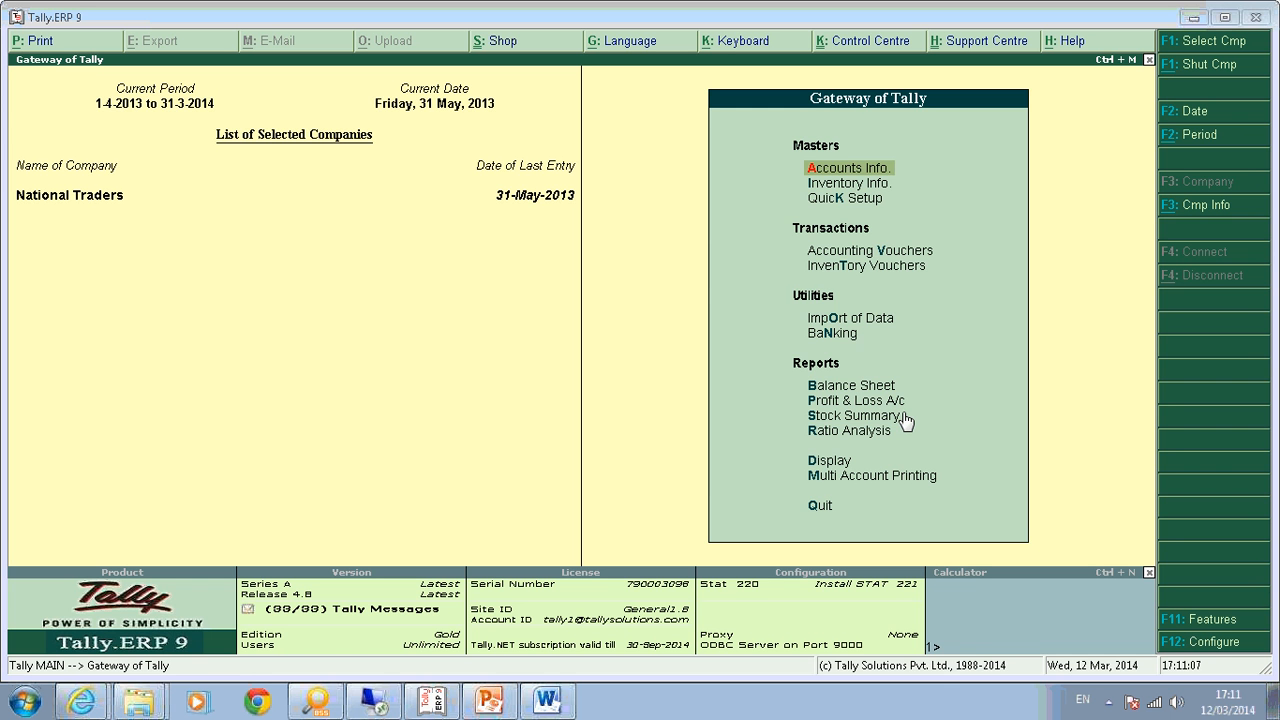
Glance at the VAT Computation report and return to the Gateway of Tally.
key("d")
key("o")
key("v")
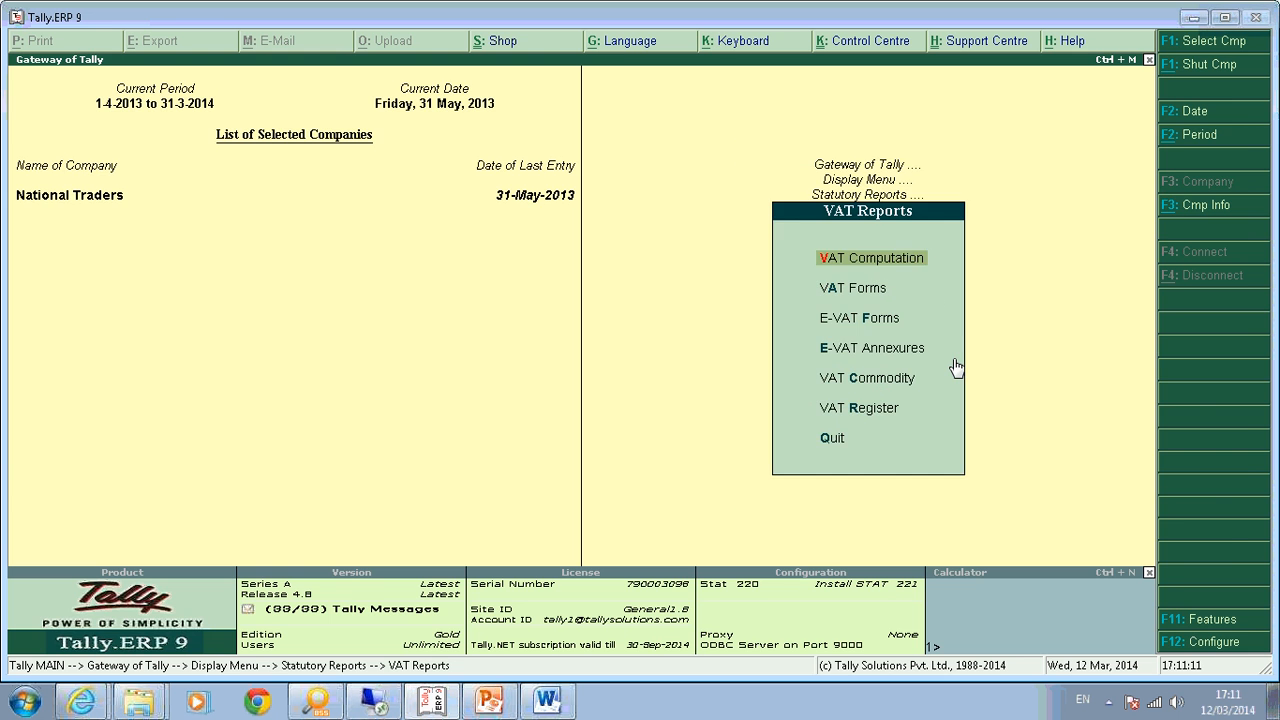
key("Return")
key("Escape")
key("Escape")
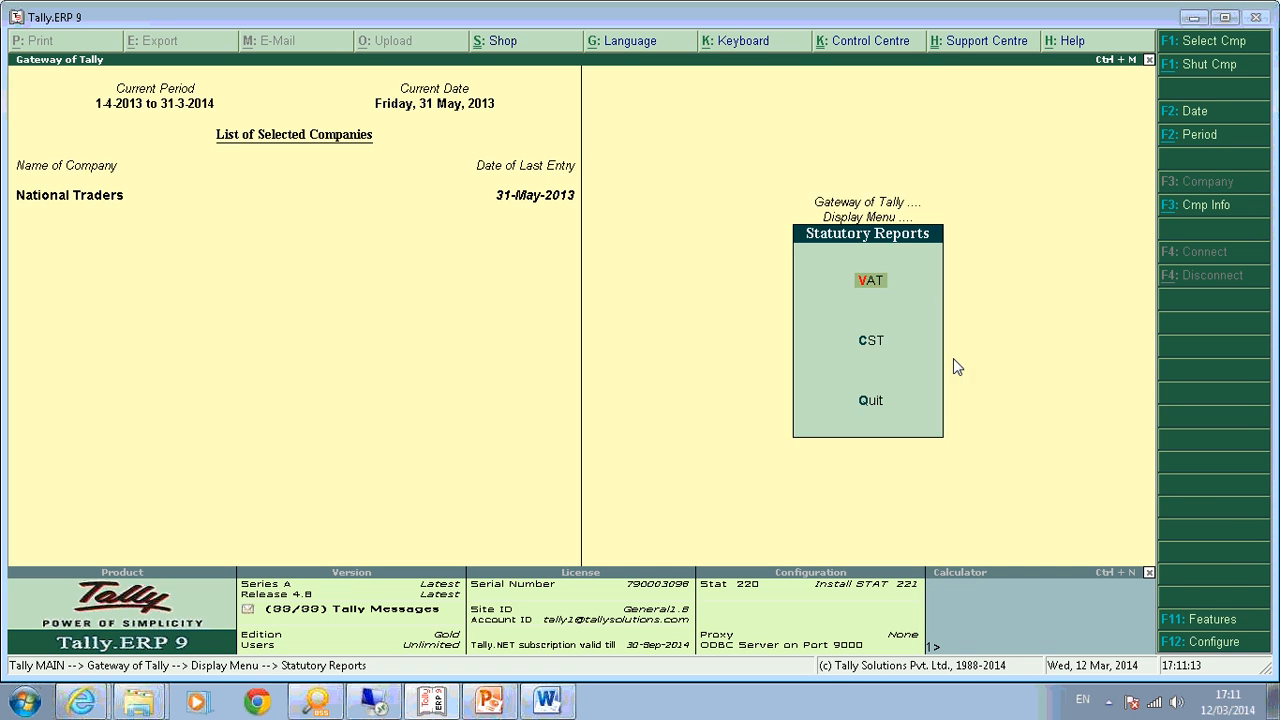
key("Escape")
key("Escape")
From the Day Book, duplicate the Ram Enterprises purchase as voucher No. 5 dated 1-Jun-2013 with statutory details shown.
key("d")
key("a")
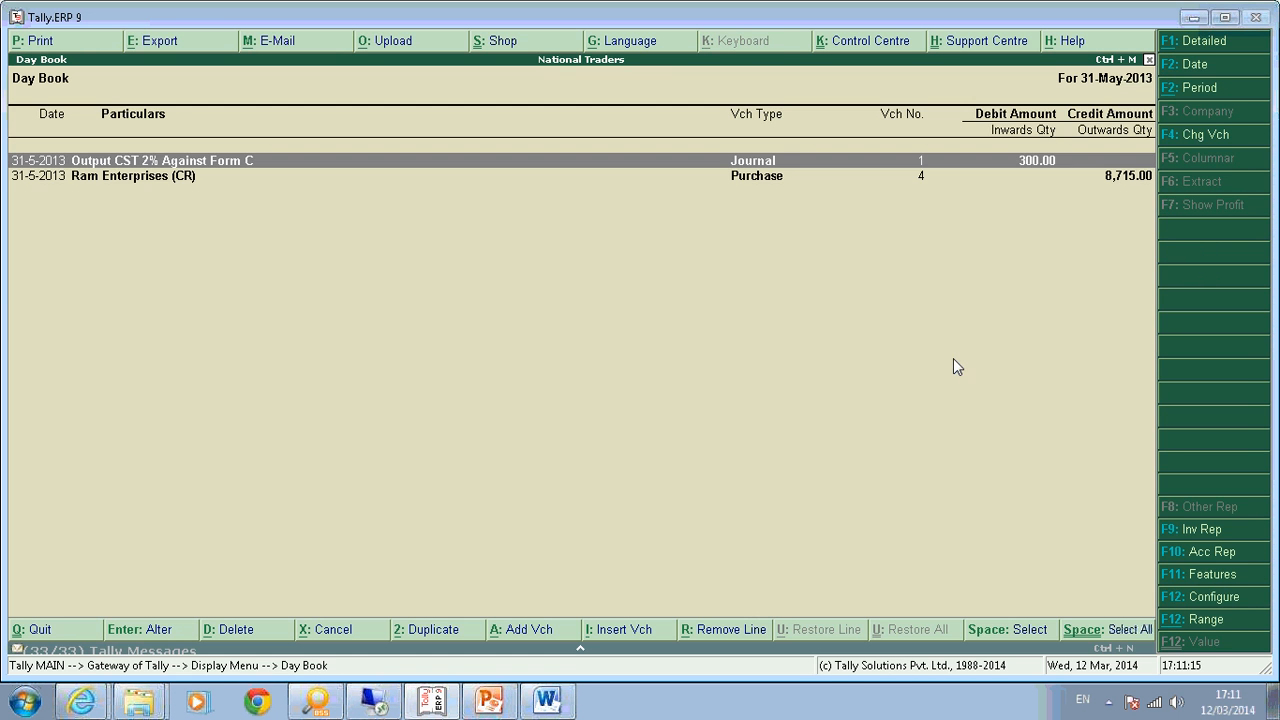
key("Return")
key("Page_Down")
key("Return")
key("Return")
key("Return")
key("Return")
key("Return")
key("Return")
key("Return")
key("Return")
key("Return")
key("Return")
key("Return")
key("Return")
key("Return")
key("Return")
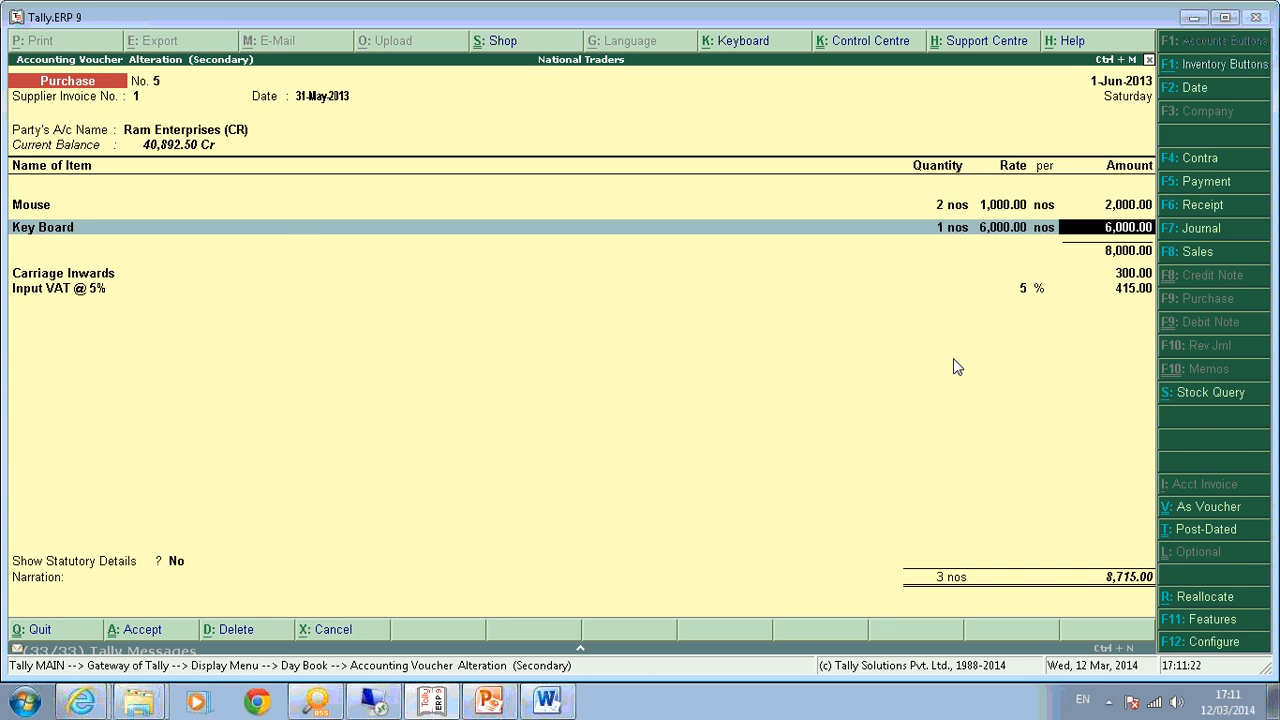
key("Return")
key("Return")
key("Return")
key("Return")
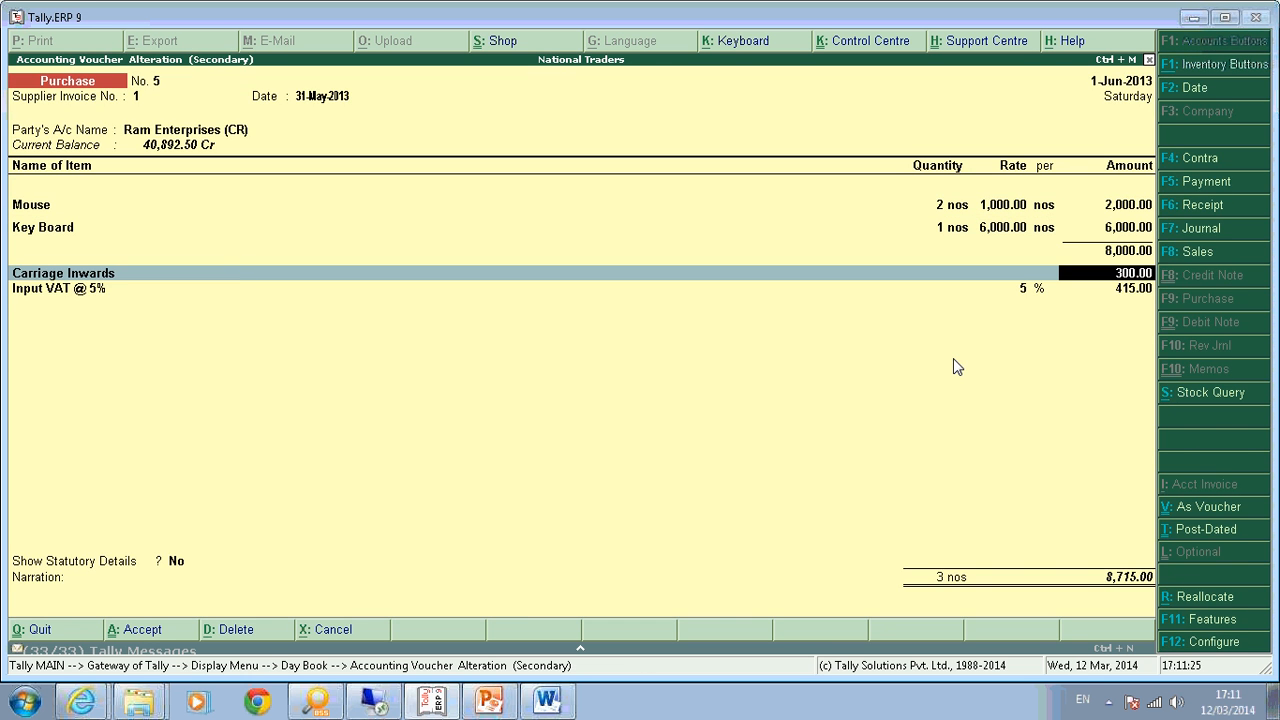
key("Return")
key("Return")
key("Return")
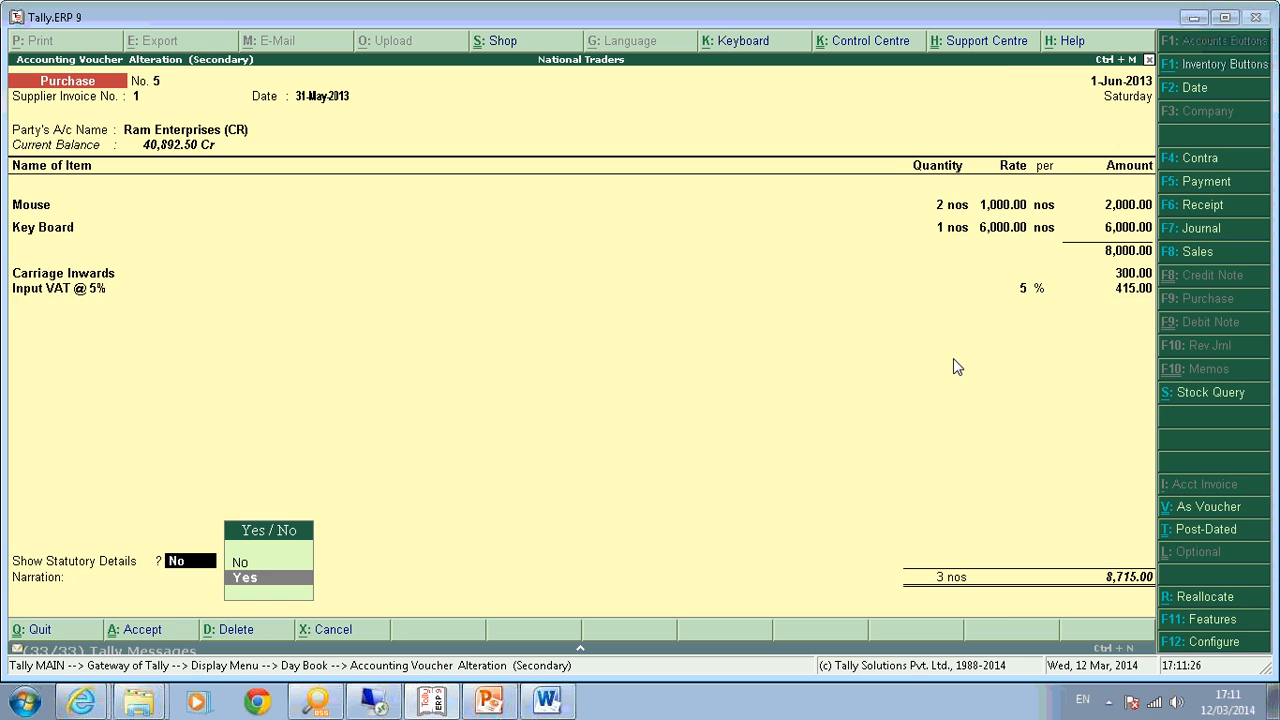
key("Return")
key("Return")
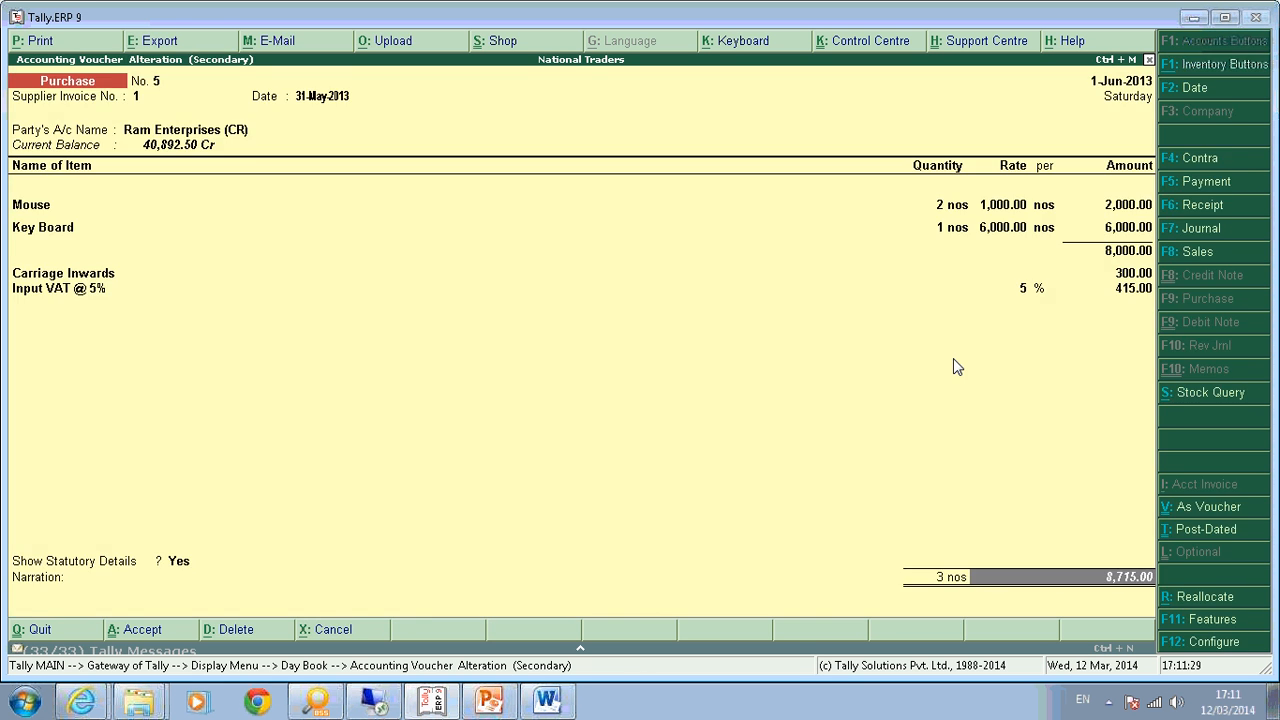
key("Return")
key("Return")
key("Return")
key("Return")
key("Return")
key("Return")
key("Return")
Save the duplicated voucher and generate the Form I VAT return preview dated 30-6-2013.
key("Escape")
key("Escape")
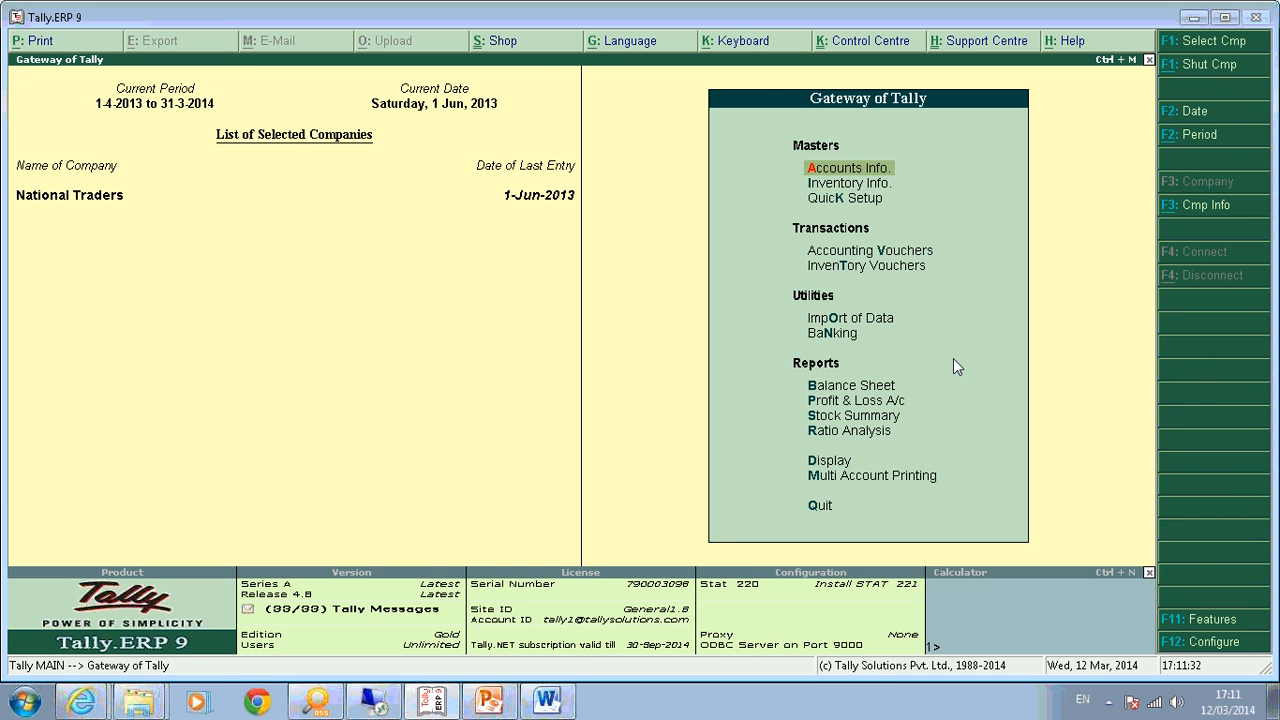
key("d")
key("o")
key("Return")
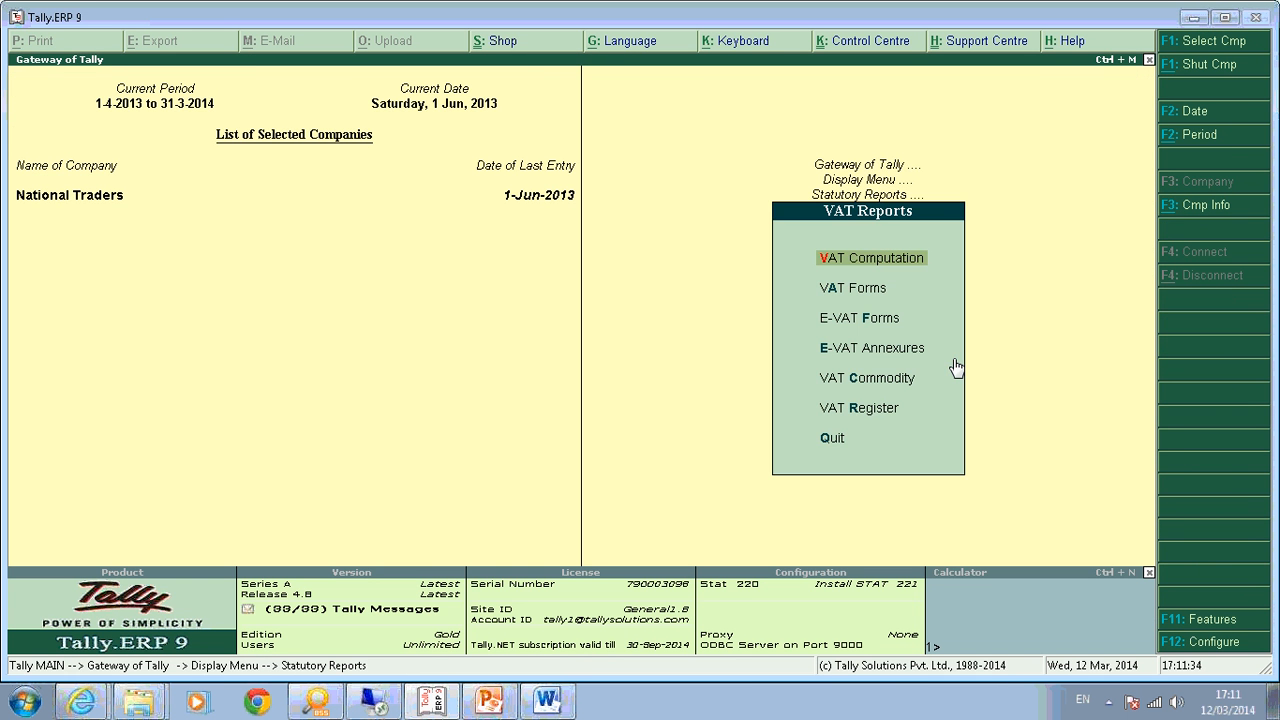
key("a")
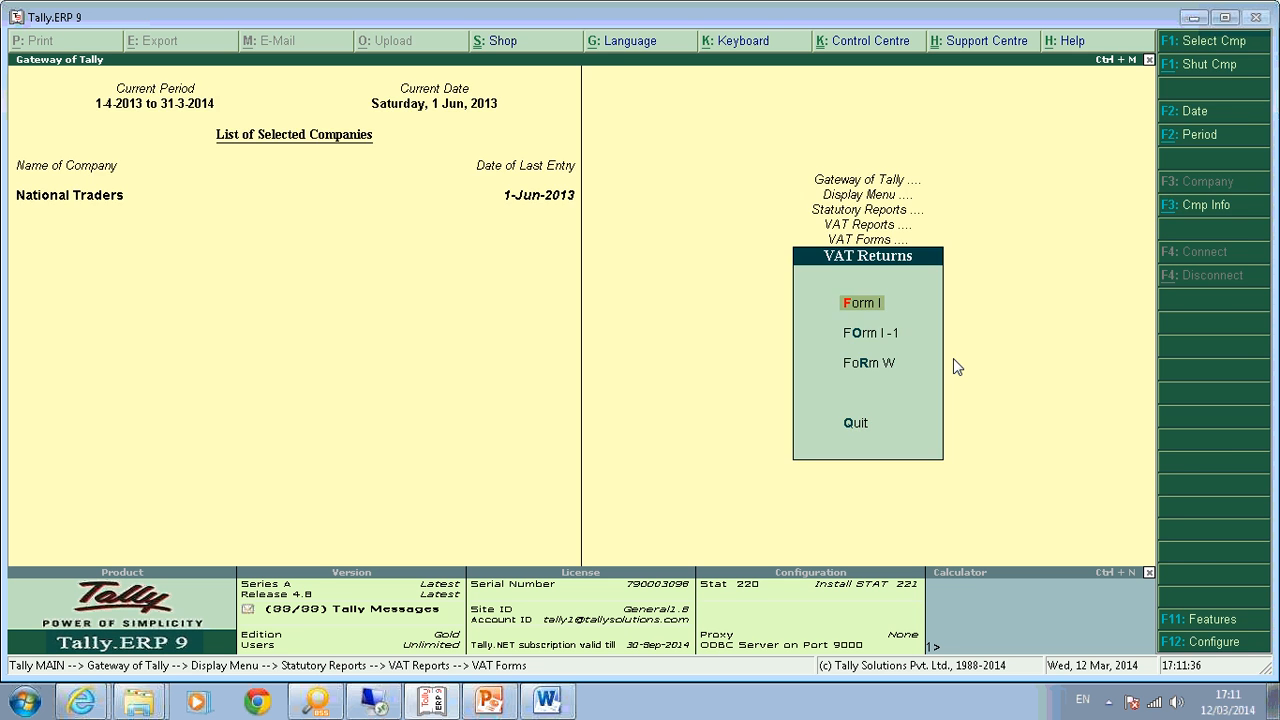
key("Return")
key("Return")
key("Return")
key("Return")
key("Return")
key("Return")
type("30-6")
key("Return")
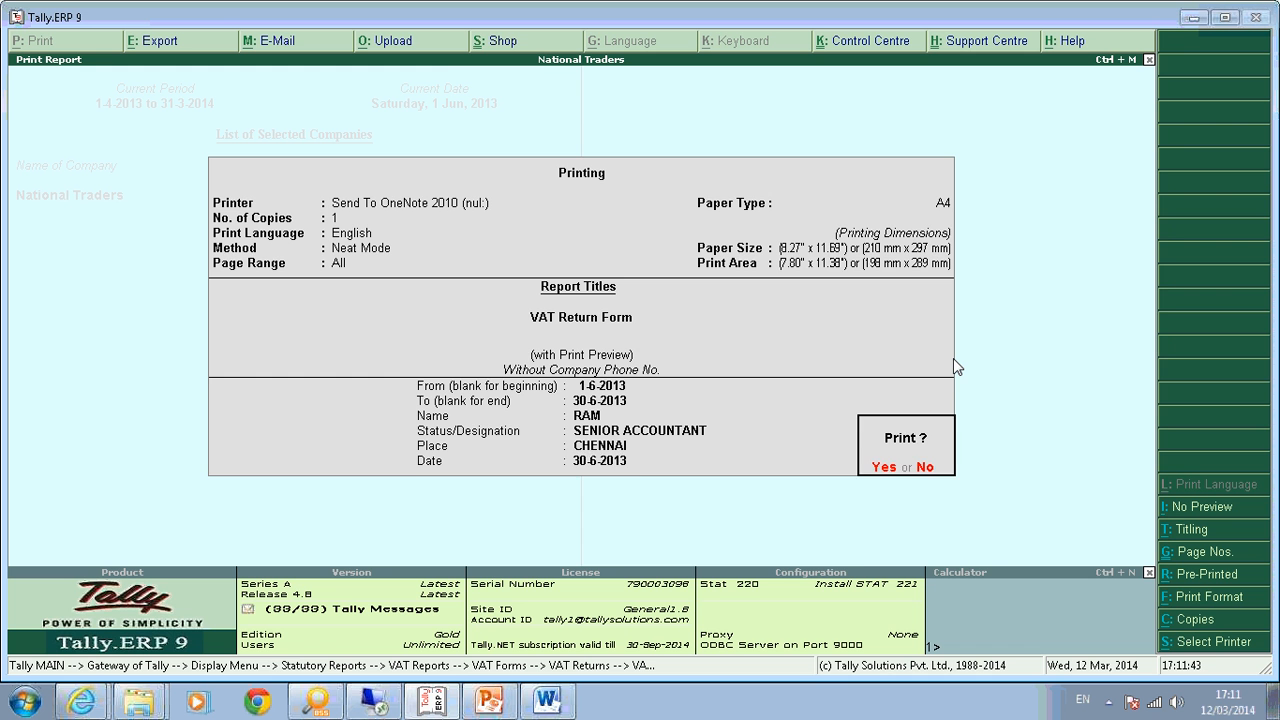
key("Return")
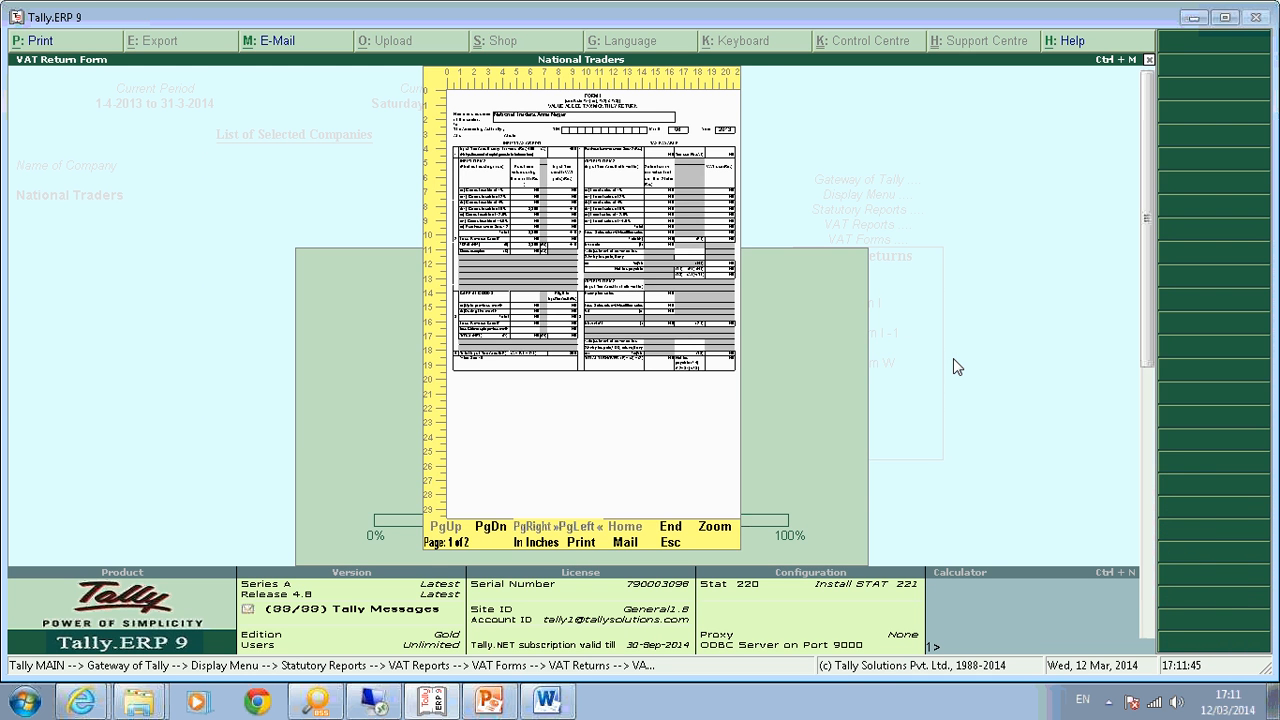
Zoom into Form I to read 8,300 purchases at 5% and 415 input tax, then close it.
key("alt+z")
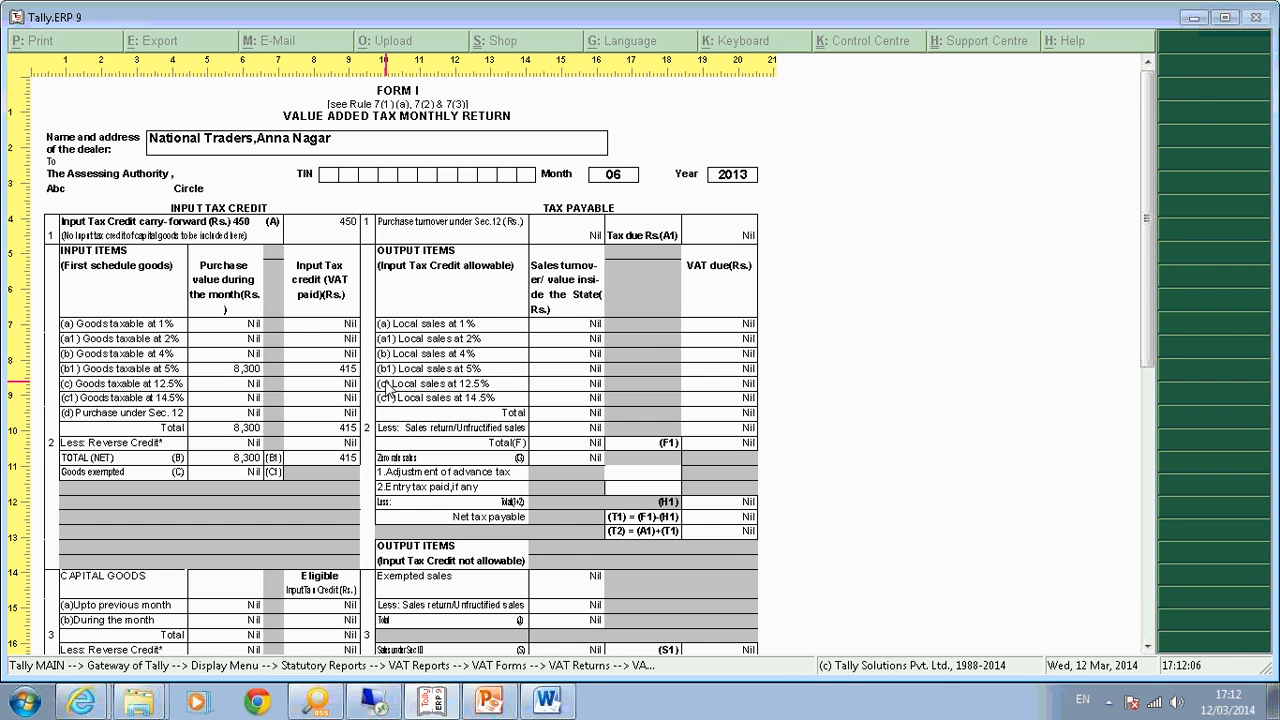
key("Escape")
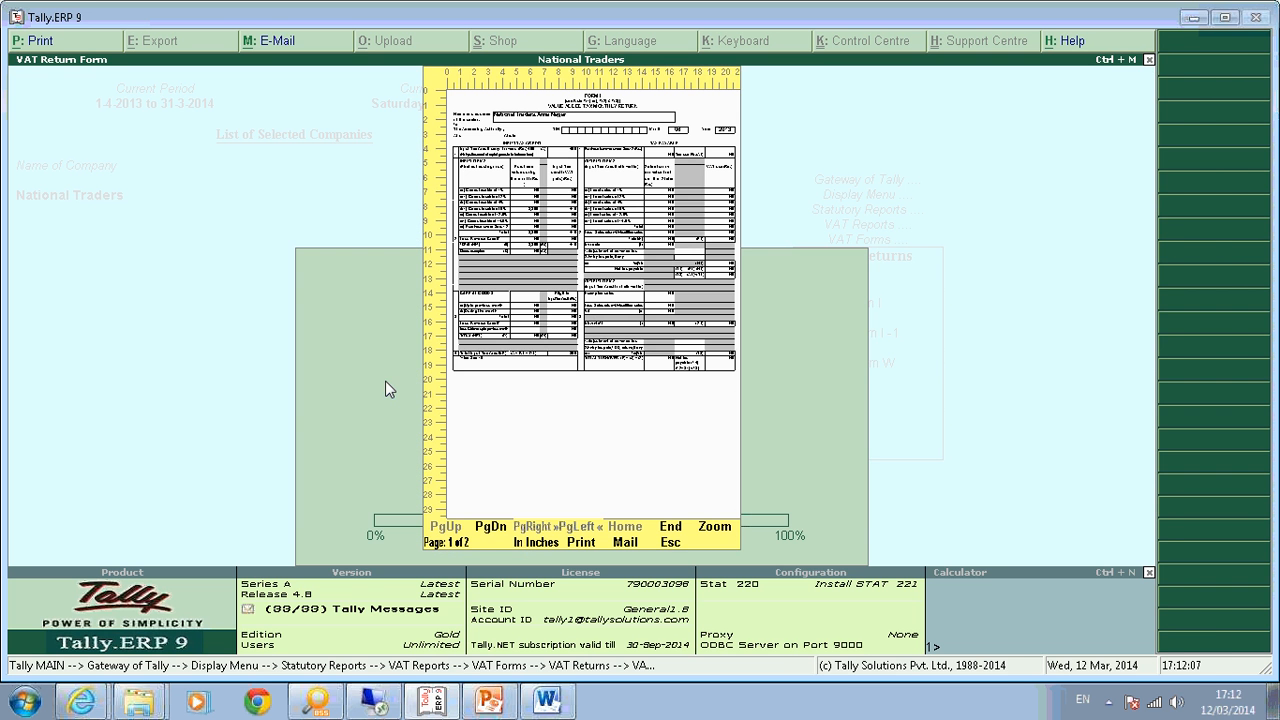
key("Escape")
Open the Tax Invoice voucher type for alteration, review it through Is Tax Invoice (Yes), and quit unsaved.
key("Escape")
key("Escape")
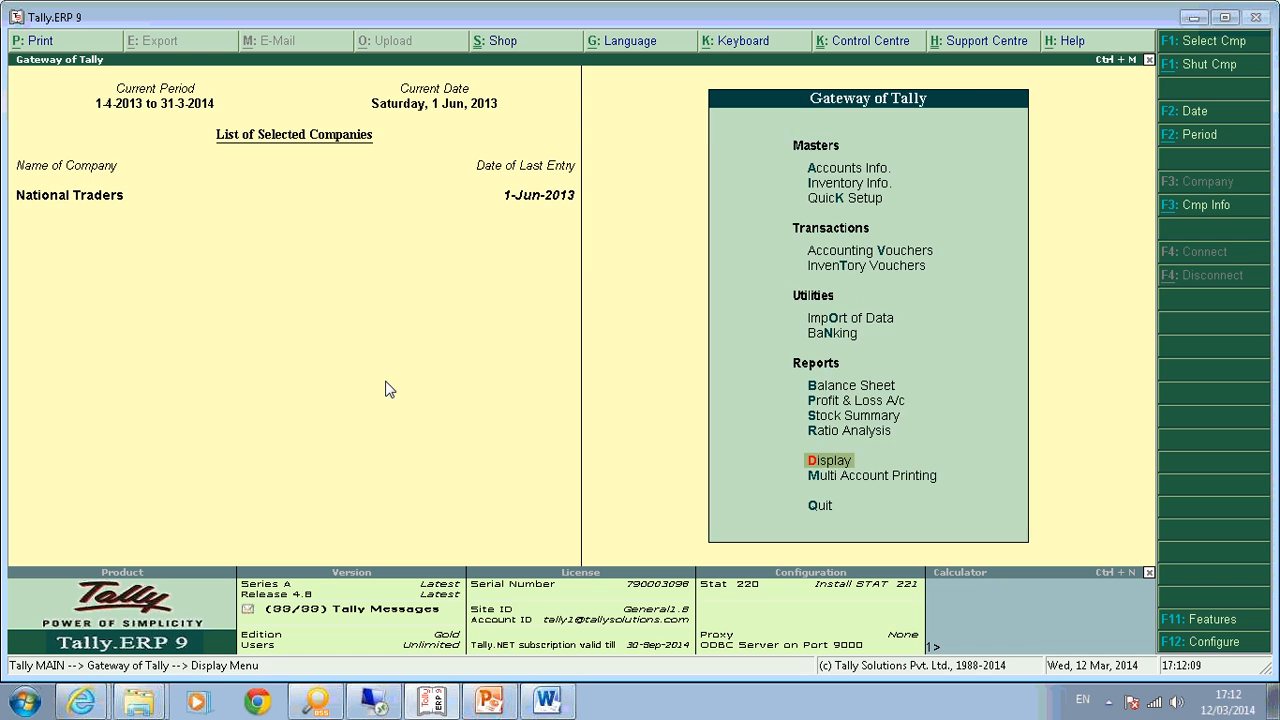
key("Escape")
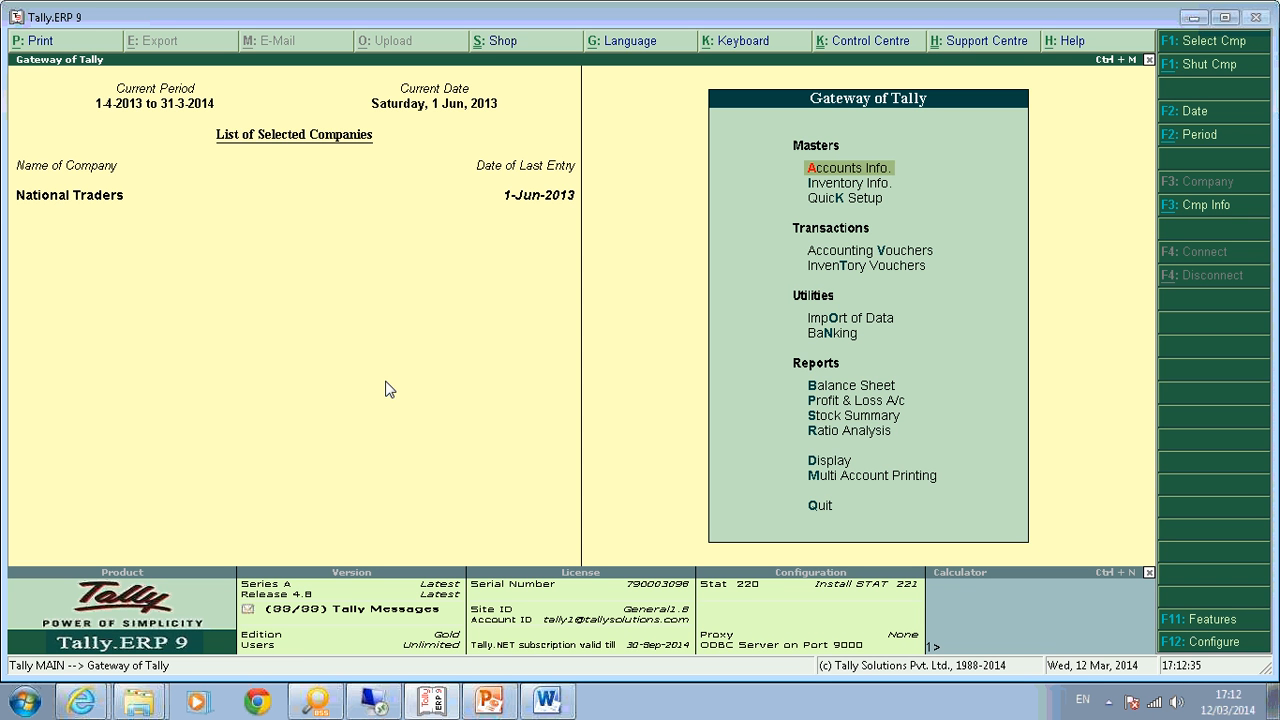
key("Return")
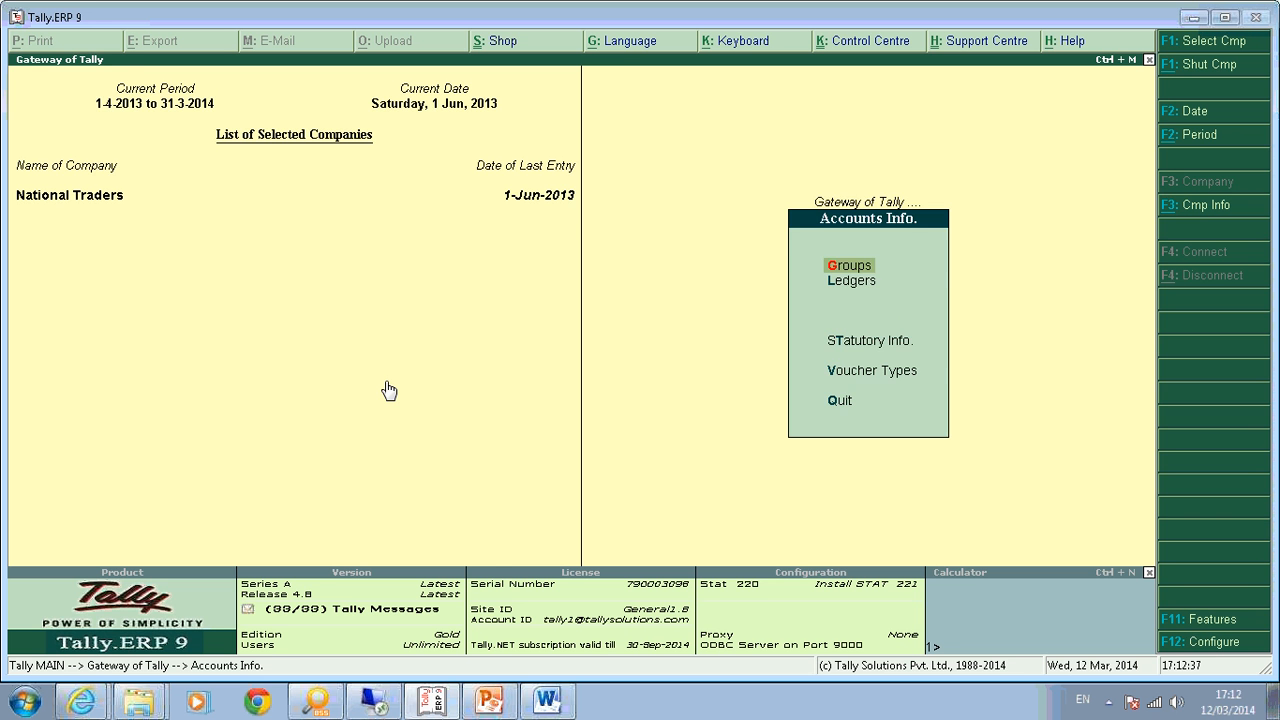
key("v")
type("aT")
type("ax")
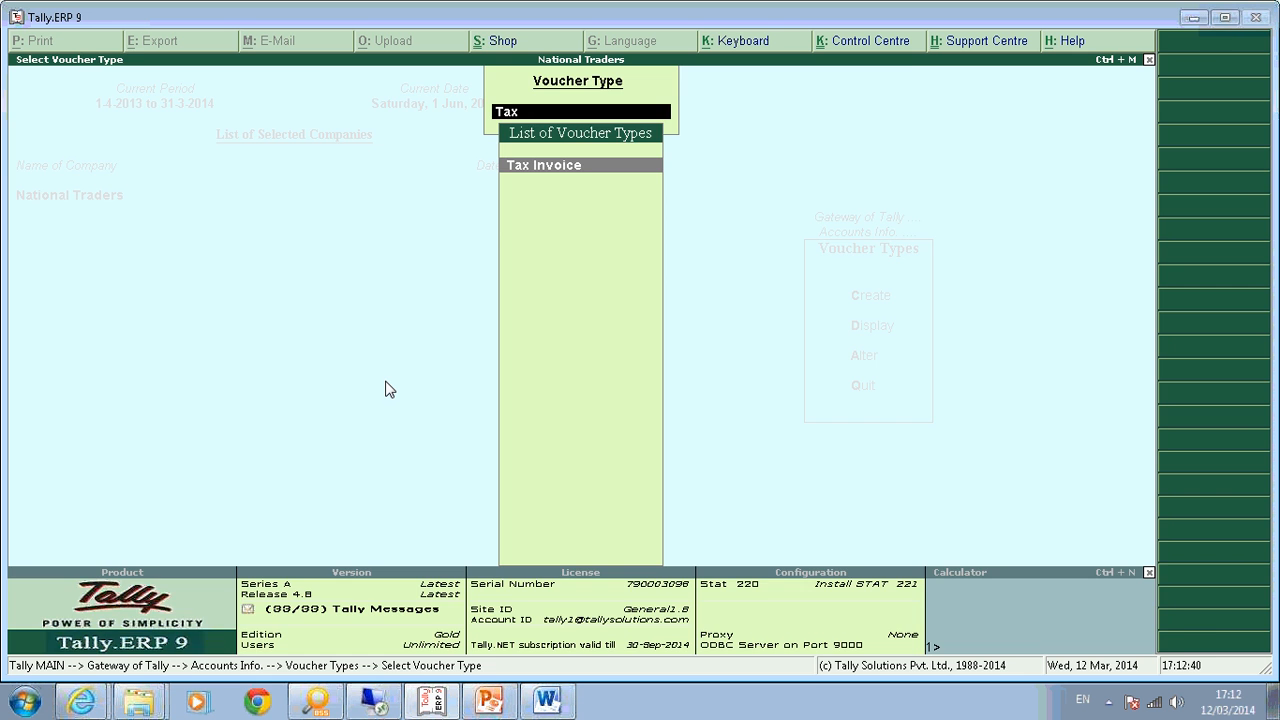
key("Return")
key("Return")
key("Return")
key("Return")
key("Return")
key("Return")
key("Return")
key("Return")
key("Return")
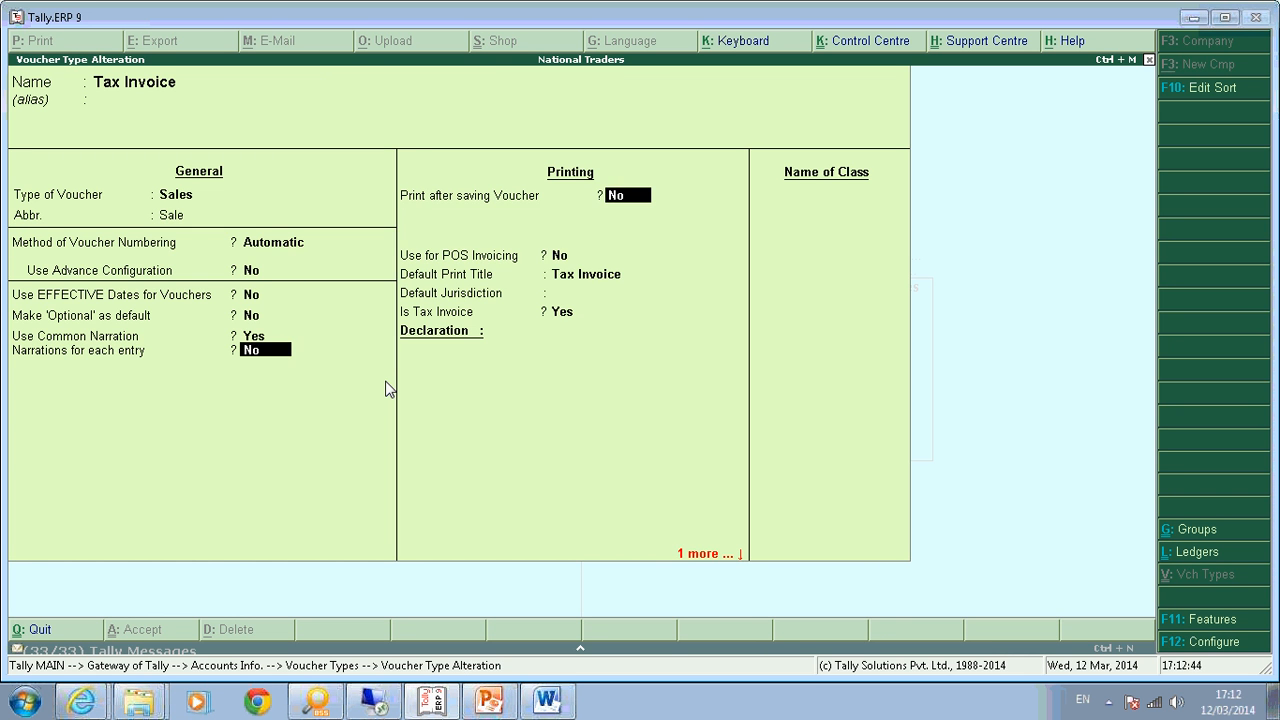
key("Return")
key("Return")
key("Return")
key("Return")
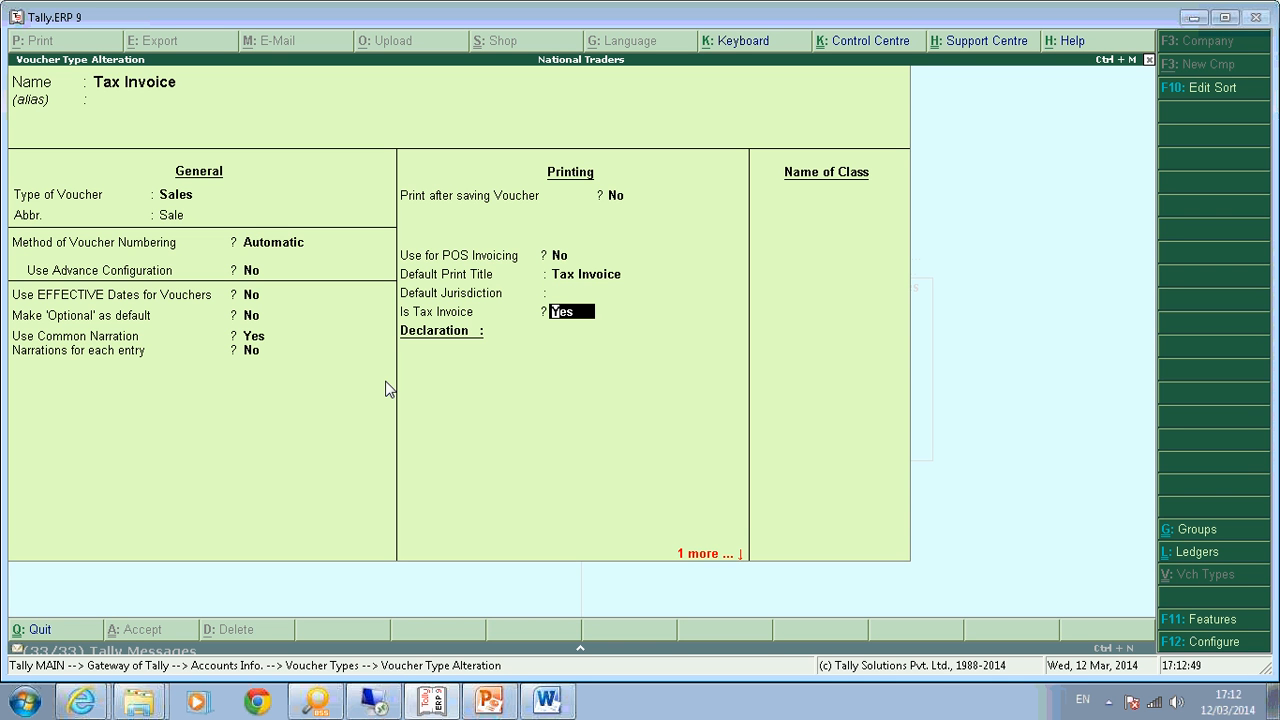
key("Return")
key("Return")
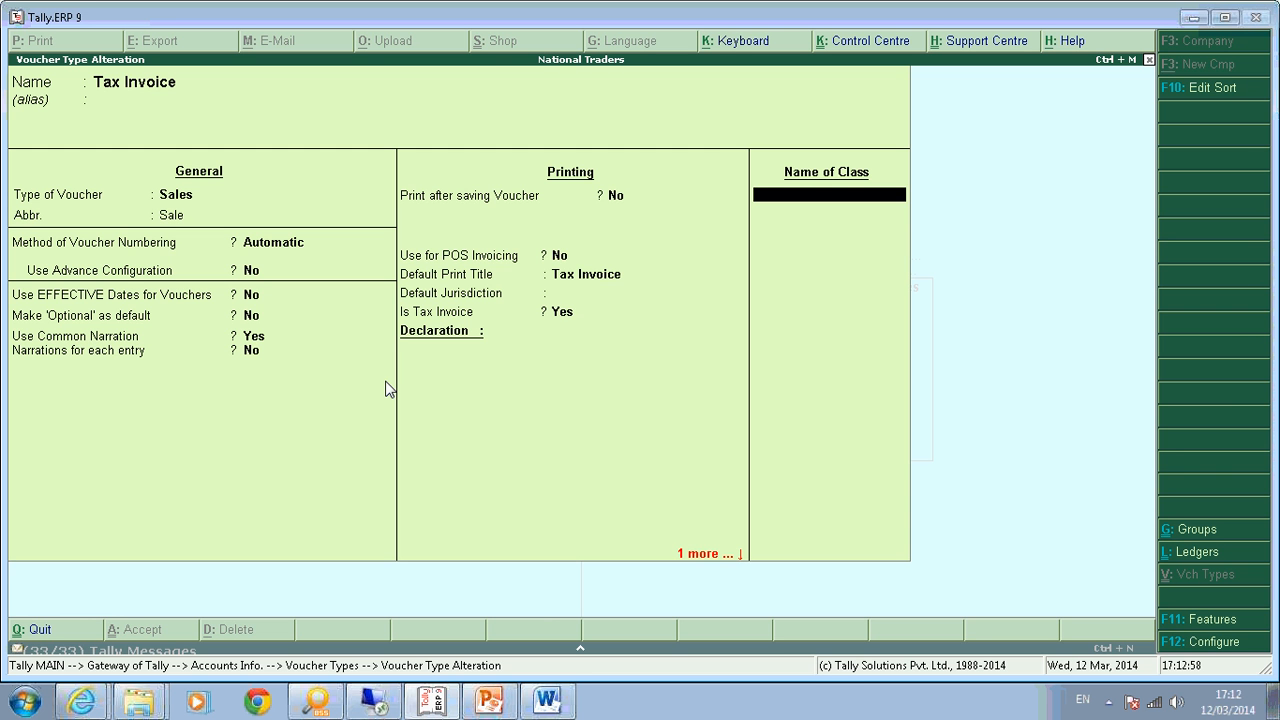
key("Escape")
Open purchase voucher No. 4 from the Day Book and step through its party and despatch details.
key("y")
key("Escape")
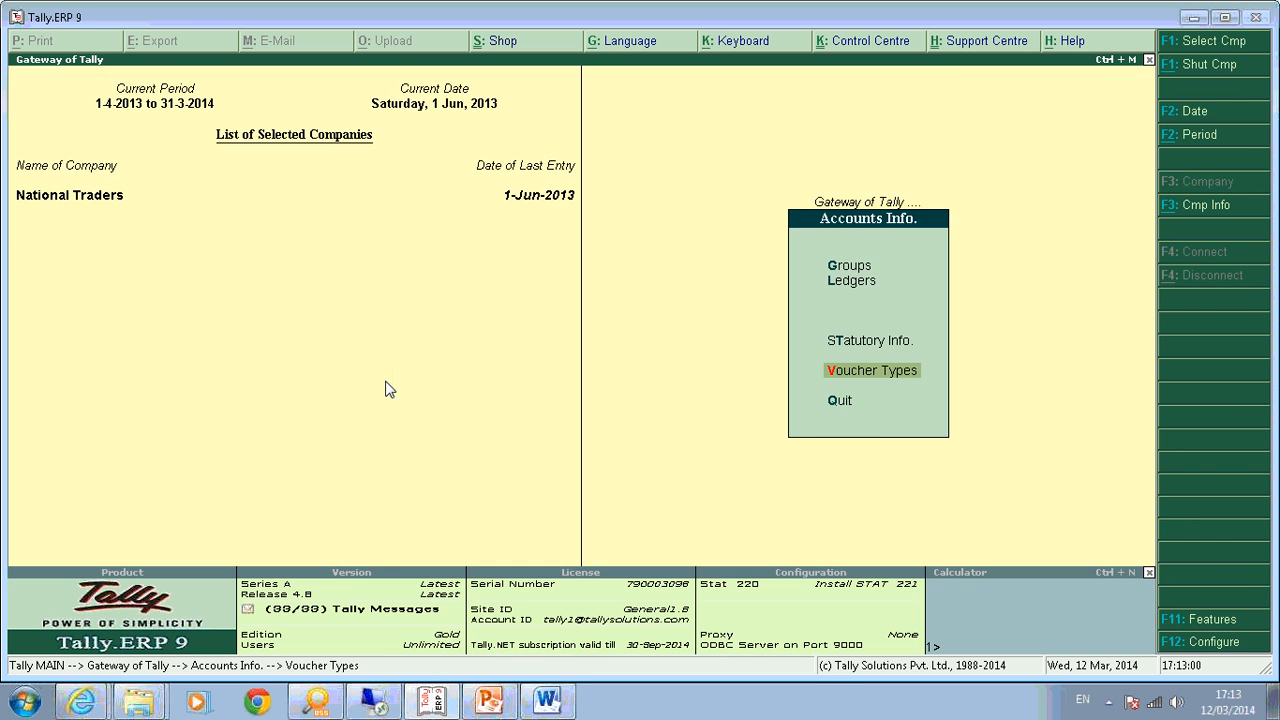
key("Escape")
key("d")
key("d")
key("Return")
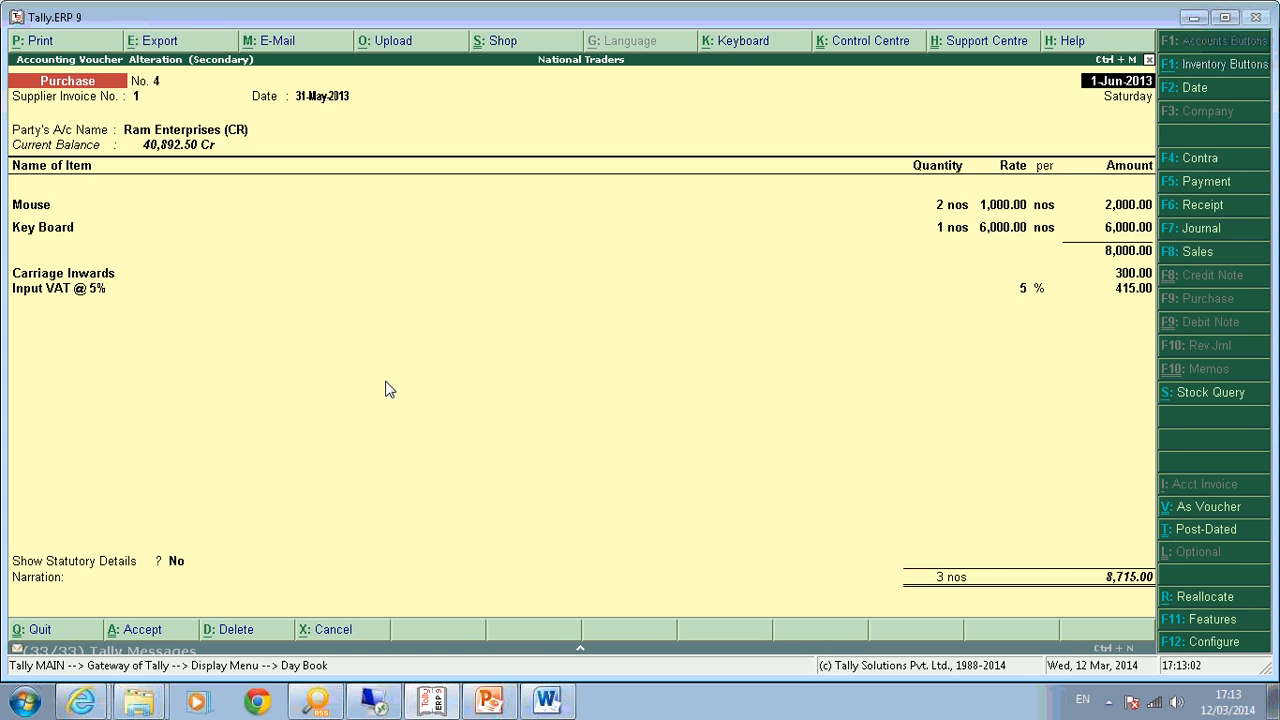
key("Return")
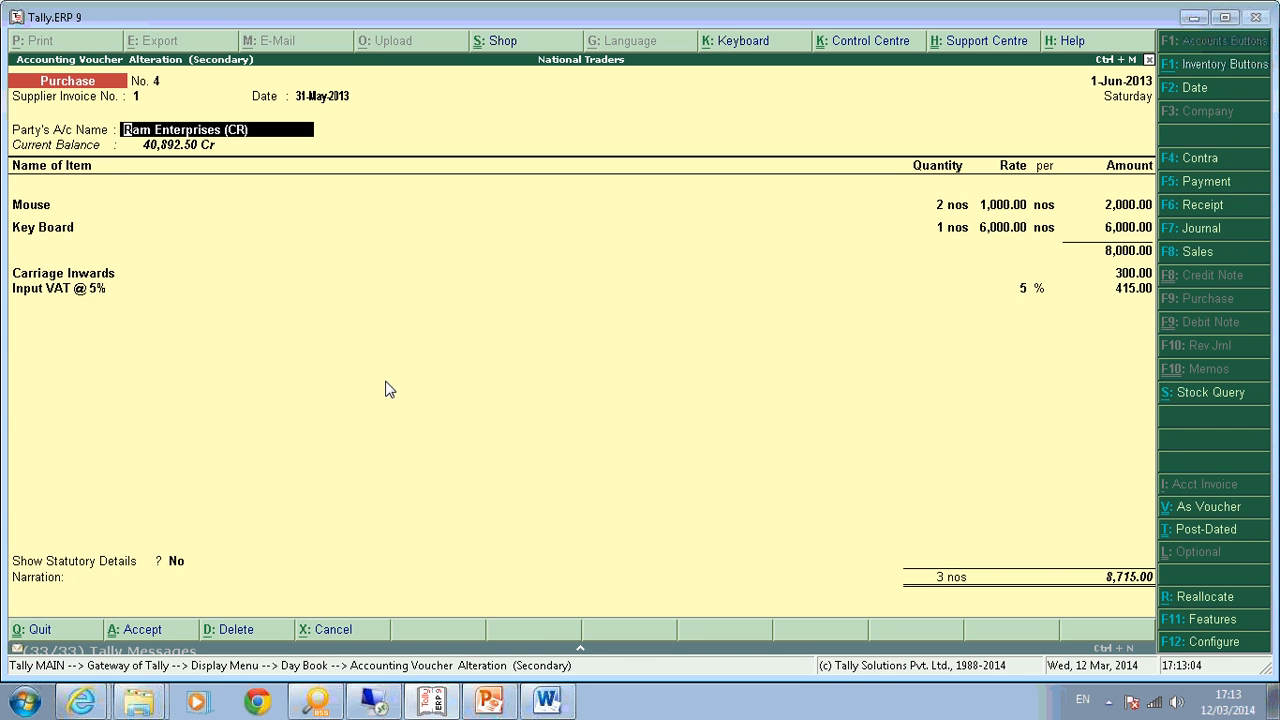
key("Return")
key("Return")
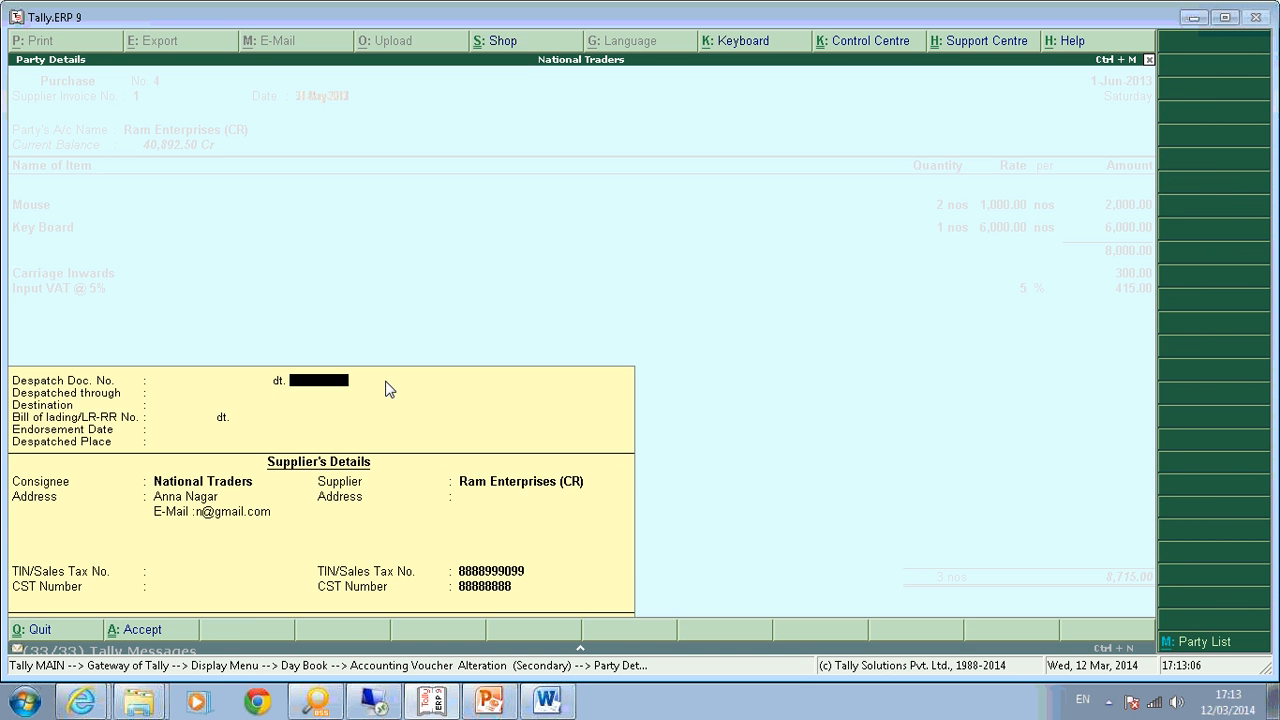
key("Return")
key("Return")
key("Return")
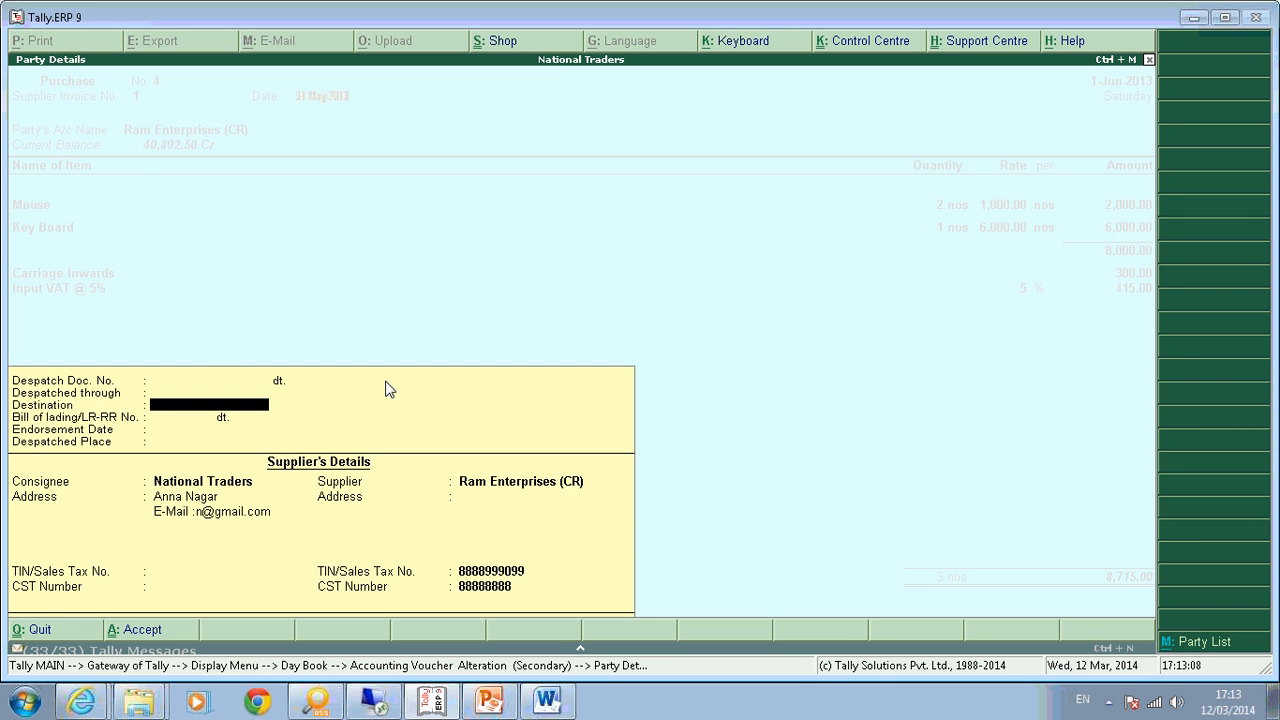
key("Return")
key("Return")
key("Return")
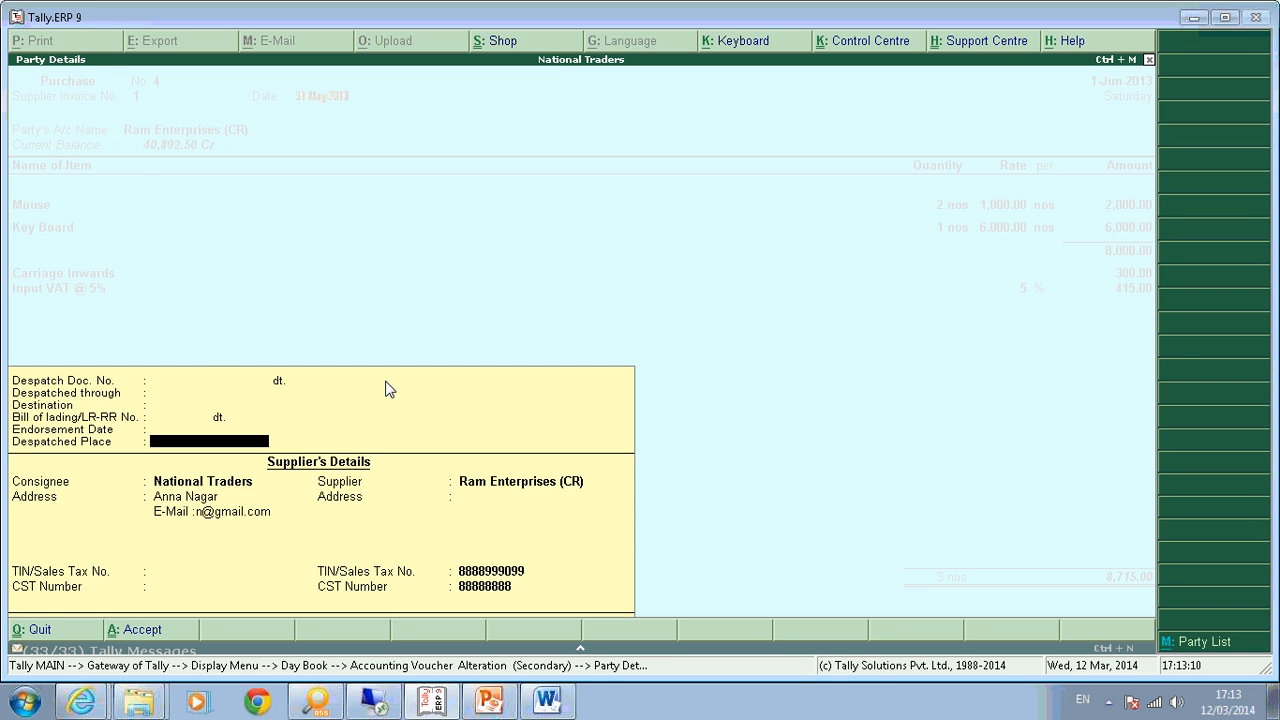
key("Return")
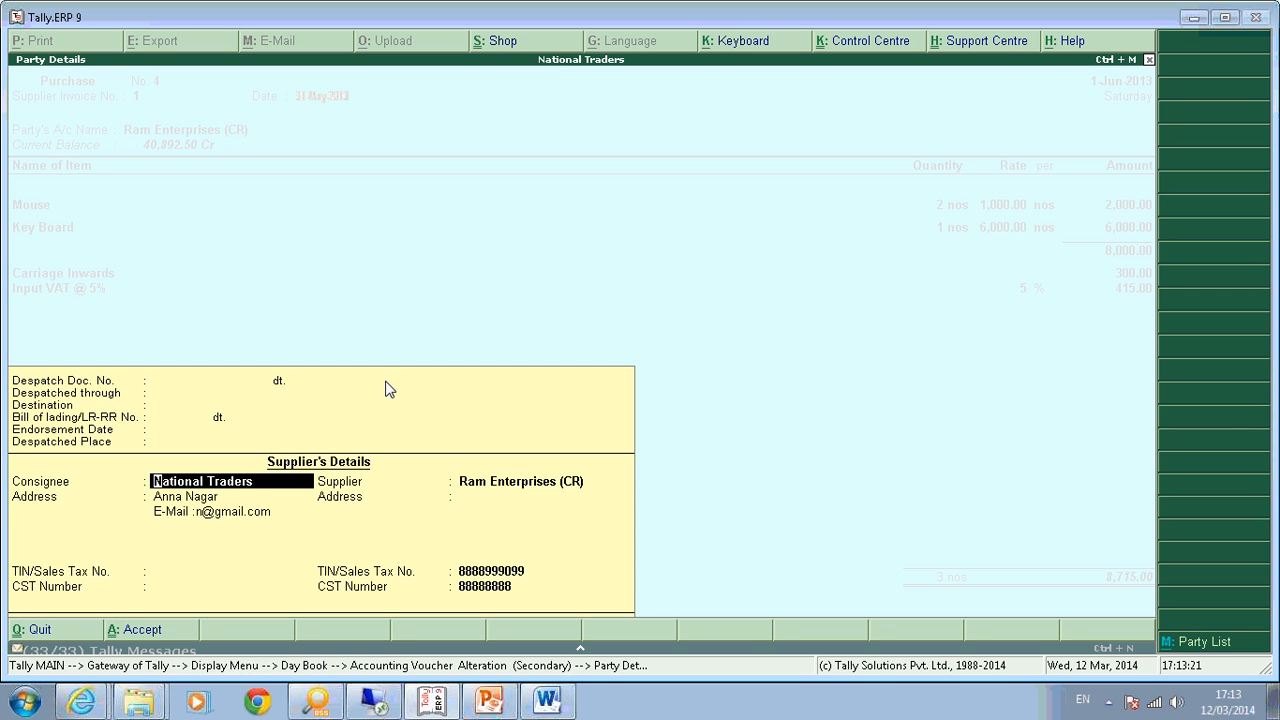
key("Return")
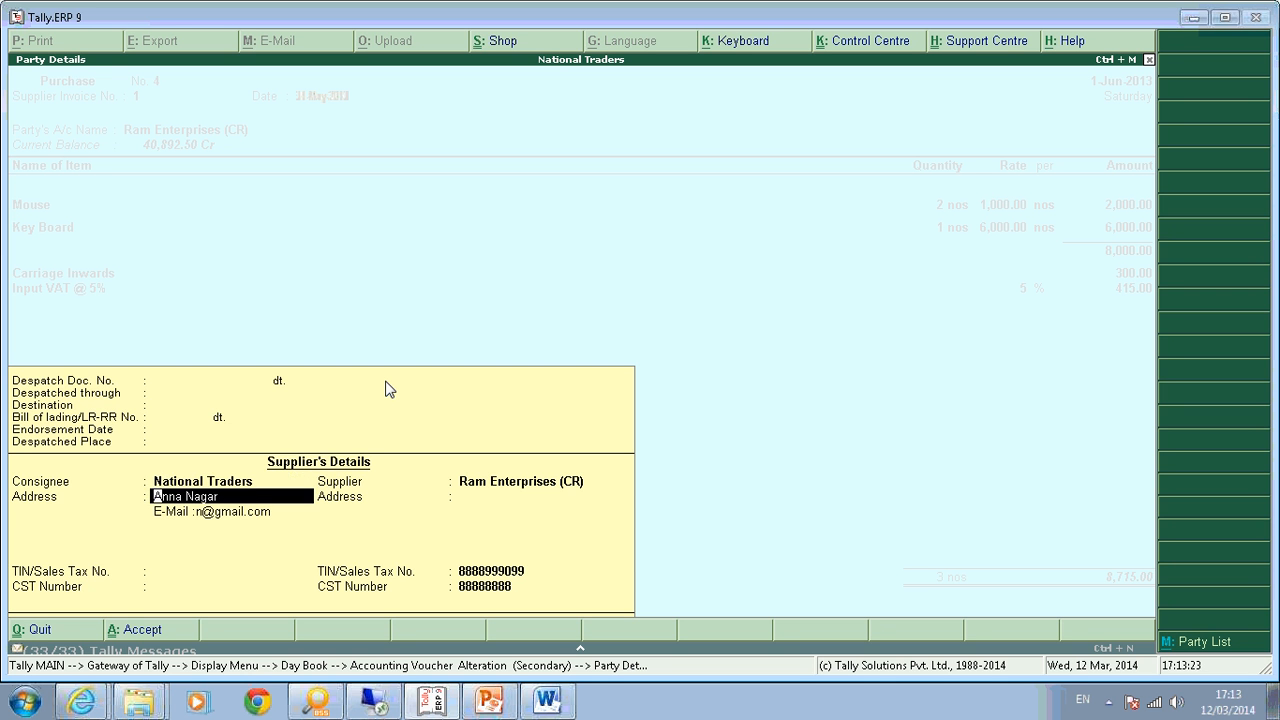
Close the party details and quit voucher No. 4 without saving changes.
key("BackSpace")
key("Escape")
key("y")
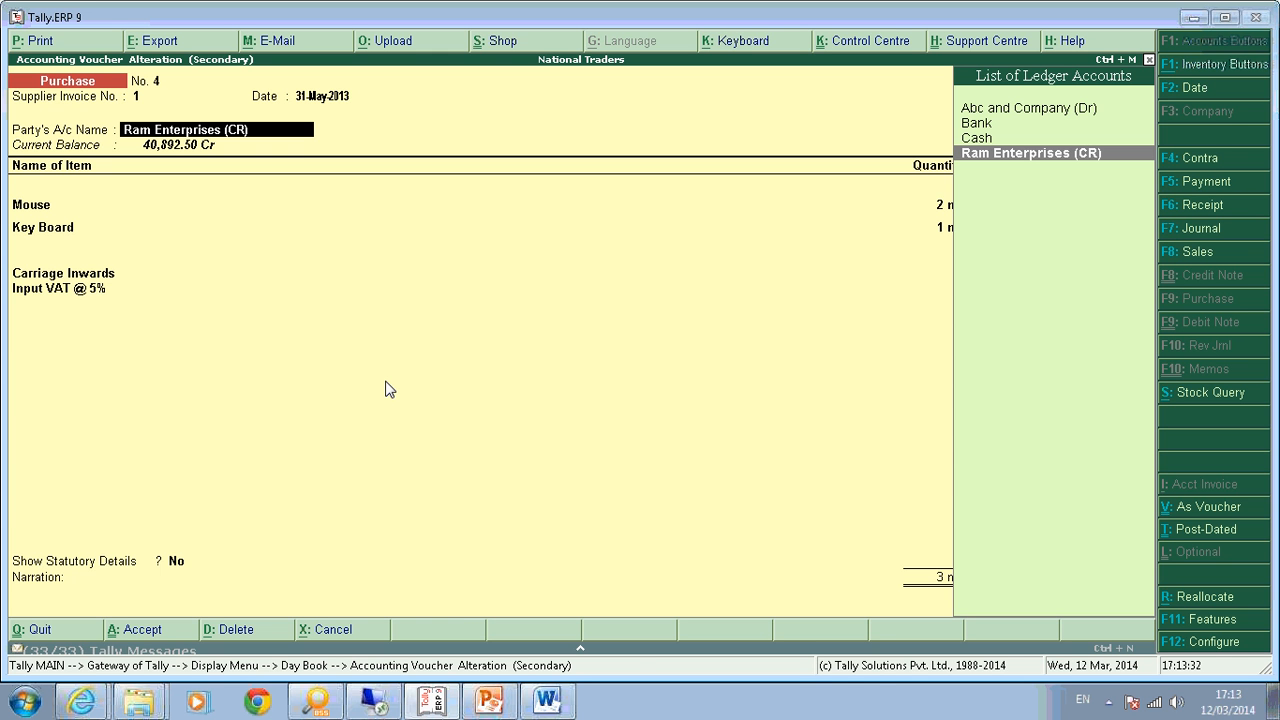
key("Return")
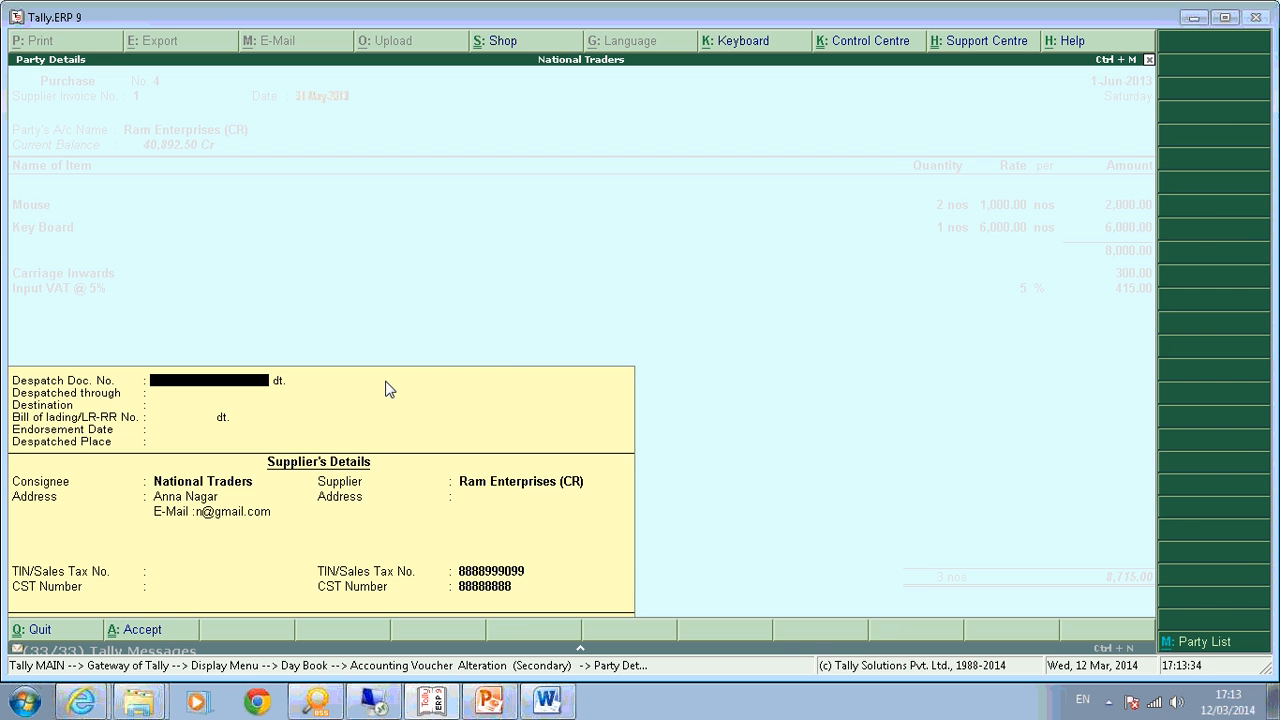
key("Escape")
key("Return")
key("Escape")
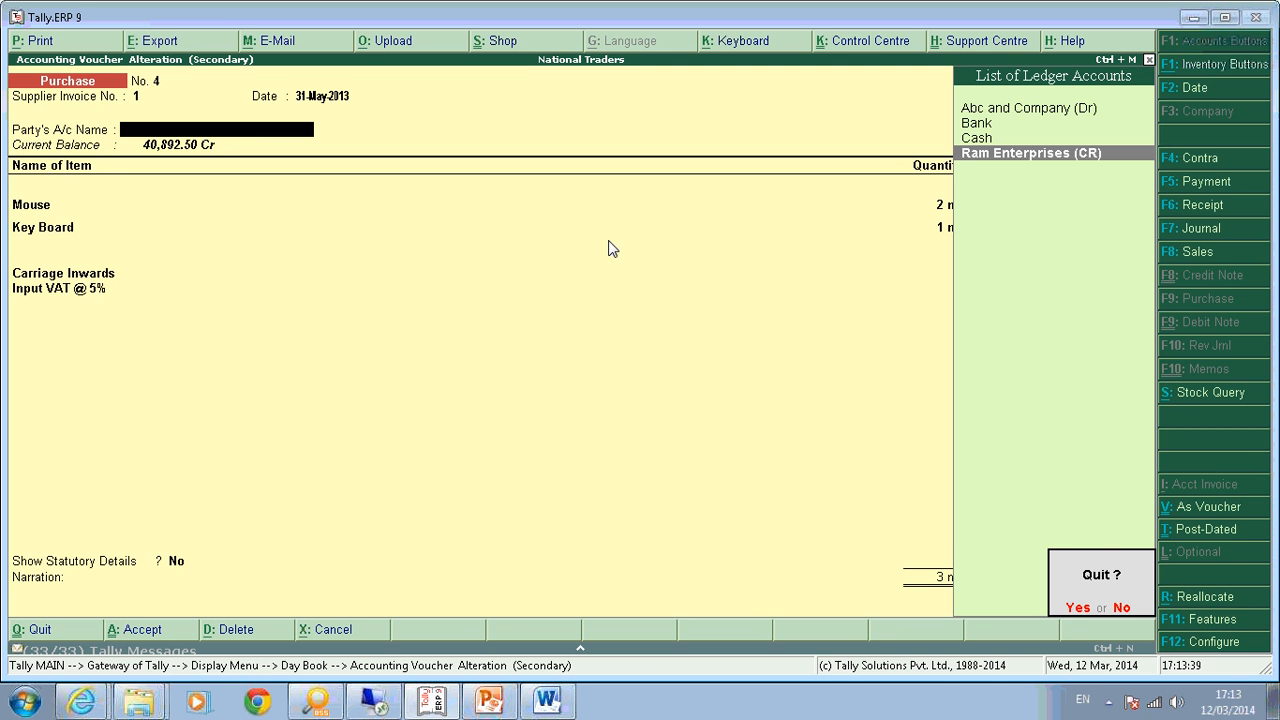
key("Return")
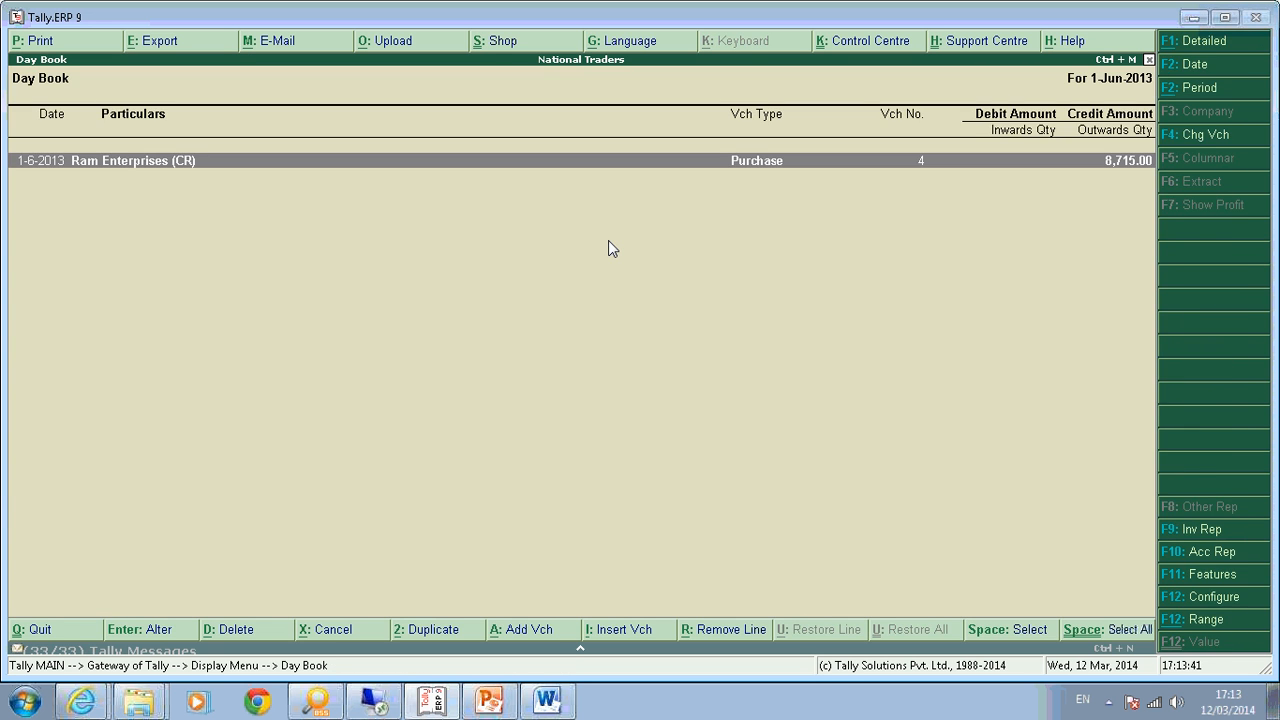
key("Escape")
key("Escape")
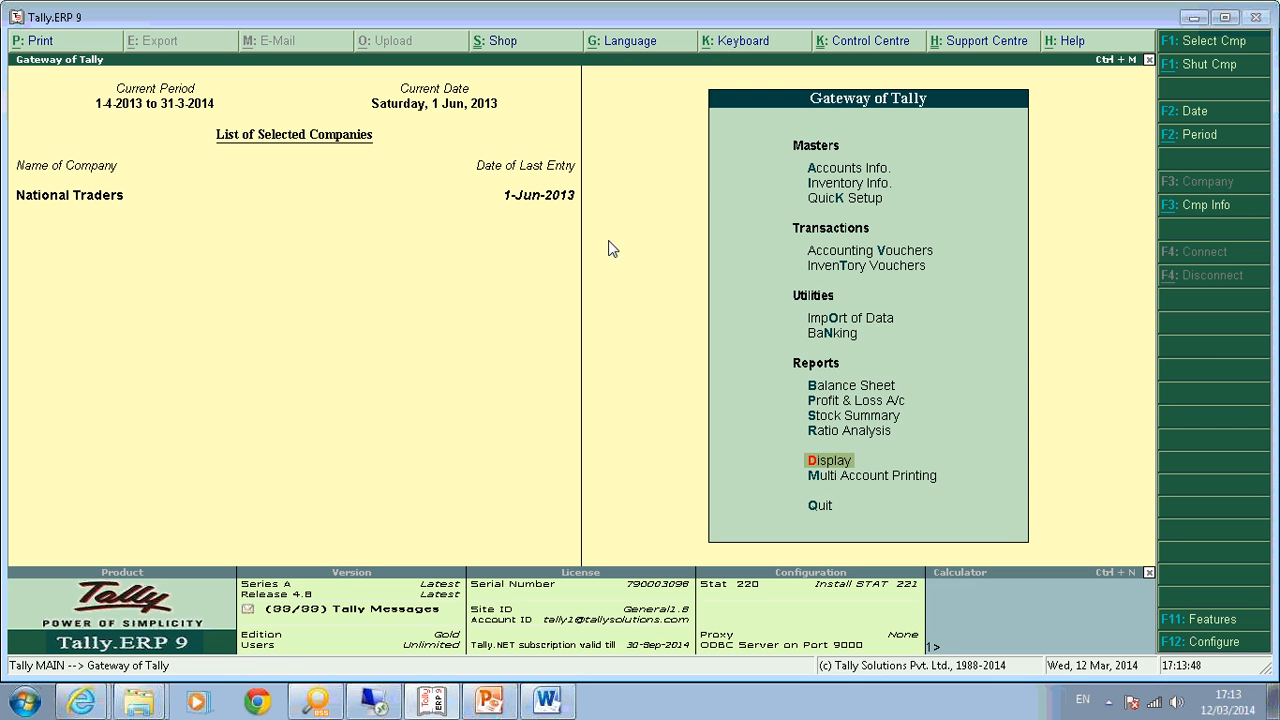
In the Tax Invoice voucher type, leave Default Jurisdiction empty and name a new class 'Inclusive Class'.
key("a")
key("v")
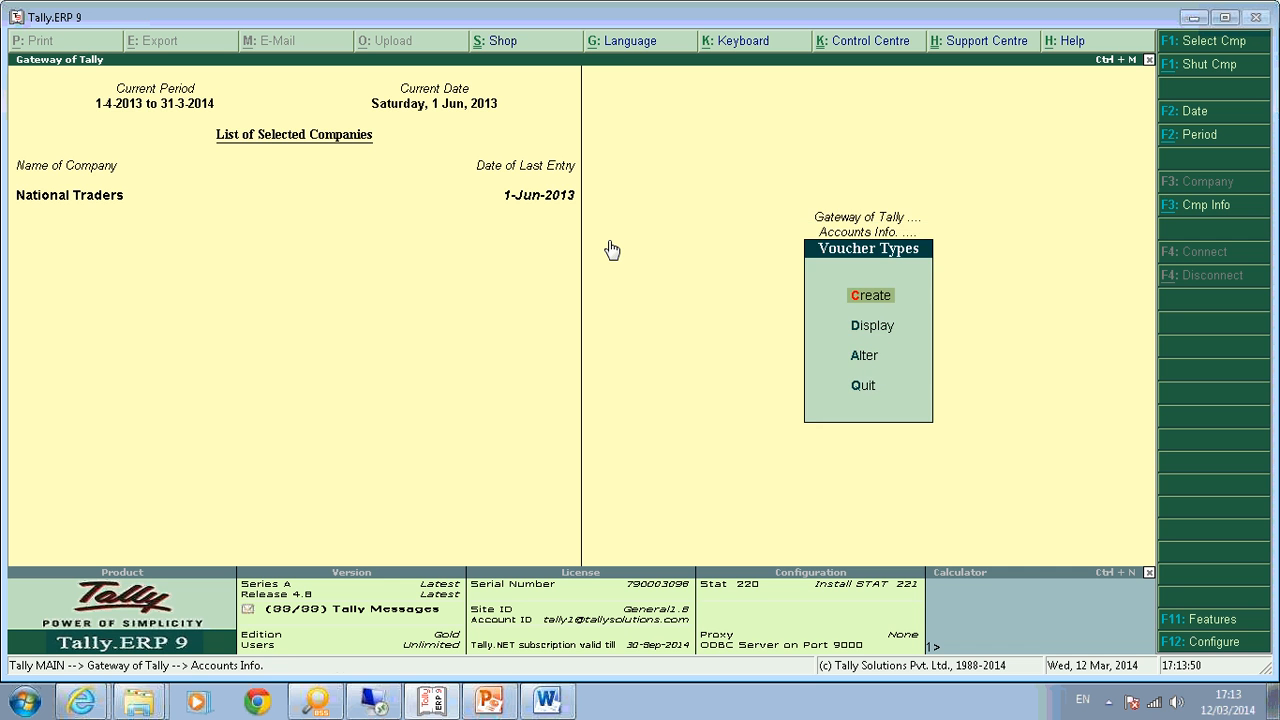
type("a")
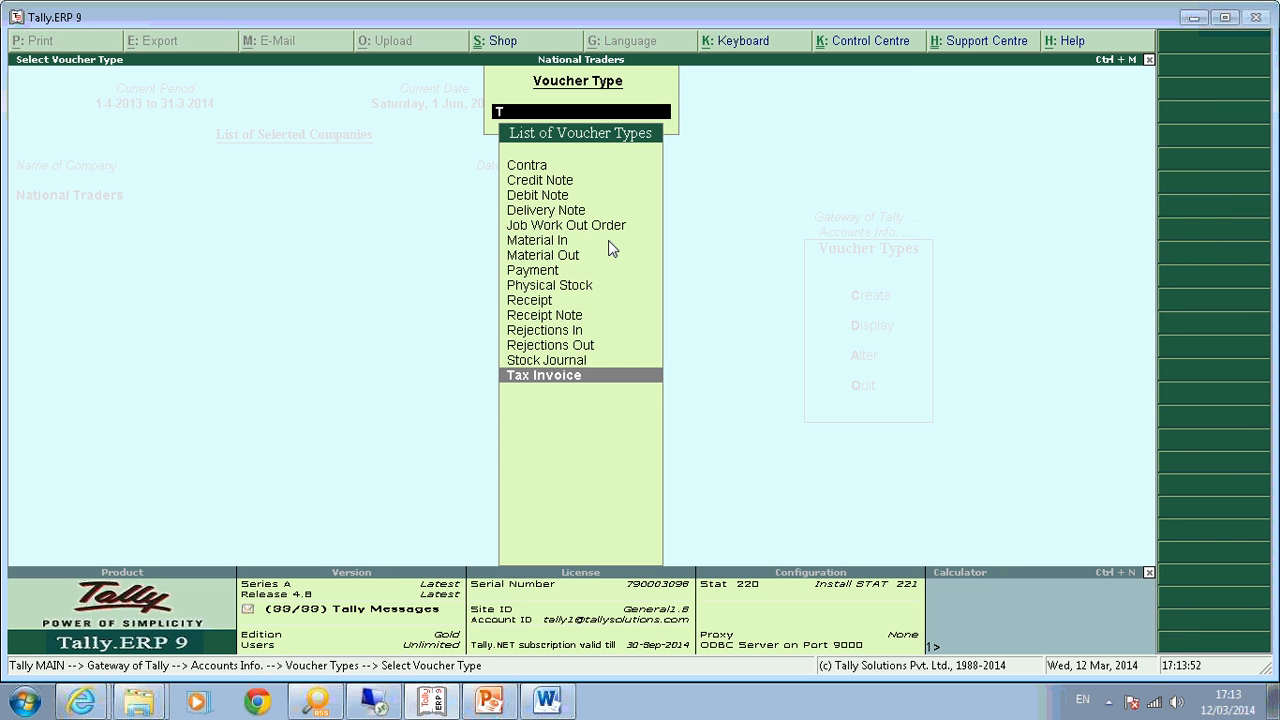
type("Tax")
key("Return")
key("Return")
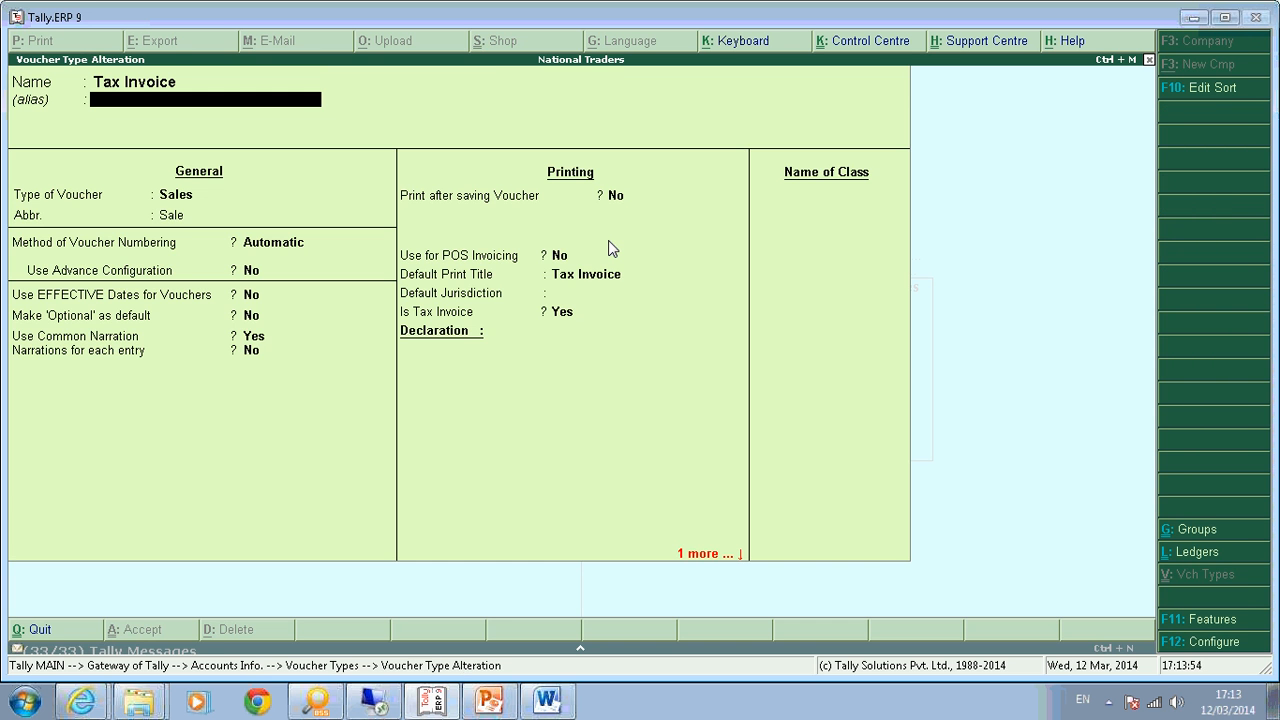
key("Return")
key("Return")
key("Return")
key("Return")
key("Return")
key("Return")
key("Return")
key("Return")
key("Return")
key("Return")
key("Return")
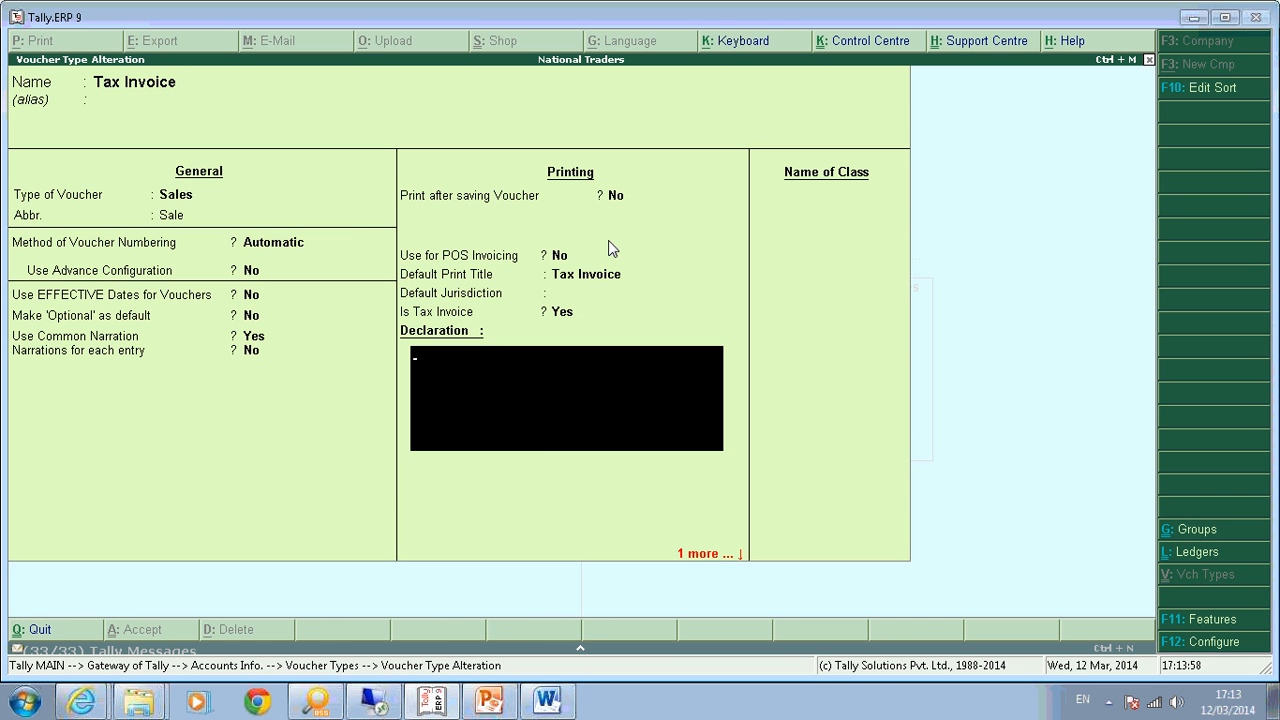
key("BackSpace")
key("BackSpace")
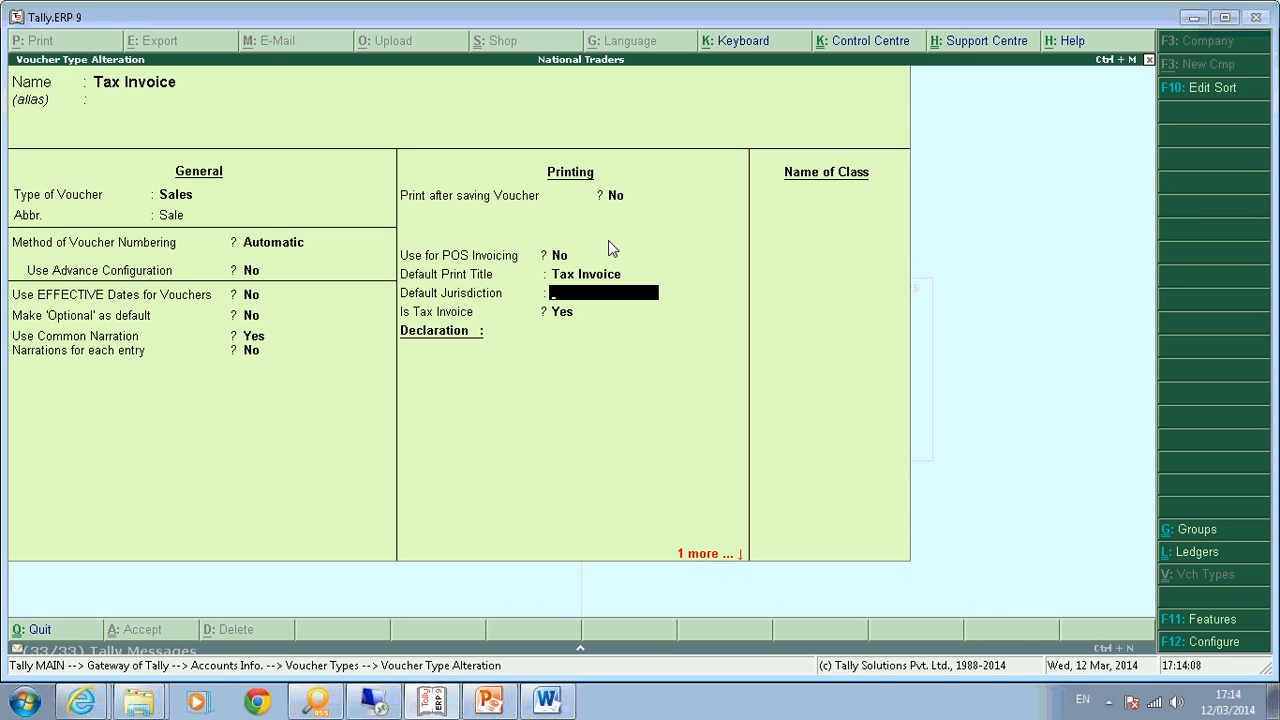
key("Return")
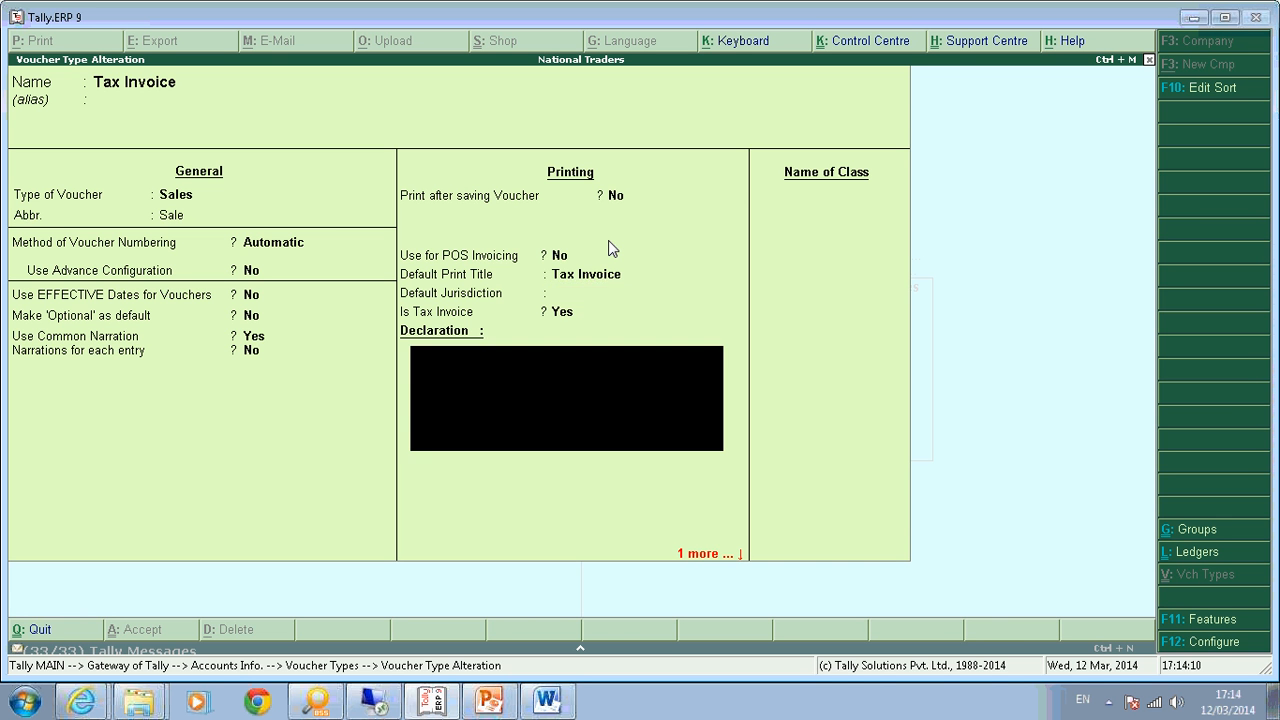
key("Return")
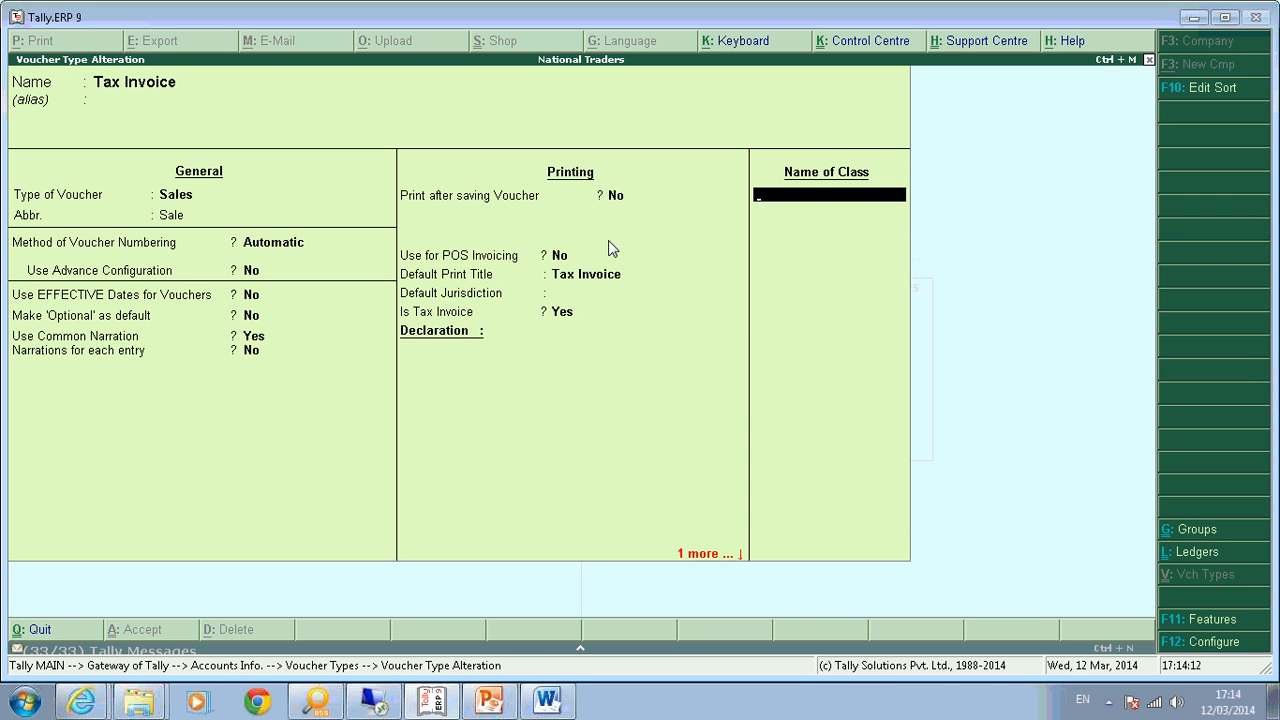
type("Inclusive Class")
Open the Inclusive Class settings and leave the excluded and included group lists empty.
key("Return")
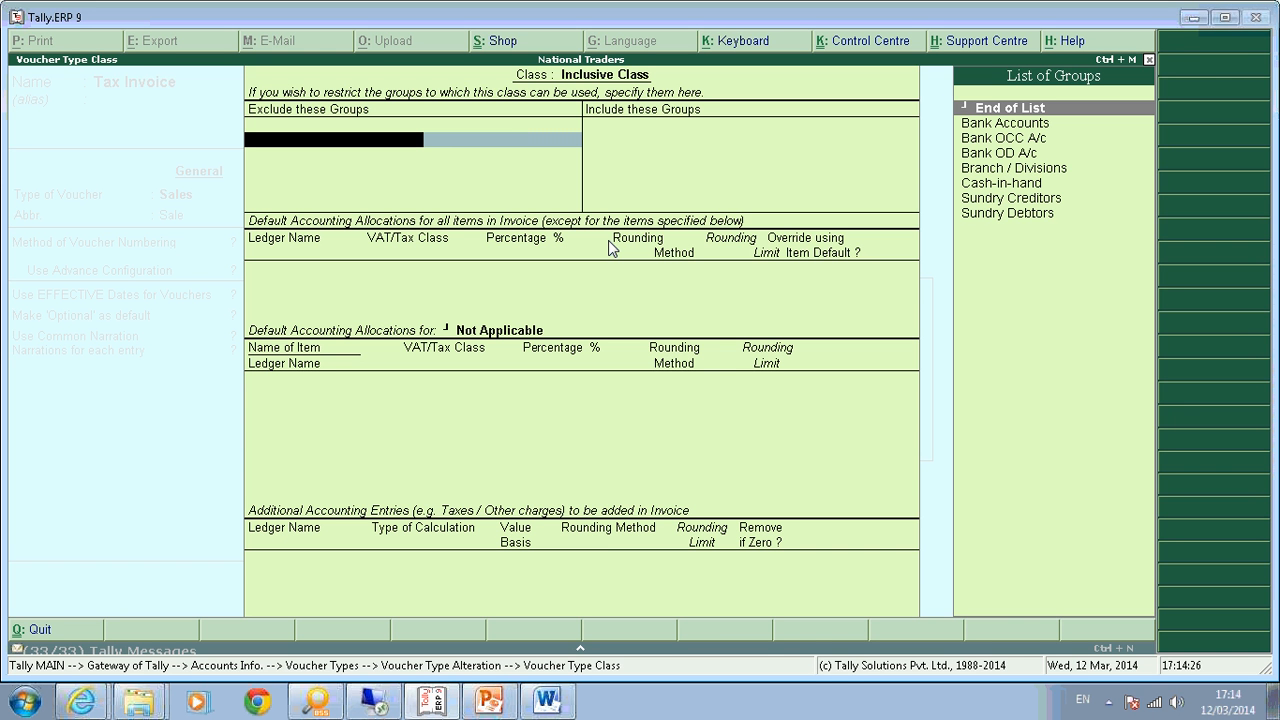
key("Return")
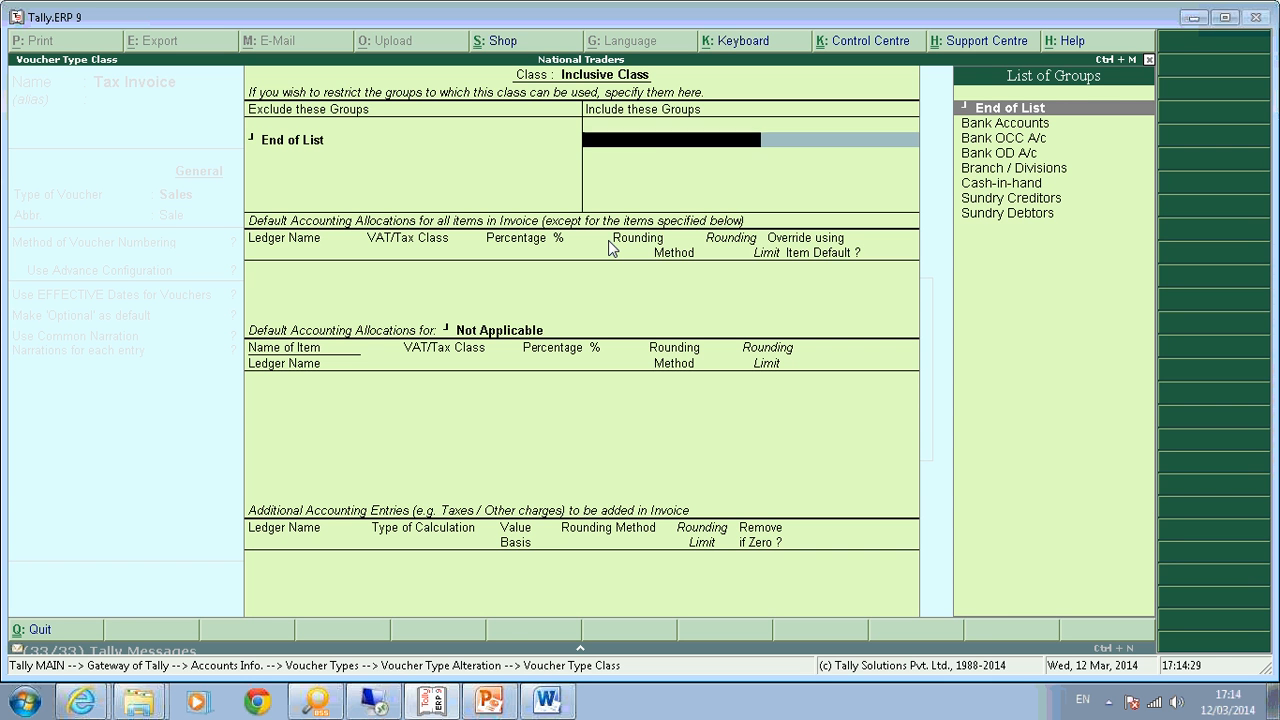
key("Return")
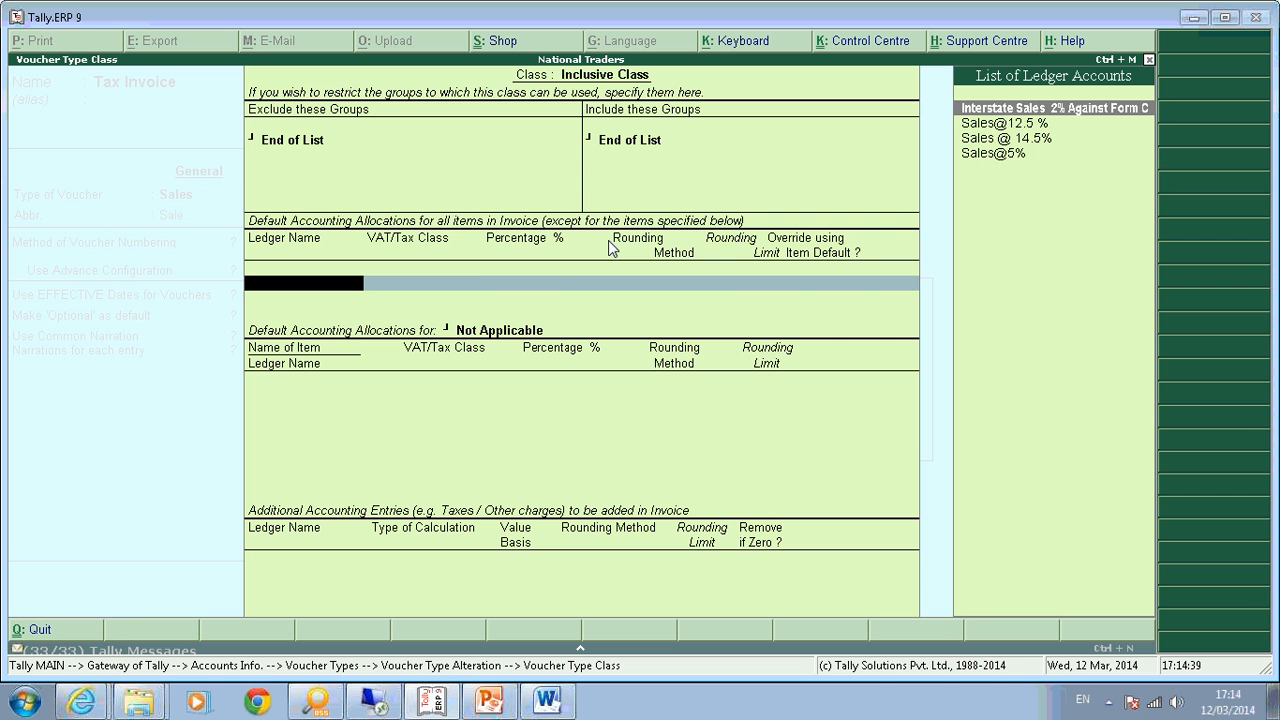
key("Down")
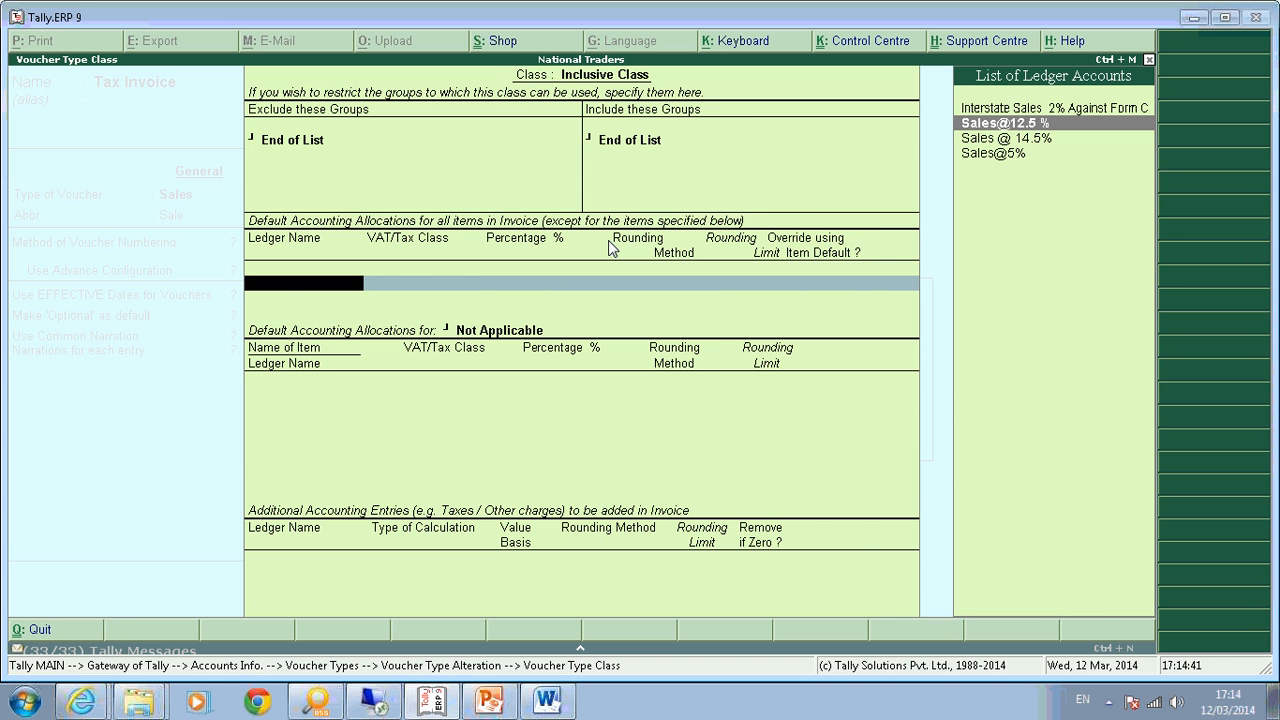
key("Return")
key("Return")
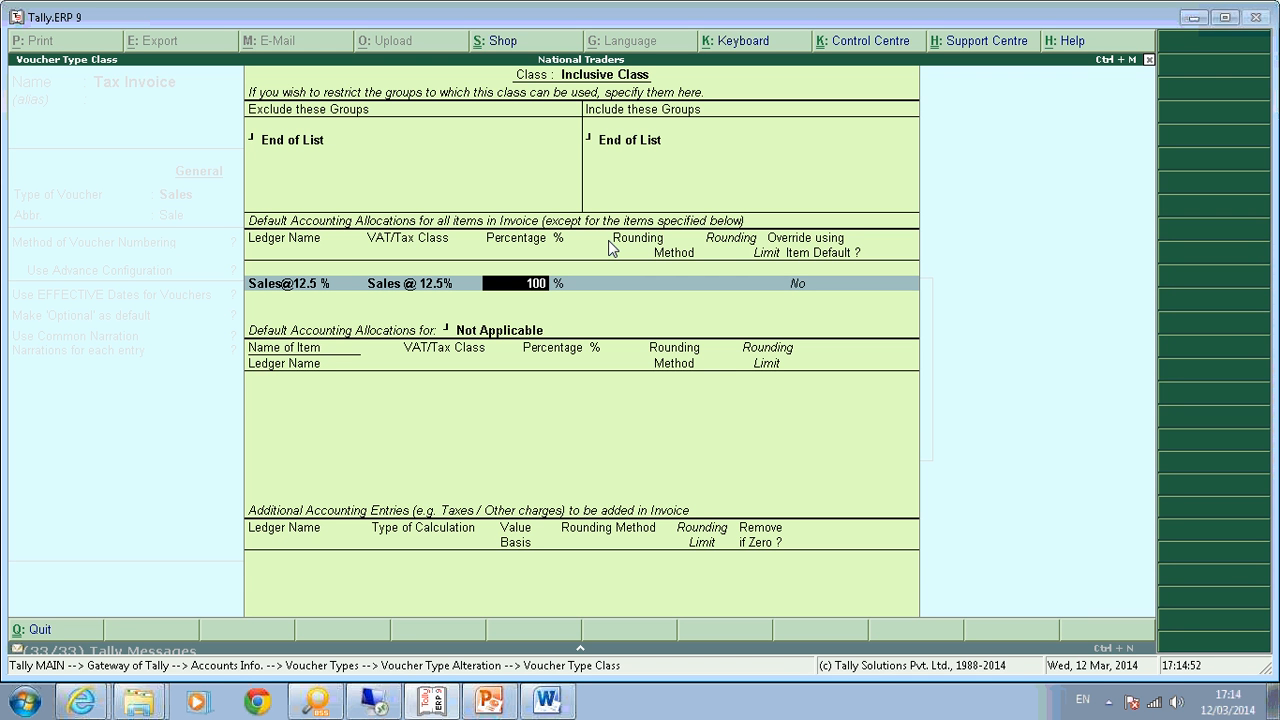
key("ctrl+n")
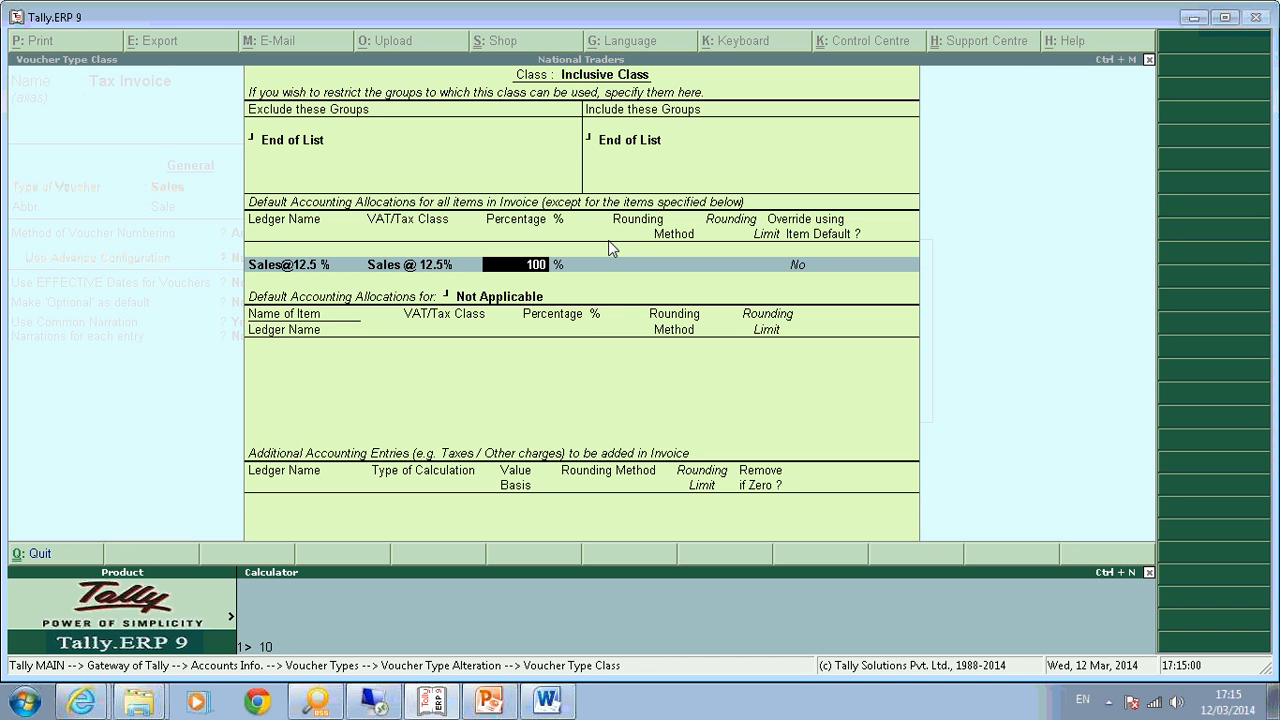
type("0*100/112.5")
key("Return")
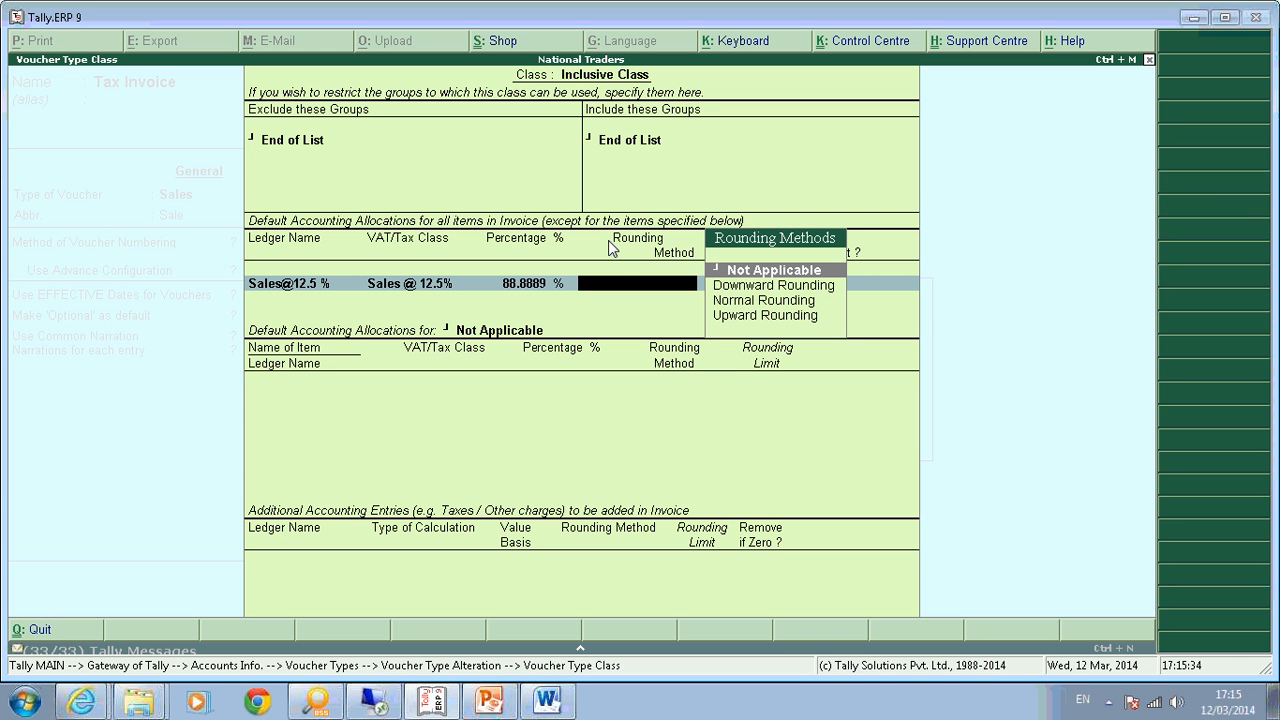
key("Return")
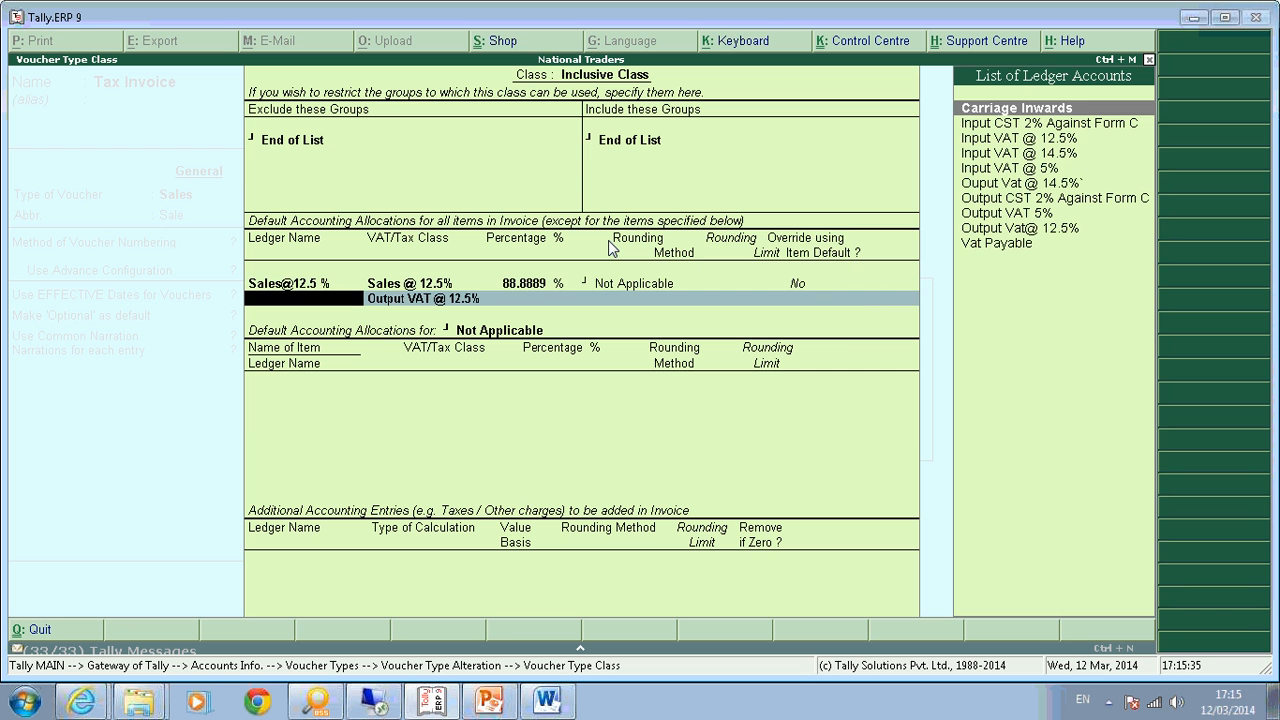
type("Ou")
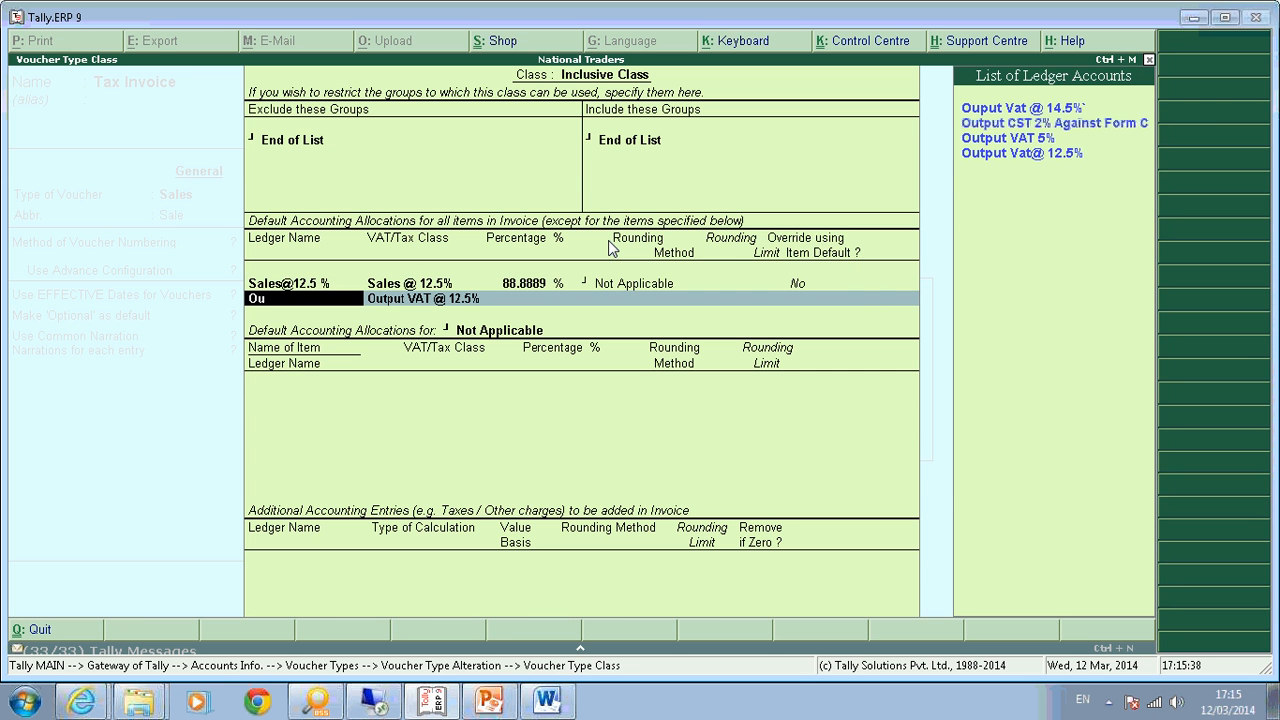
key("Down")
key("BackSpace")
key("BackSpace")
key("BackSpace")
Set override using item default to Yes and pick Output Vat@ 12.5% for a new line.
key("y")
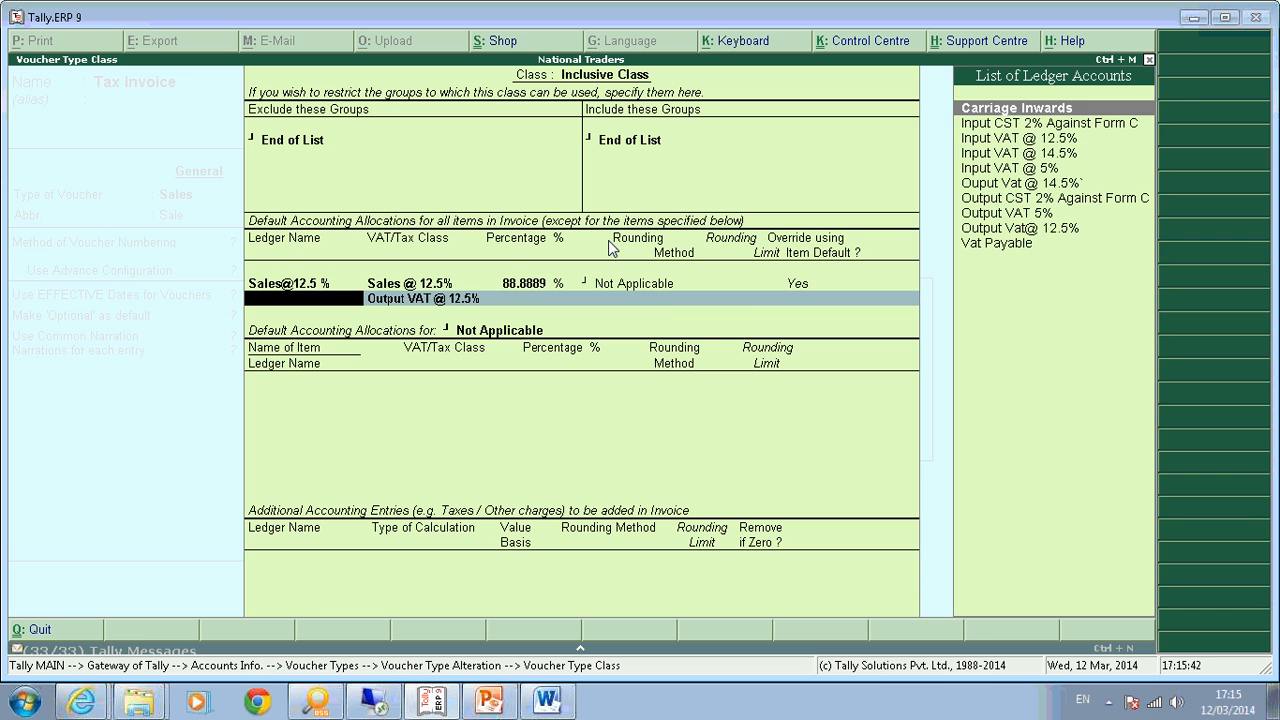
key("Down")
key("Down")
key("Down")
key("Down")
key("Down")
key("Down")
key("Down")
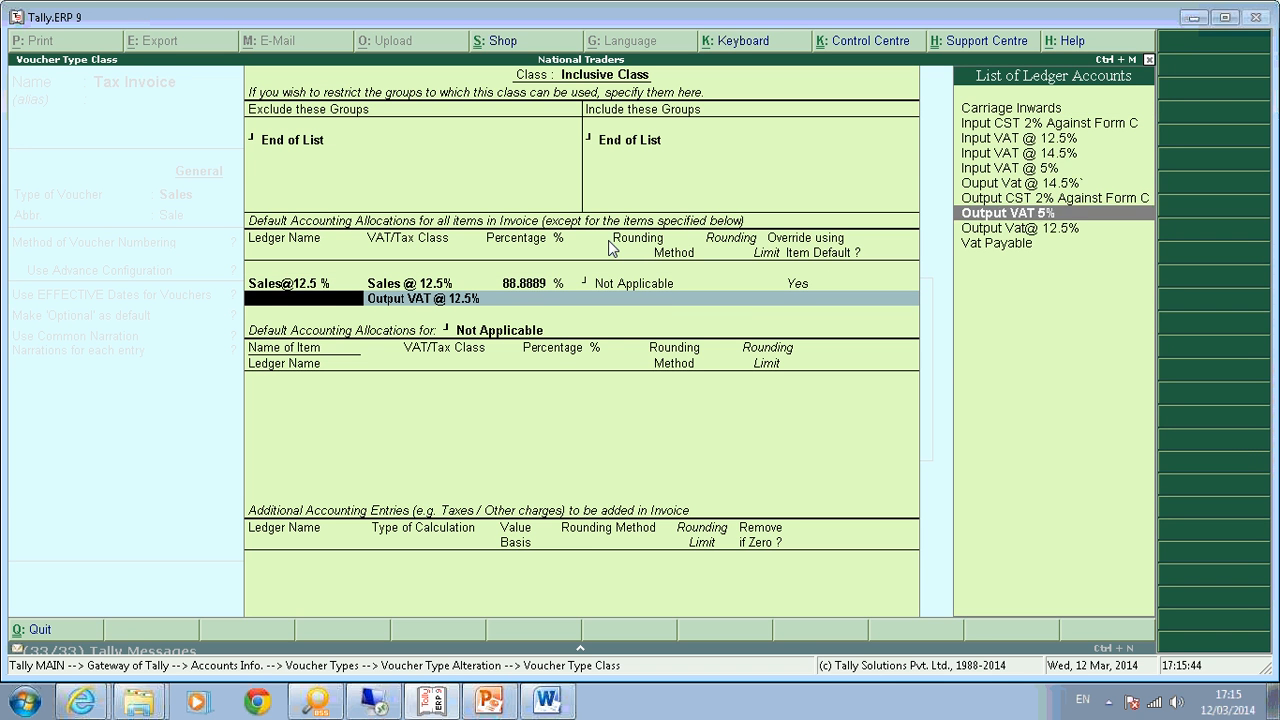
key("Return")
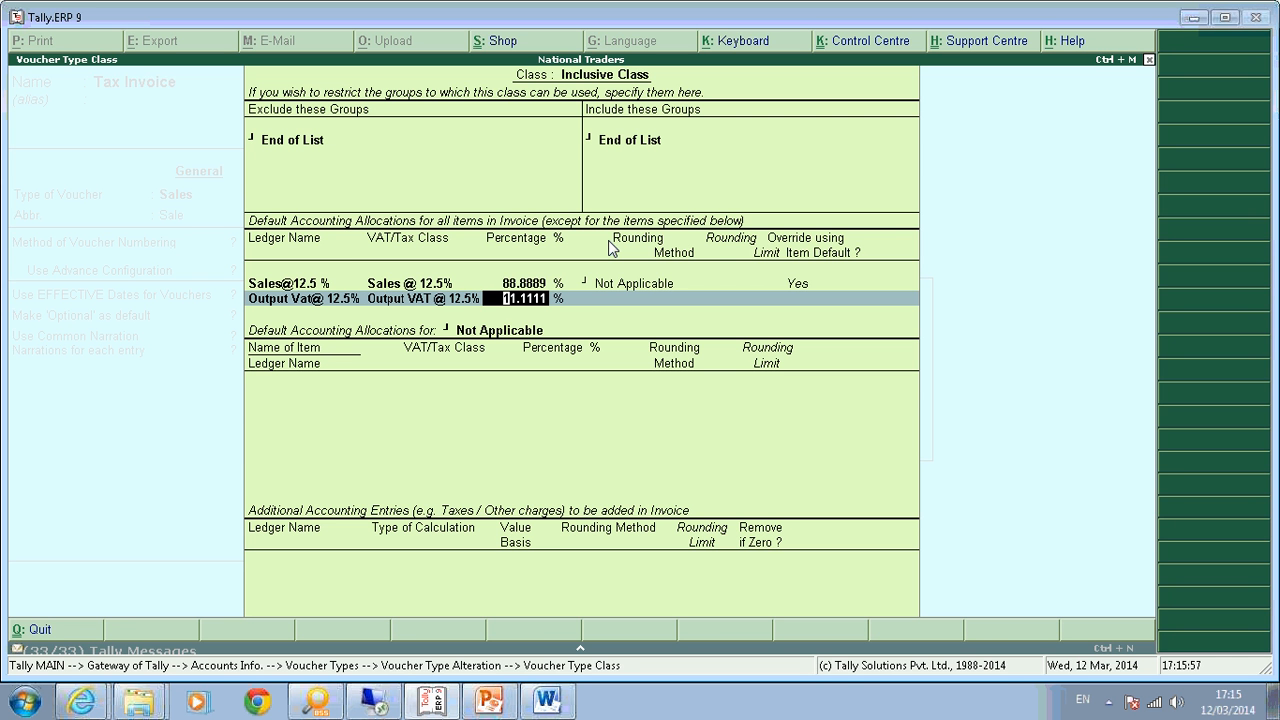
key("Up")
type("100")
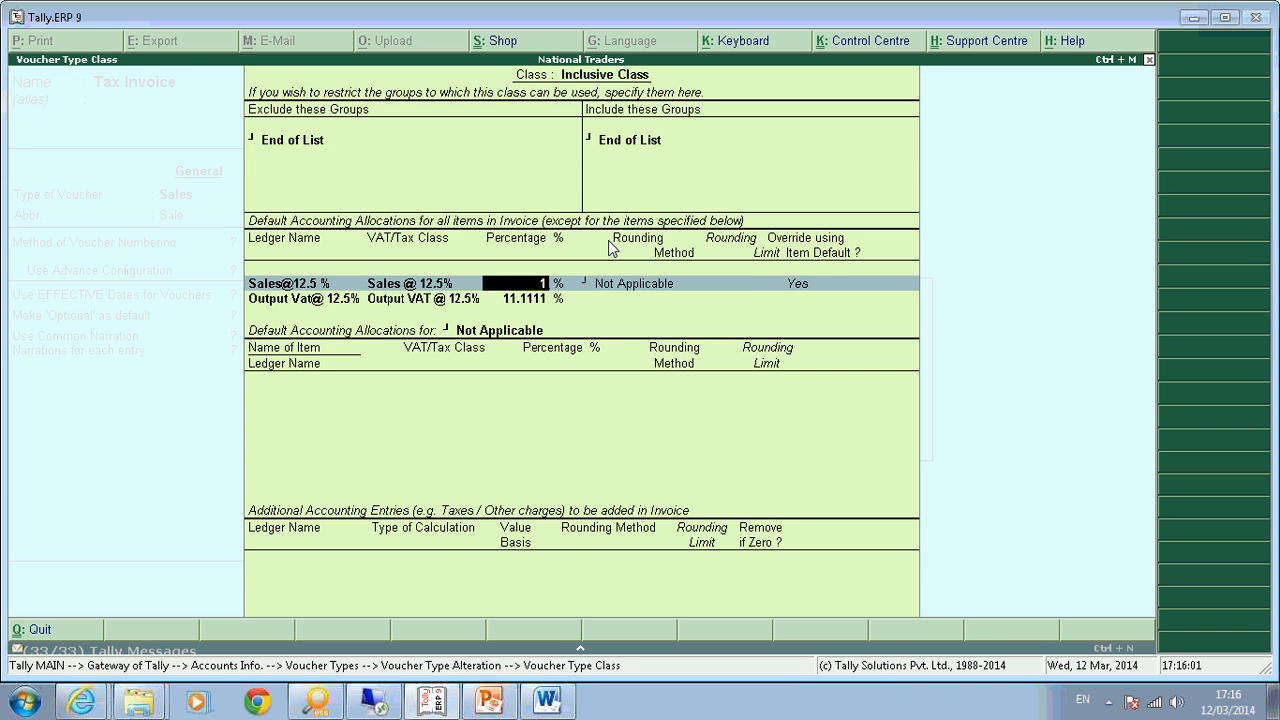
key("Return")
key("Return")
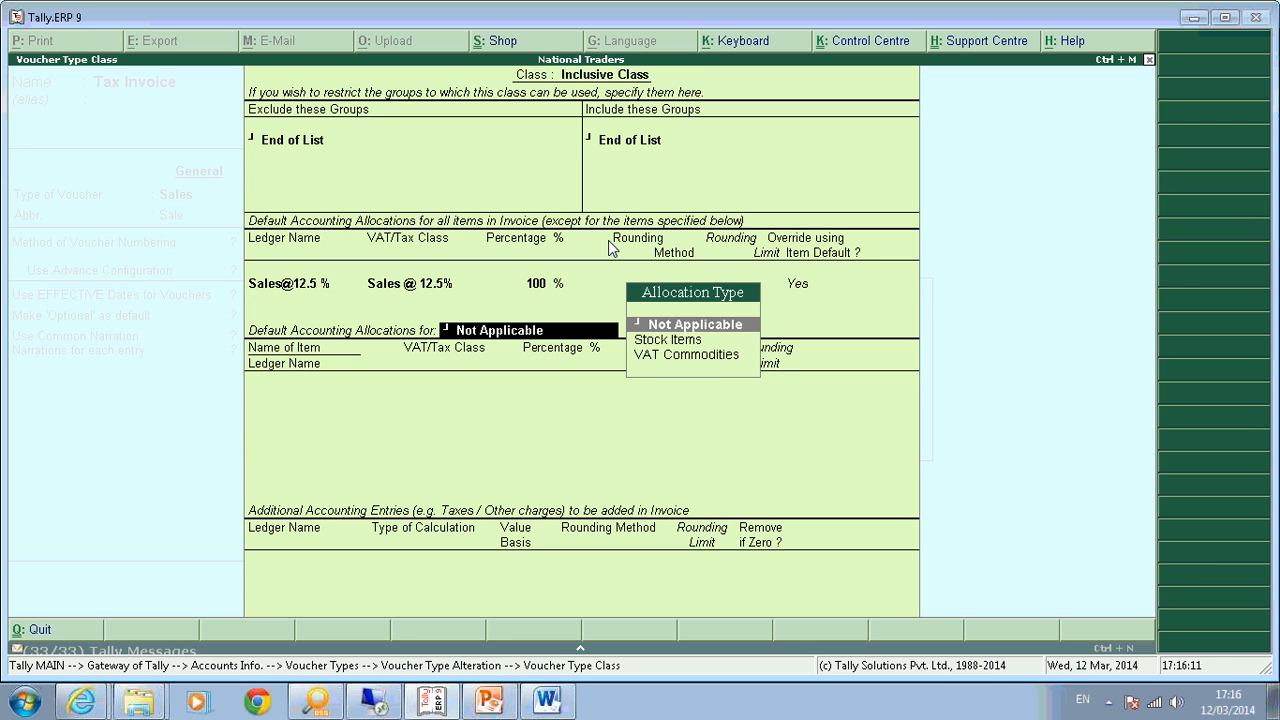
key("BackSpace")
key("BackSpace")
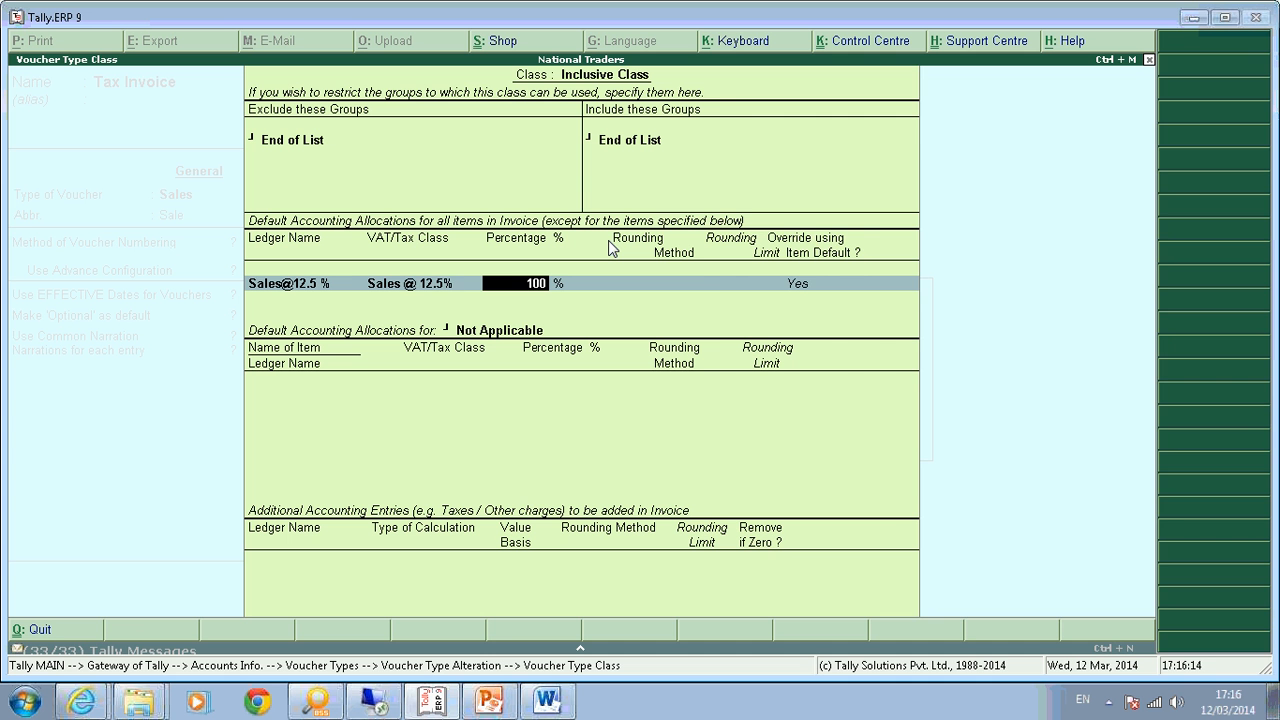
key("BackSpace")
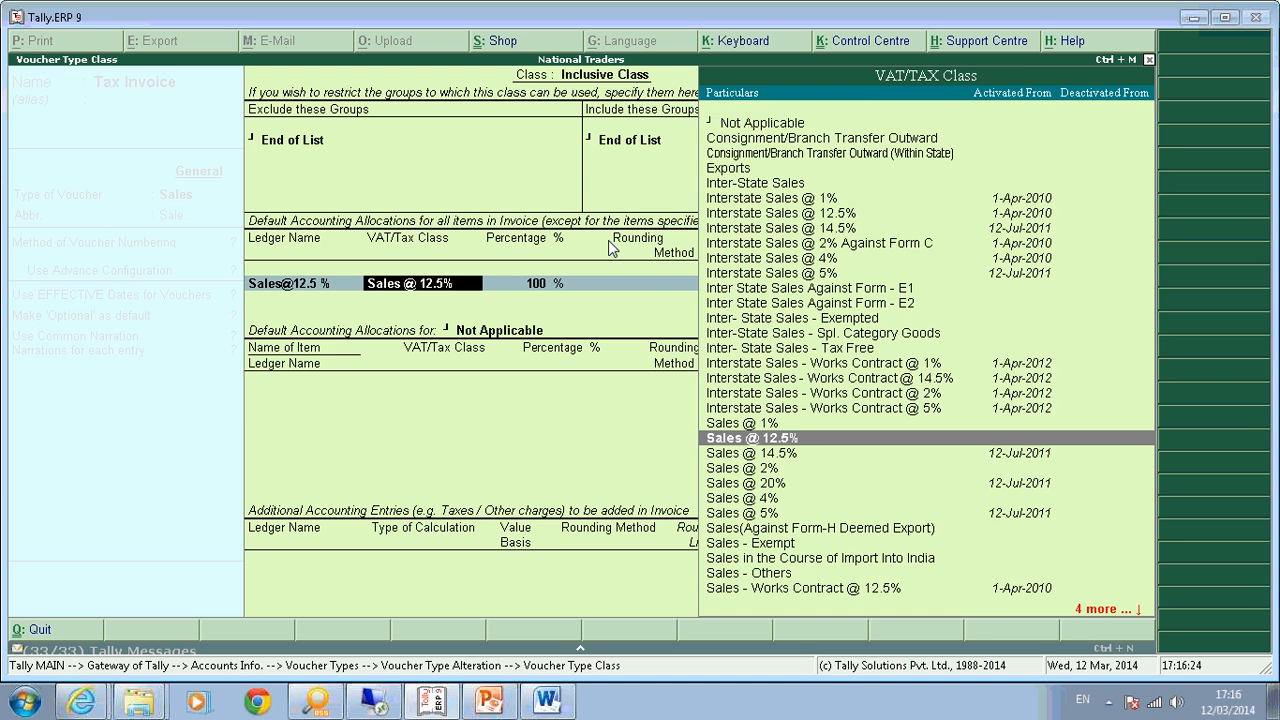
key("BackSpace")
key("Return")
key("Return")
Check the Calculator result and set the sales percentage to 88.89 with no rounding.
key("ctrl+n")
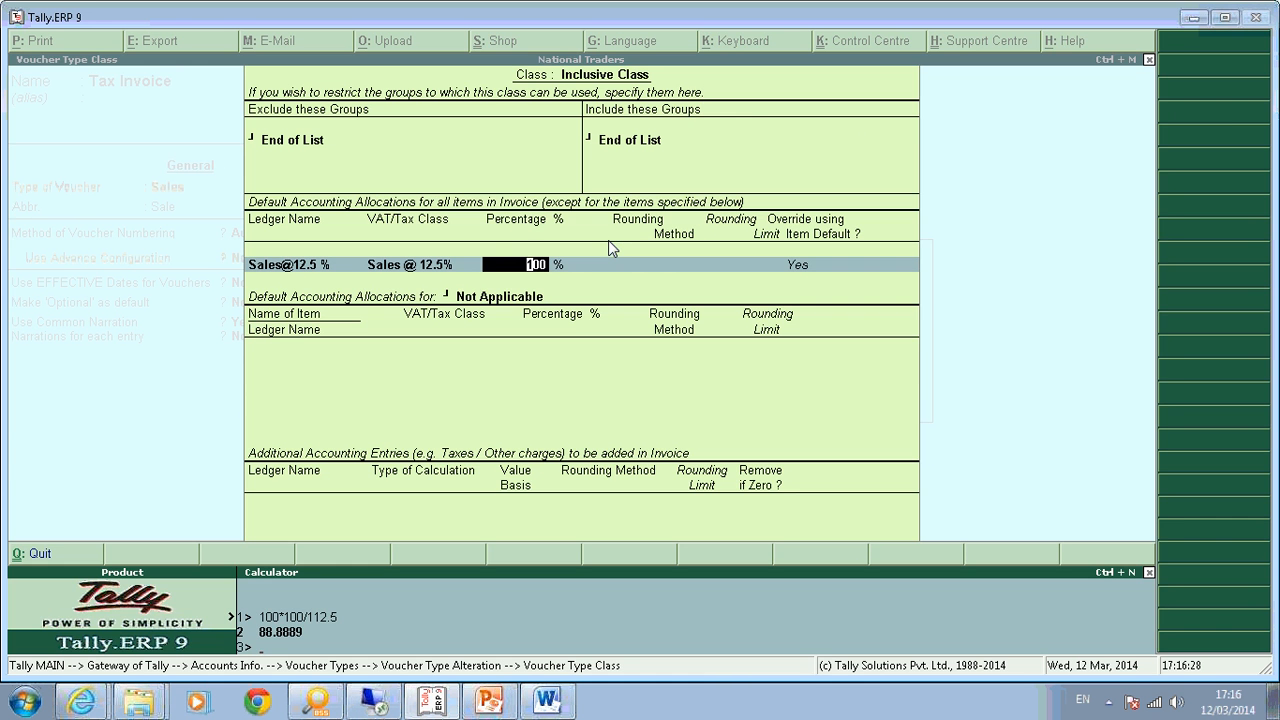
key("ctrl+m")
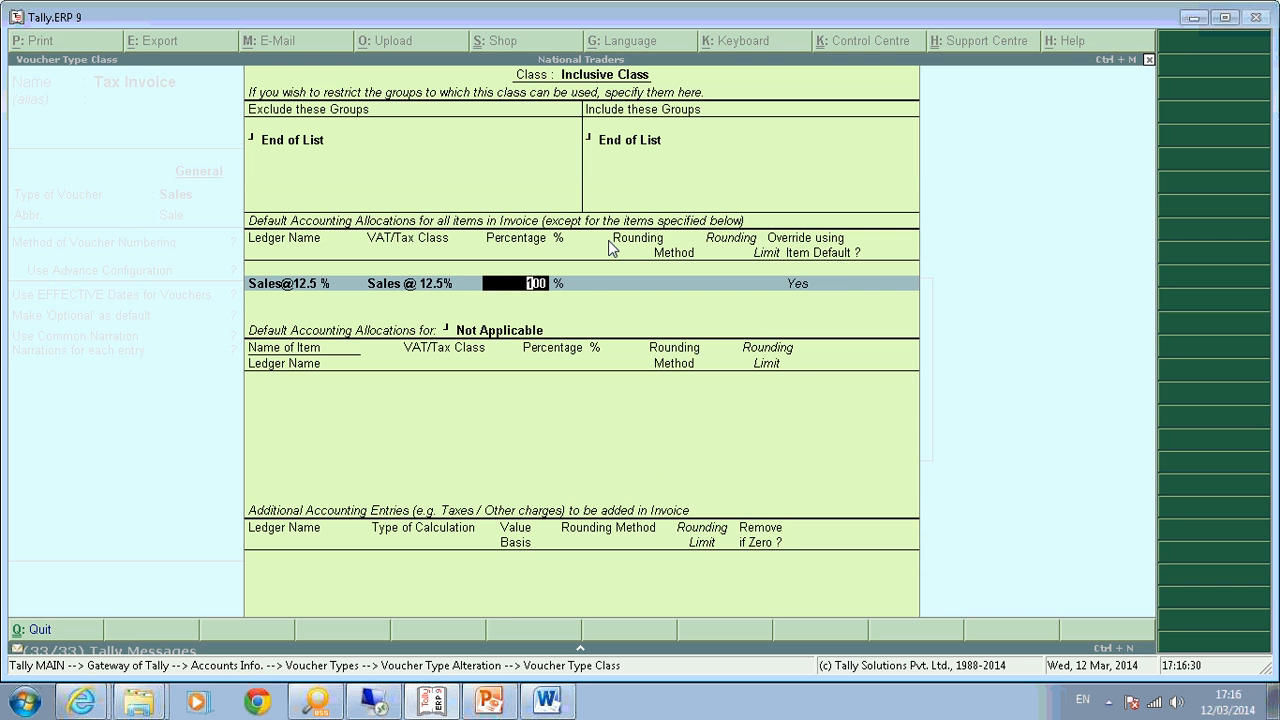
type("88.")
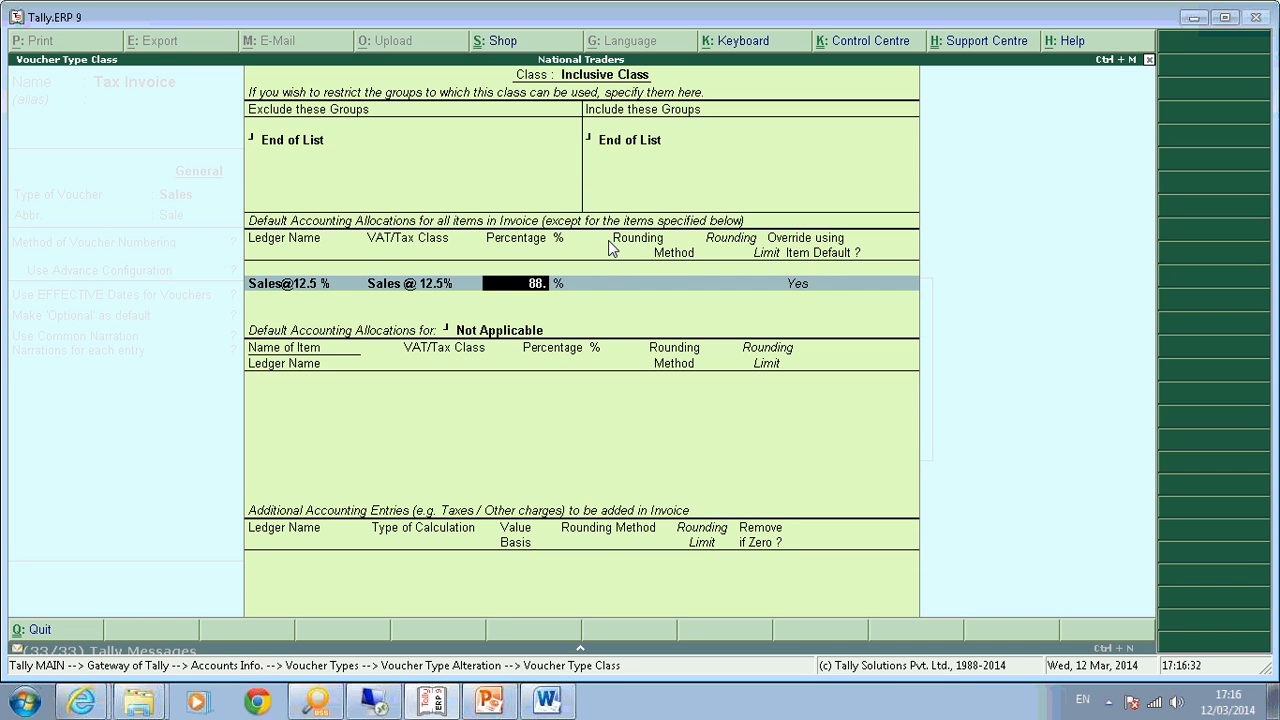
type("89")
key("Return")
key("Return")
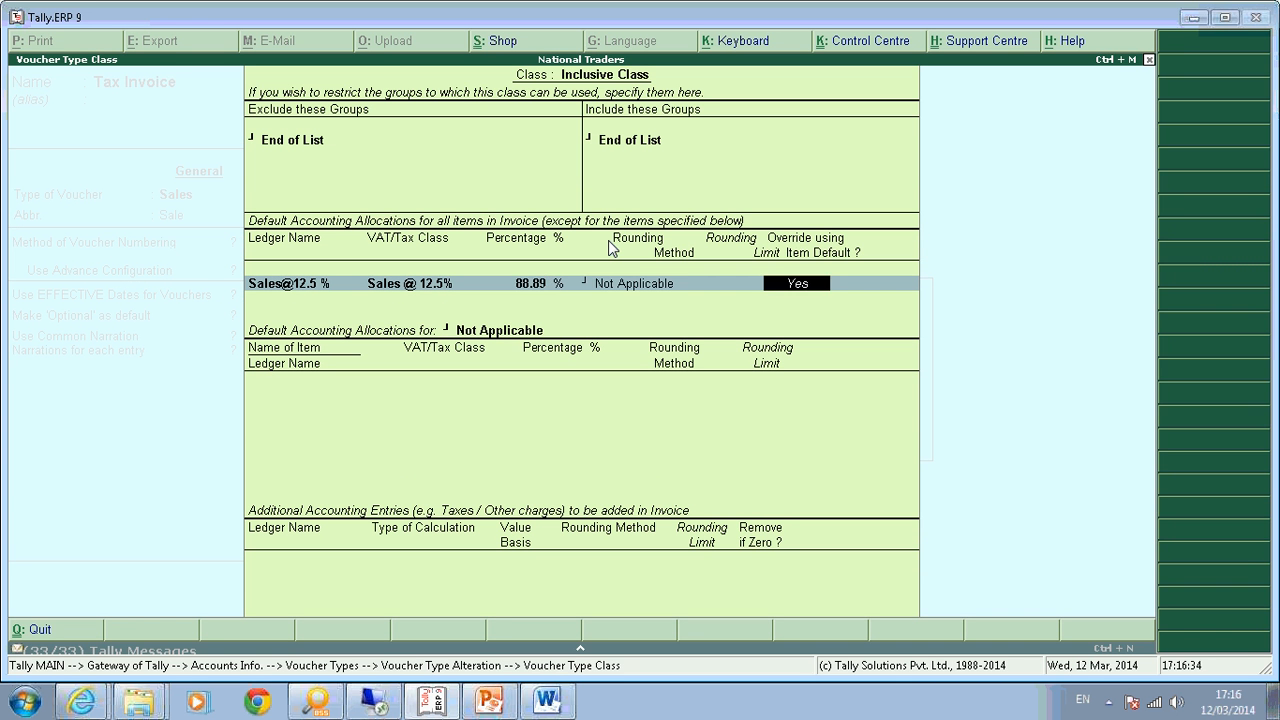
key("Return")
Add Output Vat@ 12.5% at 11.11 % with no item allocation, save, and reopen Inclusive Class.
type("Ou")
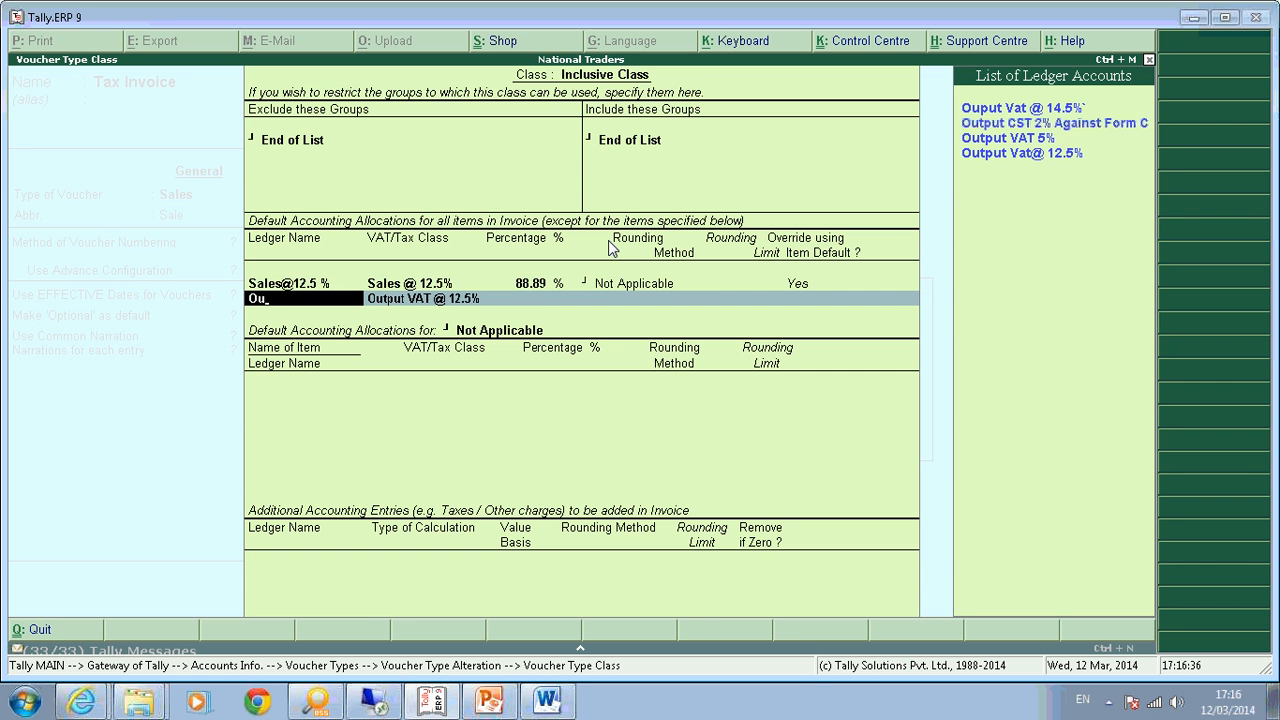
key("Down")
key("Down")
key("Down")
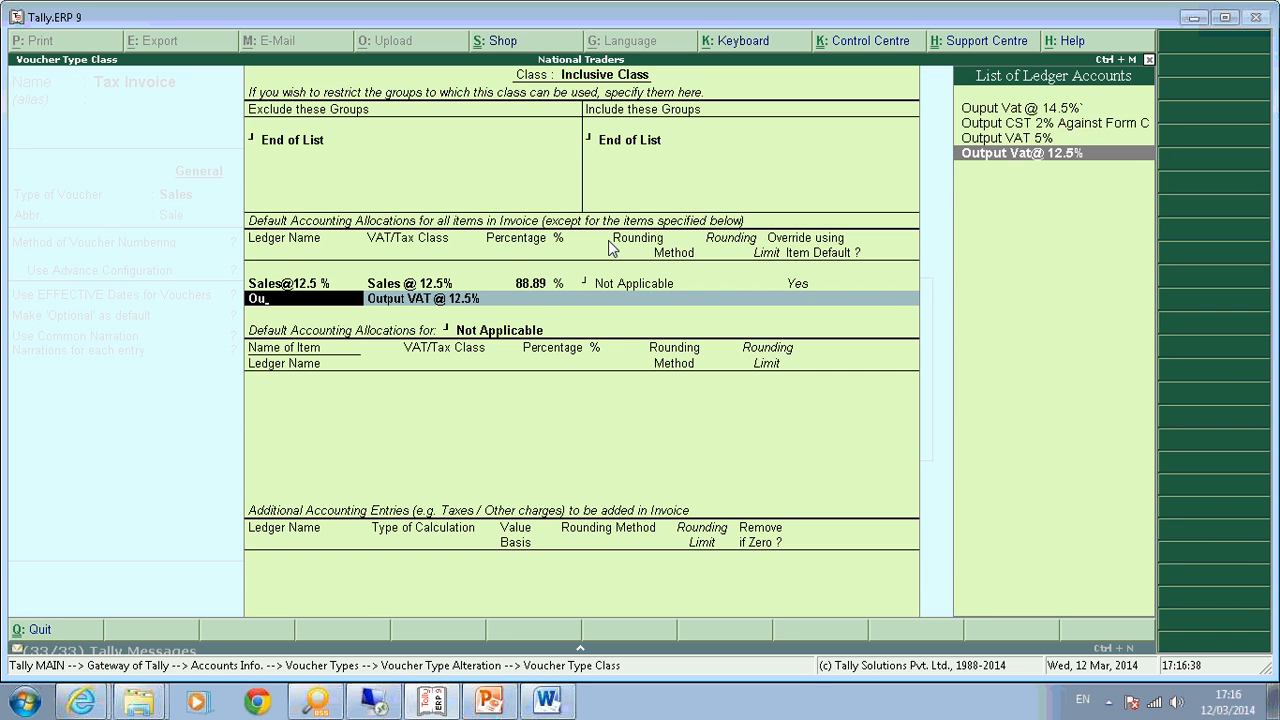
key("Return")
key("Return")
key("Return")
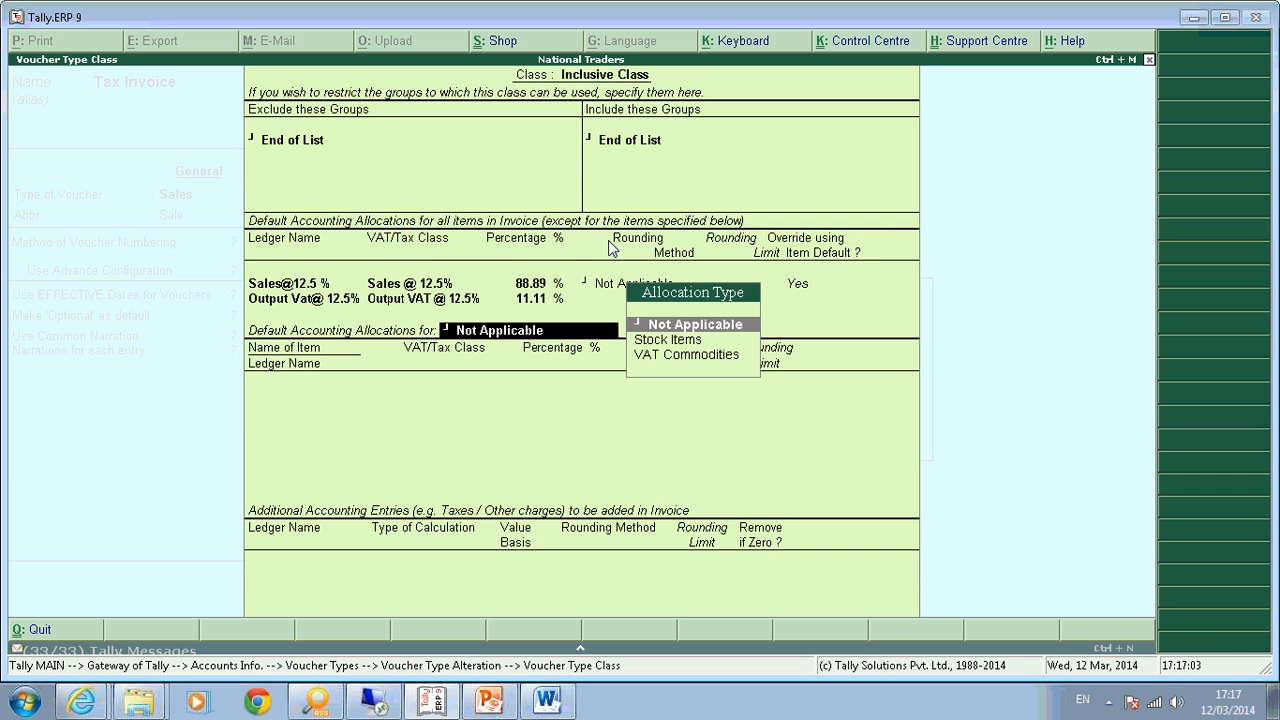
key("Return")
key("Return")
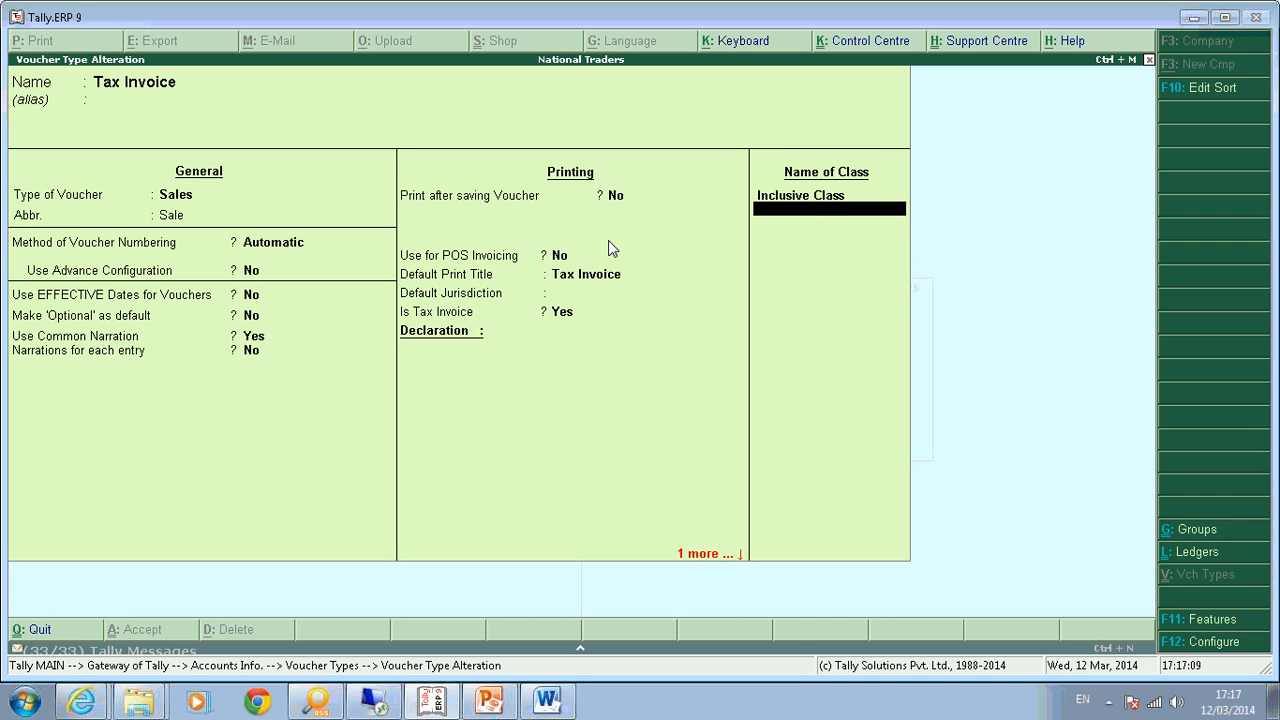
key("Up")
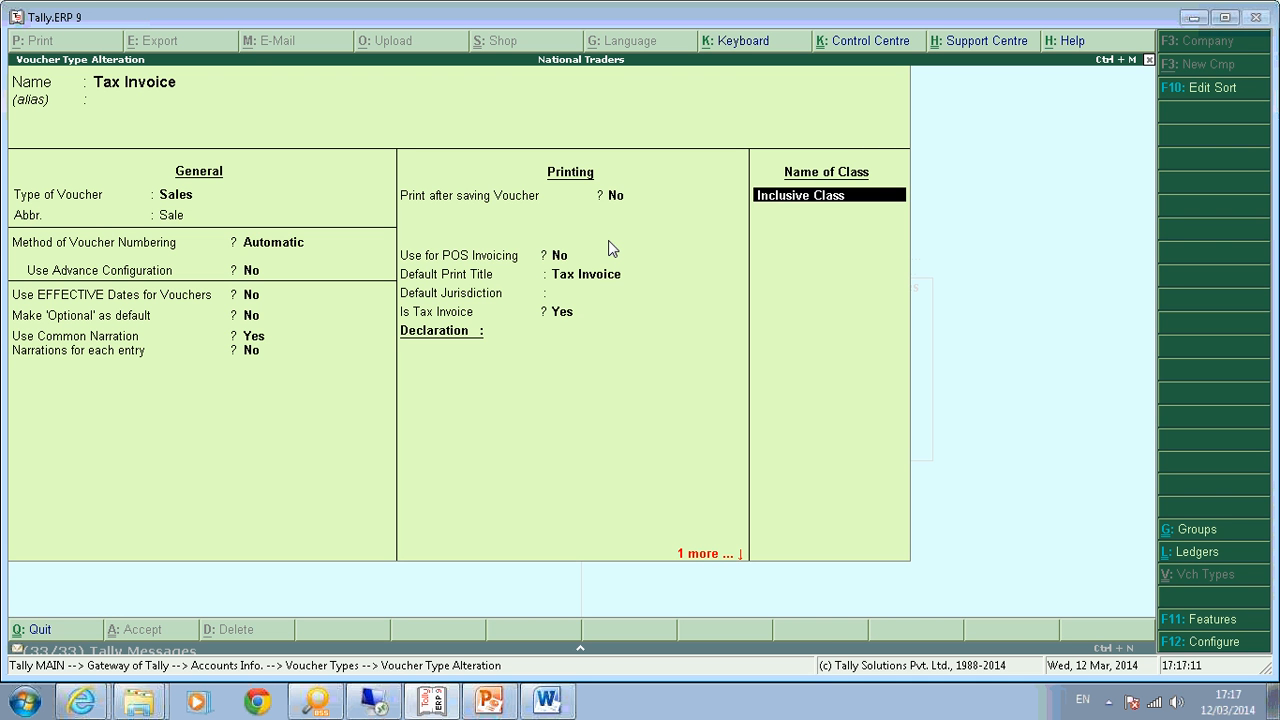
key("Return")
key("Return")
key("Return")
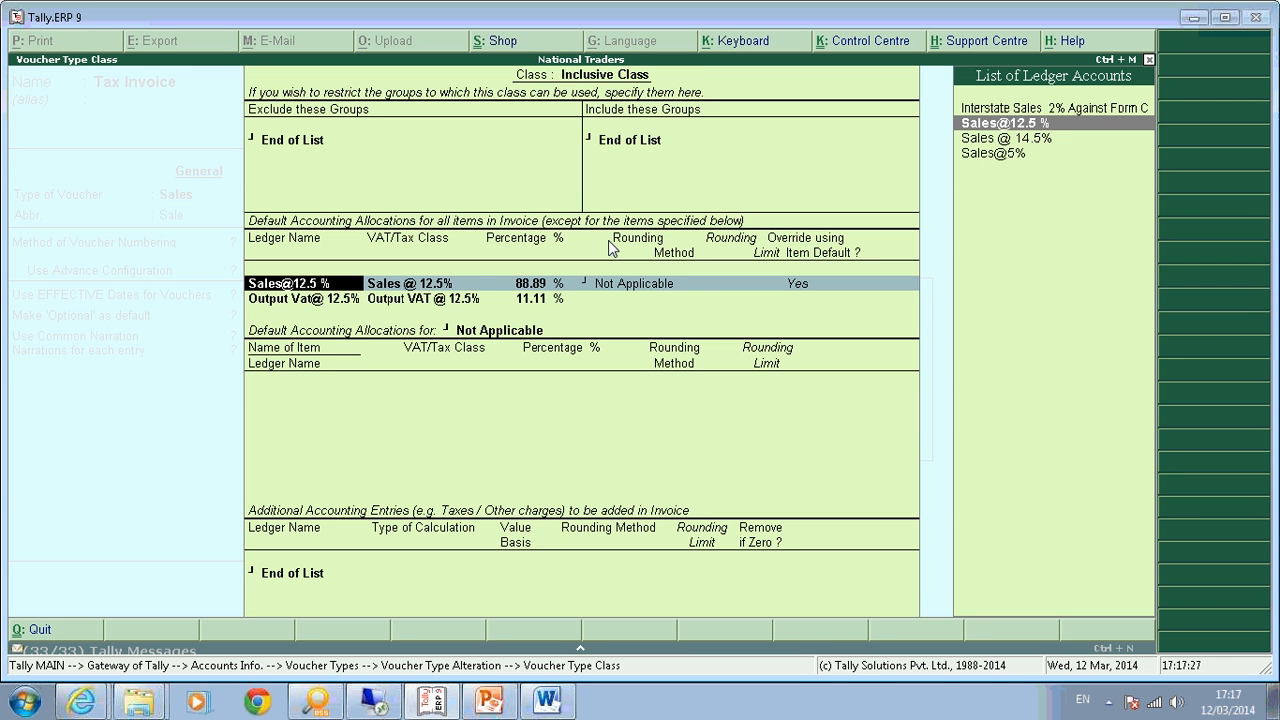
key("Return")
type("100")
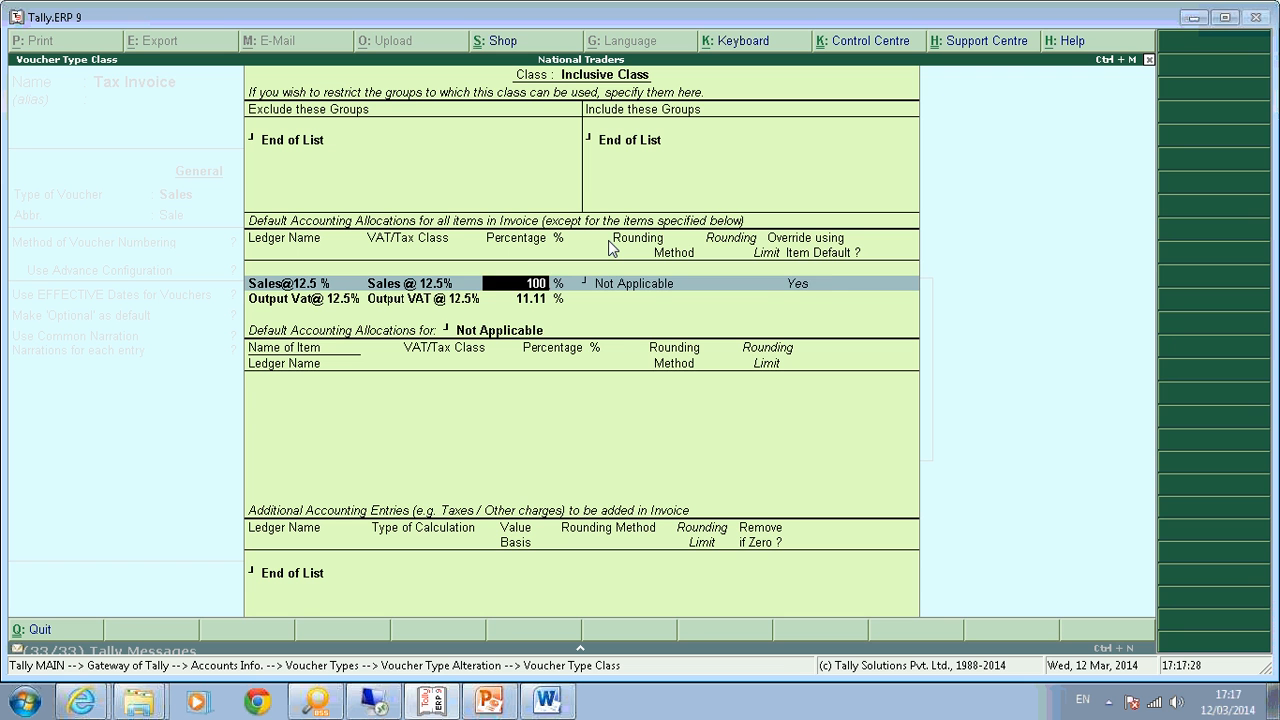
key("Return")
key("Return")
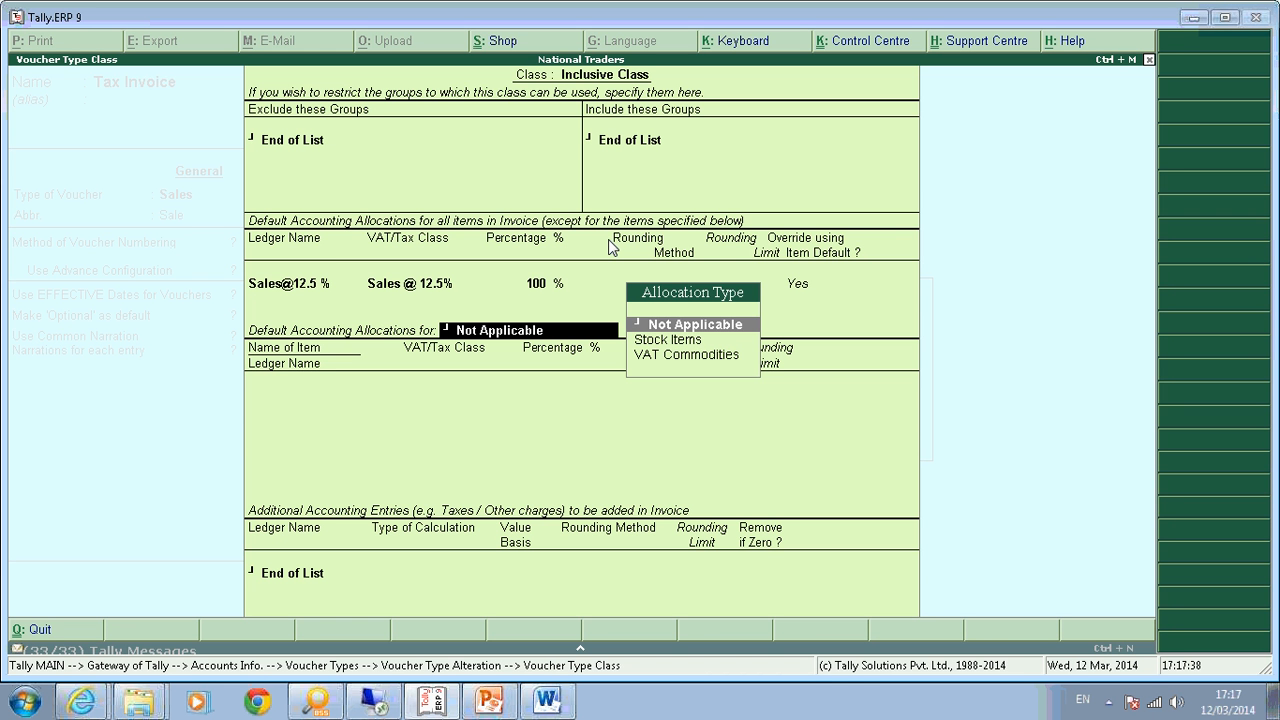
Choose Stock Items rather than VAT Commodities as the item-specific allocation type.
key("Down")
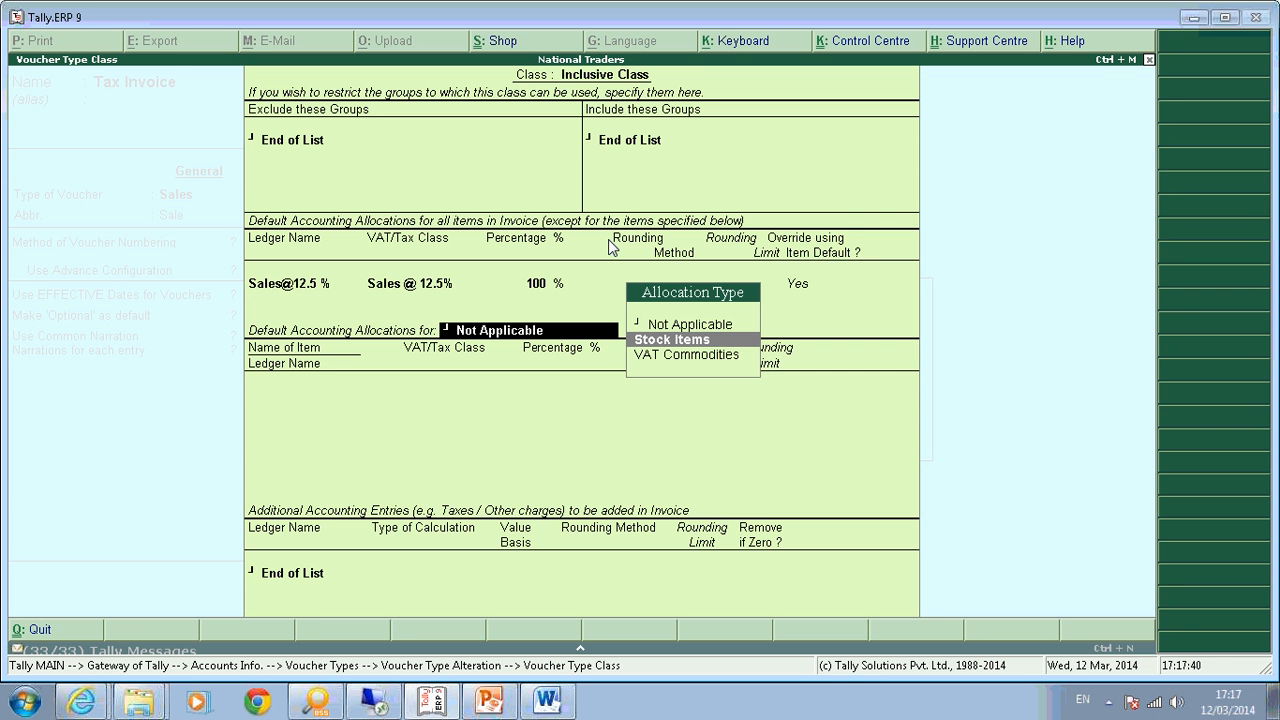
key("Down")
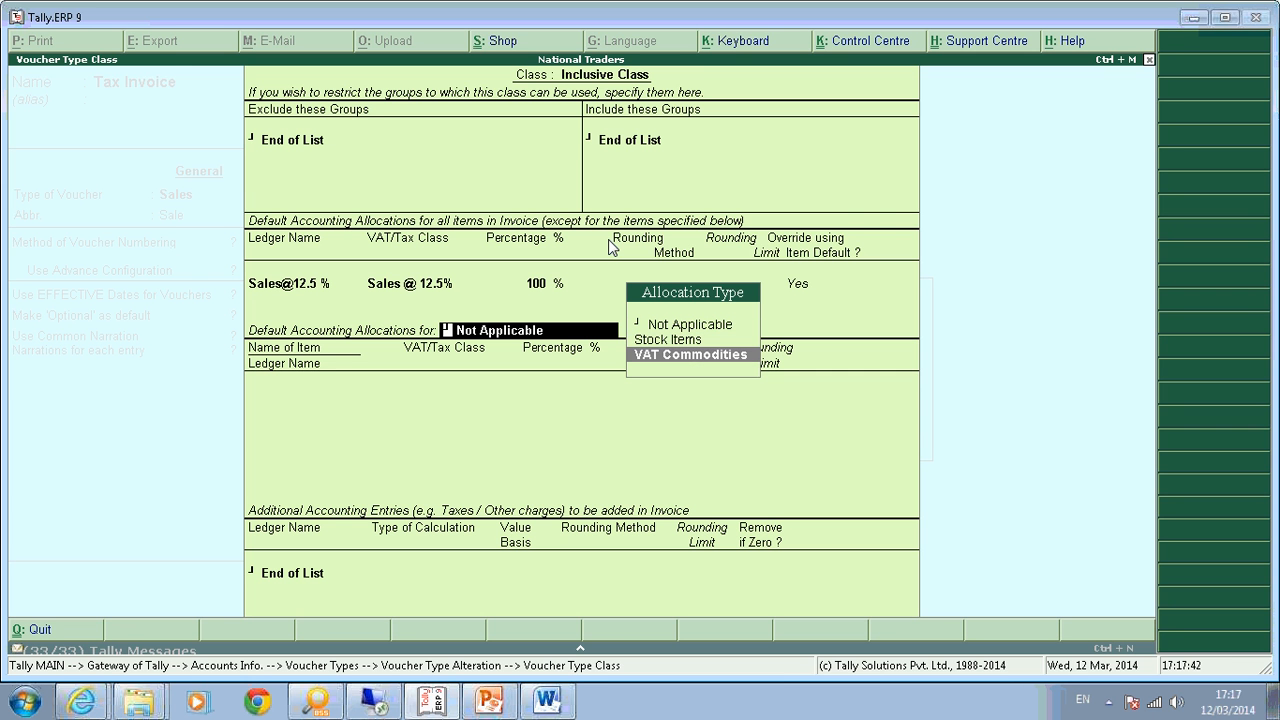
key("Up")
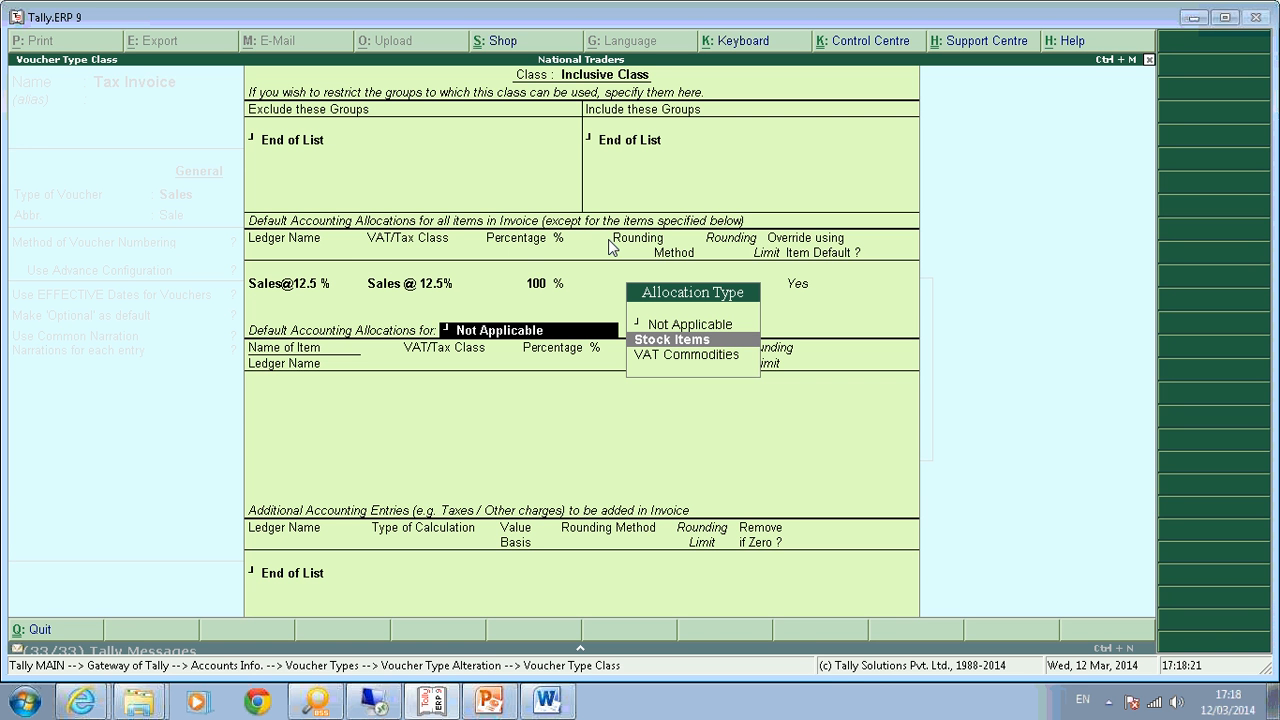
key("Down")
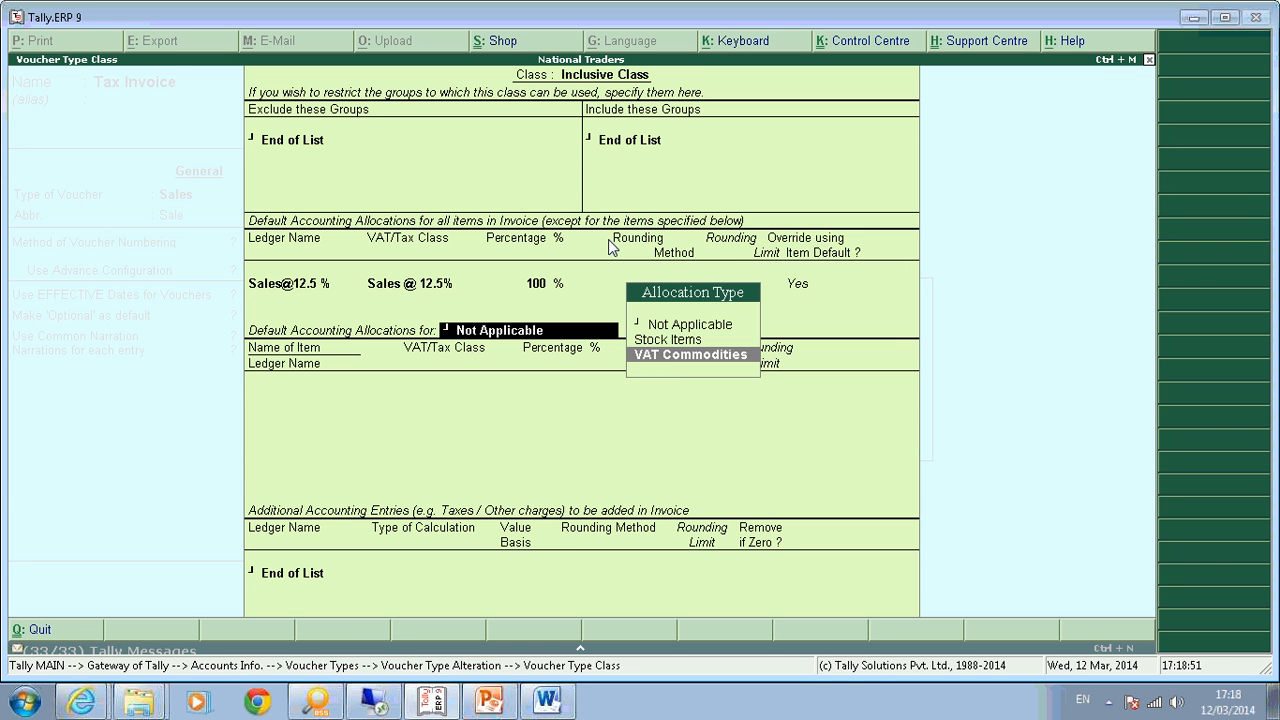
key("Up")
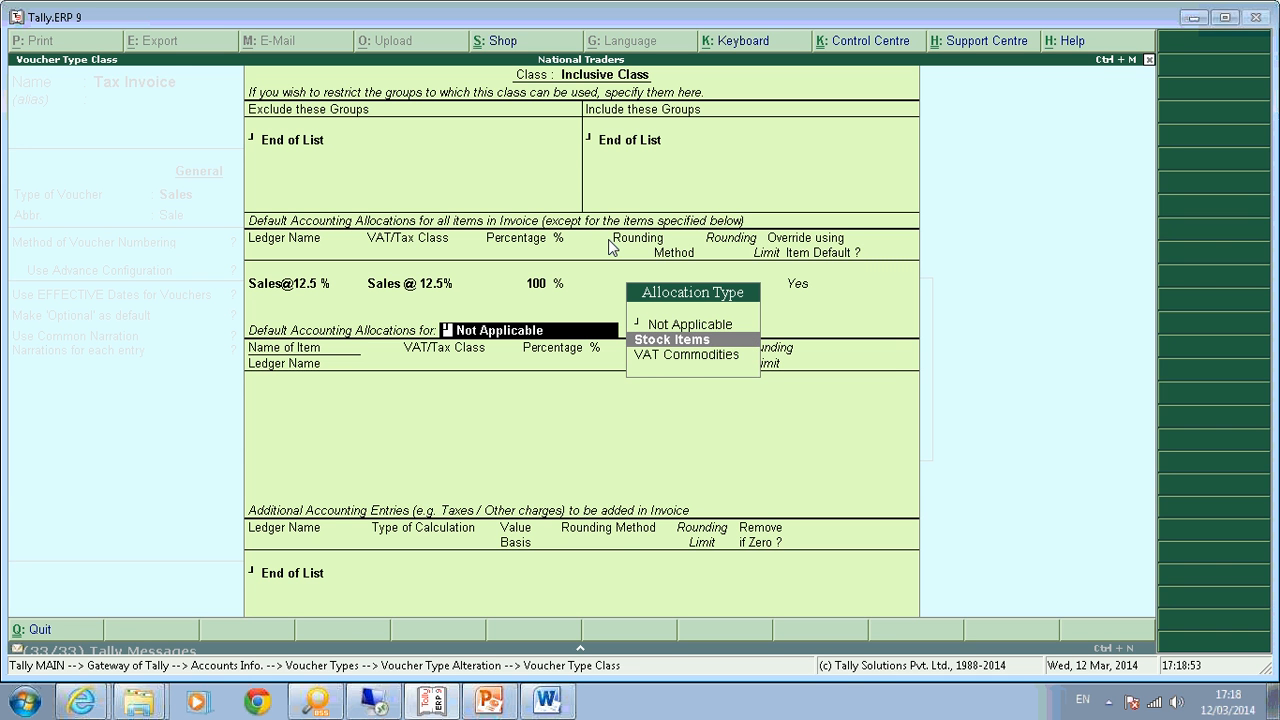
key("Return")
Select Computer and assign it the Sales @ 14.5% ledger.
key("Down")
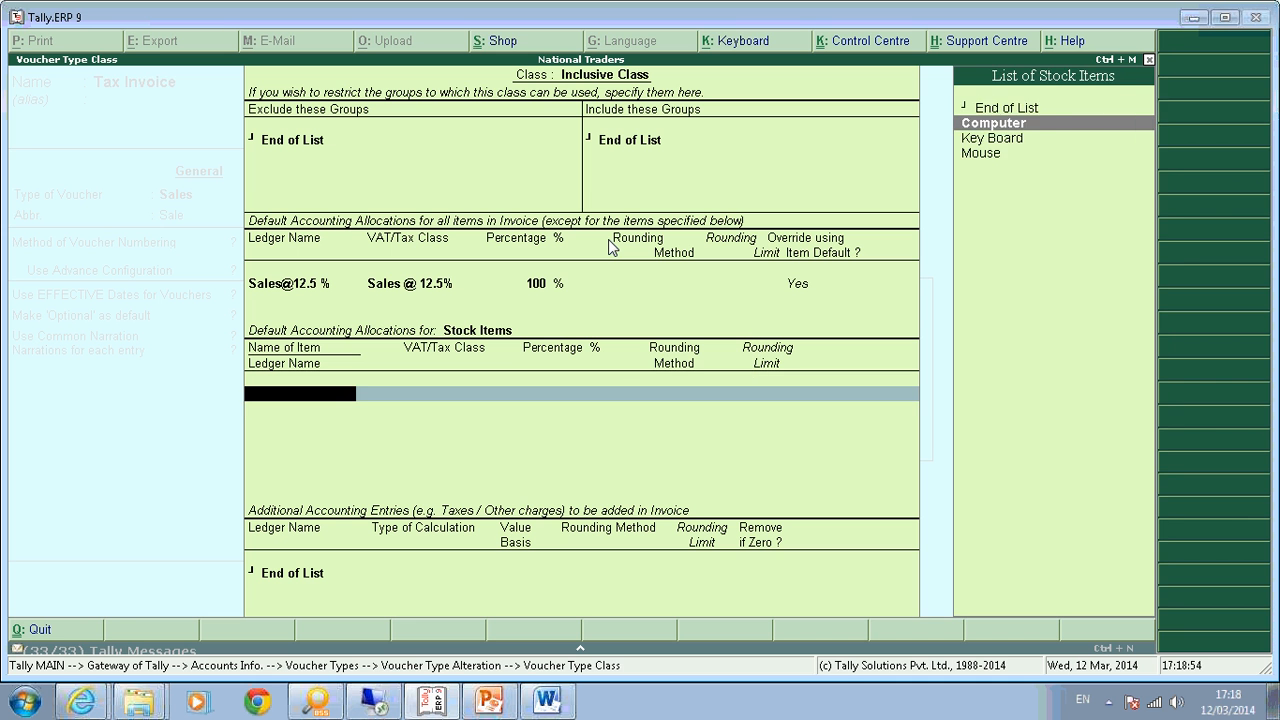
key("Return")
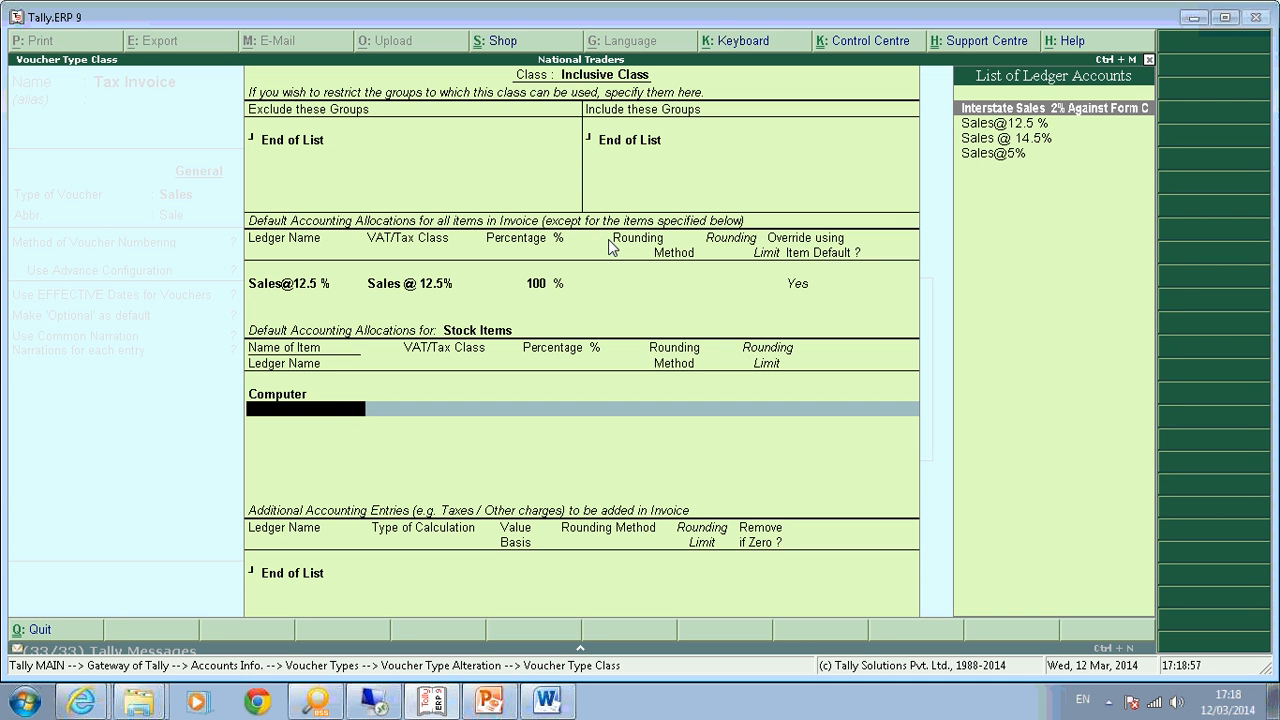
key("Down")
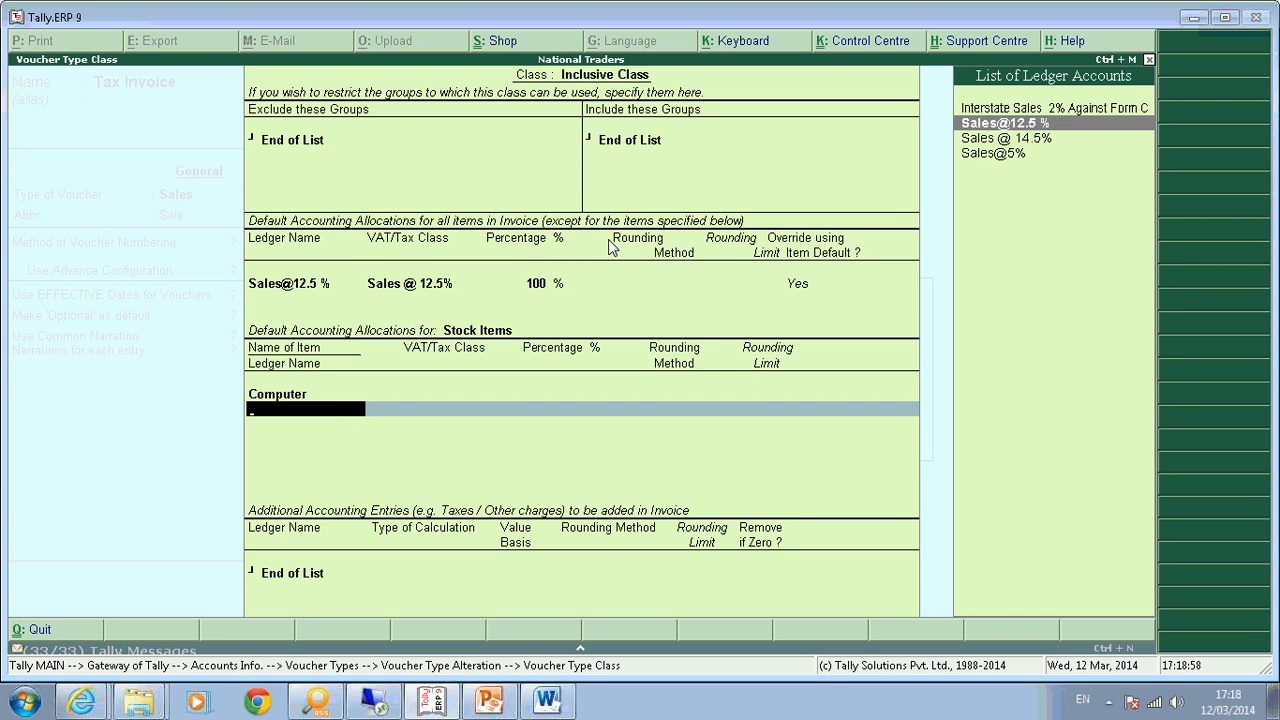
key("Down")
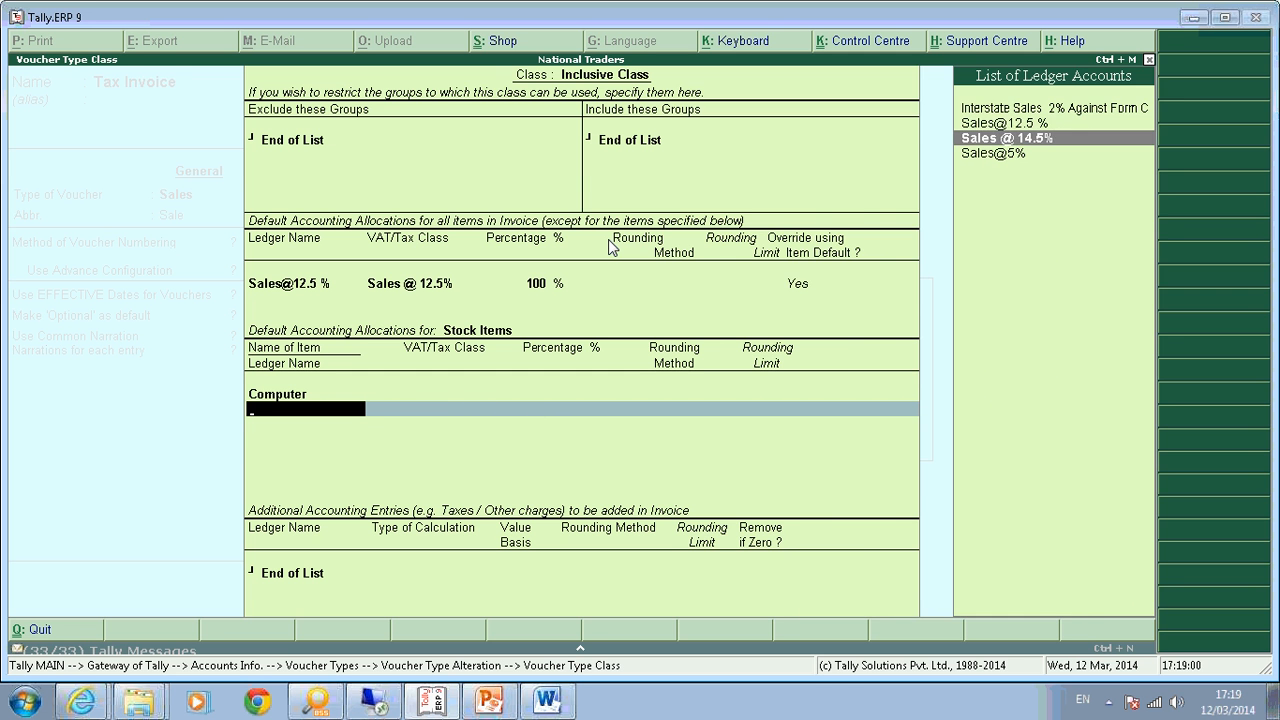
key("Return")
key("Return")
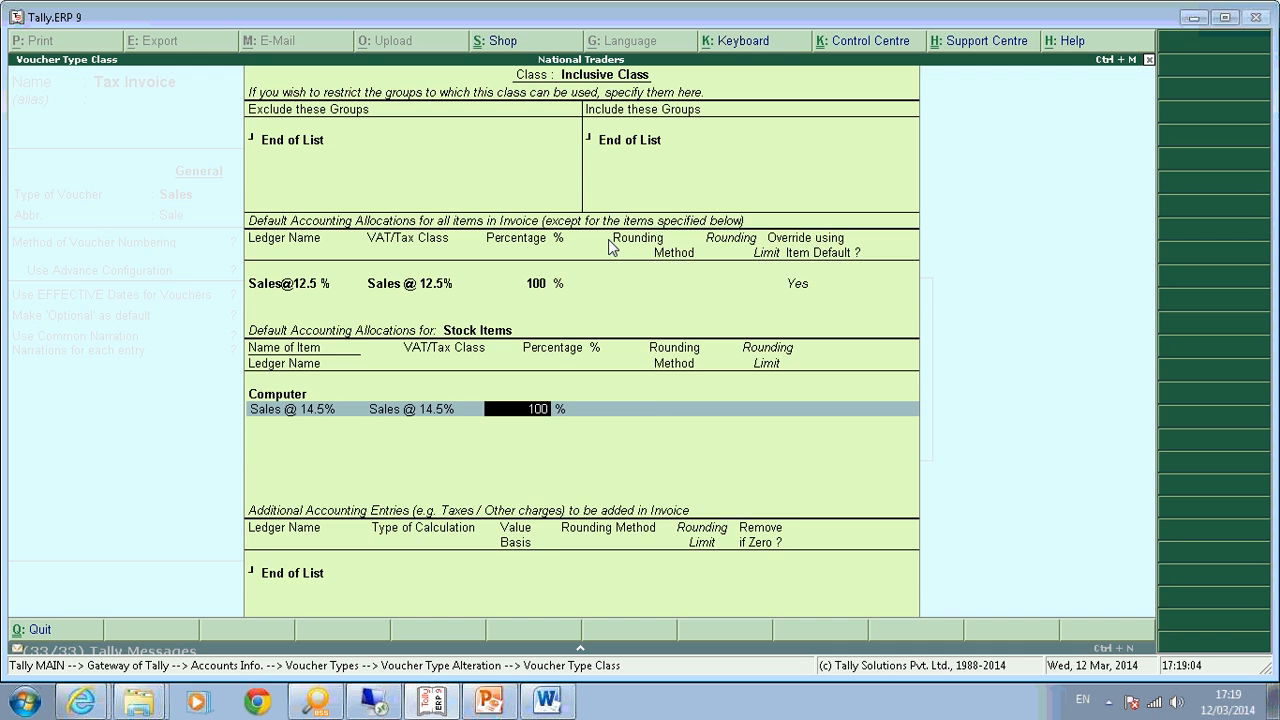
Set the Computer's sales share to 87.3362% by calculating 100*100/114.5.
key("ctrl+n")
type("100")
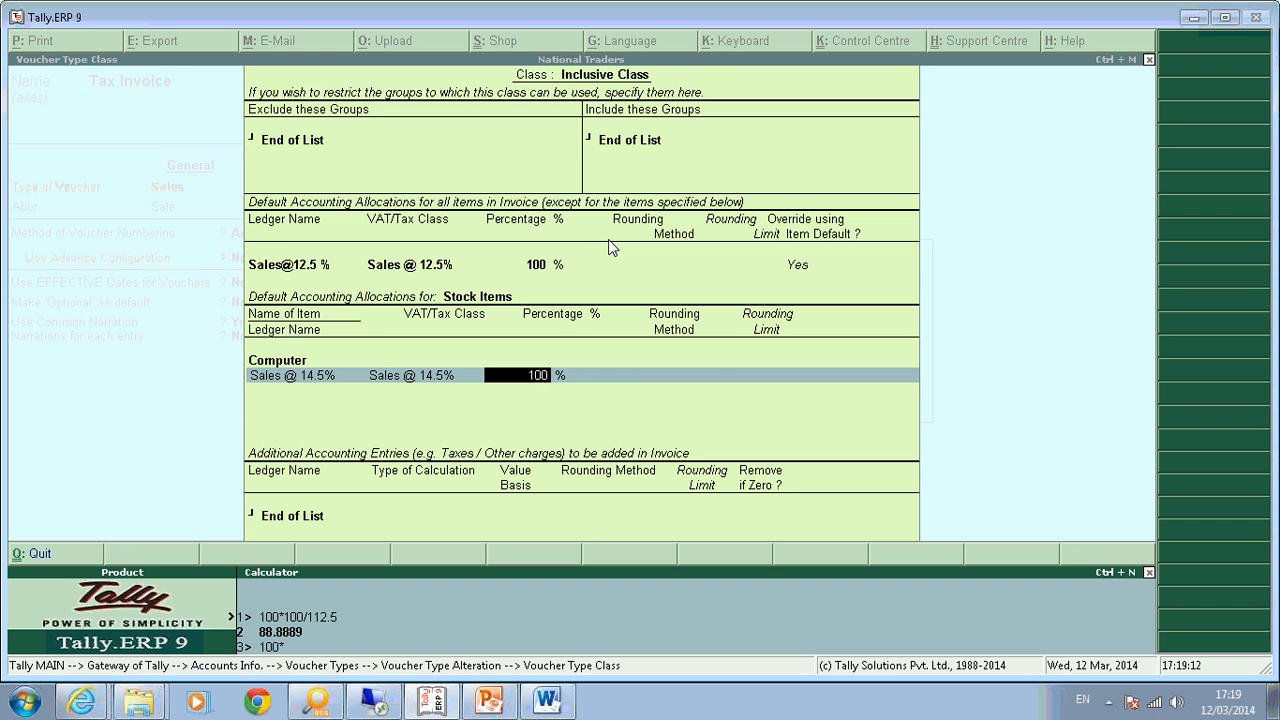
type("*100/114.5")
key("Return")
key("Return")
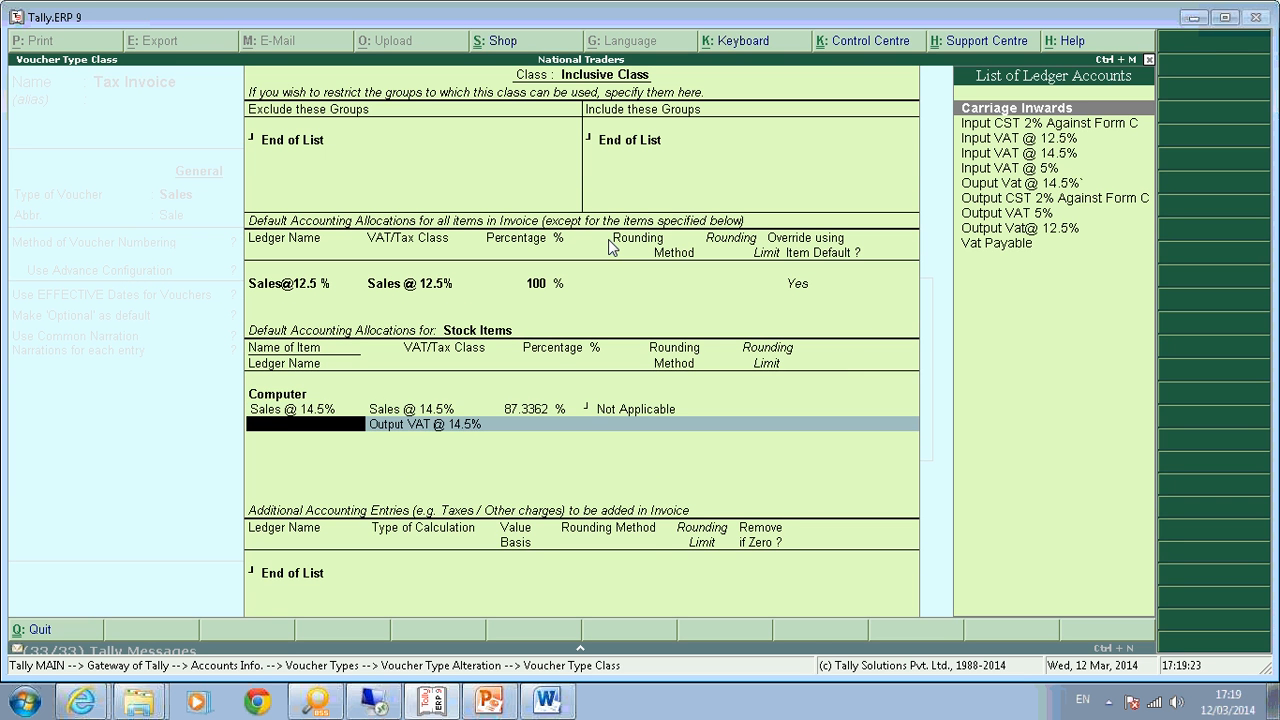
Add the Output VAT @ 14.5% ledger at the remaining 12.6638%.
key("Down")
key("Down")
key("Down")
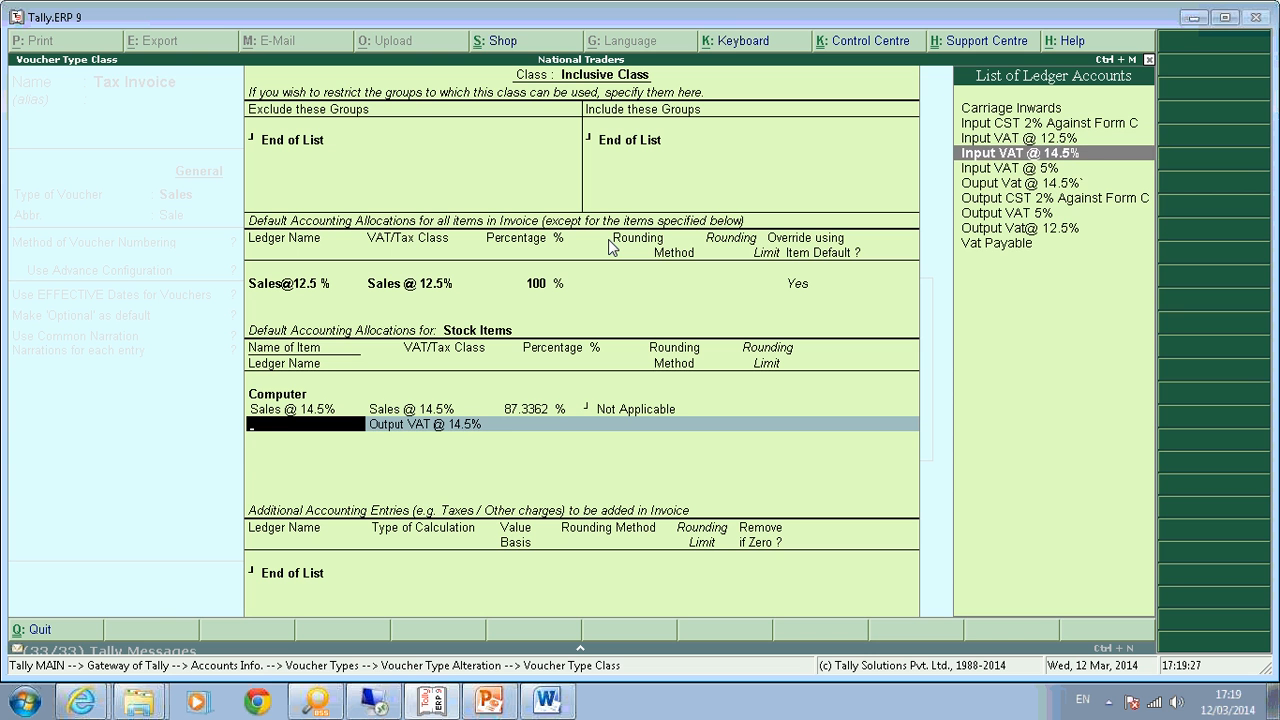
key("Down")
key("Down")
key("Return")
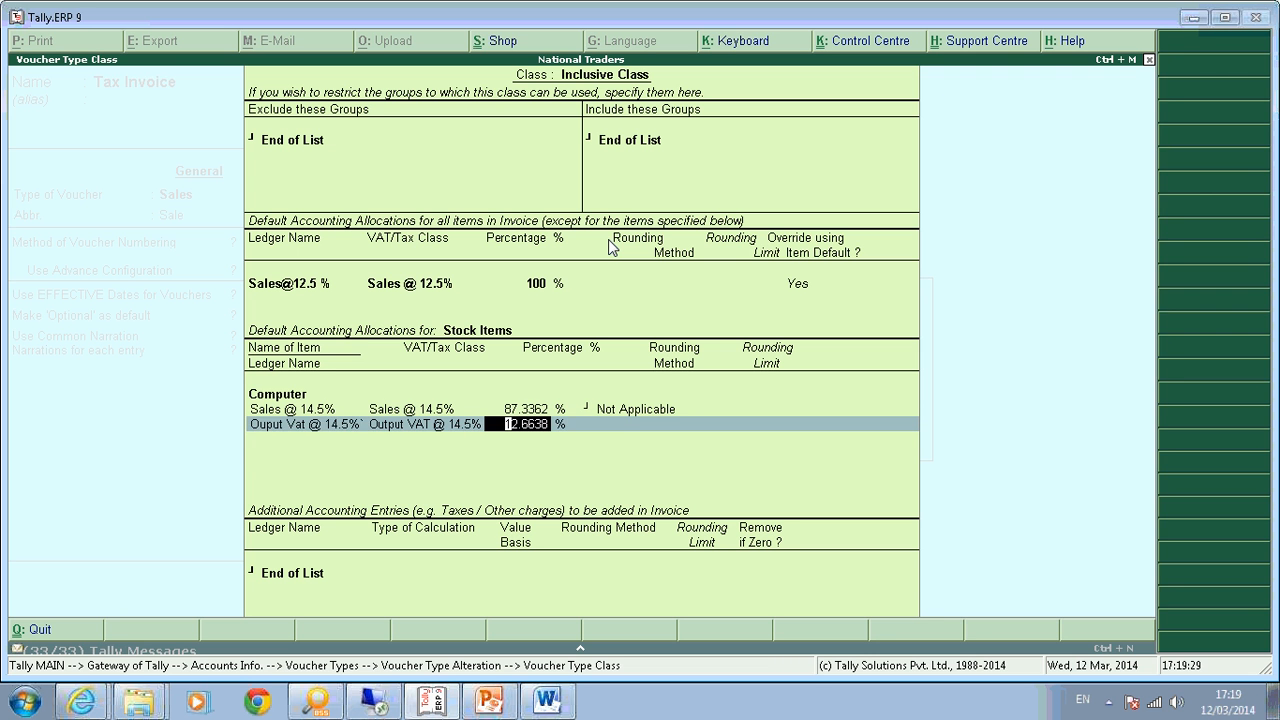
key("Return")
key("Down")
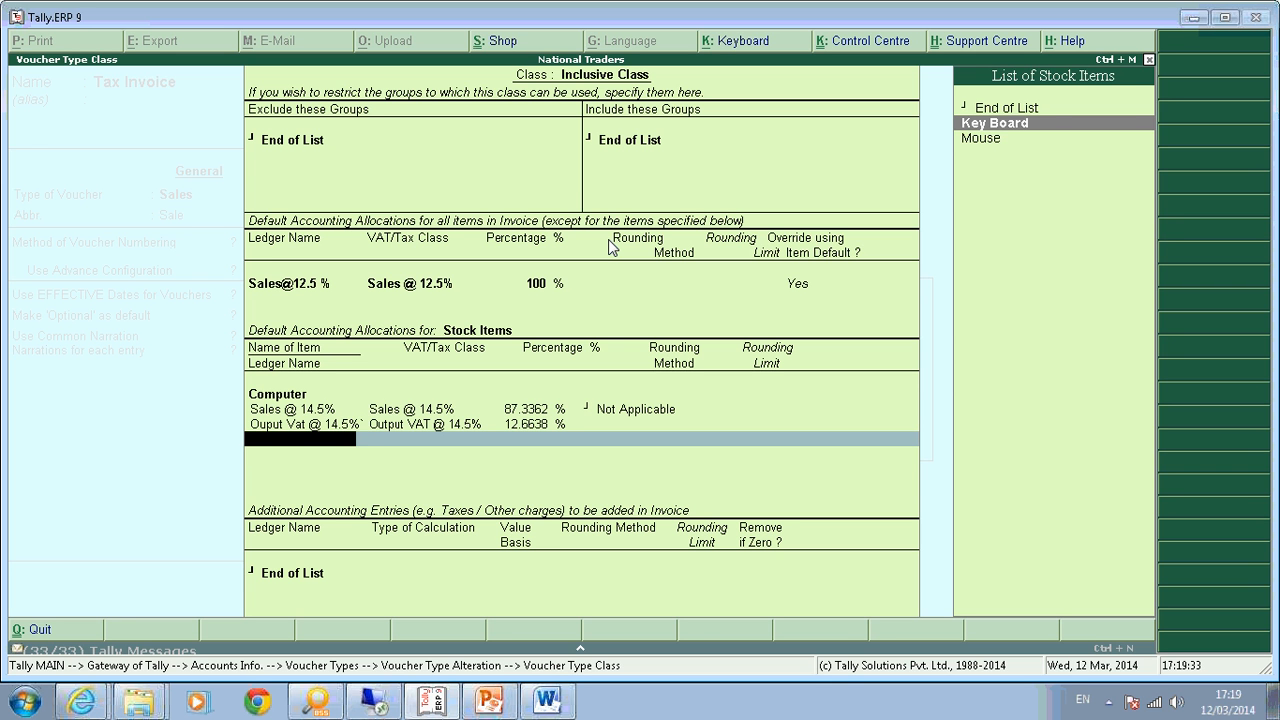
key("Return")
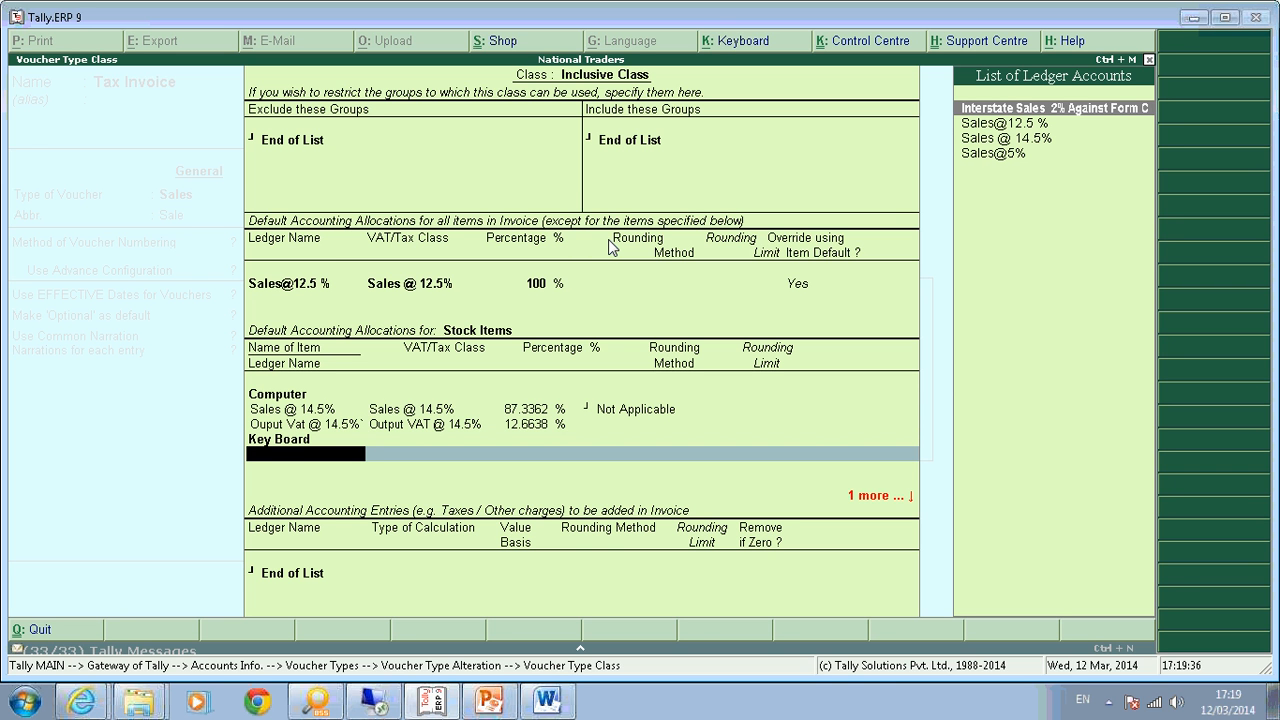
key("Down")
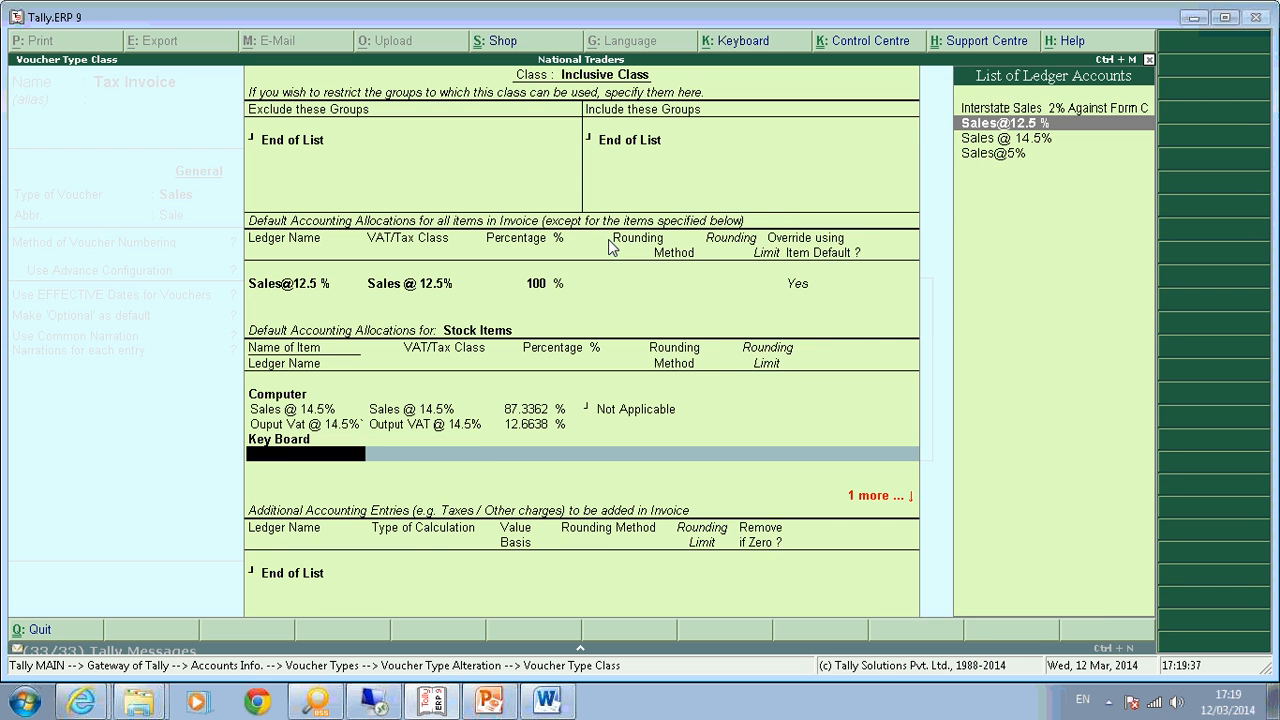
key("Return")
key("Return")
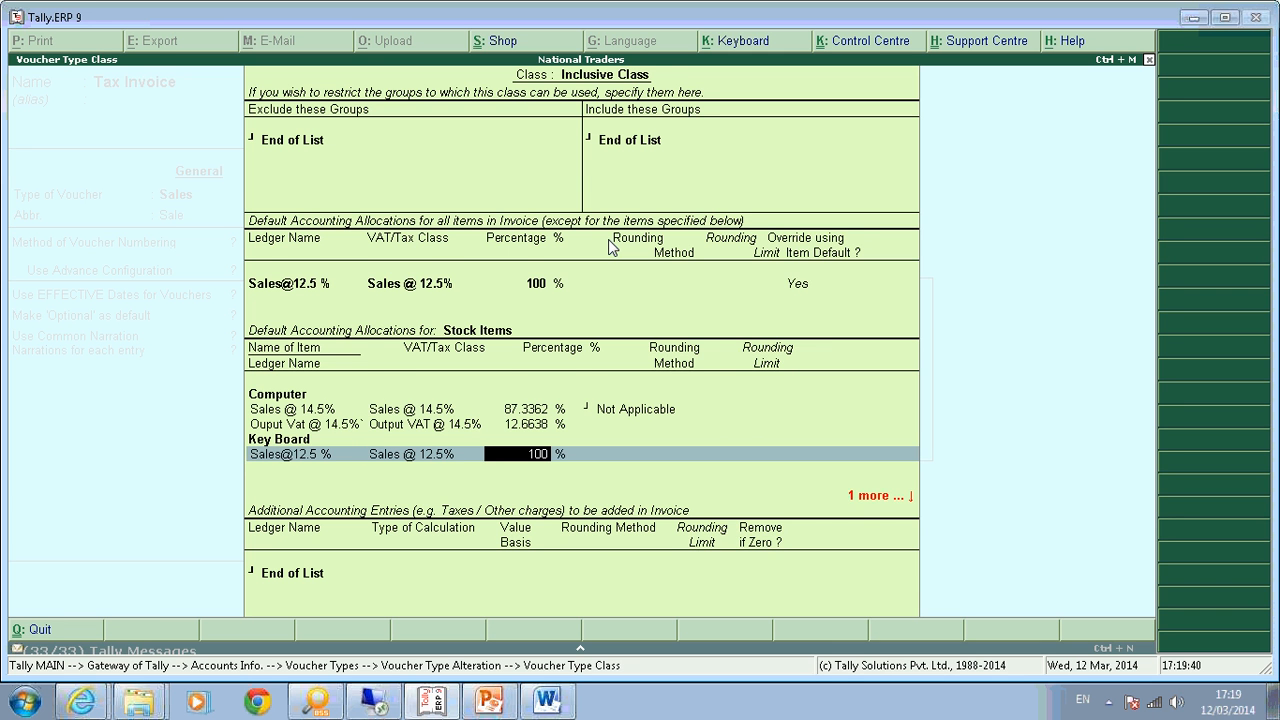
key("ctrl+n")
type("100")
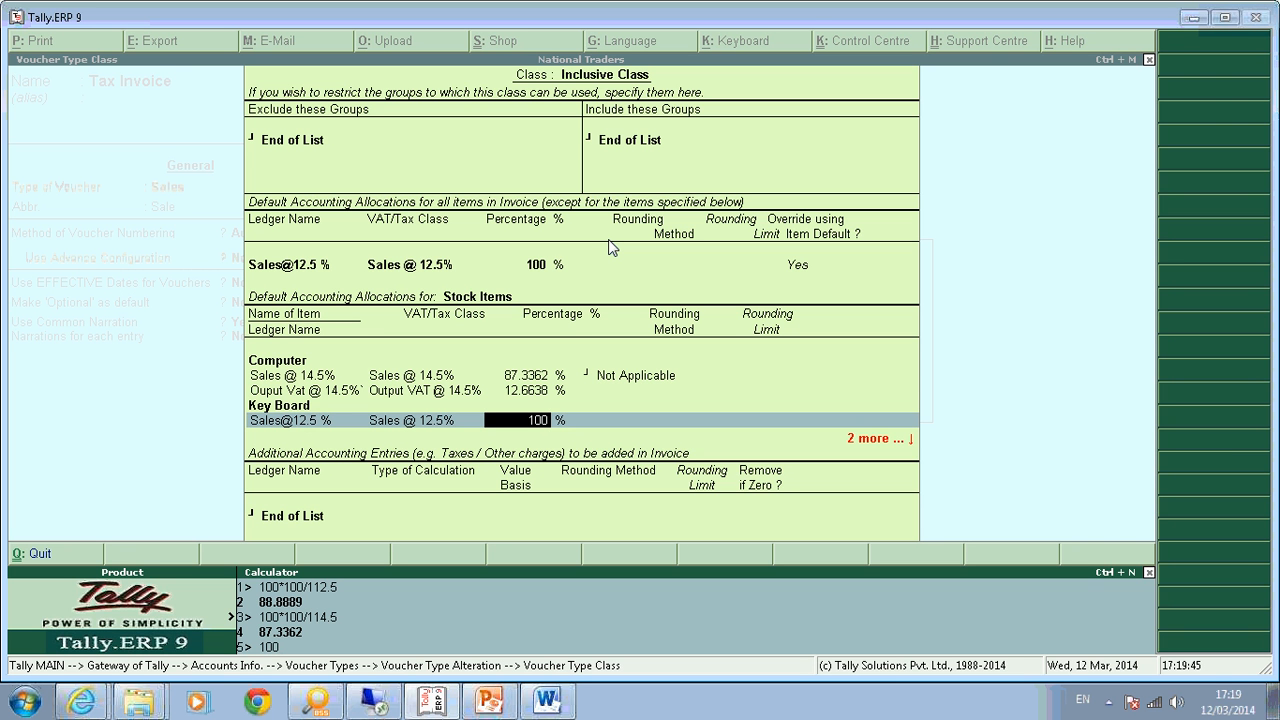
type("*100/112.5")
key("Return")
key("Return")
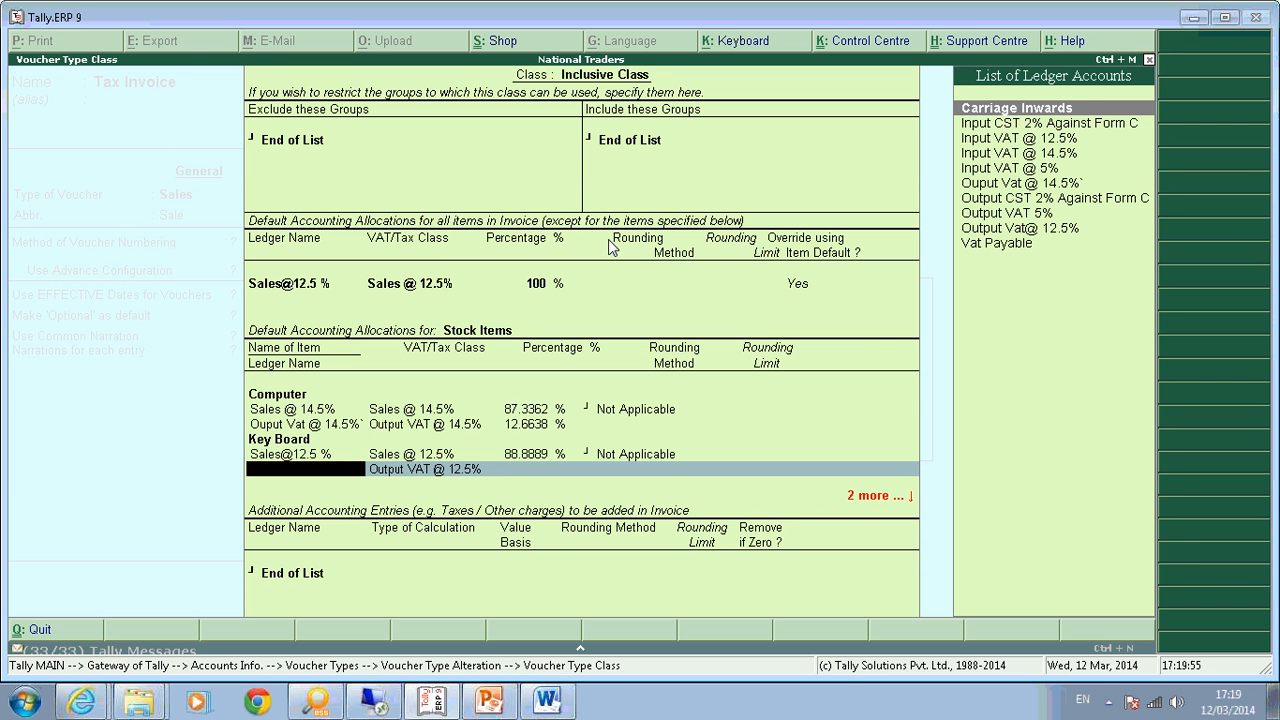
Give Key Board Output Vat@ 12.5% at 11.1111% and finish the stock item allocations.
key("Down")
key("Down")
key("Down")
key("Down")
key("Down")
key("Down")
key("Down")
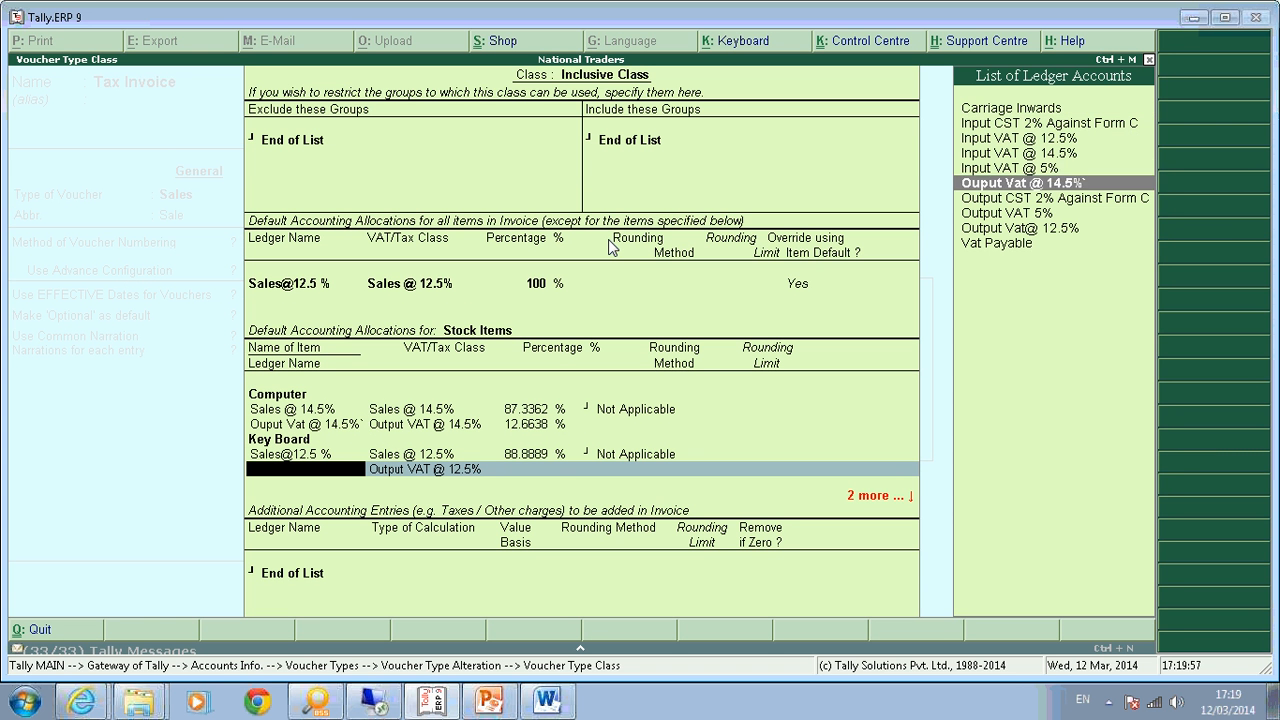
key("Down")
key("Return")
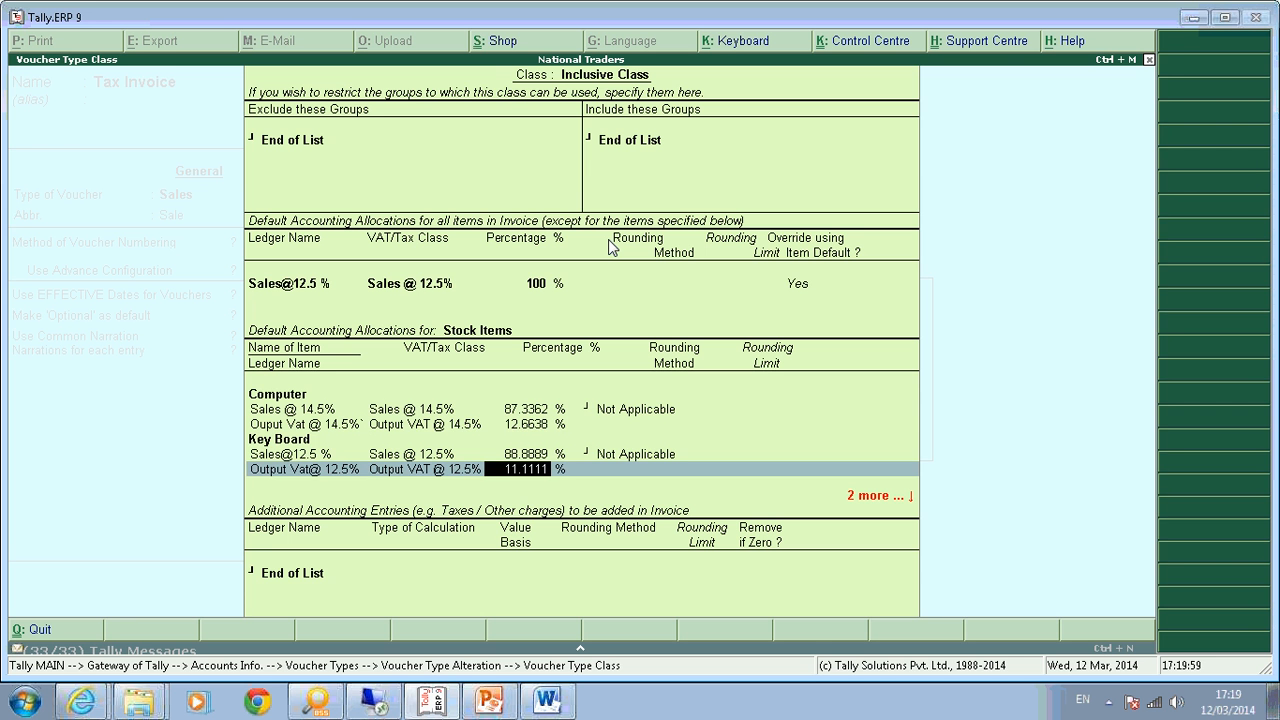
key("Return")
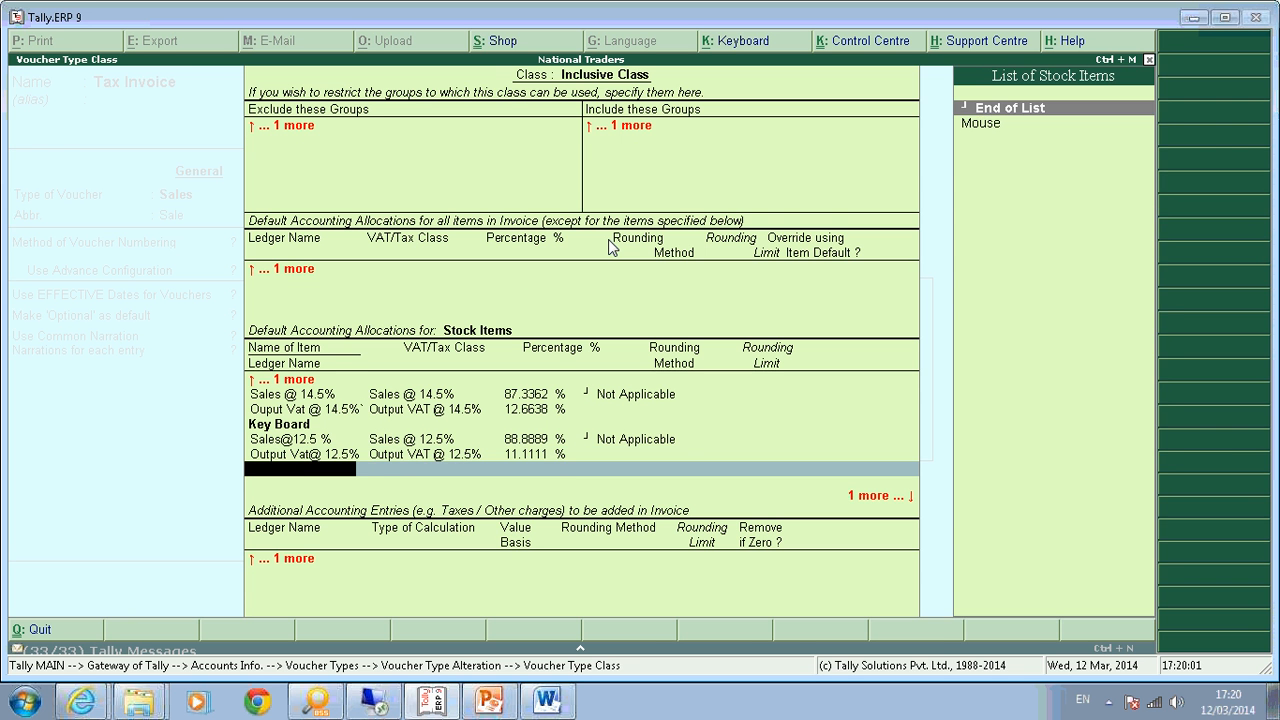
key("BackSpace")
key("BackSpace")
key("BackSpace")
key("BackSpace")
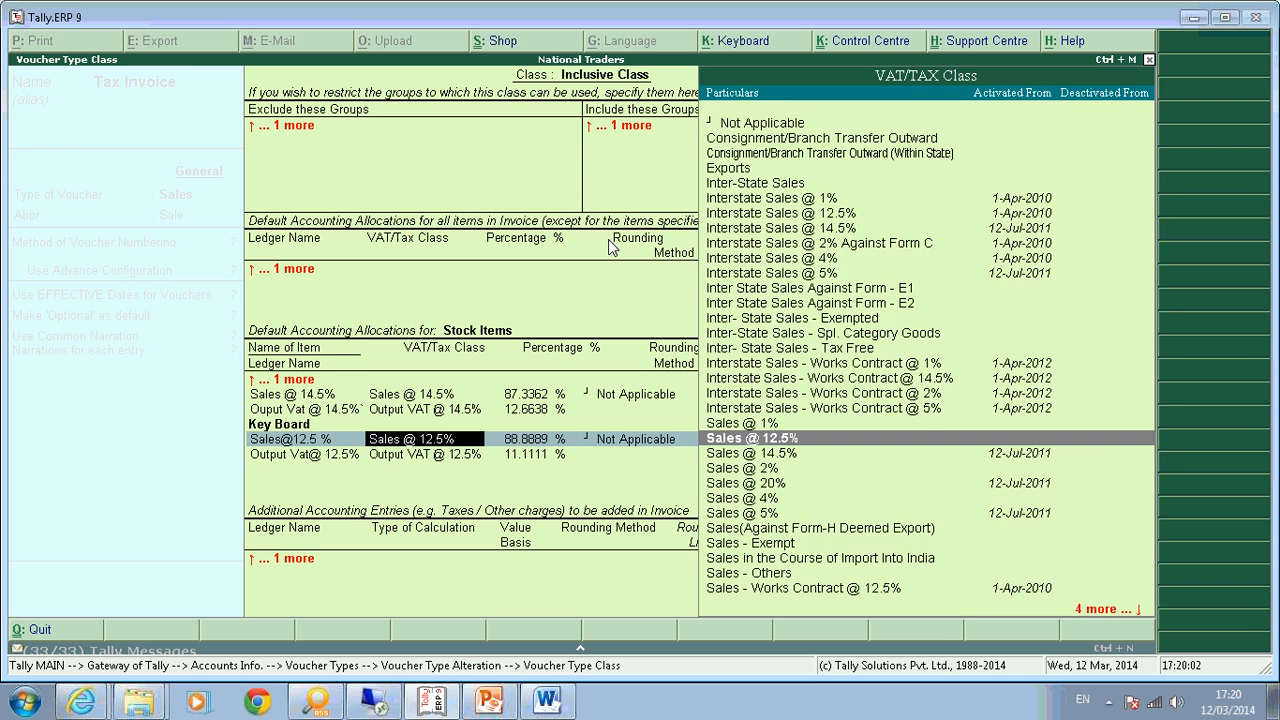
key("Return")
key("Return")
key("Return")
key("Return")
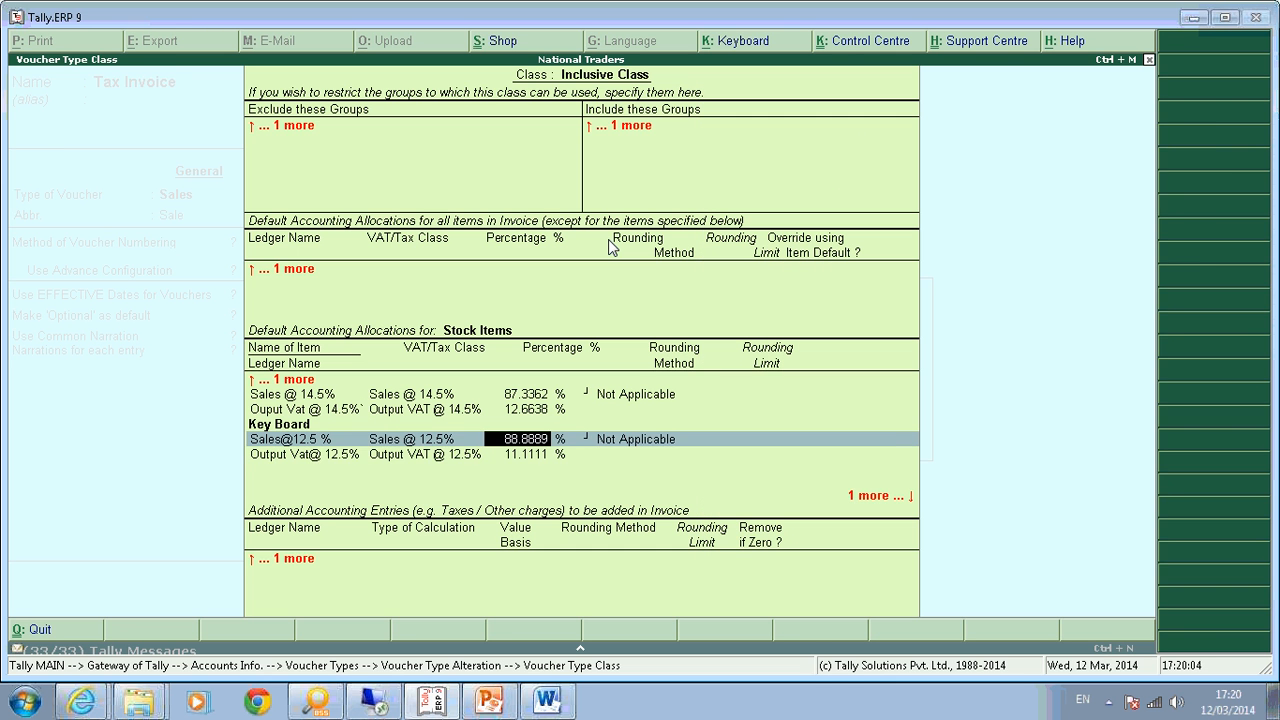
key("Return")
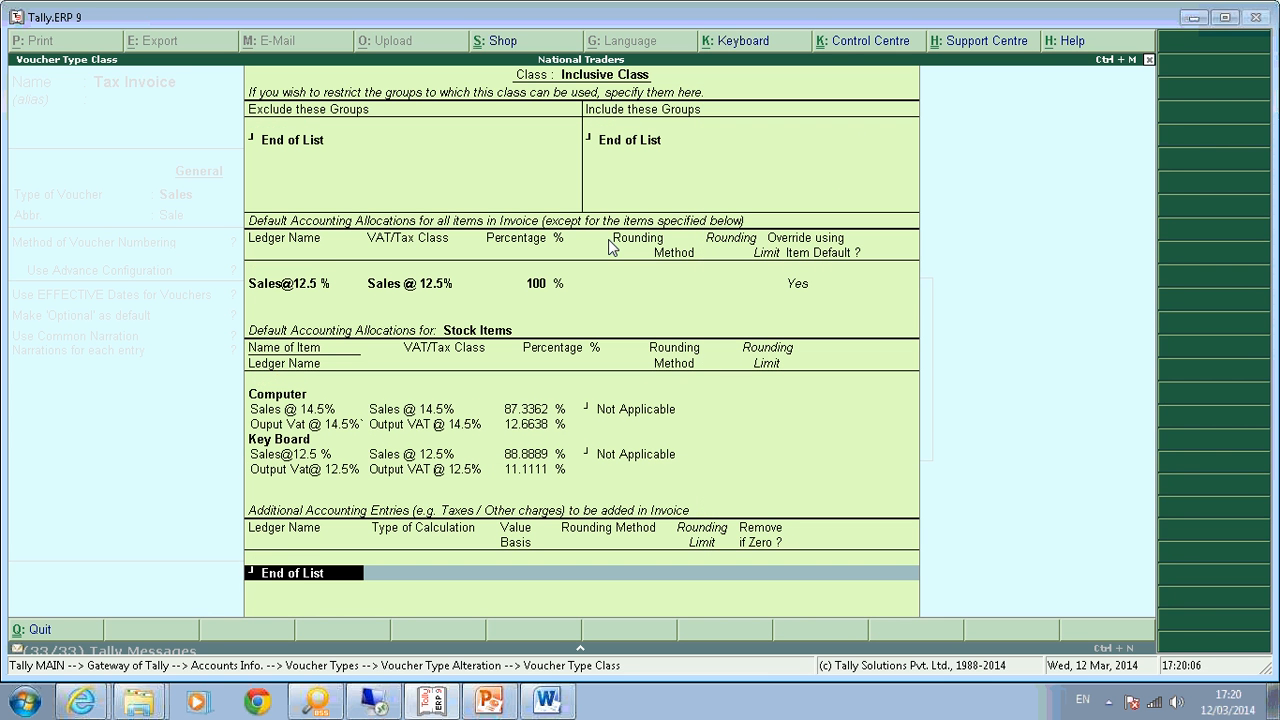
Close the Inclusive Class settings and save the Tax Invoice voucher type.
key("Return")
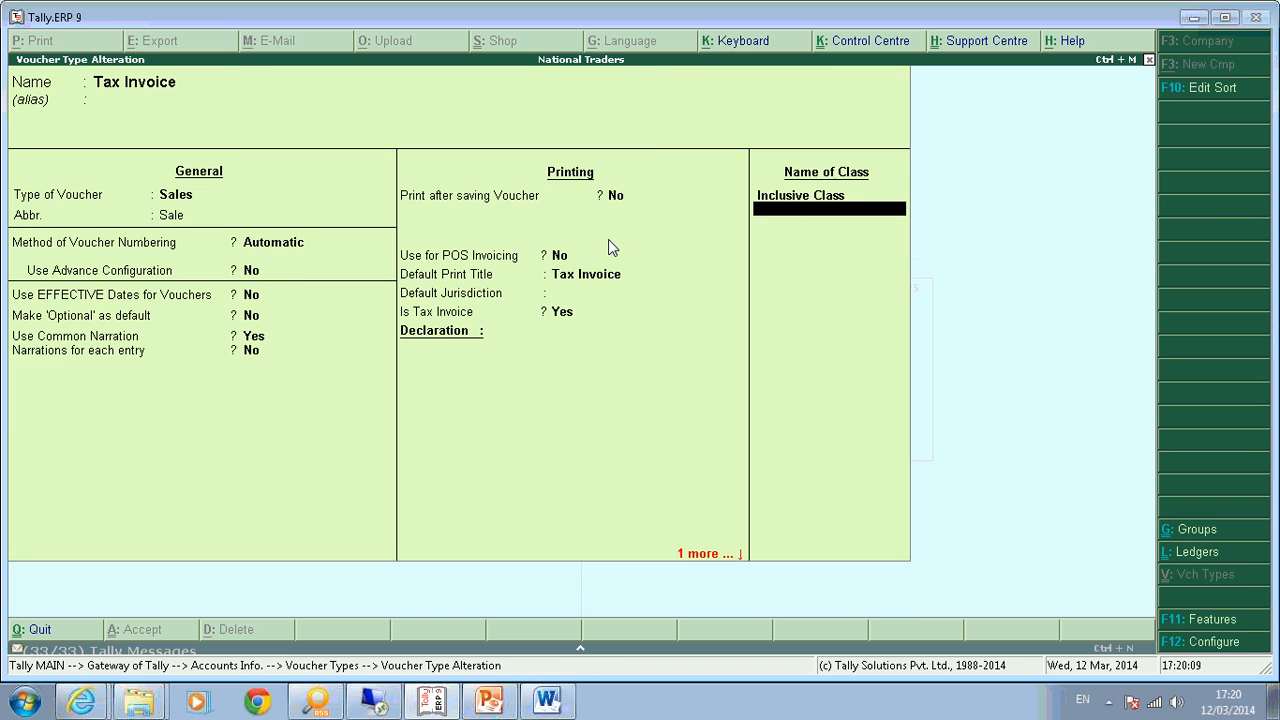
key("Return")
key("Return")
key("Return")
key("Return")
key("Return")
key("Return")
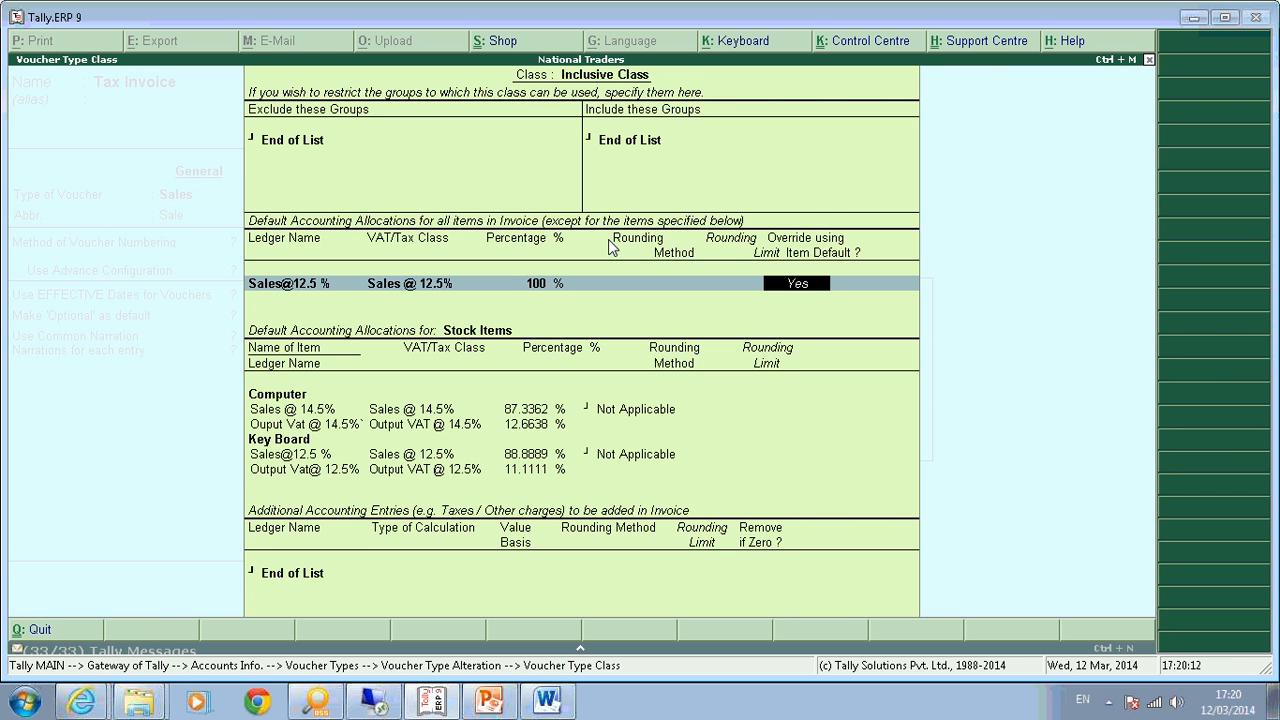
key("Return")
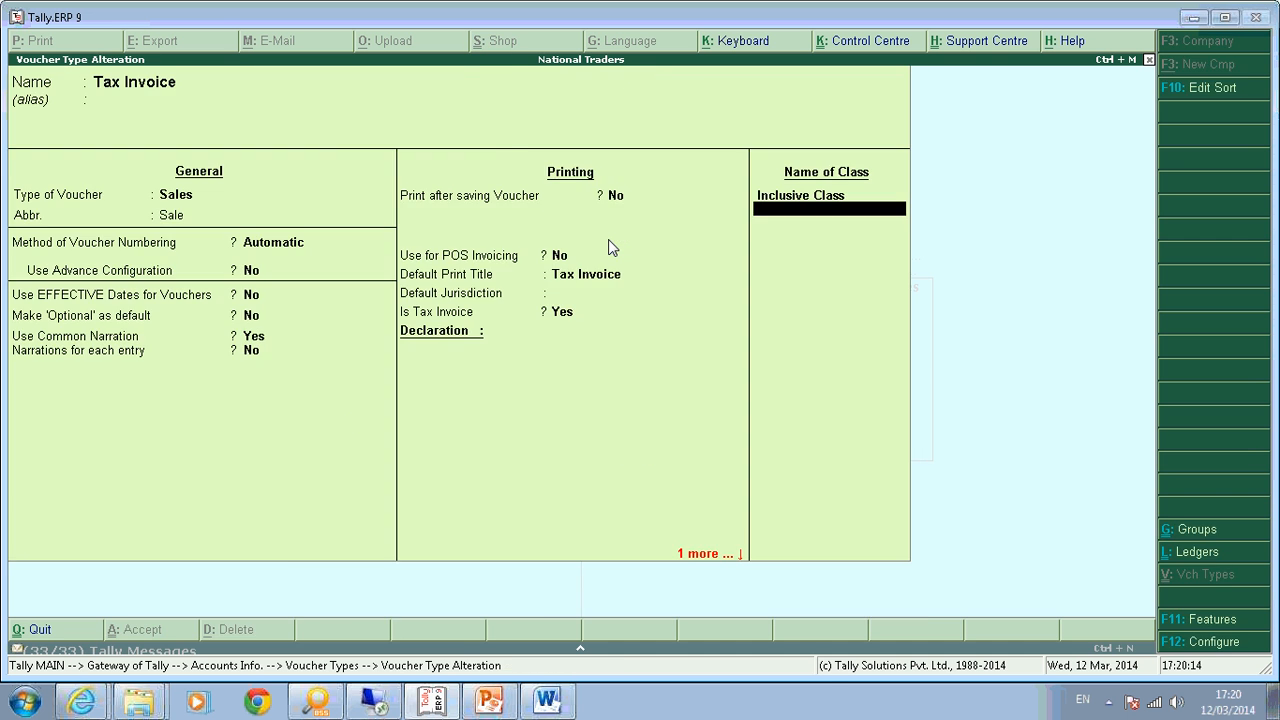
key("ctrl+a")
Start a new accounting voucher of type Tax Invoice from the Gateway.
key("Escape")
key("Escape")
key("Escape")
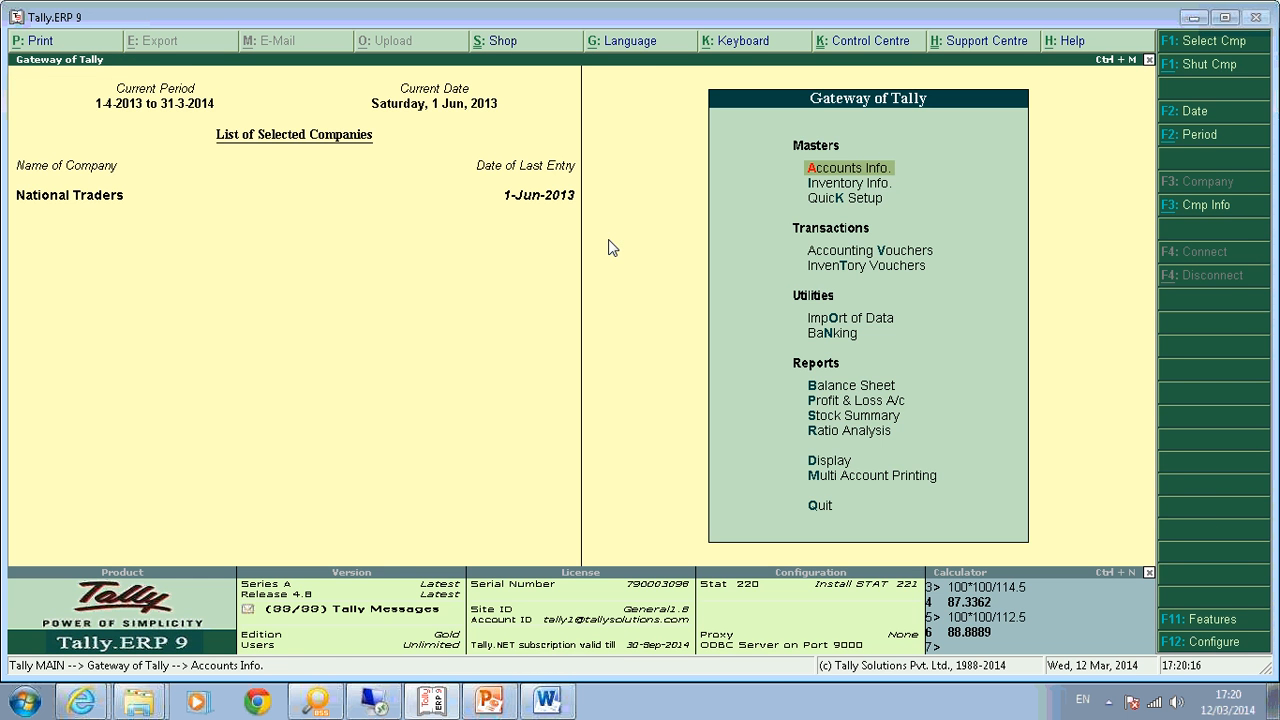
key("v")
key("F8")
key("Down")
key("Return")
Use Inclusive Class and select the customer's ledger as the party account.
key("Down")
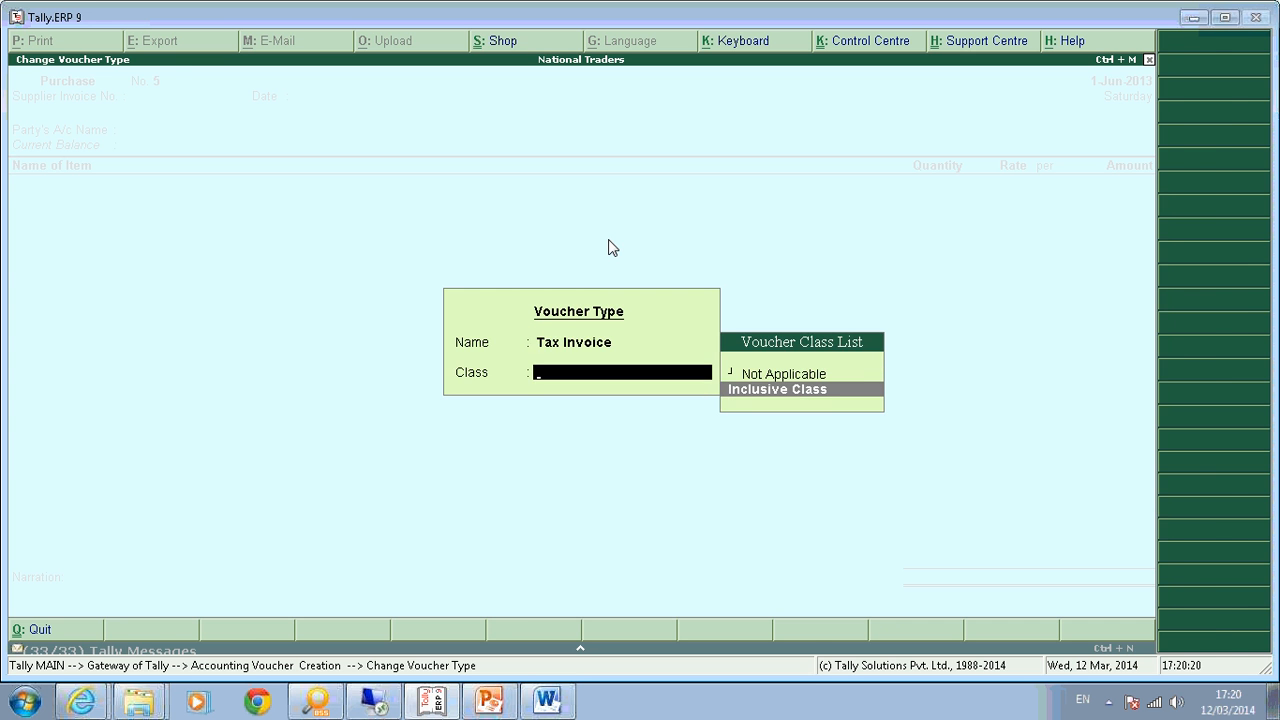
key("Return")
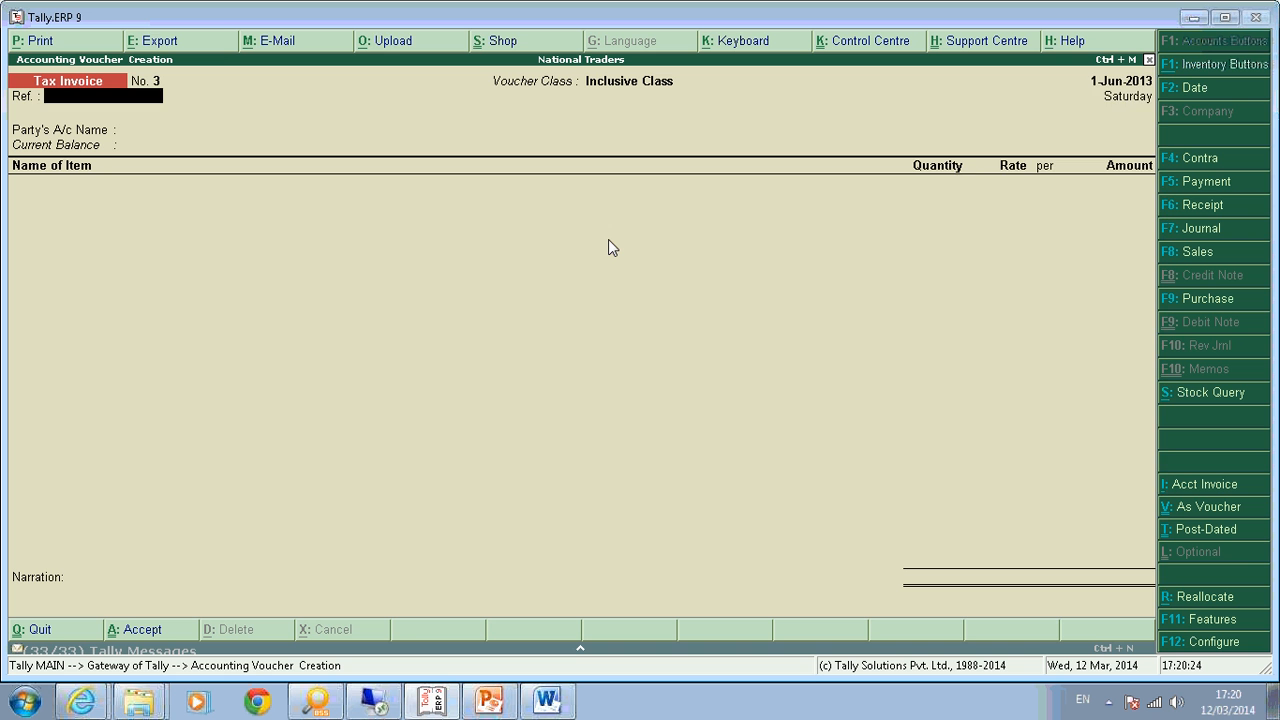
key("Return")
key("Down")
key("Down")
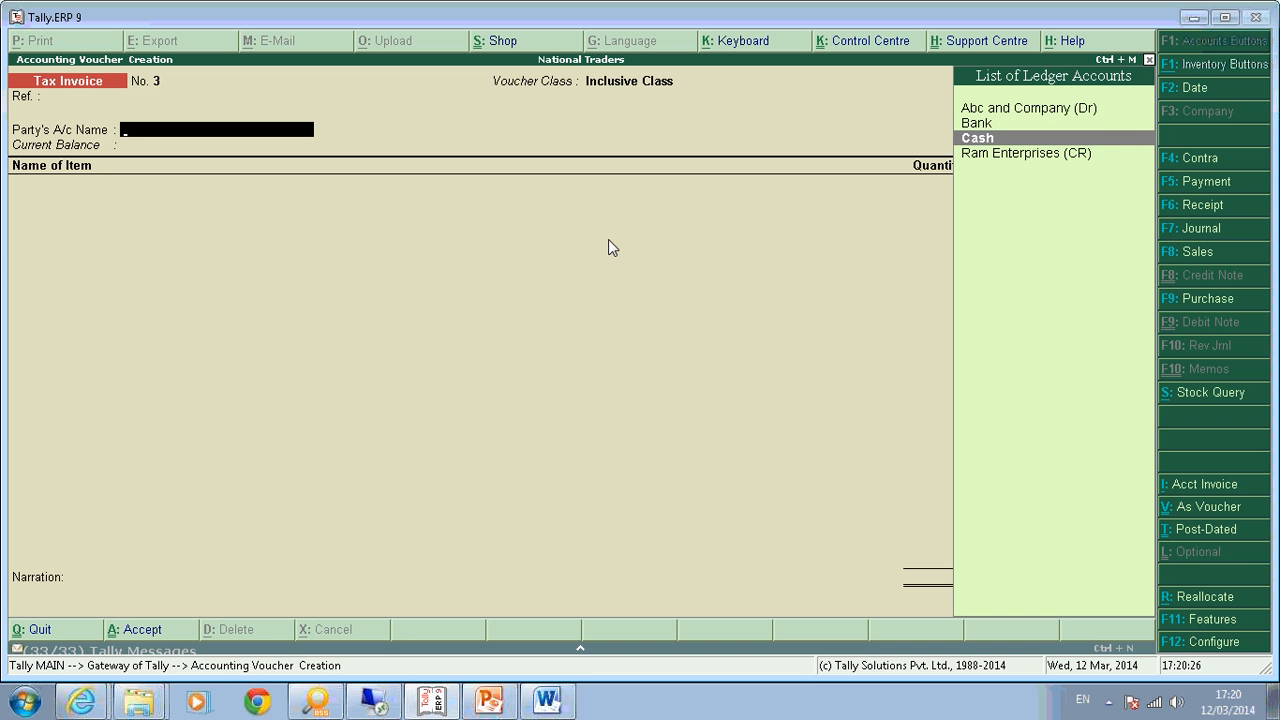
key("Up")
key("Up")
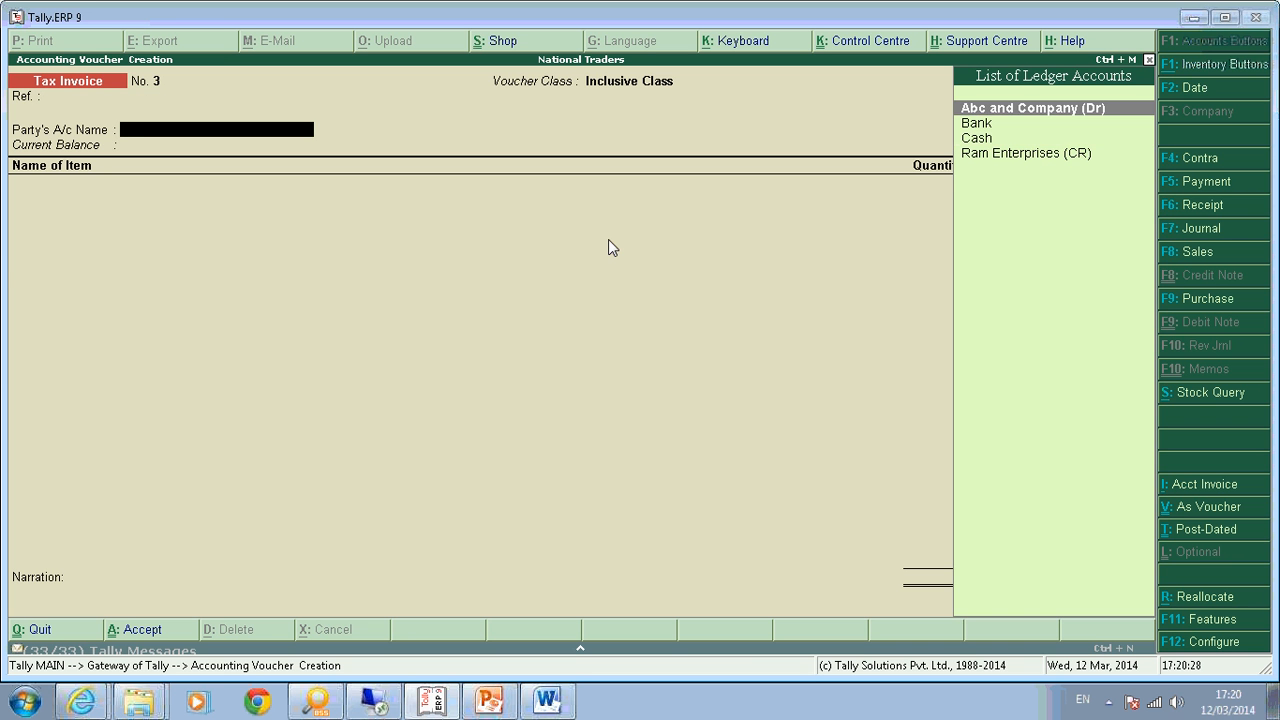
key("Return")
key("ctrl+a")
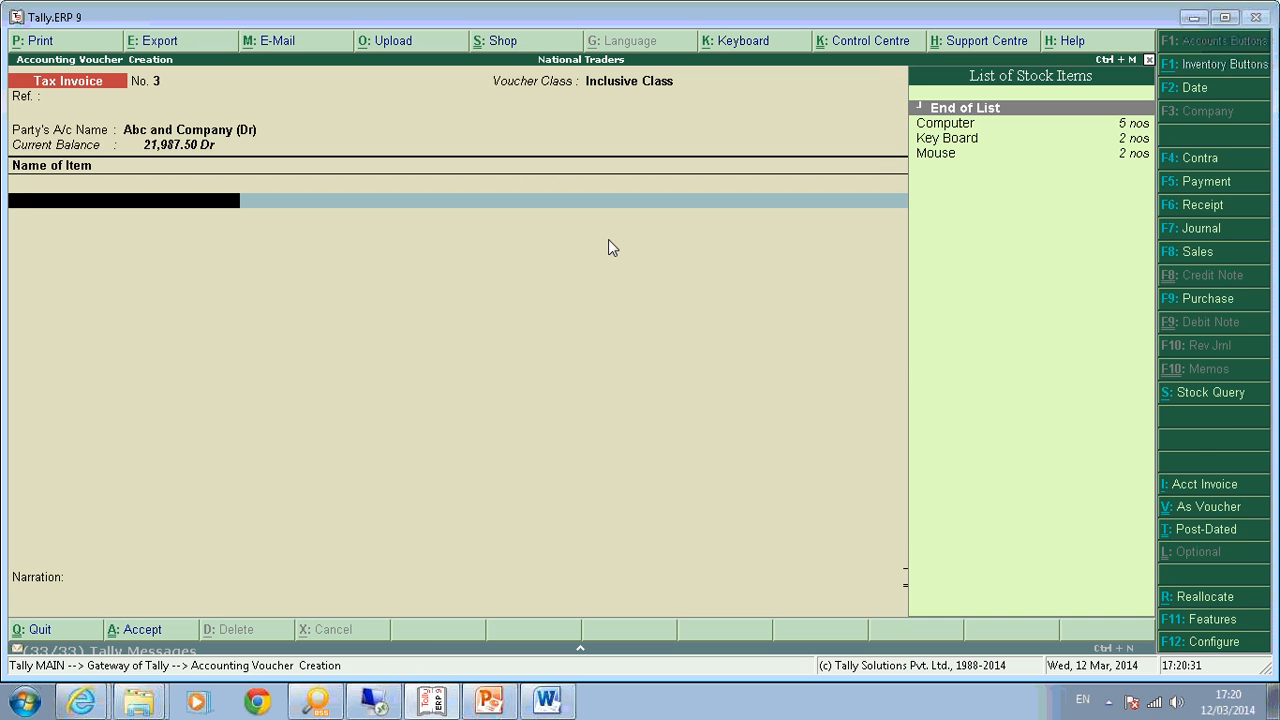
Add one Computer at the 3,000.00 rate to the invoice.
key("Down")
key("Return")
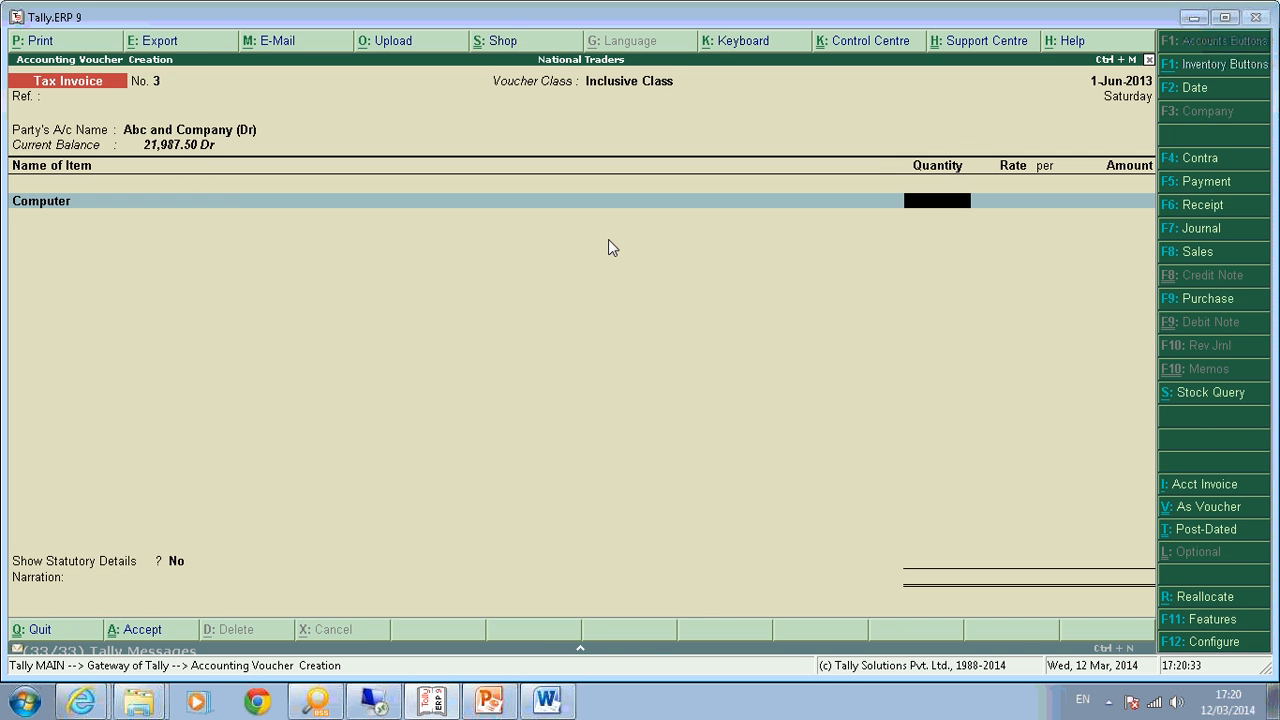
type("1")
key("Return")
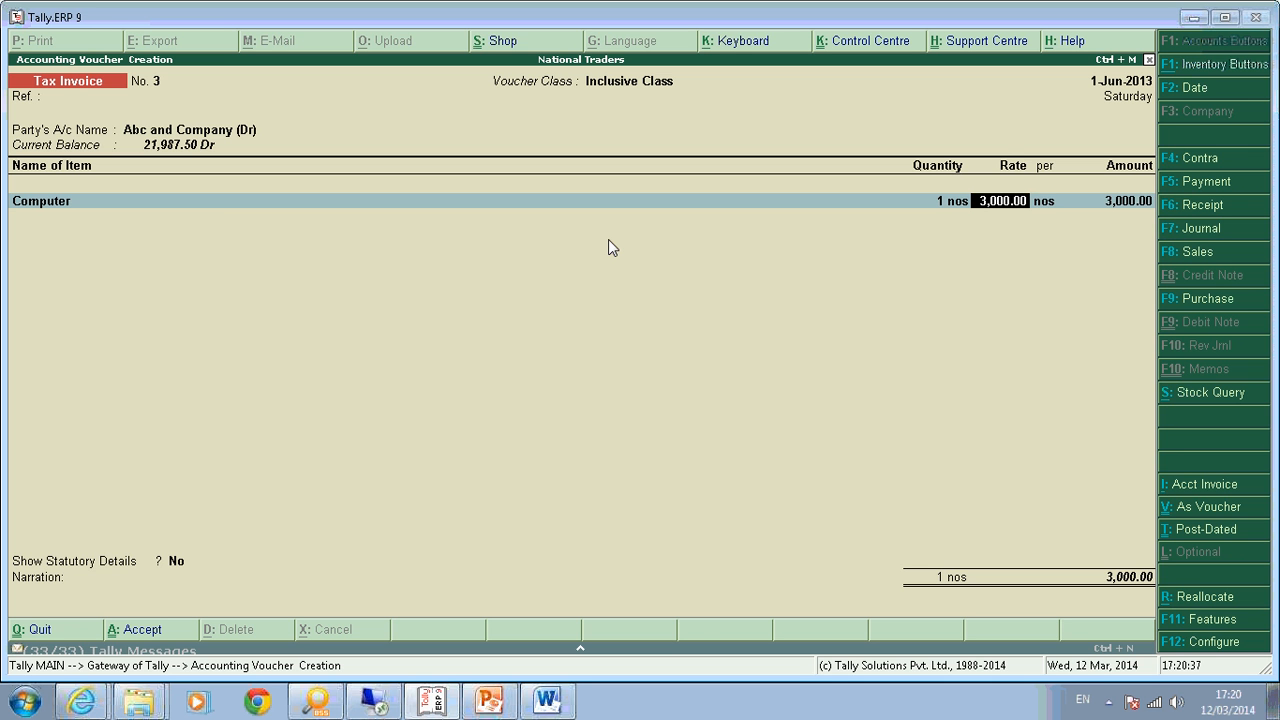
key("Return")
key("Return")
key("Return")
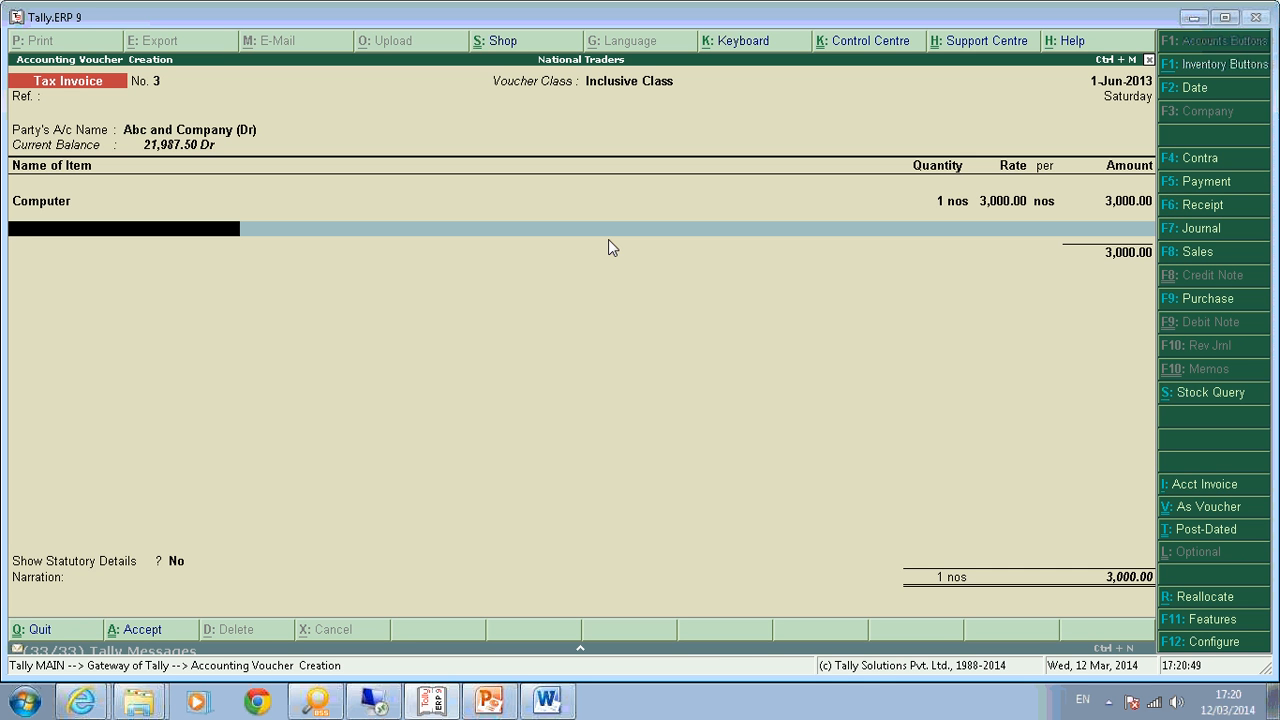
Add one Key Board at 2,000.00 as the second item, bringing invoice No. 3 to 5,000.00.
type("c")
key("BackSpace")
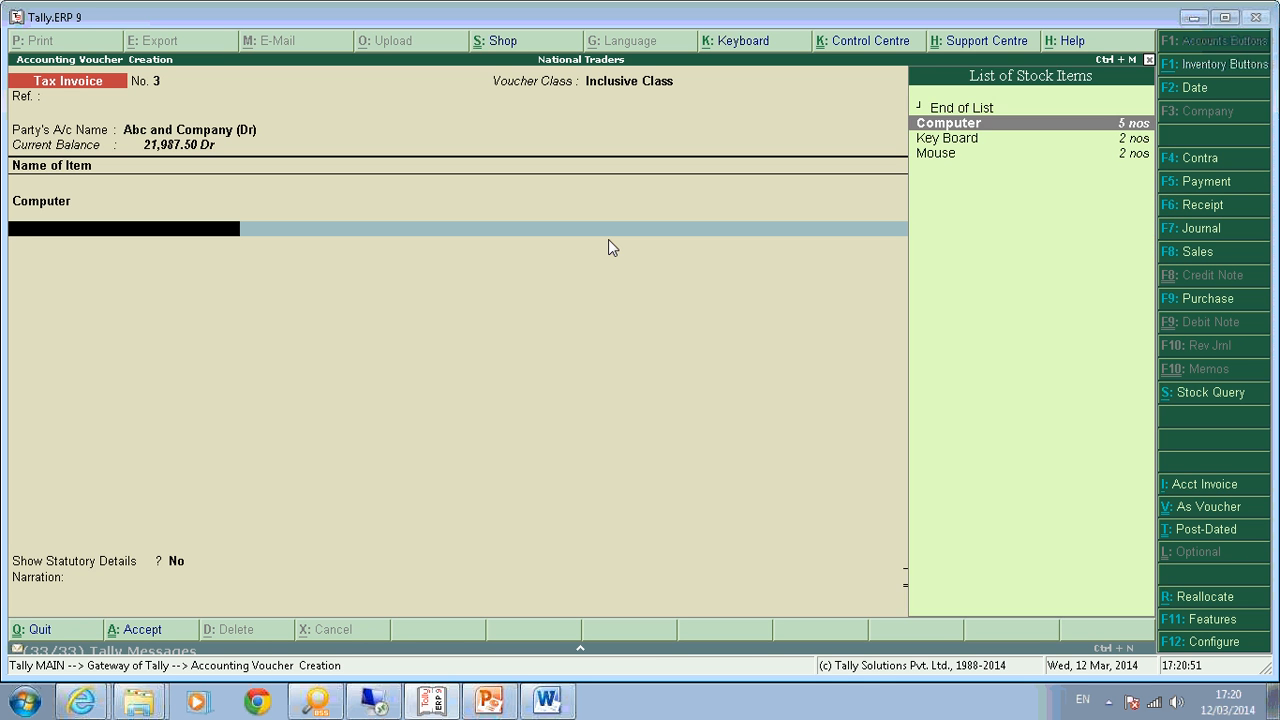
key("Down")
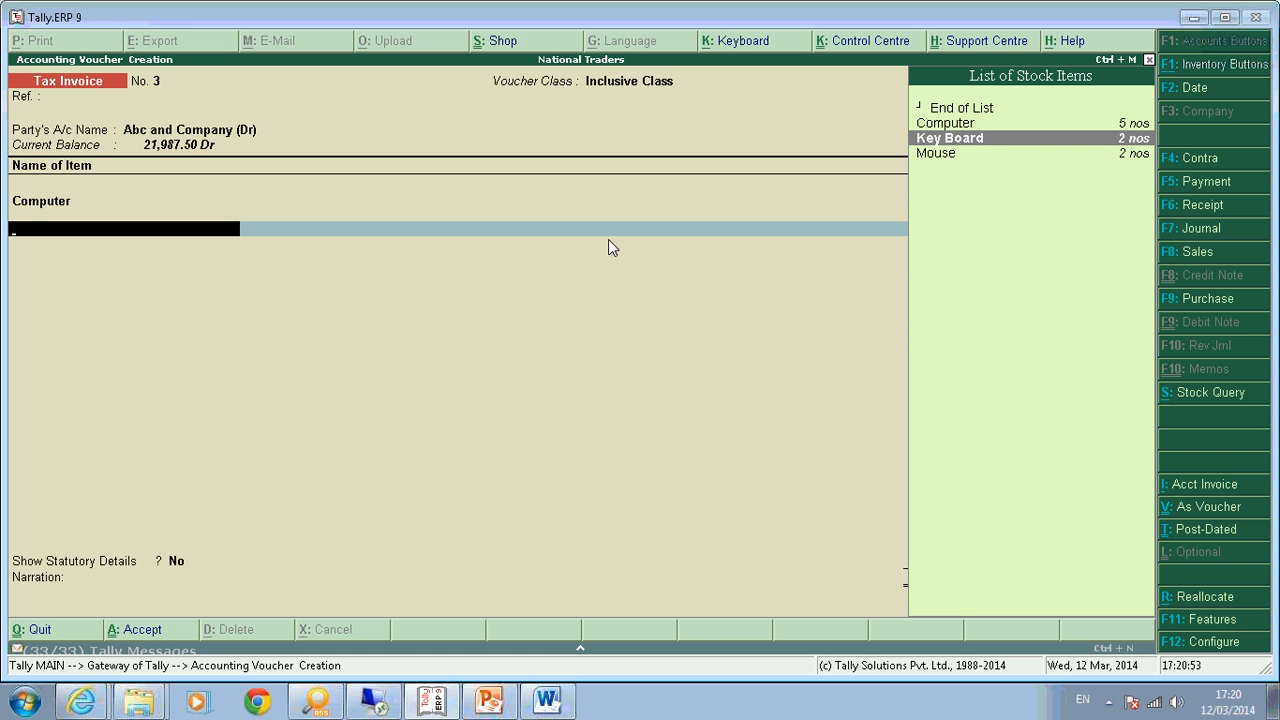
key("Return")
type("1")
key("Return")
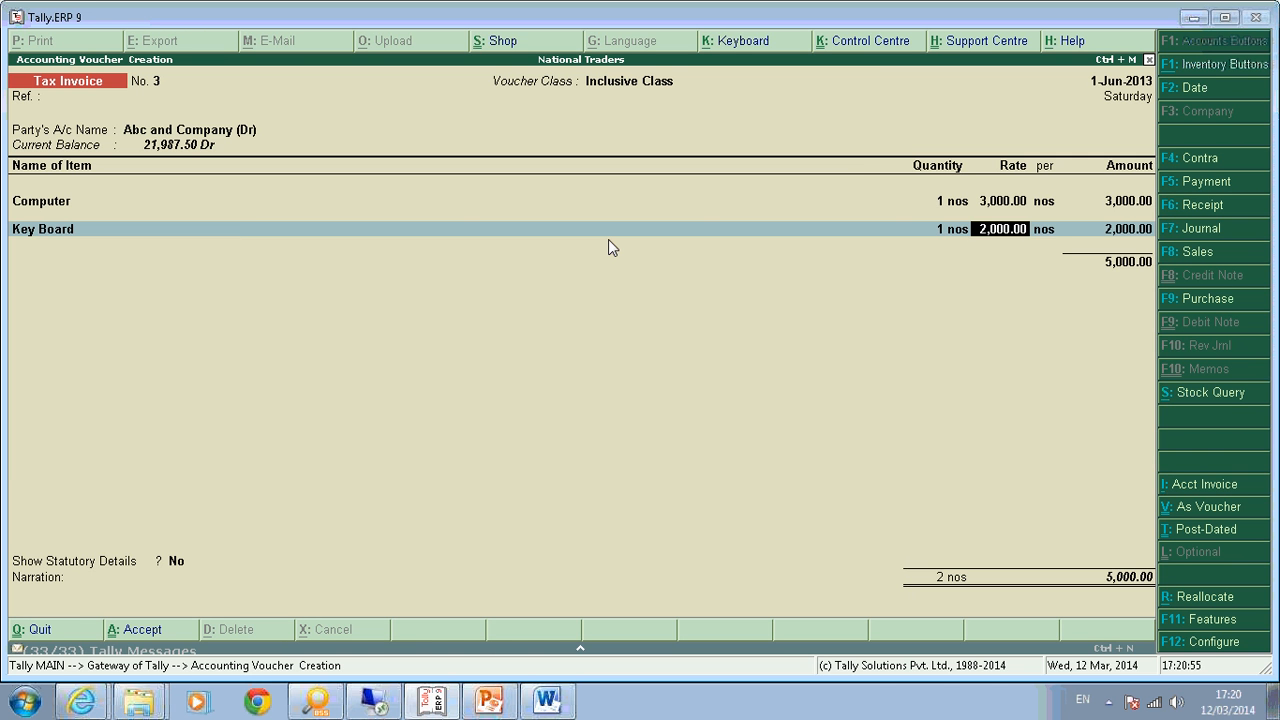
type("2000")
key("Return")
key("Return")
key("Return")
key("Return")
key("Return")
key("Return")
key("Return")
key("Return")
key("Return")
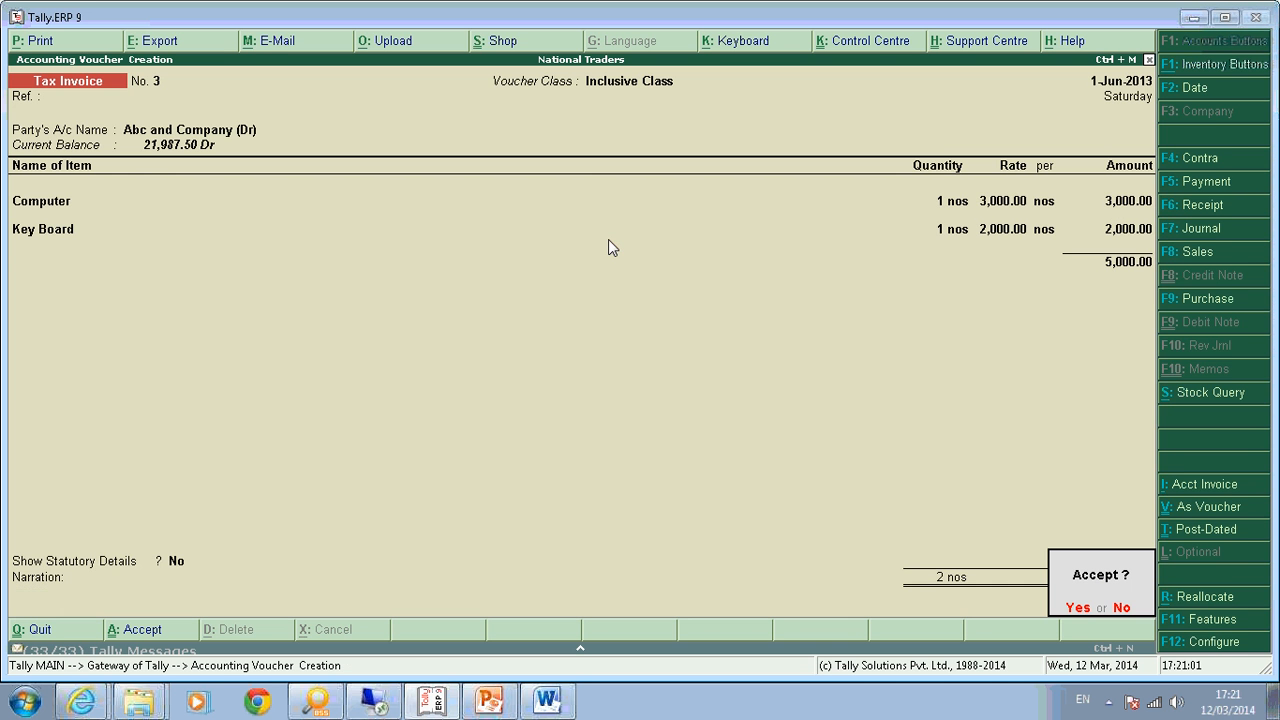
key("Return")
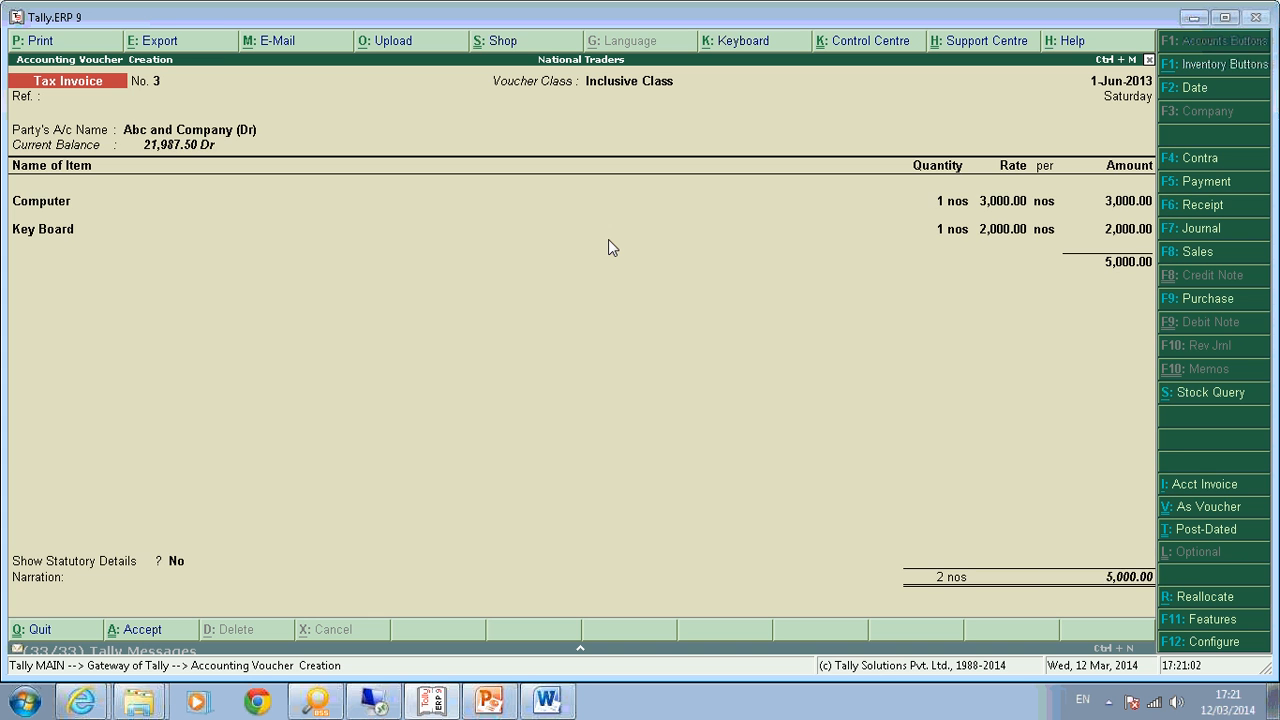
Reopen invoice No. 3 and review its party details and the Computer and Key Board tax allocations.
key("Page_Up")
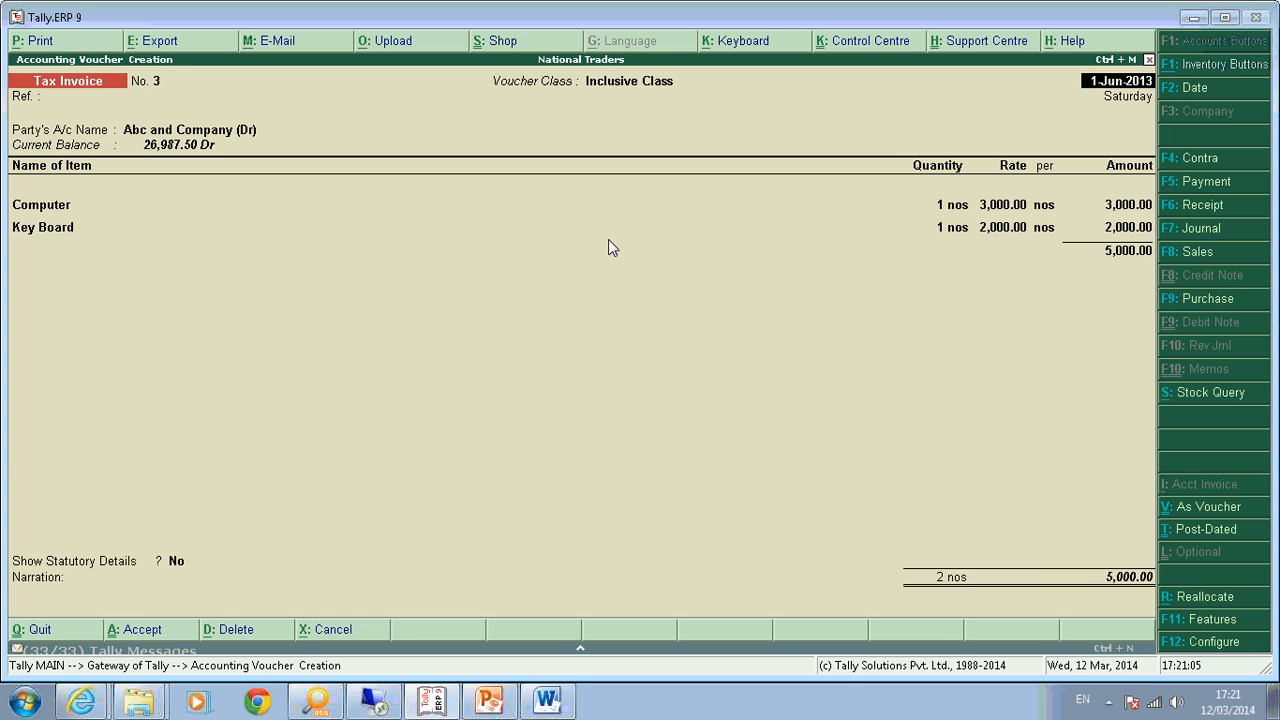
key("Return")
key("Return")
key("Return")
key("Return")
key("Return")
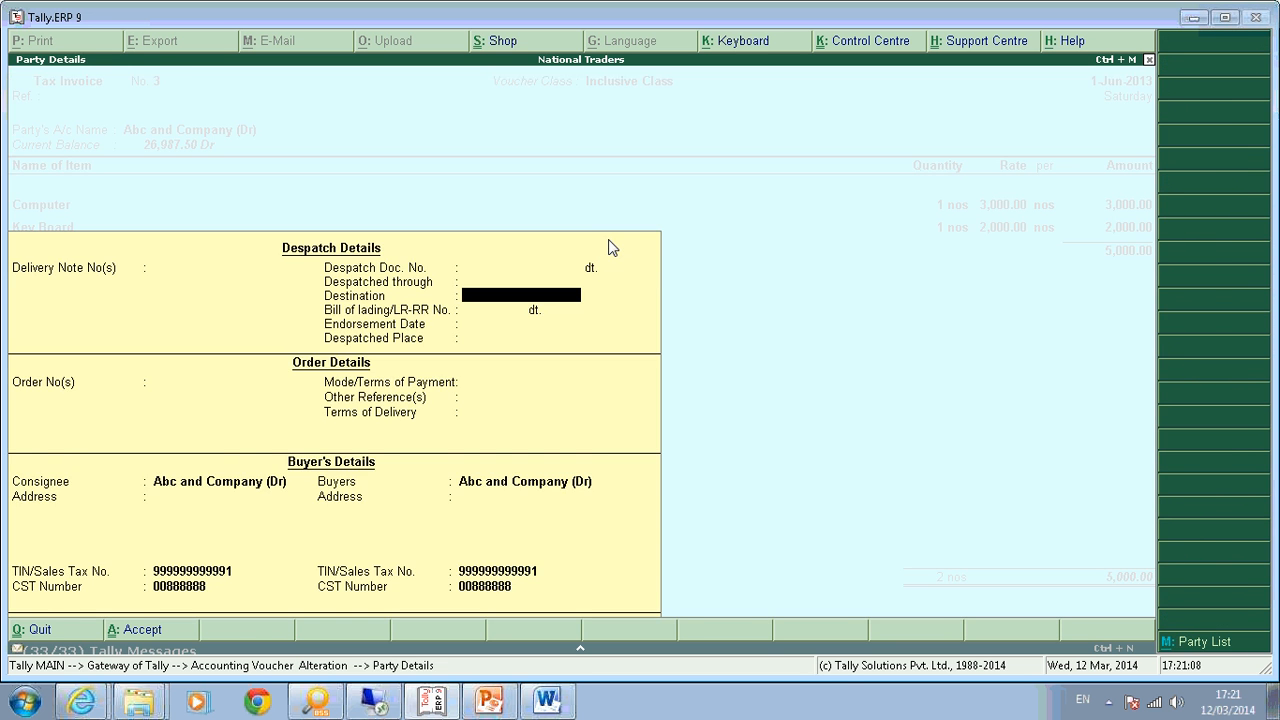
key("ctrl+a")
key("Return")
key("Return")
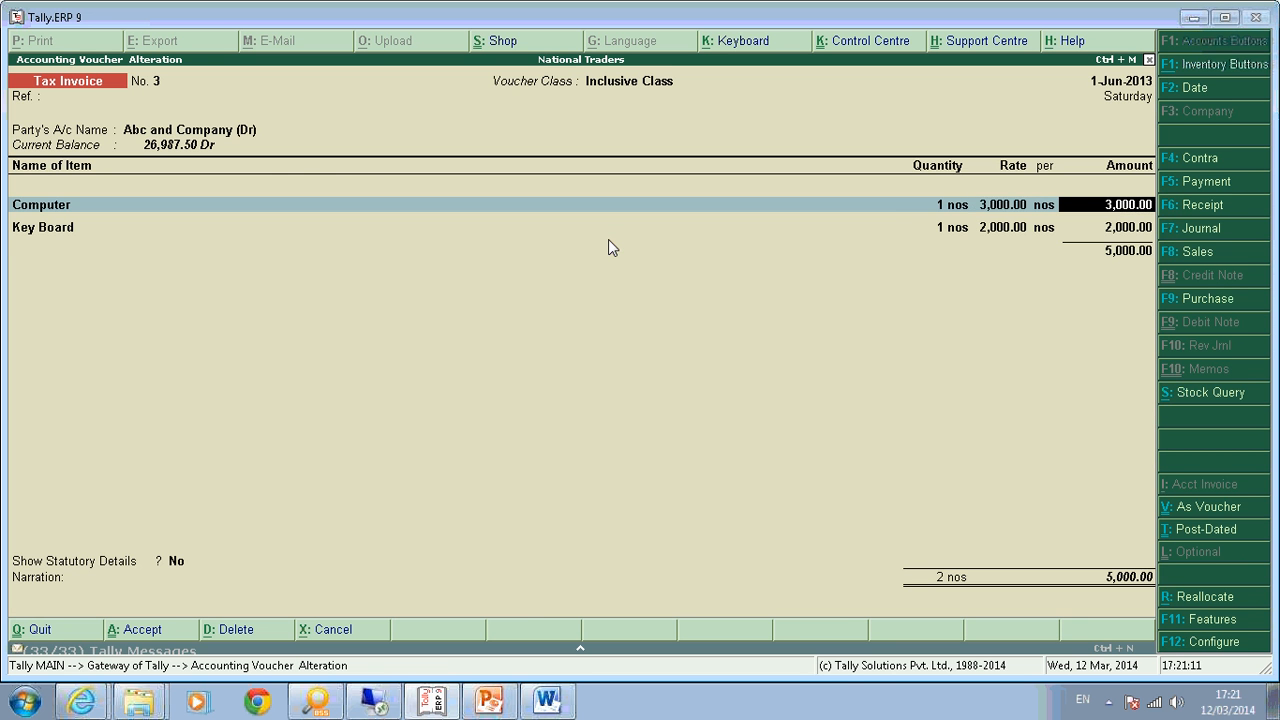
key("Return")
key("Return")
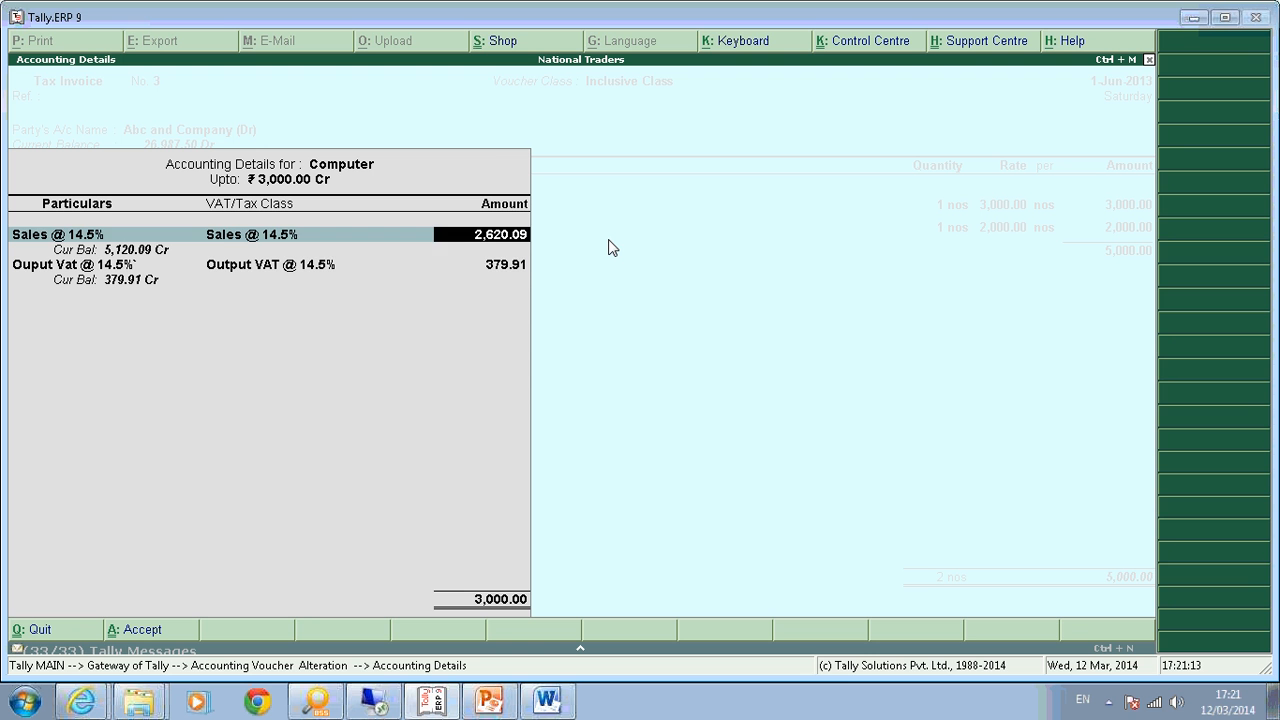
key("Return")
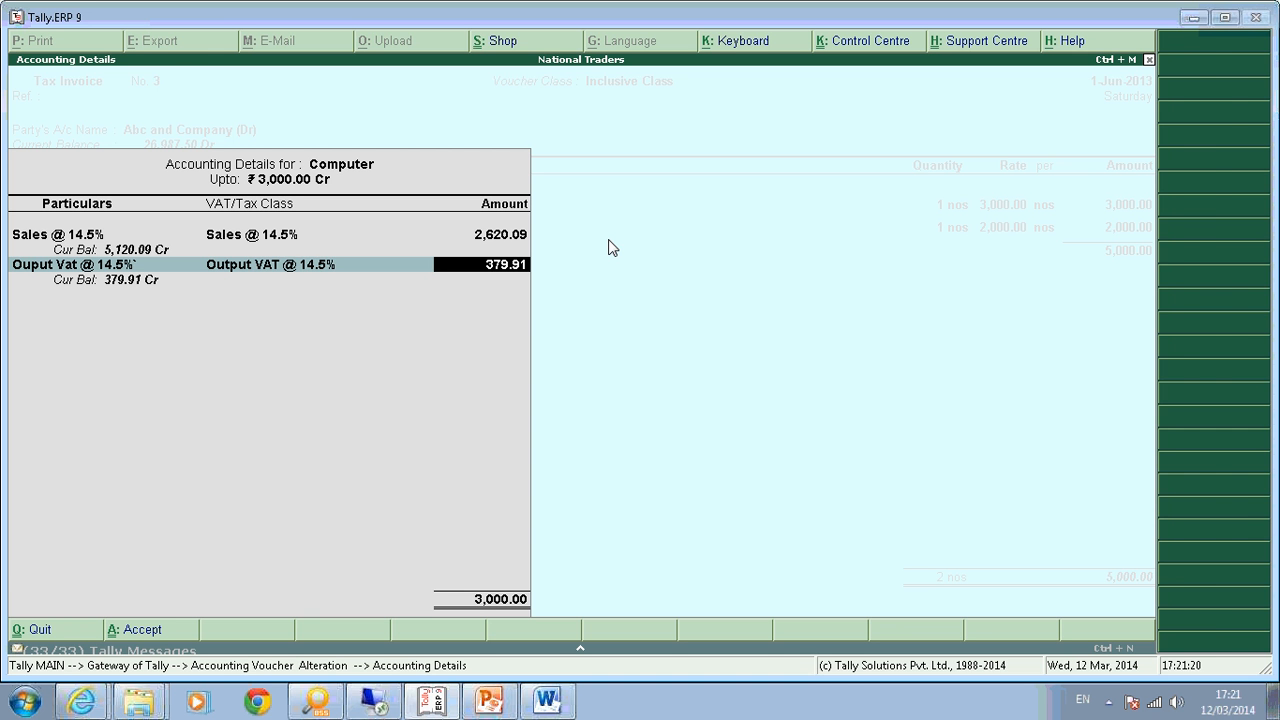
key("Return")
key("Return")
key("Return")
key("Return")
key("Return")
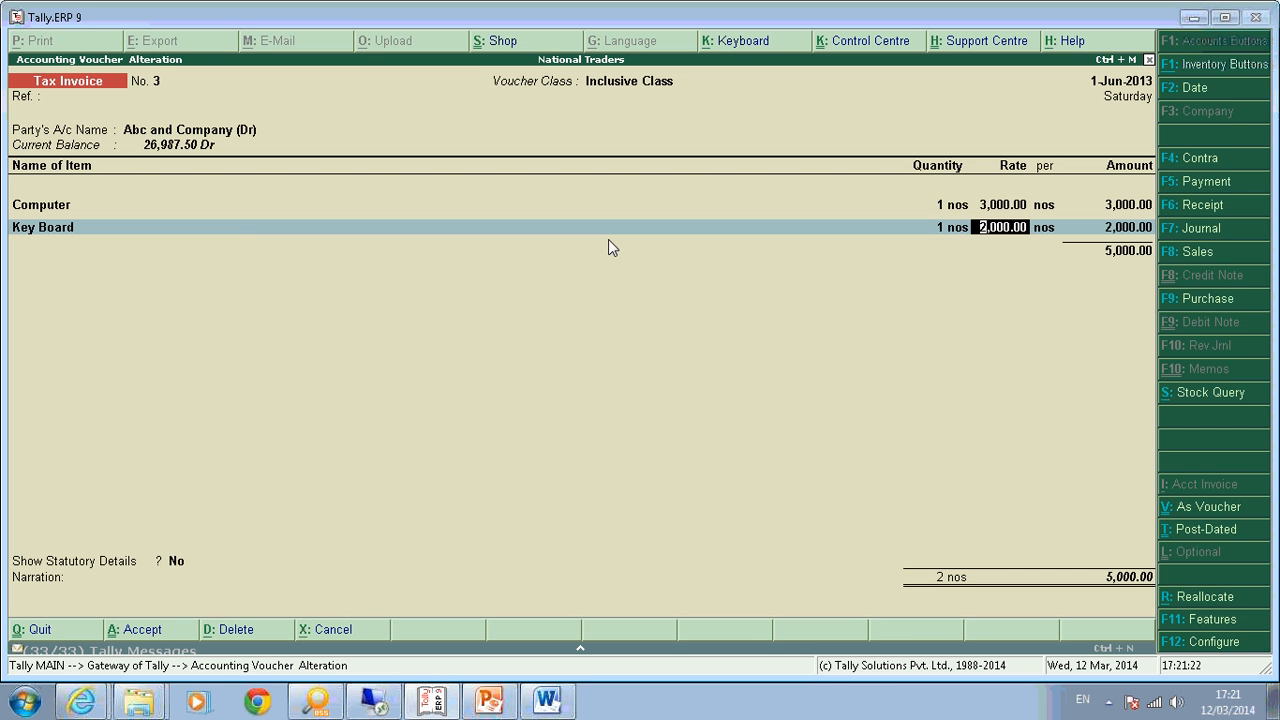
key("Return")
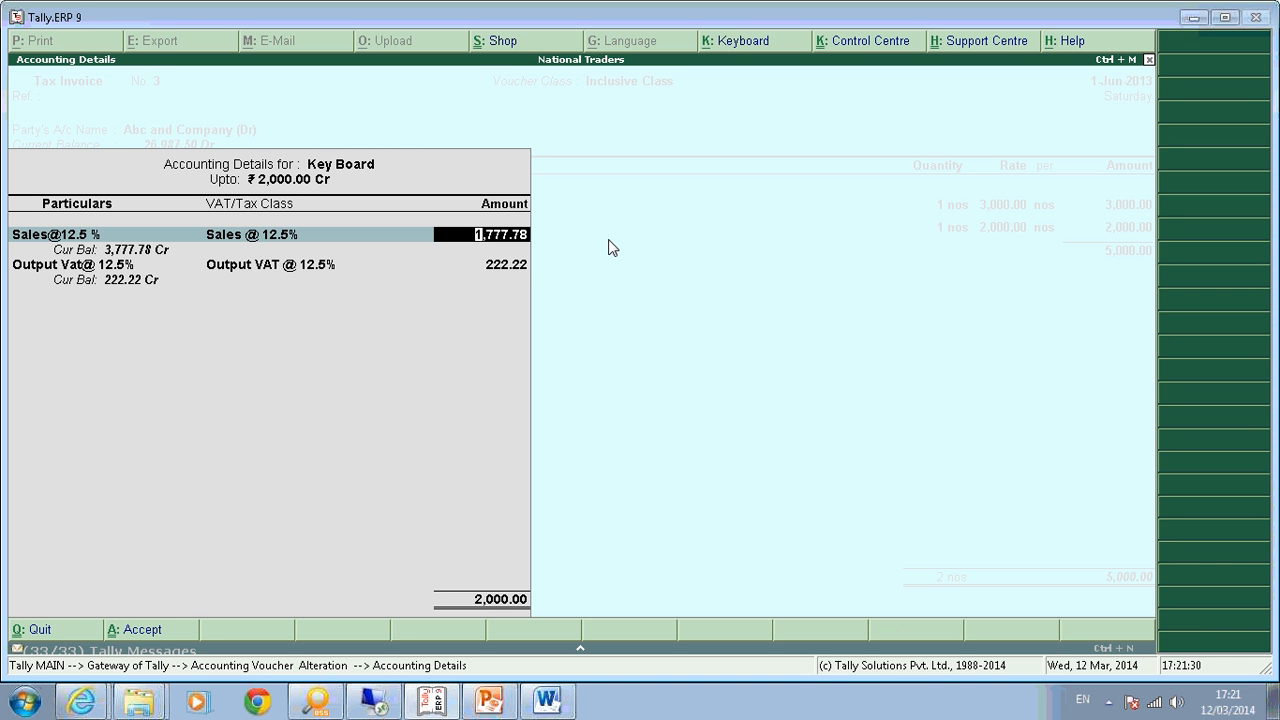
key("Return")
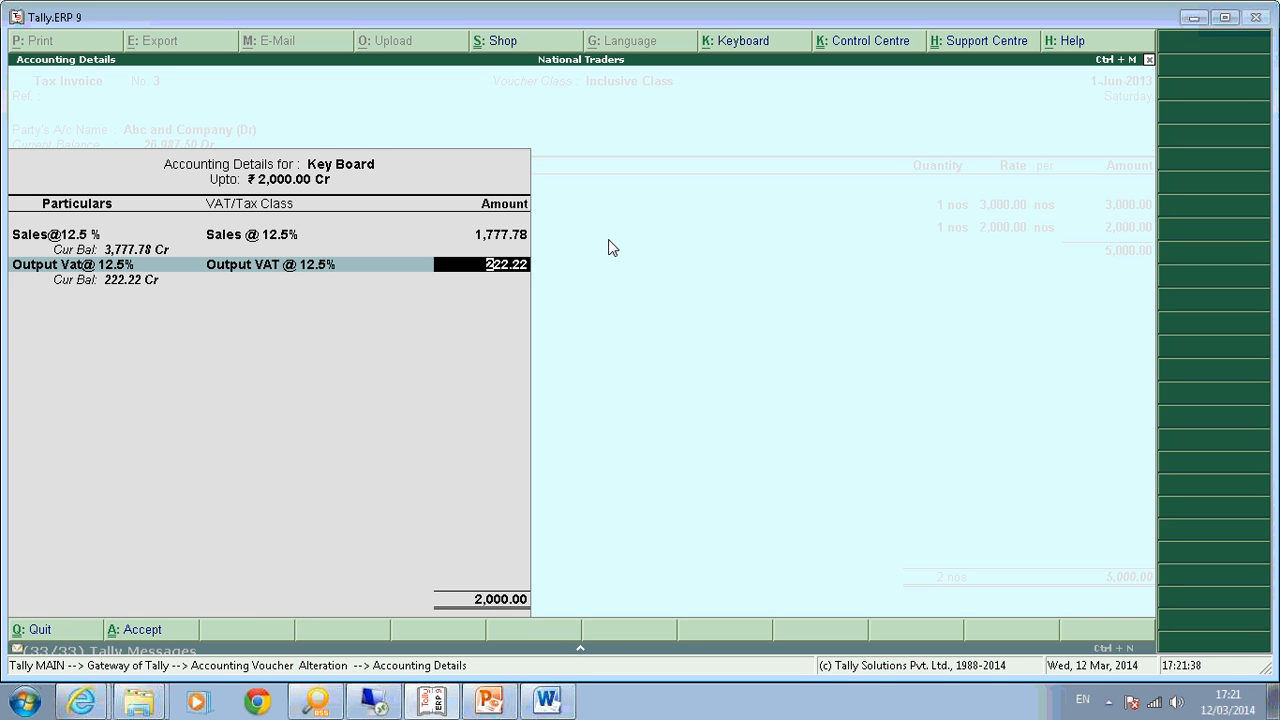
key("Return")
key("Return")
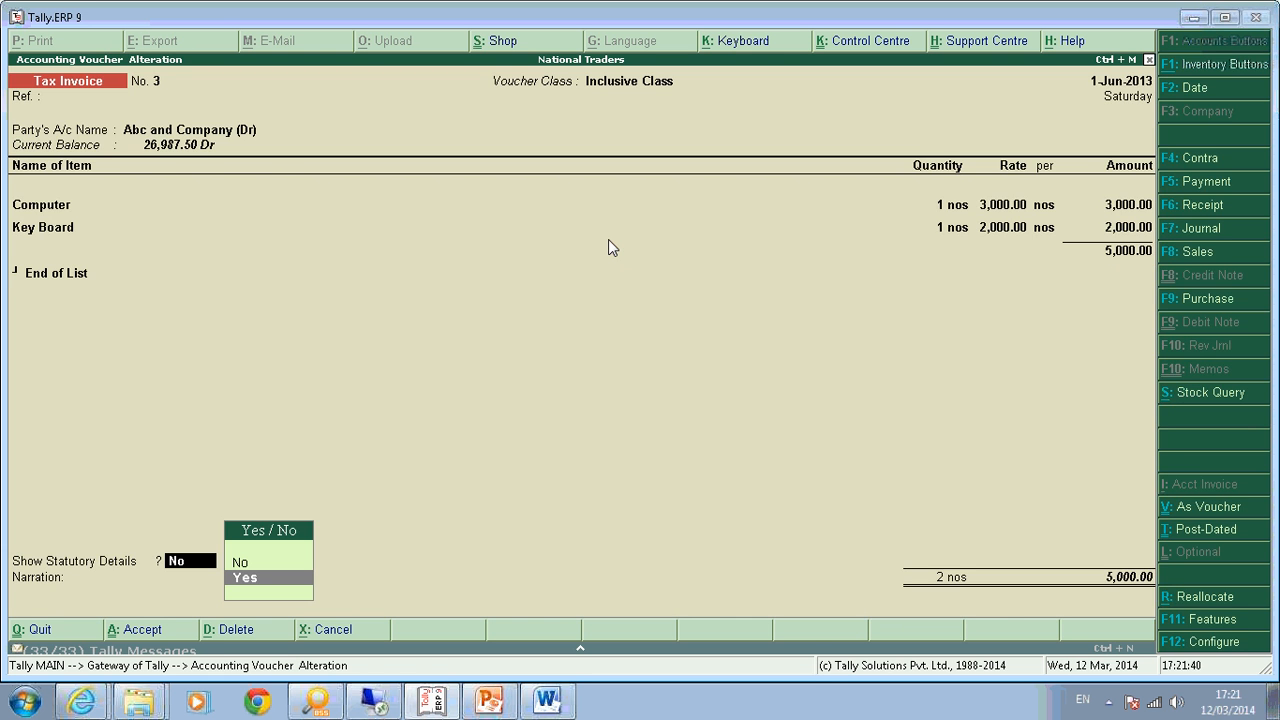
key("Return")
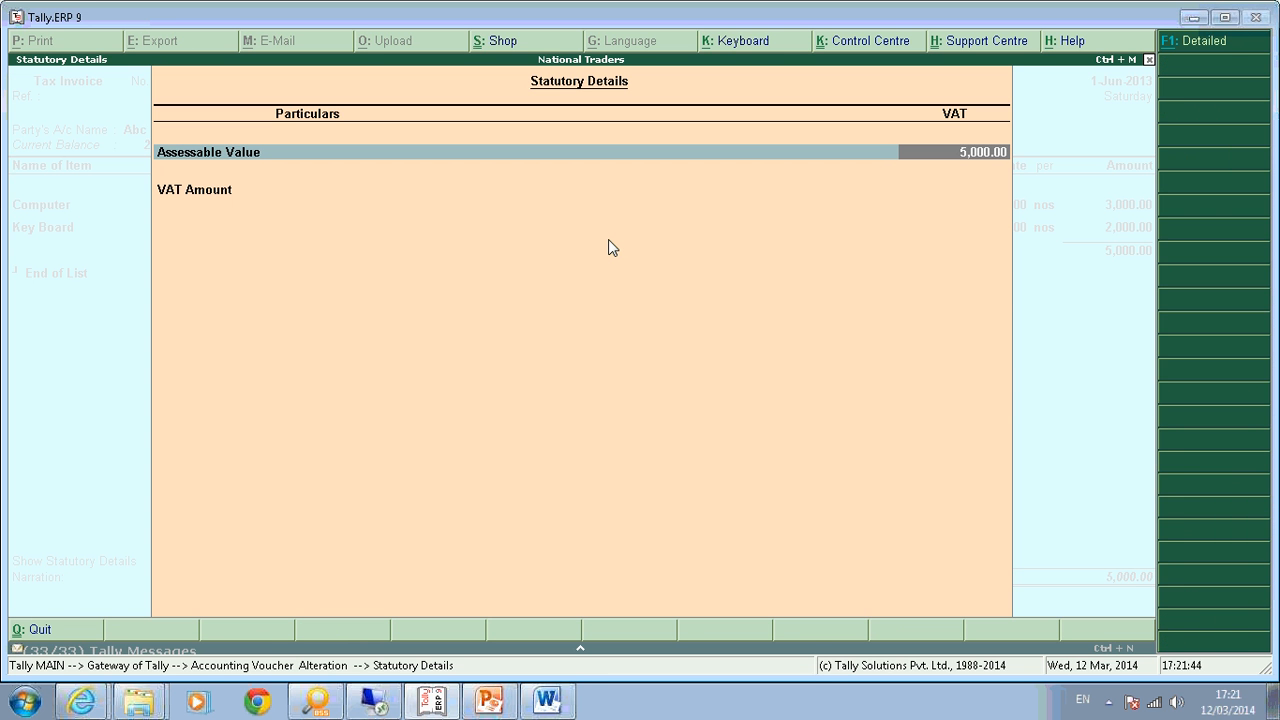
Show the statutory details with each item's value and re-save invoice No. 3.
key("alt+F1")
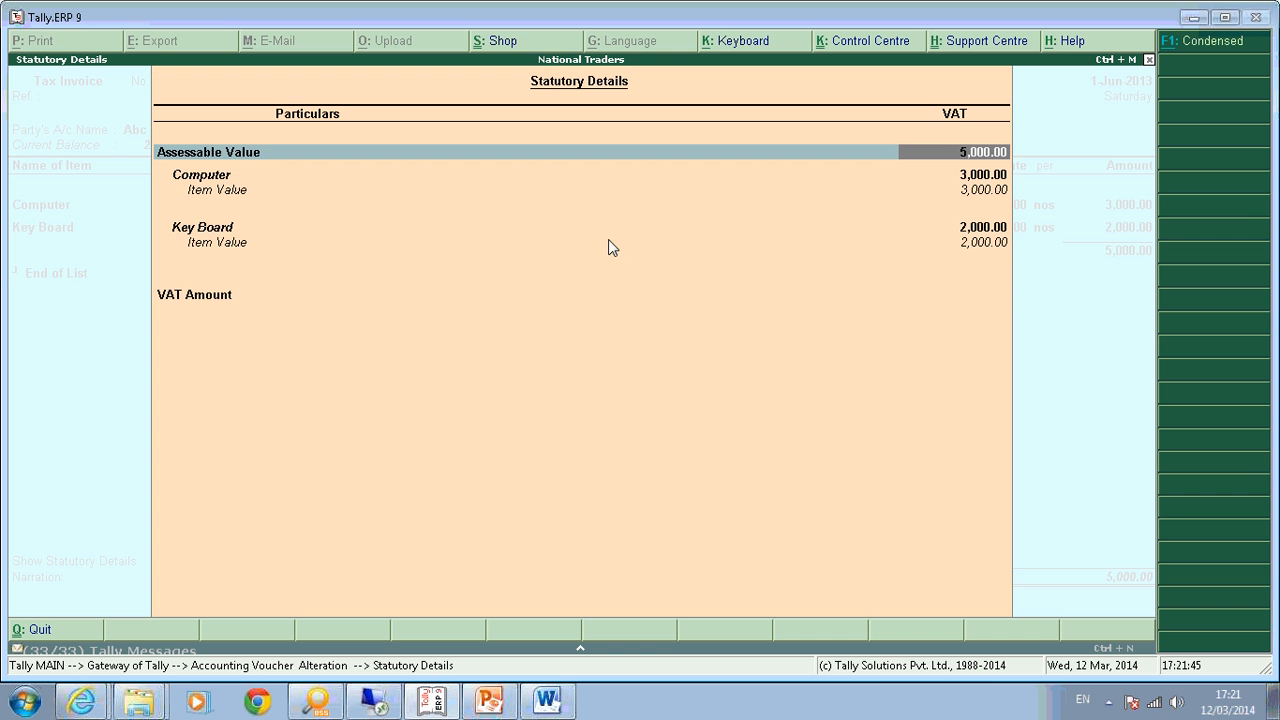
key("Down")
key("Down")
key("Down")
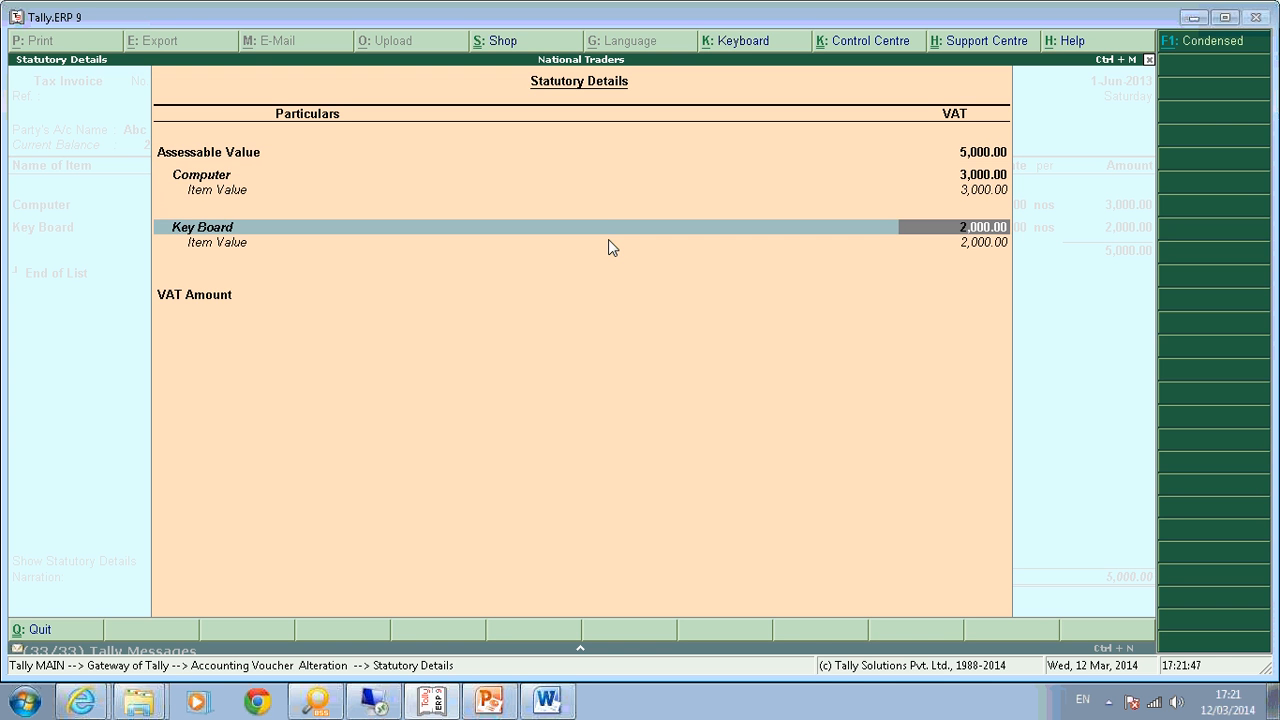
key("Up")
key("Up")
key("Up")
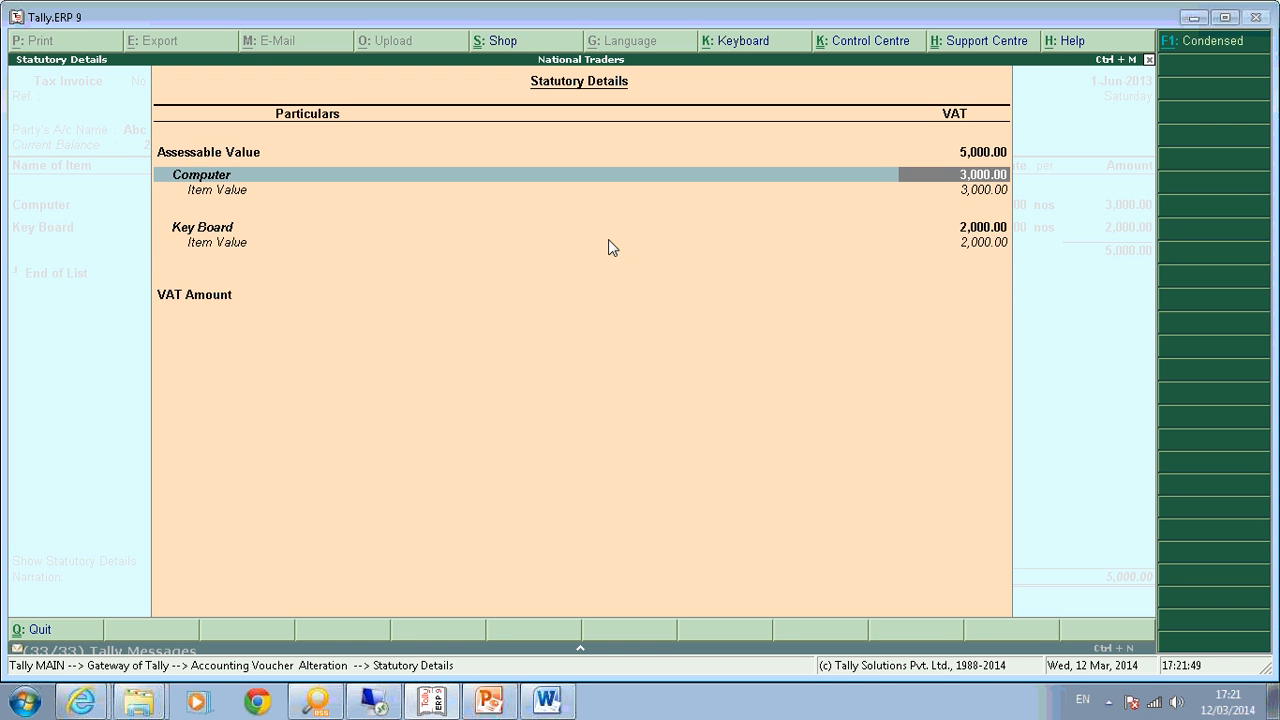
key("Down")
key("Down")
key("Down")
key("Down")
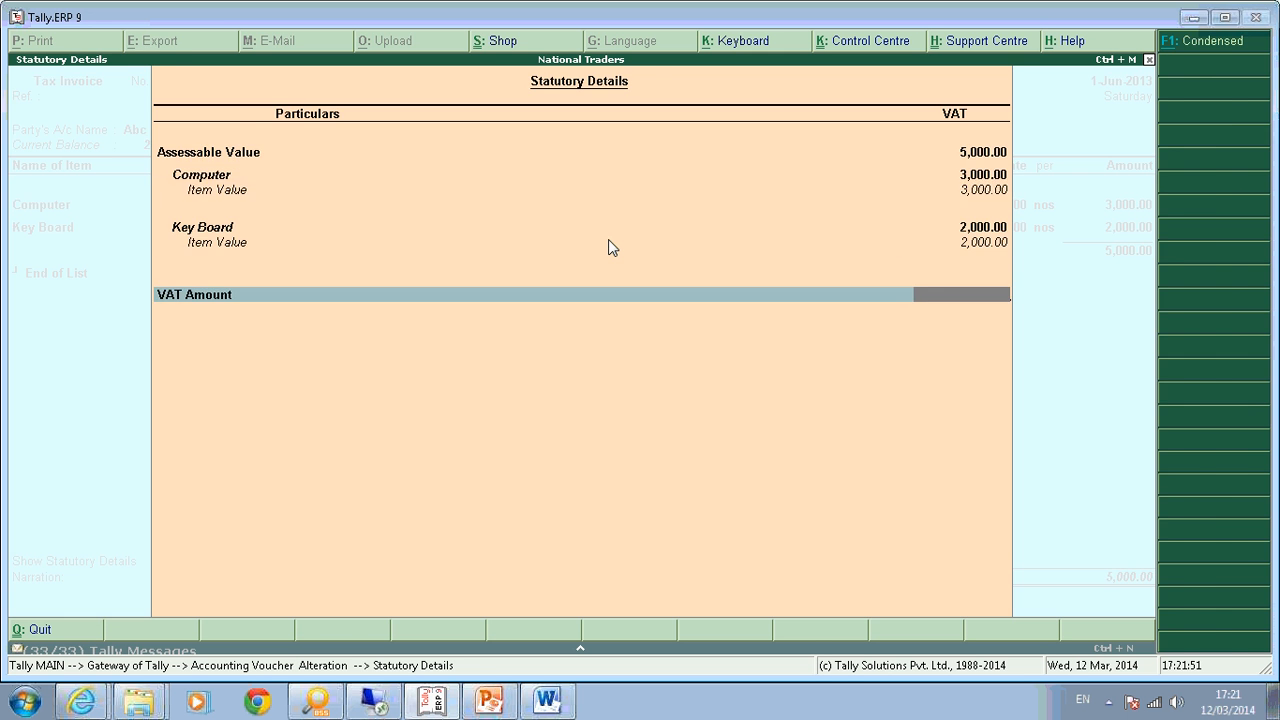
key("Return")
key("Return")
key("Return")
key("Return")
key("Return")
key("Return")
key("Return")
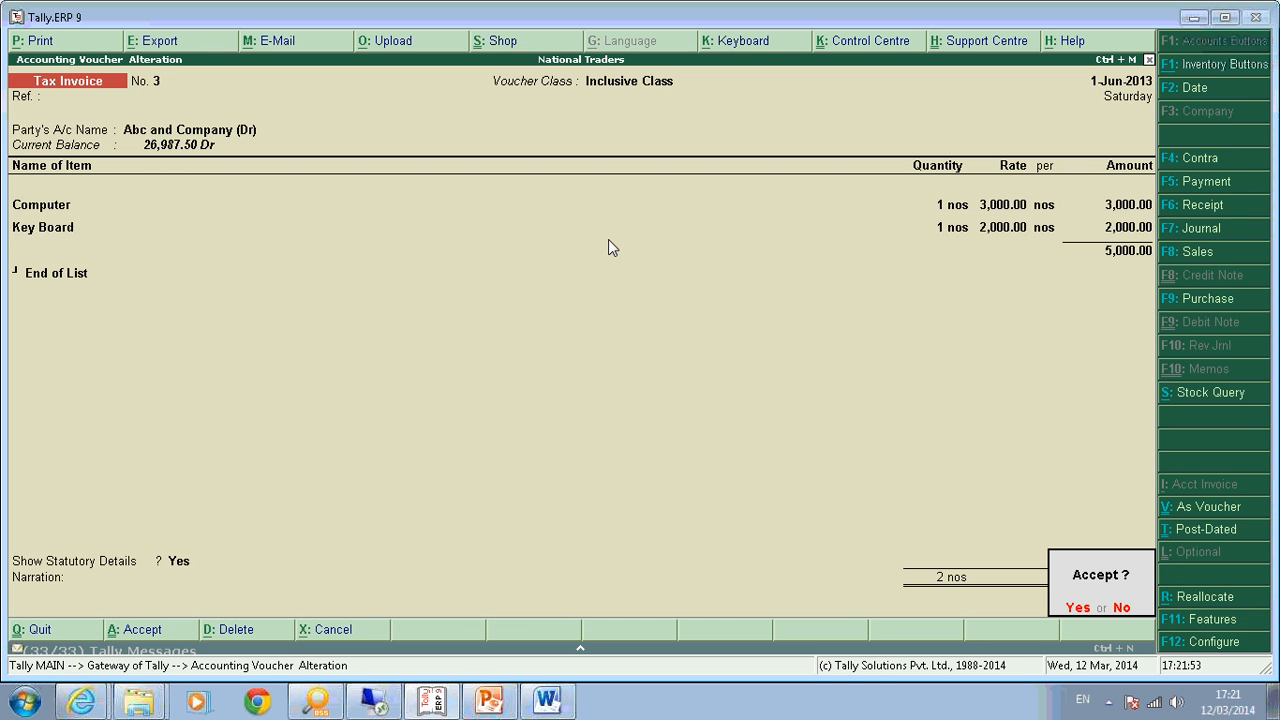
key("Return")
key("Escape")
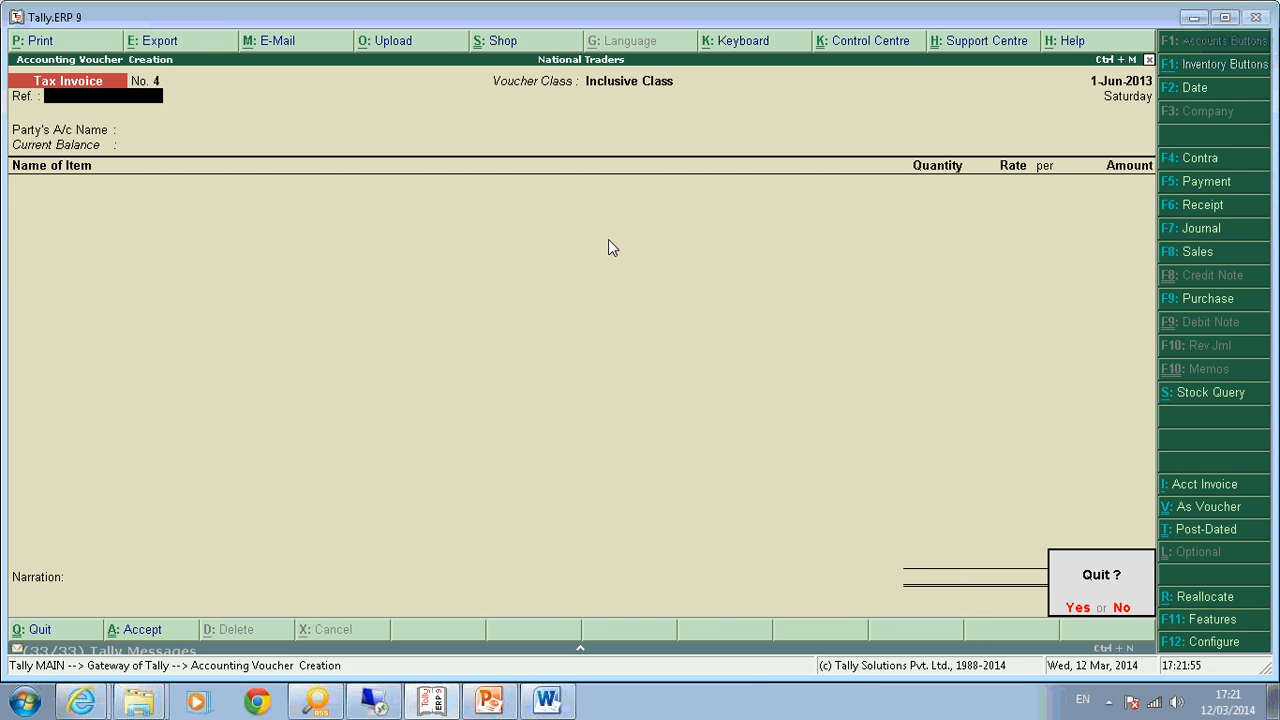
Open the Purchase voucher type for alteration and add the Inclusive voucher class.
key("Return")
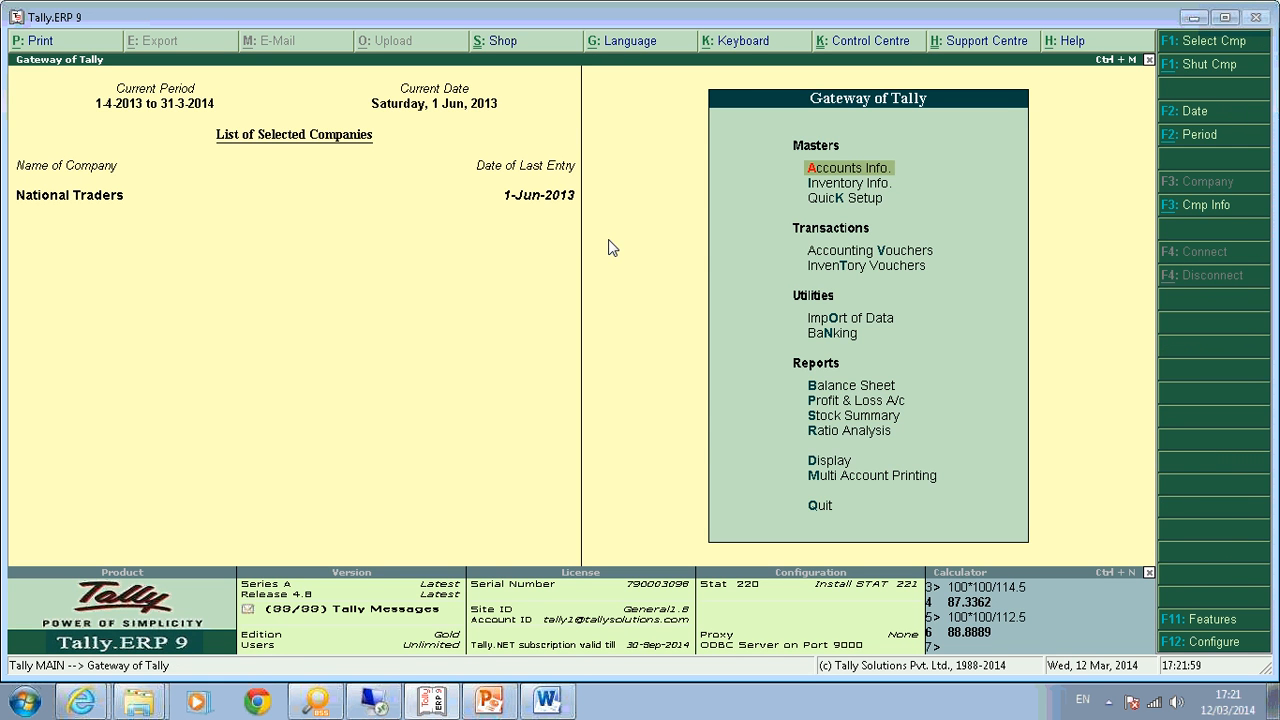
key("Return")
key("Return")
type("Pur")
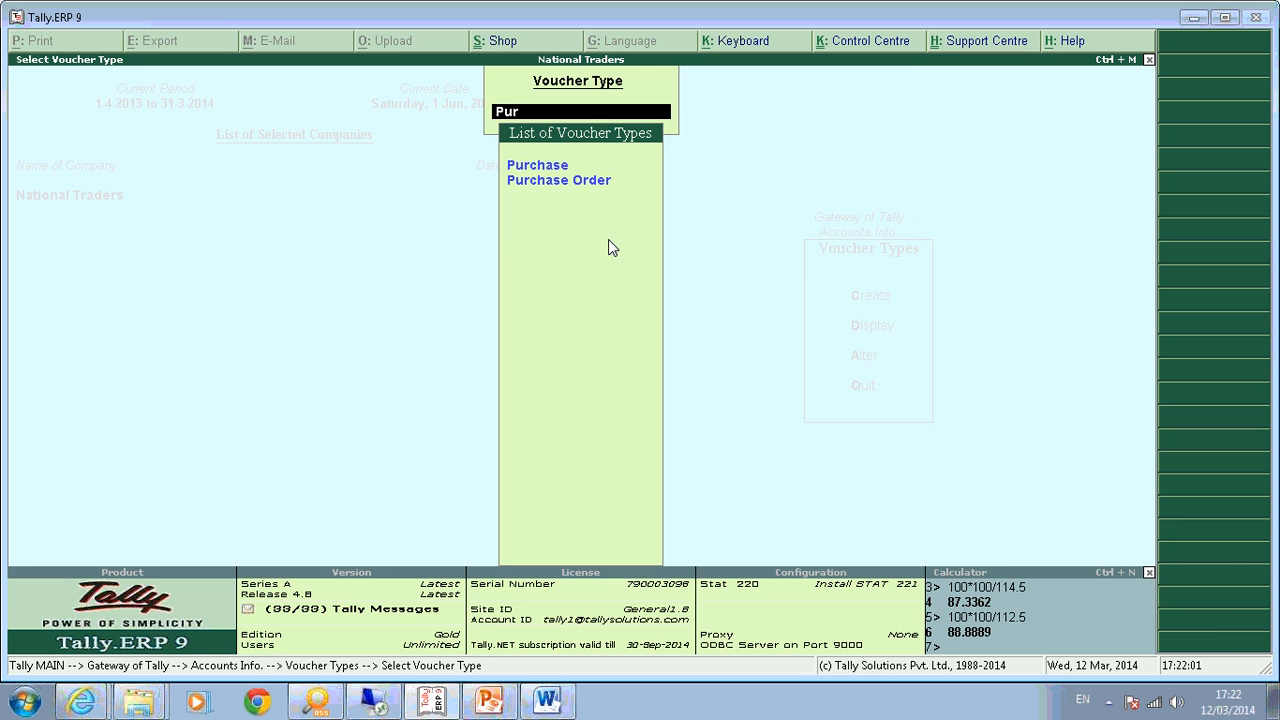
key("Return")
key("Return")
key("Return")
key("Return")
key("Return")
key("Return")
key("Return")
key("Return")
key("Return")
key("Return")
type("Inclusive")
key("Return")
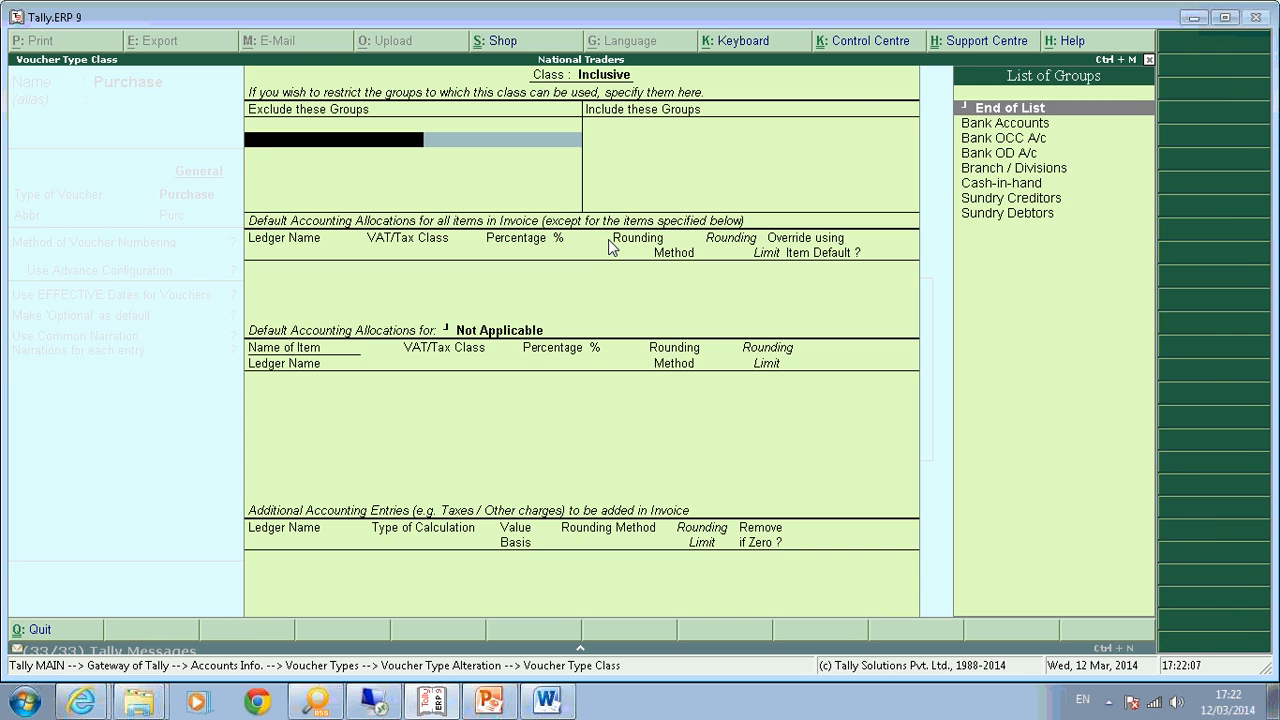
key("Return")
key("Return")
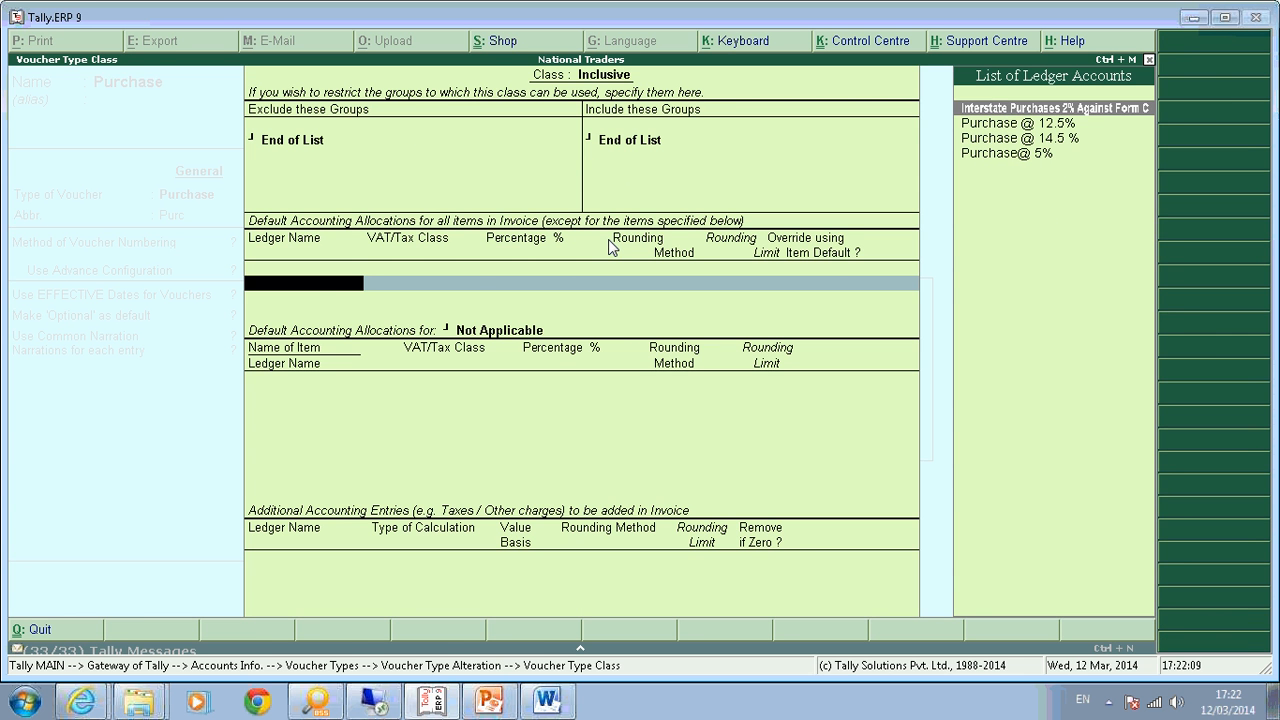
Set the Inclusive class default ledger to Purchase @ 14.5% and allow overriding item defaults.
key("Down")
key("Down")
key("Return")
key("Return")
key("Return")
key("BackSpace")
type("y")
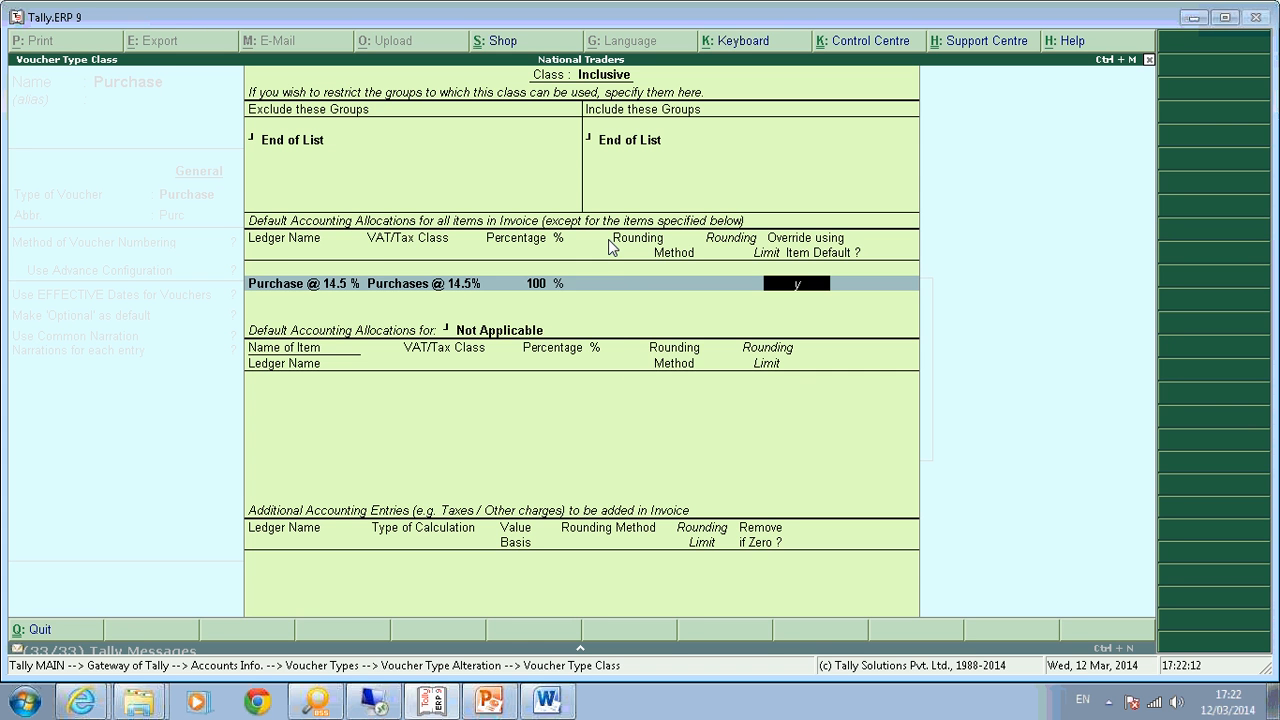
key("Return")
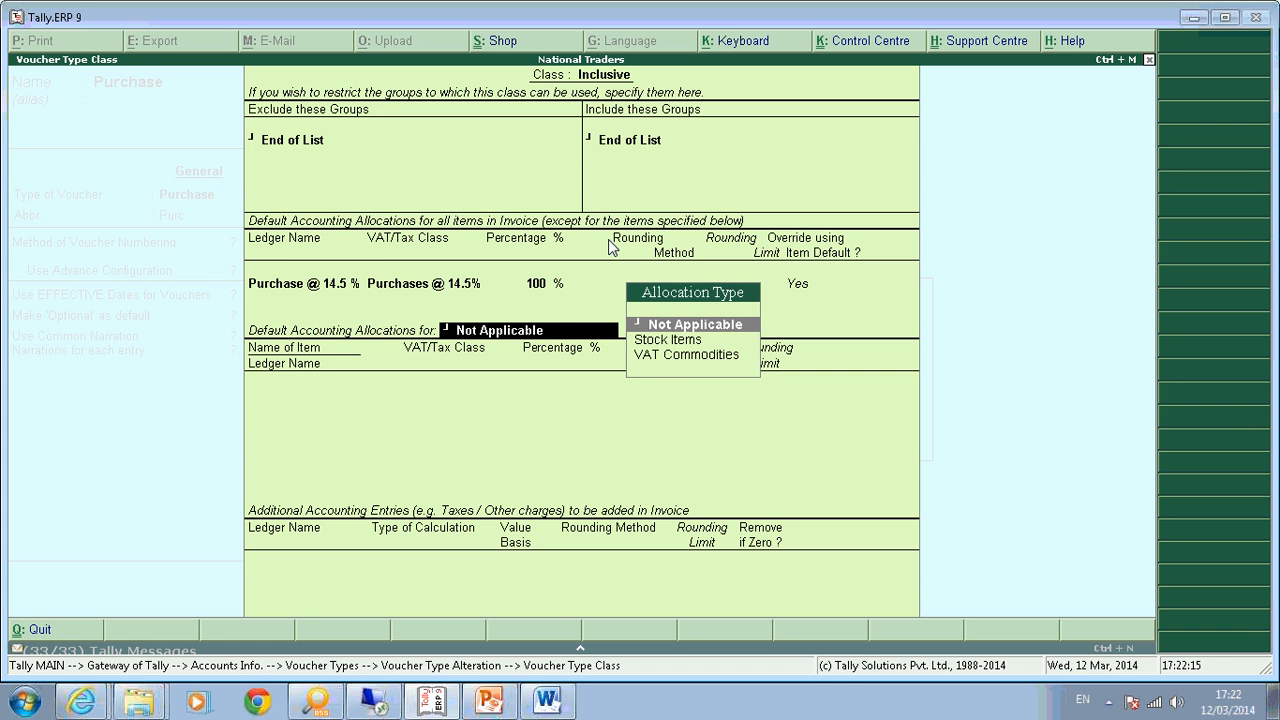
key("BackSpace")
key("Return")
key("BackSpace")
key("Return")
Allocate the Electrnoic Goods VAT commodity 100% to Purchase @ 14.5 % and accept the class.
key("Down")
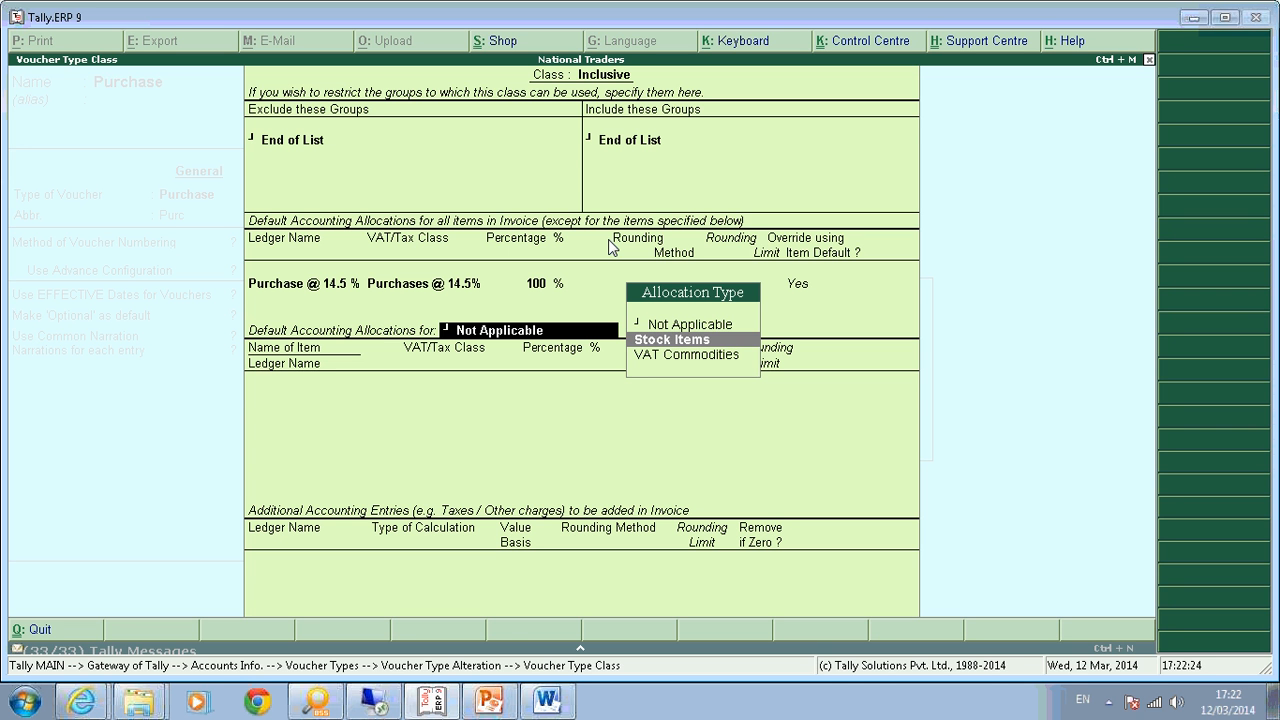
key("Down")
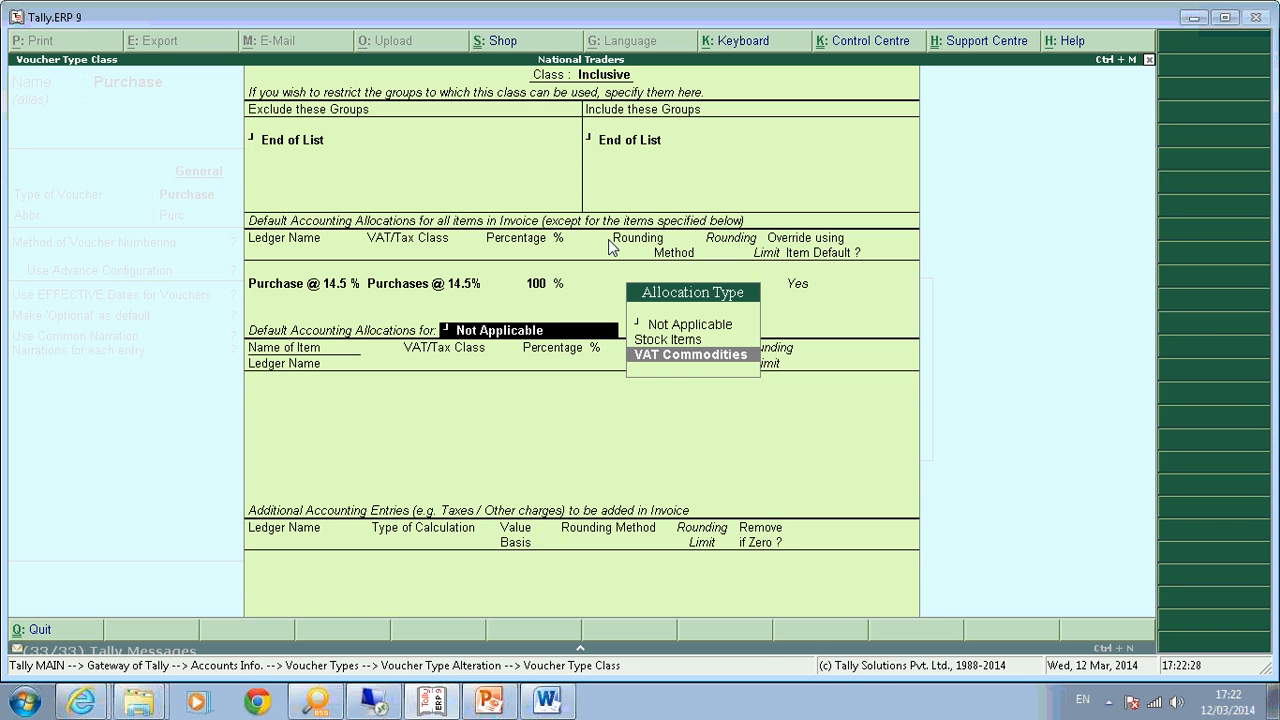
key("Return")
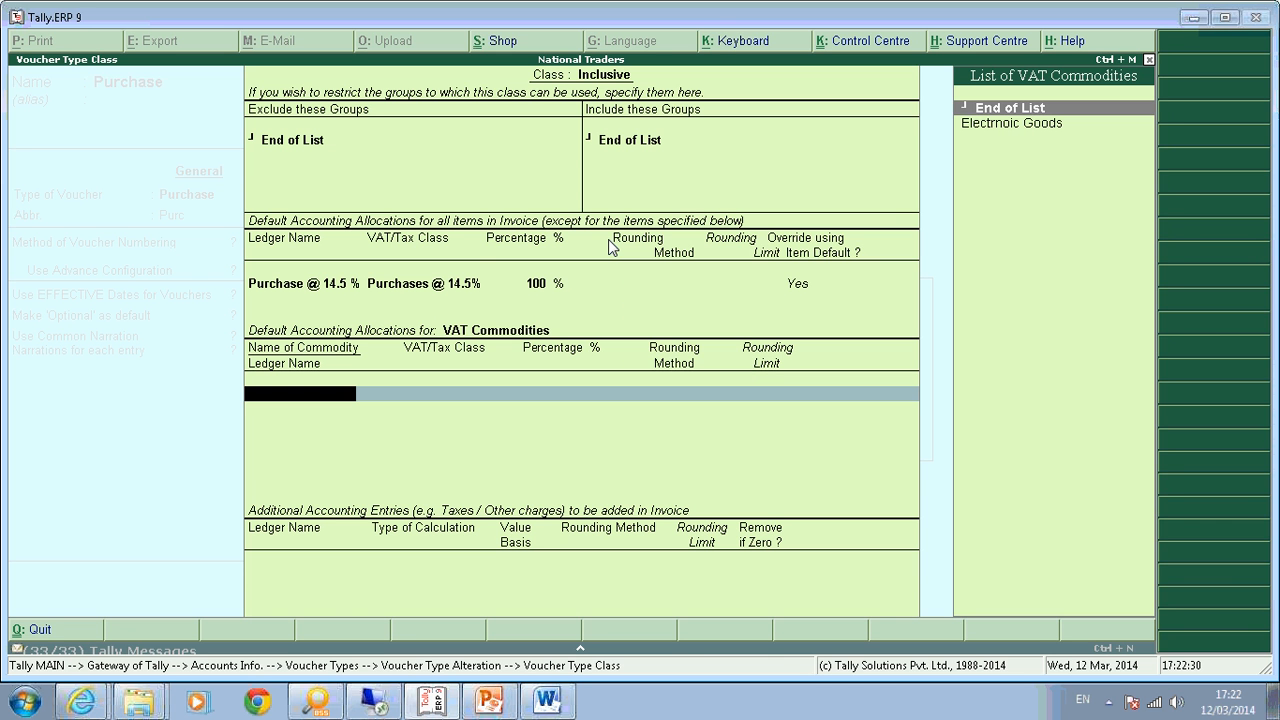
key("Down")
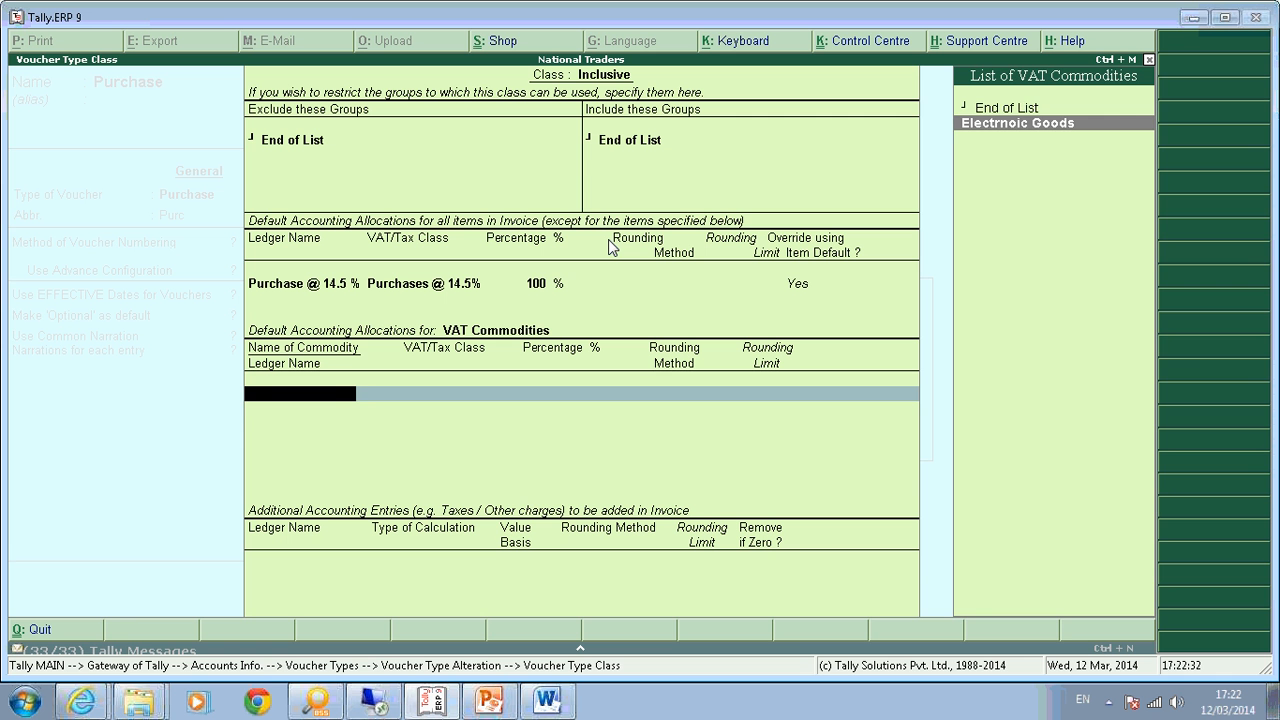
key("Return")
key("Down")
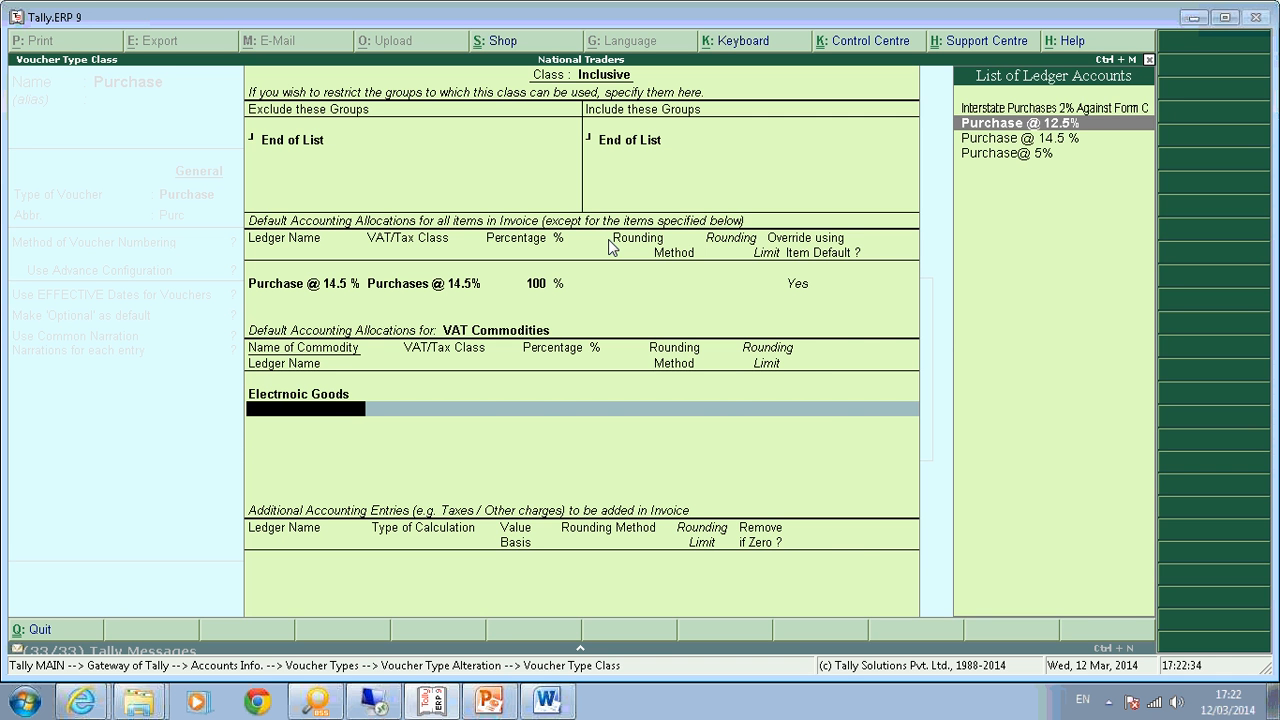
key("Down")
key("Return")
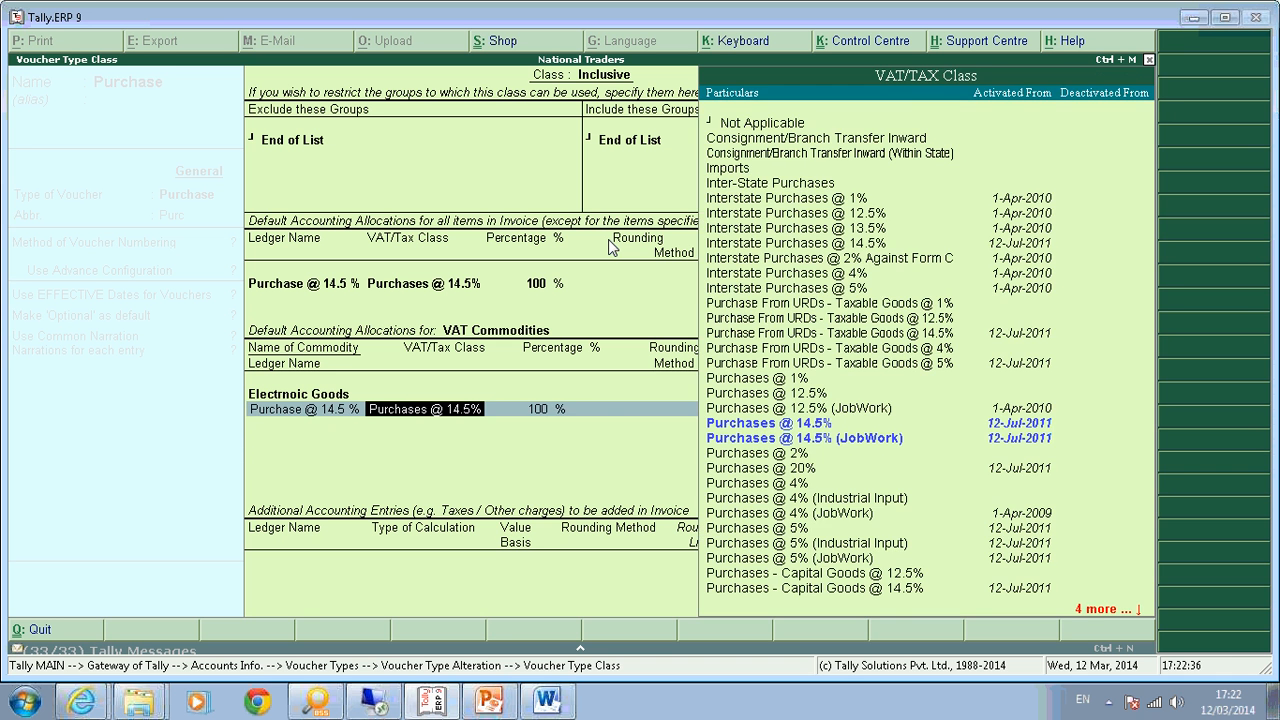
key("Return")
key("Return")
key("BackSpace")
key("BackSpace")
key("BackSpace")
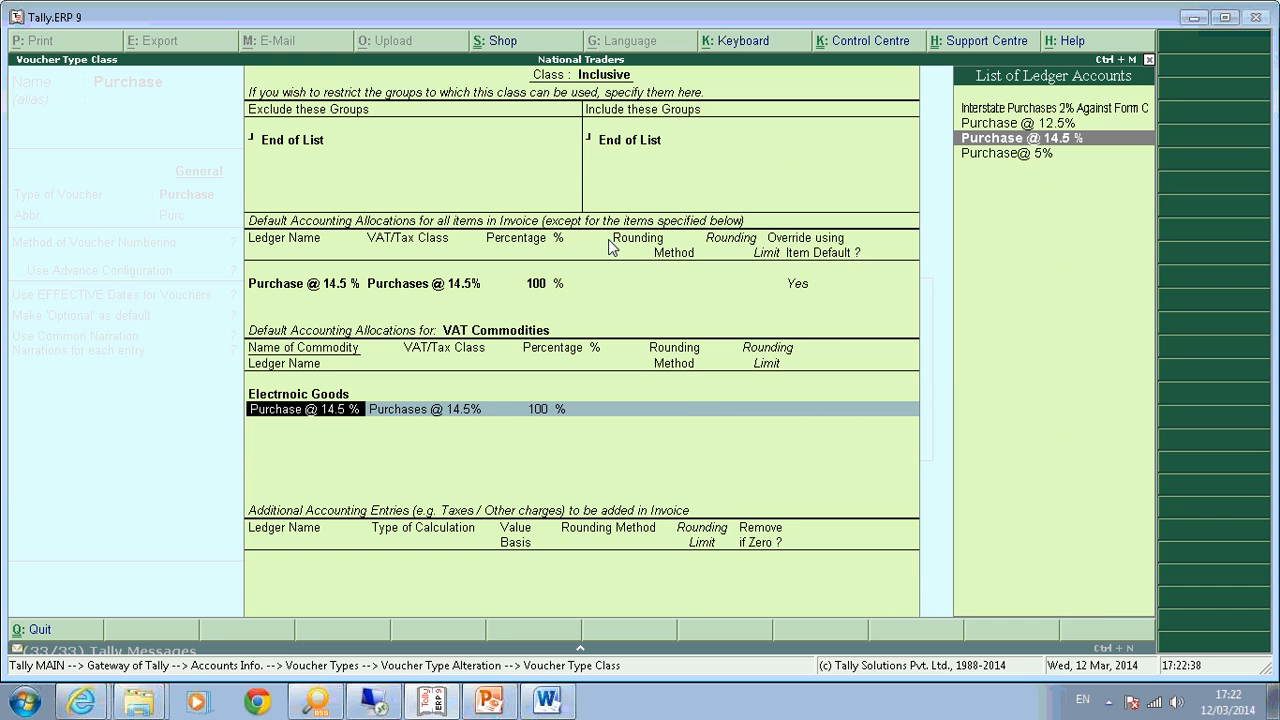
key("space")
key("Return")
key("Return")
key("Return")
key("Return")
key("Return")
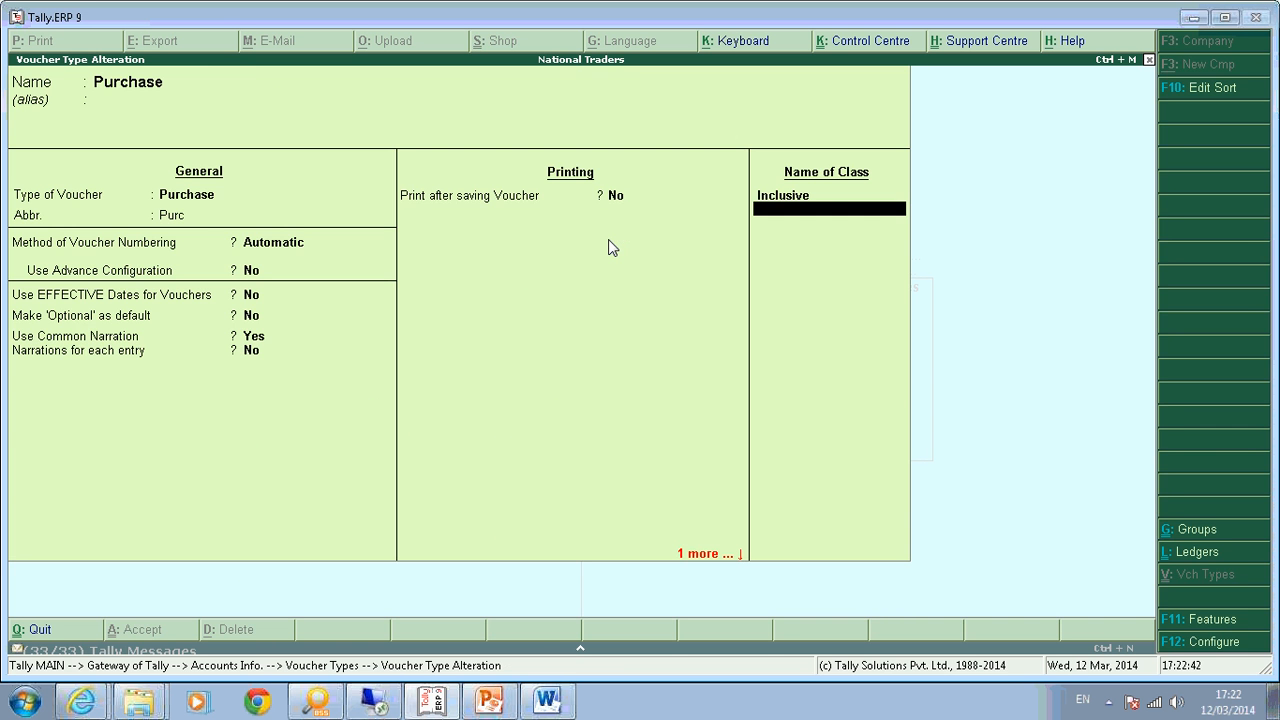
key("Return")
Leave the voucher type alteration and open stock item Computer for alteration.
key("ctrl+a")
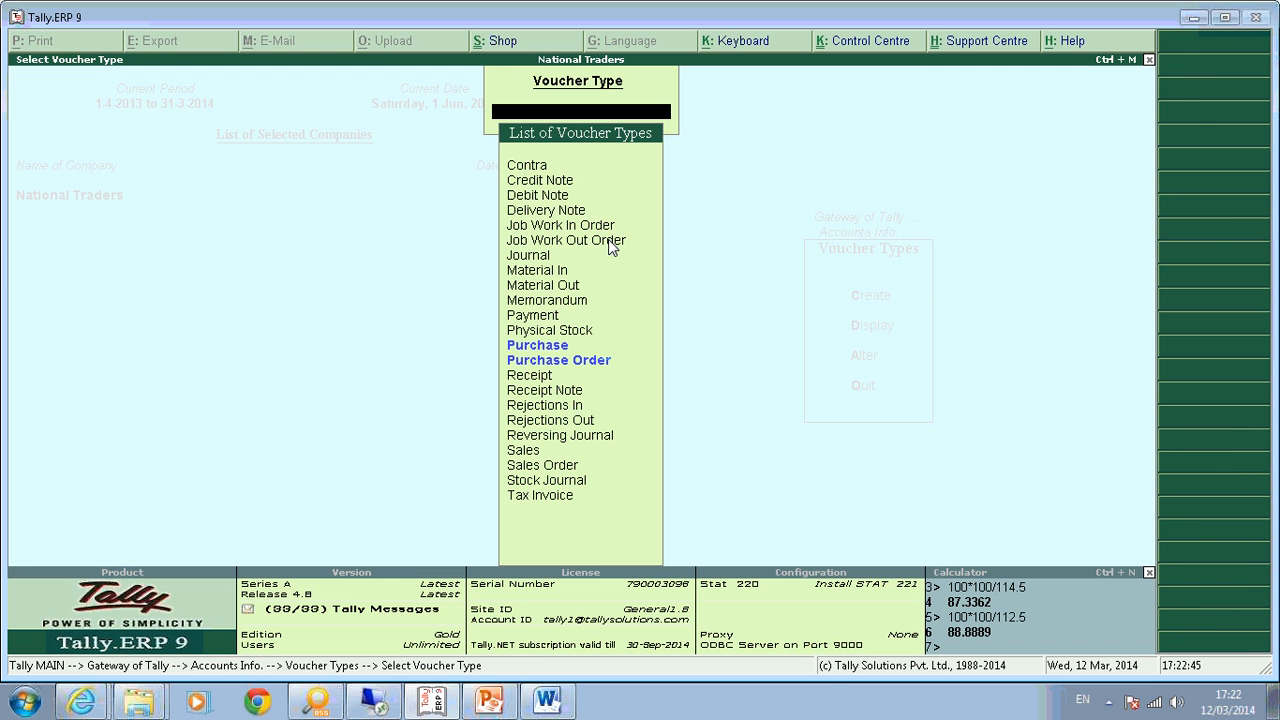
key("Escape")
key("Escape")
key("Escape")
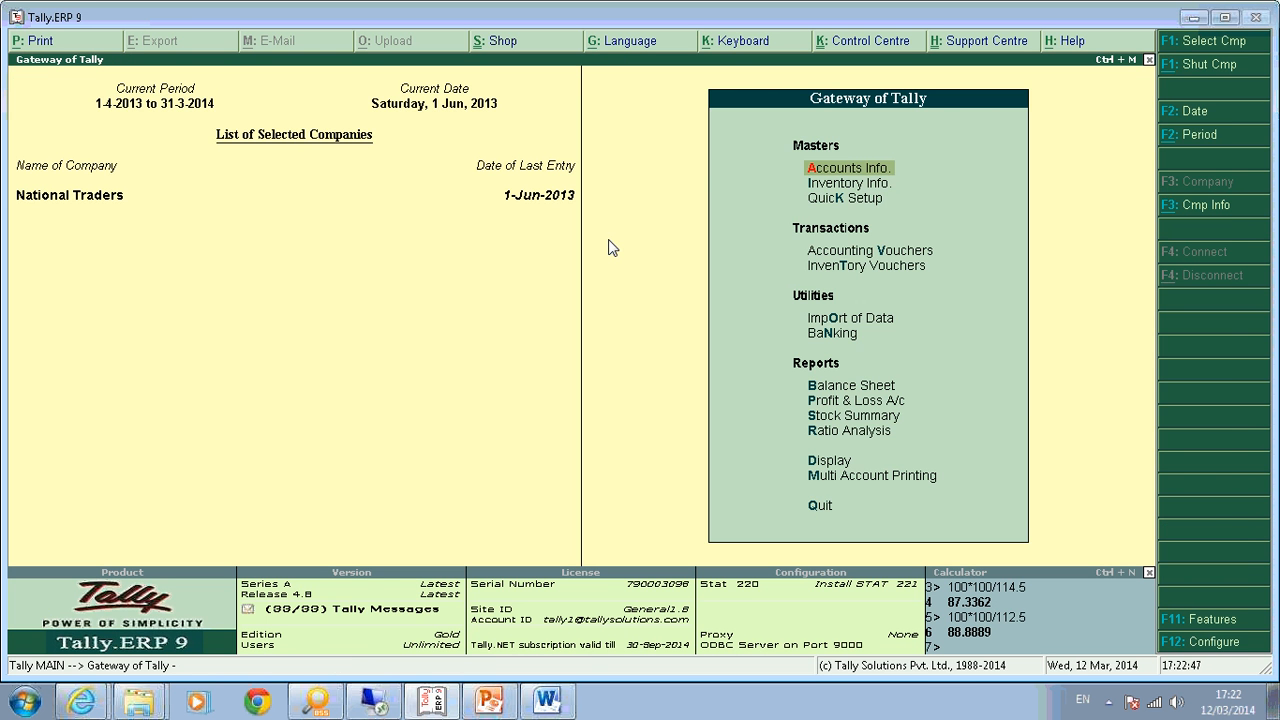
key("i")
key("i")
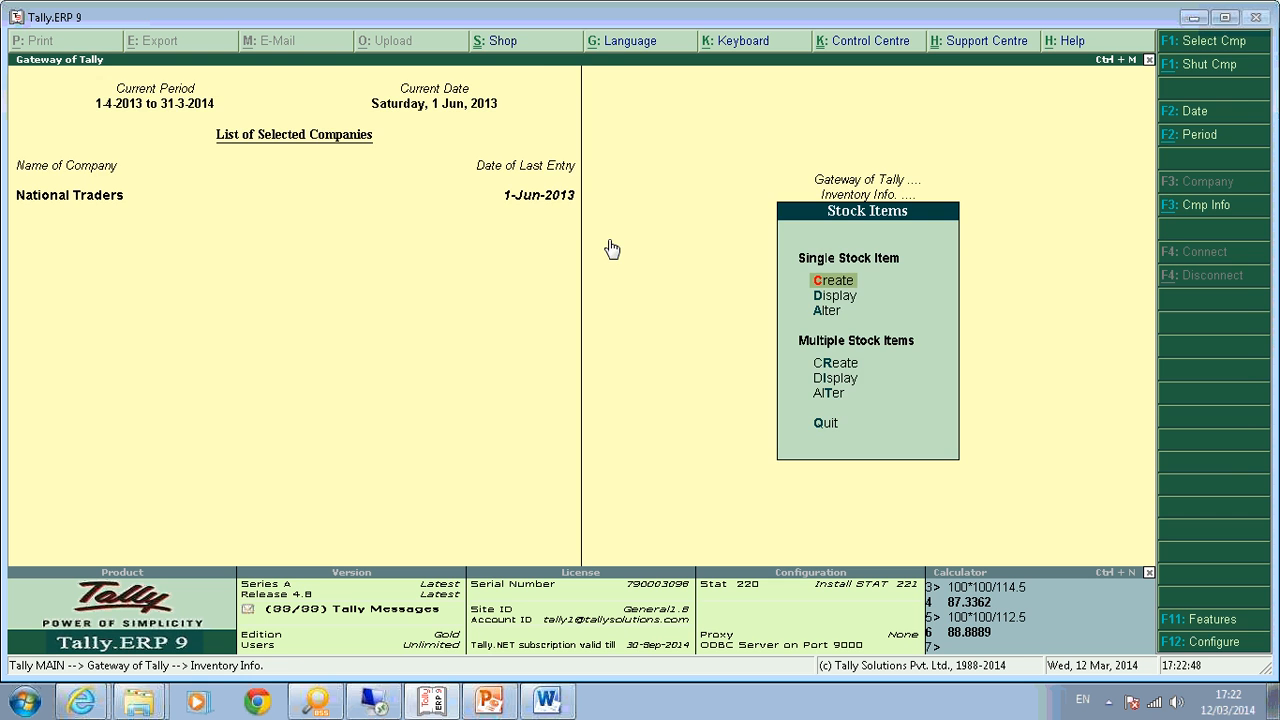
key("a")
key("Up")
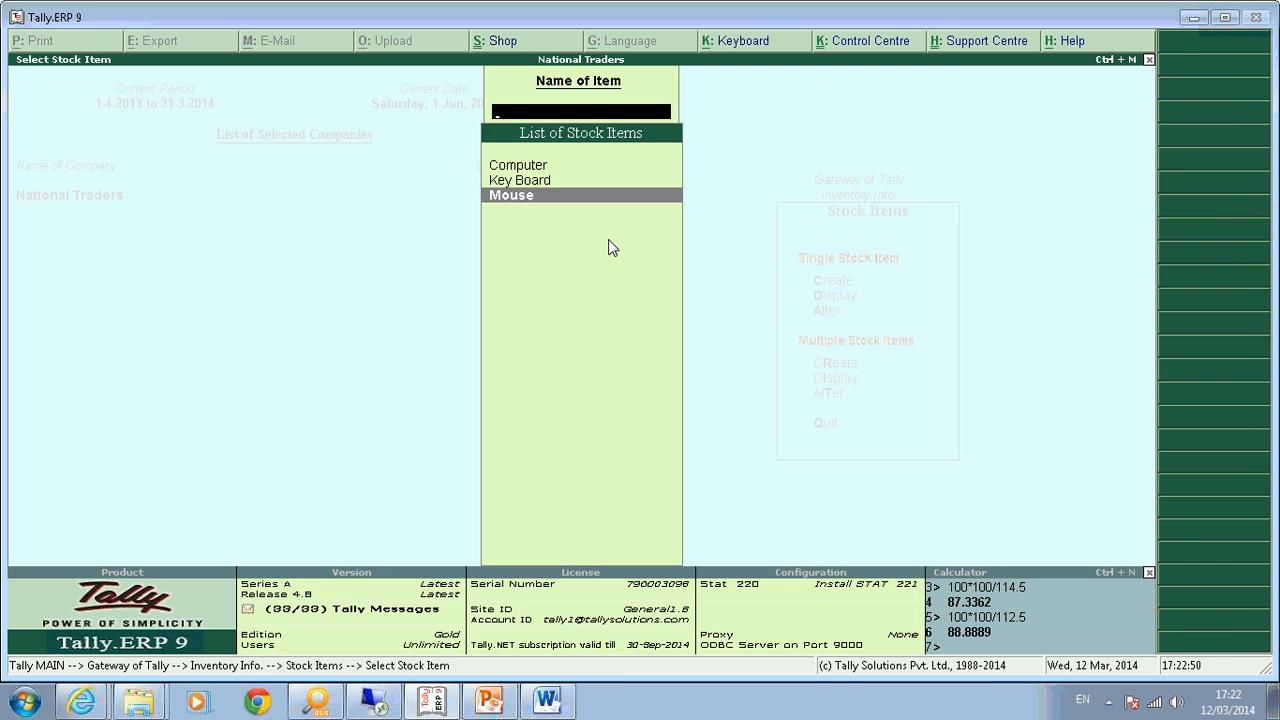
key("Down")
key("Return")
Enable default ledger allocation for invoicing in the stock item configuration.
key("F12")
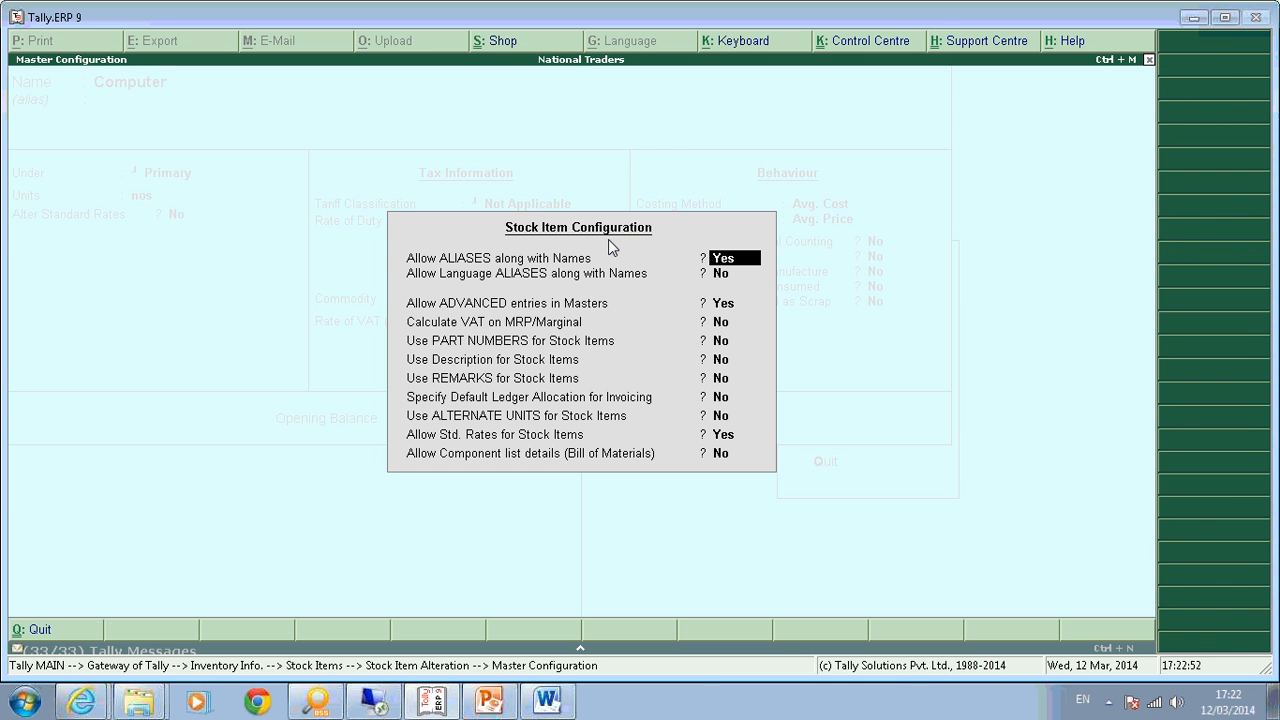
key("Down")
key("Down")
key("Down")
key("Down")
key("Down")
key("Down")
key("Down")
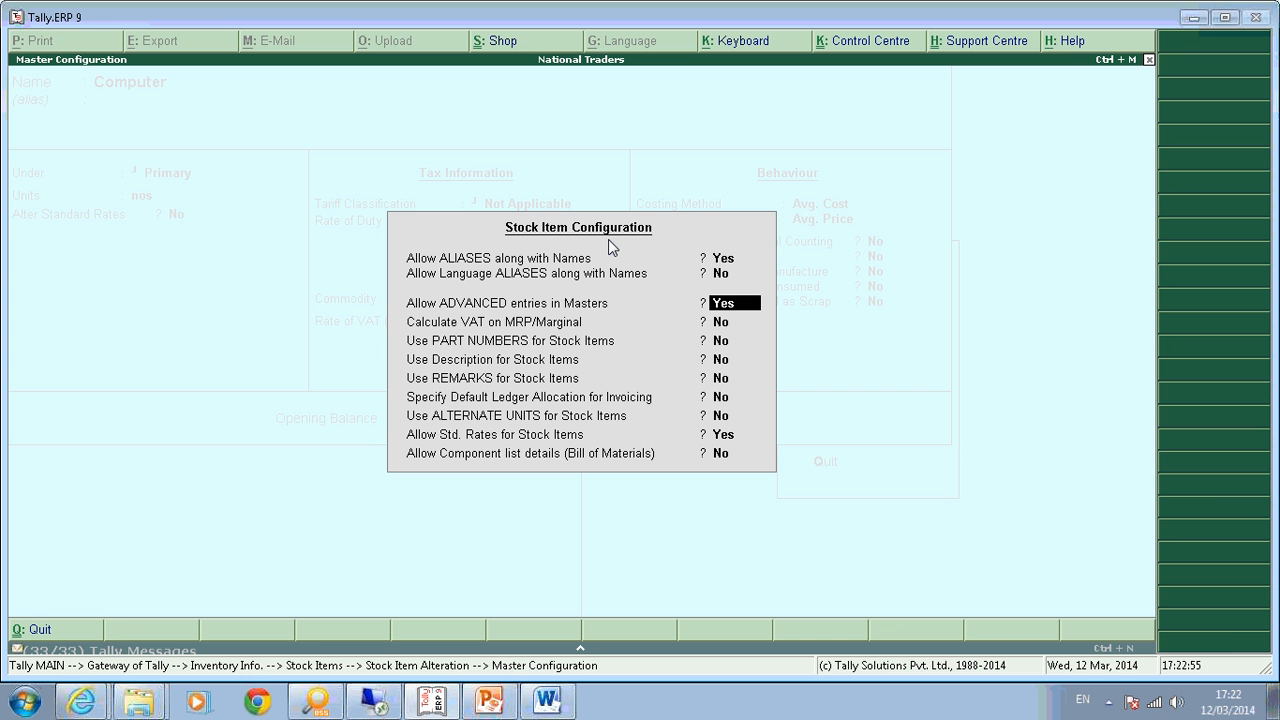
key("y")
key("Return")
key("Return")
key("Return")
key("Return")
type("y")
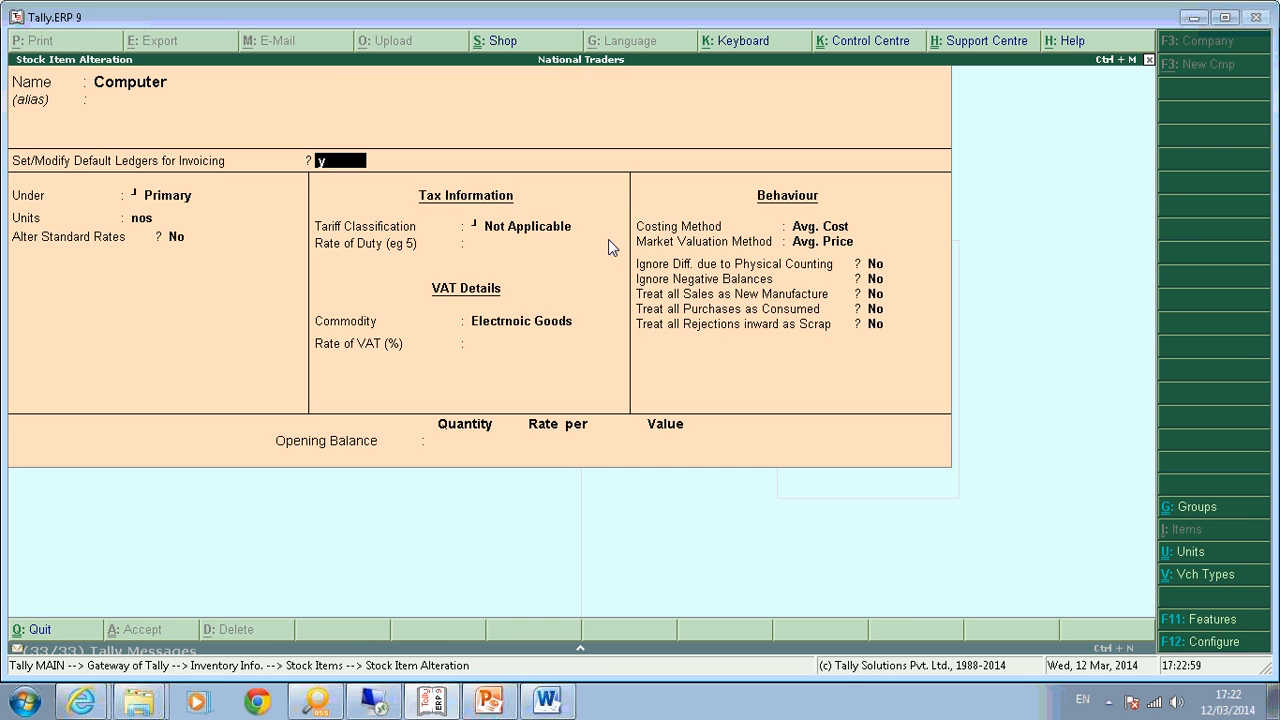
key("Return")
key("Return")
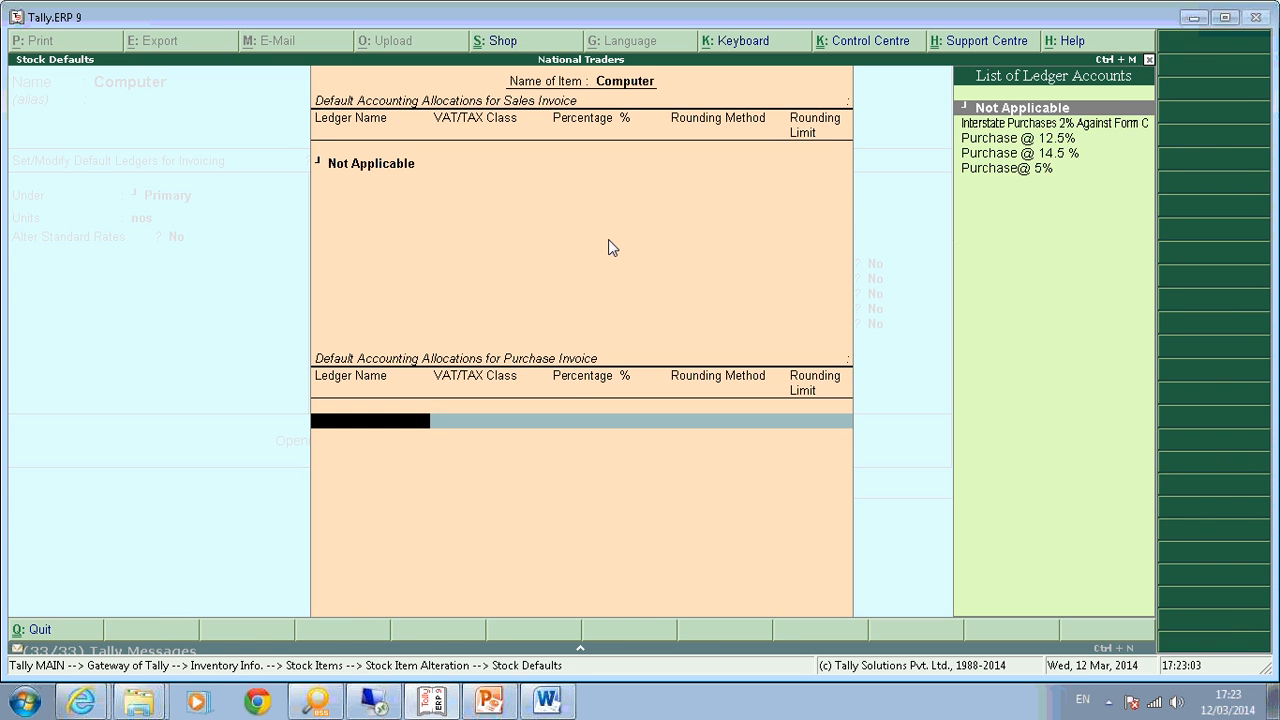
Allocate Computer's purchases to Purchase @ 14.5 % at 87.3362% (100*100/114.5) and Input VAT @ 14.5% at 12.6638%.
key("Down")
key("Down")
key("Down")
key("Return")
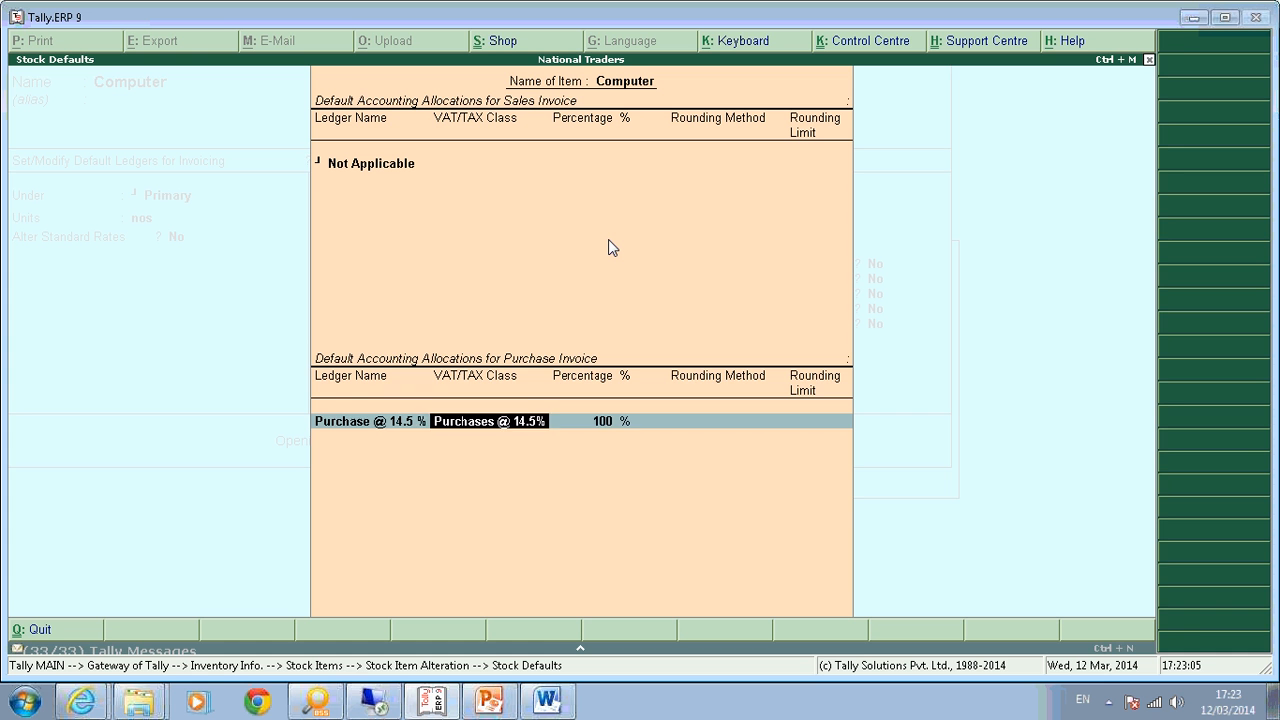
key("Return")
key("ctrl+n")
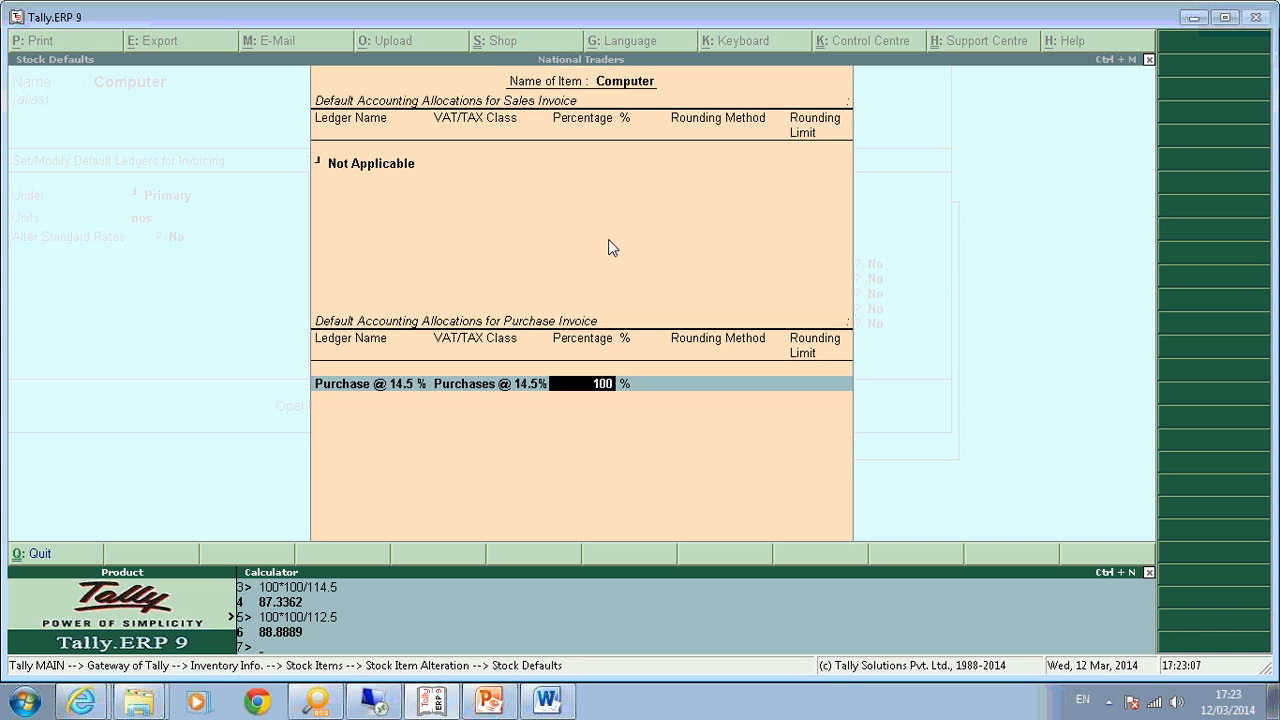
type("100*1")
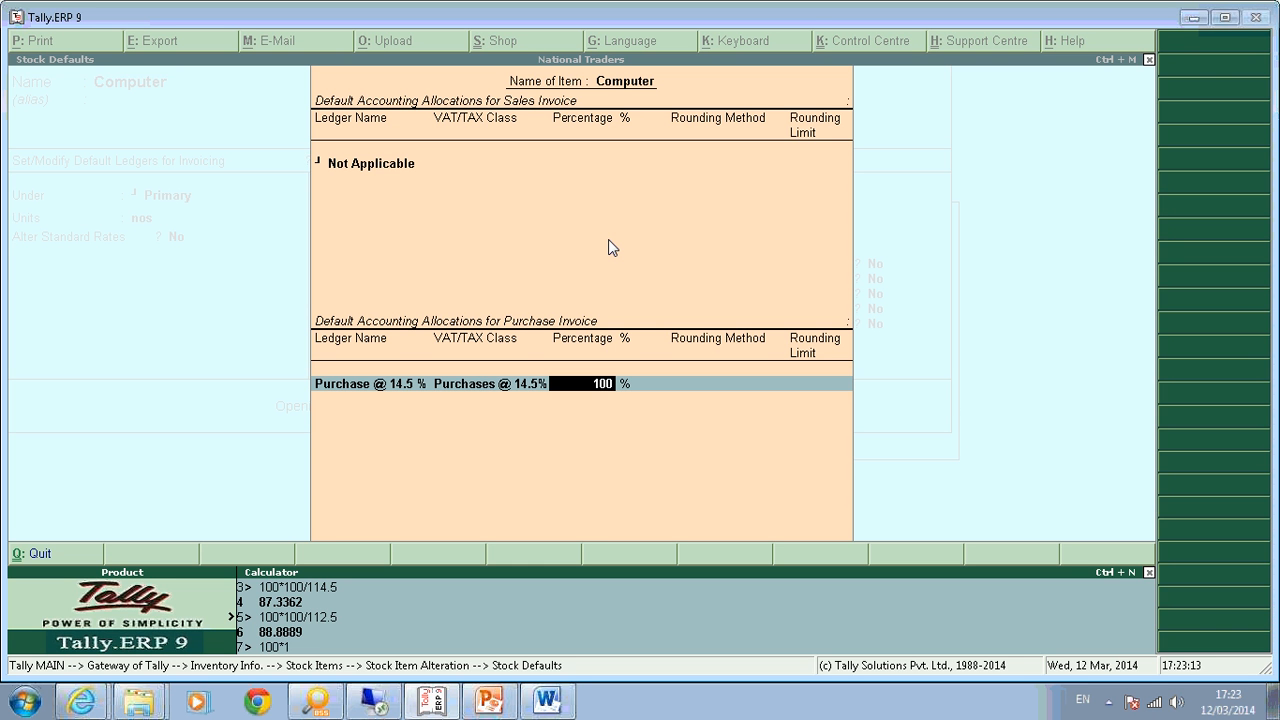
type("00/114.5")
key("Return")
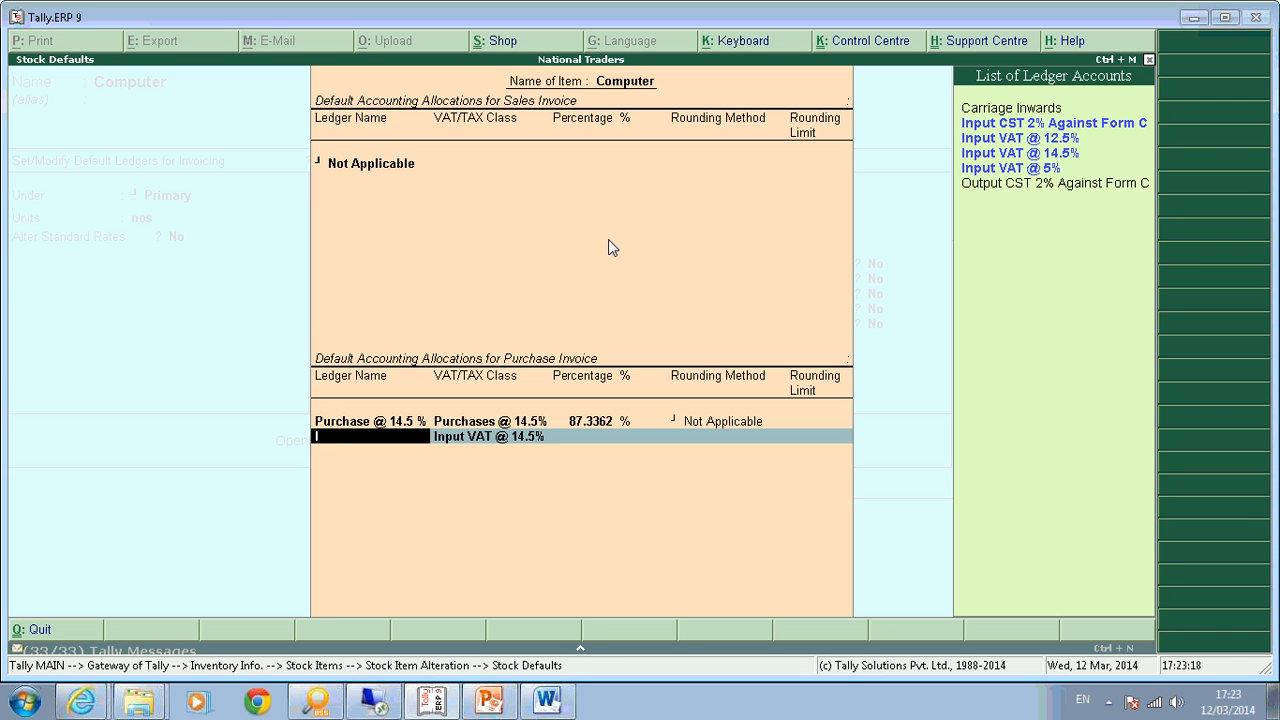
type("Input")
key("Down")
key("Down")
key("Return")
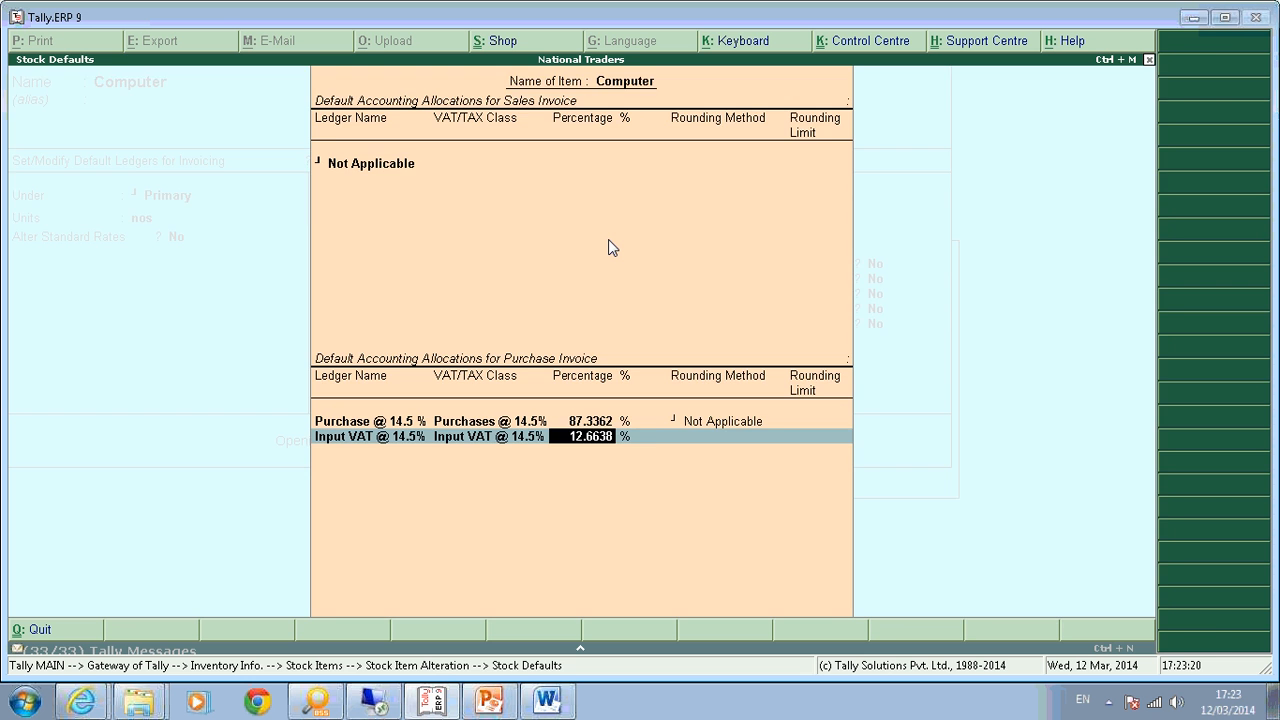
key("Return")
key("Return")
key("Return")
key("Return")
key("Return")
key("Return")
key("Return")
key("Return")
key("Return")
key("Return")
key("Return")
key("Return")
key("Return")
key("Return")
key("Return")
Save Computer, then give Key Board default ledgers with Purchase @ 14.5 % at 87.36%.
key("Return")
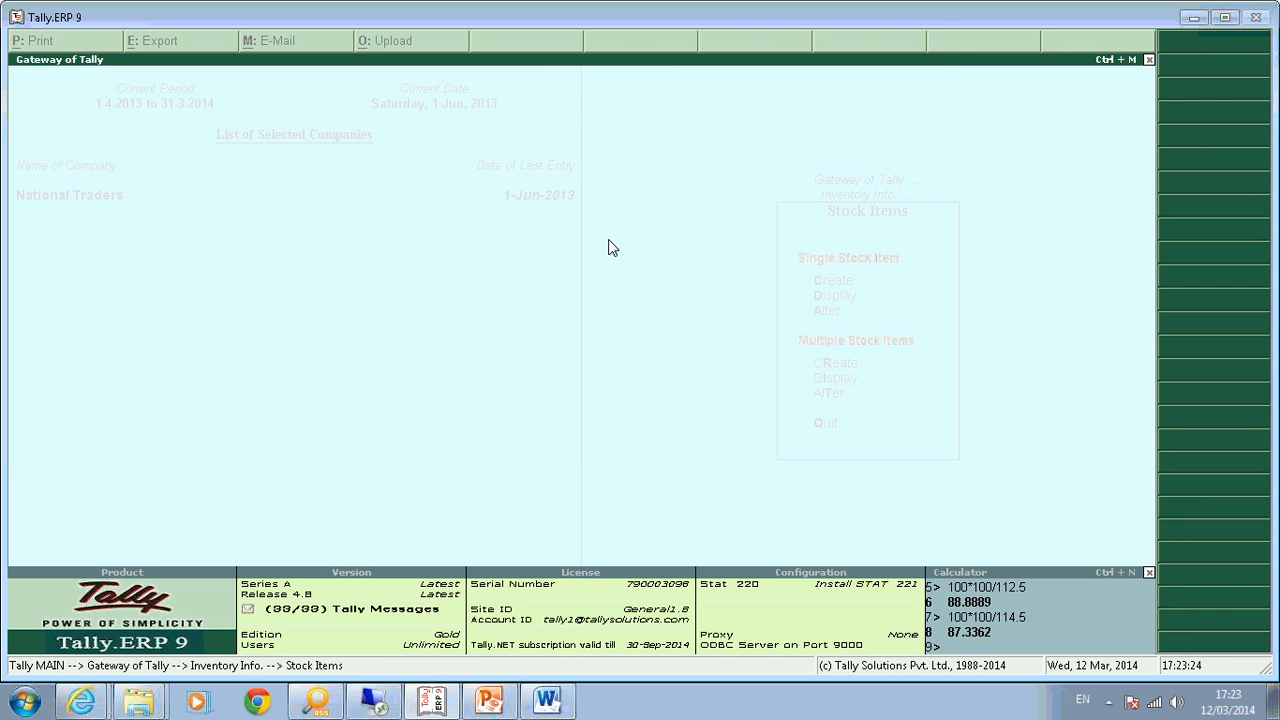
key("Return")
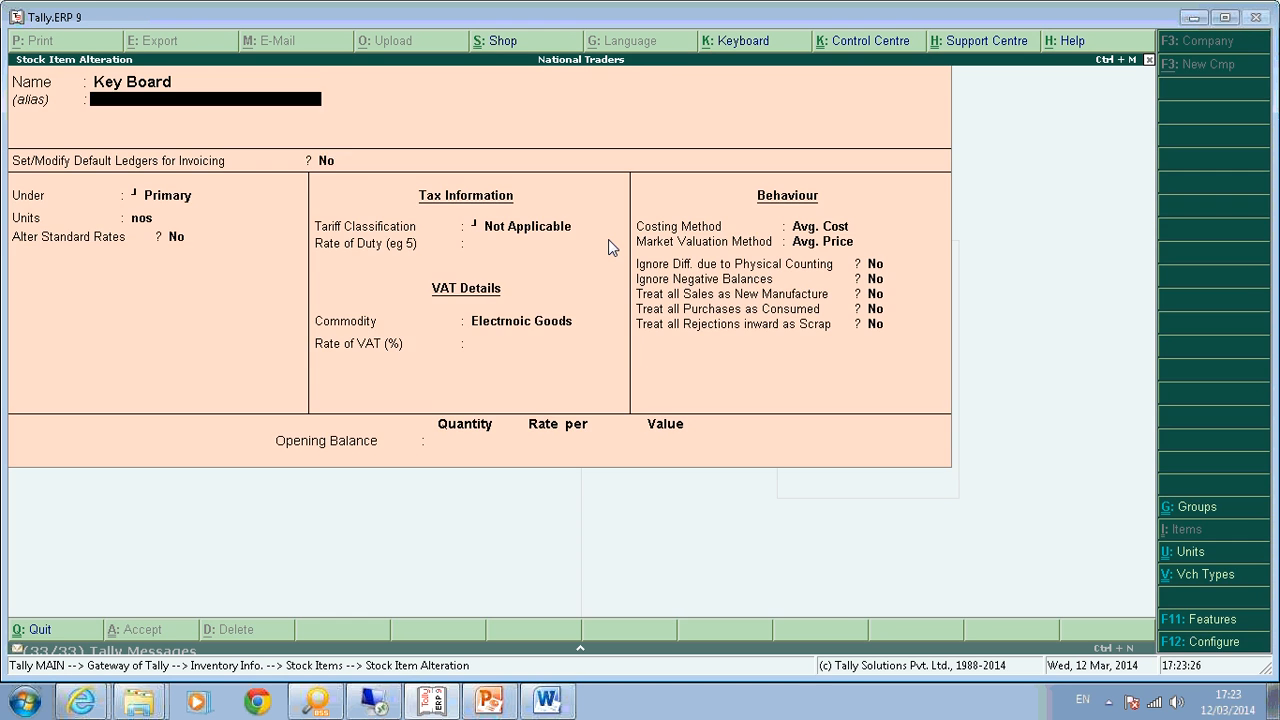
key("y")
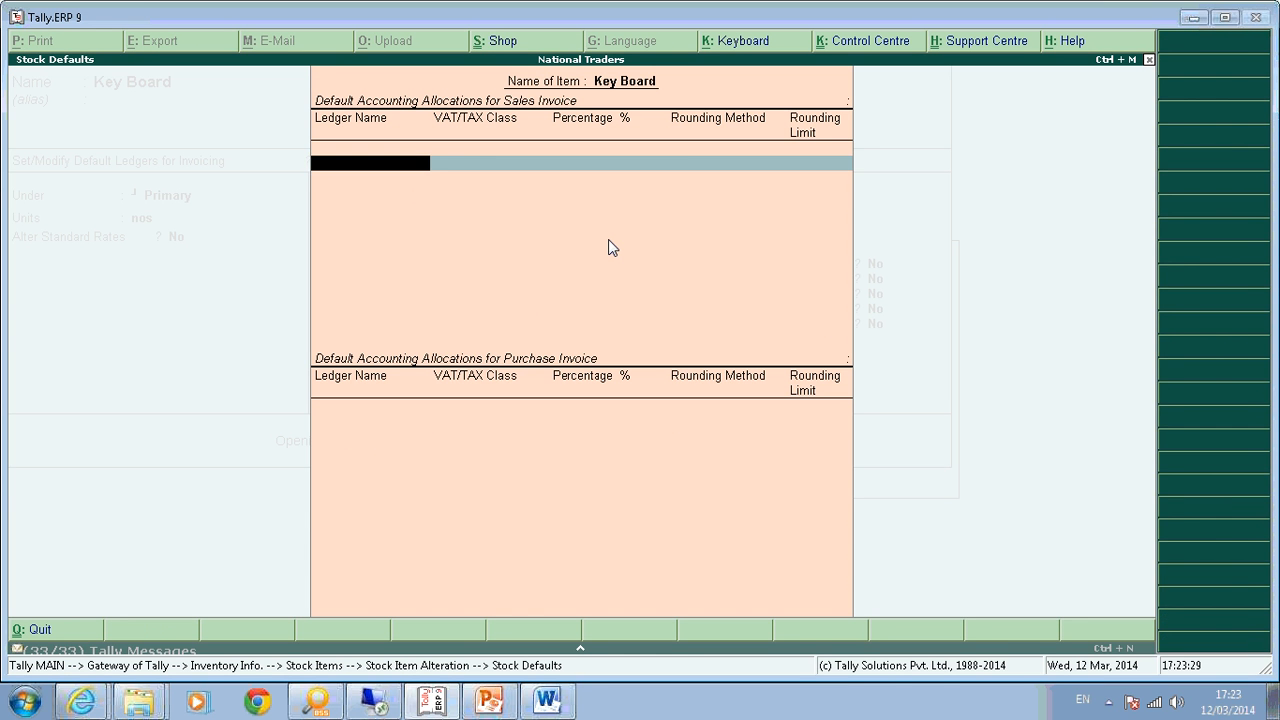
key("Return")
key("Down")
key("Down")
key("Down")
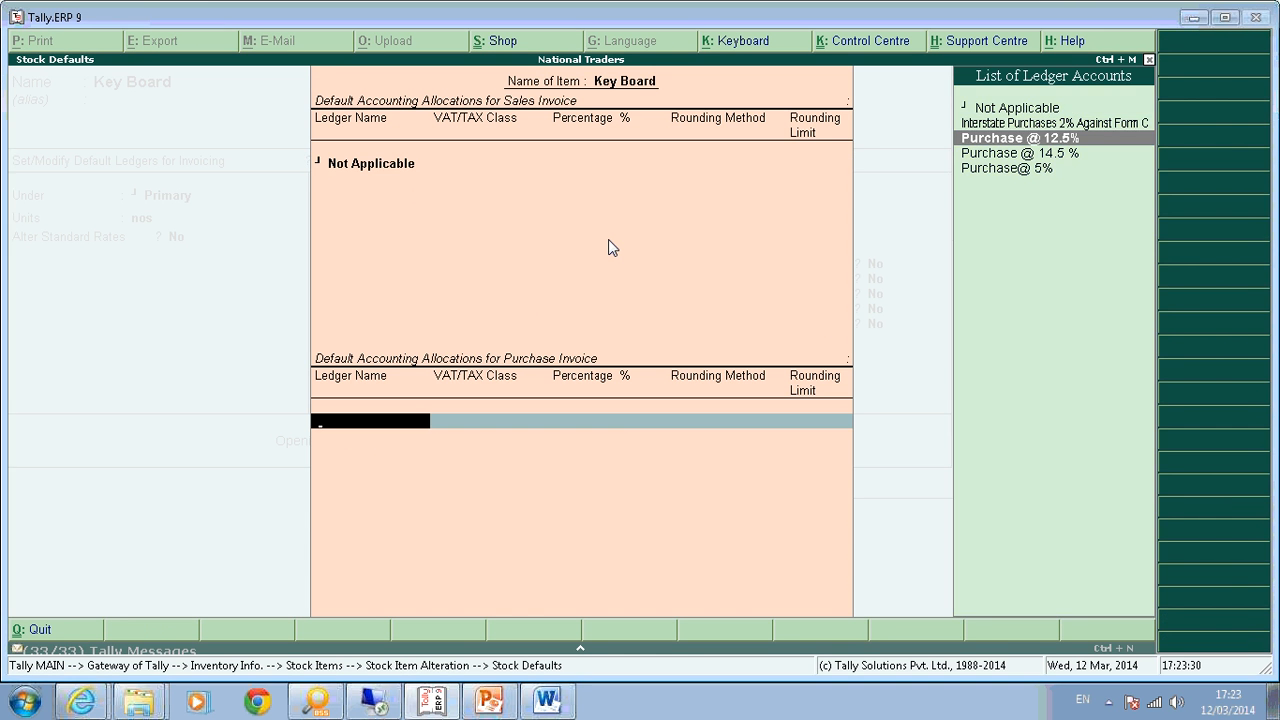
key("Return")
key("ctrl+n")
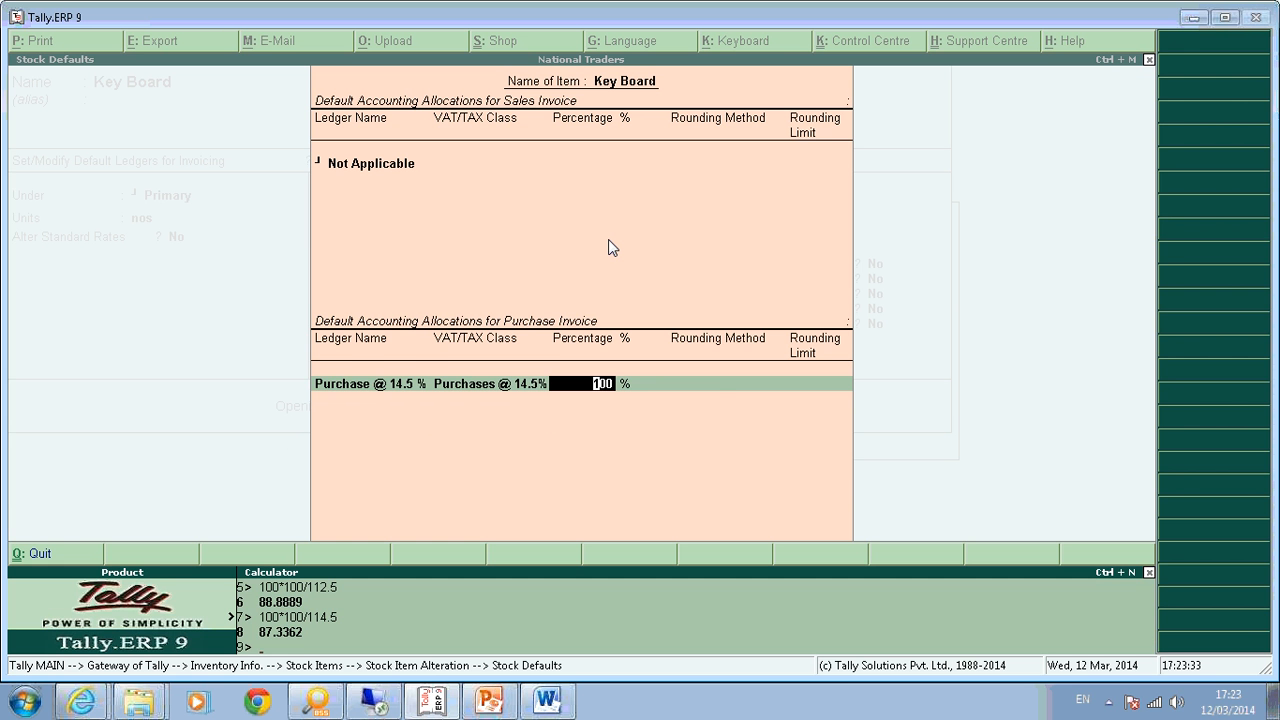
key("ctrl+m")
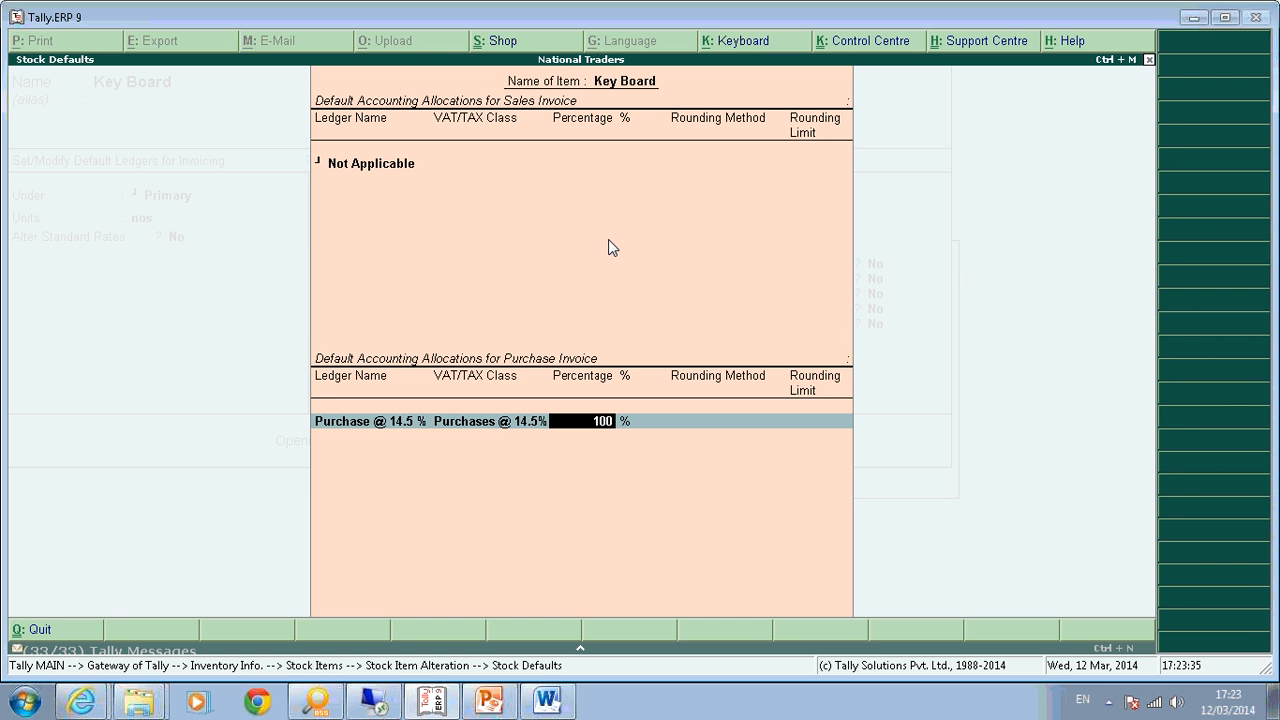
type("8")
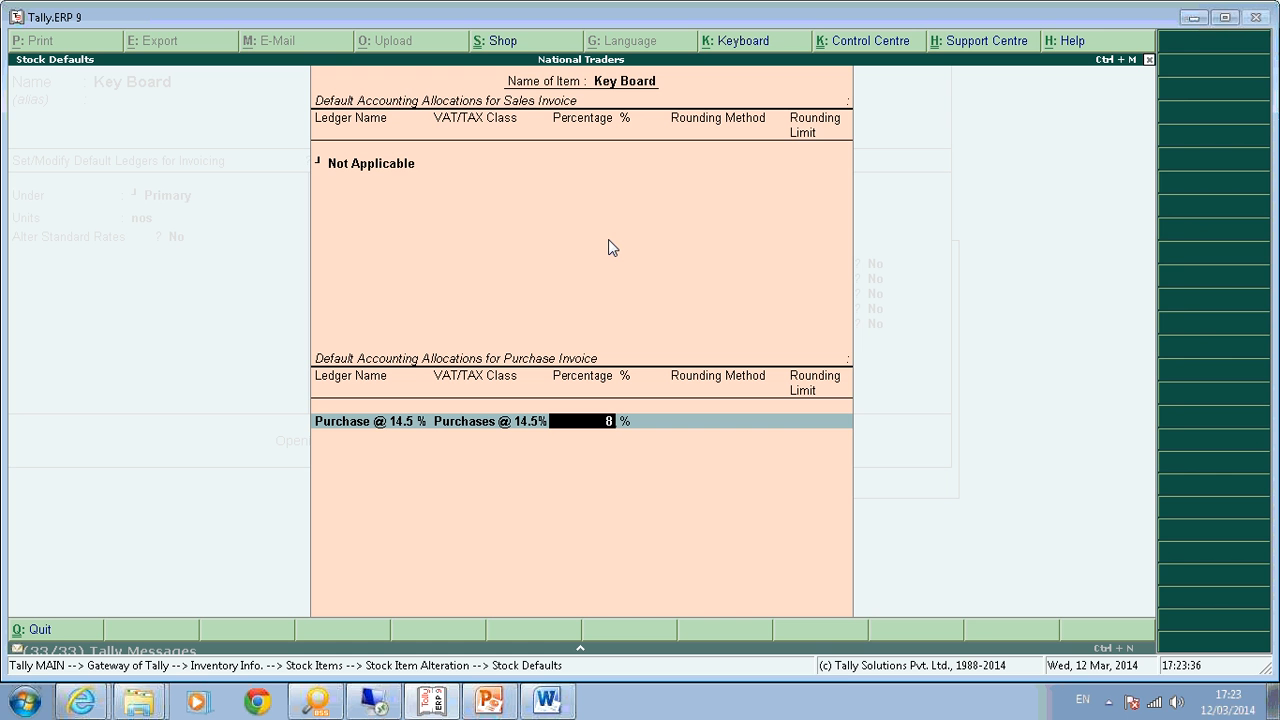
type("7.36")
key("Return")
key("Return")
Set Key Board's second allocation row to Input VAT @ 14.5% at 12.64% and save.
key("Return")
key("BackSpace")
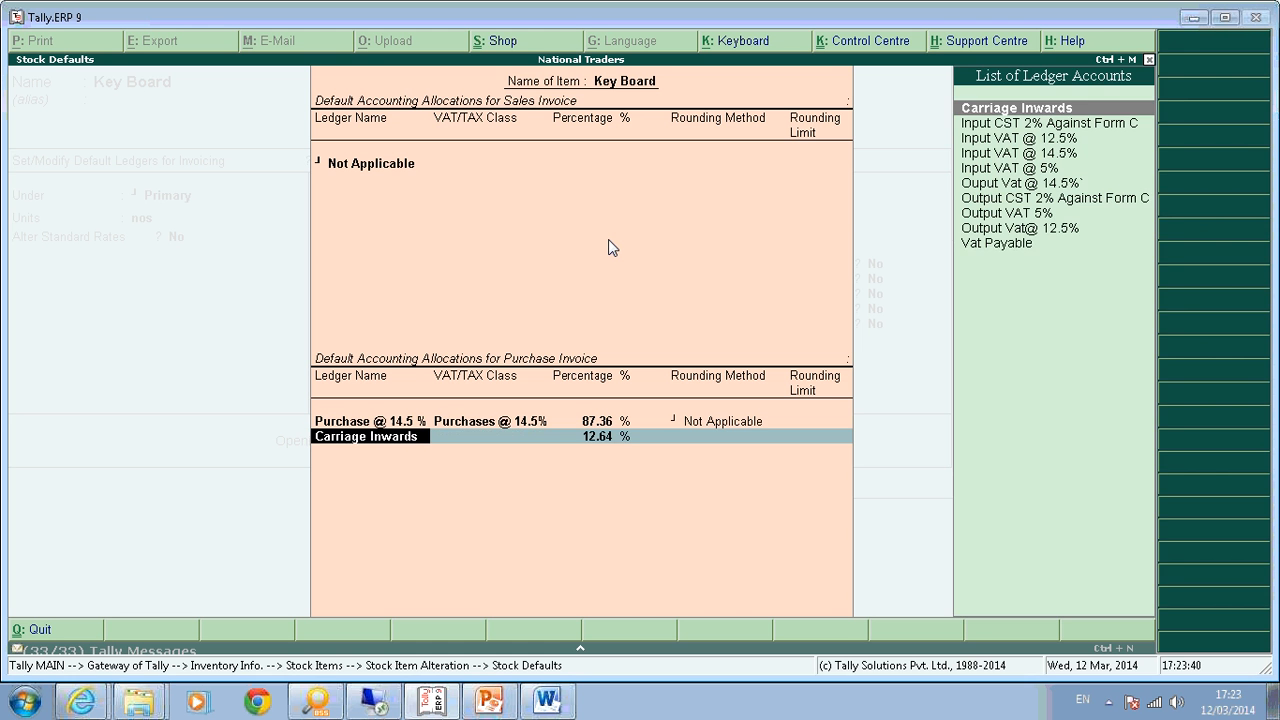
type("In")
key("Down")
key("Down")
key("Return")
key("Return")
key("Return")
key("Return")
key("Return")
key("Return")
key("Return")
key("Return")
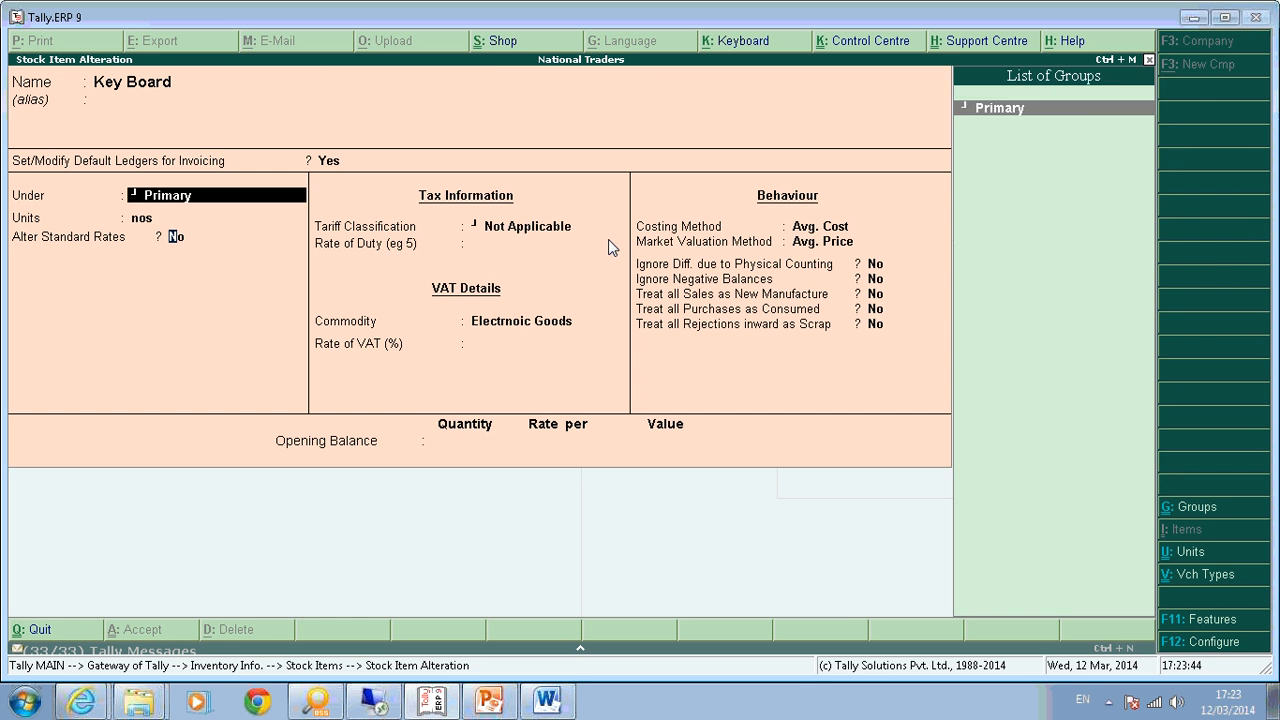
key("Return")
key("Return")
key("Return")
key("Return")
key("Return")
key("Return")
key("Return")
key("Return")
key("Return")
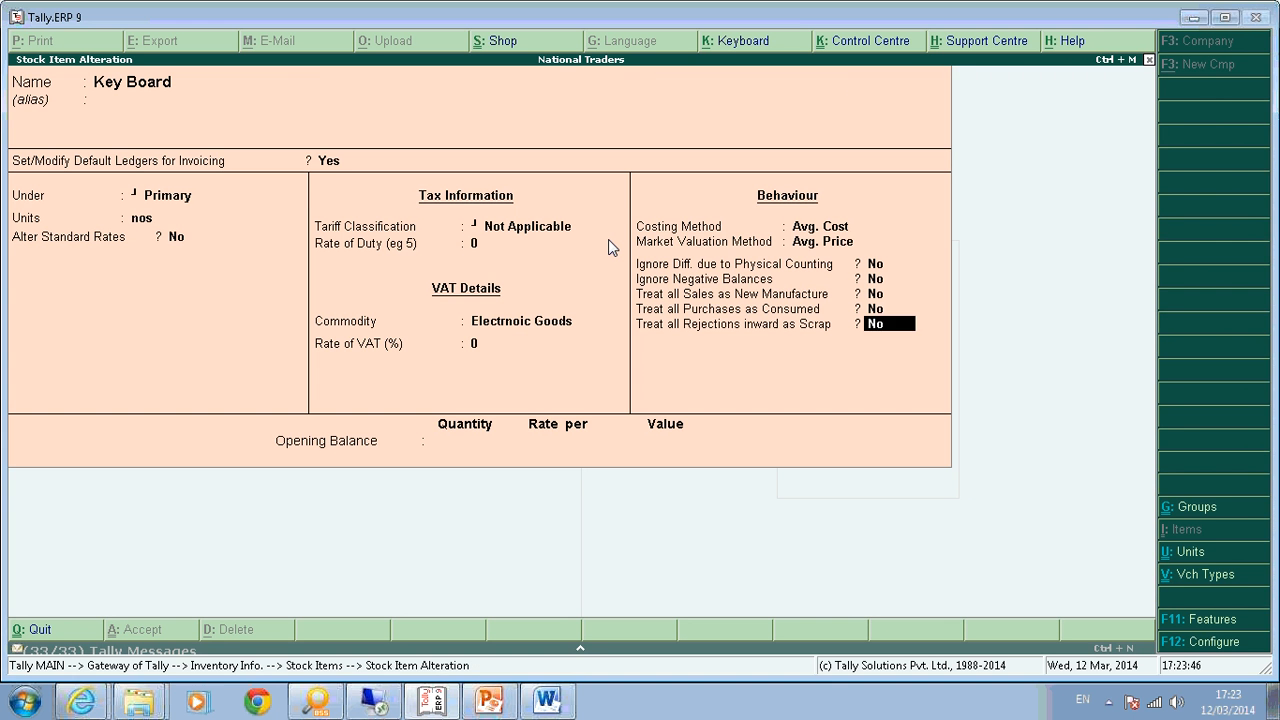
Save Key Board, then give Mouse default ledgers with Purchase @ 14.5% at 87.36%.
key("Down")
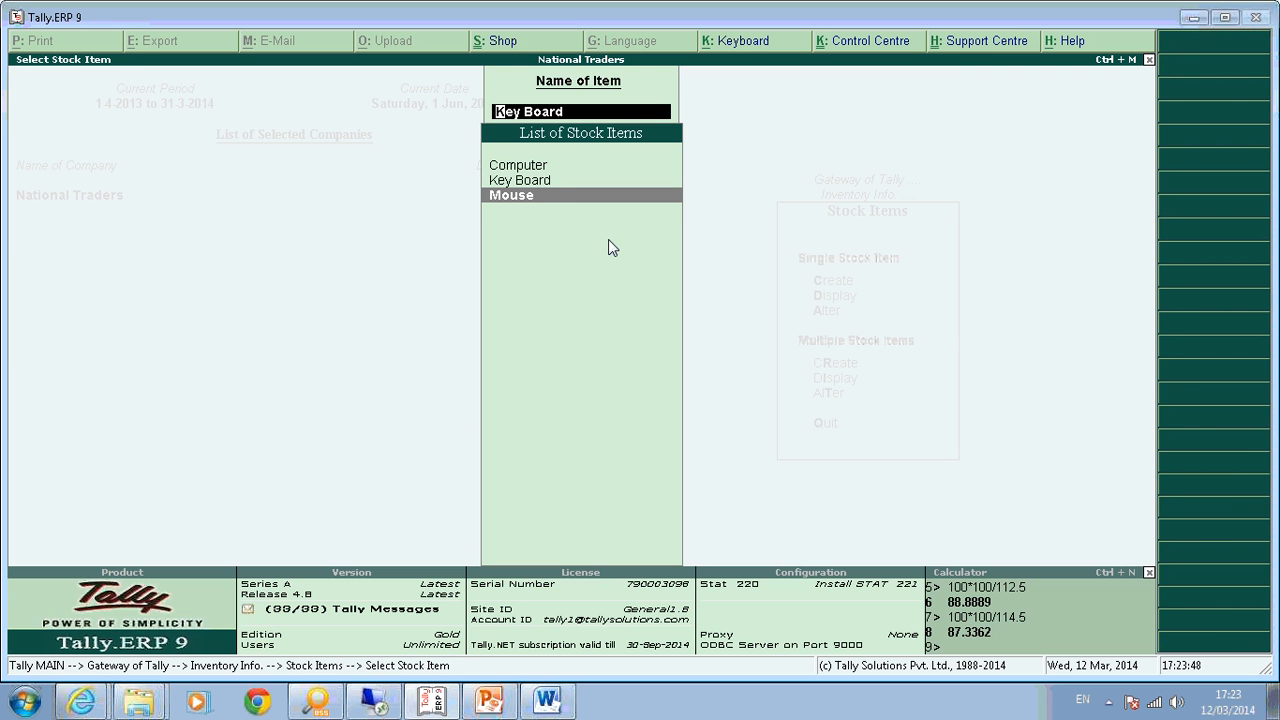
key("Return")
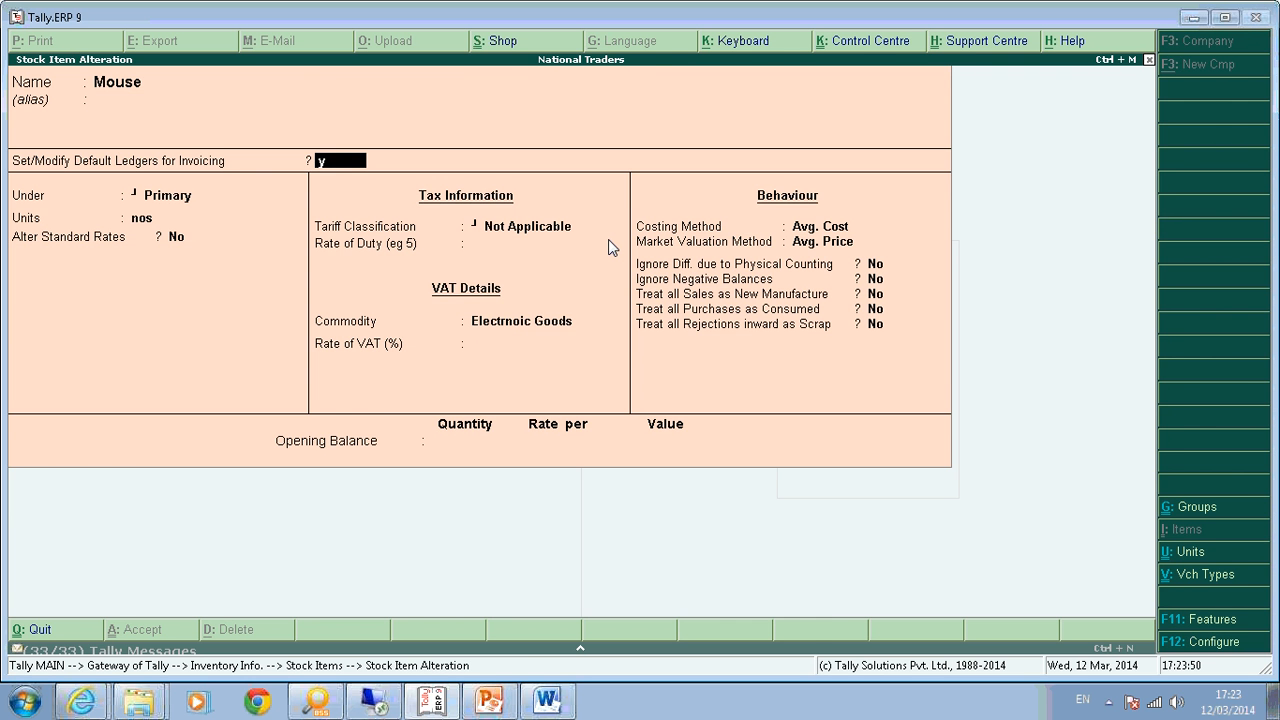
key("y")
key("Return")
key("Down")
key("Down")
key("Down")
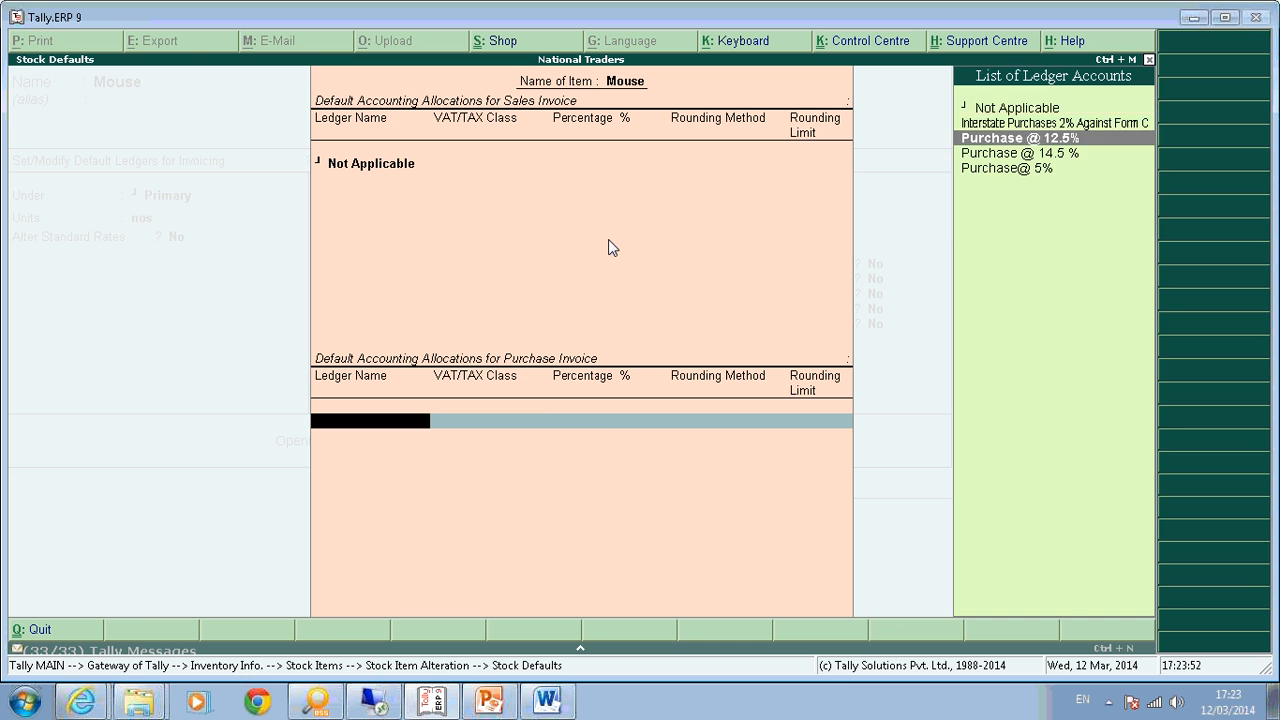
key("Return")
key("Return")
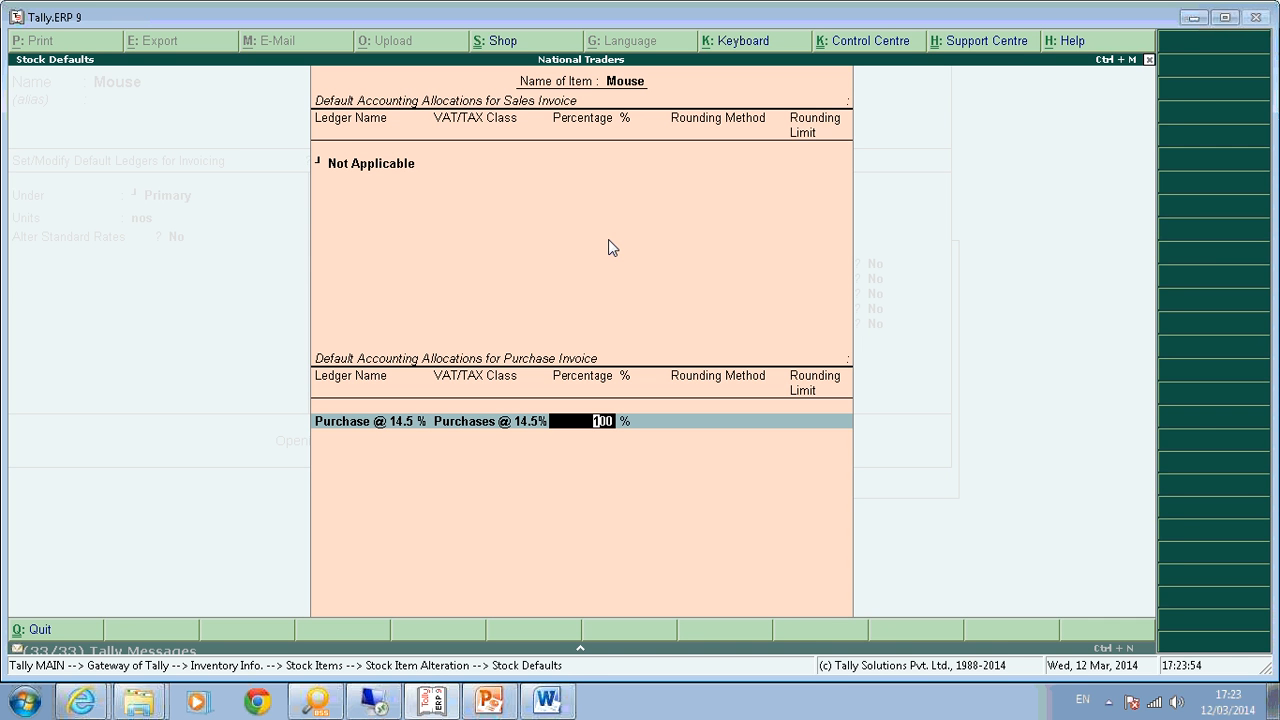
type("87.36")
key("Return")
key("Return")
key("Return")
Add Input VAT @ 14.5% as Mouse's second allocation and save the item.
key("BackSpace")
type("Inpu")
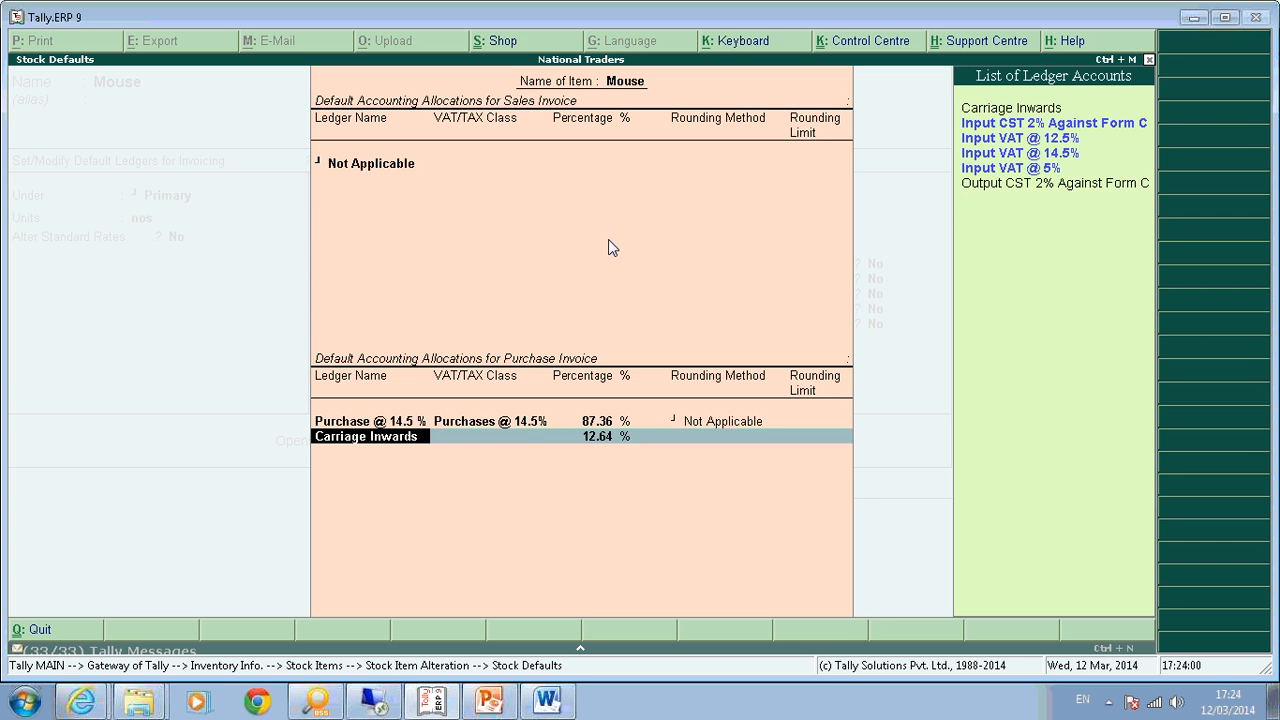
key("Down")
key("Down")
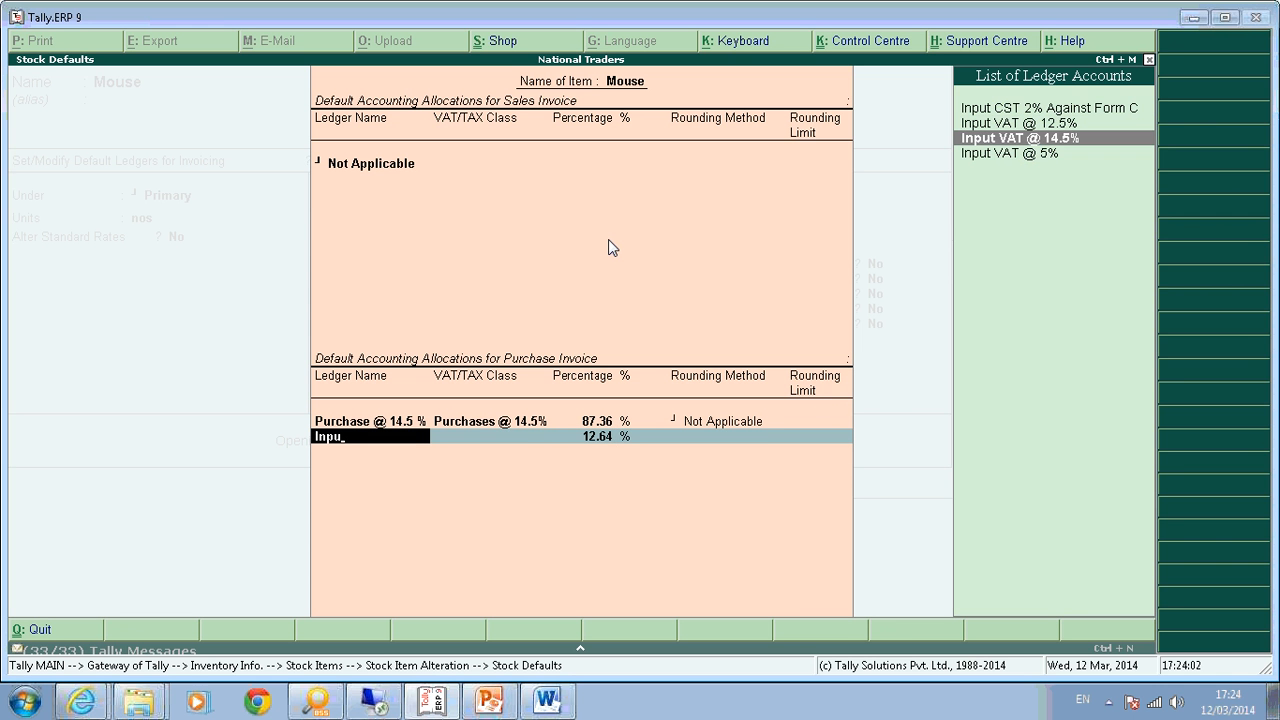
key("Return")
key("Return")
key("Return")
key("Return")
key("Return")
key("Return")
key("Return")
key("Return")
key("Return")
key("Return")
key("Return")
key("Return")
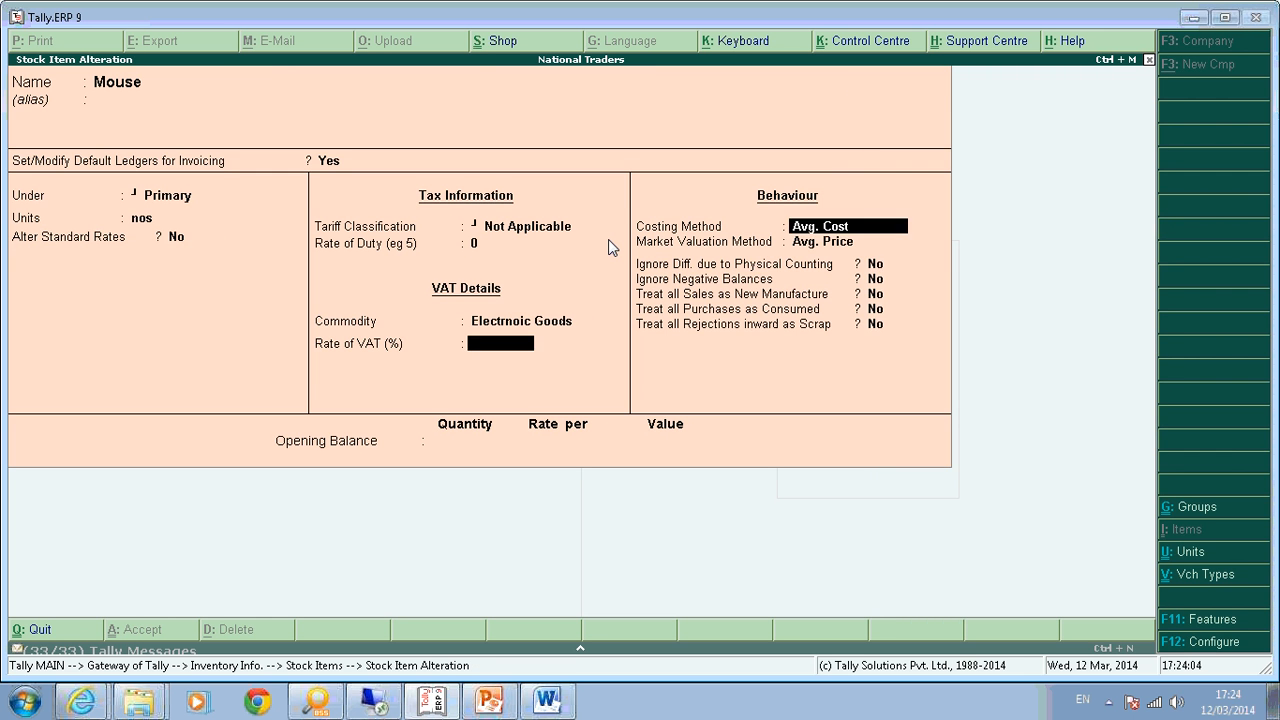
key("Return")
key("Return")
key("Return")
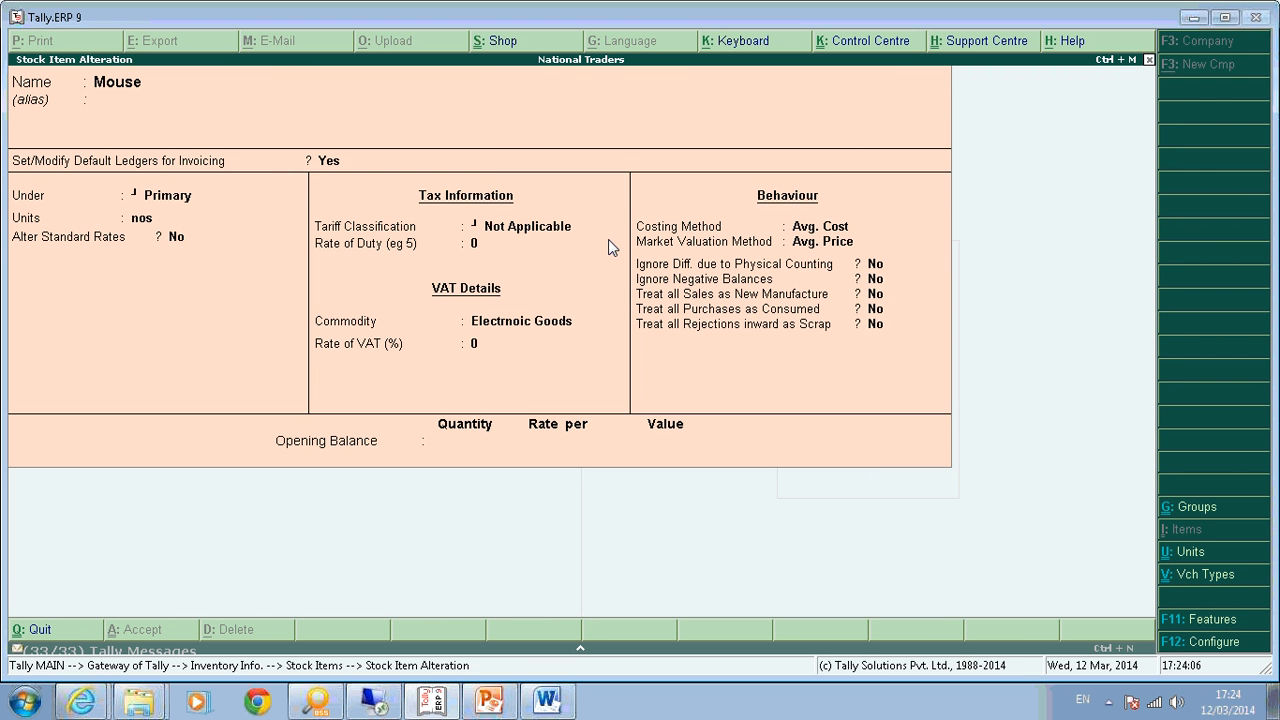
key("Return")
key("Return")
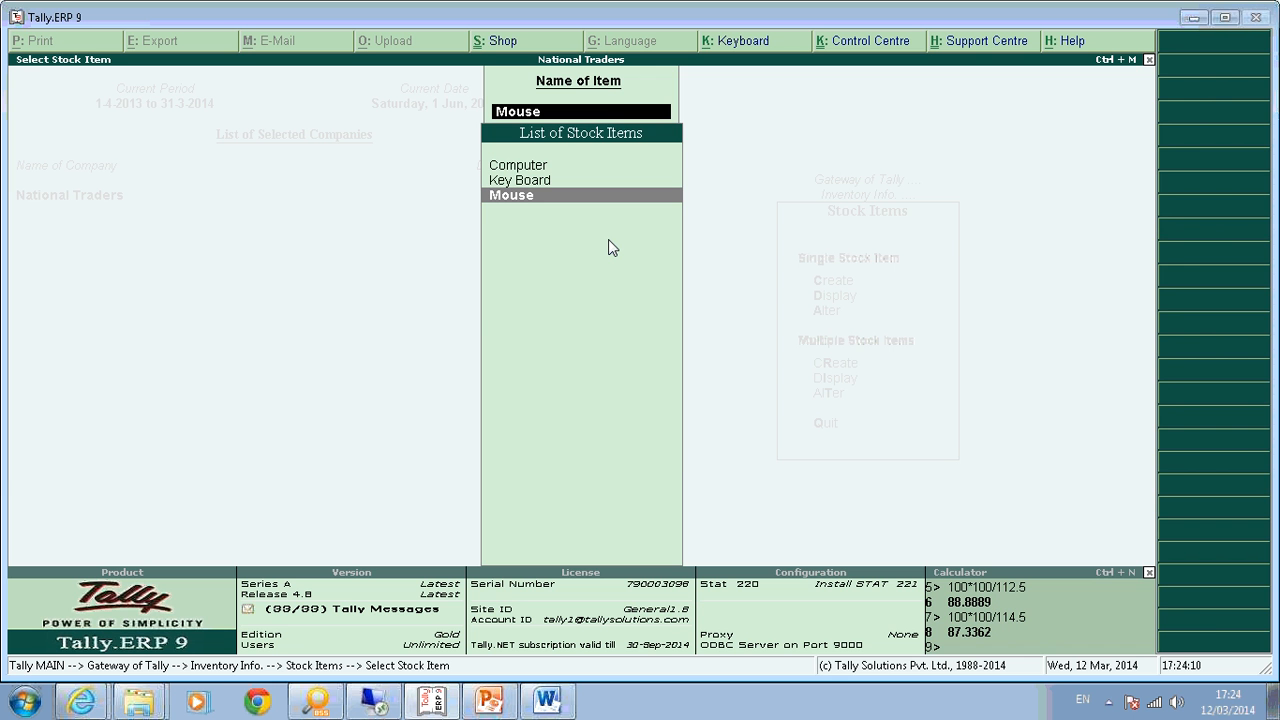
Start a new Purchase voucher using the Inclusive voucher class.
key("Escape")
key("Escape")
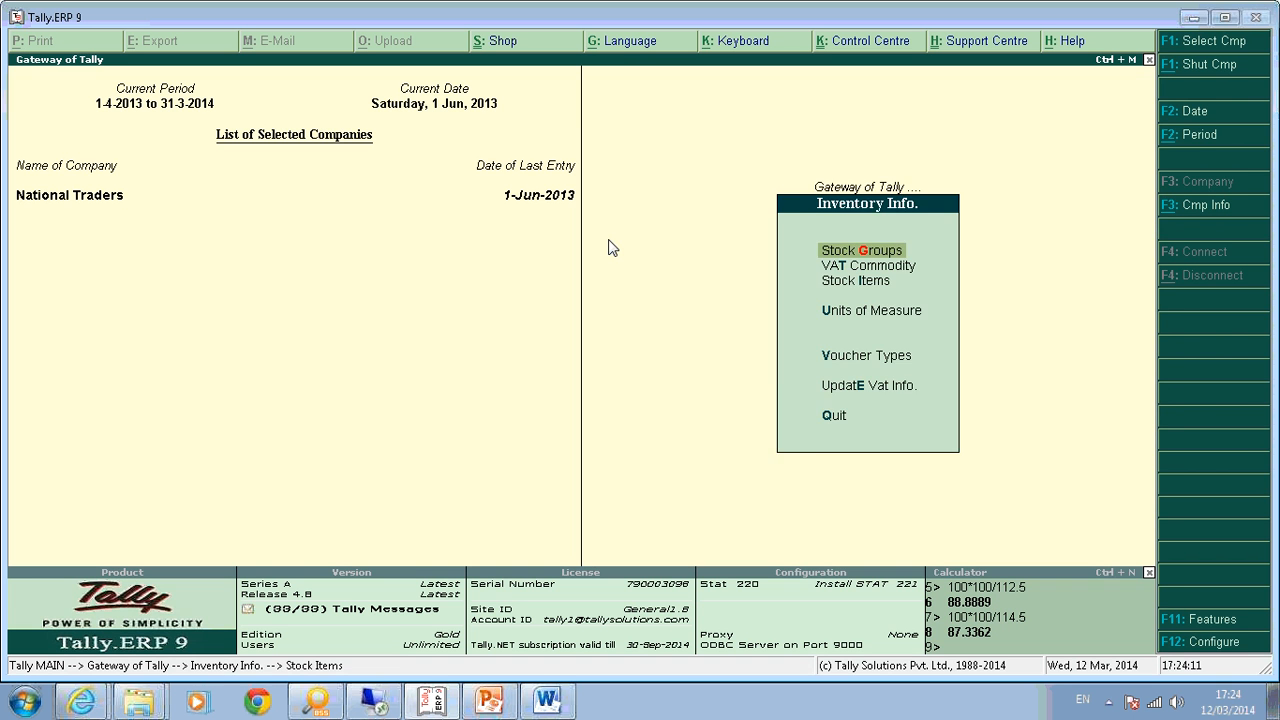
key("Escape")
key("v")
key("F9")
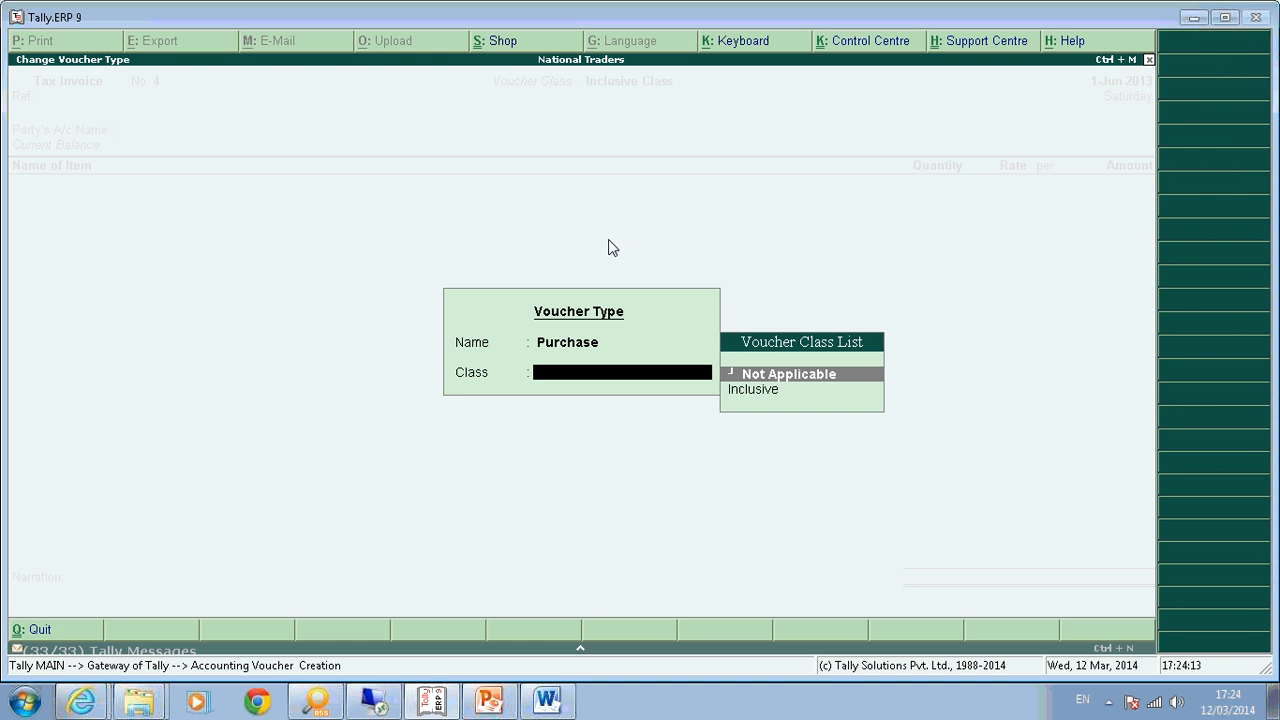
key("Down")
key("Return")
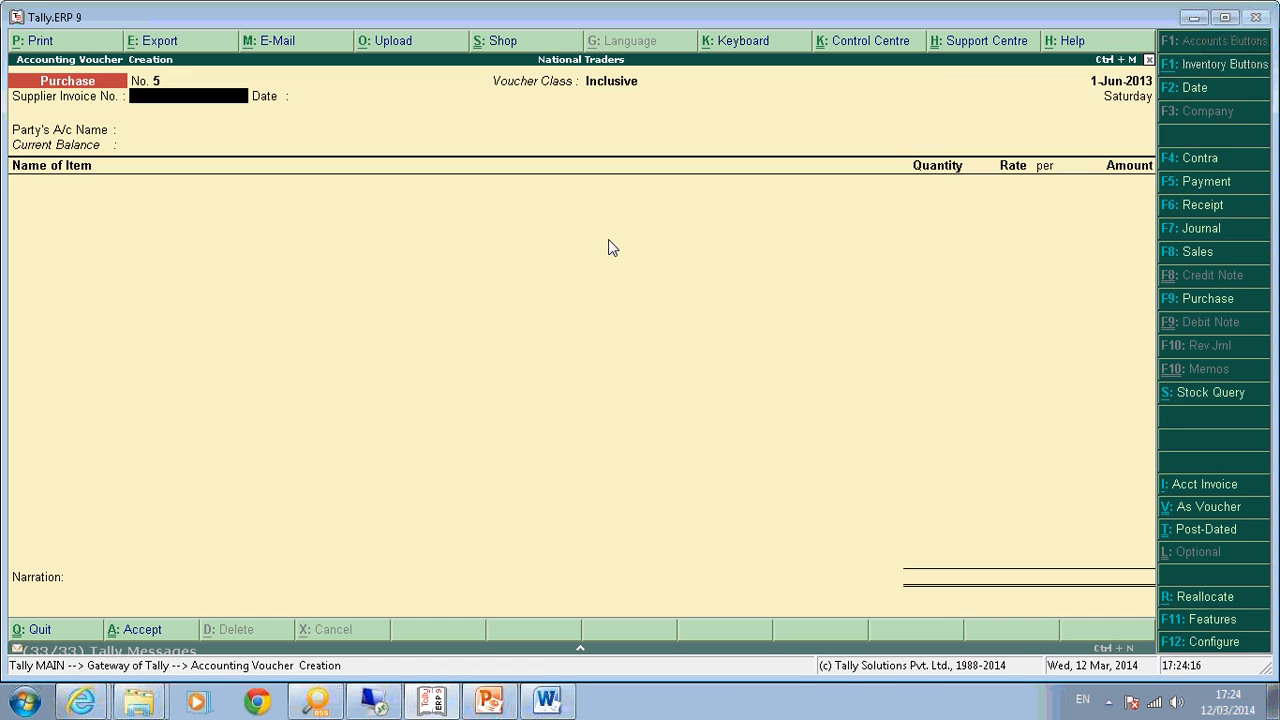
Select Cash as the party account for the purchase.
key("Return")
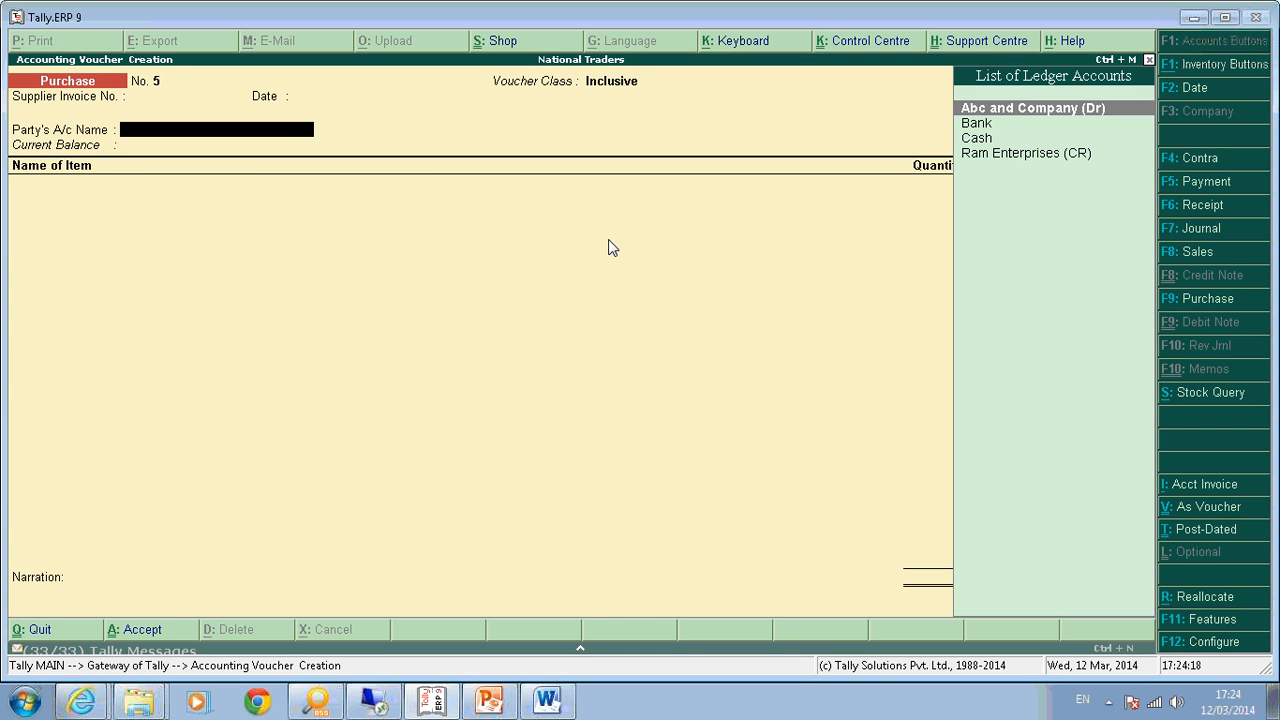
key("Down")
key("Down")
key("Down")
key("Up")
key("Up")
key("Down")
key("Return")
key("Return")
key("Return")
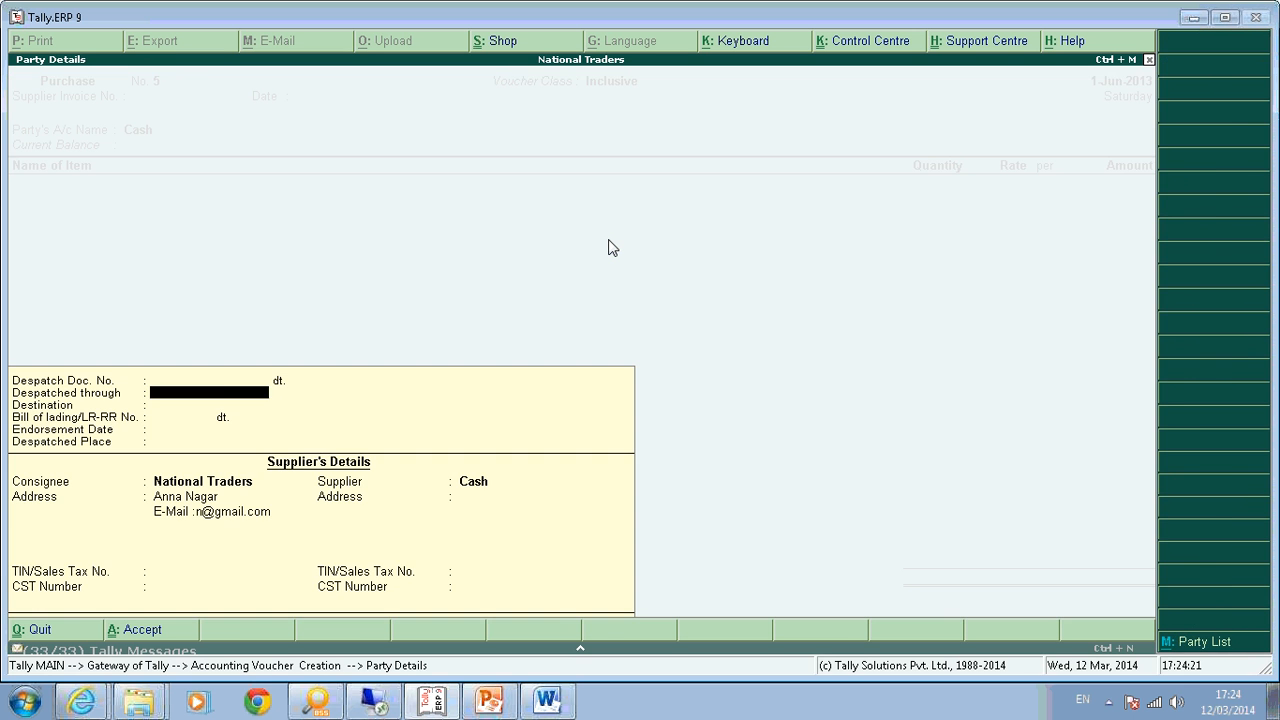
key("ctrl+a")
key("Down")
key("Down")
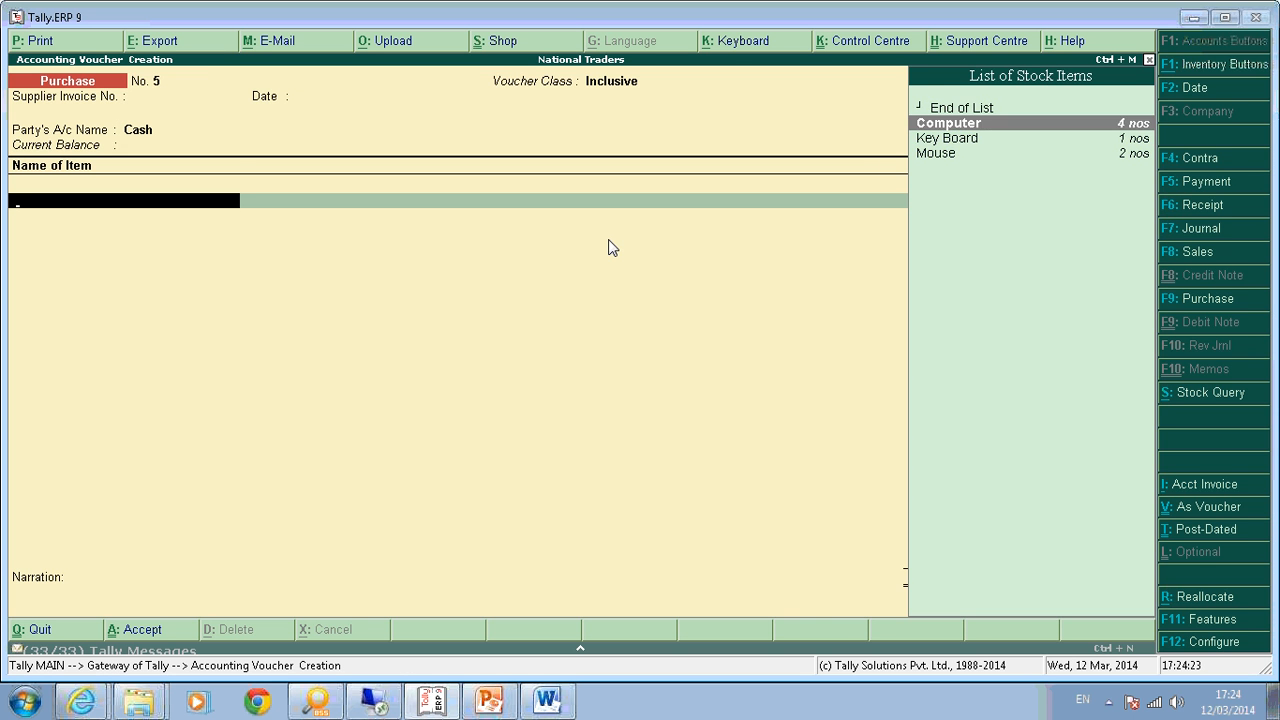
Enter one each of Computer, Key Board and Mouse, save, and reopen voucher No. 5.
key("Return")
type("1")
key("Return")
key("Return")
key("Return")
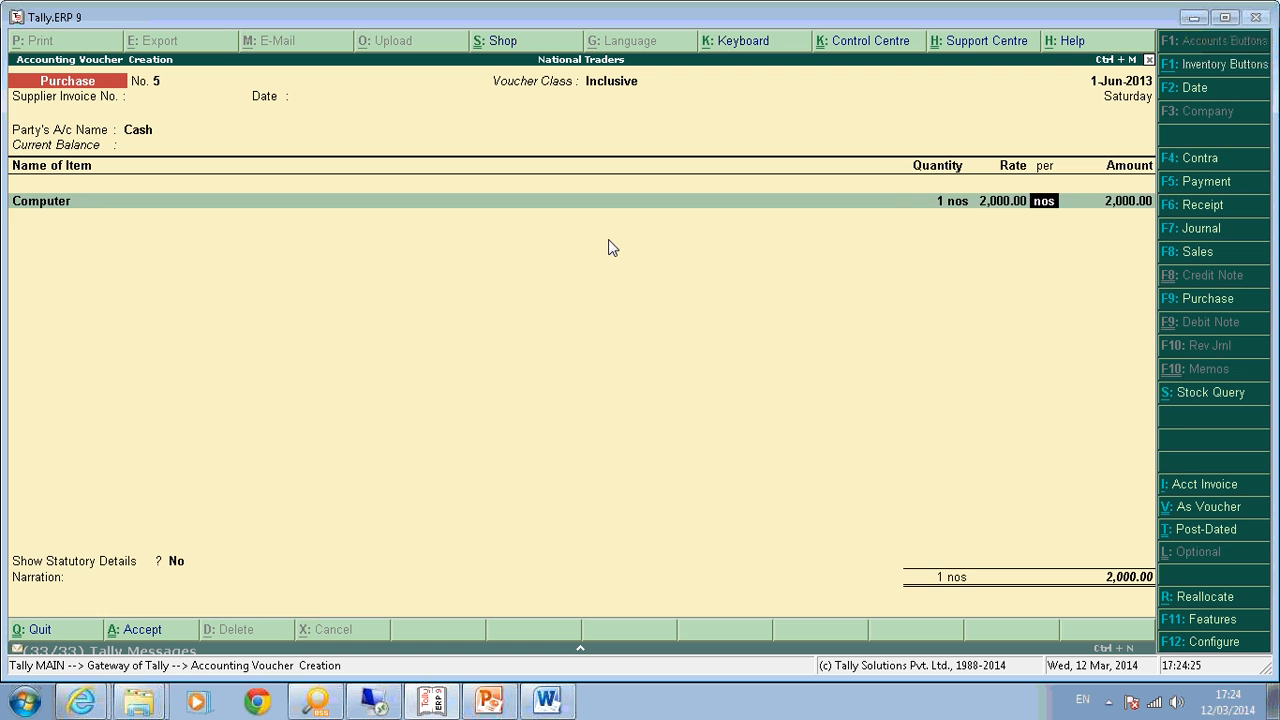
key("Return")
type("K")
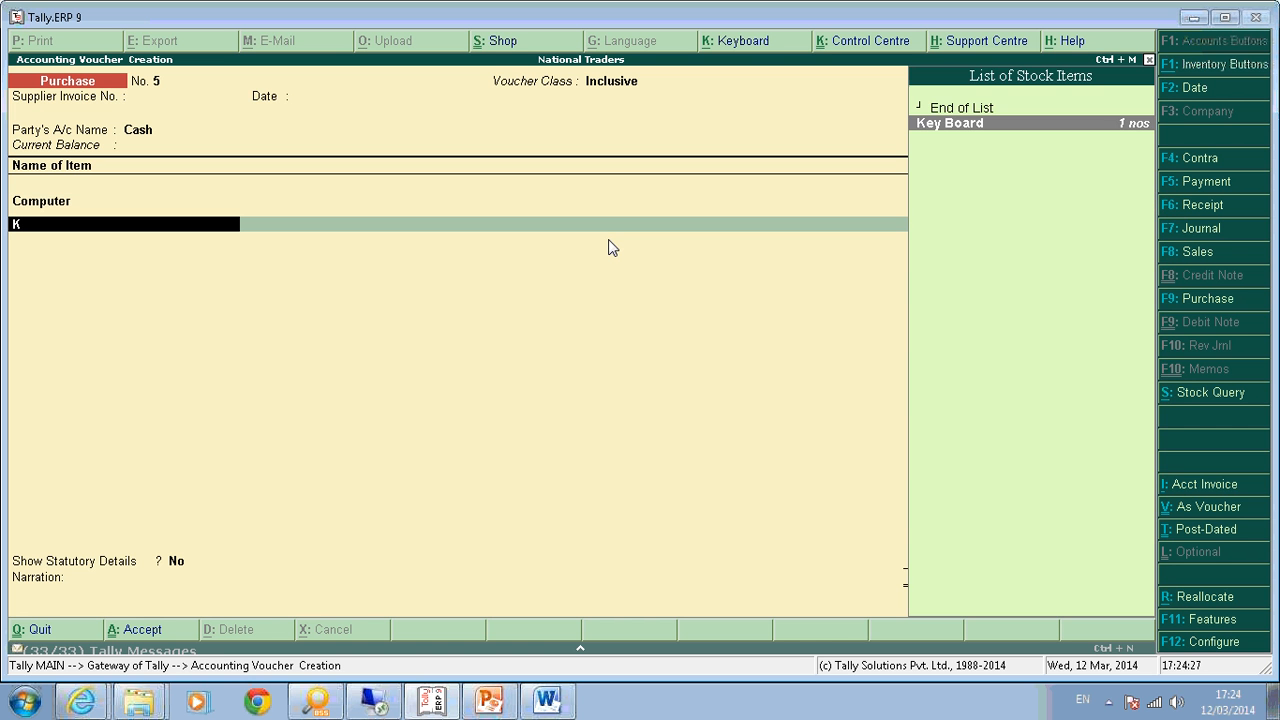
key("Return")
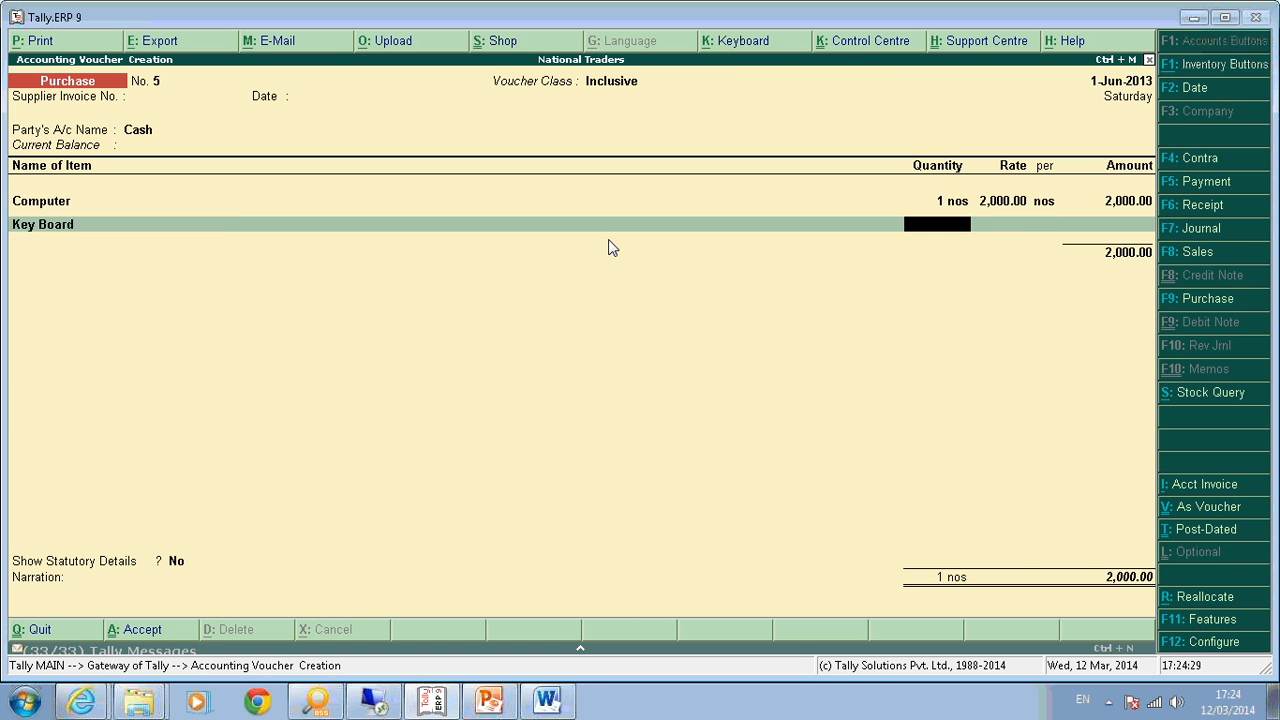
type("1")
key("Return")
key("Return")
key("Return")
key("Return")
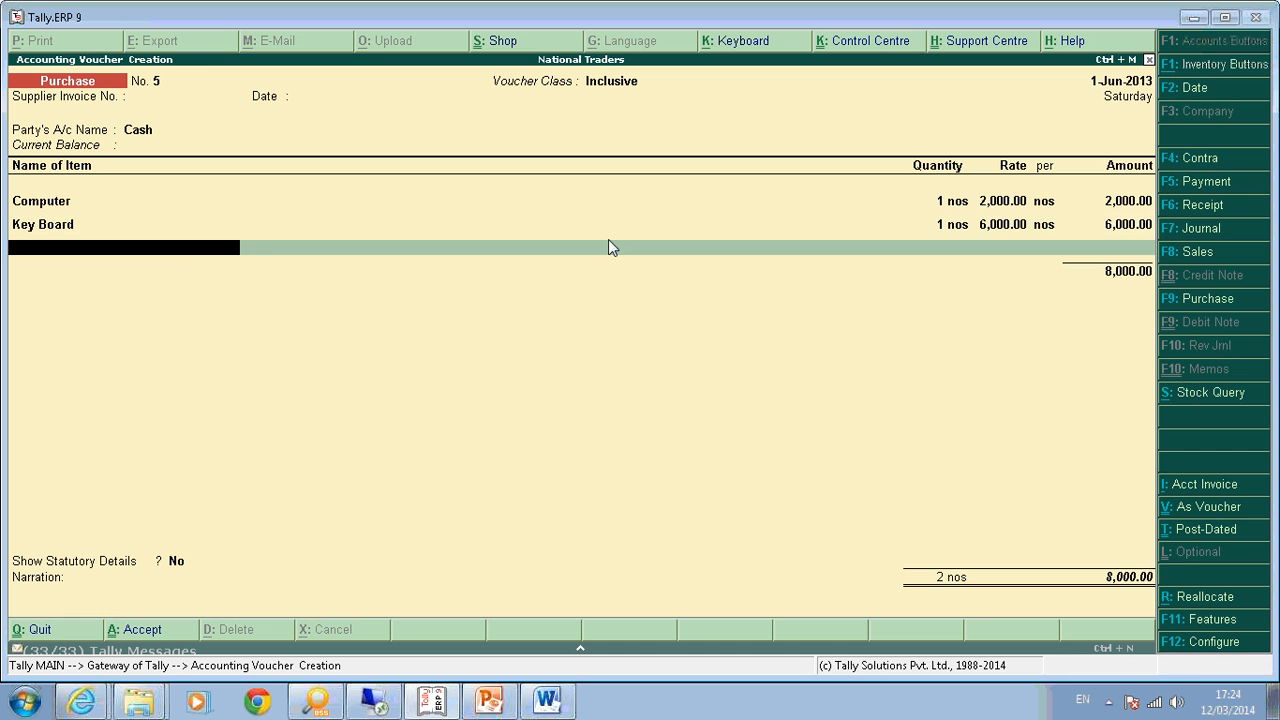
type("M")
key("Return")
type("1")
key("Return")
key("Return")
key("Return")
key("Return")
key("Return")
key("Return")
key("Return")
key("Return")
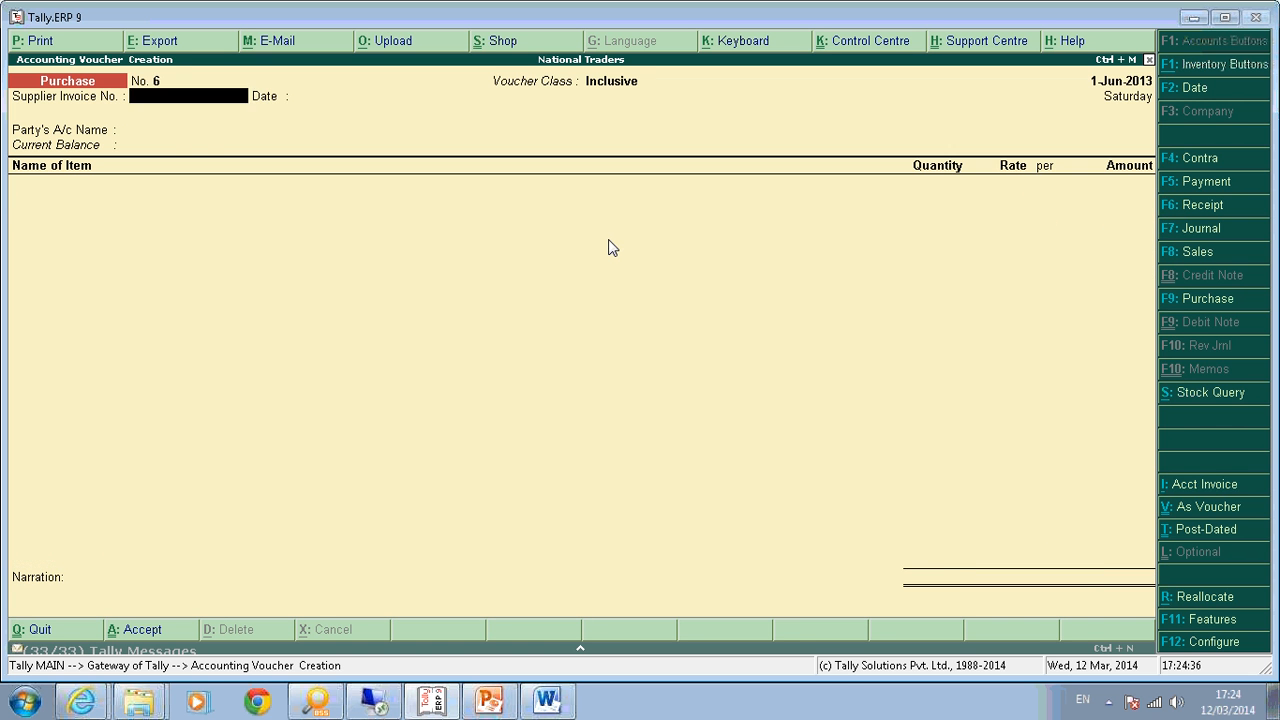
key("Page_Up")
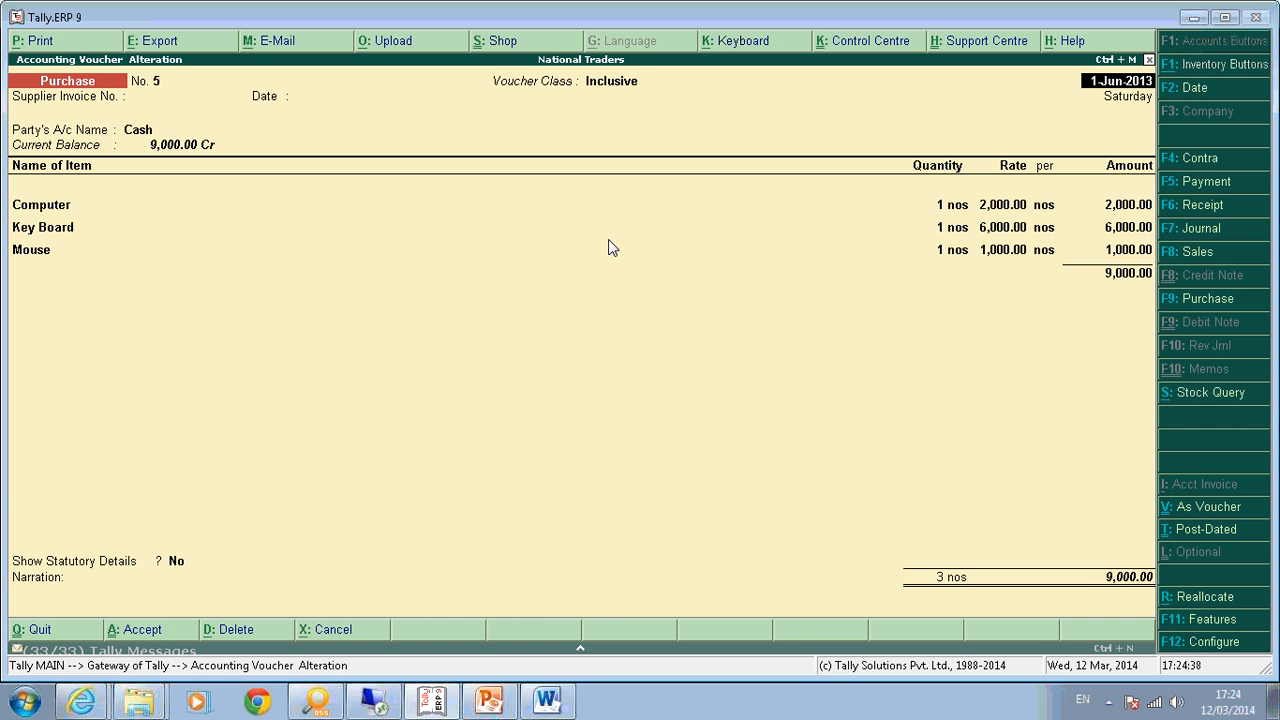
Step through Party Details and the Computer and Key Board accounting details of voucher No. 5.
key("Return")
key("Return")
key("Return")
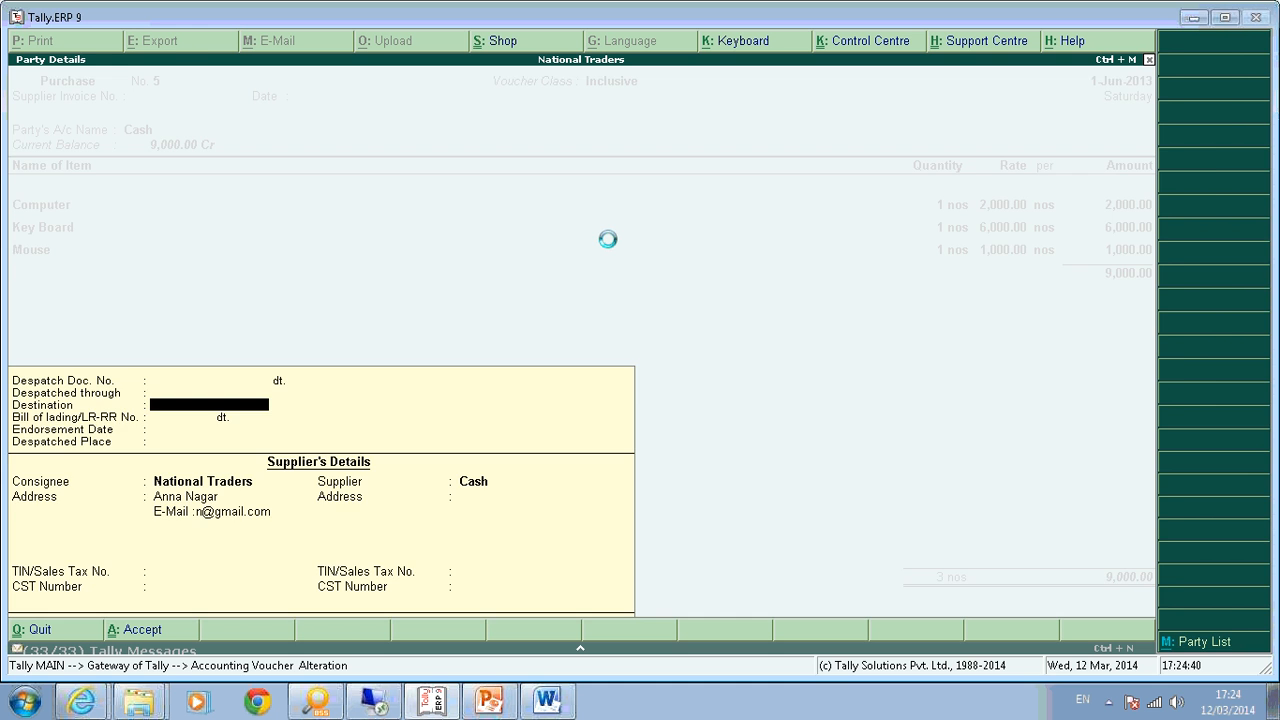
key("Return")
key("Return")
key("Return")
key("Return")
key("Return")
key("Return")
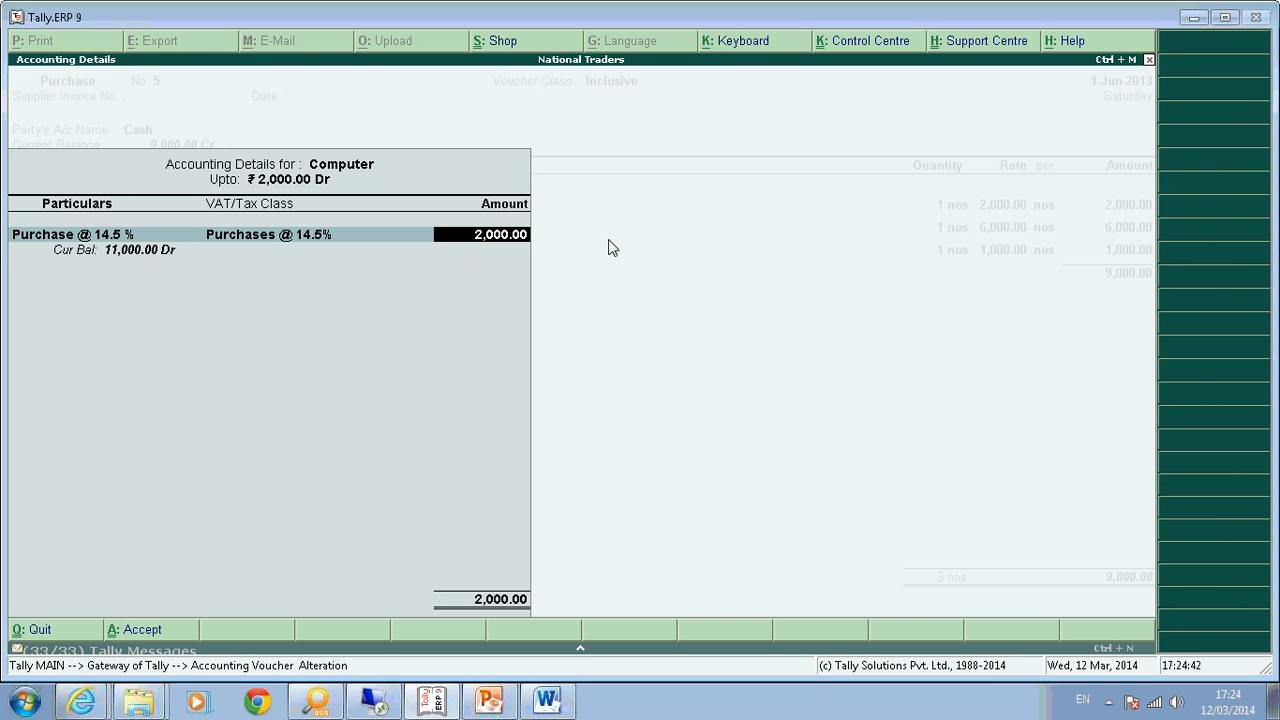
key("Return")
key("Return")
key("Return")
key("Return")
key("Return")
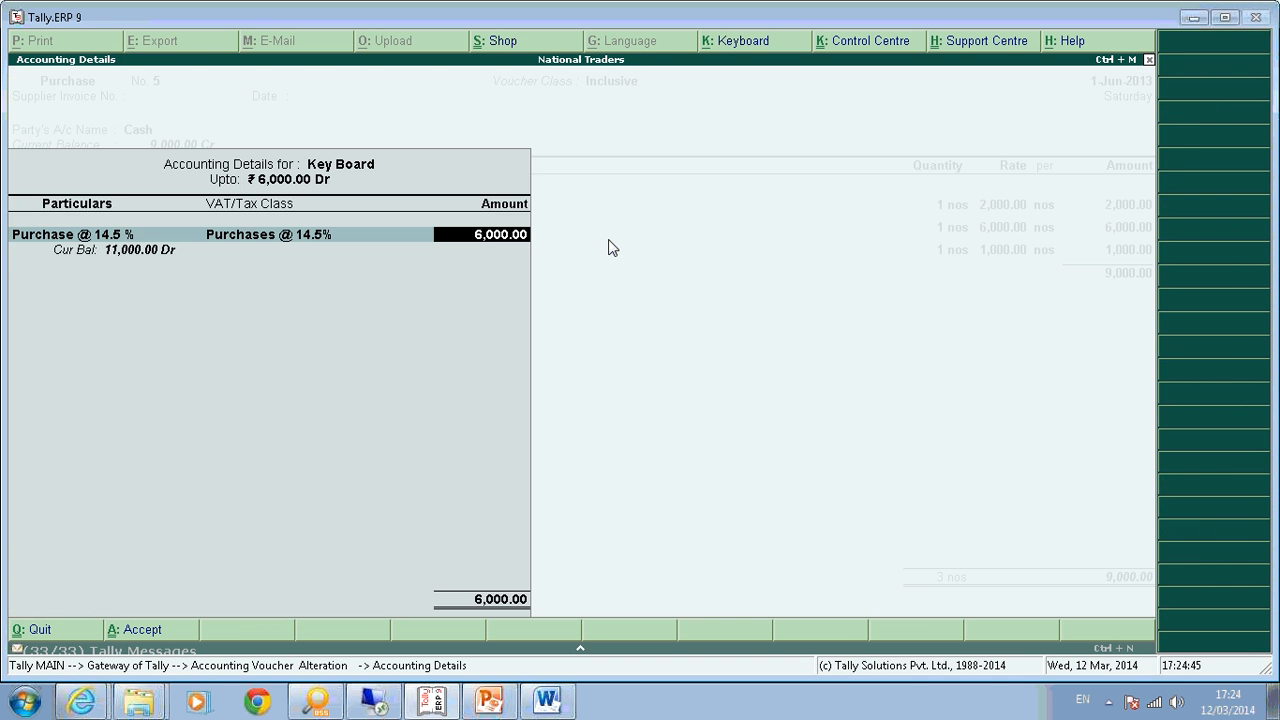
key("Return")
Quit the voucher alteration without changes and return to the Gateway of Tally.
key("Escape")
key("Escape")
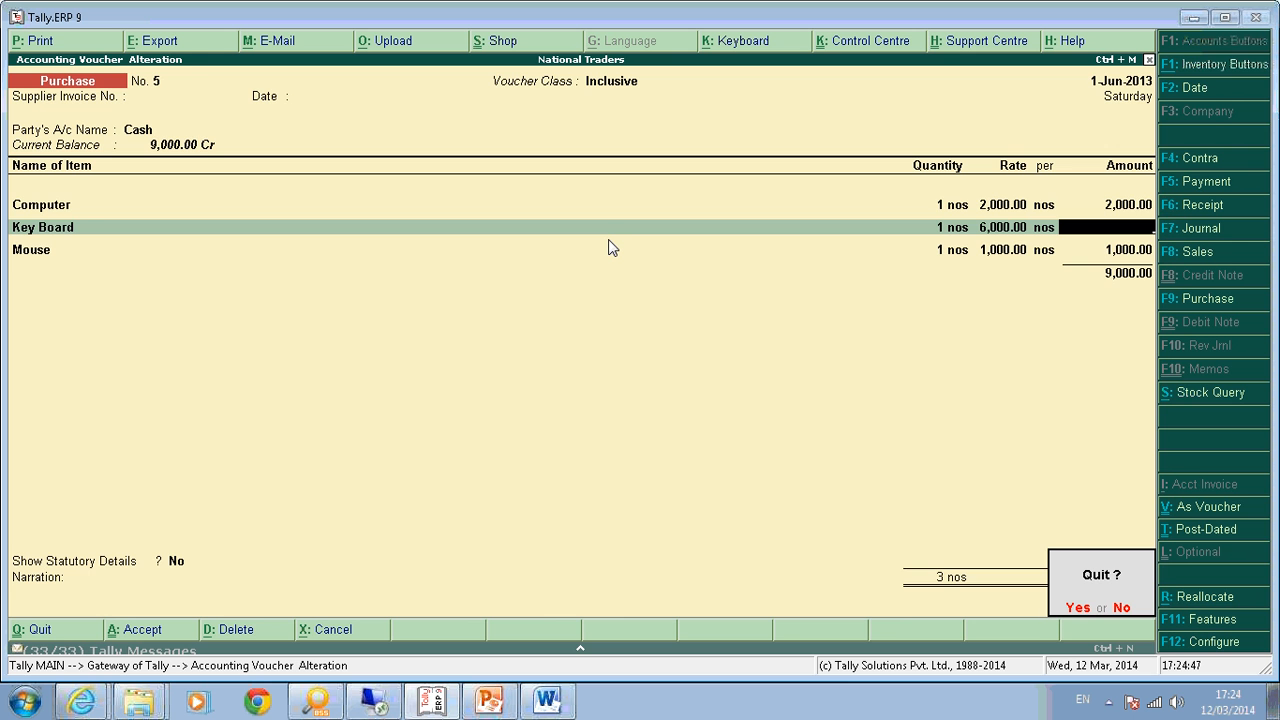
key("Return")
key("Escape")
key("Return")
Reopen the Purchase type's Inclusive class, keep VAT Commodities and Electronic Goods allocations, and return to Gateway.
key("Return")
type("v")
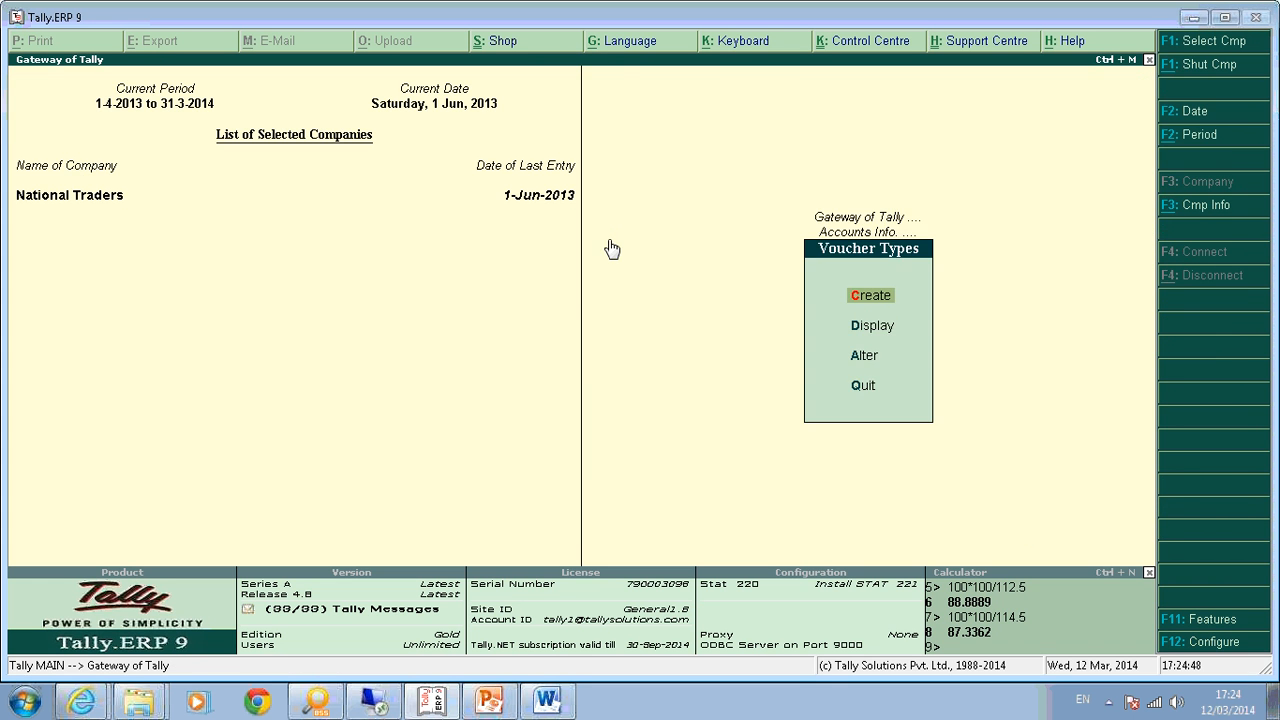
type("aPur")
key("Return")
key("Return")
key("Return")
key("Return")
key("Return")
key("Return")
key("Return")
key("Return")
key("Return")
key("Return")
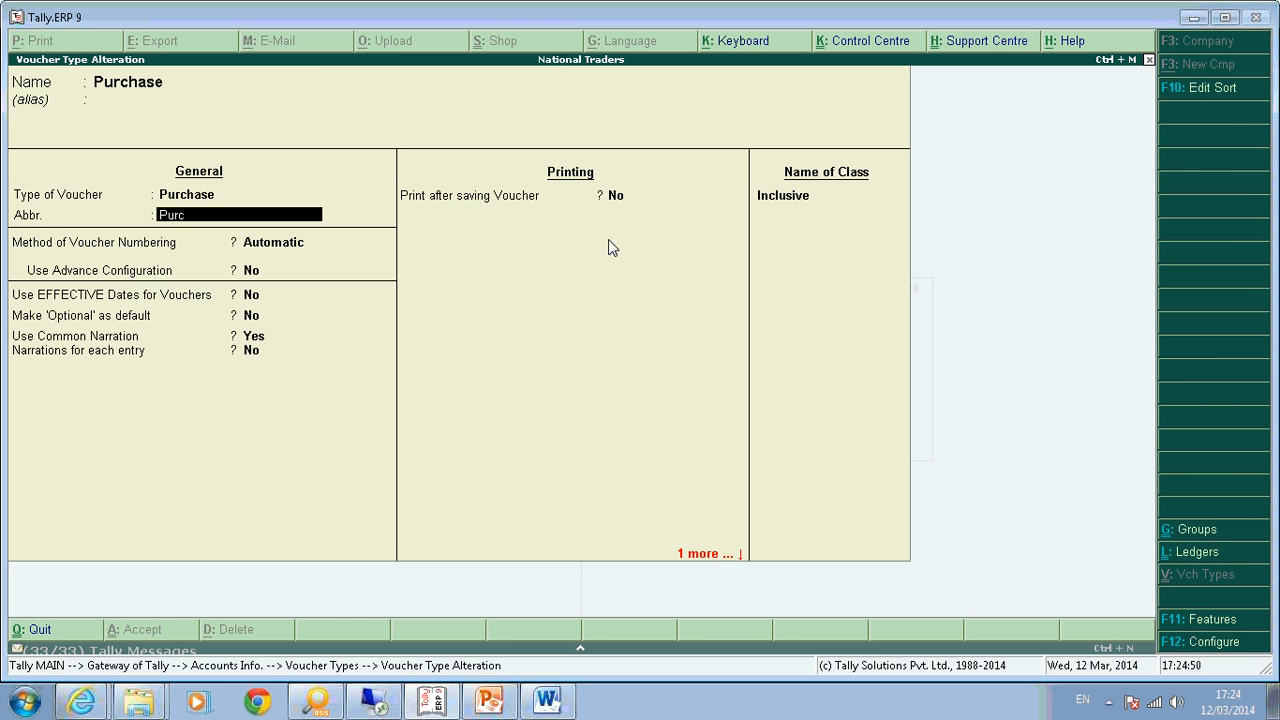
key("Return")
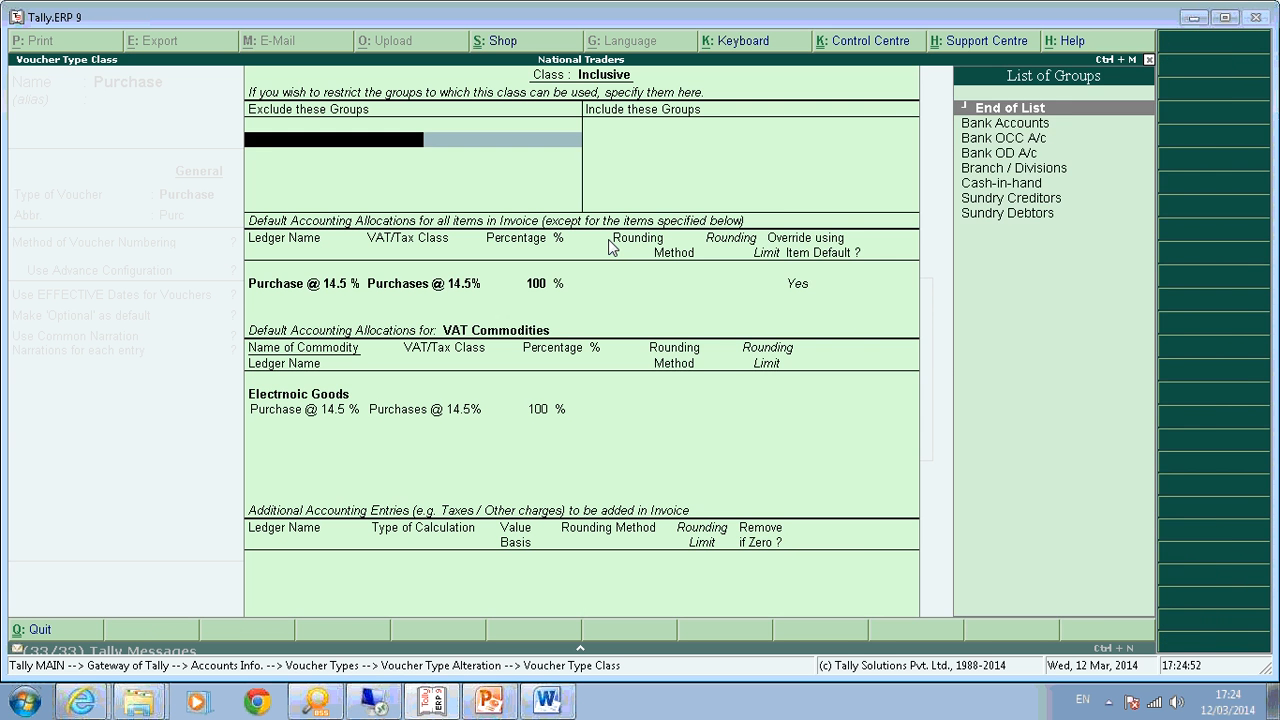
key("Return")
key("Return")
key("Return")
key("Return")
key("Return")
key("Return")
key("Return")
key("Return")
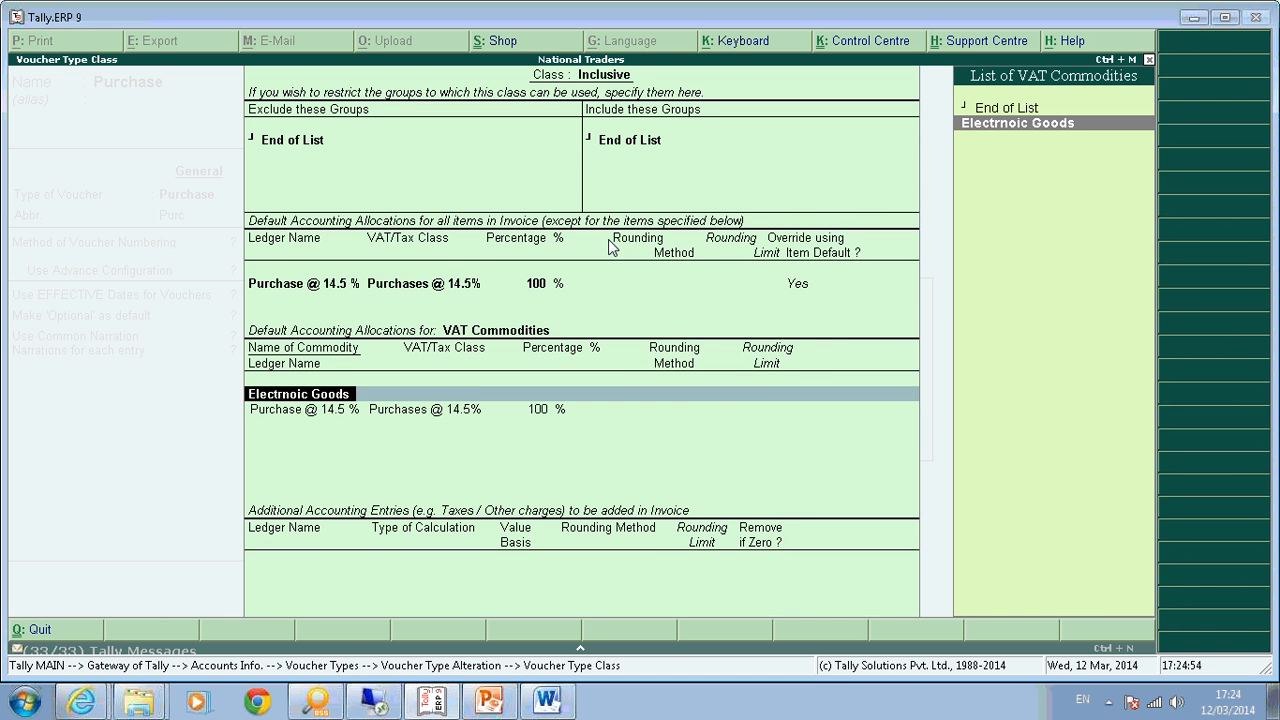
key("Return")
key("Return")
key("Return")
key("Return")
key("Return")
key("Return")
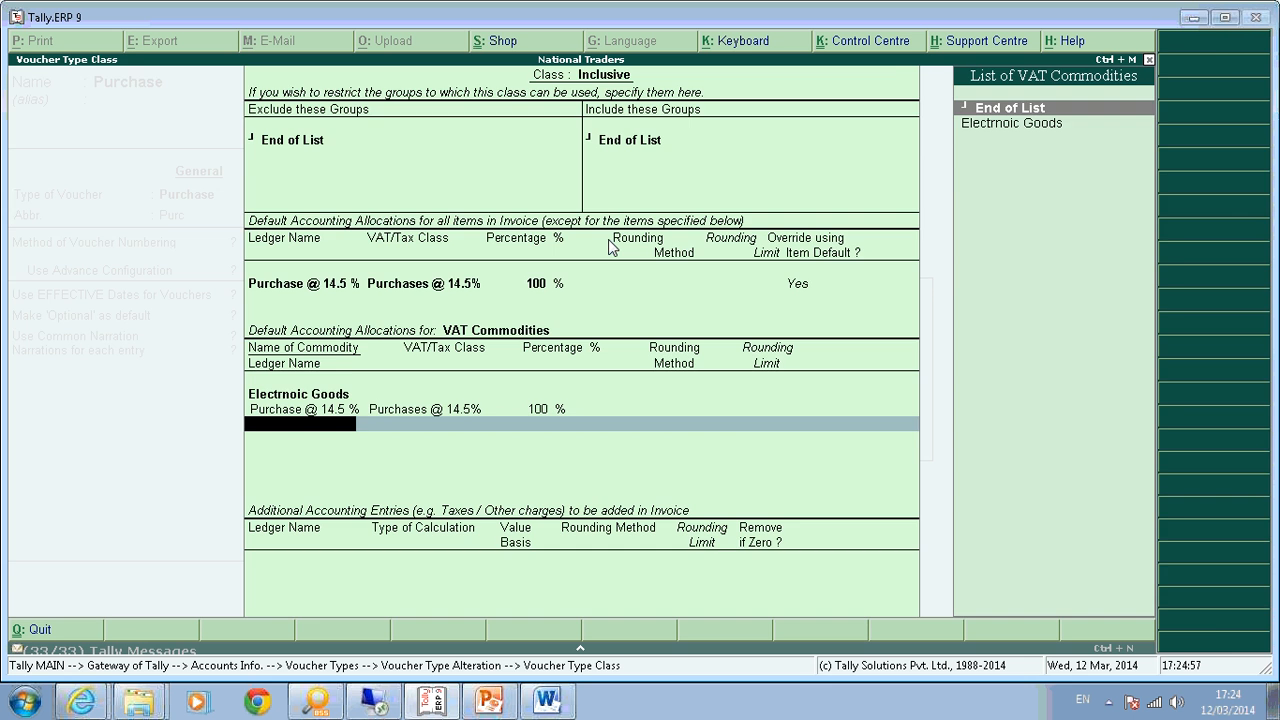
key("ctrl+a")
key("Return")
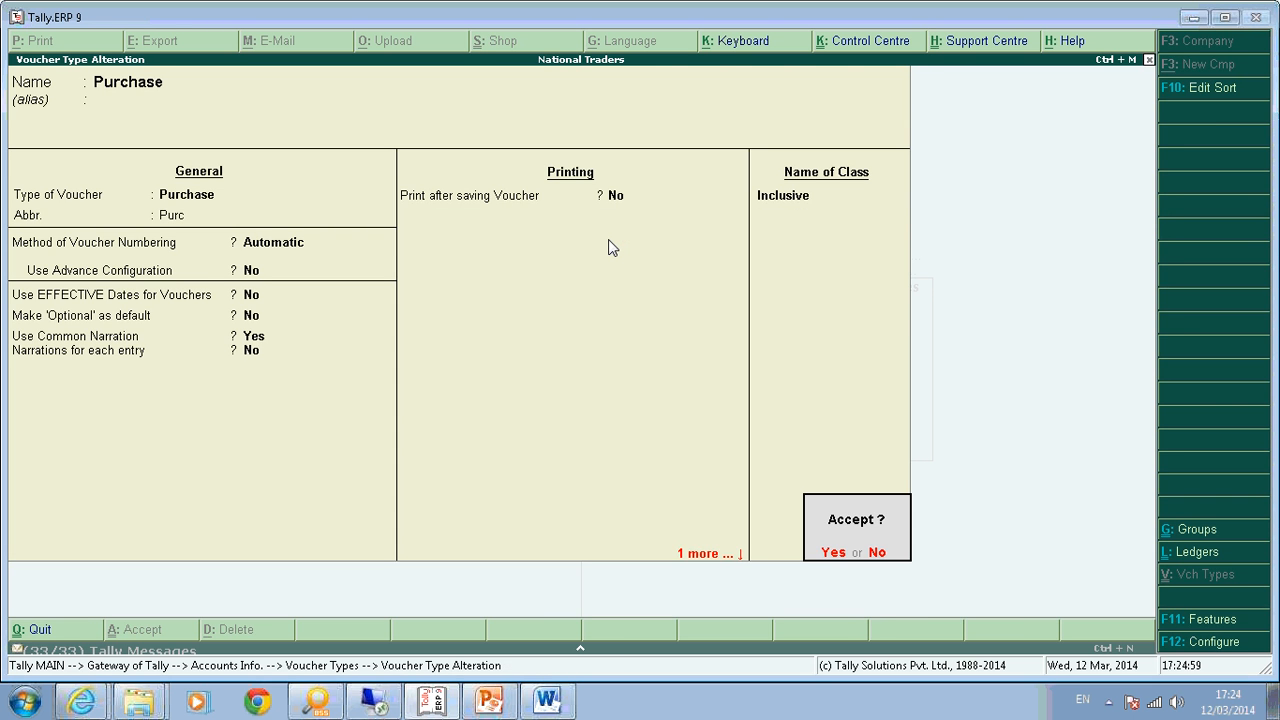
key("Return")
key("Escape")
key("Escape")
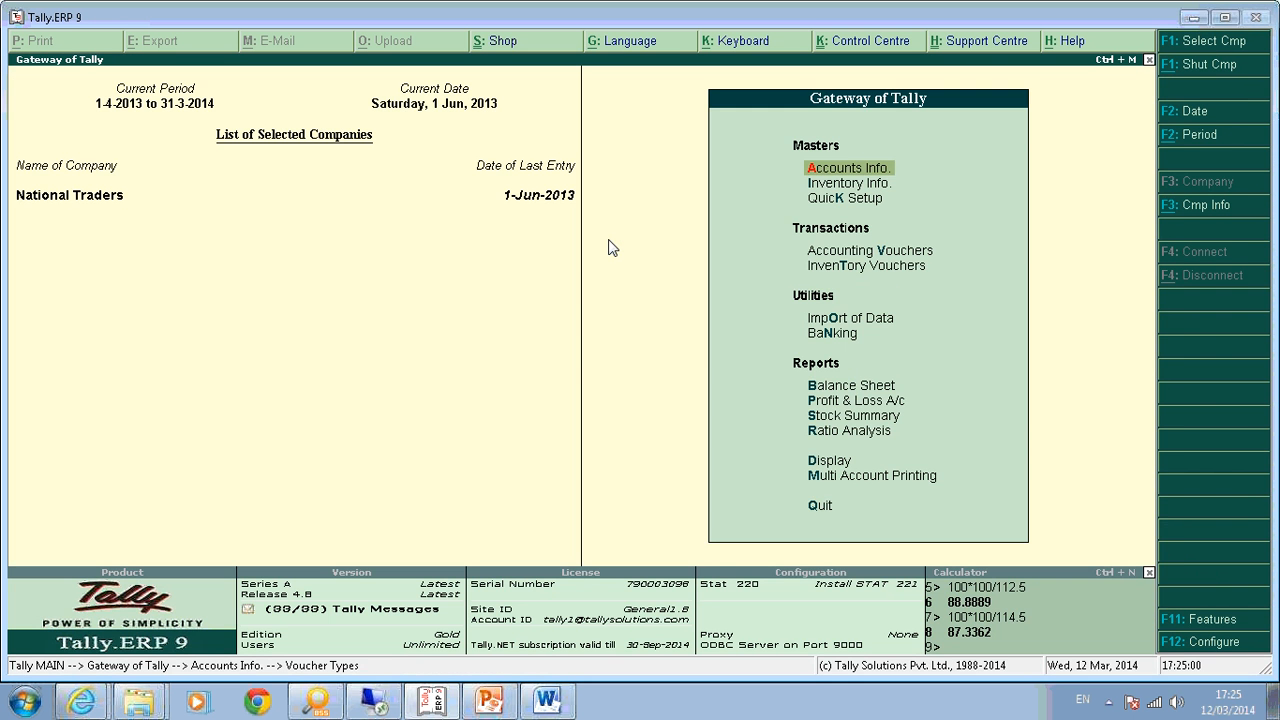
key("d")
key("d")
key("Down")
key("Down")
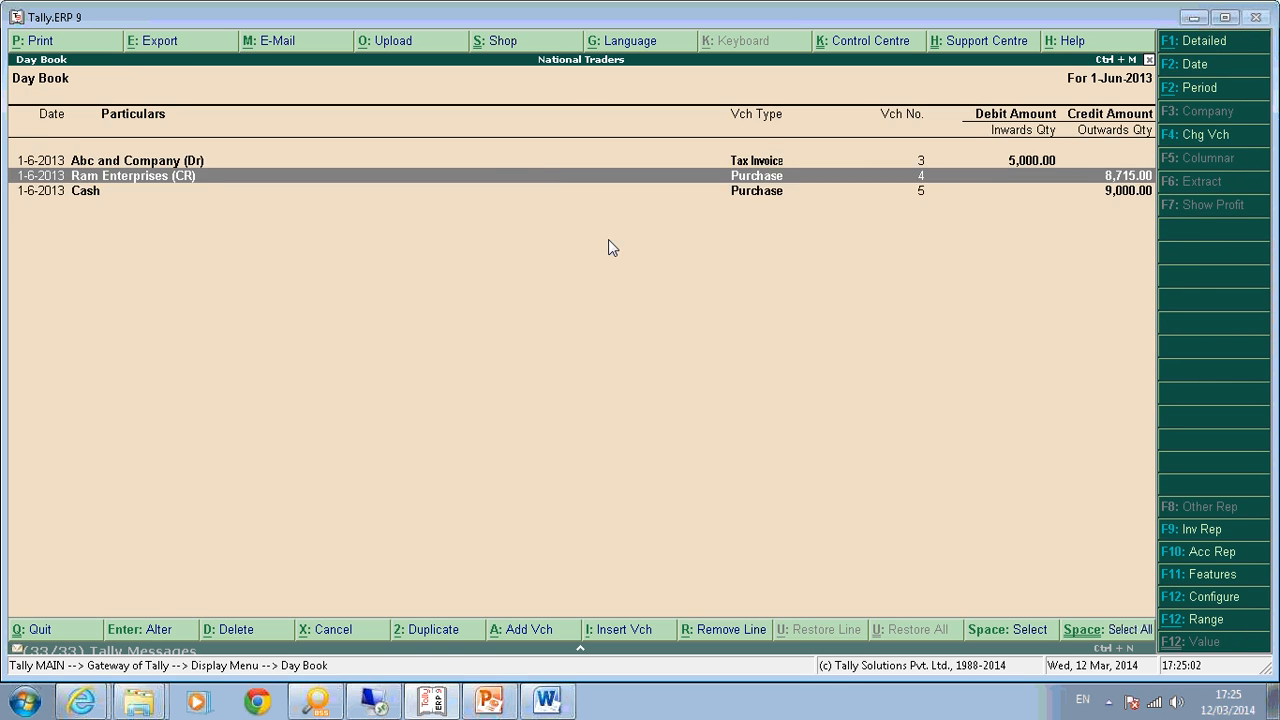
key("Return")
key("Return")
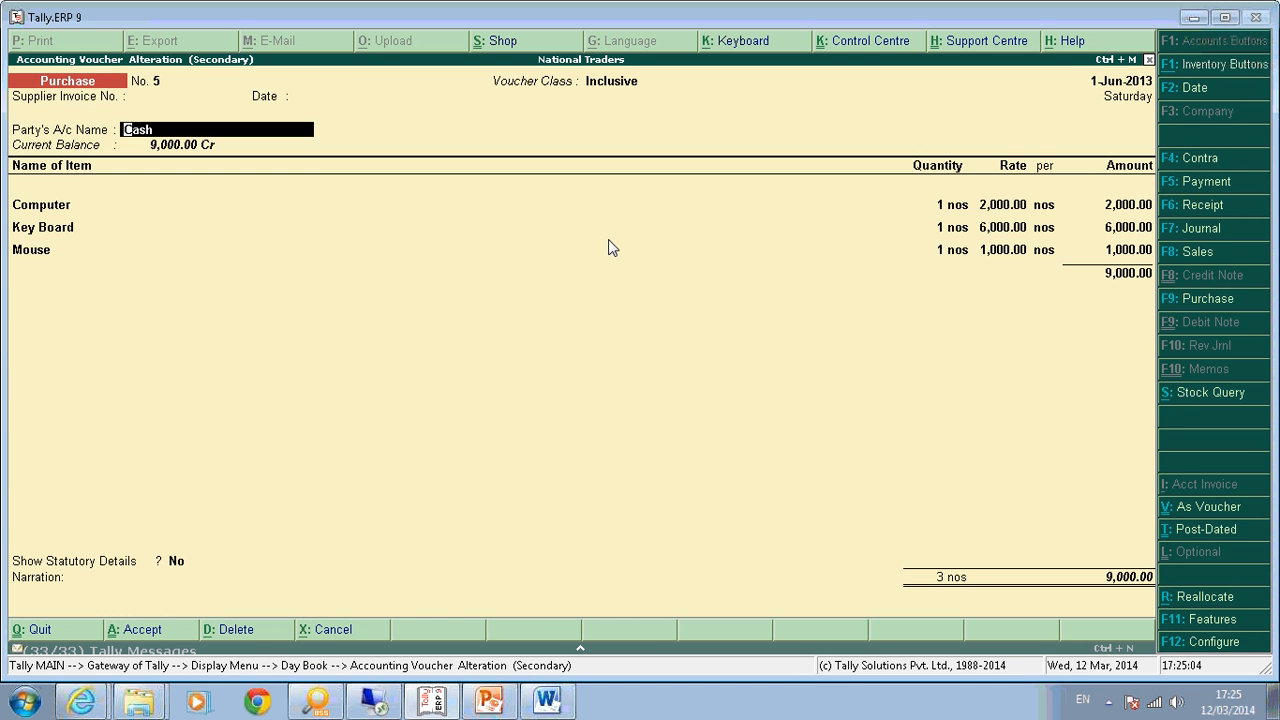
key("Return")
key("Return")
key("Return")
key("Return")
key("Return")
key("Return")
key("Return")
key("Return")
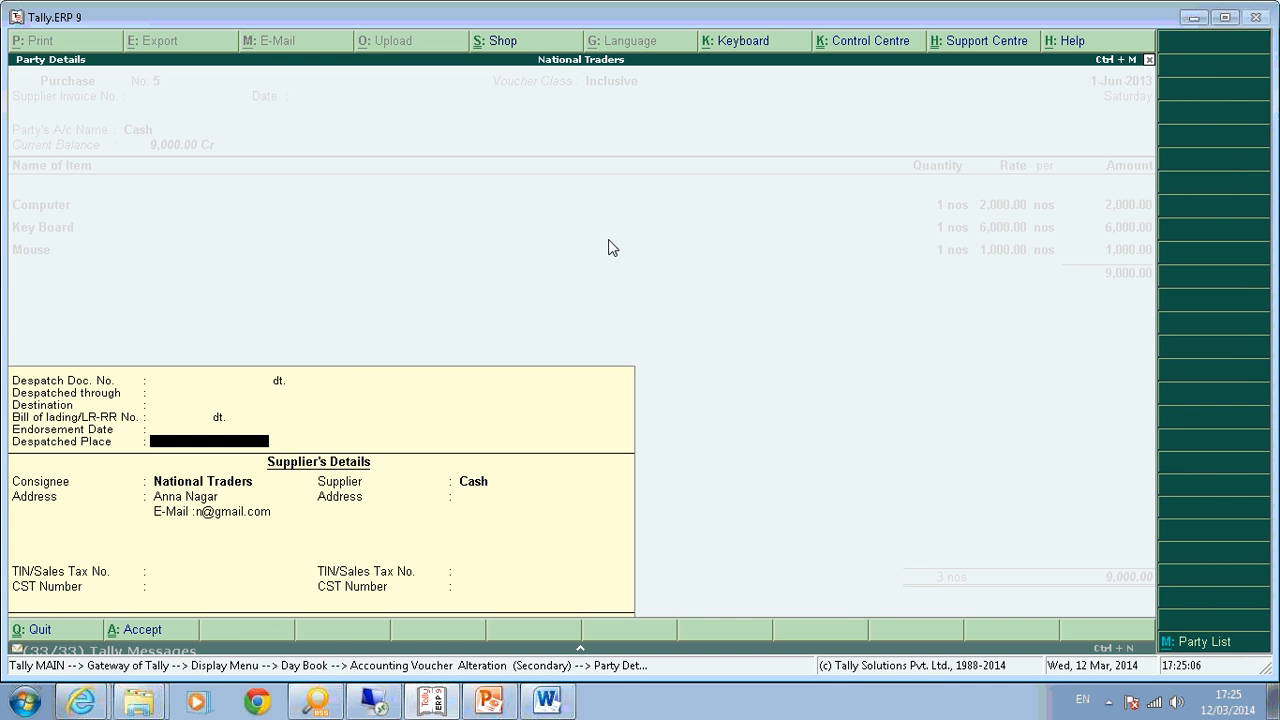
key("Return")
key("Return")
key("Return")
key("Return")
key("Return")
key("Return")
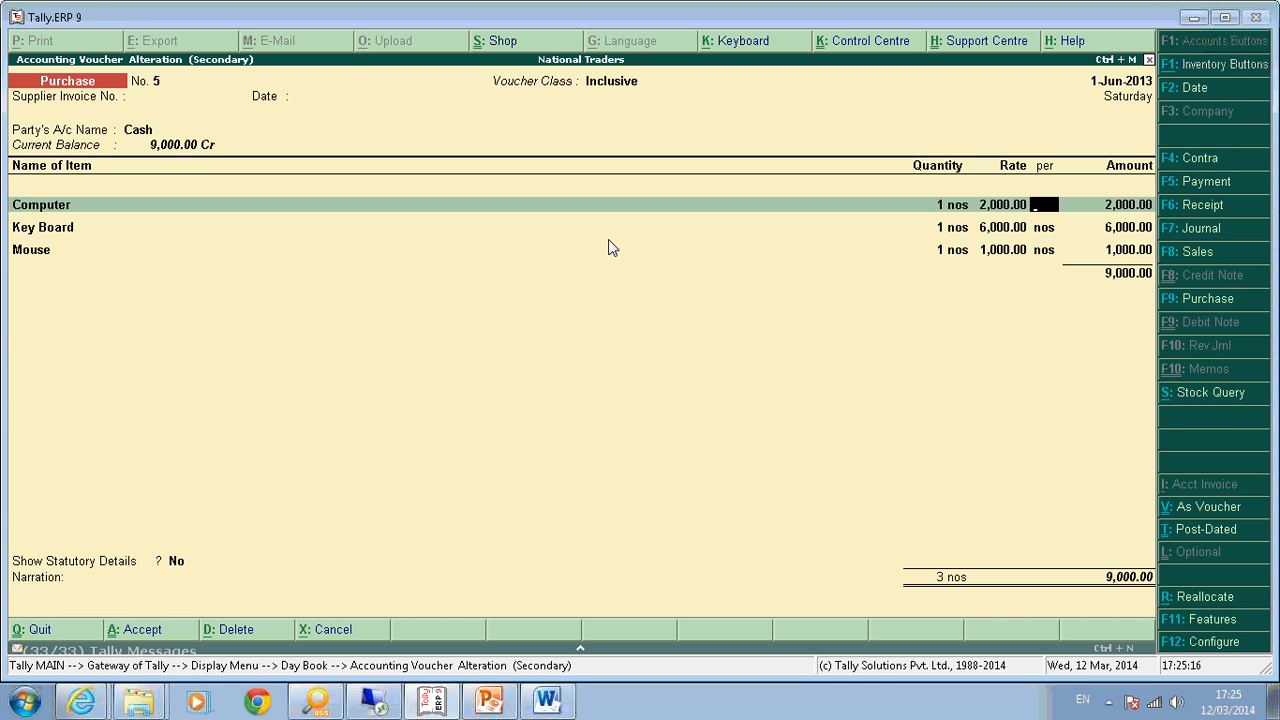
key("Escape")
key("Return")
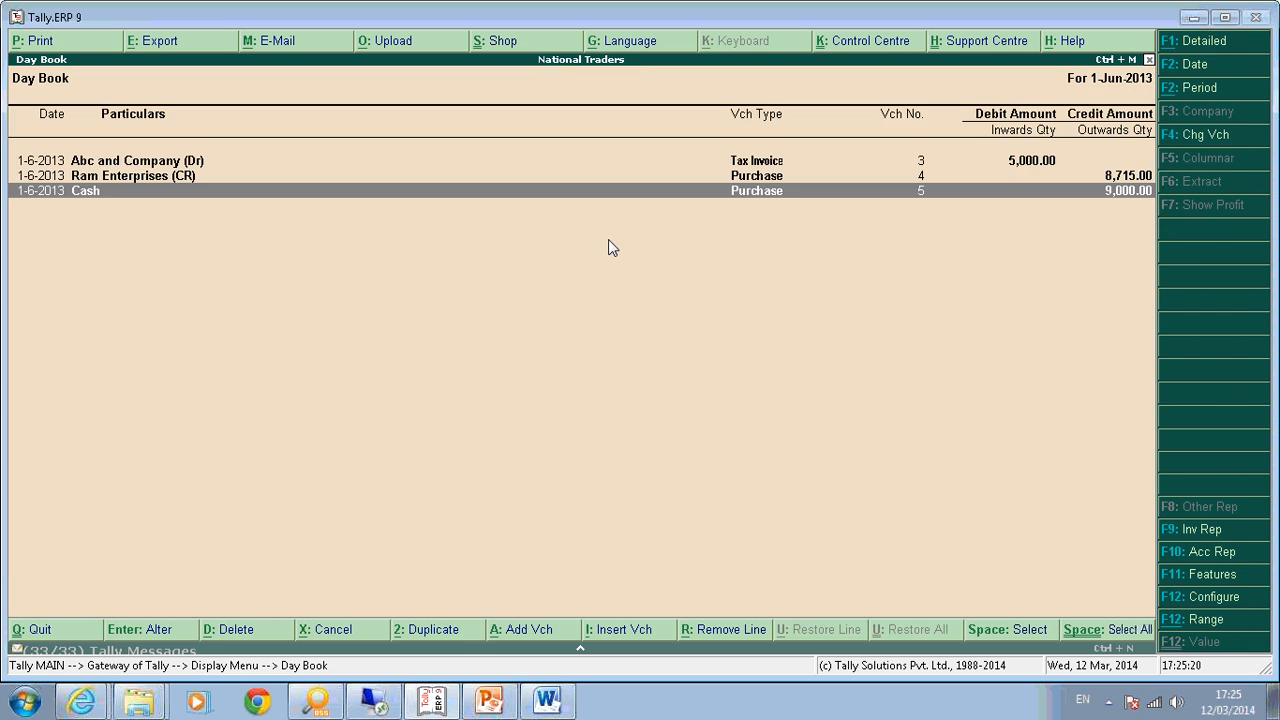
key("Escape")
key("Escape")
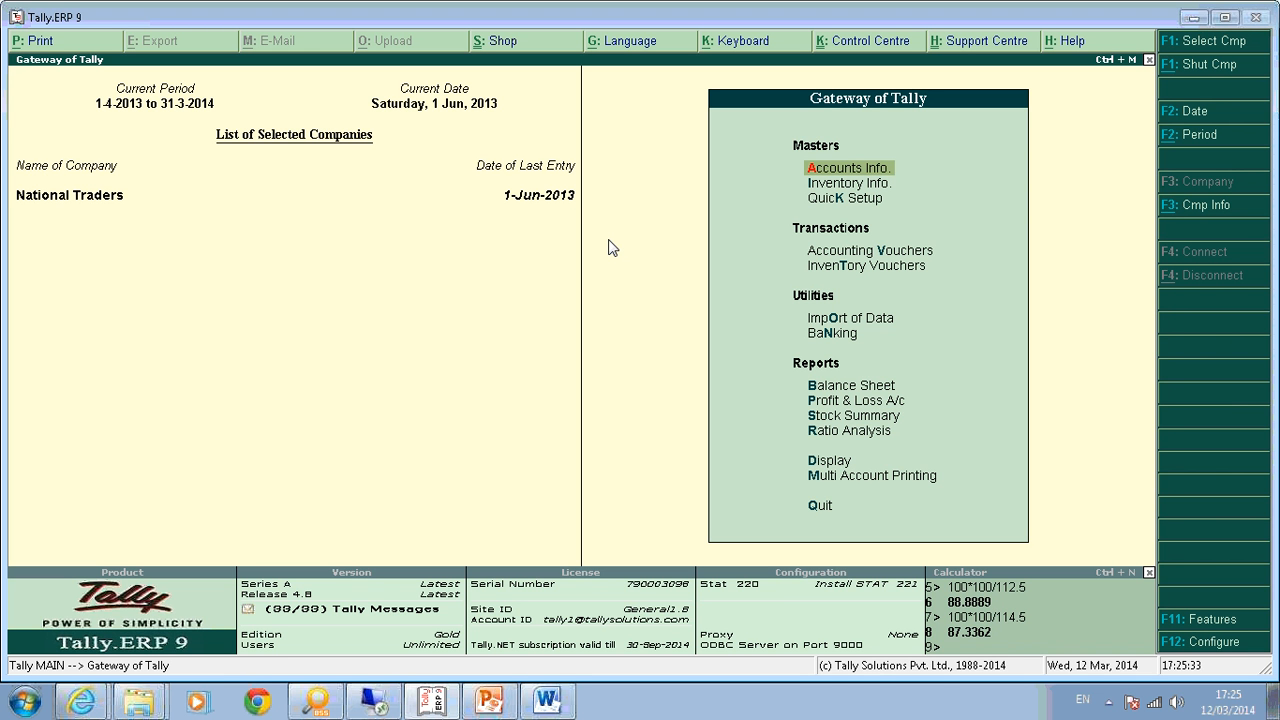
In the Purchase voucher type, add a new class named 'Inclusive New'.
key("Return")
type("v")
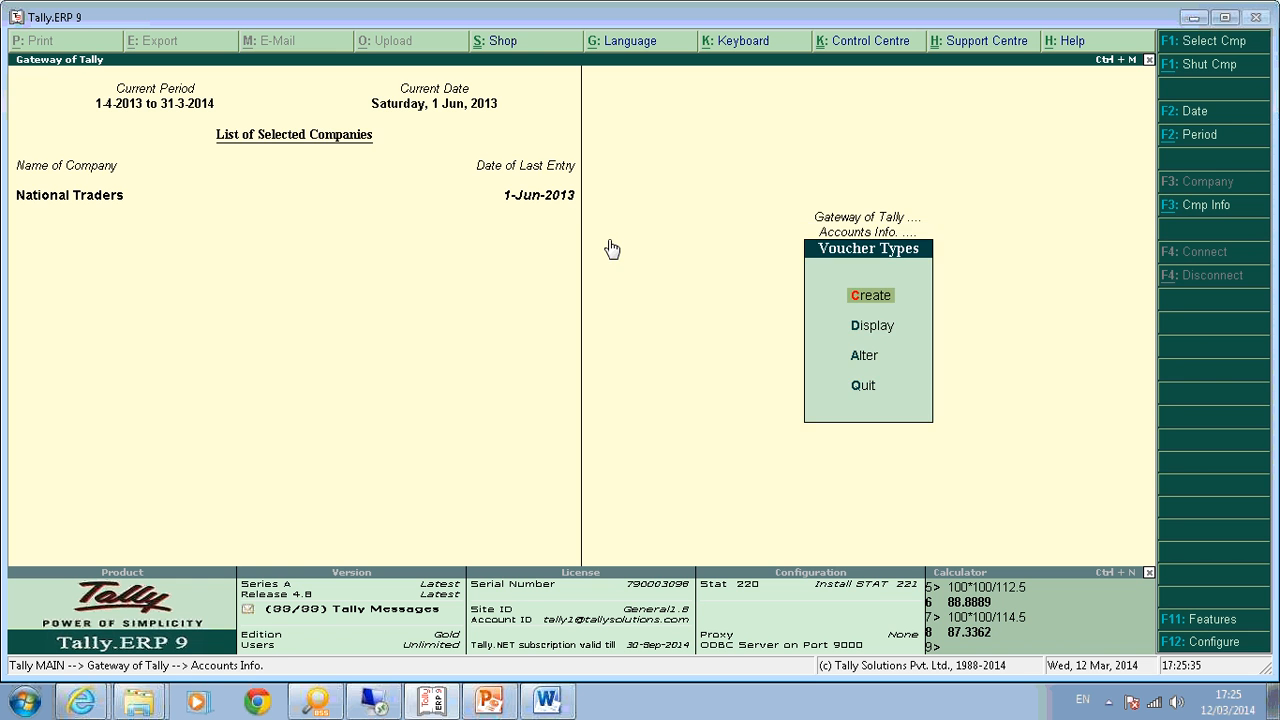
type("cPur")
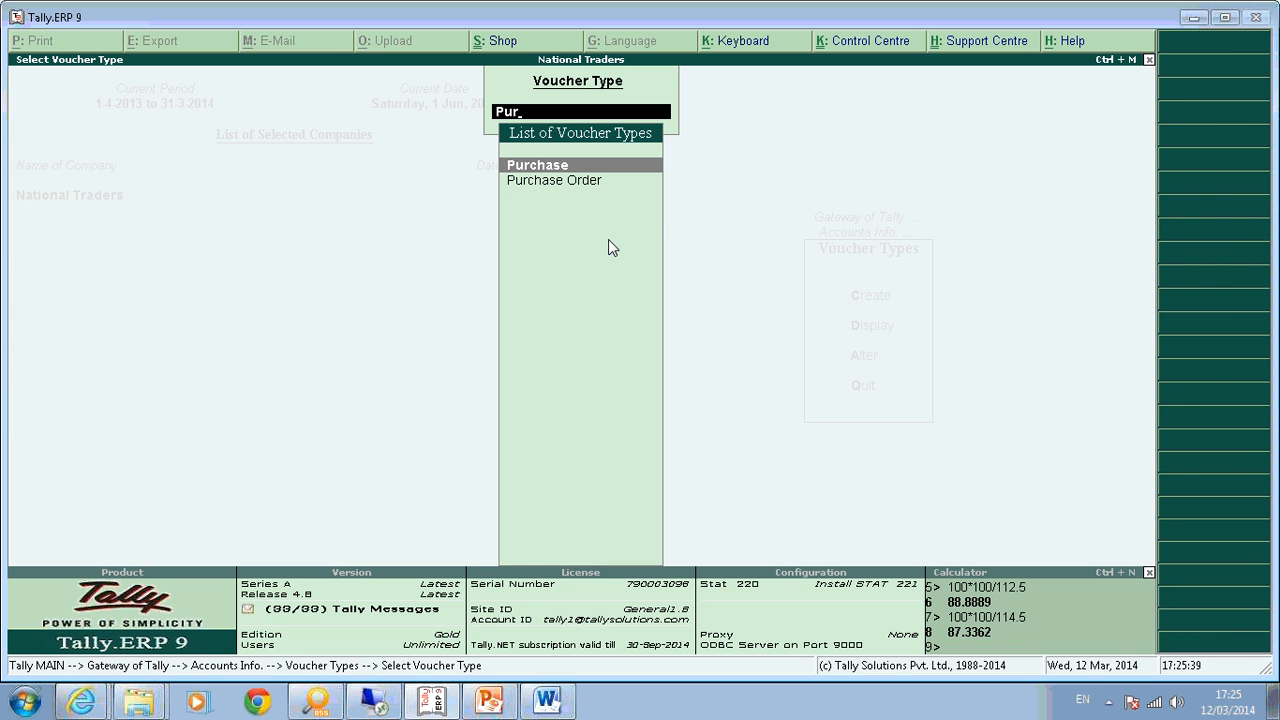
key("Return")
key("Return")
key("Return")
key("Return")
key("Return")
key("Return")
key("Return")
key("Return")
key("Return")
key("Return")
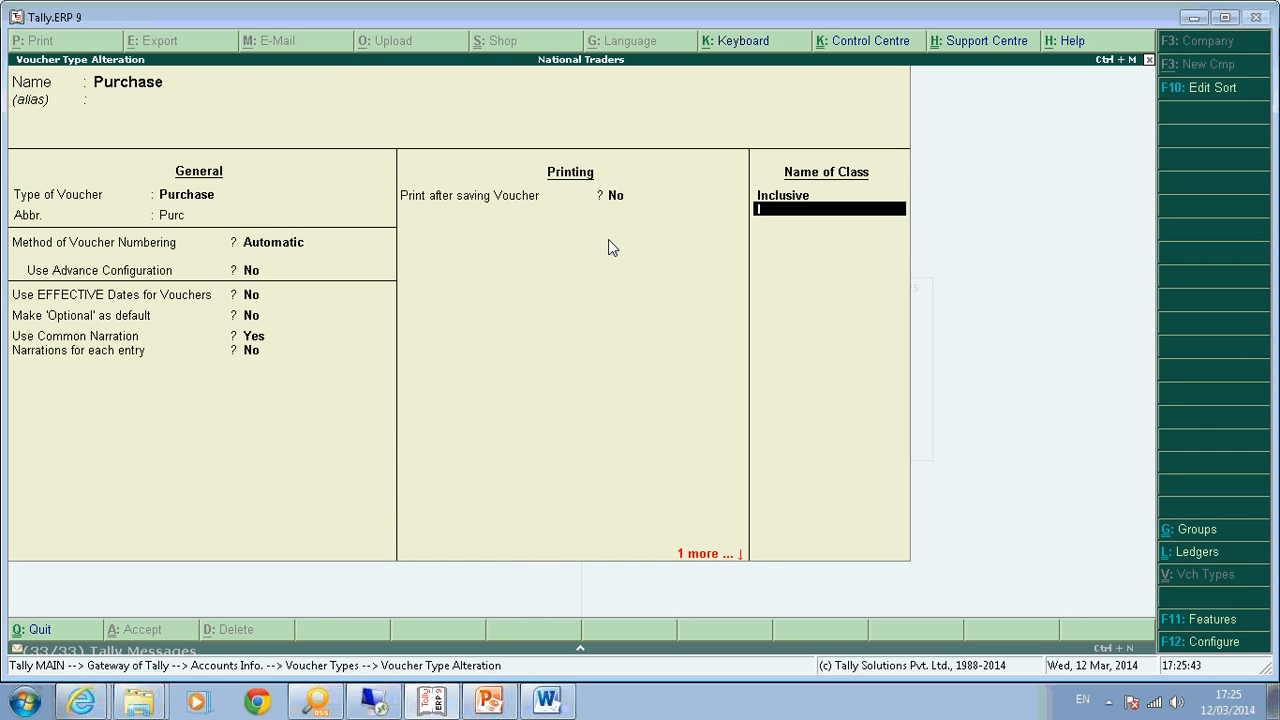
type("Inclusive")
key("Return")
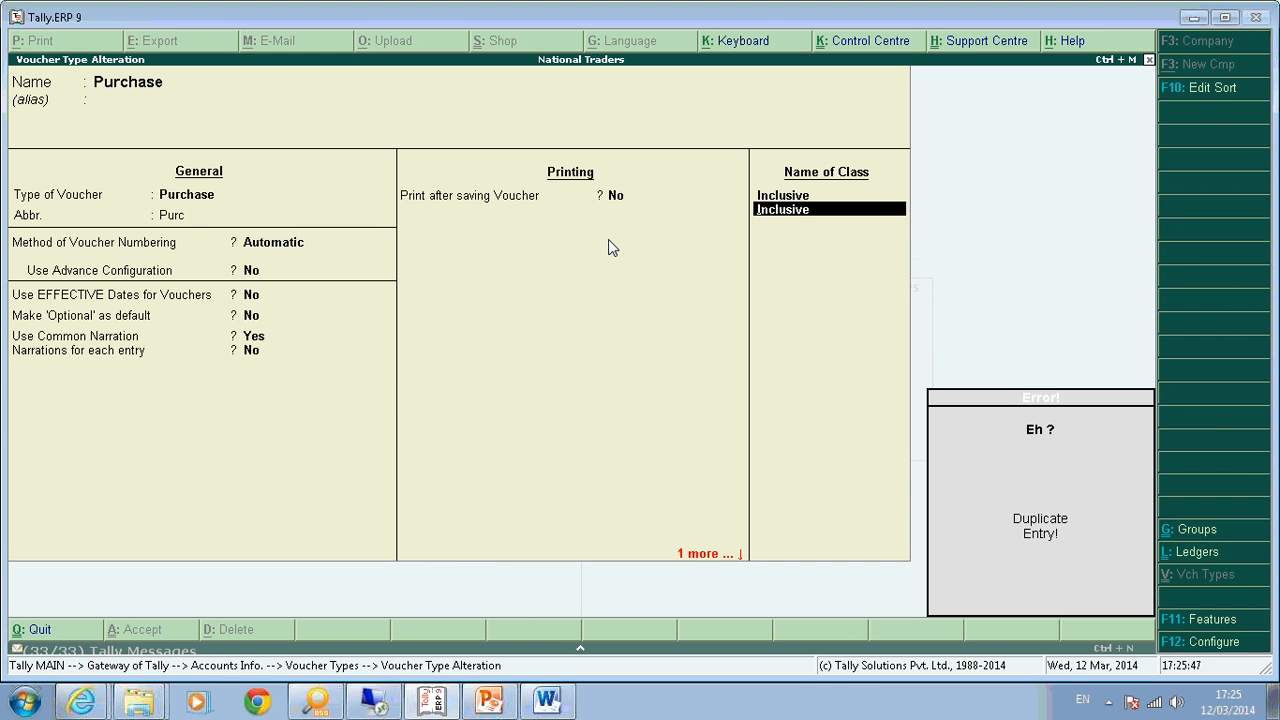
key("Escape")
type("Inclu")
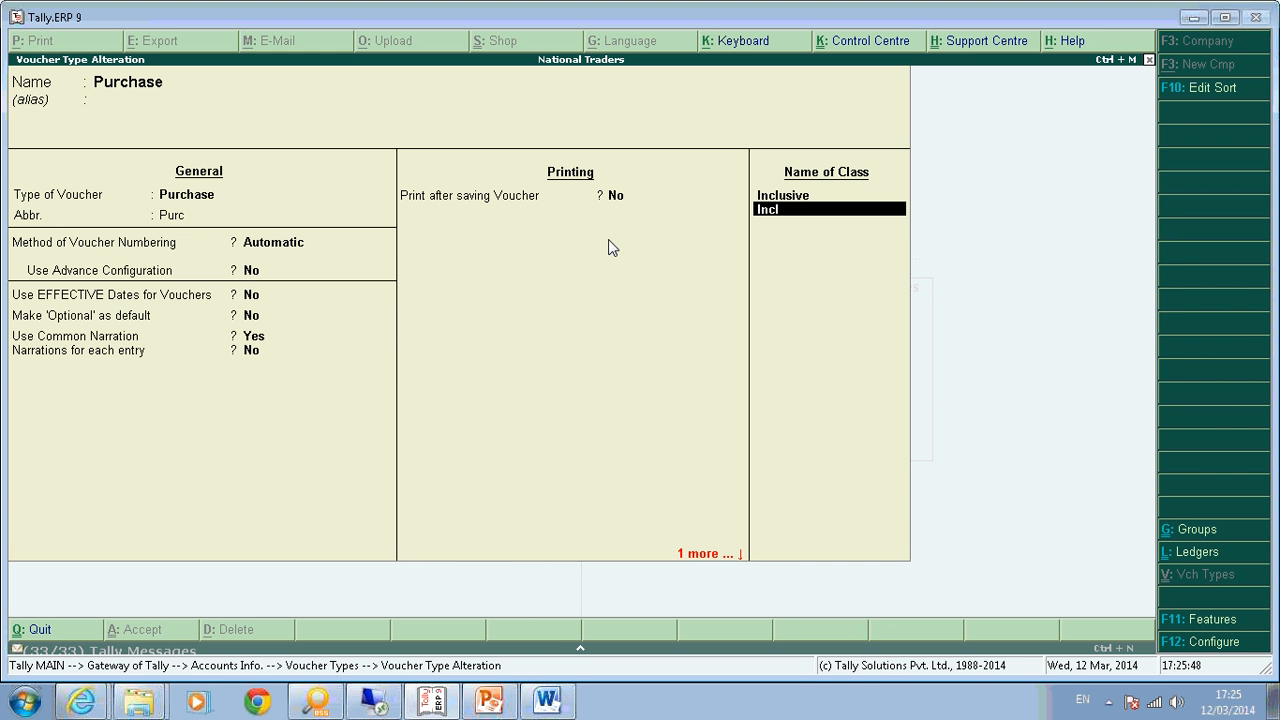
key("BackSpace")
type("sive New")
key("Return")
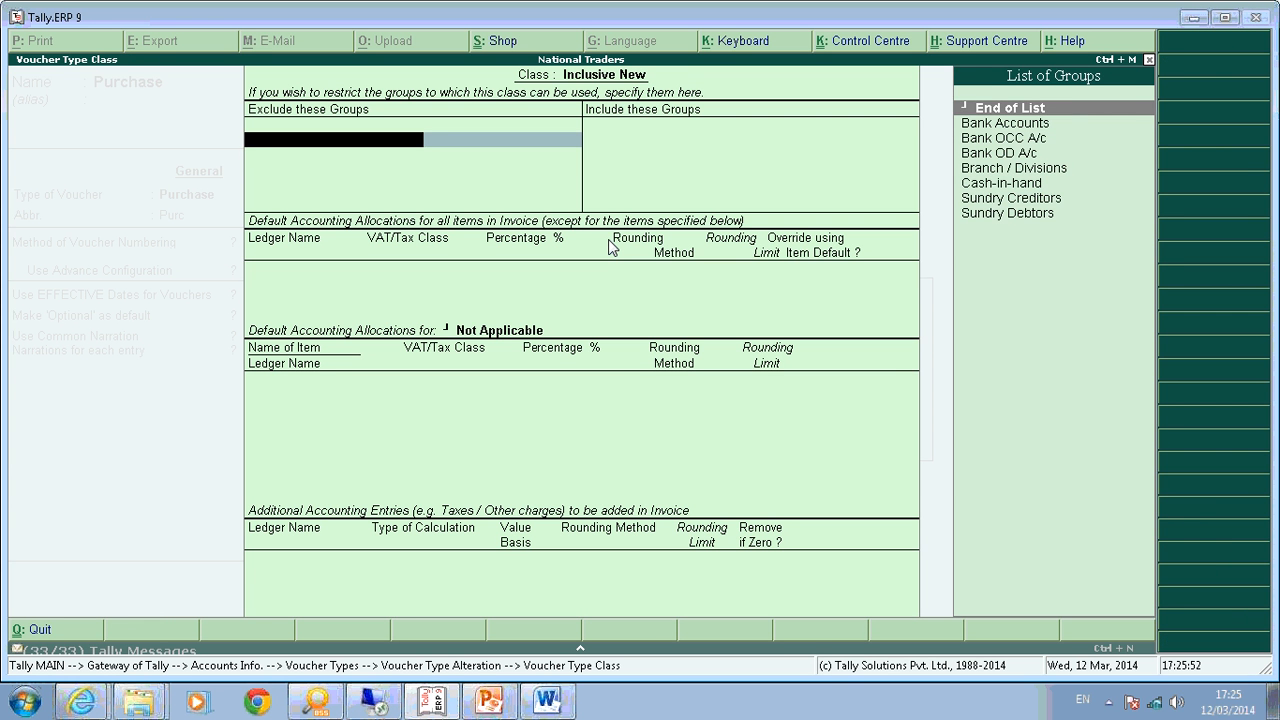
Allocate the class to the Purchase @ 12.5% ledger with VAT class Purchases @ 12.5%.
key("Return")
key("Return")
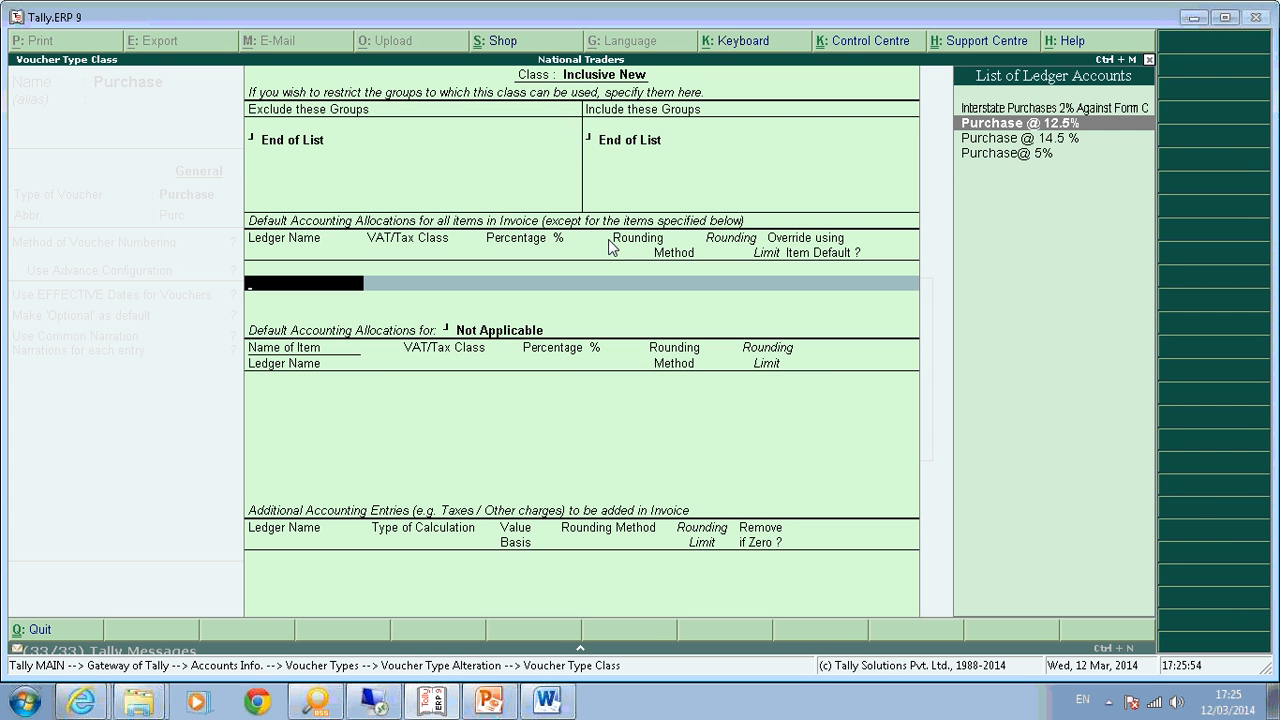
key("Return")
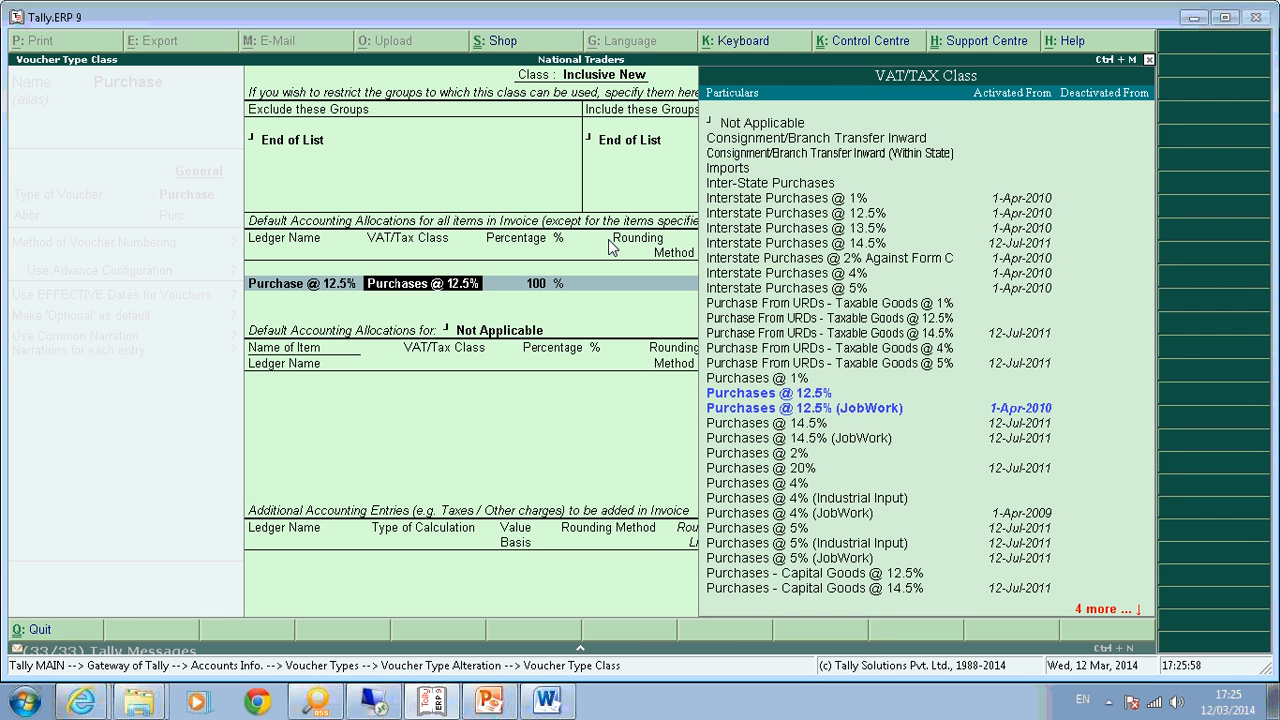
key("Return")
key("BackSpace")
key("Return")
key("BackSpace")
key("Return")
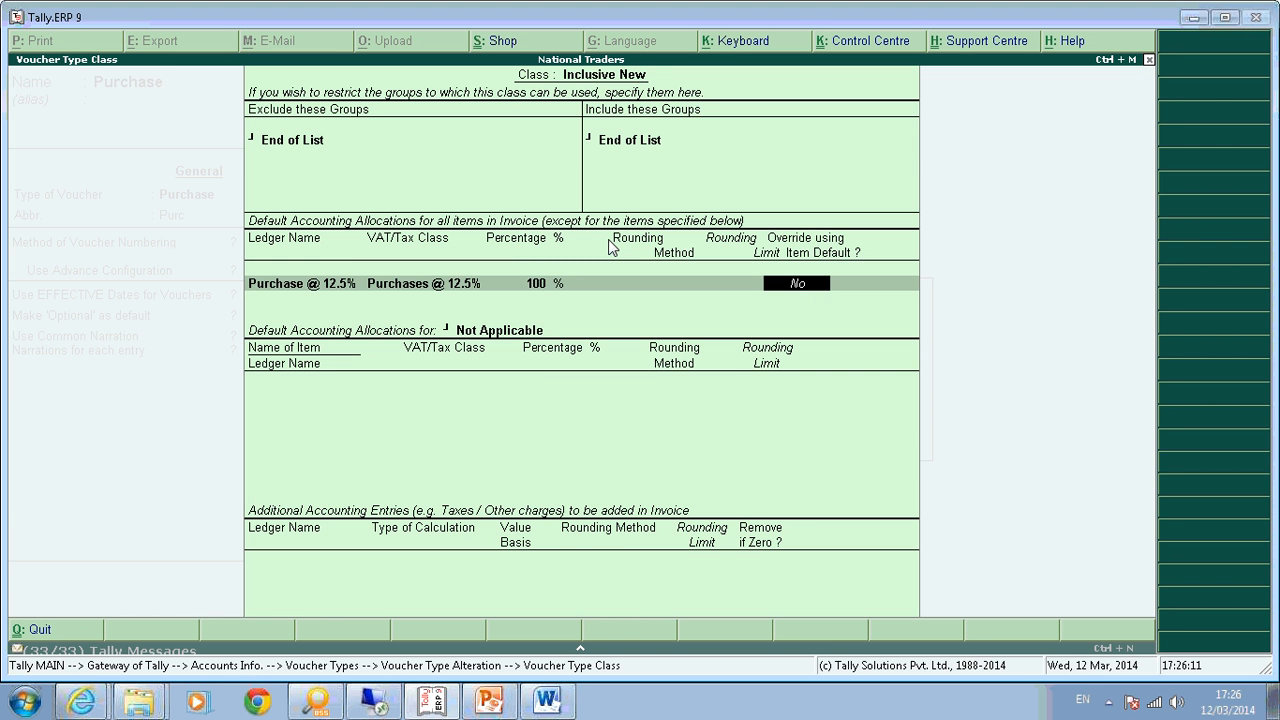
Set override using item default to Yes, item allocation Not Applicable, and save the voucher type.
key("y")
key("Return")
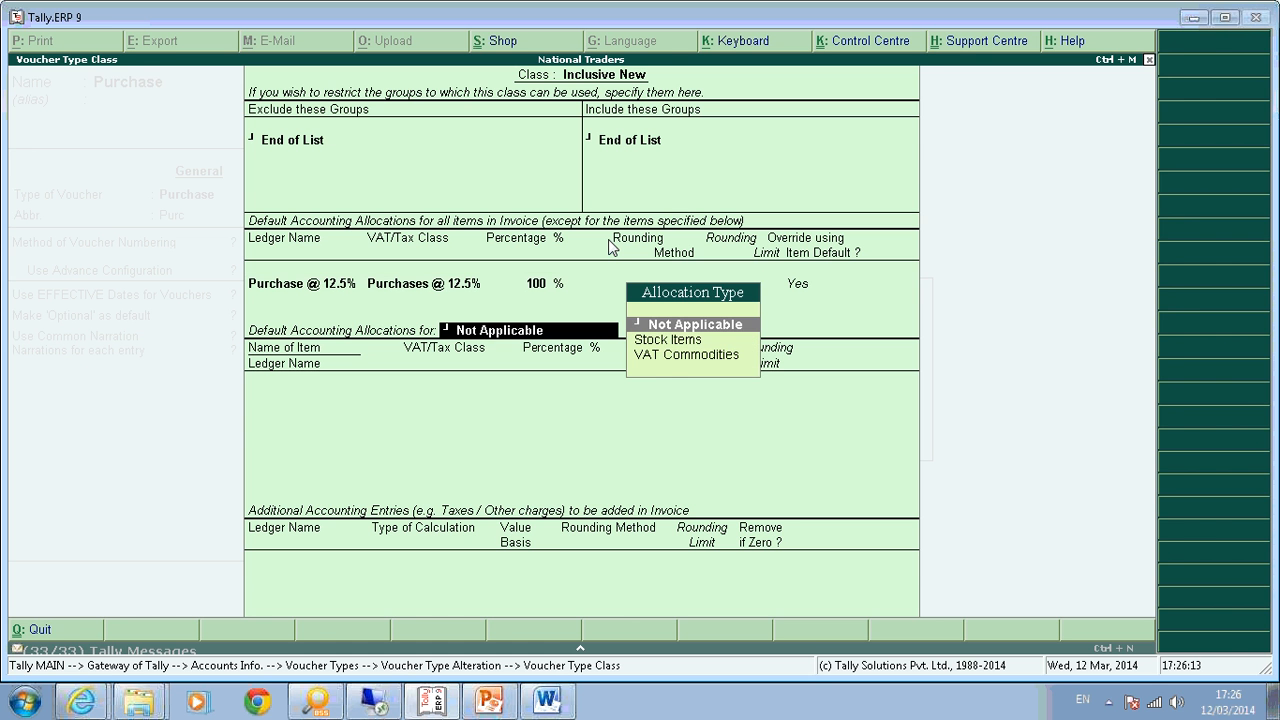
key("Return")
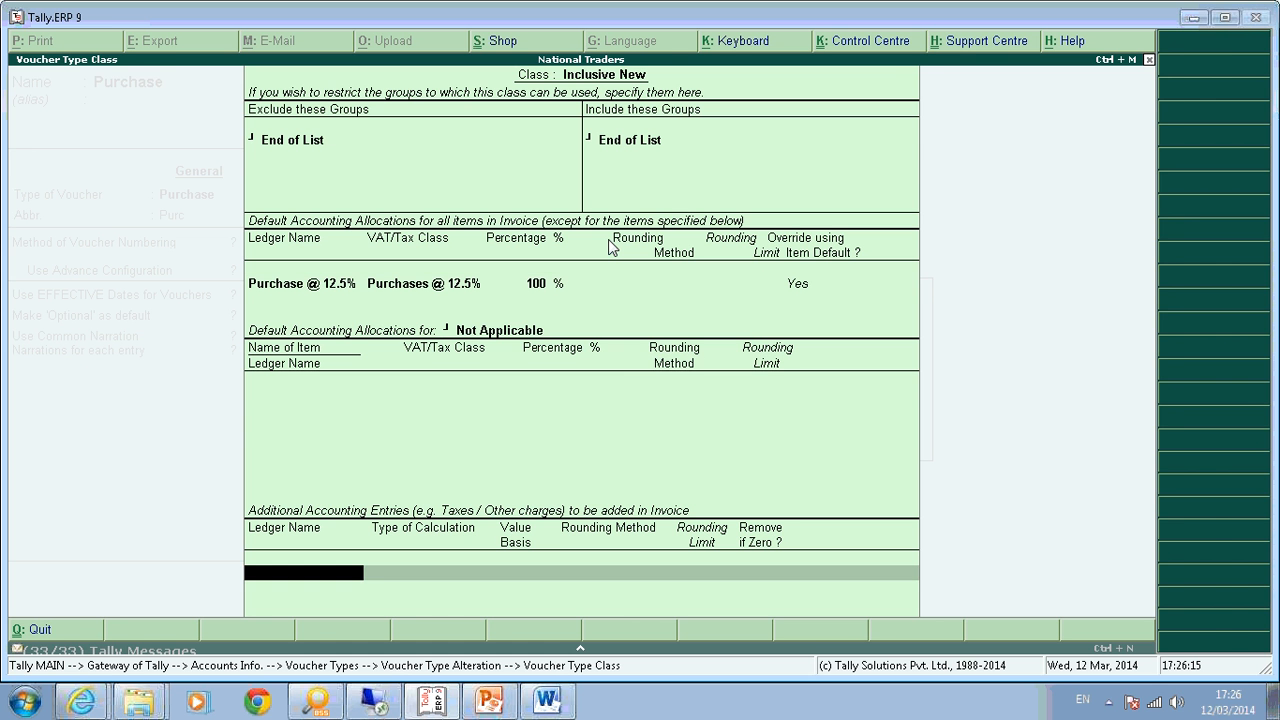
key("Return")
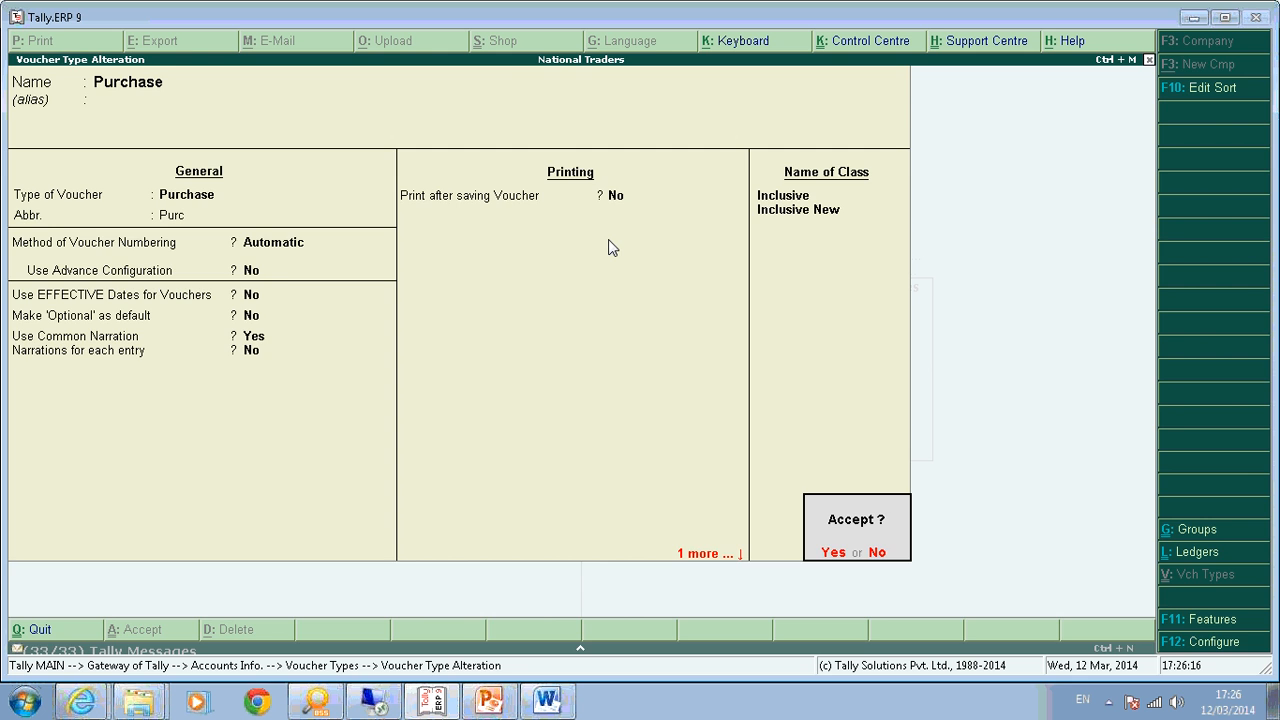
key("y")
key("Escape")
key("Escape")
key("Escape")
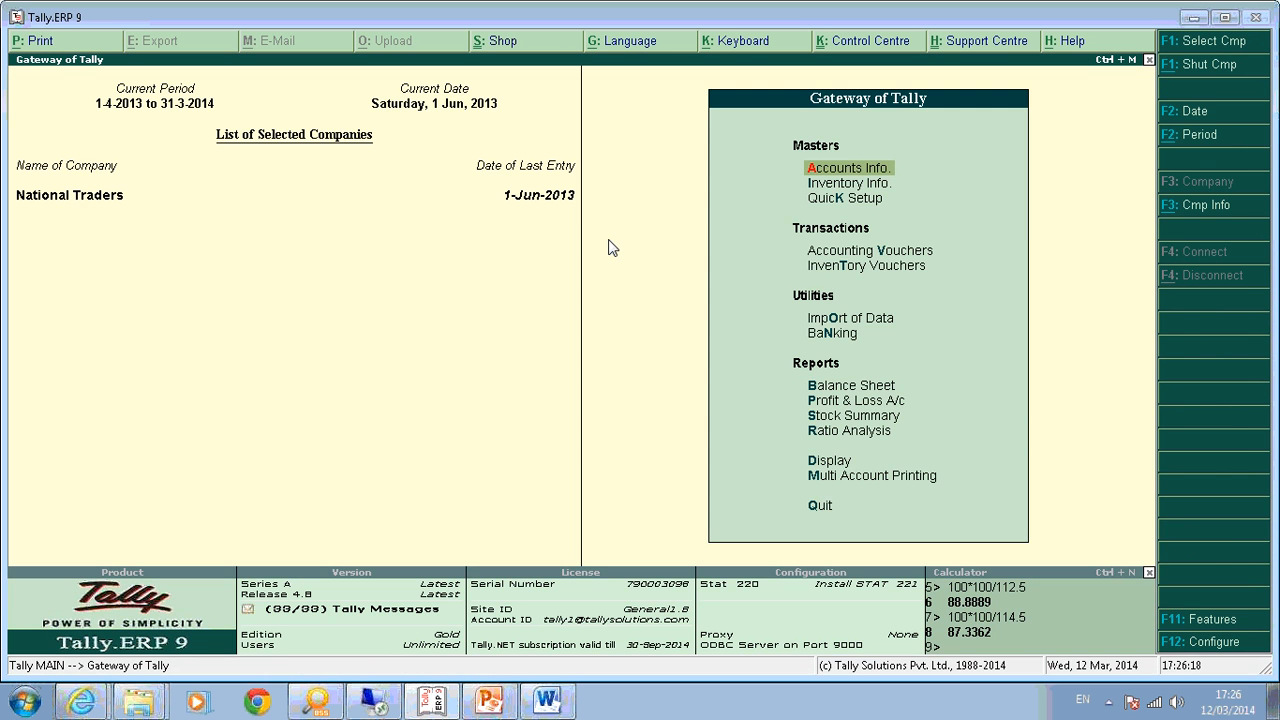
Start a purchase voucher in the Inclusive New class with Ram Enterprises as the supplier.
key("v")
key("F9")
key("Down")
key("Return")
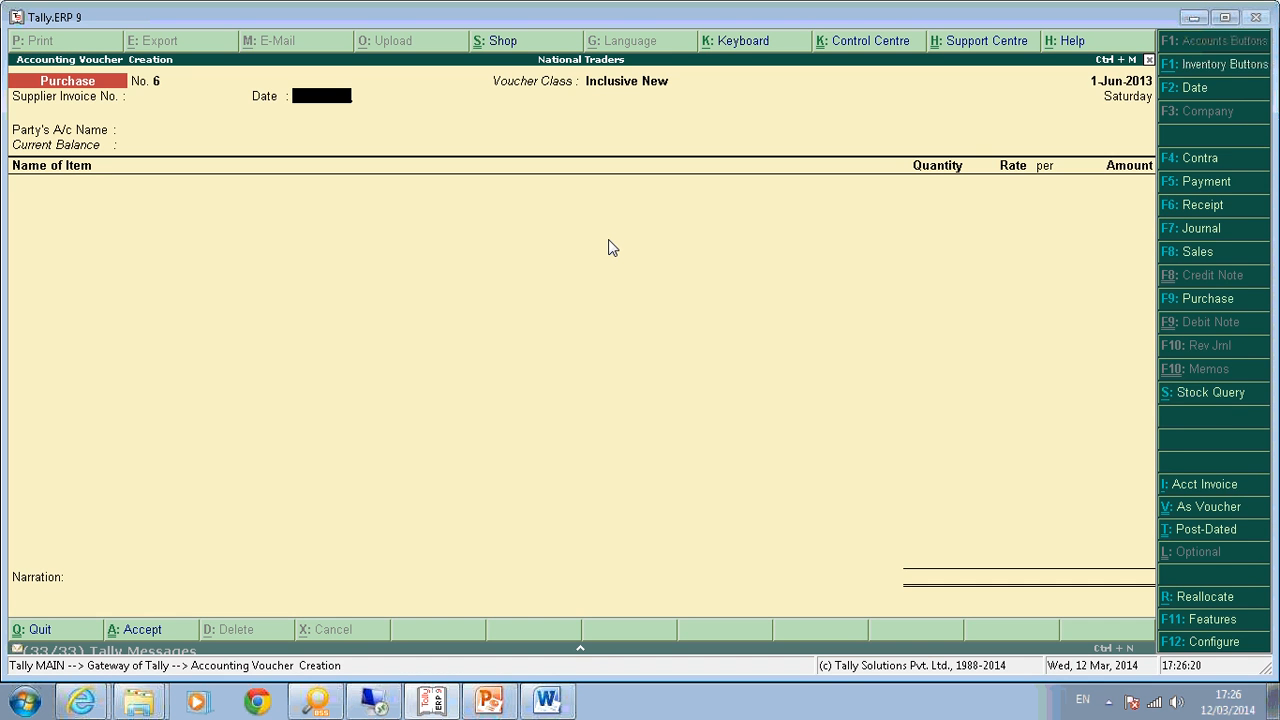
key("Return")
key("Down")
key("Down")
key("Down")
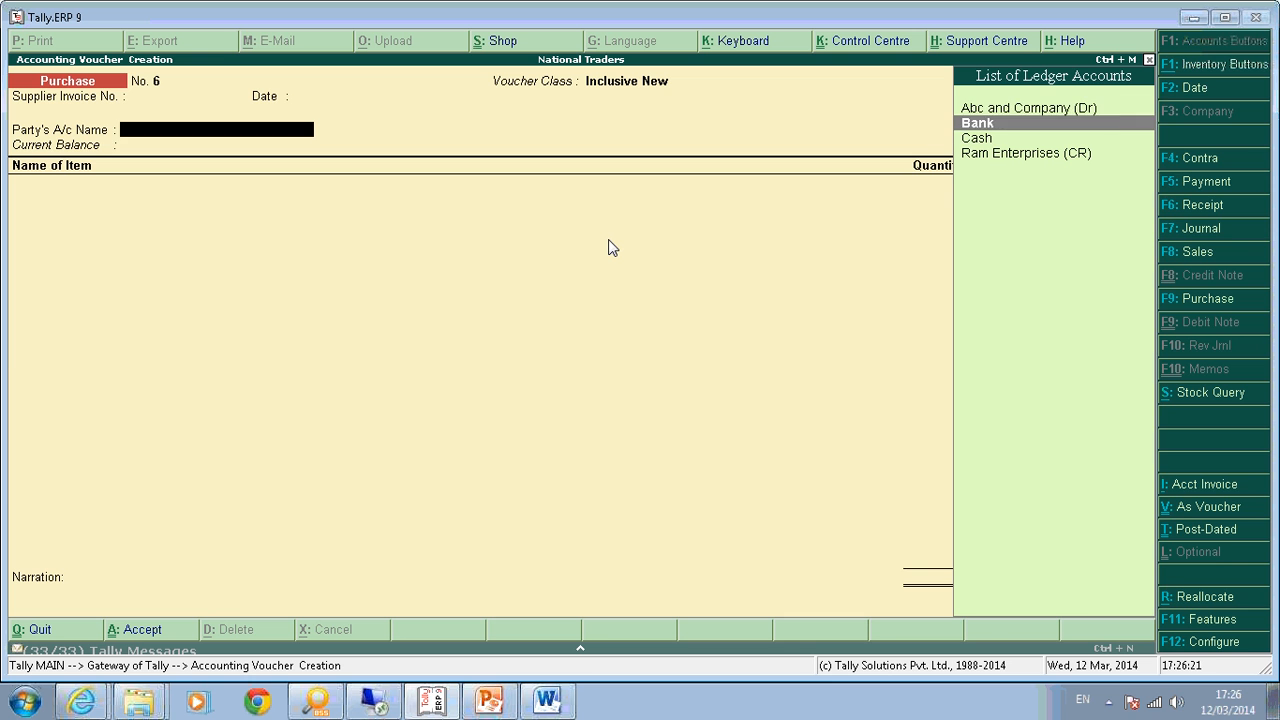
key("Return")
key("ctrl+a")
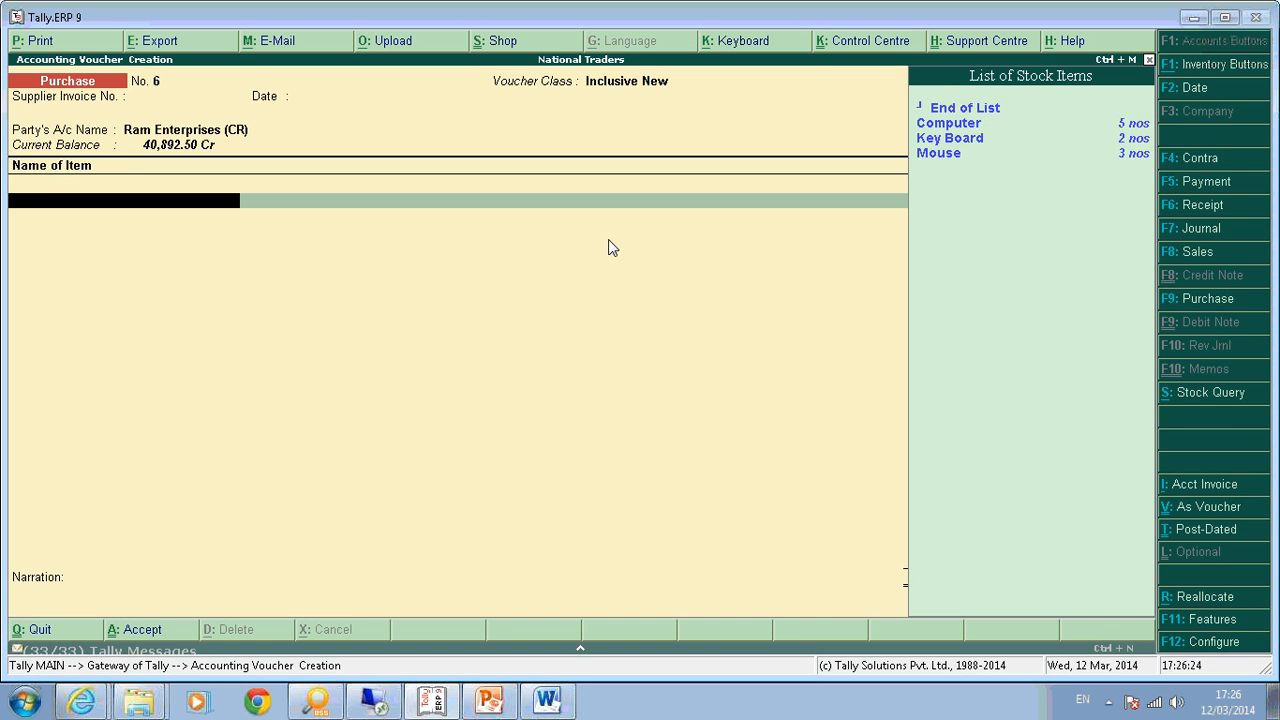
Enter one Computer at rate 40,000 and save voucher No. 6.
type("Compu")
key("Return")
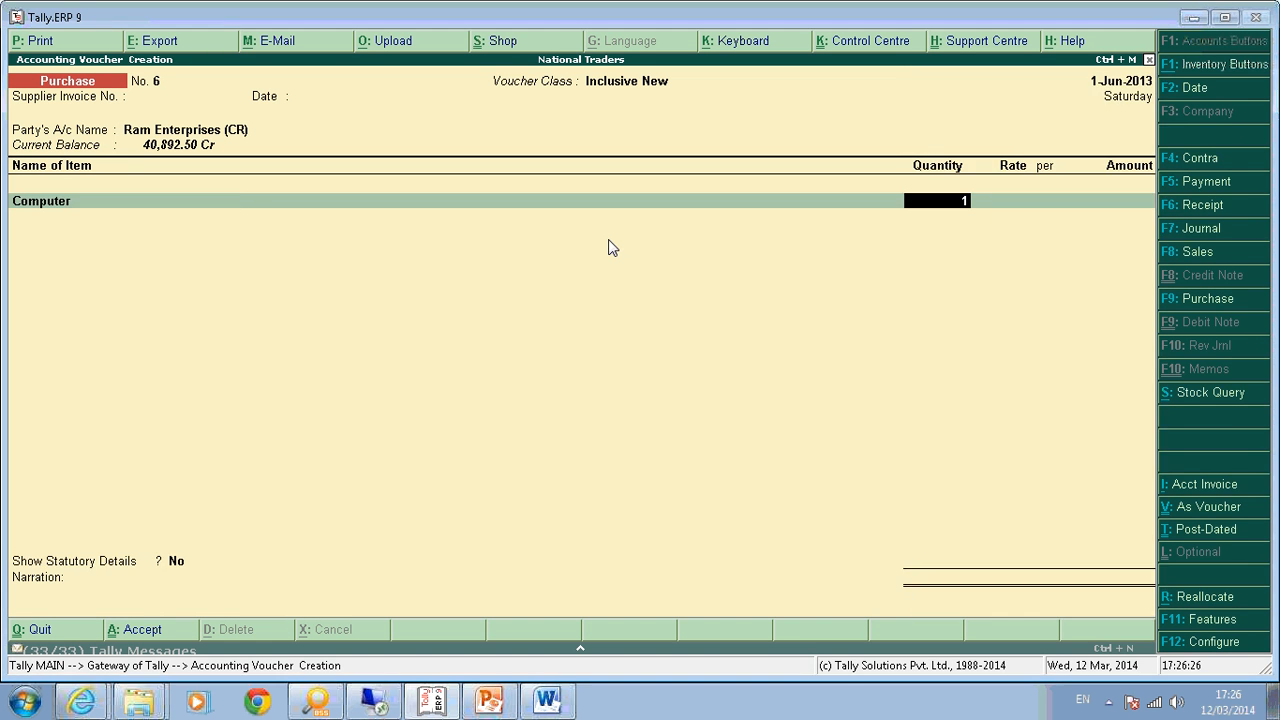
key("Return")
type("40000")
key("Return")
key("Return")
key("Return")
key("Return")
key("Return")
key("Return")
key("Return")
key("Return")
key("Return")
key("Return")
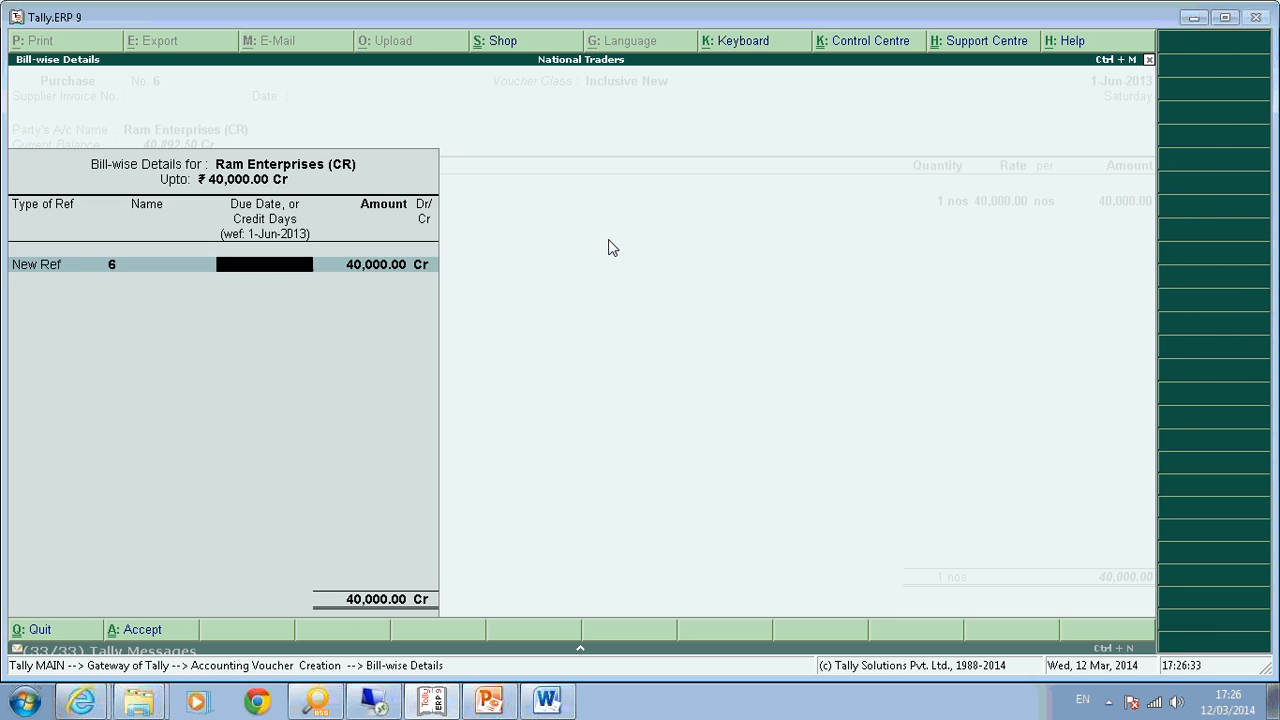
key("Return")
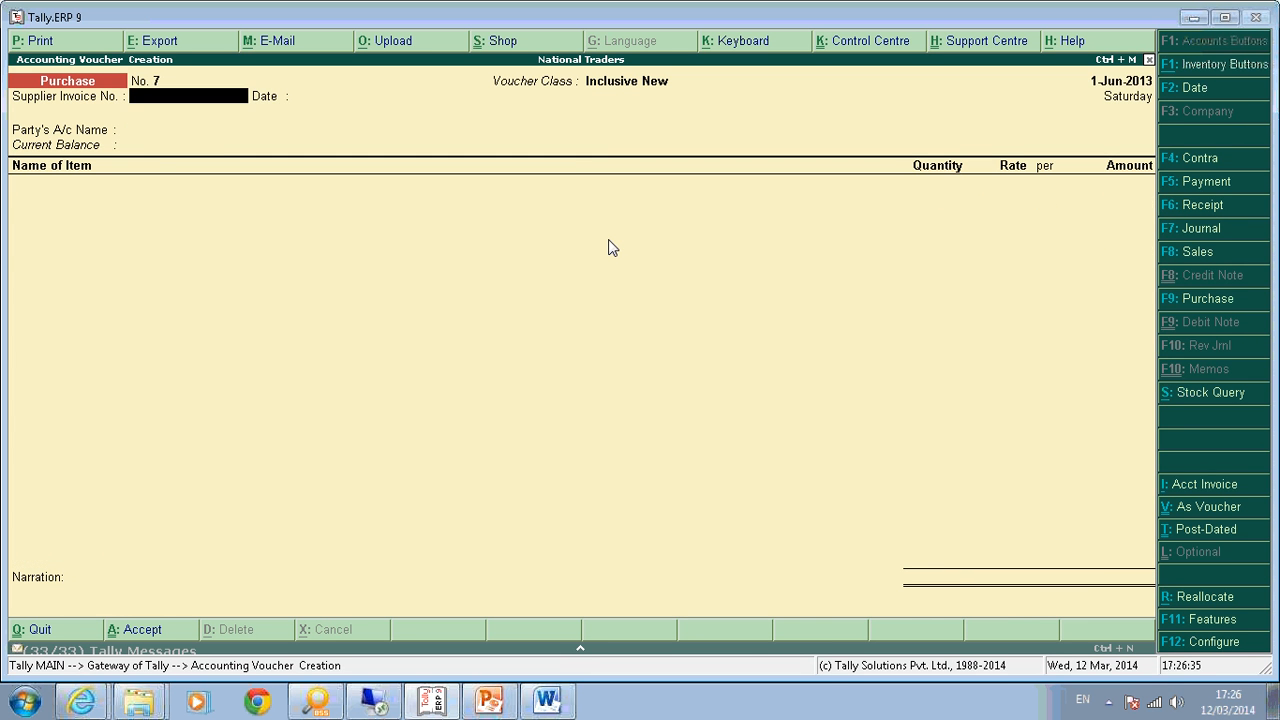
key("Page_Up")
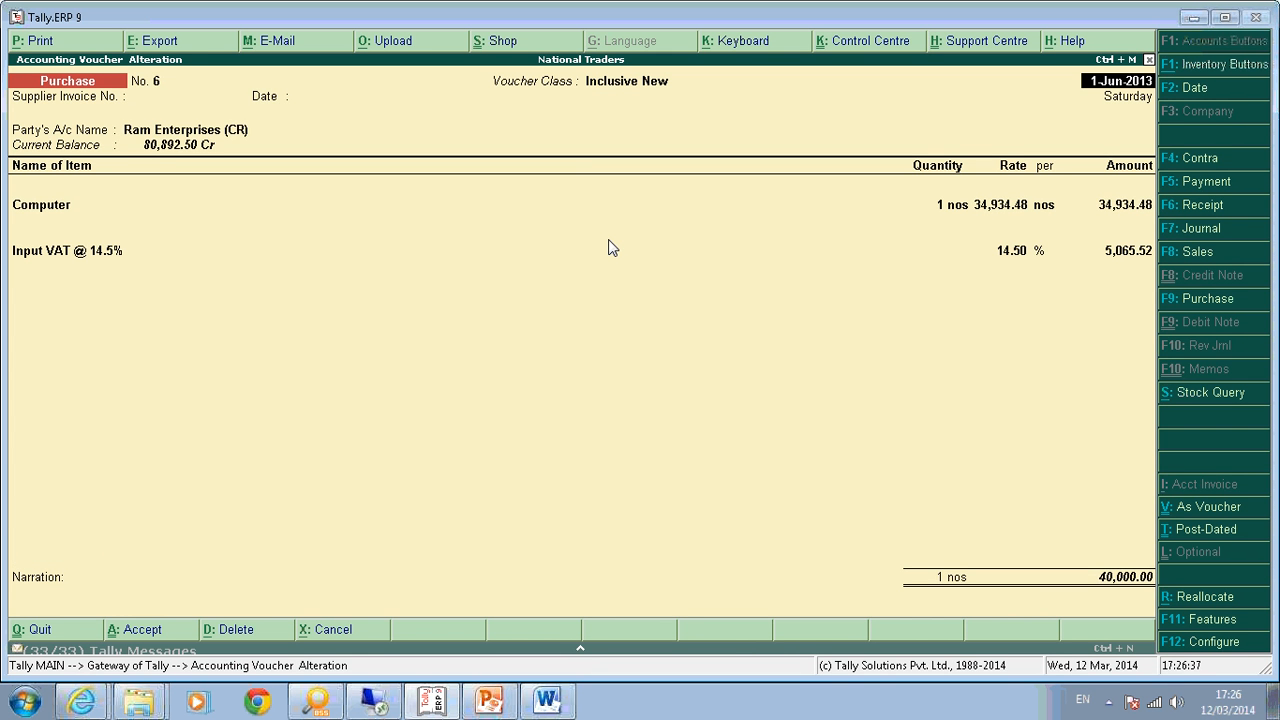
Review voucher 6's accounting split, including the 5,065.52 Input VAT, then start quitting.
key("Return")
key("Return")
key("Return")
key("Return")
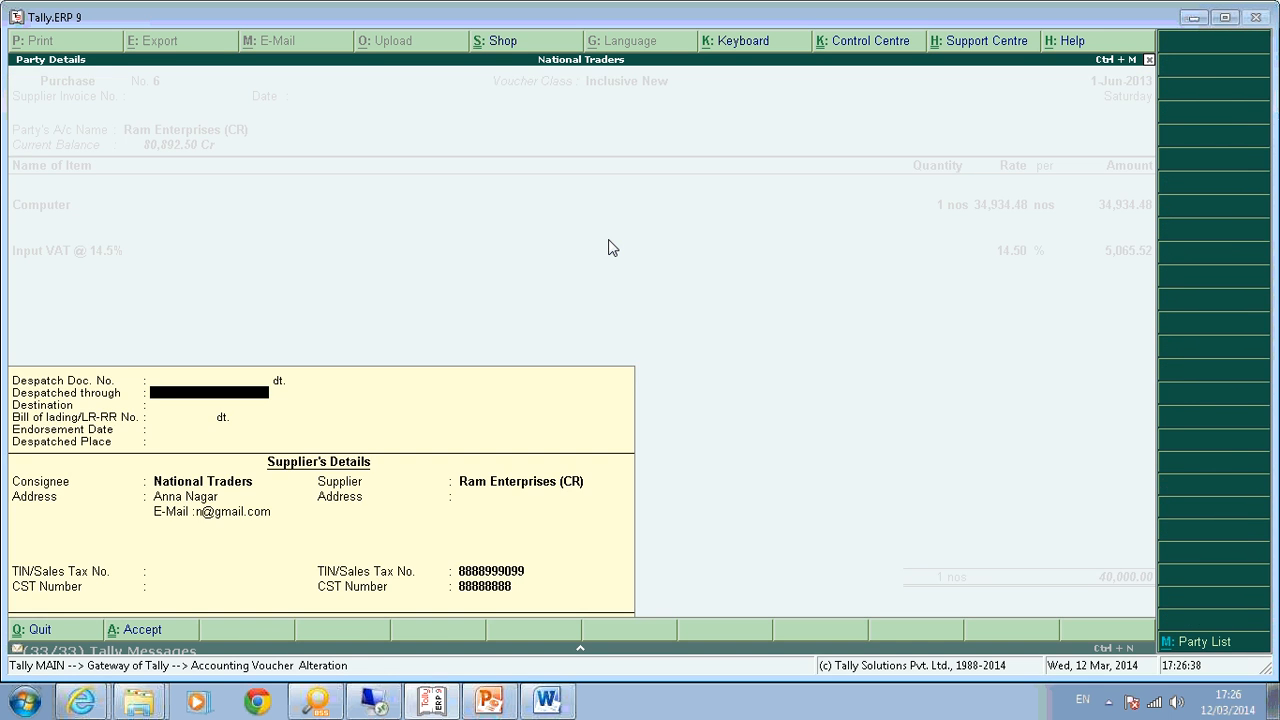
key("ctrl+a")
key("Return")
key("Return")
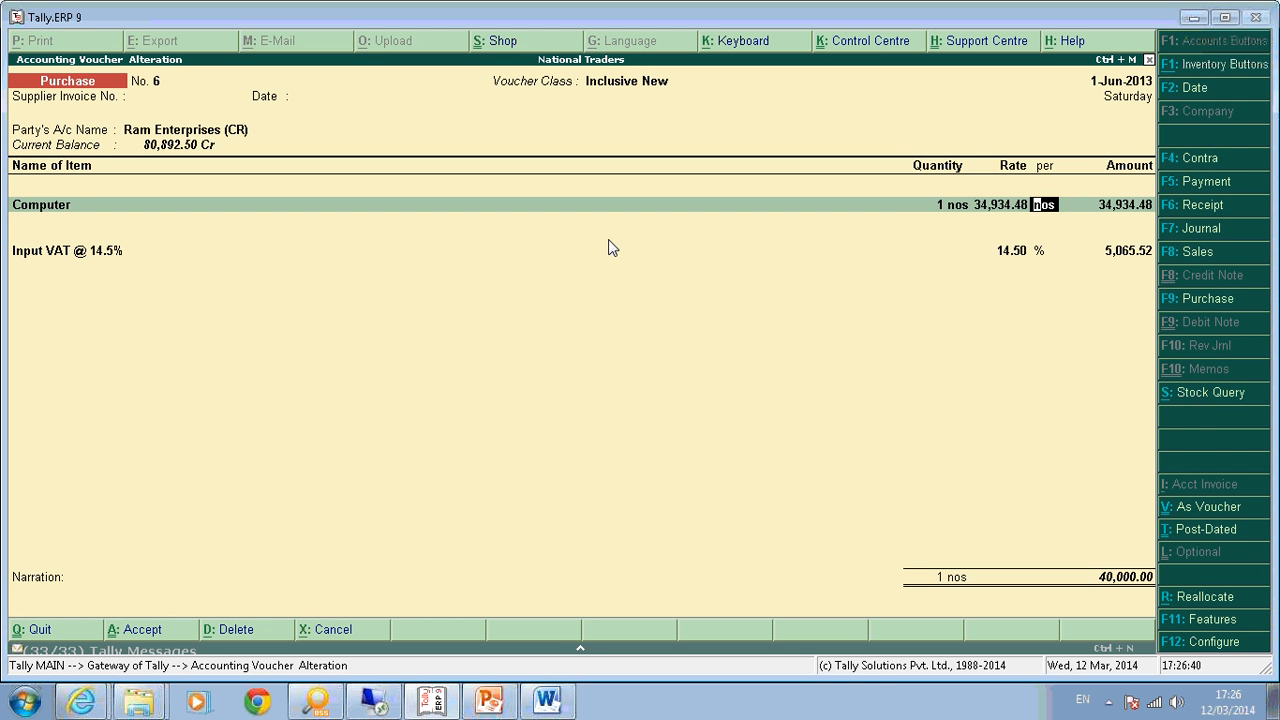
key("Return")
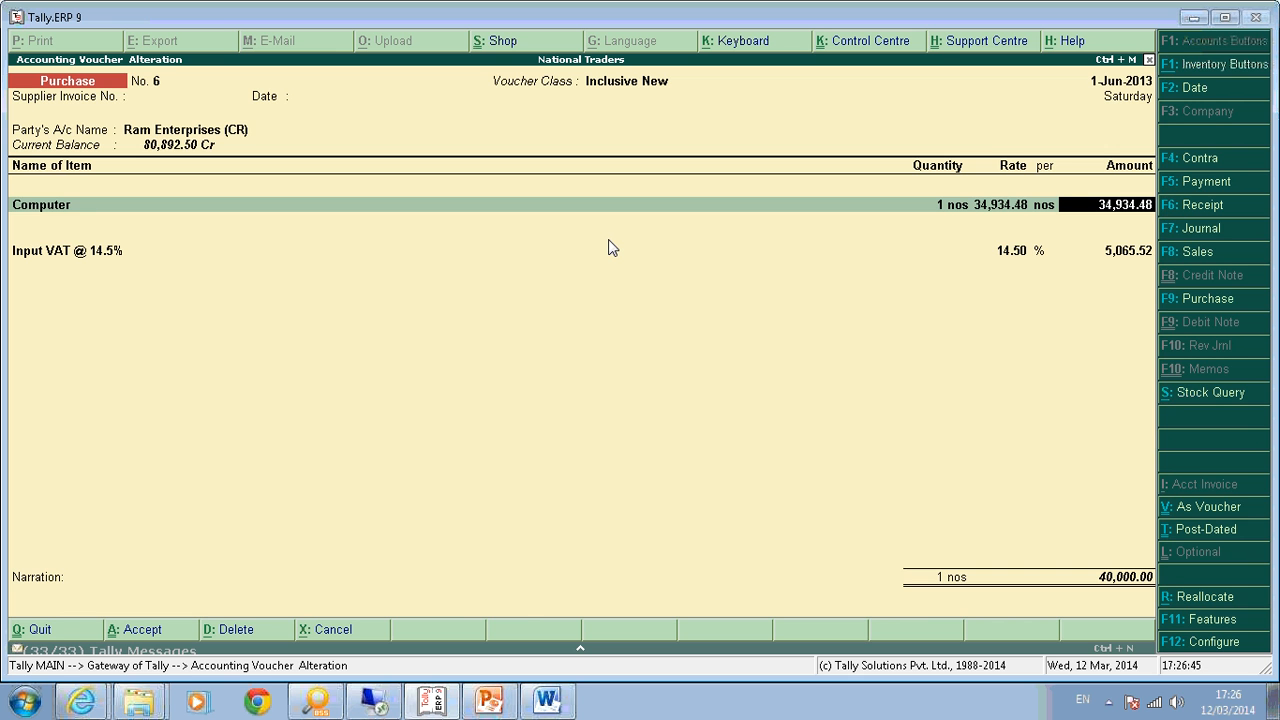
key("Return")
key("Return")
key("Return")
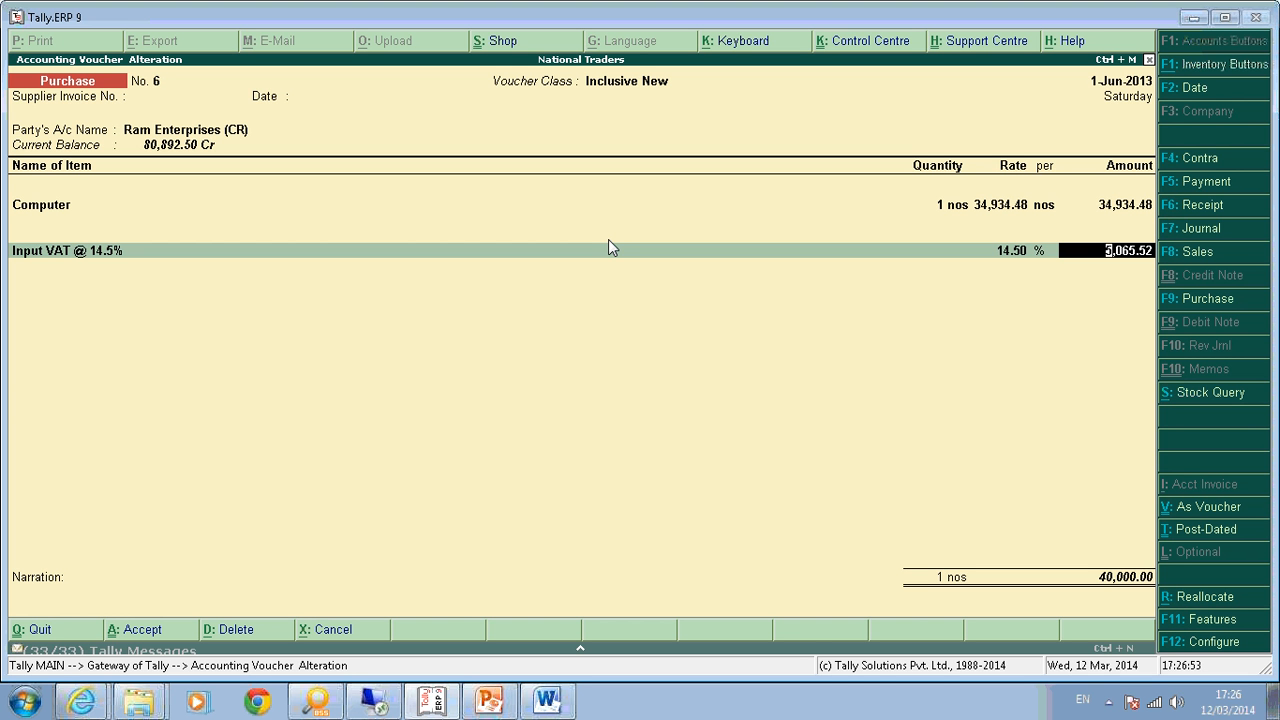
key("Return")
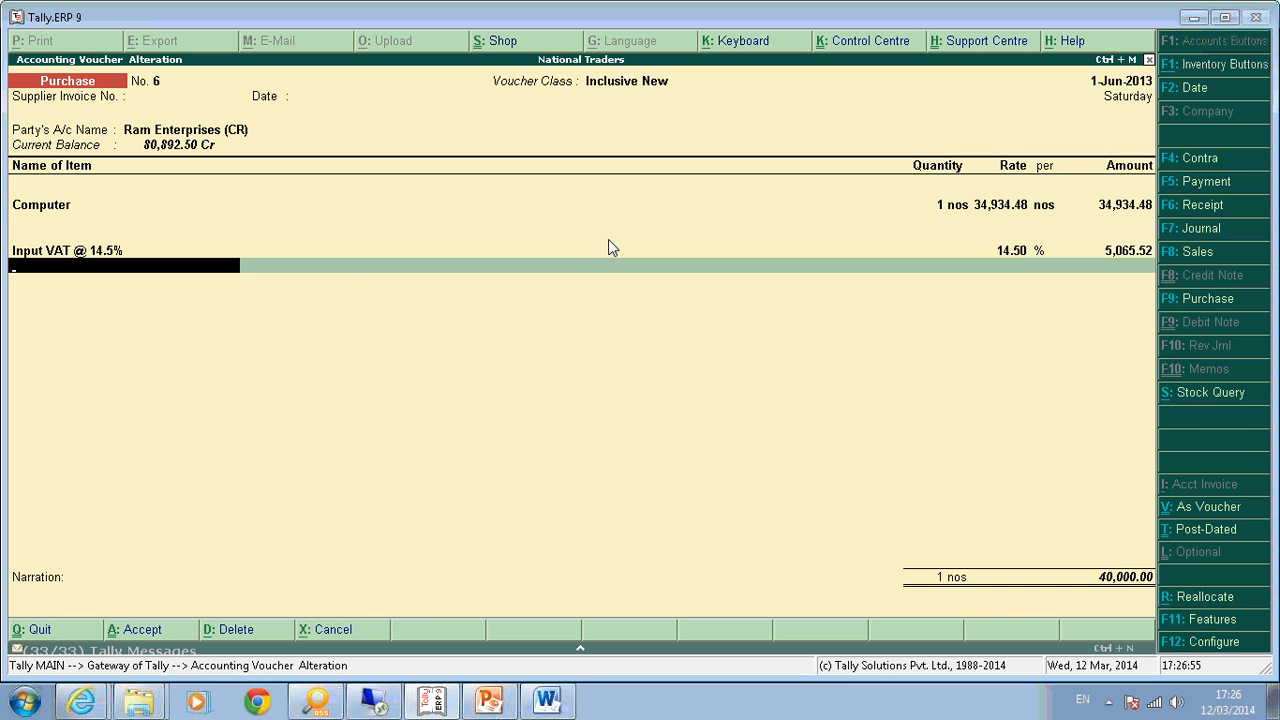
key("Return")
key("Return")
key("Return")
key("Return")
key("Return")
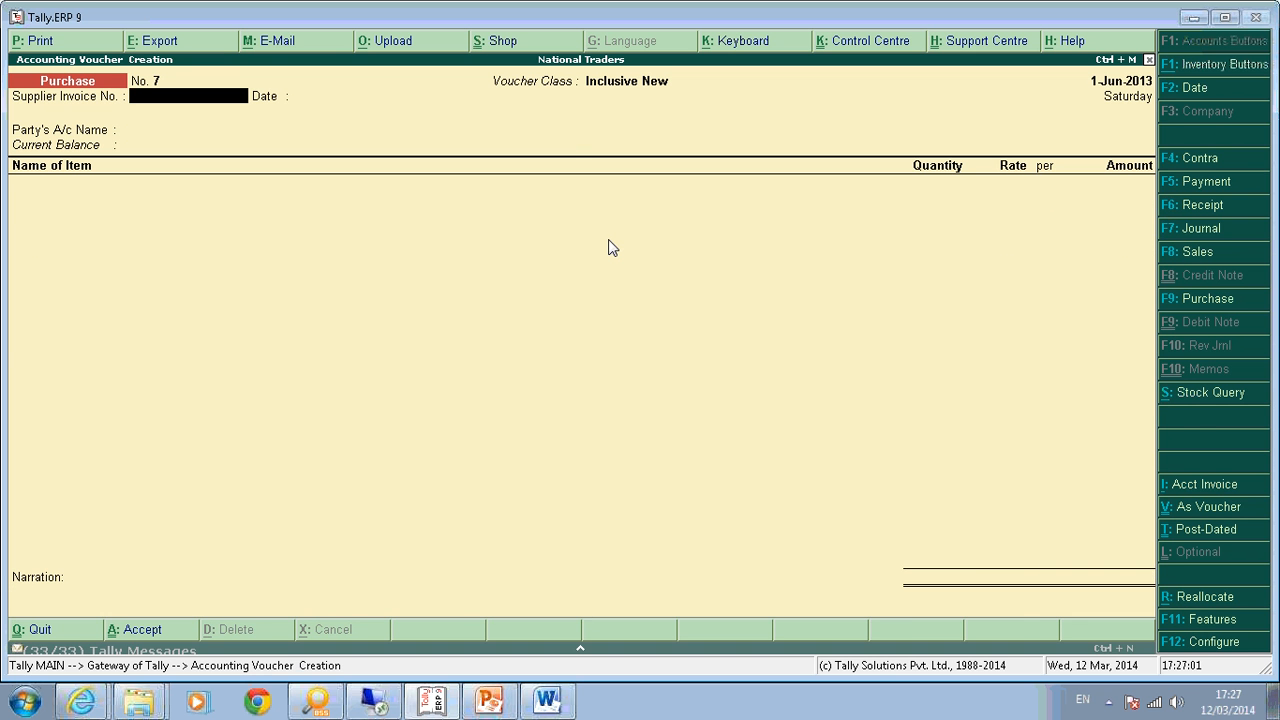
key("Escape")
Quit voucher entry, then alter the Tax Invoice voucher type via Accounts Info > Voucher Types.
key("y")
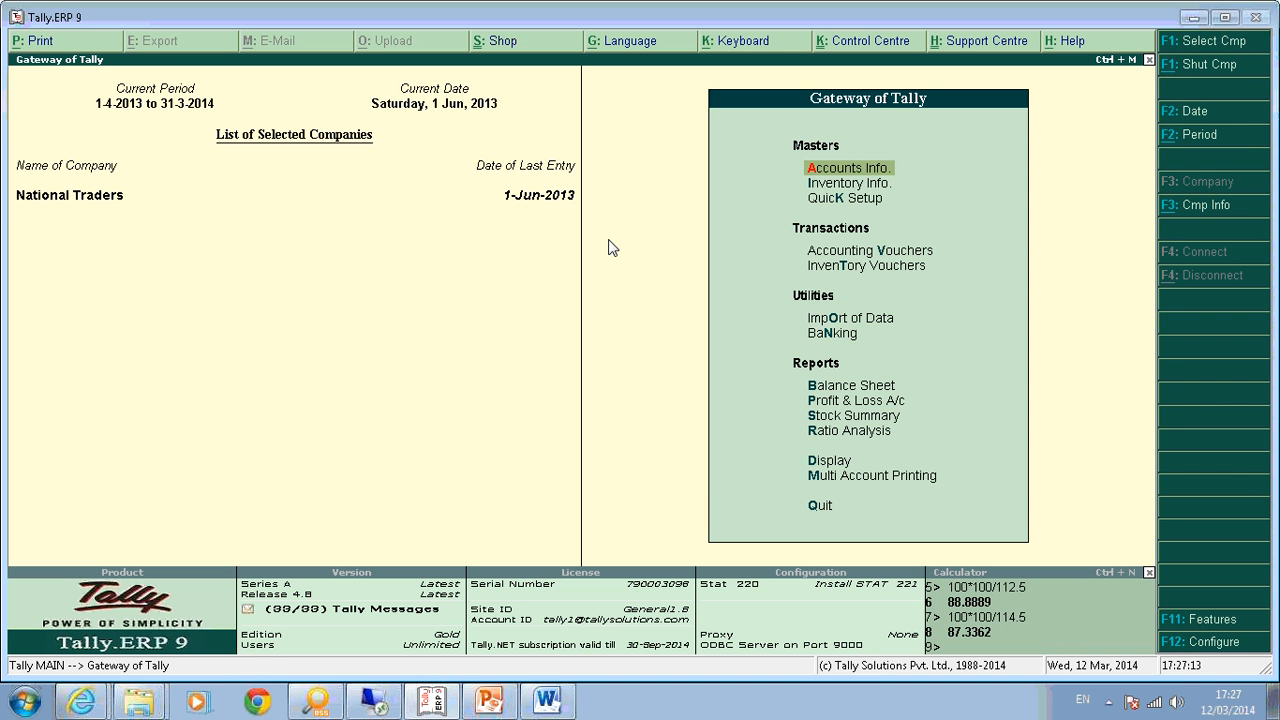
key("Return")
key("v")
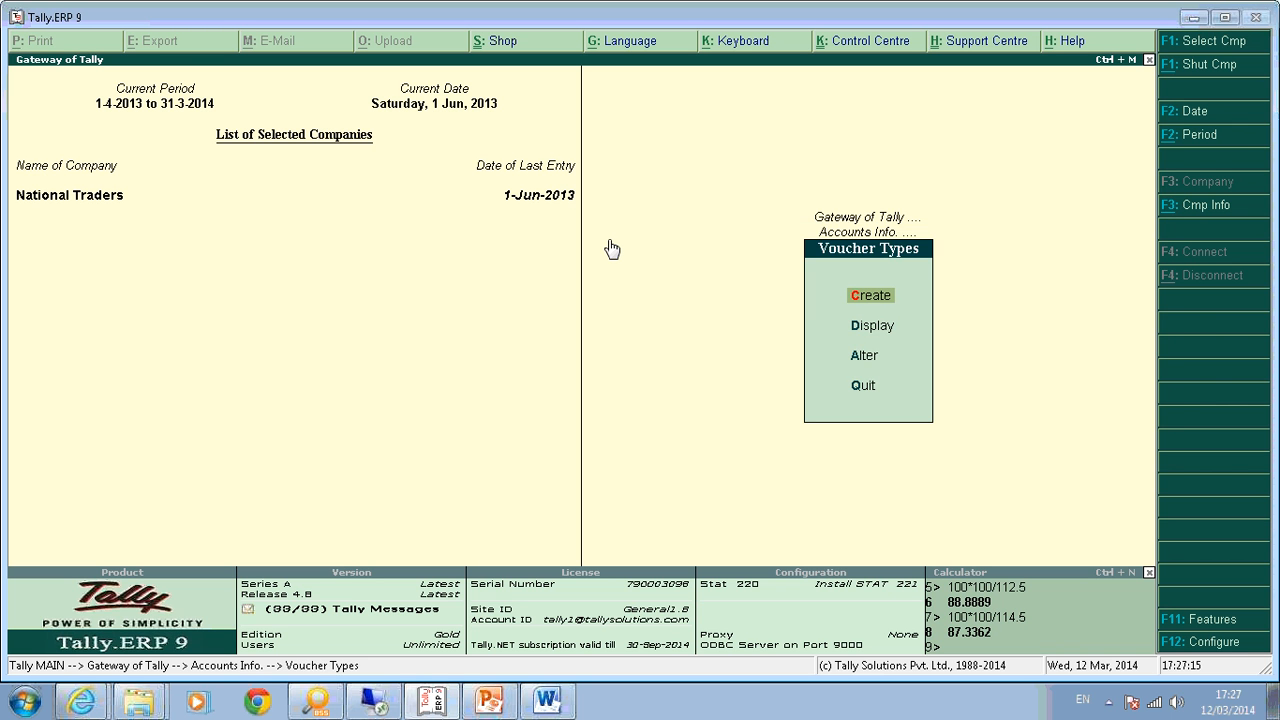
key("a")
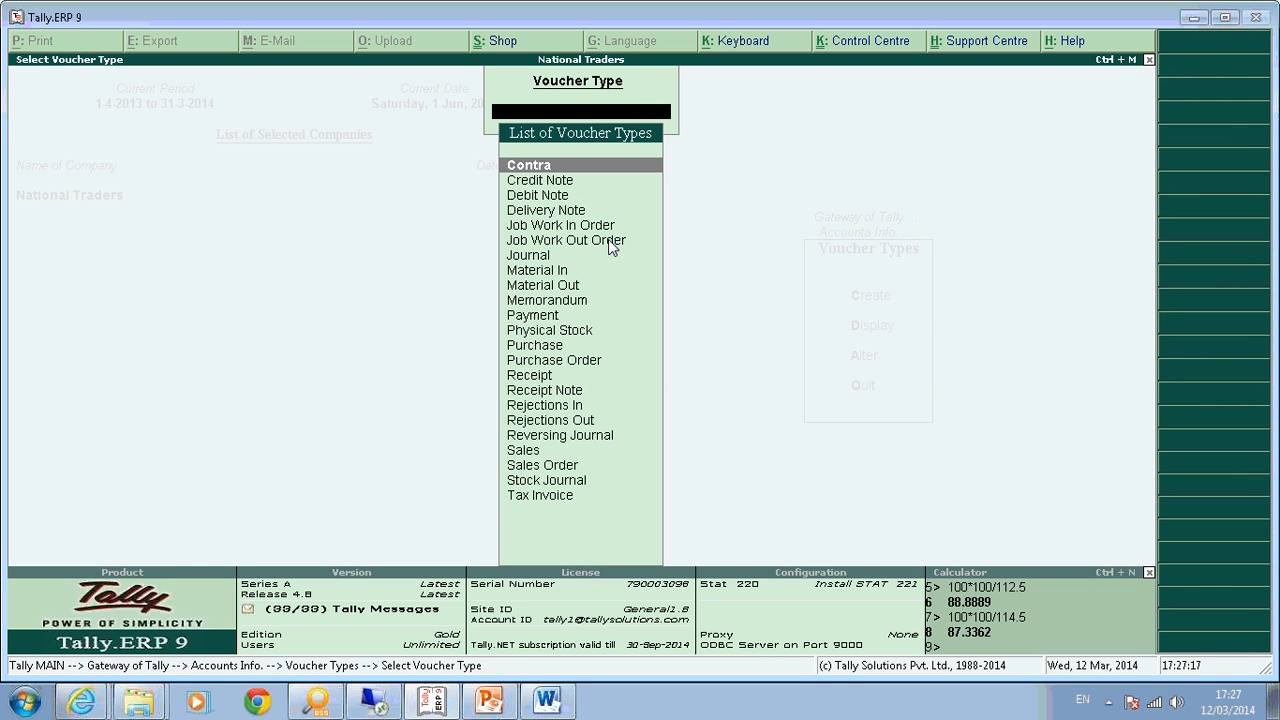
type("Tax")
key("Return")
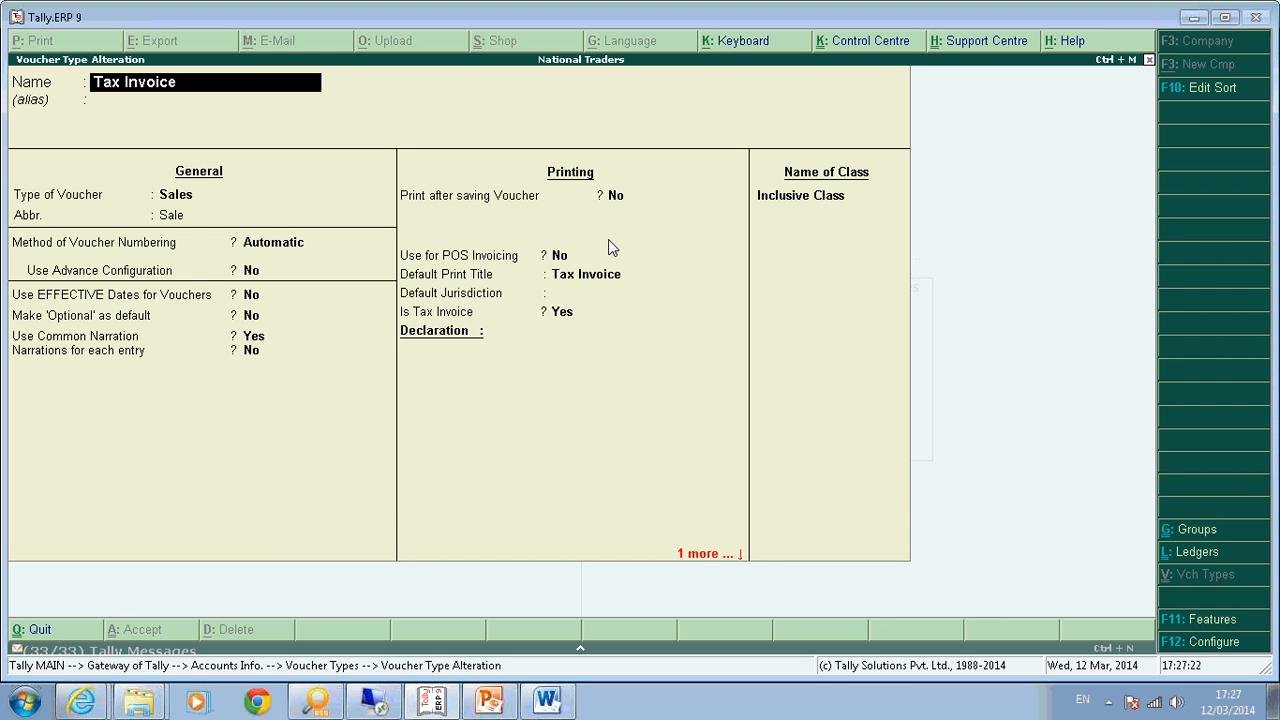
Add a second class named Exclusive of VAT below Inclusive Class in Tax Invoice.
key("ctrl+End")
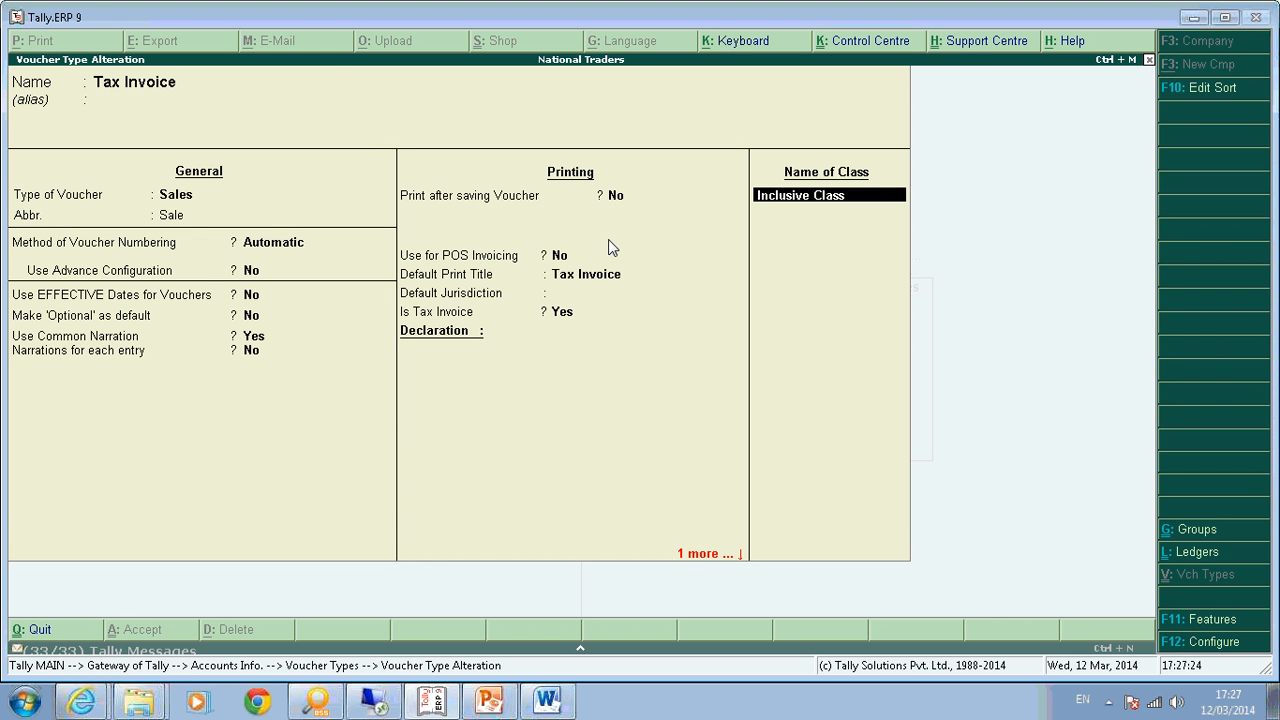
key("Return")
type("Excl")
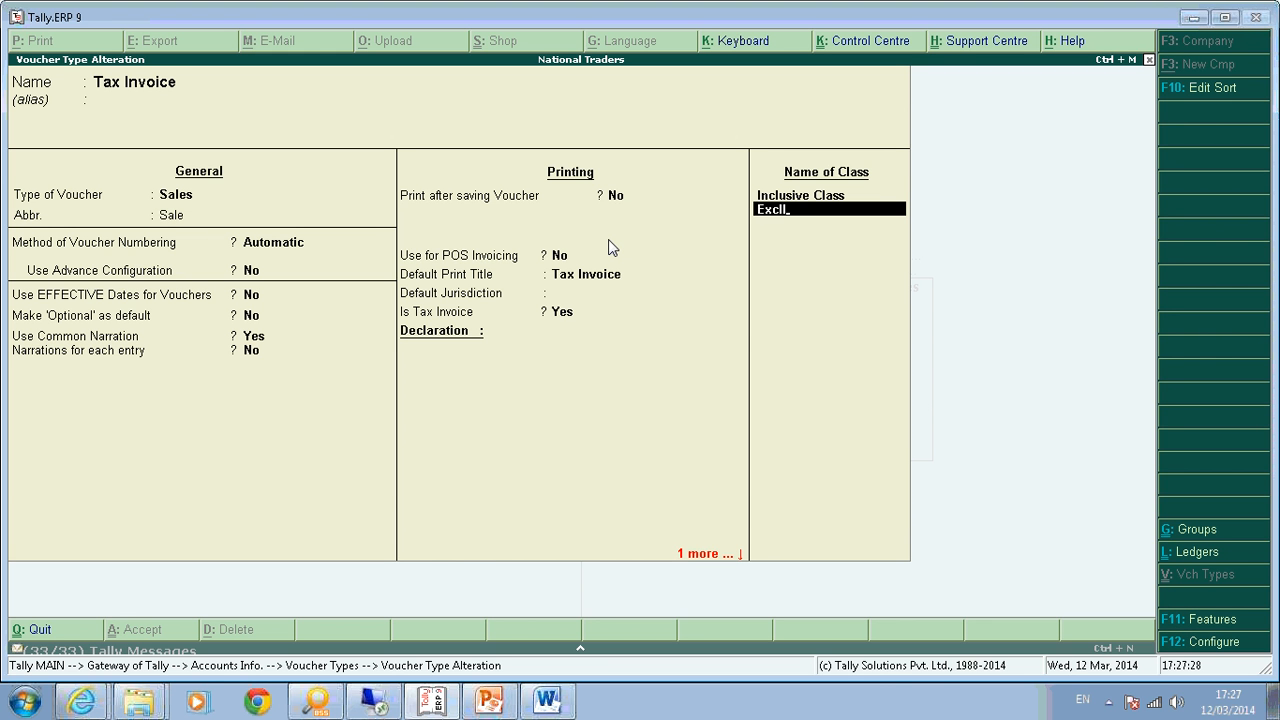
type("liusive of VAT")
key("Return")
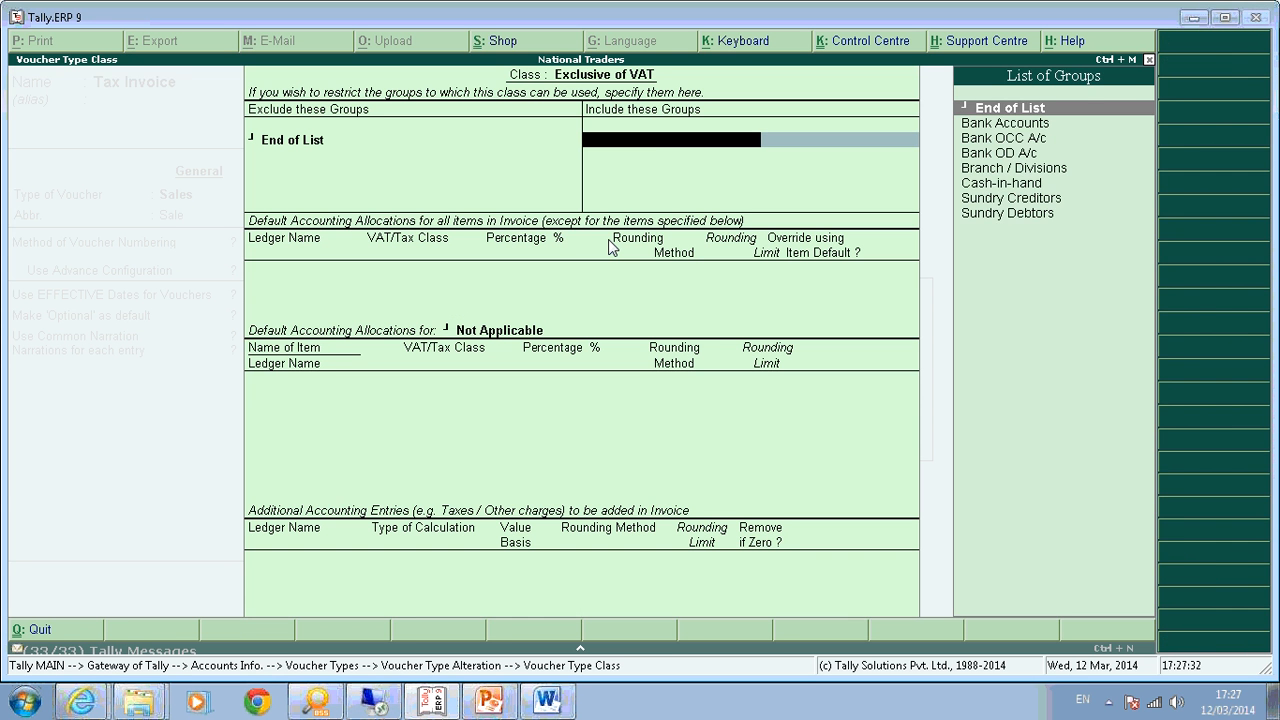
Allocate the class 100% to the Sales @ 14.5% ledger with Sales @ 14.5% VAT class.
key("Return")
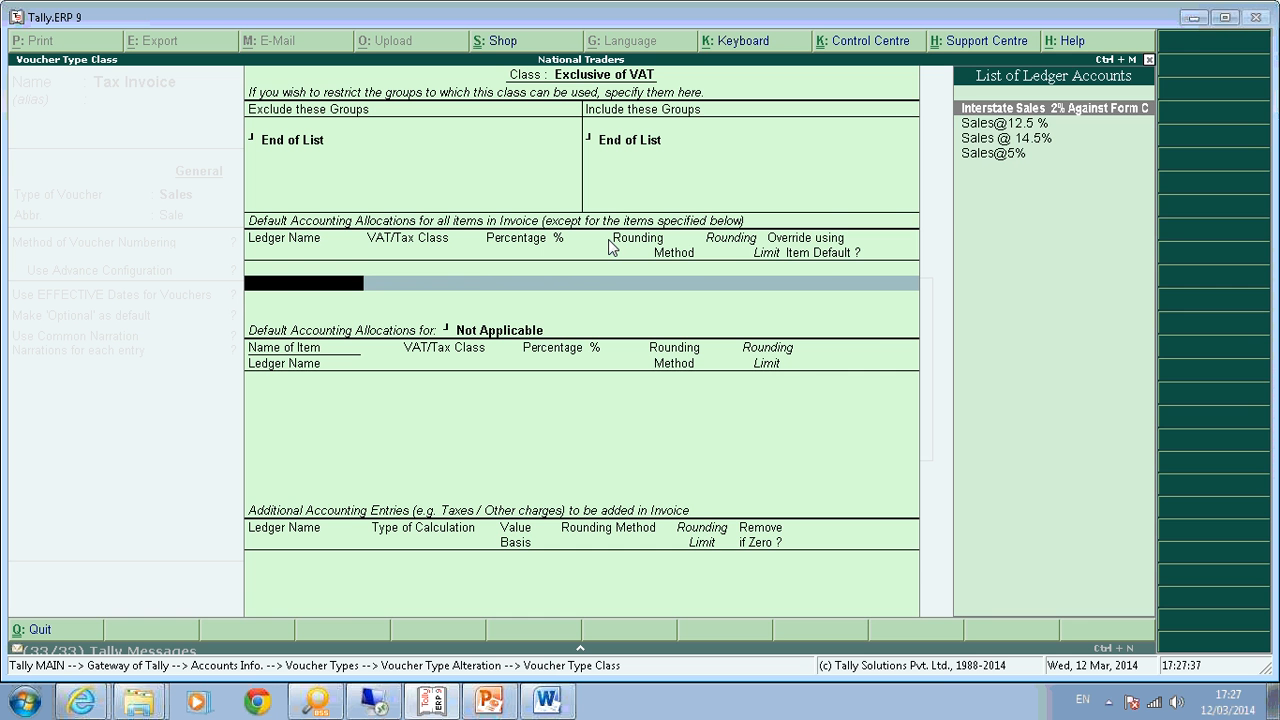
key("Down")
key("Down")
key("Return")
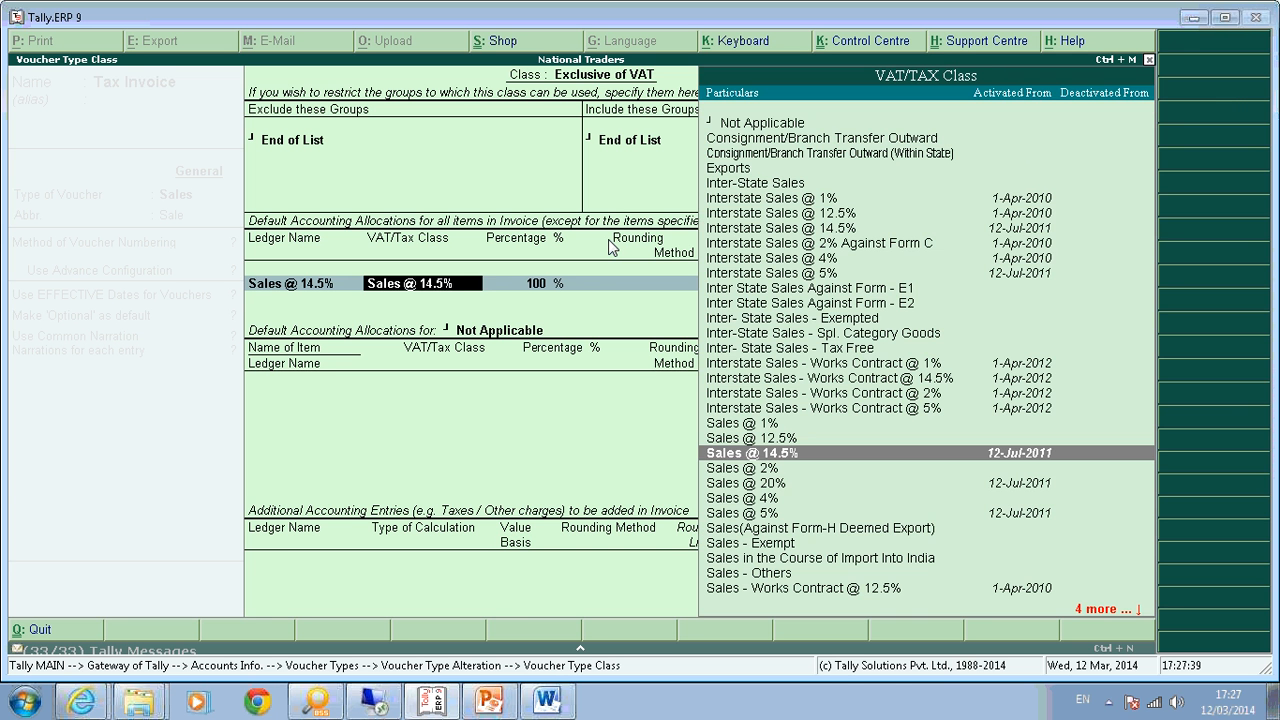
key("Return")
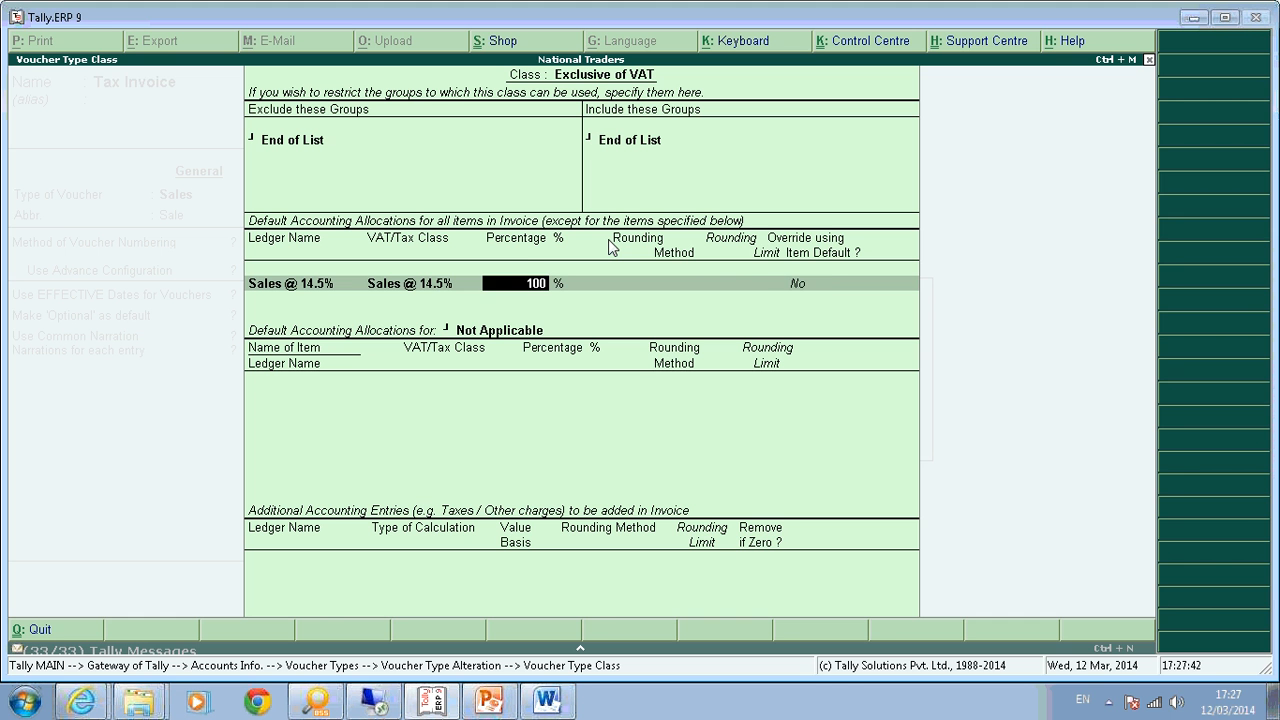
key("Return")
key("BackSpace")
key("Return")
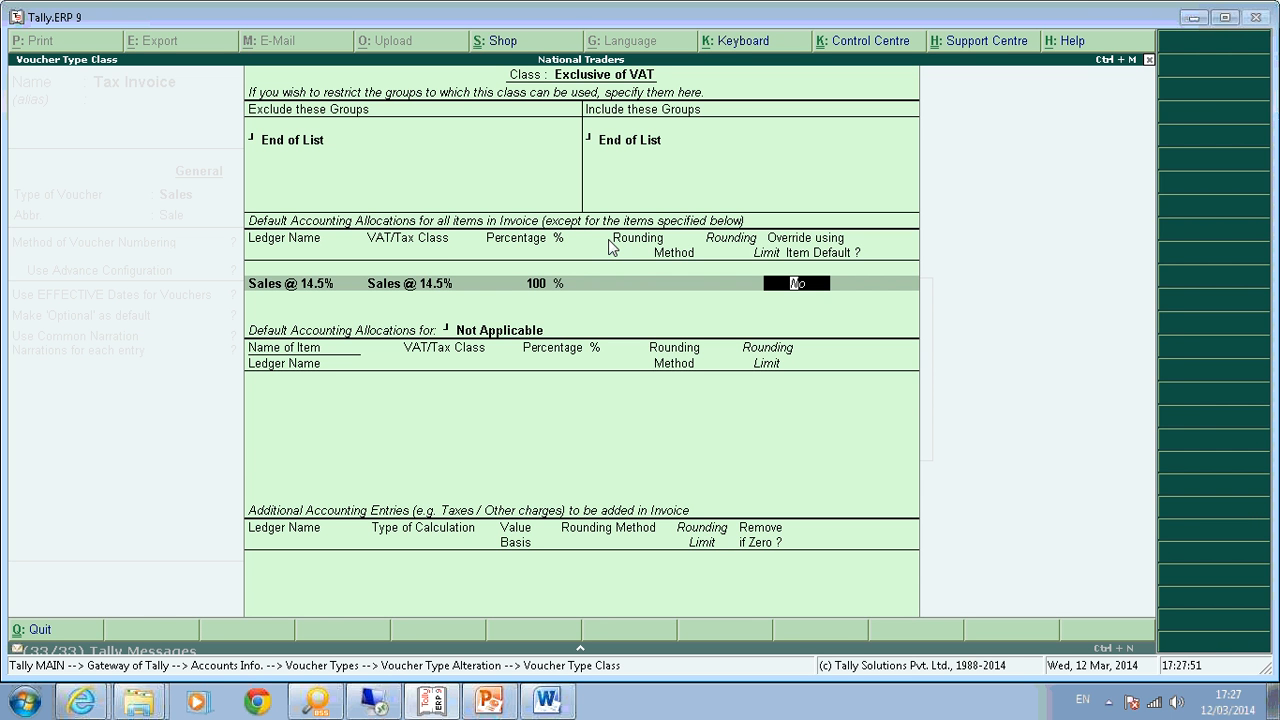
key("Return")
key("BackSpace")
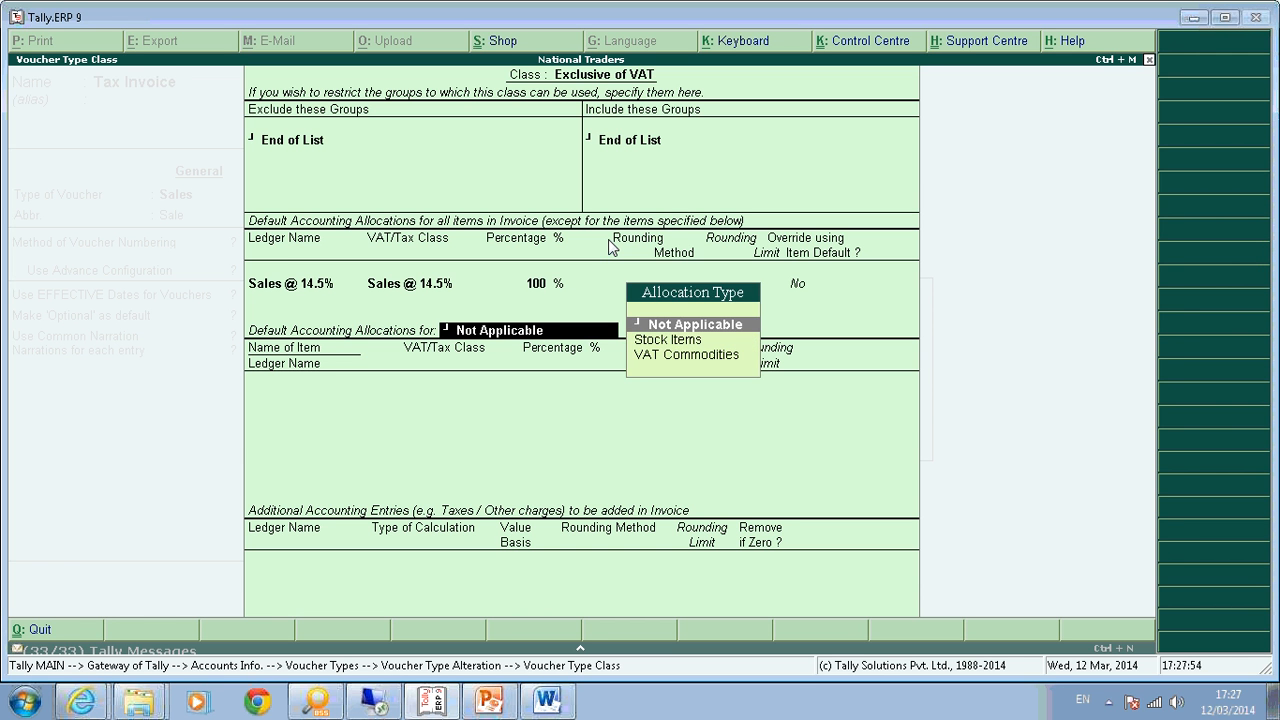
key("BackSpace")
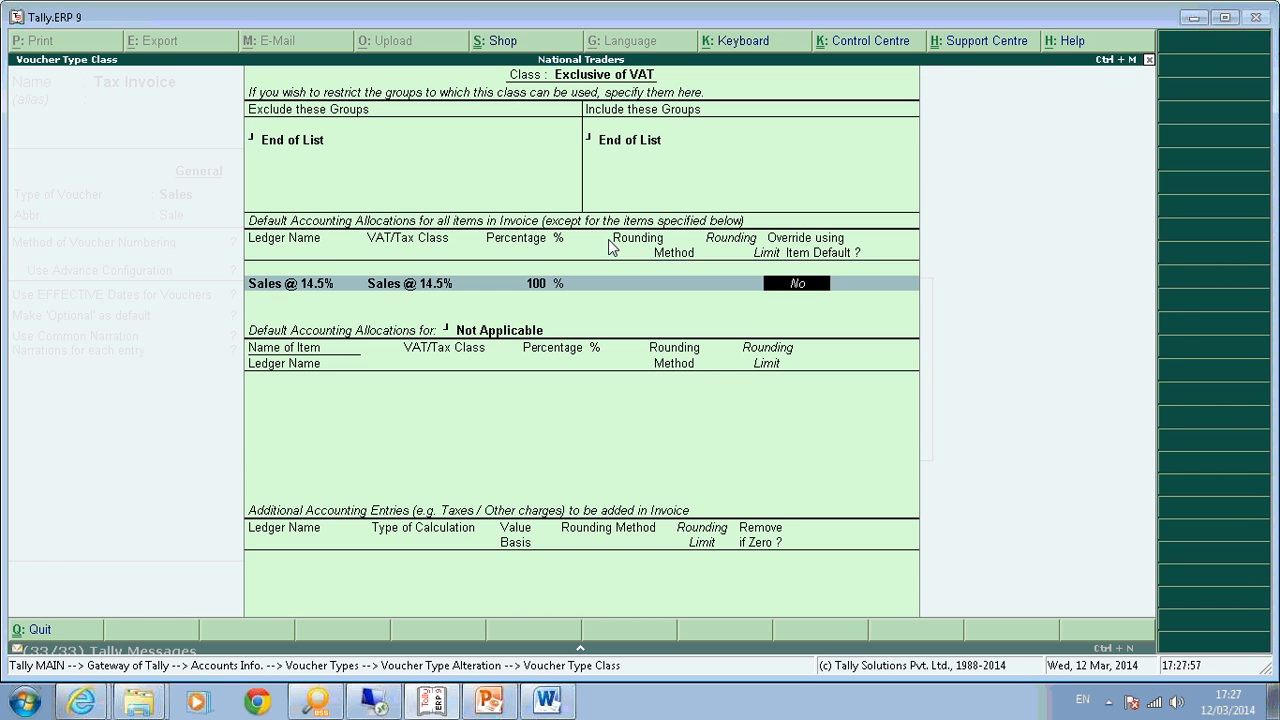
Add an additional accounting entry calculated On VAT Rate, initially using Sales @ 14.5%.
key("Return")
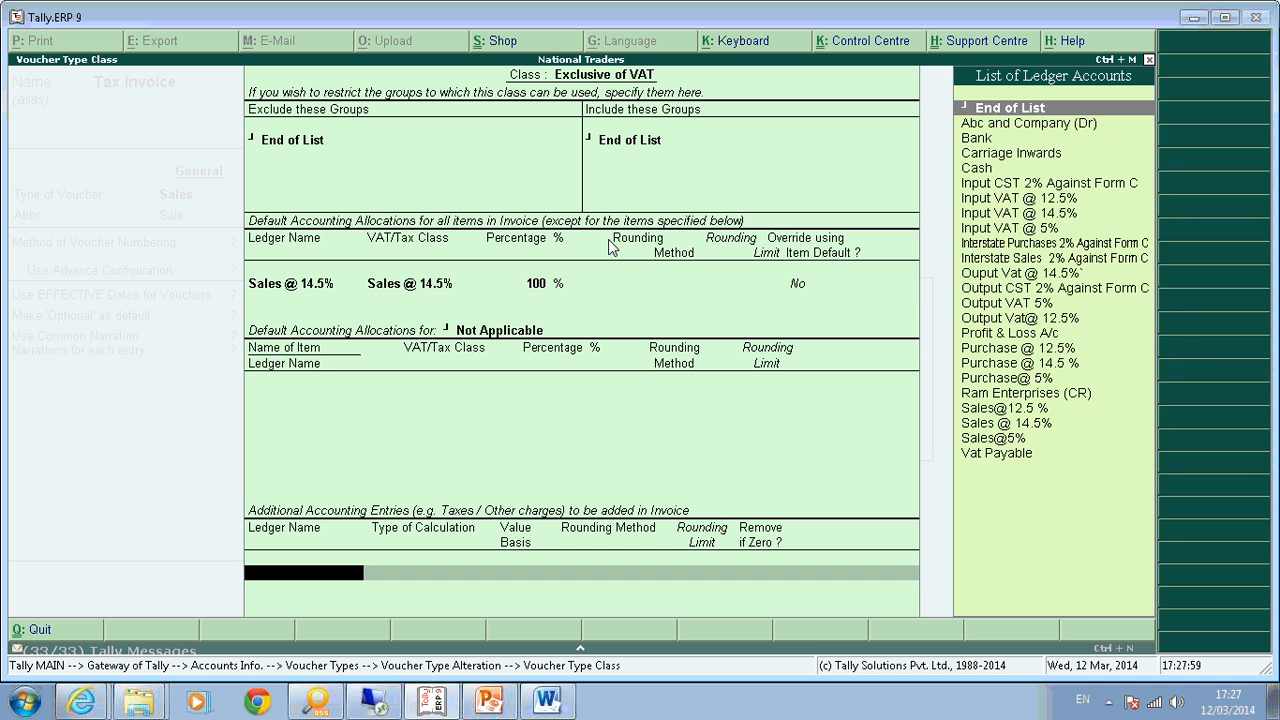
type("Sales")
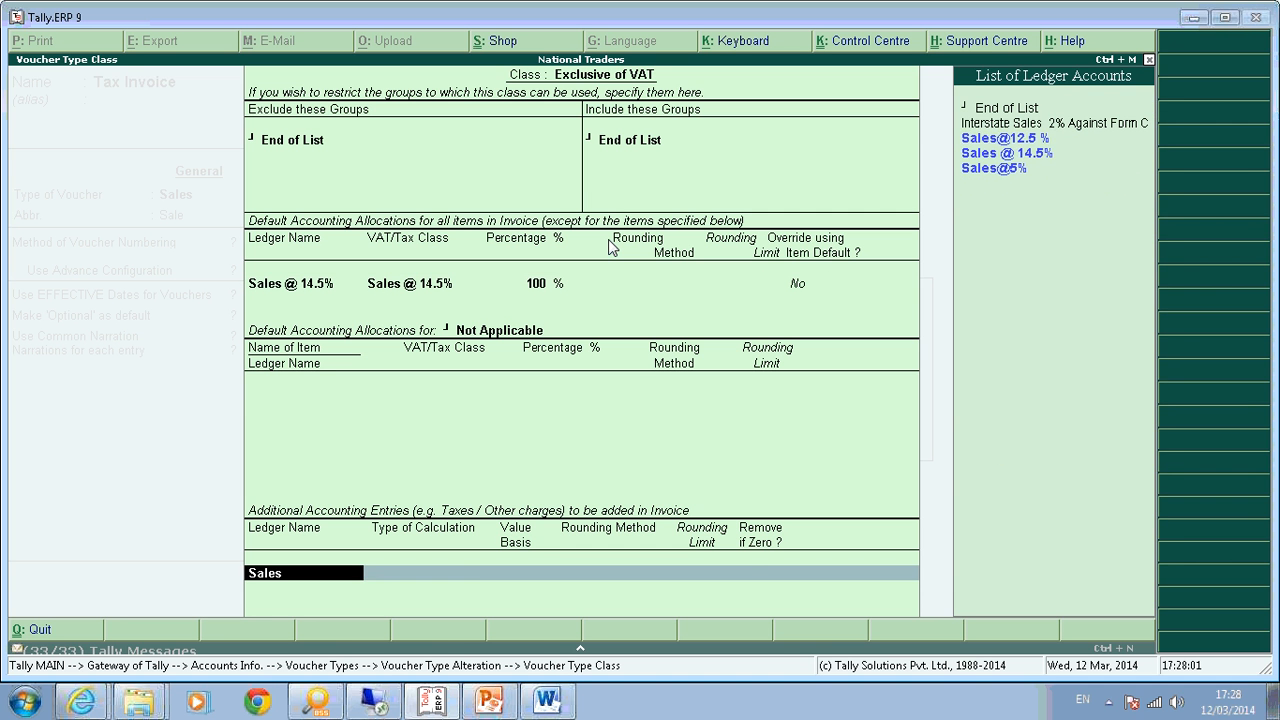
key("Down")
key("Return")
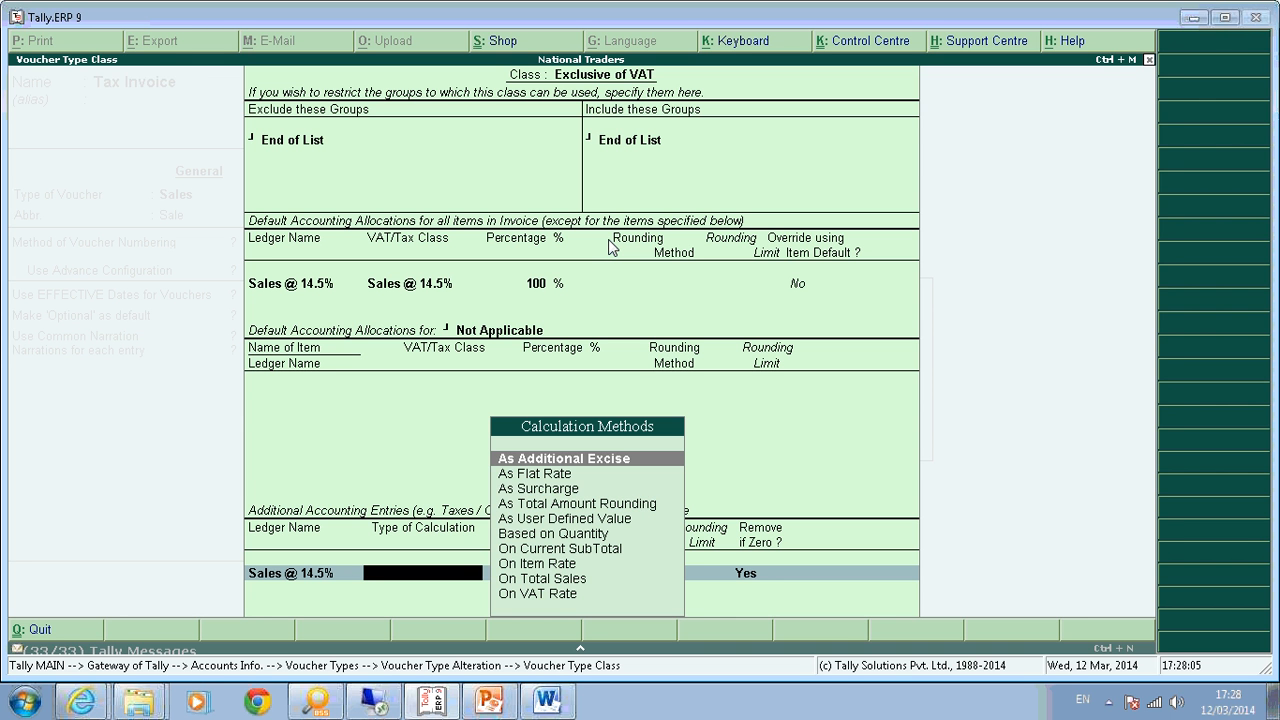
key("Down")
key("Down")
key("Down")
key("Down")
key("Down")
key("Down")
key("Down")
key("Down")
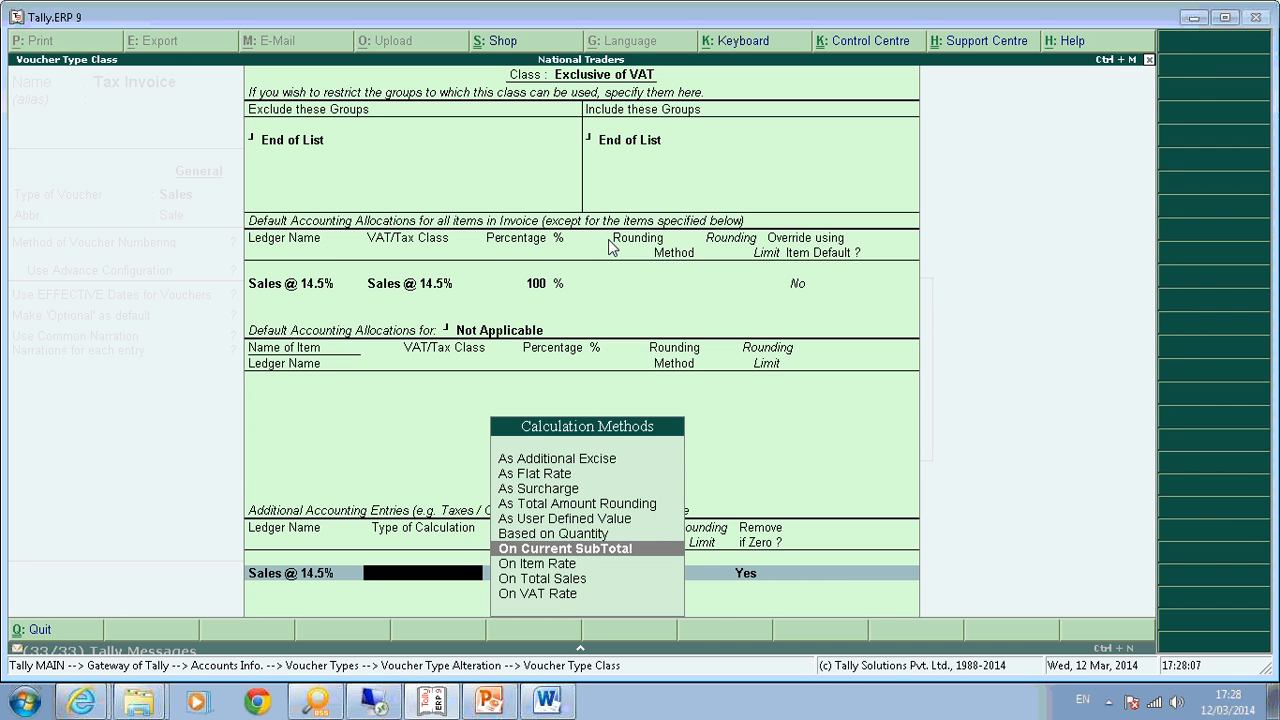
key("Down")
key("Return")
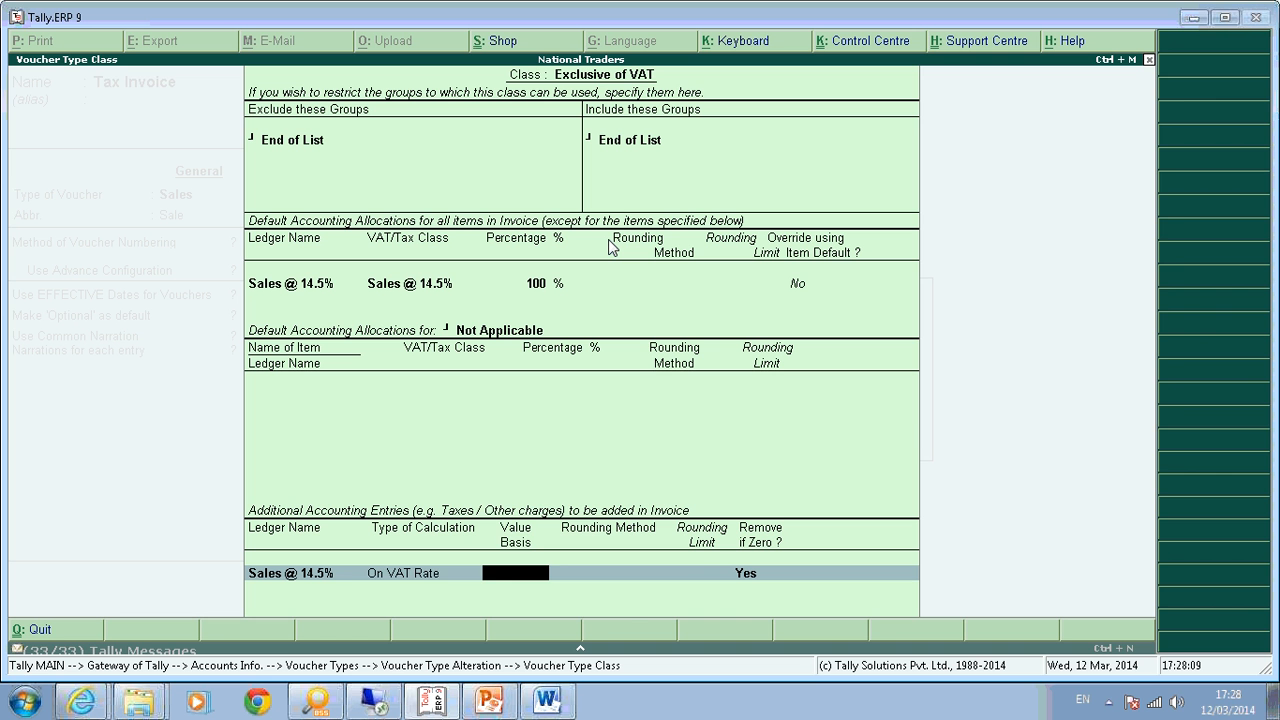
key("BackSpace")
key("Return")
key("BackSpace")
key("BackSpace")
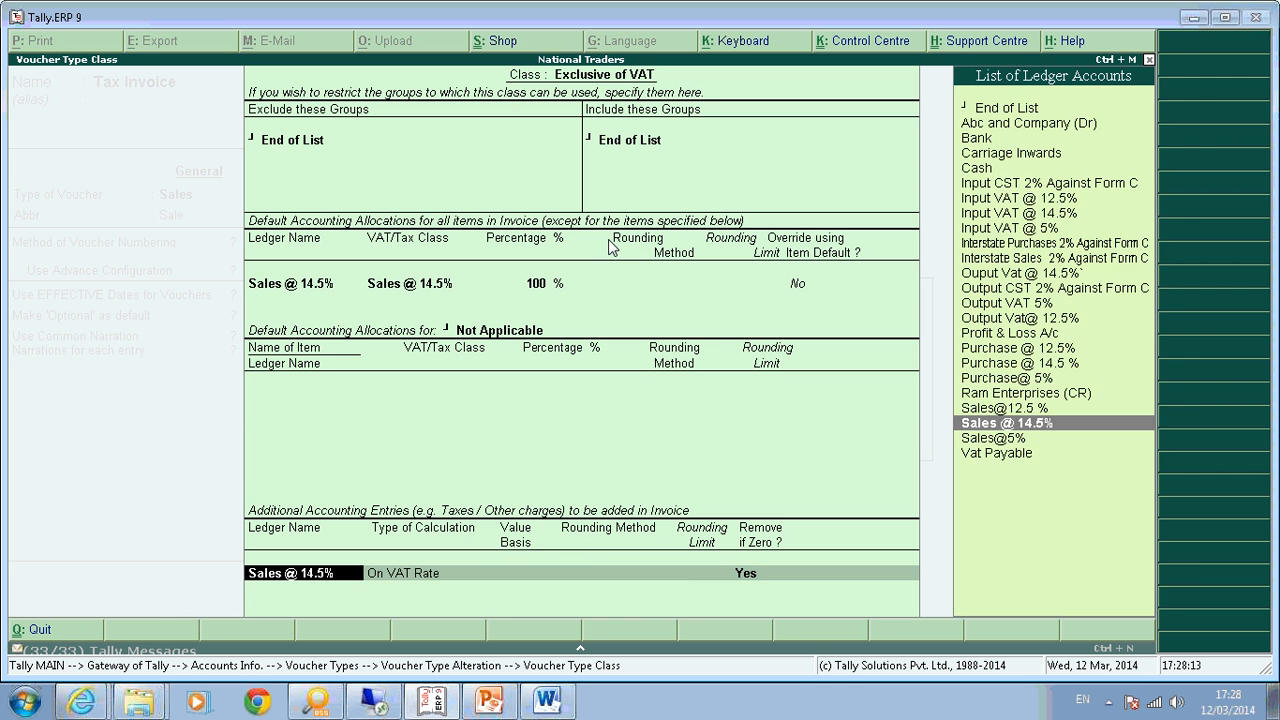
Change the additional entry's ledger to Ouput Vat @ 14.5%, keeping On VAT Rate.
type("Out")
key("Down")
key("Down")
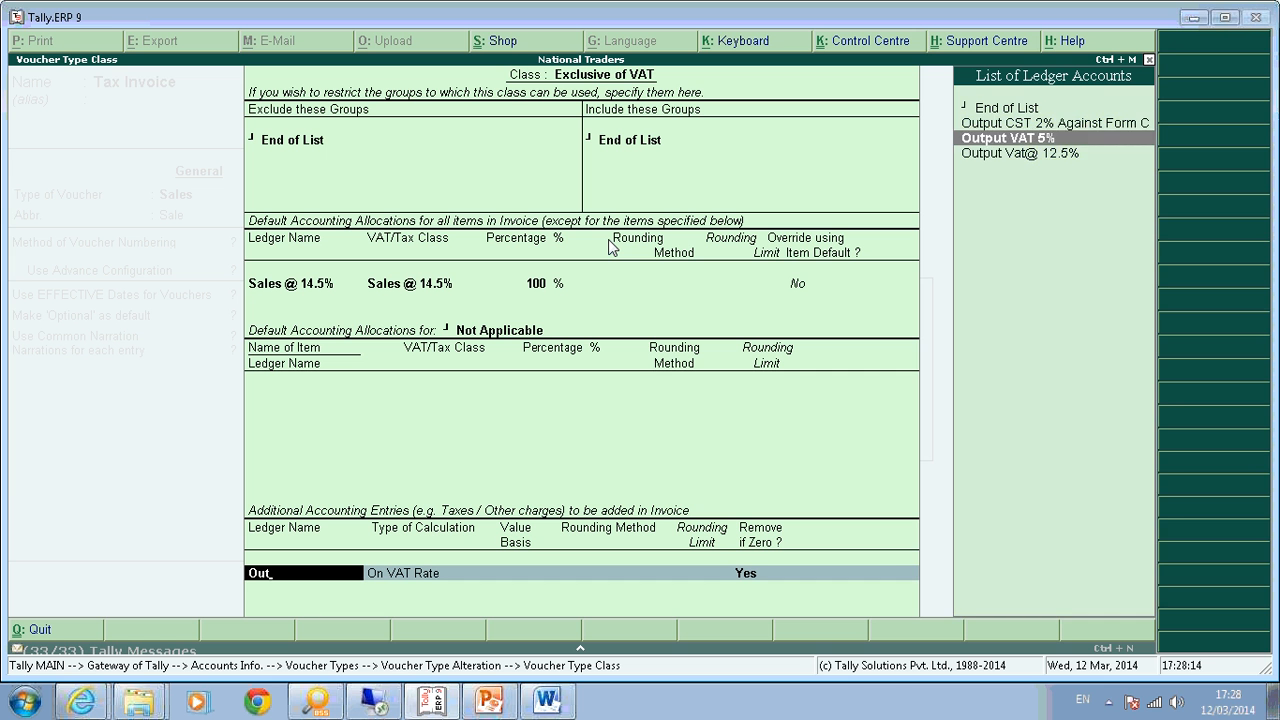
key("Return")
key("BackSpace")
key("BackSpace")
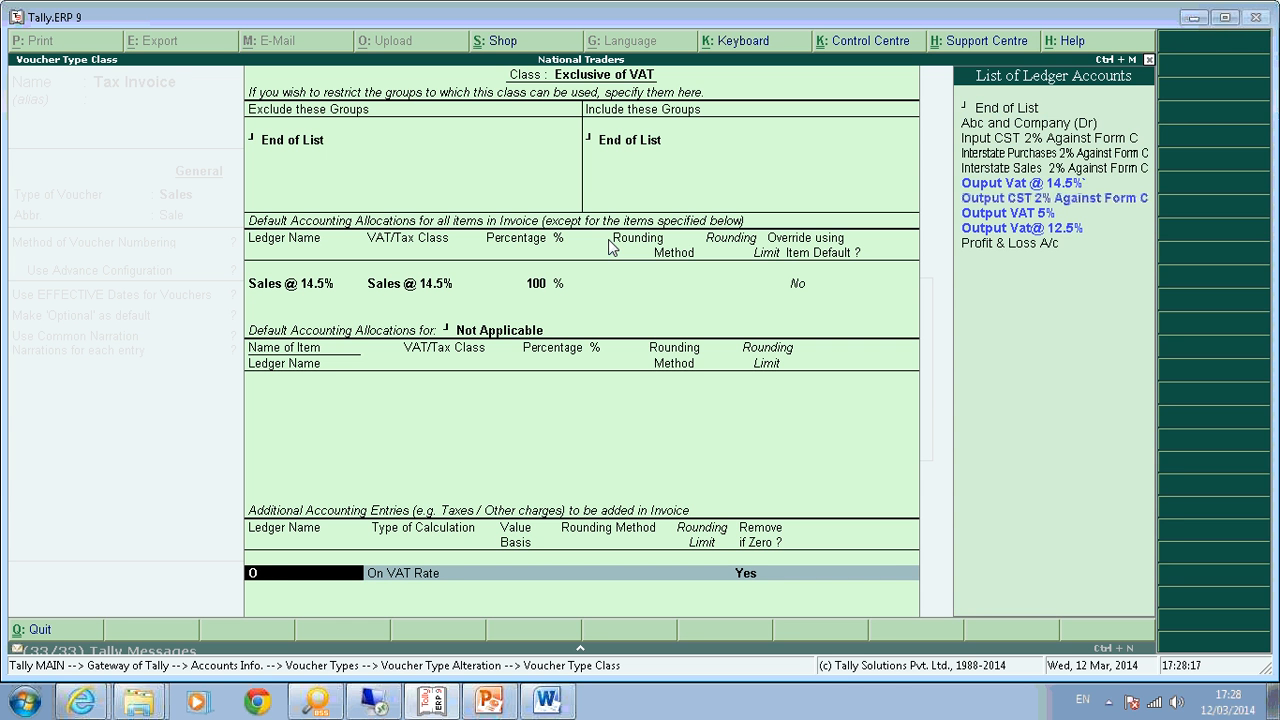
key("Up")
key("Up")
key("Return")
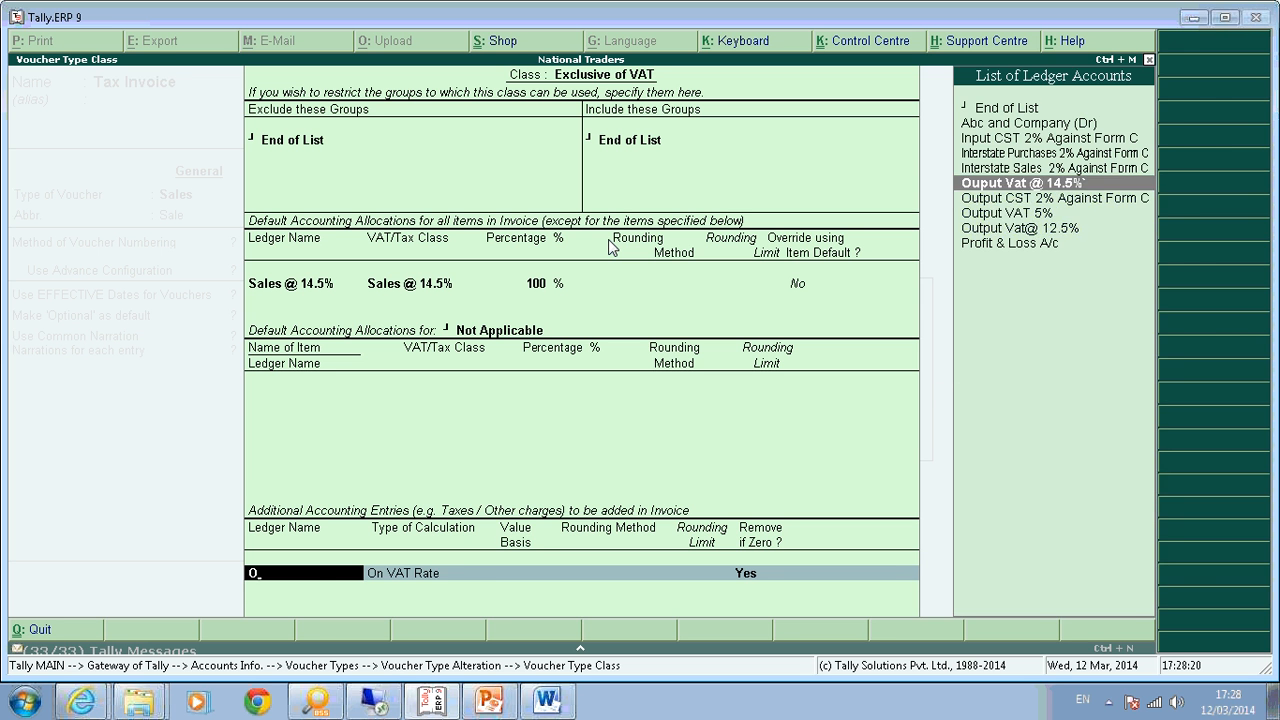
key("Return")
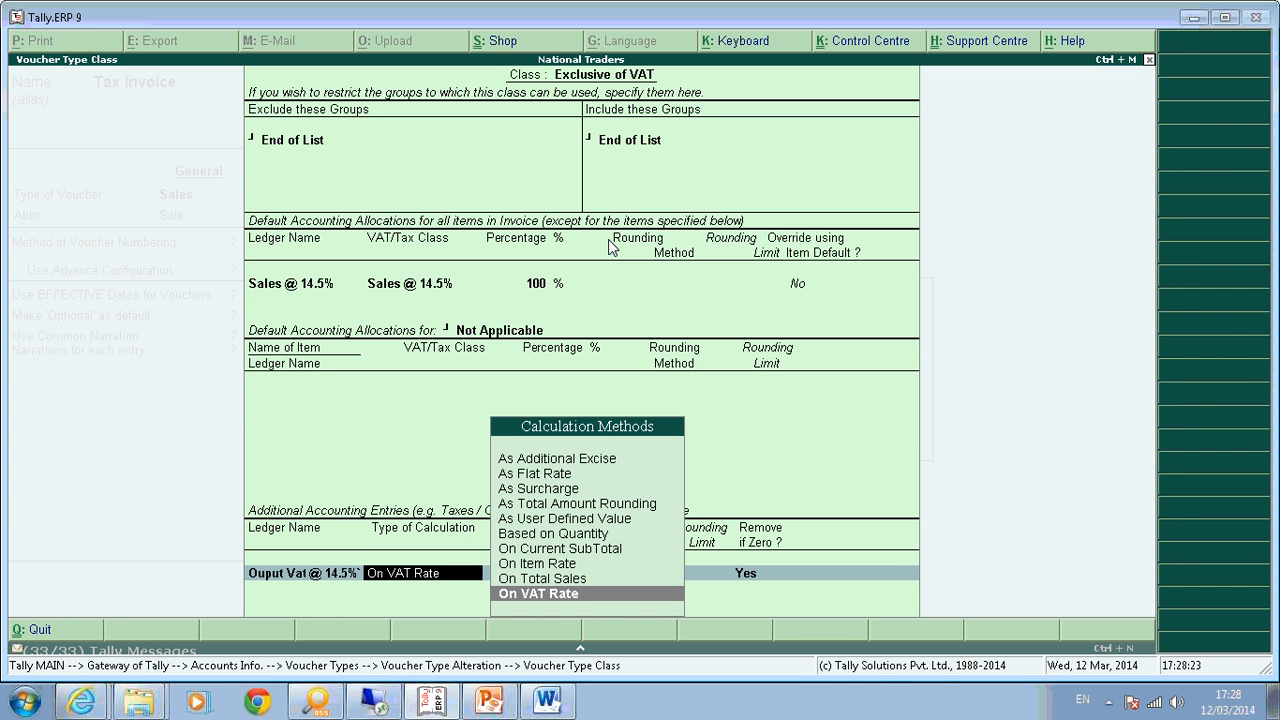
key("Return")
key("Return")
key("Return")
Confirm Not Applicable rounding and On VAT Rate for the tax row, then save Tax Invoice.
key("Return")
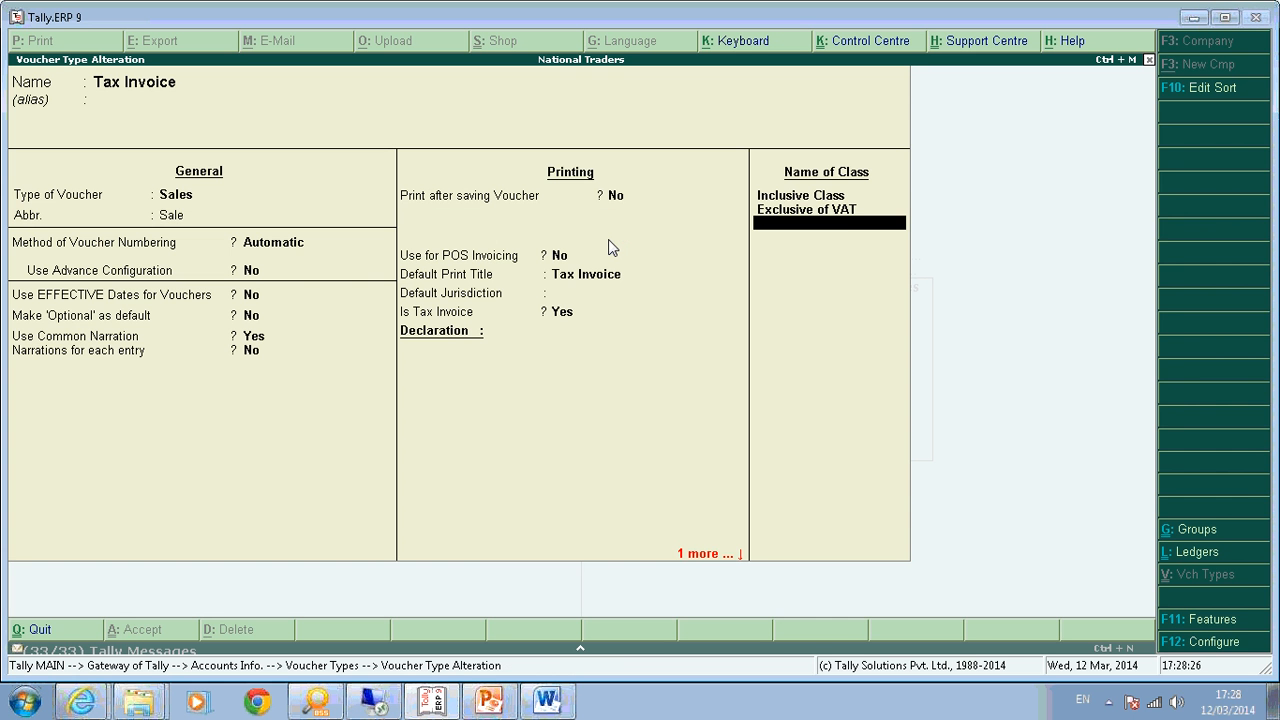
key("Up")
key("Return")
key("Return")
key("Return")
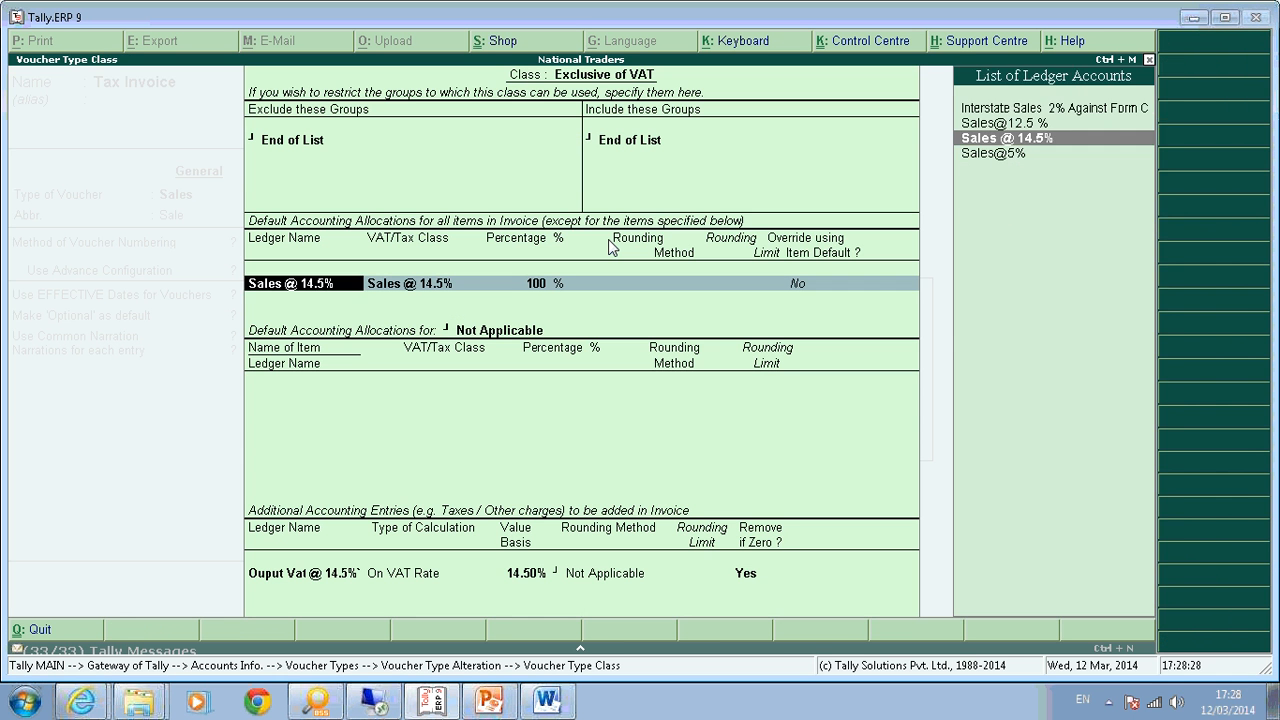
key("Return")
key("Return")
key("Return")
key("Return")
key("Return")
key("Return")
key("Return")
key("Return")
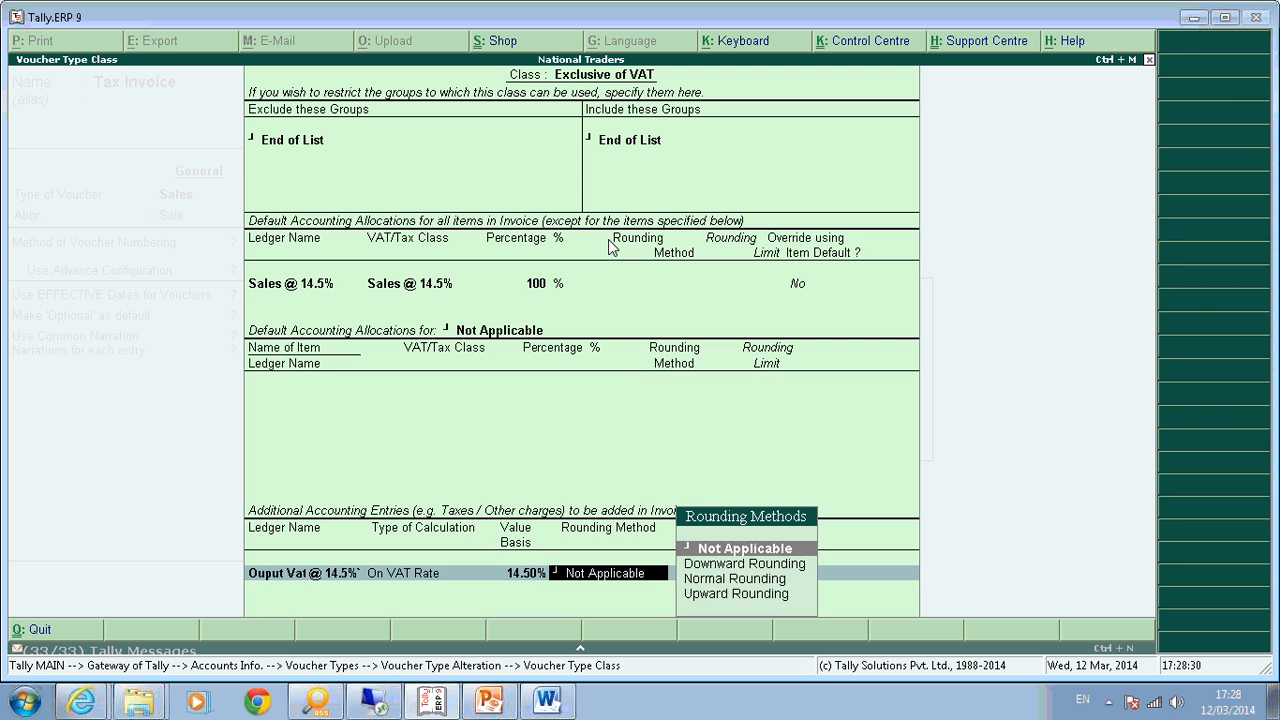
key("Return")
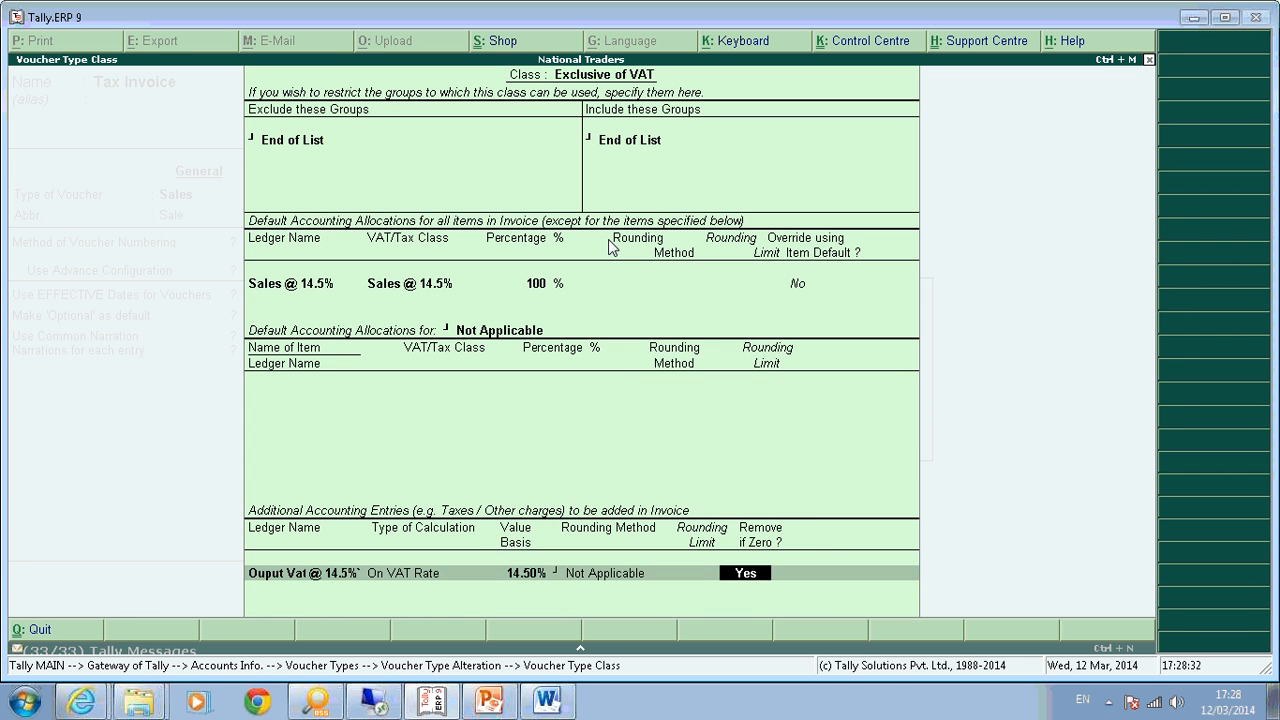
key("Return")
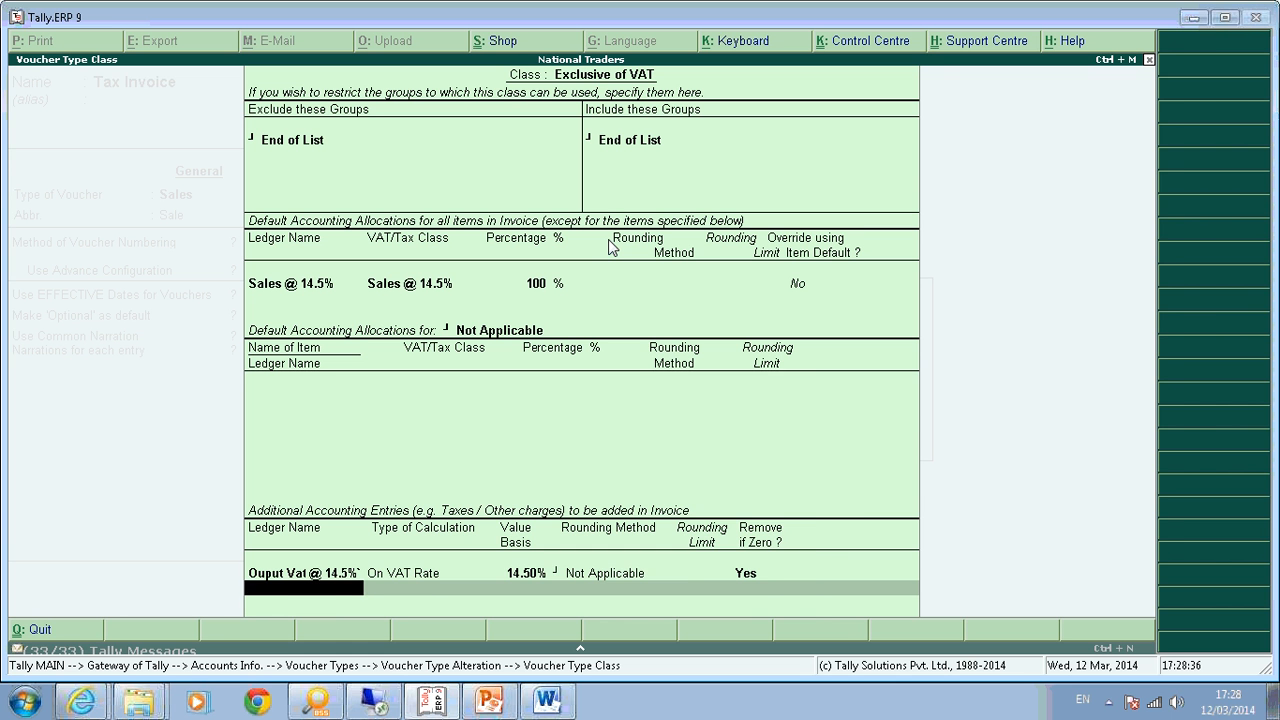
key("BackSpace")
key("BackSpace")
key("BackSpace")
key("BackSpace")
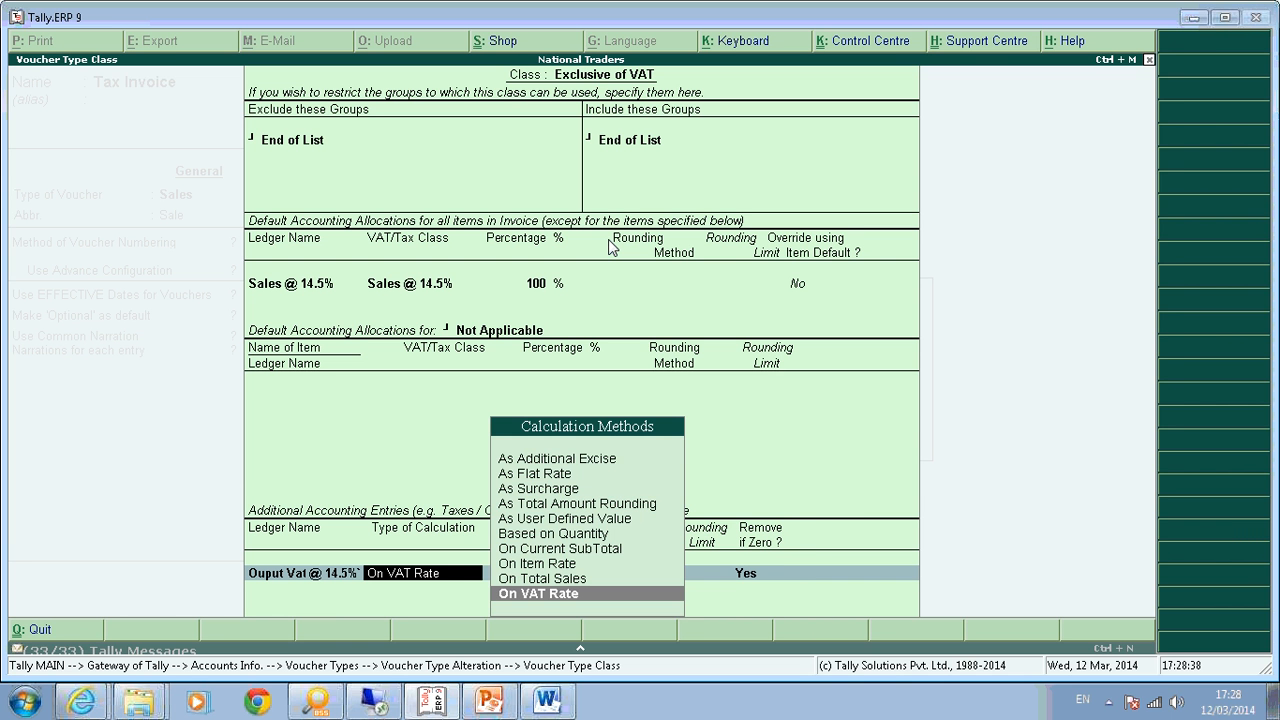
key("Return")
key("Return")
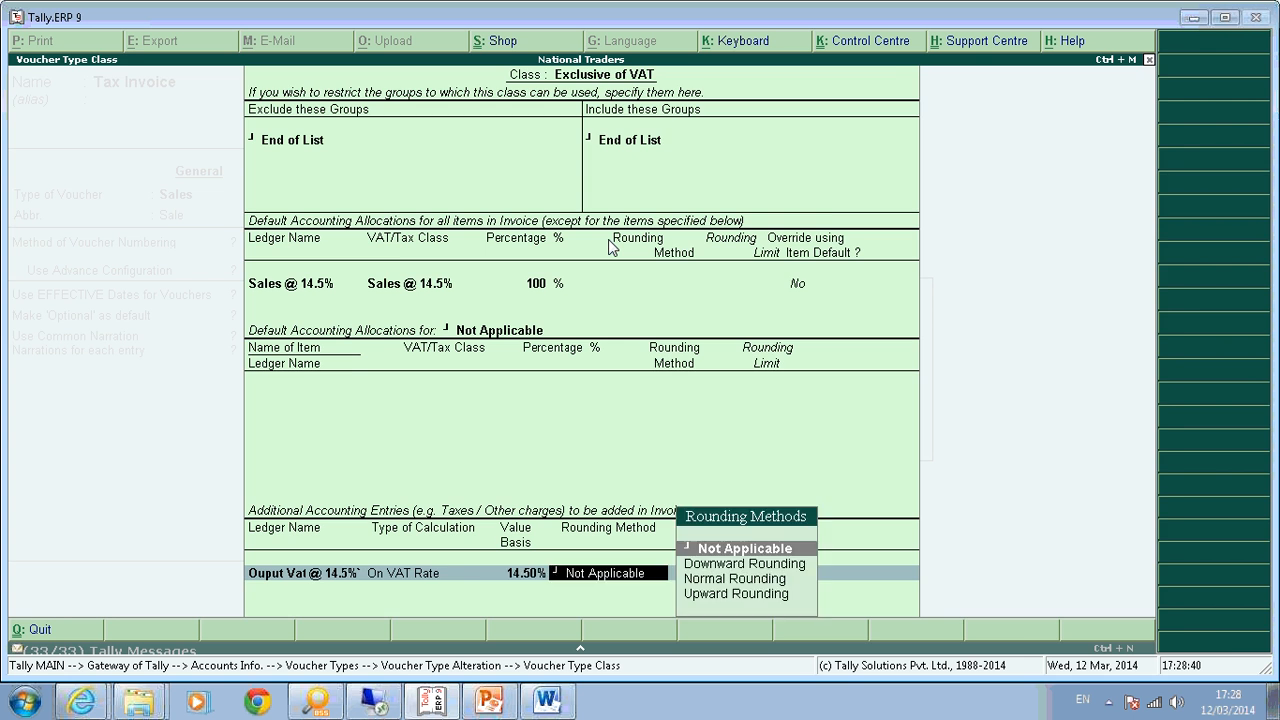
key("Return")
key("Return")
key("Return")
key("Return")
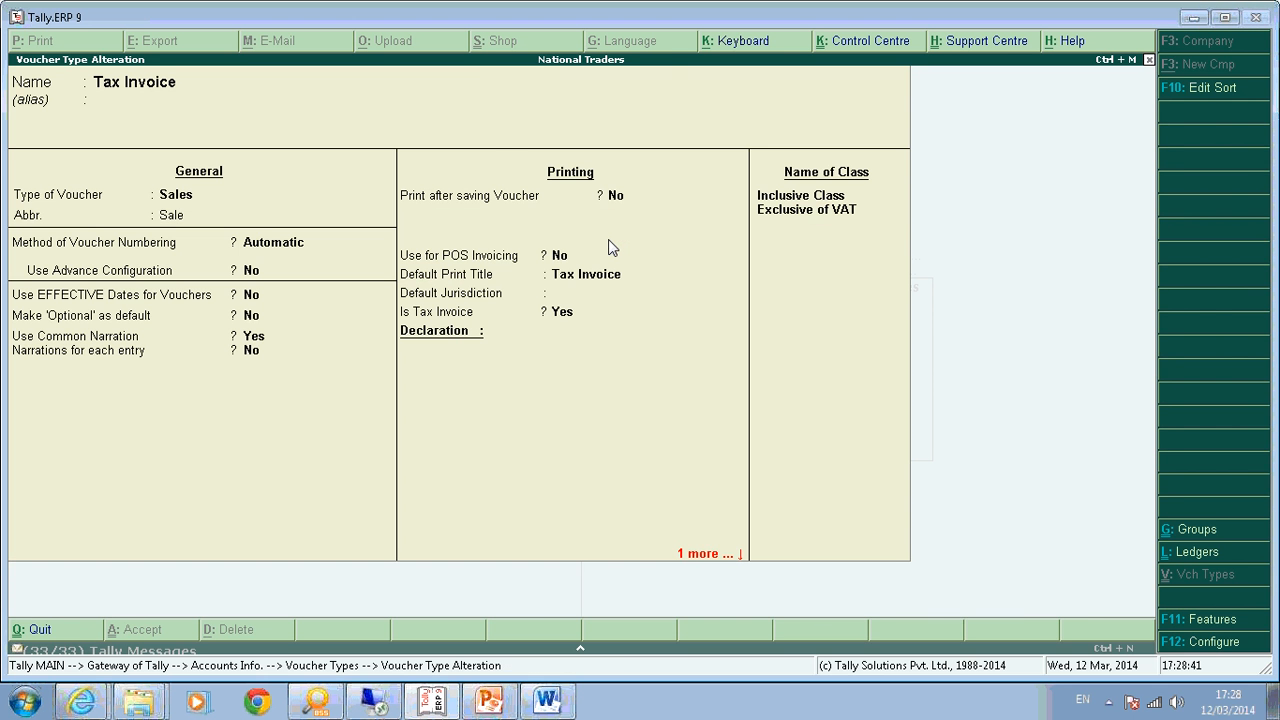
key("ctrl+a")
Start a new Tax Invoice voucher using the Exclusive of VAT class.
key("Escape")
key("Escape")
key("Escape")
key("v")
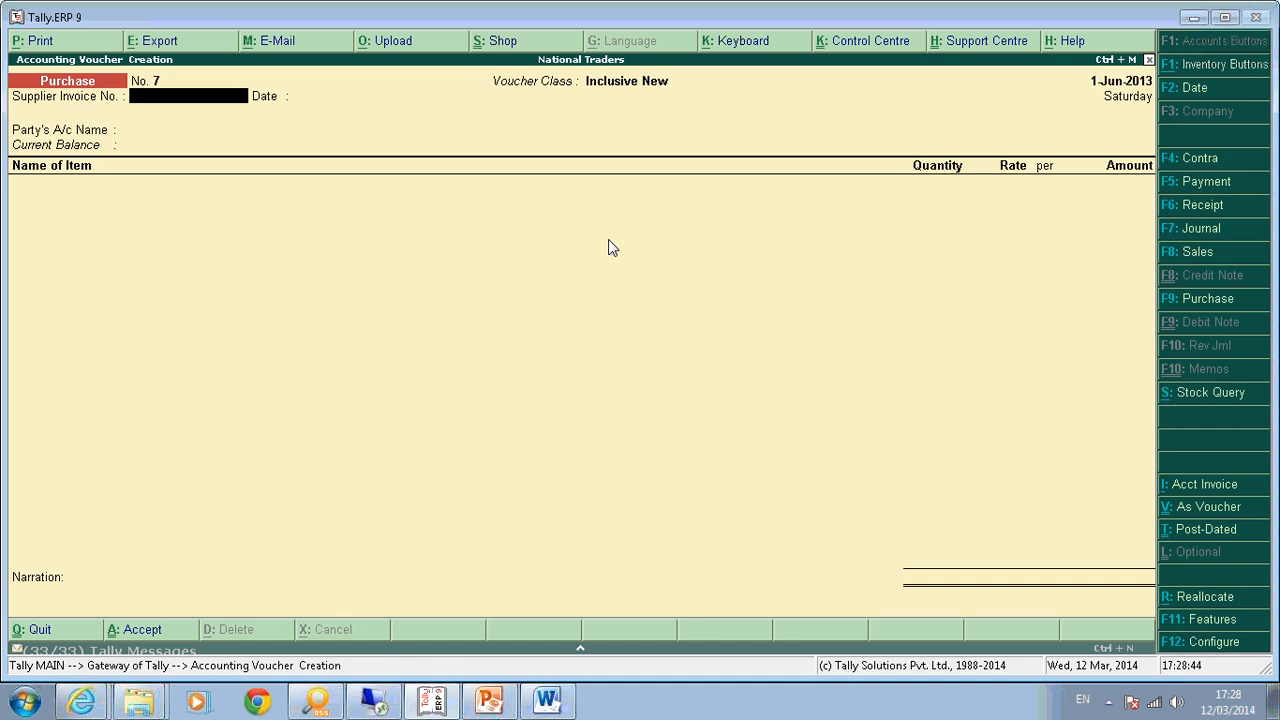
key("F8")
key("Return")
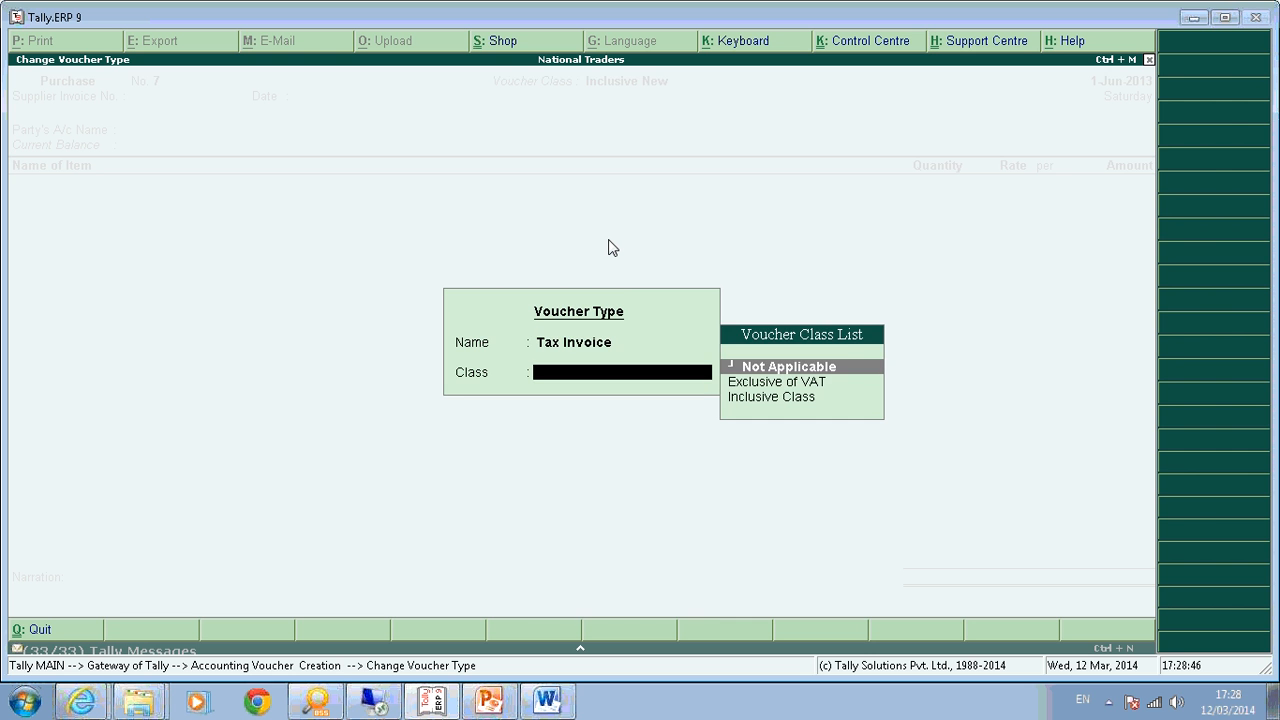
key("Down")
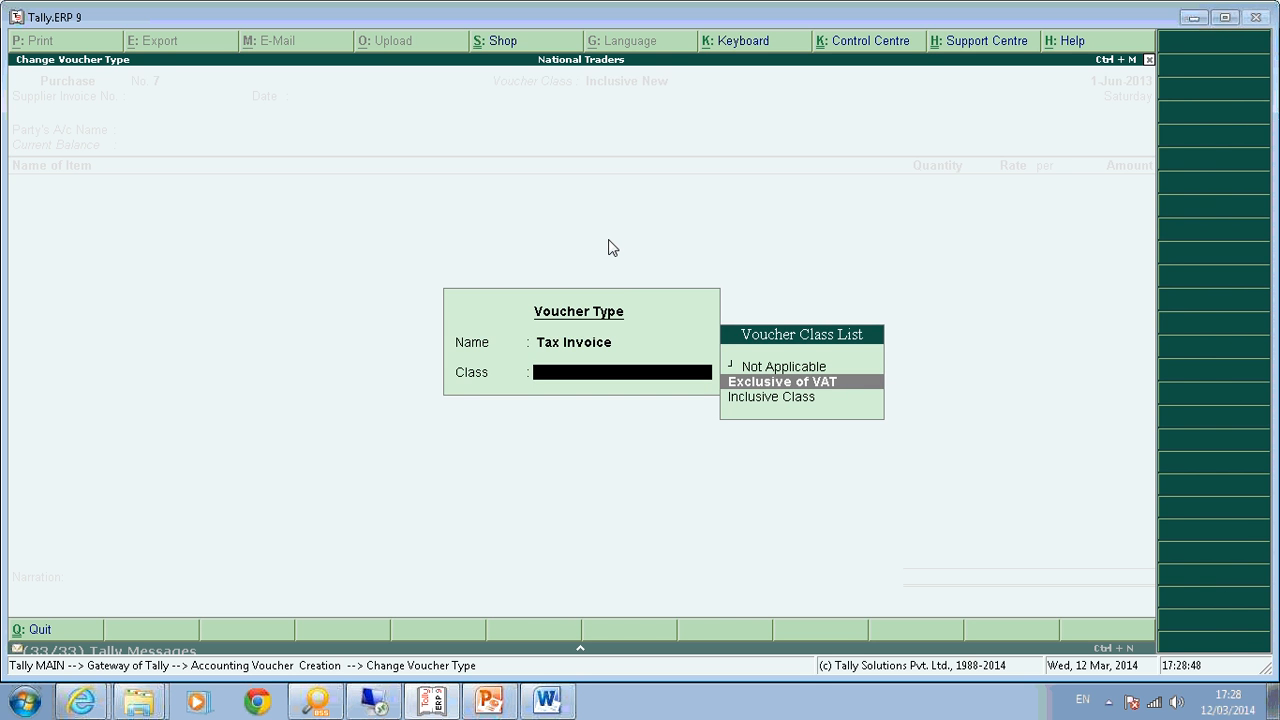
key("Return")
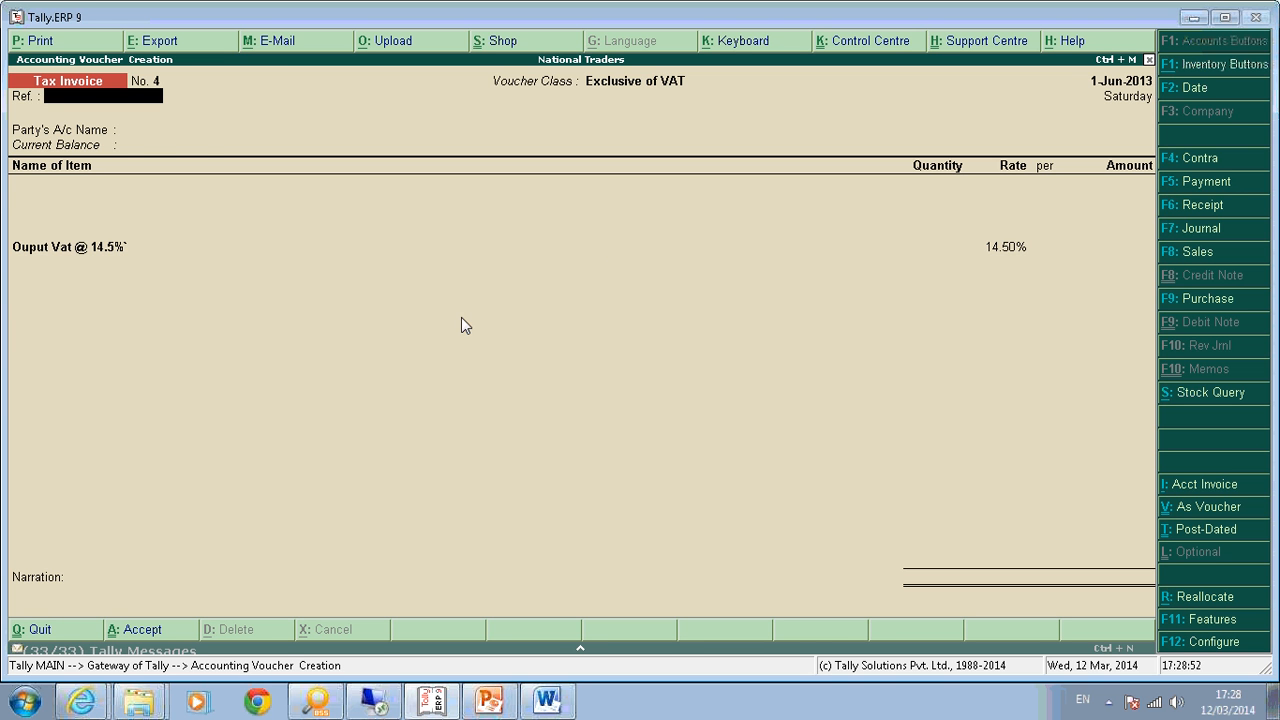
Confirm Abc and Company as party and add one Computer at 3,000.00.
left_click(31, 264)
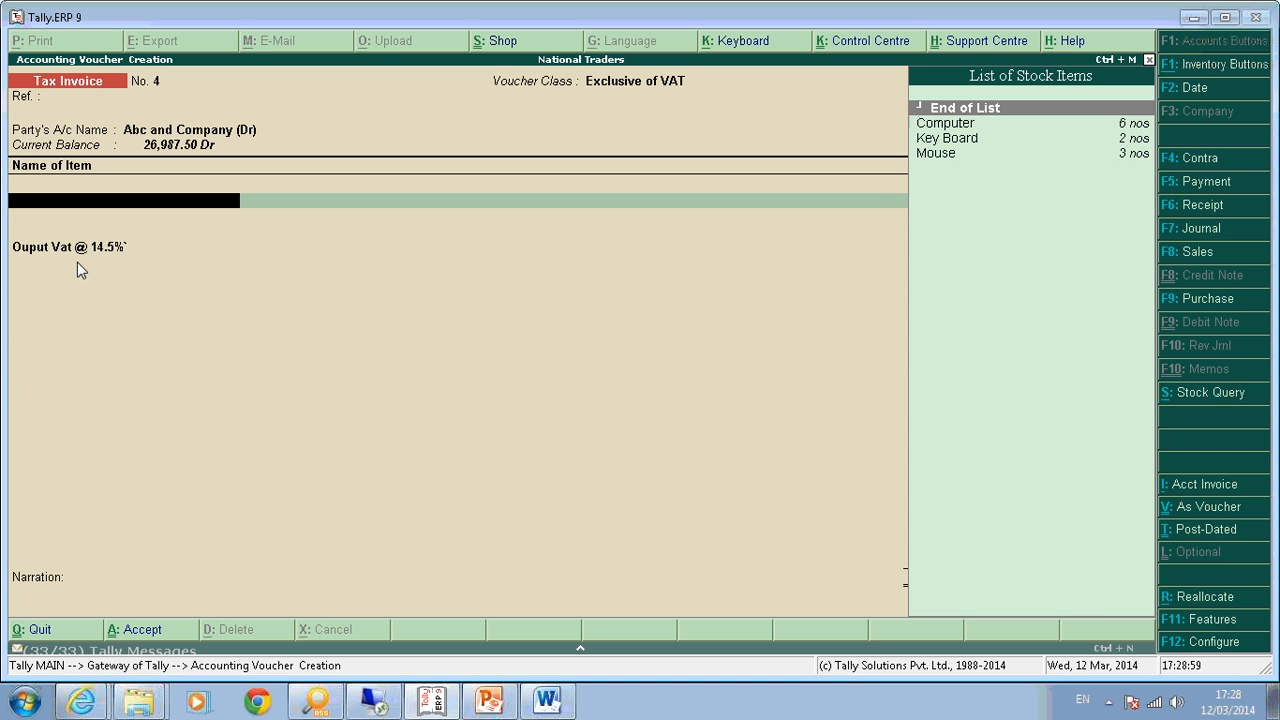
key("Return")
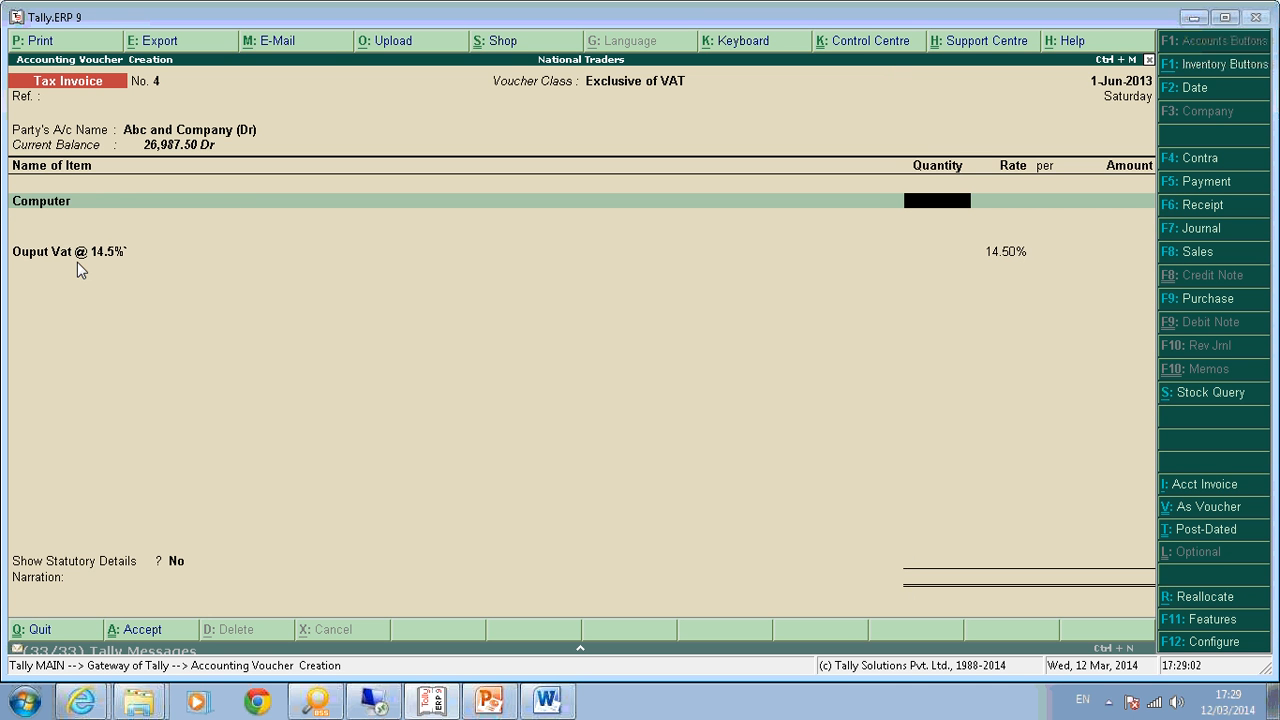
type("1")
key("Return")
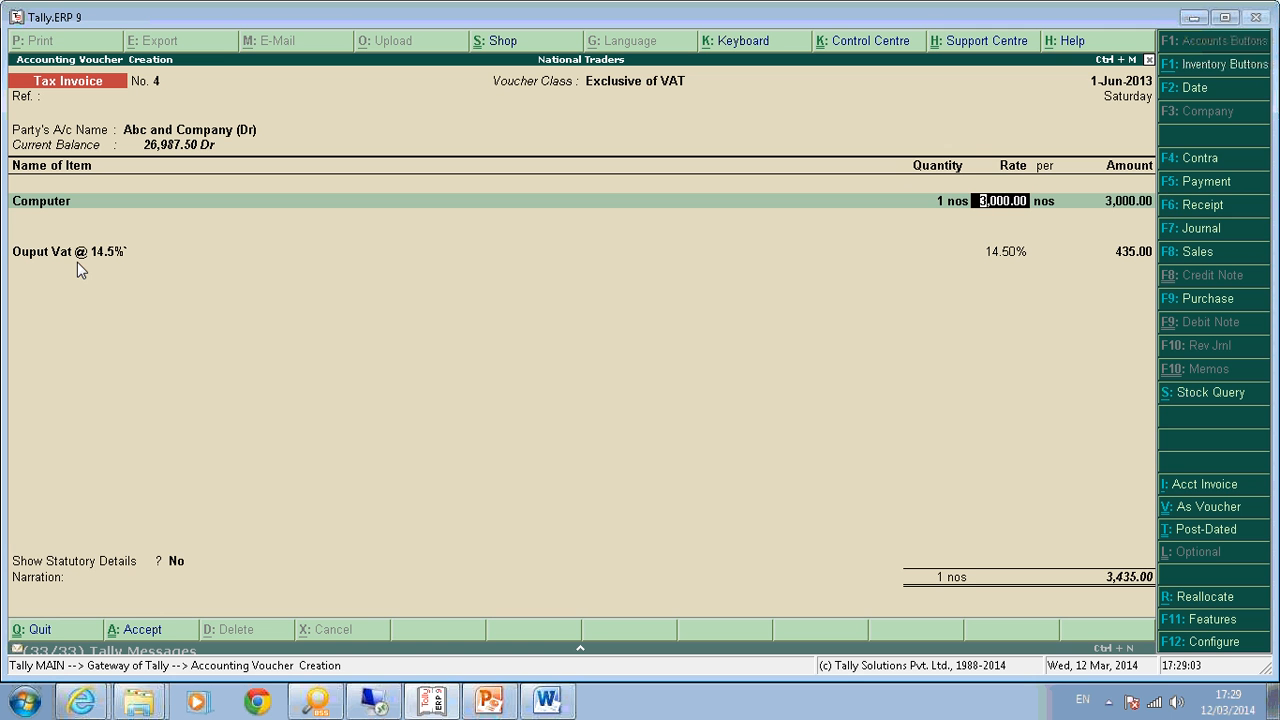
key("Return")
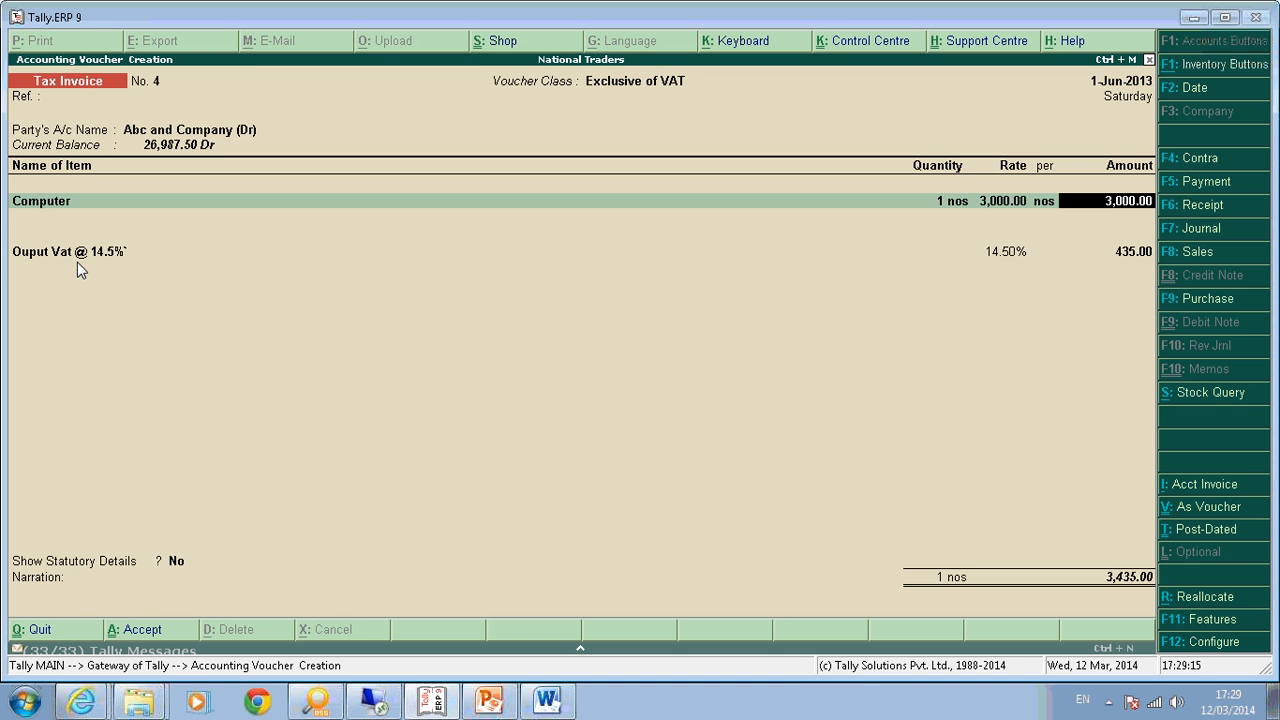
key("Return")
key("Return")
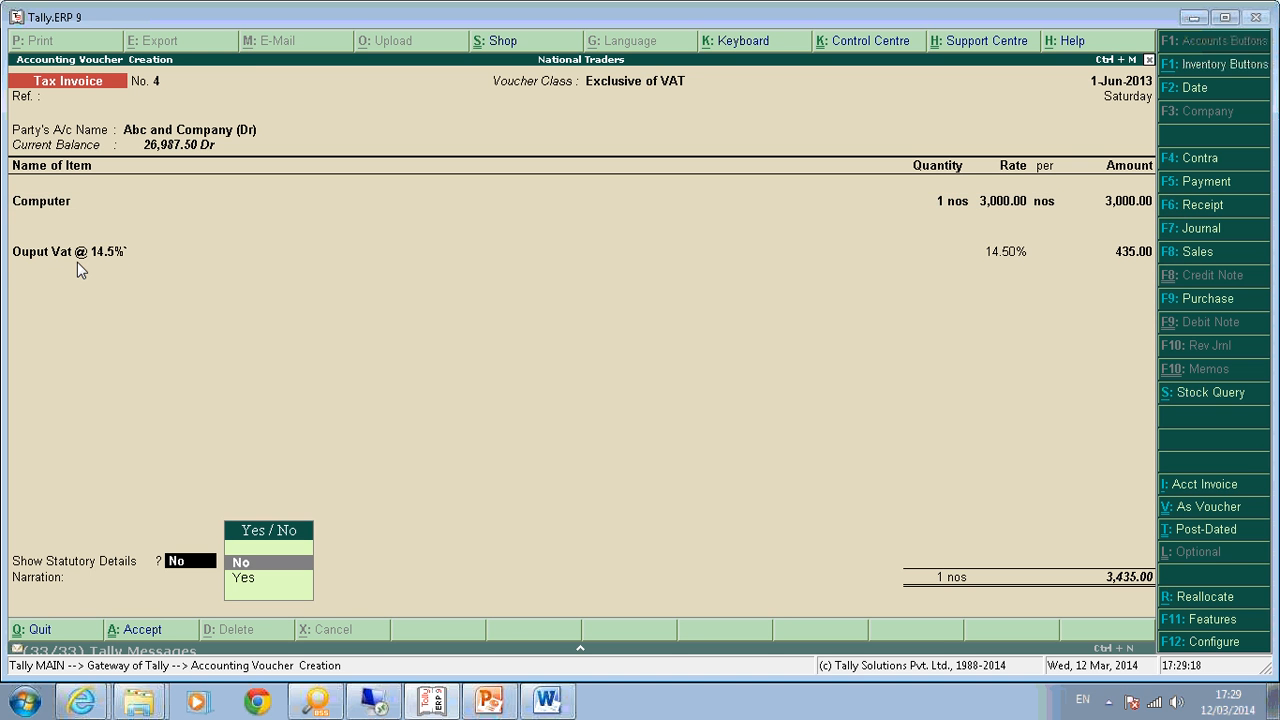
Review the invoice's statutory details in the full VAT breakdown.
key("Down")
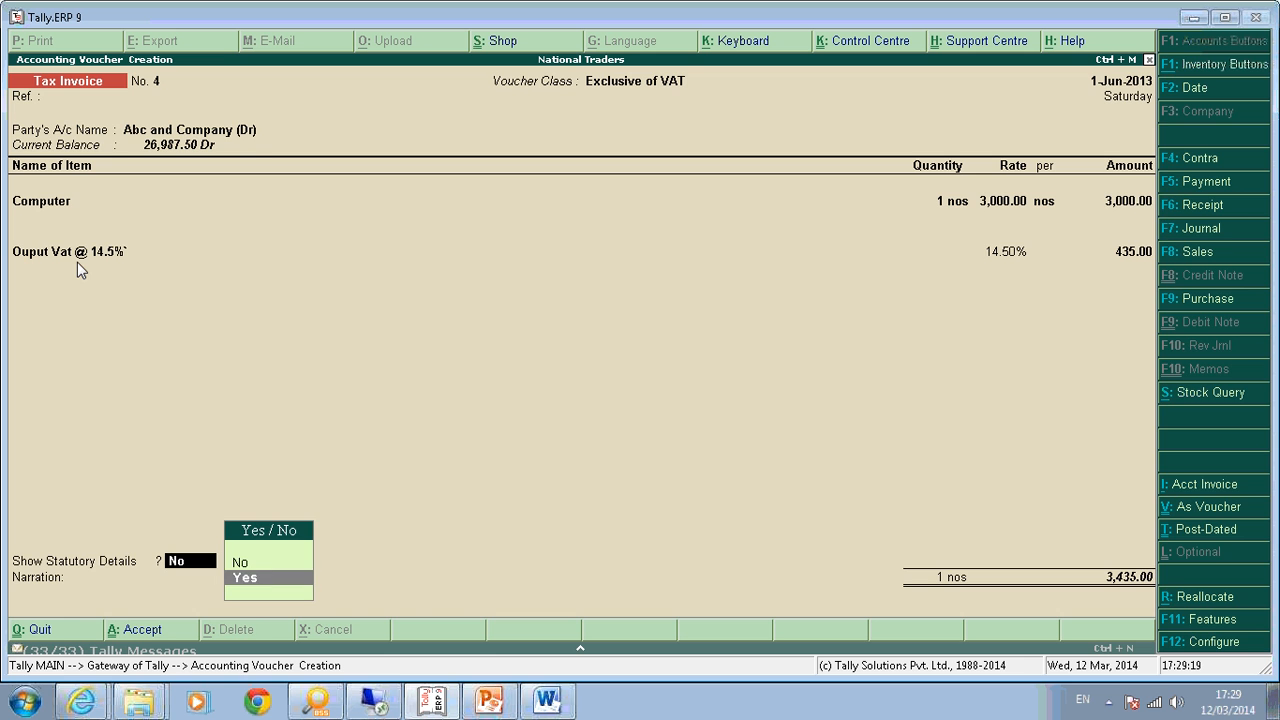
key("Return")
key("alt+F1")
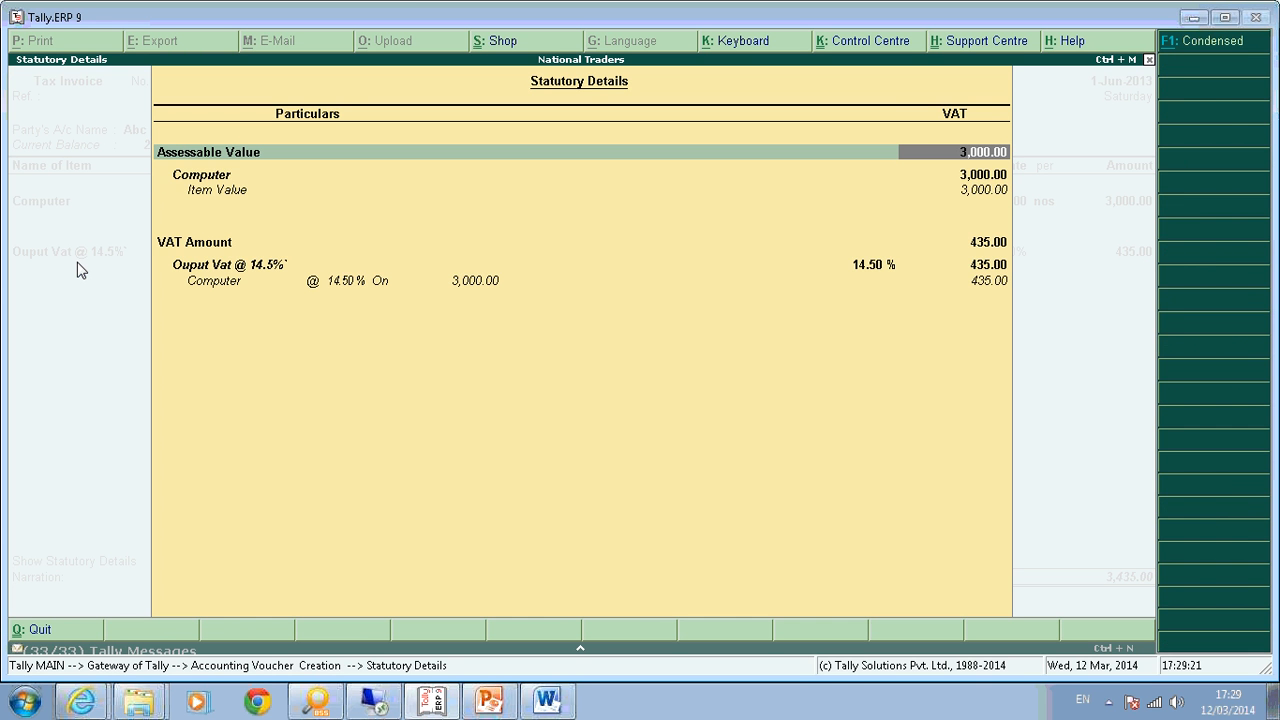
key("Down")
key("Down")
key("Down")
key("Down")
key("Down")
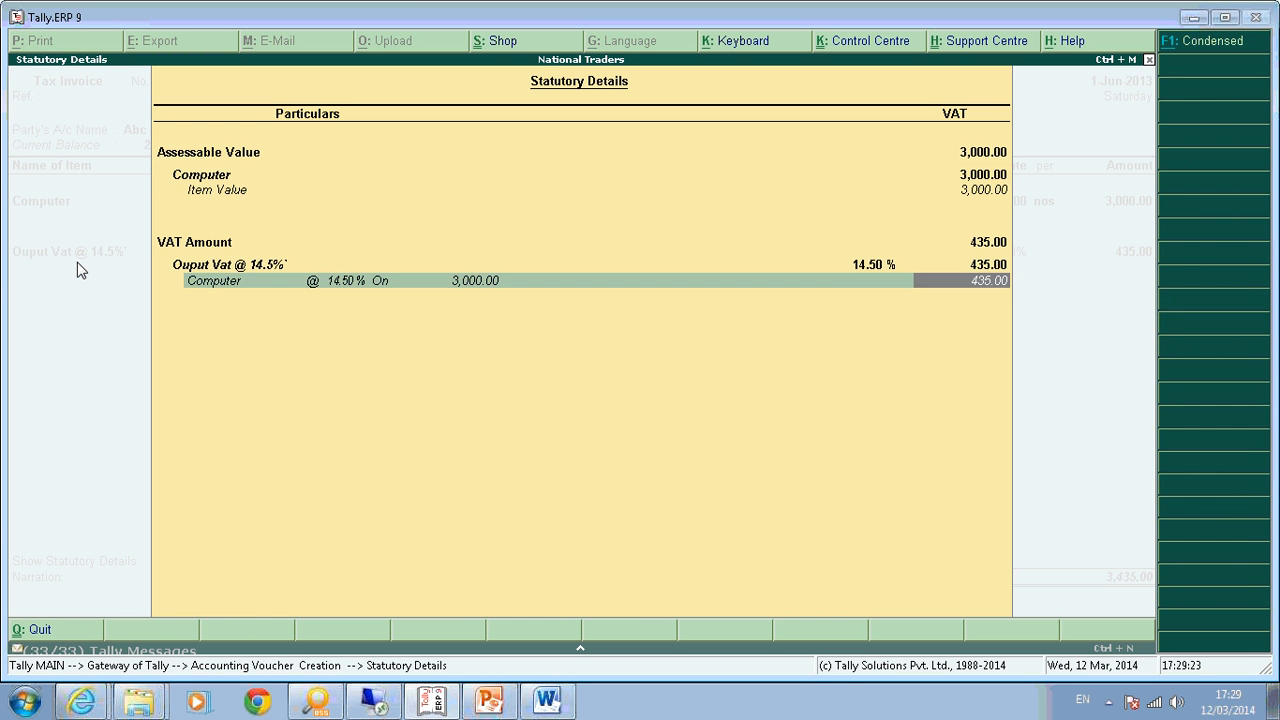
key("Escape")
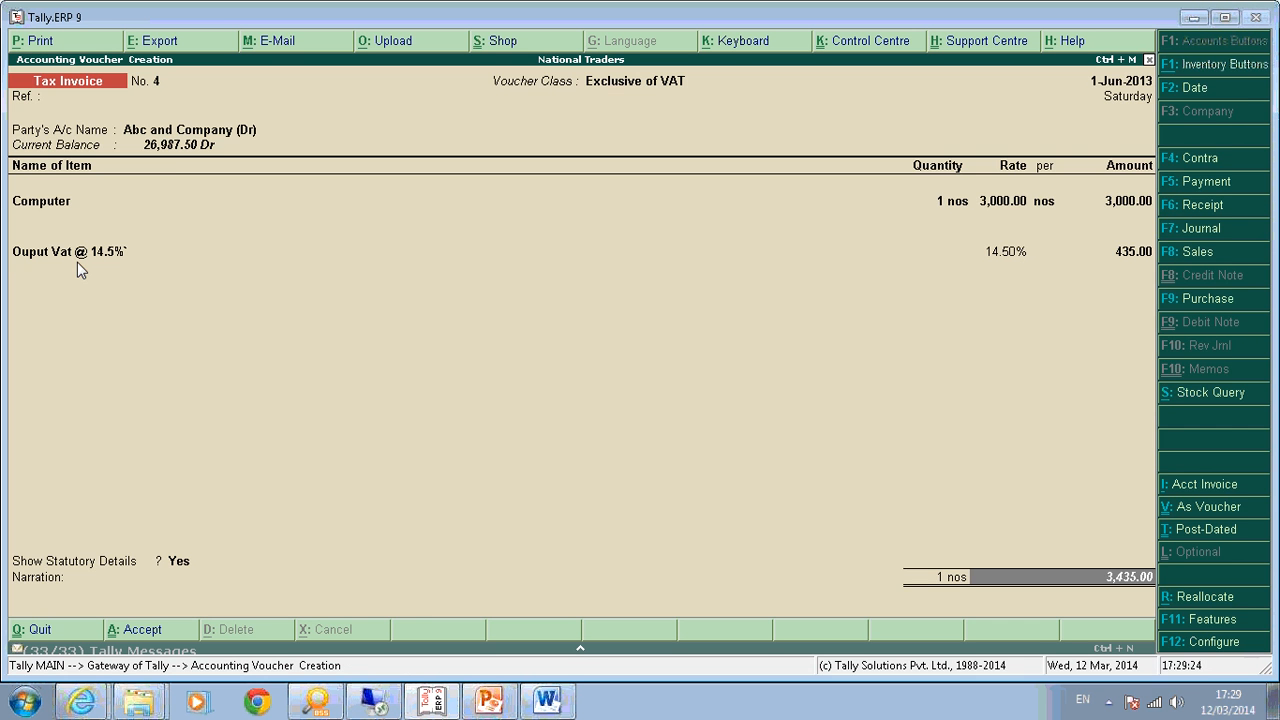
Save tax invoice No. 4 through bill-wise details, then quit to the Gateway of Tally.
key("Return")
key("Return")
key("Return")
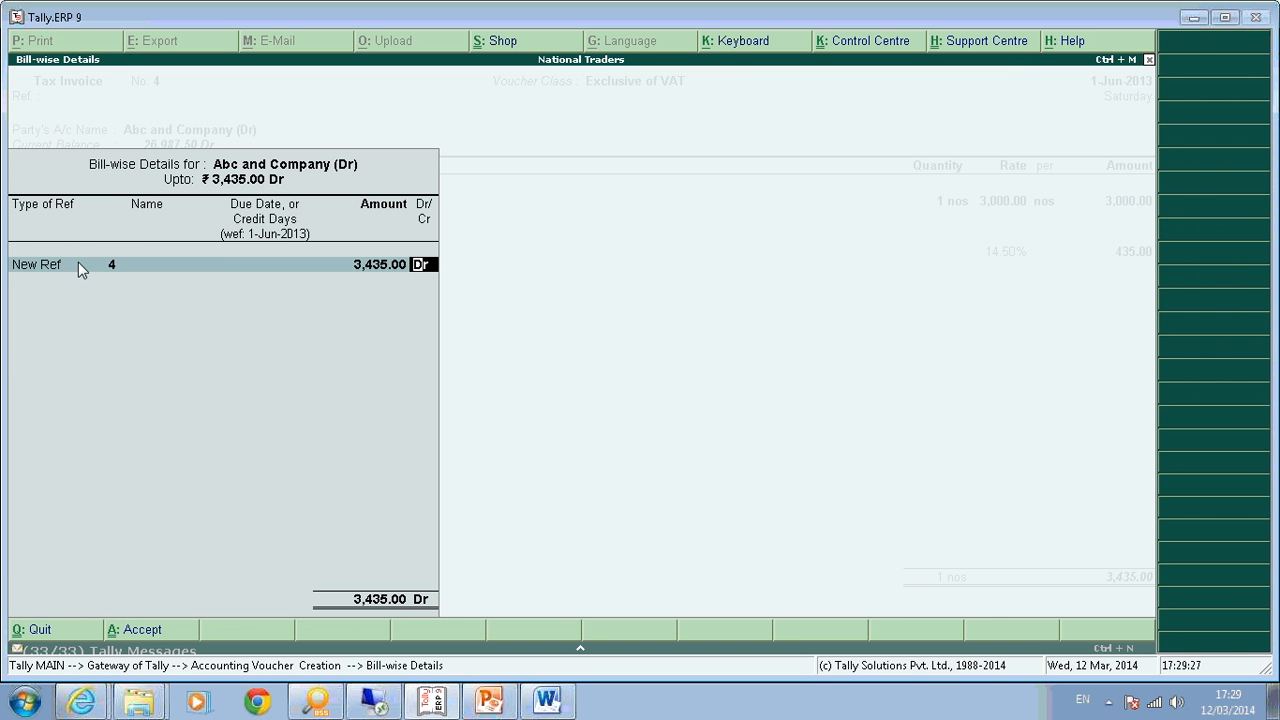
key("Return")
key("Return")
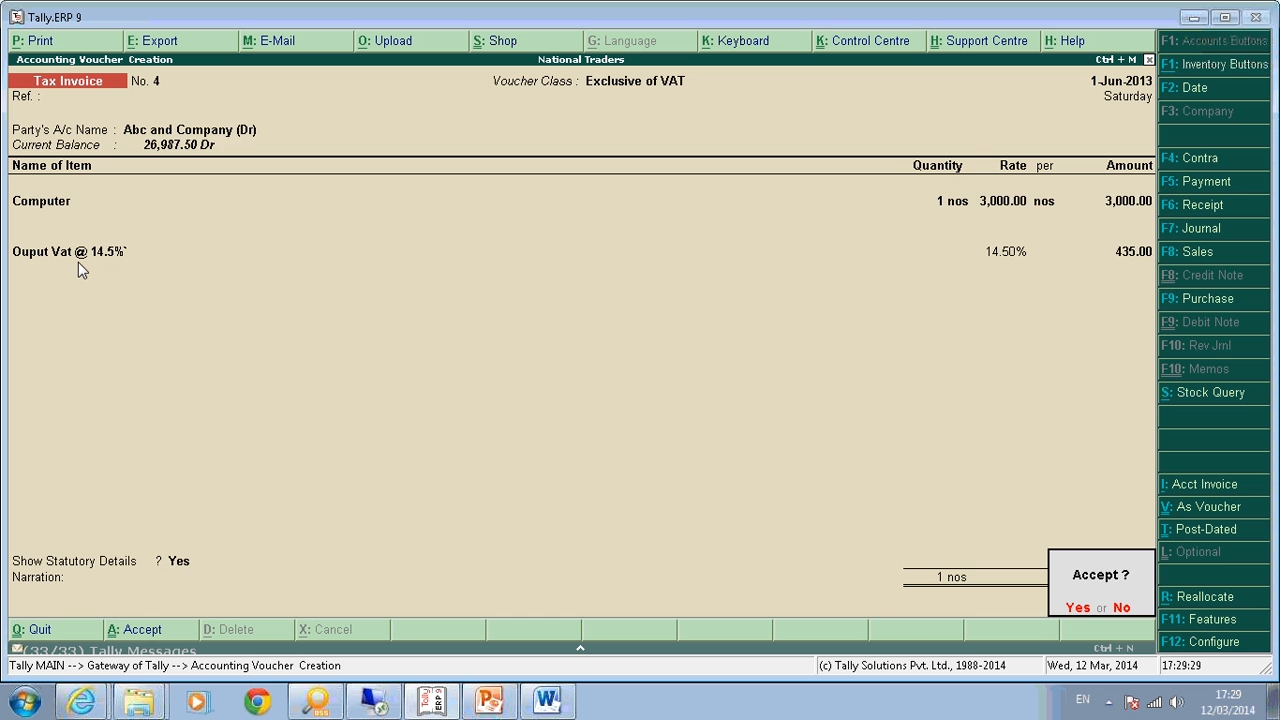
key("Return")
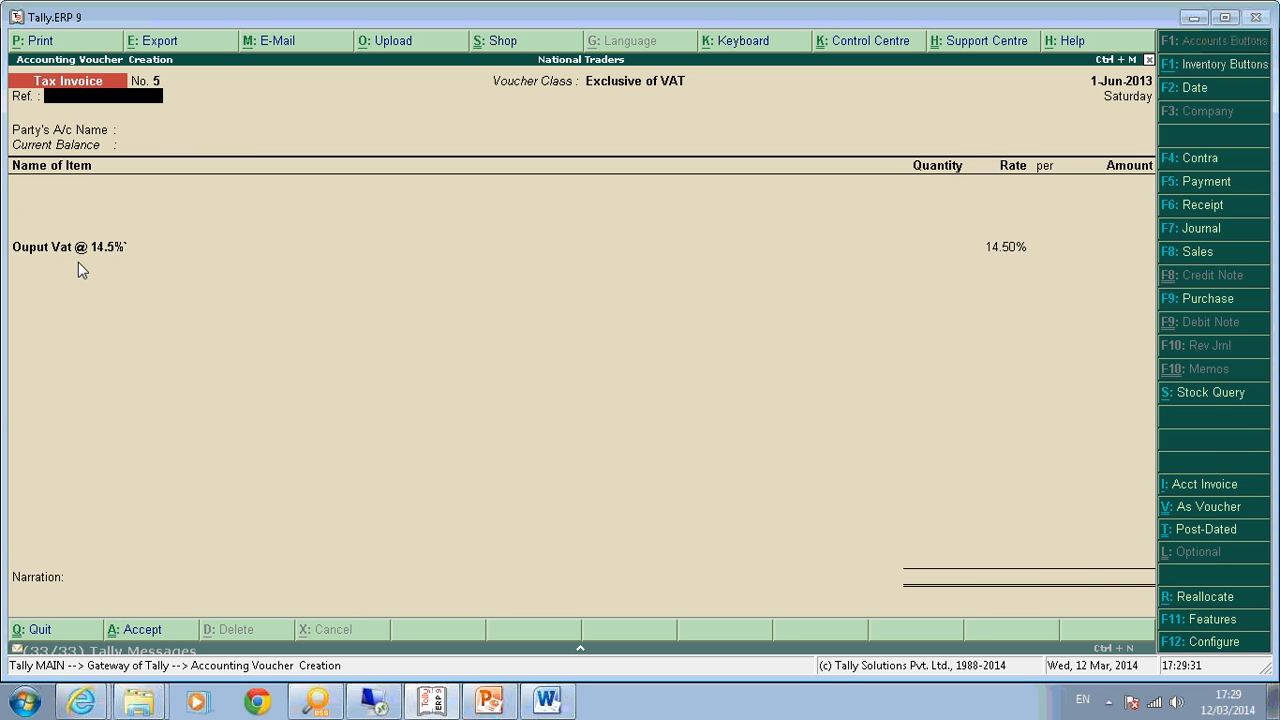
key("Escape")
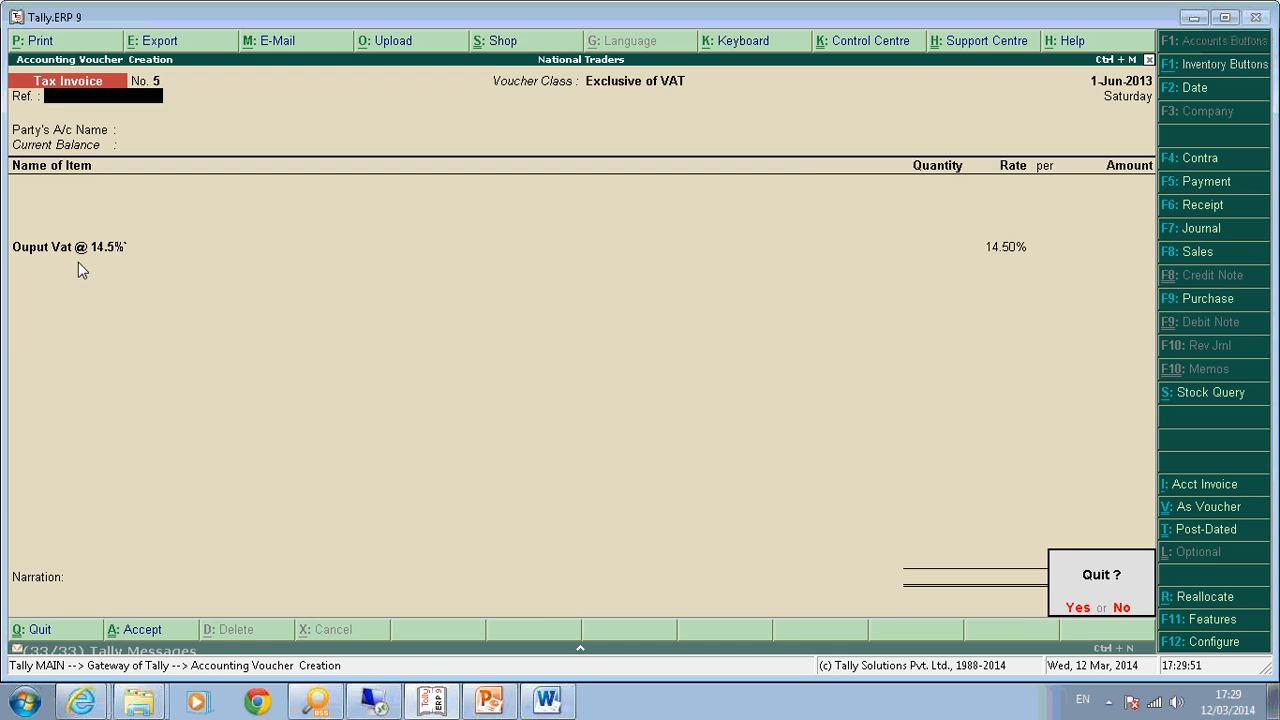
key("Return")
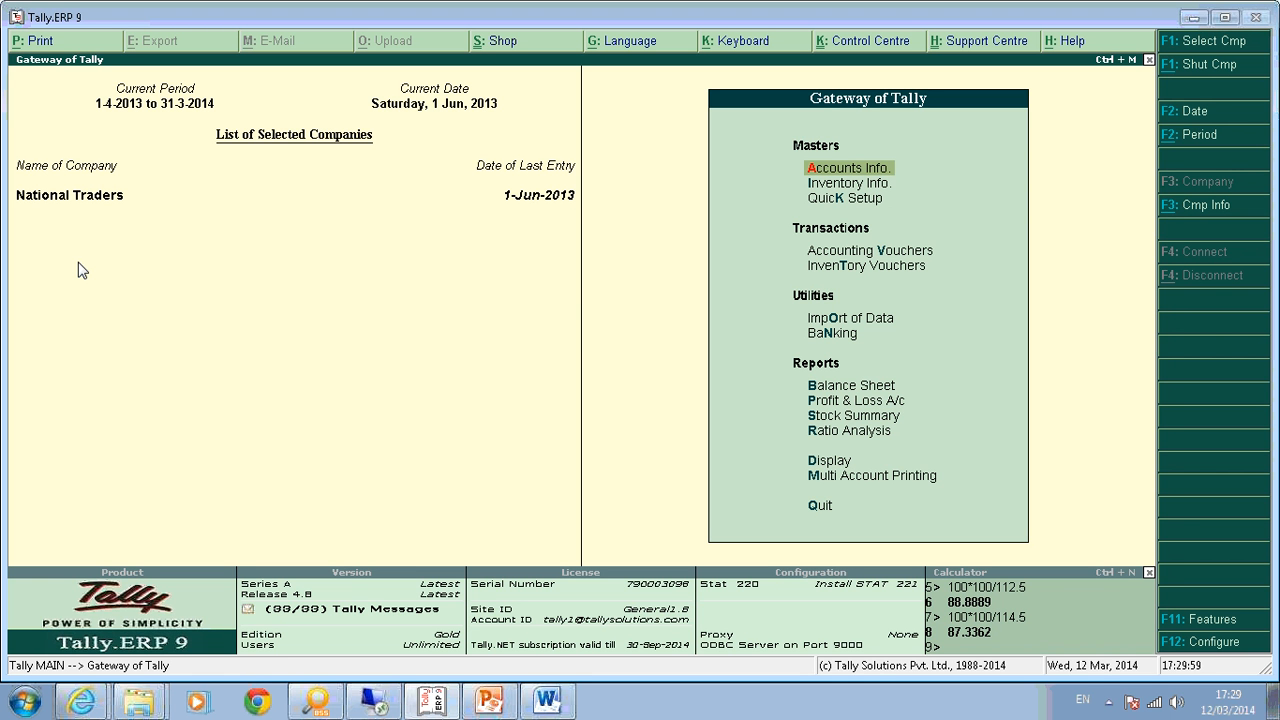
Open the E-VAT Forms returns list under Display > Statutory Reports > VAT Reports.
key("d")
key("o")
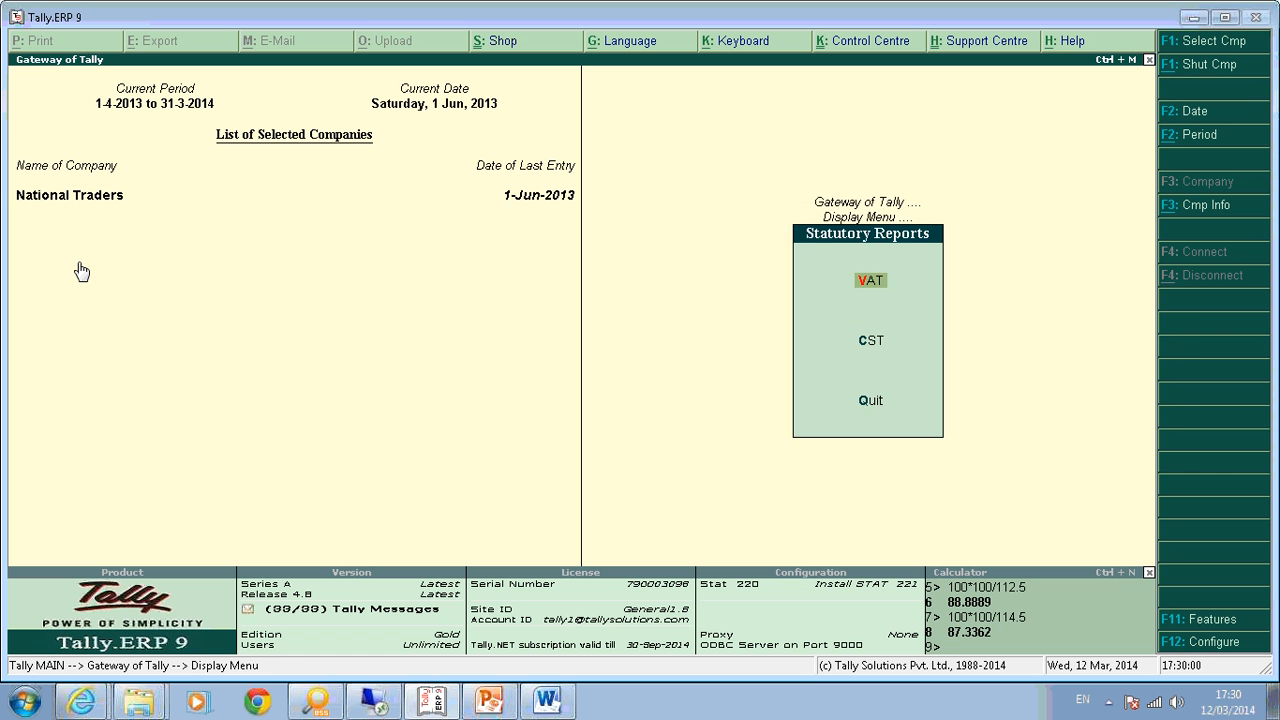
key("Return")
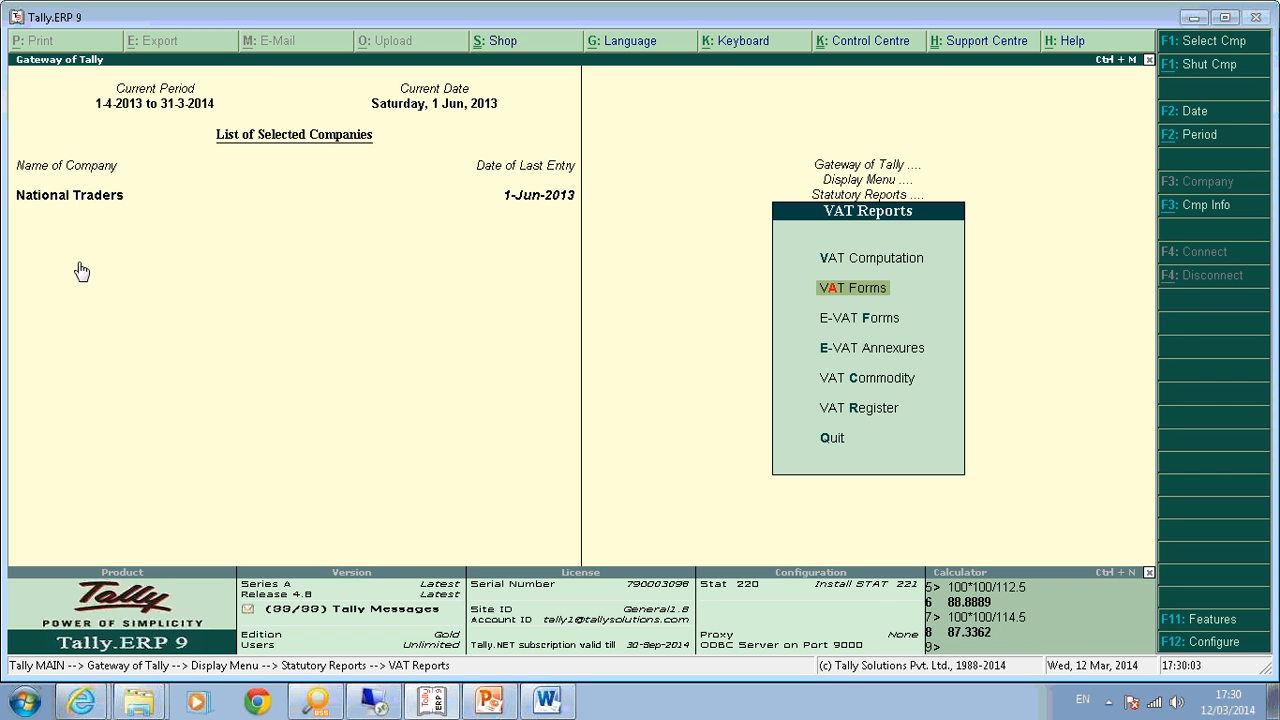
key("Down")
key("Down")
key("Up")
key("Down")
key("Up")
key("Down")
key("Up")
key("Down")
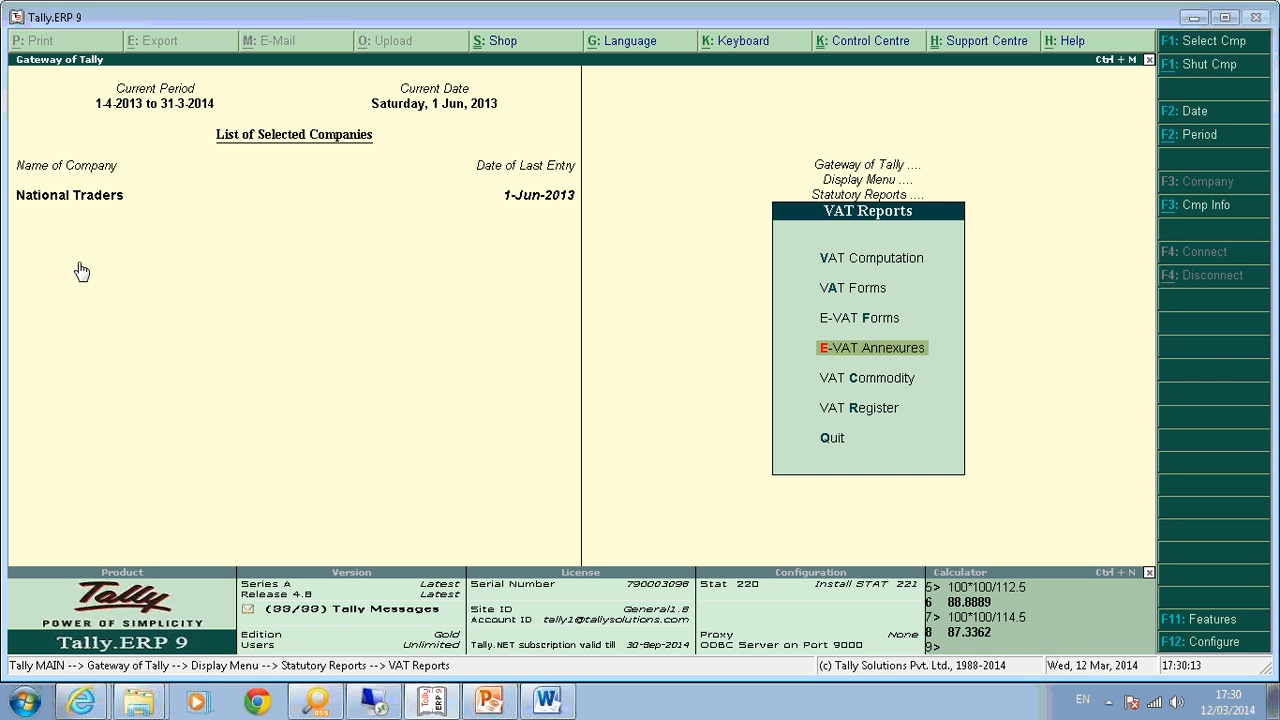
key("Up")
key("Return")
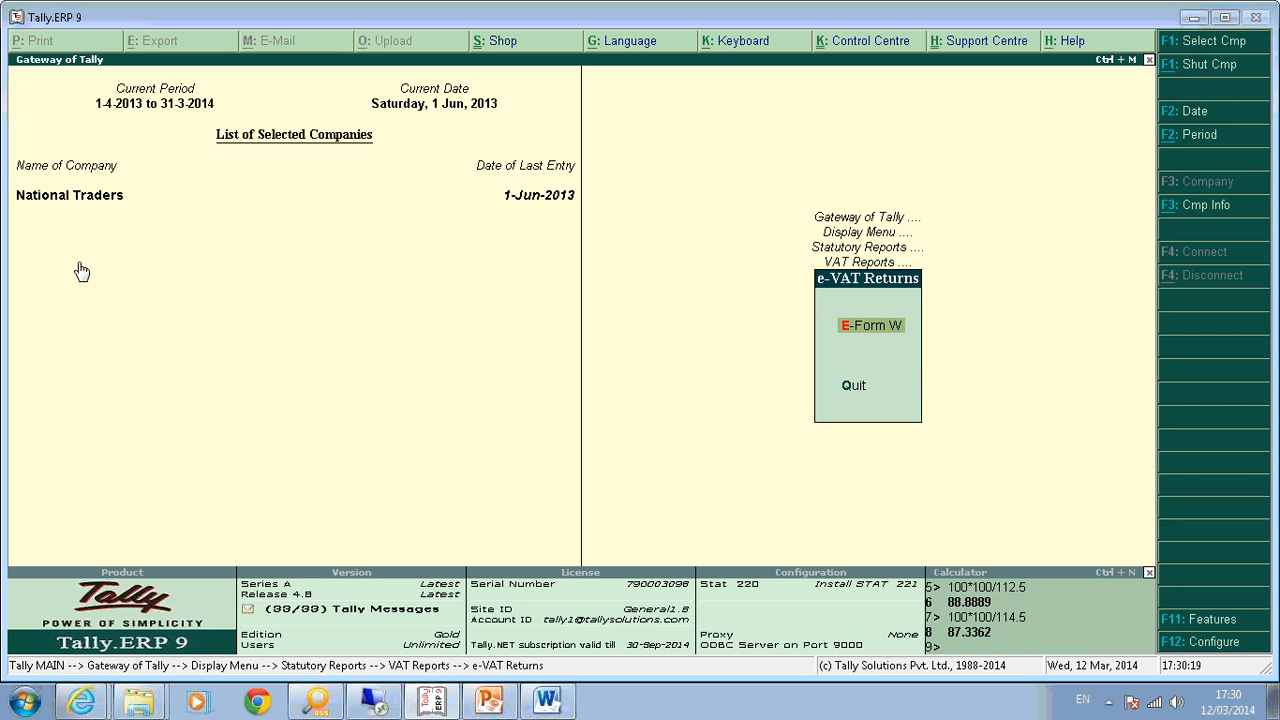
Switch to E-VAT Annexures and open the export settings for the combined e-VAT Annexures report.
key("Escape")
key("Down")
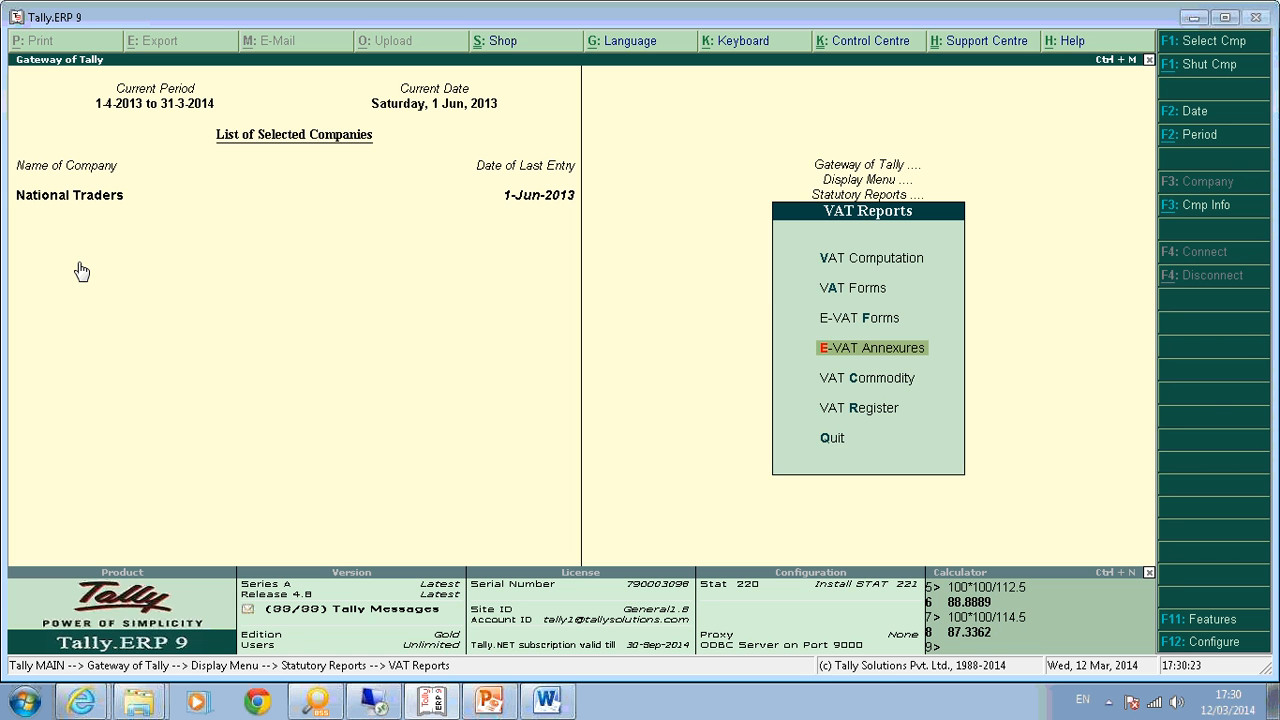
key("Return")
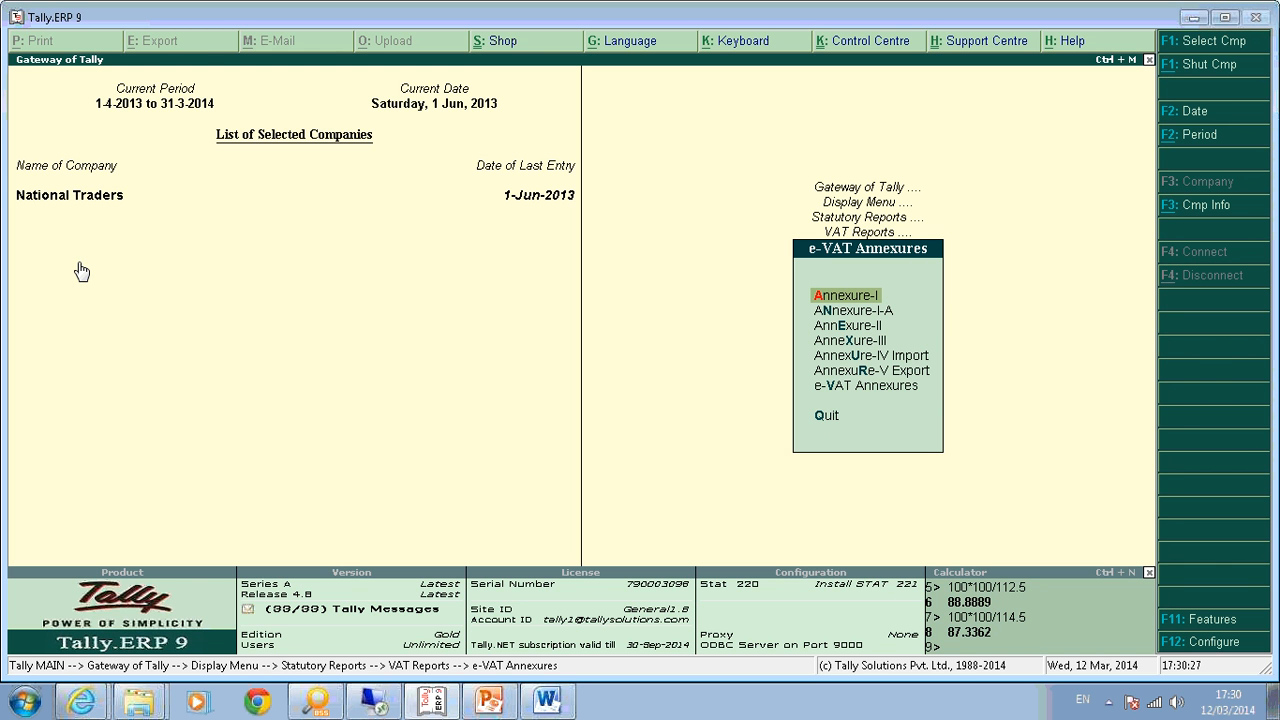
key("Down")
key("Down")
key("Down")
key("Down")
key("Down")
key("Down")
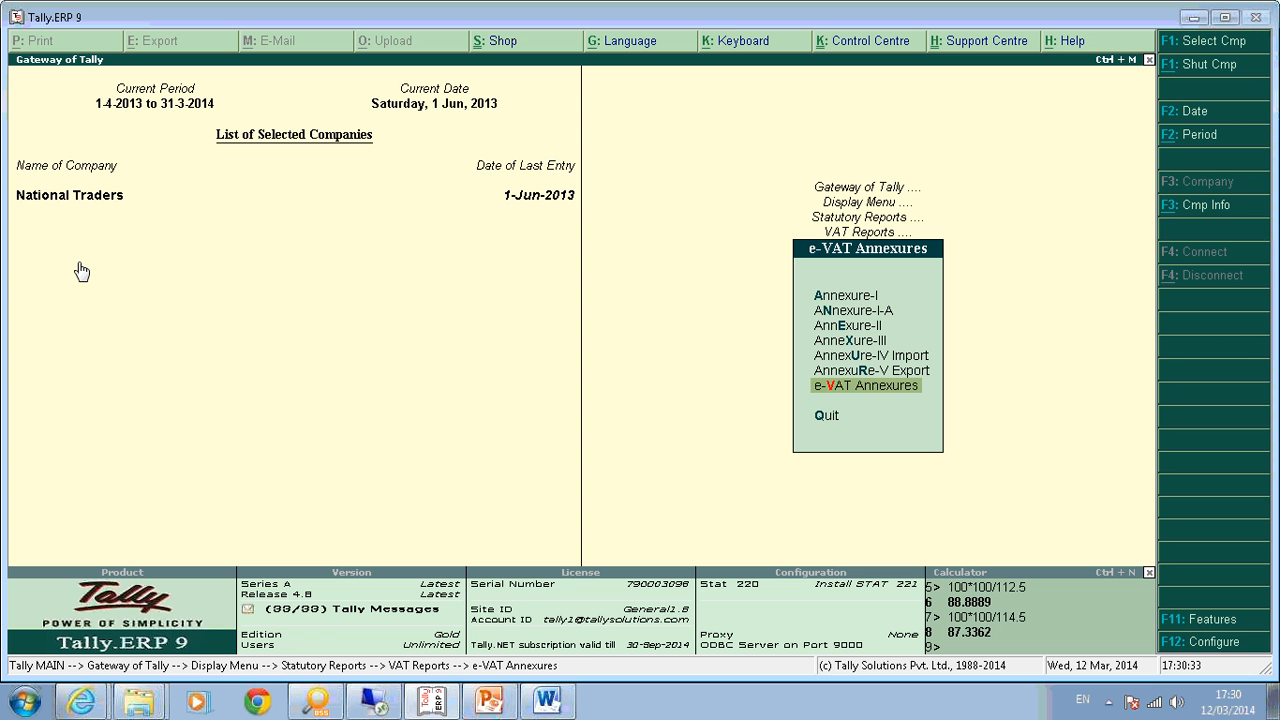
key("Return")
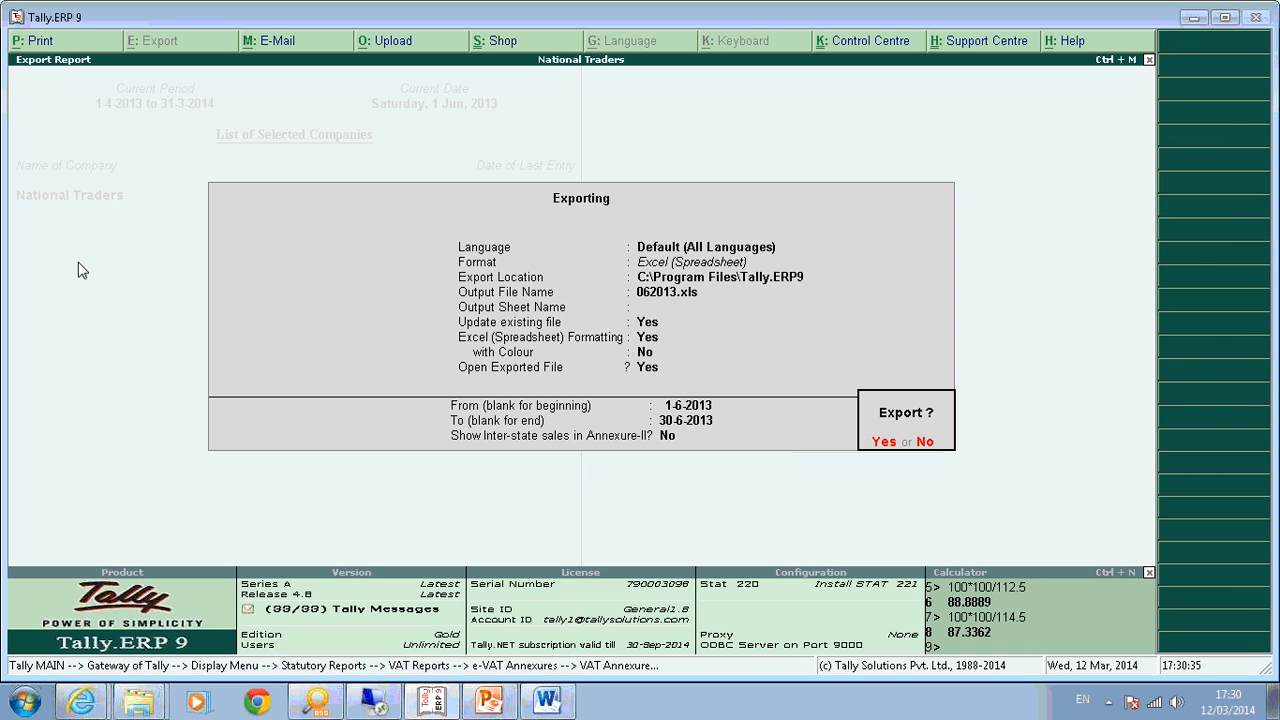
Step through the export options, keeping Excel format and updating the existing file.
key("n")
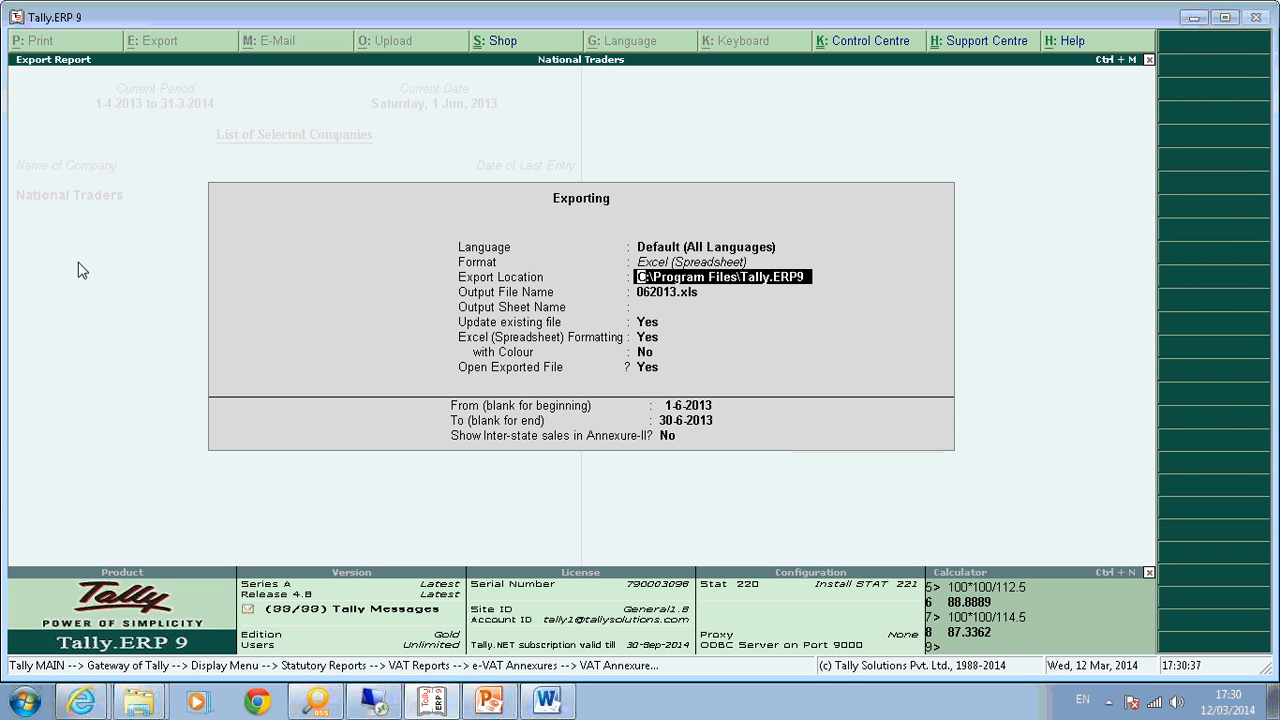
key("Return")
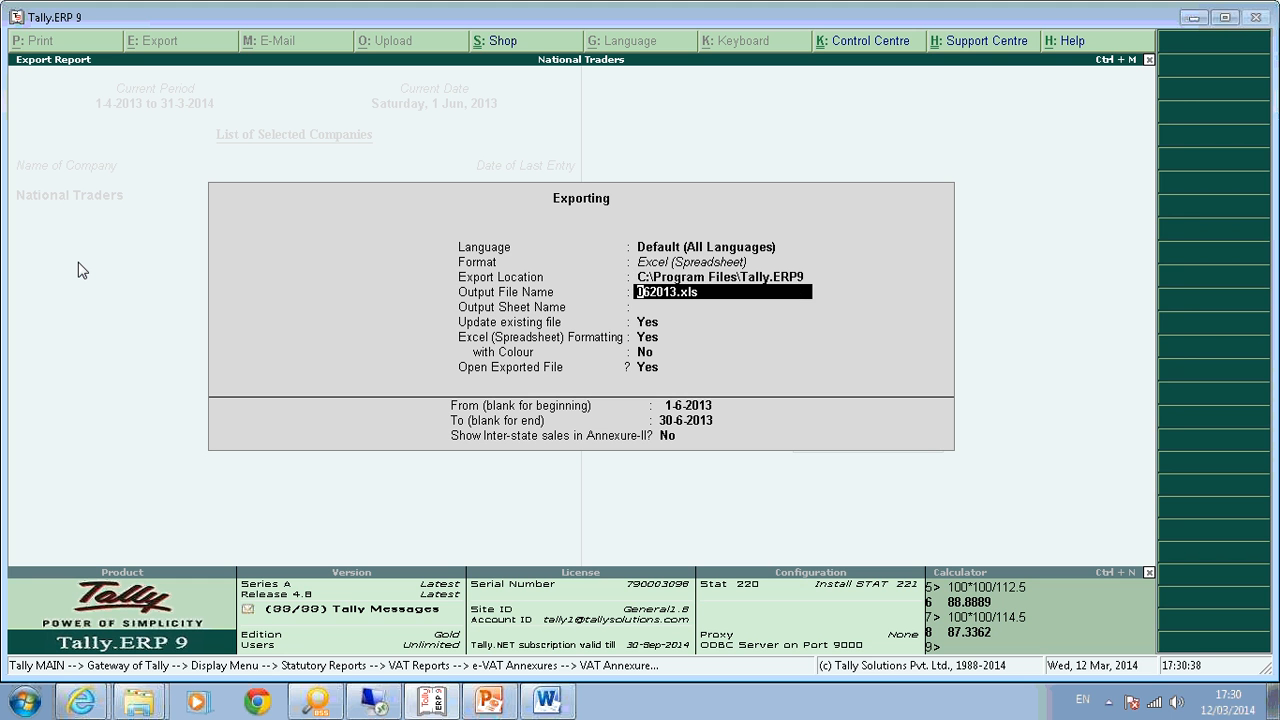
key("Return")
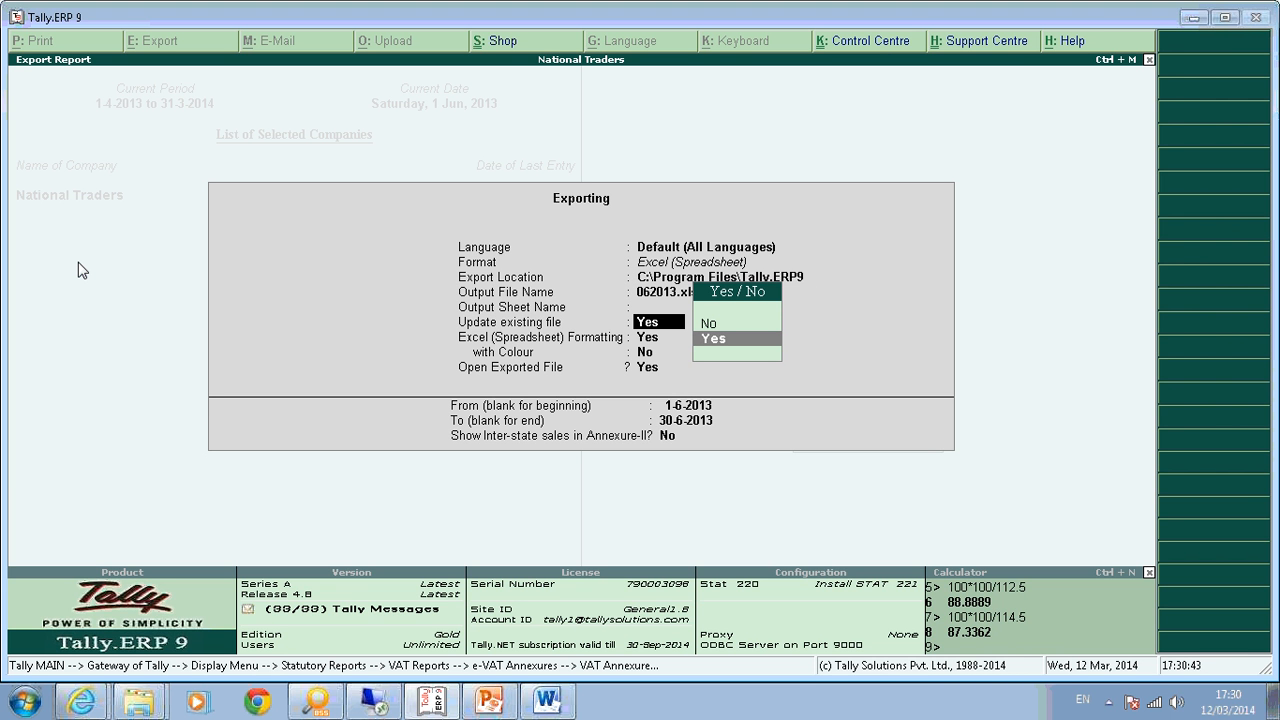
key("Return")
key("Return")
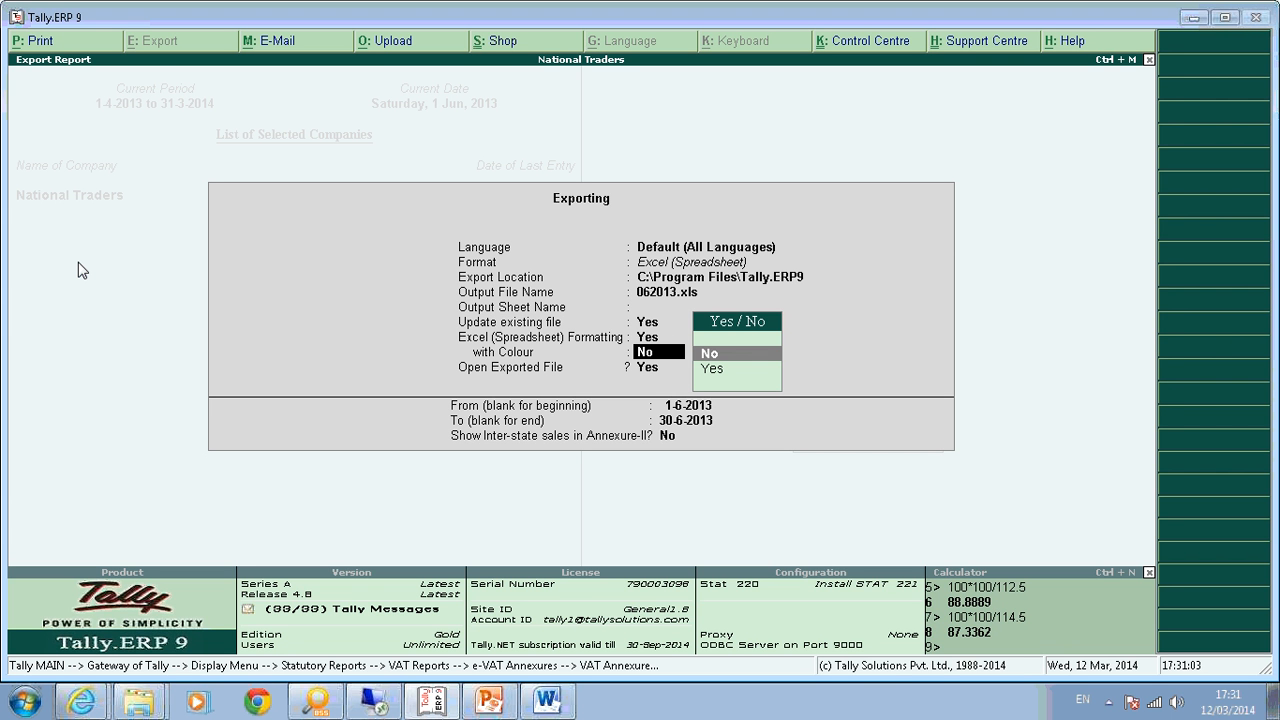
key("Up")
key("Up")
key("Up")
key("Up")
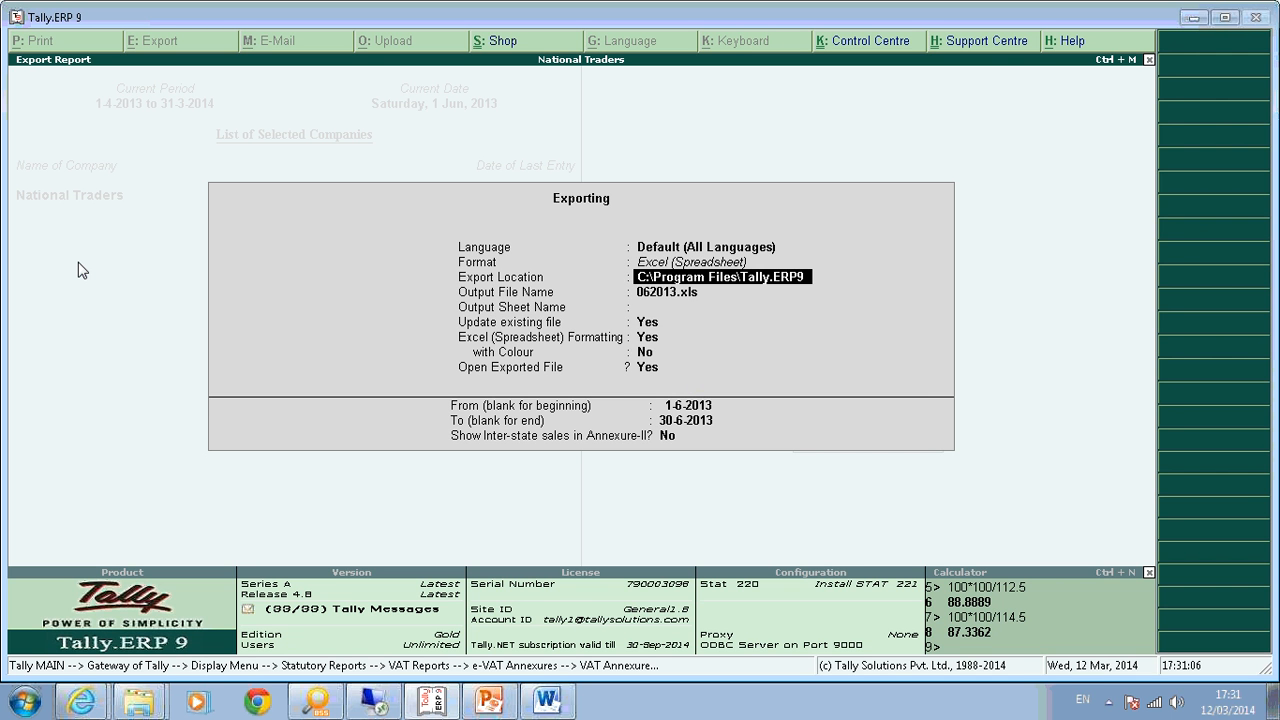
key("Down")
key("Down")
key("Return")
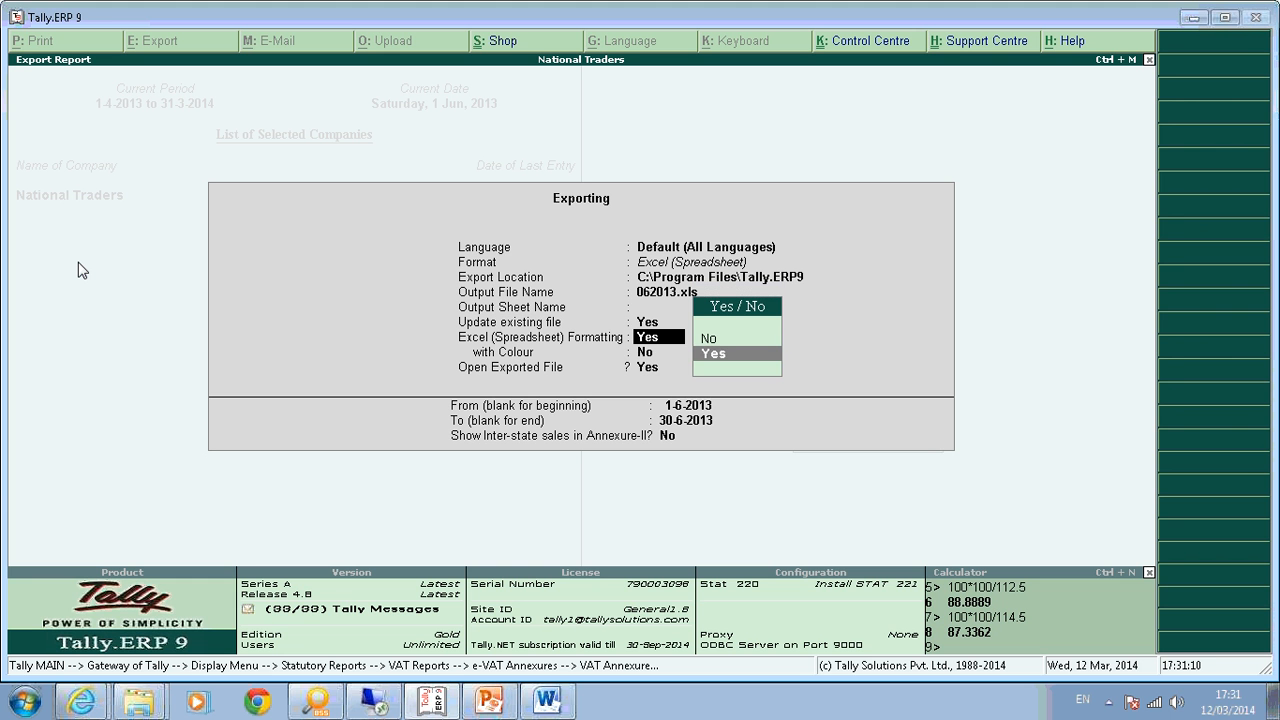
key("Return")
key("Return")
key("Return")
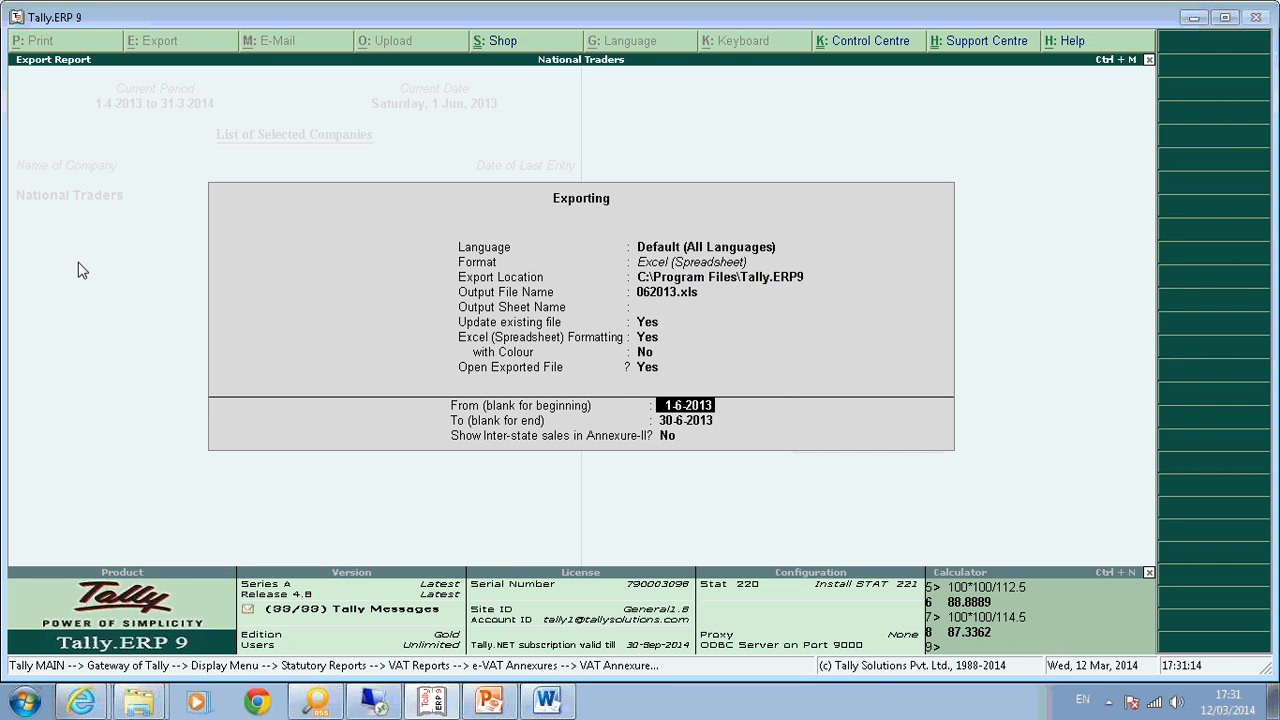
Set the period 1-4-2013 to 30-4-2013, include inter-state sales, and run the export.
type("1-4")
key("Return")
type("310-4")
key("BackSpace")
key("BackSpace")
key("BackSpace")
key("BackSpace")
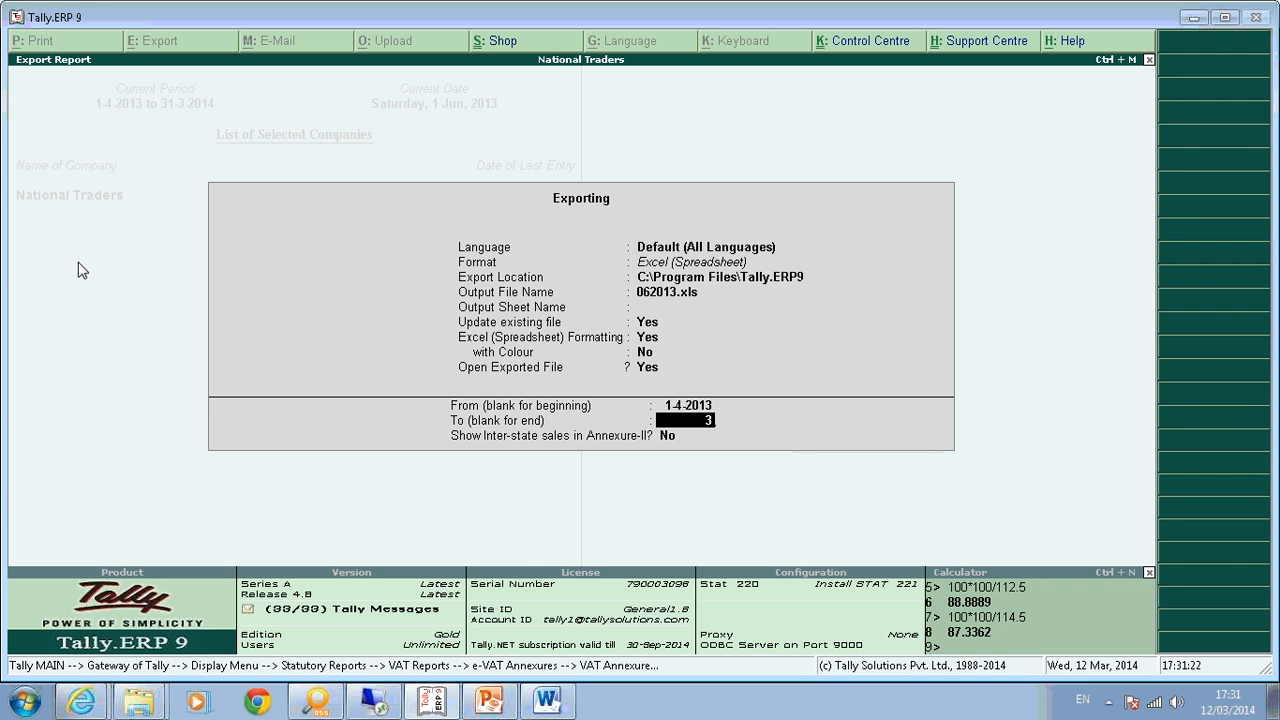
type("0-4")
key("Return")
type("y")
key("Return")
key("Return")
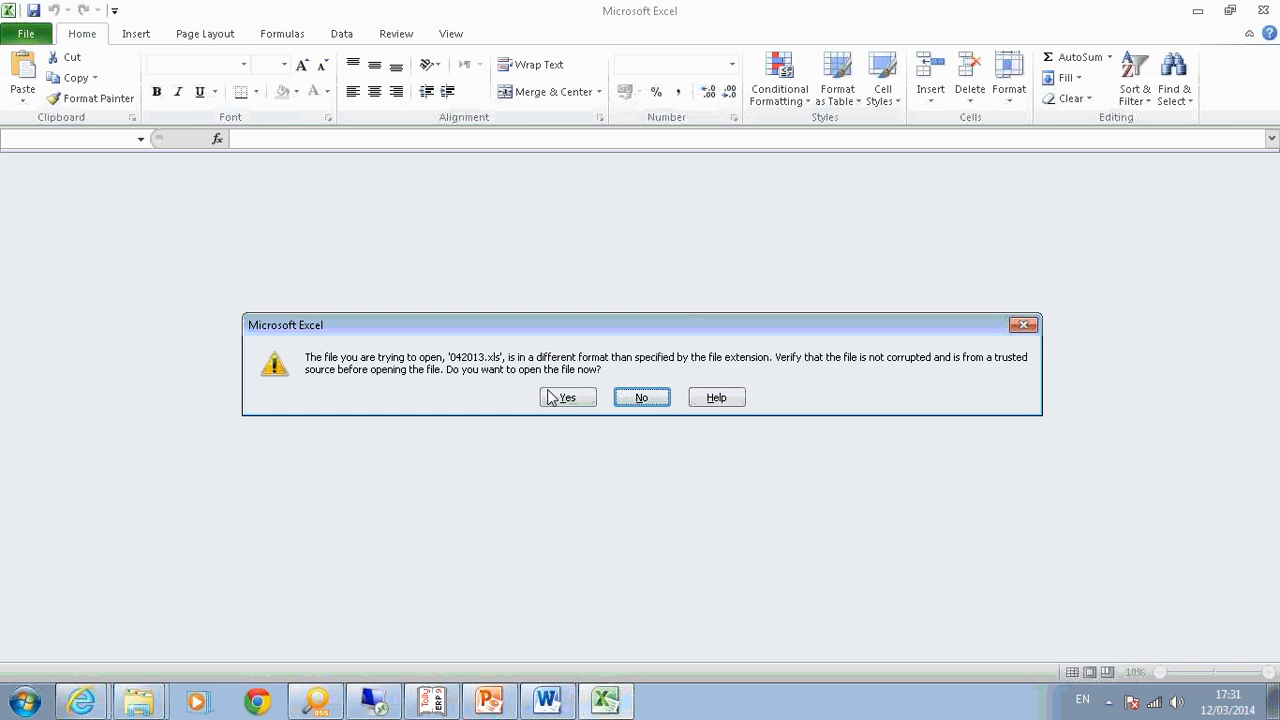
Open 042013 despite the format warning and view the Annex_IV_Import, Annex_IV_Export, Annex_IA, Annex_I and Annex_II sheets.
left_click(567, 398)
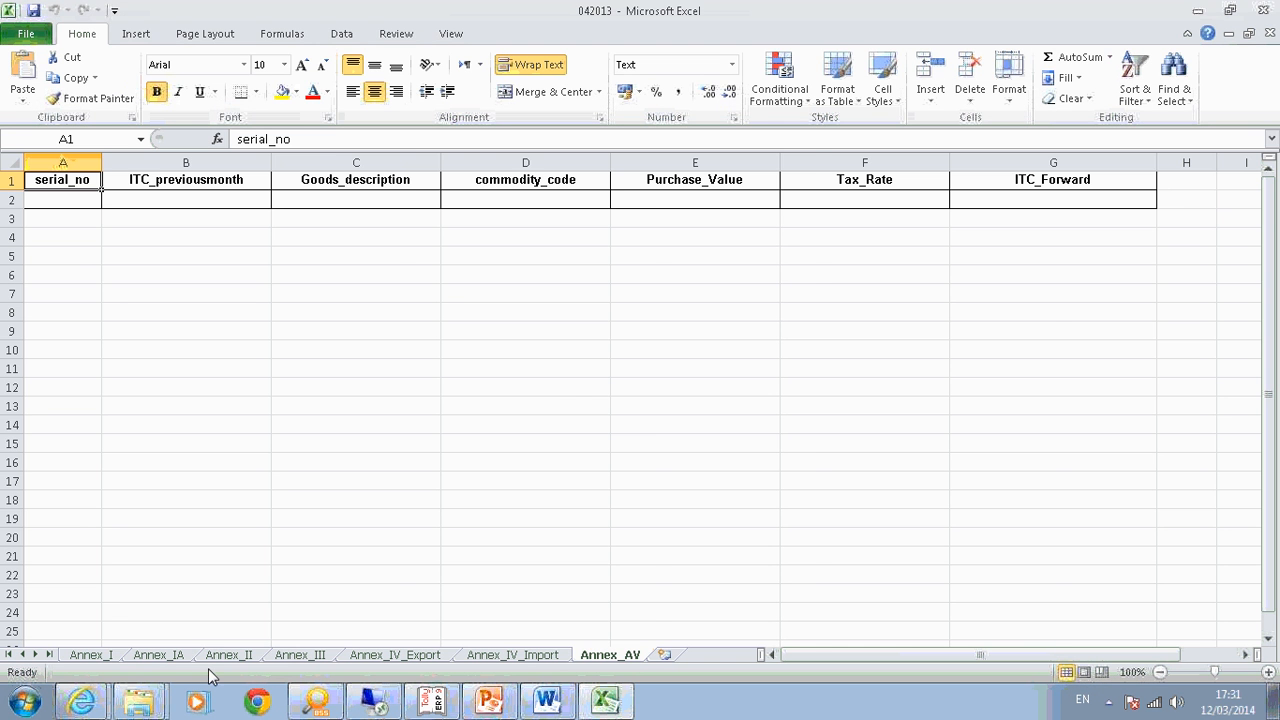
left_click(500, 655)
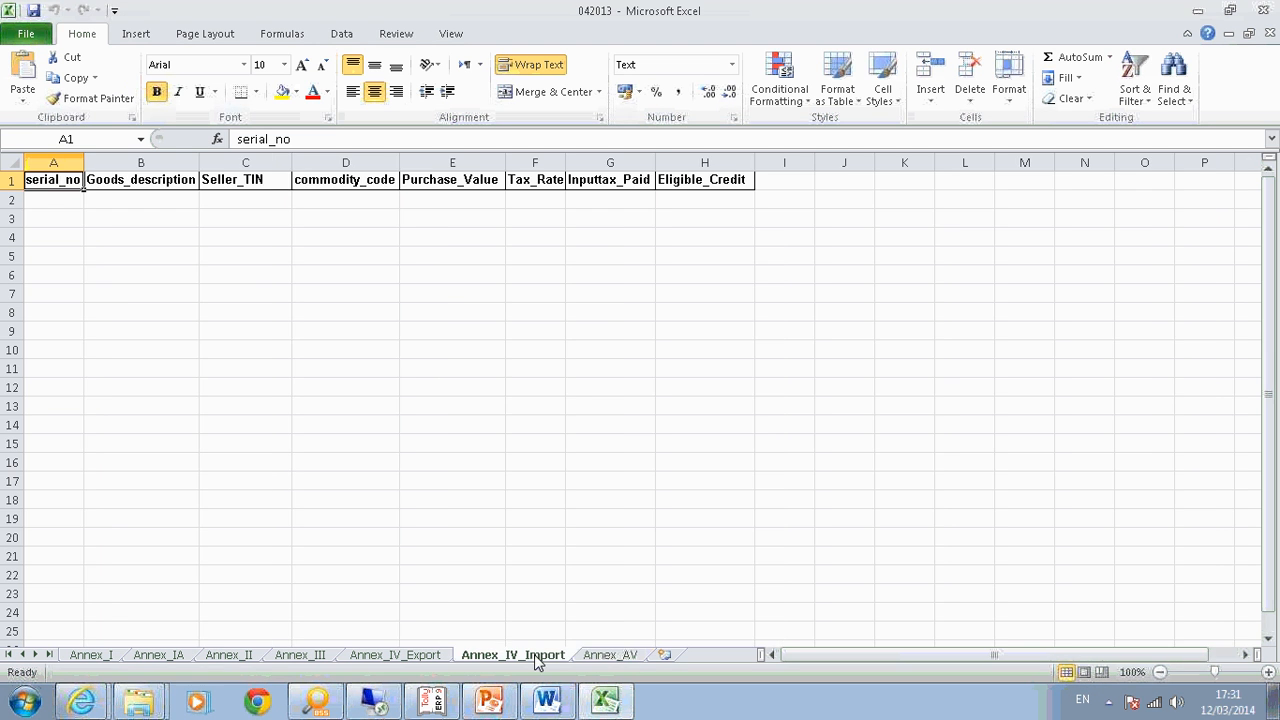
left_click(426, 660)
left_click(229, 655)
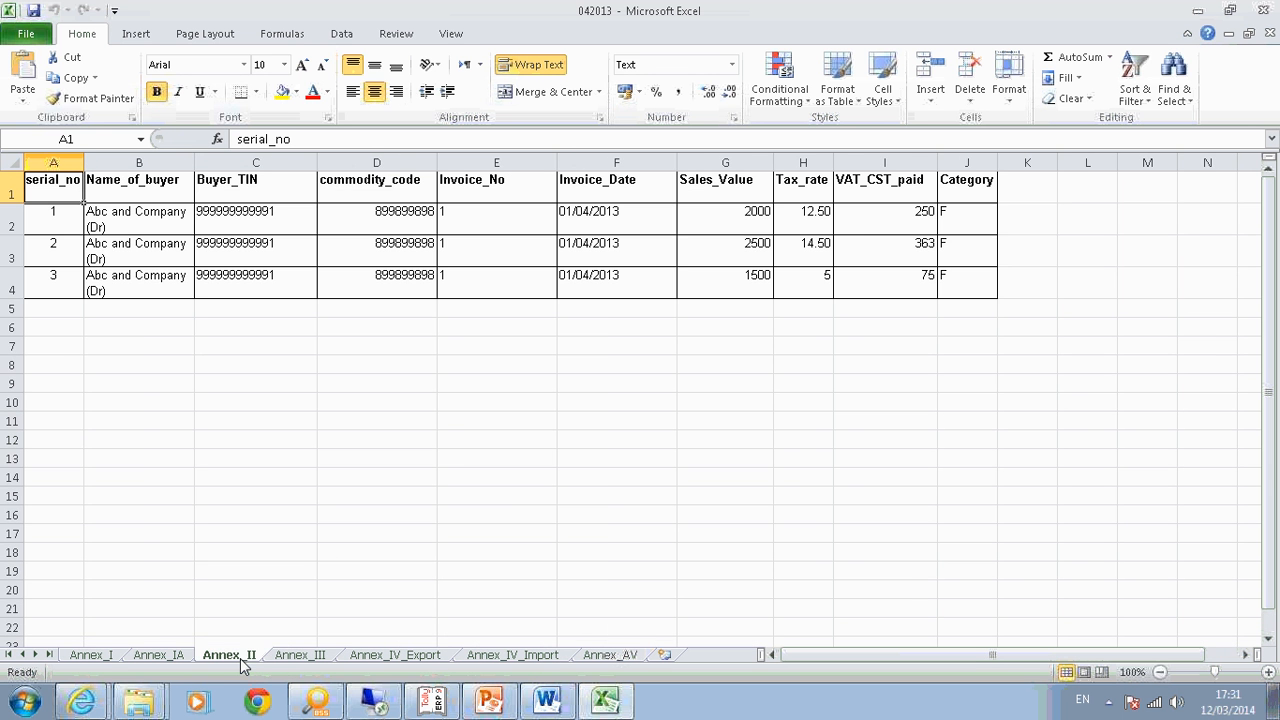
left_click(158, 658)
left_click(64, 656)
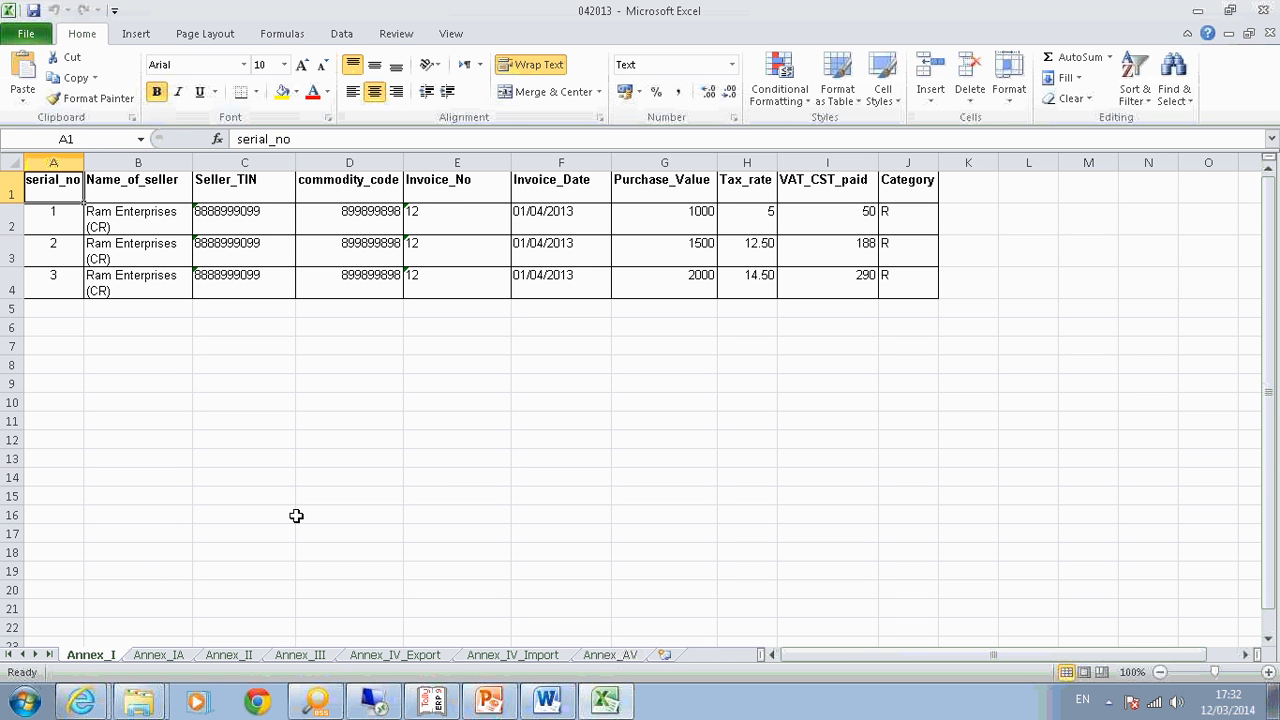
left_click(213, 659)
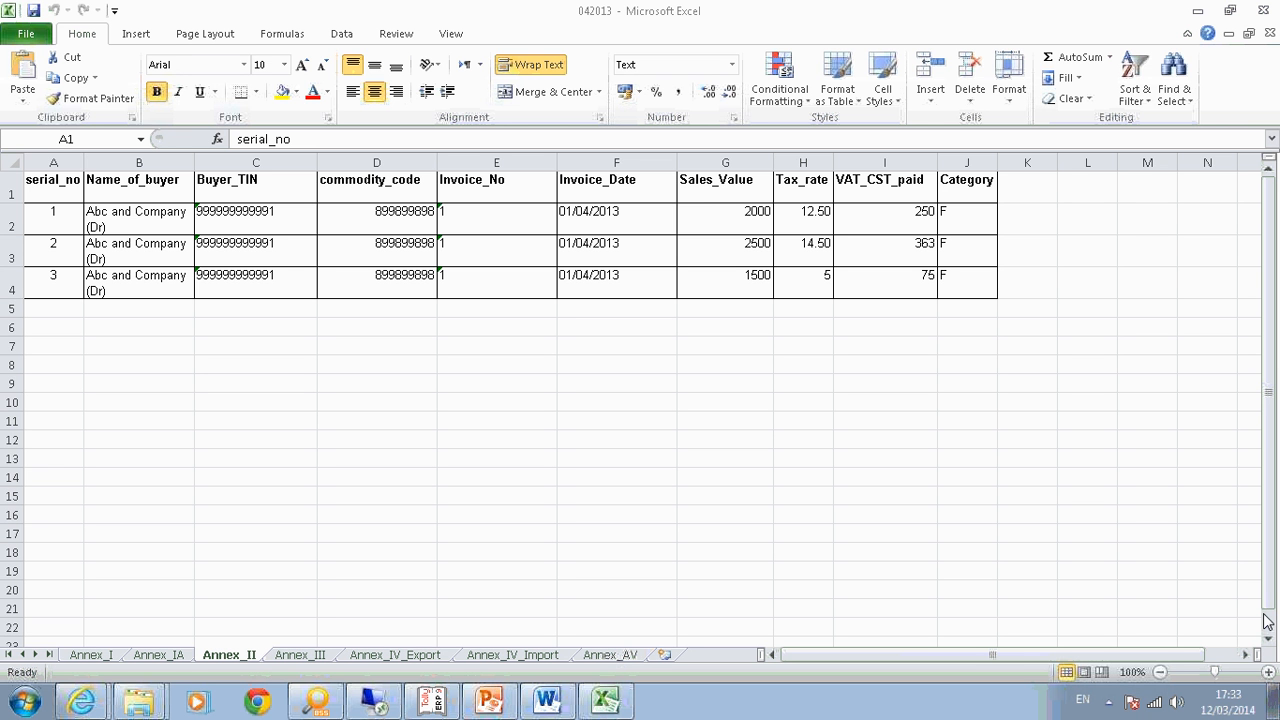
After reviewing the three Annex_II sales rows, switch back to the Tally.ERP 9 window.
left_click(432, 703)
Back out of the e-VAT Annexures and VAT report menus to the Gateway of Tally.
key("Escape")
key("Escape")
key("Escape")
key("Escape")
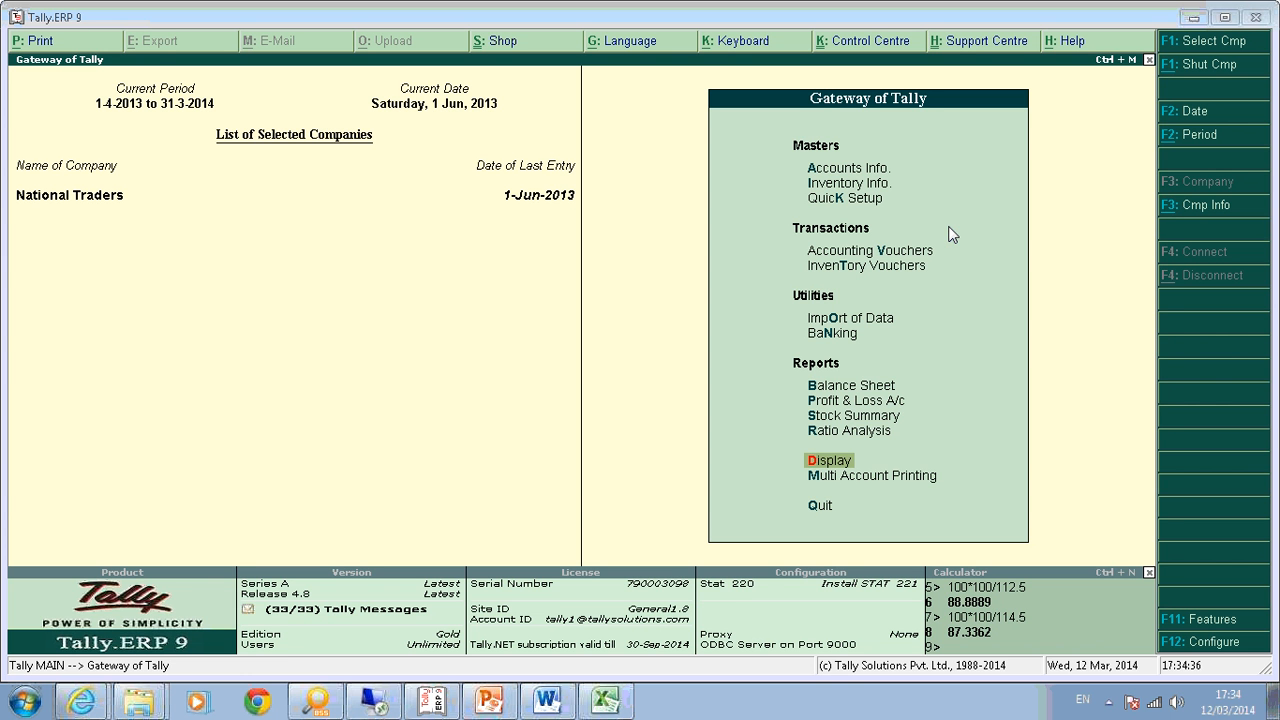
Open the Computer stock item, turn on default ledgers, then leave it unchanged.
key("i")
key("i")
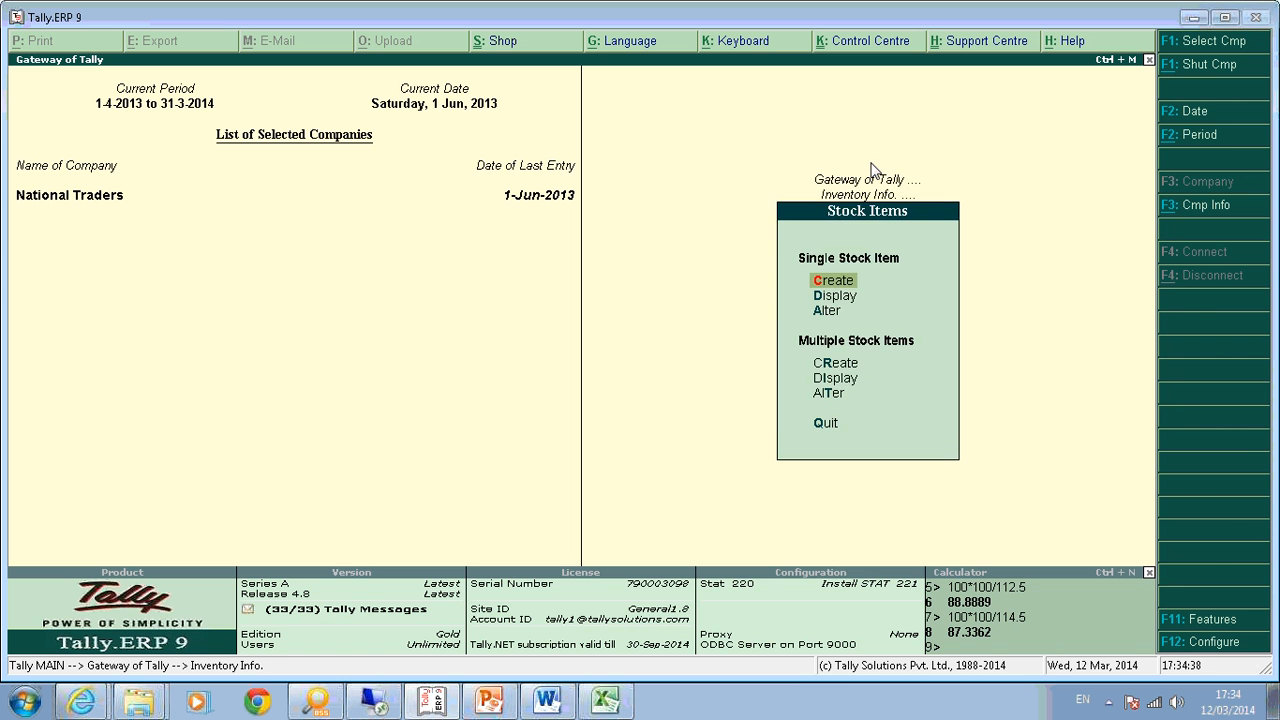
key("a")
key("Return")
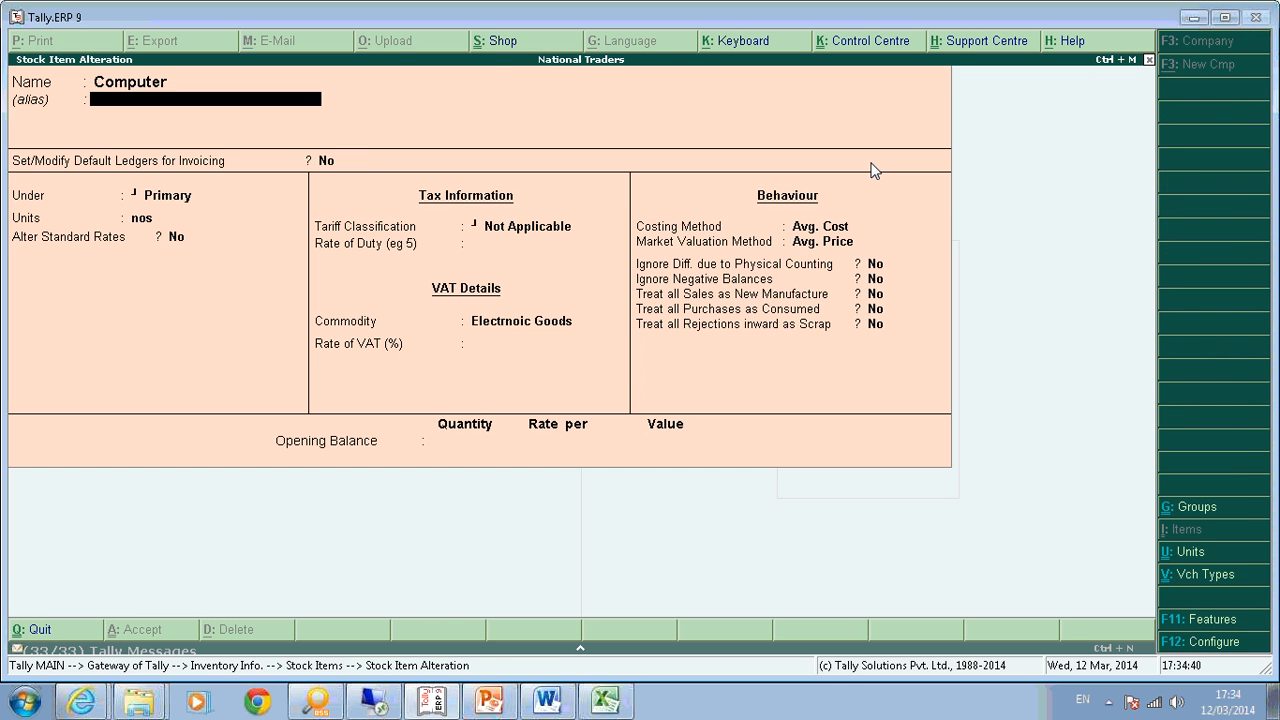
key("y")
key("Return")
key("Return")
key("Return")
key("Return")
key("Return")
key("Return")
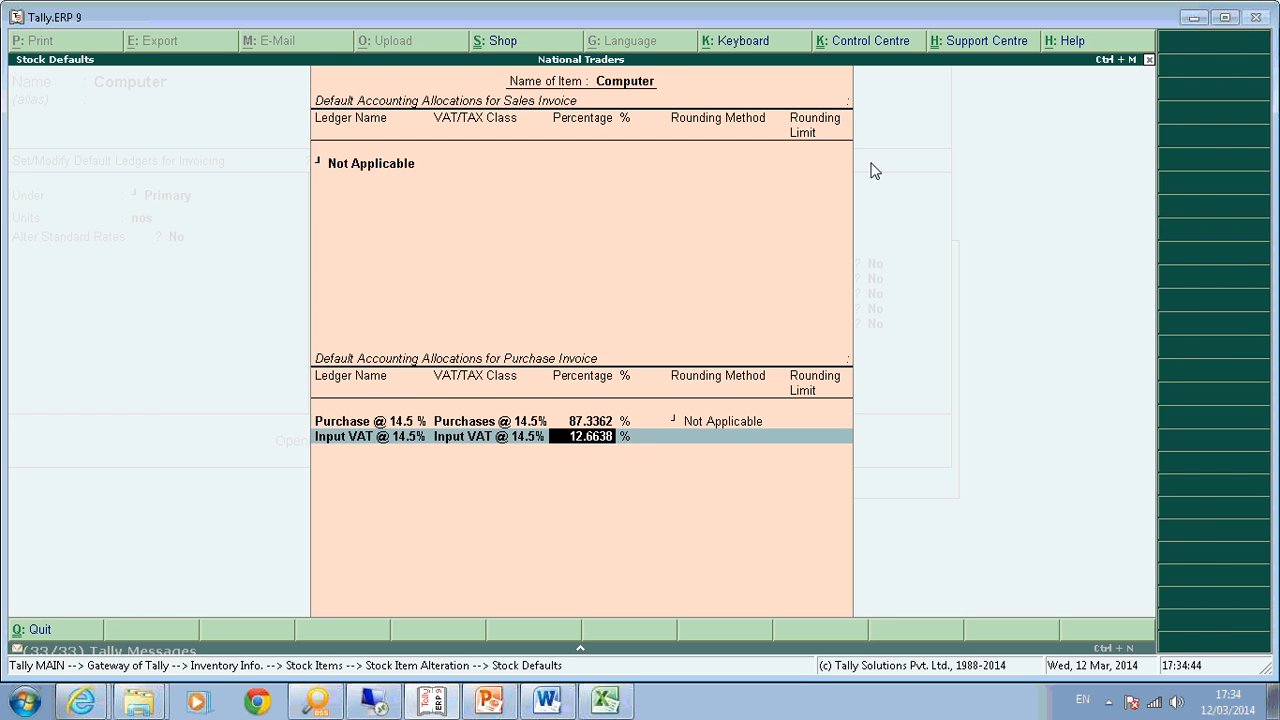
key("Return")
key("Return")
key("Return")
key("Return")
key("Return")
key("Return")
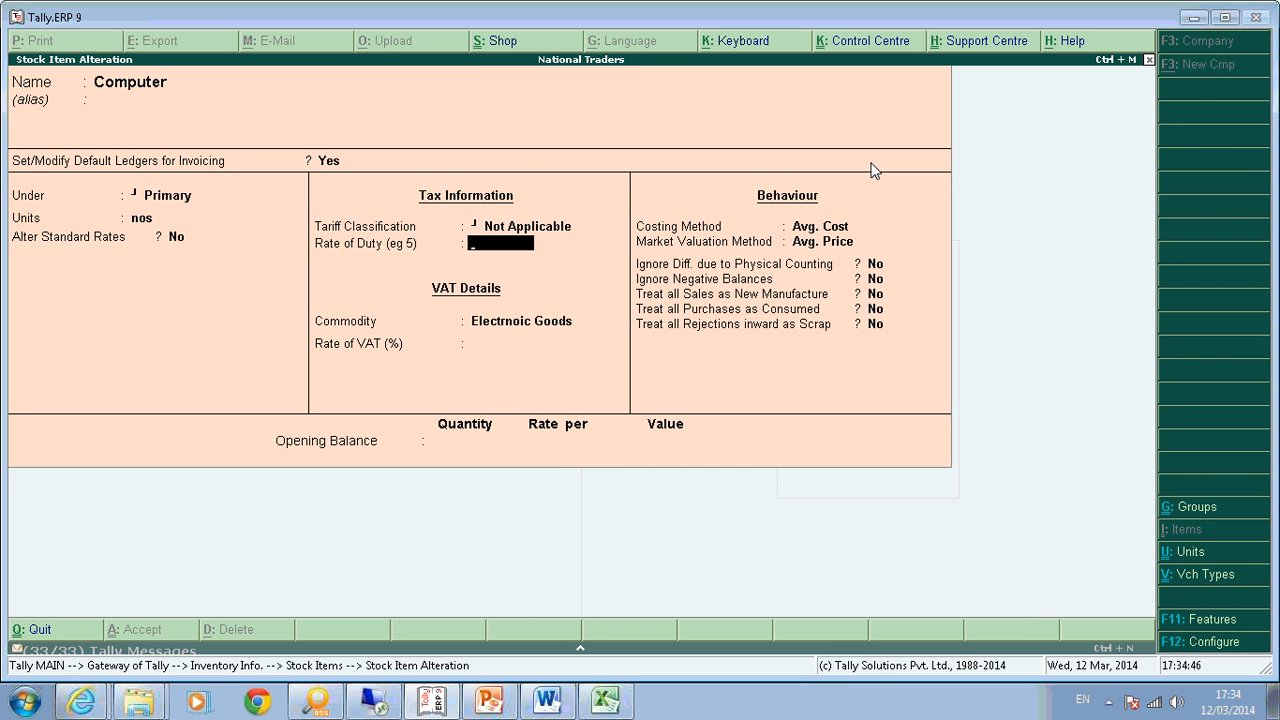
key("ctrl+a")
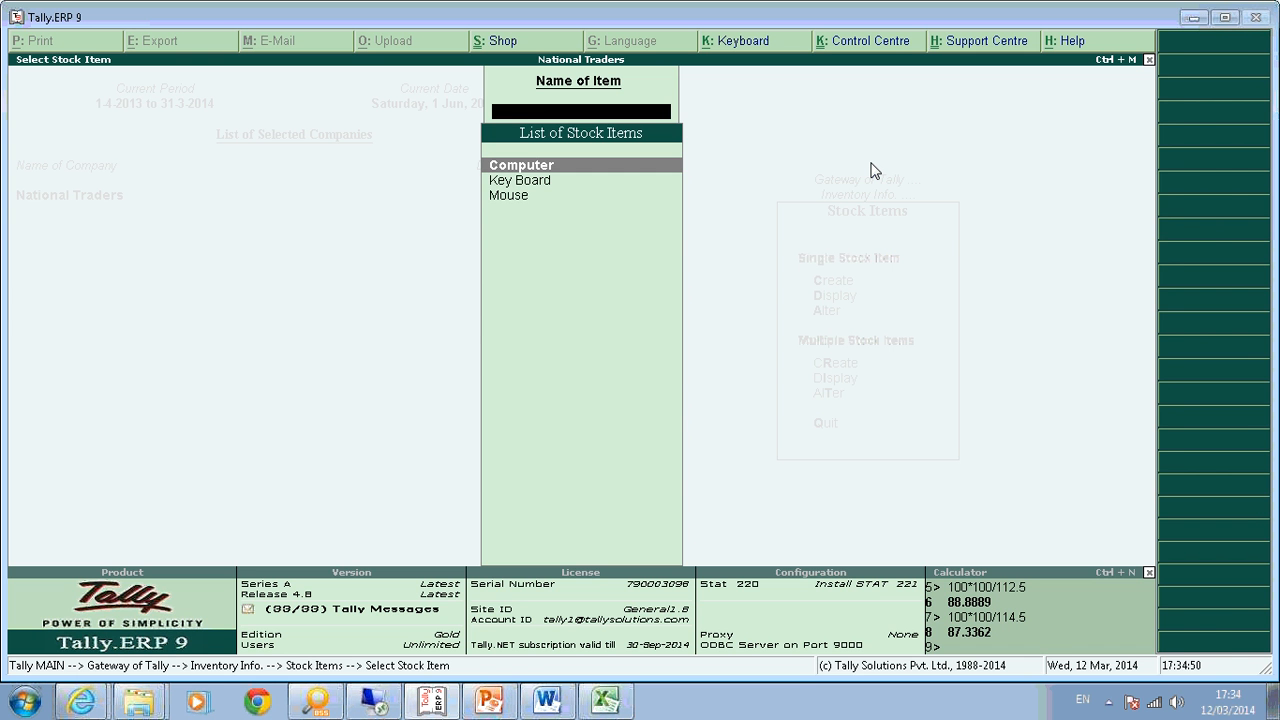
key("Escape")
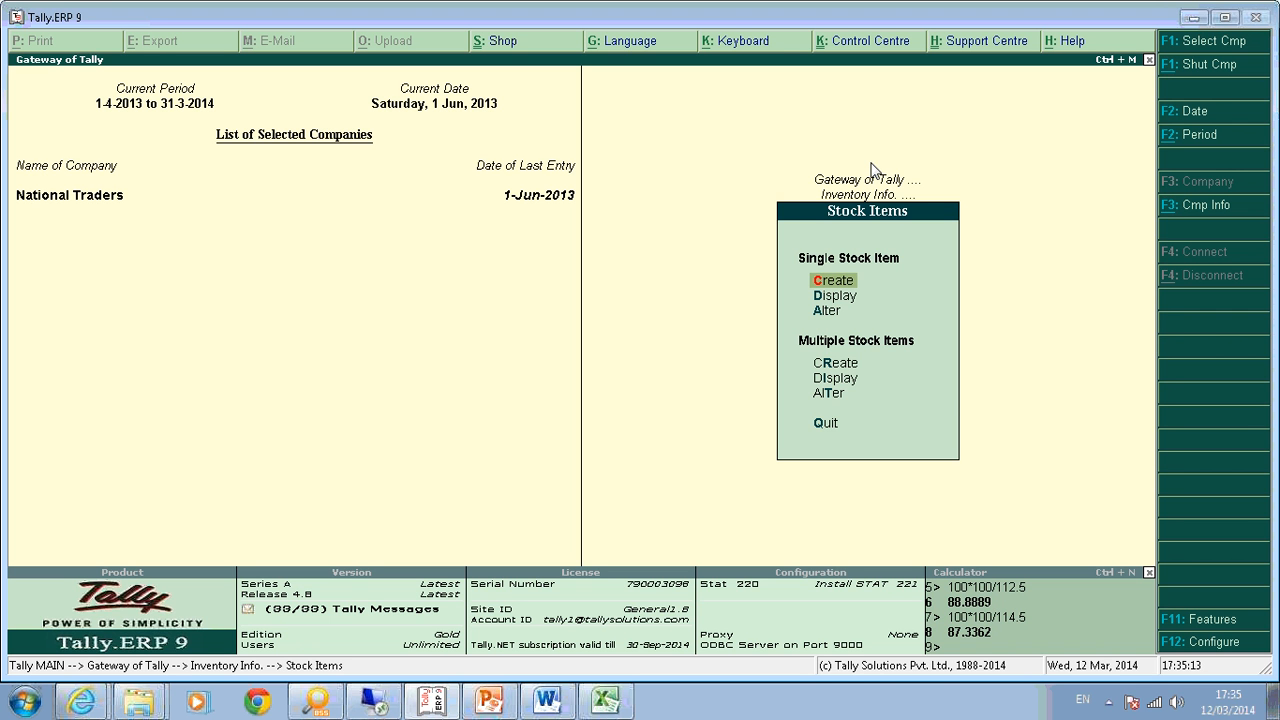
Reopen Computer and allocate purchases to Purchase @ 12.5% at 88.8889% (100*100/112.5).
key("Down")
key("Down")
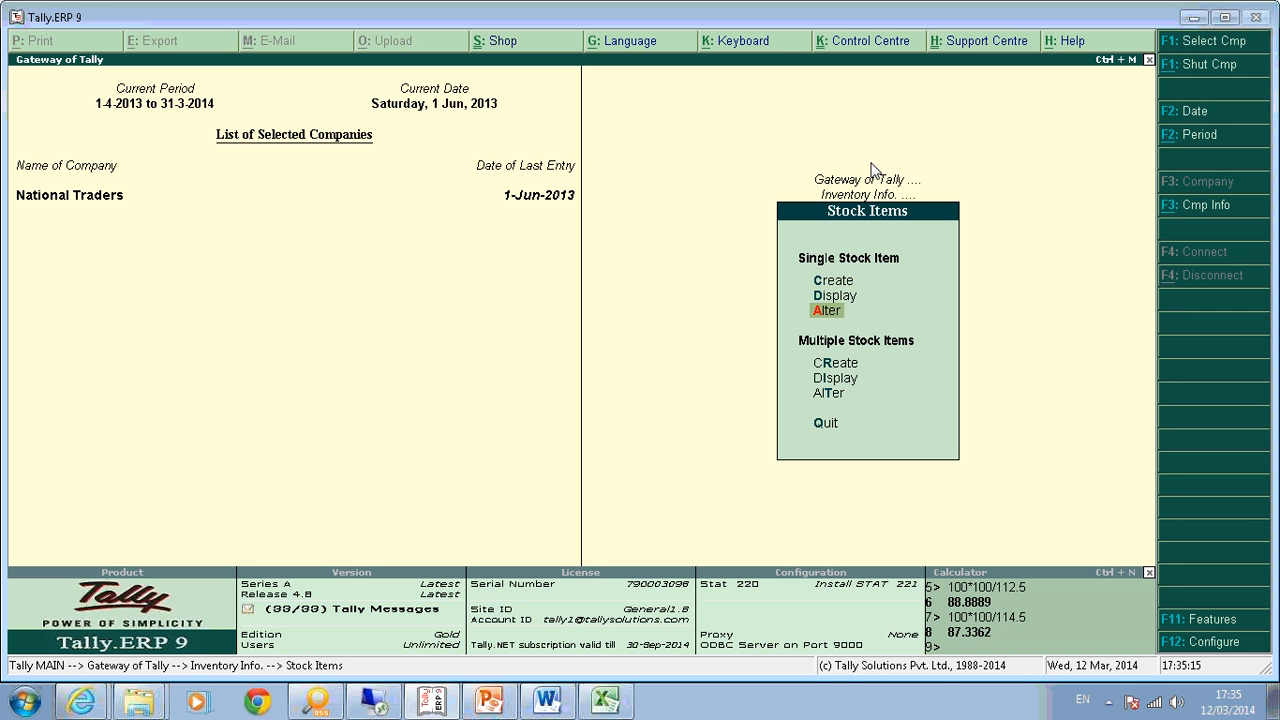
key("Return")
key("Return")
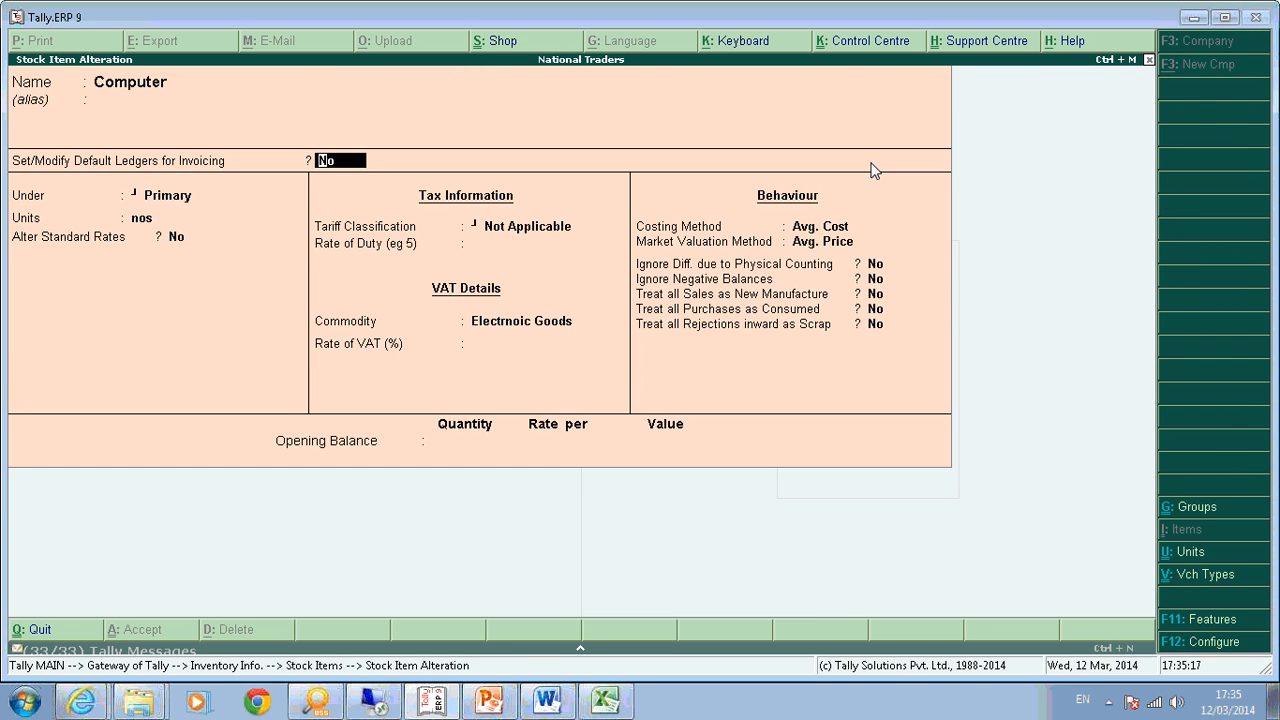
type("y")
key("Return")
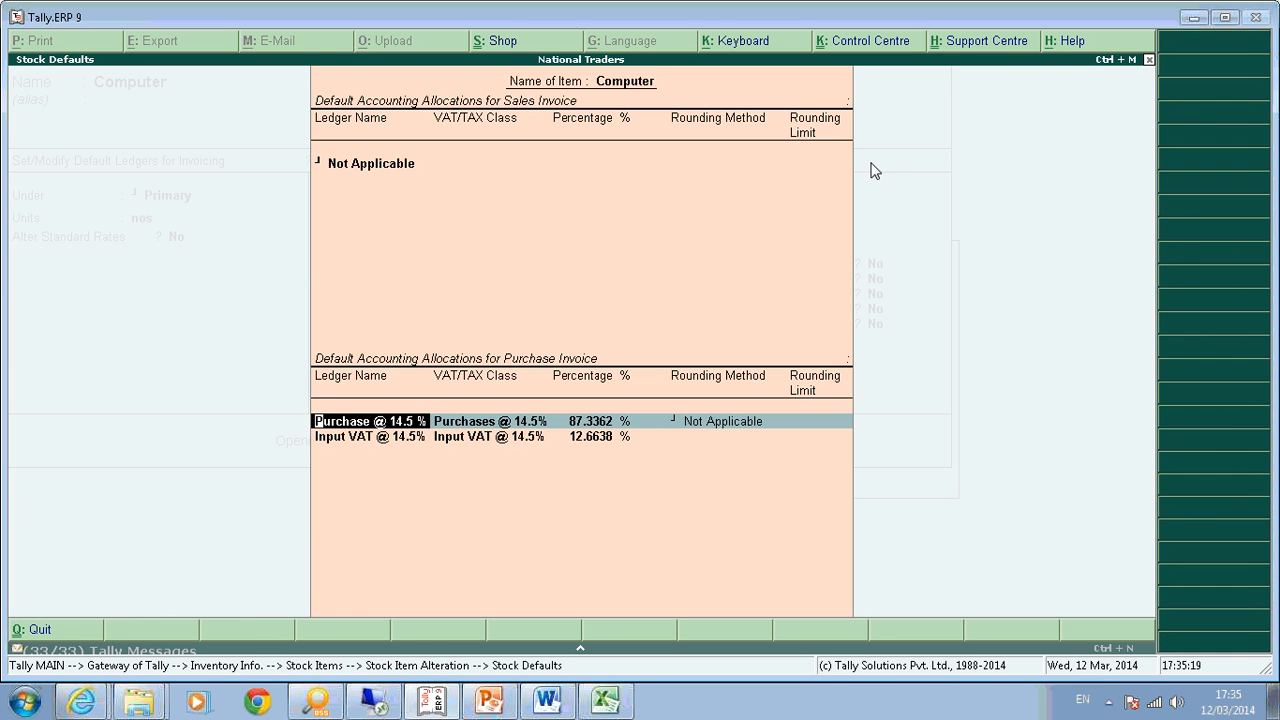
key("space")
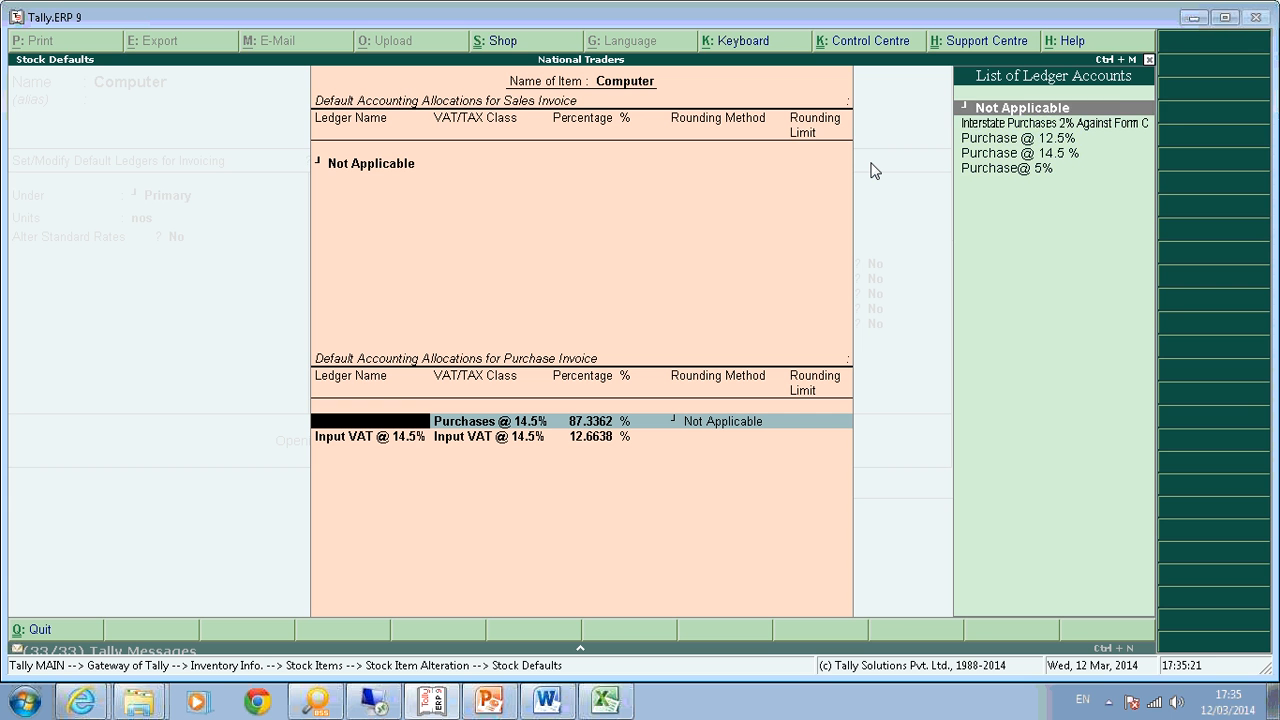
key("Down")
key("Down")
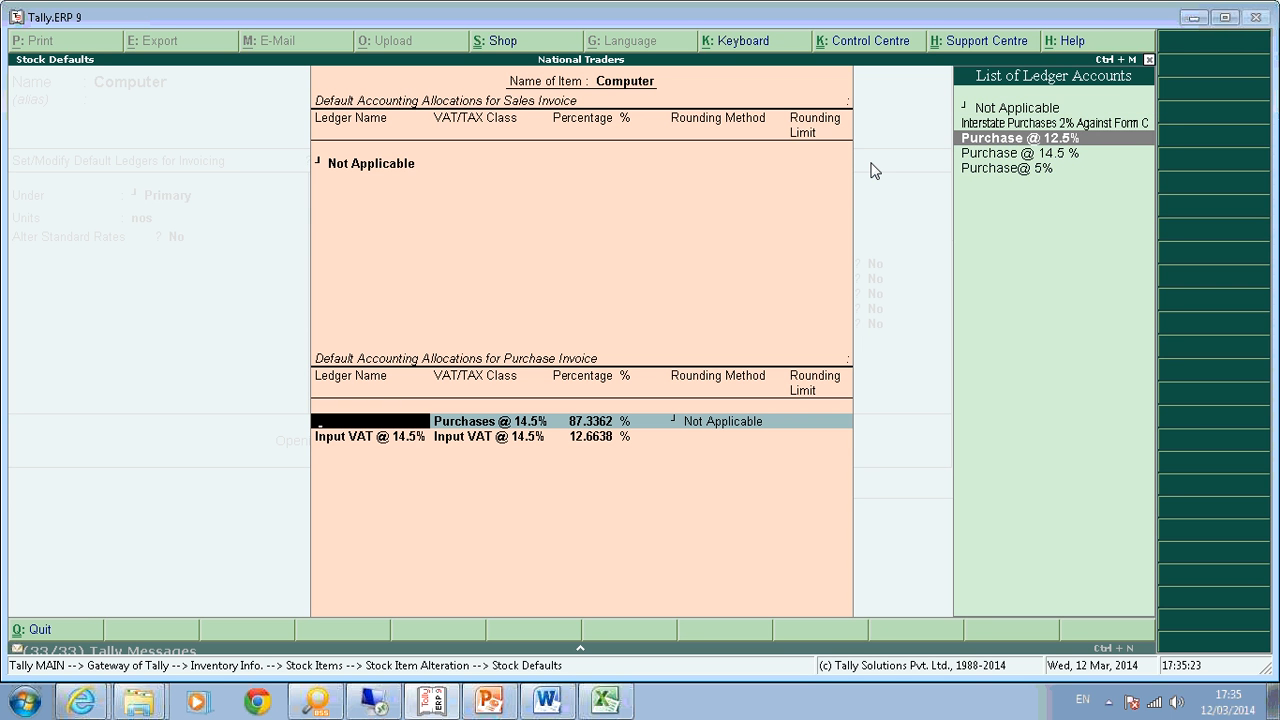
key("Down")
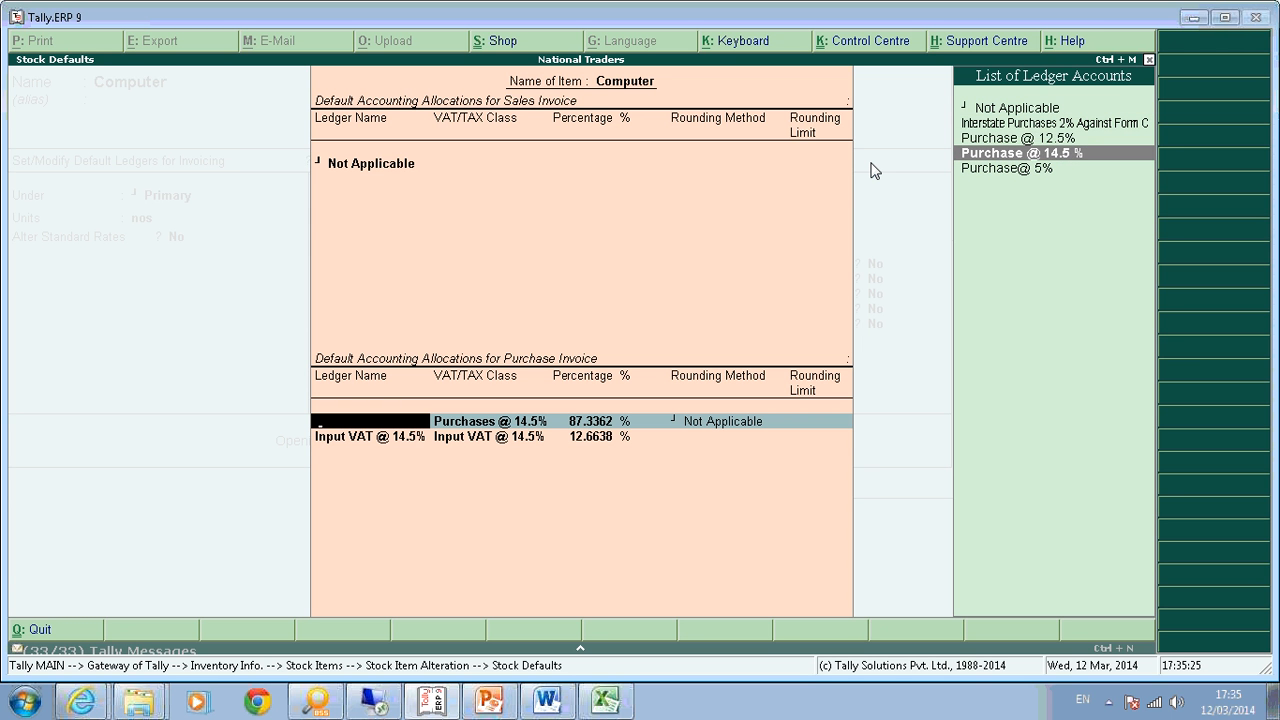
key("Up")
key("Return")
key("Return")
key("Return")
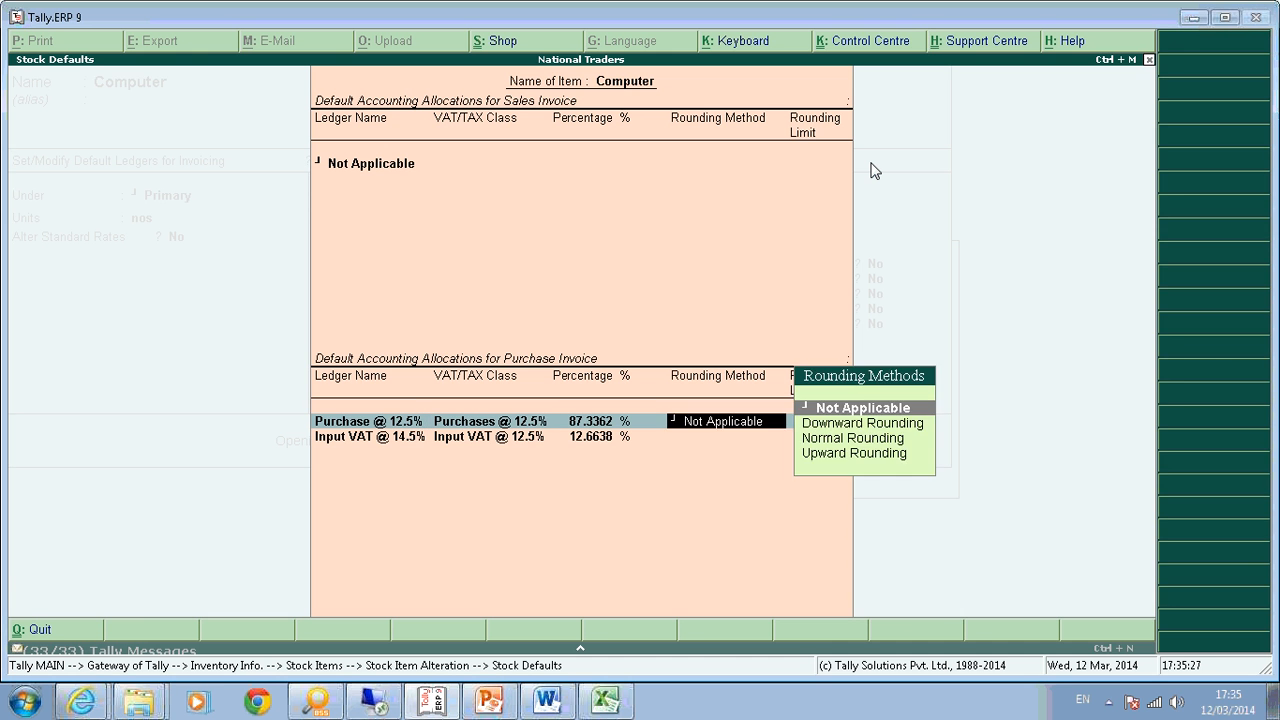
key("BackSpace")
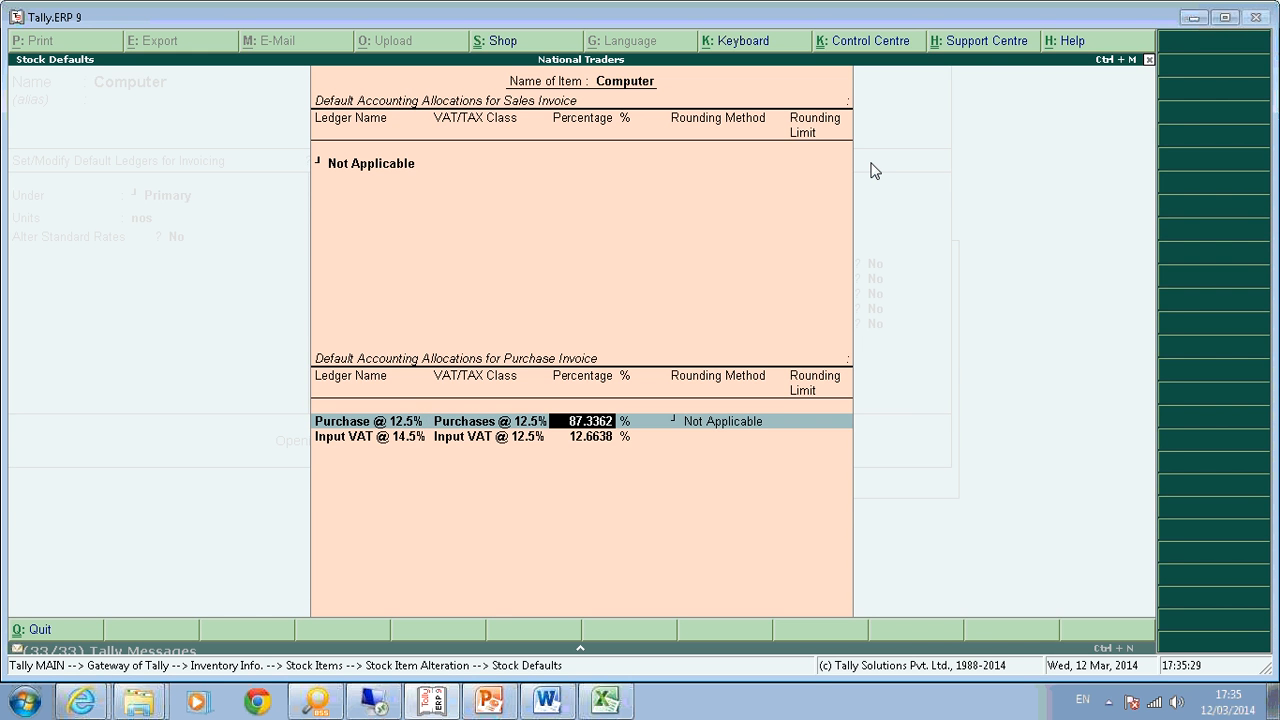
key("ctrl+n")
type("100")
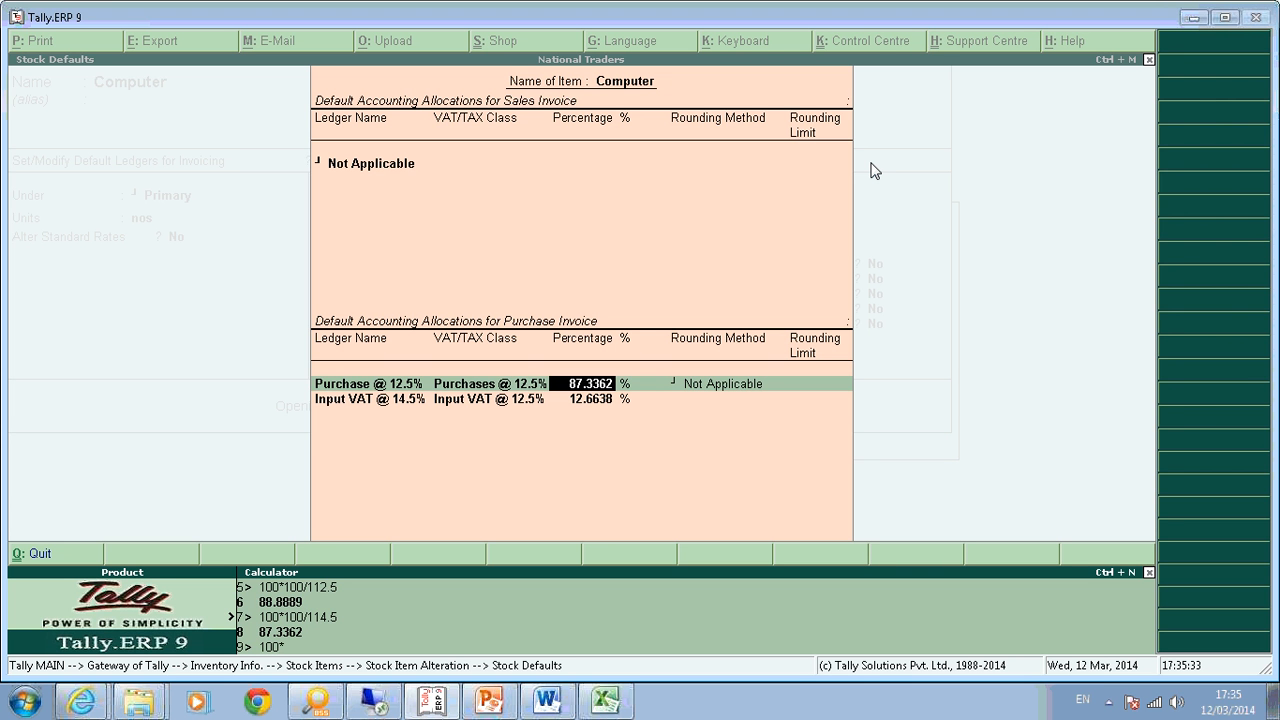
type("*100/112.5")
key("Return")
key("Return")
Add Input VAT @ 12.5% at 11.1111% and accept the default allocations.
key("BackSpace")
key("Down")
key("Down")
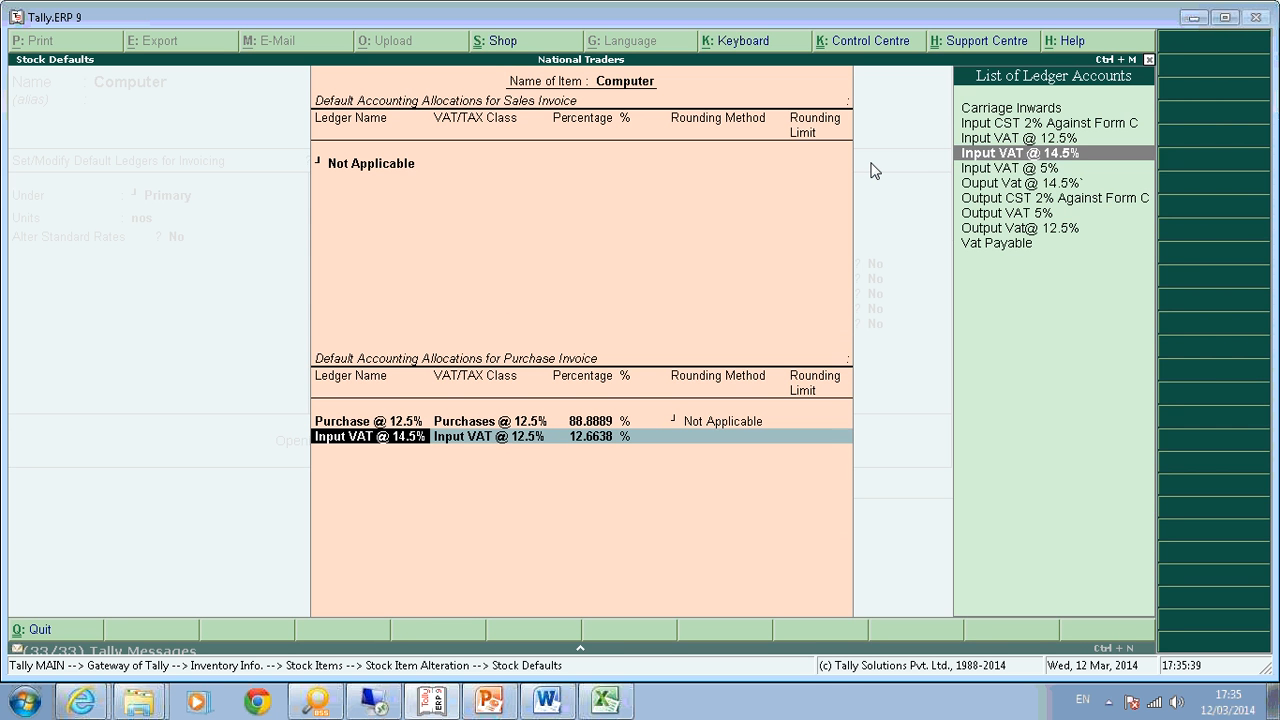
key("Up")
key("Up")
key("Up")
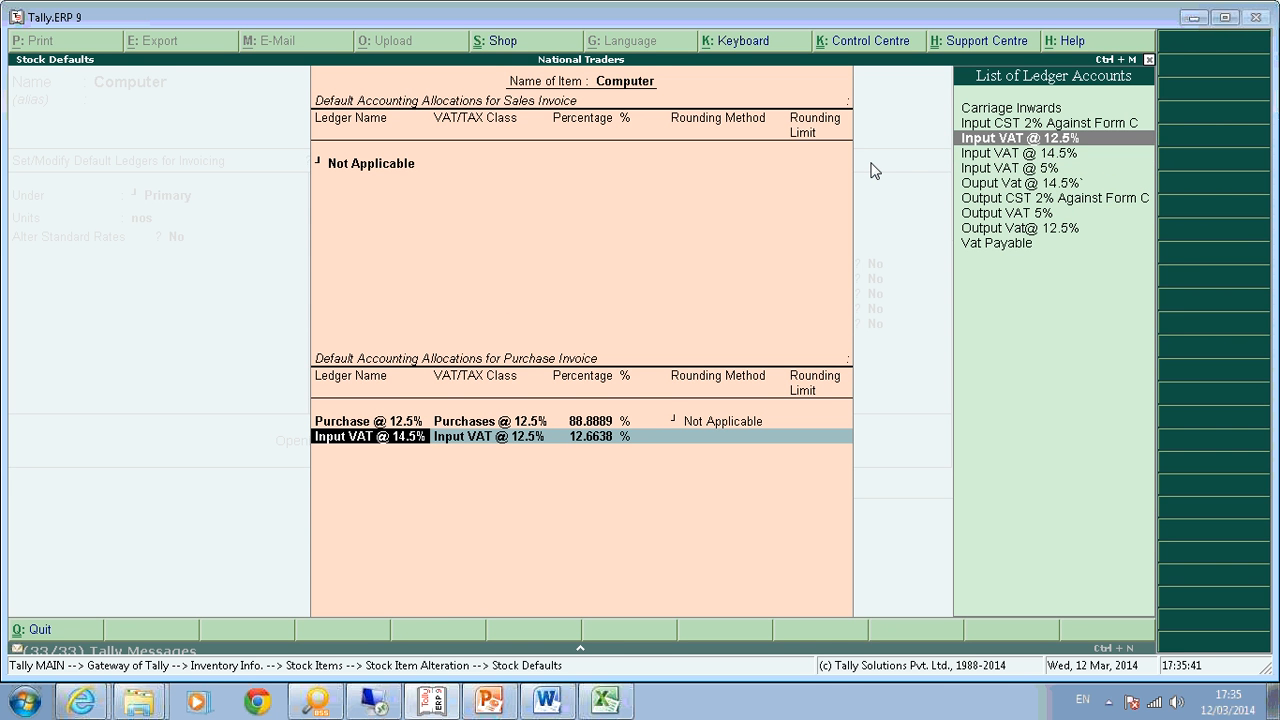
key("Return")
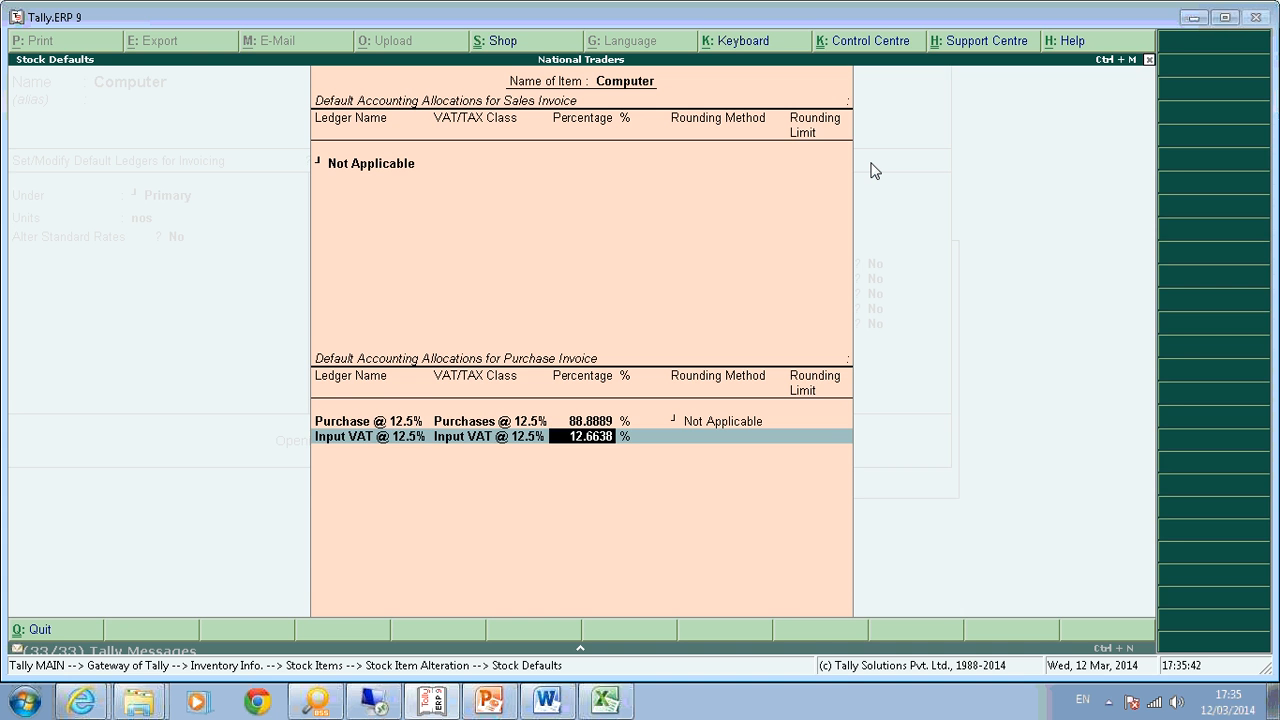
key("ctrl+n")
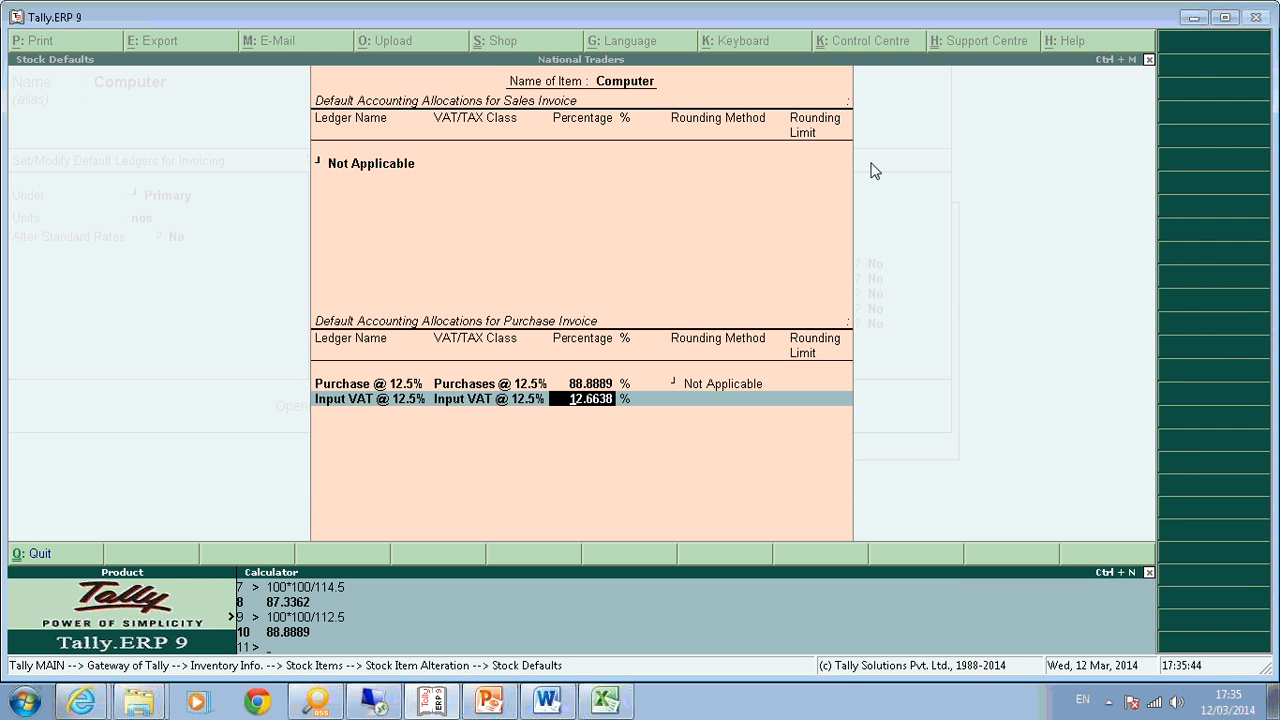
type("88")
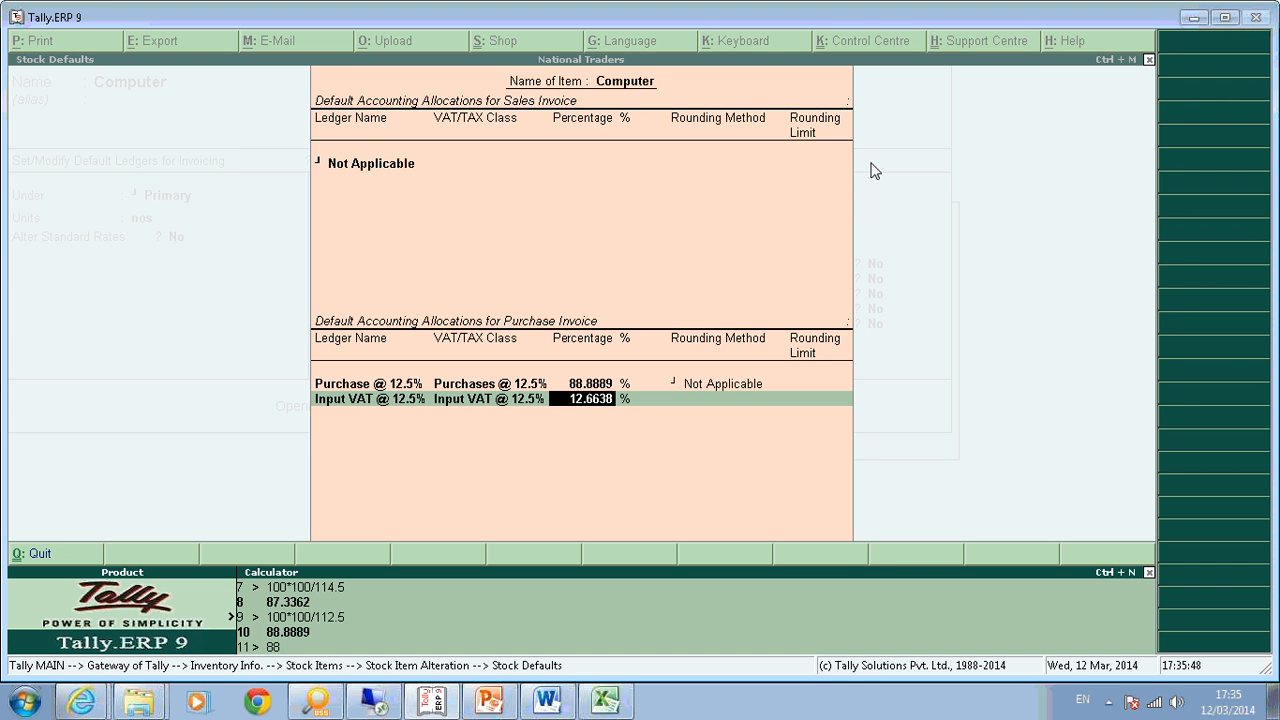
type(".8889-100")
key("Return")
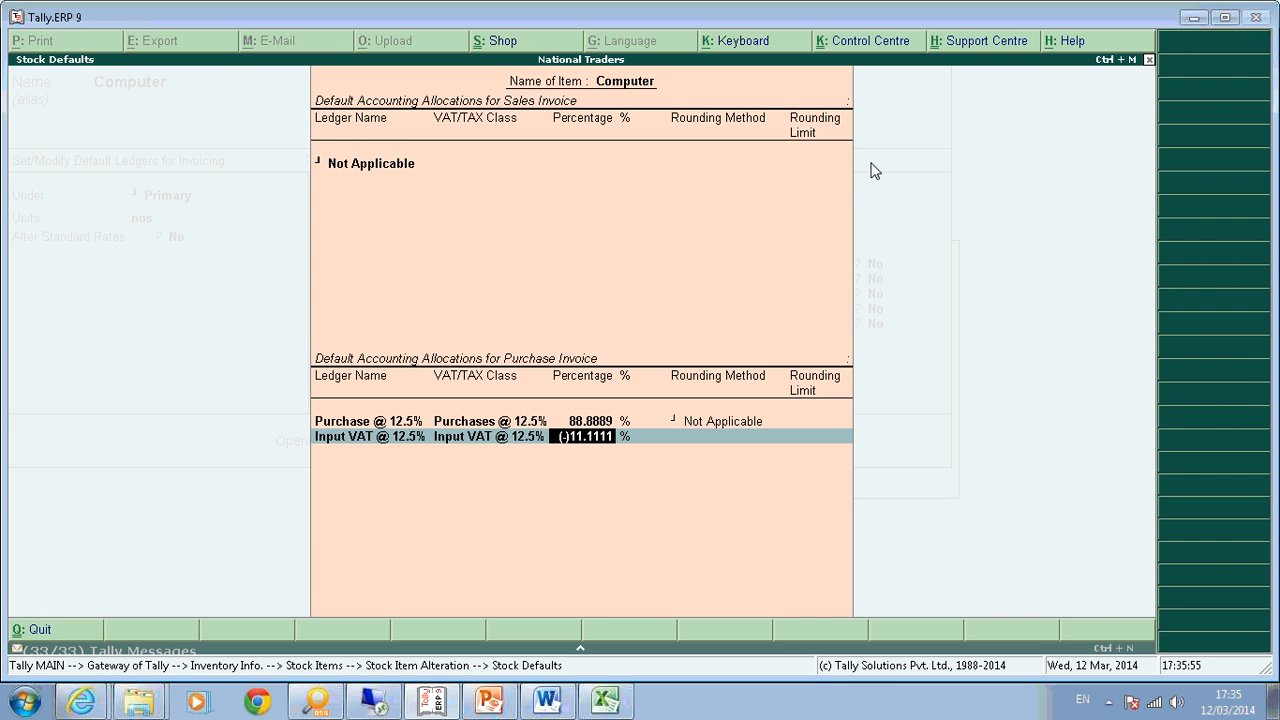
type("11.1111")
key("Return")
key("Return")
key("Return")
key("Return")
key("Return")
key("Return")
key("Return")
key("Return")
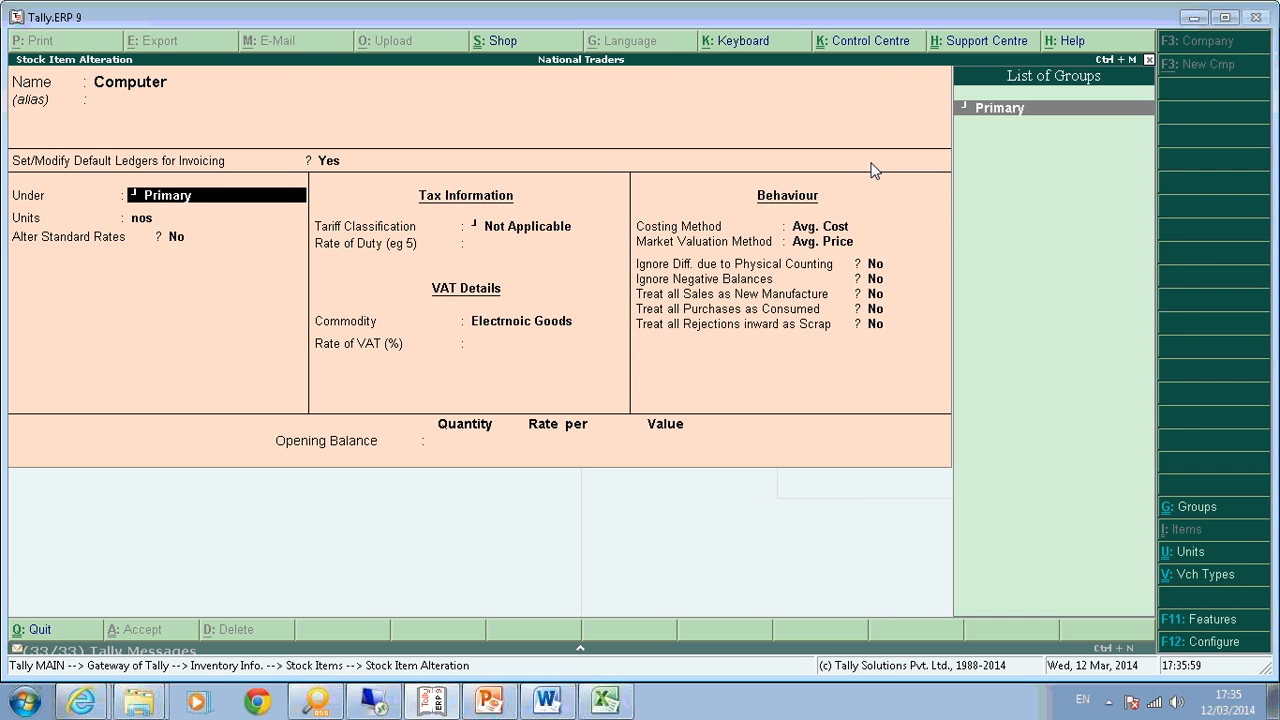
Save the Computer item and start Update VAT Details, copying from Computer.
key("Return")
key("Return")
key("Return")
key("Return")
key("Return")
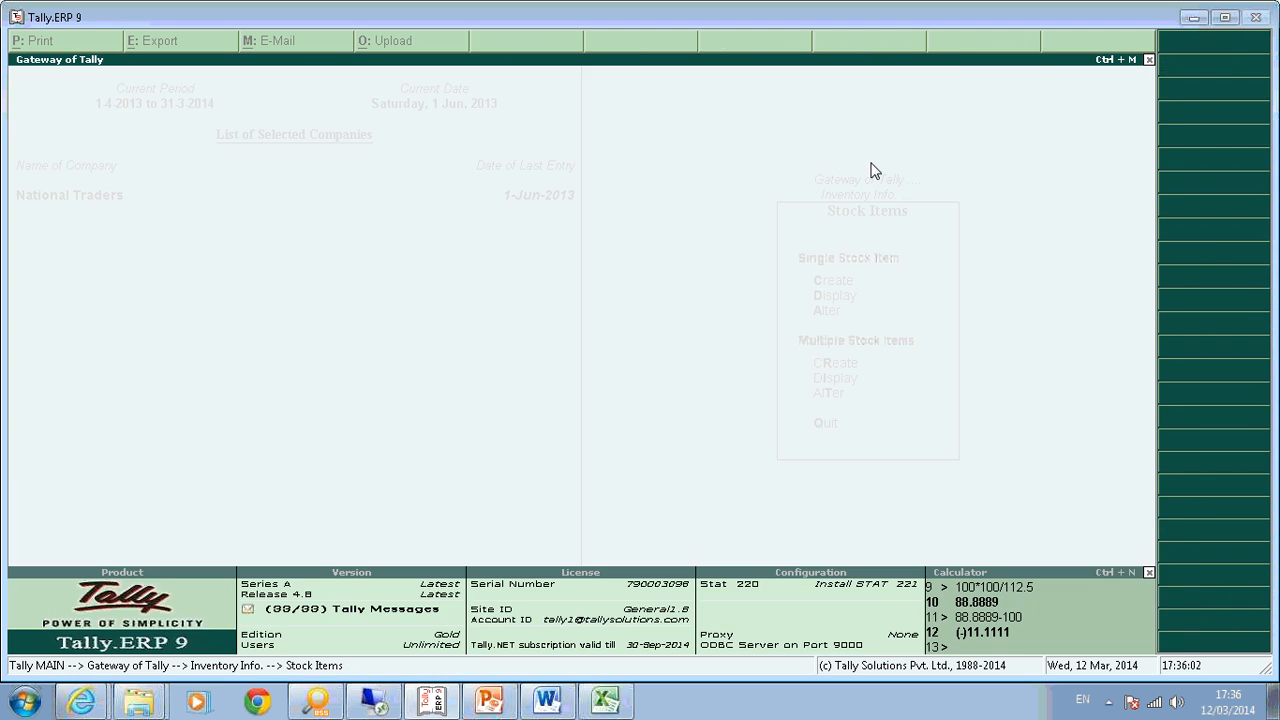
key("Escape")
key("Escape")
key("Escape")
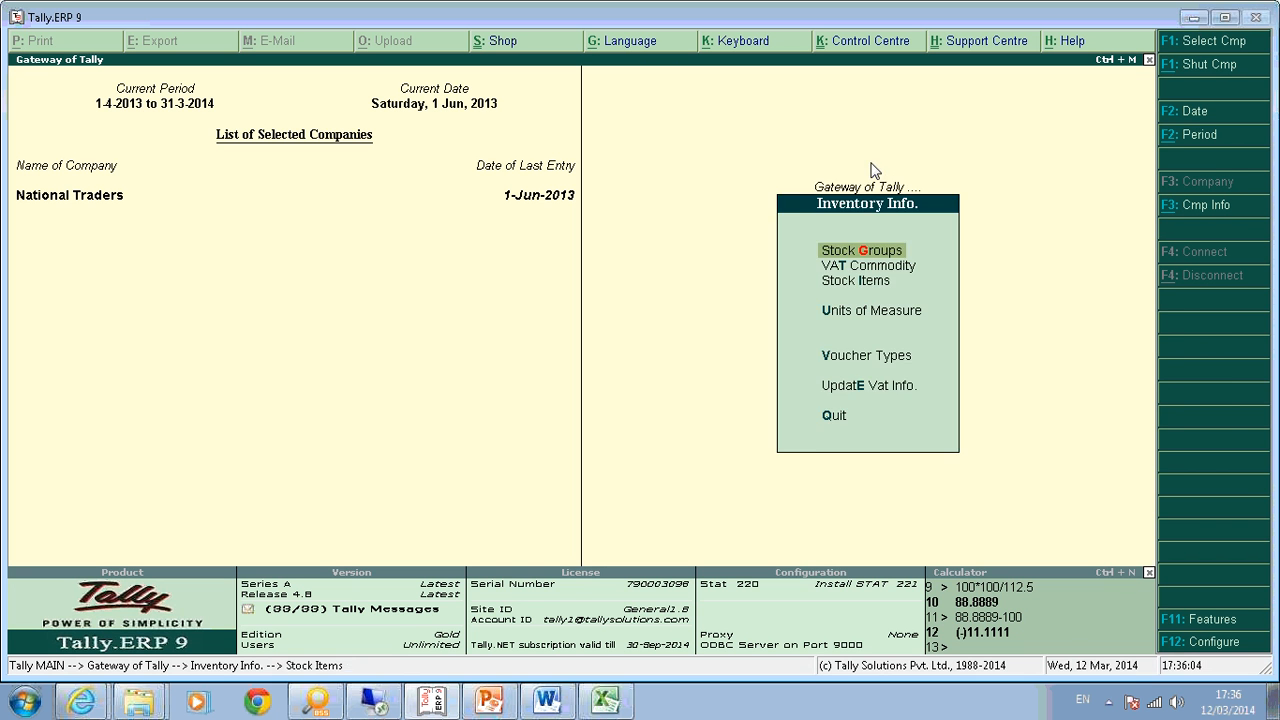
key("i")
key("Down")
key("Down")
key("Down")
key("Down")
key("Down")
key("Return")
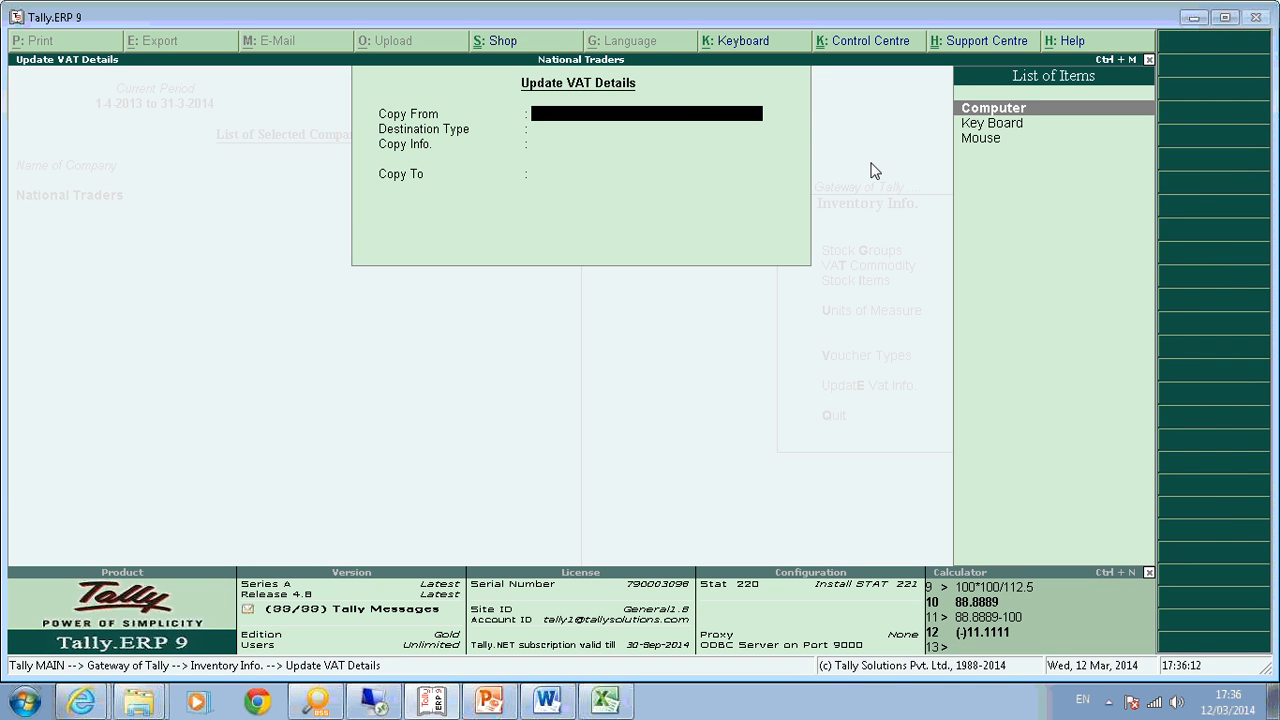
key("Return")
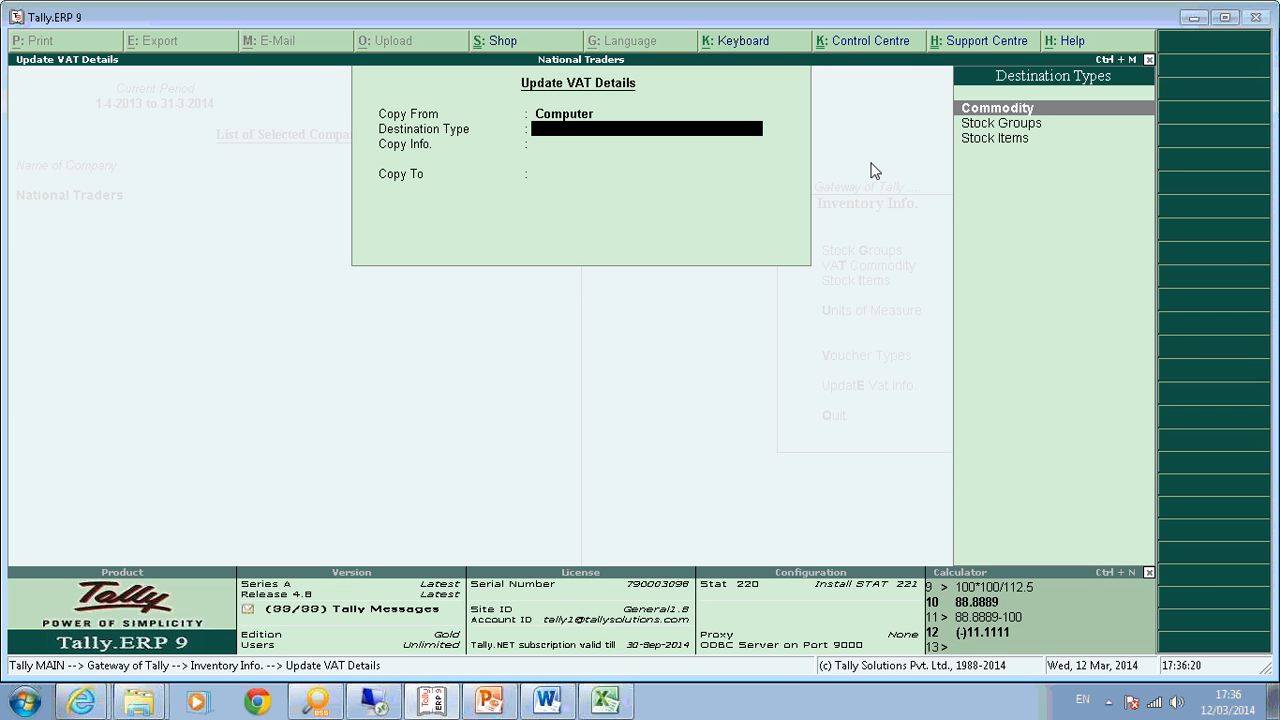
key("Down")
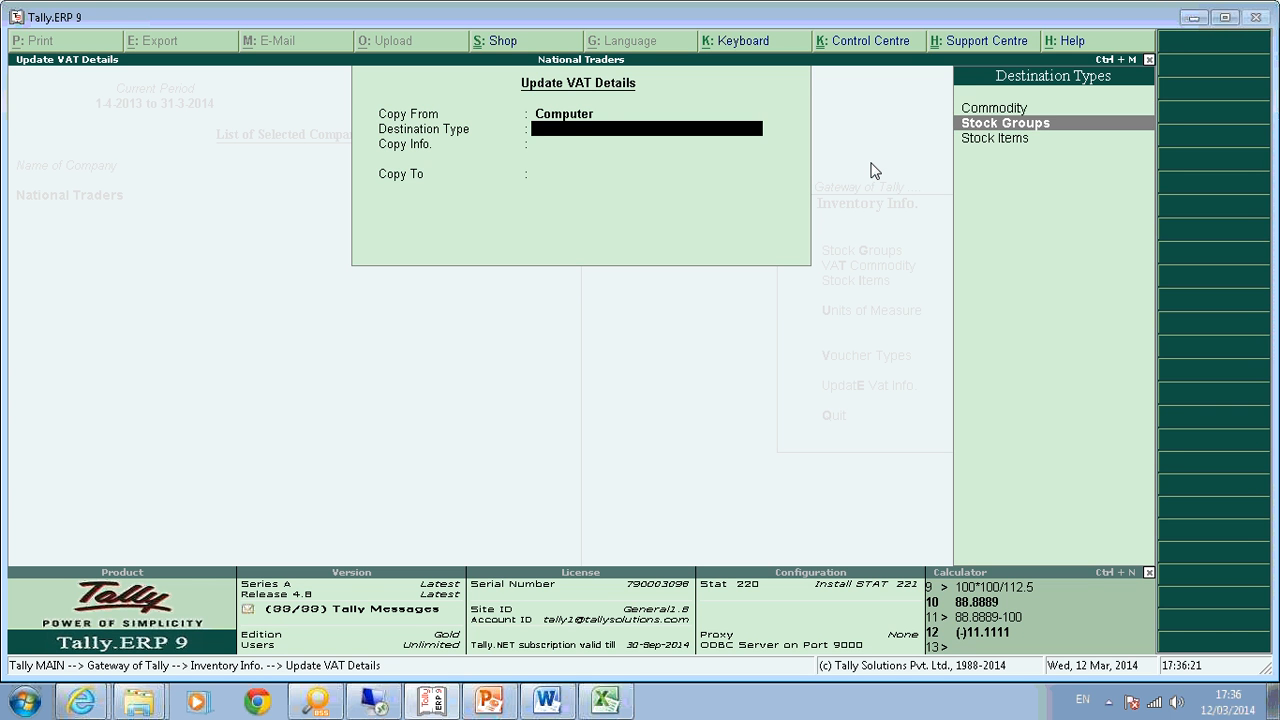
key("Up")
key("Return")
key("Return")
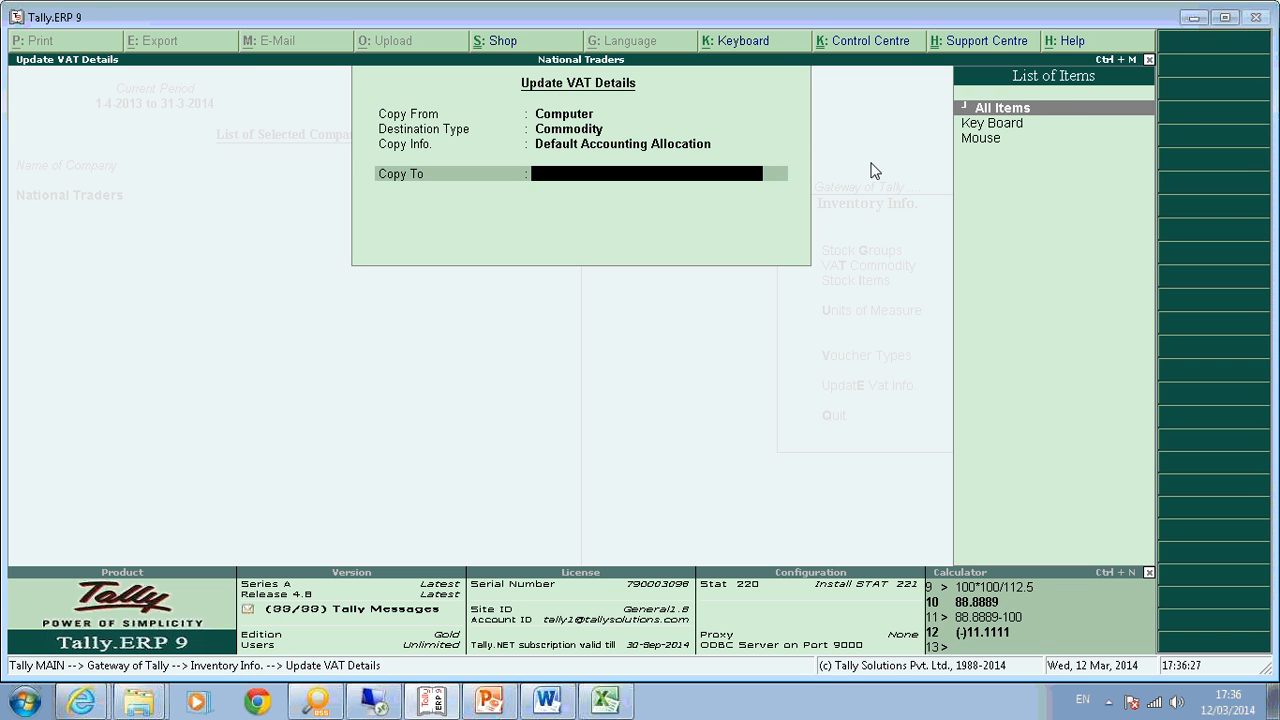
Choose Commodity as destination type, copy to all items, and confirm the purchase VAT defaults.
key("BackSpace")
key("BackSpace")
key("Return")
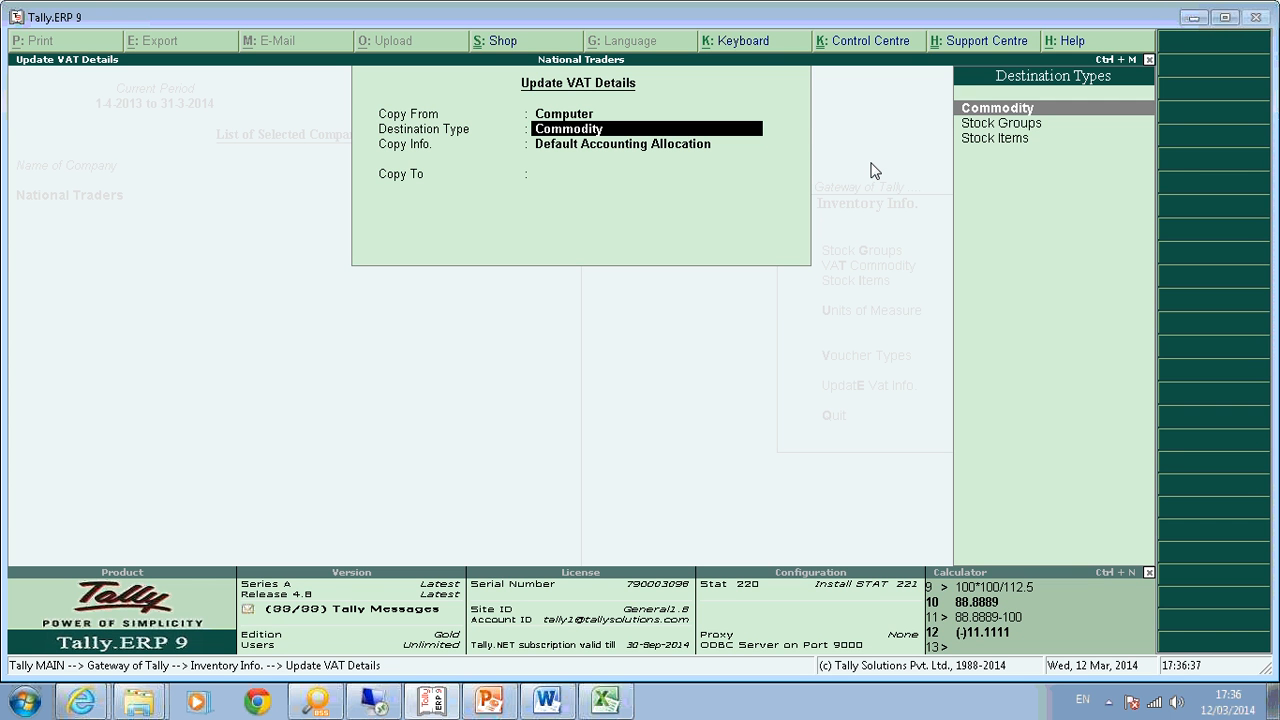
key("Down")
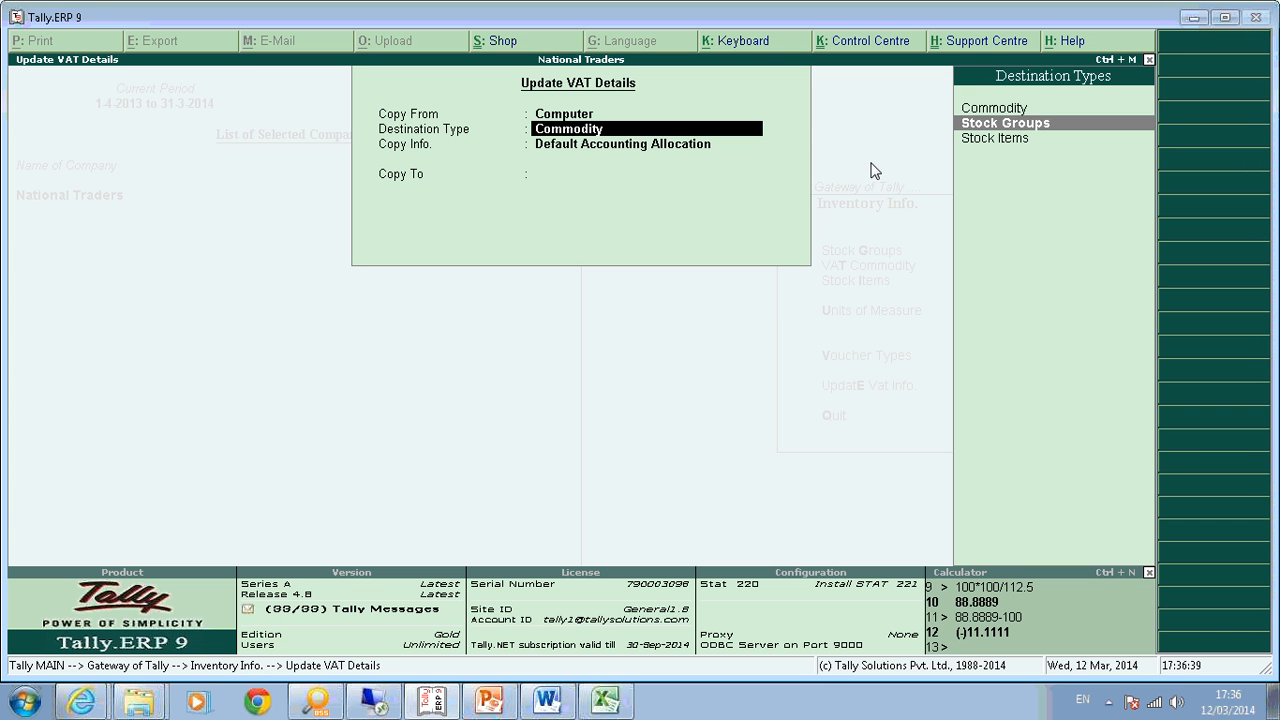
key("Up")
key("Return")
key("Return")
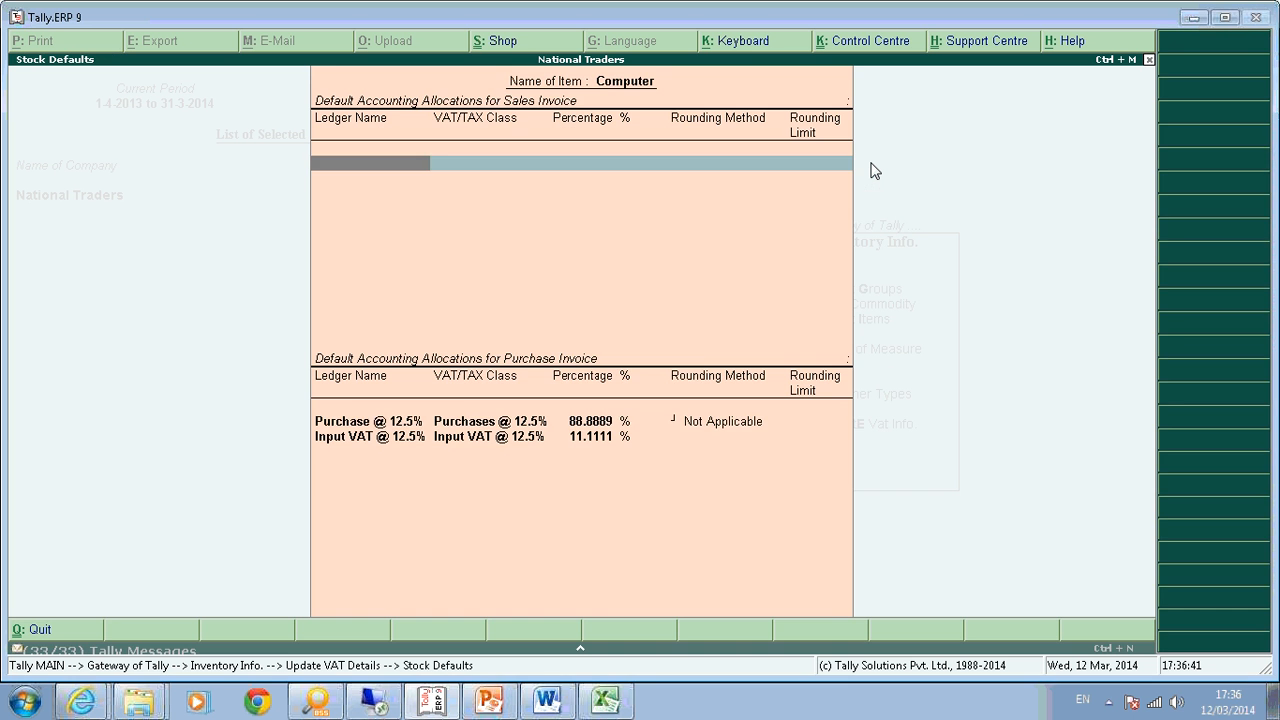
key("Return")
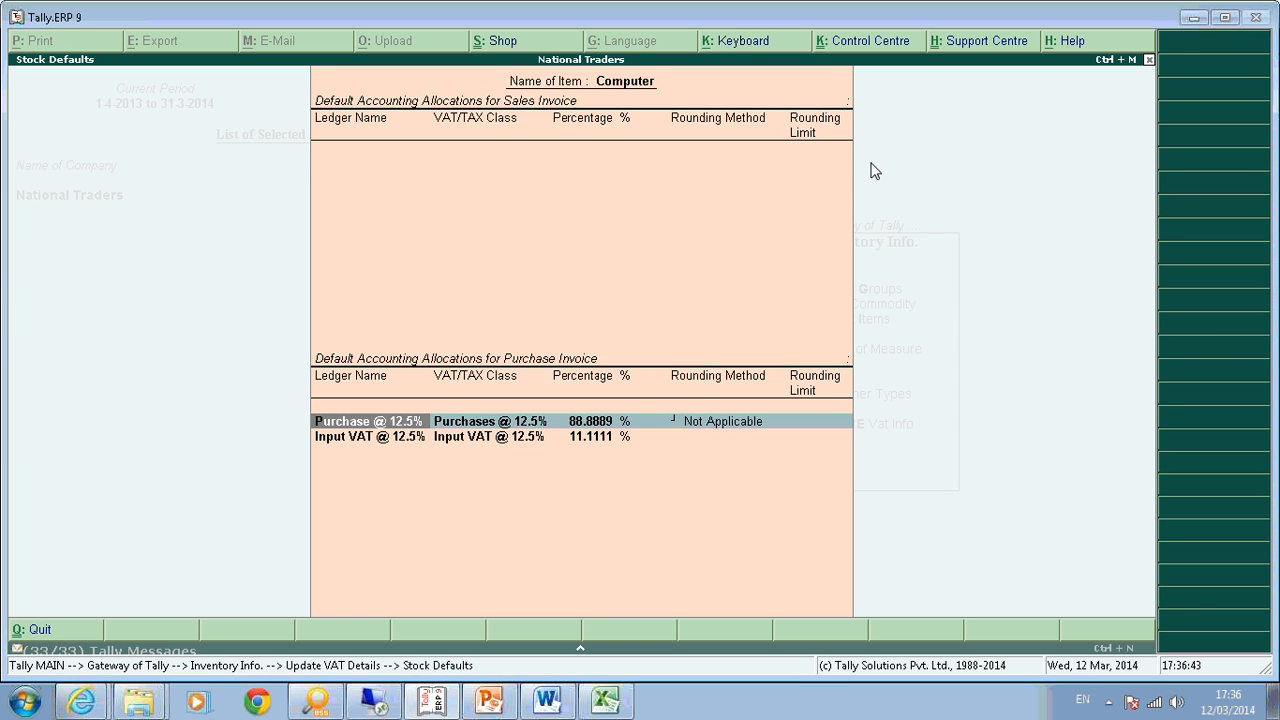
key("Return")
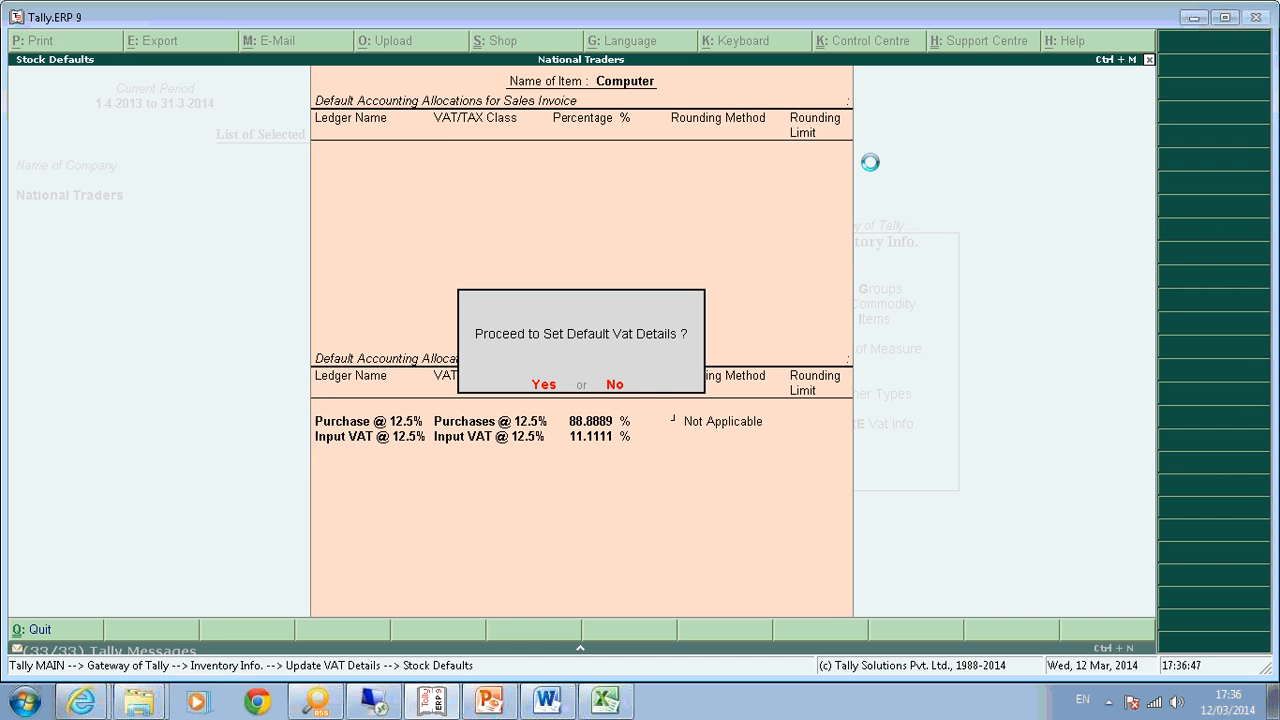
key("Return")
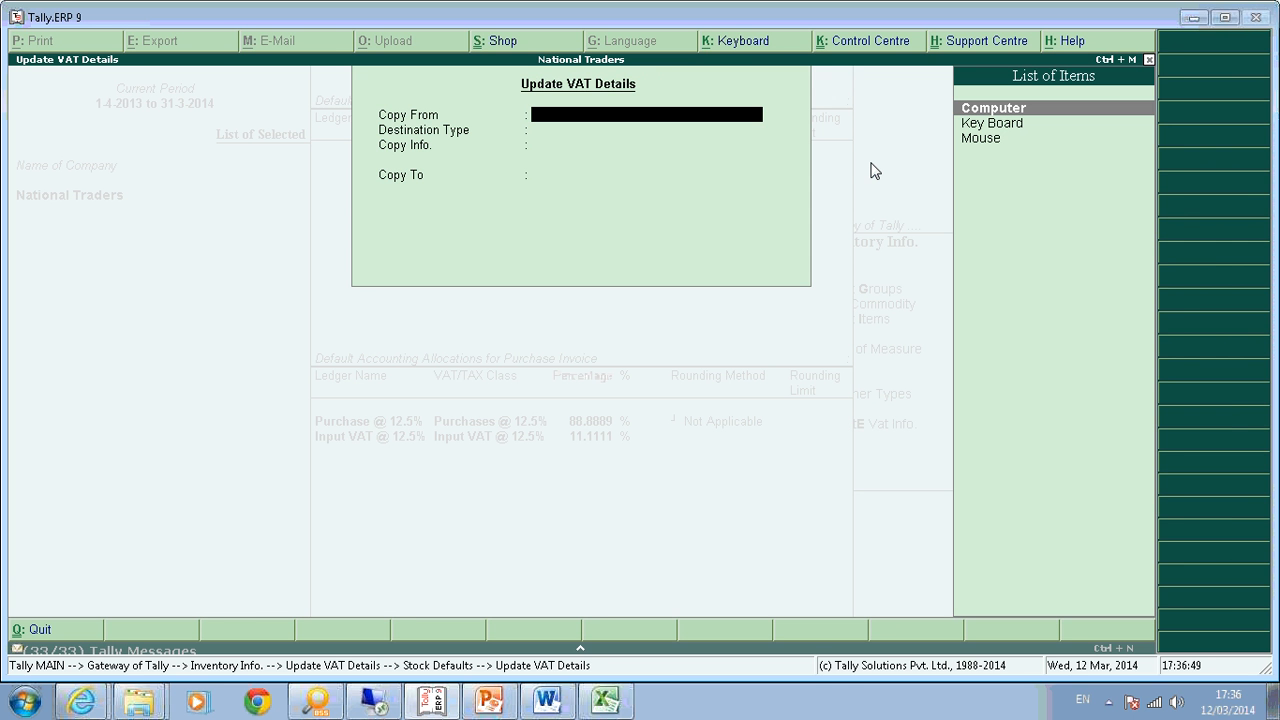
key("Escape")
key("Escape")
key("Escape")
key("Escape")
key("Escape")
key("Escape")
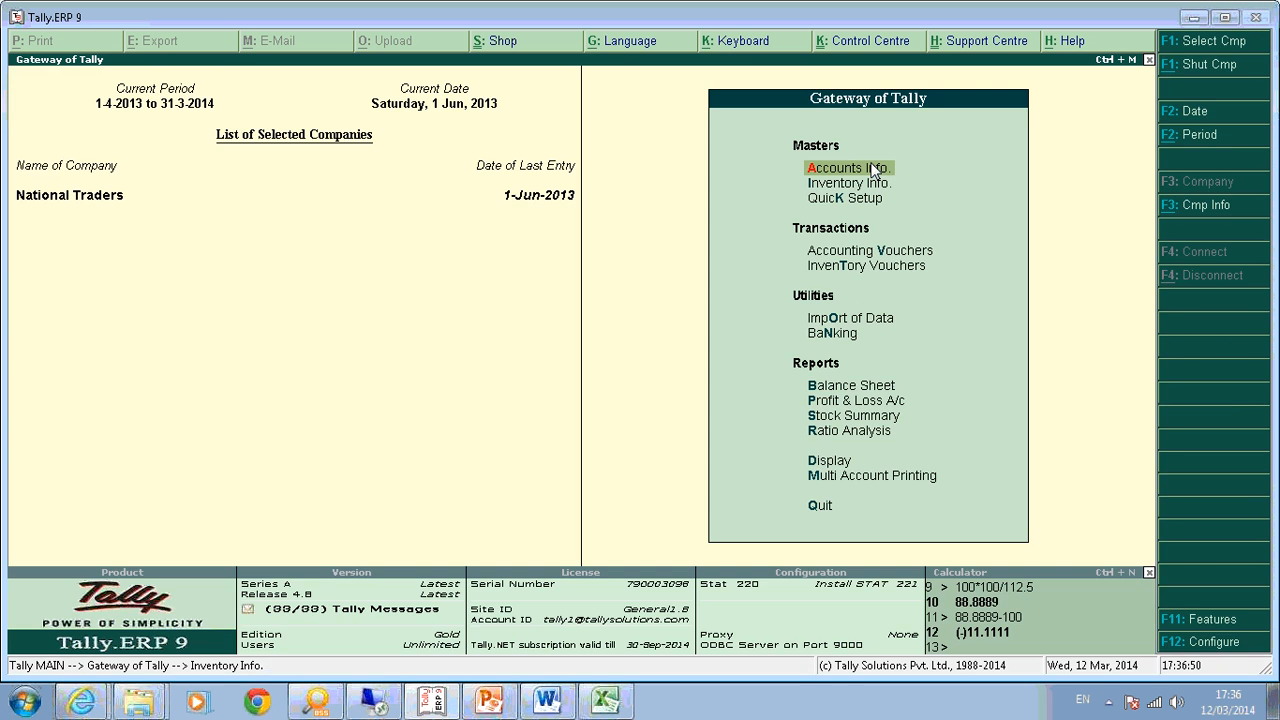
key("i")
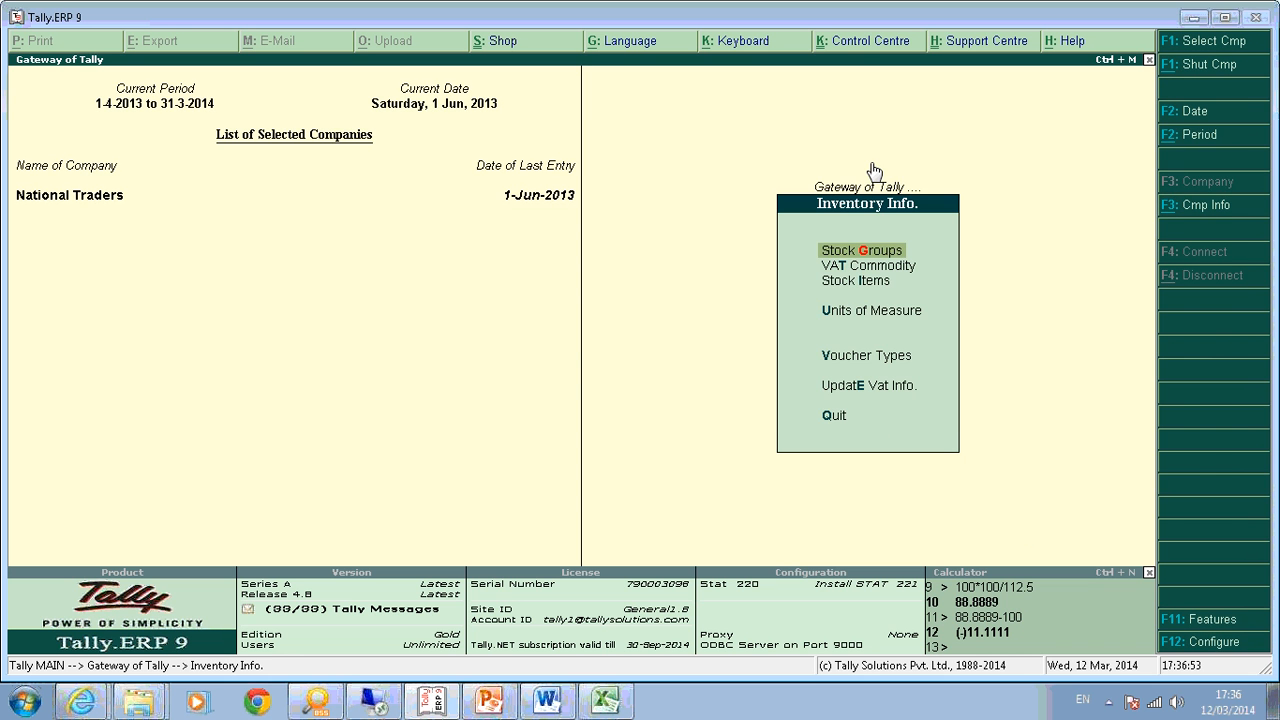
type("iaKe")
key("Return")
key("Return")
key("Return")
type("y")
key("Return")
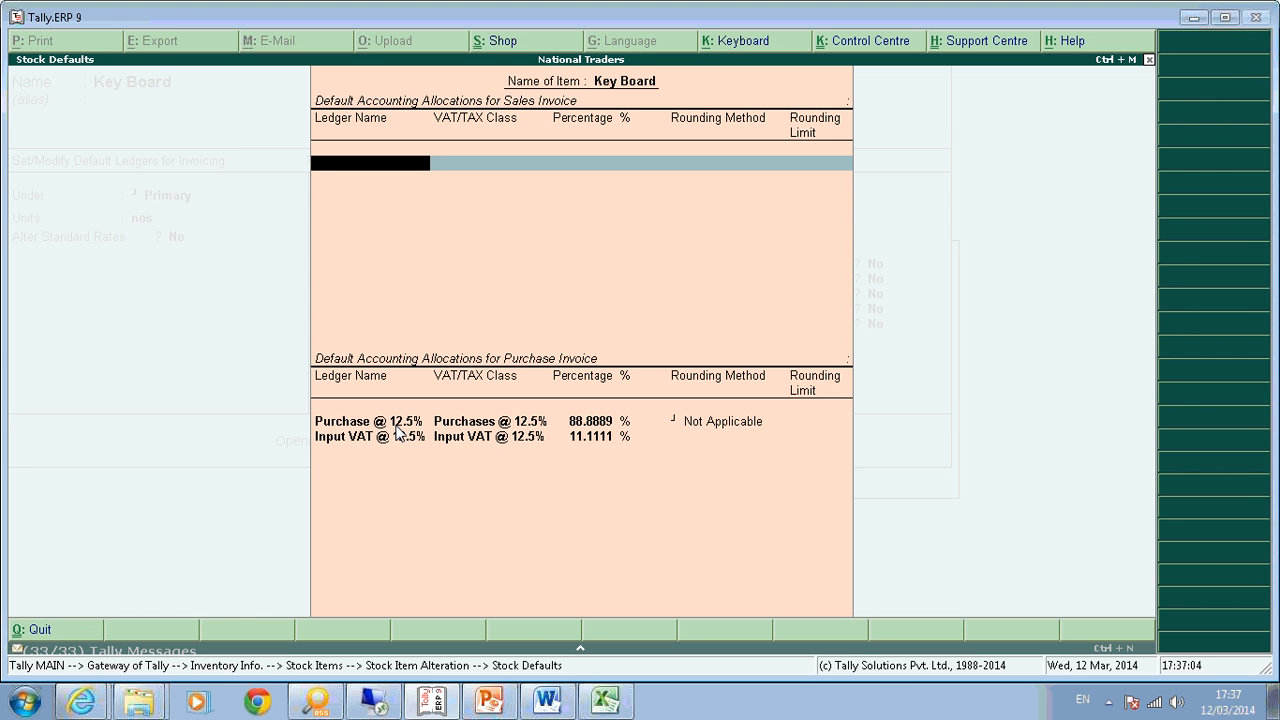
key("Escape")
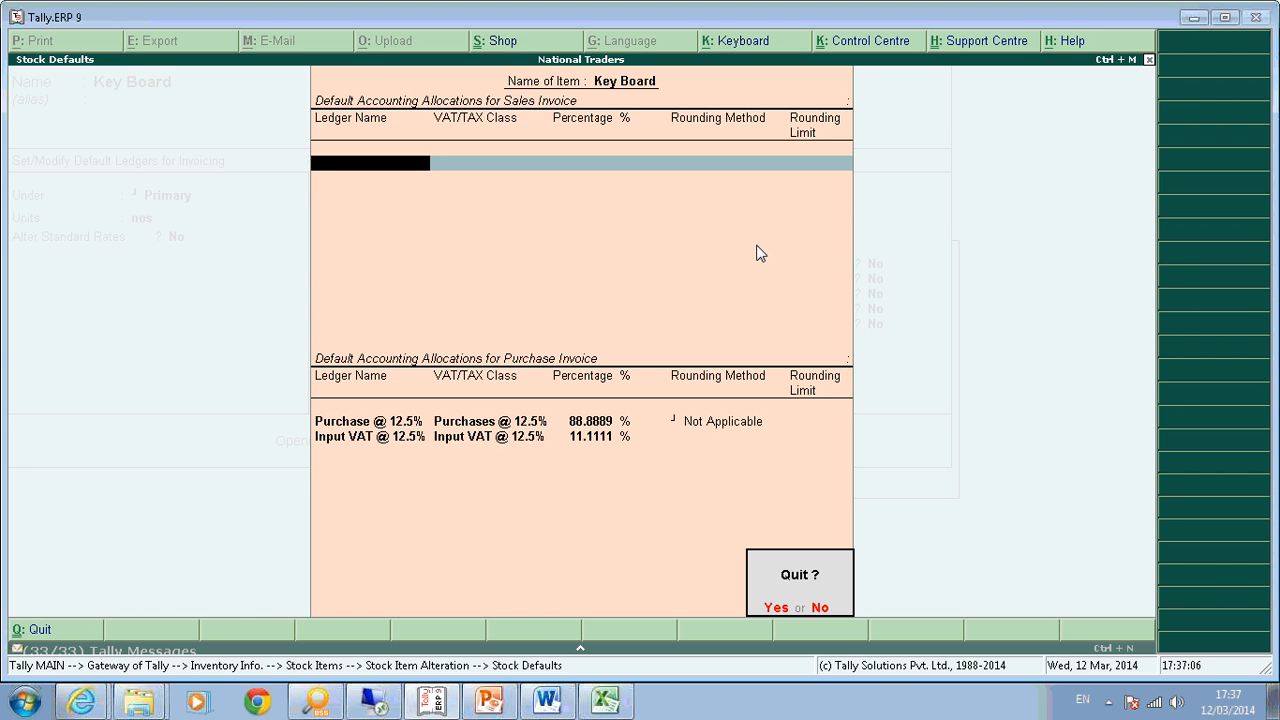
key("y")
key("Escape")
key("y")
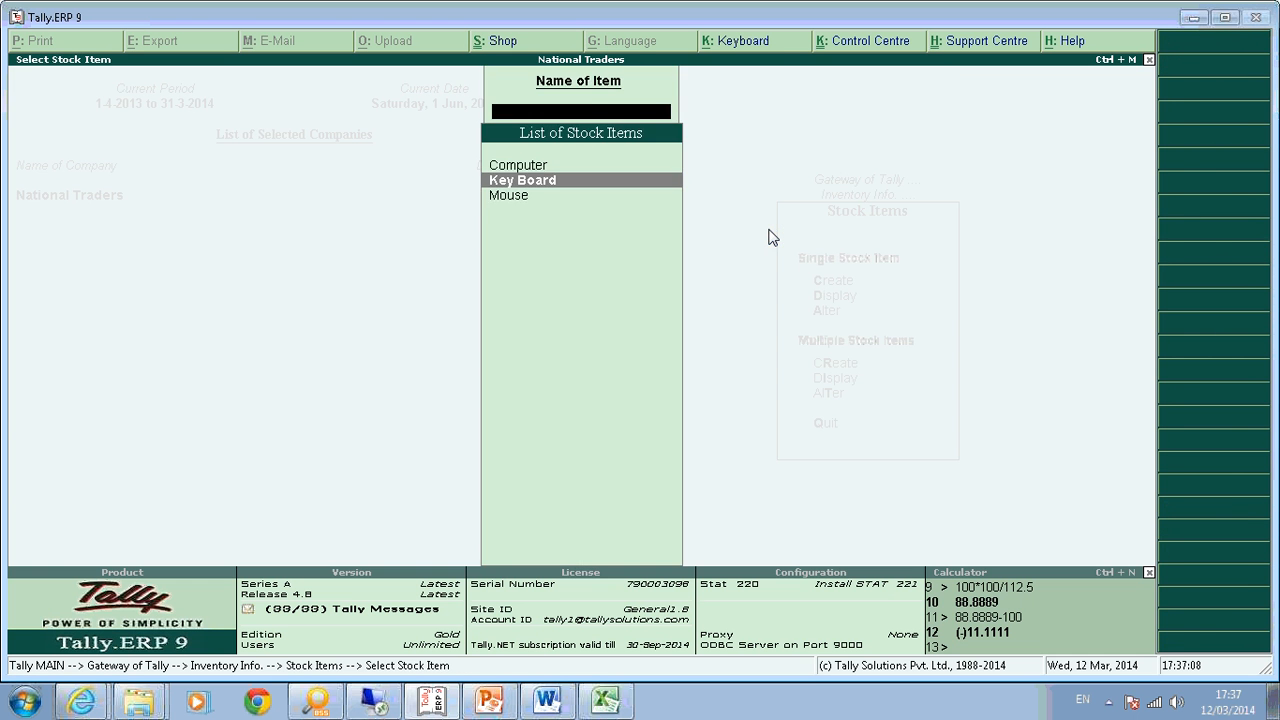
key("Escape")
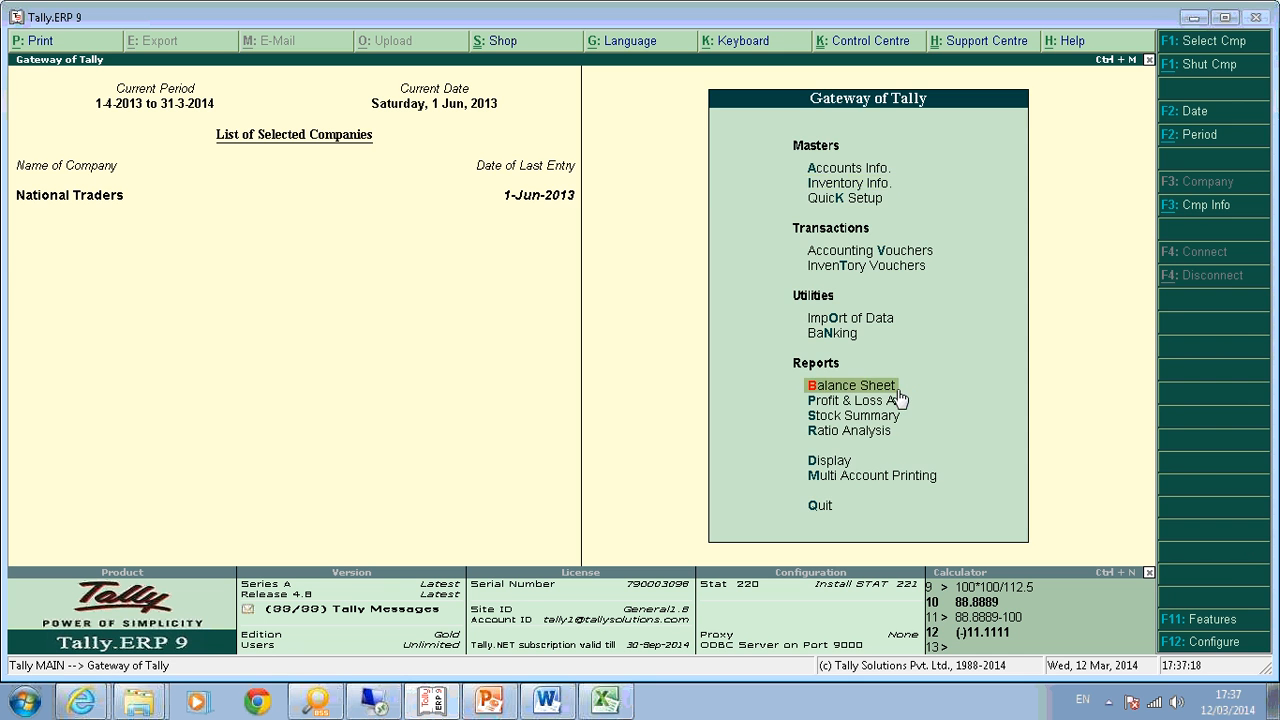
Create the company 'Maharashtra VAT' with state Maharashtra and save it.
key("alt+F3")
type("cMahar")
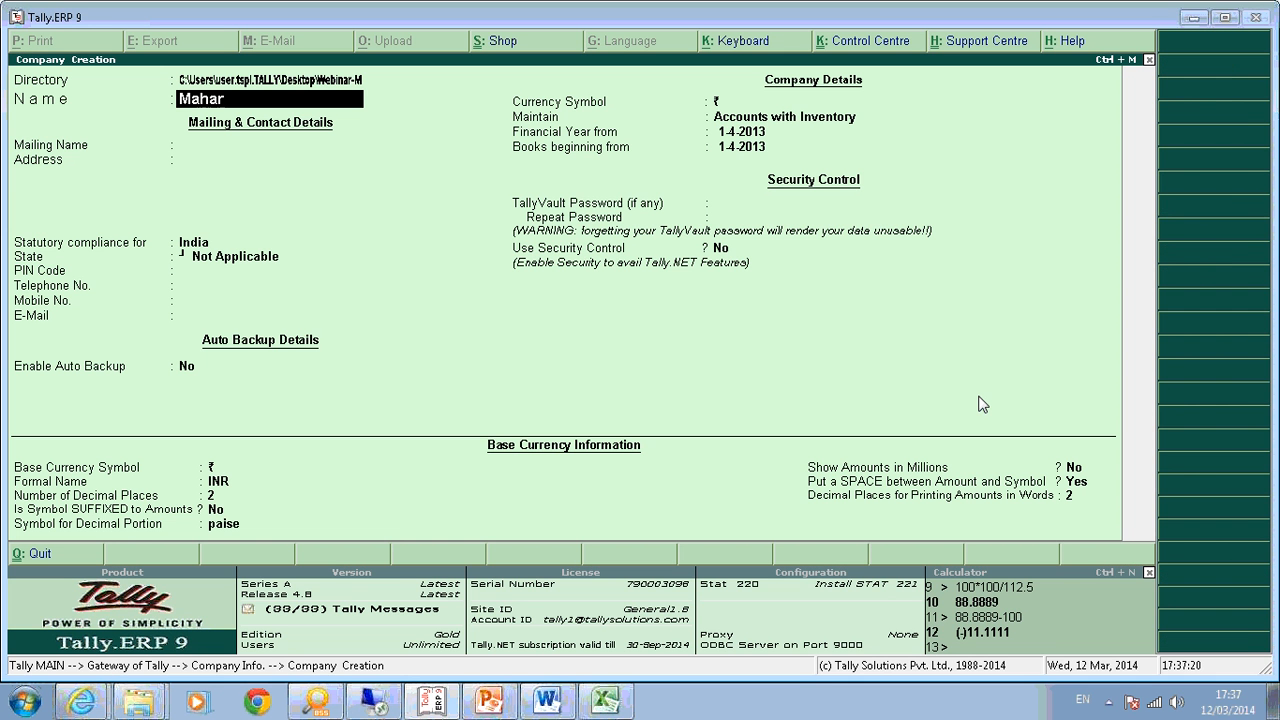
type("ashtra VAT")
key("Return")
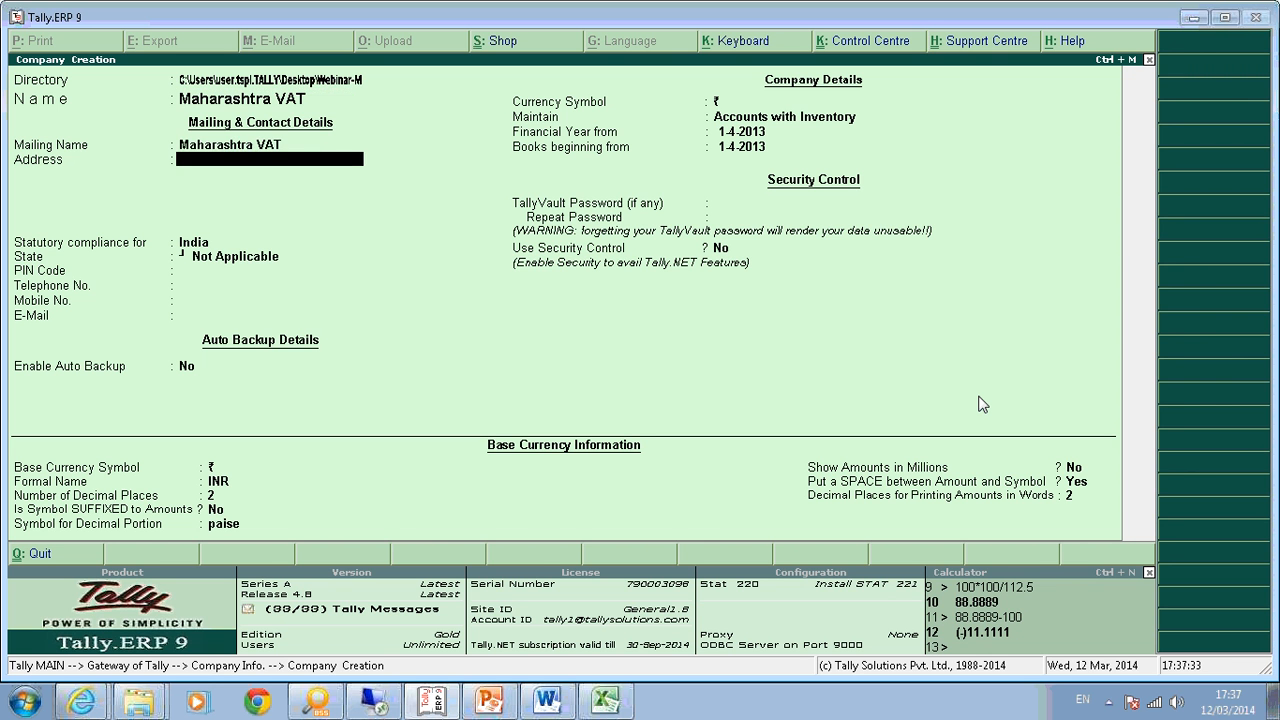
key("Return")
key("Return")
key("Return")
type("Ma")
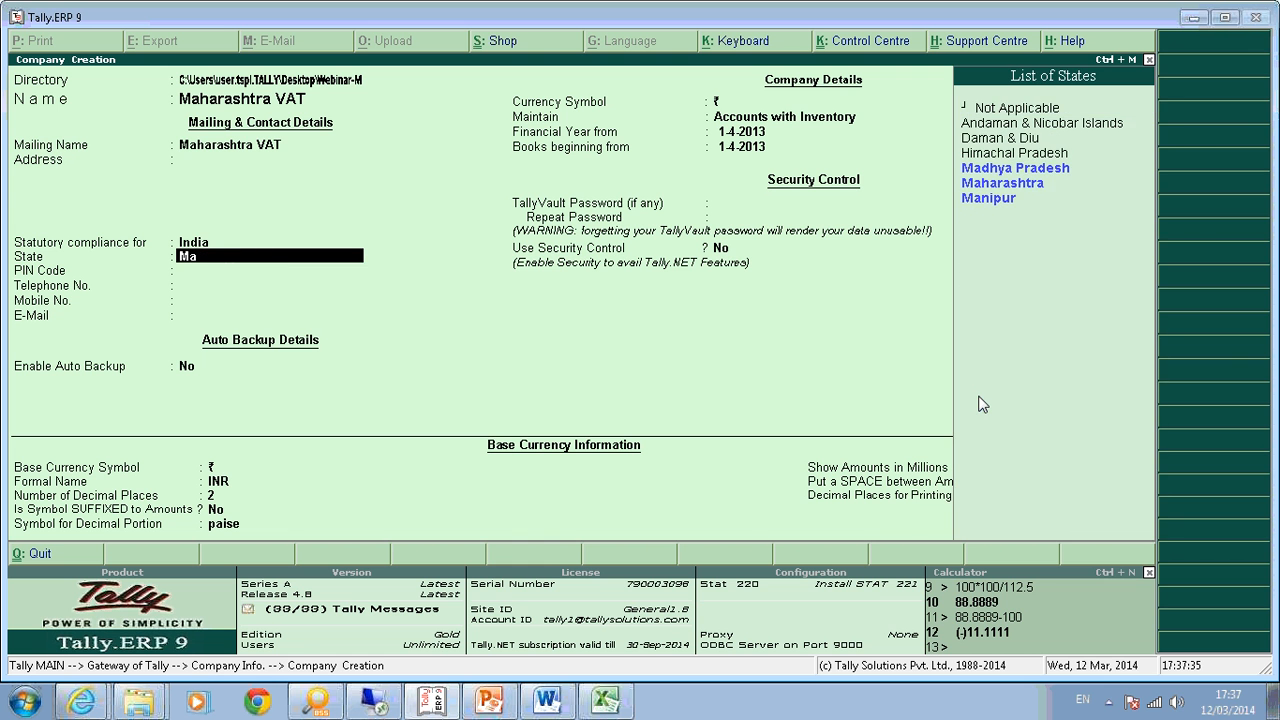
key("Down")
key("Return")
key("Return")
key("Return")
key("Return")
key("Return")
key("Return")
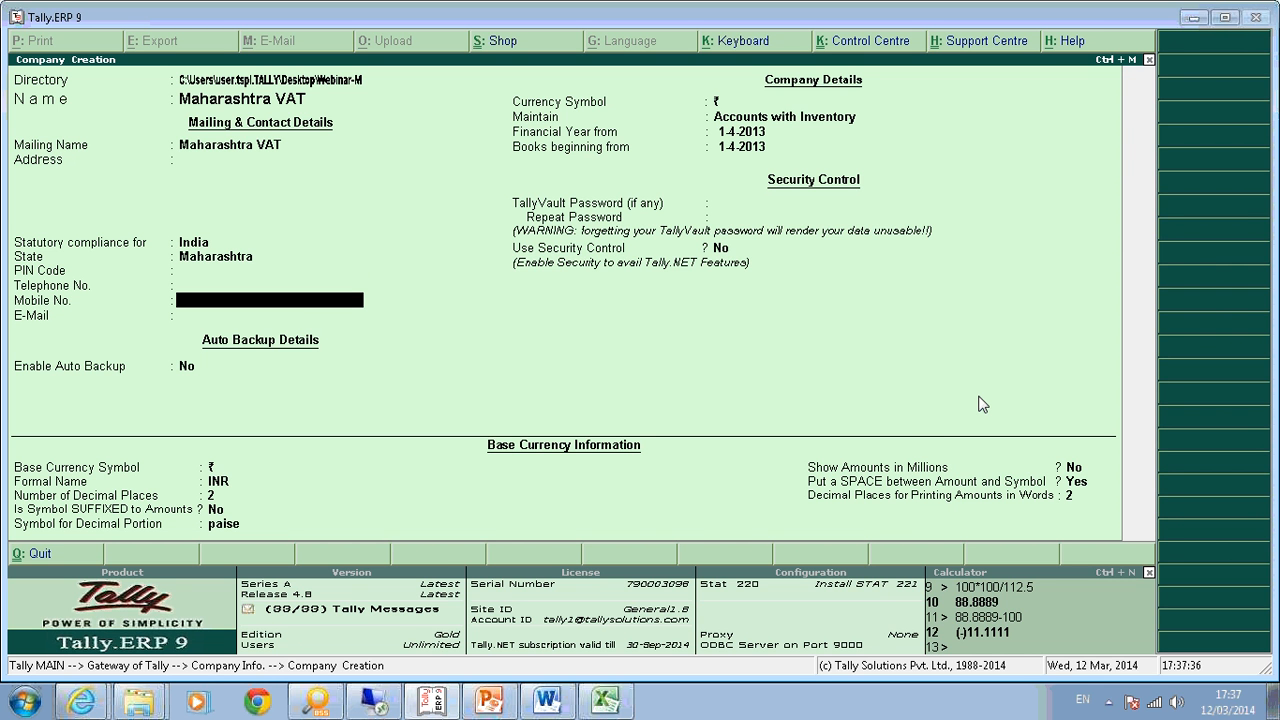
key("ctrl+a")
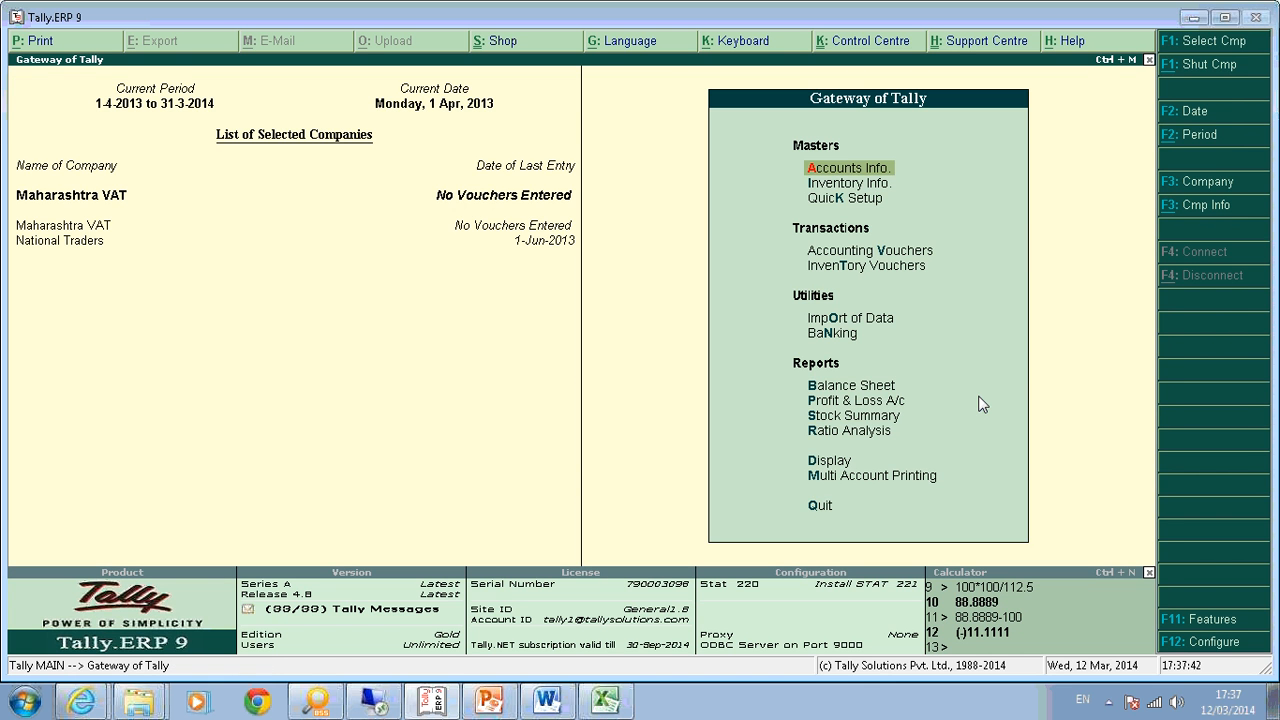
Open a Sales voucher with Cash as party, then quit it without saving.
key("v")
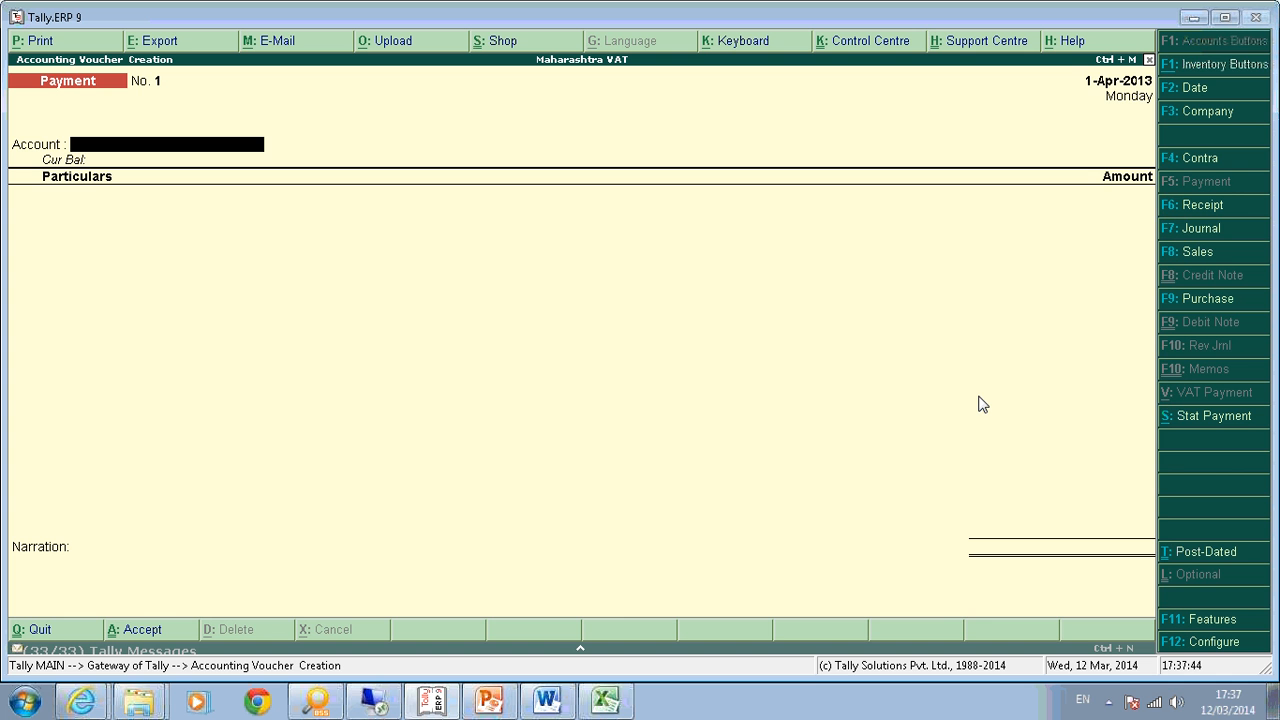
key("F8")
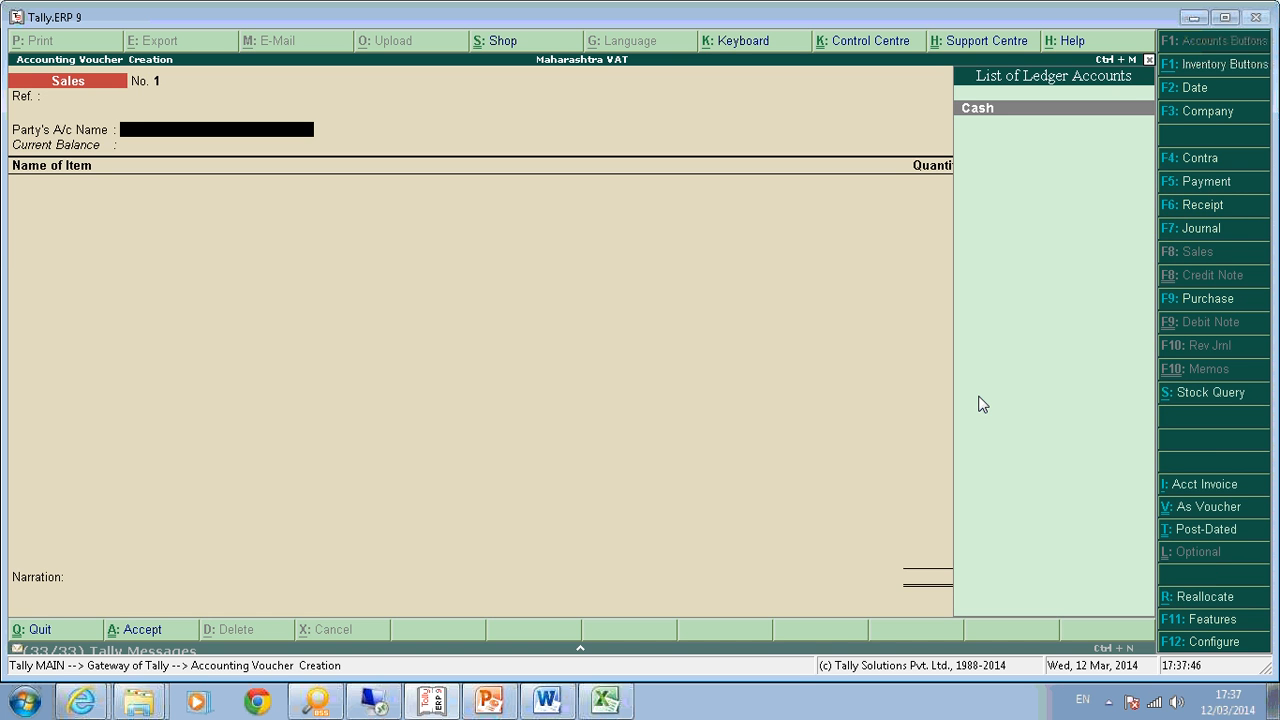
key("Return")
key("Escape")
key("Return")
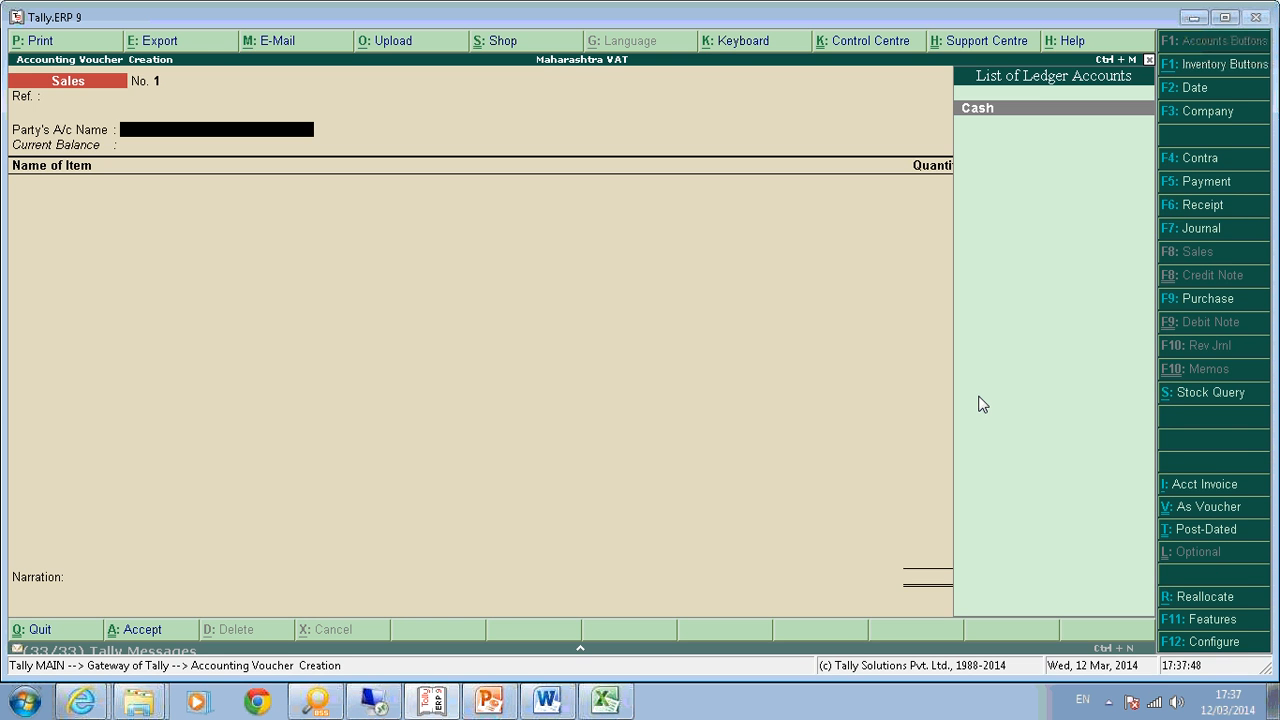
key("Escape")
Under Accounts Info > Voucher Types, begin a 'TAX INVOICE' voucher type, then abandon it.
key("a")
key("v")
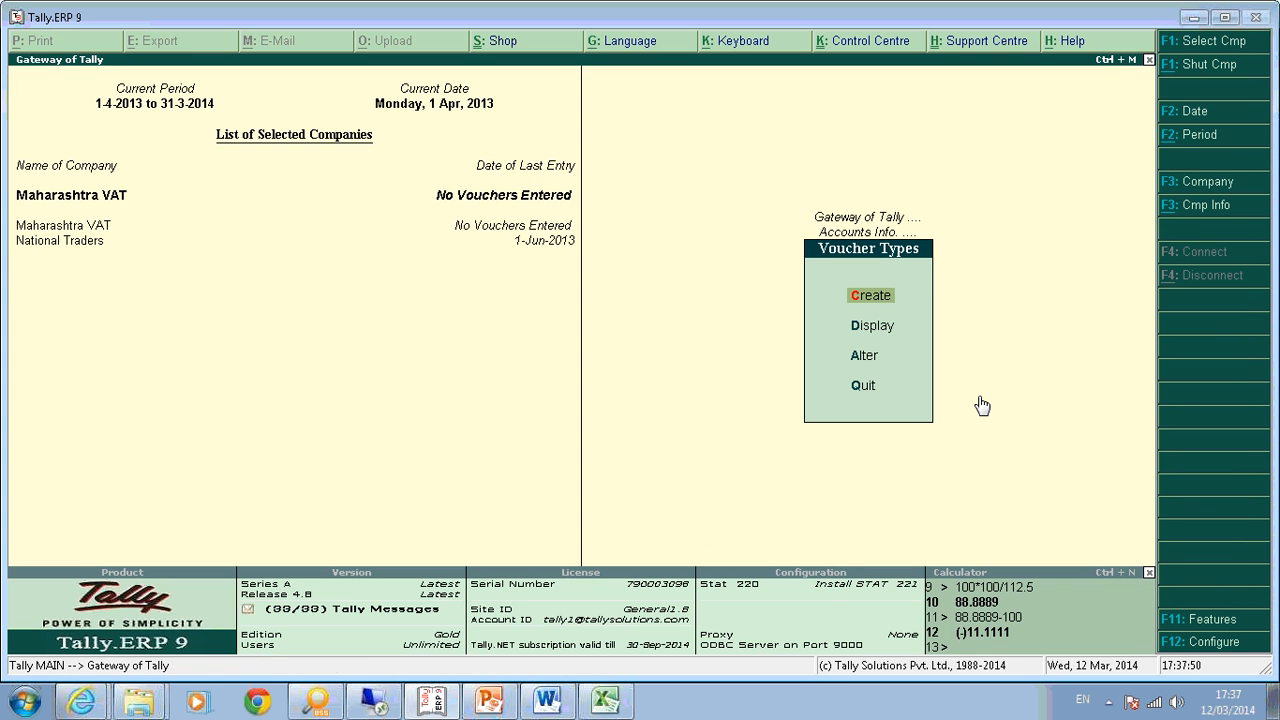
key("a")
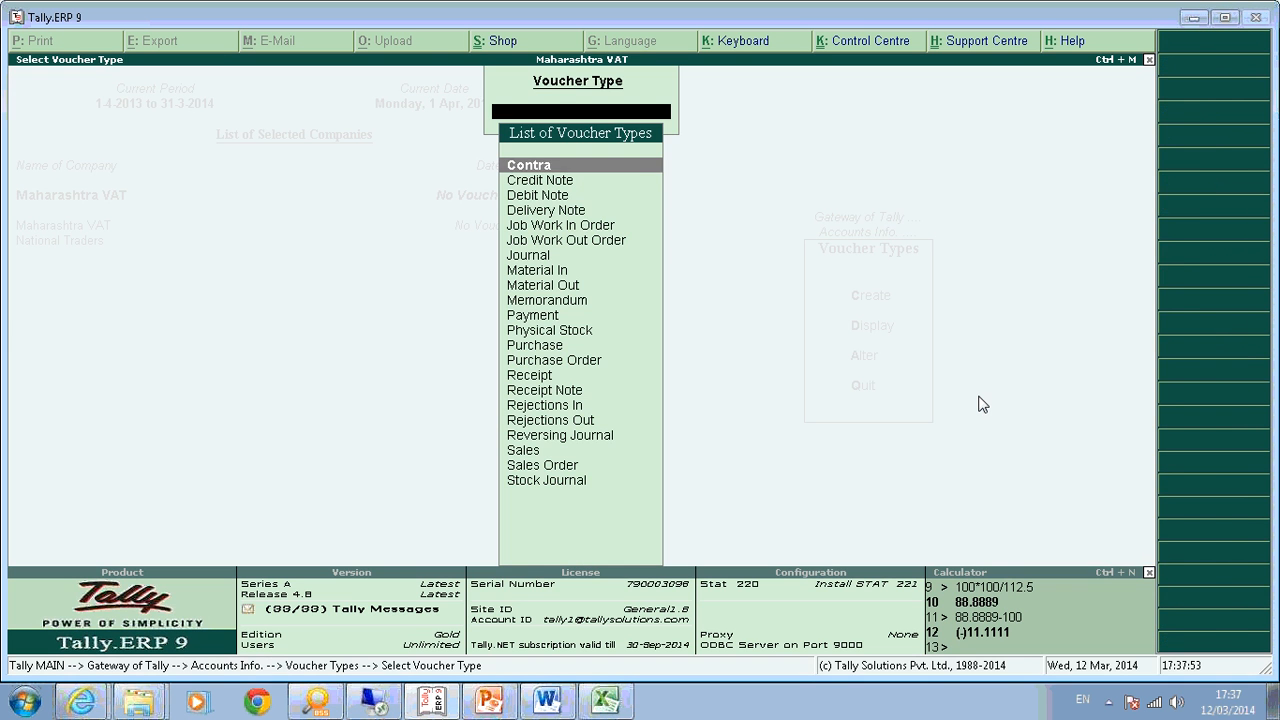
key("Escape")
type("cTAX INVOICE")
key("BackSpace")
key("BackSpace")
key("BackSpace")
key("BackSpace")
key("BackSpace")
key("BackSpace")
key("BackSpace")
key("BackSpace")
key("BackSpace")
key("BackSpace")
key("BackSpace")
key("Escape")
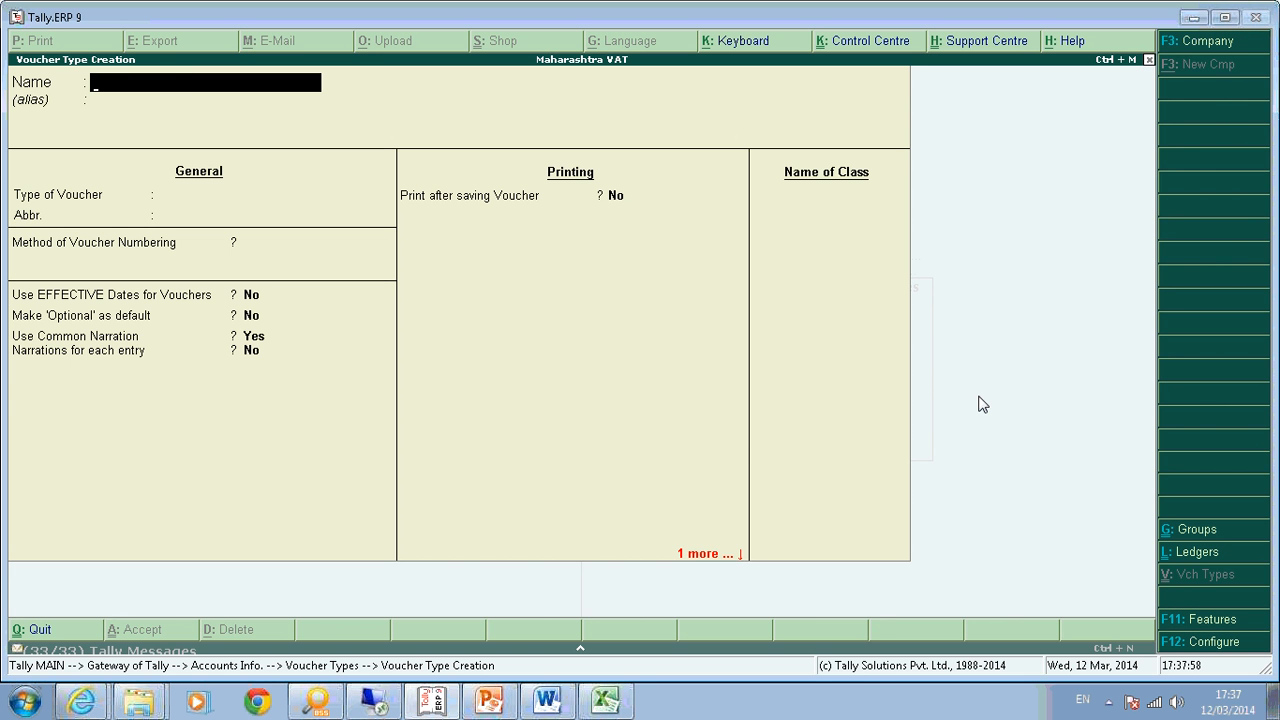
key("y")
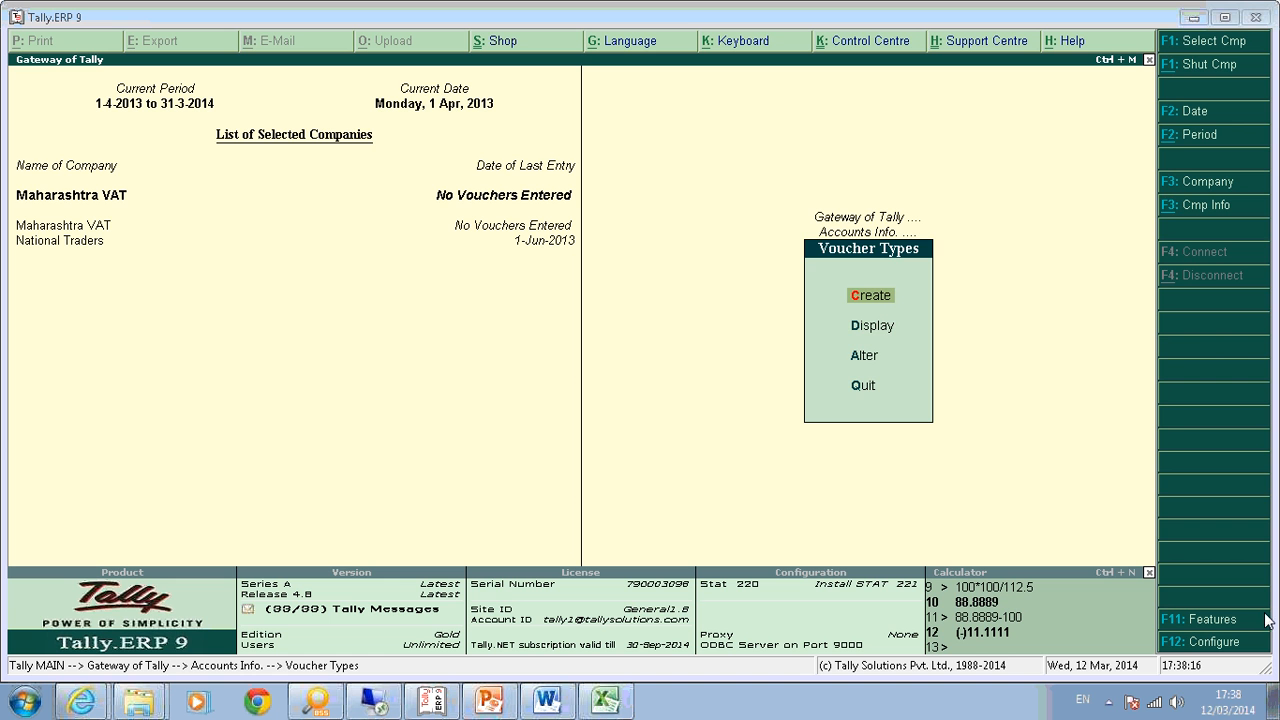
Start a purchase voucher and enter supplier invoice number 1.
key("Escape")
key("Escape")
key("v")
key("F9")
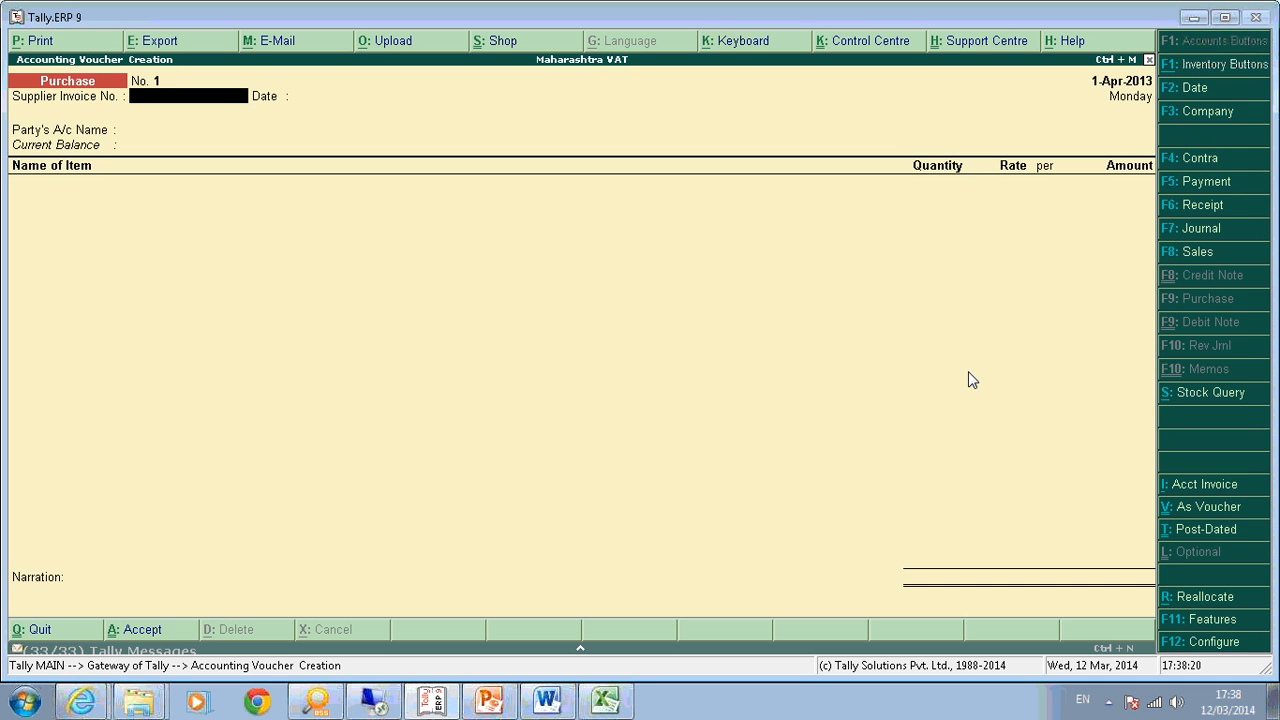
type("1")
key("Return")
key("Return")
key("Return")
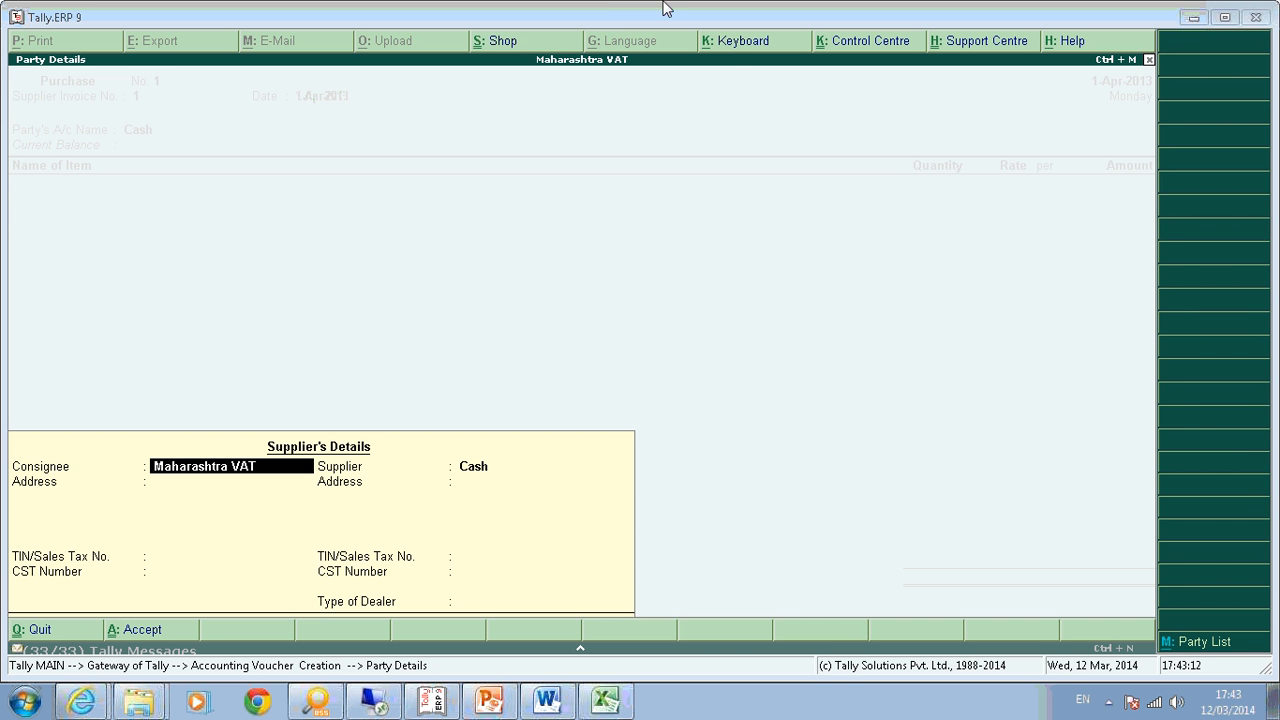
Switch to the Word document and highlight the SurveyMonkey survey link's web address.
left_click(546, 700)
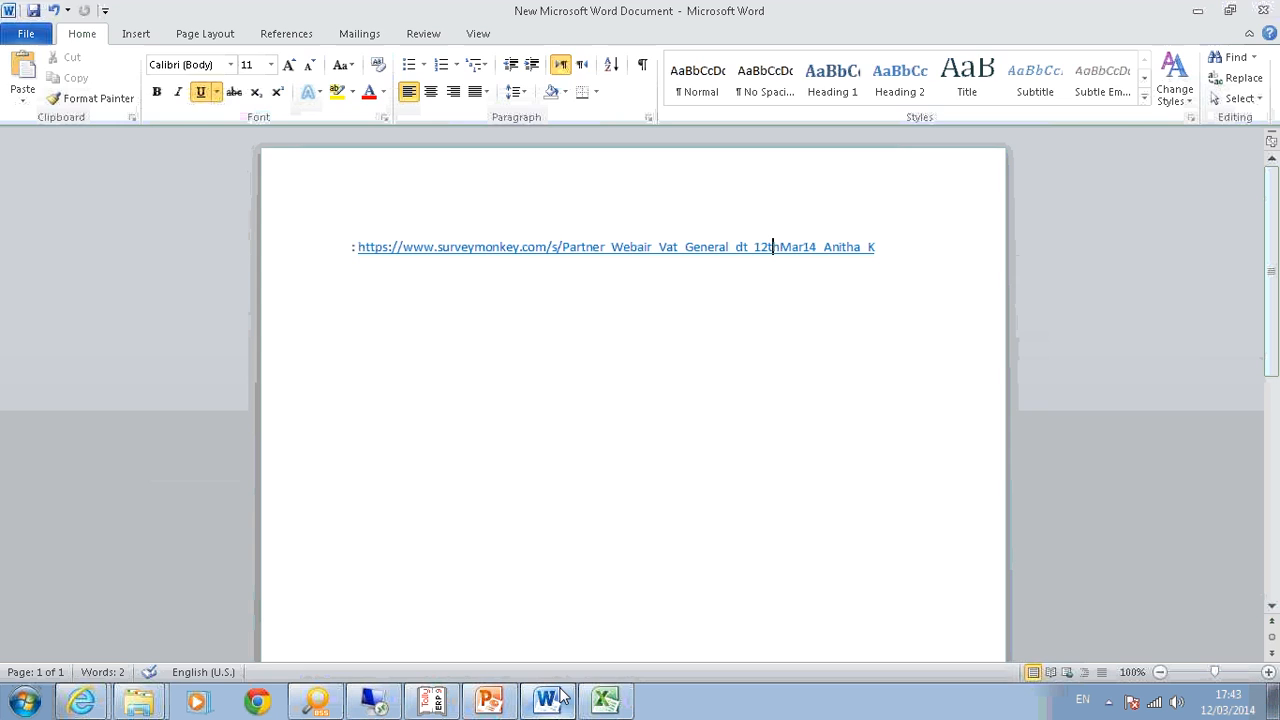
left_click_drag(876, 247, 358, 246)
left_click(660, 22)
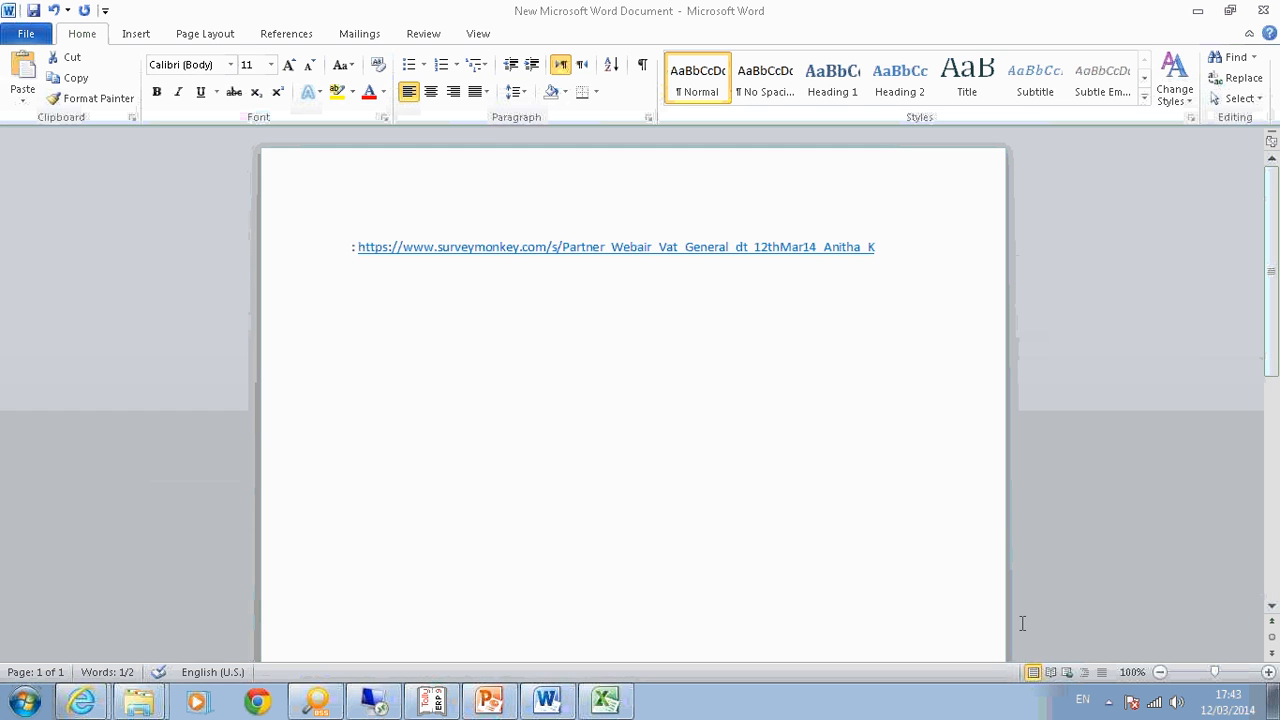